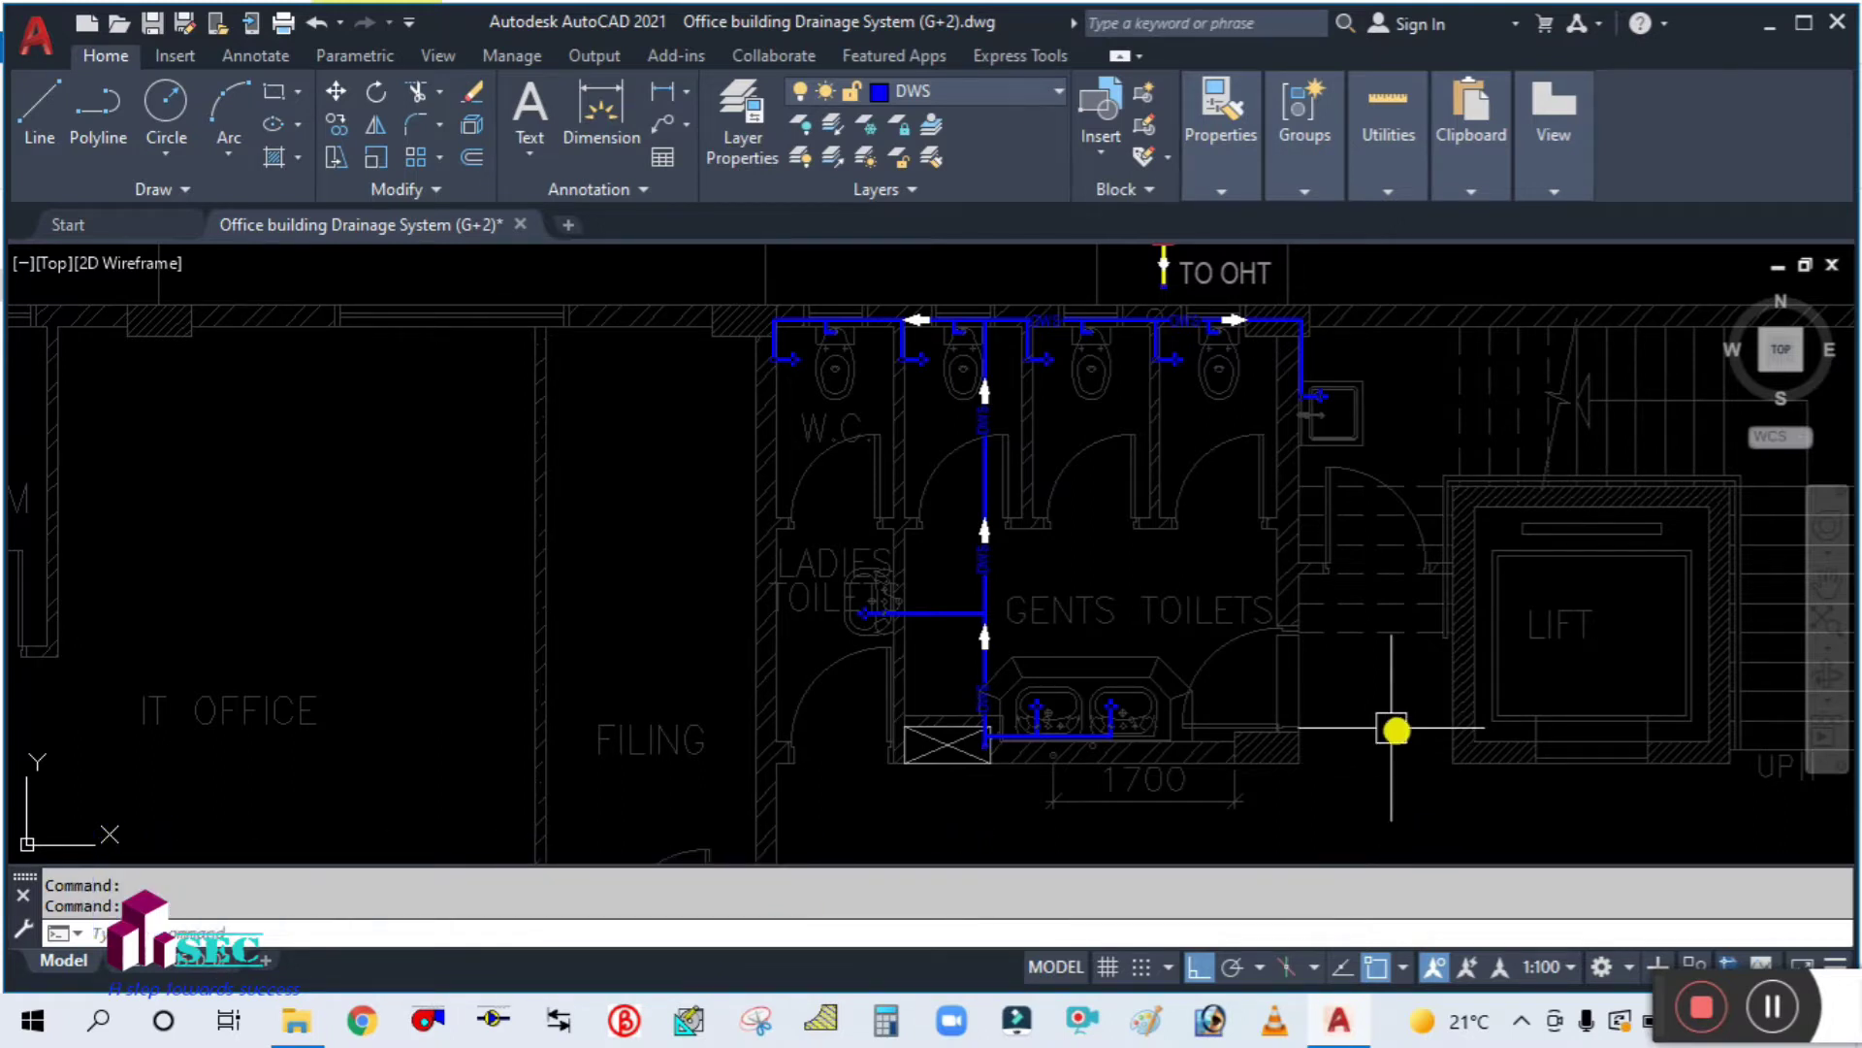
Step: Open the "Cold WATER DEMAND & PIPE SIZE" workbook from the SEPTIC TANK-IPC folder in Excel
{"action": "middle_click_drag", "start_coordinate": [1393, 733], "coordinate": [1393, 744]}
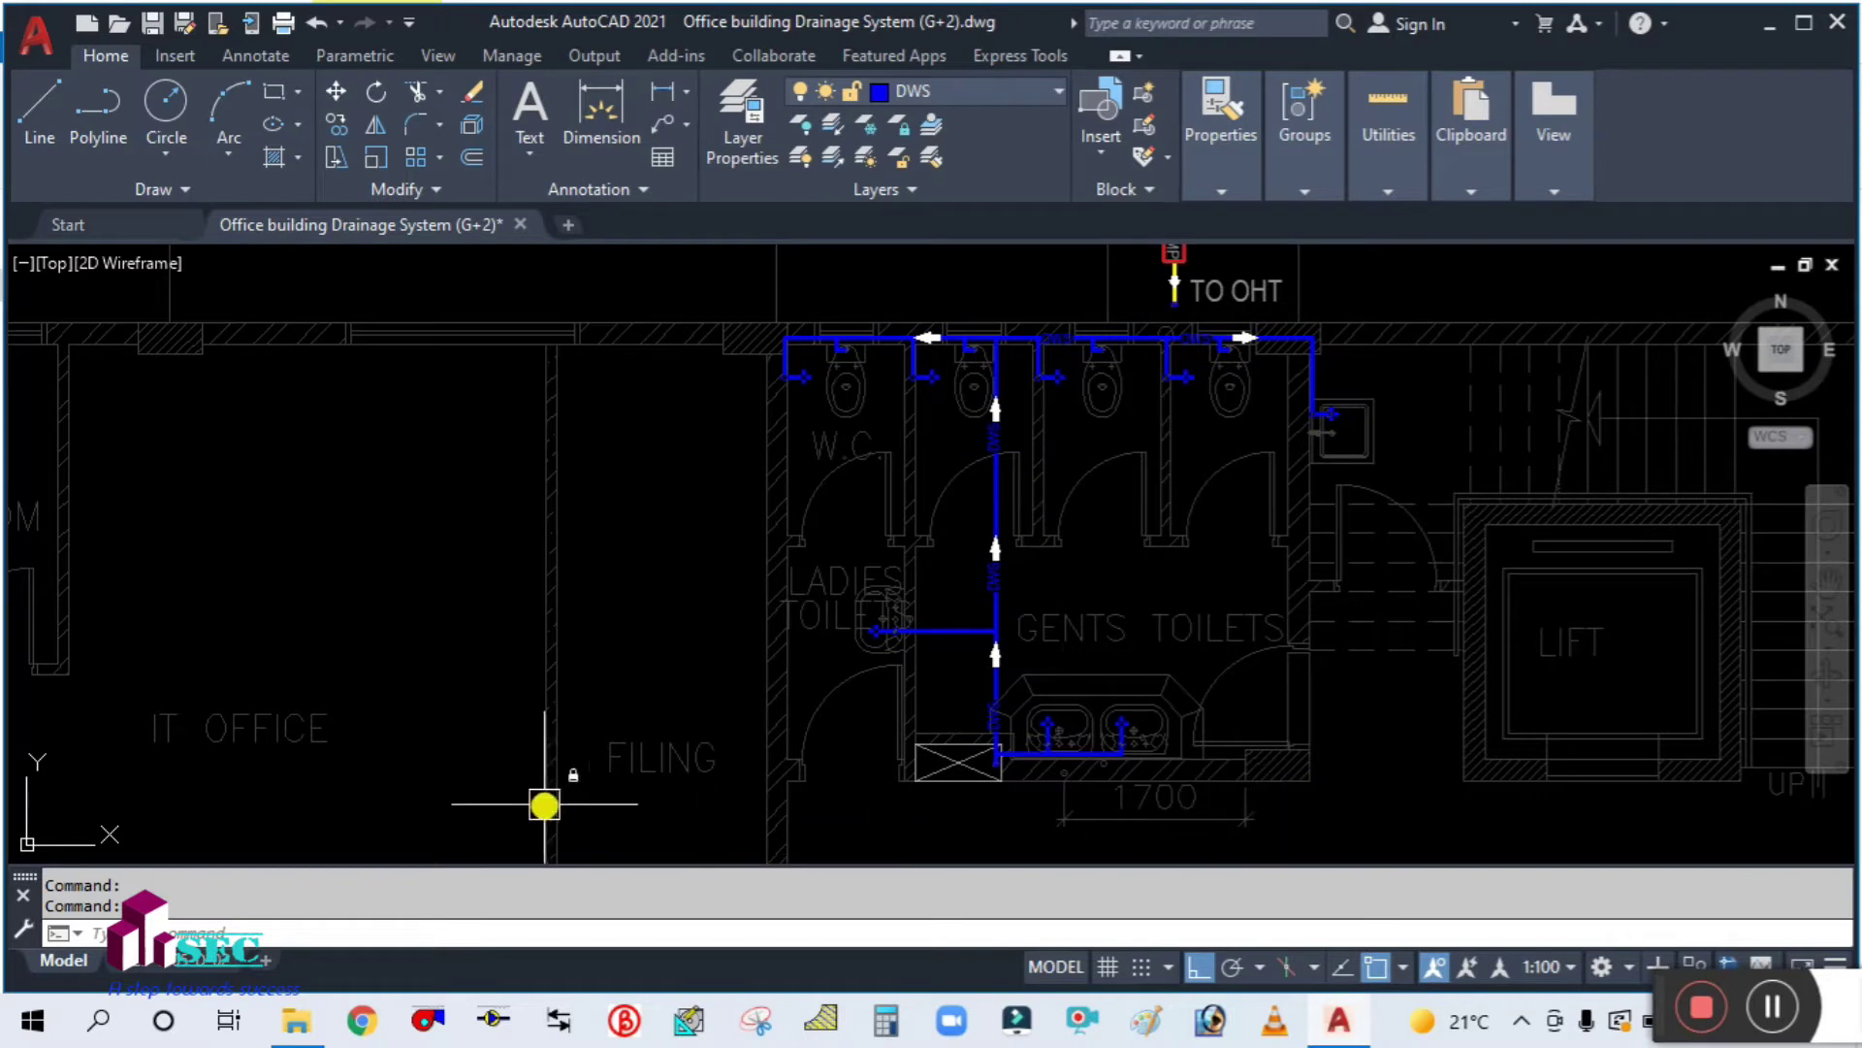
{"action": "left_click", "coordinate": [299, 1020]}
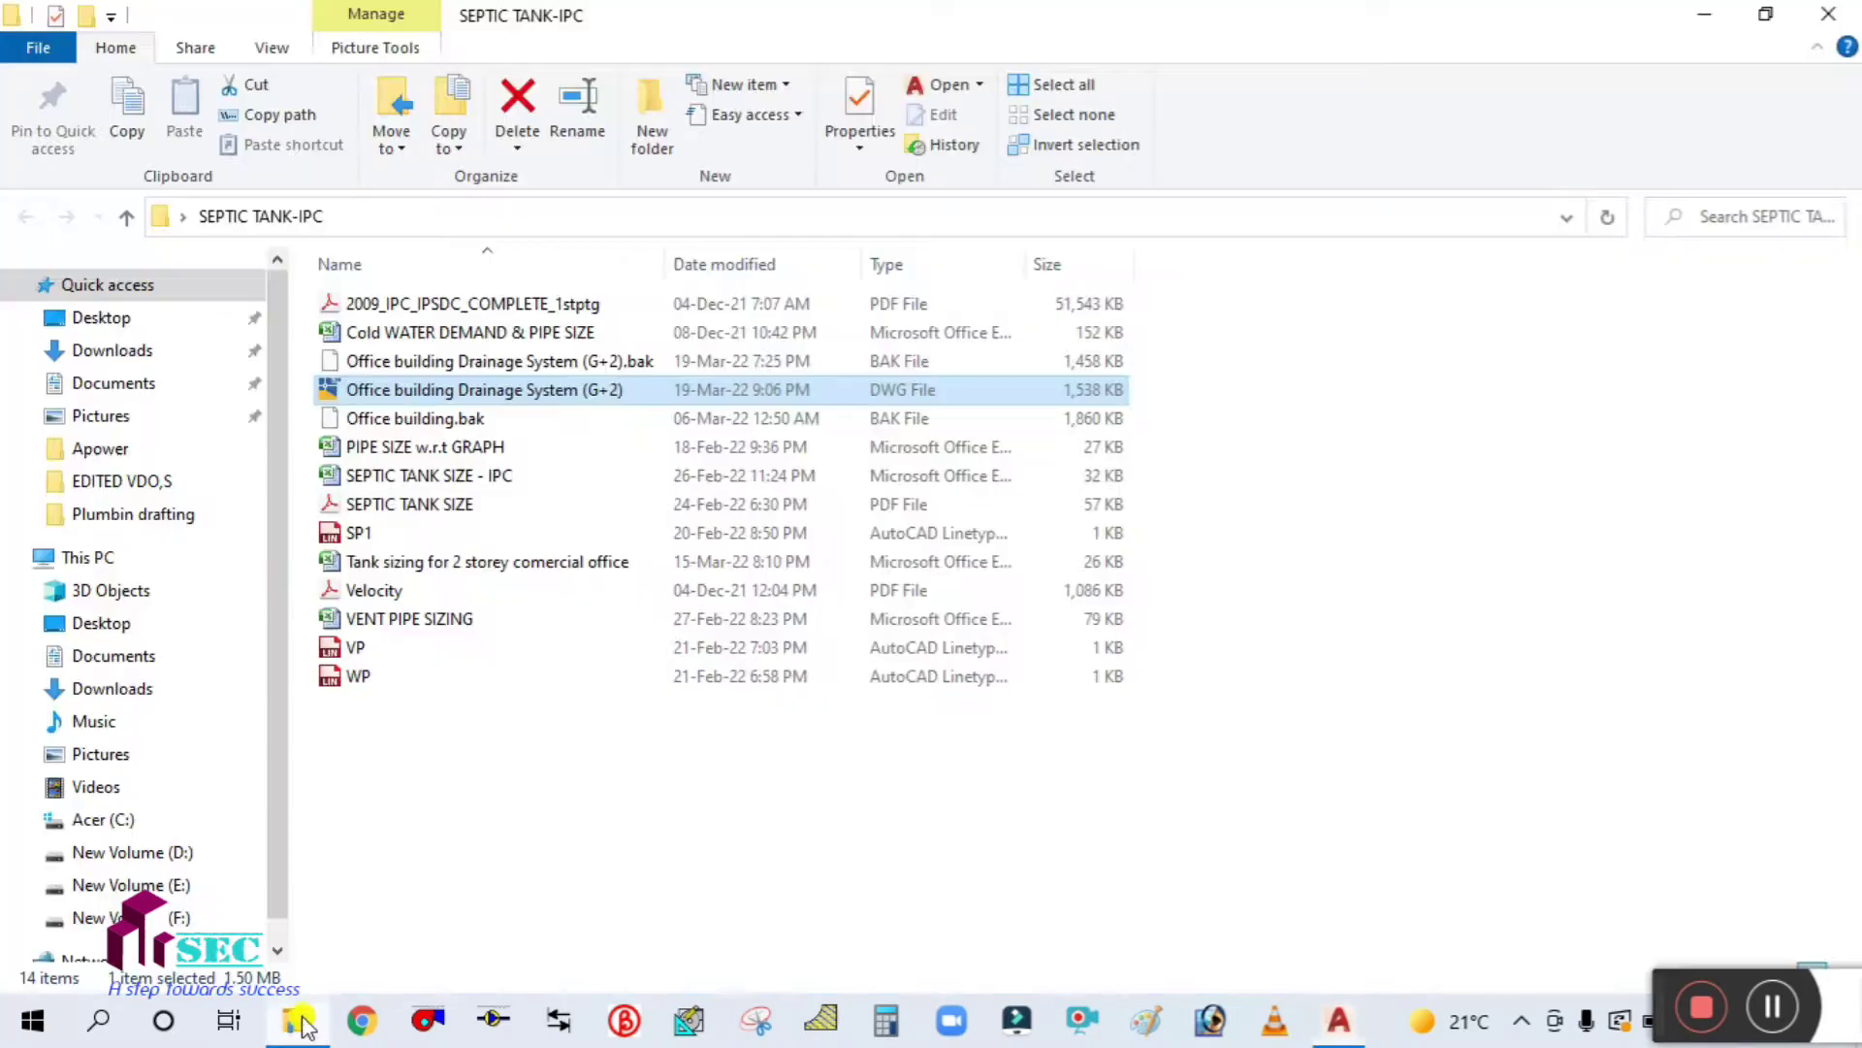
{"action": "double_click", "coordinate": [419, 333]}
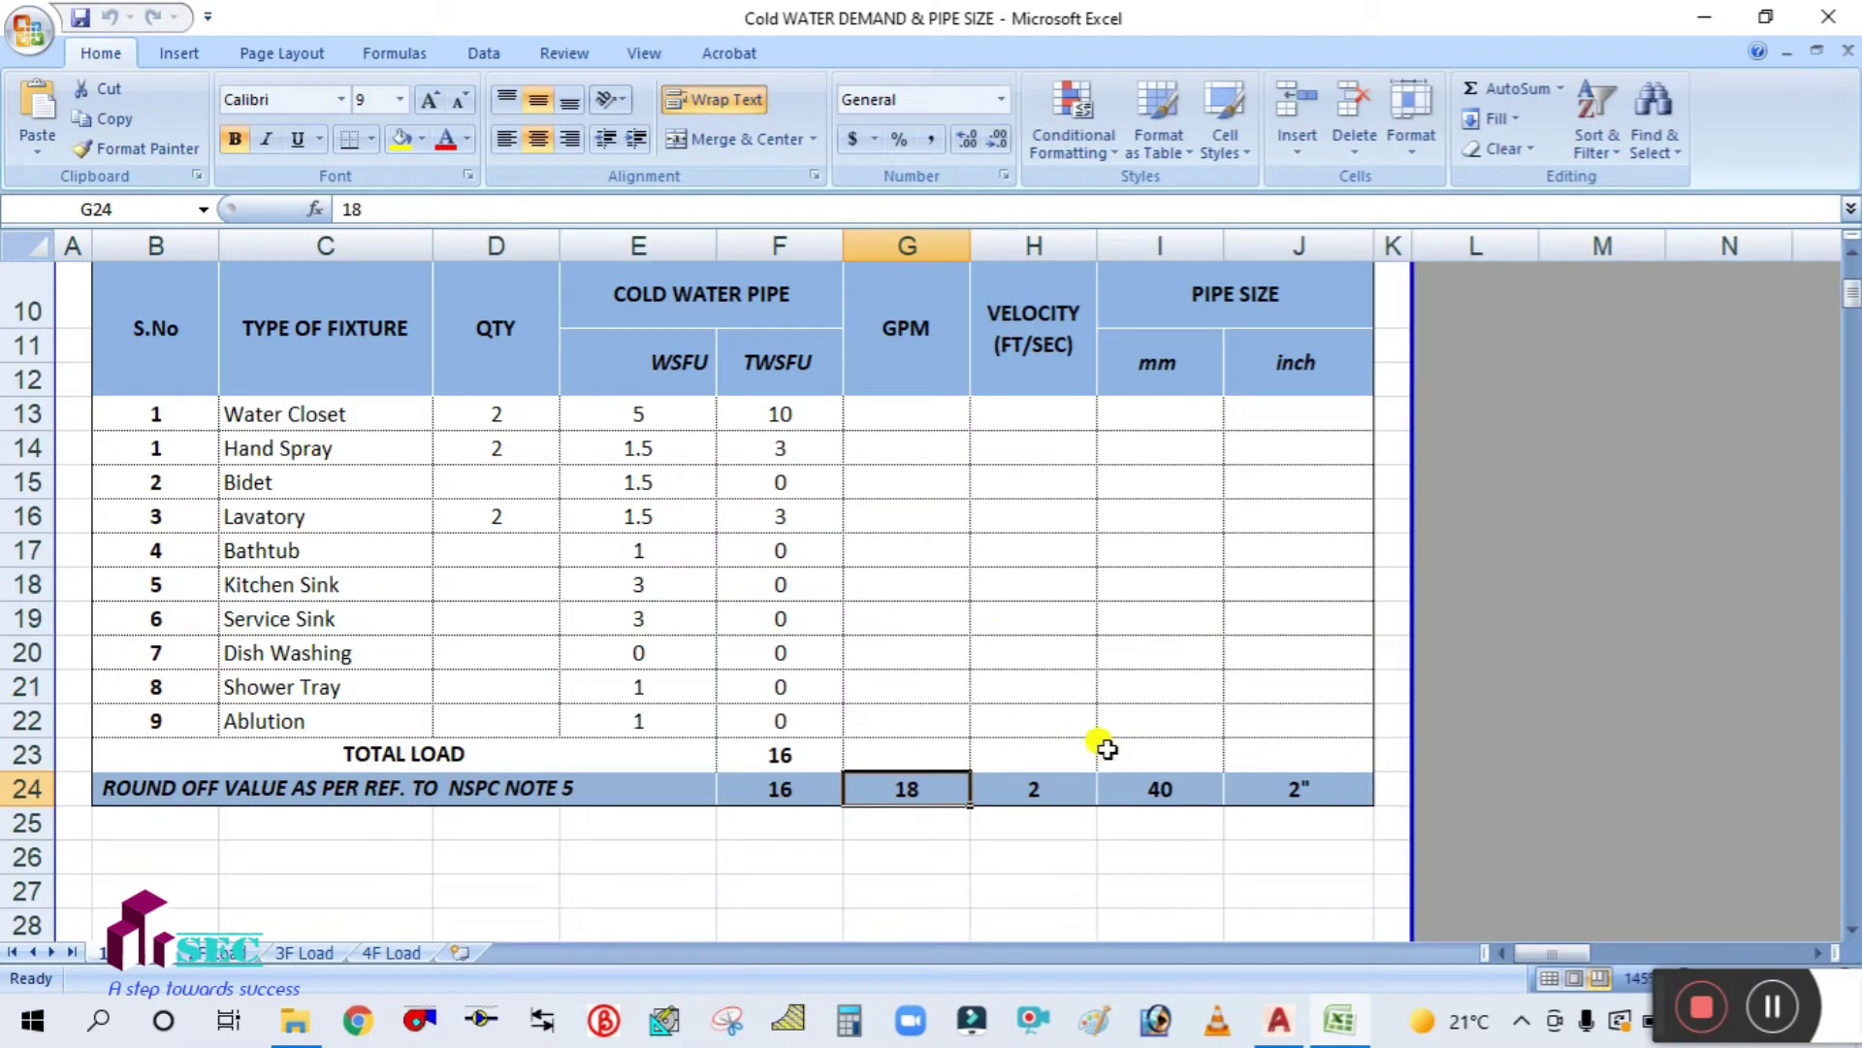
Step: Examine the 1F cold water sheet's title block, fixture table and total load rows
{"action": "scroll", "coordinate": [969, 621], "scroll_direction": "up", "scroll_amount": 3}
{"action": "scroll", "coordinate": [969, 622], "scroll_direction": "down", "scroll_amount": 7}
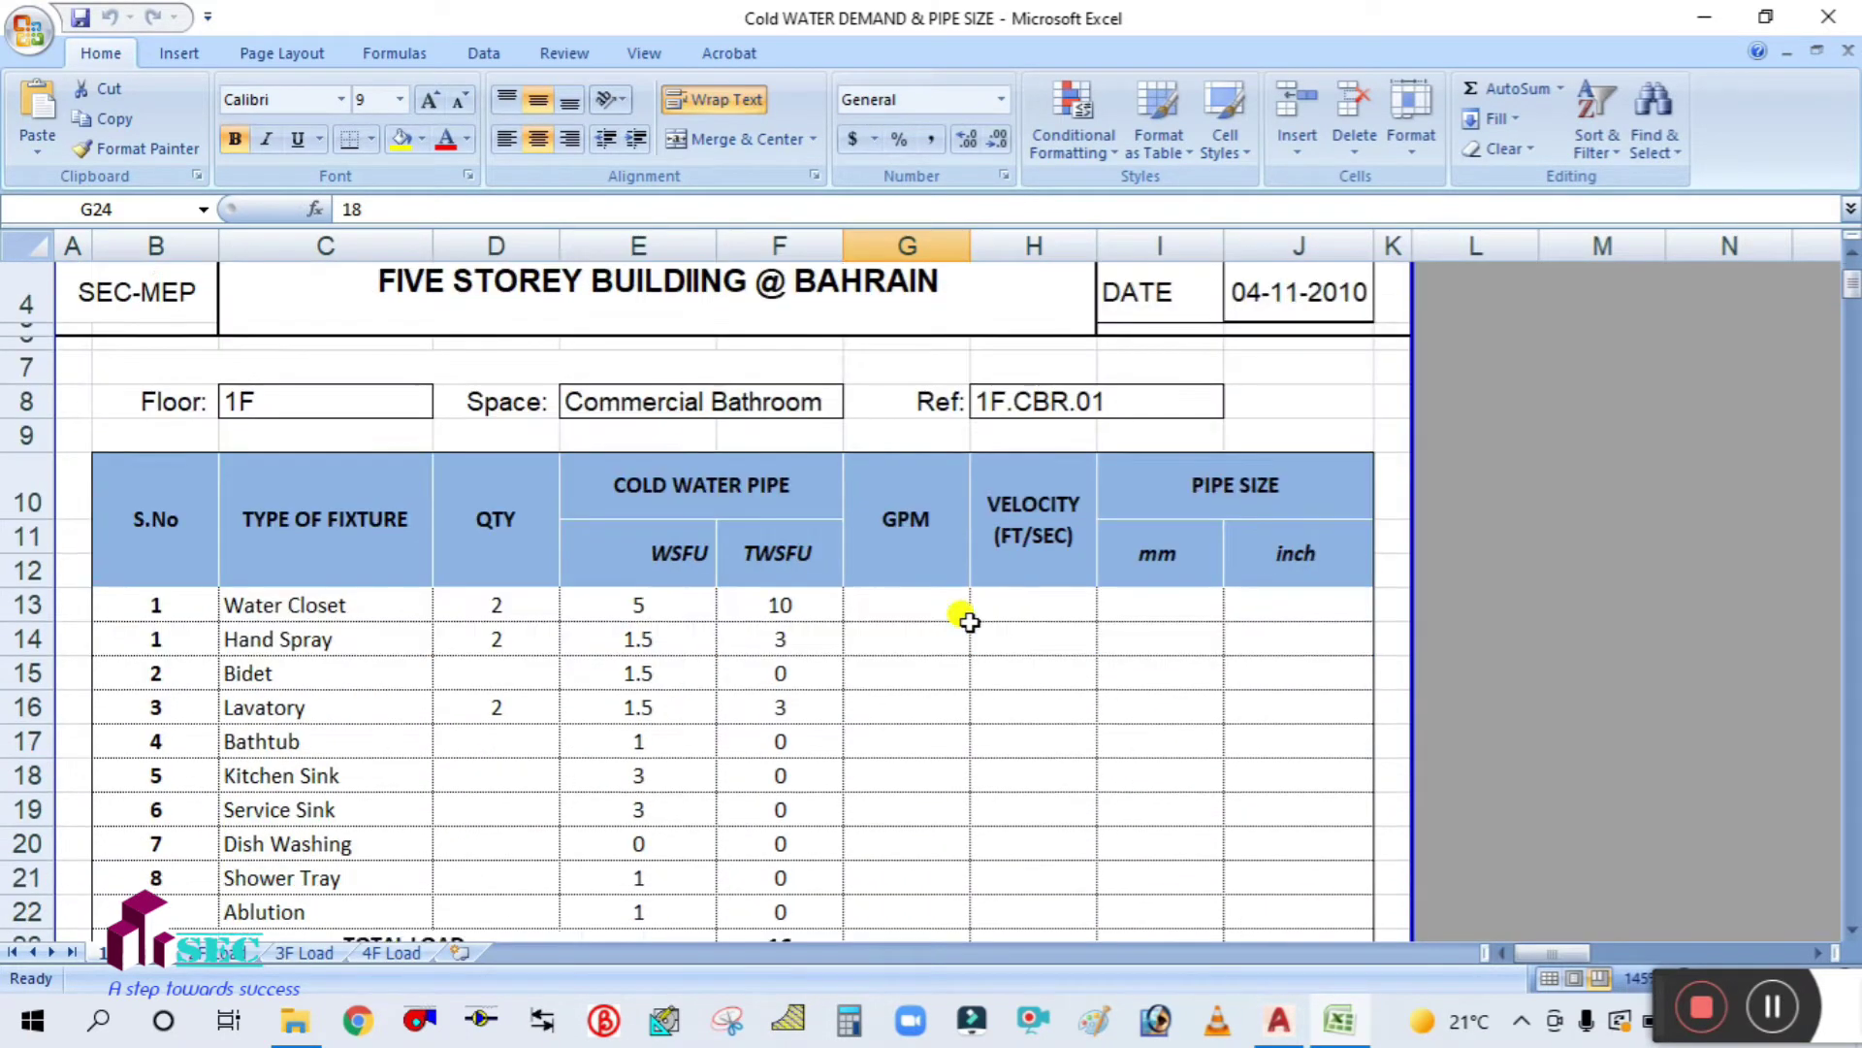
{"action": "scroll", "coordinate": [967, 621], "scroll_direction": "up", "scroll_amount": 6}
{"action": "scroll", "coordinate": [967, 620], "scroll_direction": "up", "scroll_amount": 1}
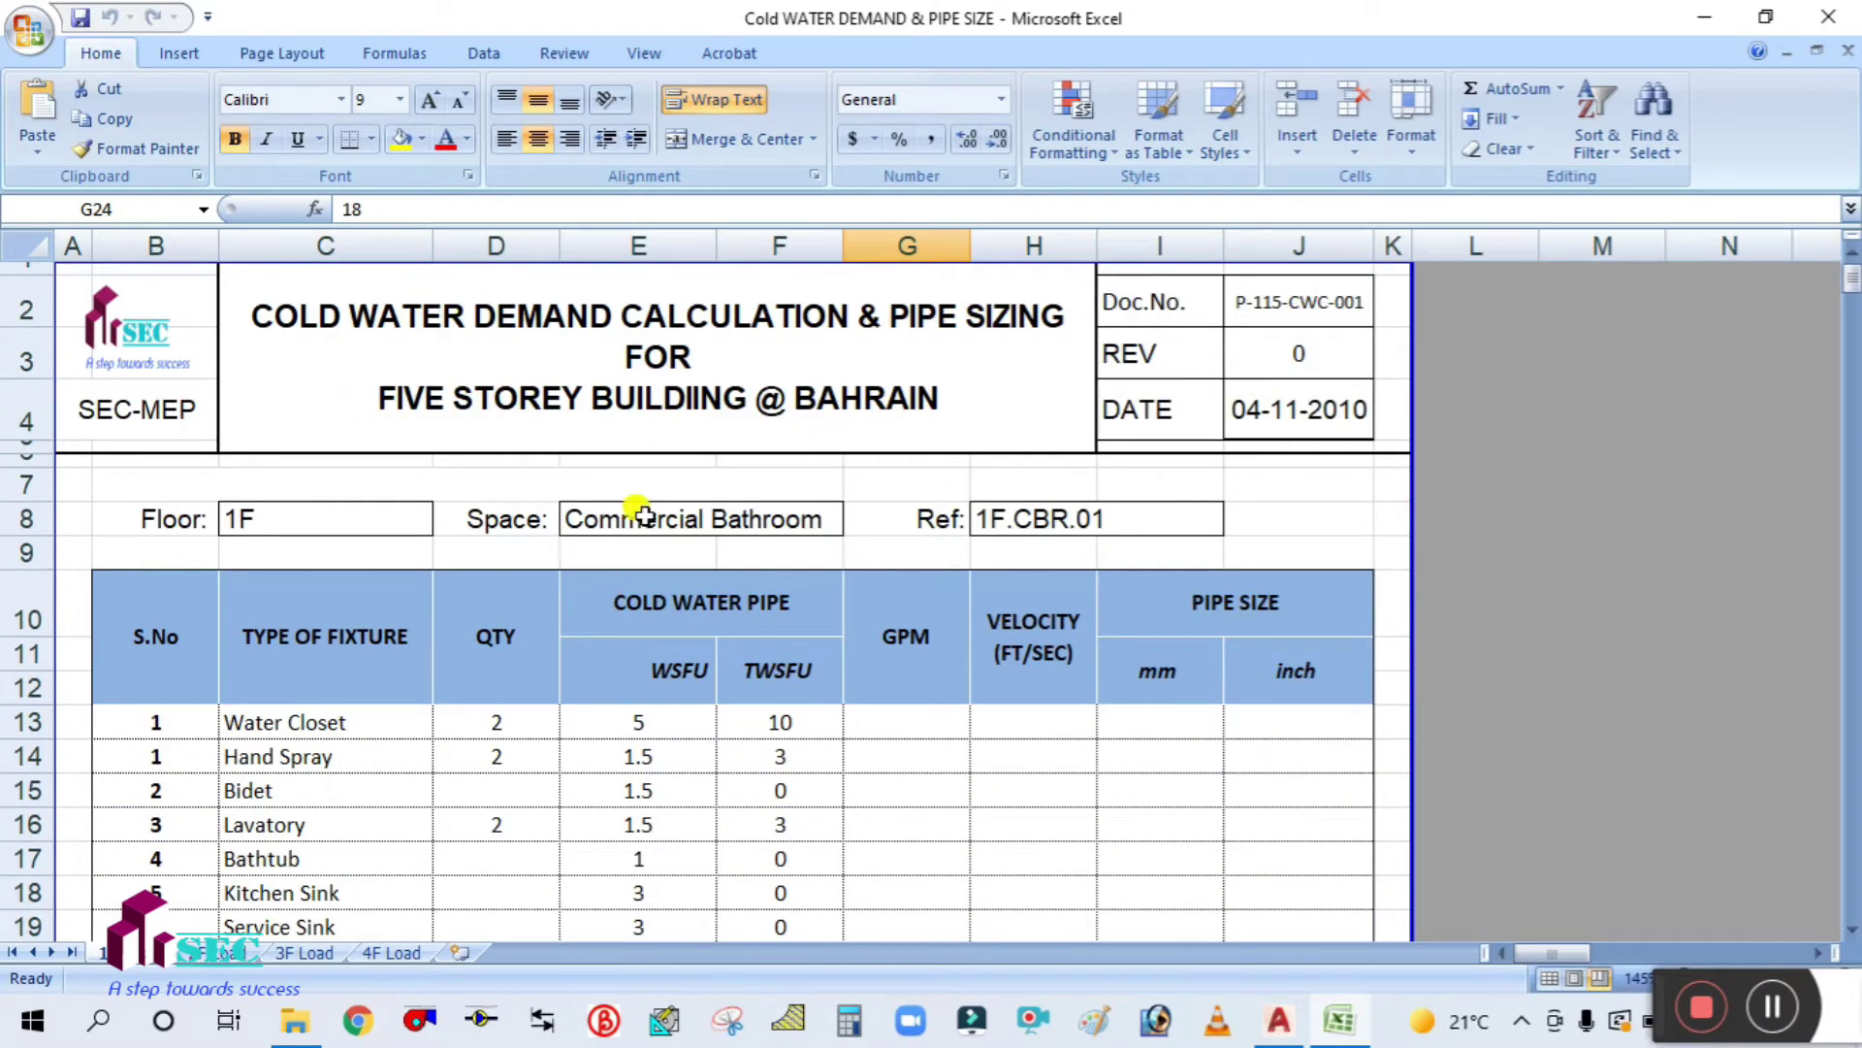
{"action": "scroll", "coordinate": [886, 766], "scroll_direction": "down", "scroll_amount": 1}
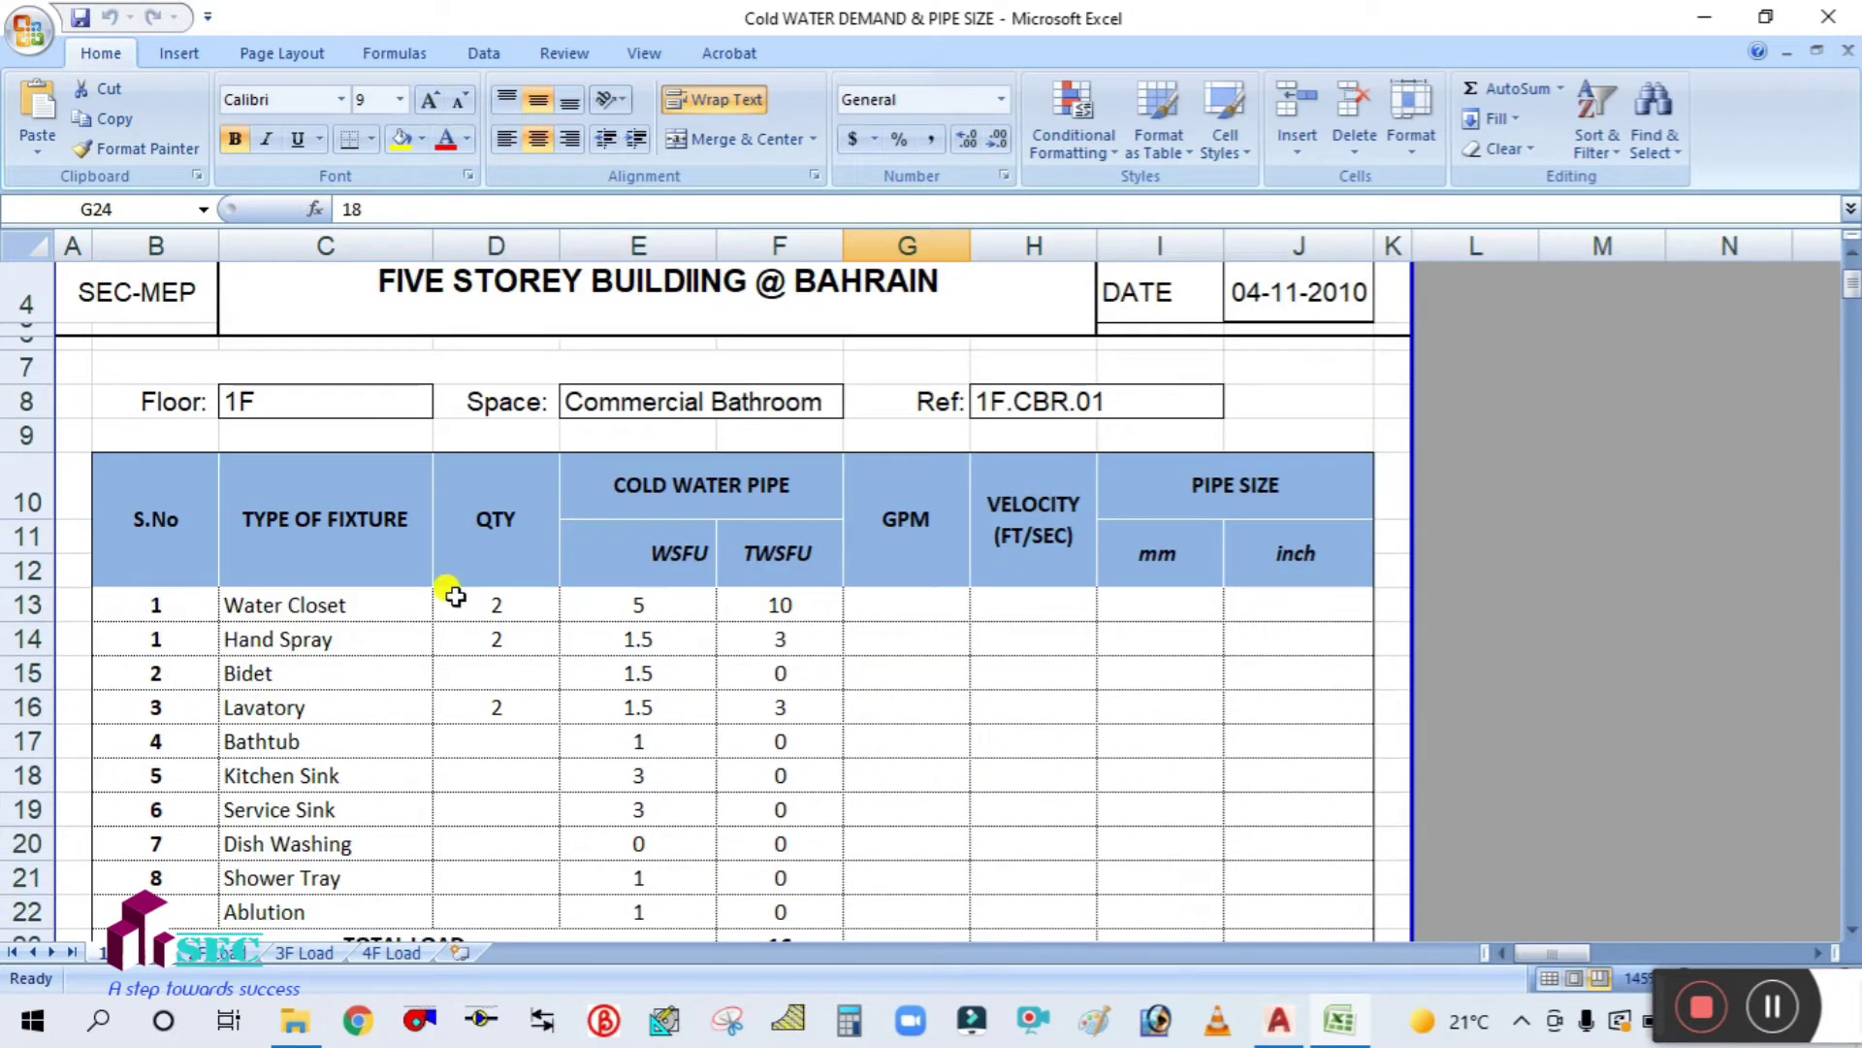
{"action": "scroll", "coordinate": [304, 605], "scroll_direction": "down", "scroll_amount": 1}
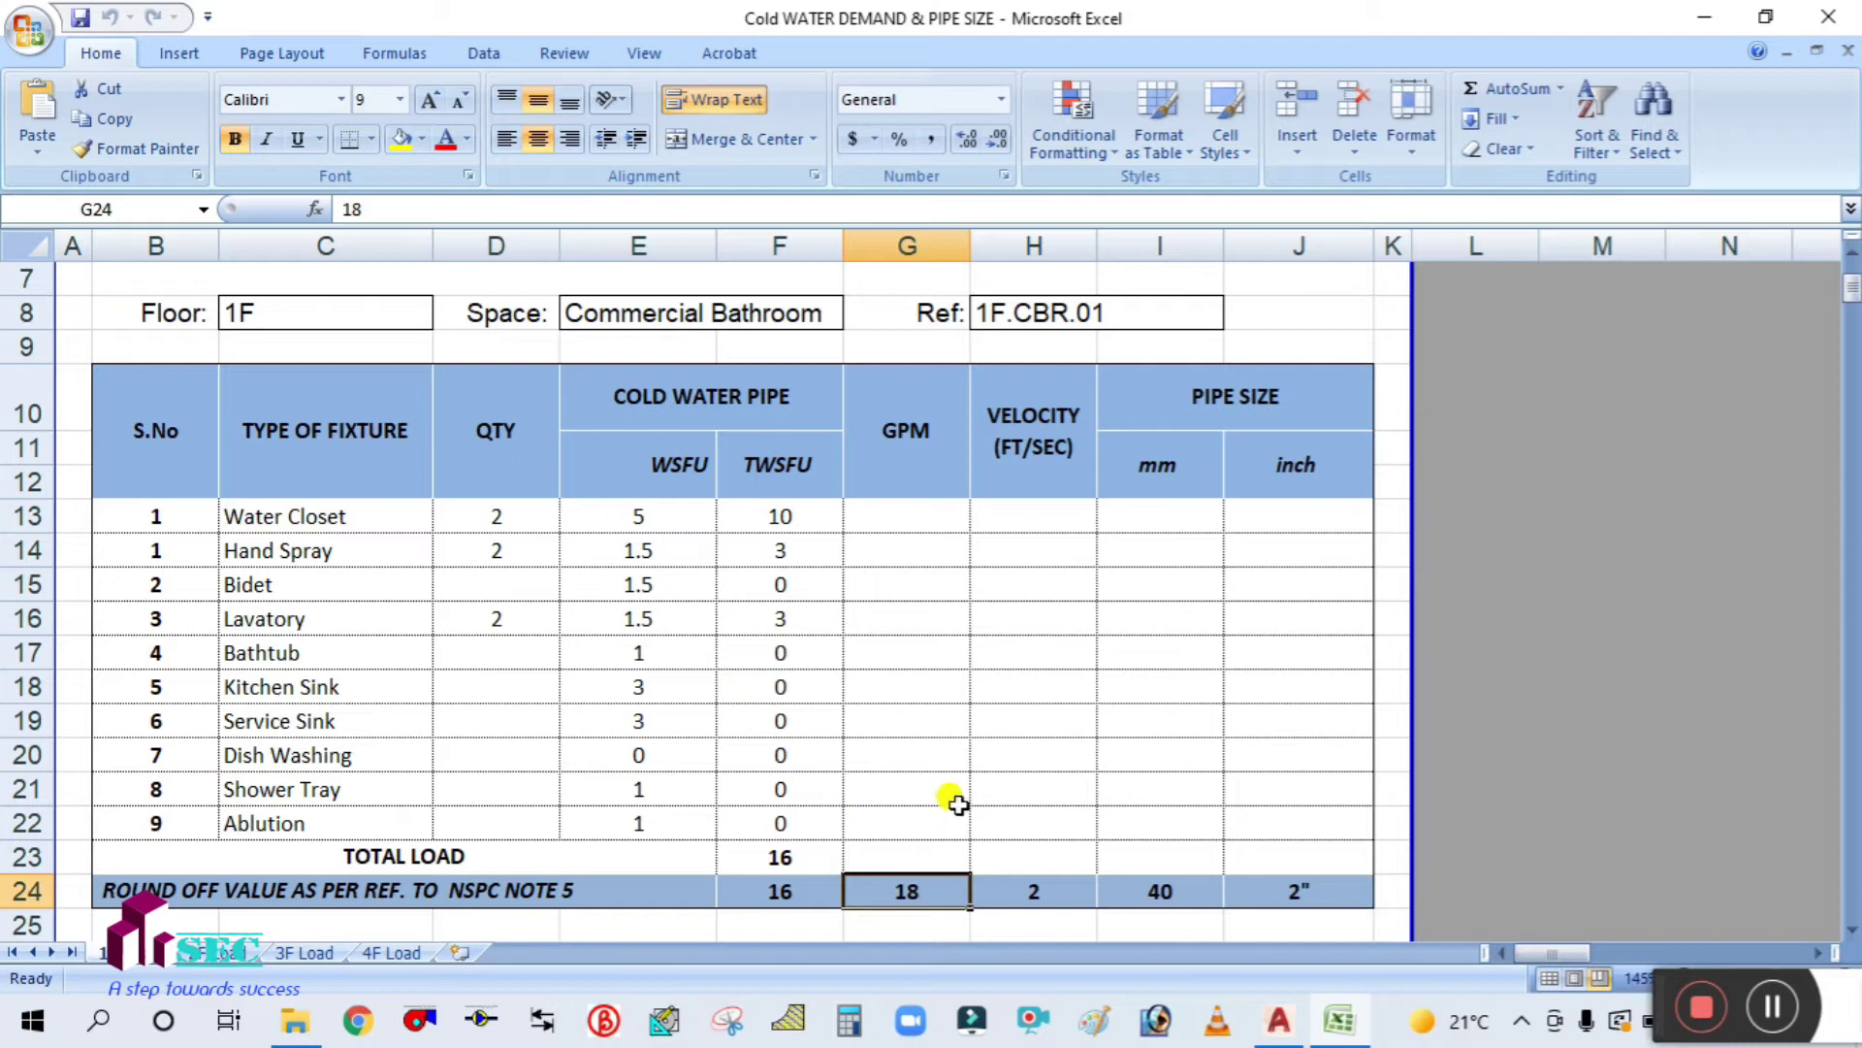
{"action": "scroll", "coordinate": [957, 803], "scroll_direction": "up", "scroll_amount": 2}
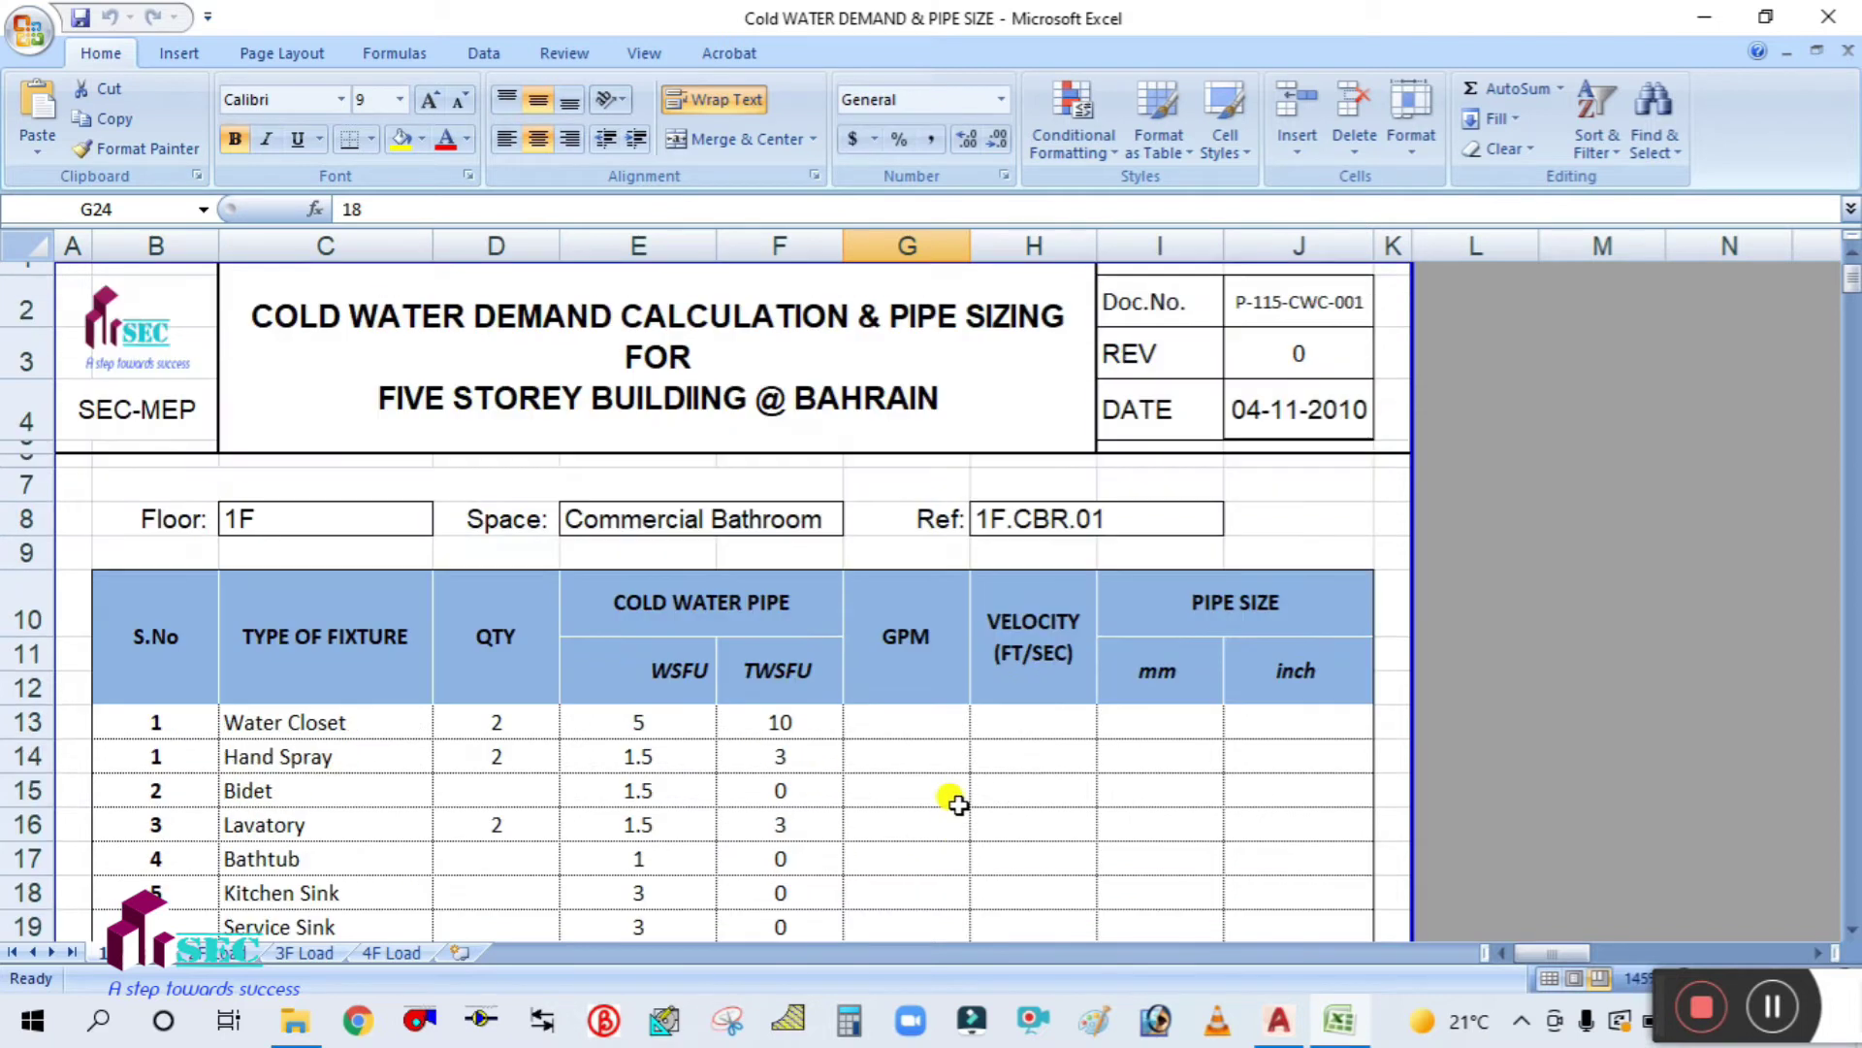
{"action": "left_click", "coordinate": [827, 376]}
{"action": "left_click", "coordinate": [1010, 727]}
{"action": "left_click", "coordinate": [771, 388]}
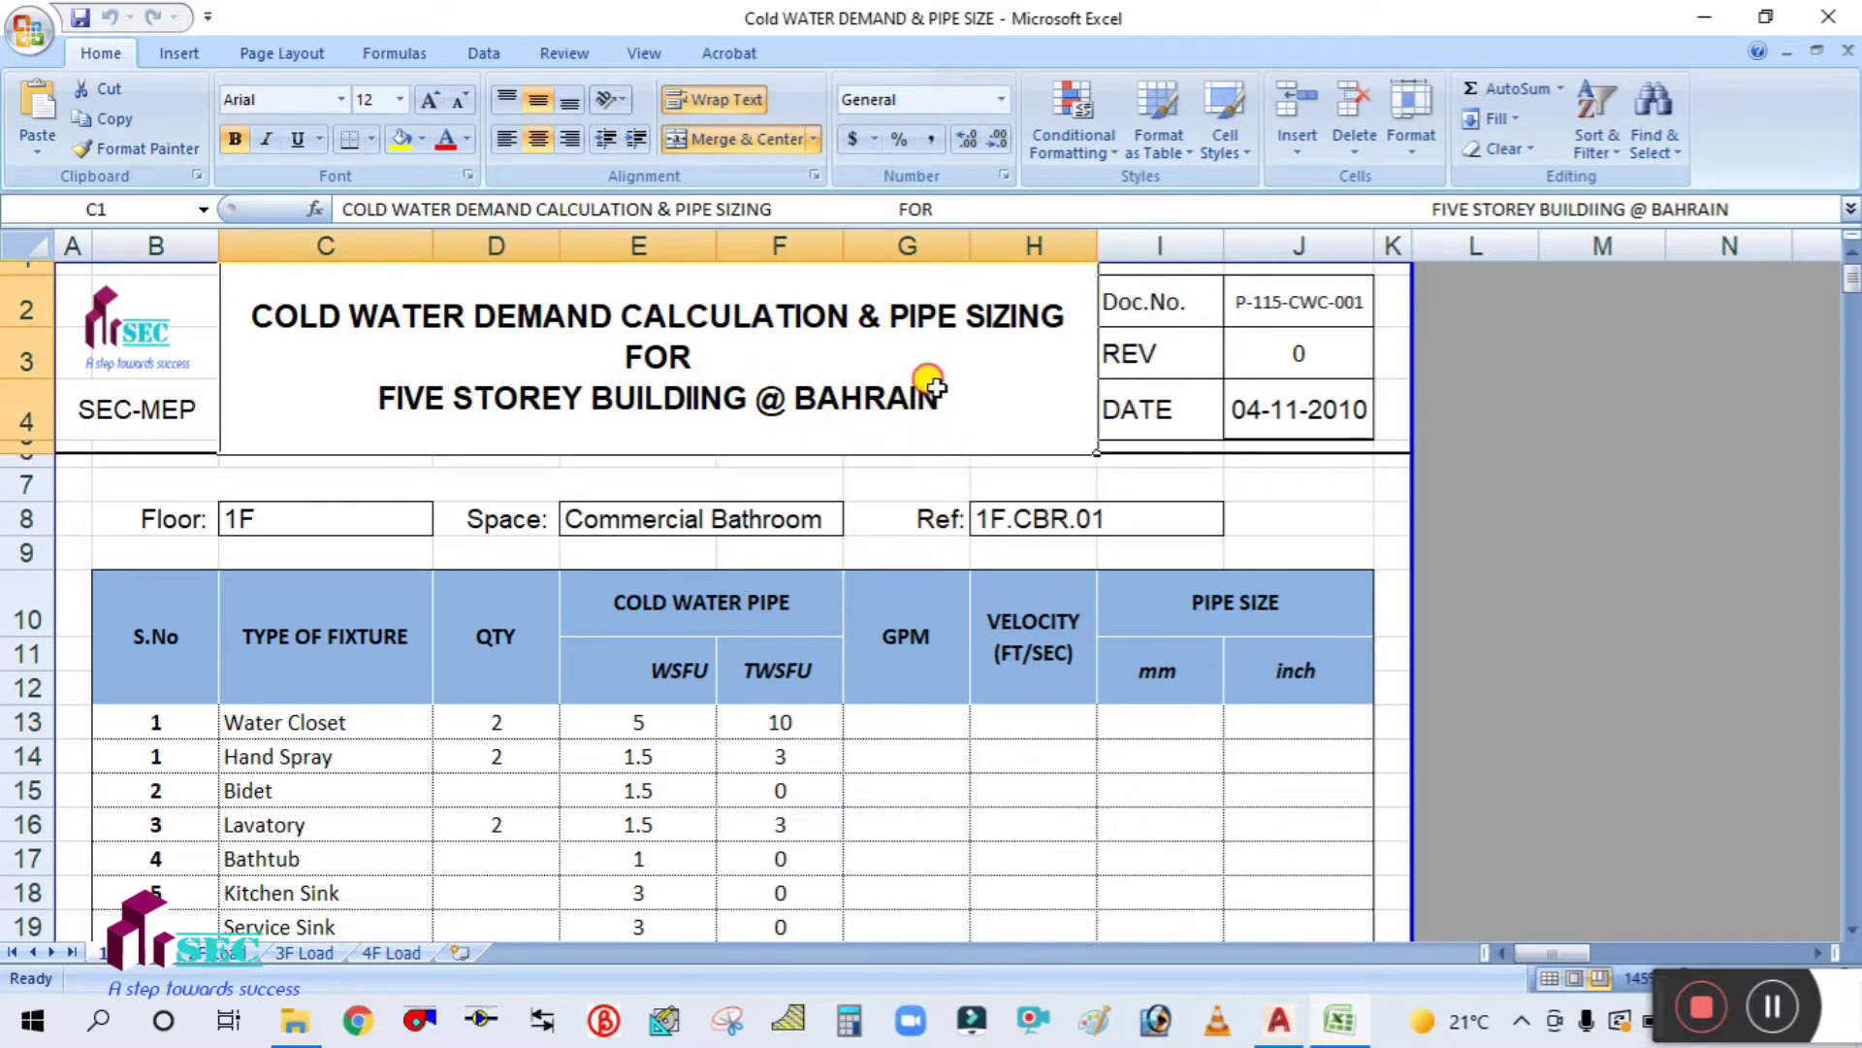
{"action": "left_click", "coordinate": [857, 813]}
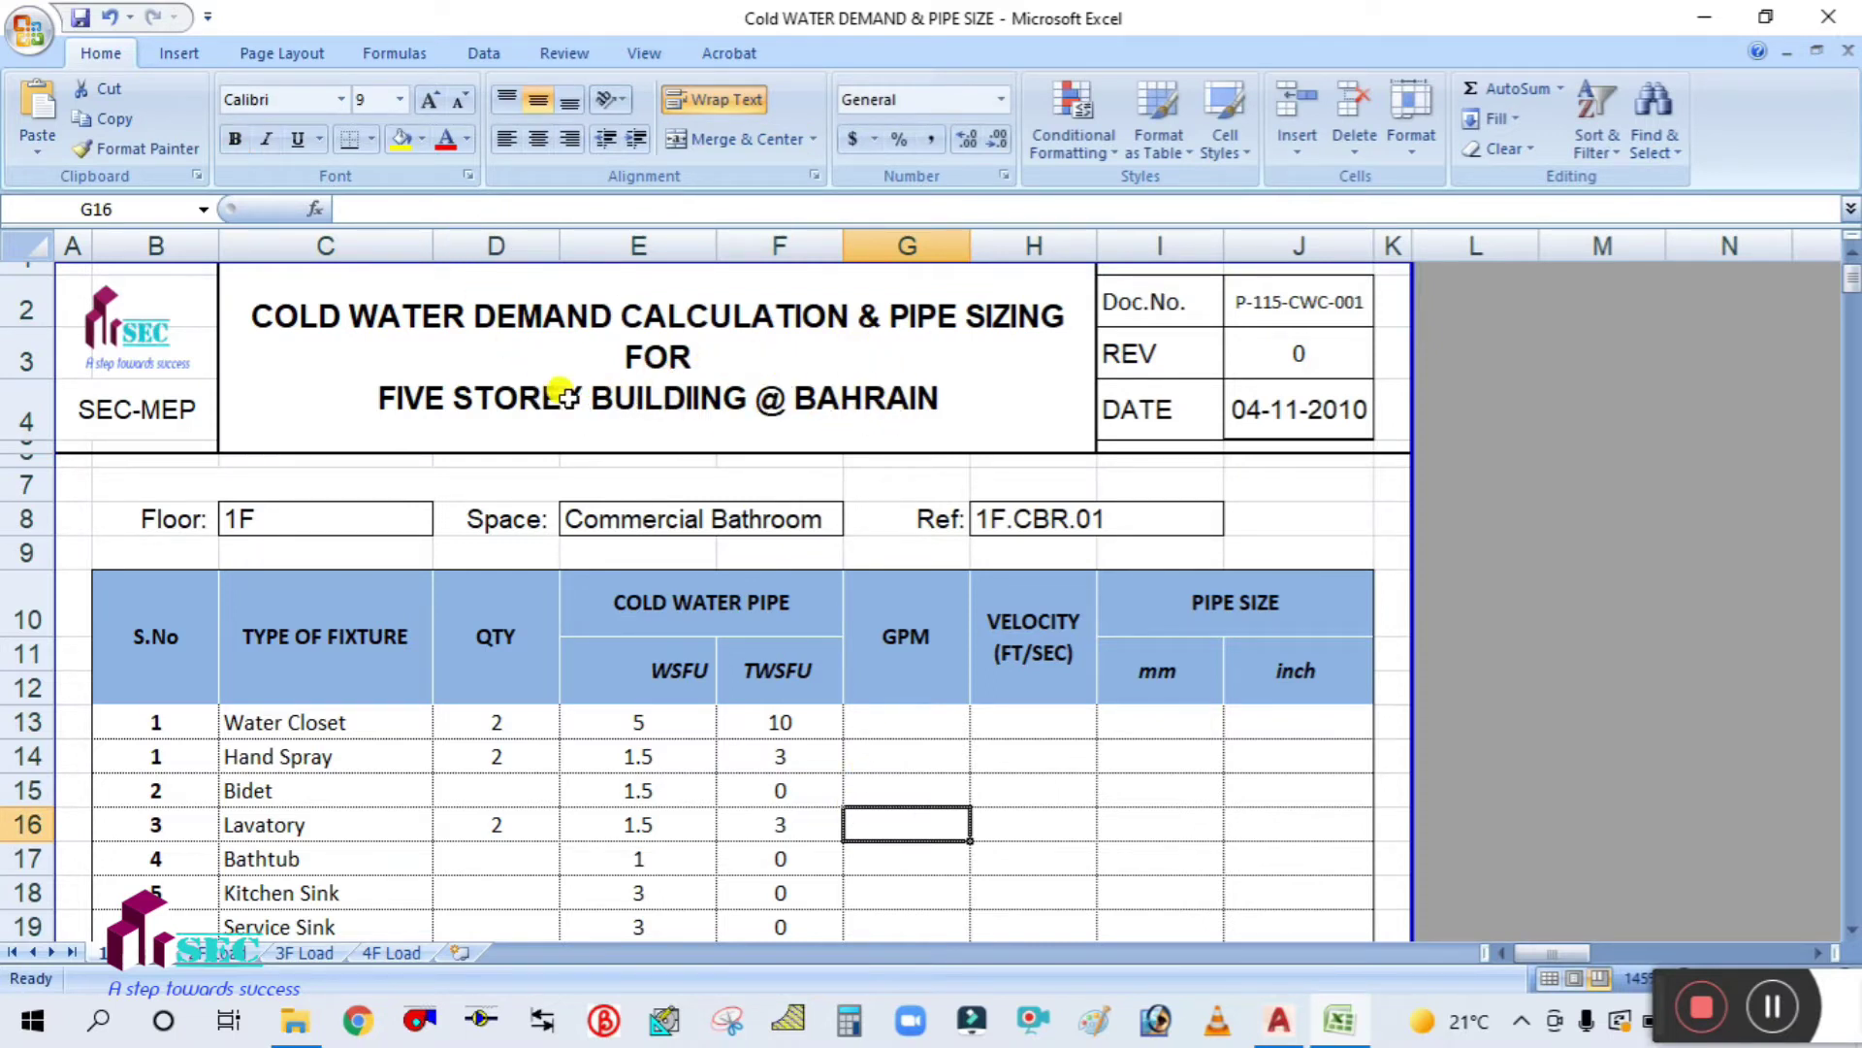
Step: Replace "FIVE" with "TWO" in the storey count of the sheet's title
{"action": "double_click", "coordinate": [435, 396]}
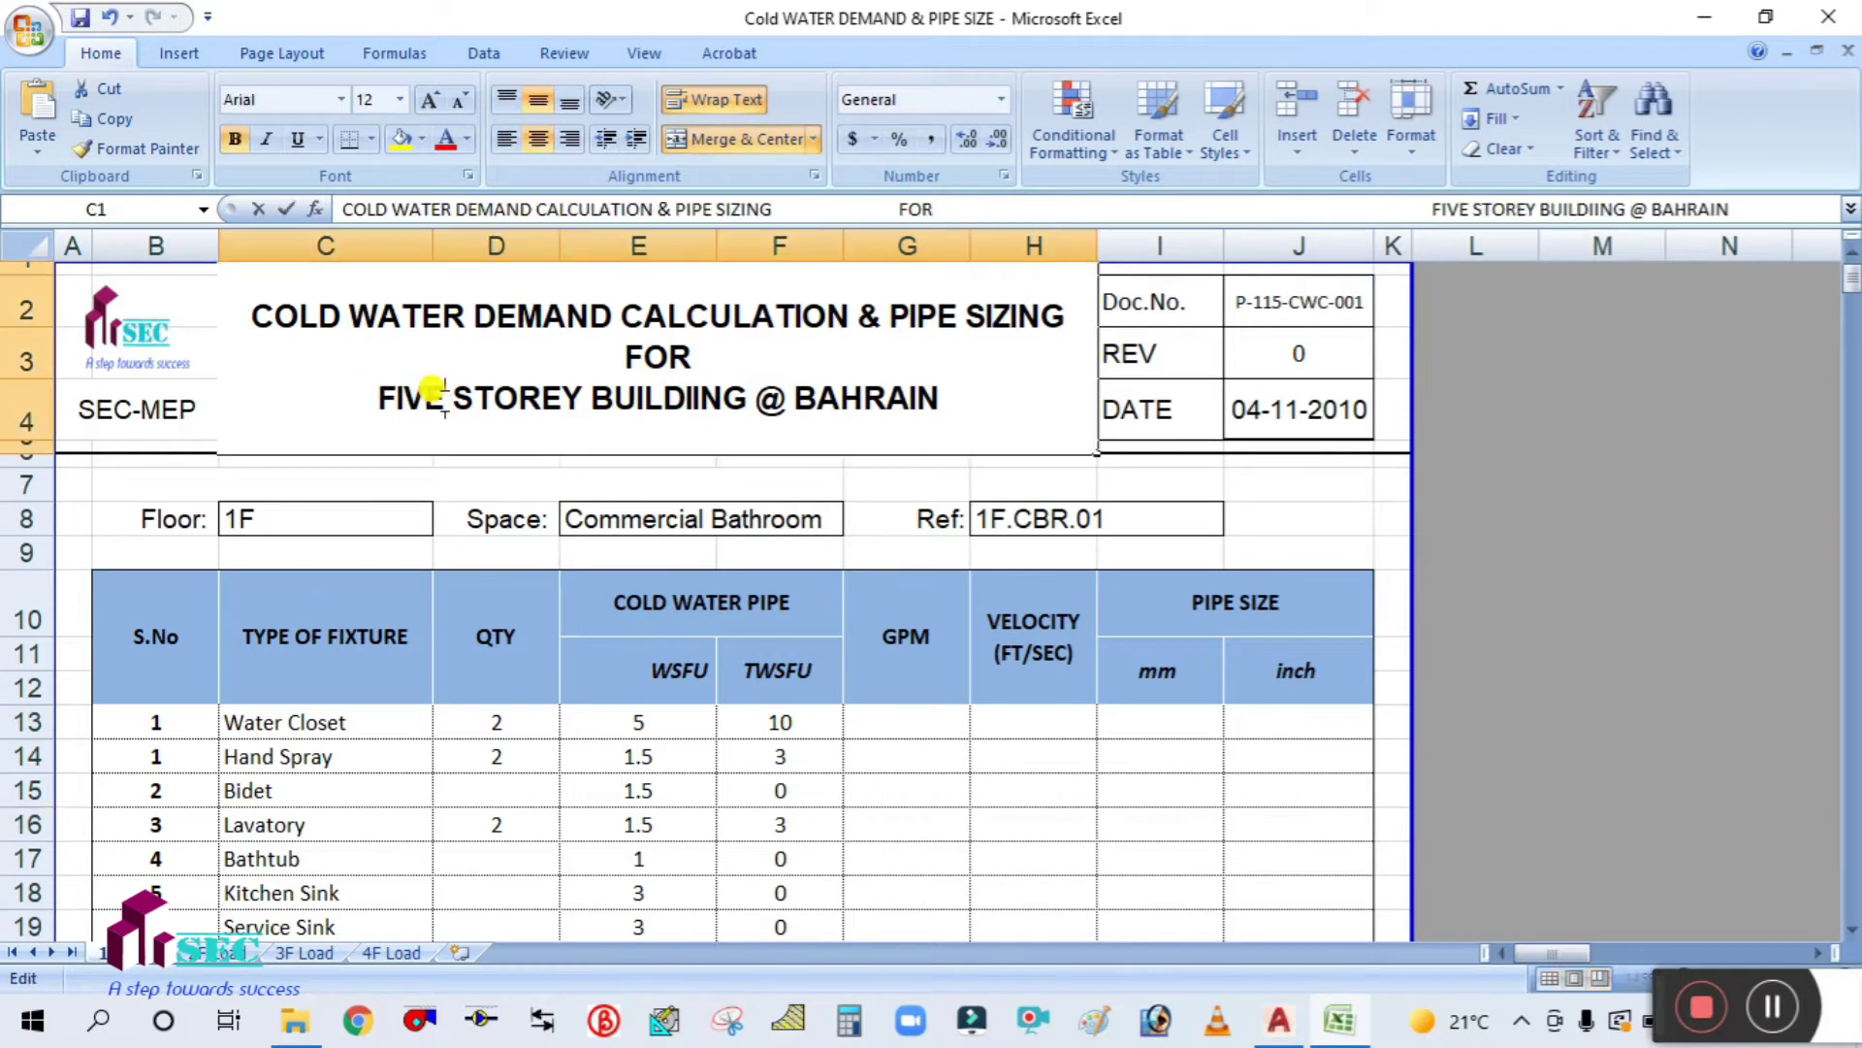
{"action": "key", "text": "BackSpace"}
{"action": "key", "text": "BackSpace"}
{"action": "key", "text": "BackSpace"}
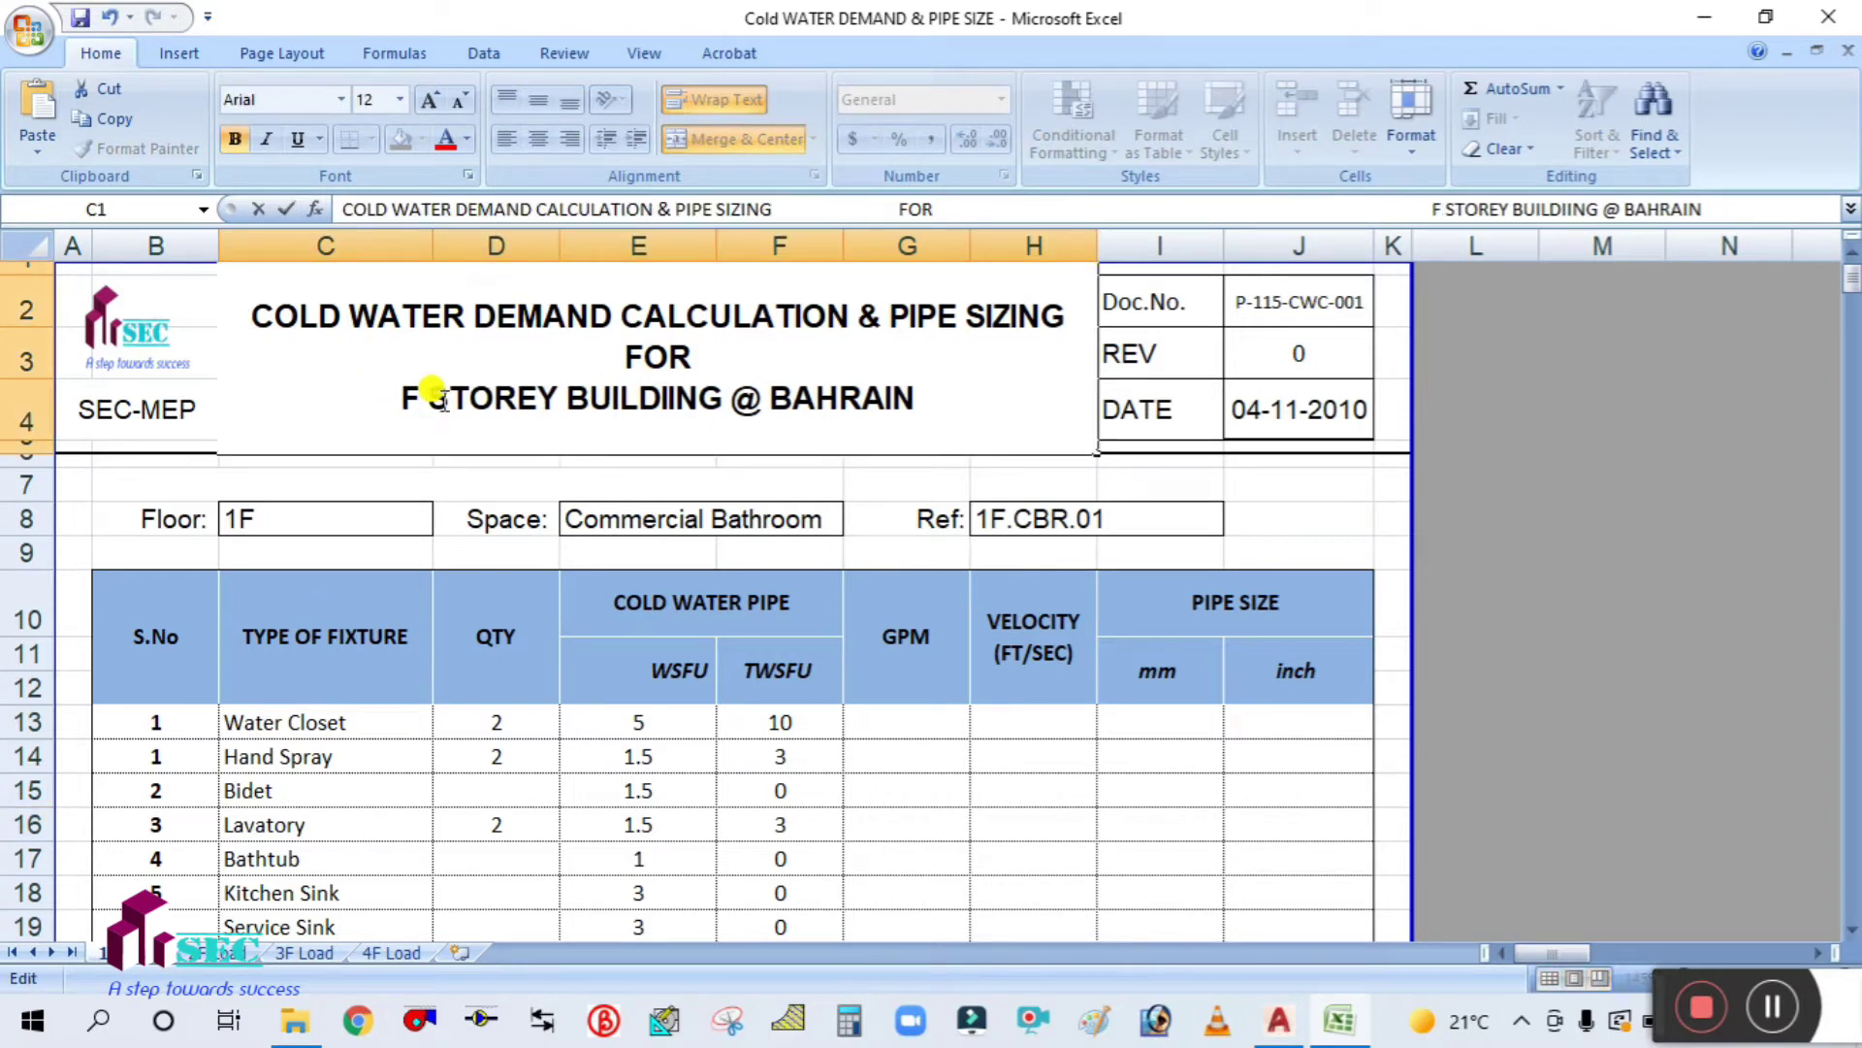
{"action": "key", "text": "BackSpace"}
{"action": "type", "text": "TW"}
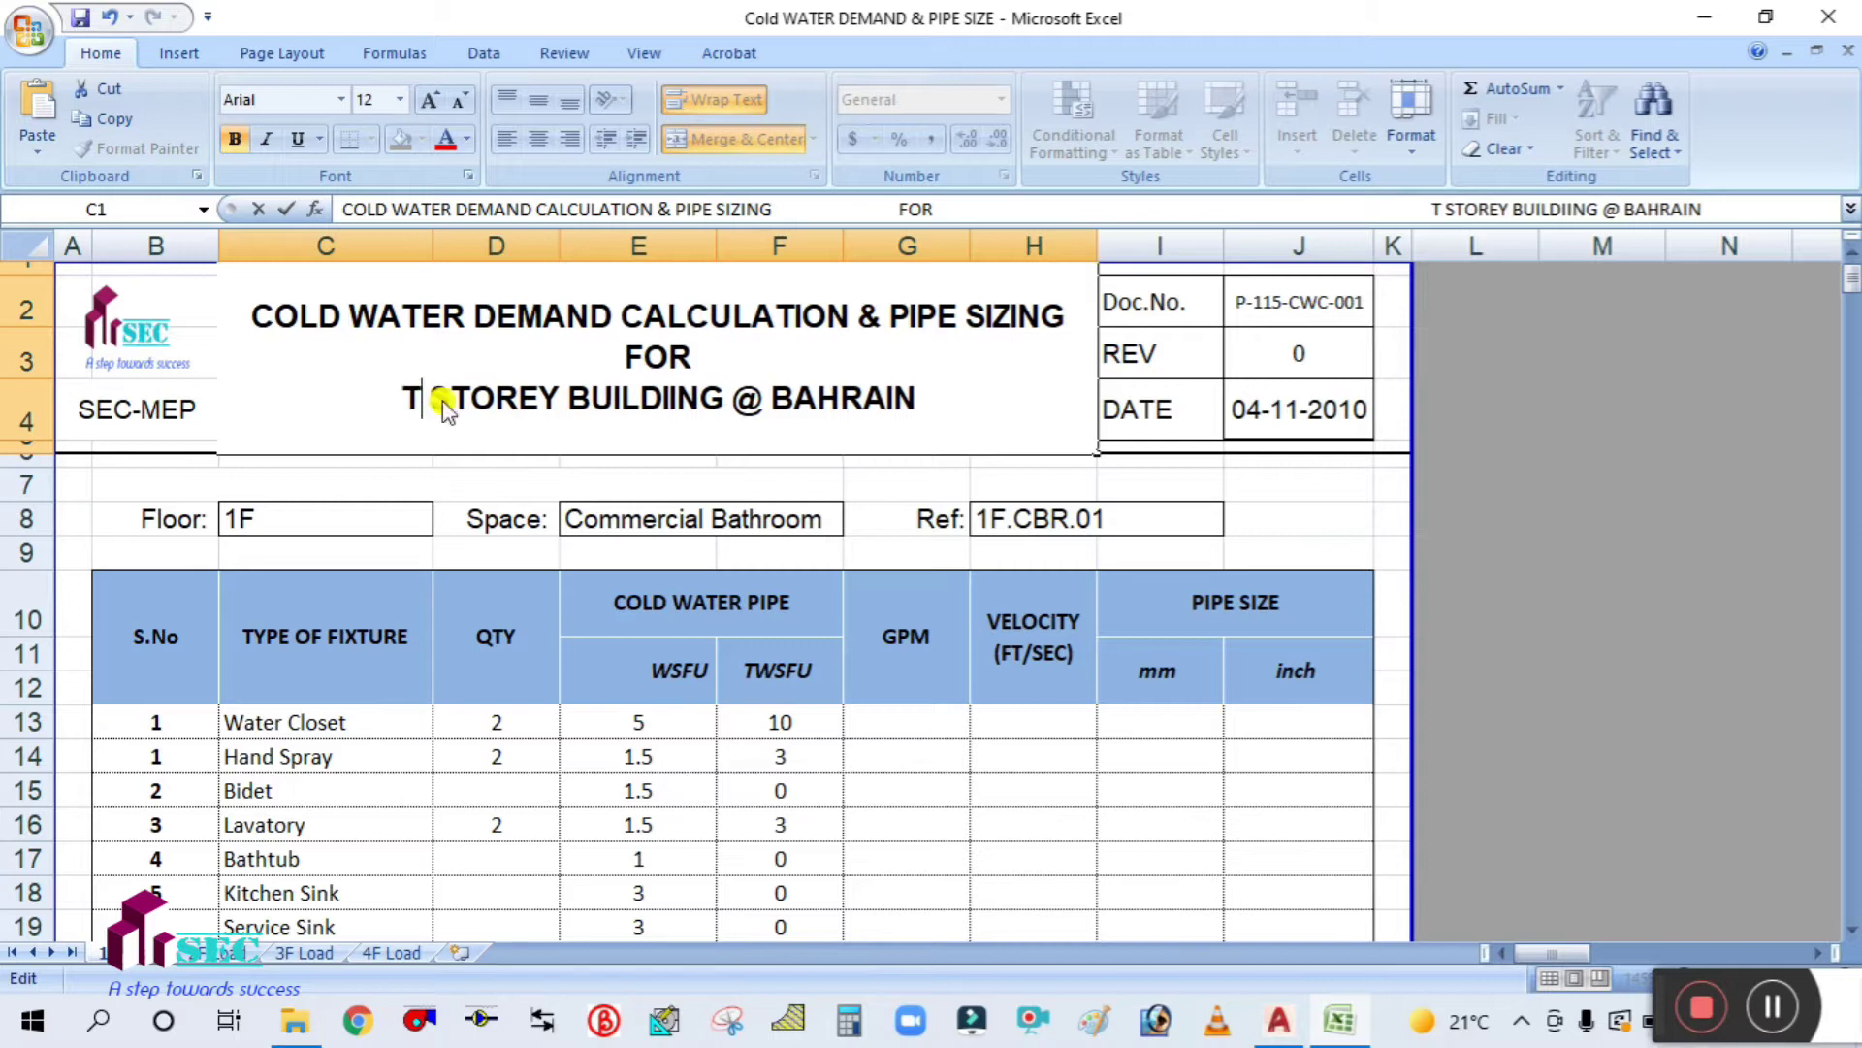
{"action": "type", "text": "O"}
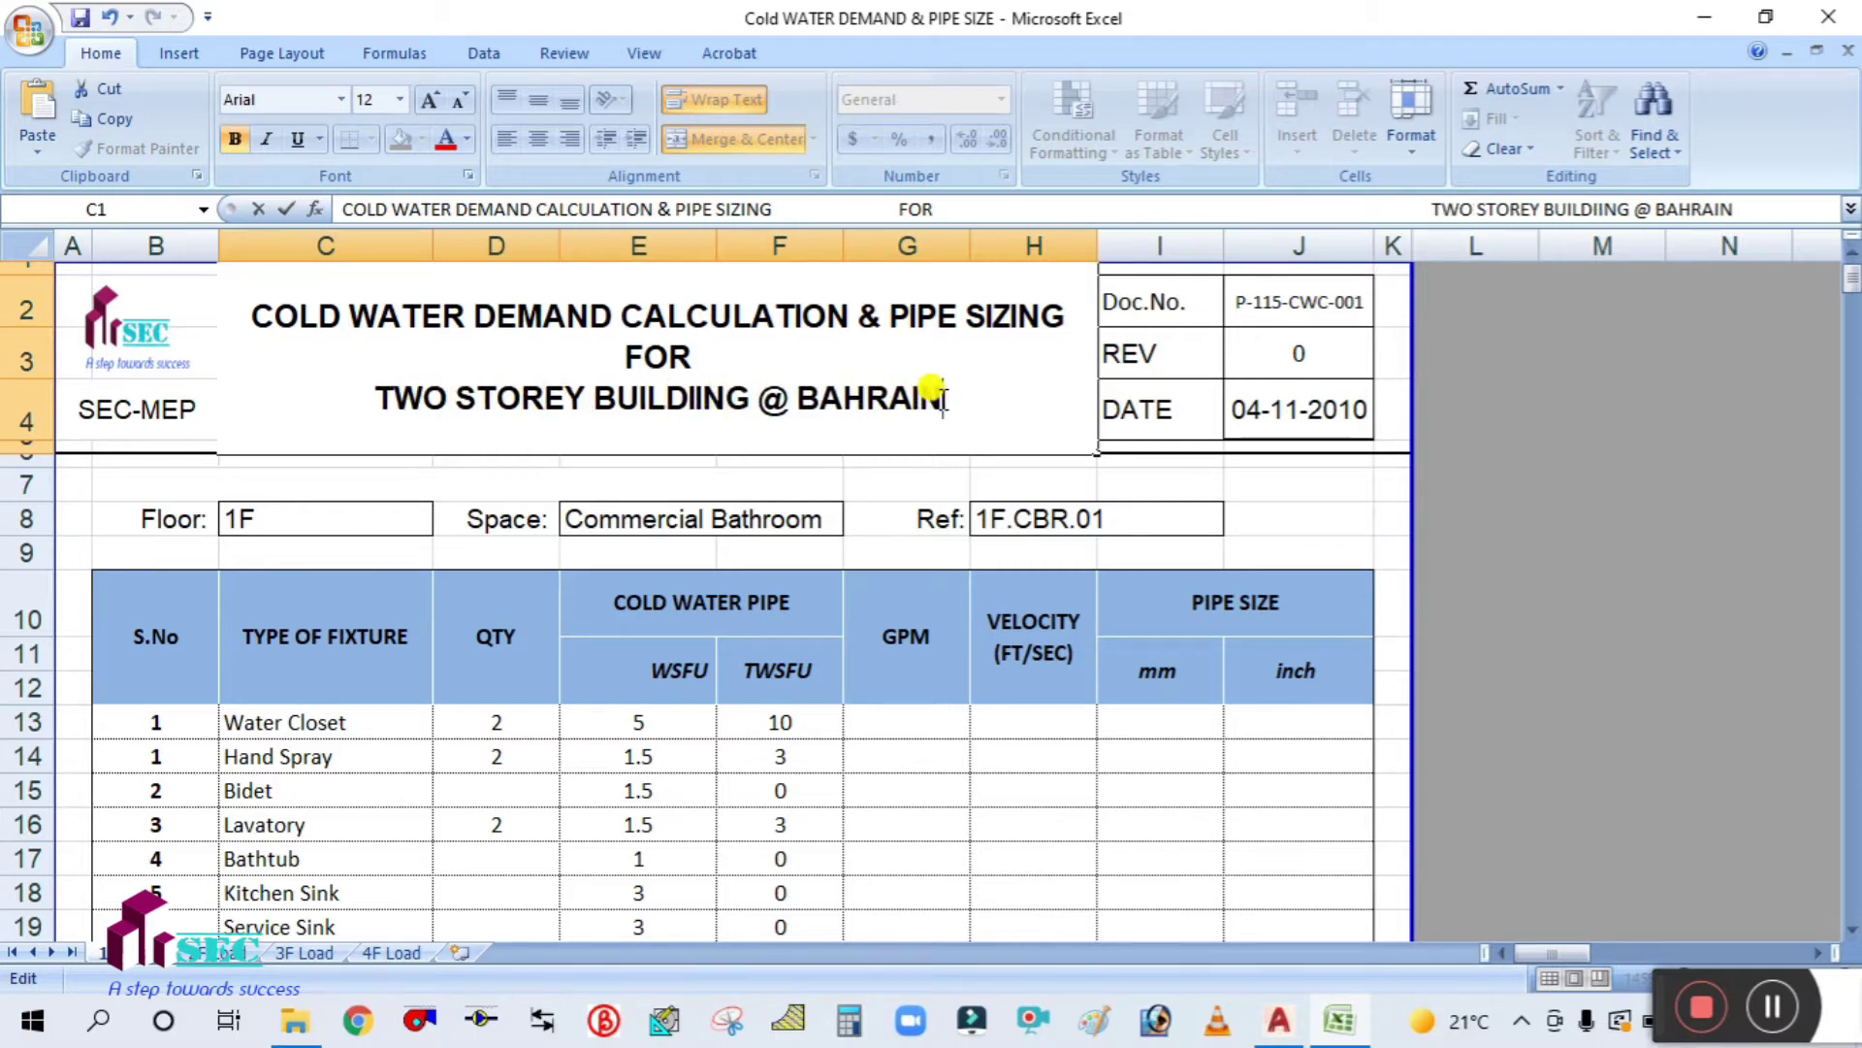
Step: Replace the location at the end of the sheet's title with "DUBAI"
{"action": "key", "text": "BackSpace"}
{"action": "key", "text": "BackSpace"}
{"action": "key", "text": "BackSpace"}
{"action": "key", "text": "BackSpace"}
{"action": "key", "text": "BackSpace"}
{"action": "key", "text": "BackSpace"}
{"action": "key", "text": "BackSpace"}
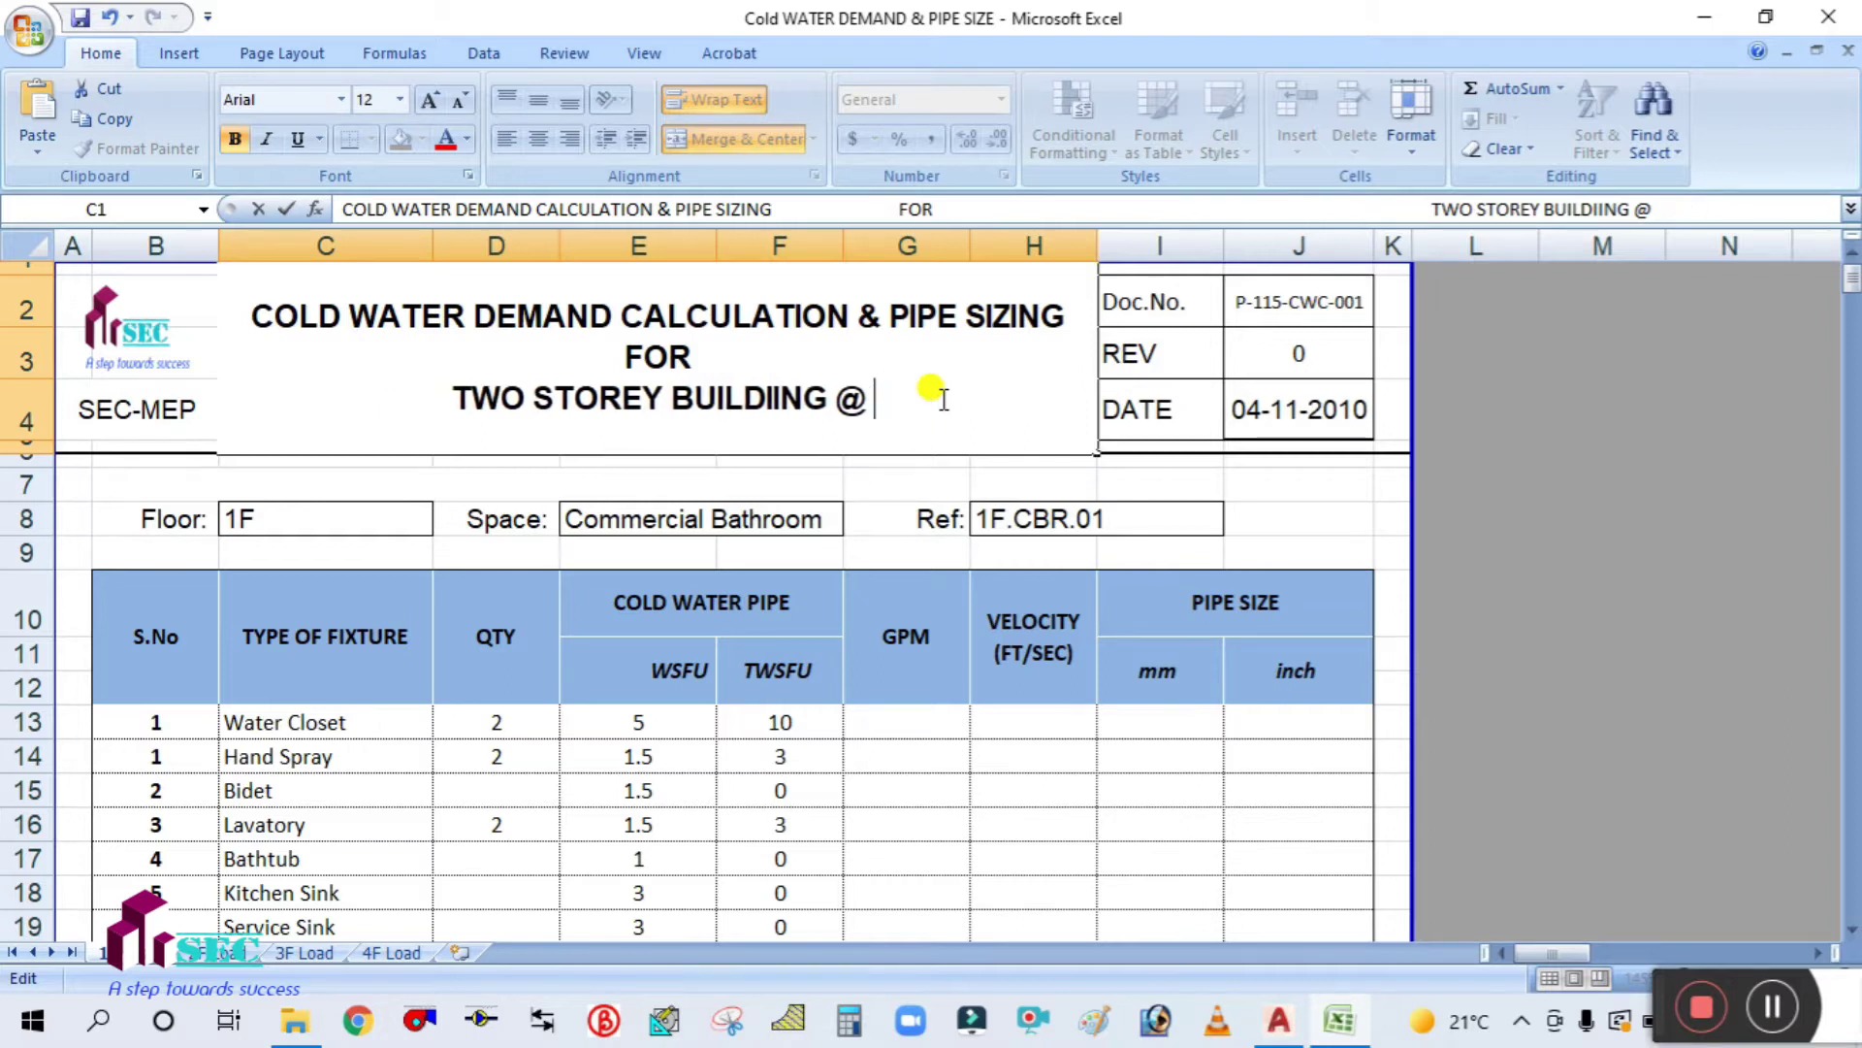
{"action": "type", "text": "DUB"}
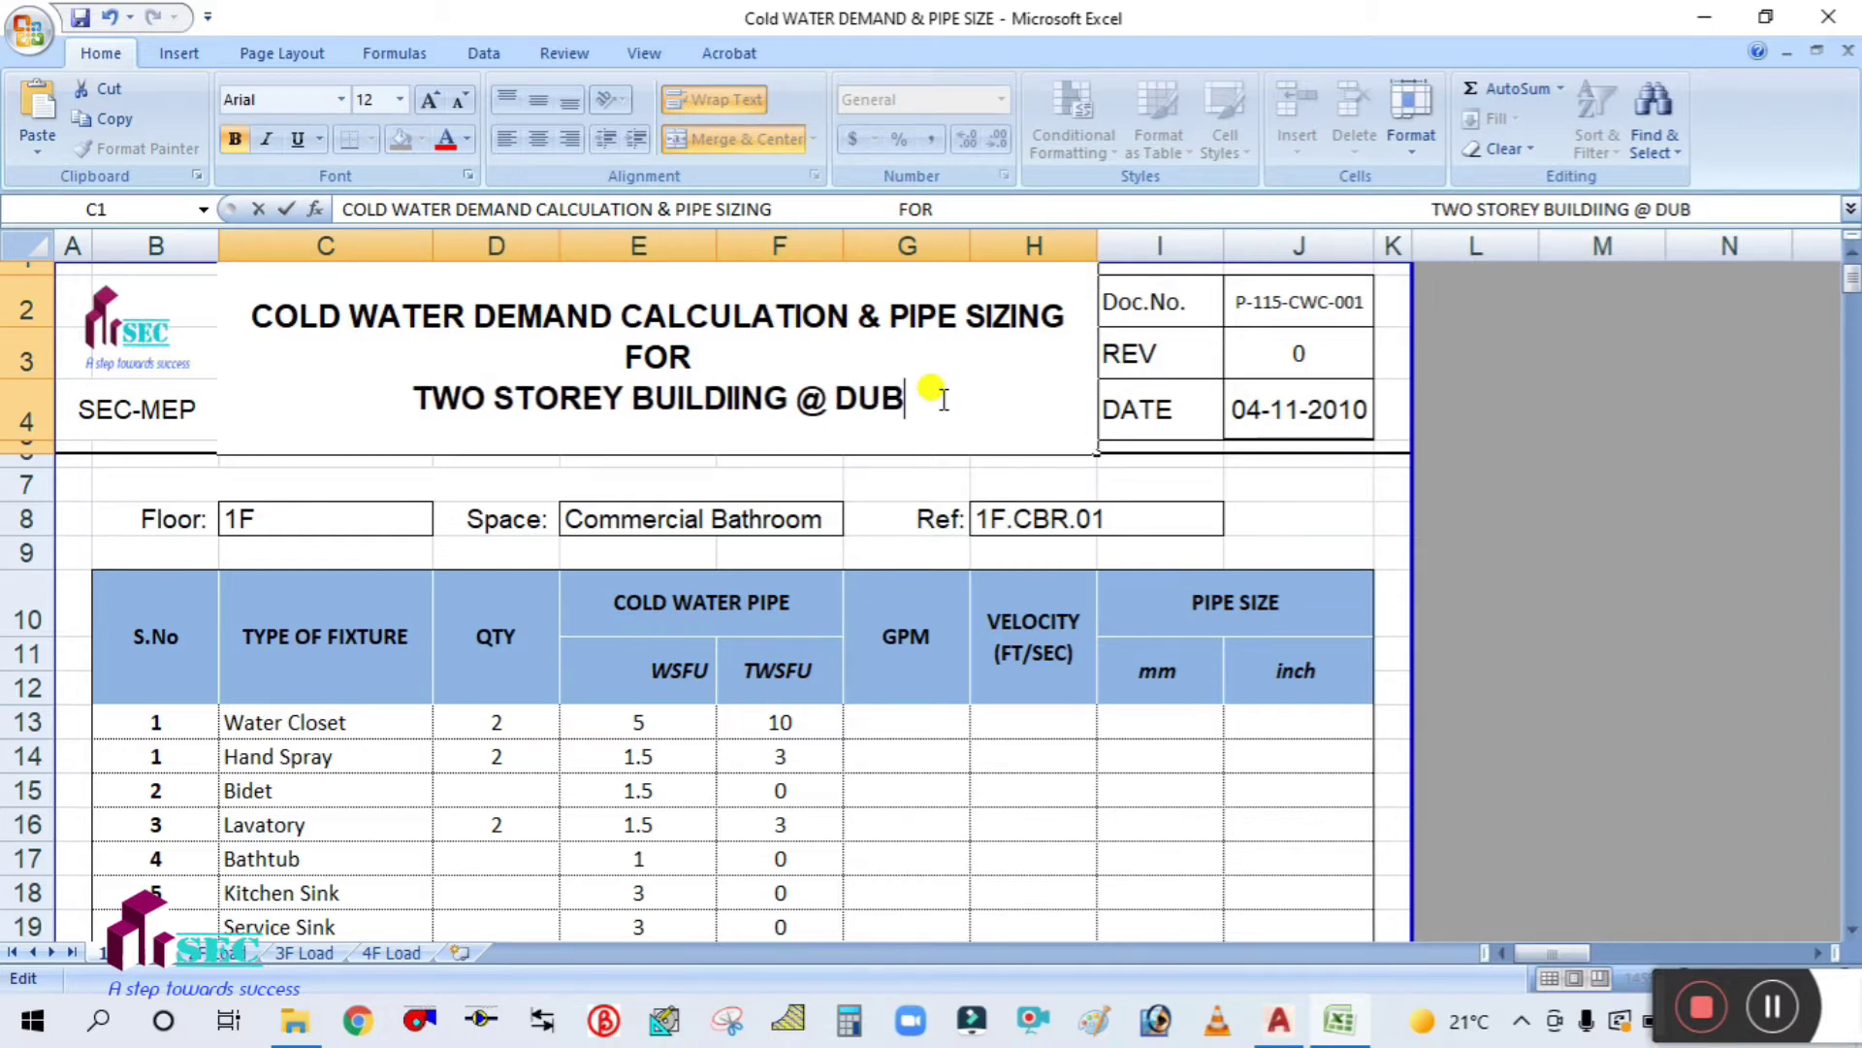
{"action": "type", "text": "AI"}
{"action": "left_click", "coordinate": [1182, 752]}
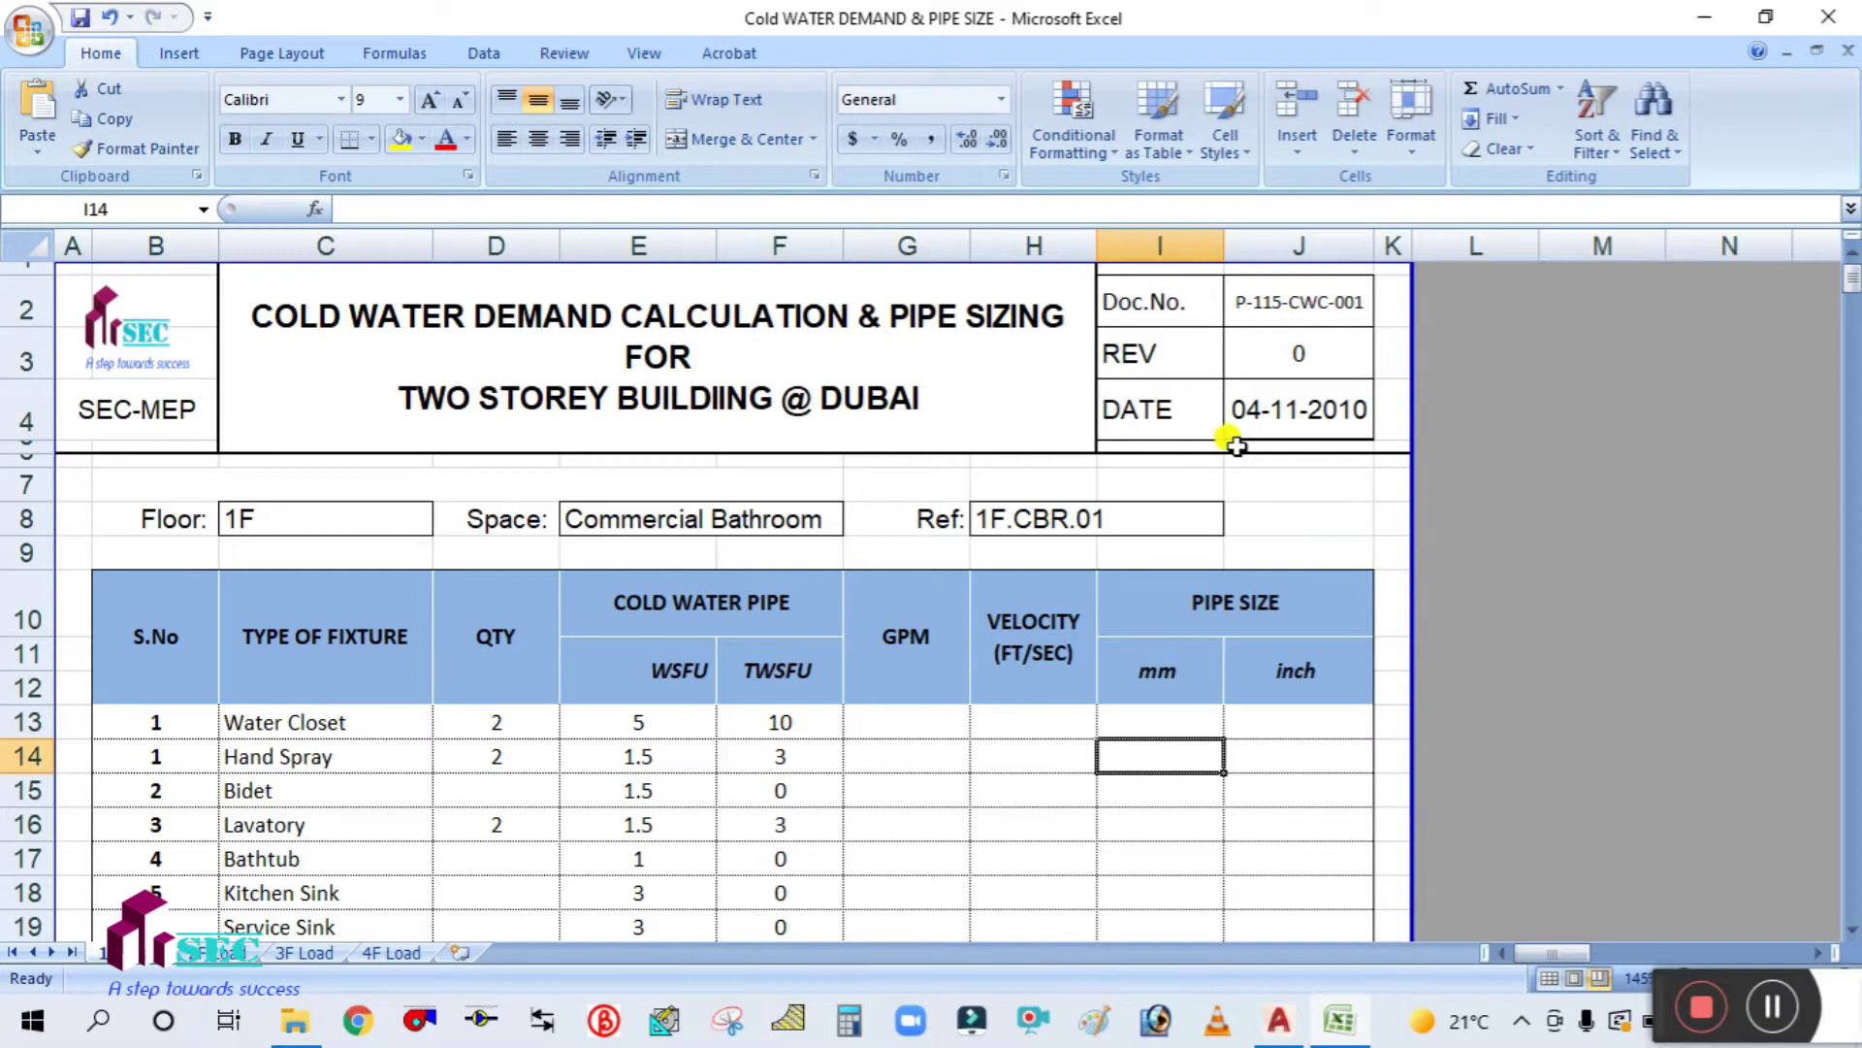
Step: Set the date in the sheet's title block to 20-03-2022
{"action": "left_click", "coordinate": [1260, 412]}
{"action": "double_click", "coordinate": [1260, 411]}
{"action": "key", "text": "BackSpace"}
{"action": "key", "text": "BackSpace"}
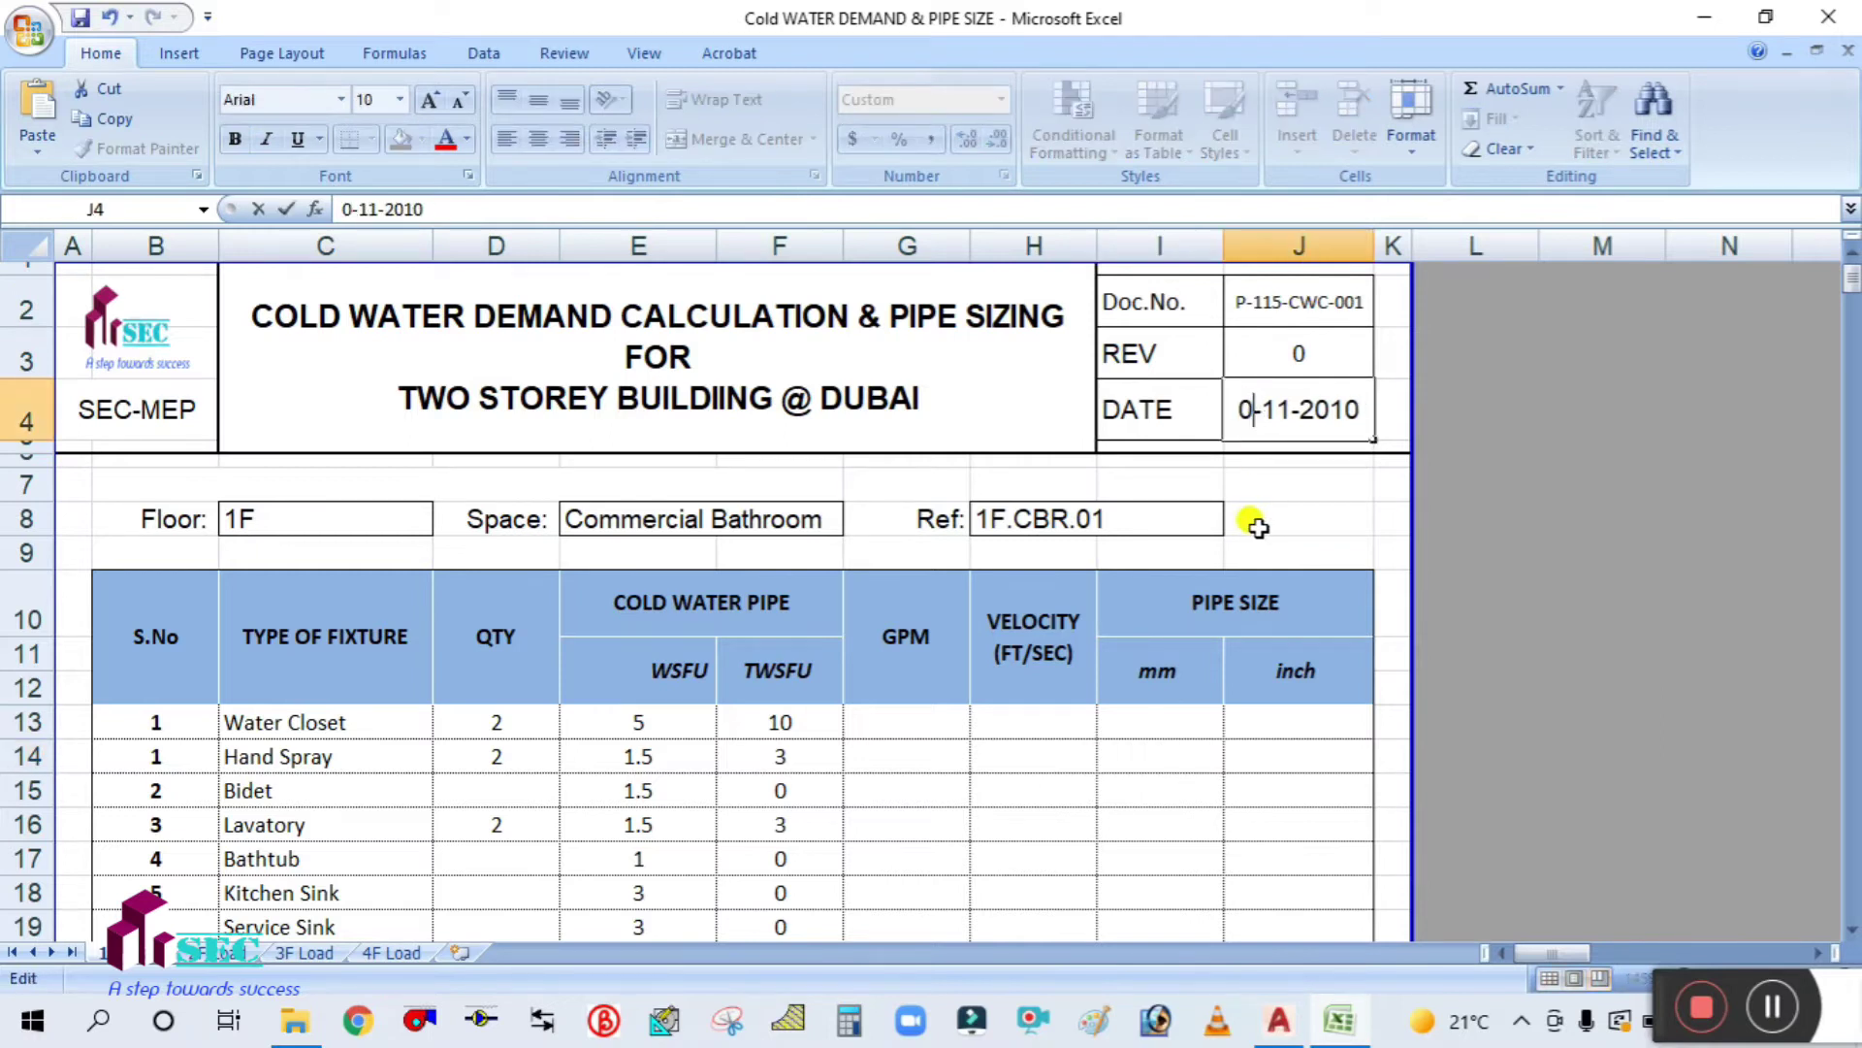
{"action": "type", "text": "1"}
{"action": "key", "text": "BackSpace"}
{"action": "type", "text": "20"}
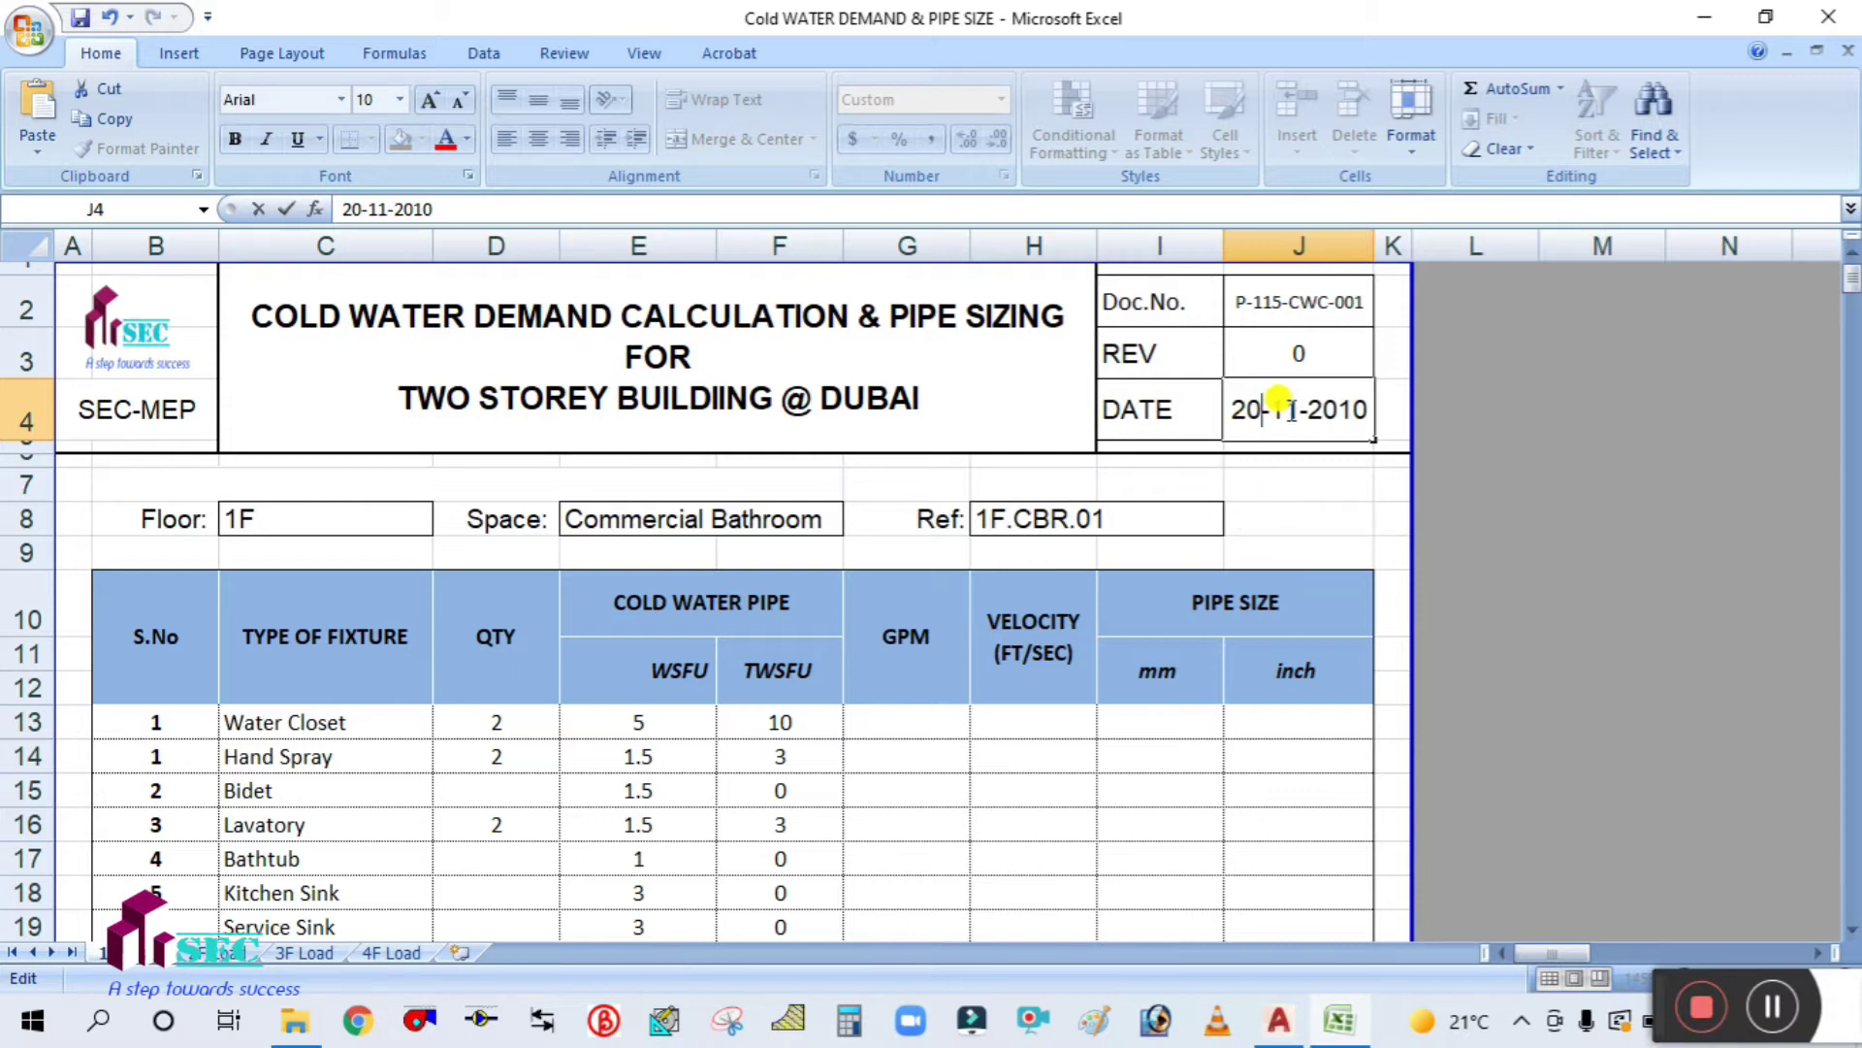
{"action": "key", "text": "BackSpace"}
{"action": "key", "text": "BackSpace"}
{"action": "type", "text": "03"}
{"action": "key", "text": "End"}
{"action": "key", "text": "BackSpace"}
{"action": "key", "text": "BackSpace"}
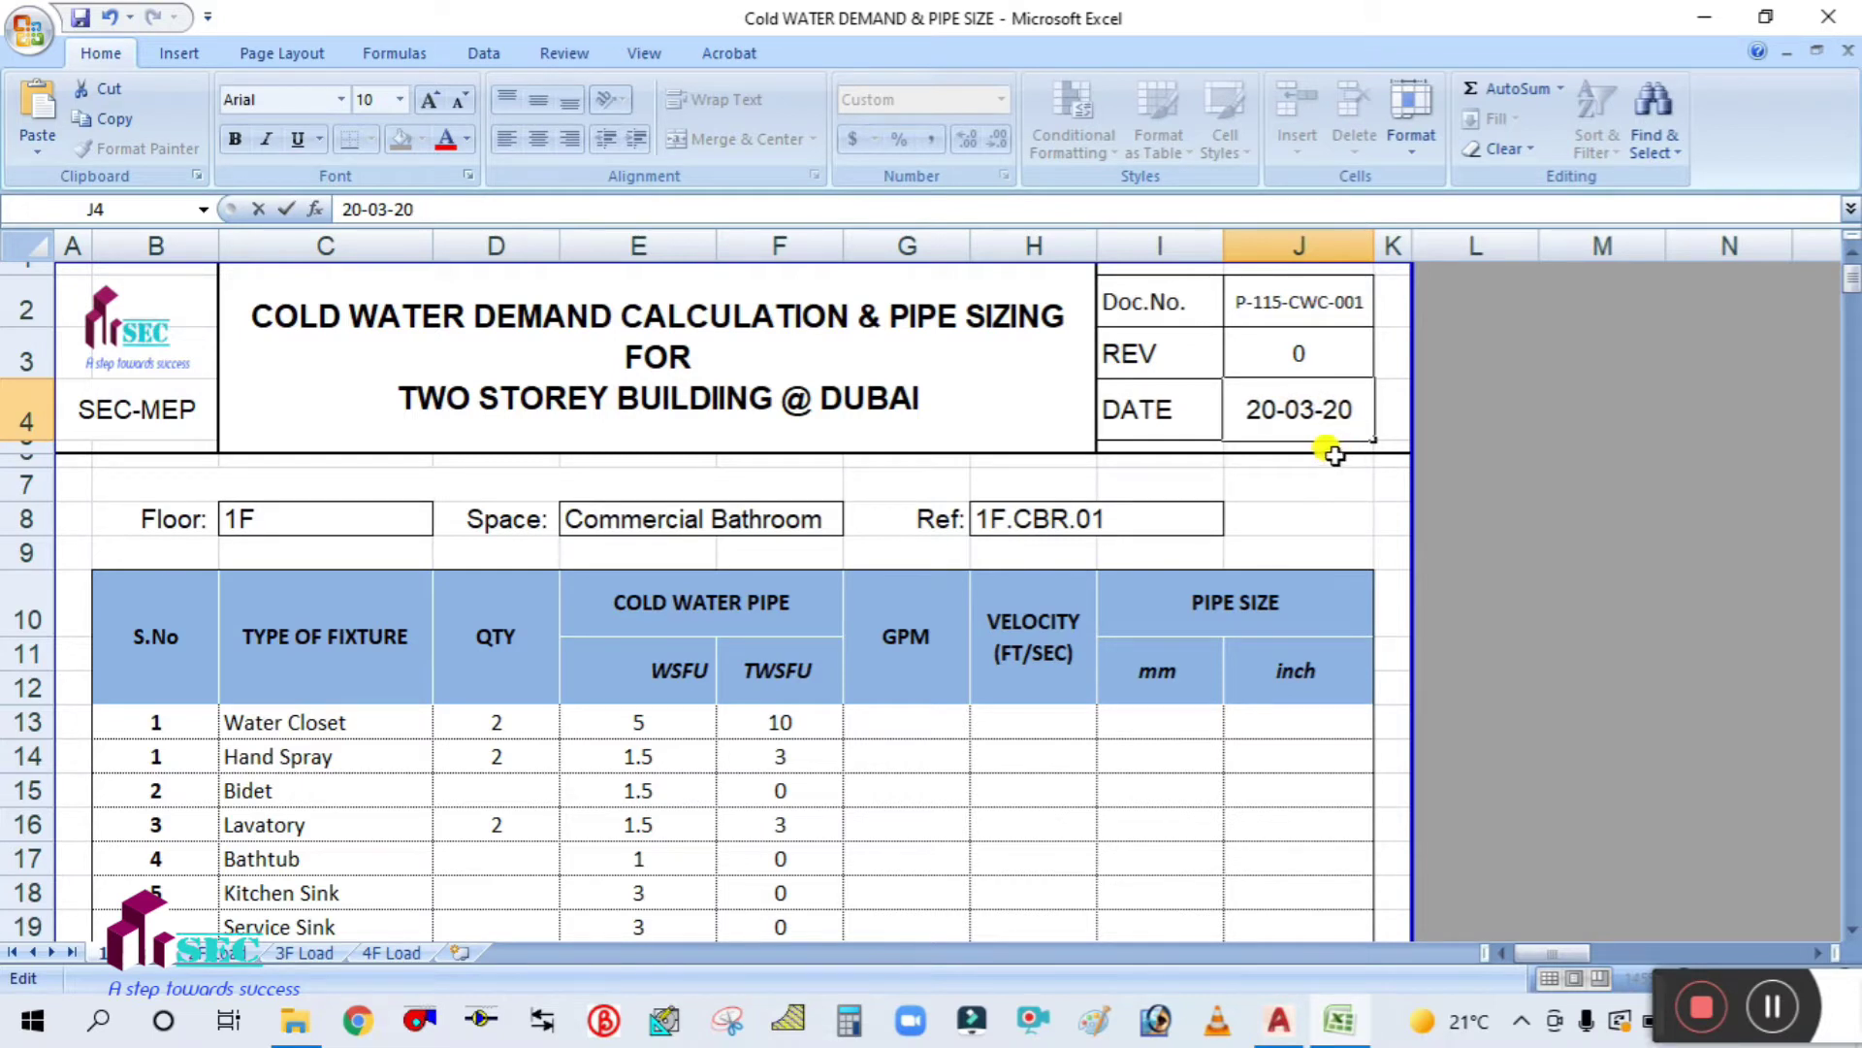
{"action": "type", "text": "22"}
{"action": "left_click", "coordinate": [1261, 788]}
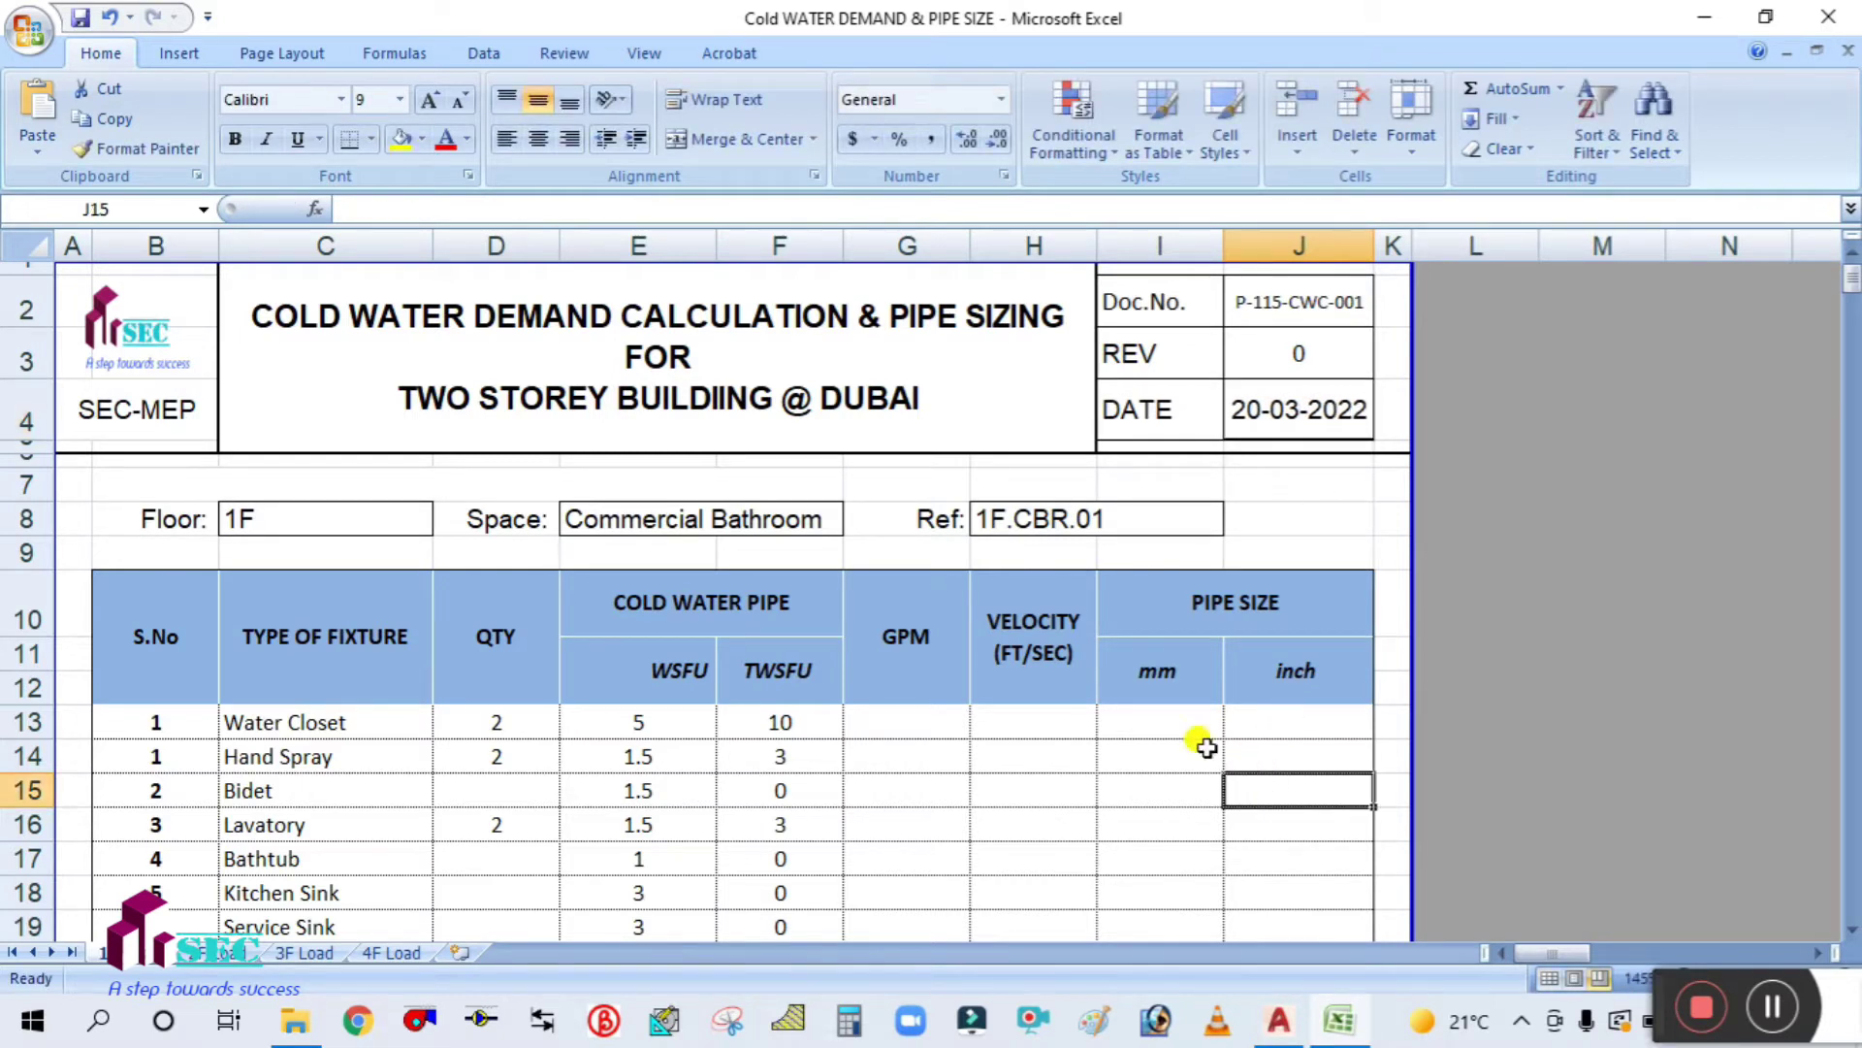
Step: Go through the fixture types in the table one by one, from Water Closet to Ablution
{"action": "left_click", "coordinate": [1009, 801]}
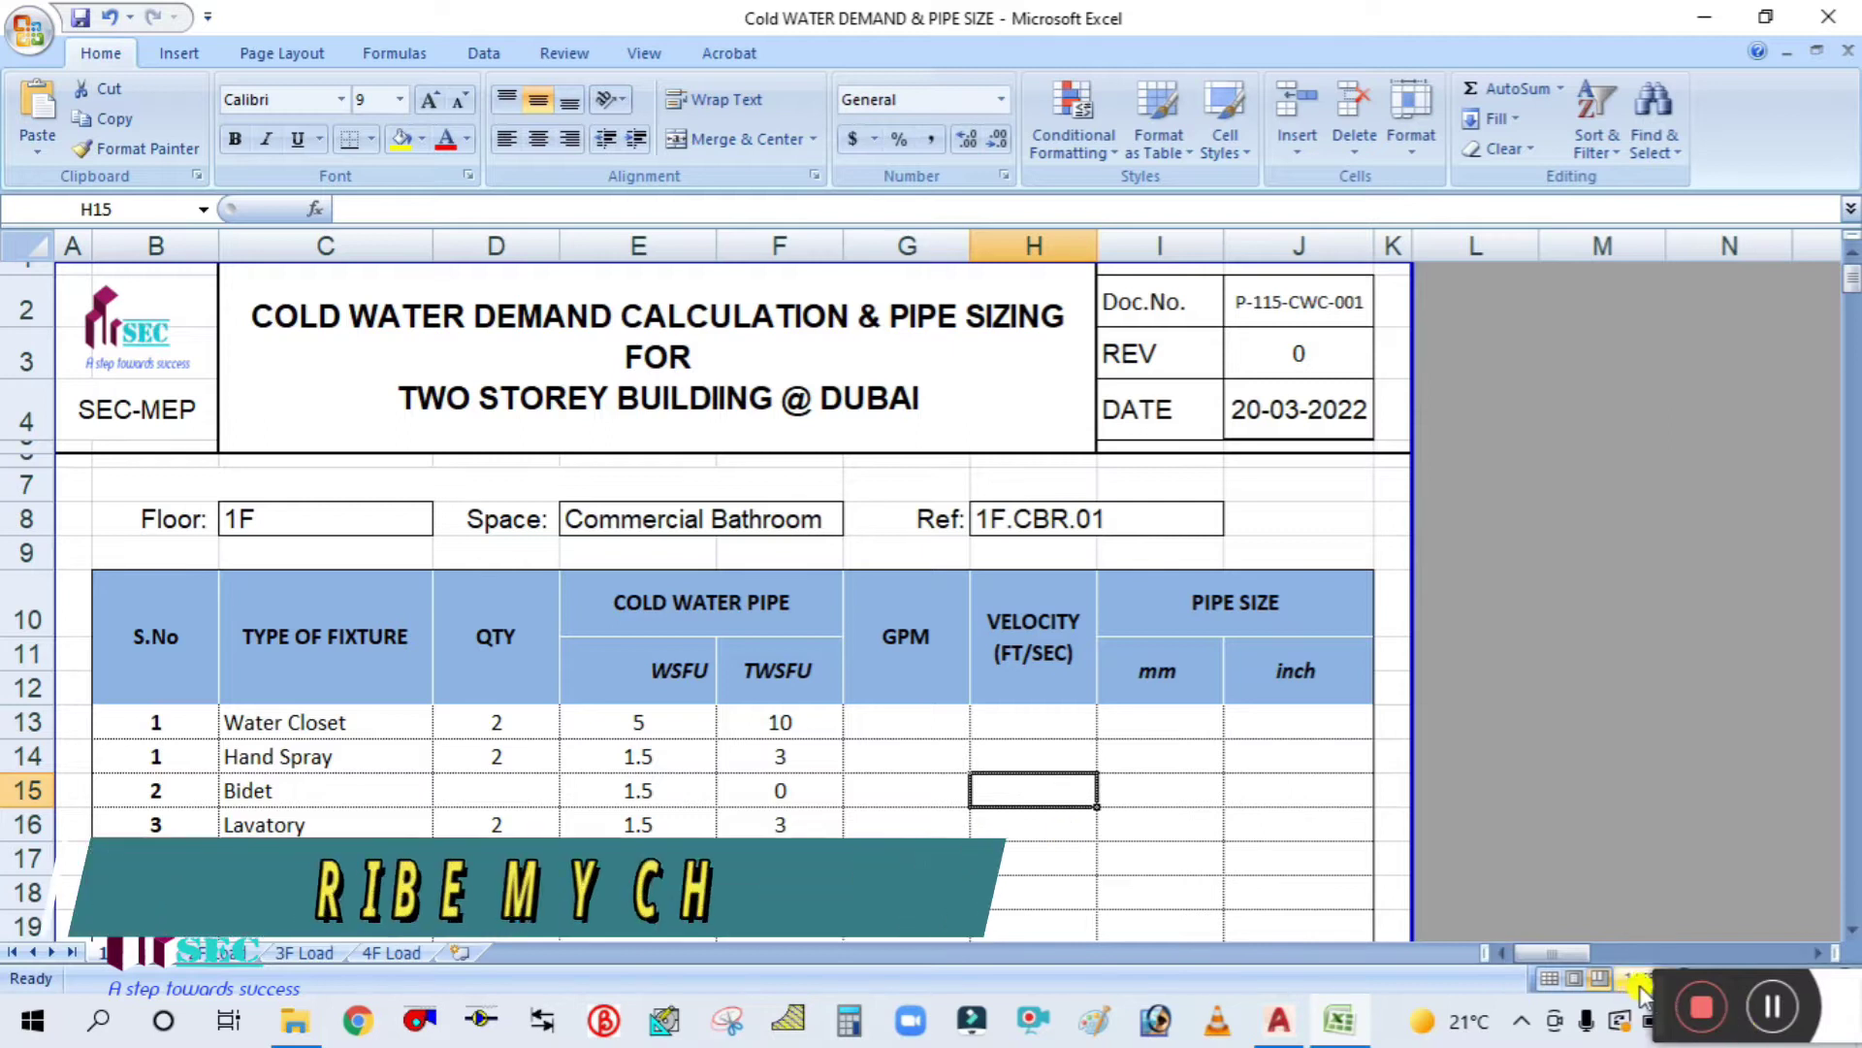
{"action": "left_click", "coordinate": [815, 756]}
{"action": "scroll", "coordinate": [769, 707], "scroll_direction": "down", "scroll_amount": 3}
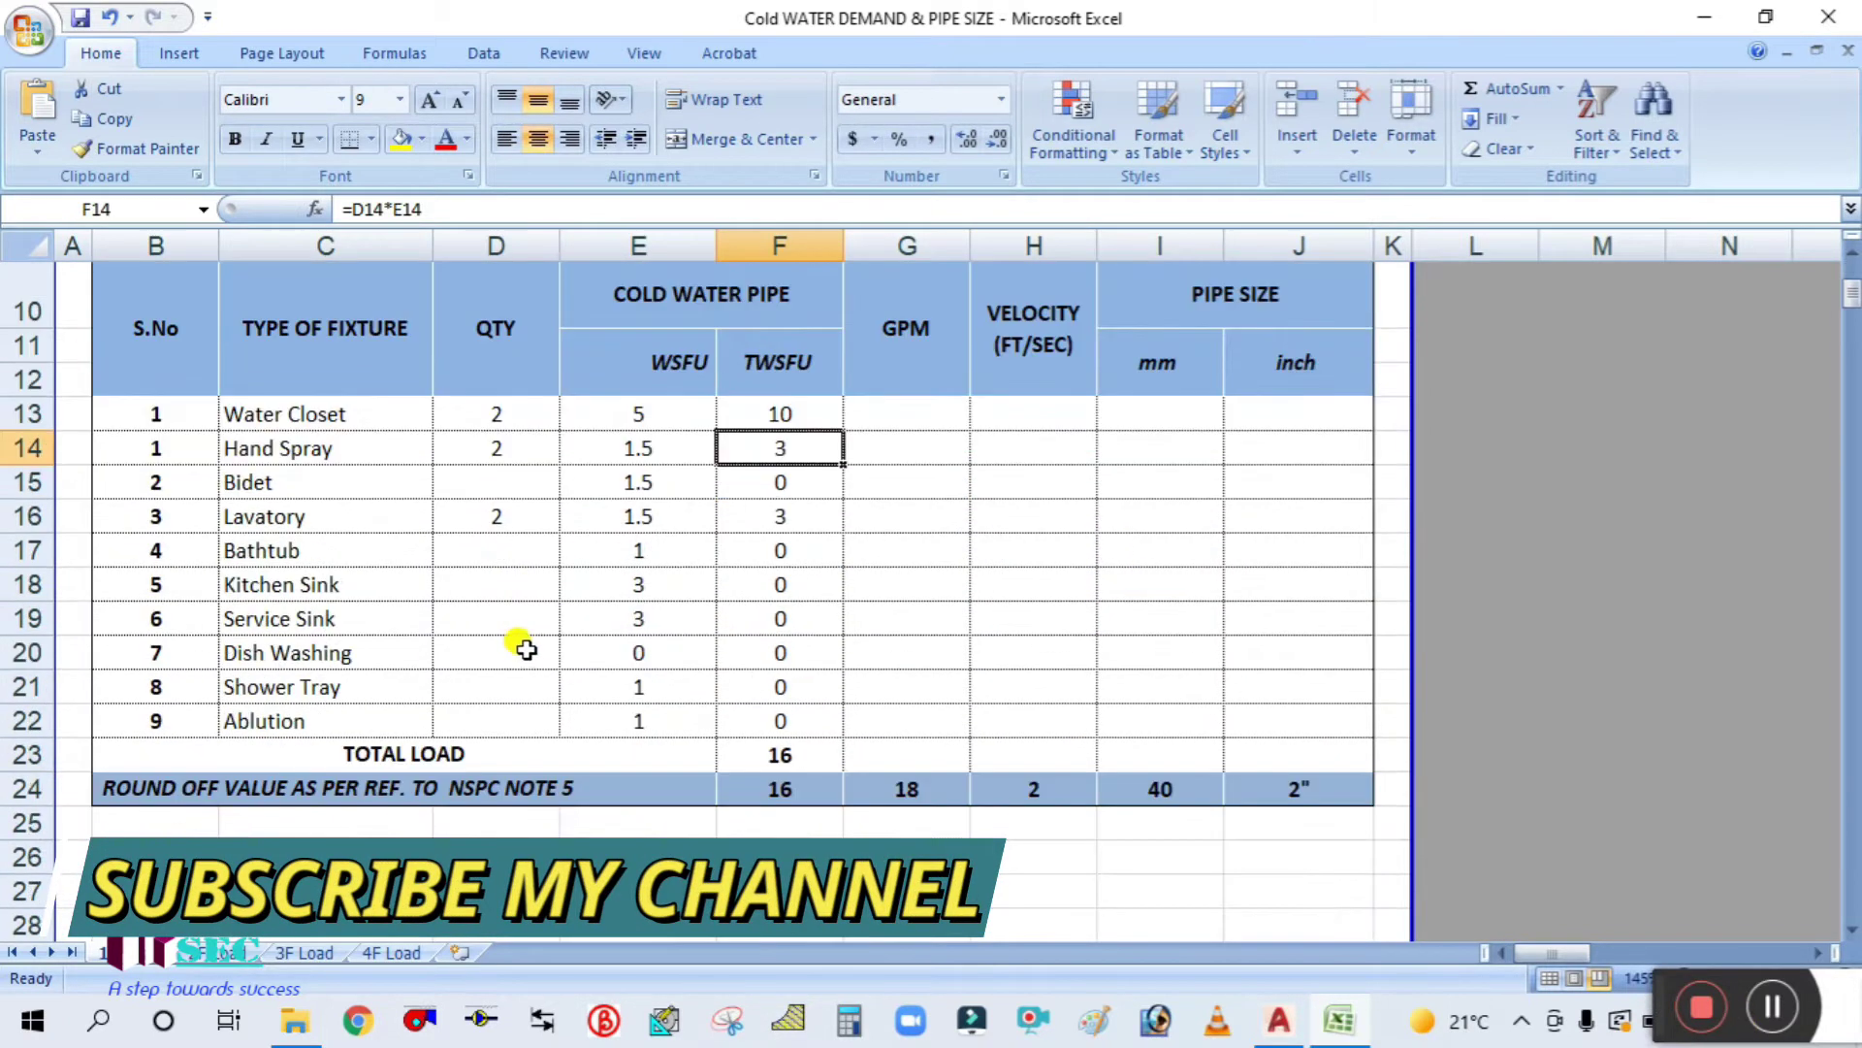
{"action": "scroll", "coordinate": [329, 408], "scroll_direction": "up", "scroll_amount": 1}
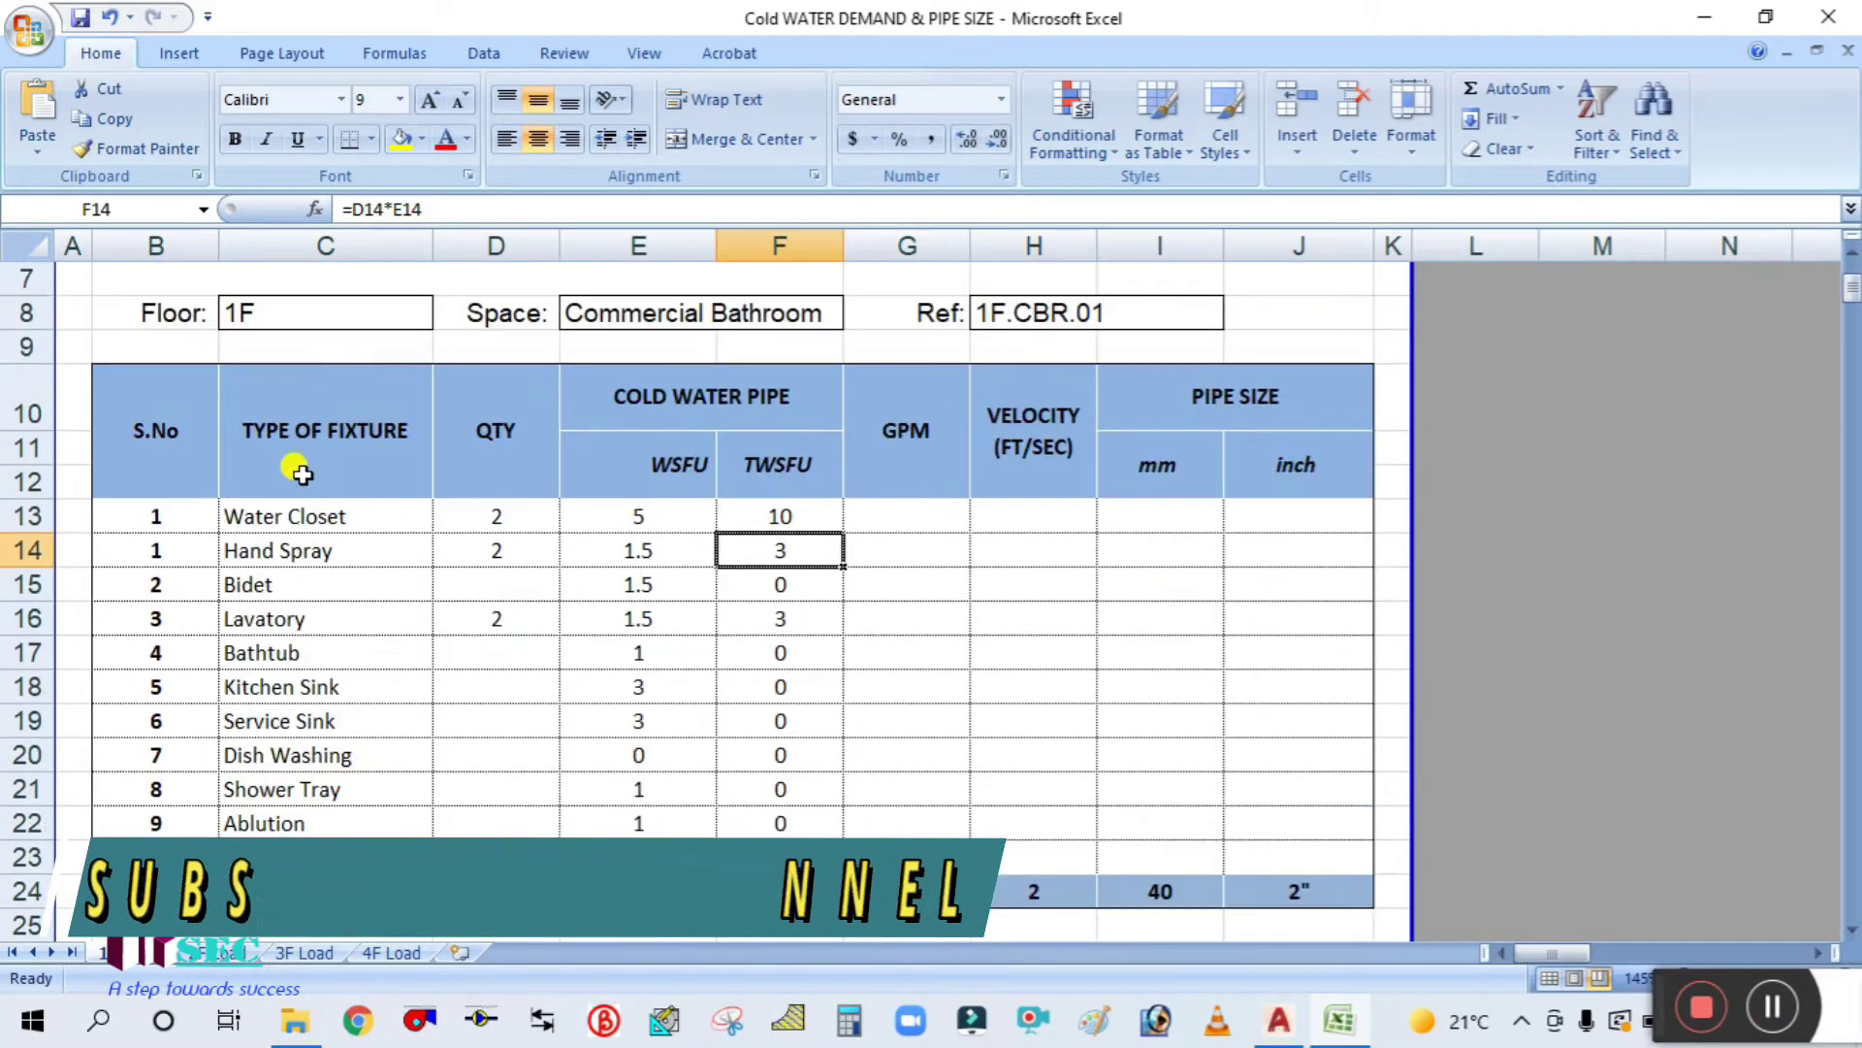
{"action": "left_click", "coordinate": [333, 522]}
{"action": "left_click", "coordinate": [330, 560]}
{"action": "left_click", "coordinate": [311, 584]}
{"action": "left_click", "coordinate": [308, 621]}
{"action": "left_click", "coordinate": [313, 653]}
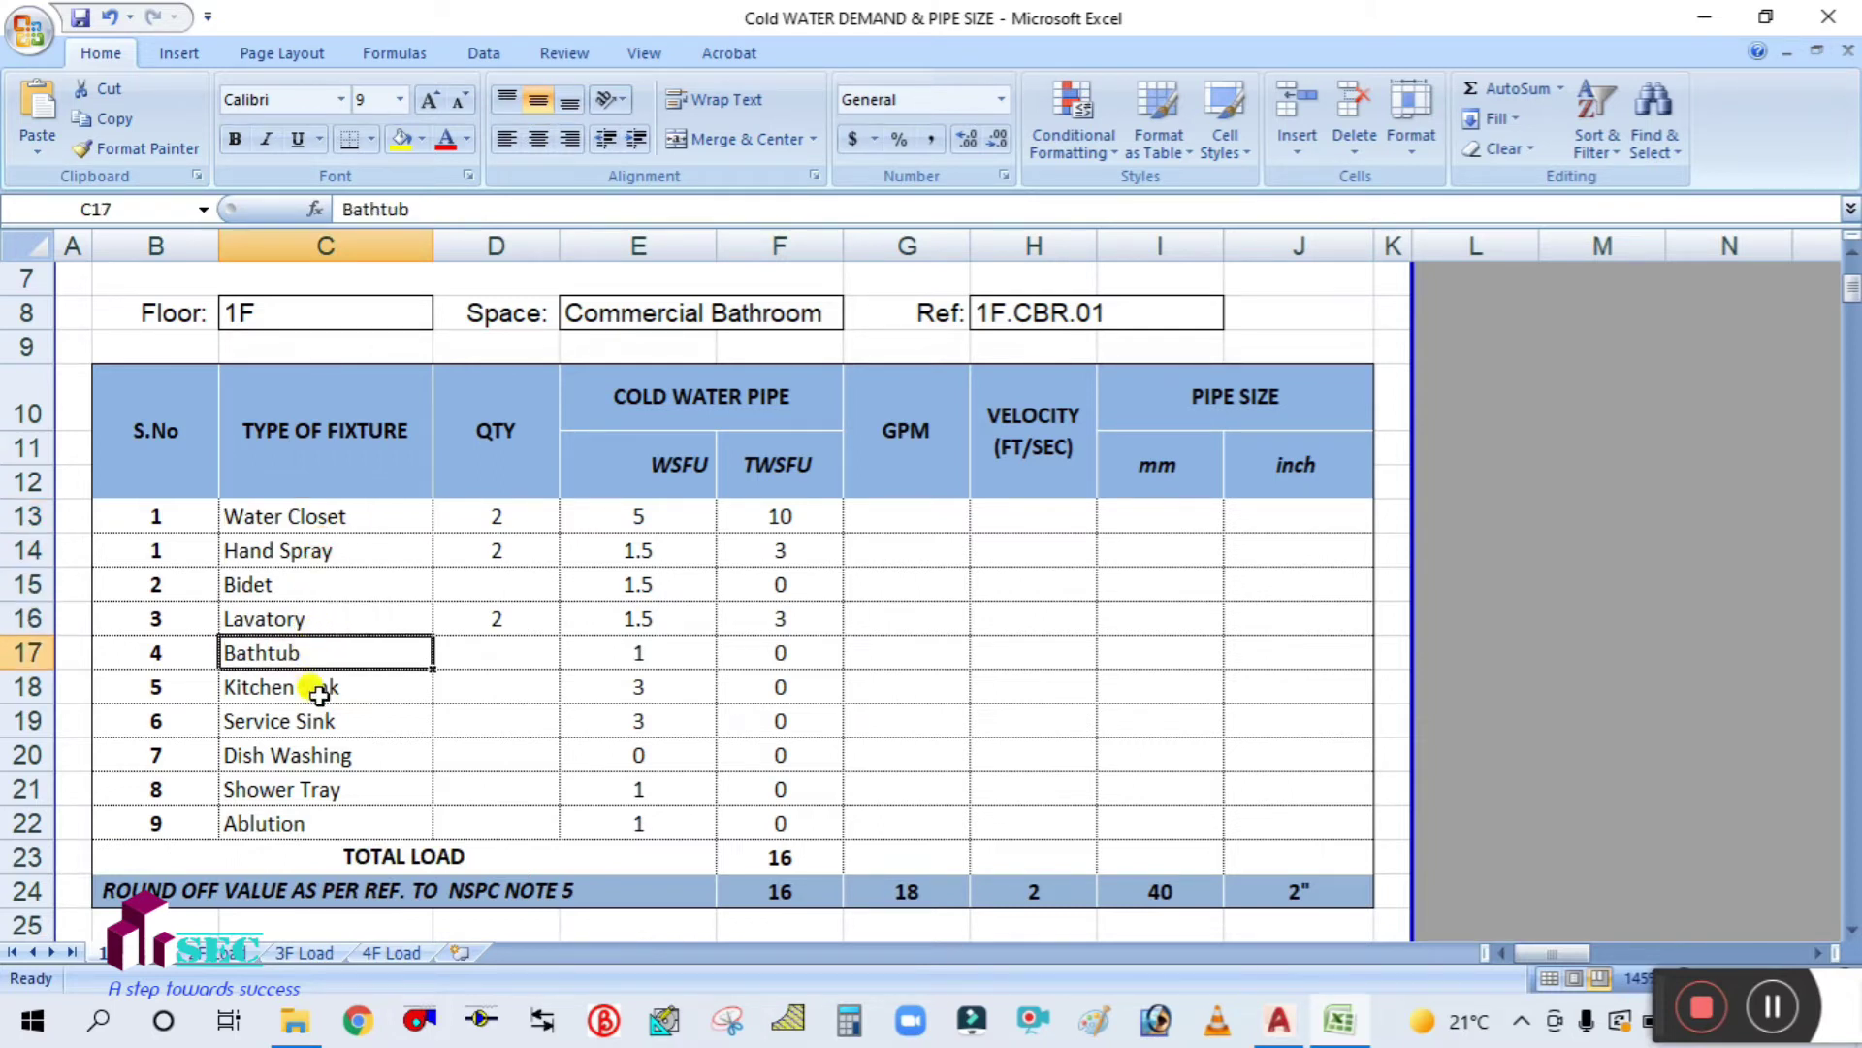
{"action": "left_click", "coordinate": [319, 692]}
{"action": "left_click", "coordinate": [313, 721]}
{"action": "left_click", "coordinate": [323, 749]}
{"action": "left_click", "coordinate": [323, 784]}
{"action": "left_click", "coordinate": [327, 820]}
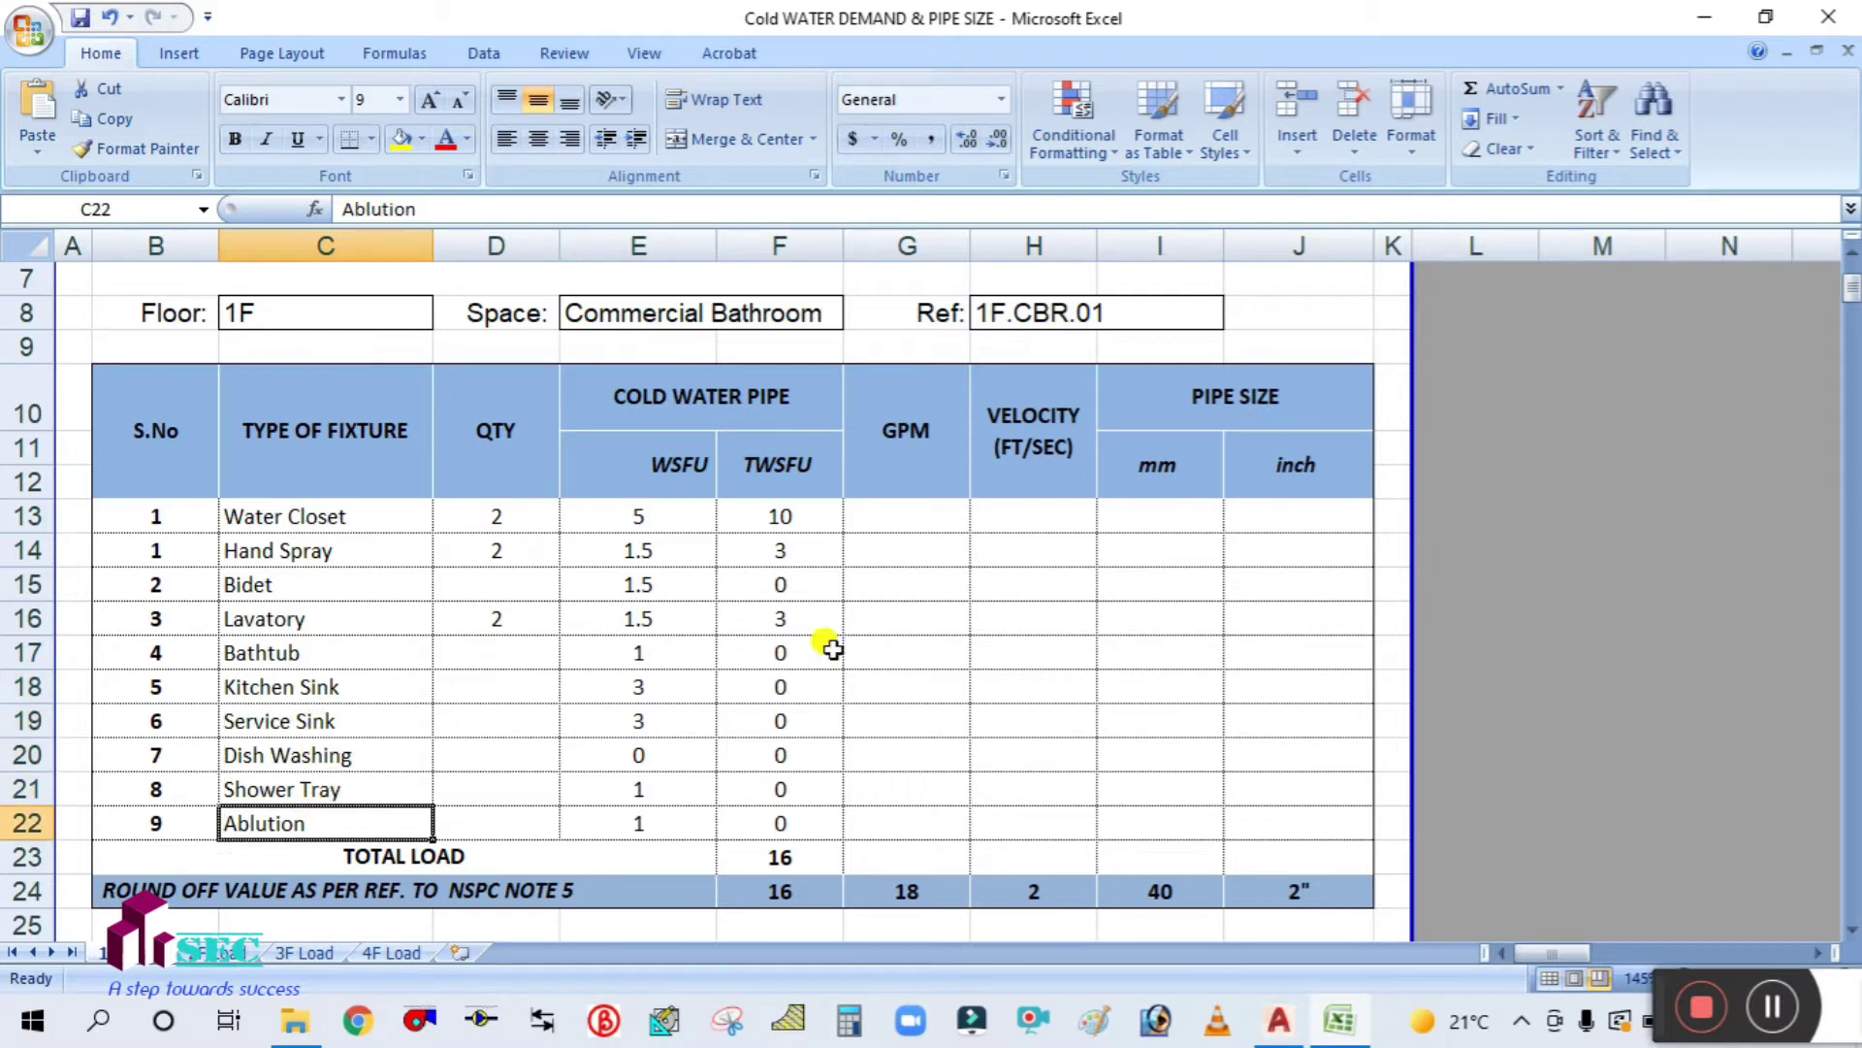
Step: Clear the fixture quantities in D13:D18 and all WSFU values in E13:E22
{"action": "left_click_drag", "start_coordinate": [514, 528], "coordinate": [516, 677]}
{"action": "key", "text": "Delete"}
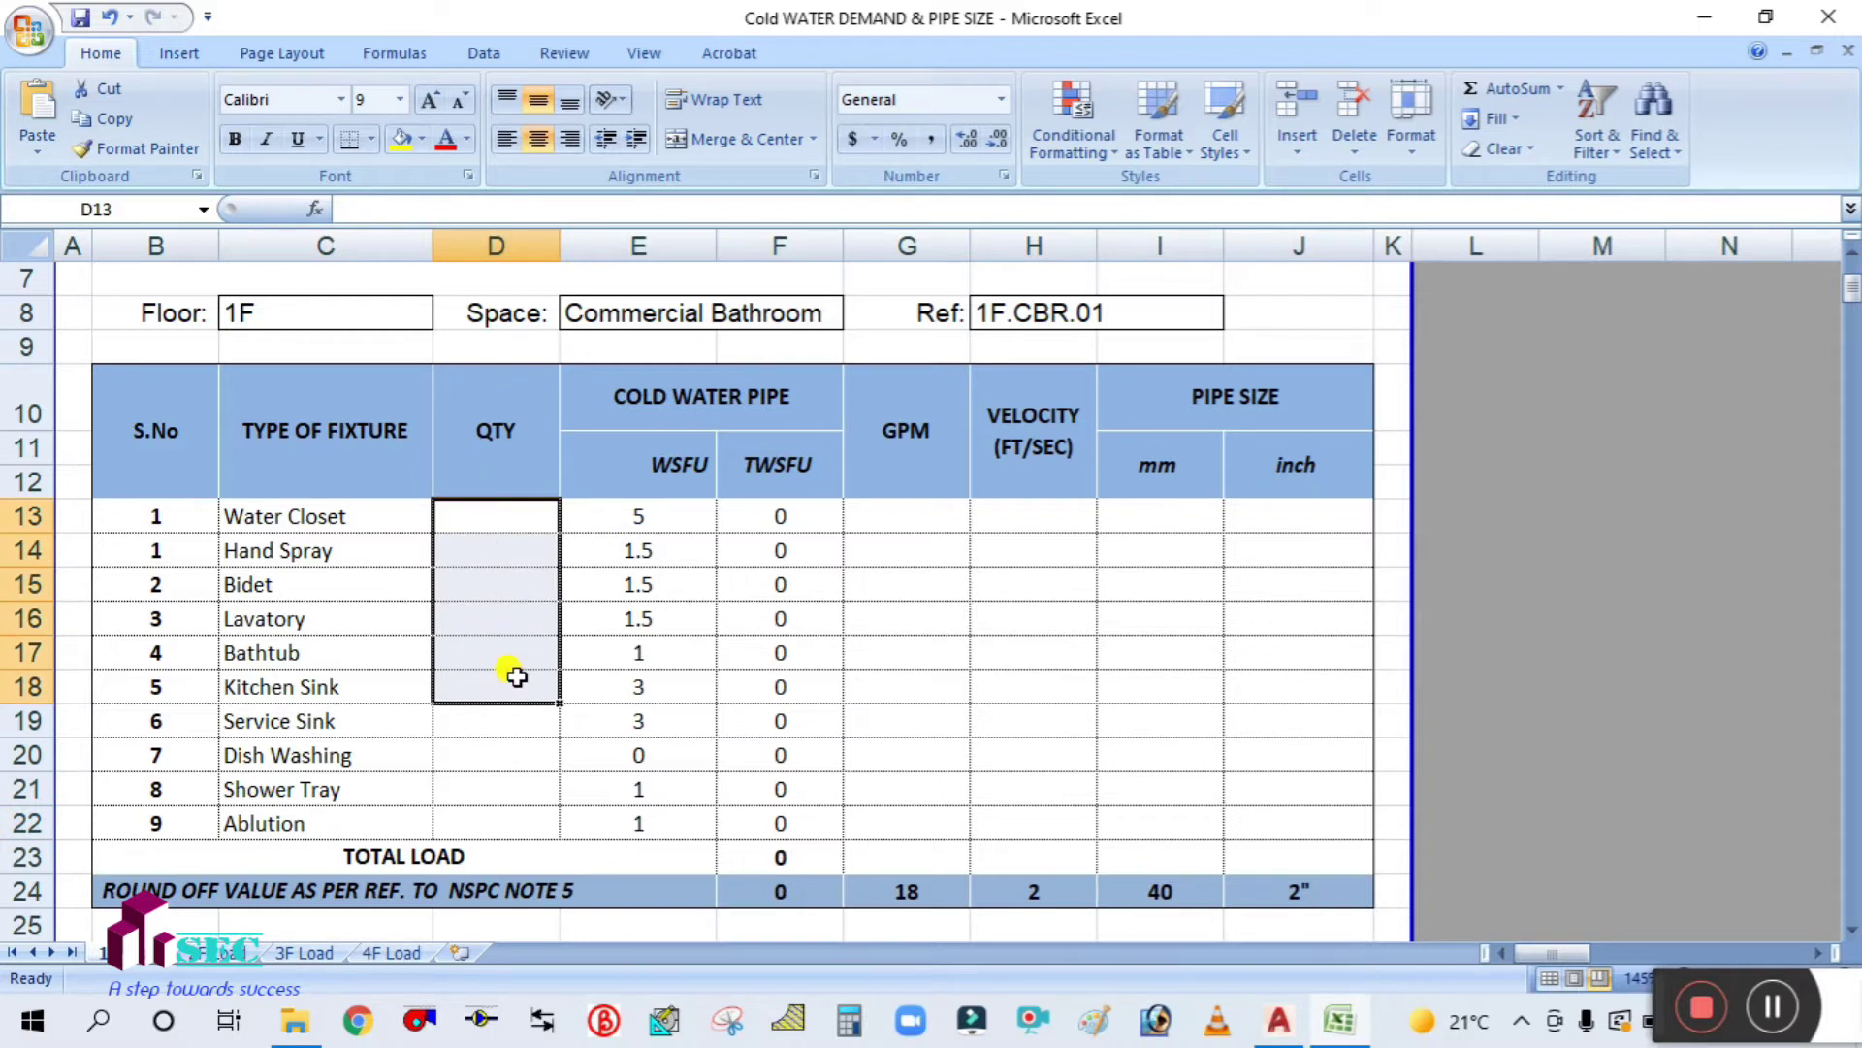
{"action": "left_click_drag", "start_coordinate": [617, 514], "coordinate": [611, 815]}
{"action": "key", "text": "Delete"}
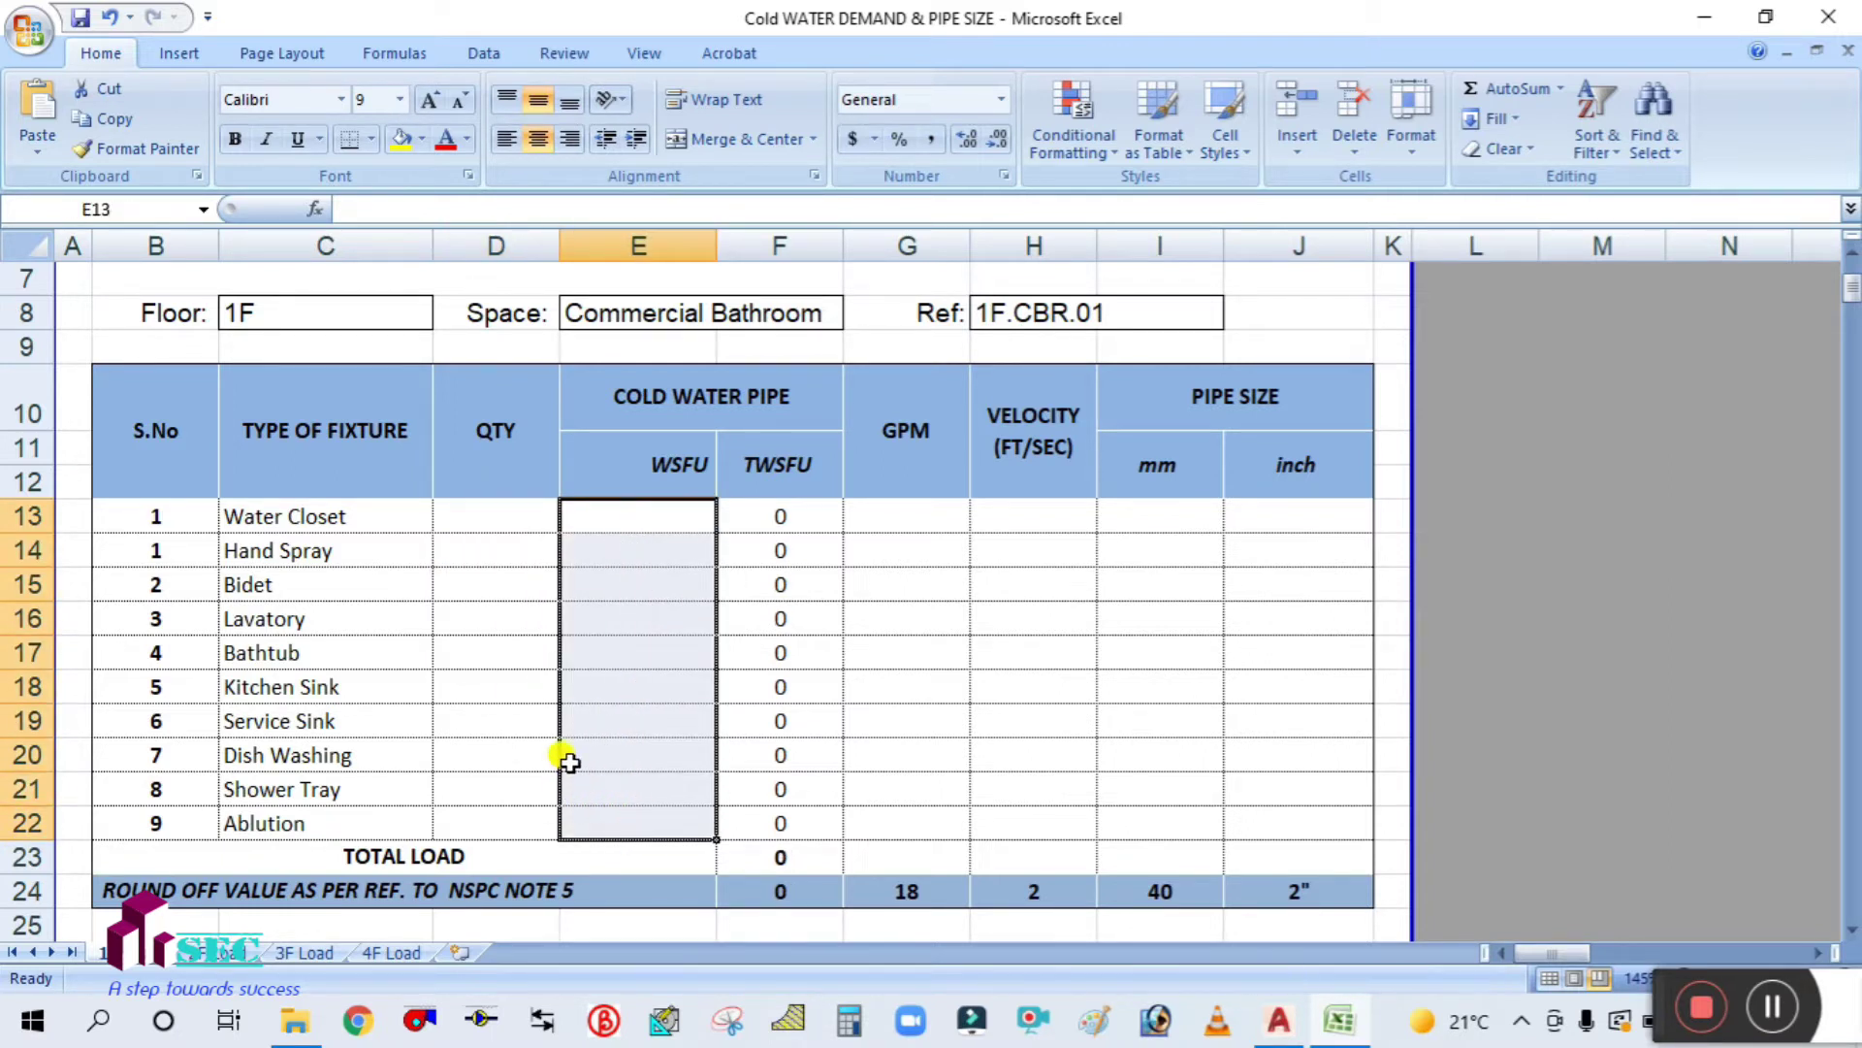
{"action": "left_click", "coordinate": [597, 676]}
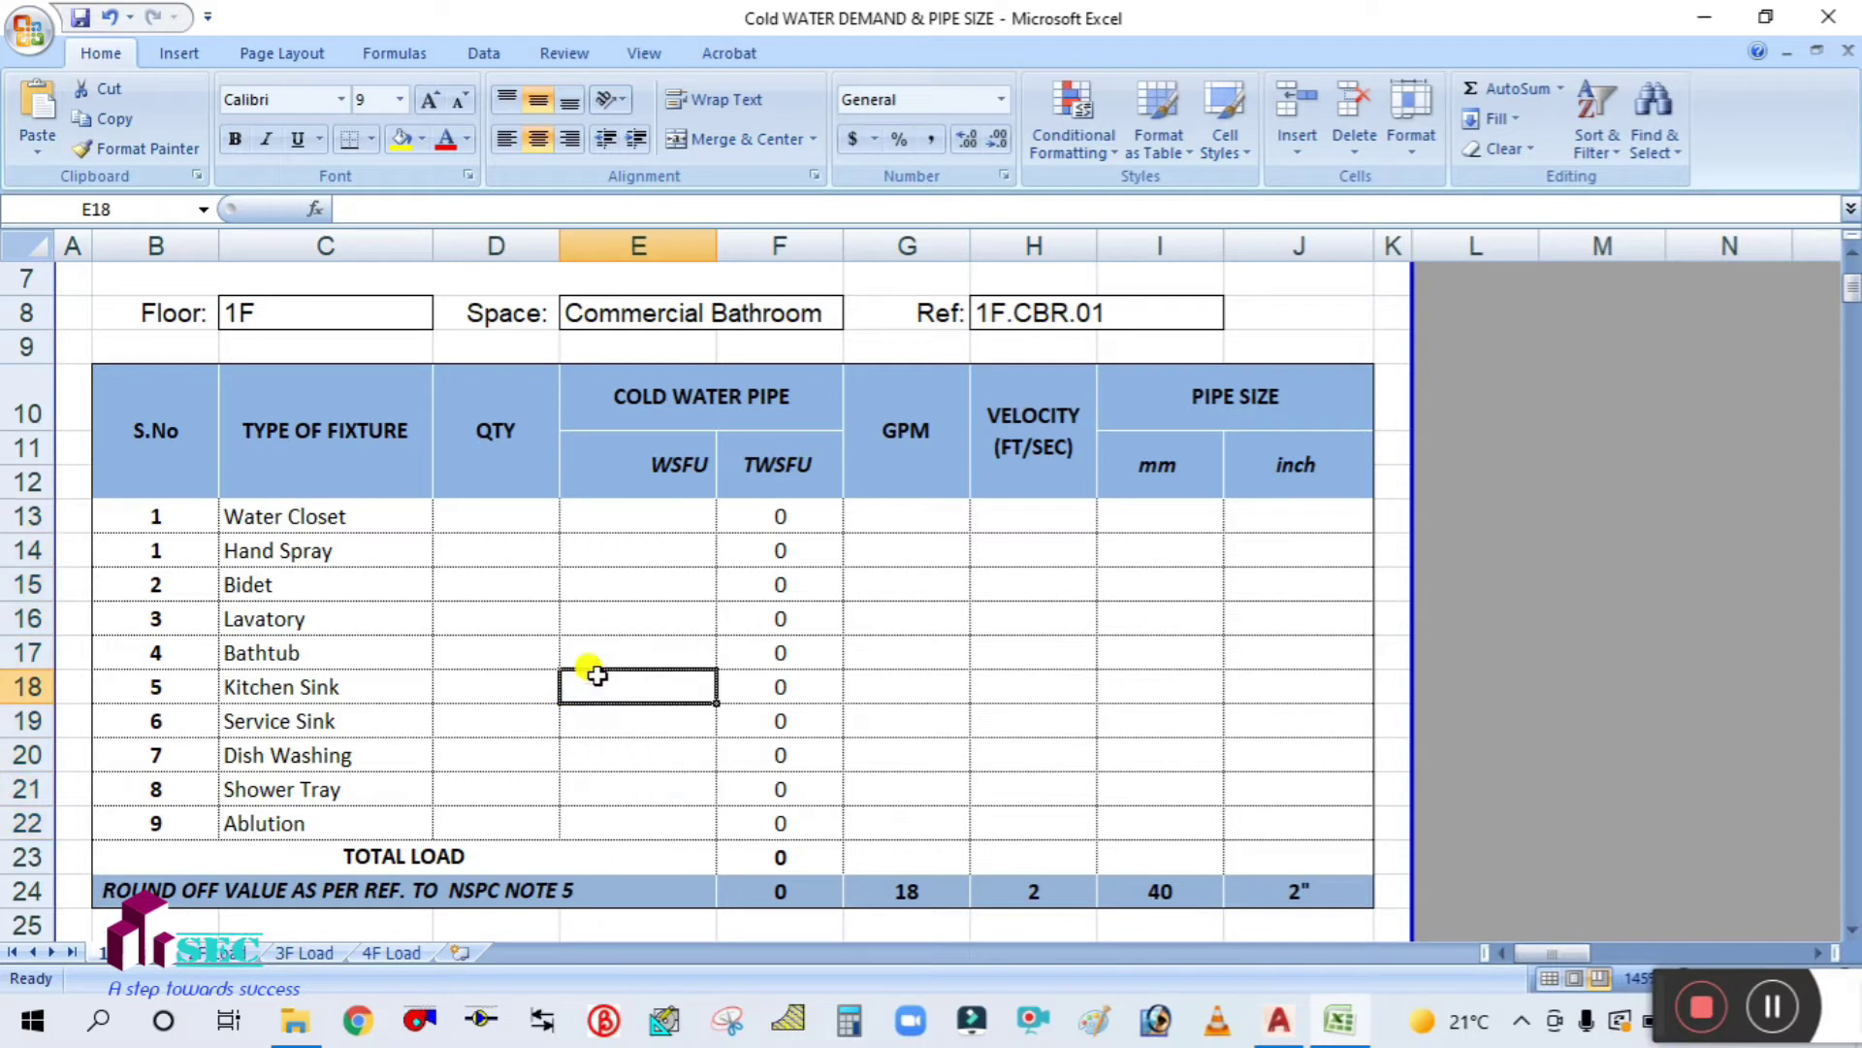
{"action": "double_click", "coordinate": [900, 890]}
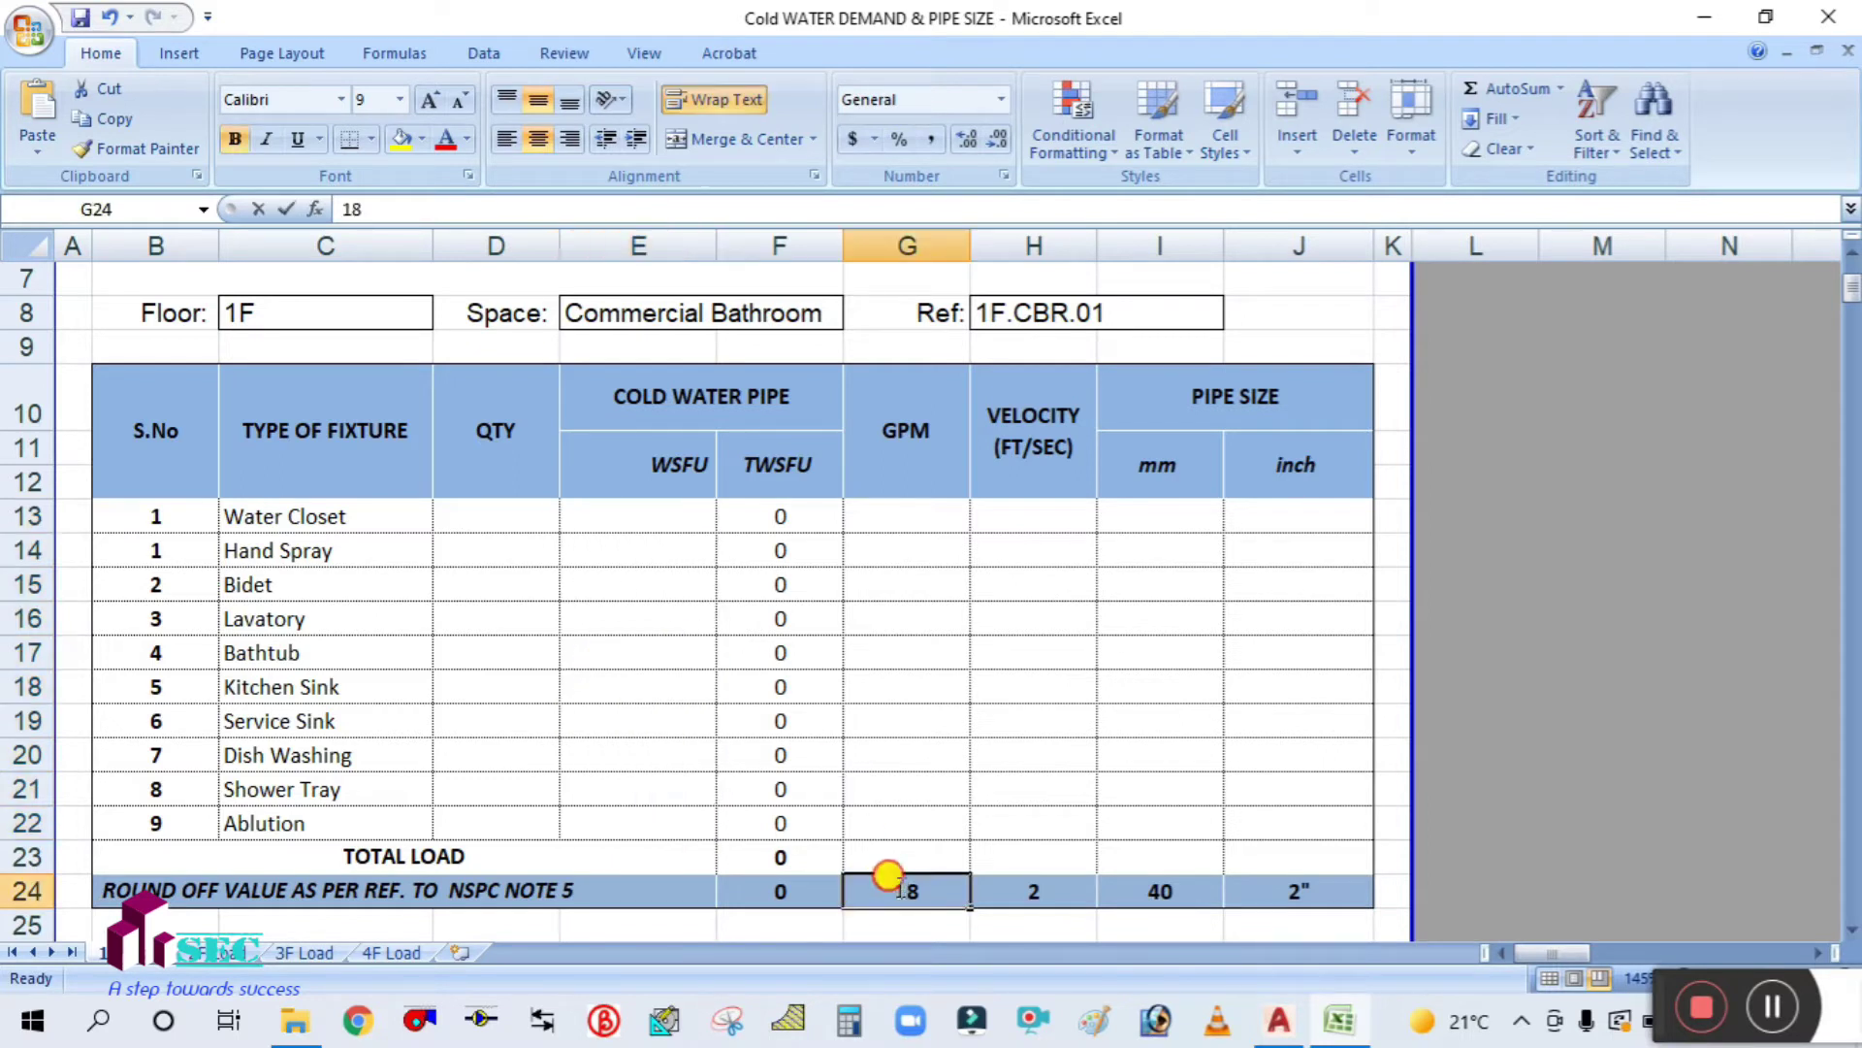
{"action": "left_click", "coordinate": [585, 762]}
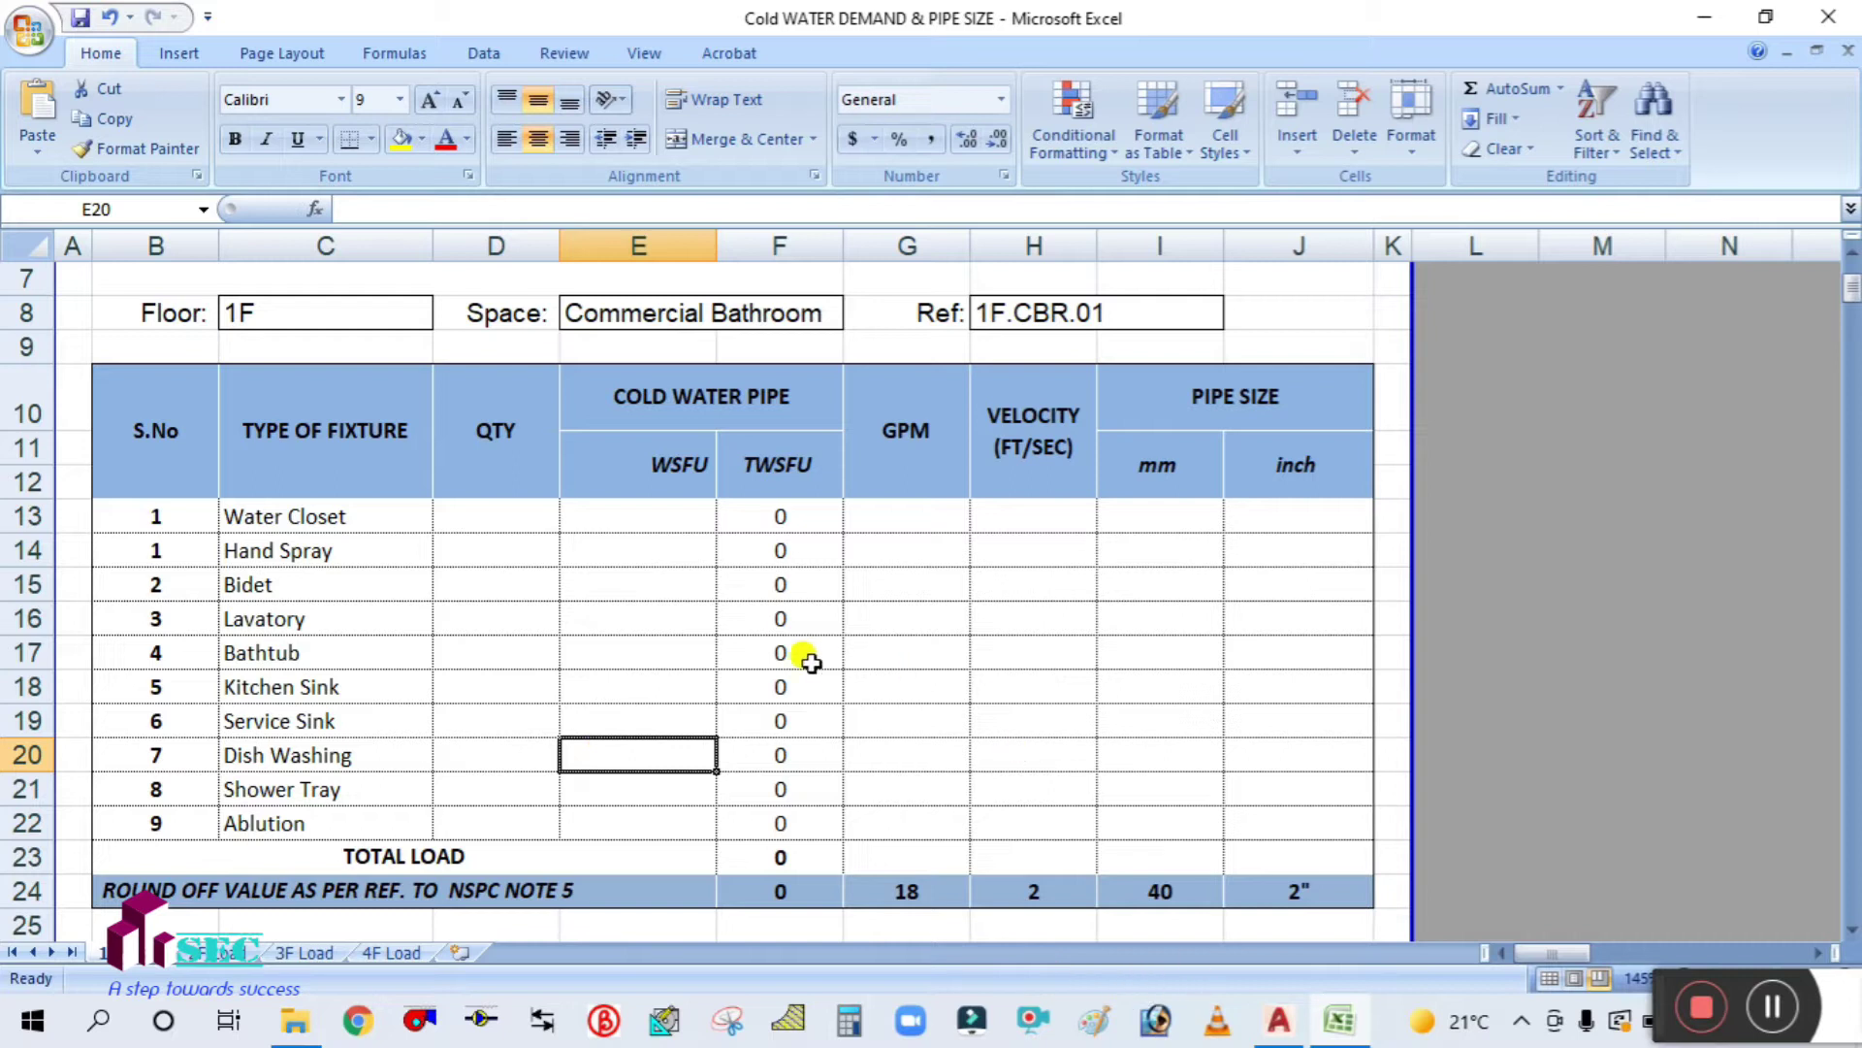
Step: Switch to the AutoCAD drainage drawing and examine the cold water piping to the ladies and gents toilet lavatories
{"action": "left_click", "coordinate": [1341, 1026]}
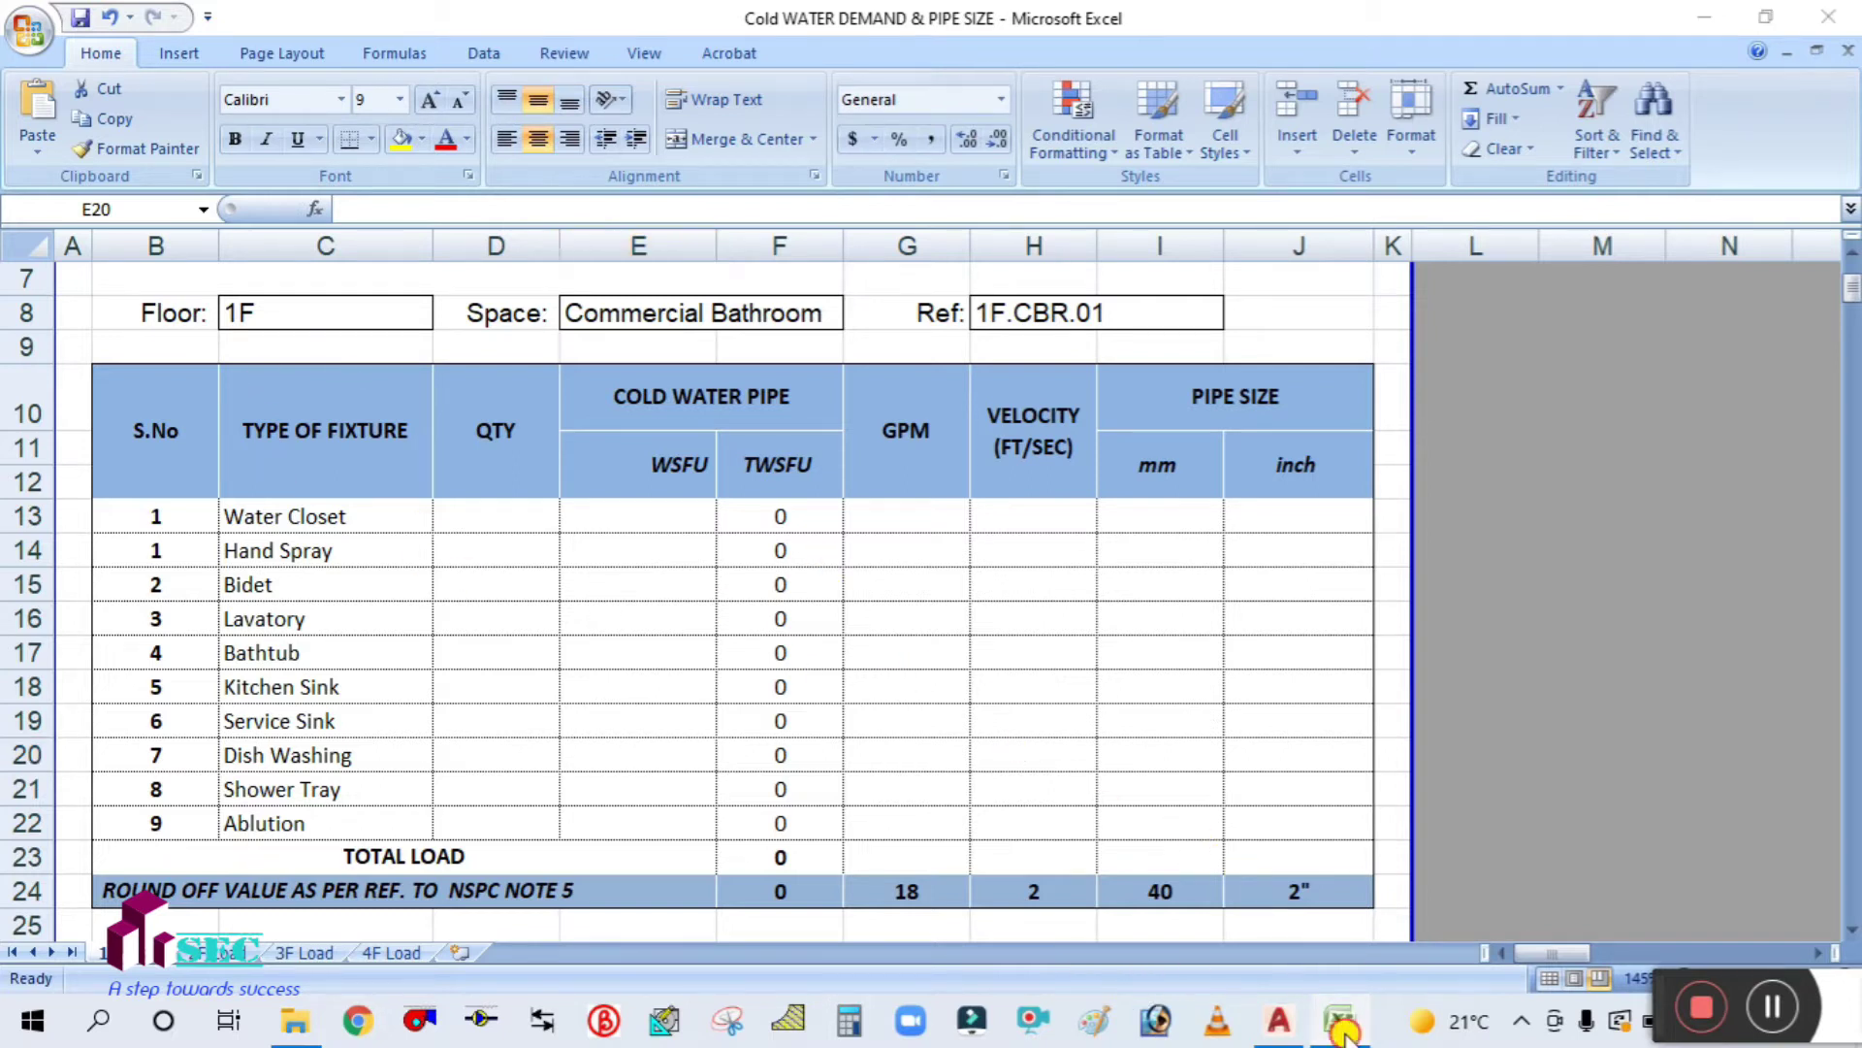
{"action": "left_click", "coordinate": [1341, 1027]}
{"action": "left_click", "coordinate": [1283, 1020]}
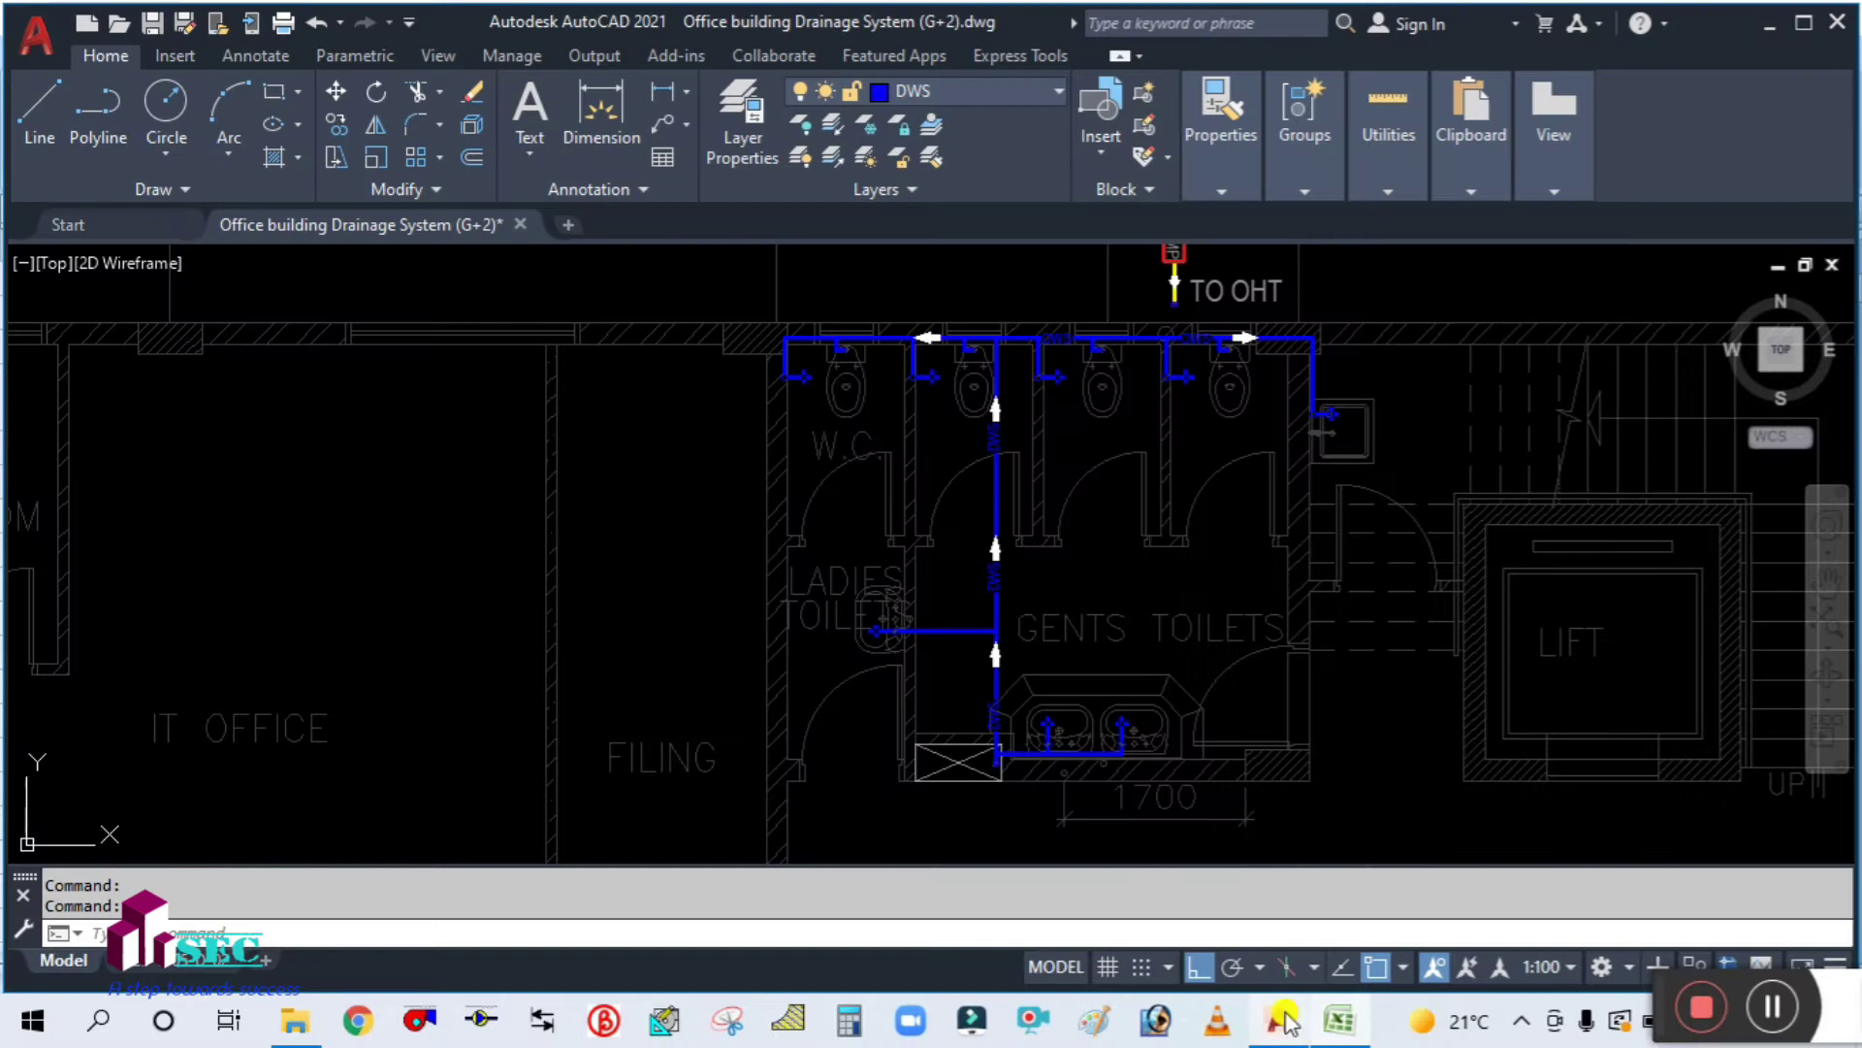
{"action": "middle_click_drag", "start_coordinate": [1115, 565], "coordinate": [1048, 553]}
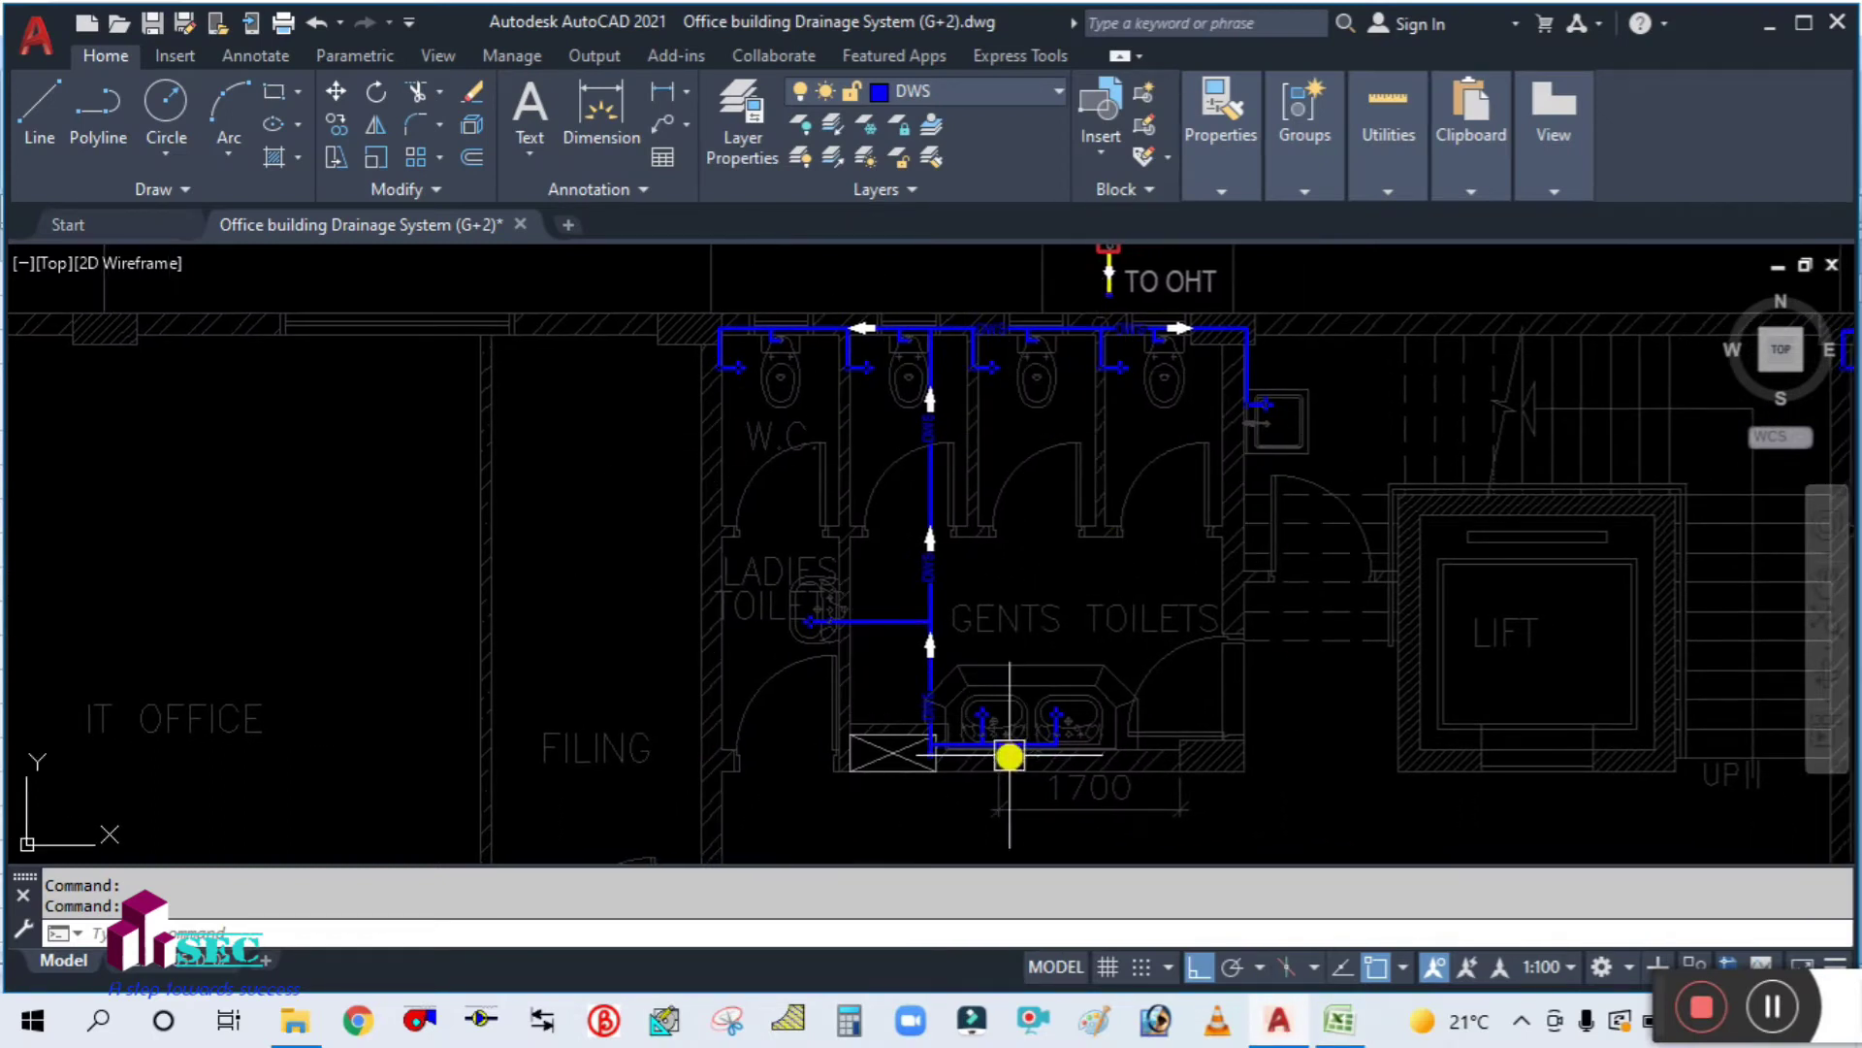
{"action": "scroll", "coordinate": [970, 757], "scroll_direction": "up", "scroll_amount": 2}
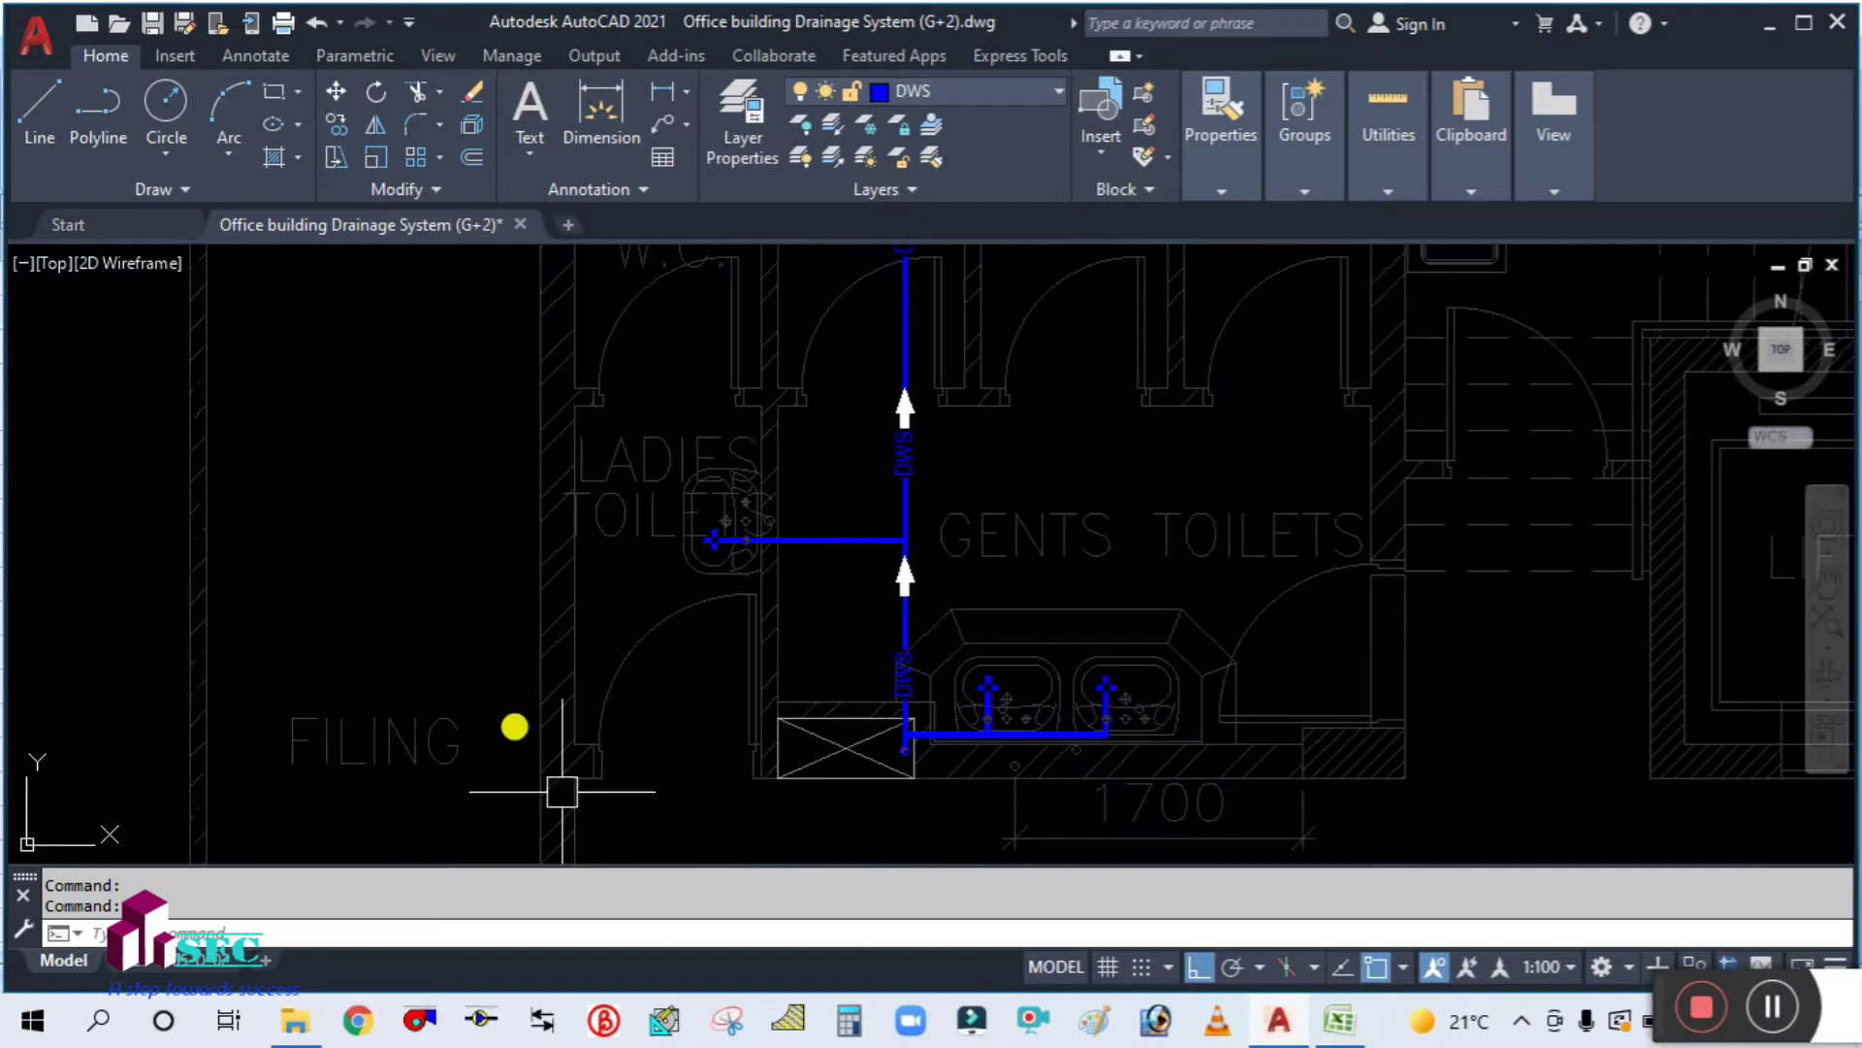
Step: Examine the ladies and gents toilets in the drawing, checking the water closets, hand sprays and lavatories connected to the cold water piping
{"action": "scroll", "coordinate": [1091, 693], "scroll_direction": "down", "scroll_amount": 1}
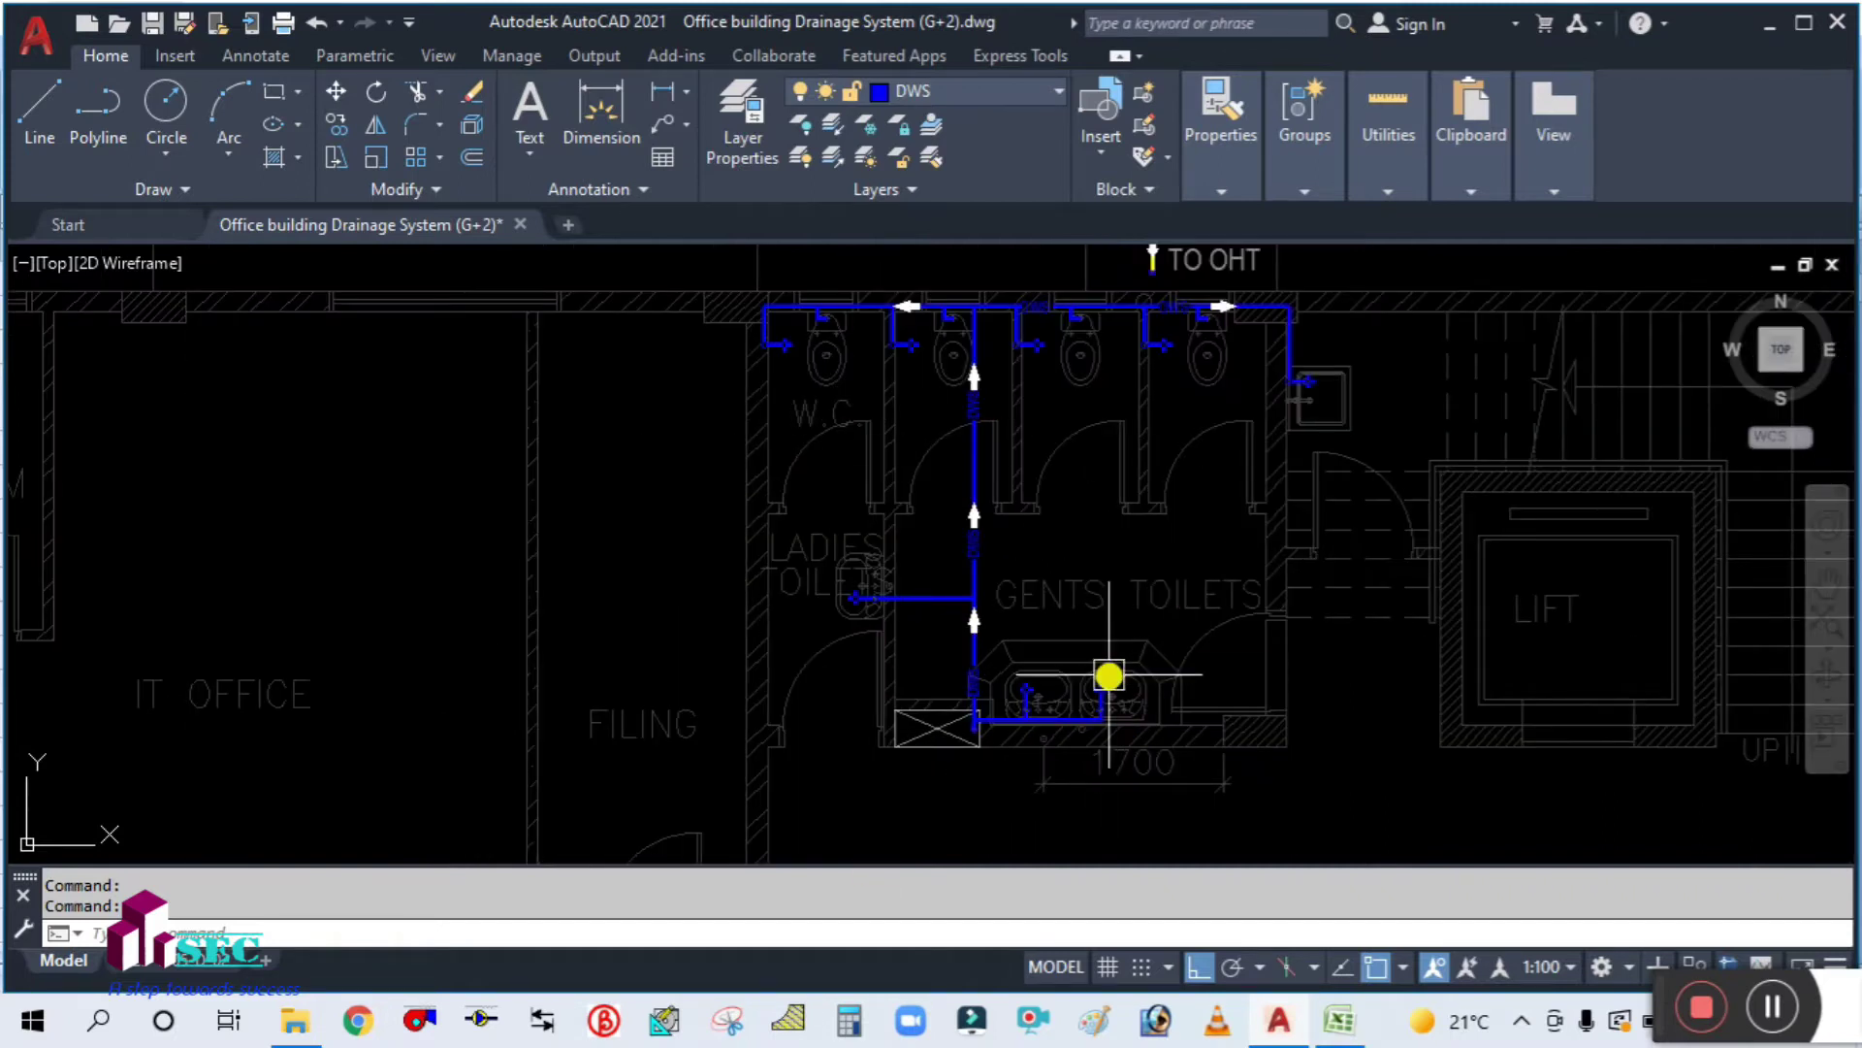
{"action": "middle_click_drag", "start_coordinate": [1077, 624], "coordinate": [999, 657]}
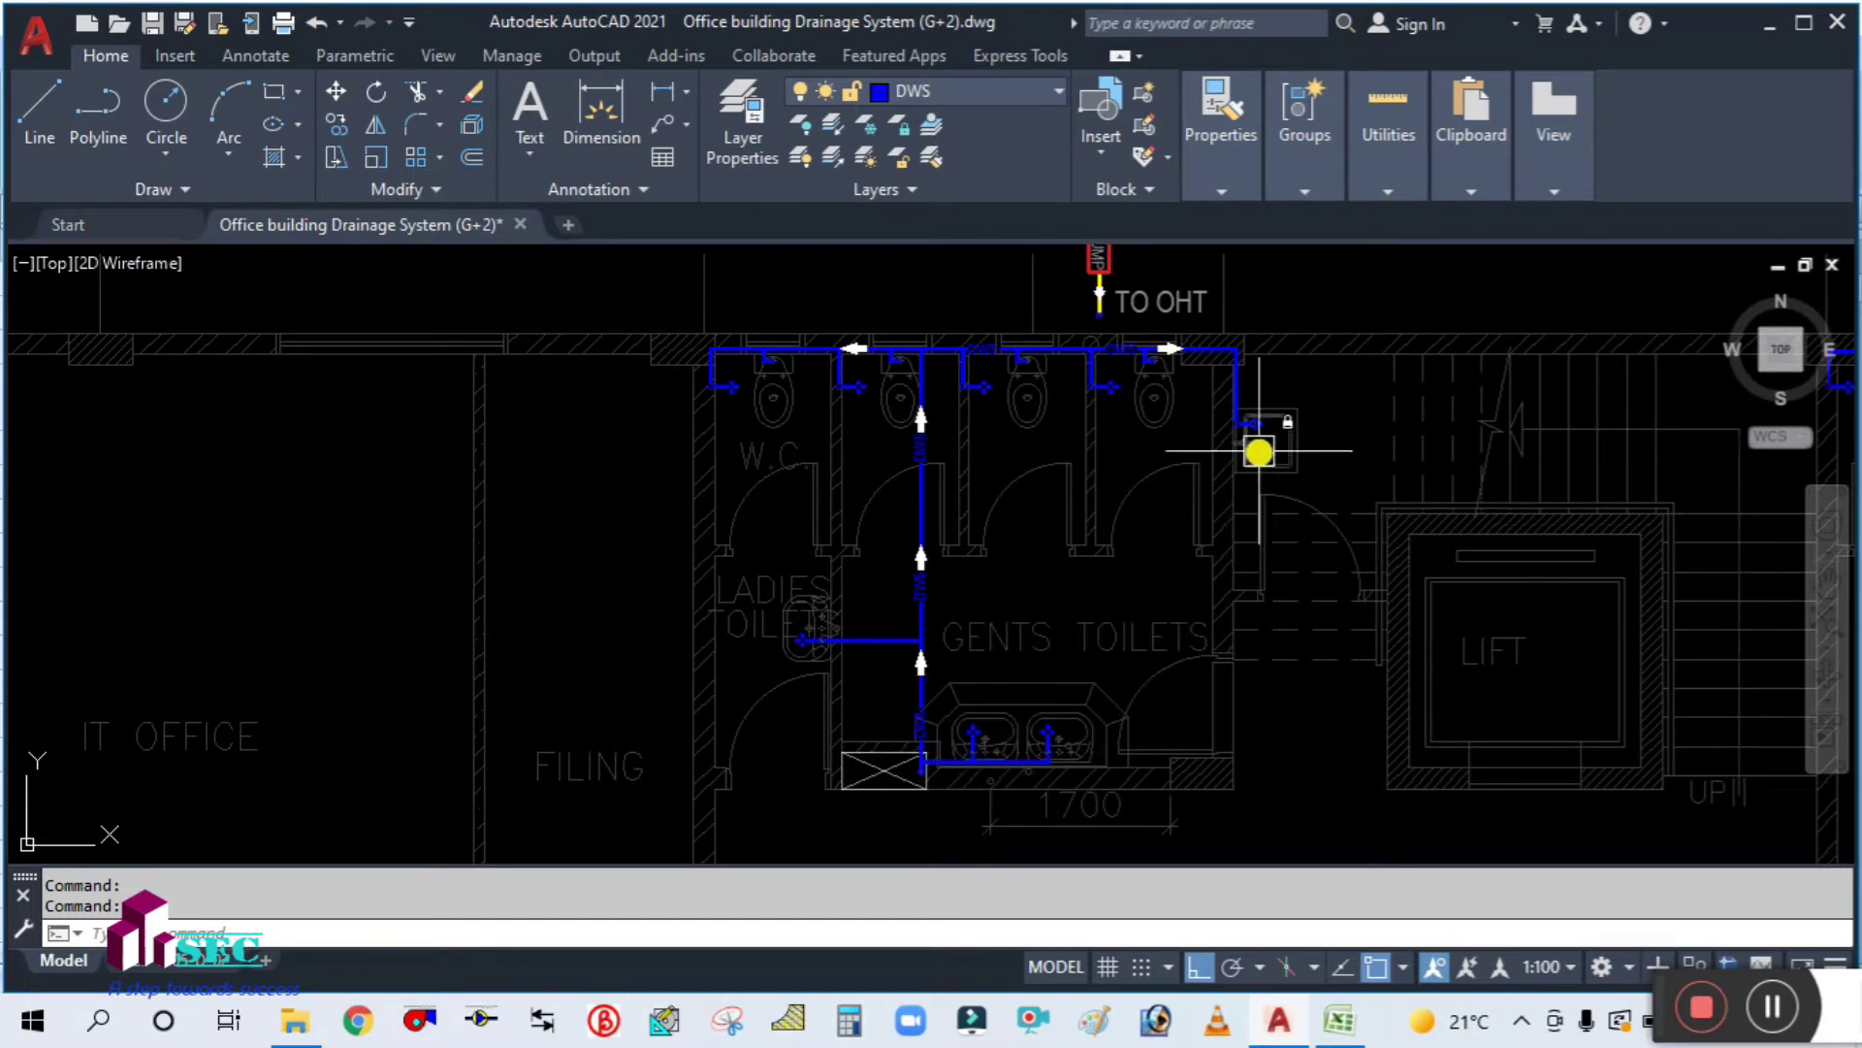
{"action": "scroll", "coordinate": [803, 674], "scroll_direction": "up", "scroll_amount": 1}
{"action": "scroll", "coordinate": [727, 650], "scroll_direction": "down", "scroll_amount": 3}
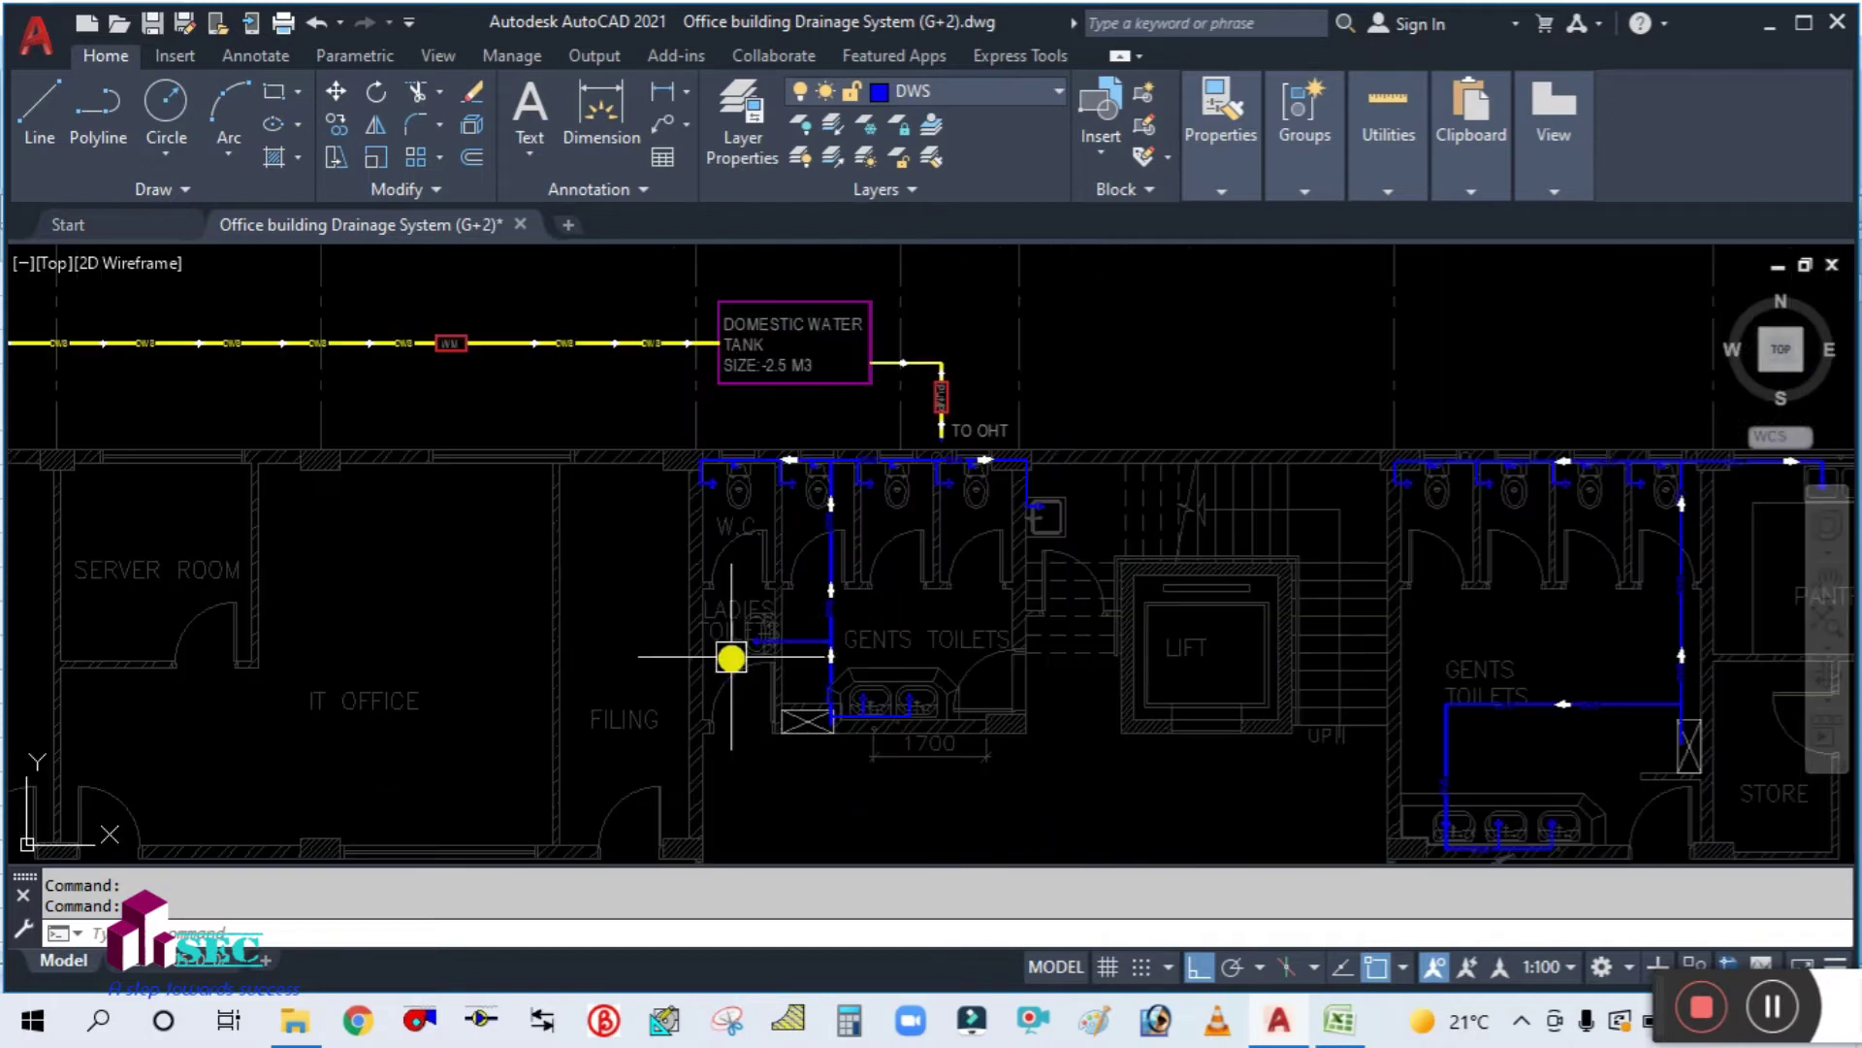
{"action": "scroll", "coordinate": [853, 644], "scroll_direction": "up", "scroll_amount": 2}
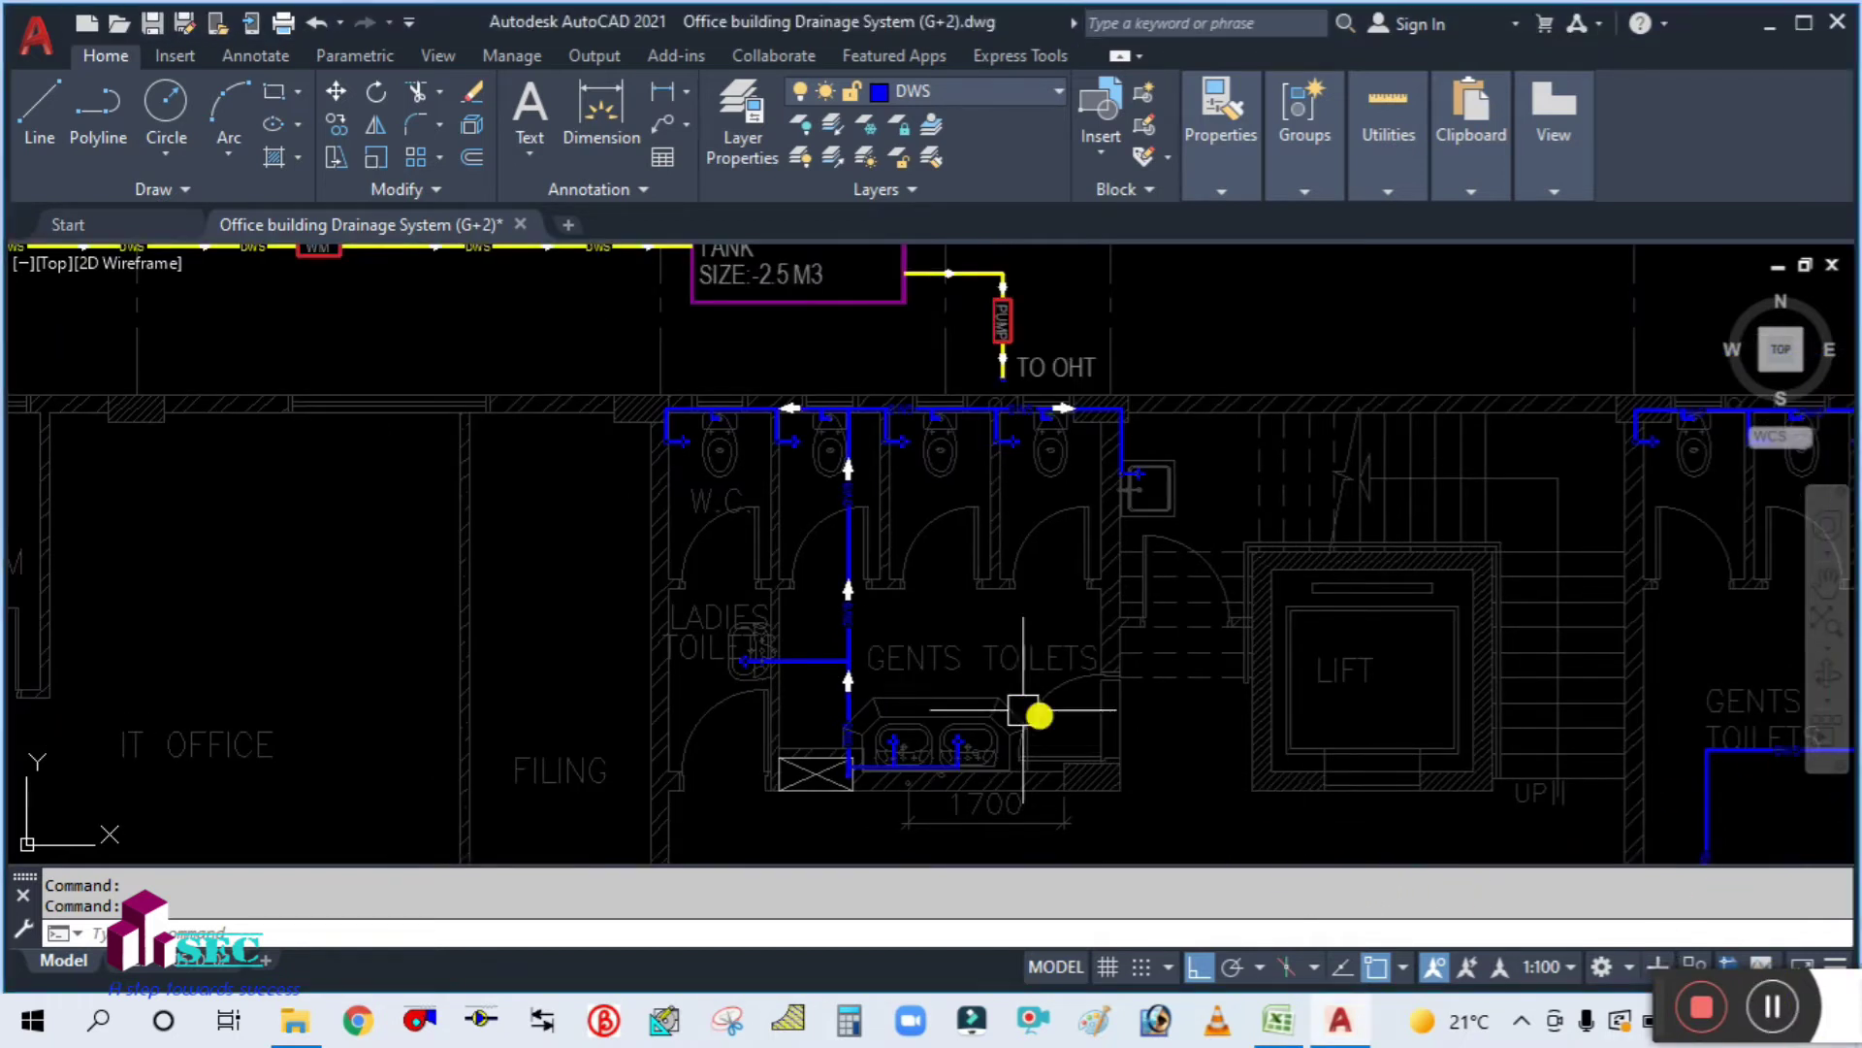
{"action": "scroll", "coordinate": [1019, 711], "scroll_direction": "up", "scroll_amount": 2}
{"action": "scroll", "coordinate": [998, 666], "scroll_direction": "down", "scroll_amount": 3}
{"action": "scroll", "coordinate": [968, 579], "scroll_direction": "up", "scroll_amount": 3}
{"action": "middle_click_drag", "start_coordinate": [968, 579], "coordinate": [1001, 473]}
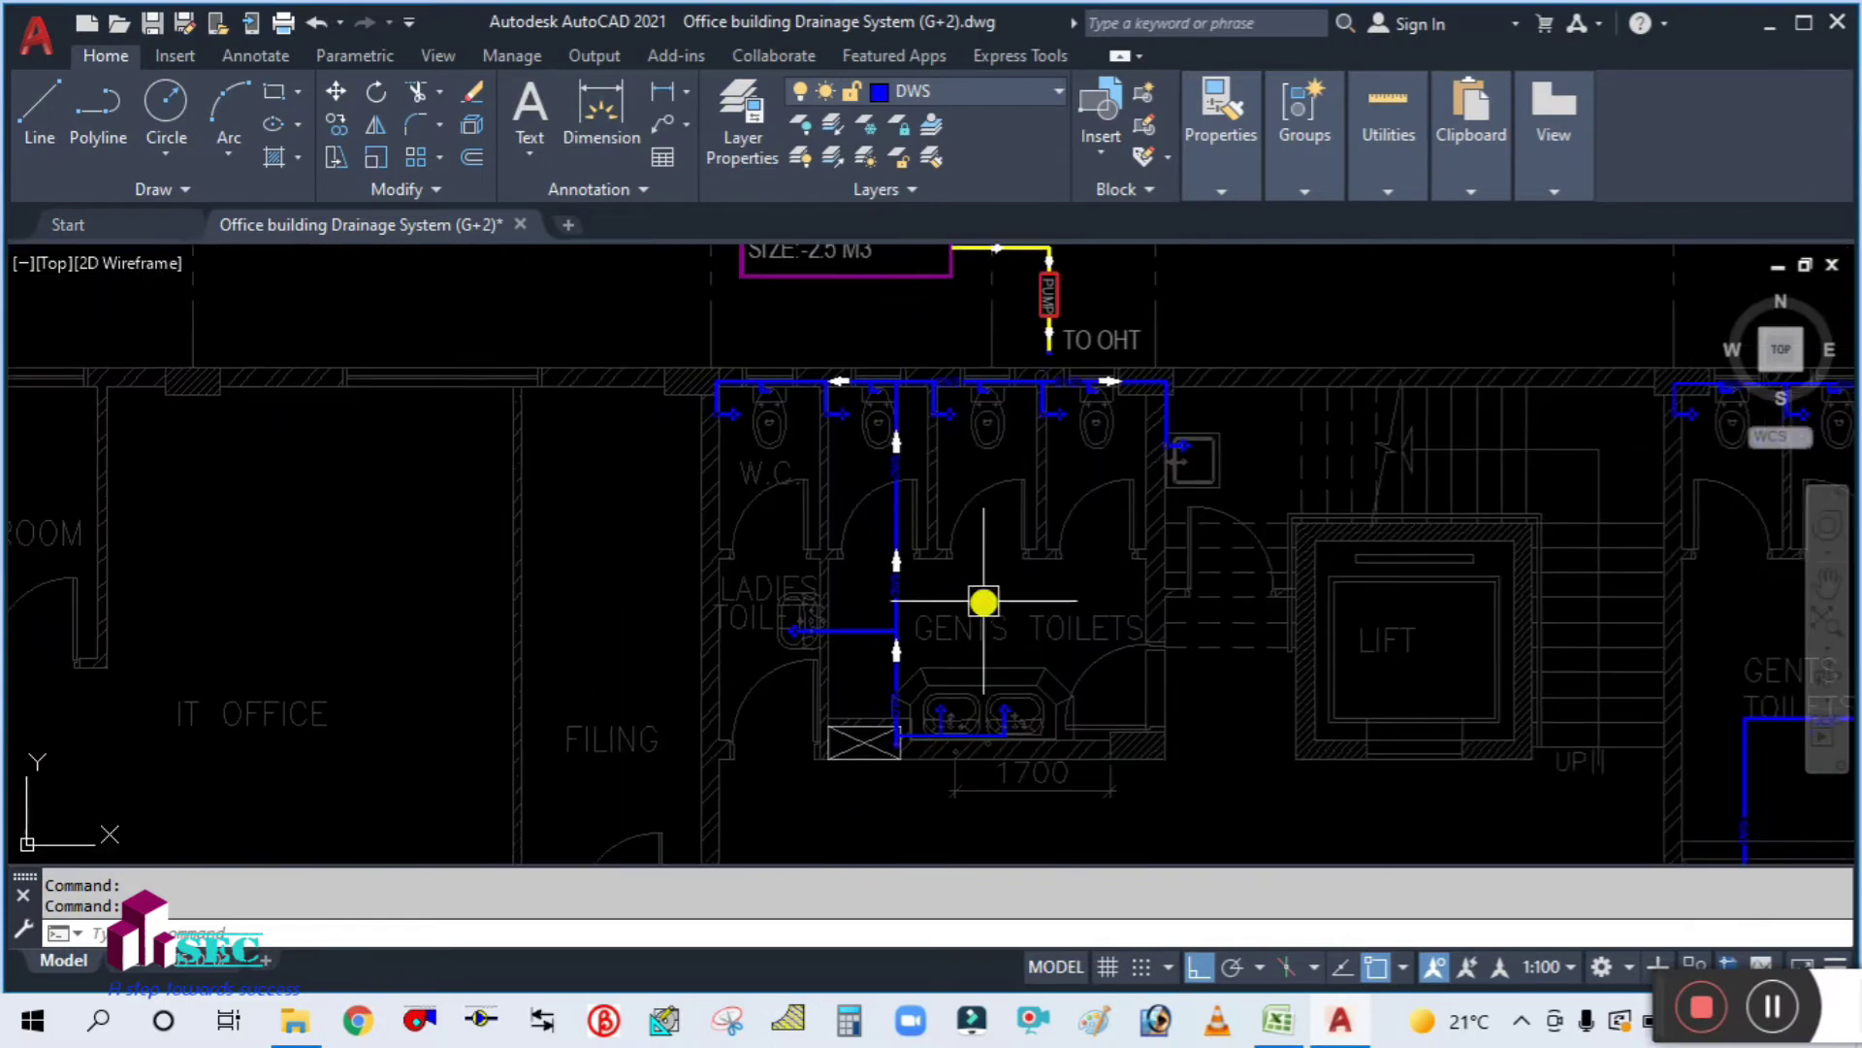
{"action": "scroll", "coordinate": [893, 764], "scroll_direction": "up", "scroll_amount": 2}
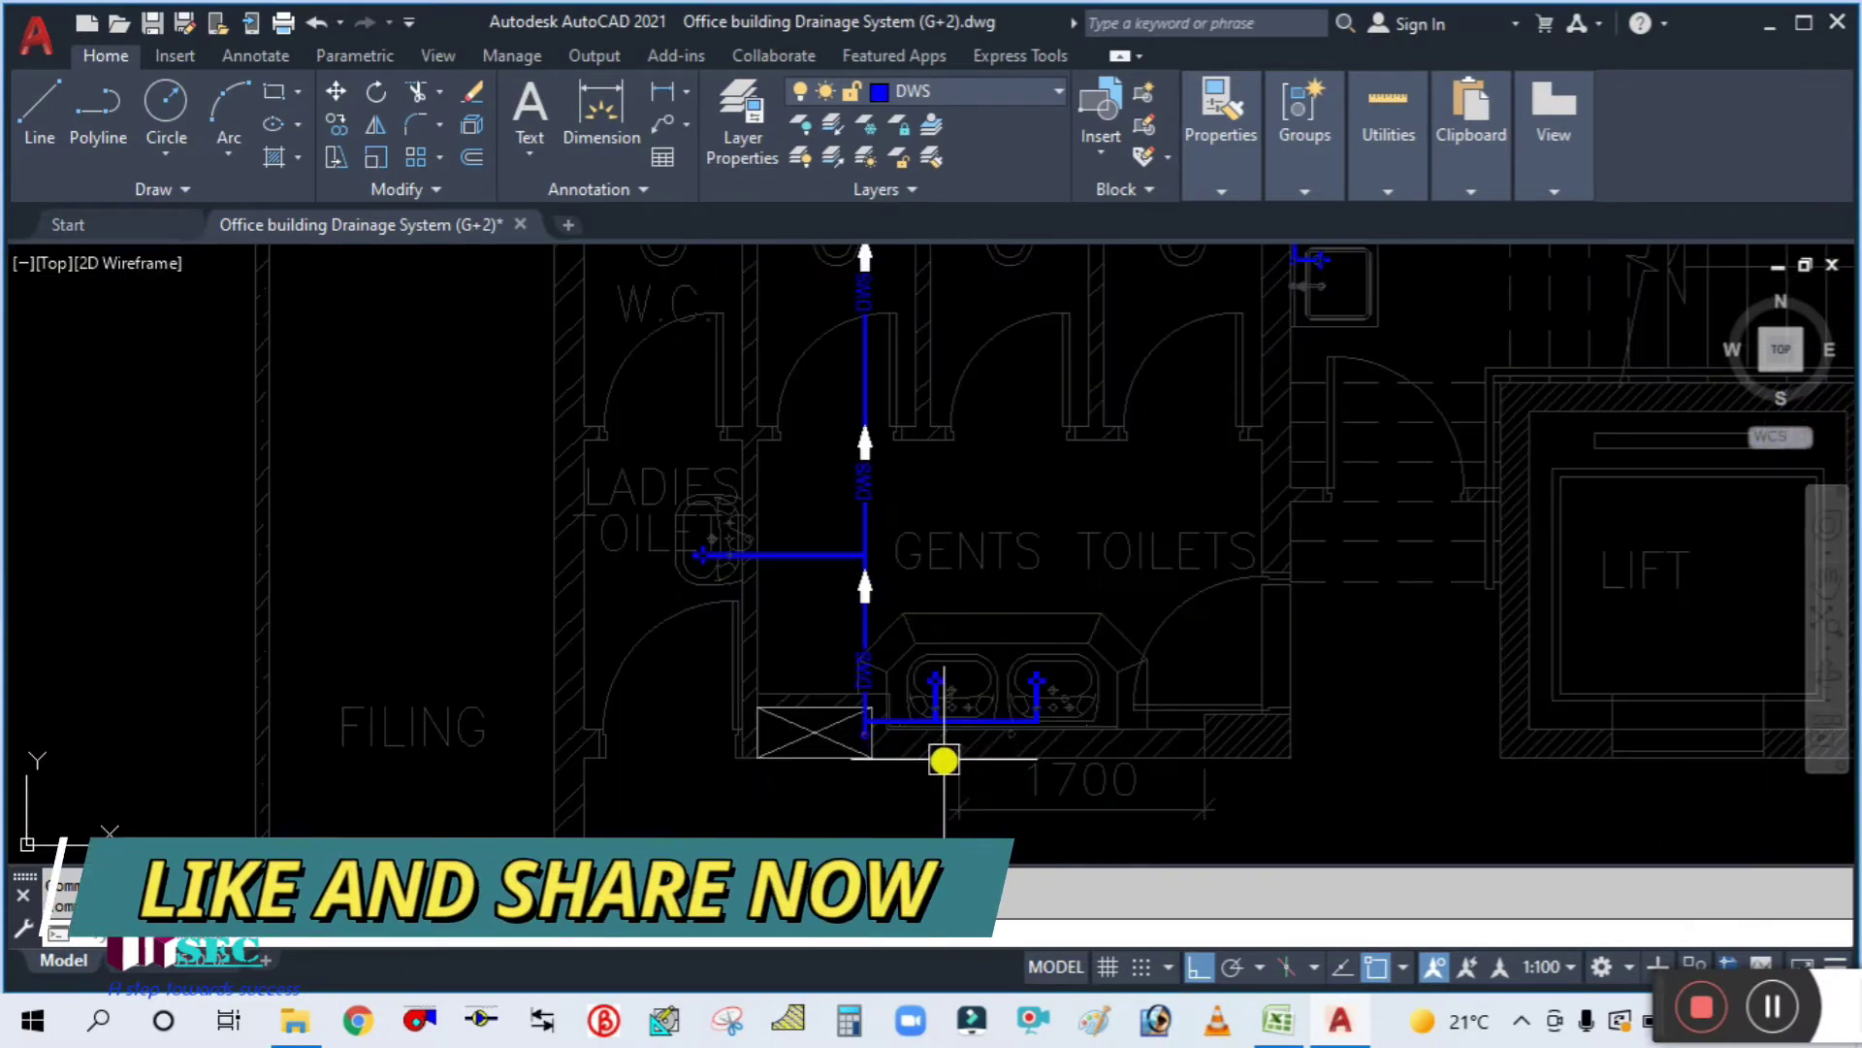
{"action": "middle_click_drag", "start_coordinate": [989, 522], "coordinate": [977, 573]}
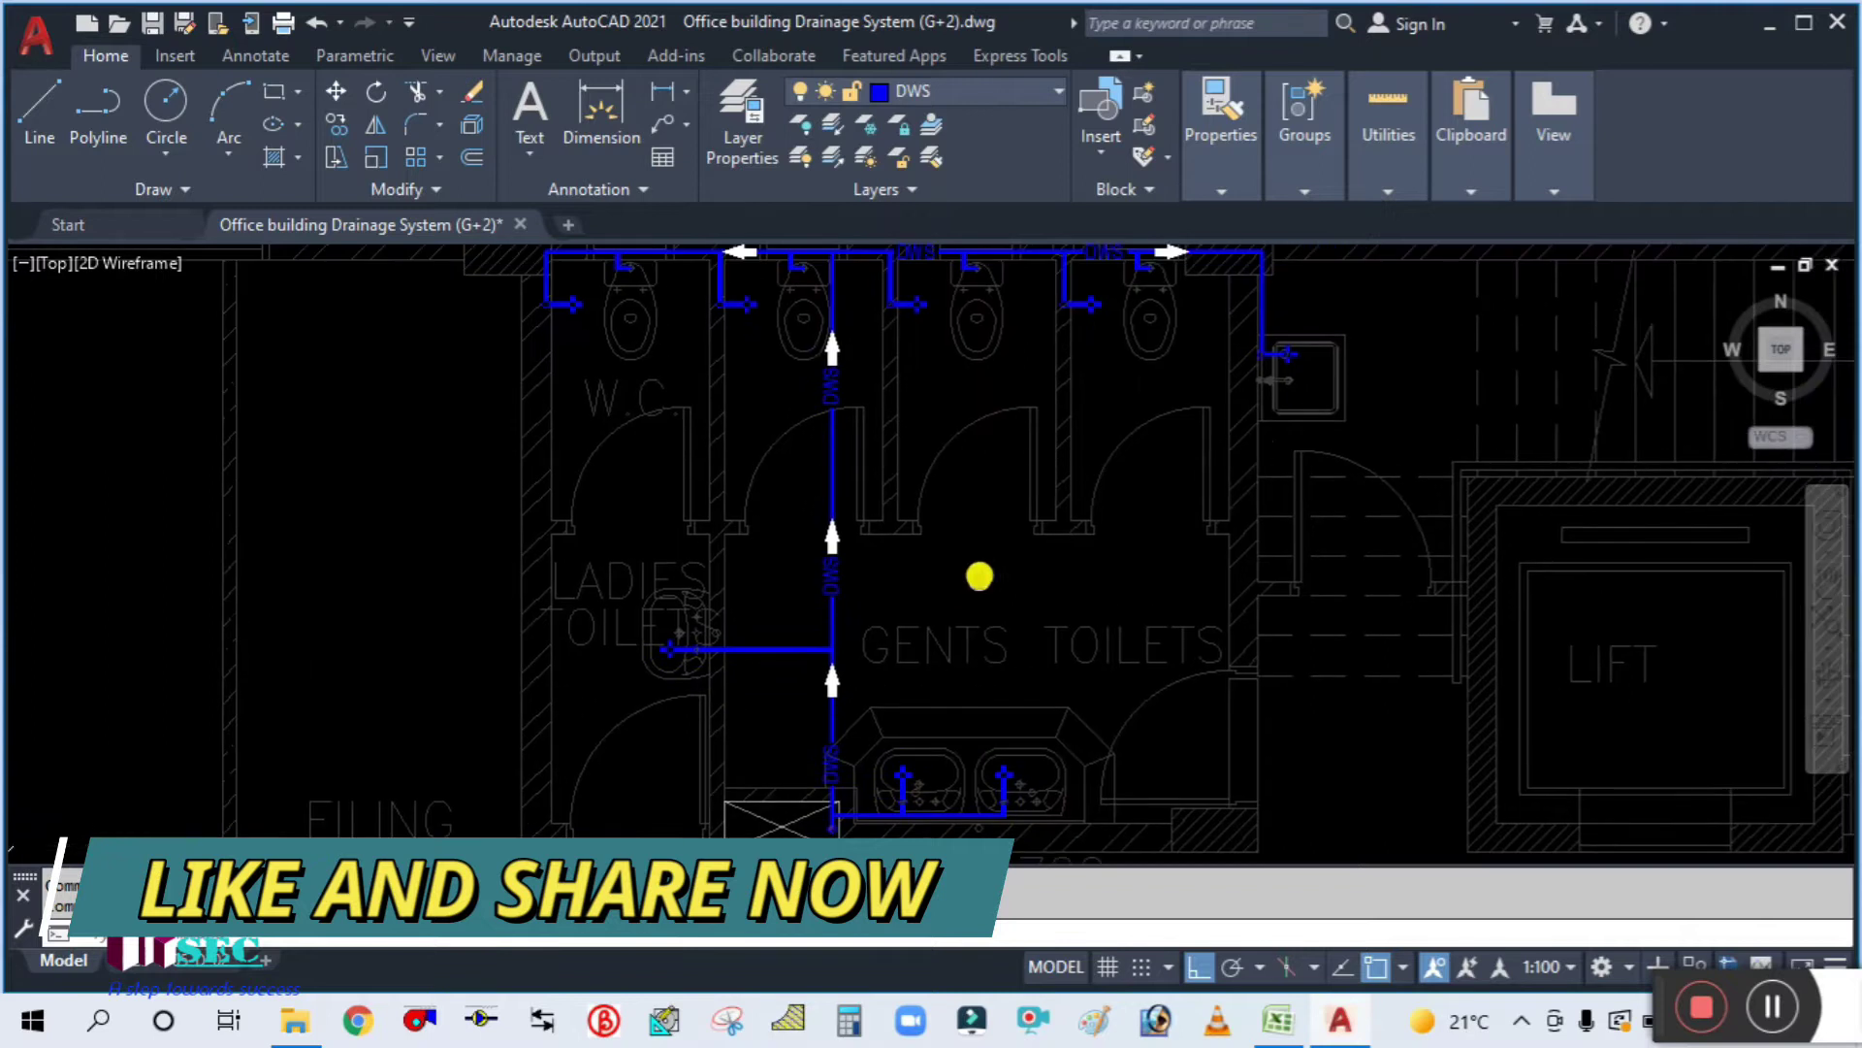
{"action": "scroll", "coordinate": [1115, 540], "scroll_direction": "down", "scroll_amount": 2}
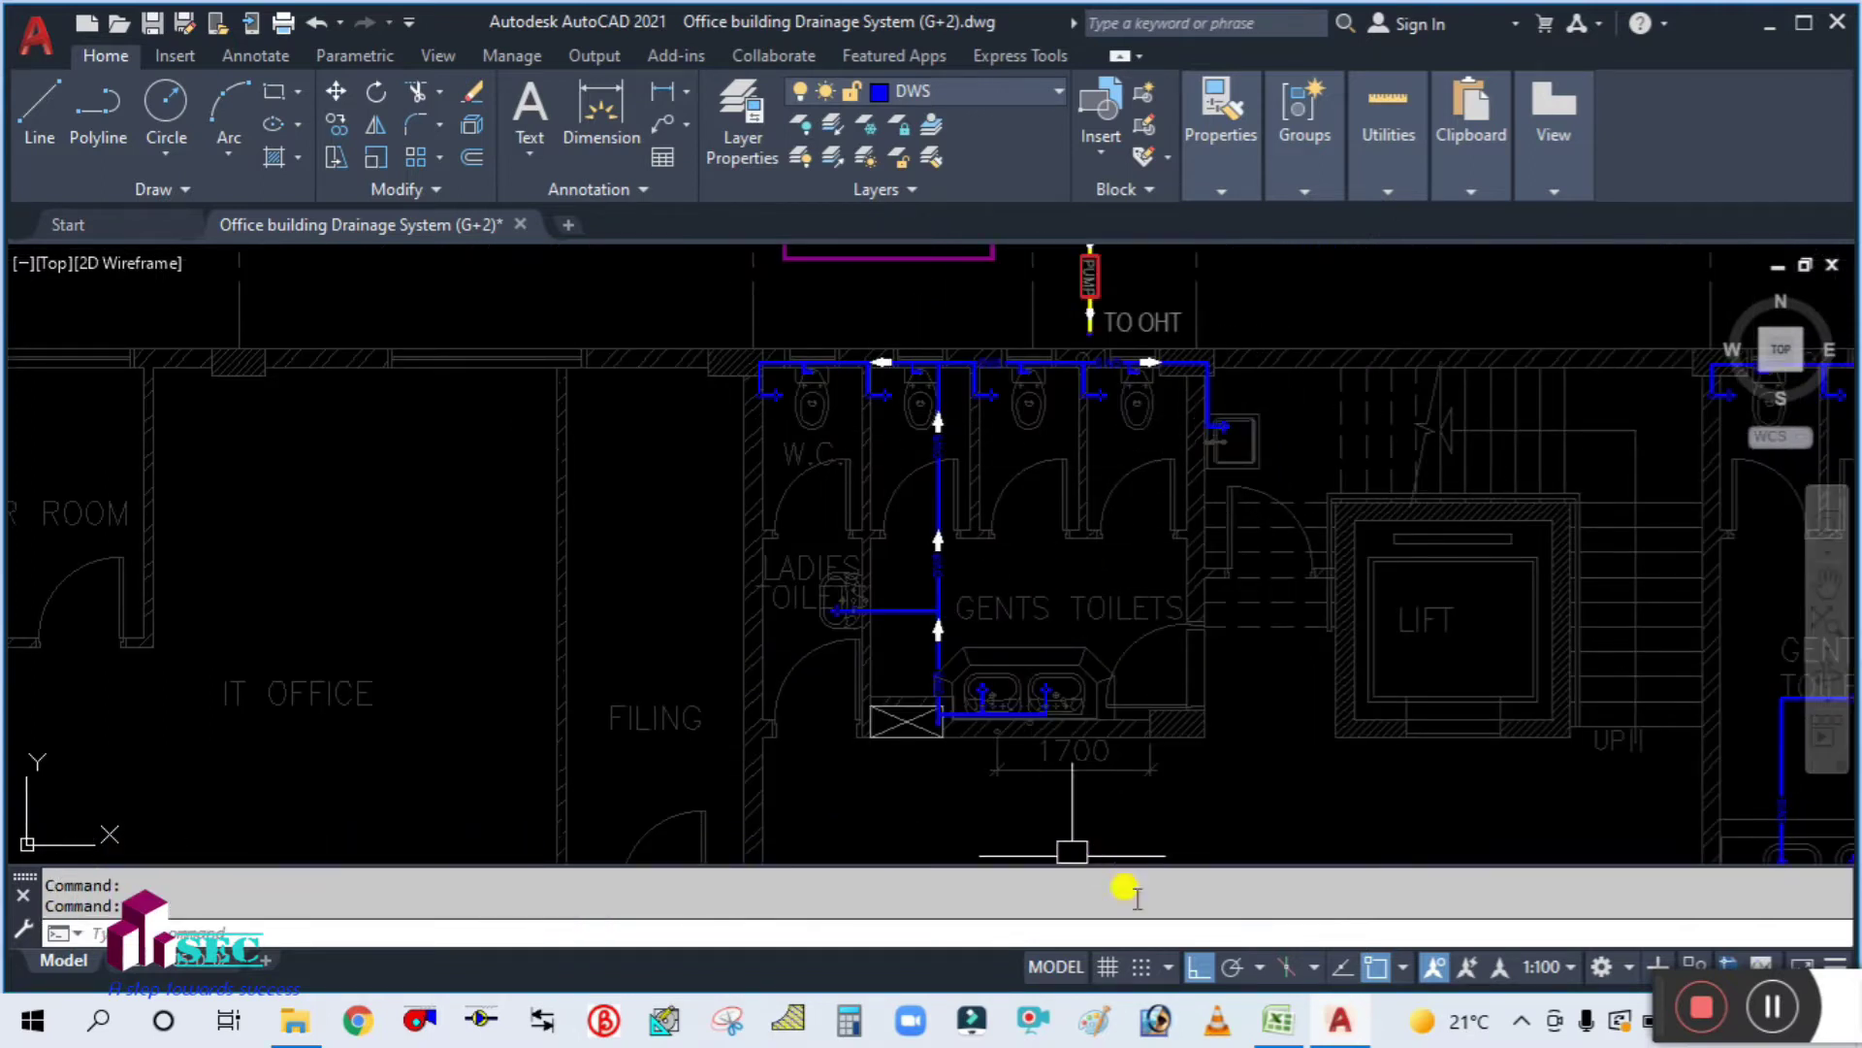
Step: Switch to the Excel demand sheet and enter quantities of 4 each for Water Closet, Hand Spray and Lavatory
{"action": "left_click", "coordinate": [1278, 1020]}
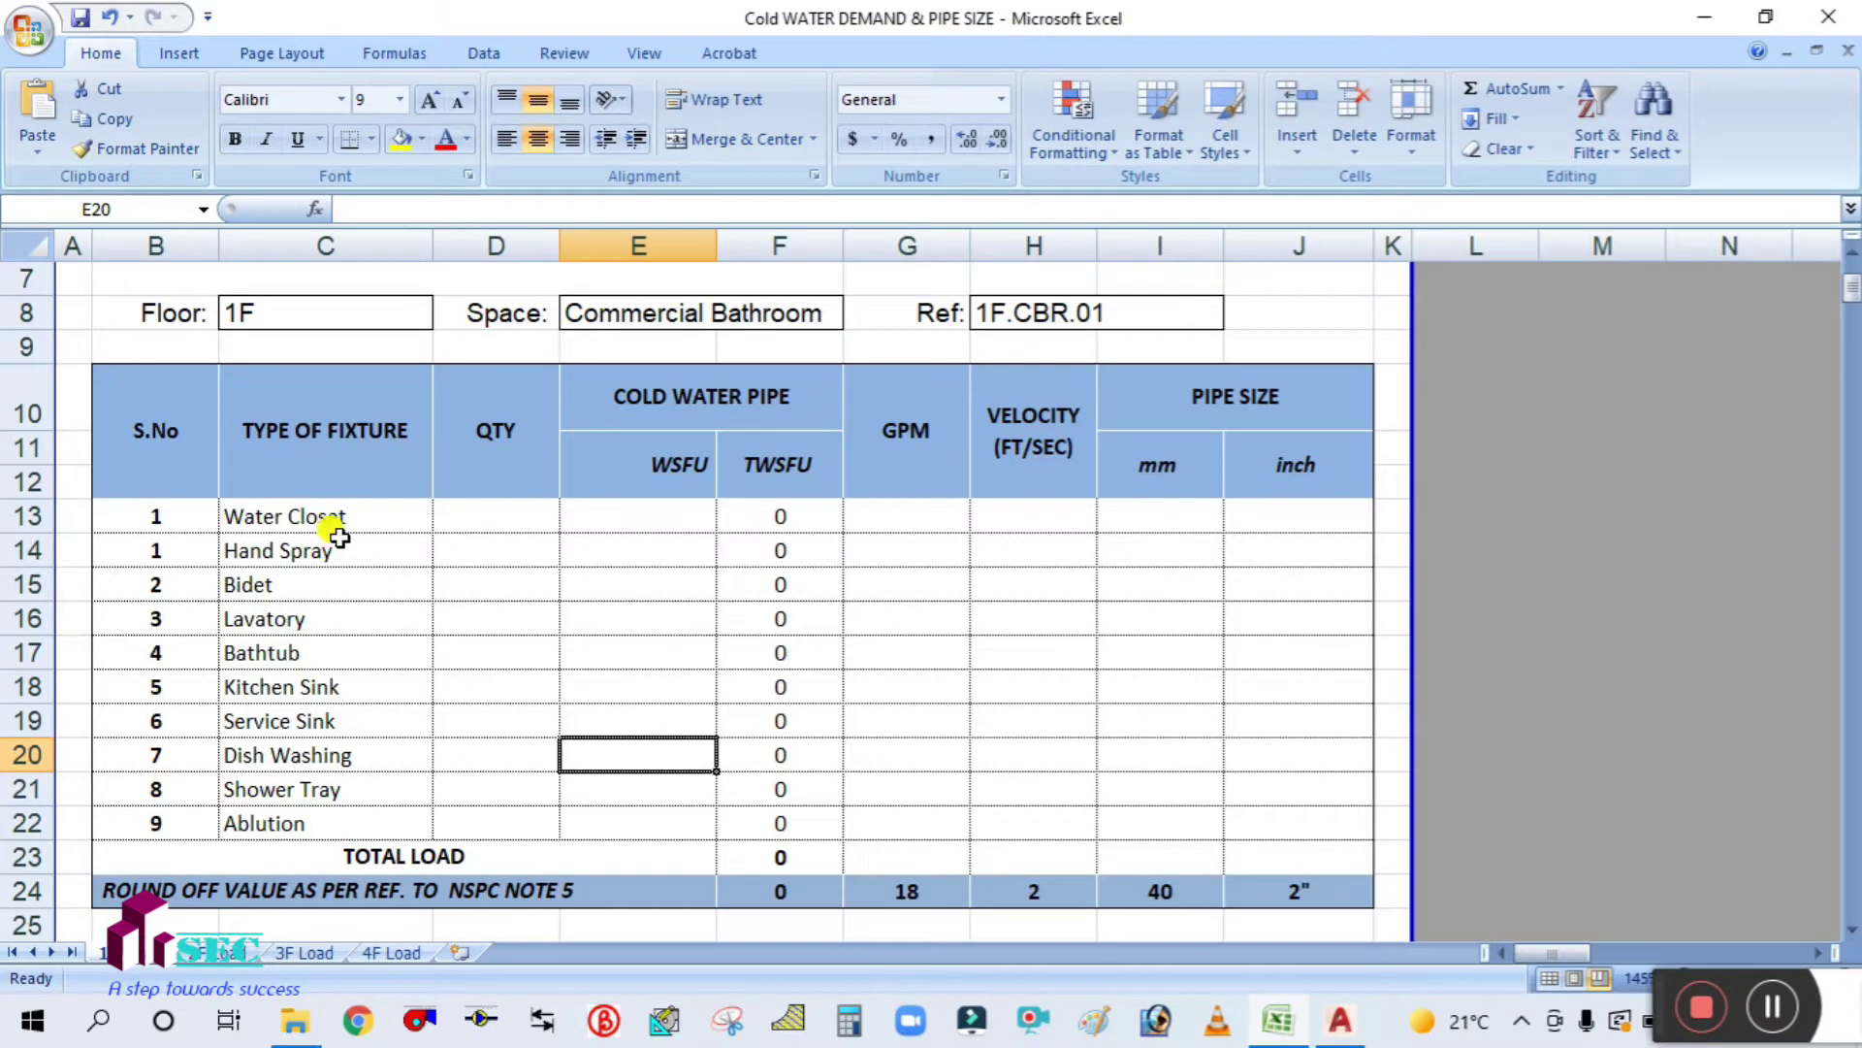
{"action": "left_click", "coordinate": [347, 516]}
{"action": "left_click", "coordinate": [511, 504]}
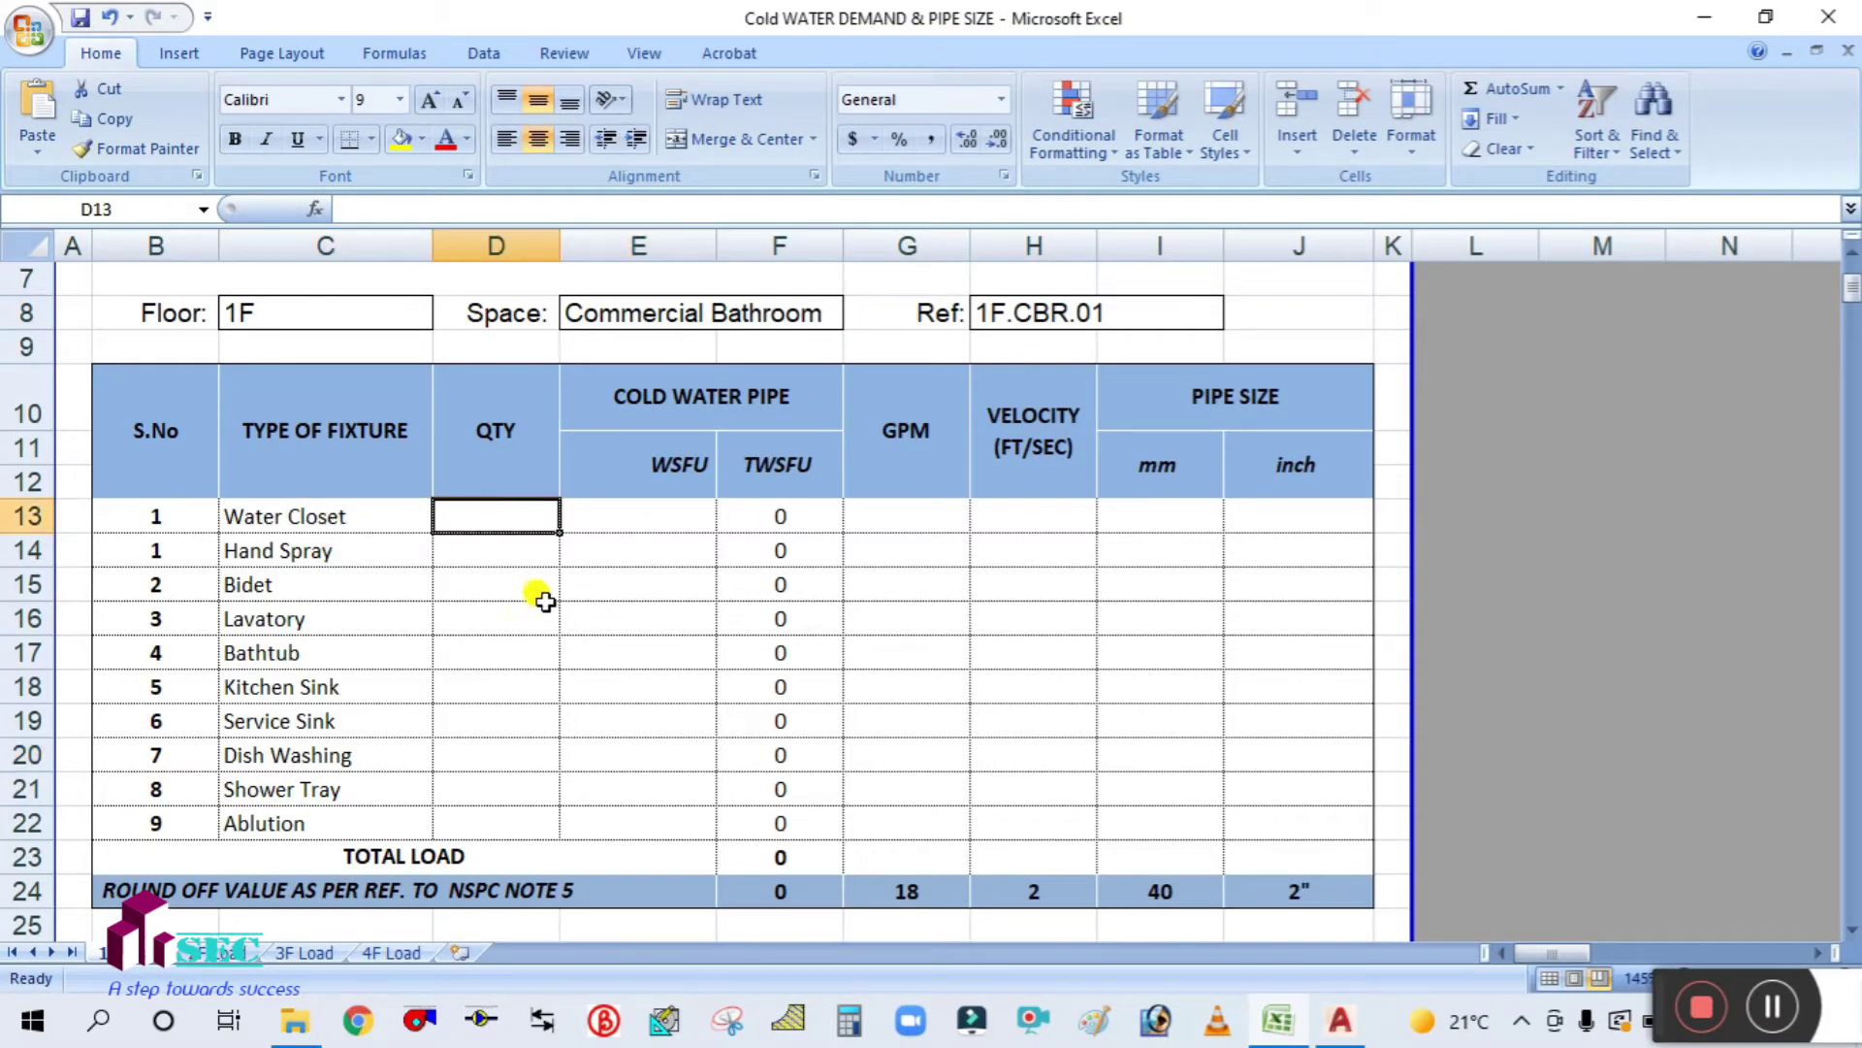
{"action": "type", "text": "4"}
{"action": "left_click", "coordinate": [467, 548]}
{"action": "type", "text": "4"}
{"action": "key", "text": "Return"}
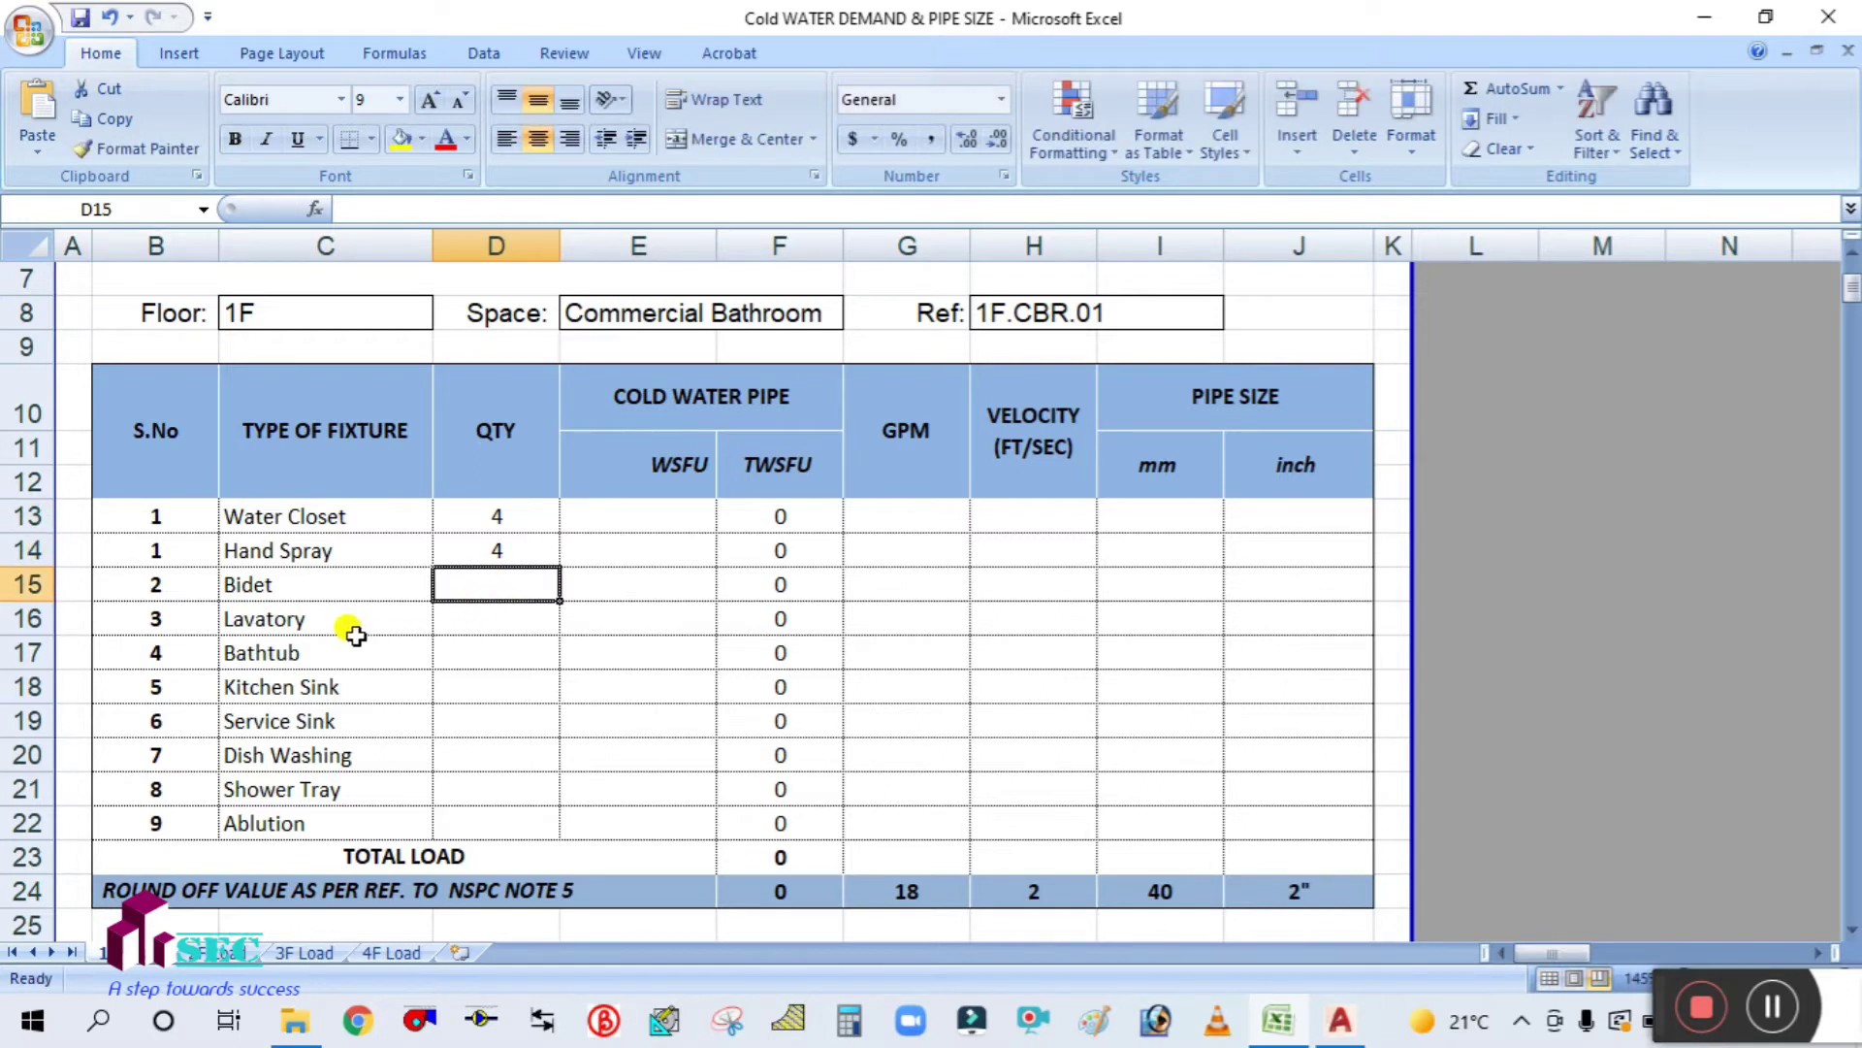
{"action": "left_click", "coordinate": [500, 625]}
{"action": "type", "text": "4"}
{"action": "left_click", "coordinate": [595, 580]}
{"action": "left_click", "coordinate": [639, 521]}
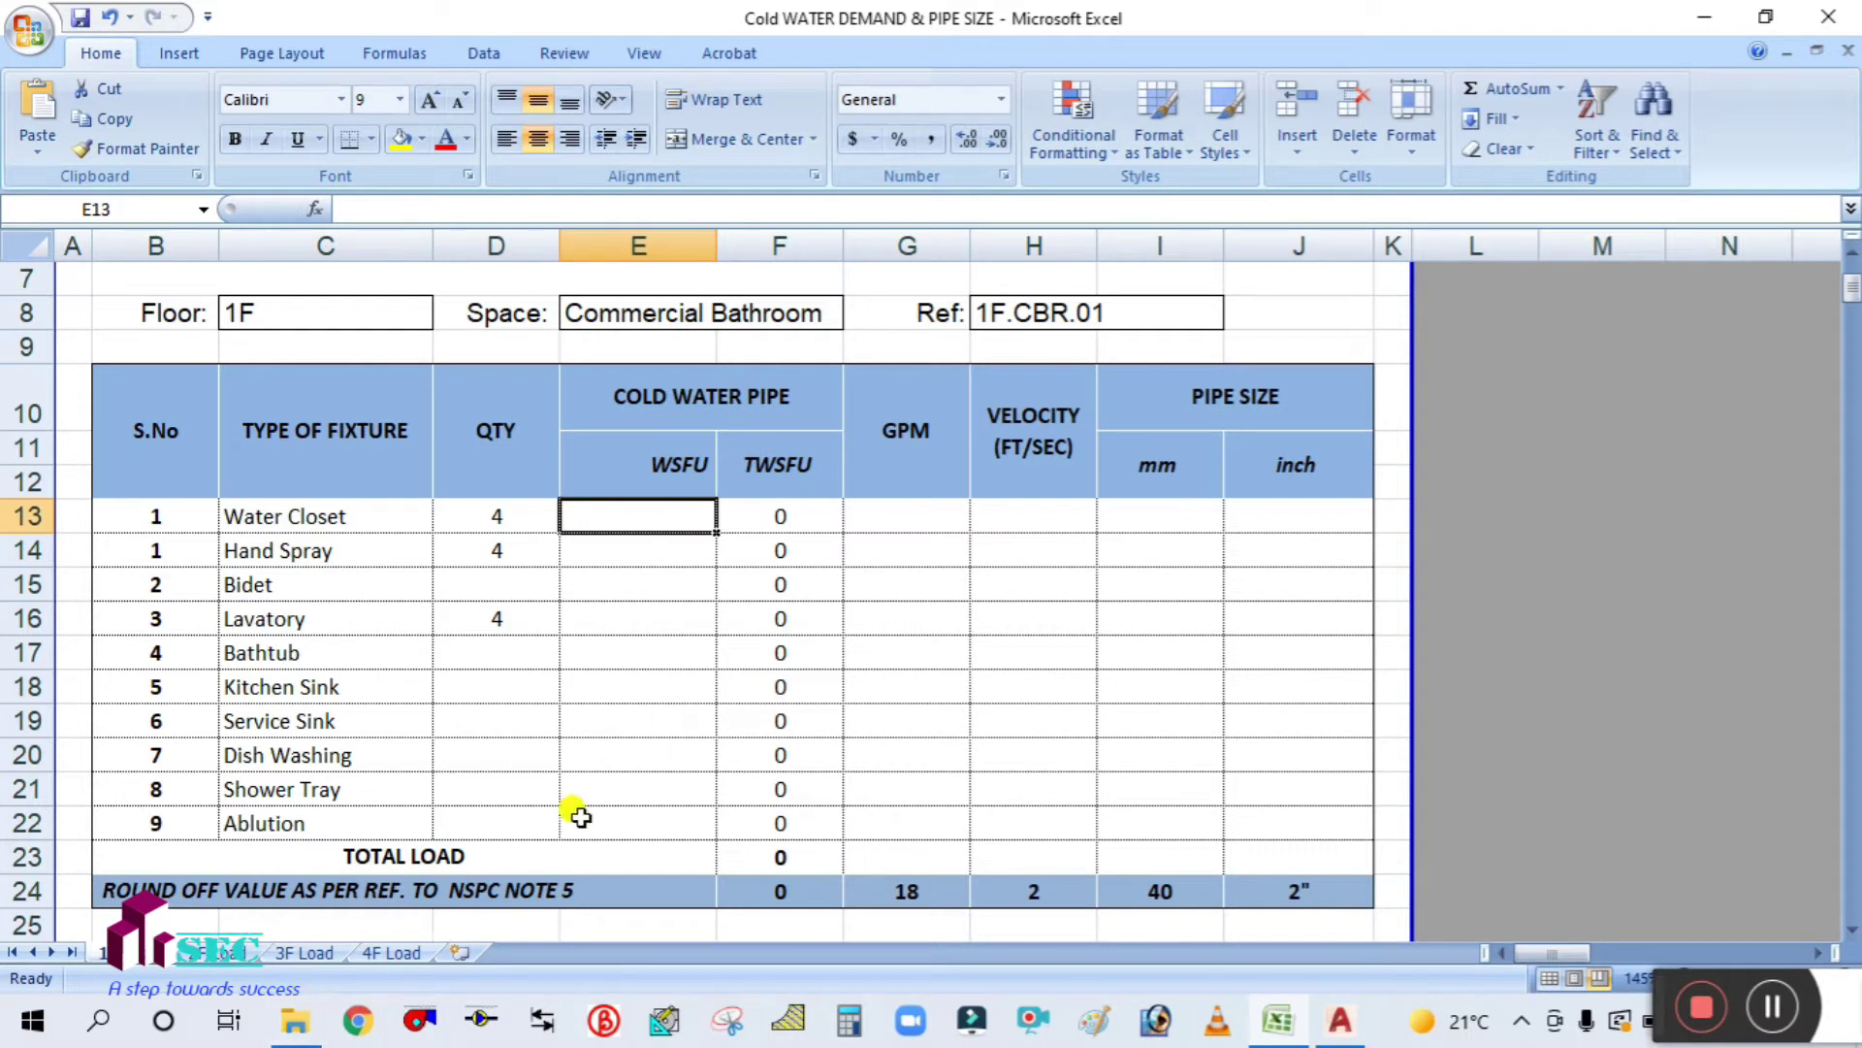
Step: Open the 2009_IPC_IPSDC_COMPLETE_1stptg PDF from the SEPTIC TANK-IPC folder and go to page 144
{"action": "left_click", "coordinate": [295, 1020]}
{"action": "left_click", "coordinate": [427, 301]}
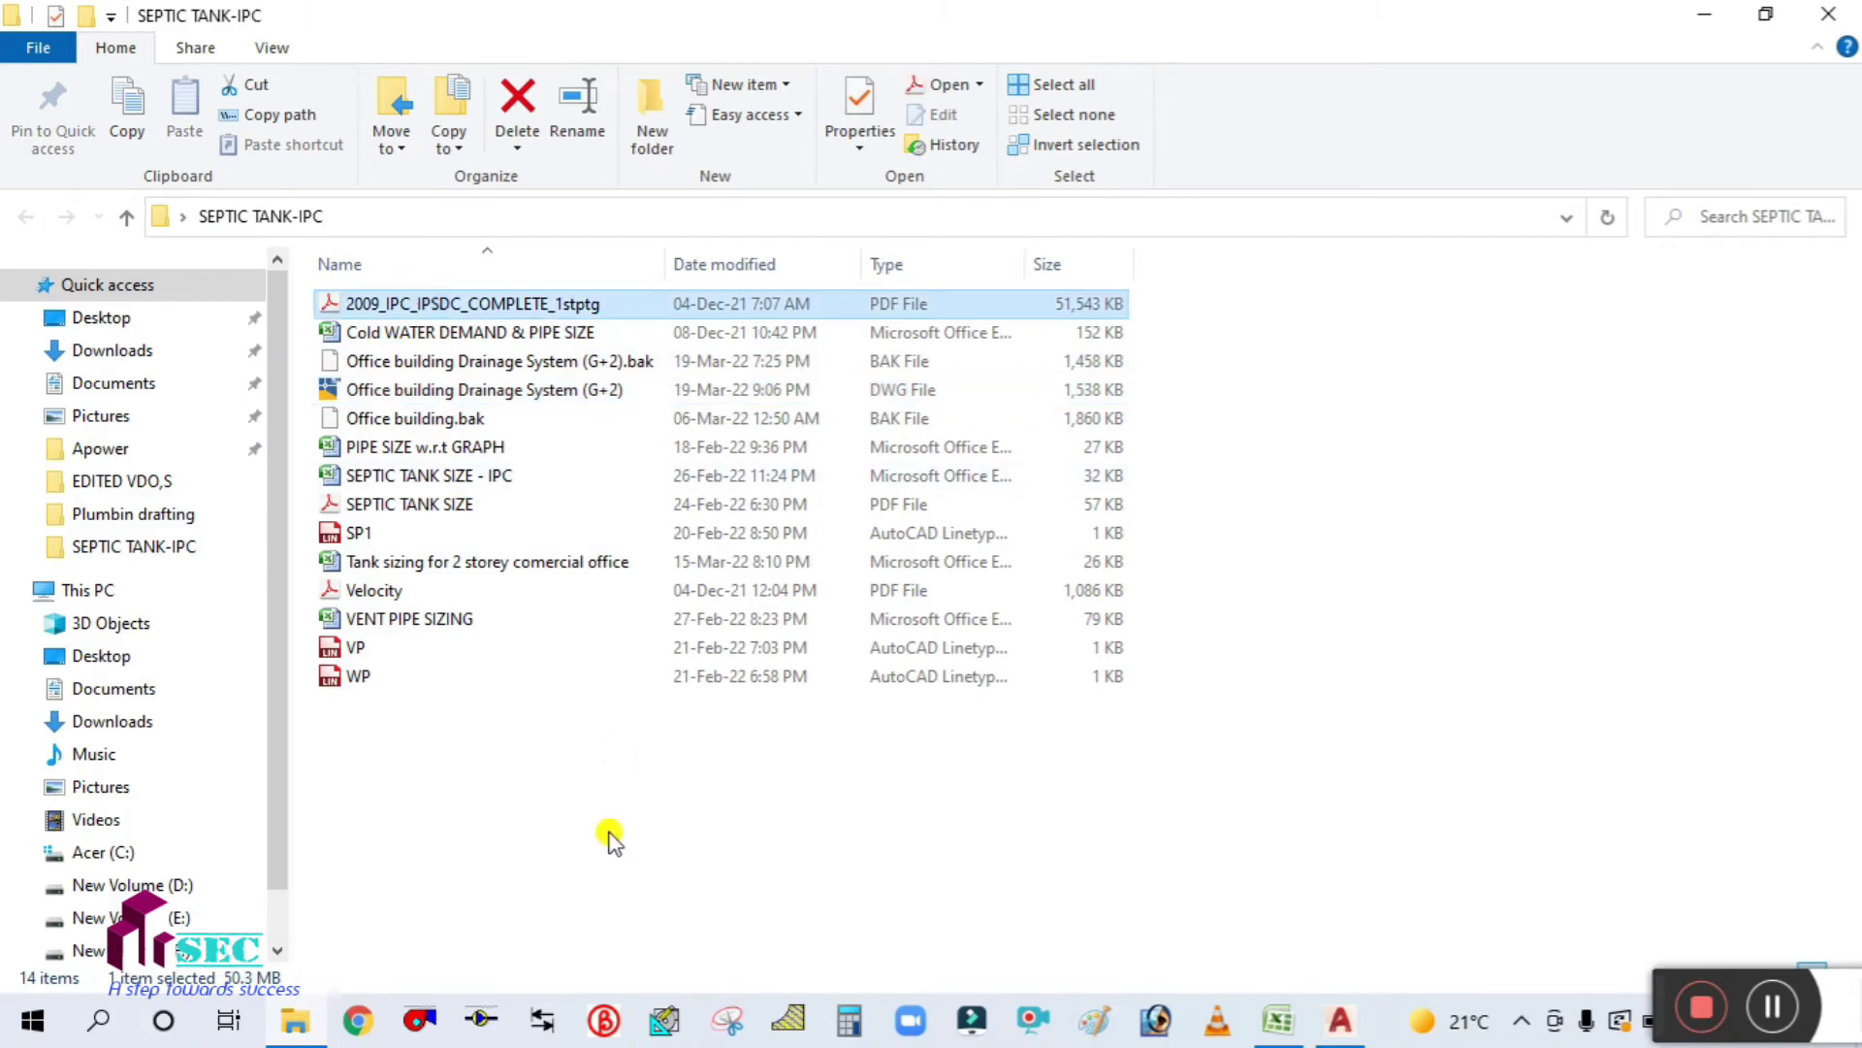
{"action": "left_click", "coordinate": [452, 303]}
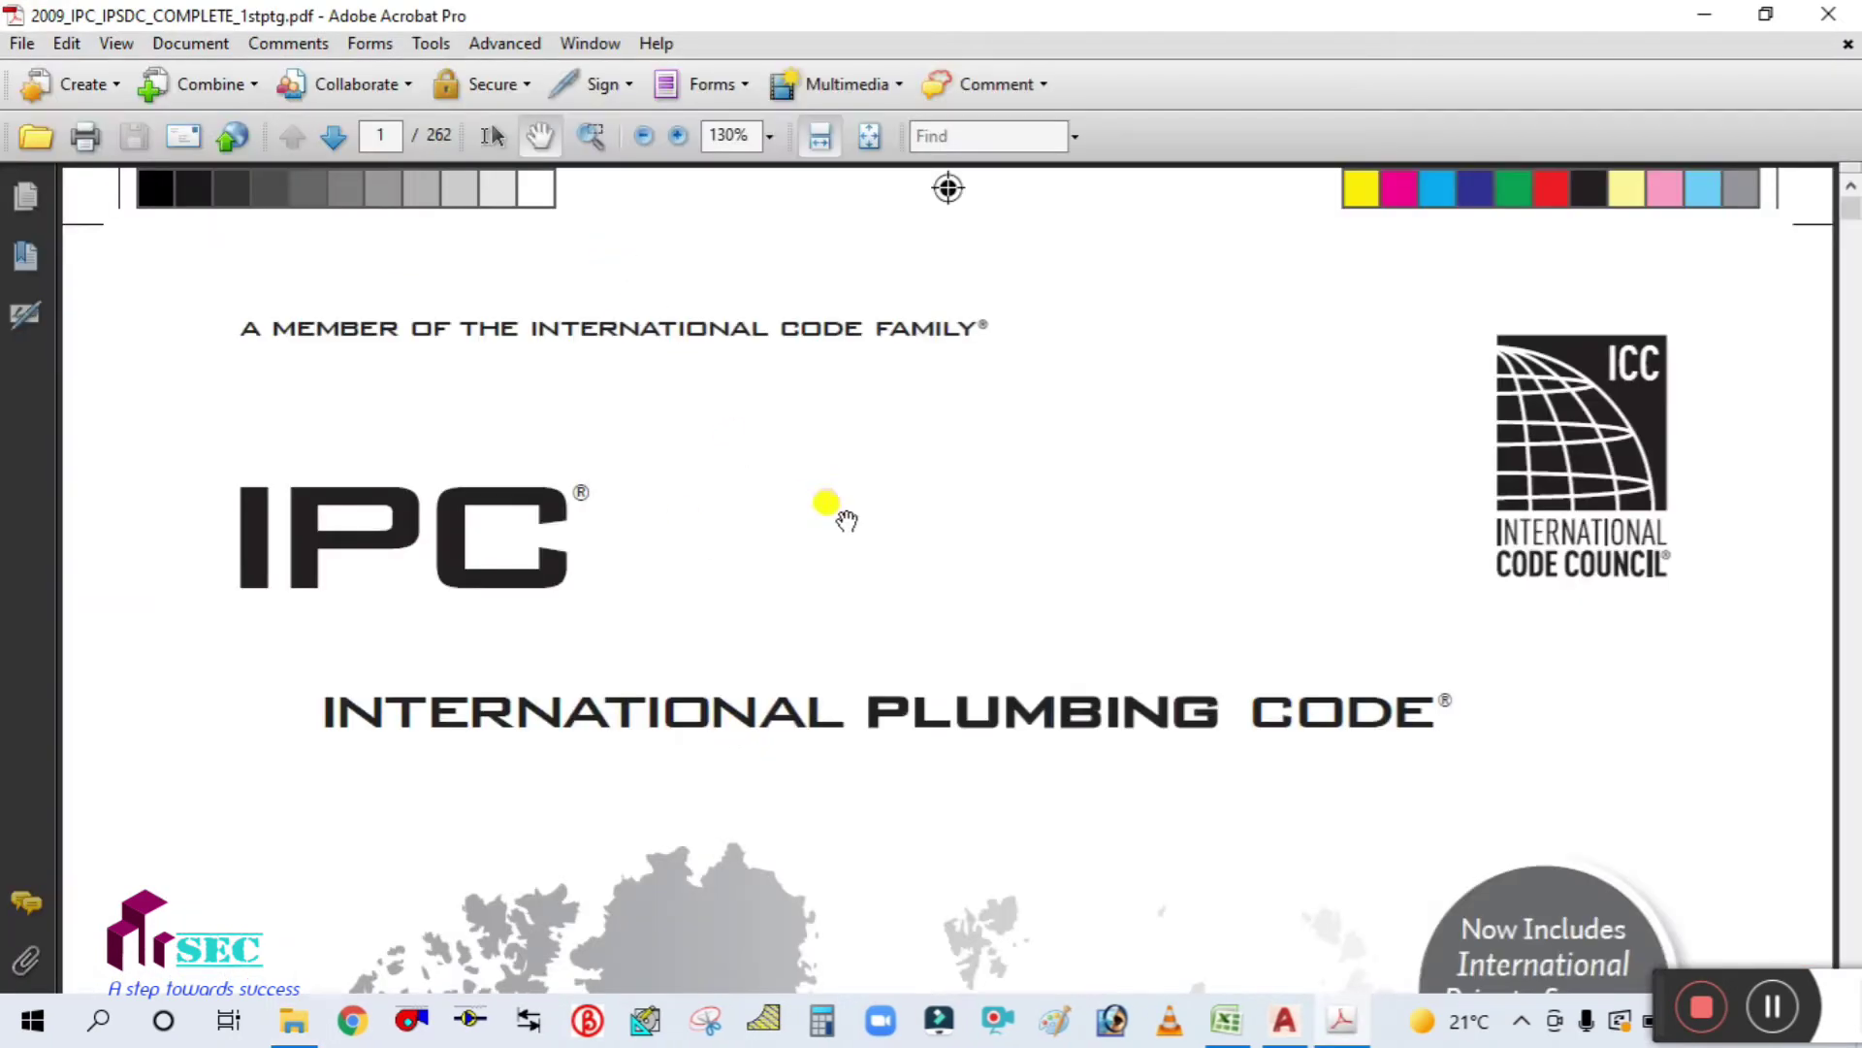
{"action": "scroll", "coordinate": [800, 572], "scroll_direction": "down", "scroll_amount": 1}
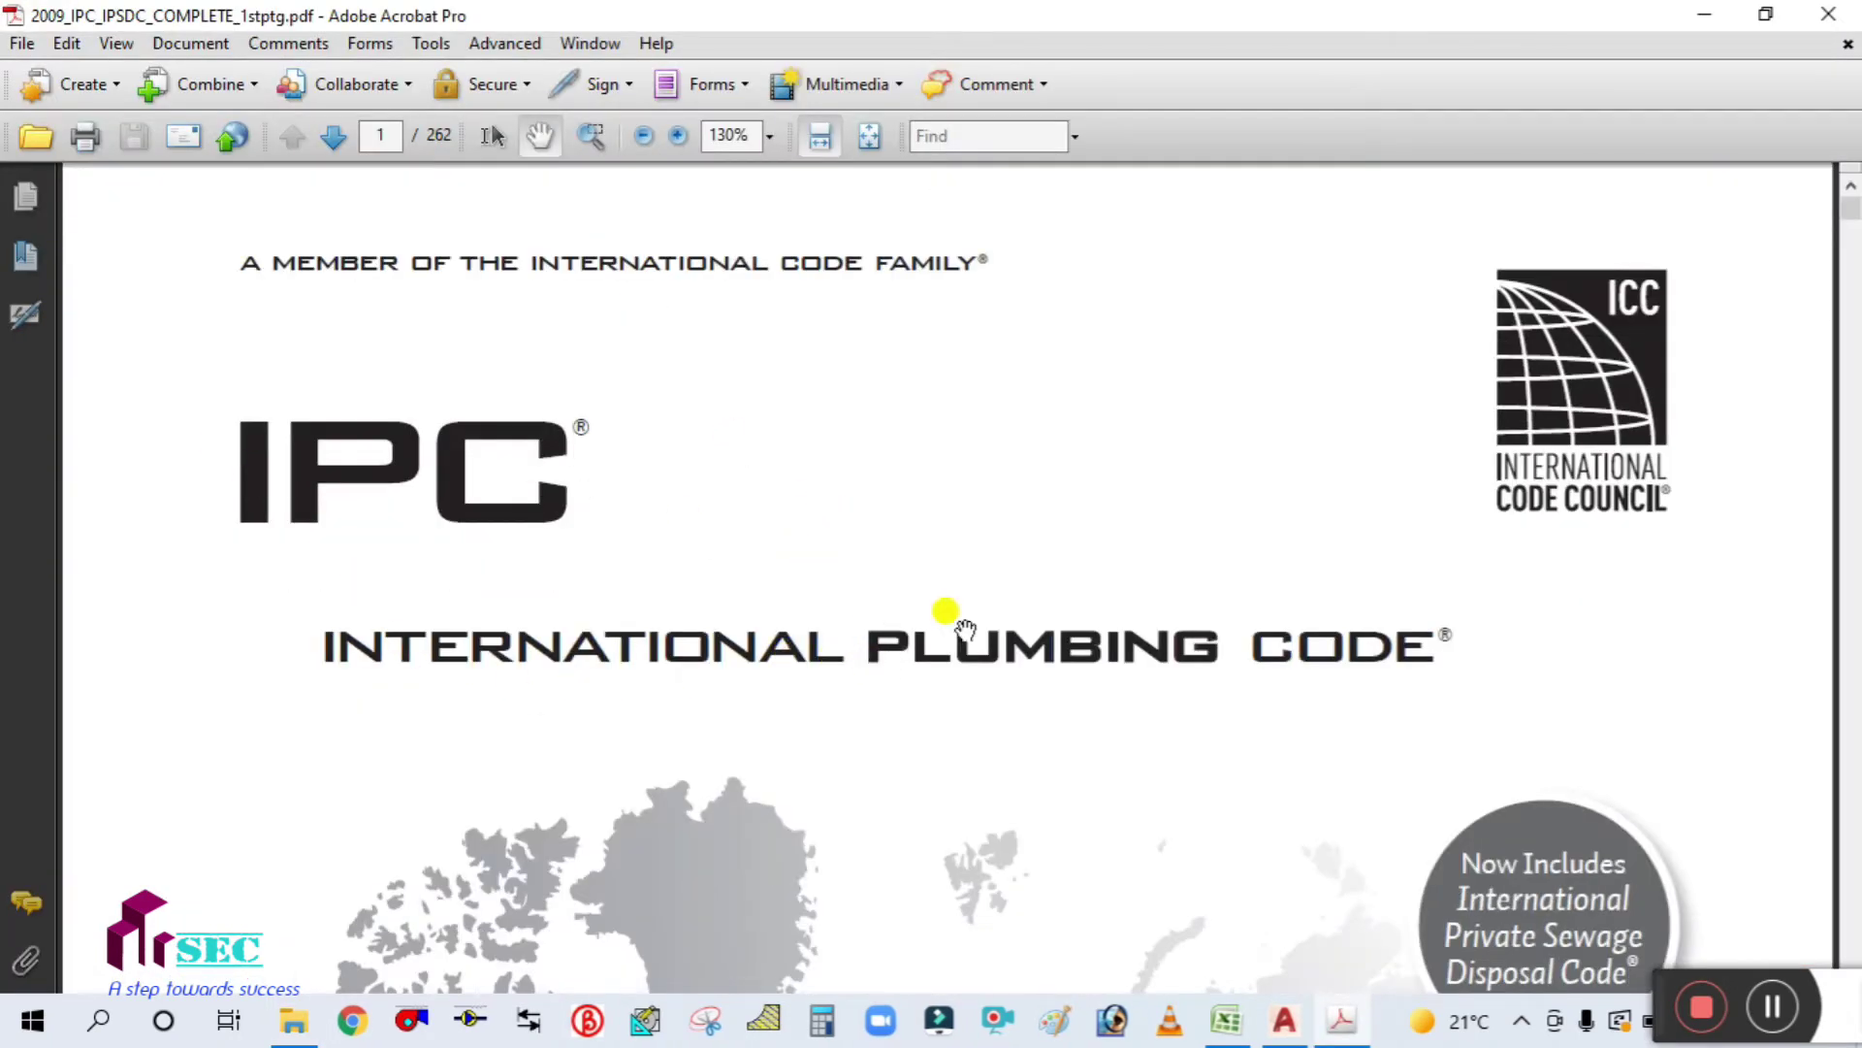
{"action": "scroll", "coordinate": [965, 628], "scroll_direction": "down", "scroll_amount": 15}
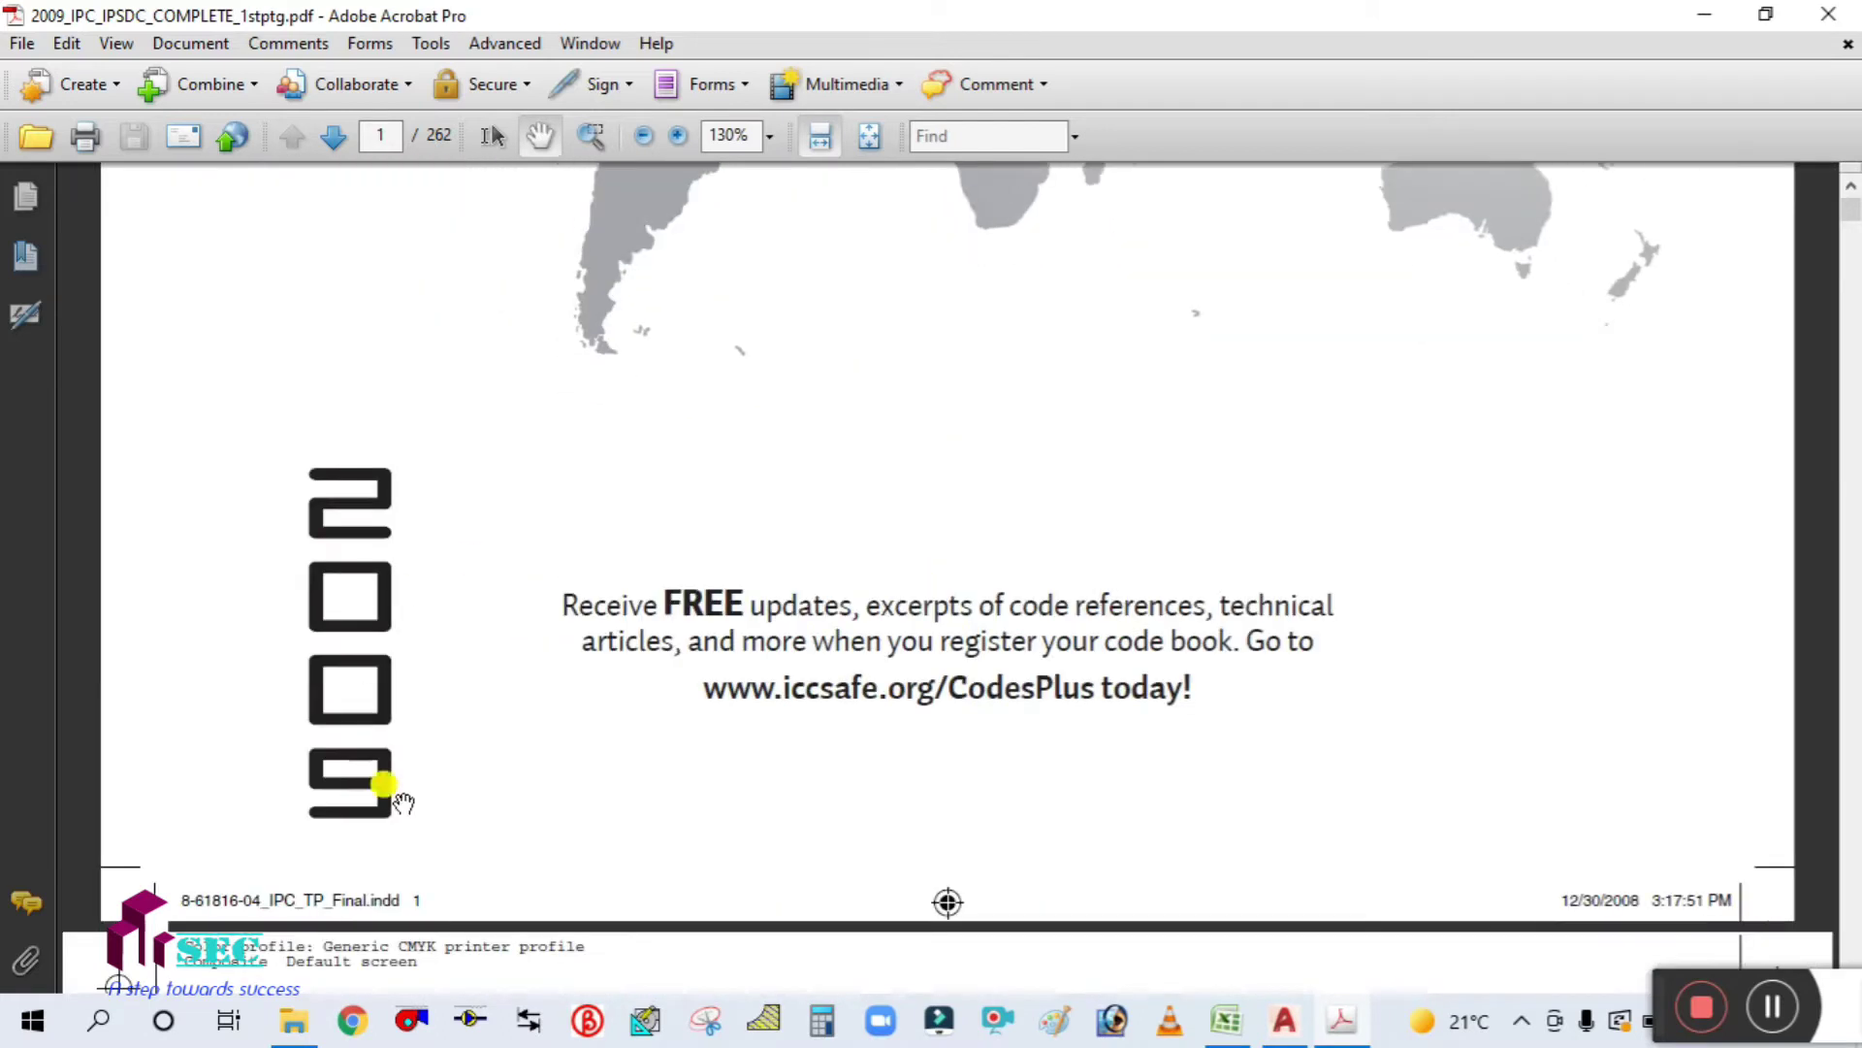
{"action": "scroll", "coordinate": [490, 582], "scroll_direction": "up", "scroll_amount": 5}
{"action": "left_click", "coordinate": [389, 133]}
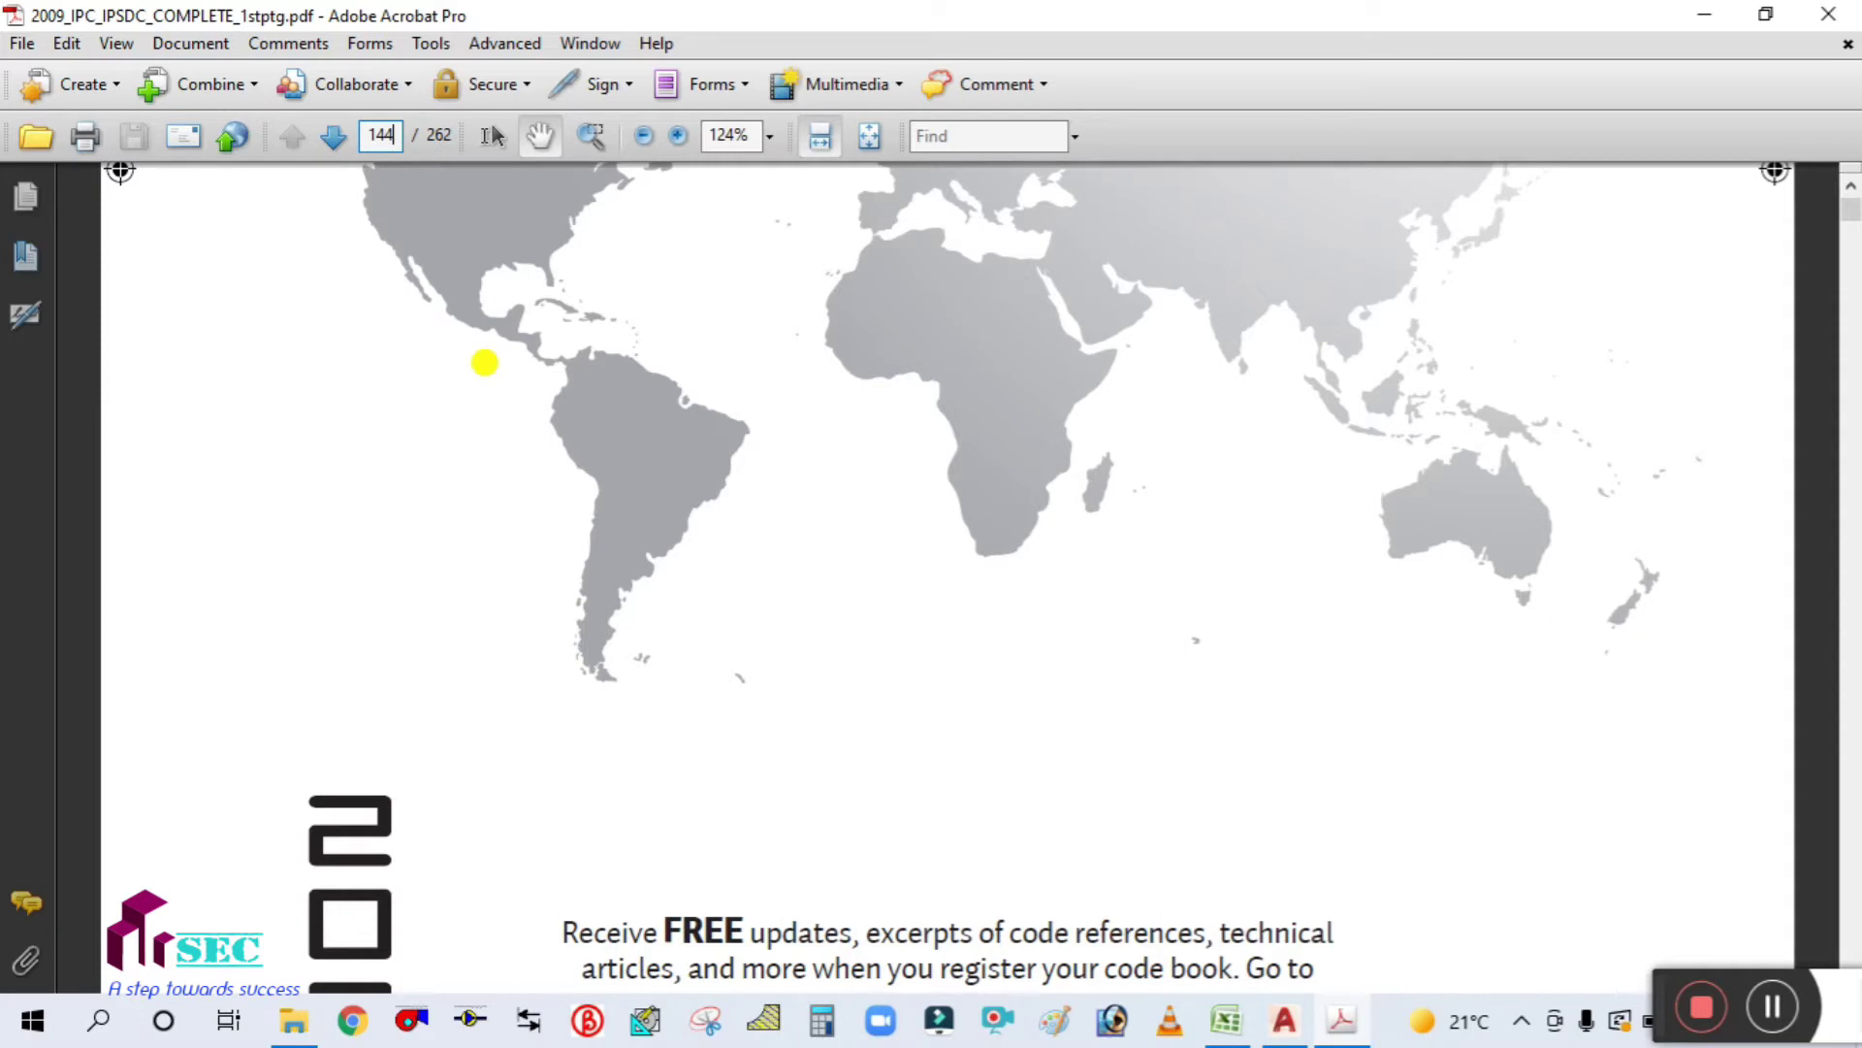
{"action": "type", "text": "144"}
{"action": "key", "text": "Return"}
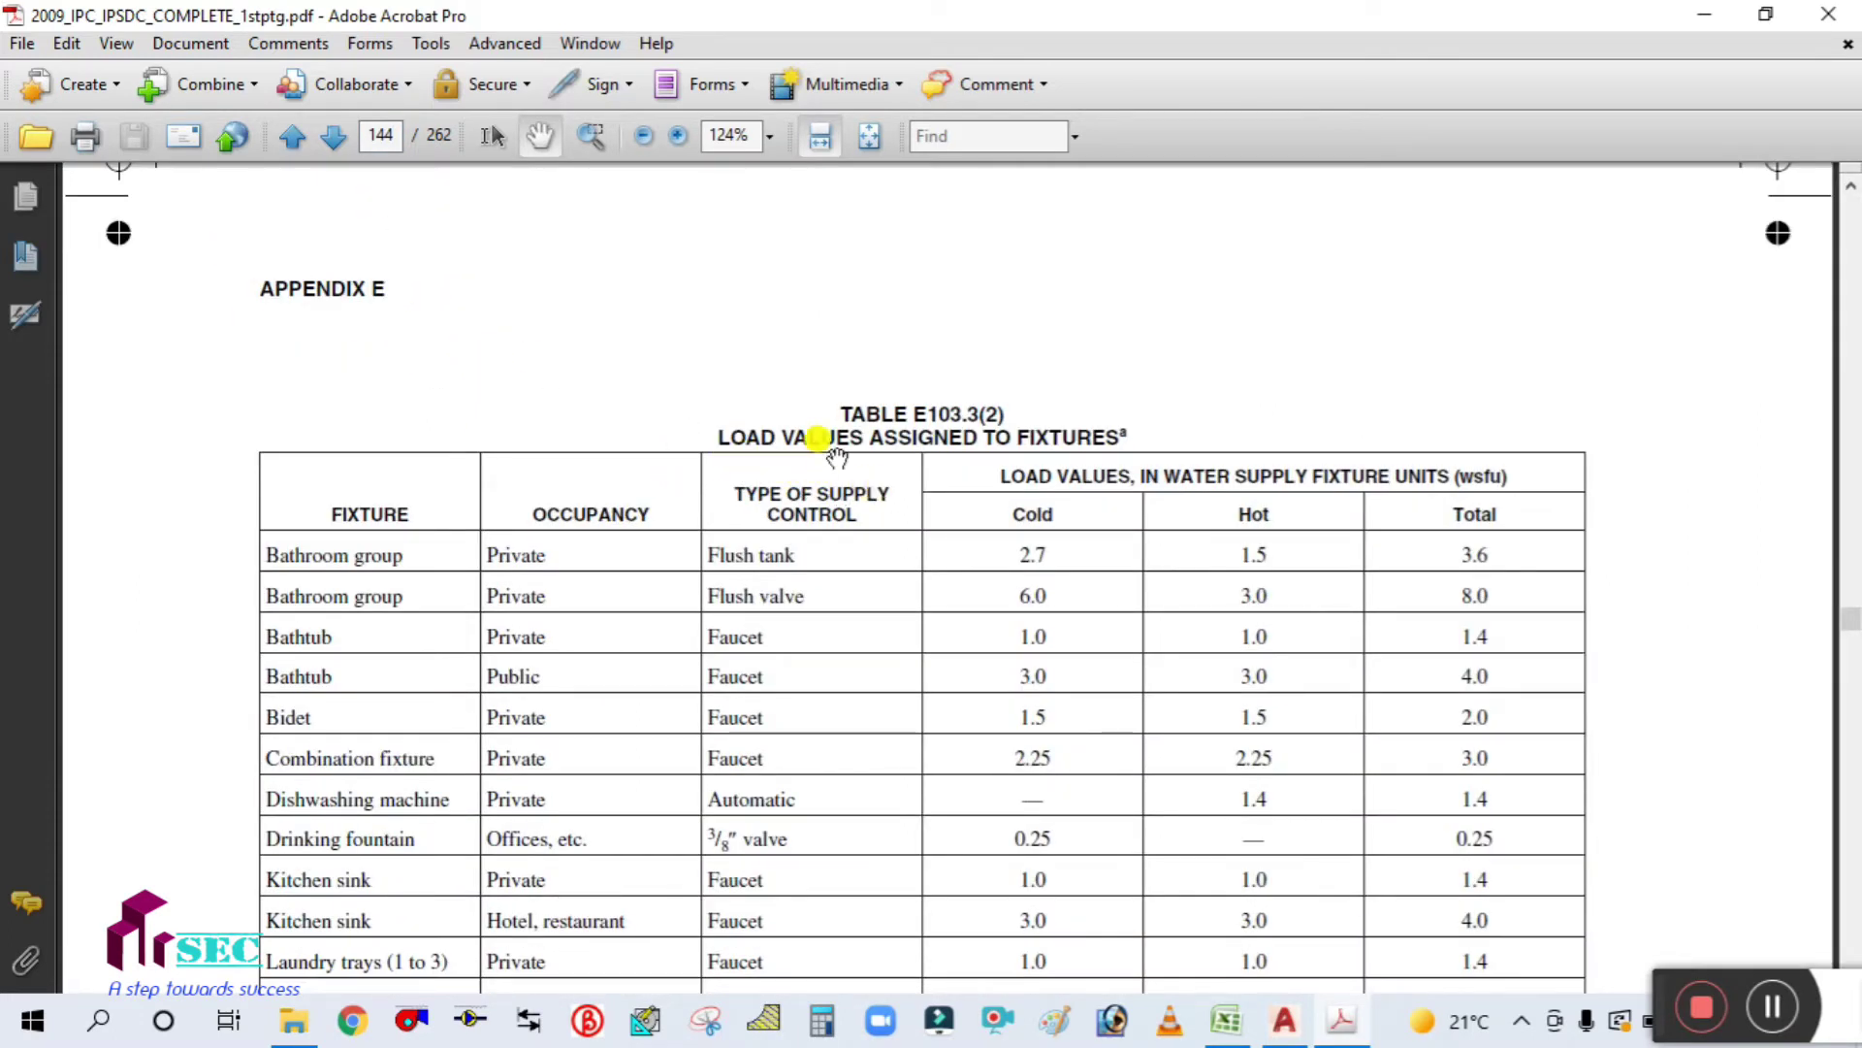
Step: Look up the cold load for a public flush-tank water closet in Table E103.3(2) and enter 5 as the sheet's Water Closet WSFU
{"action": "scroll", "coordinate": [903, 528], "scroll_direction": "down", "scroll_amount": 3}
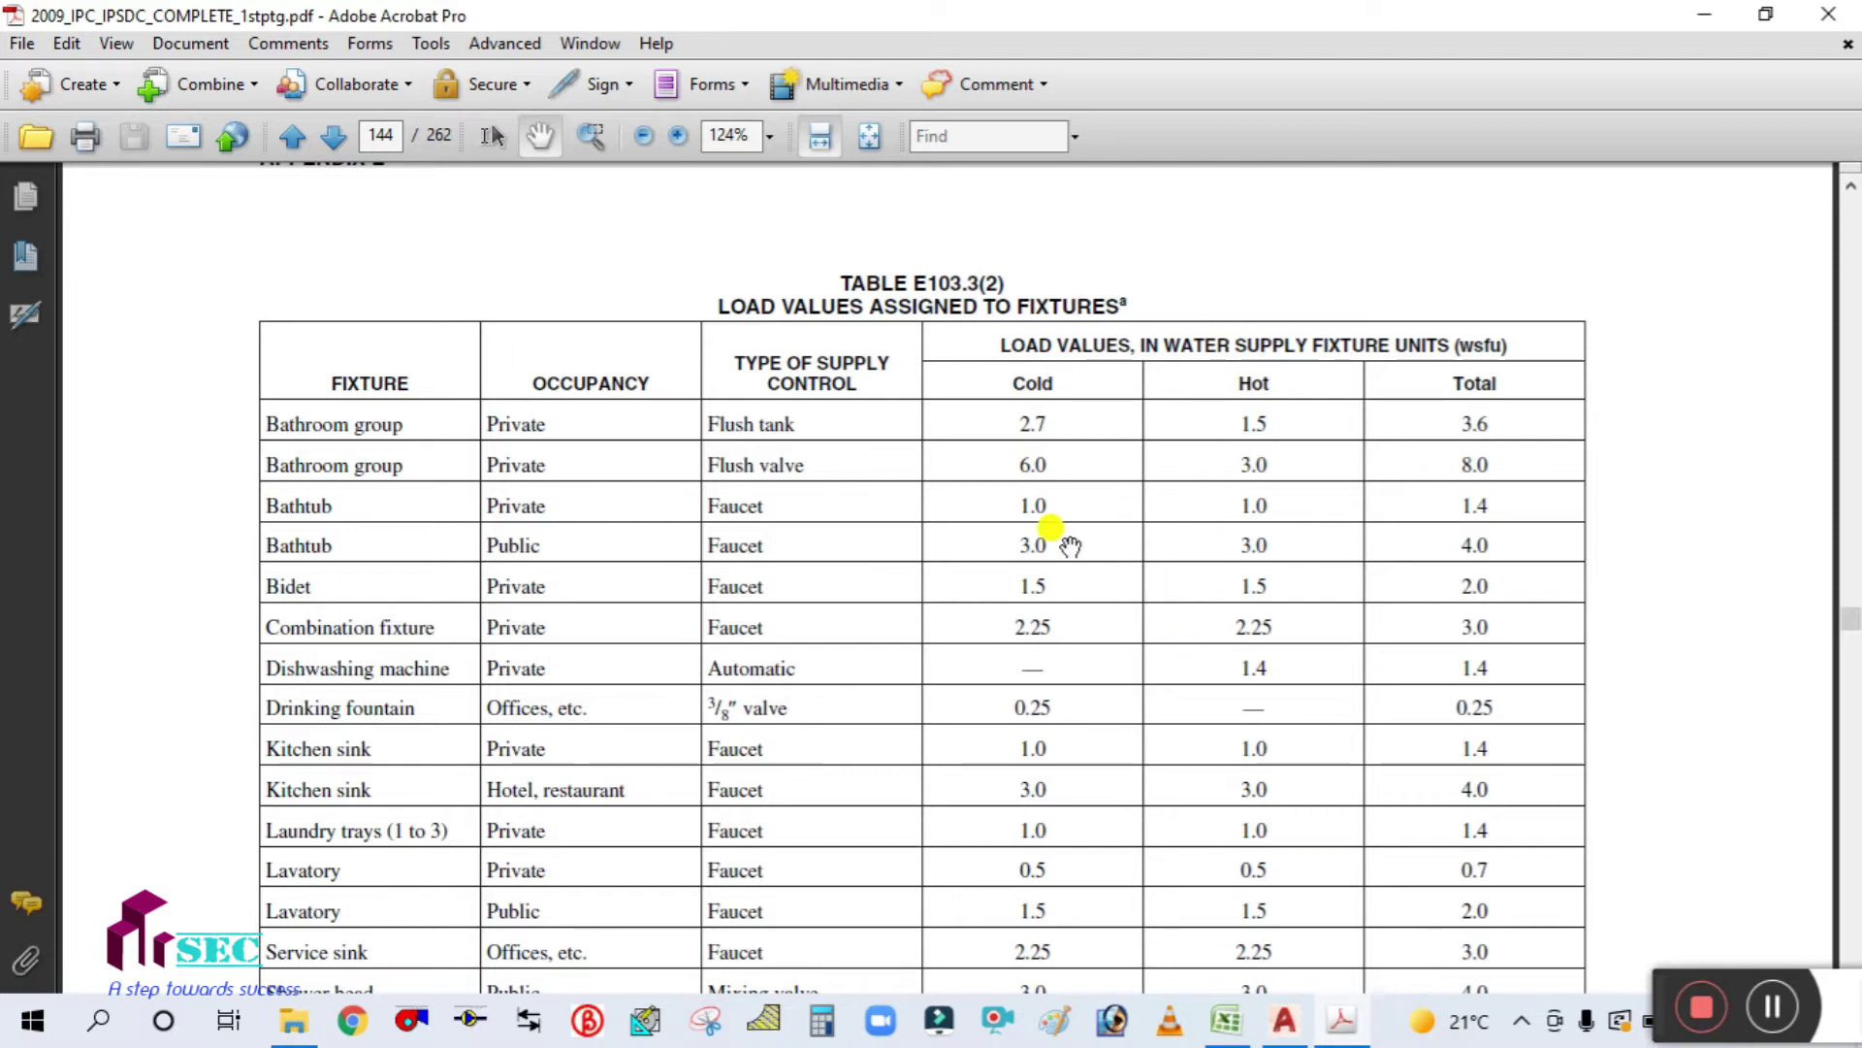
{"action": "scroll", "coordinate": [853, 679], "scroll_direction": "down", "scroll_amount": 4}
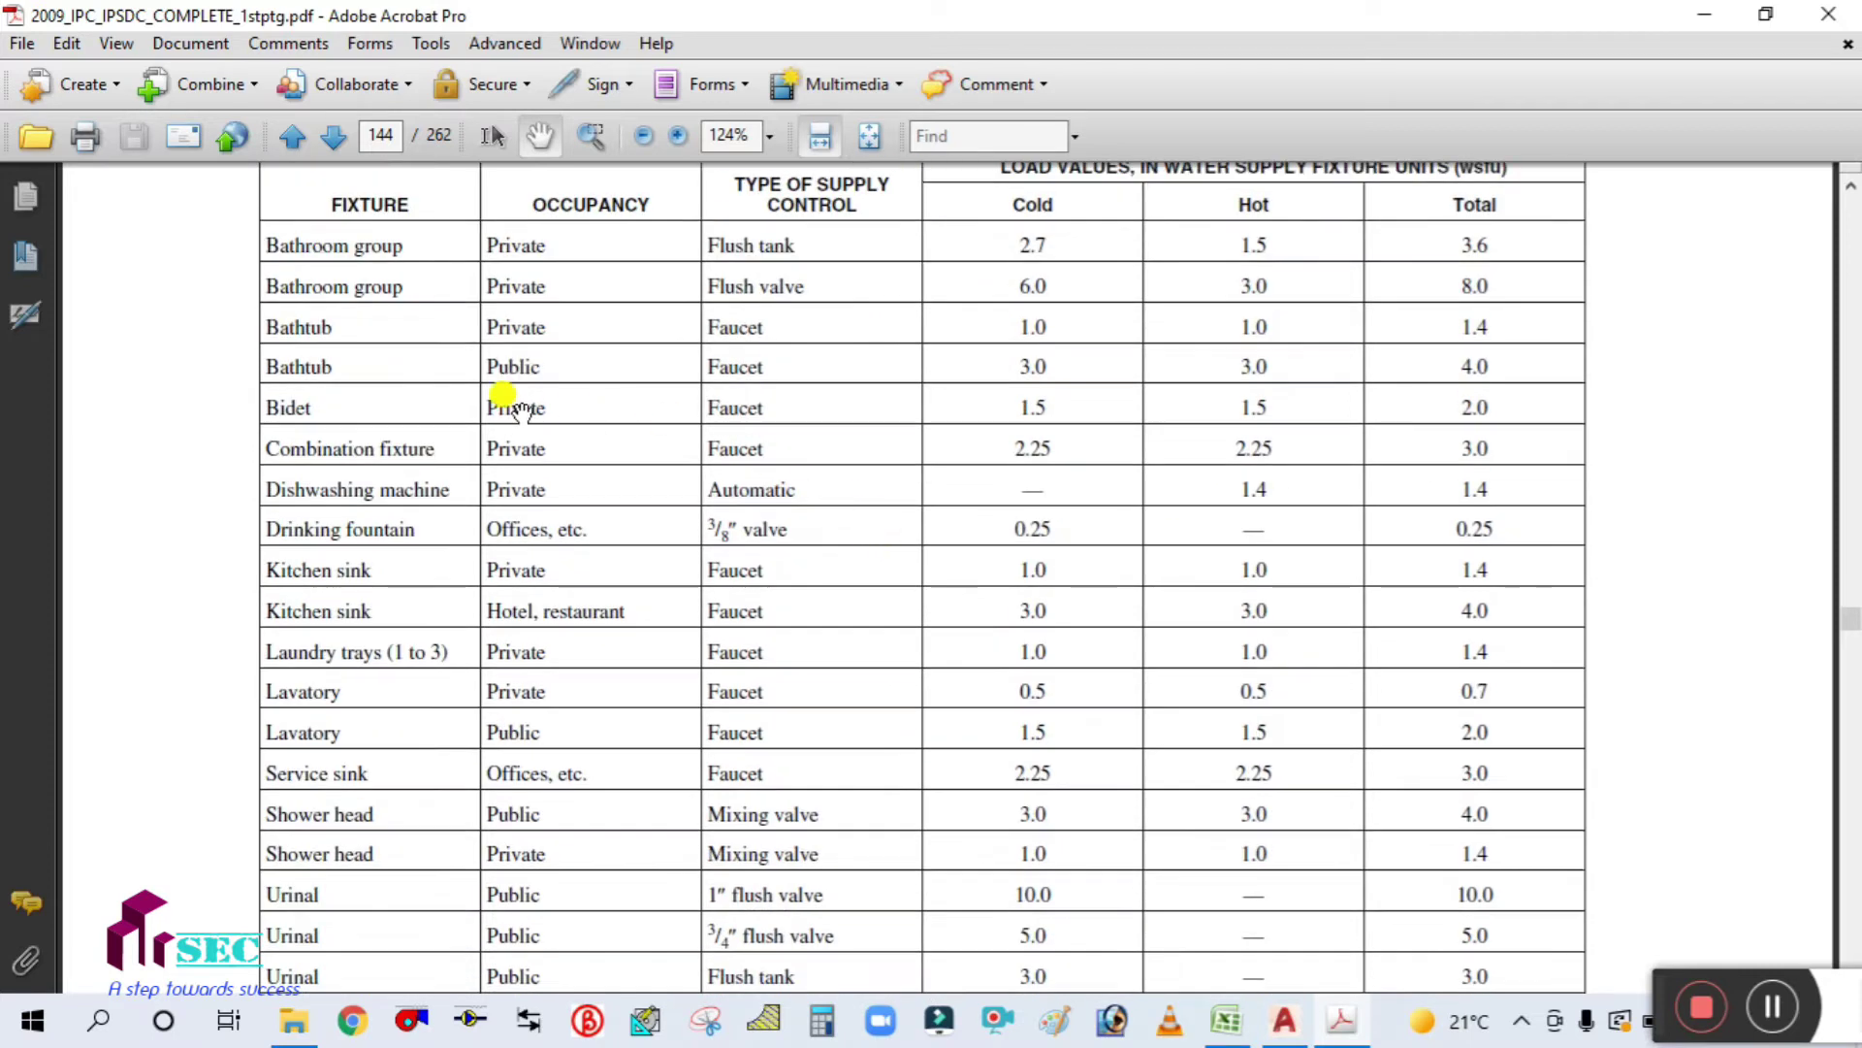
{"action": "scroll", "coordinate": [482, 699], "scroll_direction": "down", "scroll_amount": 10}
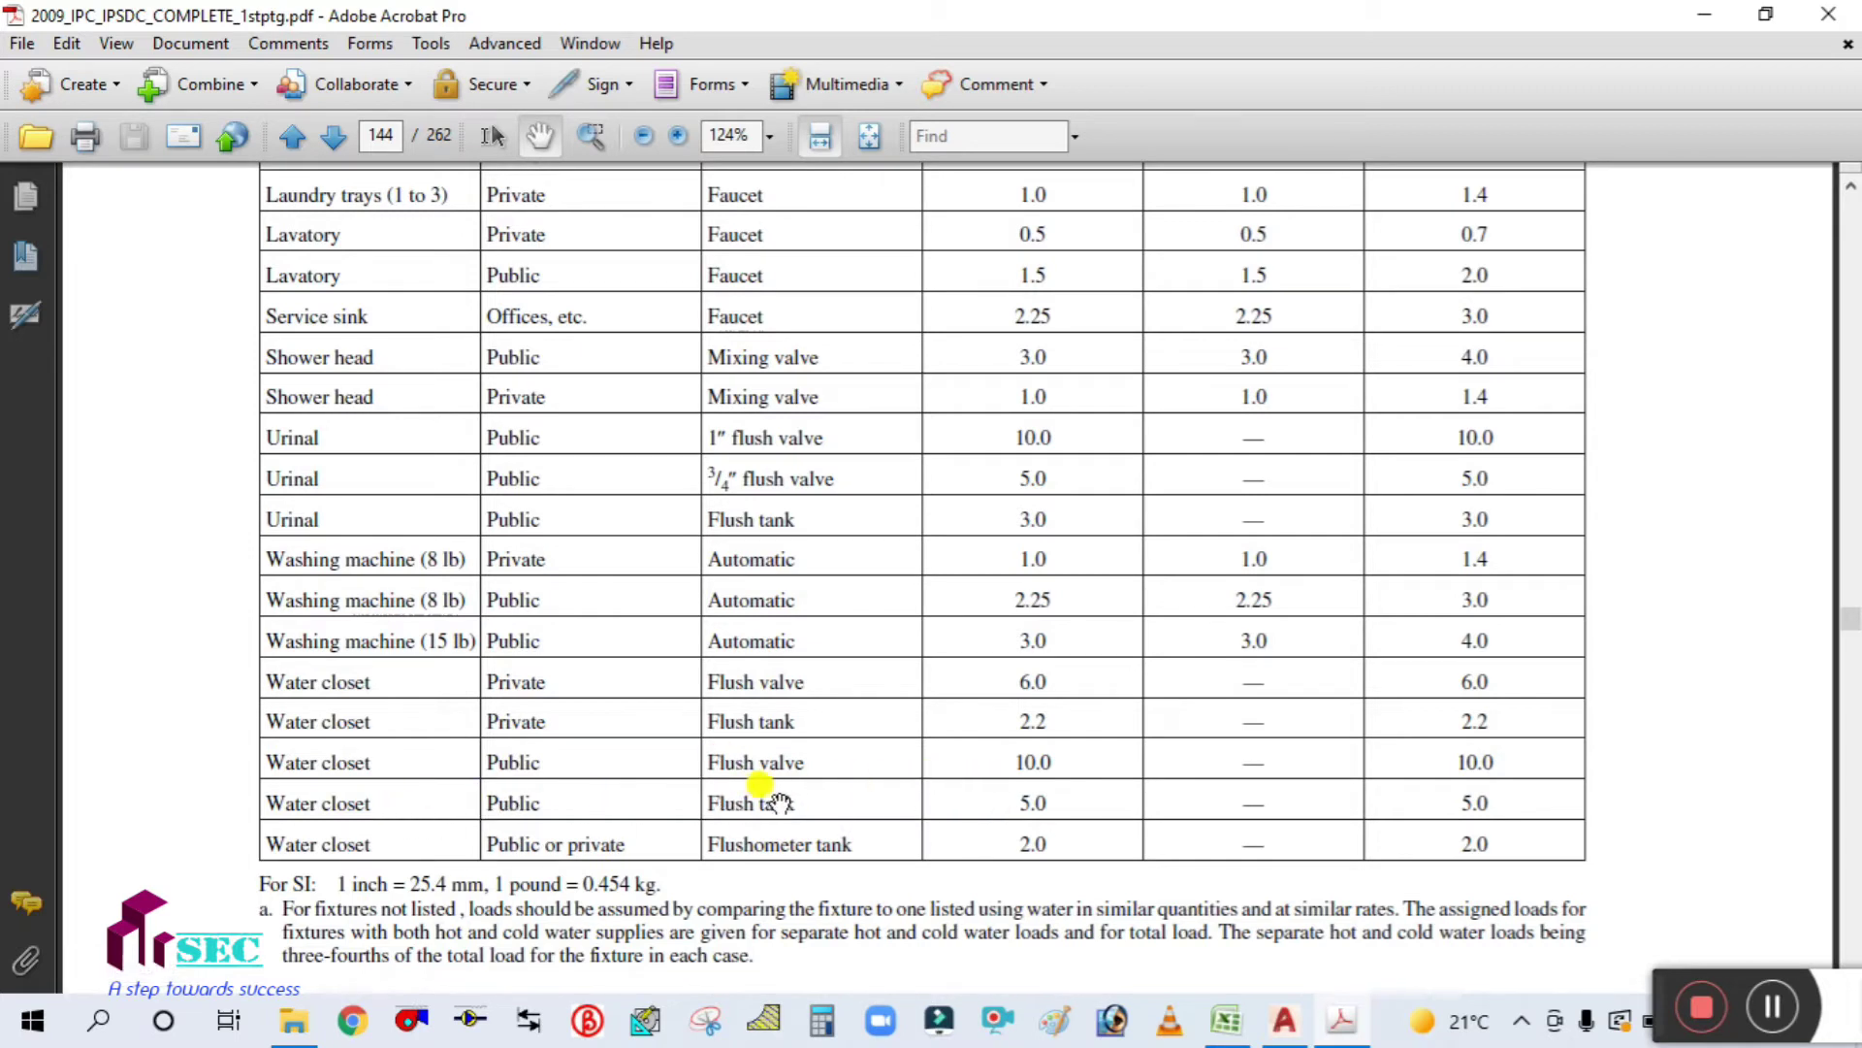
{"action": "scroll", "coordinate": [990, 795], "scroll_direction": "up", "scroll_amount": 5}
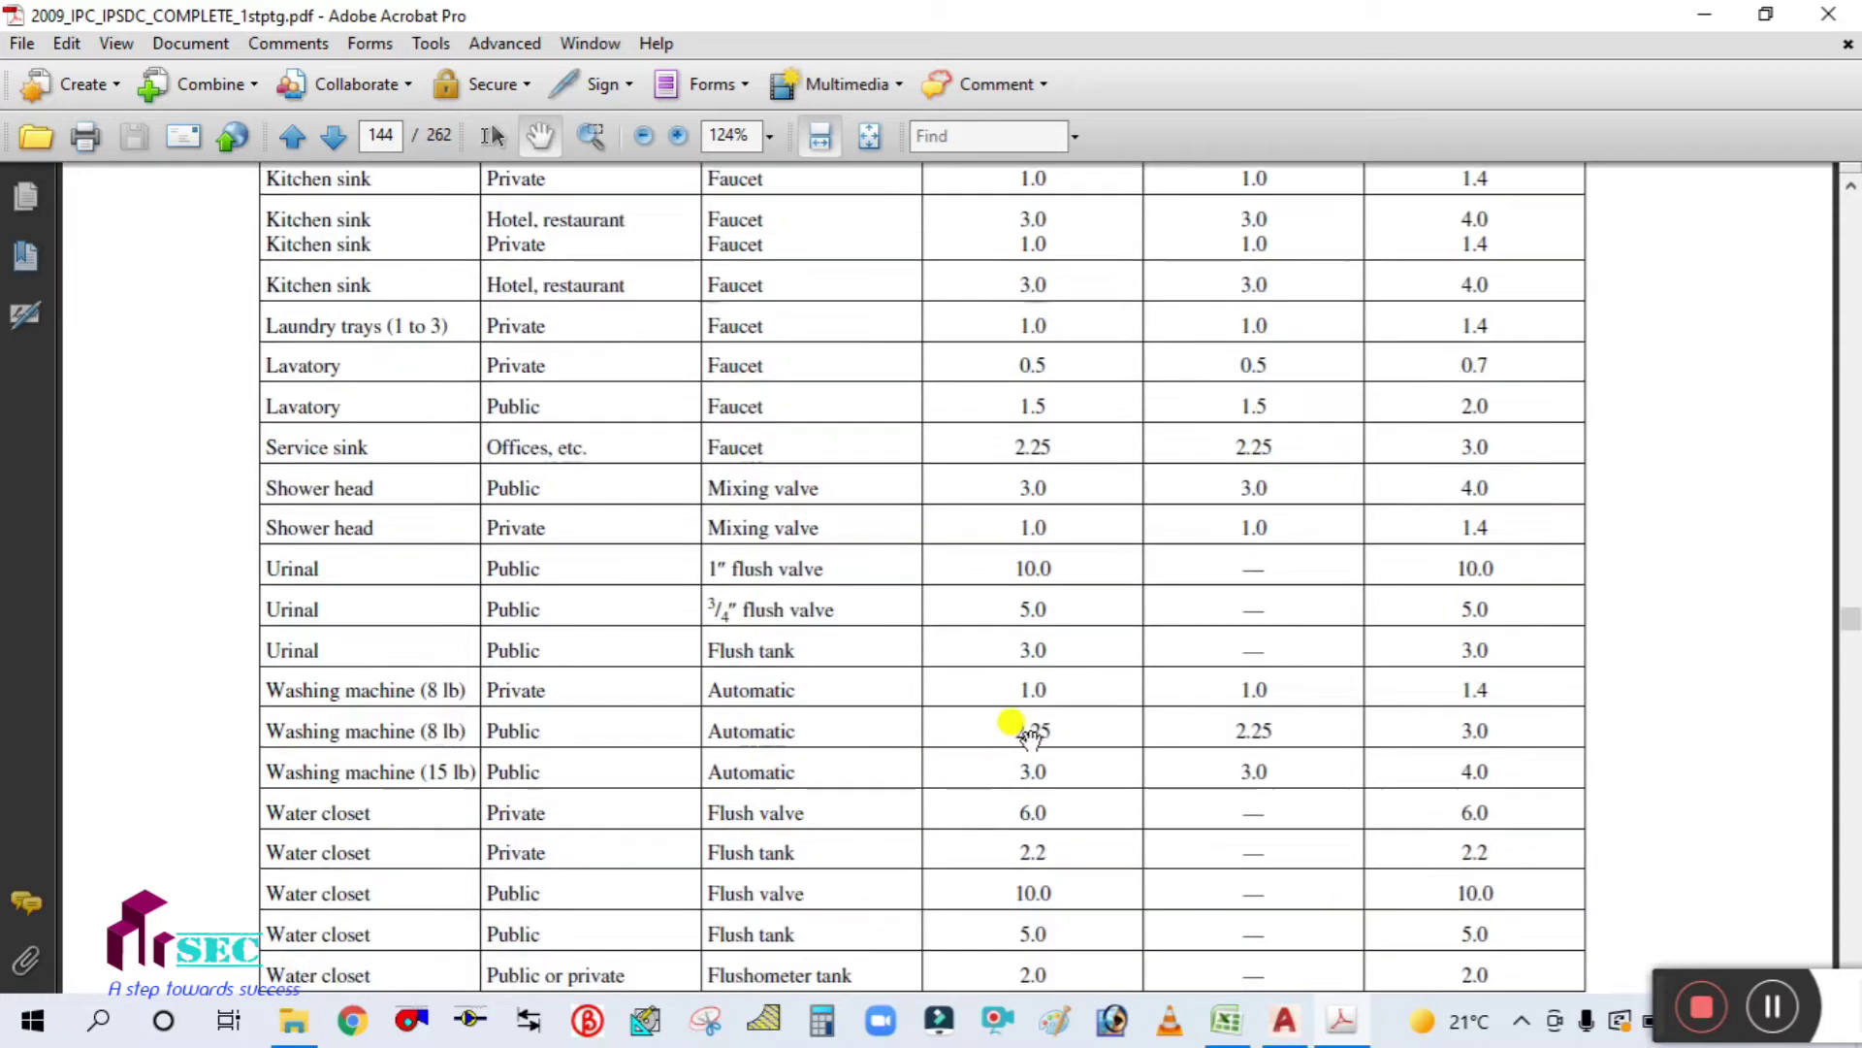
{"action": "scroll", "coordinate": [1018, 391], "scroll_direction": "up", "scroll_amount": 2}
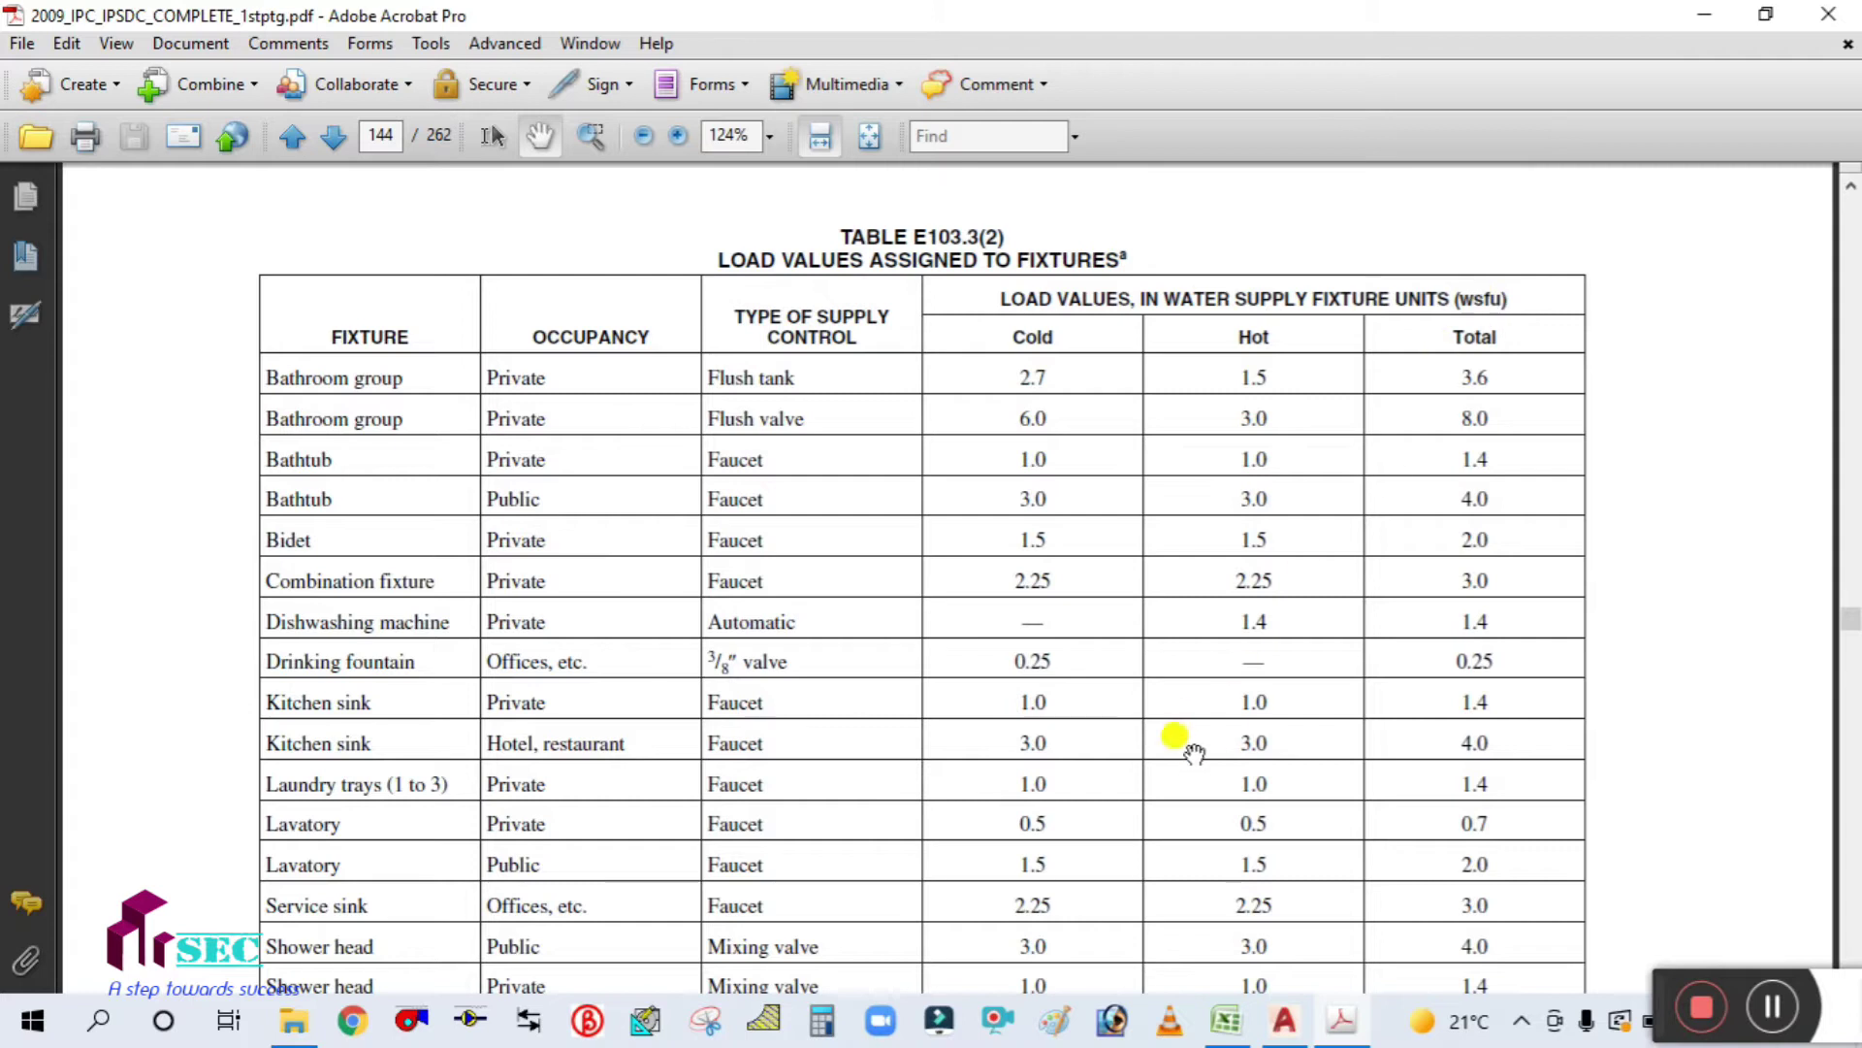
{"action": "scroll", "coordinate": [1185, 736], "scroll_direction": "down", "scroll_amount": 6}
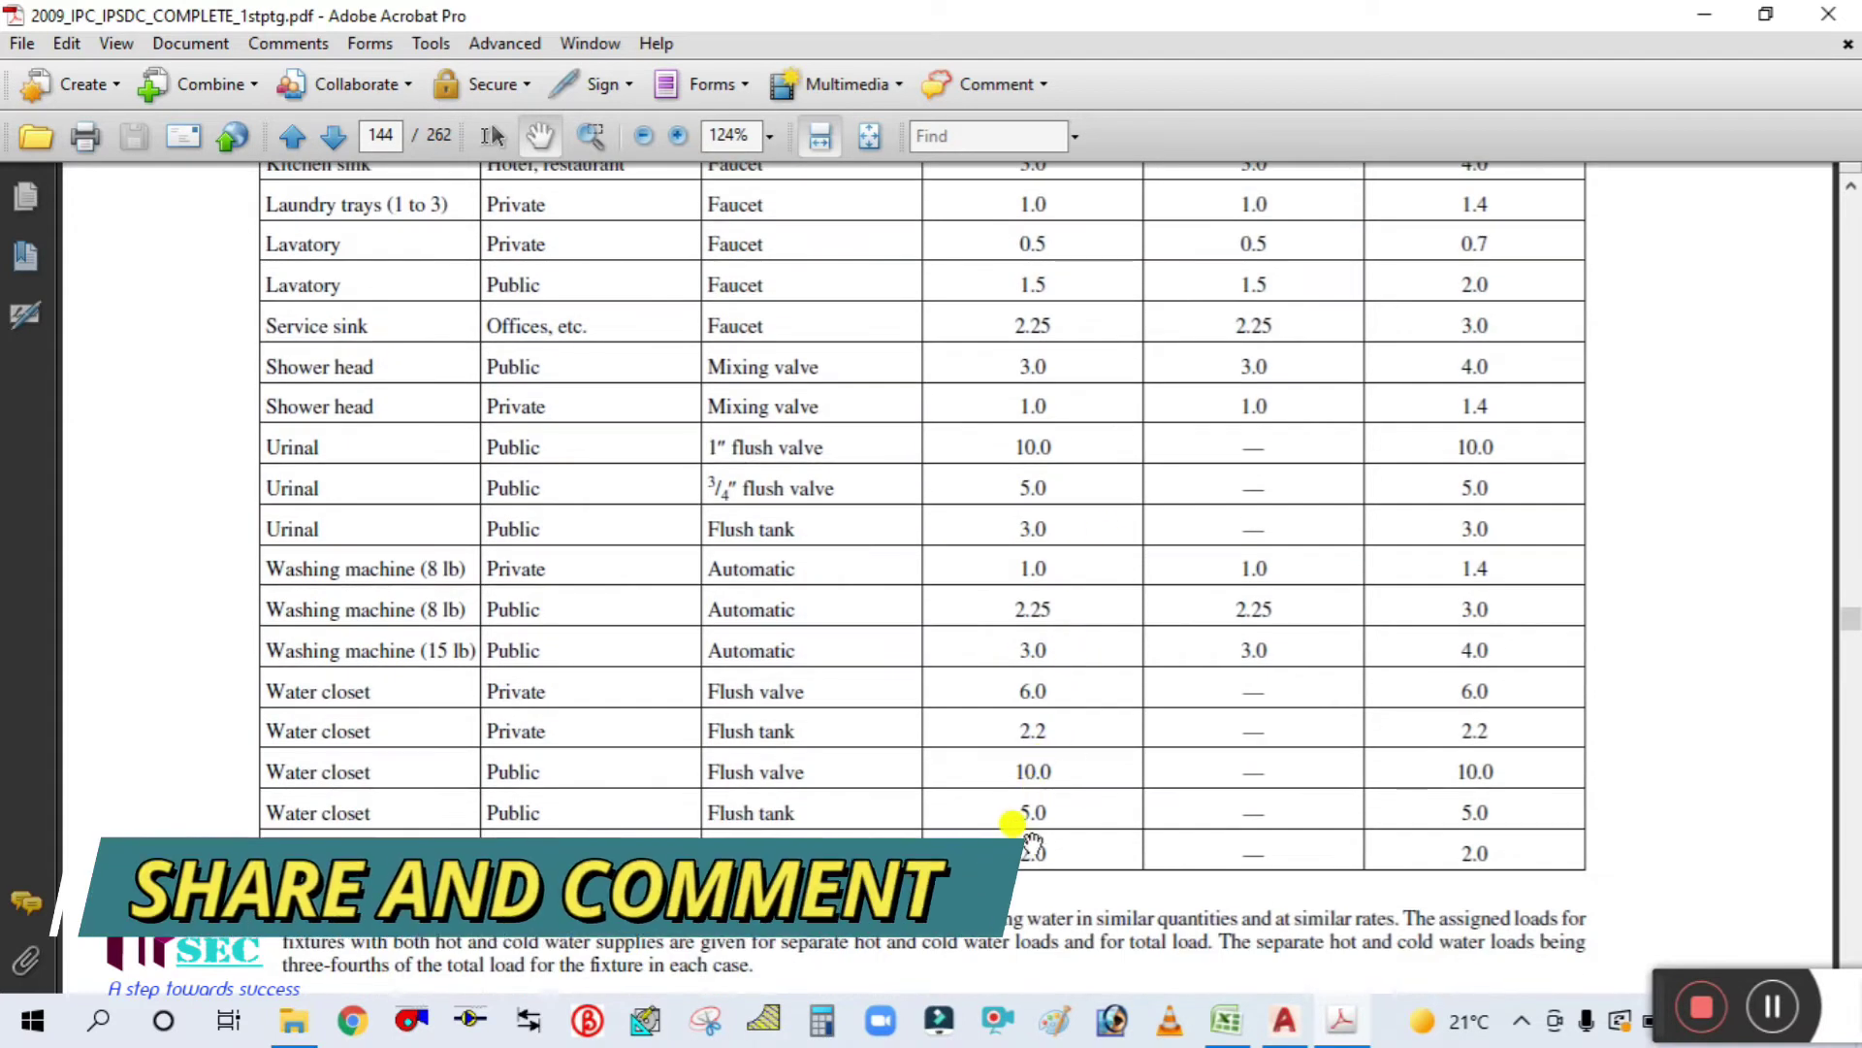
{"action": "left_click", "coordinate": [1215, 1034]}
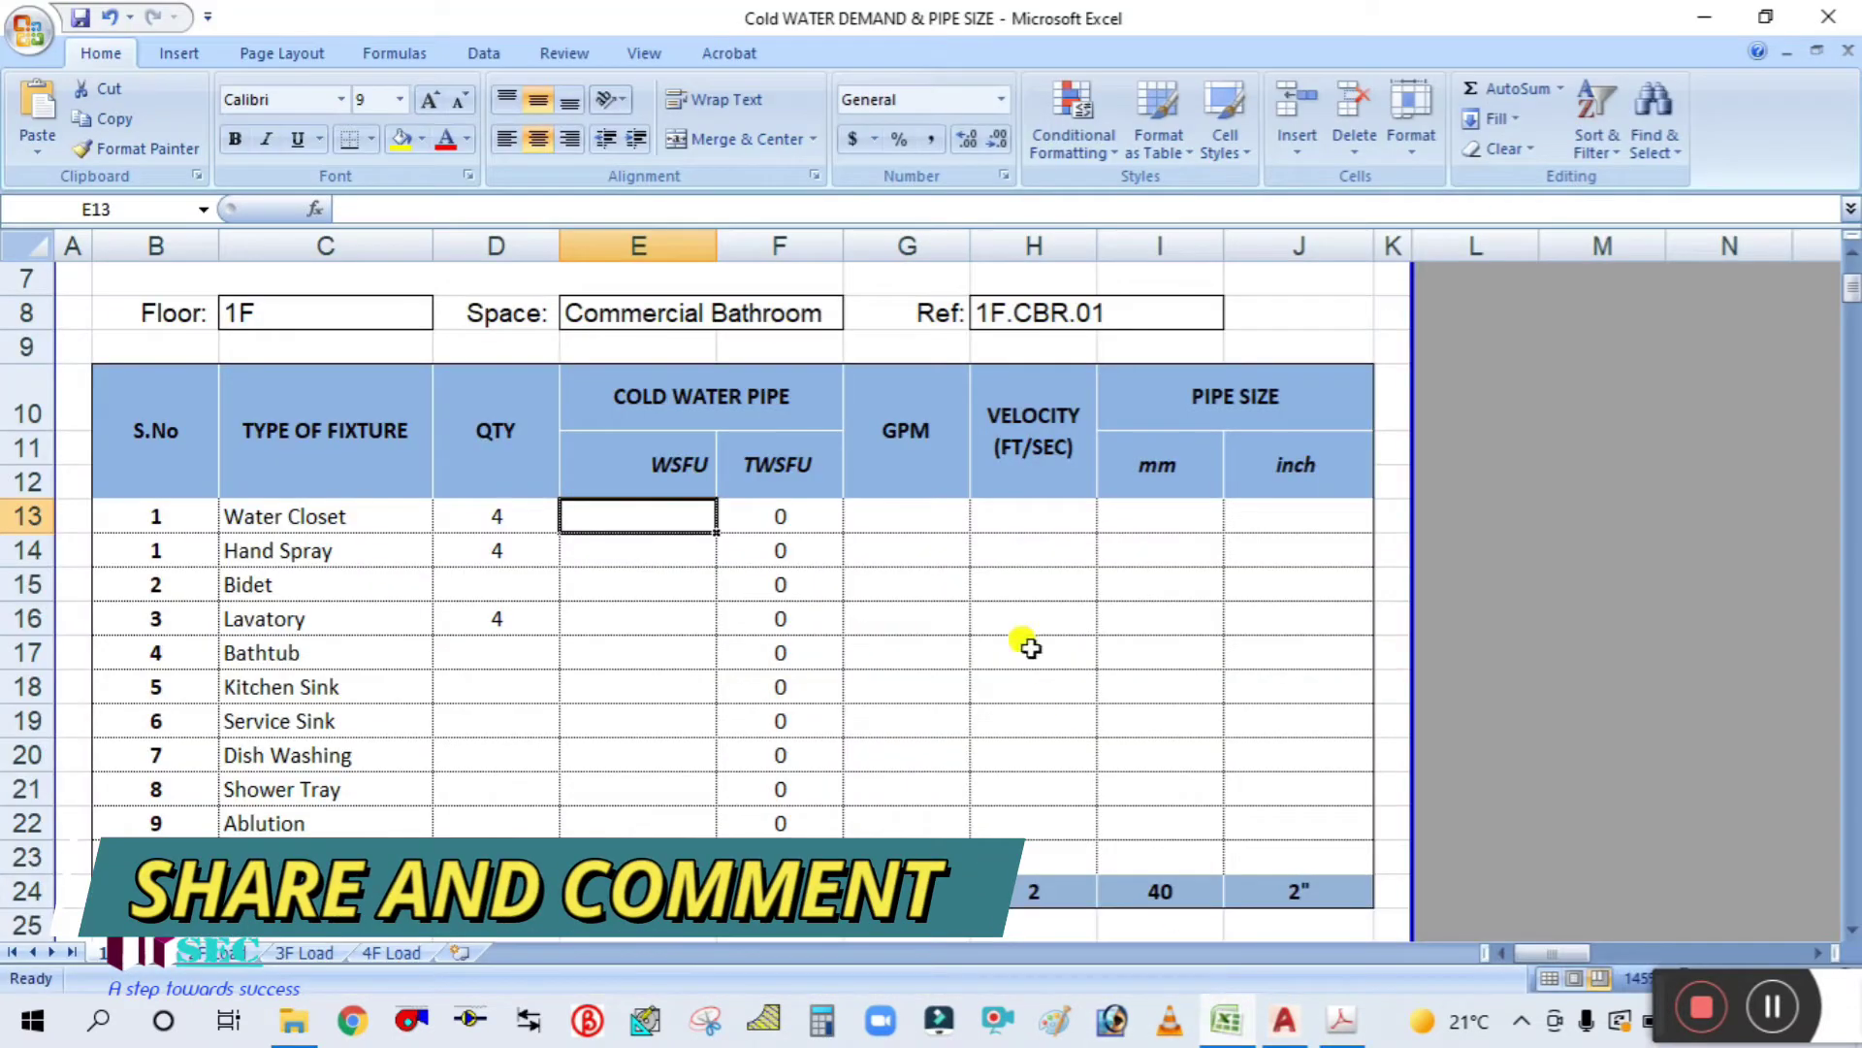
{"action": "type", "text": "5"}
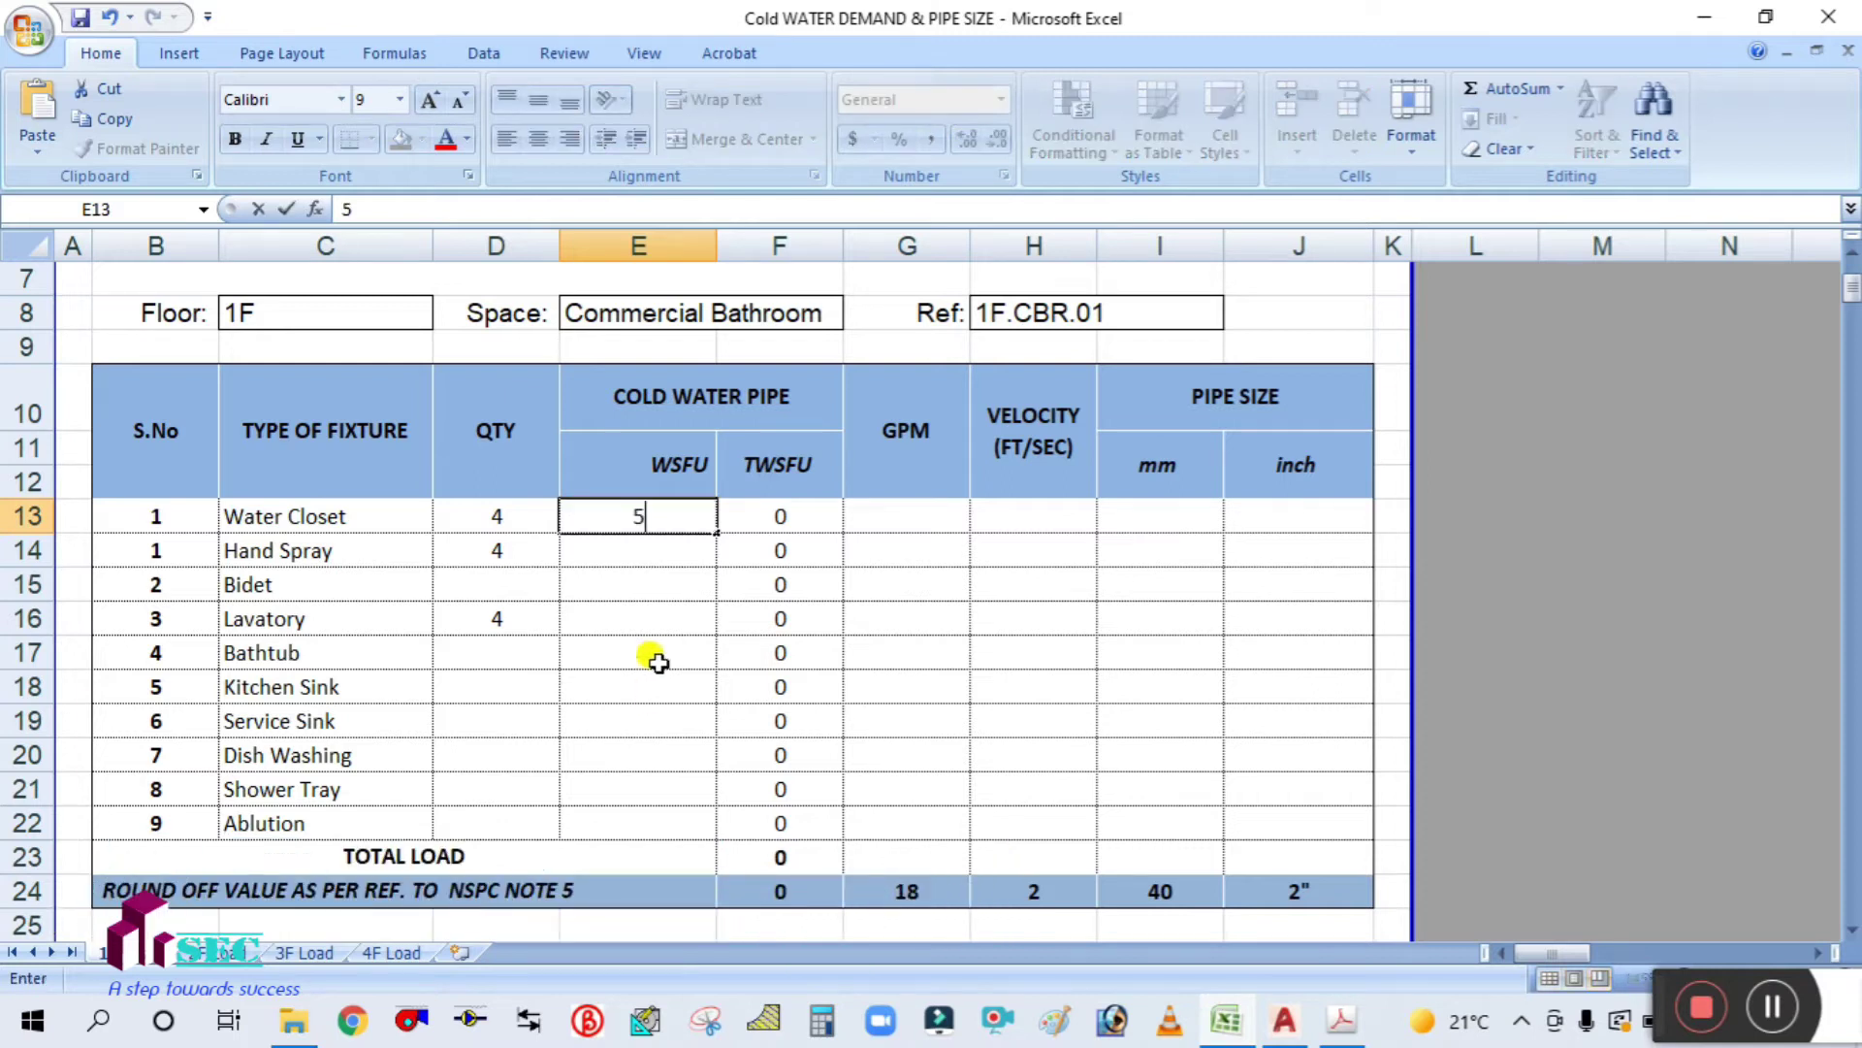
{"action": "left_click", "coordinate": [665, 642]}
{"action": "left_click", "coordinate": [647, 543]}
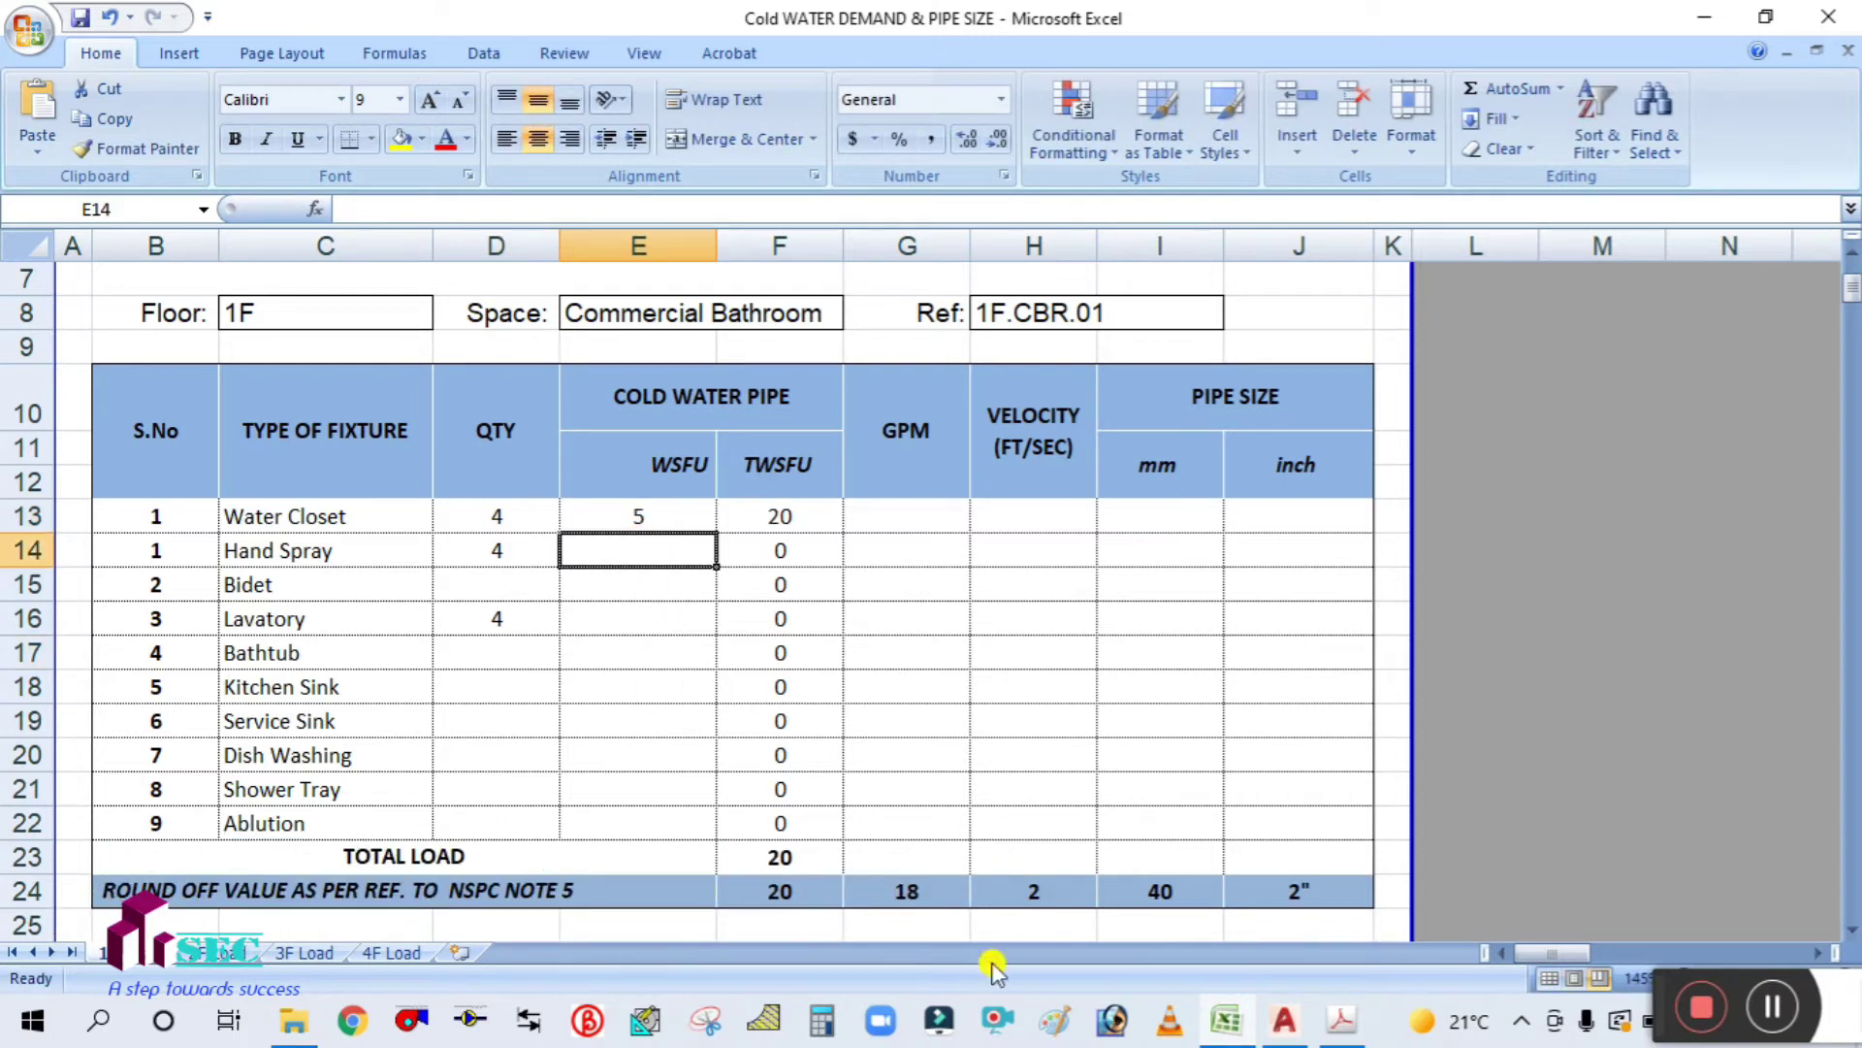
Step: Look up the bidet's cold load value in the IPC table and set the Hand Spray WSFU to 1.5 in the Excel sheet
{"action": "left_click", "coordinate": [1327, 1026]}
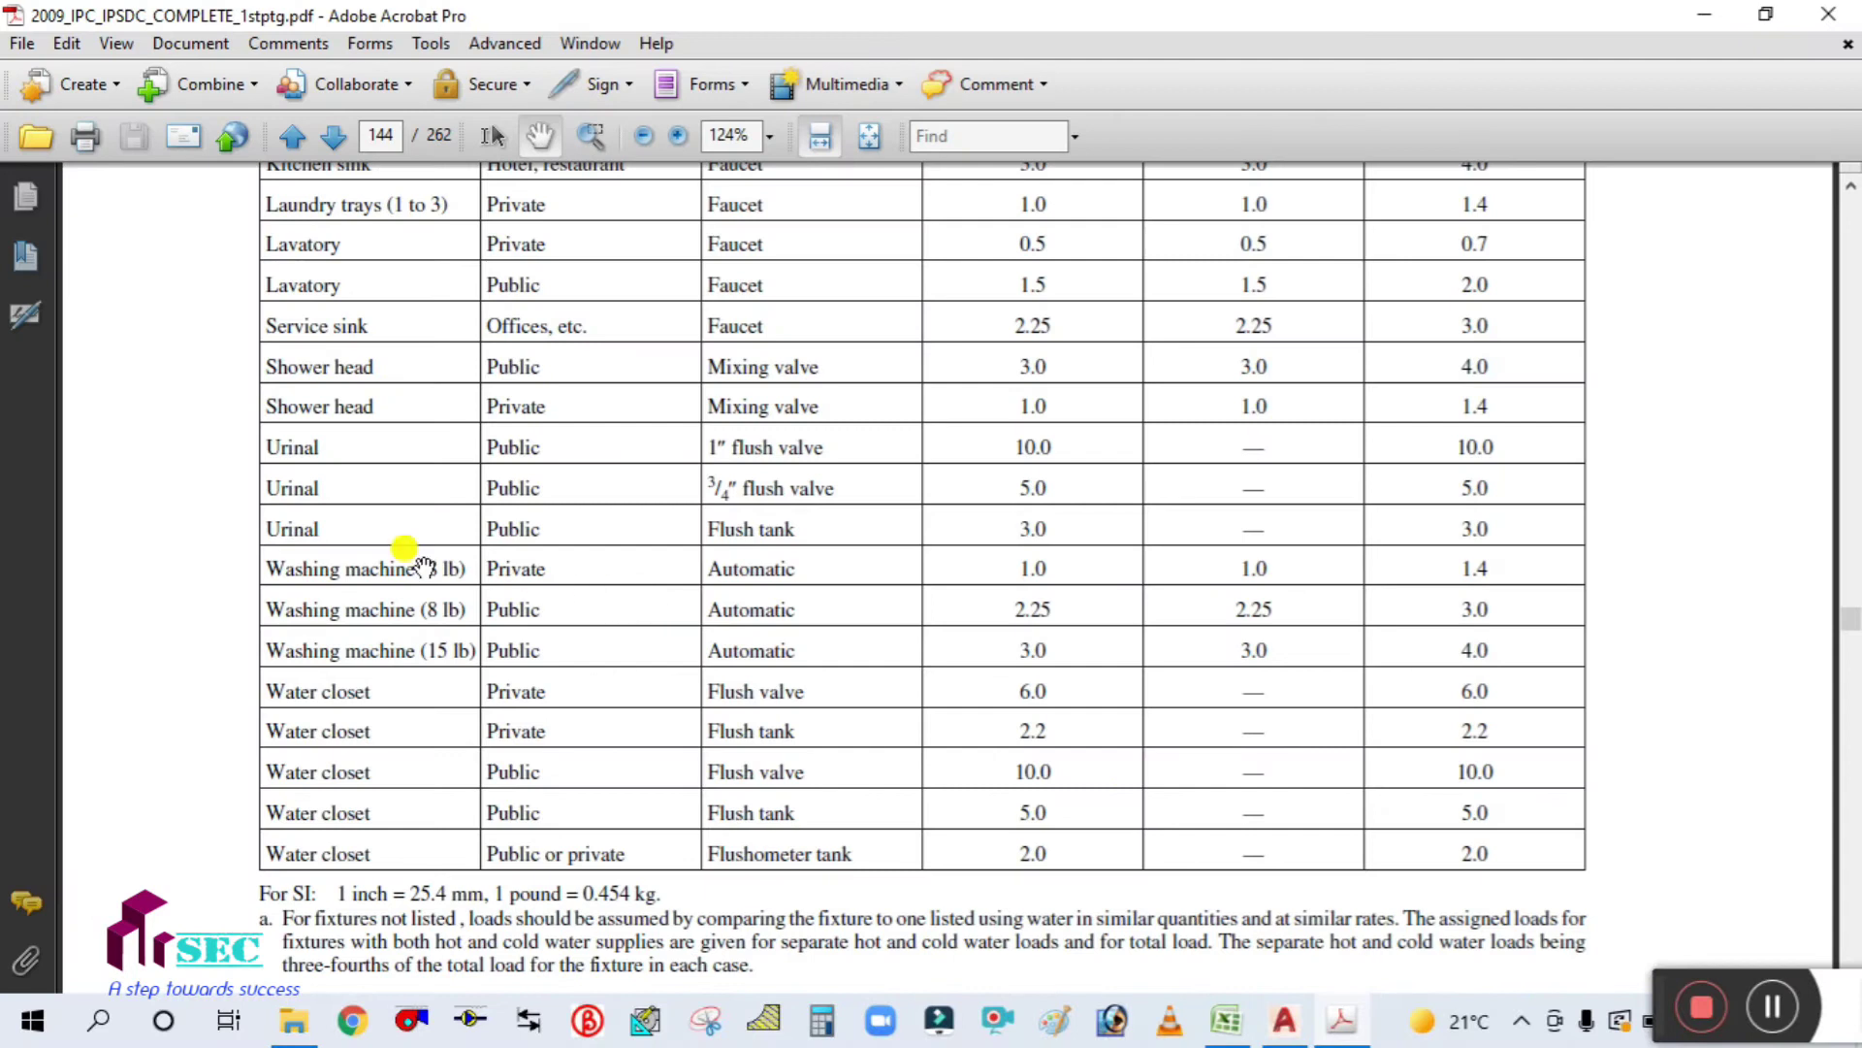
{"action": "left_click_drag", "start_coordinate": [377, 412], "coordinate": [393, 712]}
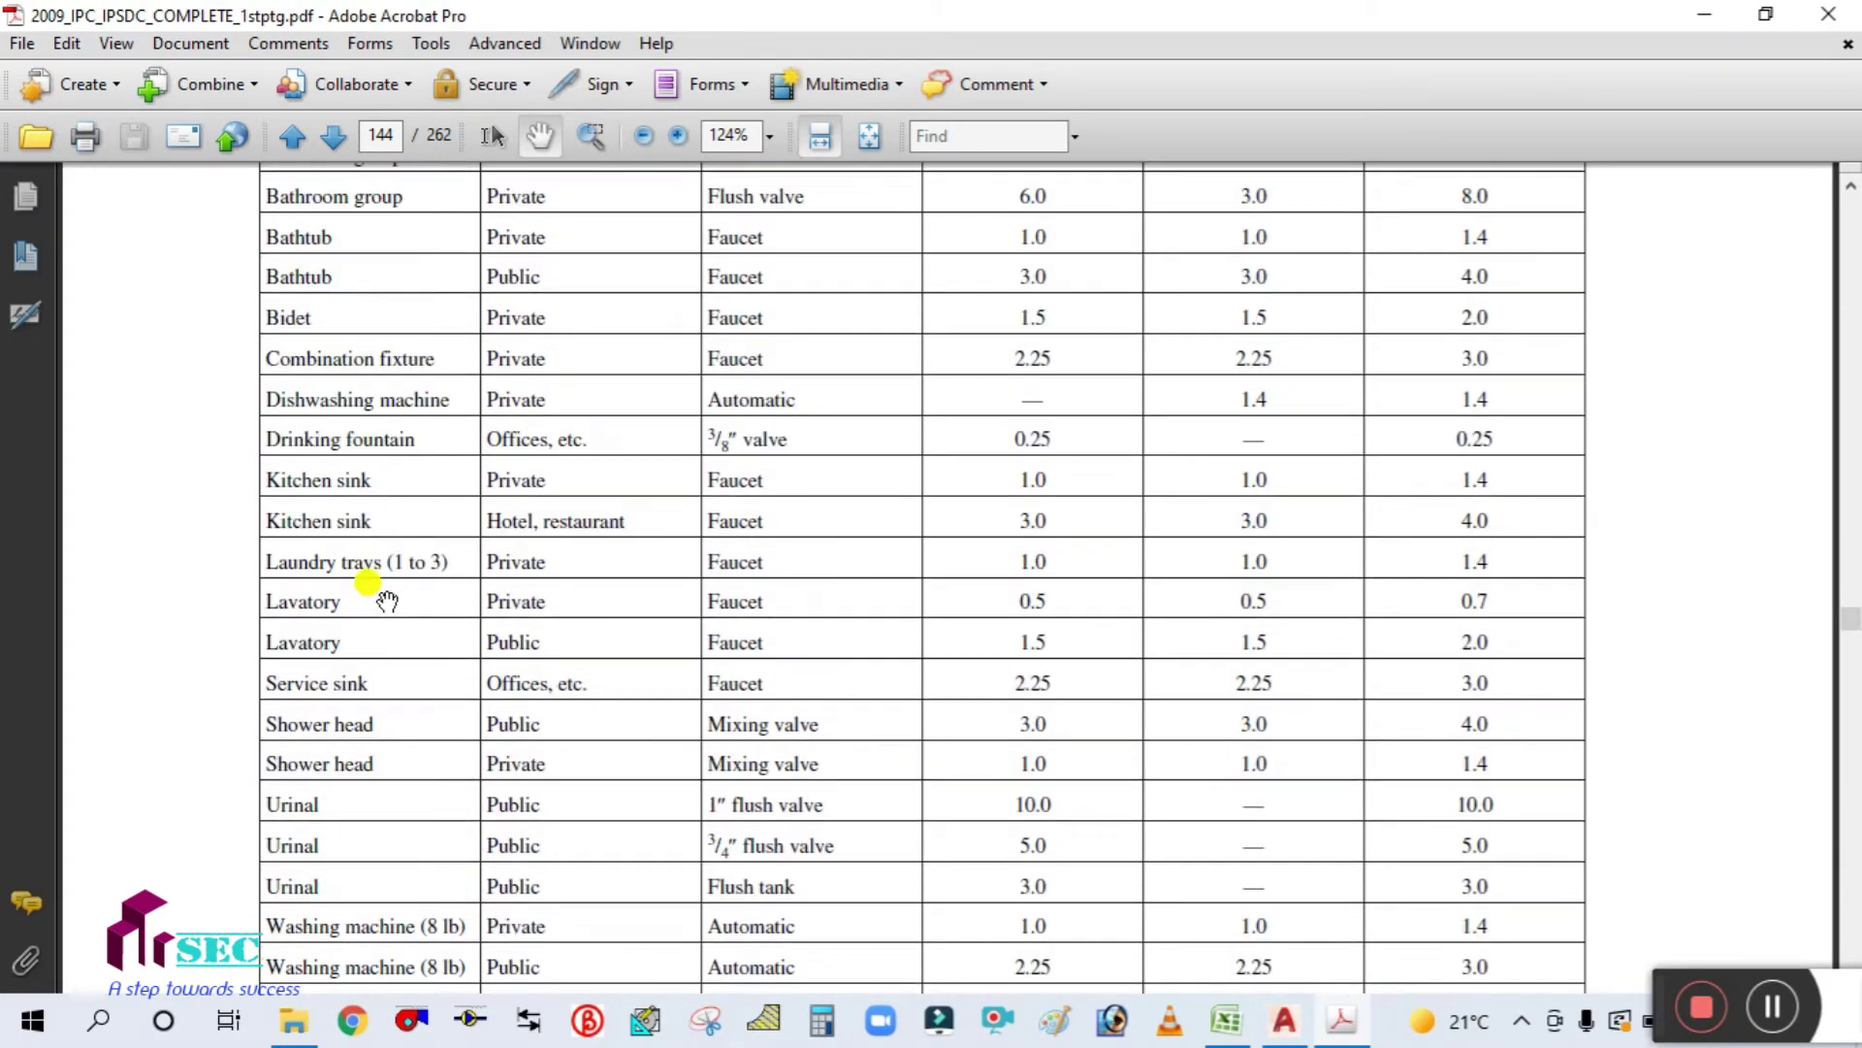
{"action": "left_click_drag", "start_coordinate": [386, 476], "coordinate": [386, 504]}
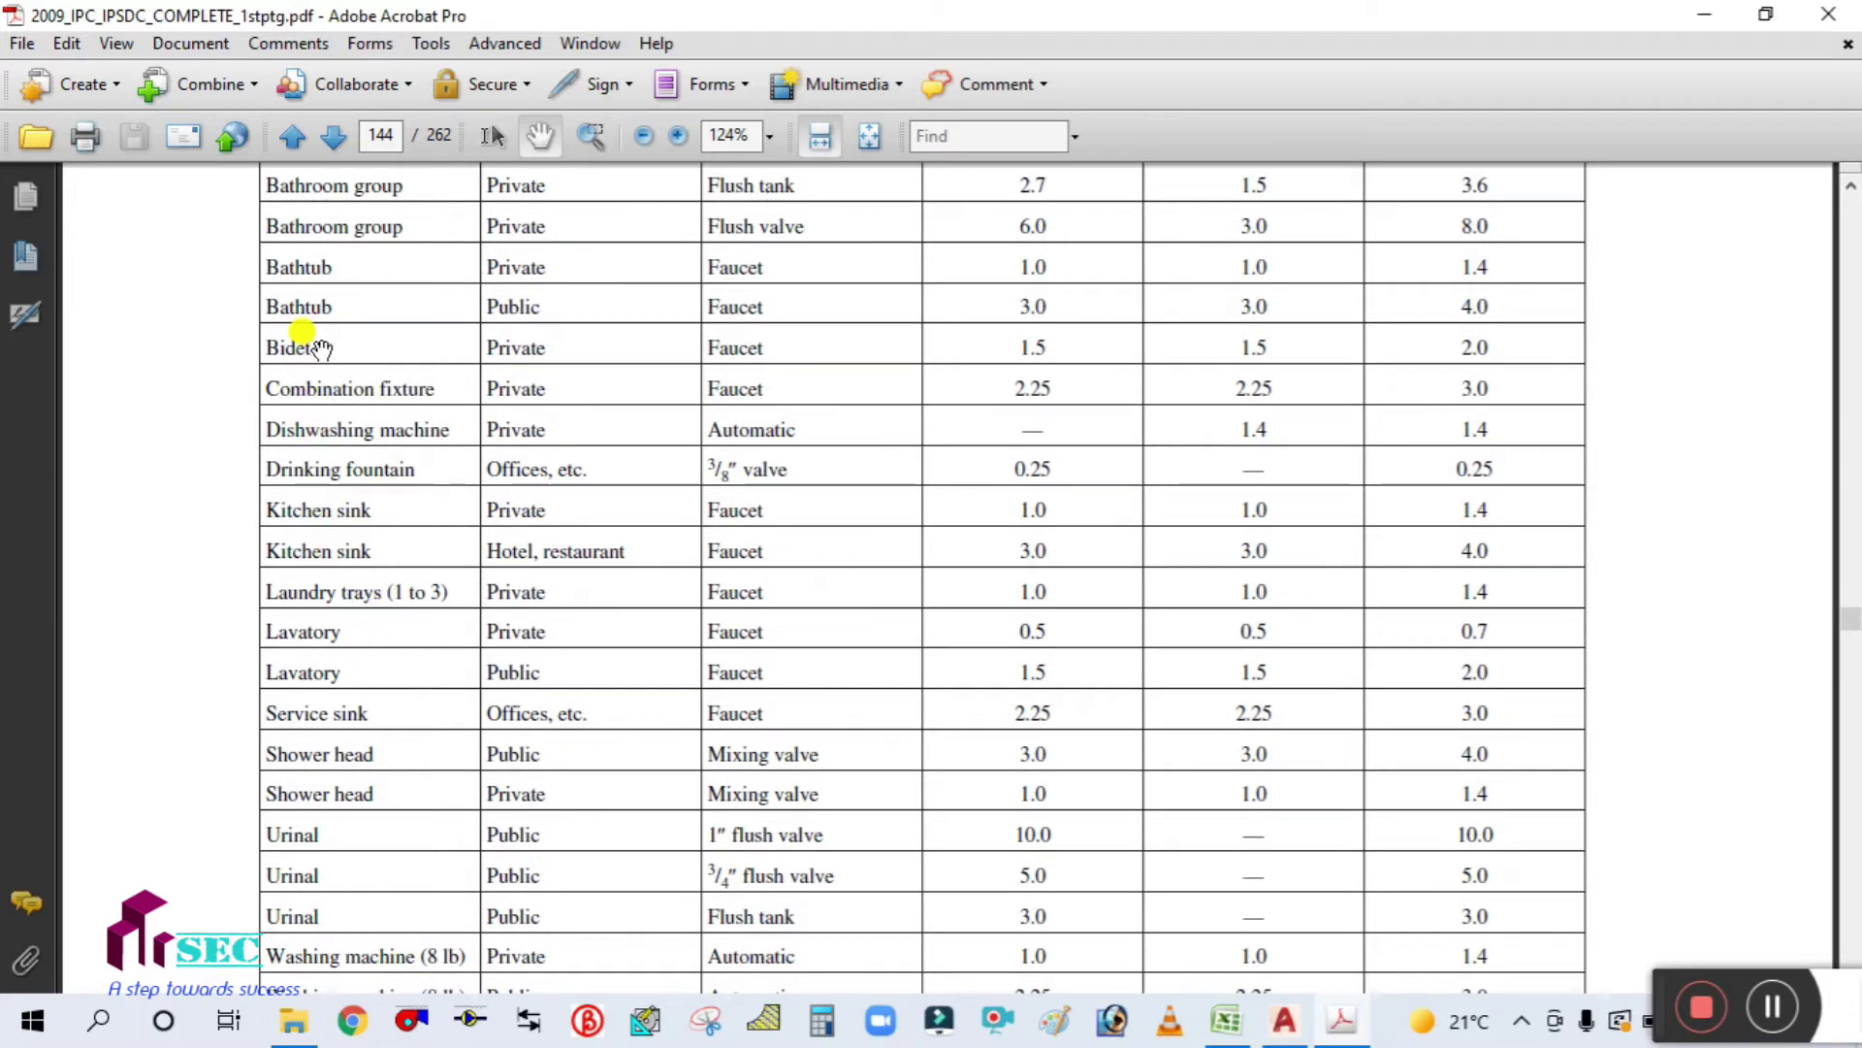
{"action": "left_click_drag", "start_coordinate": [994, 344], "coordinate": [980, 488]}
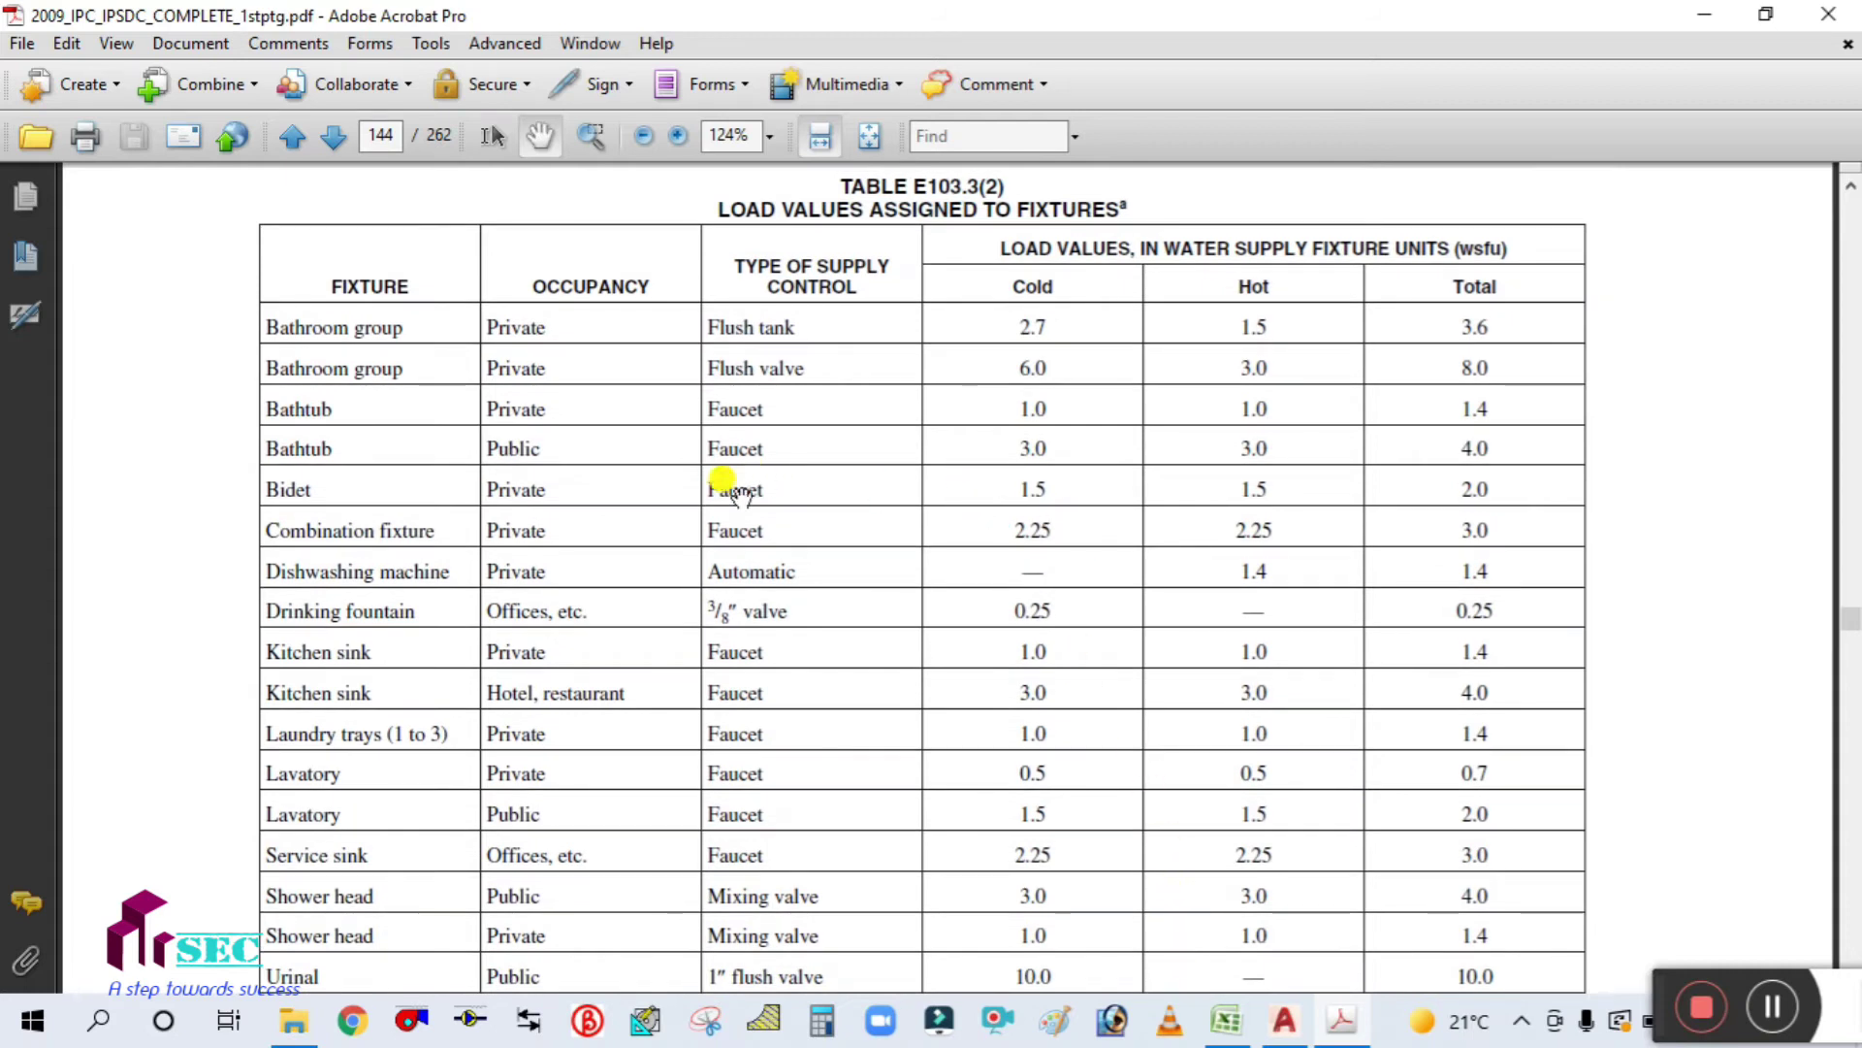
{"action": "left_click", "coordinate": [1227, 1020]}
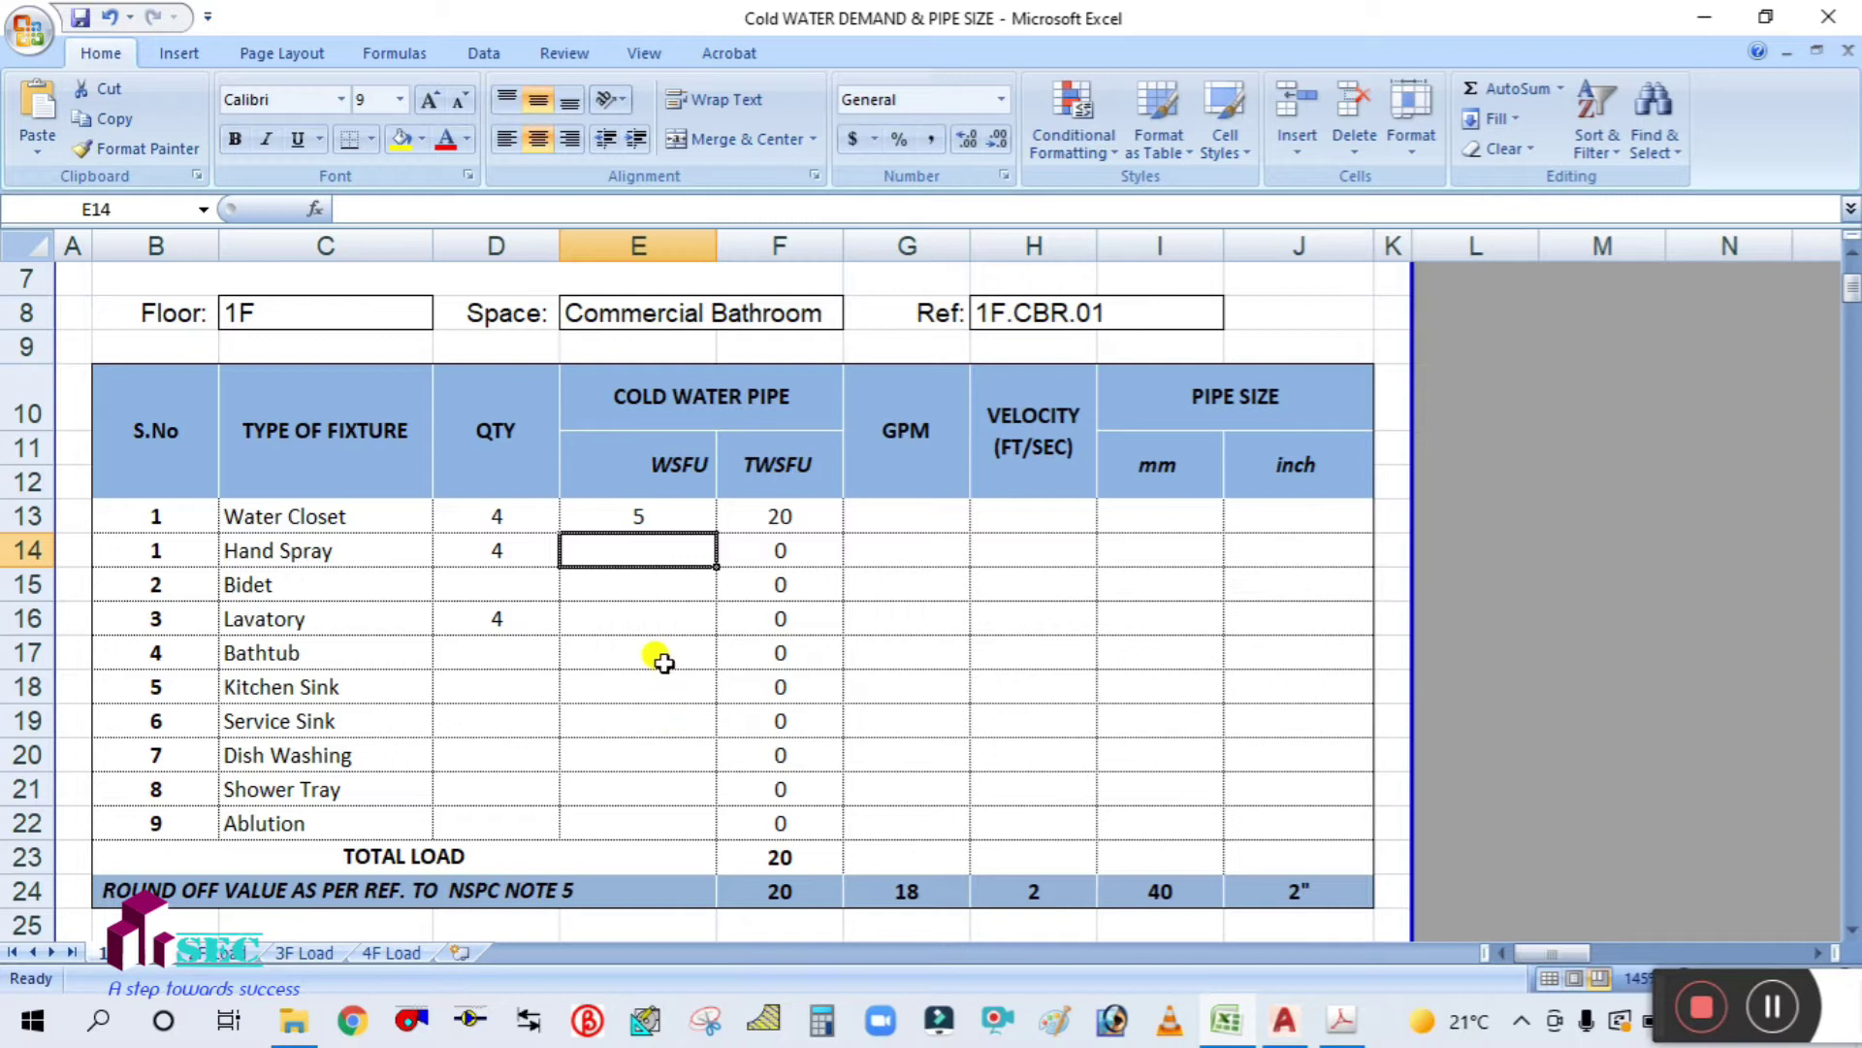
{"action": "type", "text": "1"}
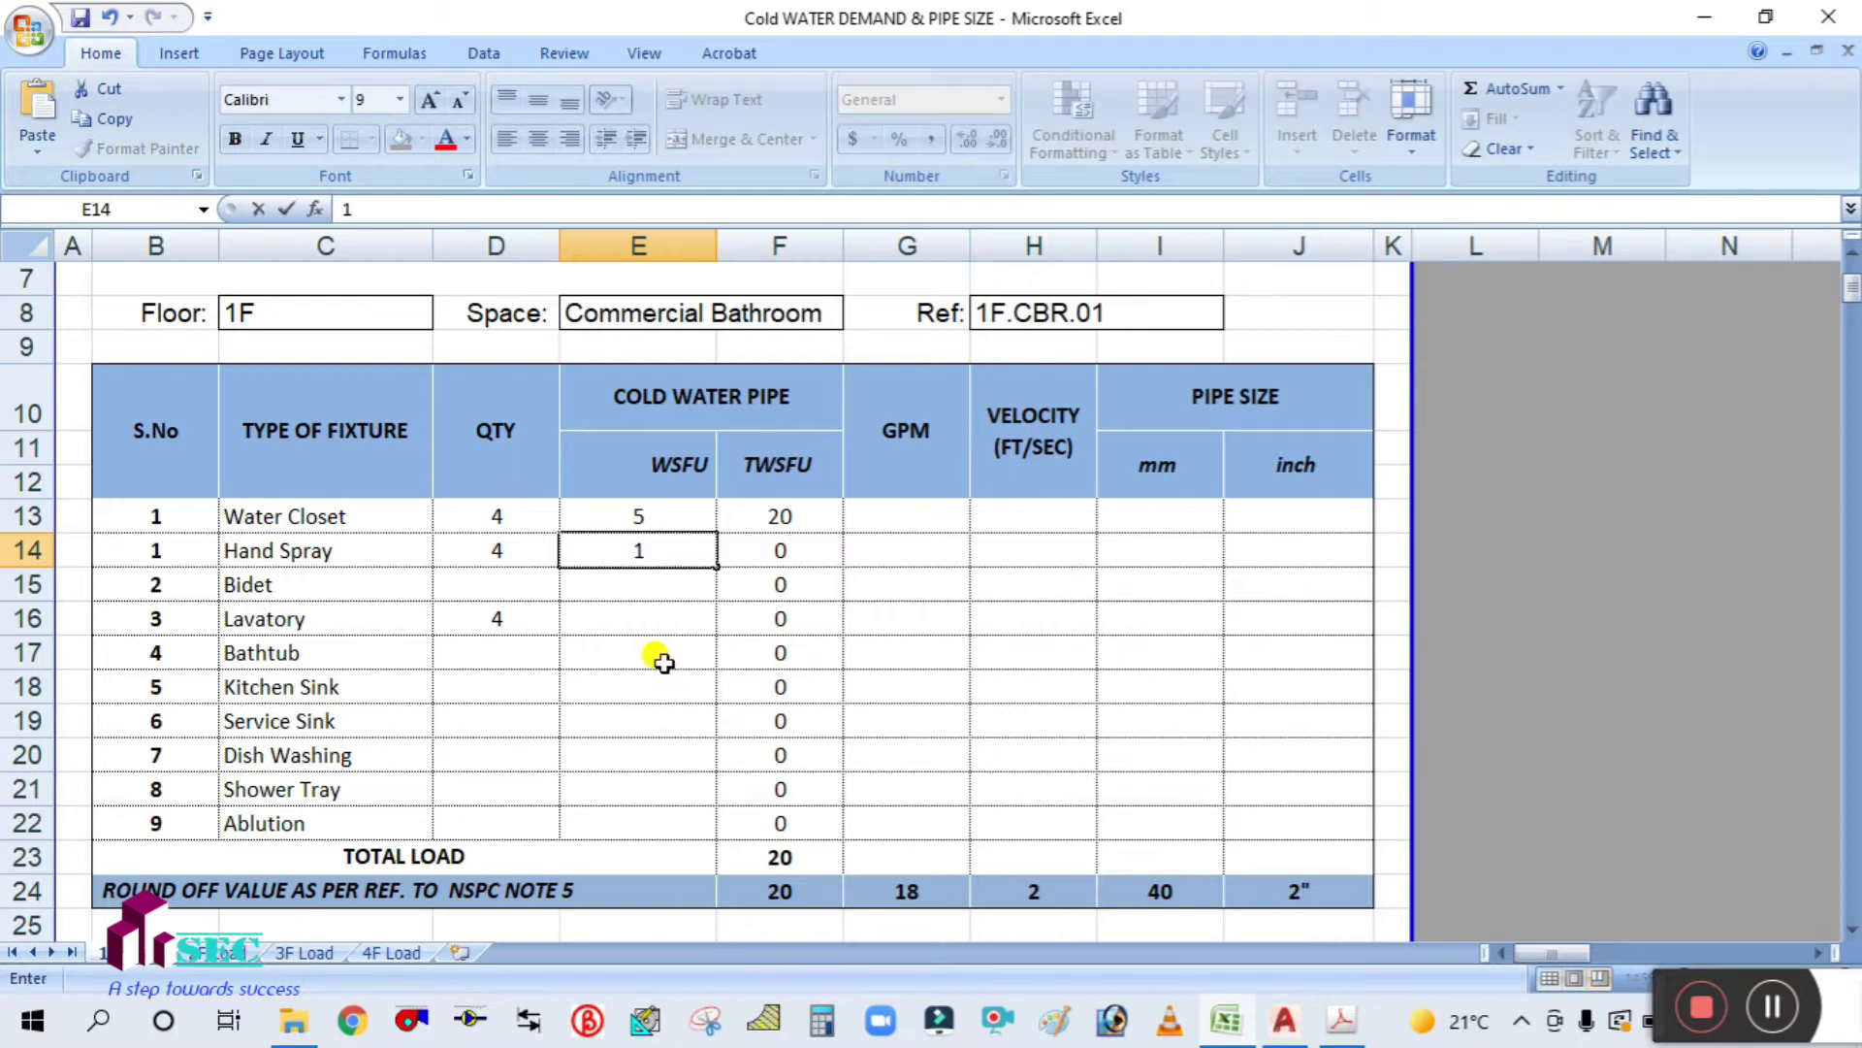
{"action": "type", "text": ".5"}
{"action": "left_click", "coordinate": [645, 609]}
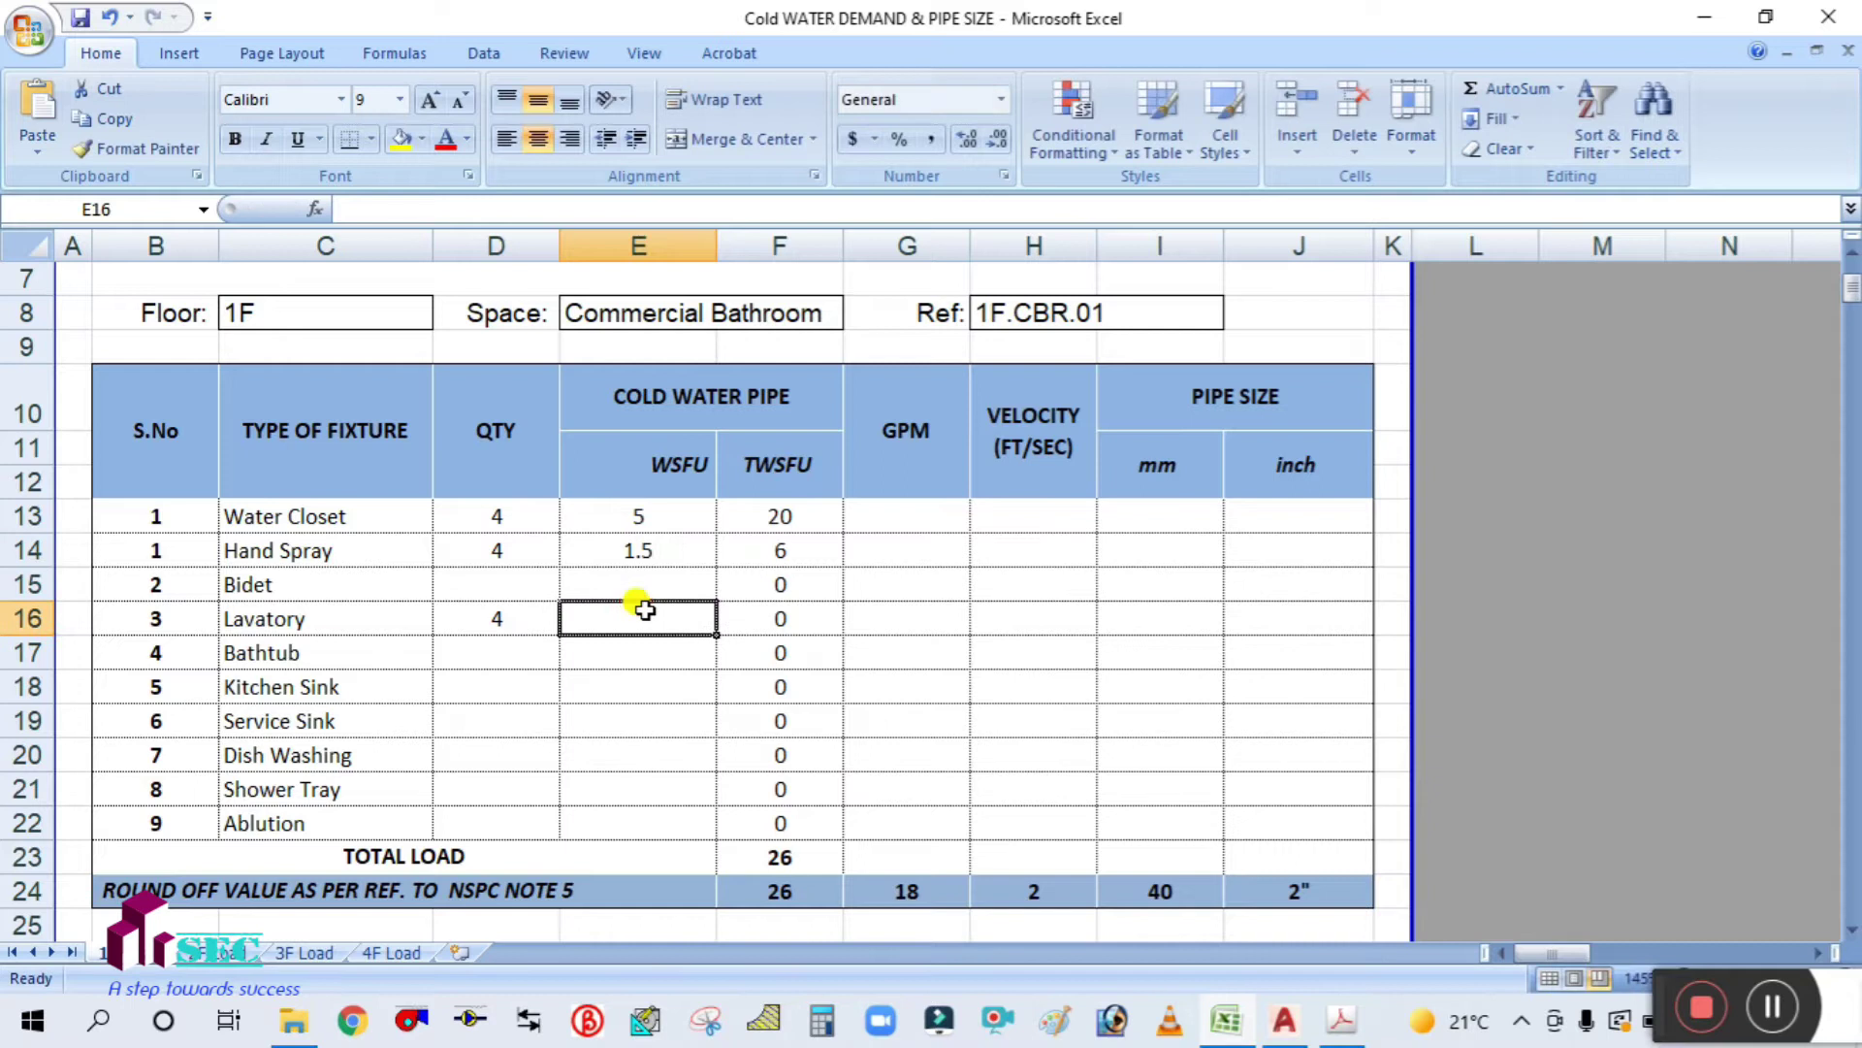
Step: Switch to the IPC PDF and draw a rectangle markup around the public Lavatory entry in the fixture load table
{"action": "left_click", "coordinate": [1339, 1026]}
{"action": "scroll", "coordinate": [782, 820], "scroll_direction": "down", "scroll_amount": 5}
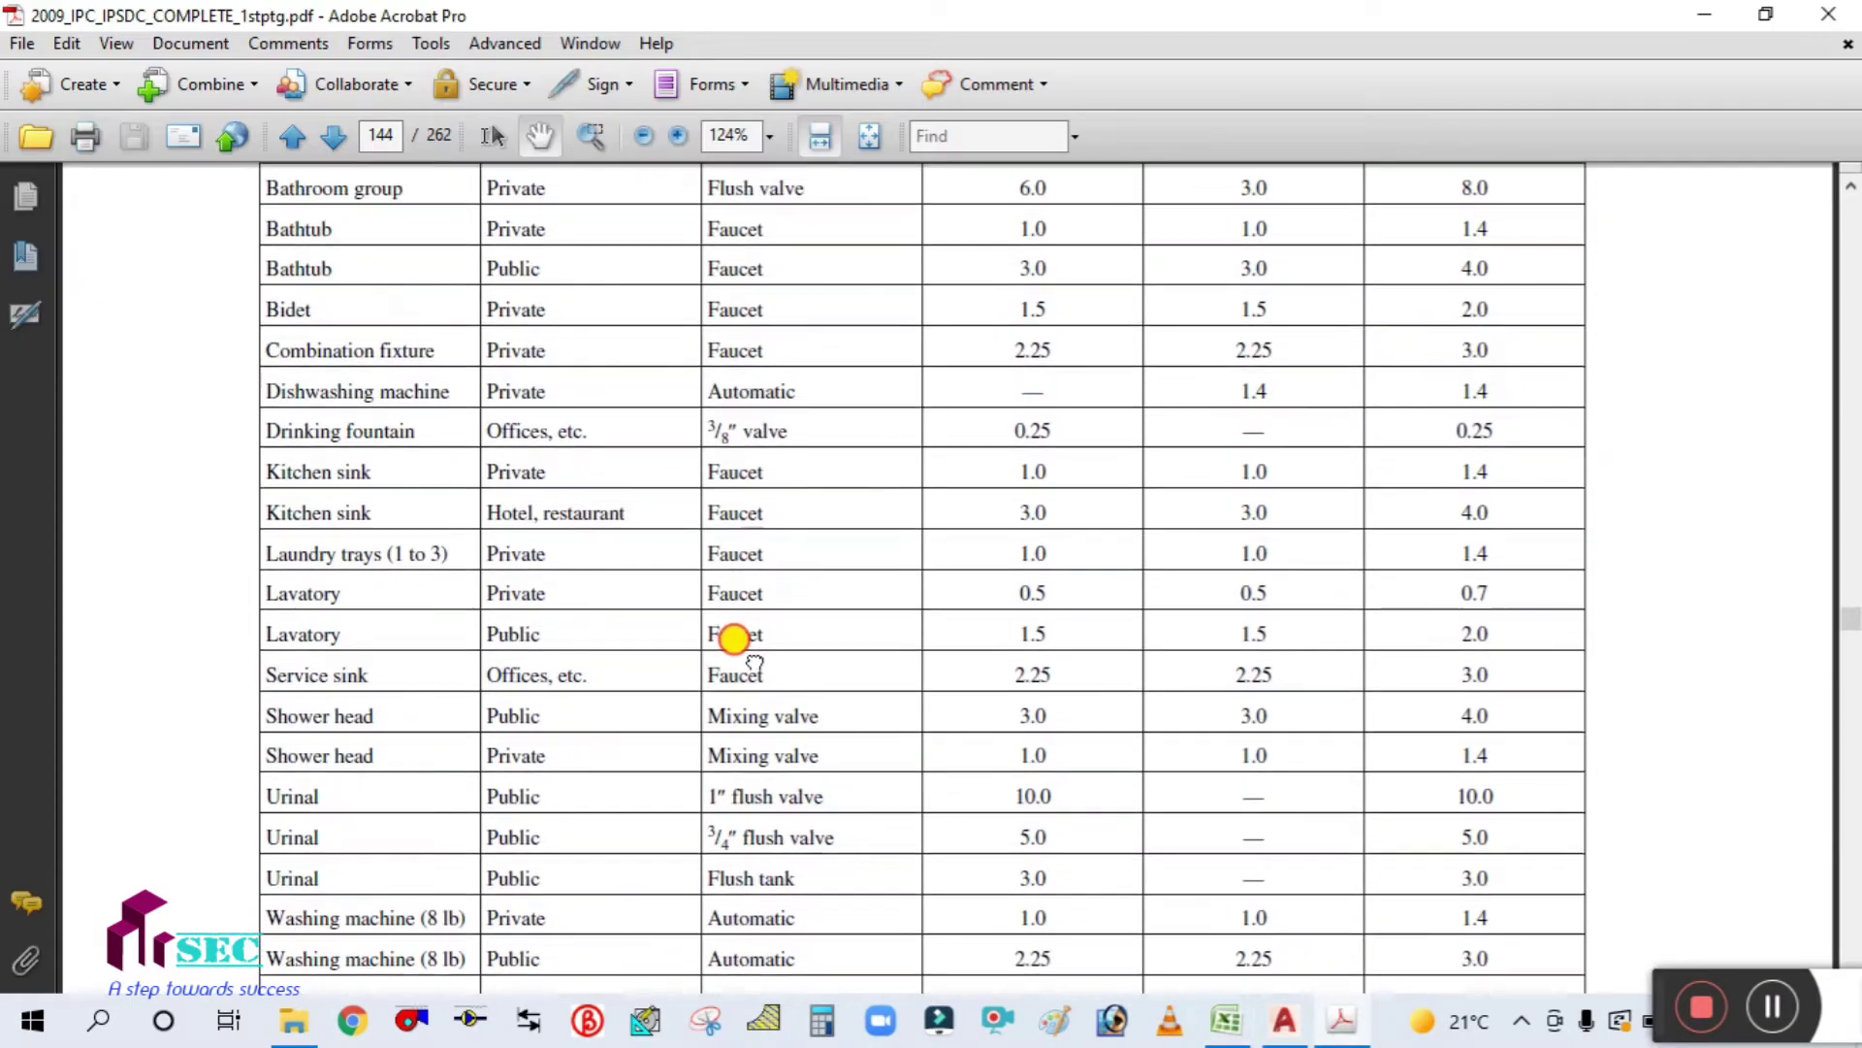
{"action": "scroll", "coordinate": [692, 524], "scroll_direction": "down", "scroll_amount": 2}
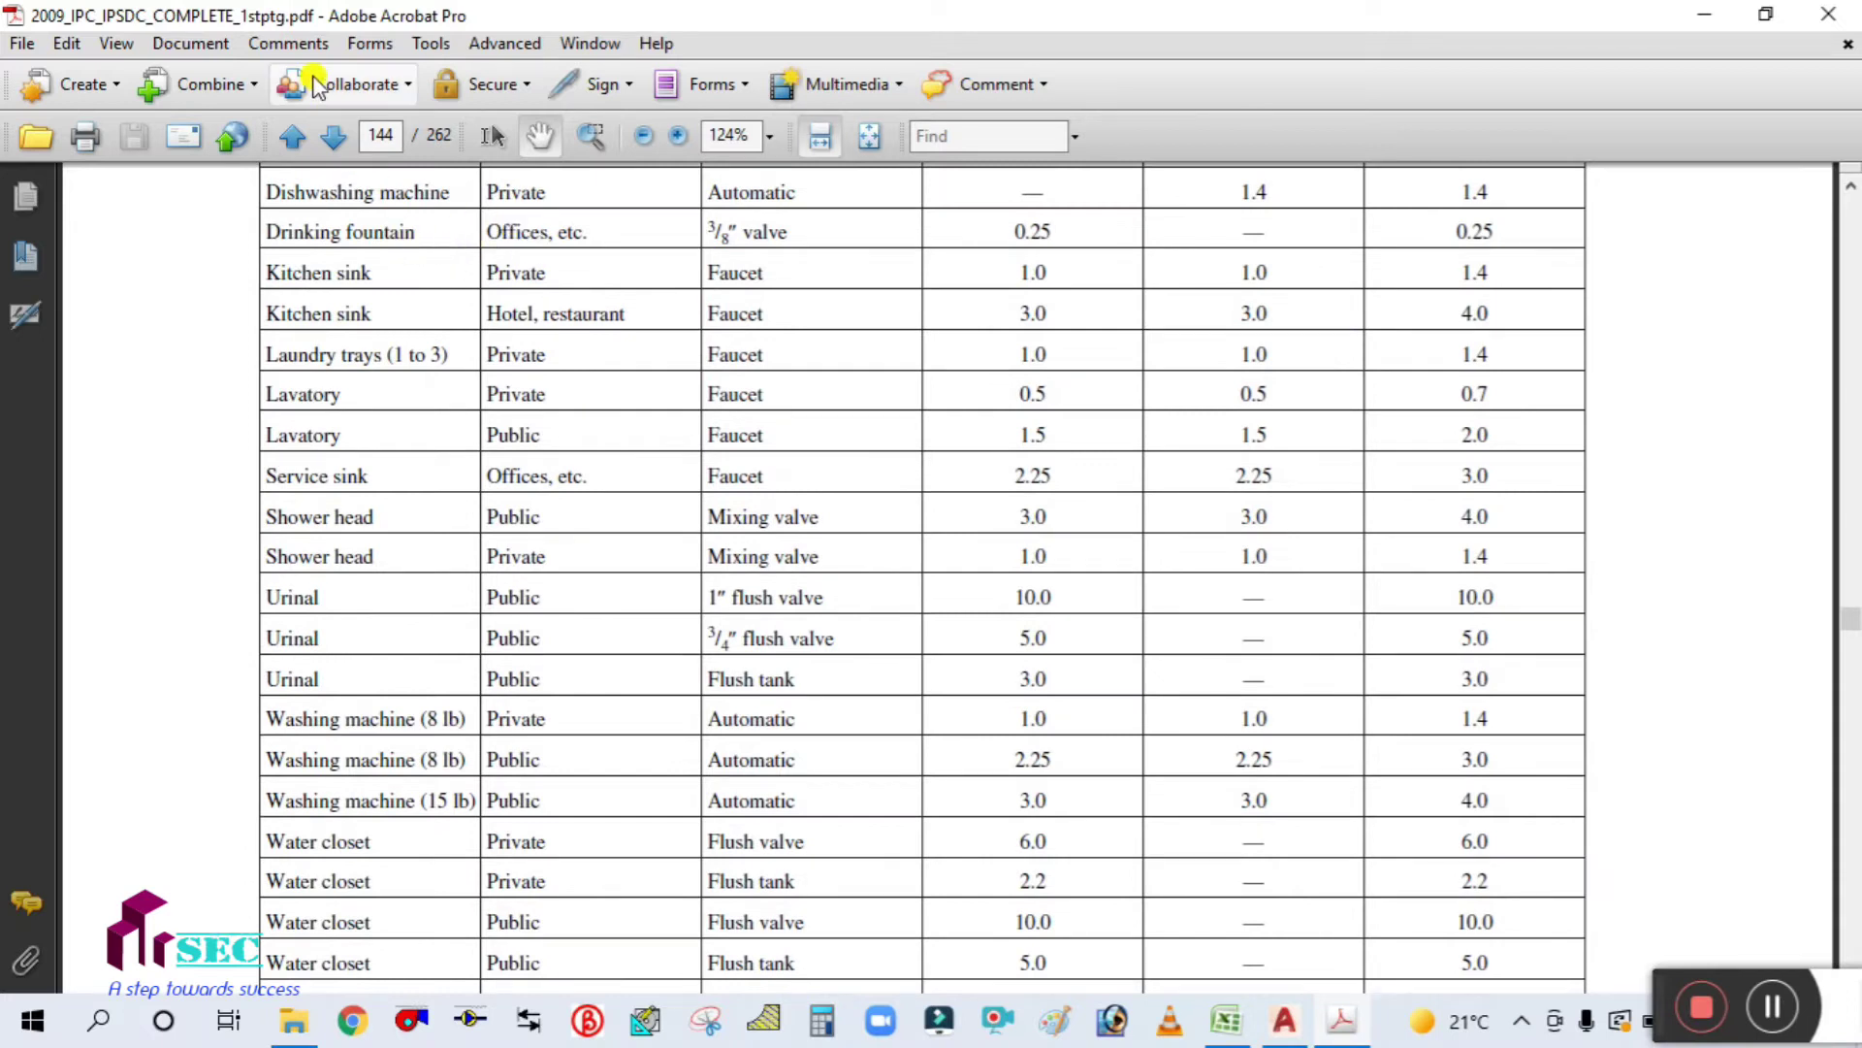
{"action": "left_click", "coordinate": [439, 44]}
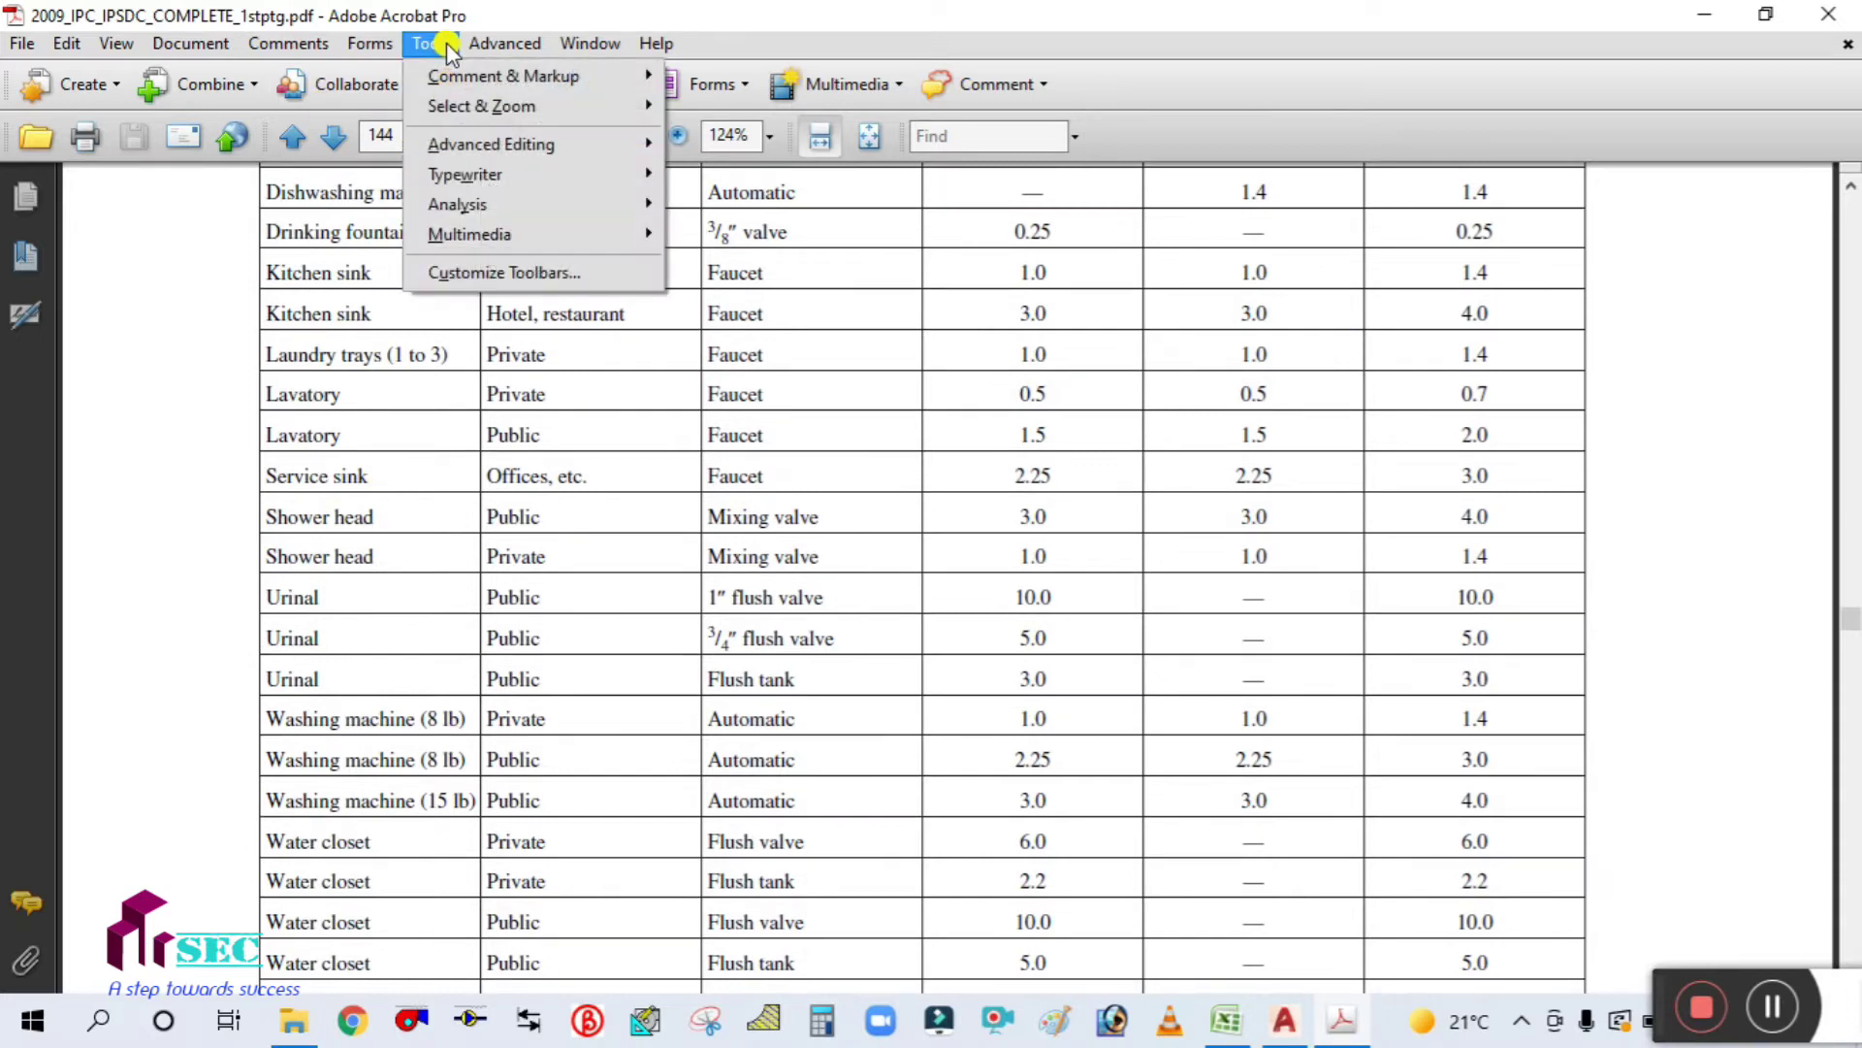
{"action": "mouse_move", "coordinate": [476, 49]}
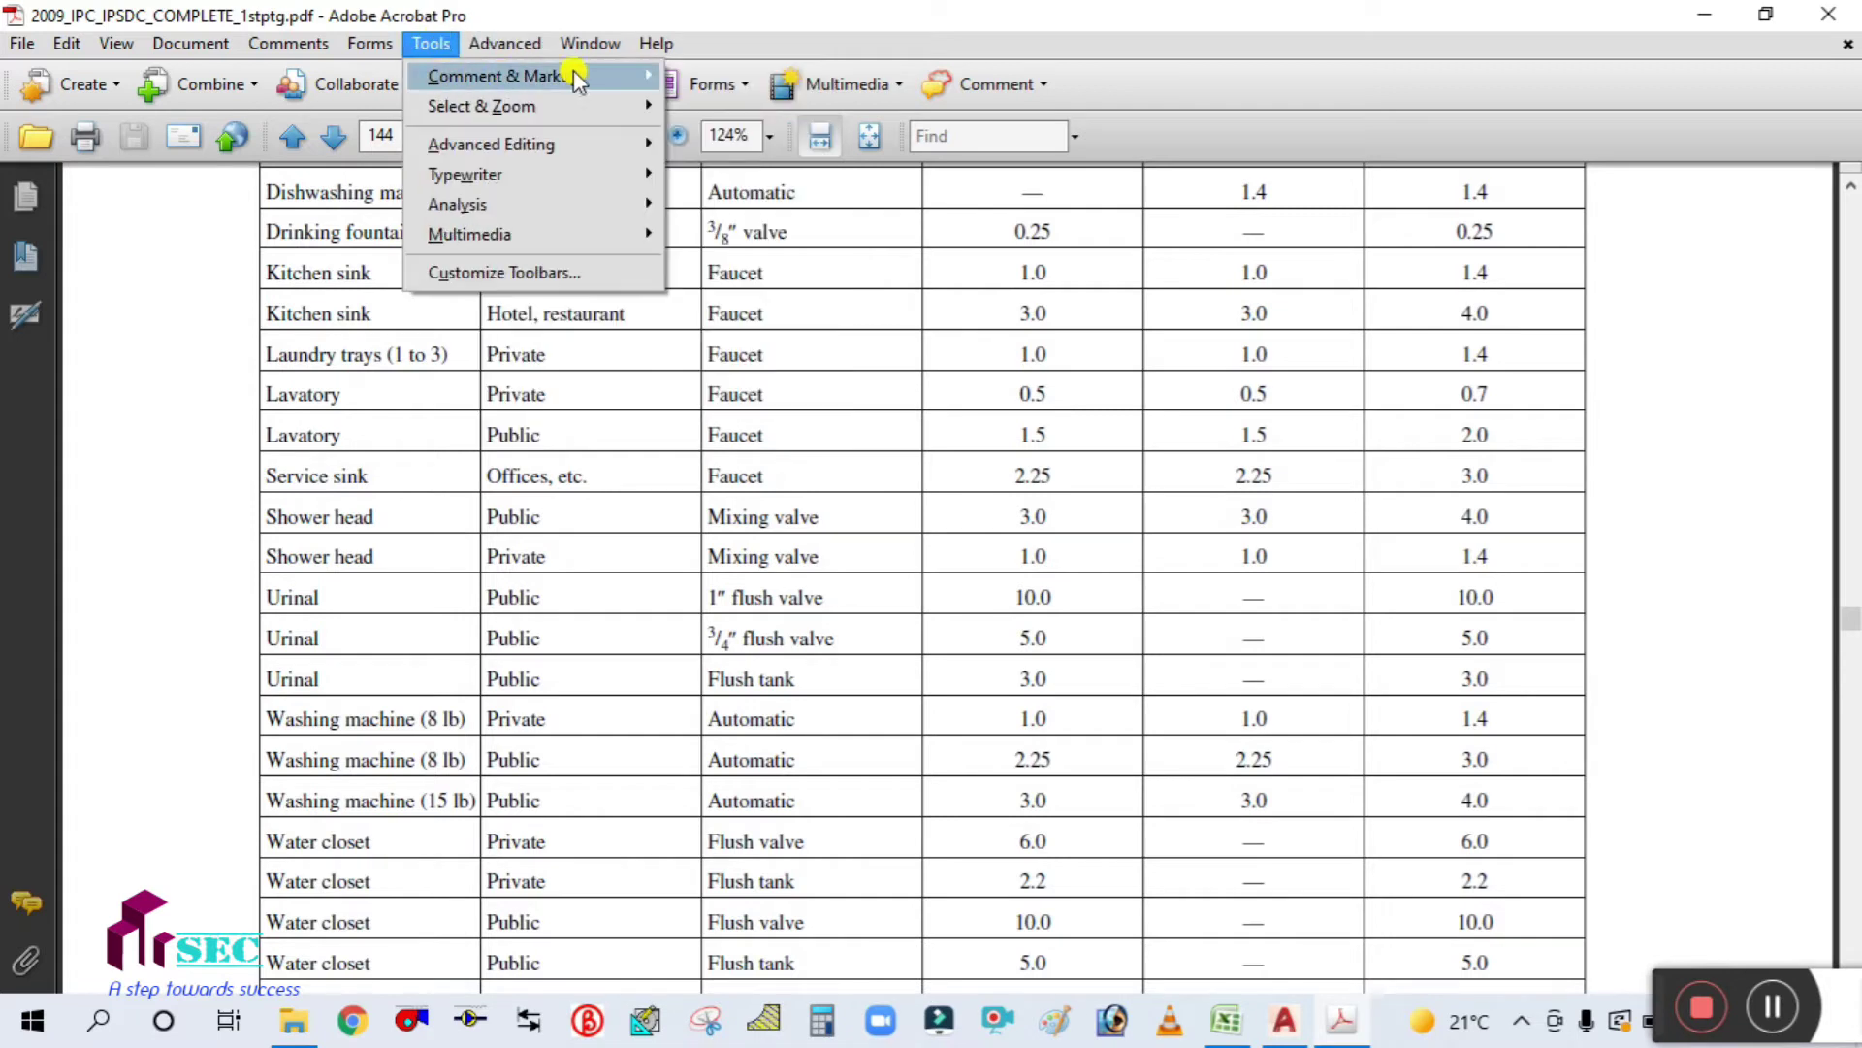
{"action": "mouse_move", "coordinate": [574, 75]}
{"action": "left_click", "coordinate": [690, 529]}
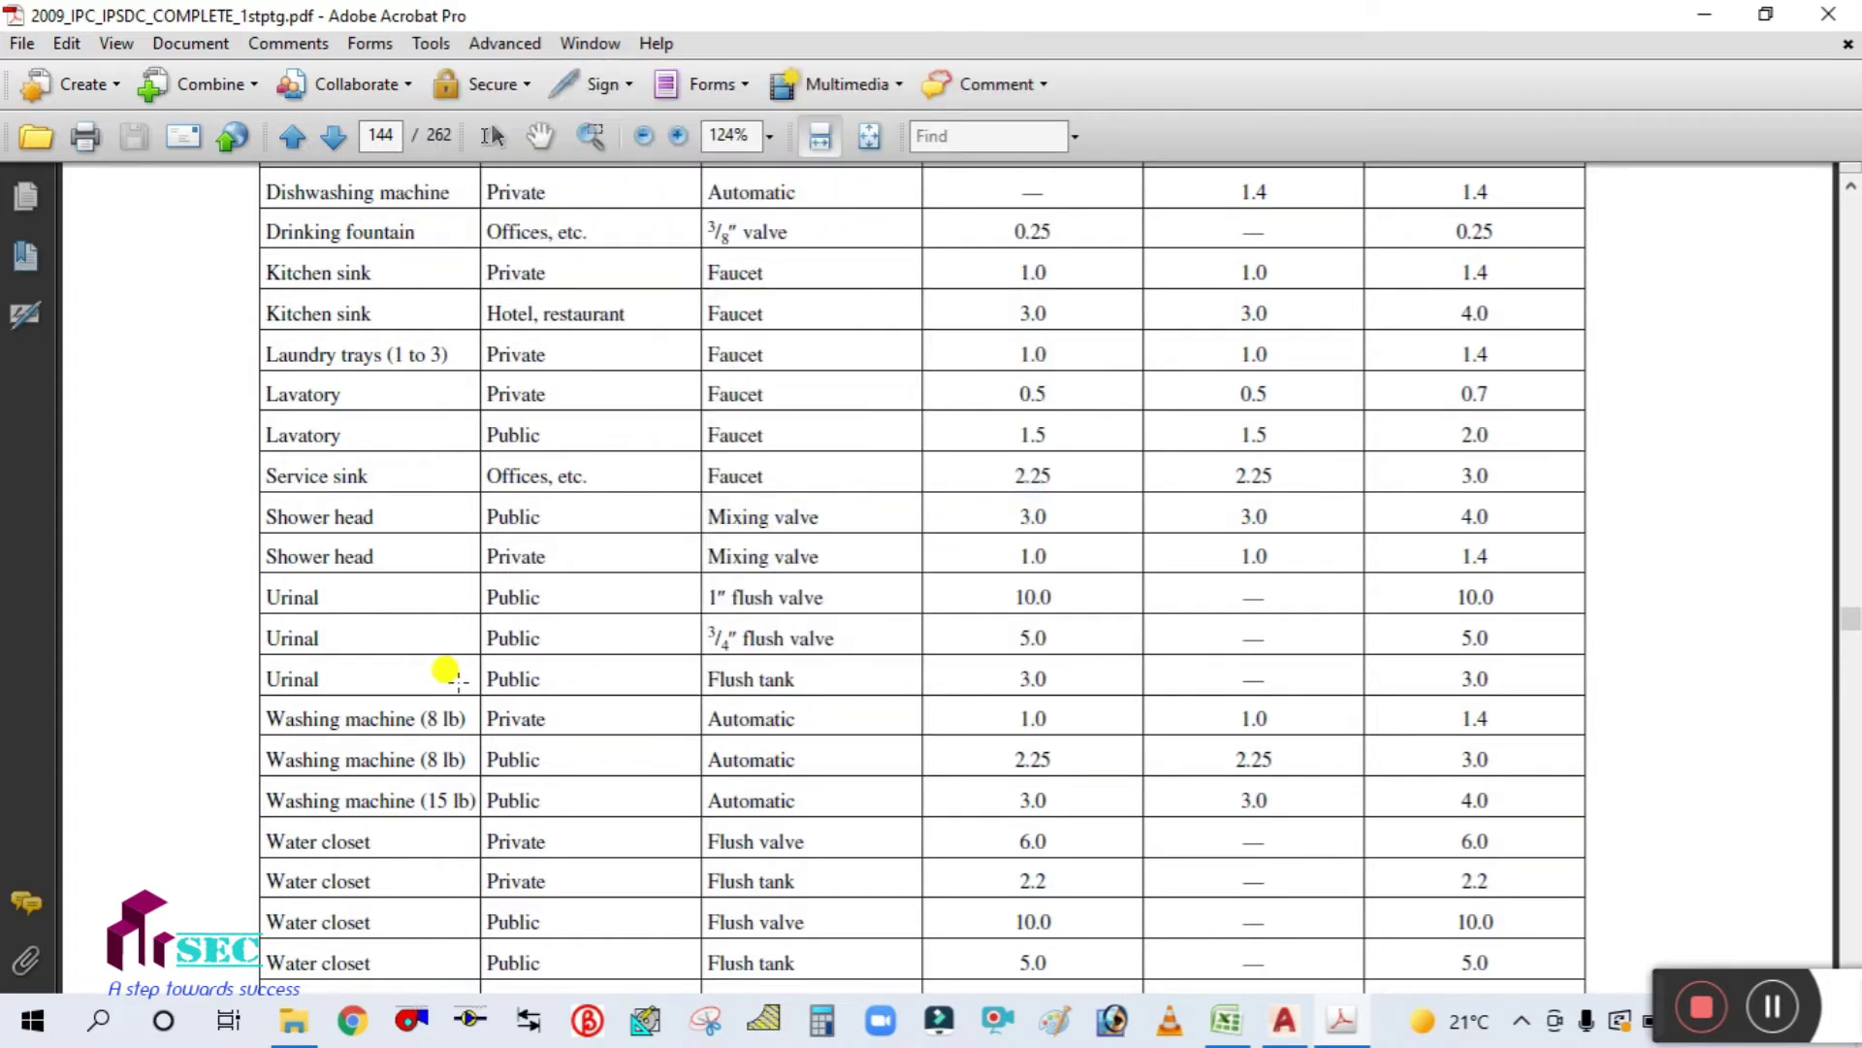
{"action": "scroll", "coordinate": [449, 657], "scroll_direction": "down", "scroll_amount": 3}
{"action": "scroll", "coordinate": [441, 653], "scroll_direction": "up", "scroll_amount": 1}
{"action": "scroll", "coordinate": [441, 652], "scroll_direction": "up", "scroll_amount": 2}
{"action": "left_click_drag", "start_coordinate": [255, 412], "coordinate": [394, 456]}
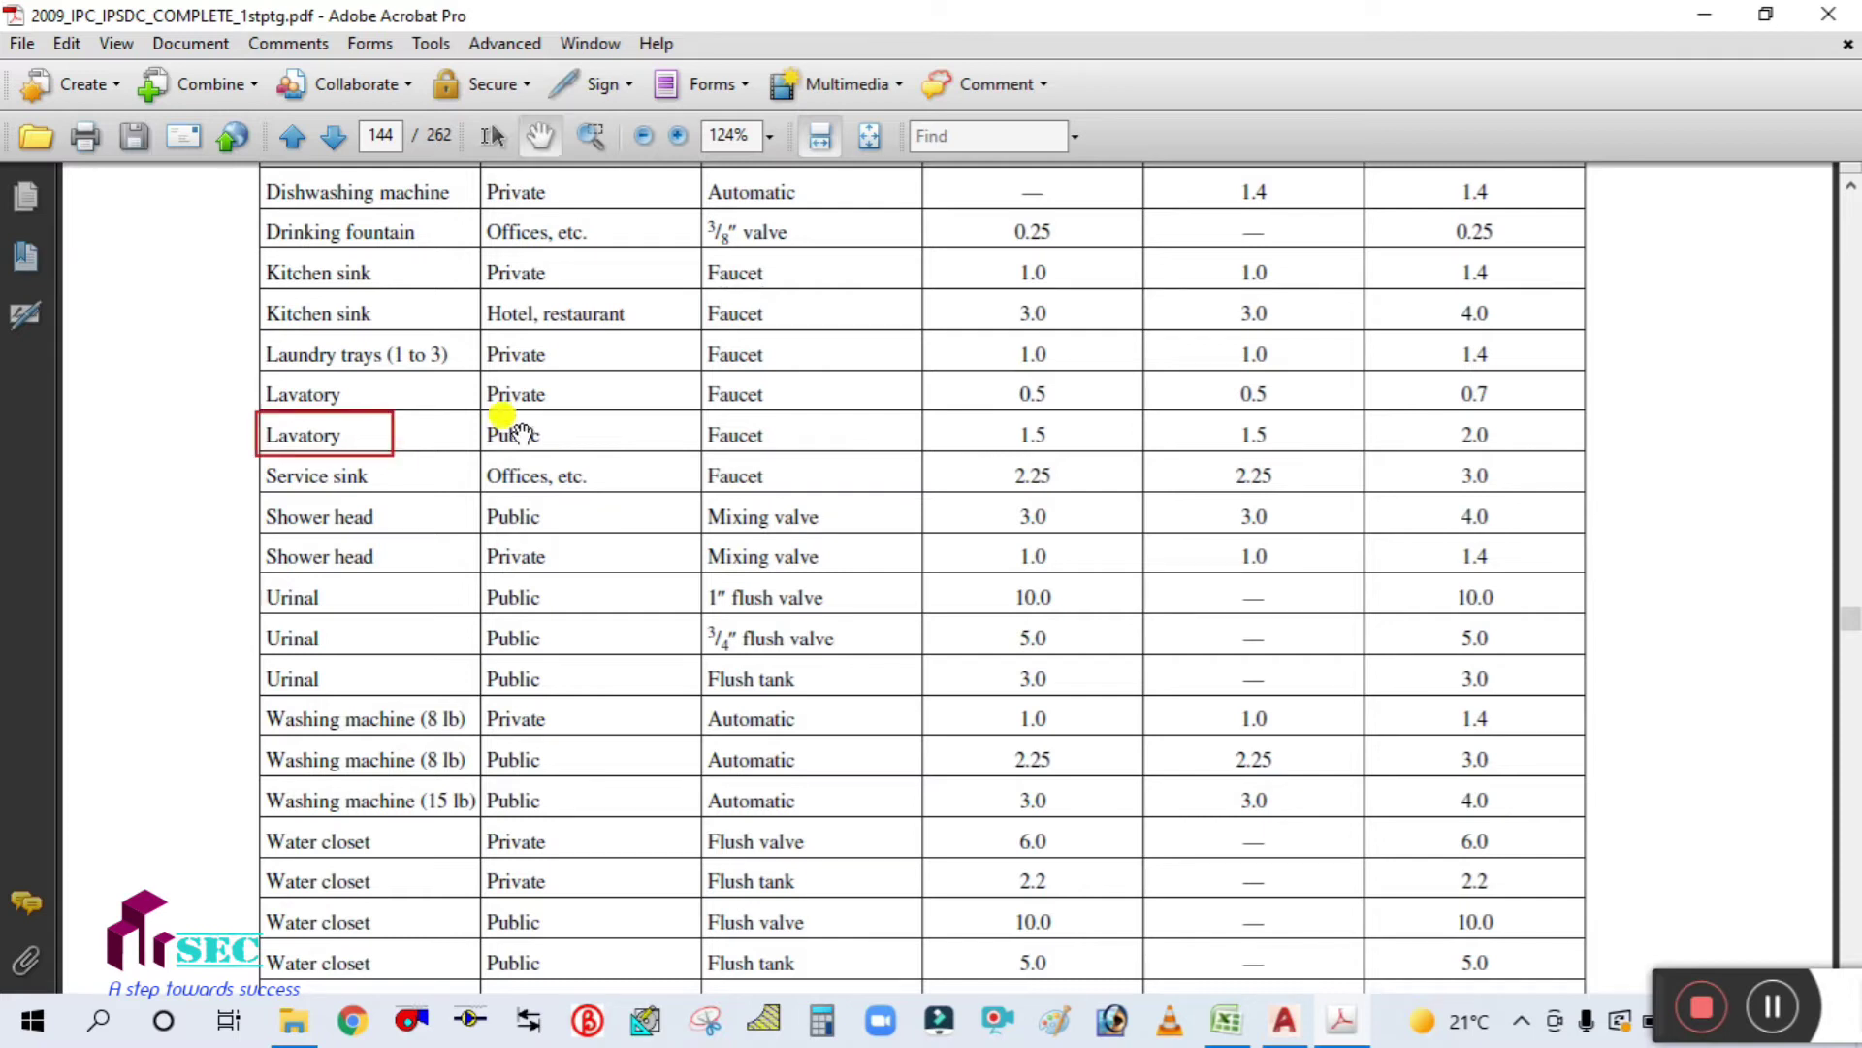
Step: Draw a second rectangle markup around the cold load value in the public Lavatory row
{"action": "scroll", "coordinate": [475, 420], "scroll_direction": "up", "scroll_amount": 1}
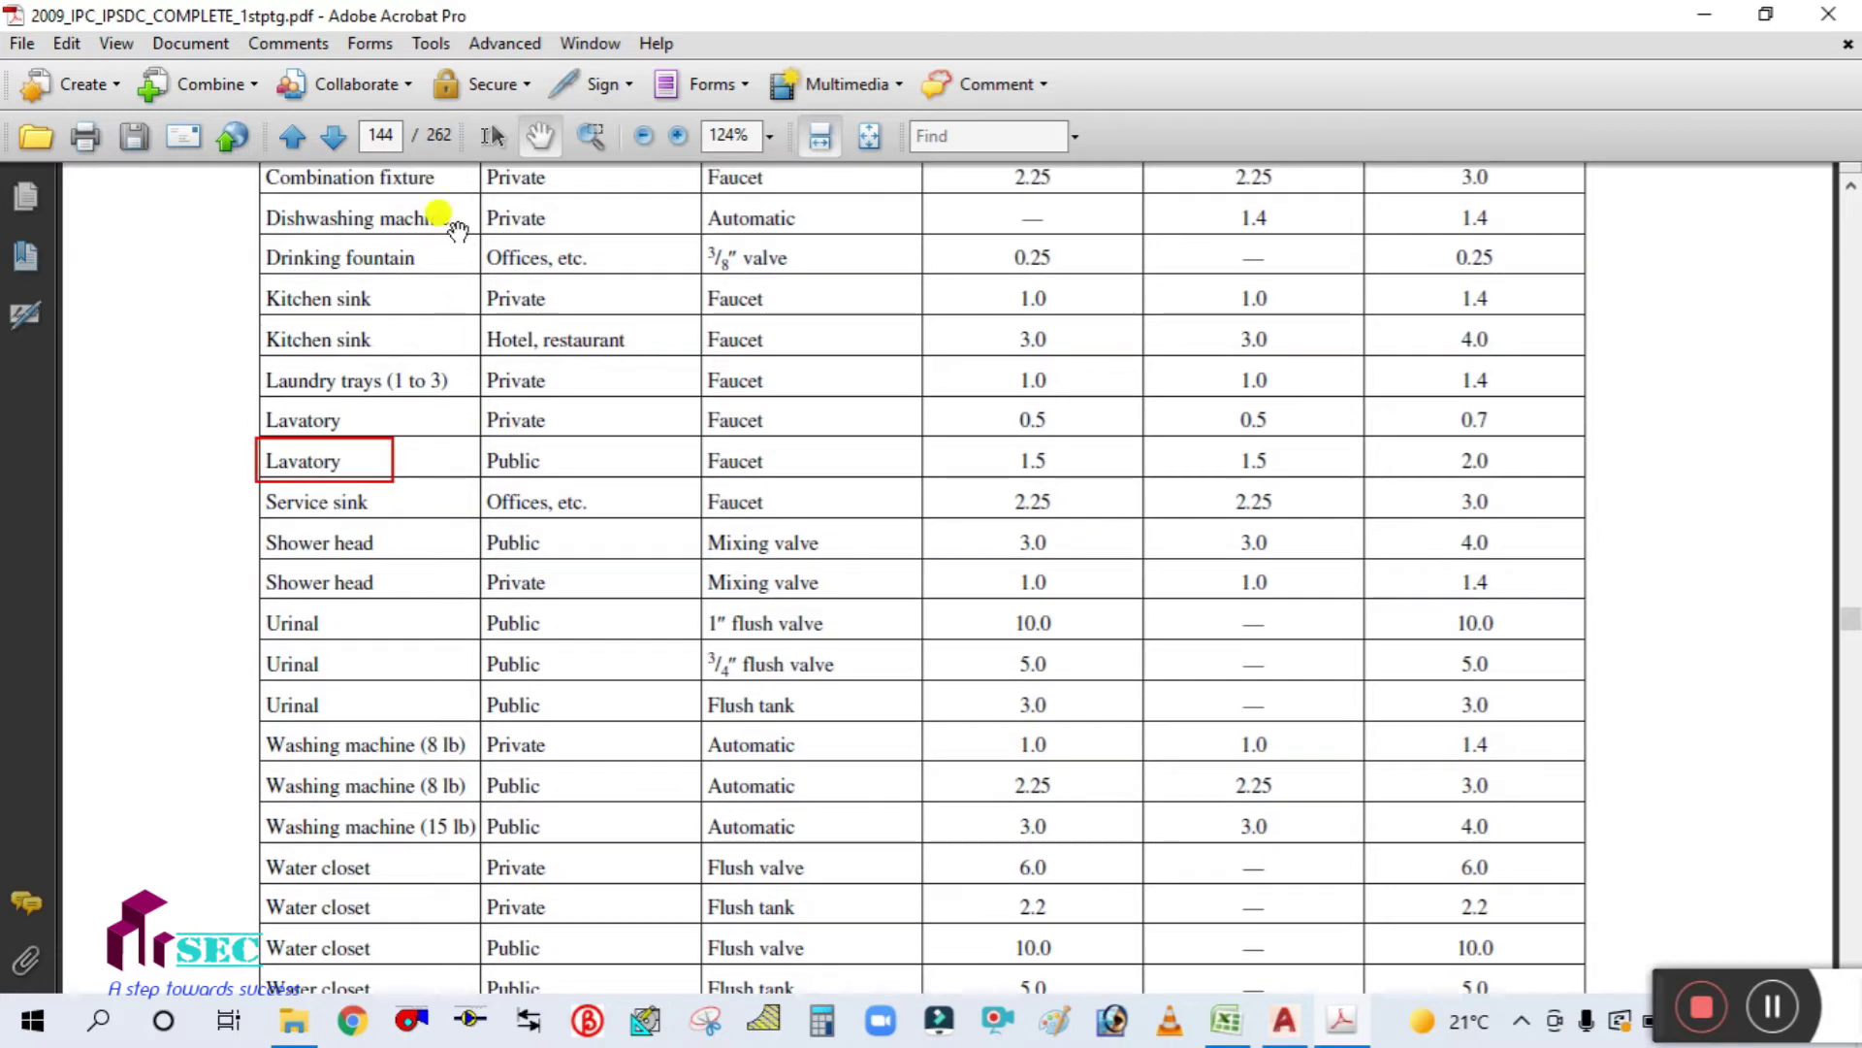
{"action": "scroll", "coordinate": [456, 465], "scroll_direction": "up", "scroll_amount": 2}
{"action": "scroll", "coordinate": [473, 552], "scroll_direction": "down", "scroll_amount": 1}
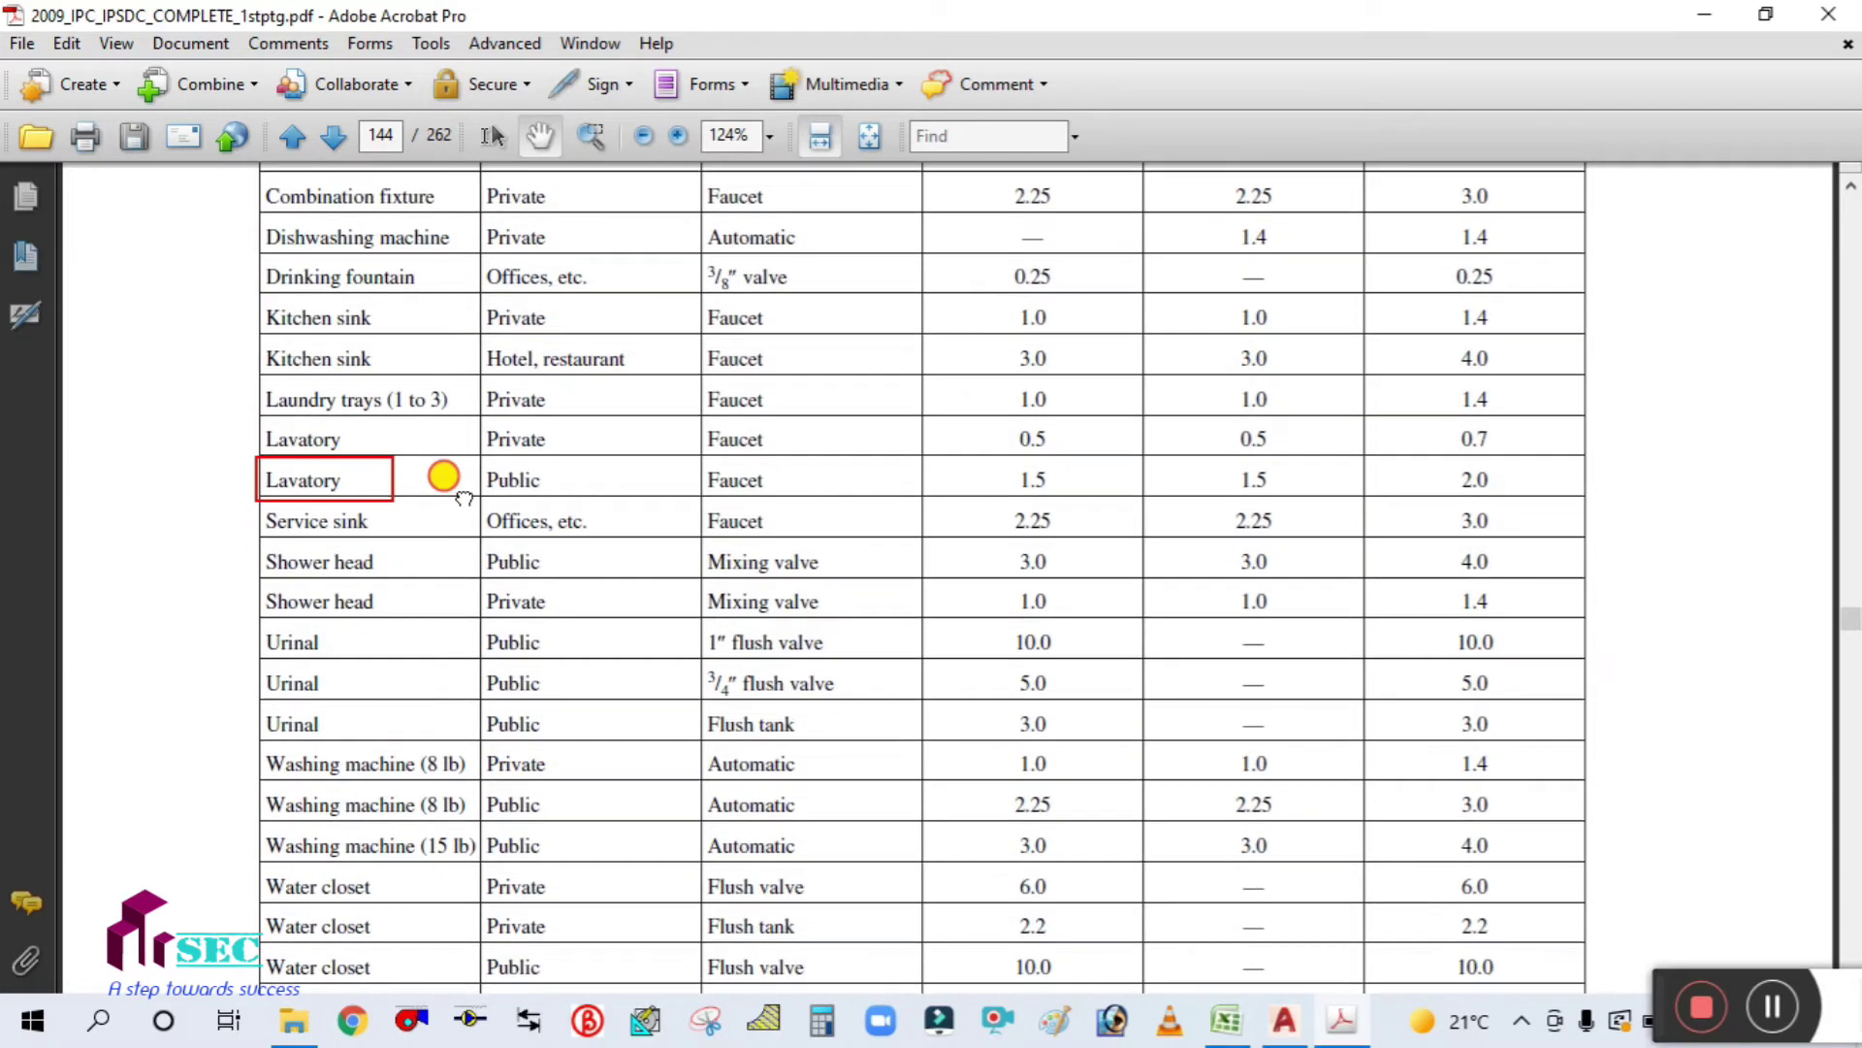
{"action": "left_click", "coordinate": [432, 42]}
{"action": "mouse_move", "coordinate": [469, 80]}
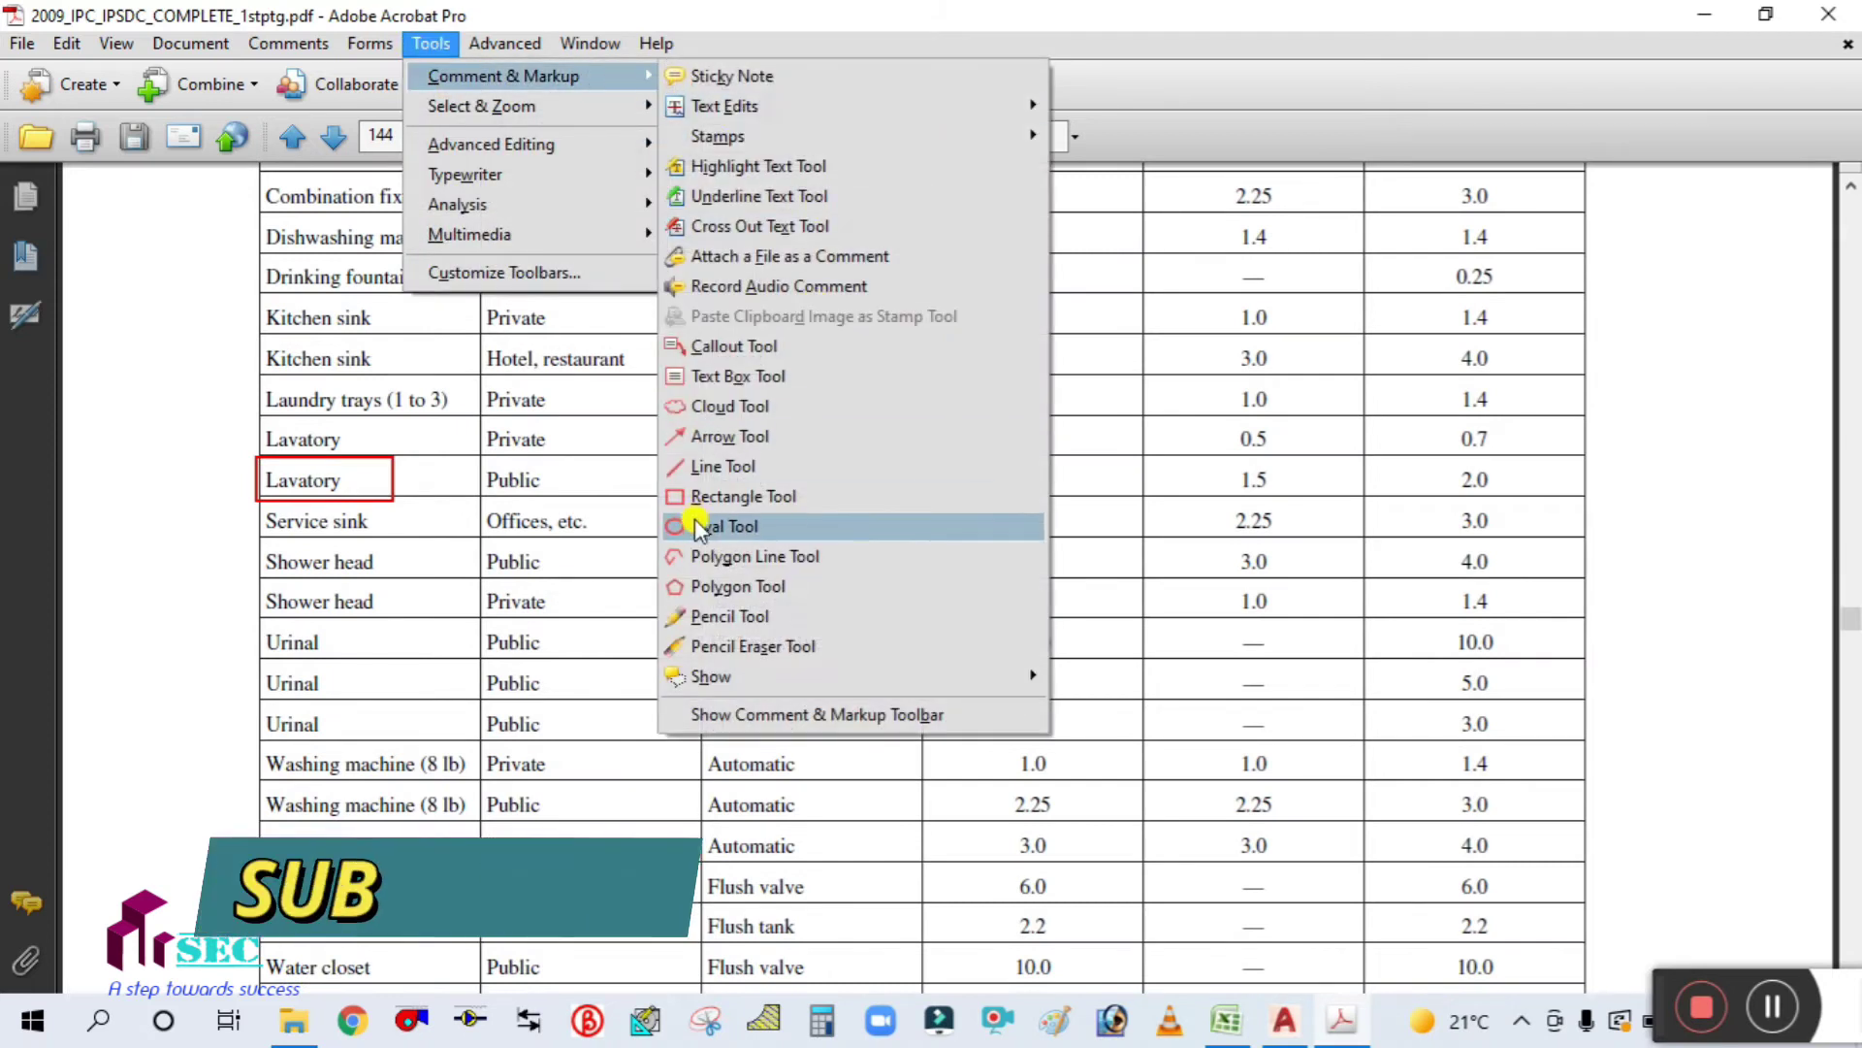
{"action": "left_click", "coordinate": [797, 489]}
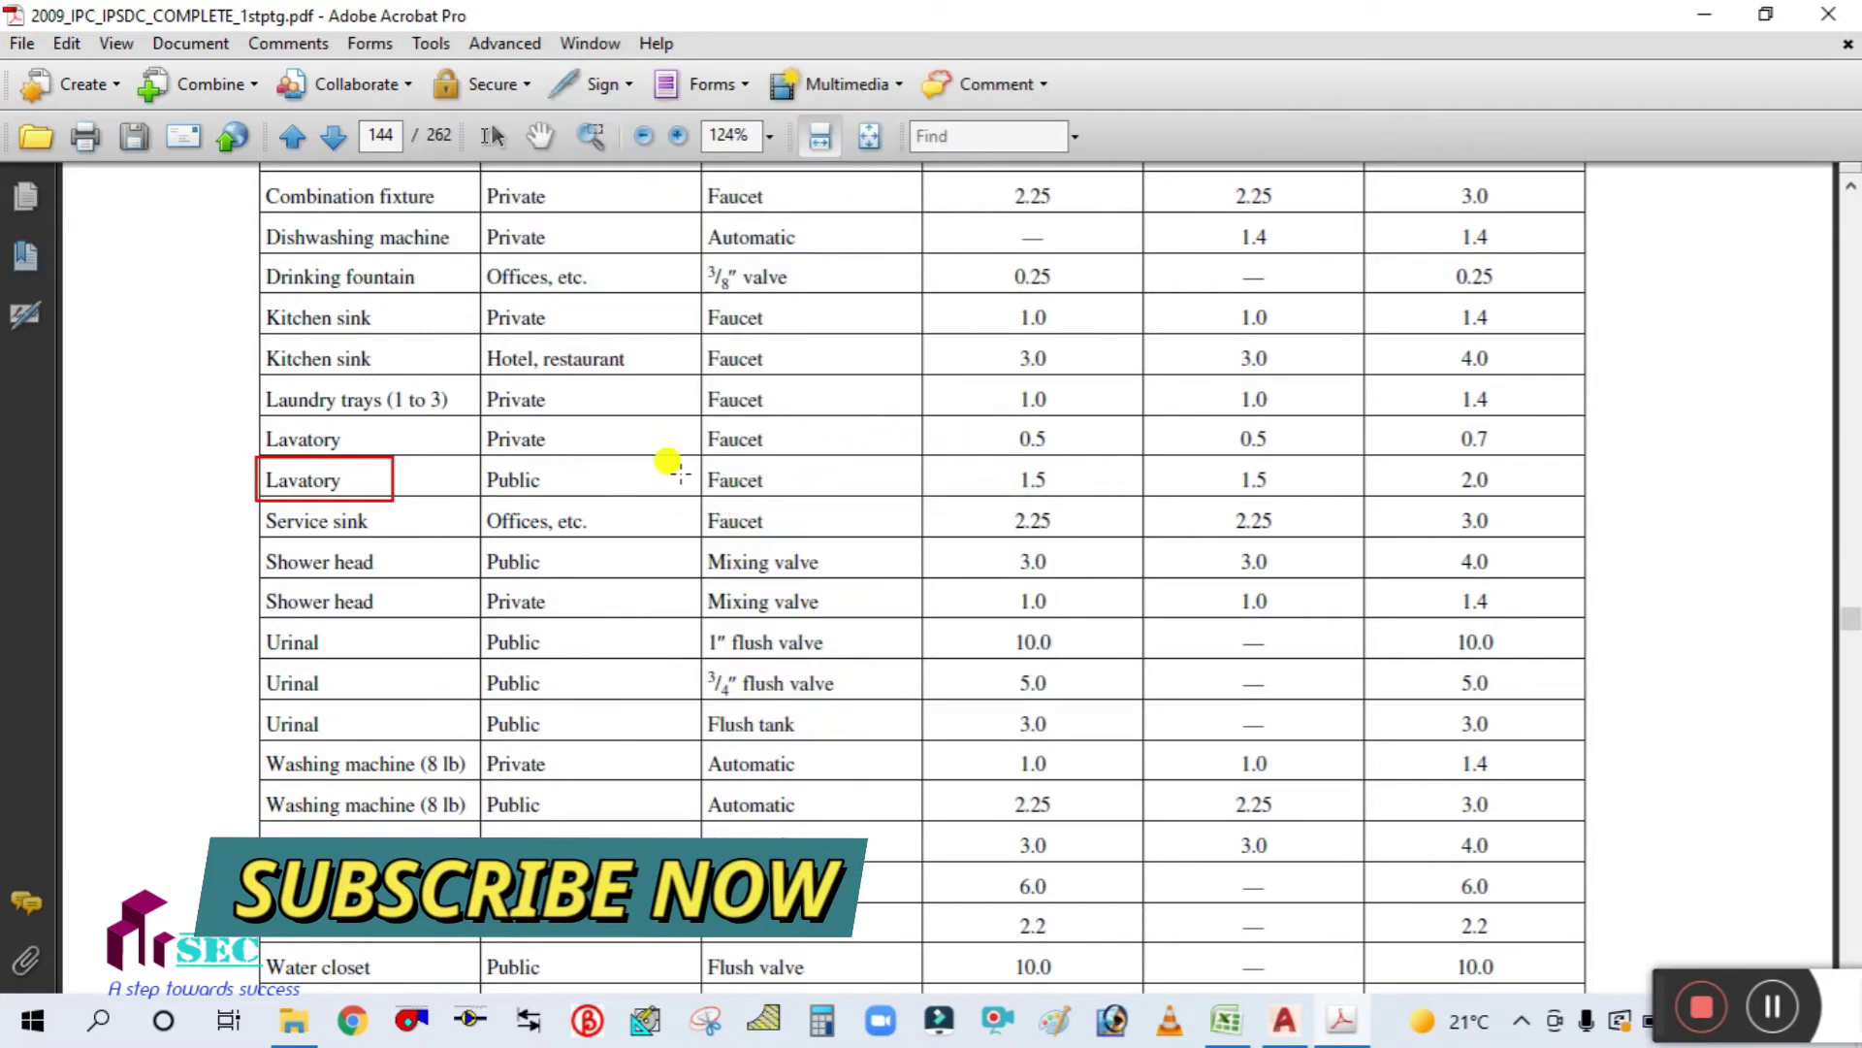
{"action": "left_click_drag", "start_coordinate": [977, 458], "coordinate": [1090, 493]}
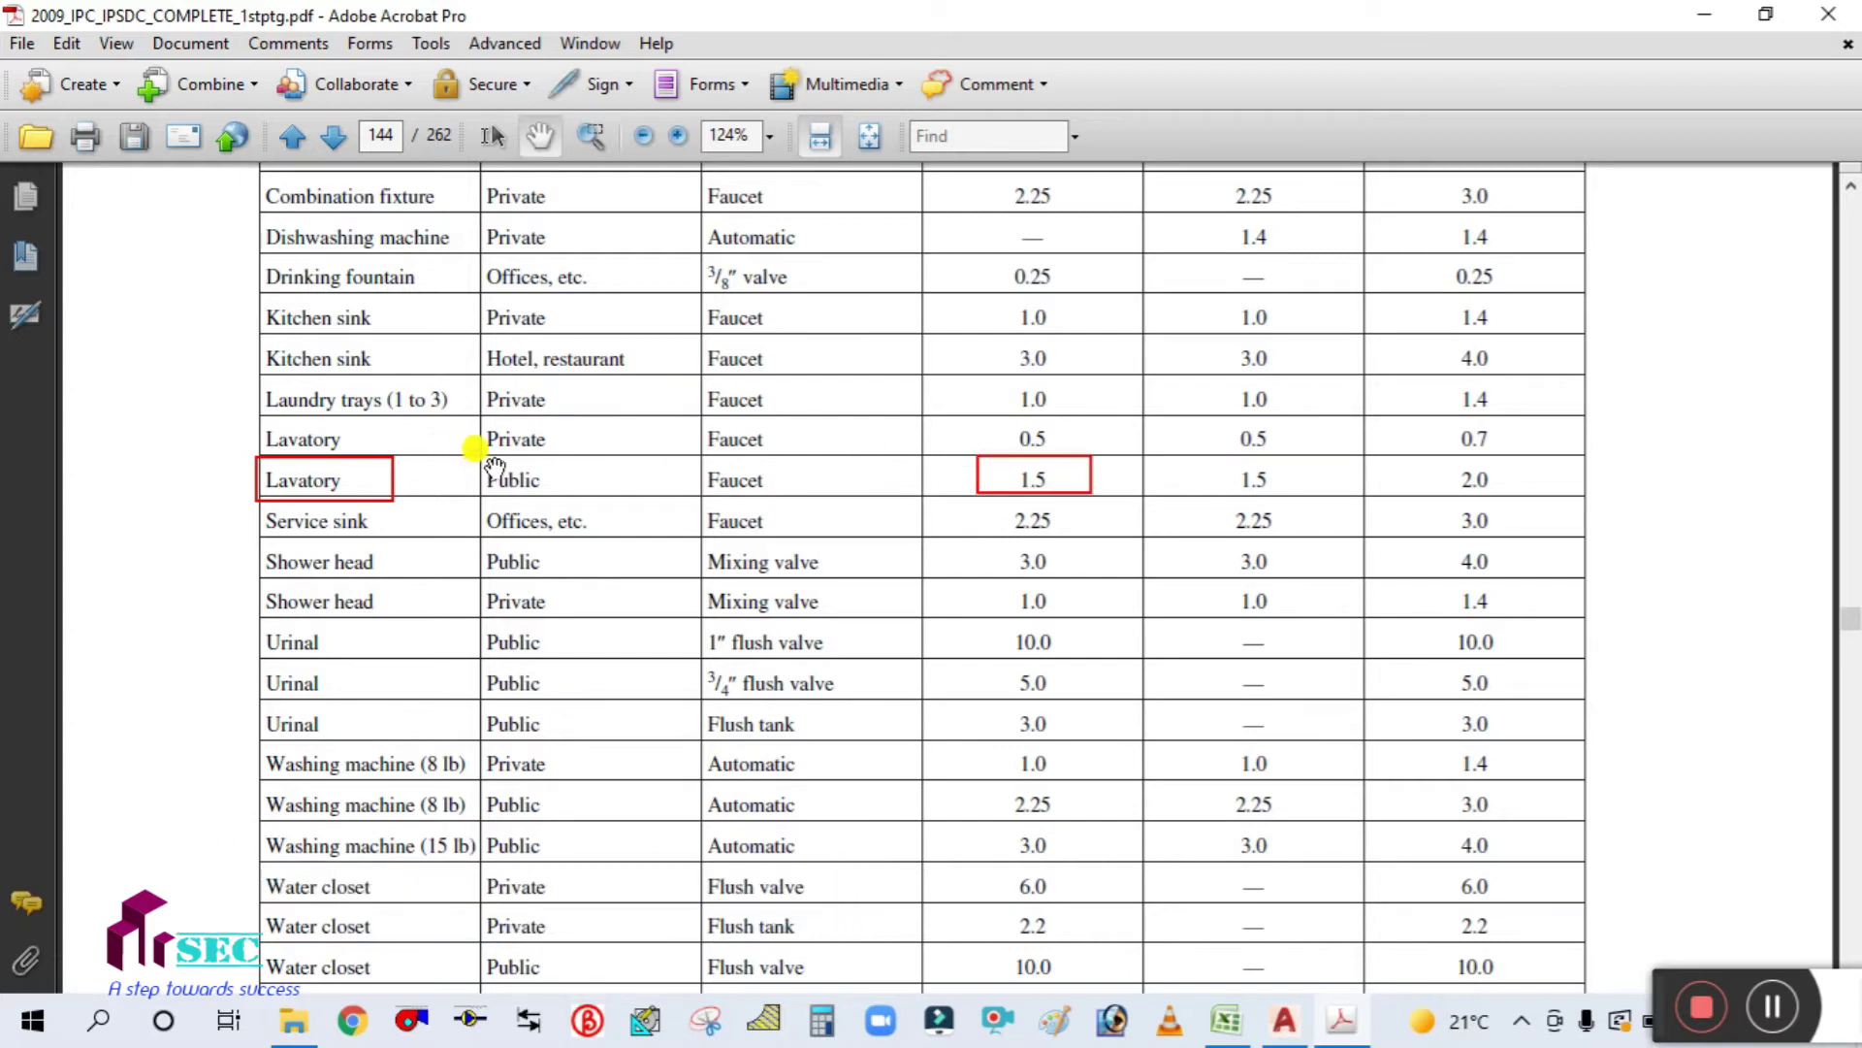
{"action": "scroll", "coordinate": [1295, 555], "scroll_direction": "up", "scroll_amount": 1}
{"action": "scroll", "coordinate": [1290, 557], "scroll_direction": "down", "scroll_amount": 1}
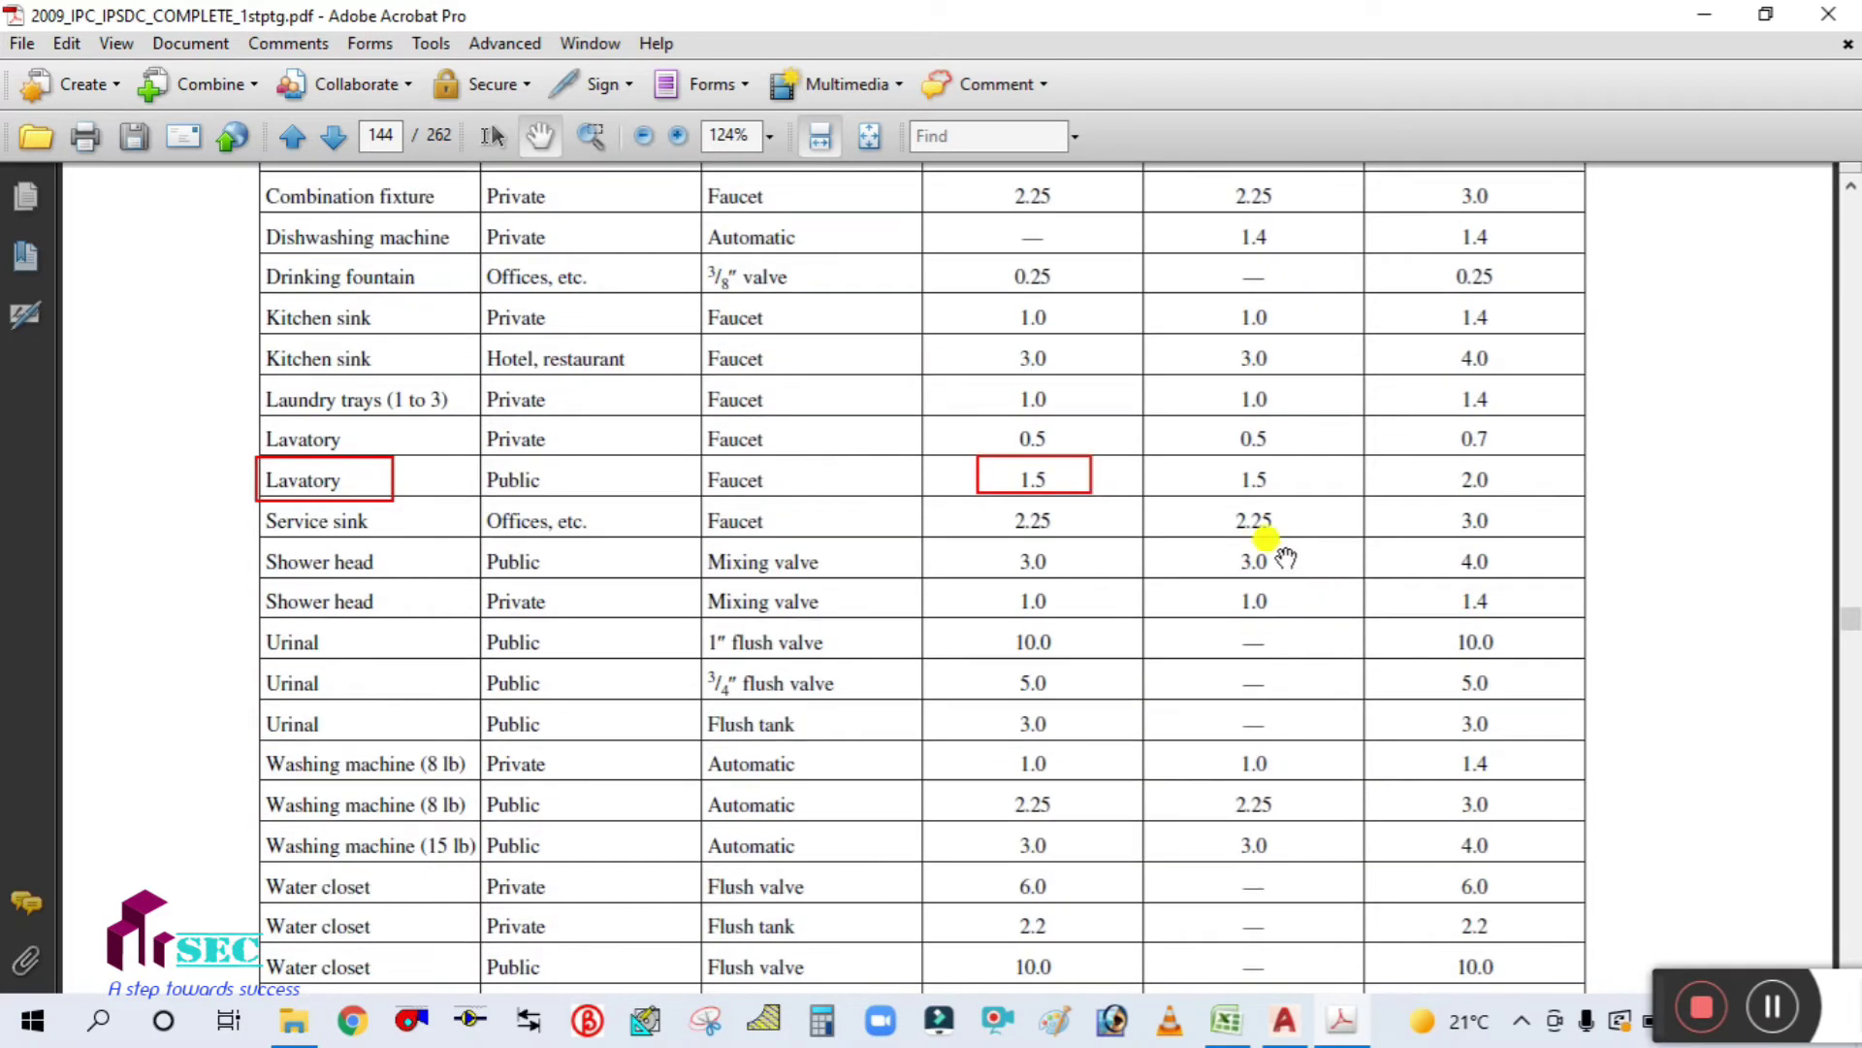
Step: Switch to the Excel demand sheet and set the Lavatory WSFU to 1.5
{"action": "left_click", "coordinate": [1227, 1020]}
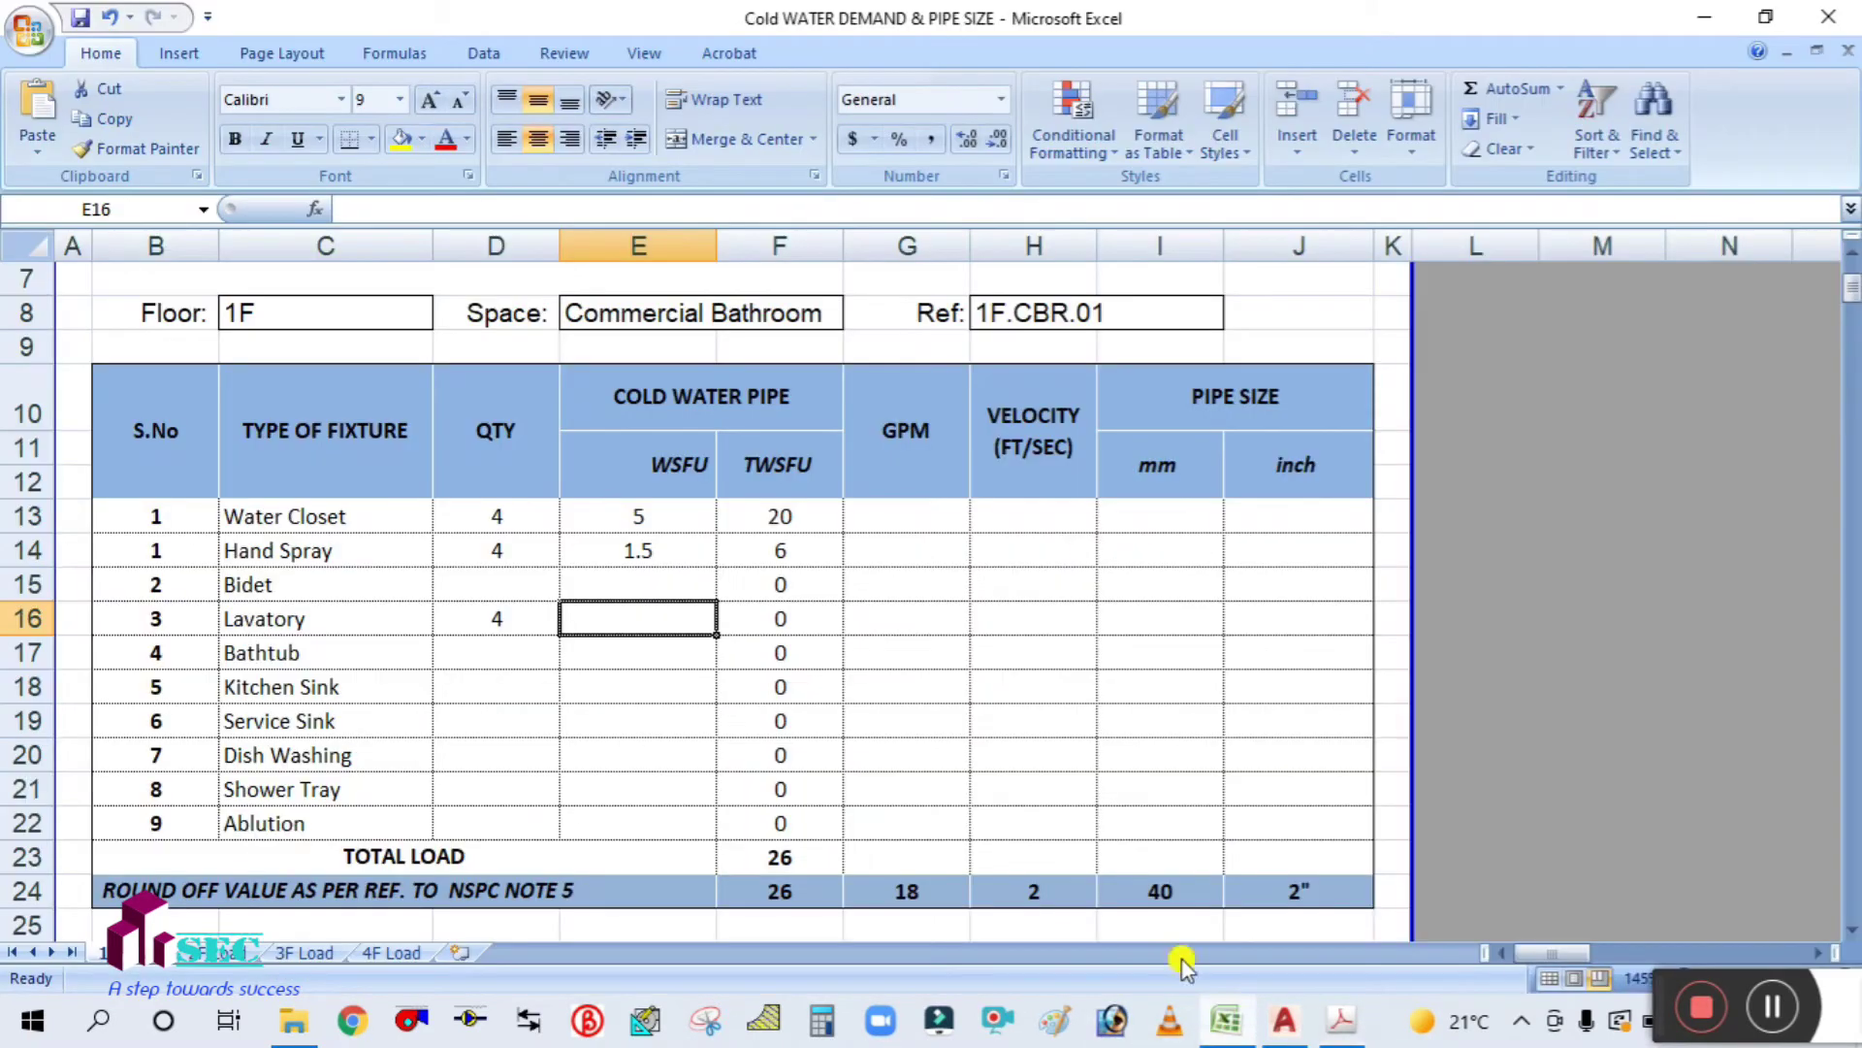
{"action": "type", "text": "1"}
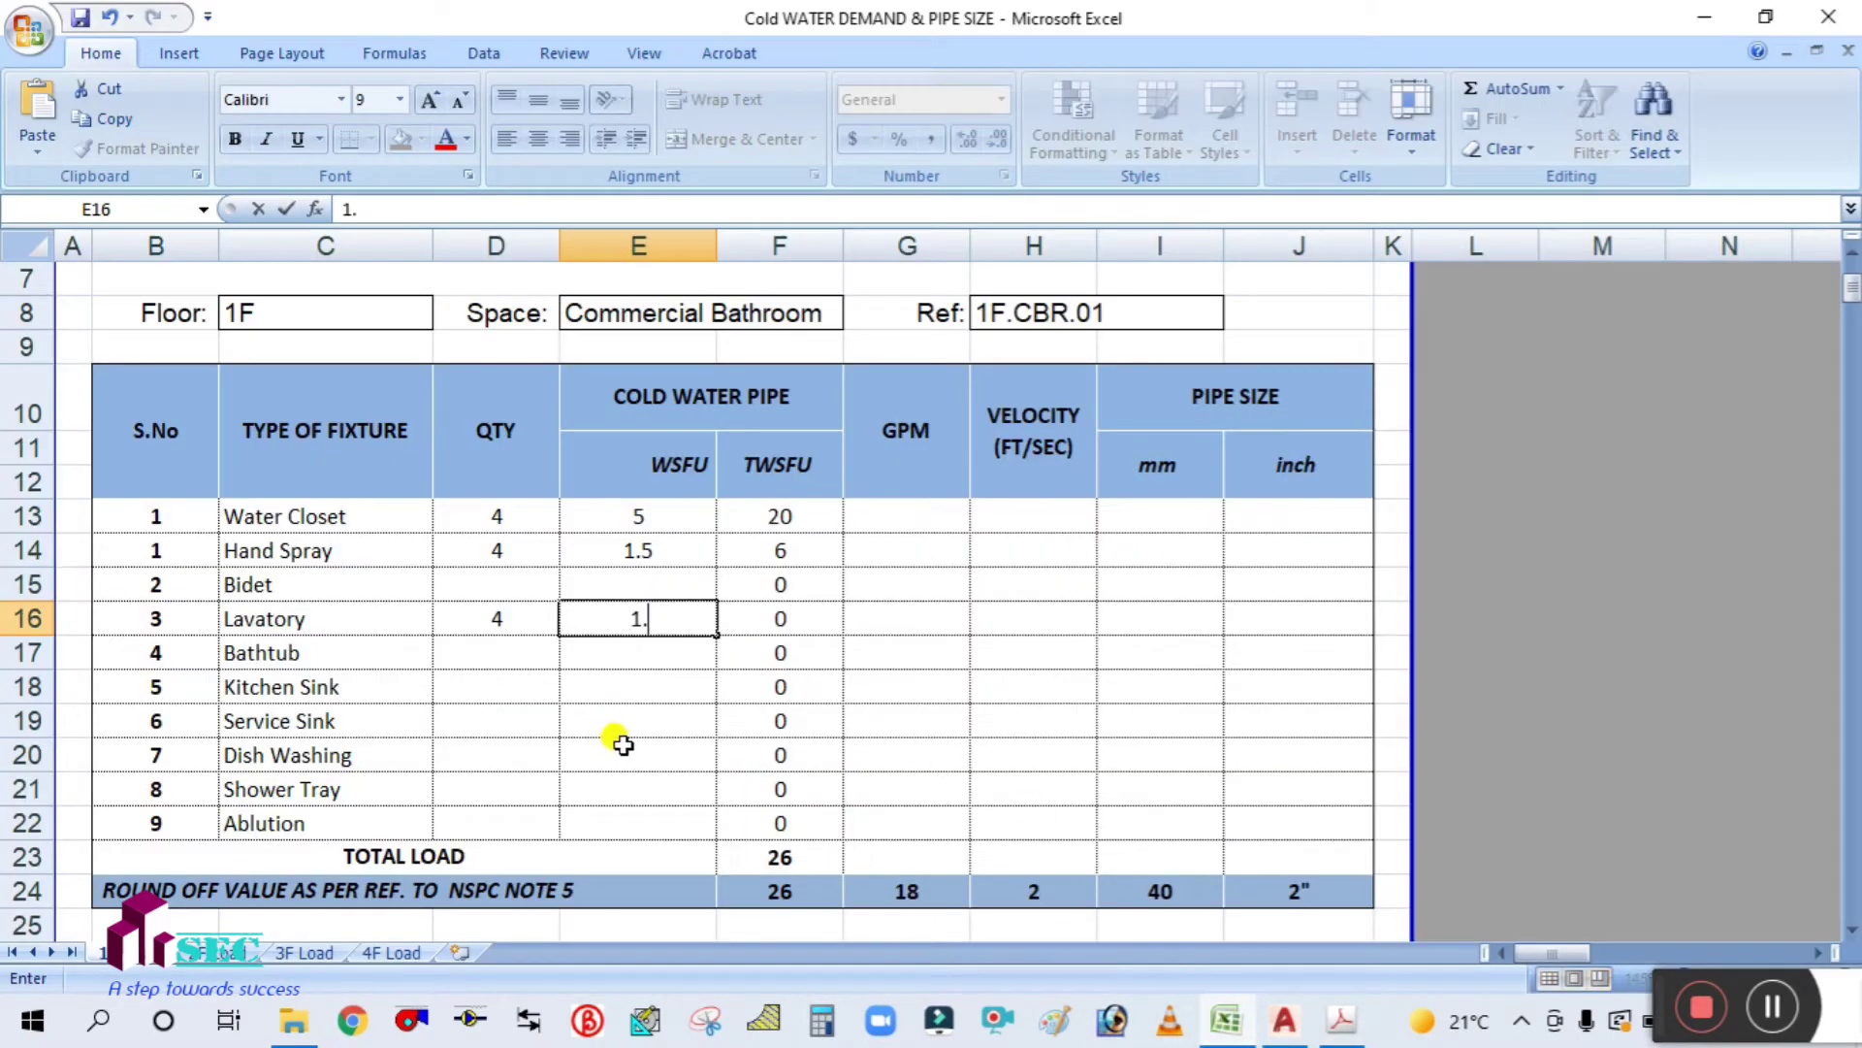
{"action": "type", "text": ".5"}
{"action": "left_click", "coordinate": [644, 730]}
Step: Check the formula behind the TWSFU cell in the round-off row without changing it
{"action": "scroll", "coordinate": [832, 652], "scroll_direction": "down", "scroll_amount": 1}
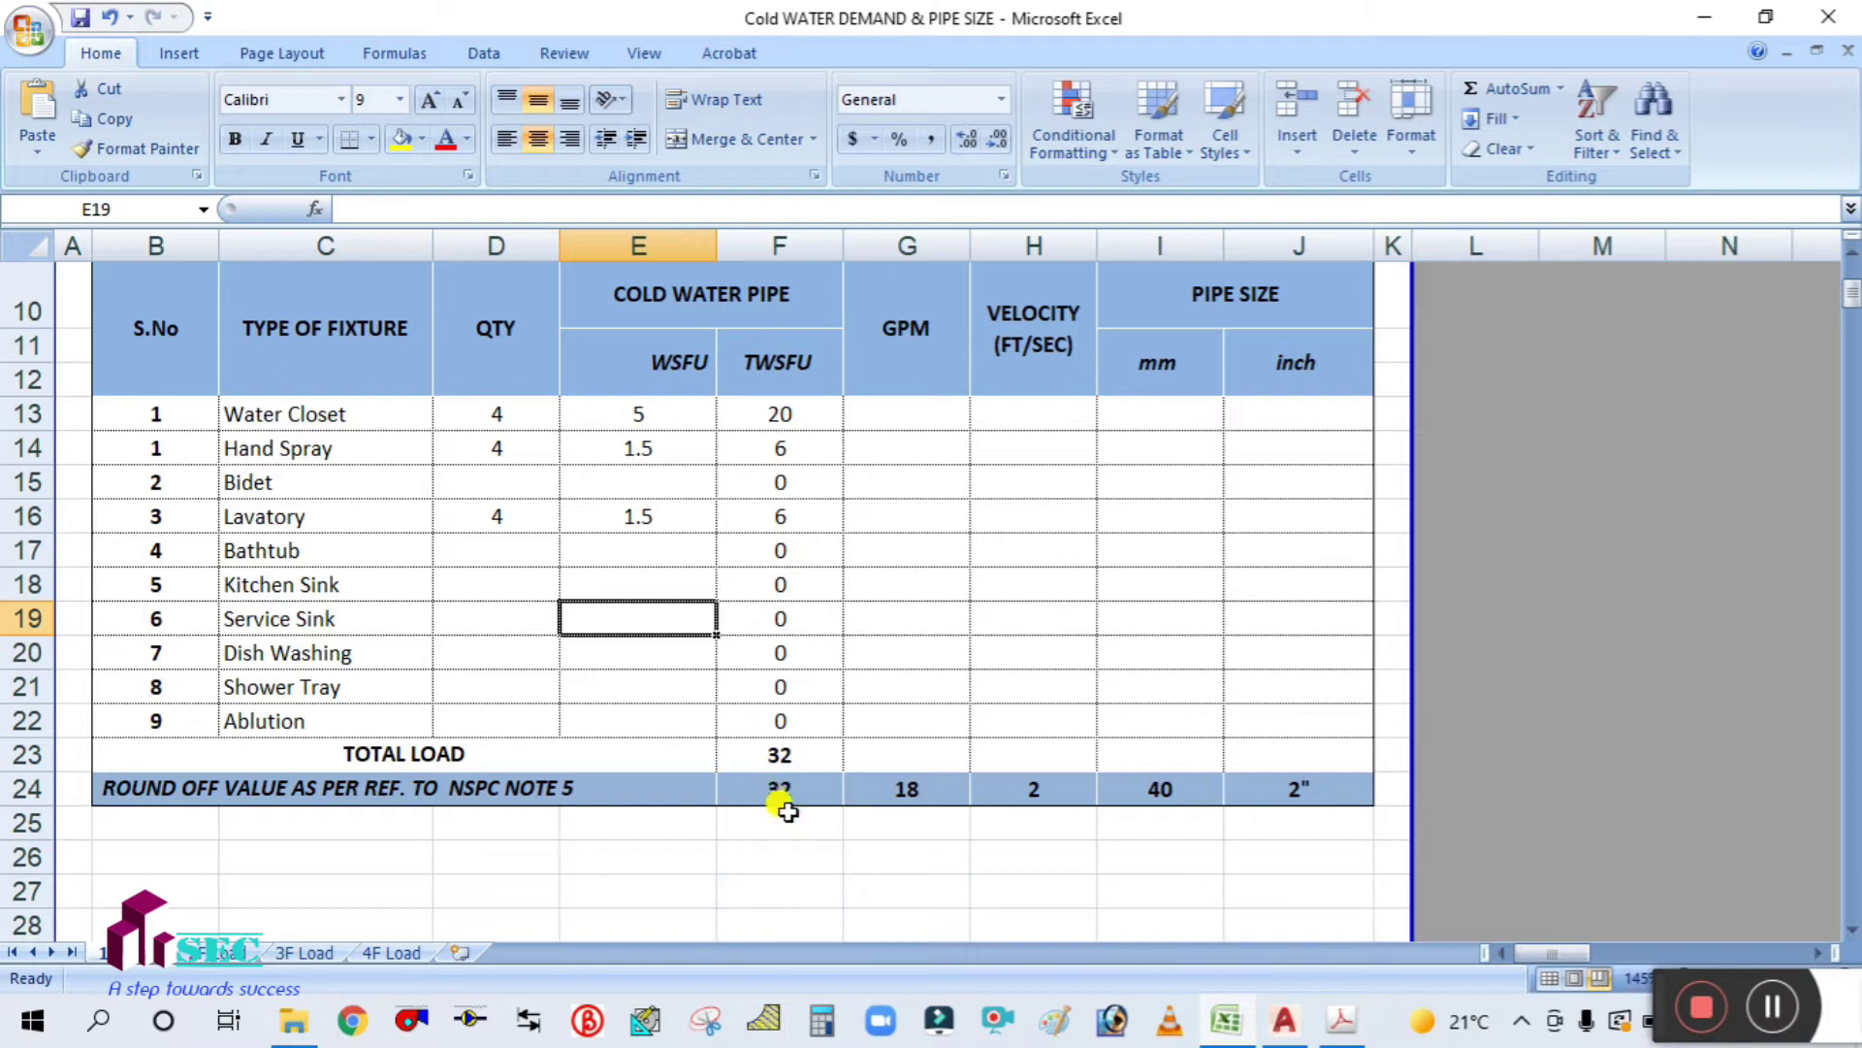
{"action": "left_click", "coordinate": [791, 781]}
{"action": "double_click", "coordinate": [788, 781]}
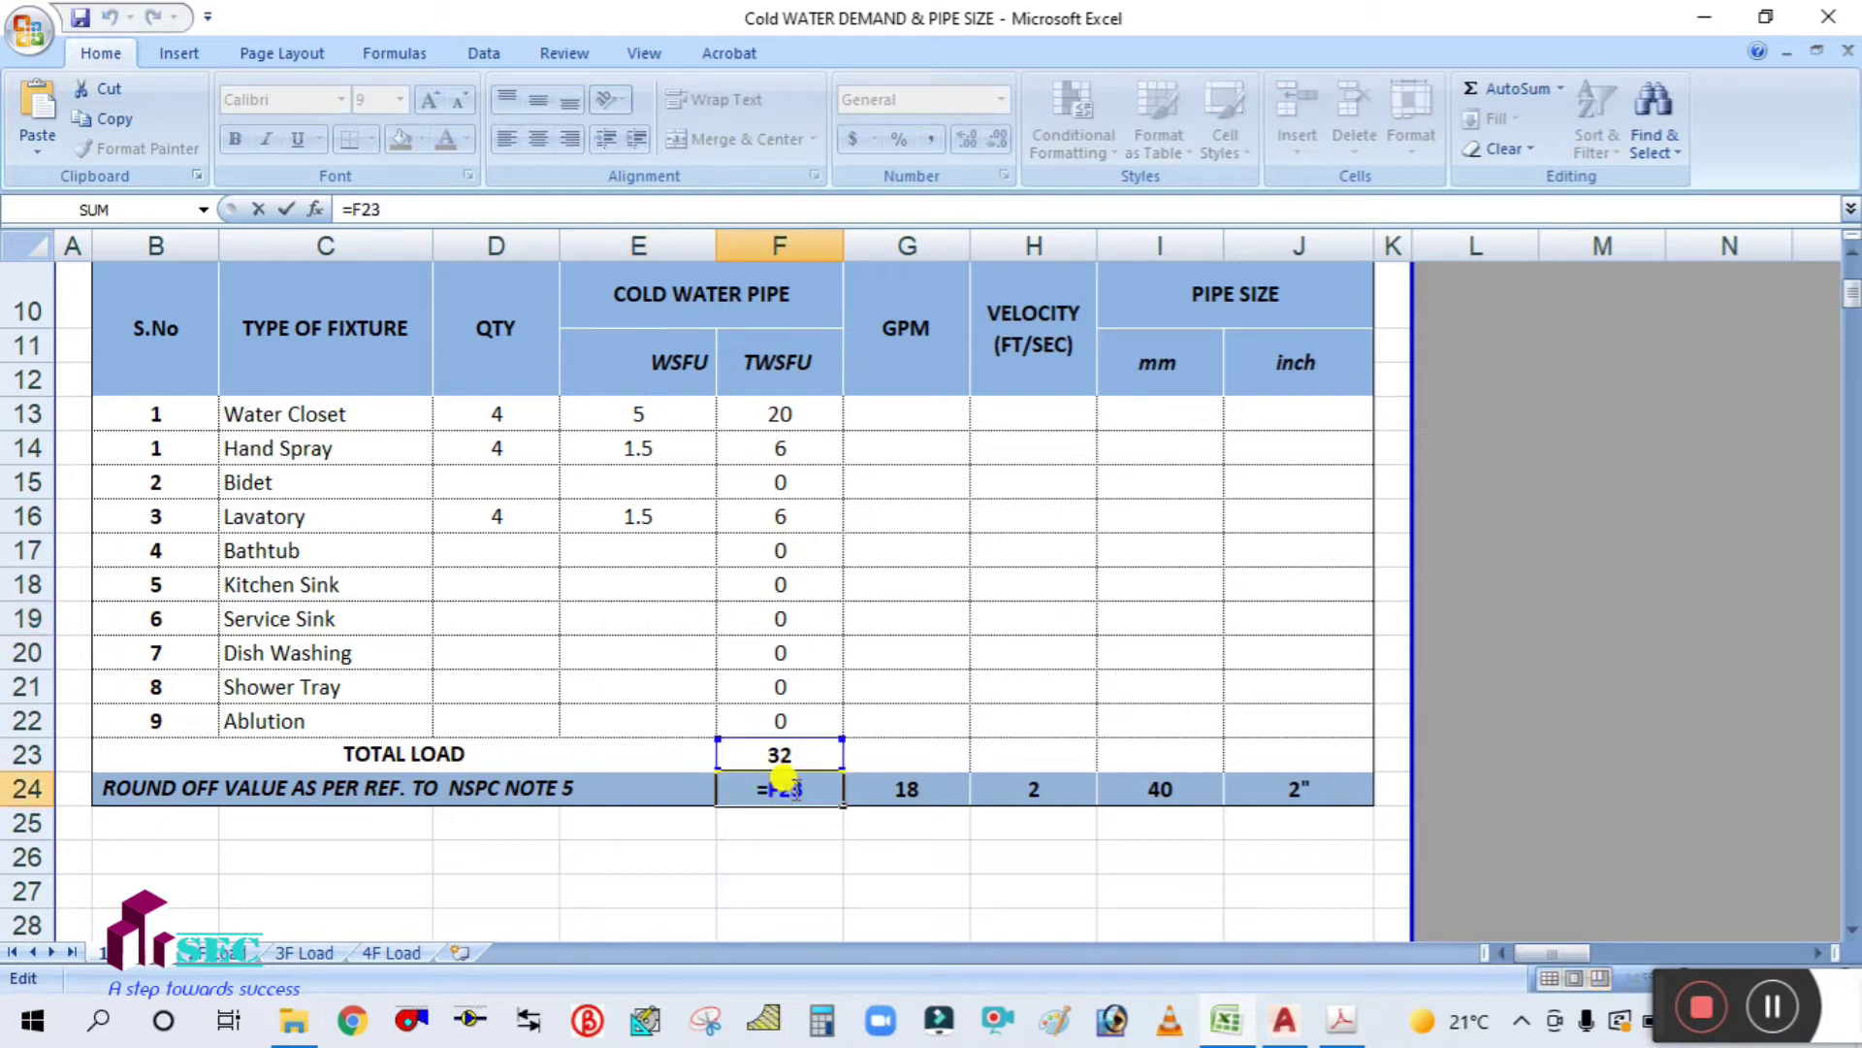
{"action": "key", "text": "Escape"}
{"action": "left_click", "coordinate": [999, 679]}
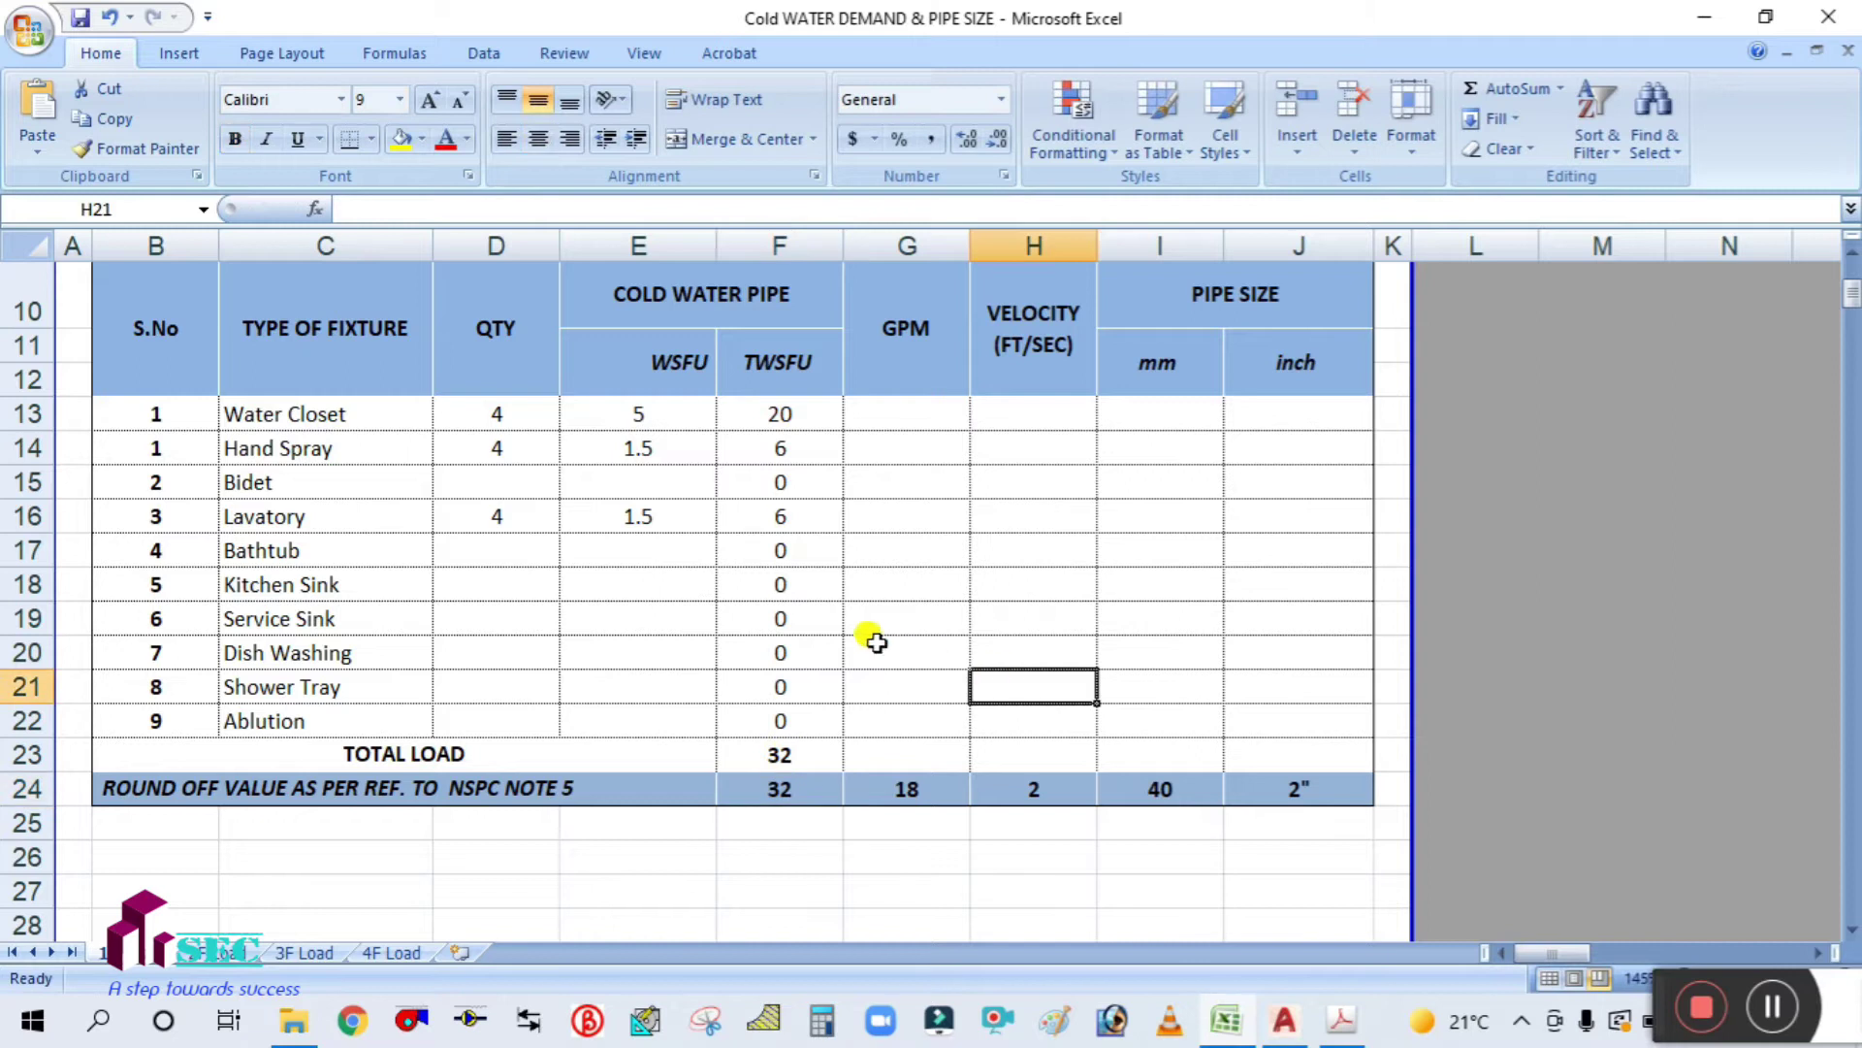
{"action": "double_click", "coordinate": [787, 790]}
{"action": "key", "text": "Escape"}
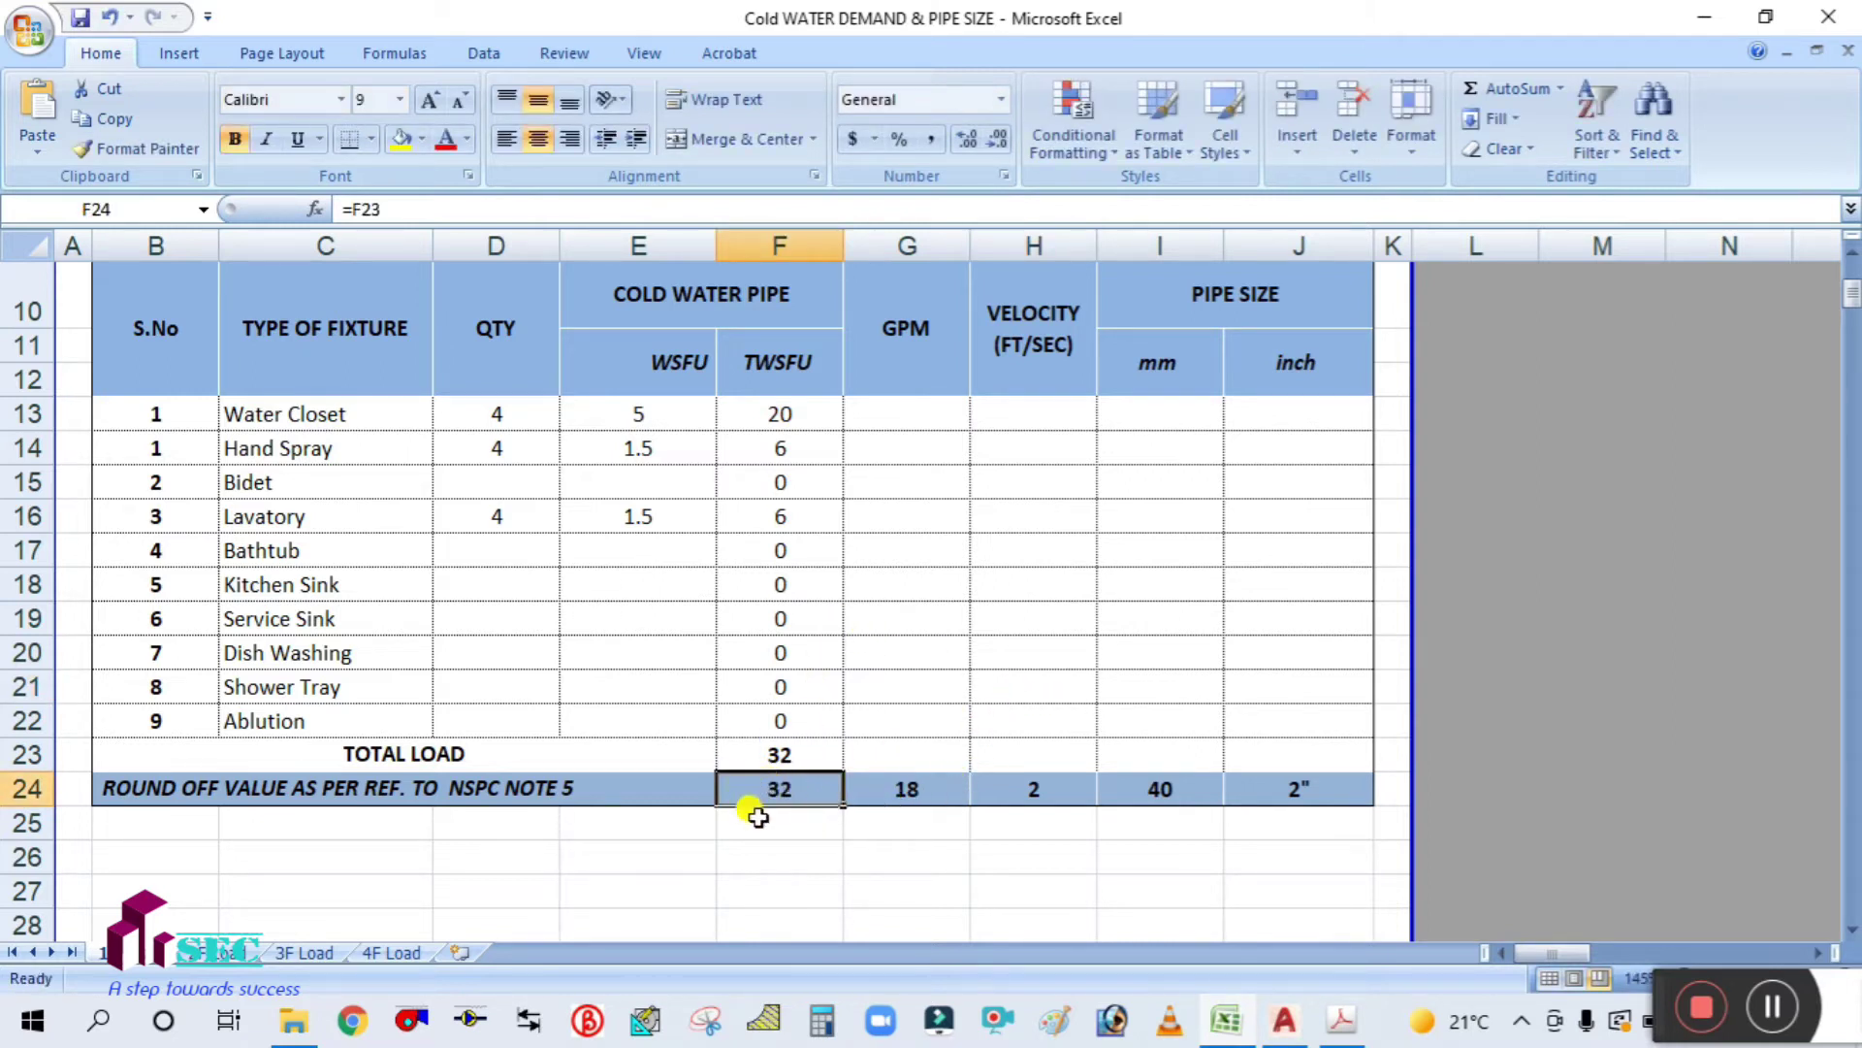
Step: Select the round-off row's GPM cell, then switch to the IPC PDF and find the 30 WSFU row for flush tanks in Table E103.3(3)
{"action": "left_click", "coordinate": [889, 795]}
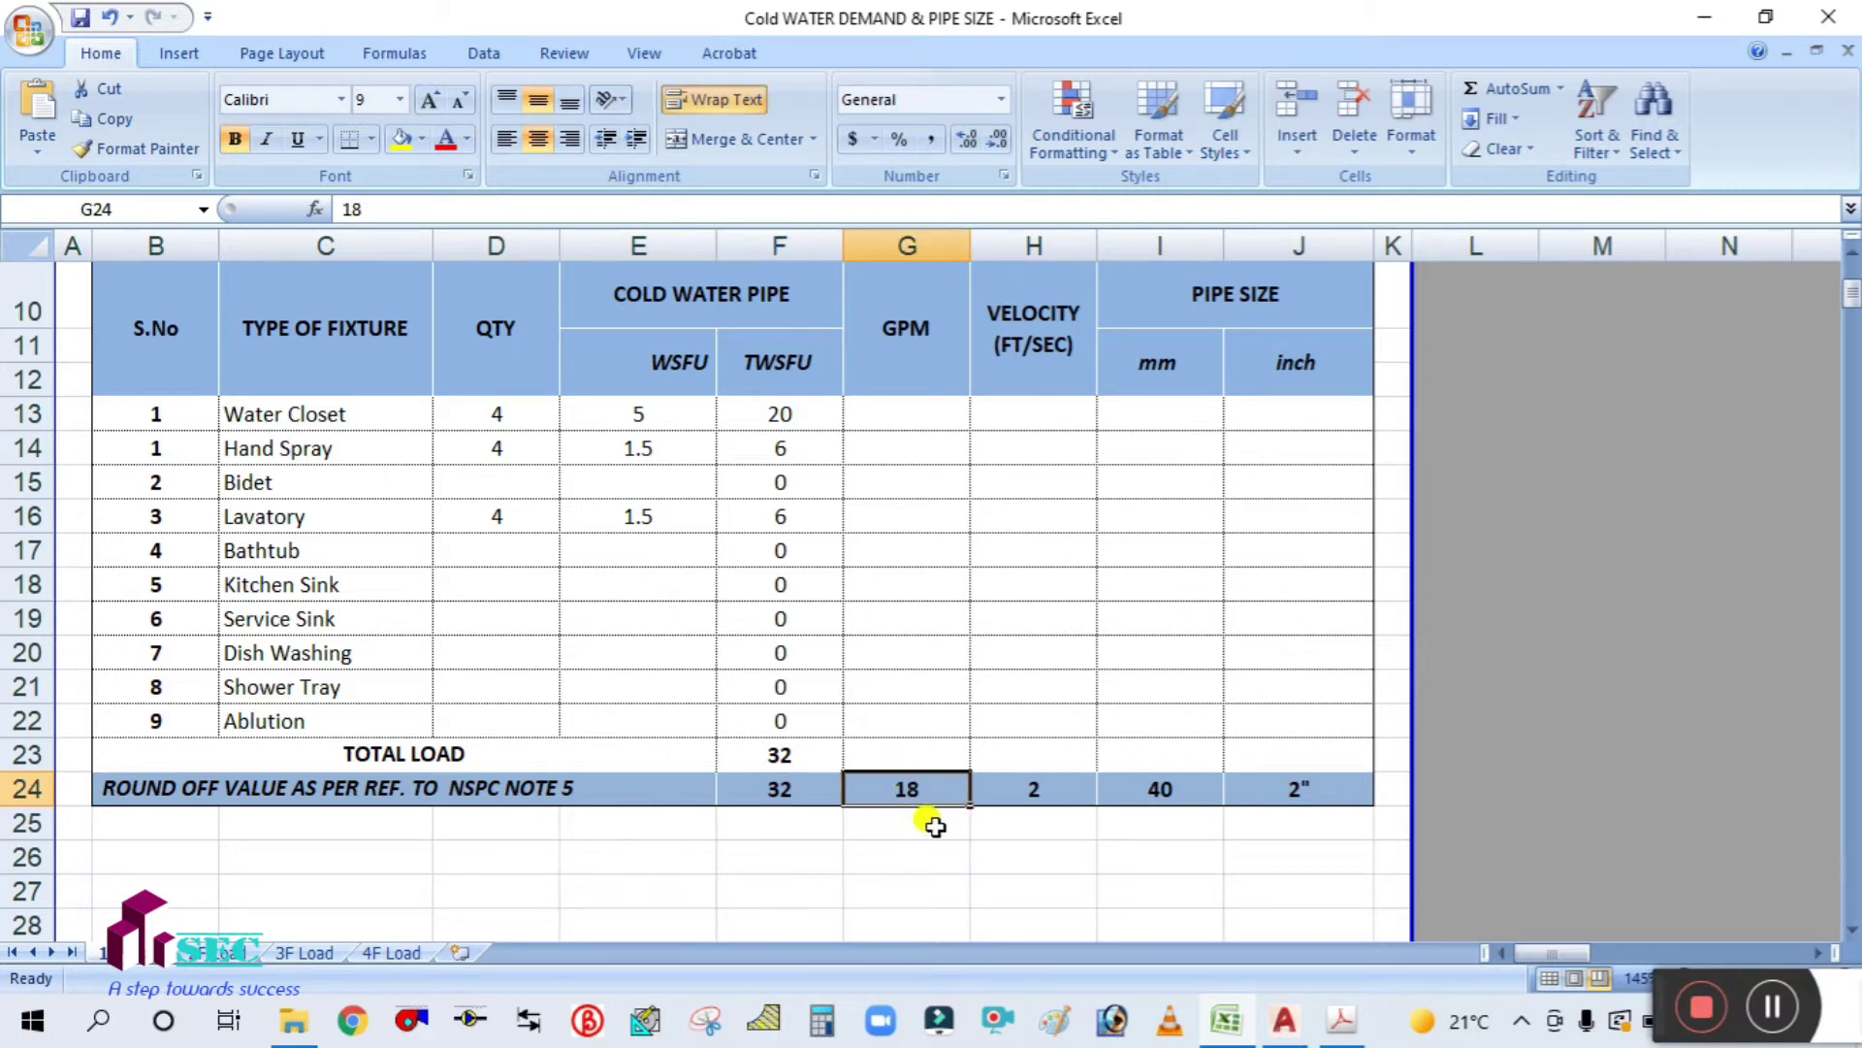
{"action": "left_click", "coordinate": [1336, 1024]}
{"action": "scroll", "coordinate": [1125, 733], "scroll_direction": "down", "scroll_amount": 10}
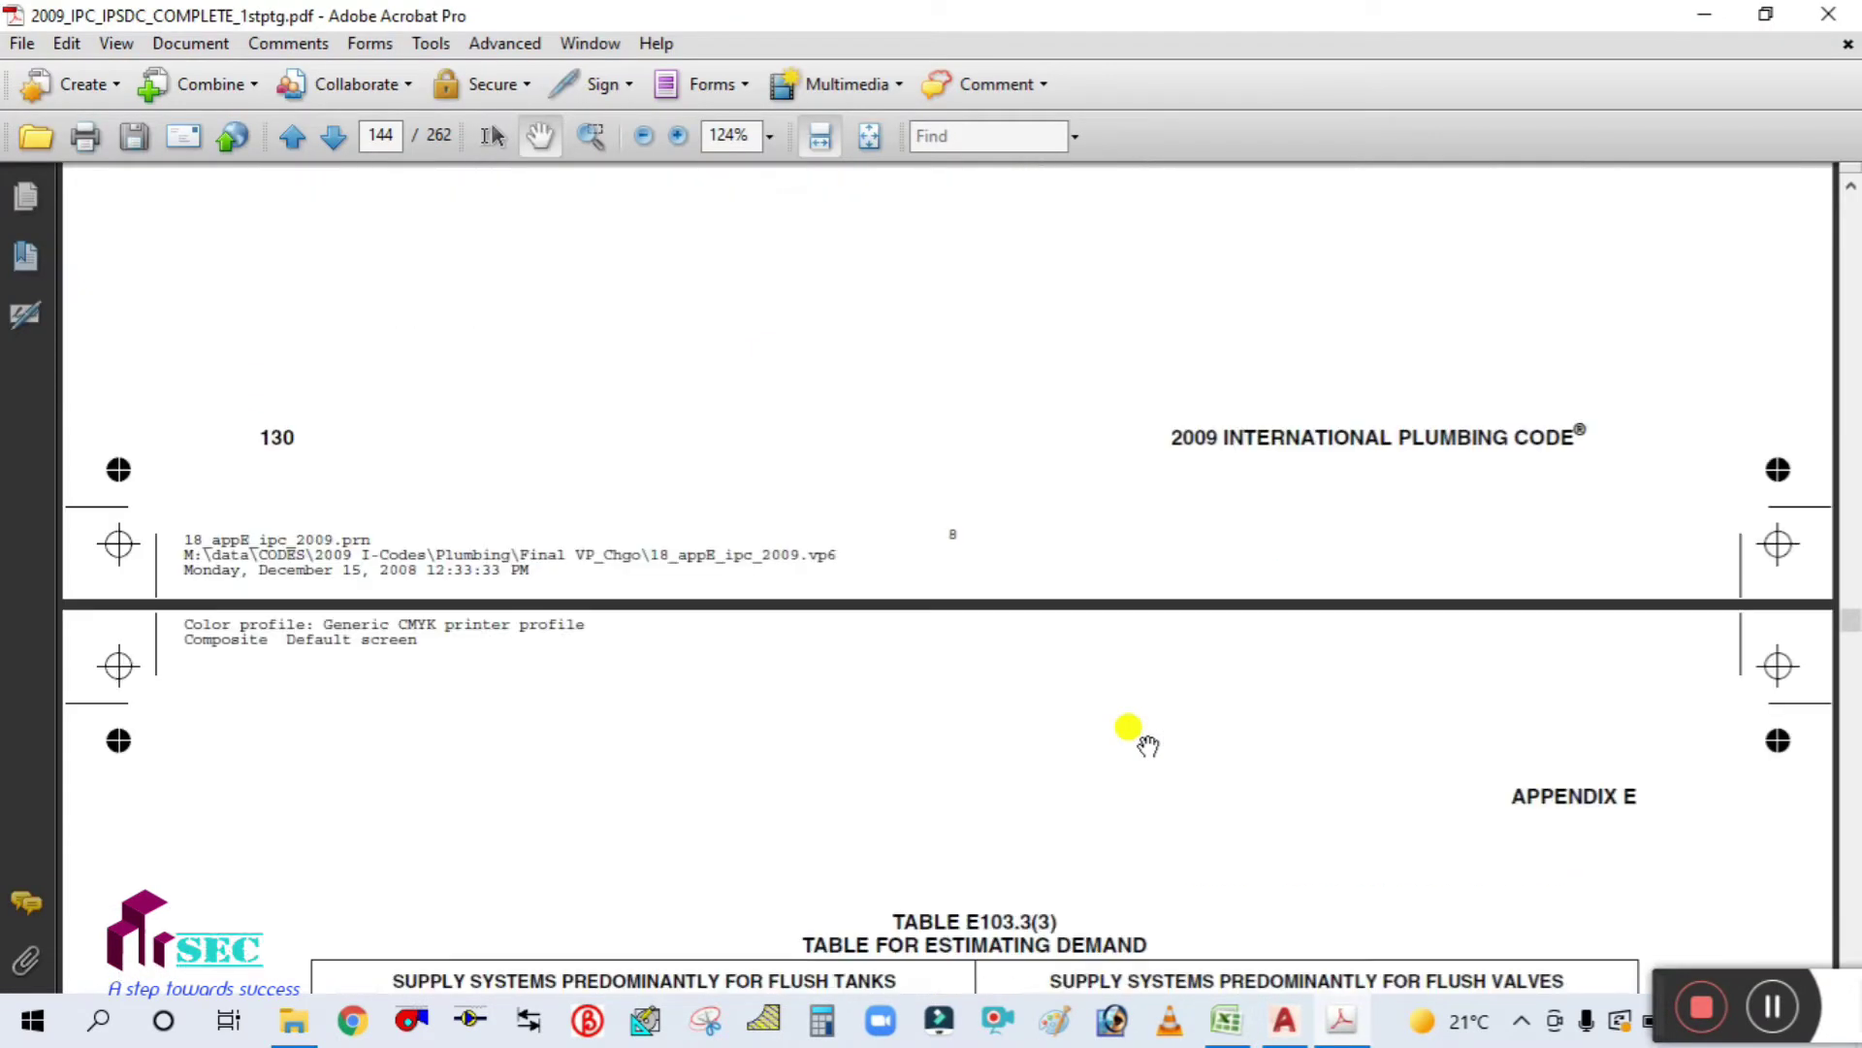
{"action": "scroll", "coordinate": [1147, 745], "scroll_direction": "down", "scroll_amount": 6}
{"action": "scroll", "coordinate": [1125, 727], "scroll_direction": "down", "scroll_amount": 1}
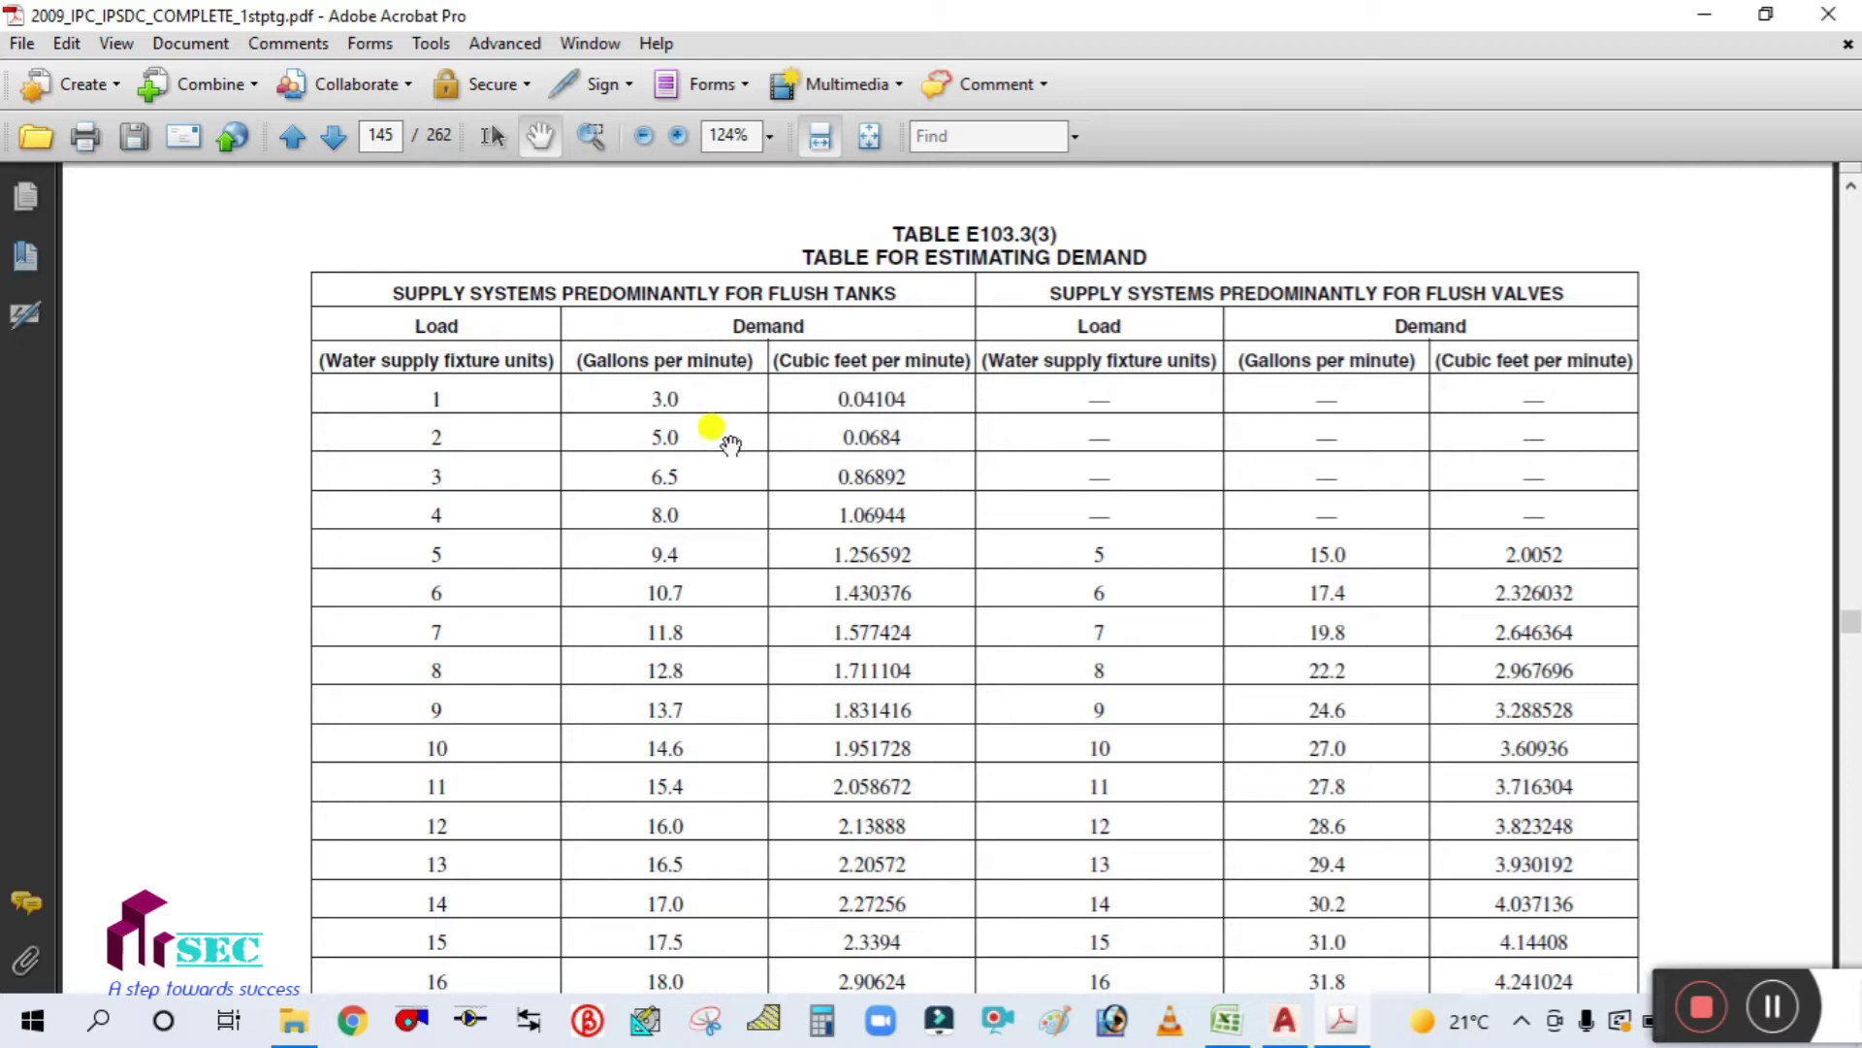
{"action": "scroll", "coordinate": [703, 499], "scroll_direction": "down", "scroll_amount": 1}
{"action": "scroll", "coordinate": [712, 495], "scroll_direction": "down", "scroll_amount": 1}
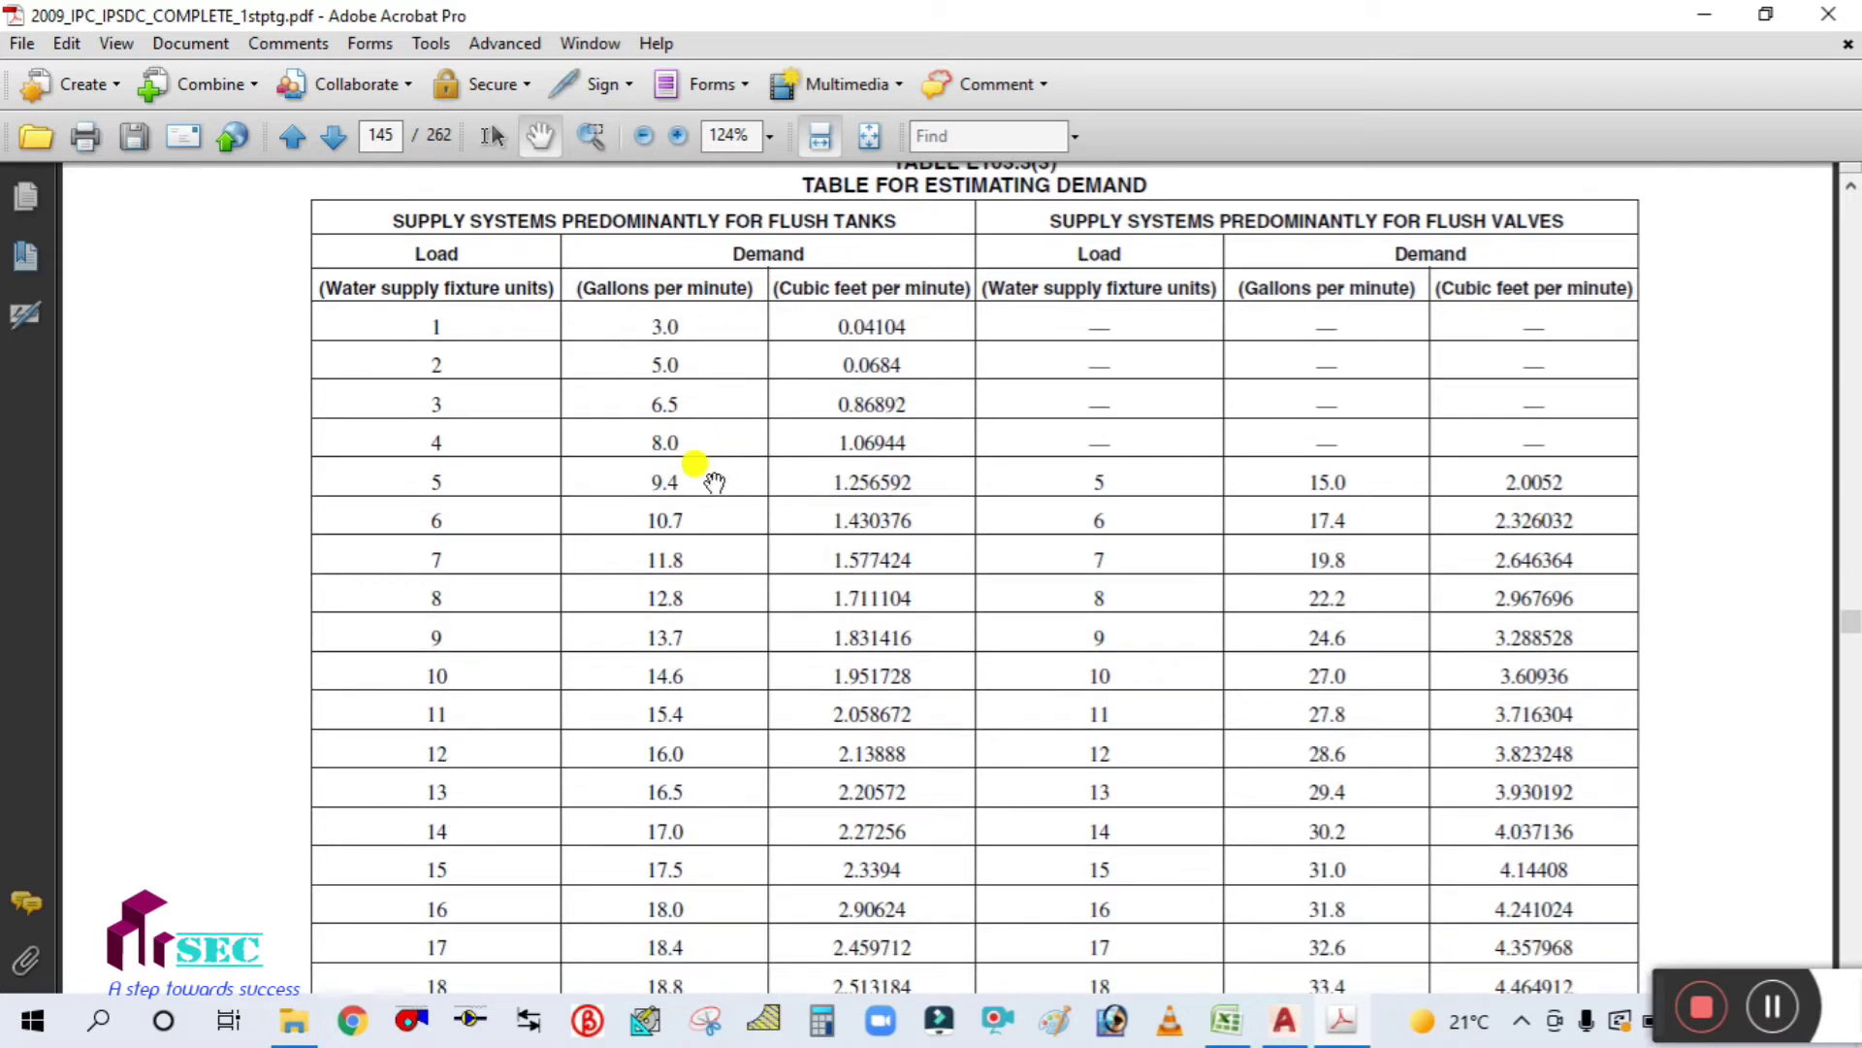
{"action": "scroll", "coordinate": [392, 803], "scroll_direction": "down", "scroll_amount": 10}
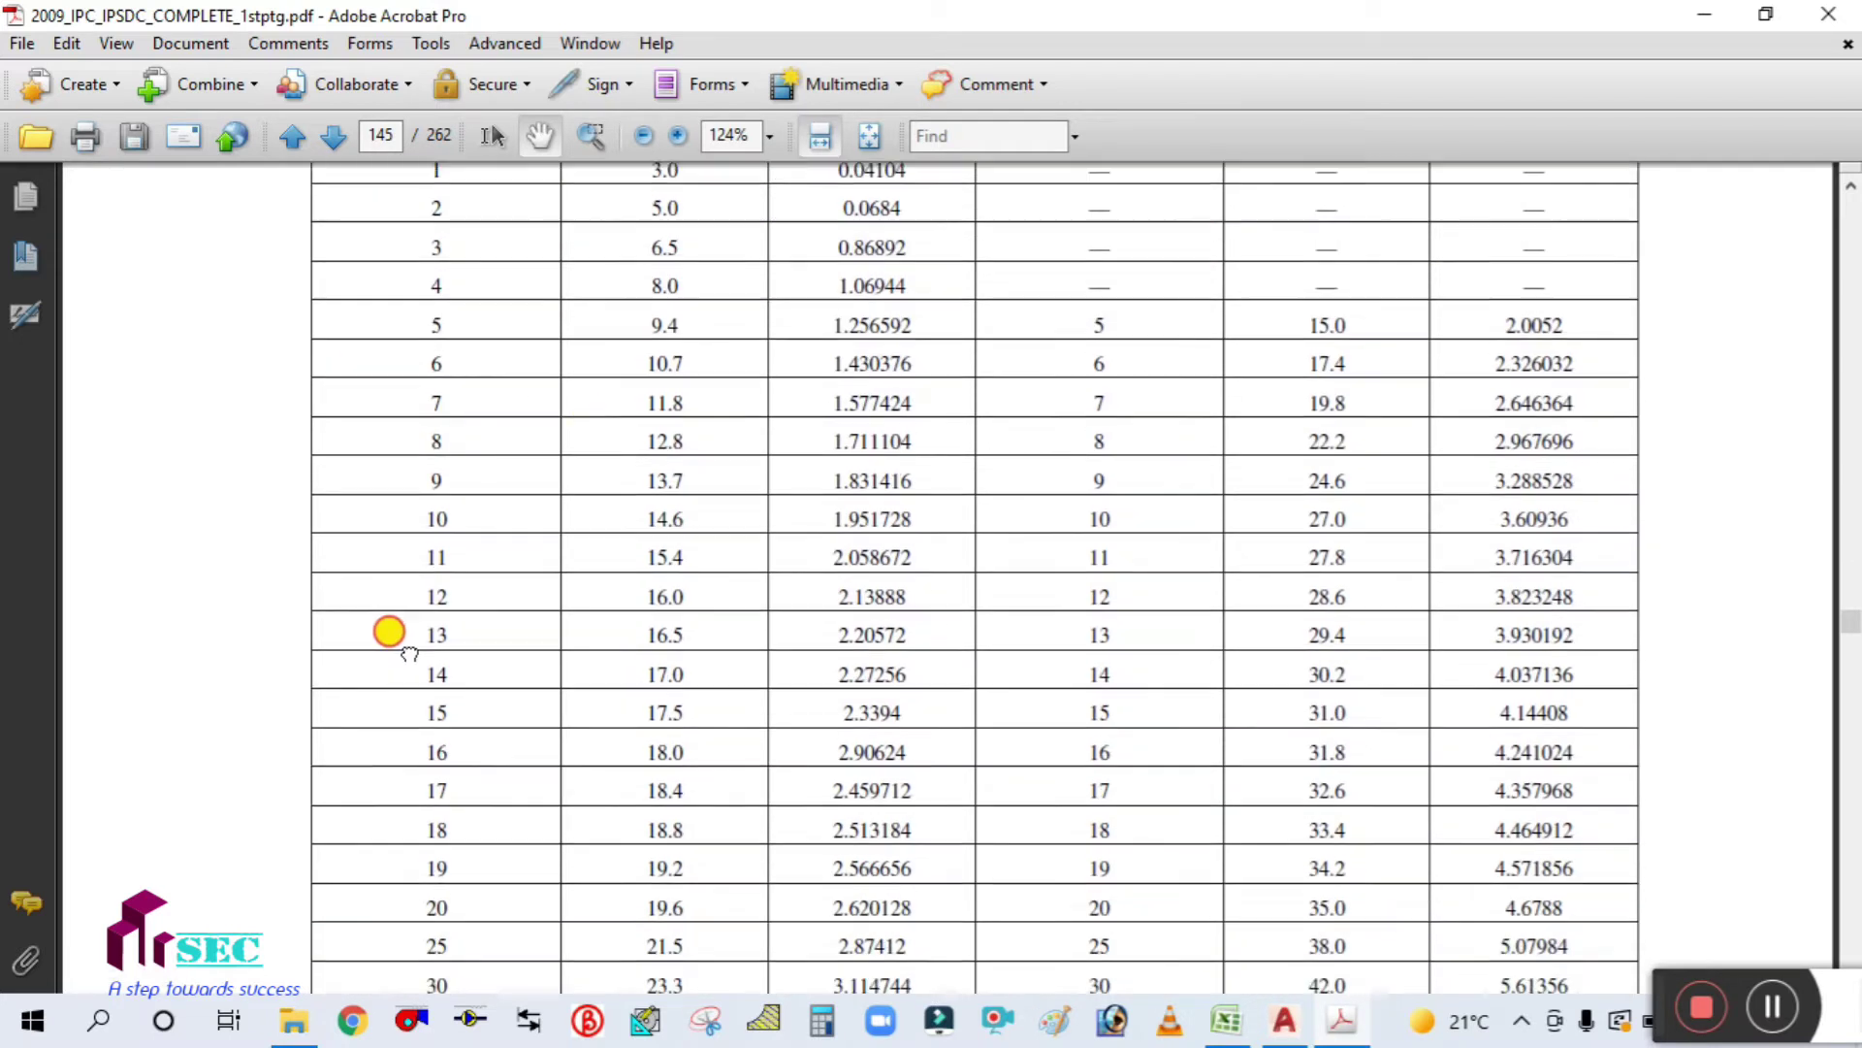
{"action": "scroll", "coordinate": [396, 509], "scroll_direction": "down", "scroll_amount": 3}
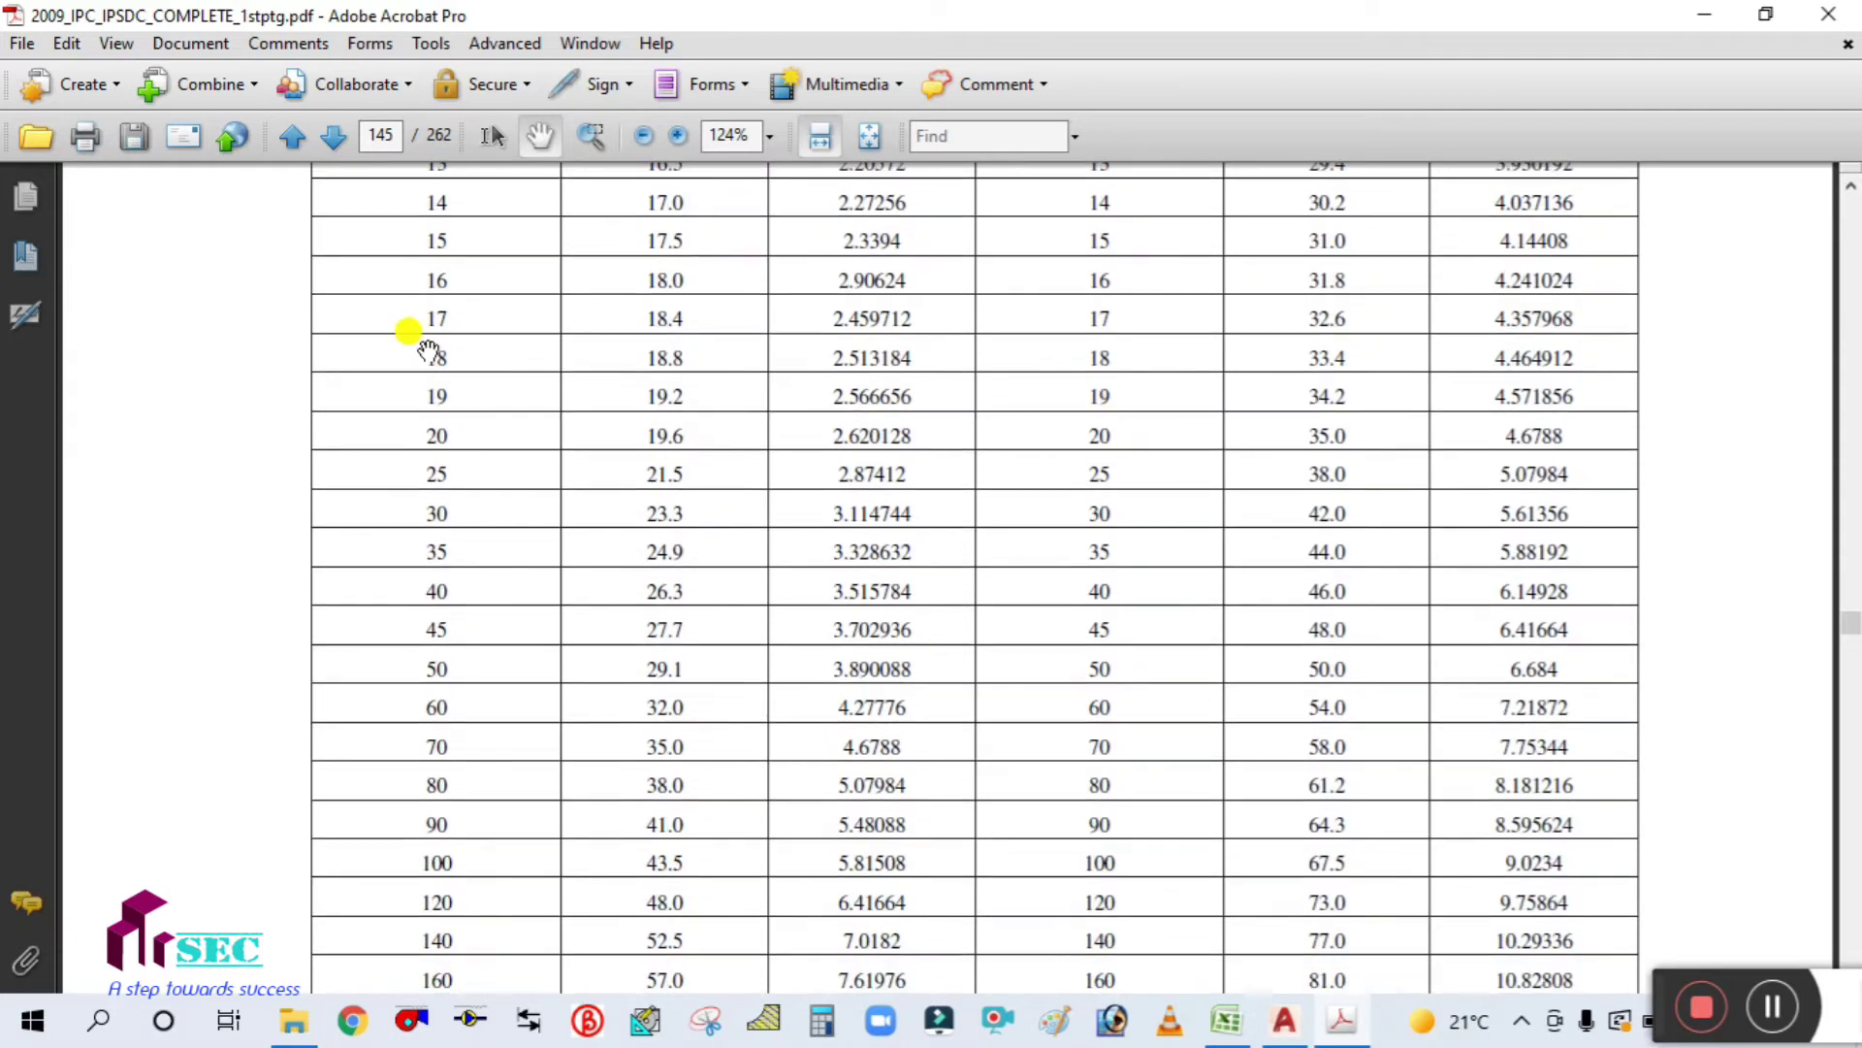
{"action": "left_click", "coordinate": [439, 44]}
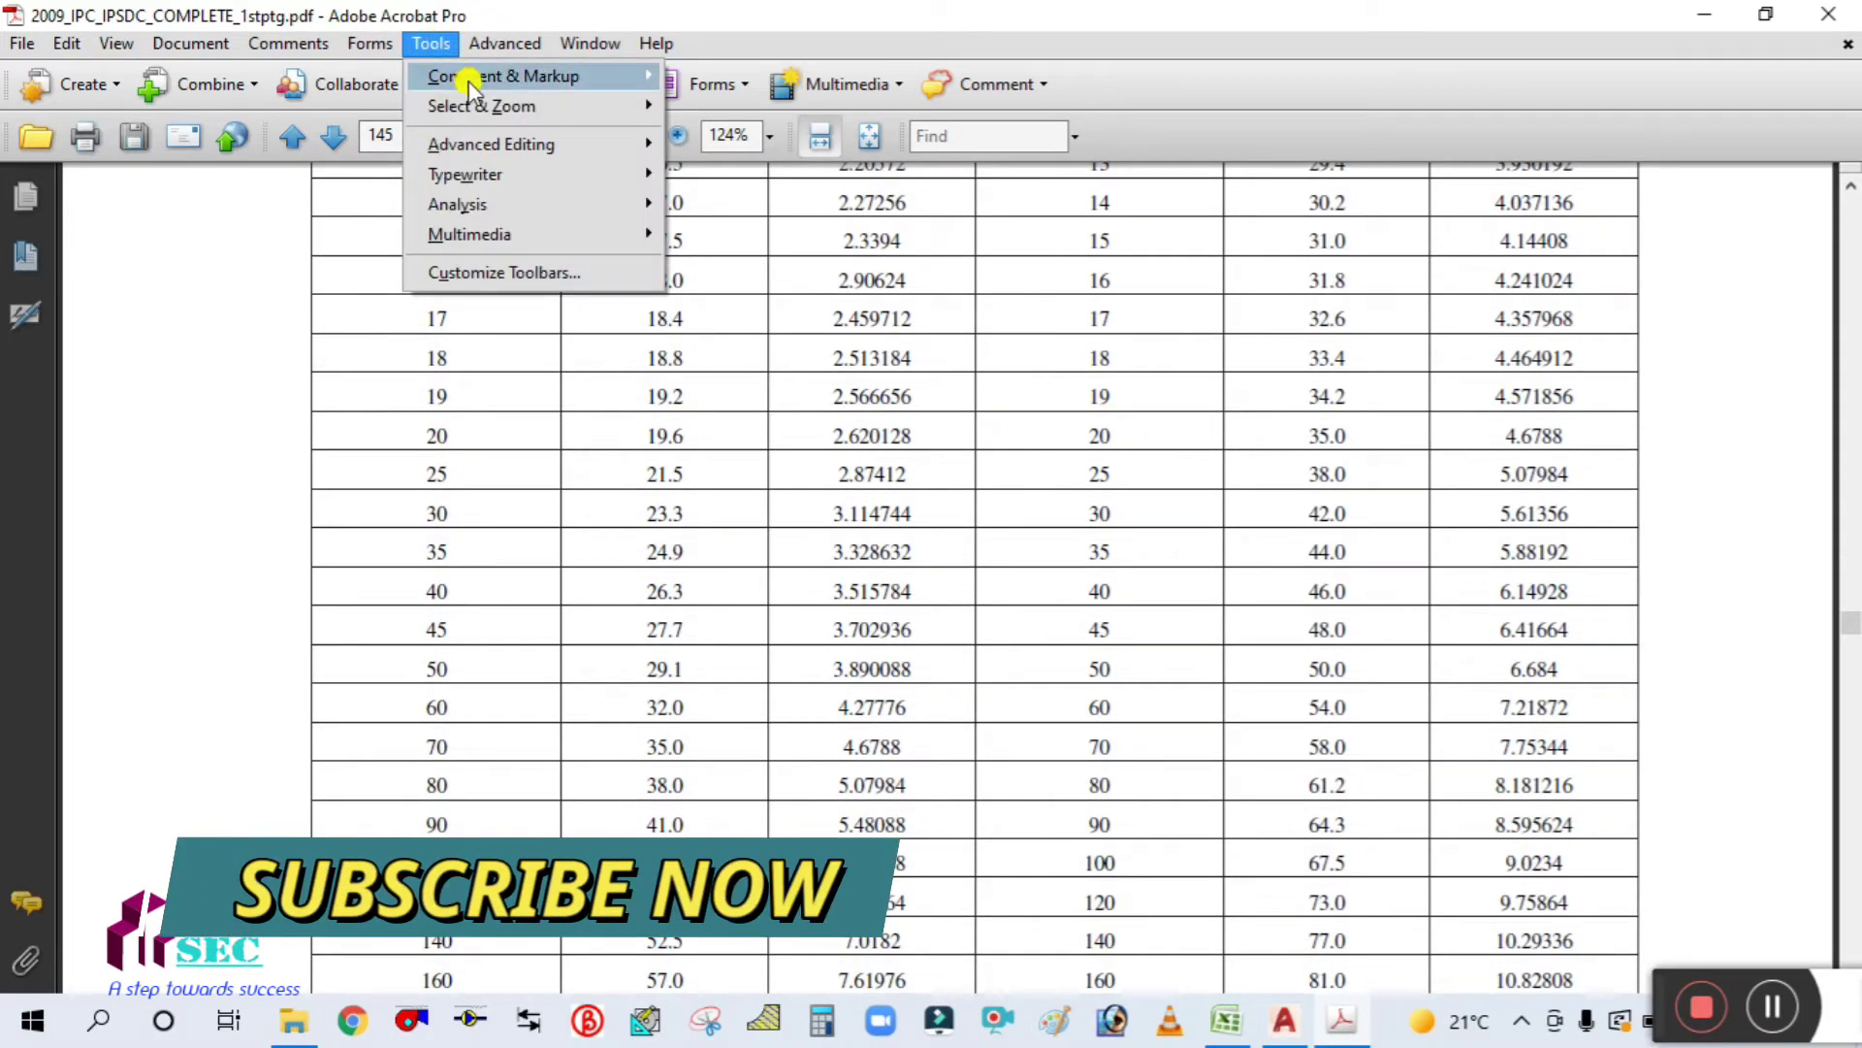
{"action": "mouse_move", "coordinate": [543, 75]}
{"action": "left_click", "coordinate": [729, 496]}
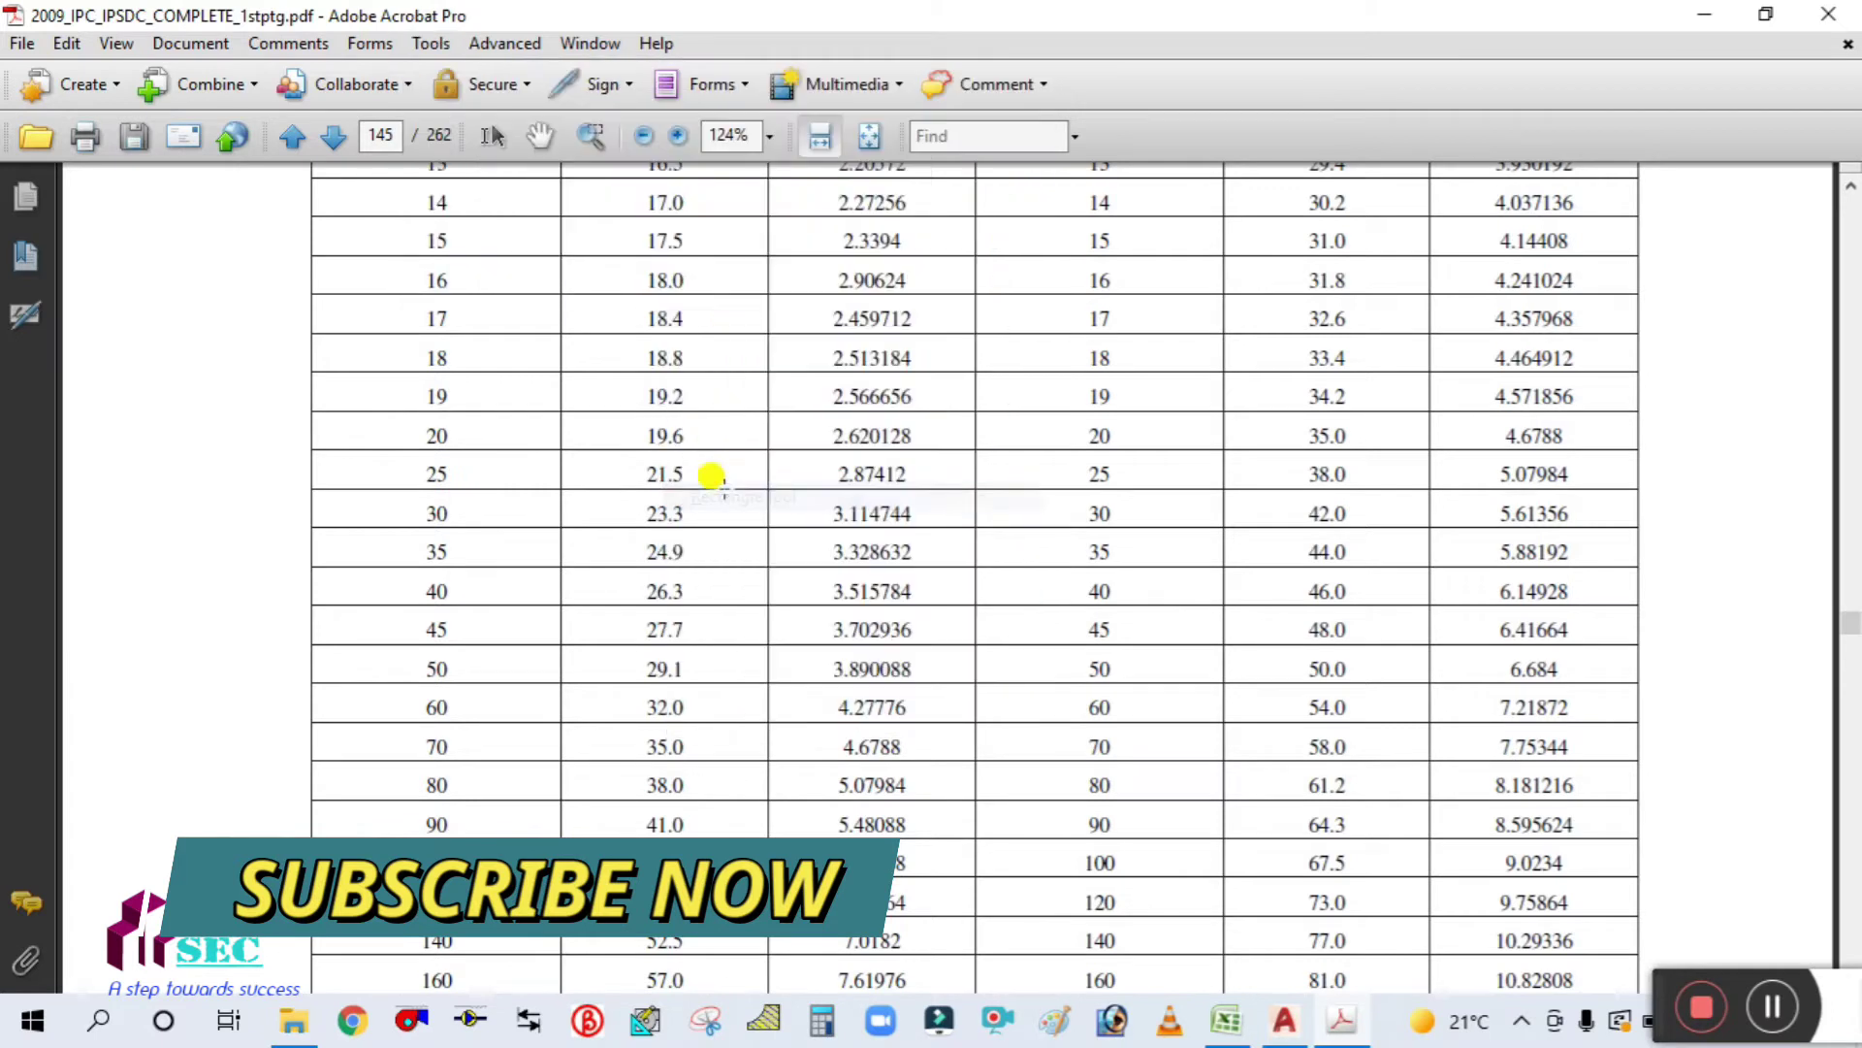
Step: Draw an oval markup around the load value 30 in the flush-tank section of Table E103.3(3)
{"action": "left_click", "coordinate": [504, 43]}
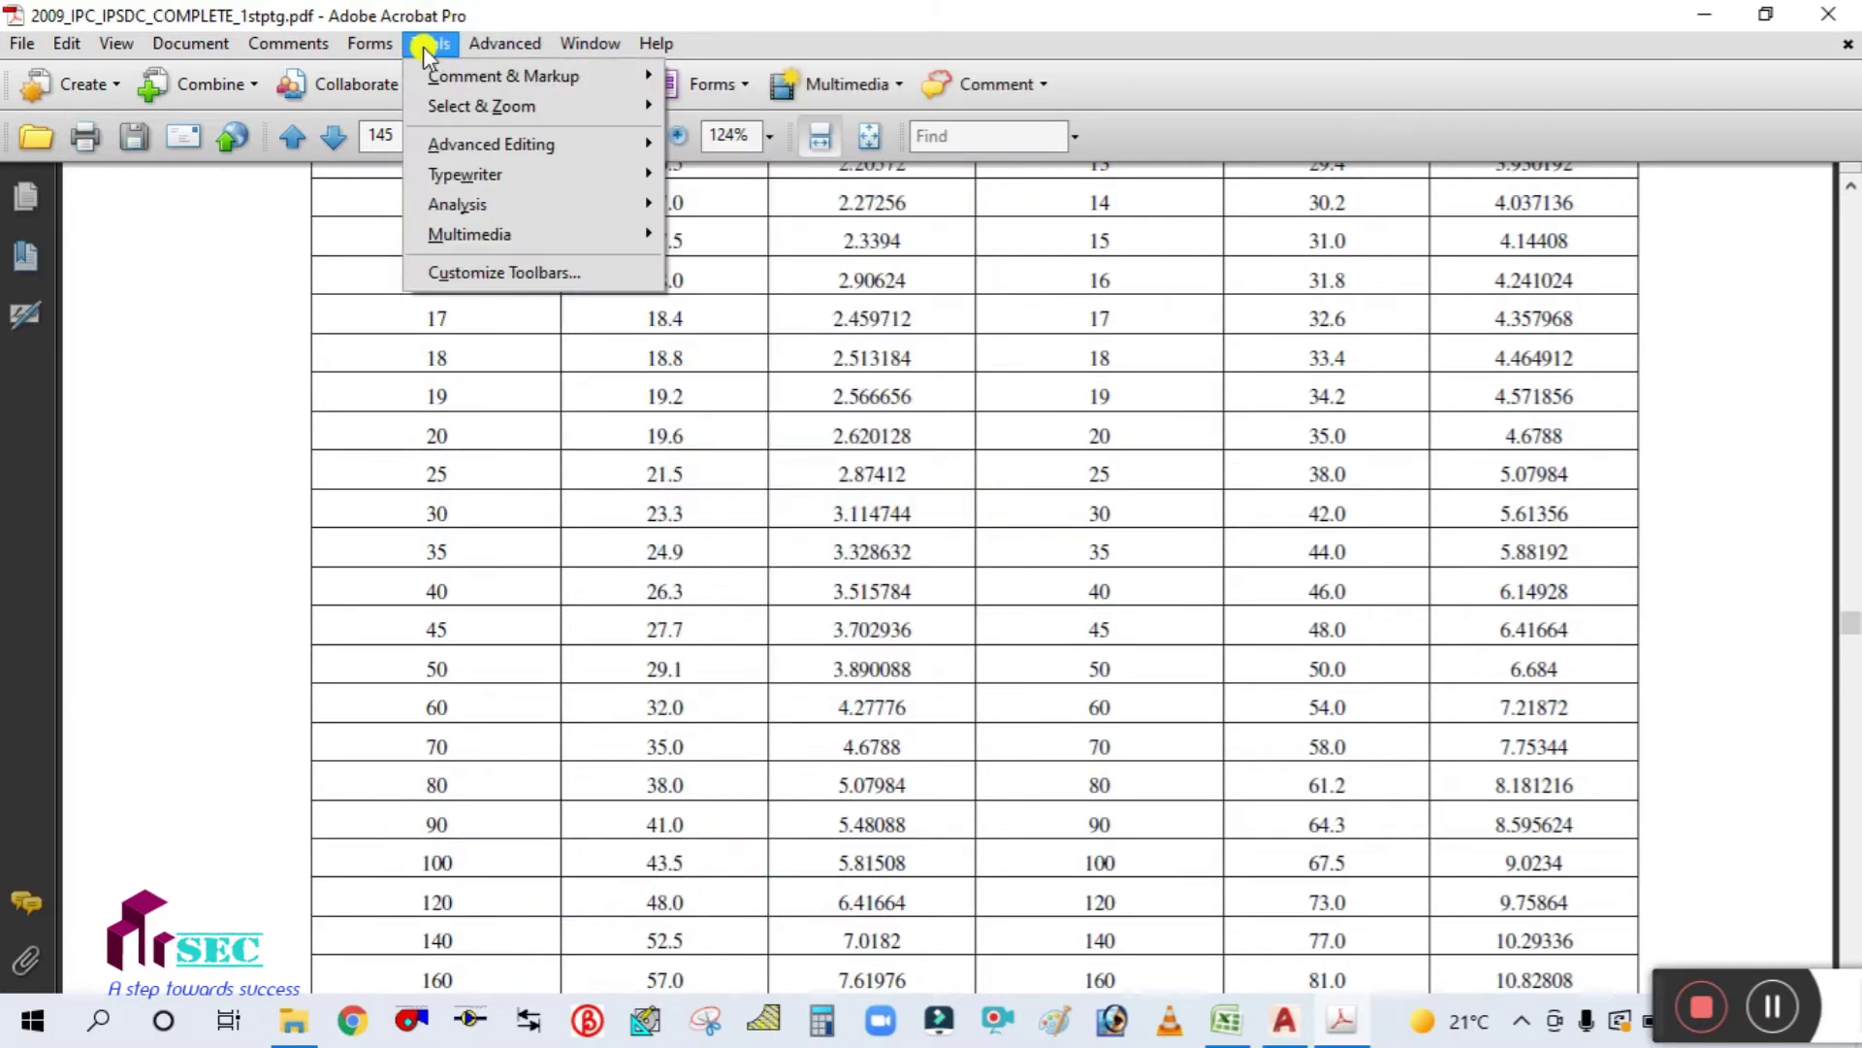
{"action": "mouse_move", "coordinate": [431, 43]}
{"action": "mouse_move", "coordinate": [578, 80]}
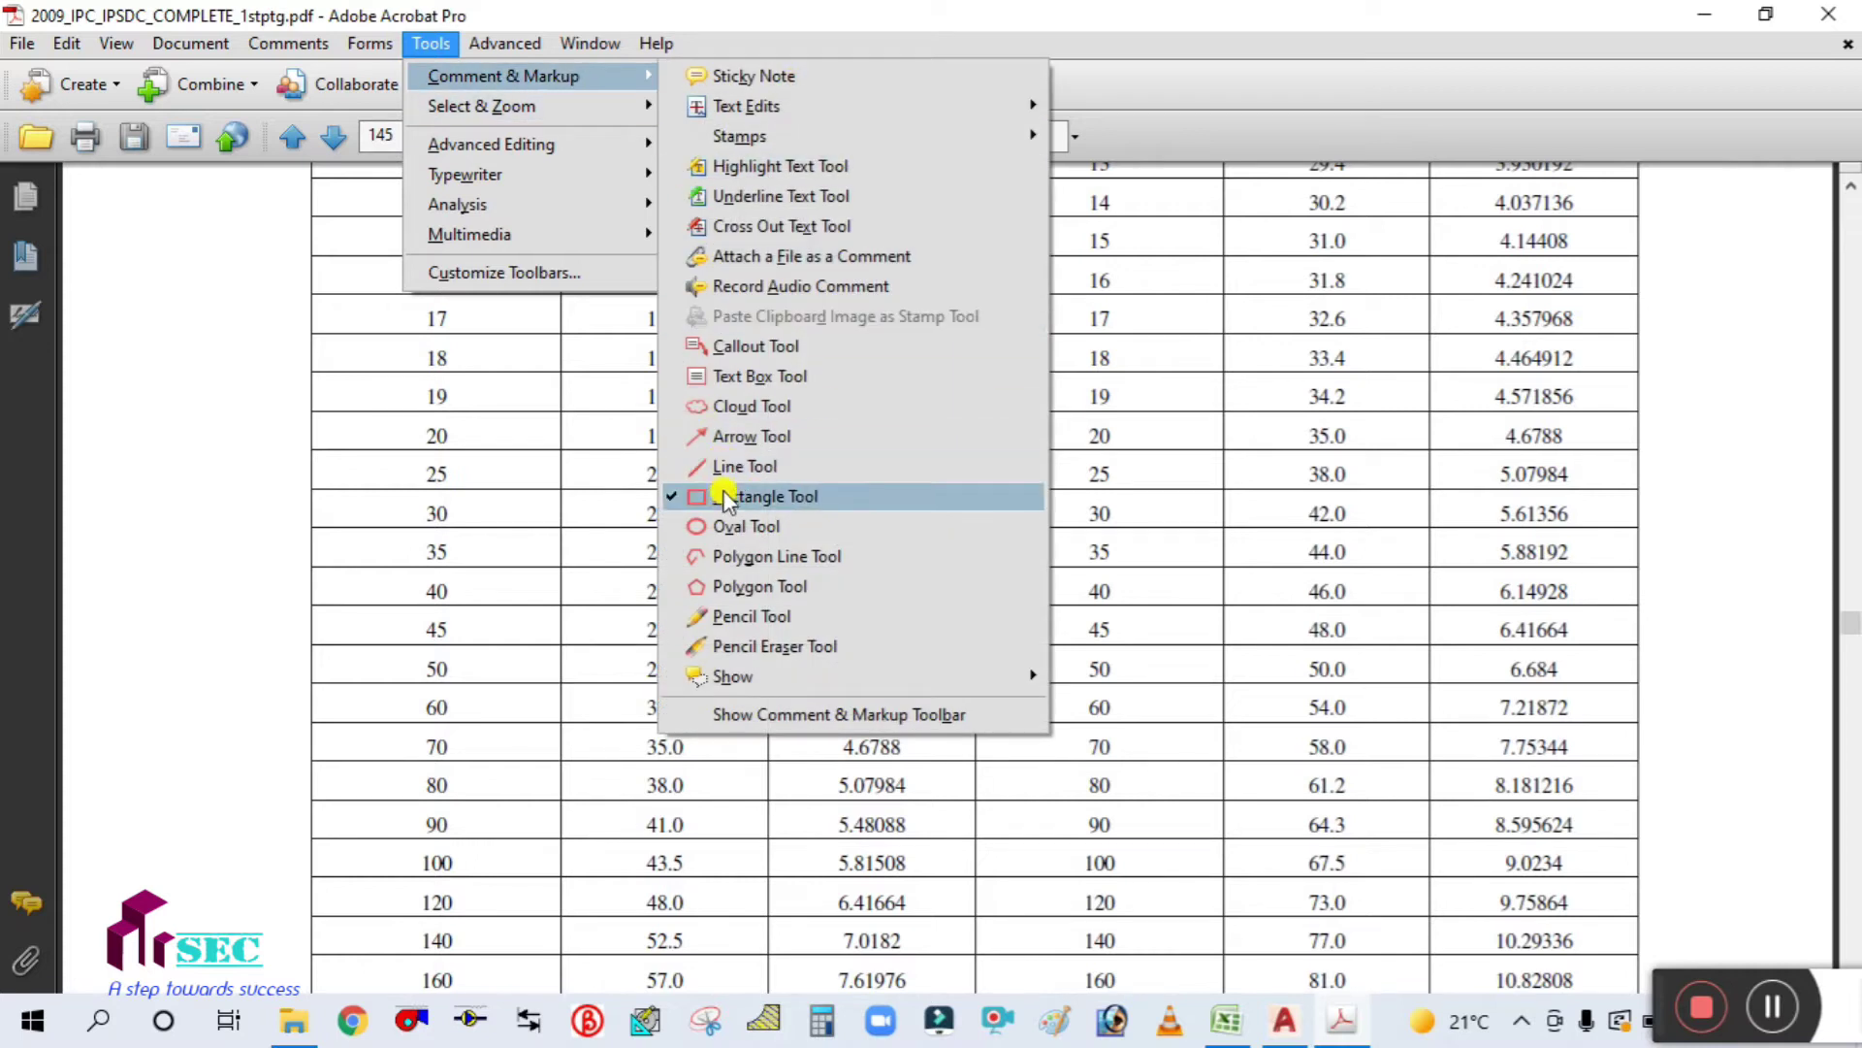
{"action": "left_click", "coordinate": [746, 526]}
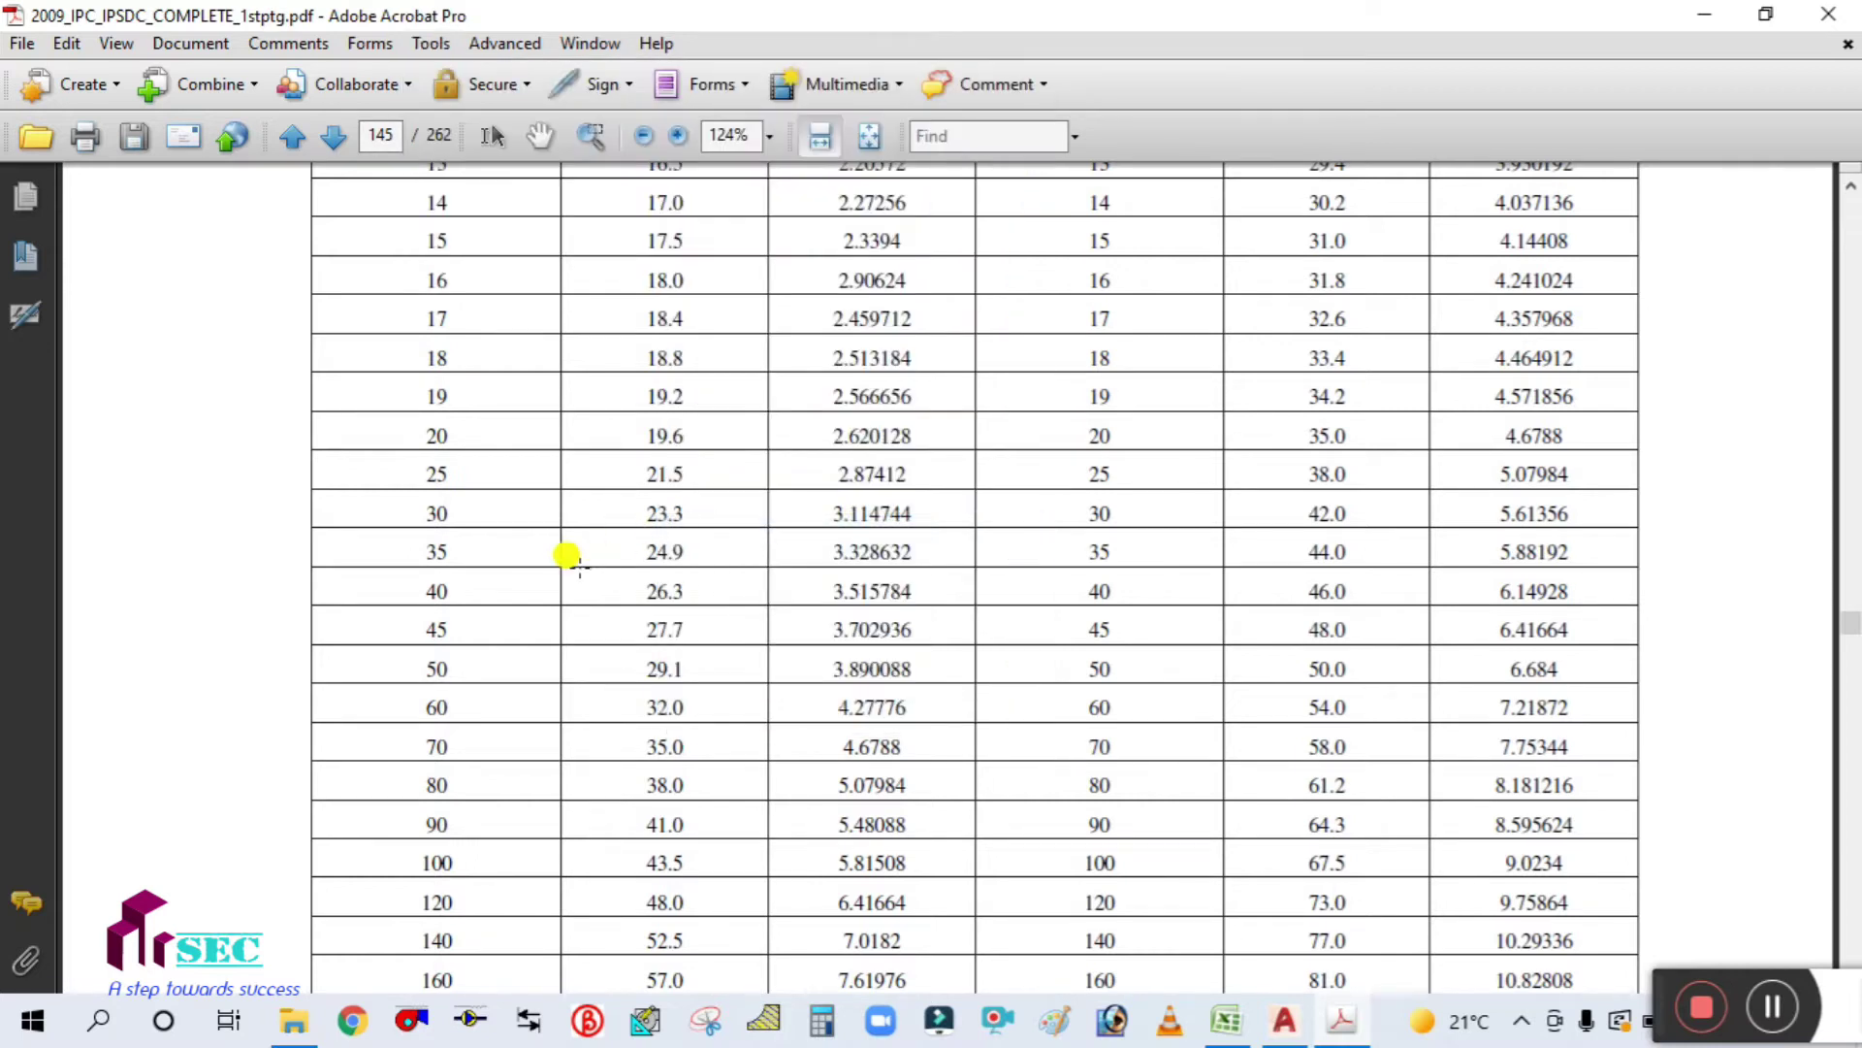
{"action": "left_click_drag", "start_coordinate": [395, 492], "coordinate": [467, 530]}
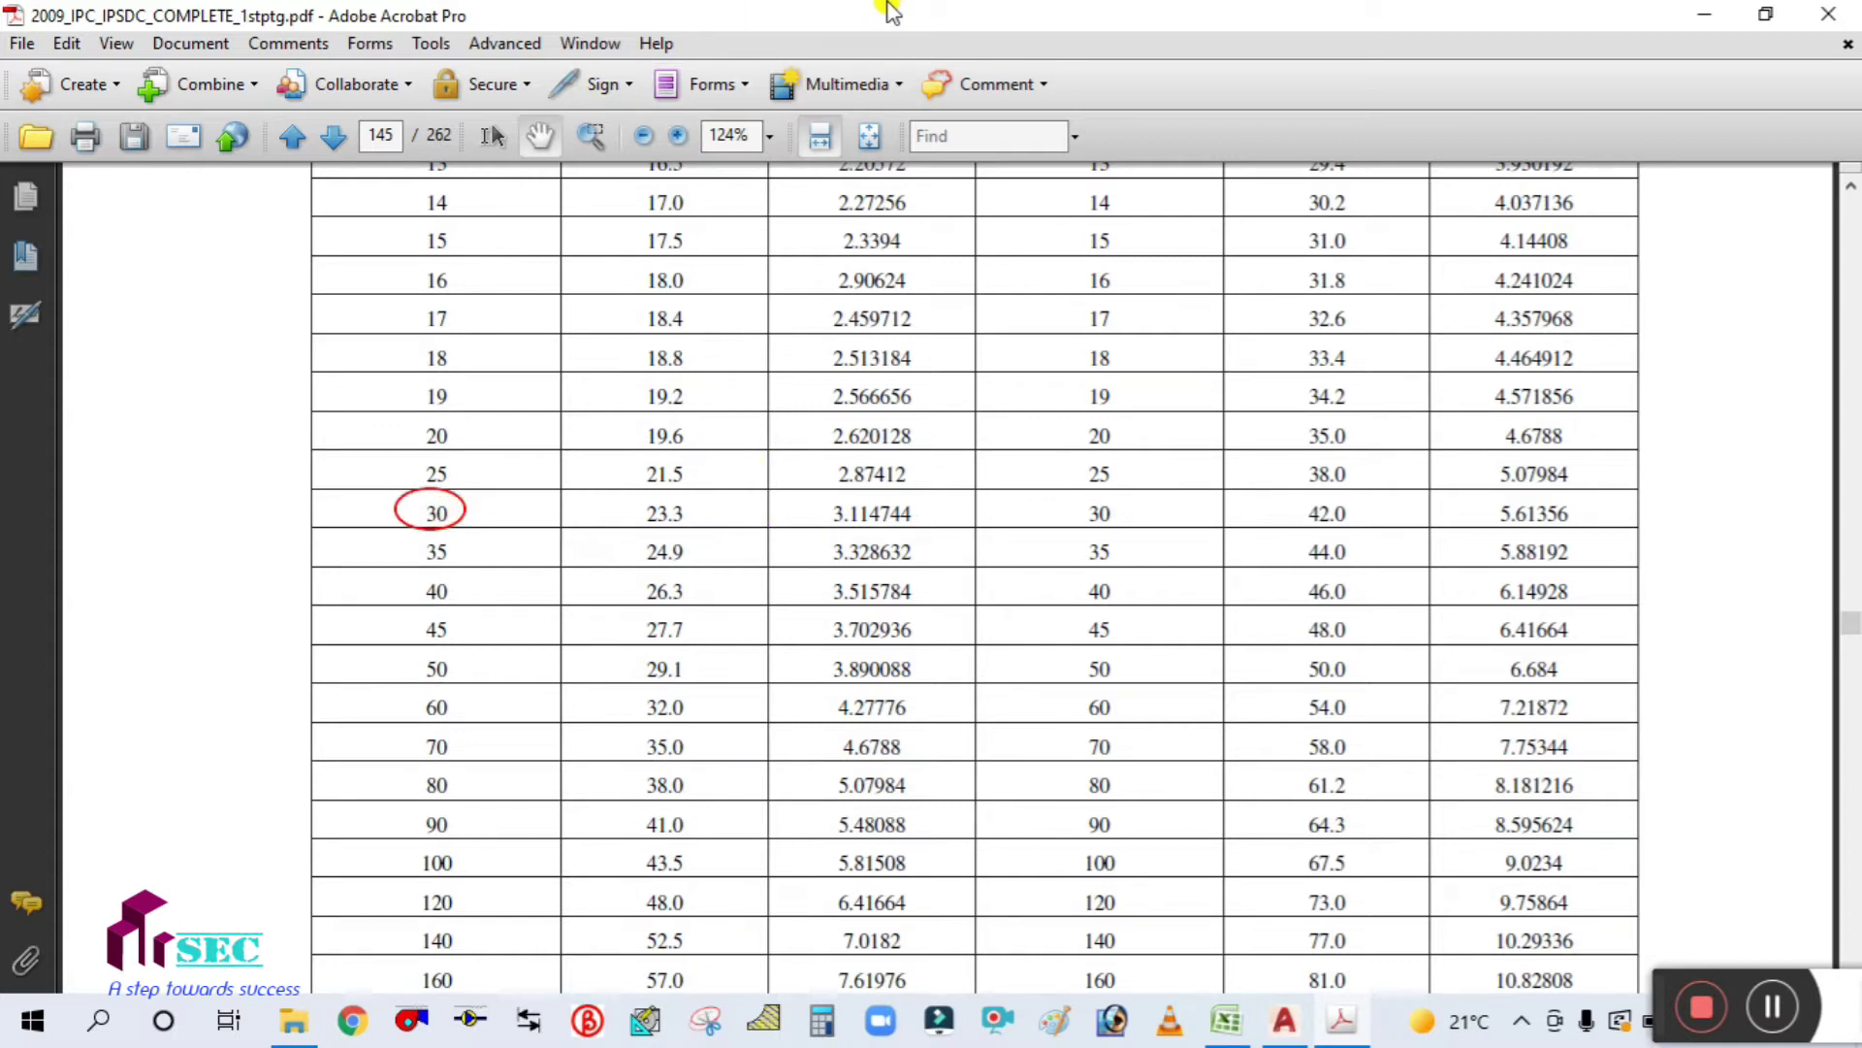
Step: Draw another oval markup around the gallons-per-minute demand for a load of 30 in the flush-tank section
{"action": "left_click", "coordinate": [430, 43]}
{"action": "mouse_move", "coordinate": [614, 87]}
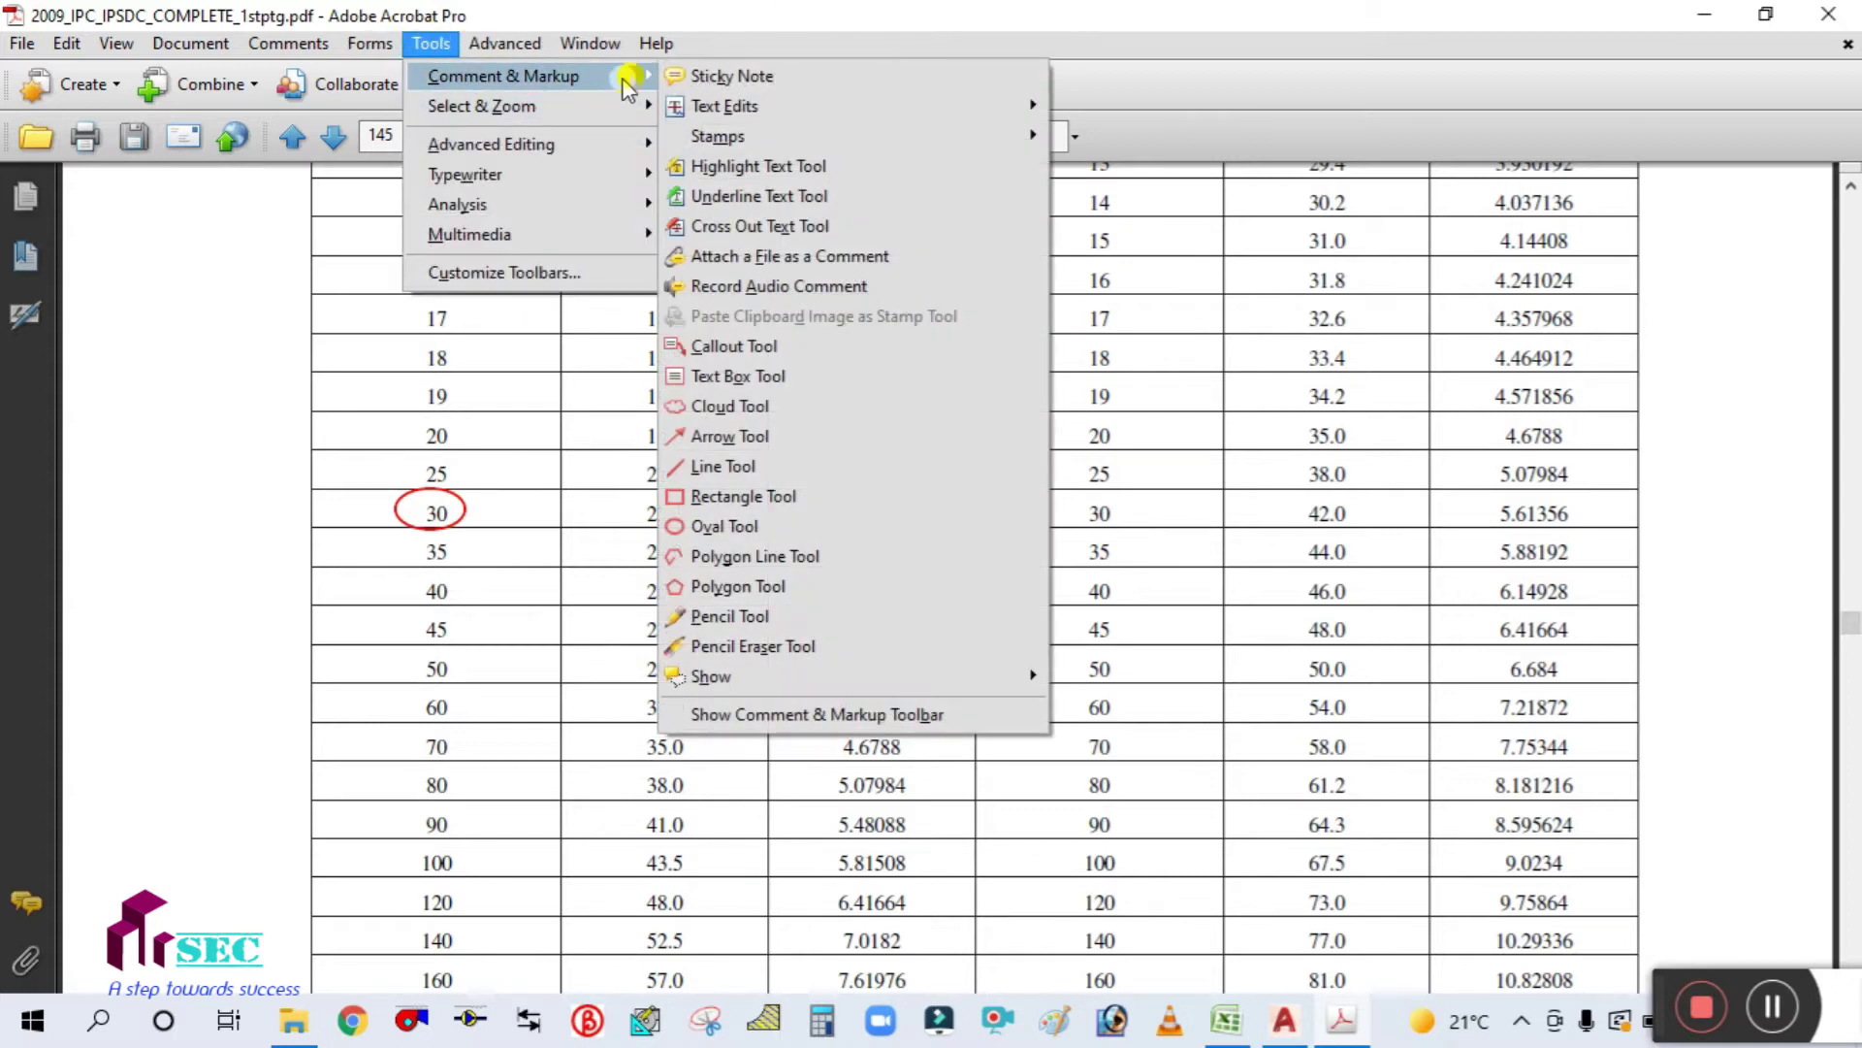
{"action": "left_click", "coordinate": [723, 529]}
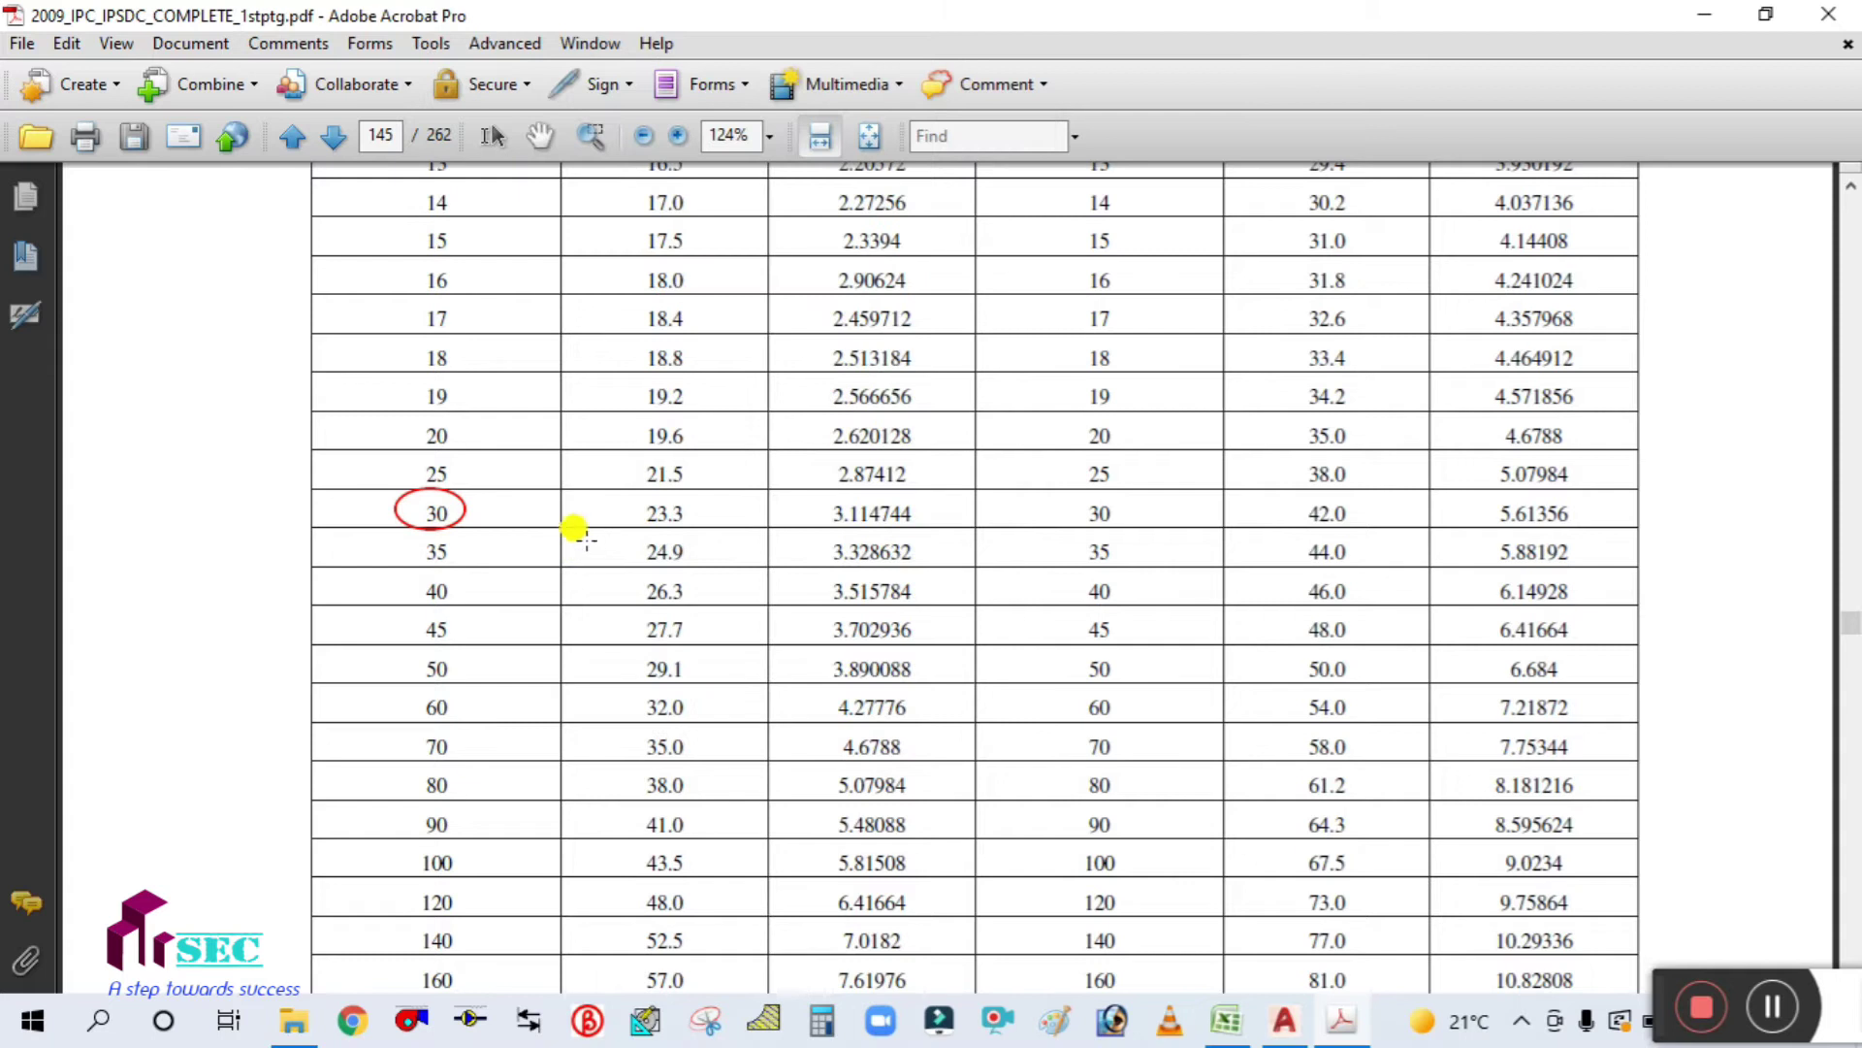
{"action": "scroll", "coordinate": [649, 499], "scroll_direction": "up", "scroll_amount": 10}
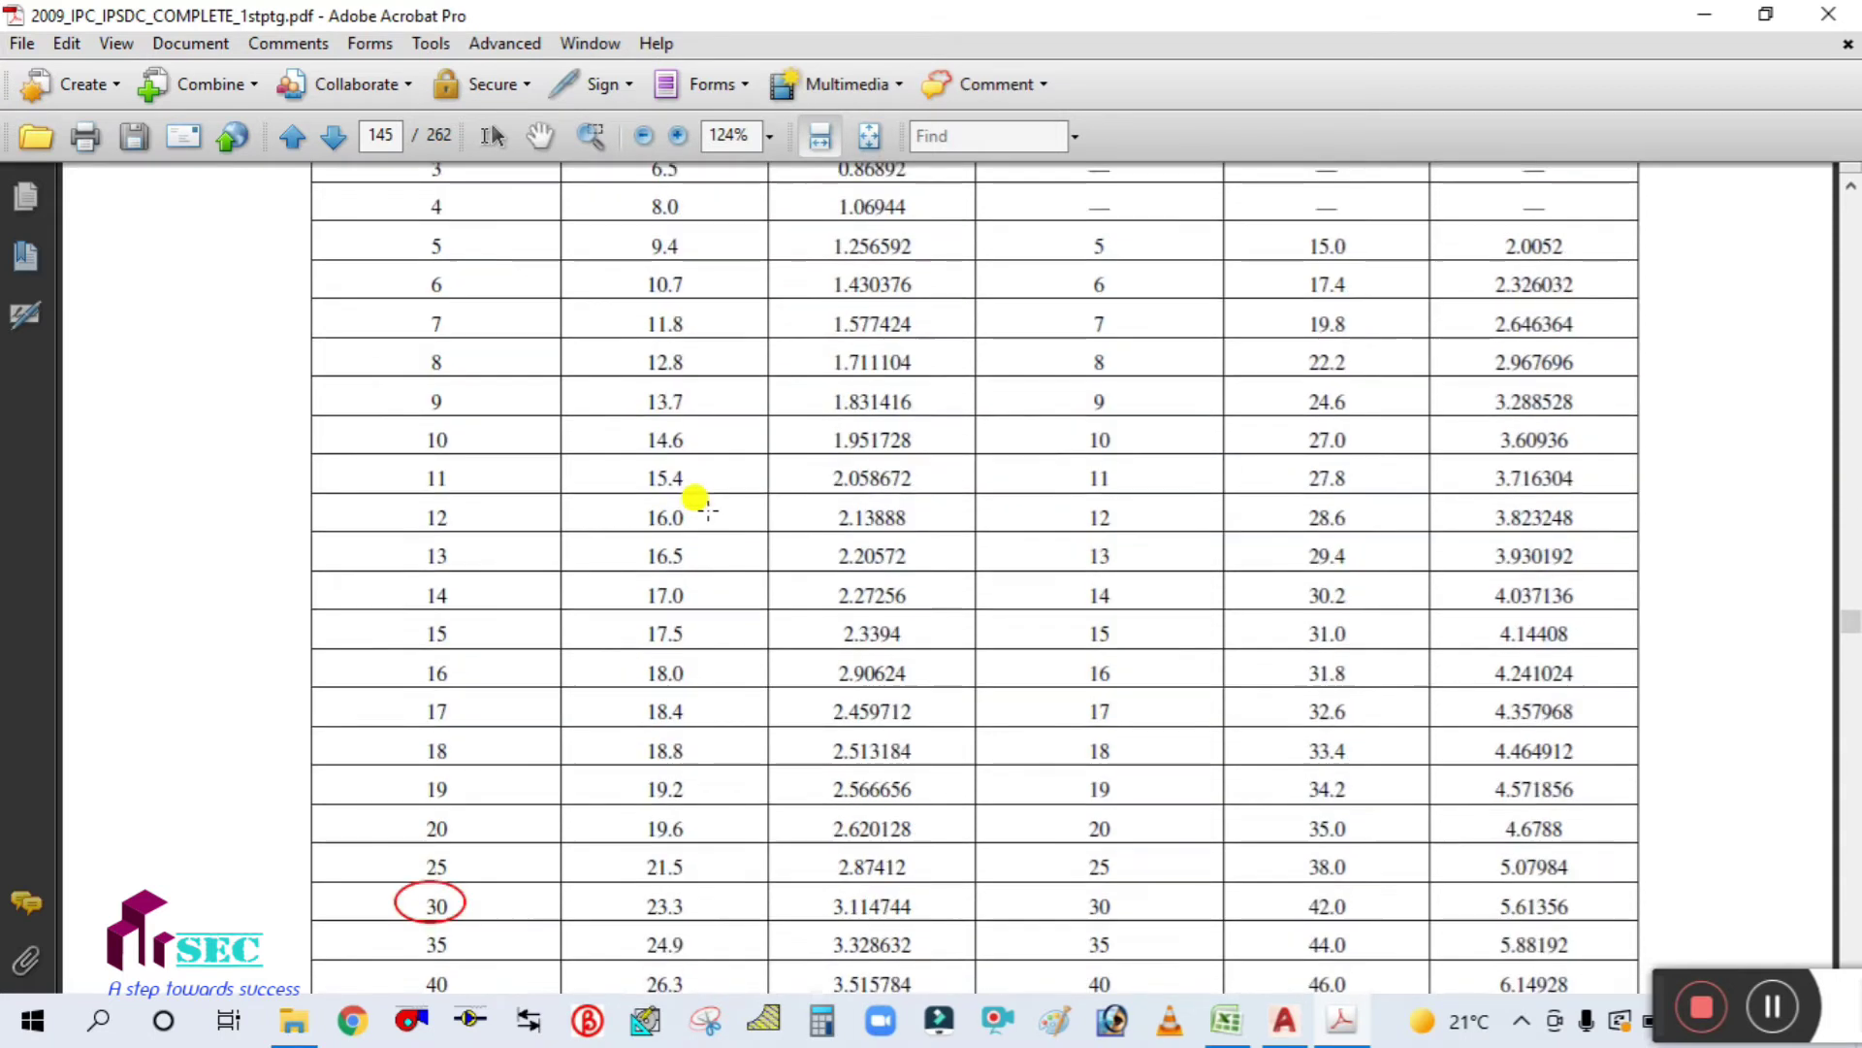
{"action": "scroll", "coordinate": [663, 352], "scroll_direction": "down", "scroll_amount": 8}
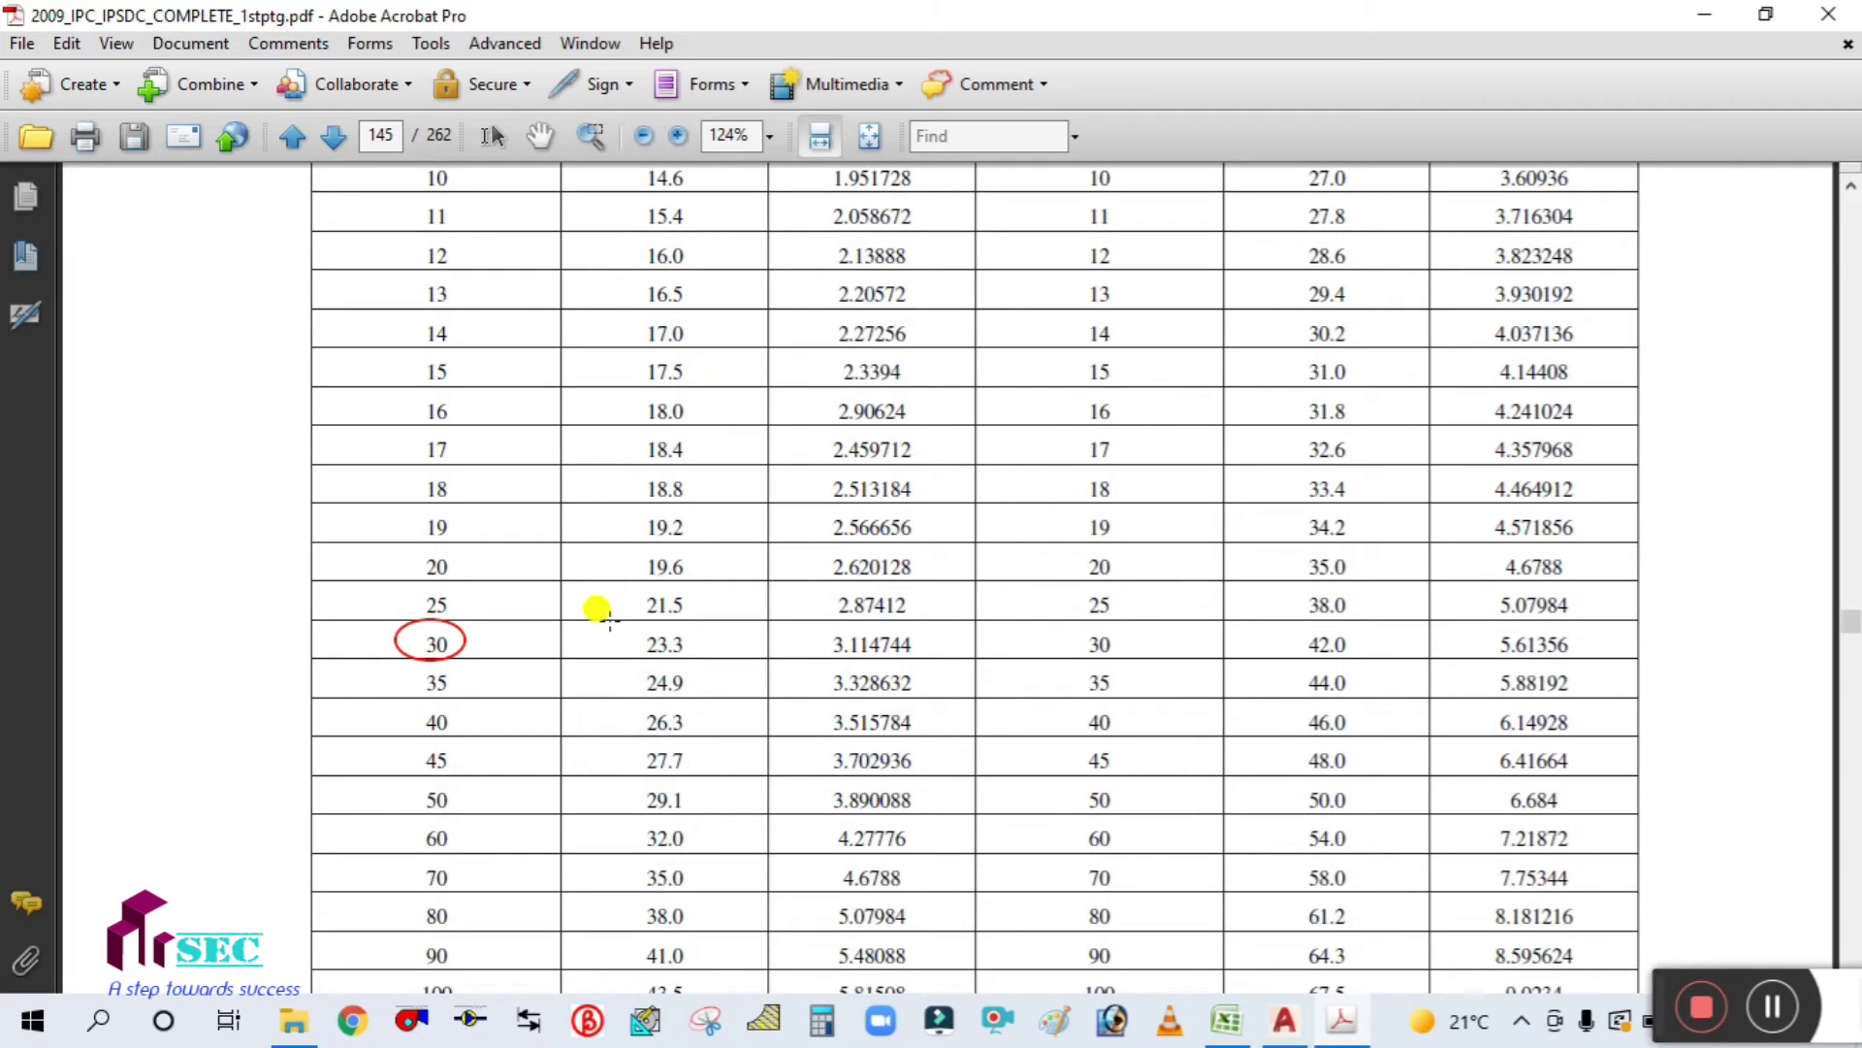
{"action": "left_click_drag", "start_coordinate": [629, 624], "coordinate": [710, 657]}
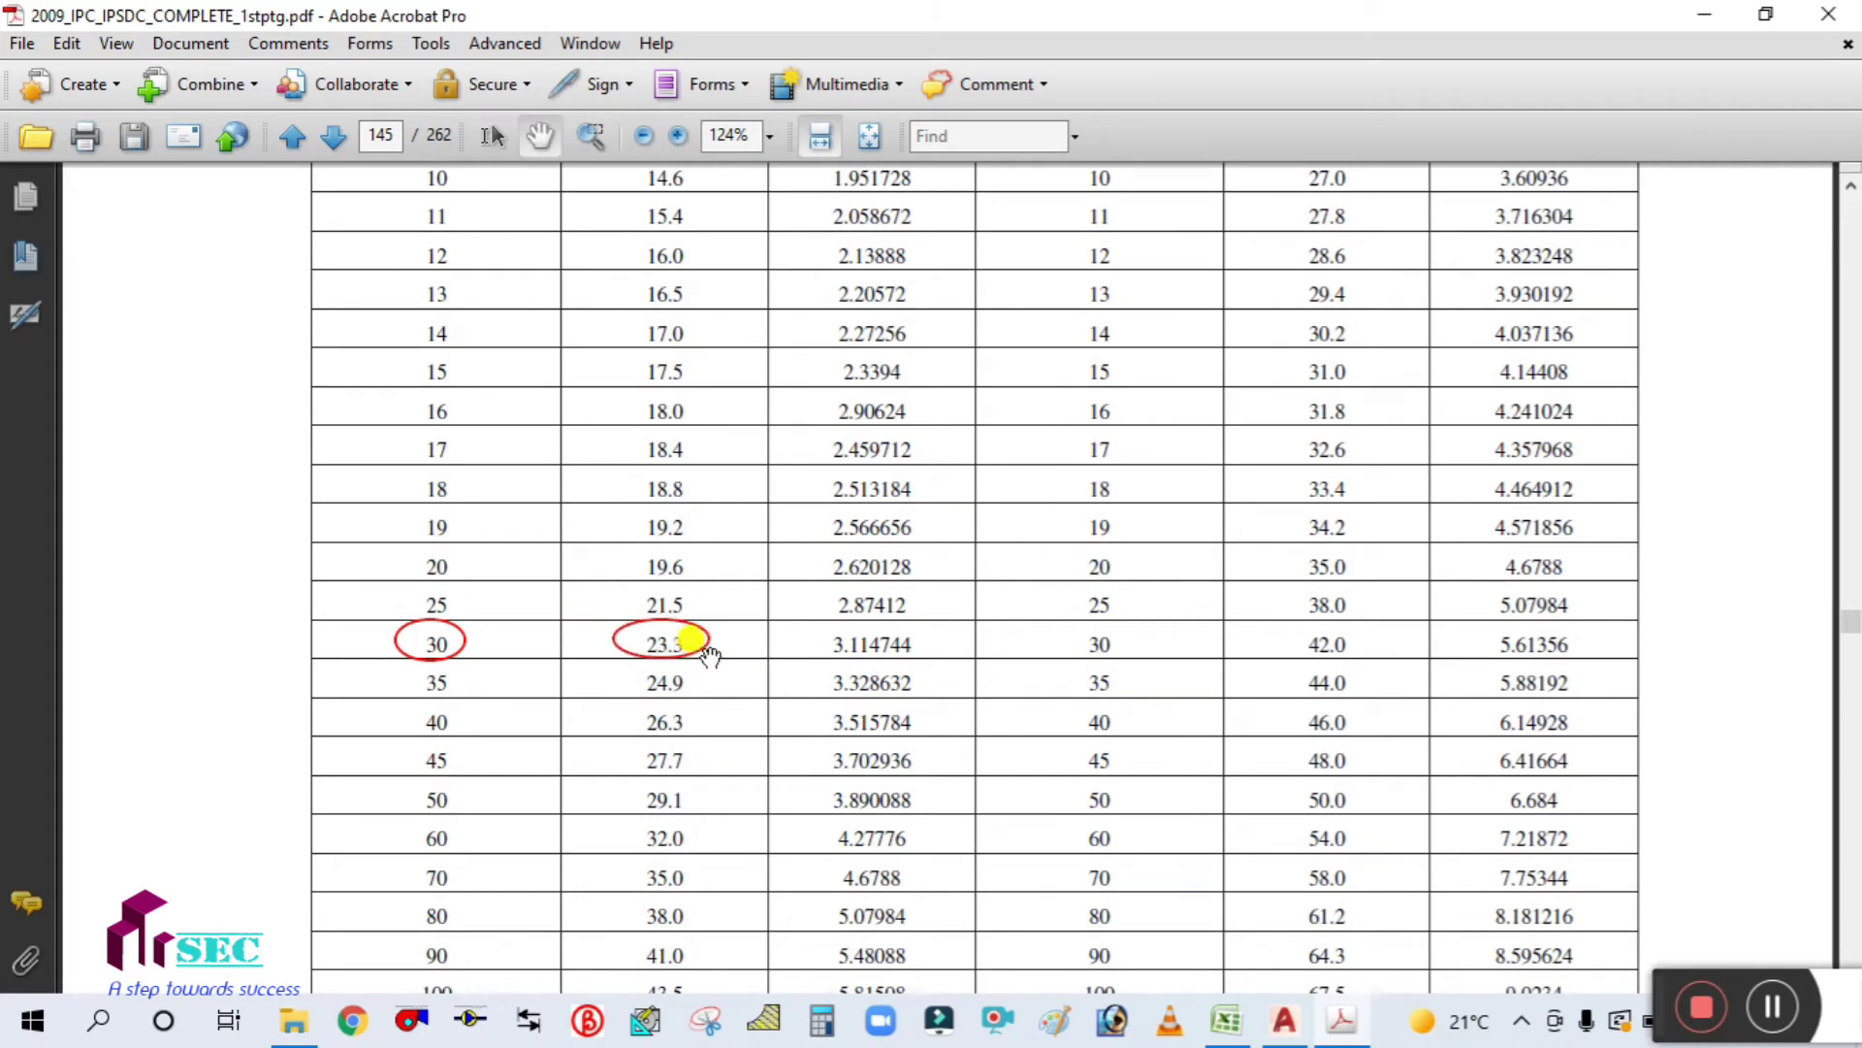
Step: Switch to the Excel demand spreadsheet, set the round-off row's GPM to 23.3 and select the adjacent velocity cell
{"action": "scroll", "coordinate": [1033, 685], "scroll_direction": "up", "scroll_amount": 1}
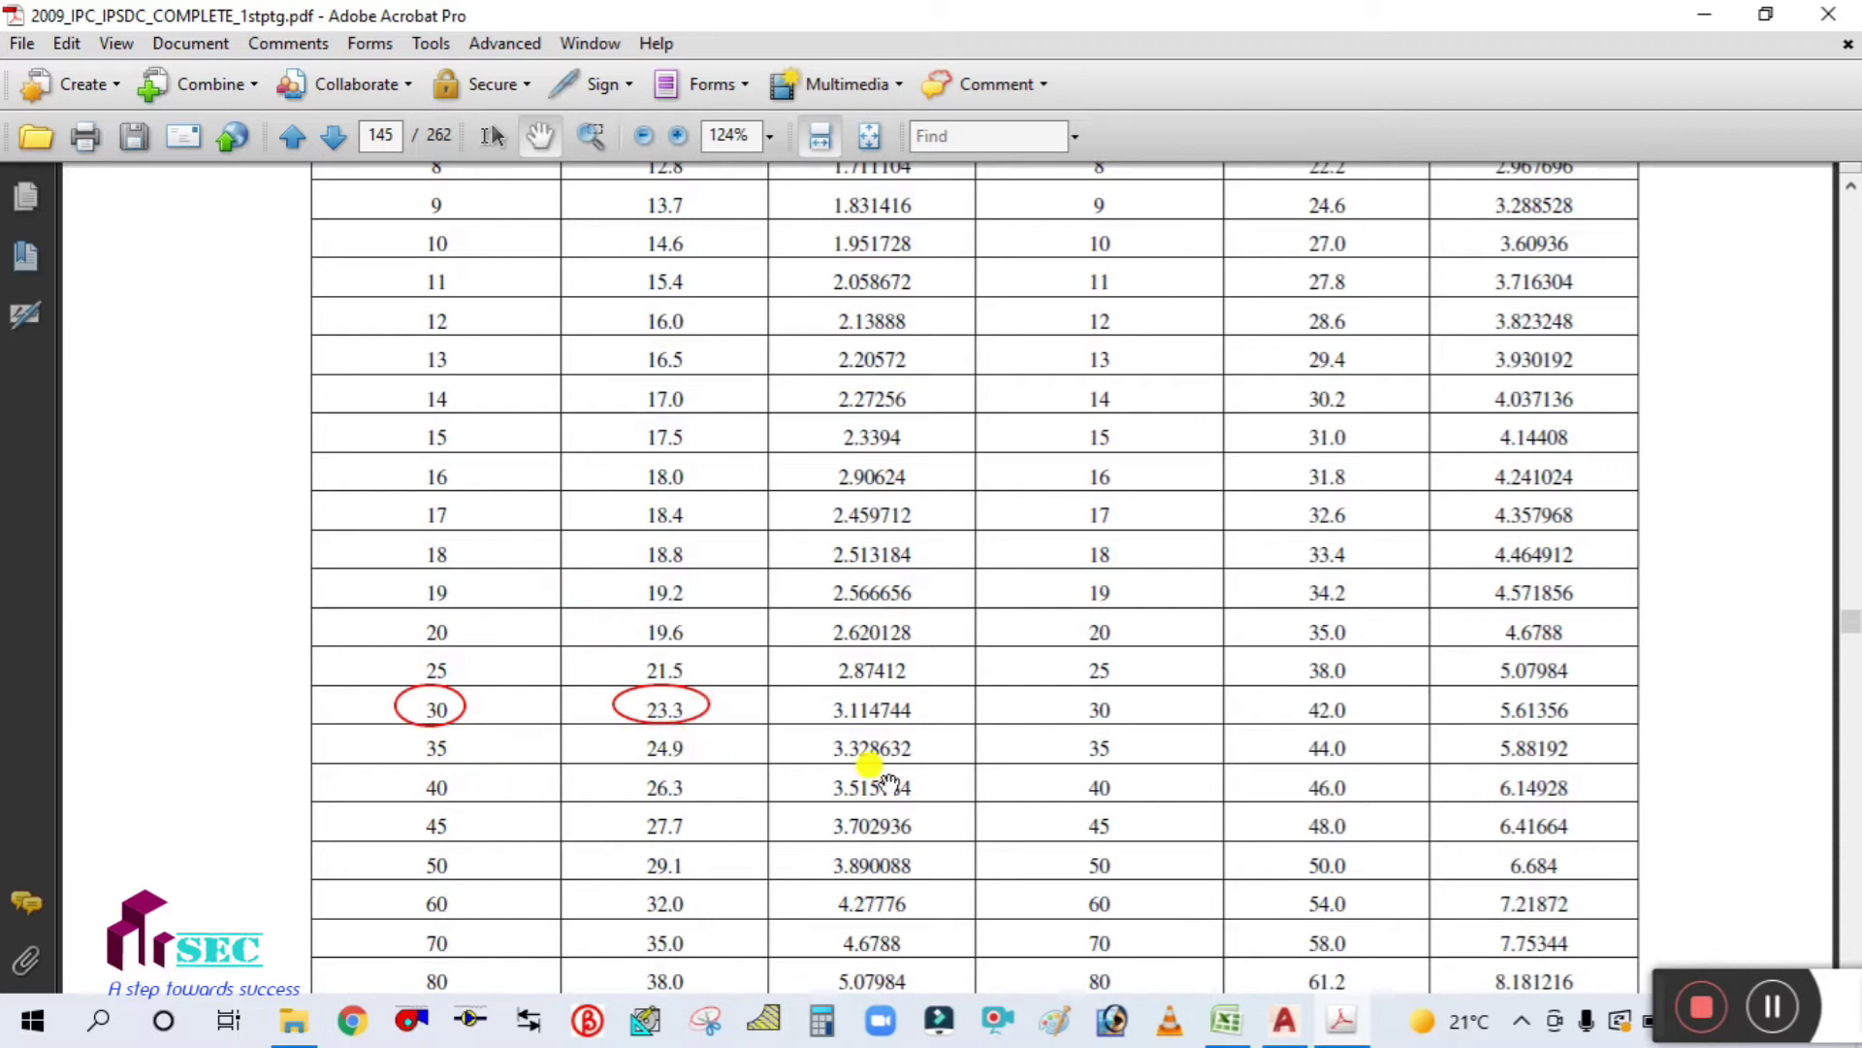
{"action": "scroll", "coordinate": [1031, 695], "scroll_direction": "up", "scroll_amount": 1}
{"action": "scroll", "coordinate": [1031, 688], "scroll_direction": "down", "scroll_amount": 10}
{"action": "scroll", "coordinate": [1031, 684], "scroll_direction": "up", "scroll_amount": 8}
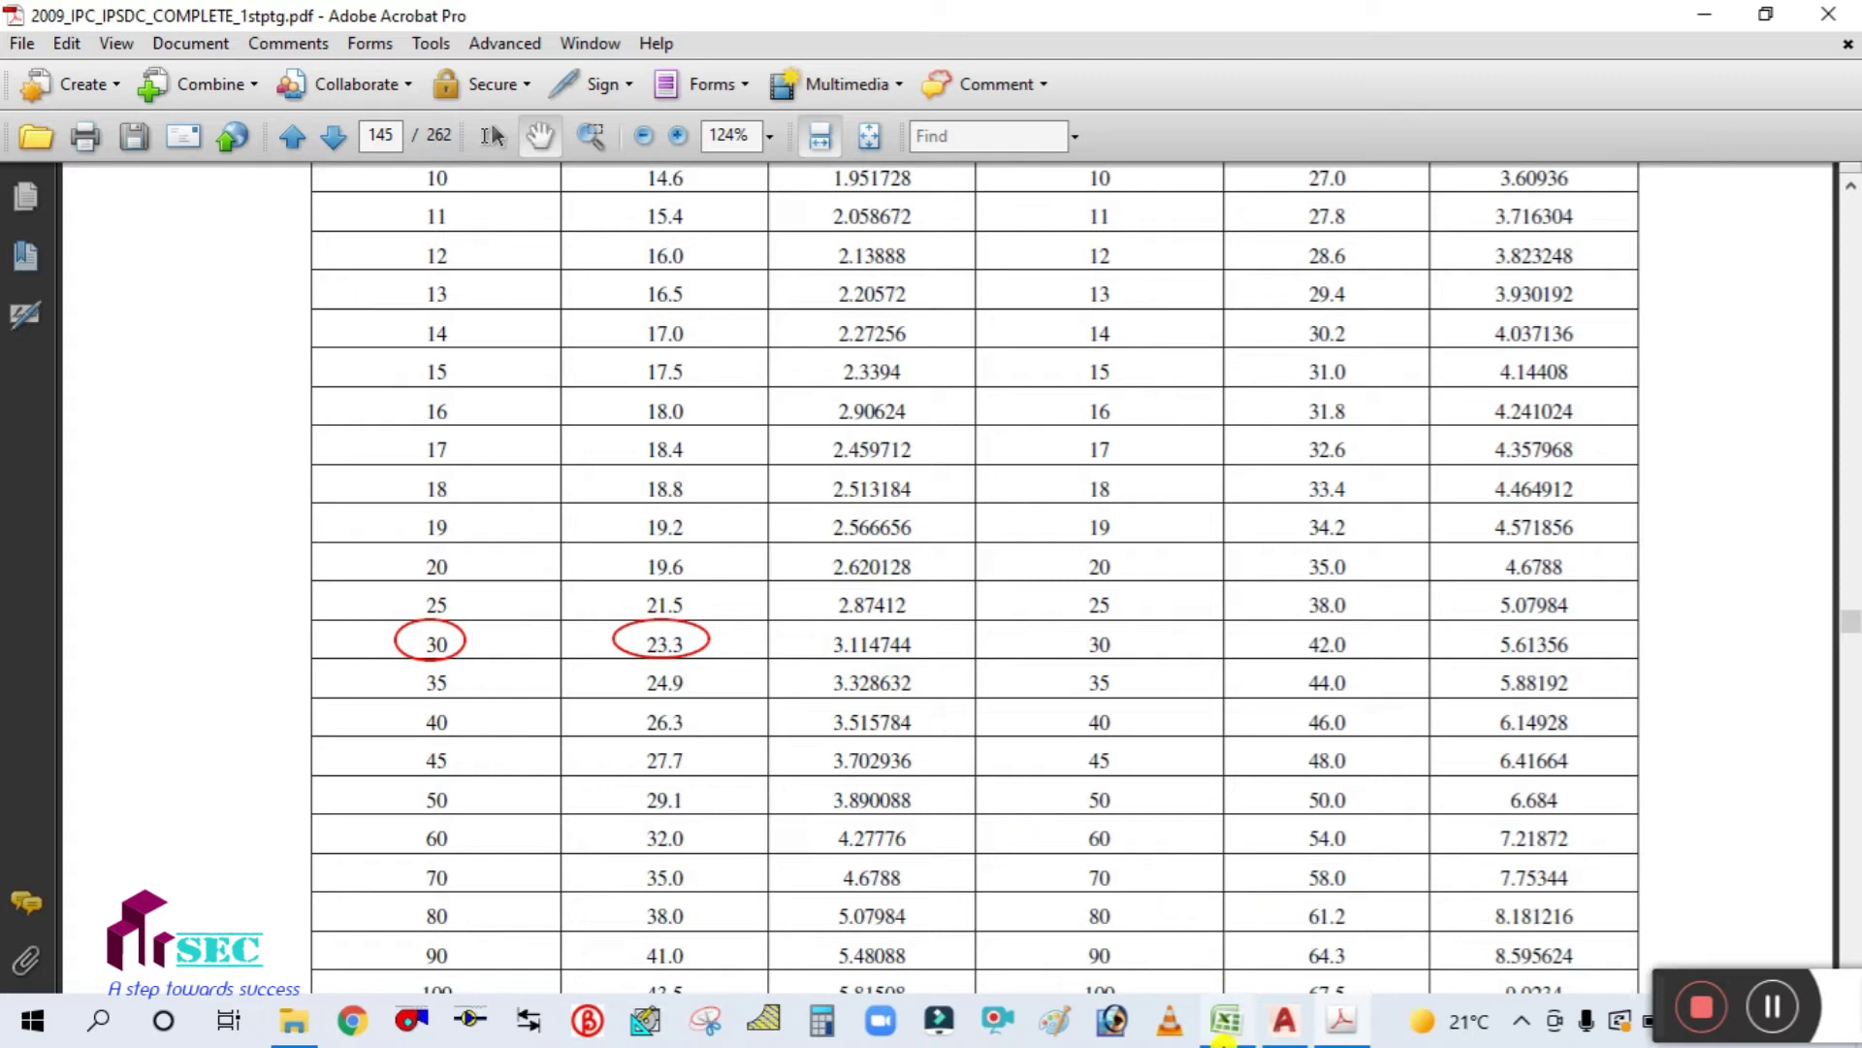
{"action": "left_click", "coordinate": [1226, 1021]}
{"action": "left_click", "coordinate": [1221, 1027]}
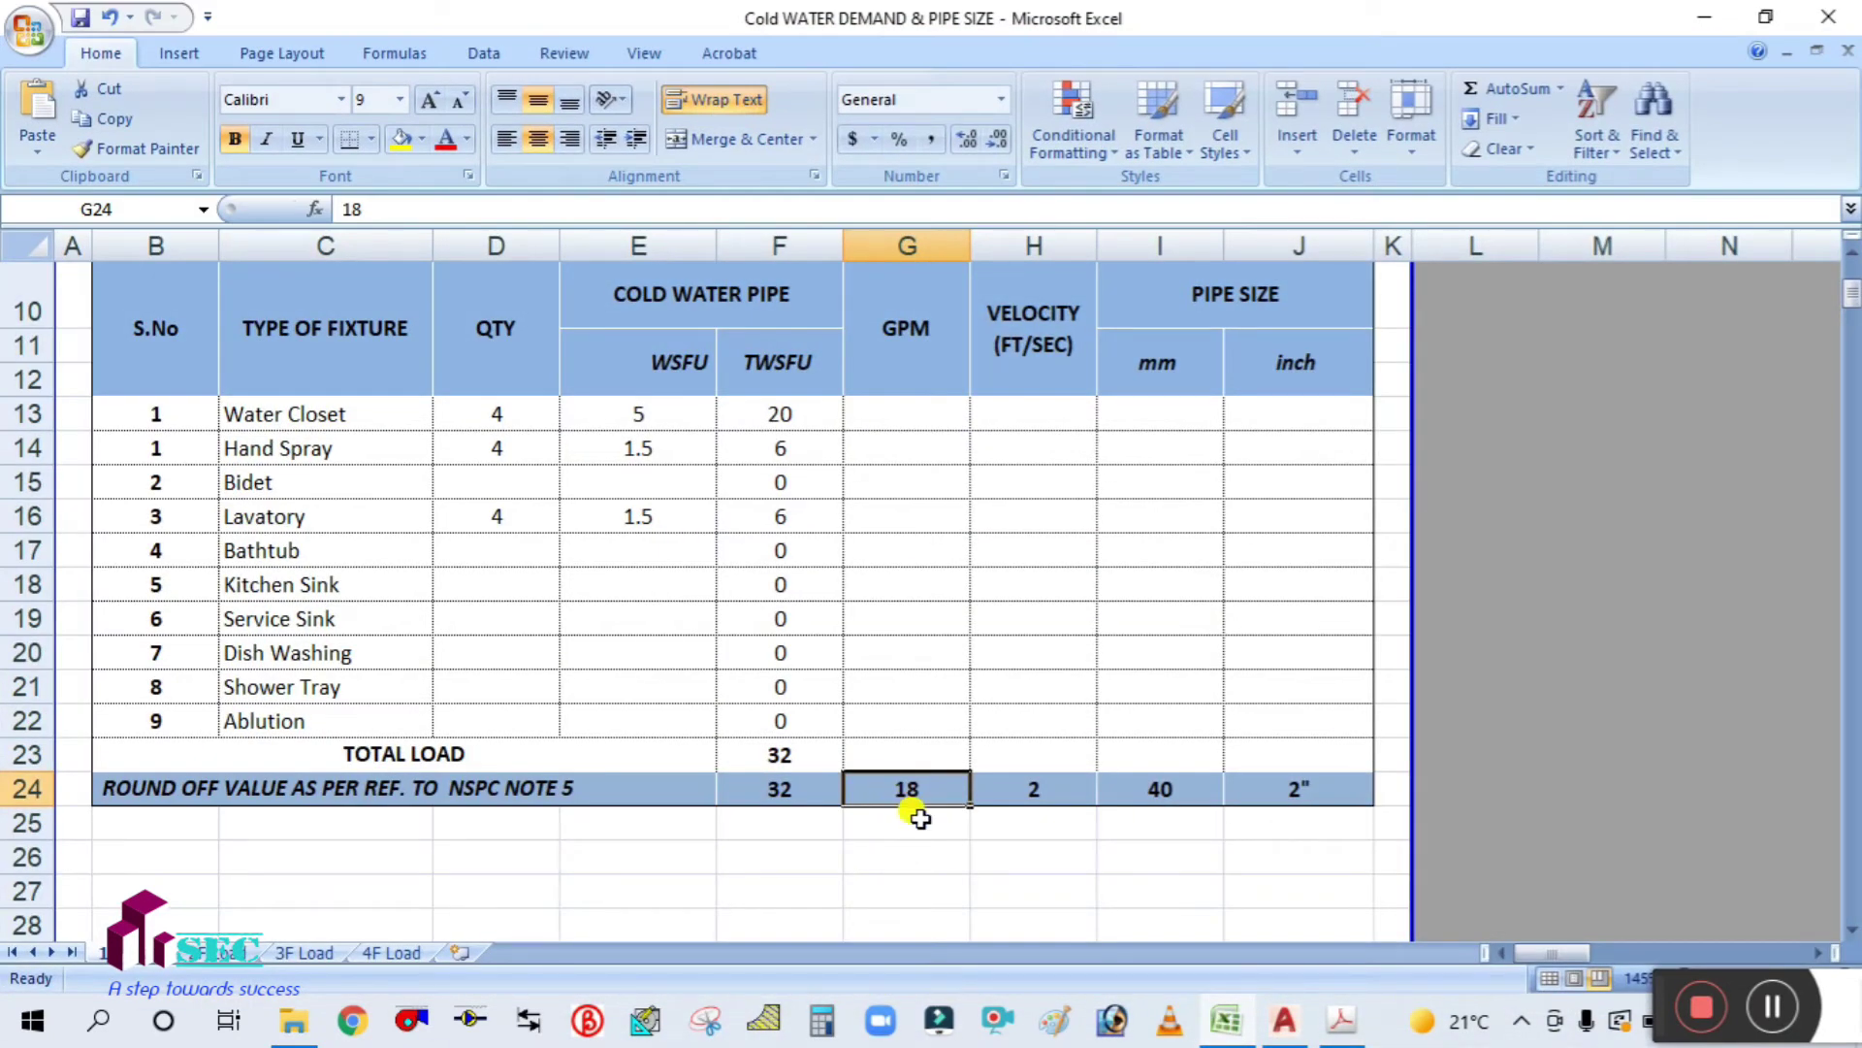
{"action": "type", "text": "23.3"}
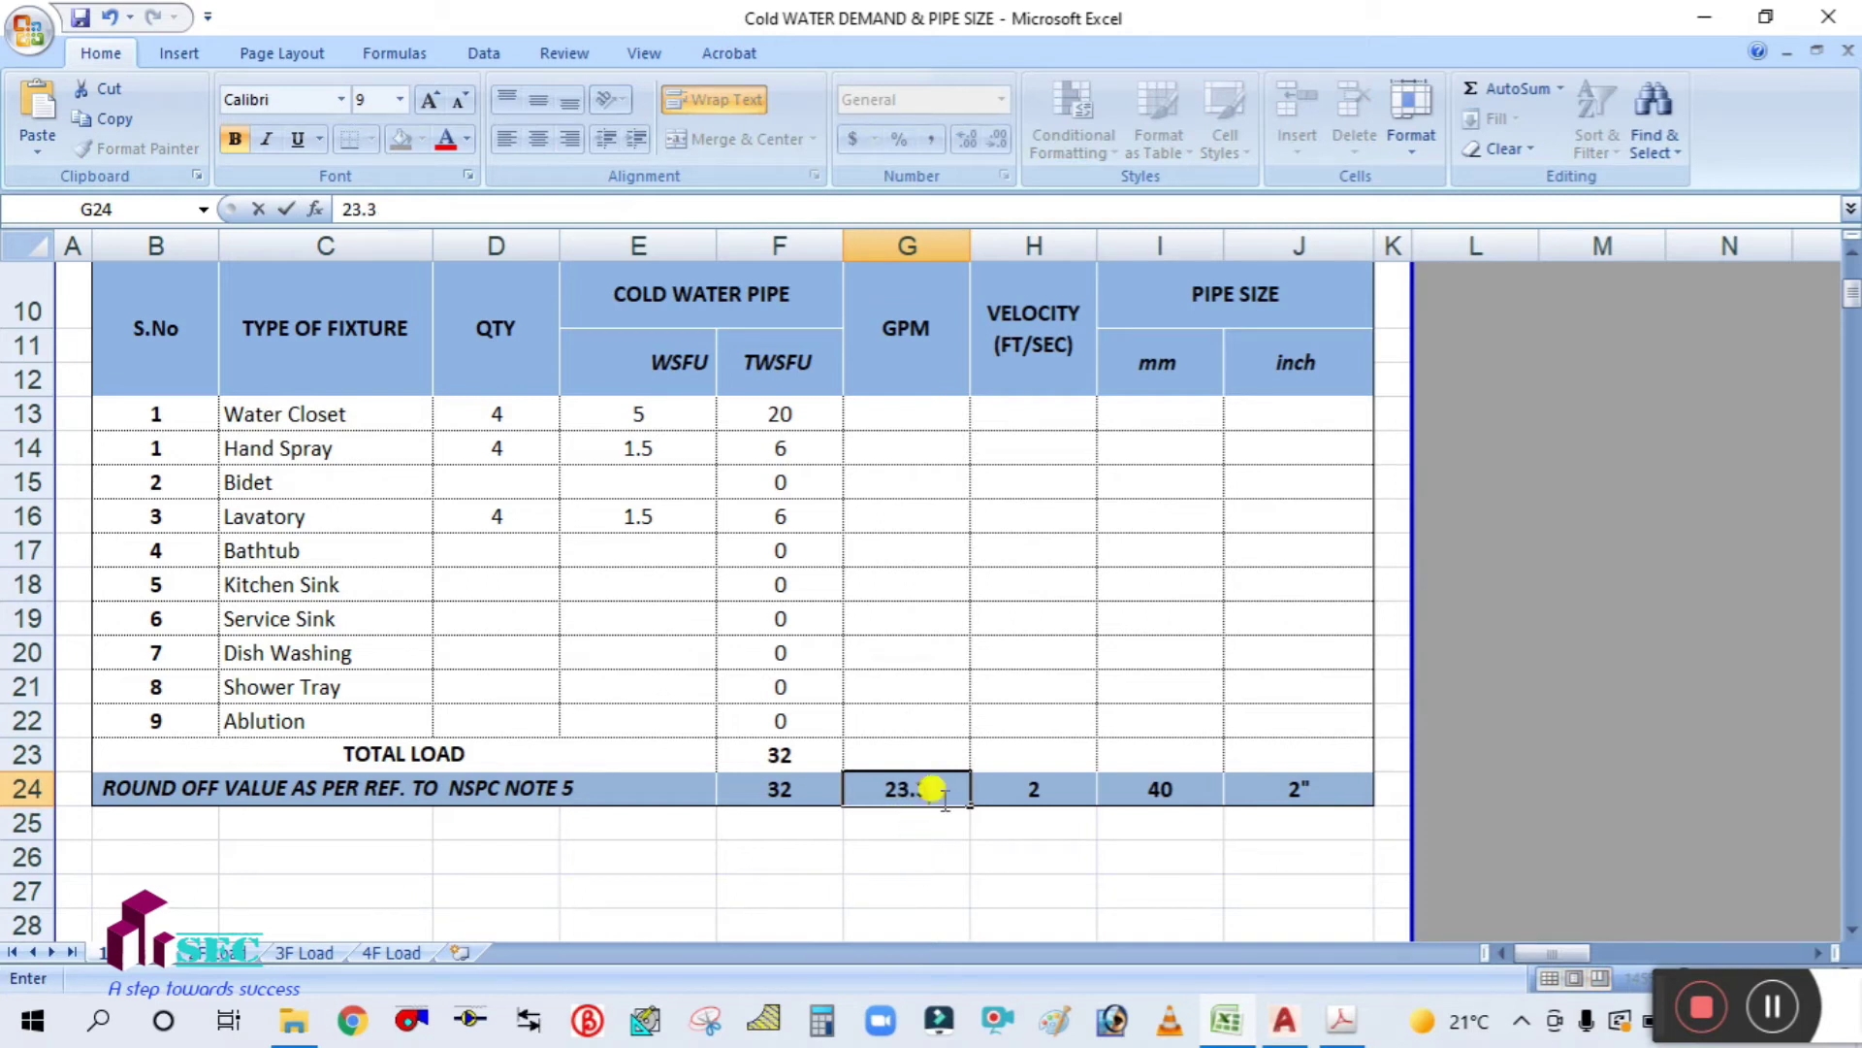
{"action": "left_click", "coordinate": [1052, 679]}
{"action": "left_click", "coordinate": [1042, 787]}
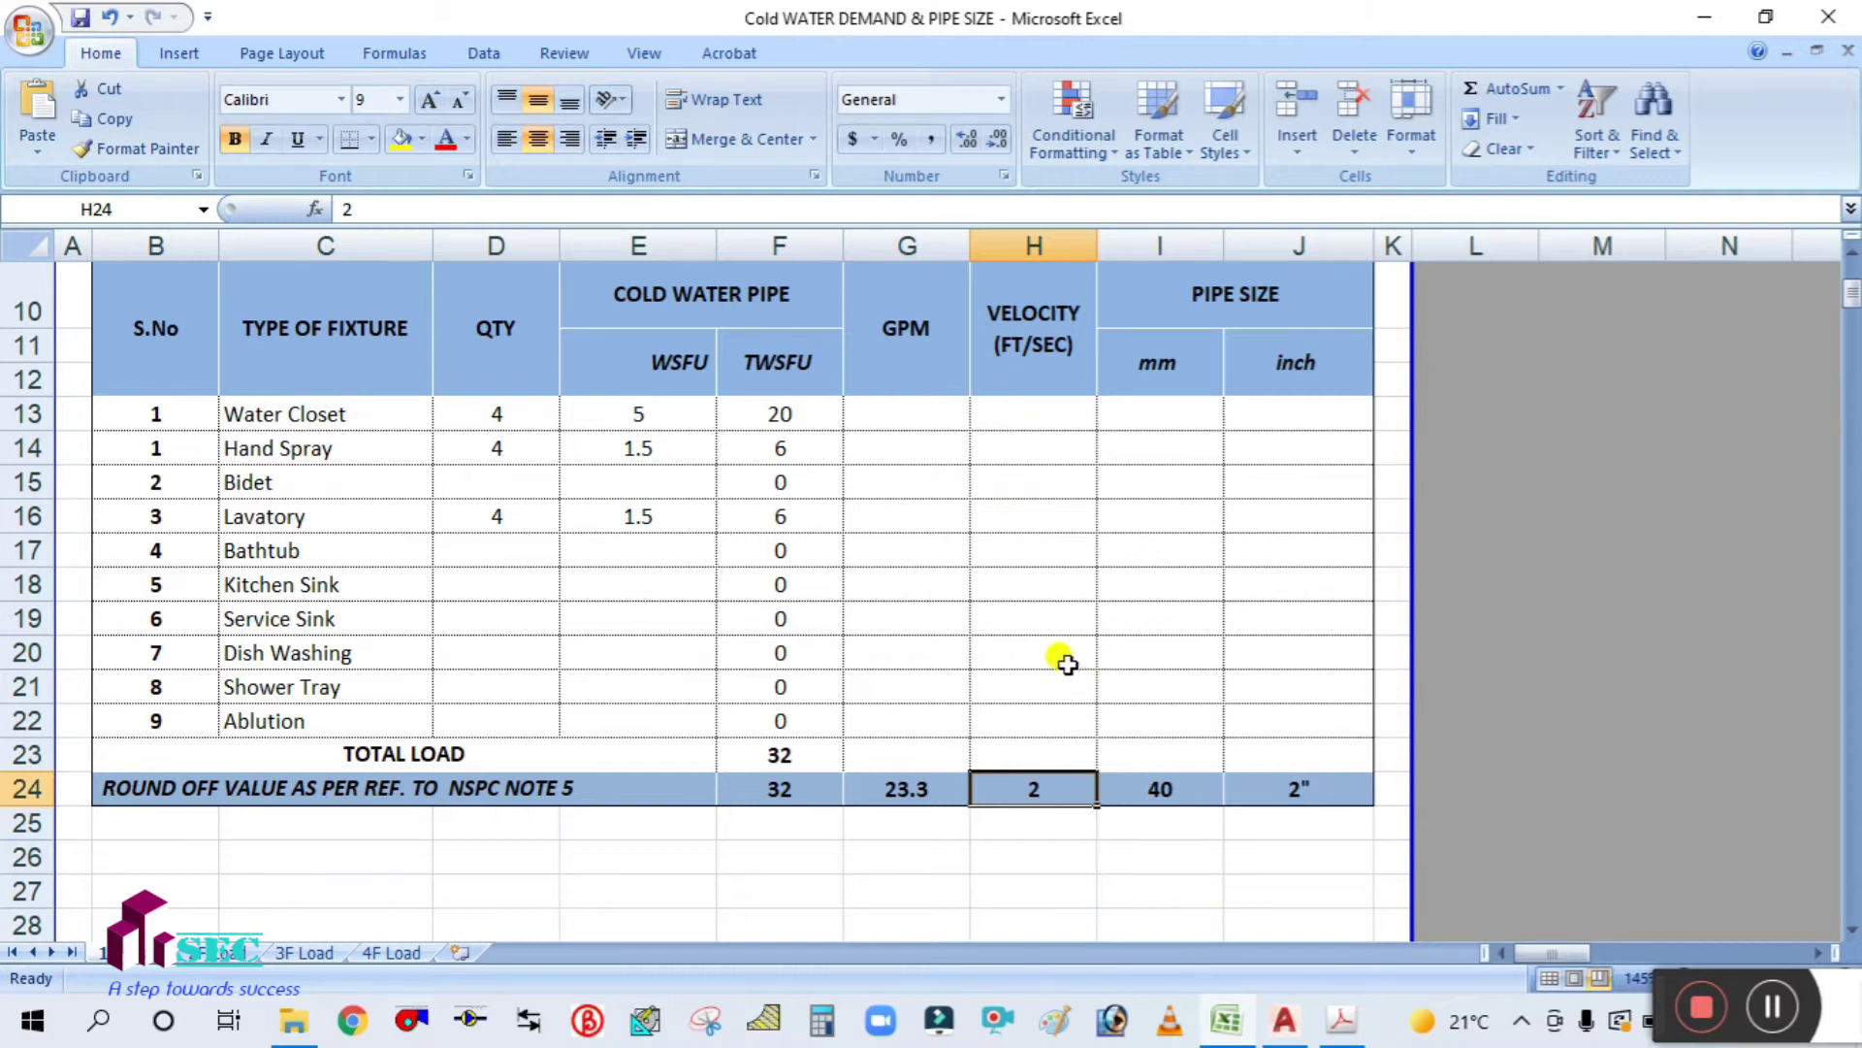
Step: Switch to the AutoCAD drawing and examine the DWS pipe route from the shaft to the ladies' and gents' toilet fixtures
{"action": "left_click", "coordinate": [1288, 1014]}
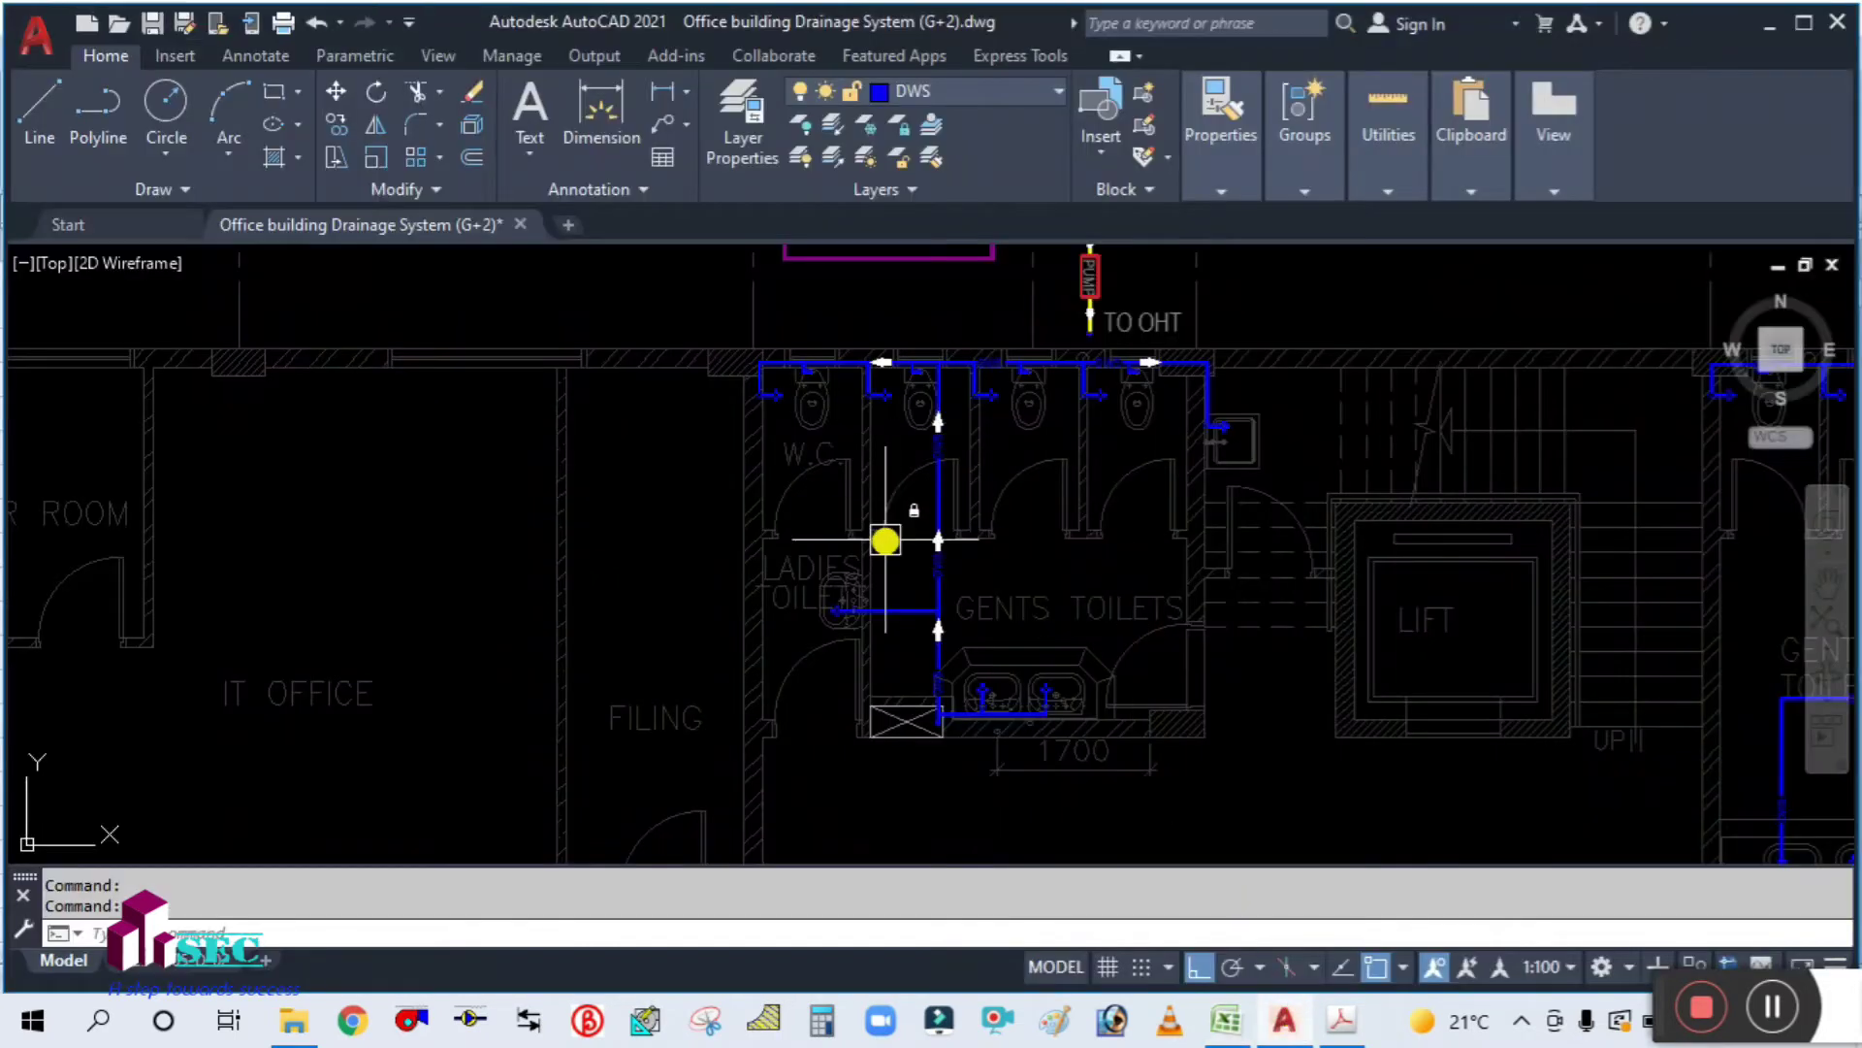
{"action": "scroll", "coordinate": [999, 727], "scroll_direction": "up", "scroll_amount": 2}
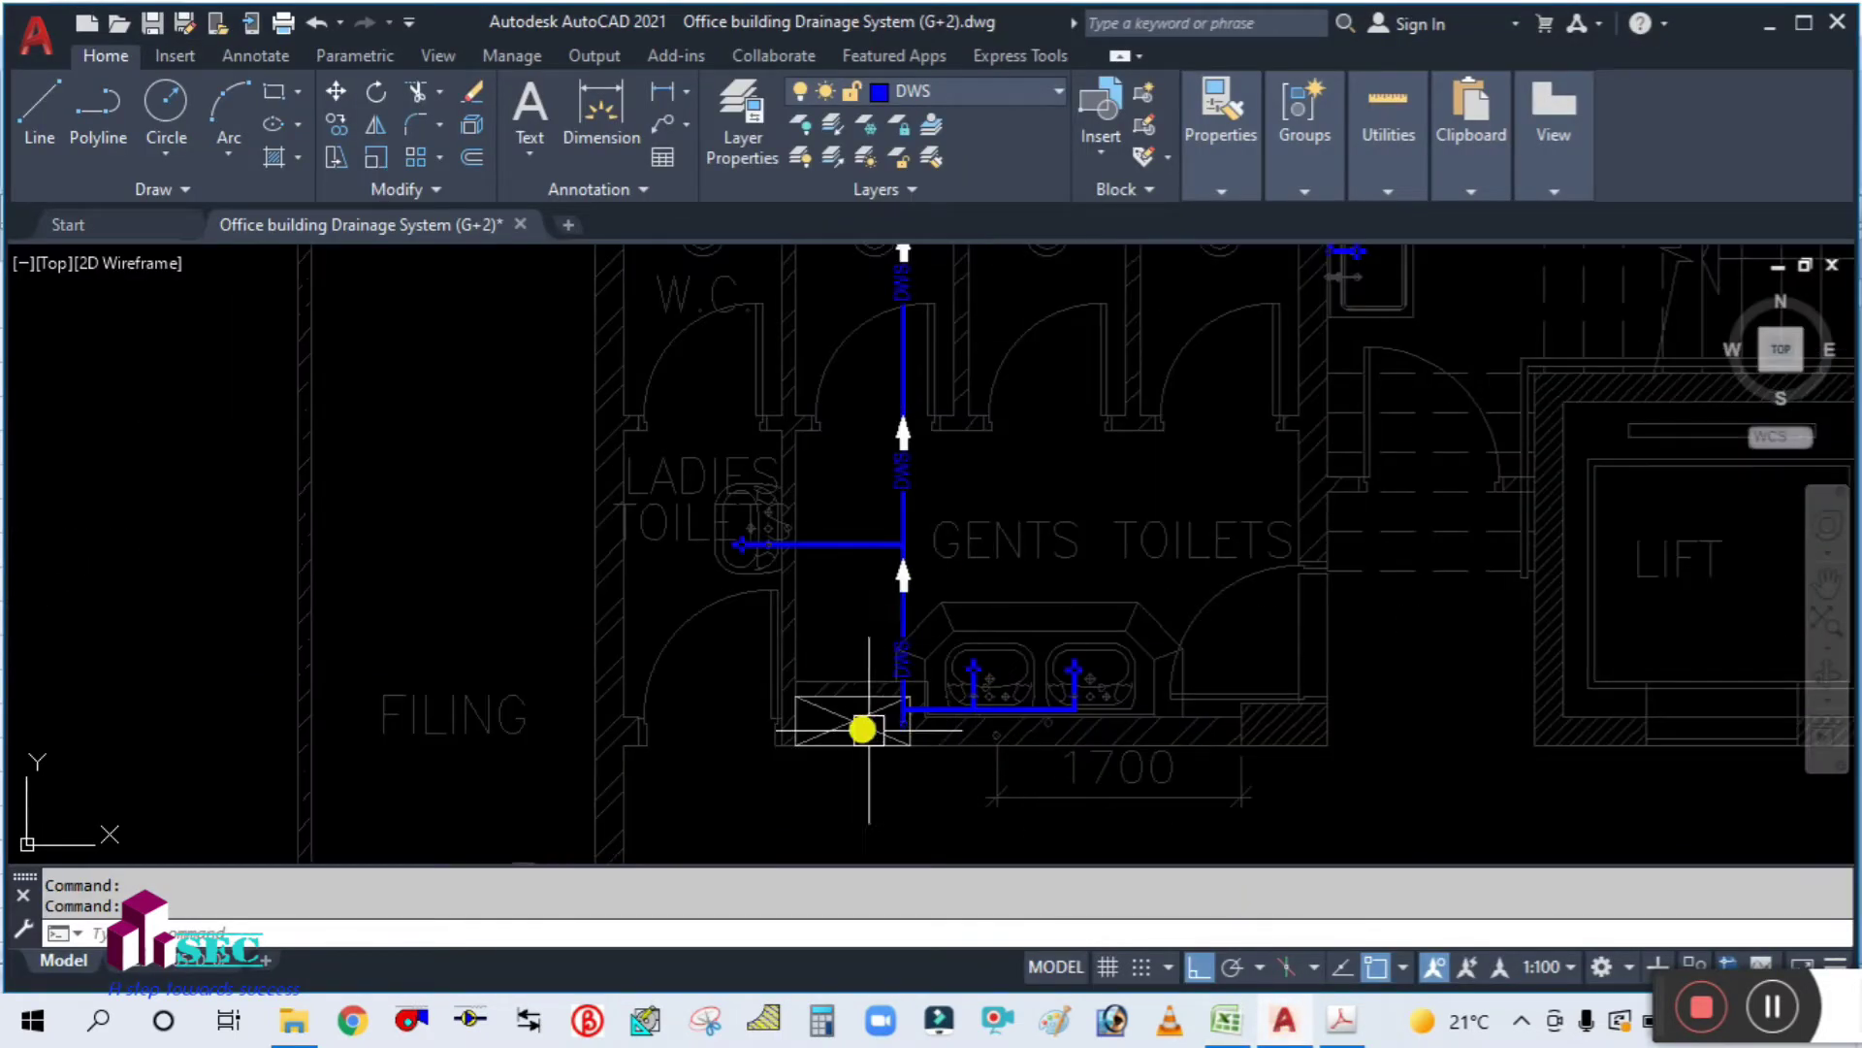
{"action": "scroll", "coordinate": [899, 664], "scroll_direction": "down", "scroll_amount": 2}
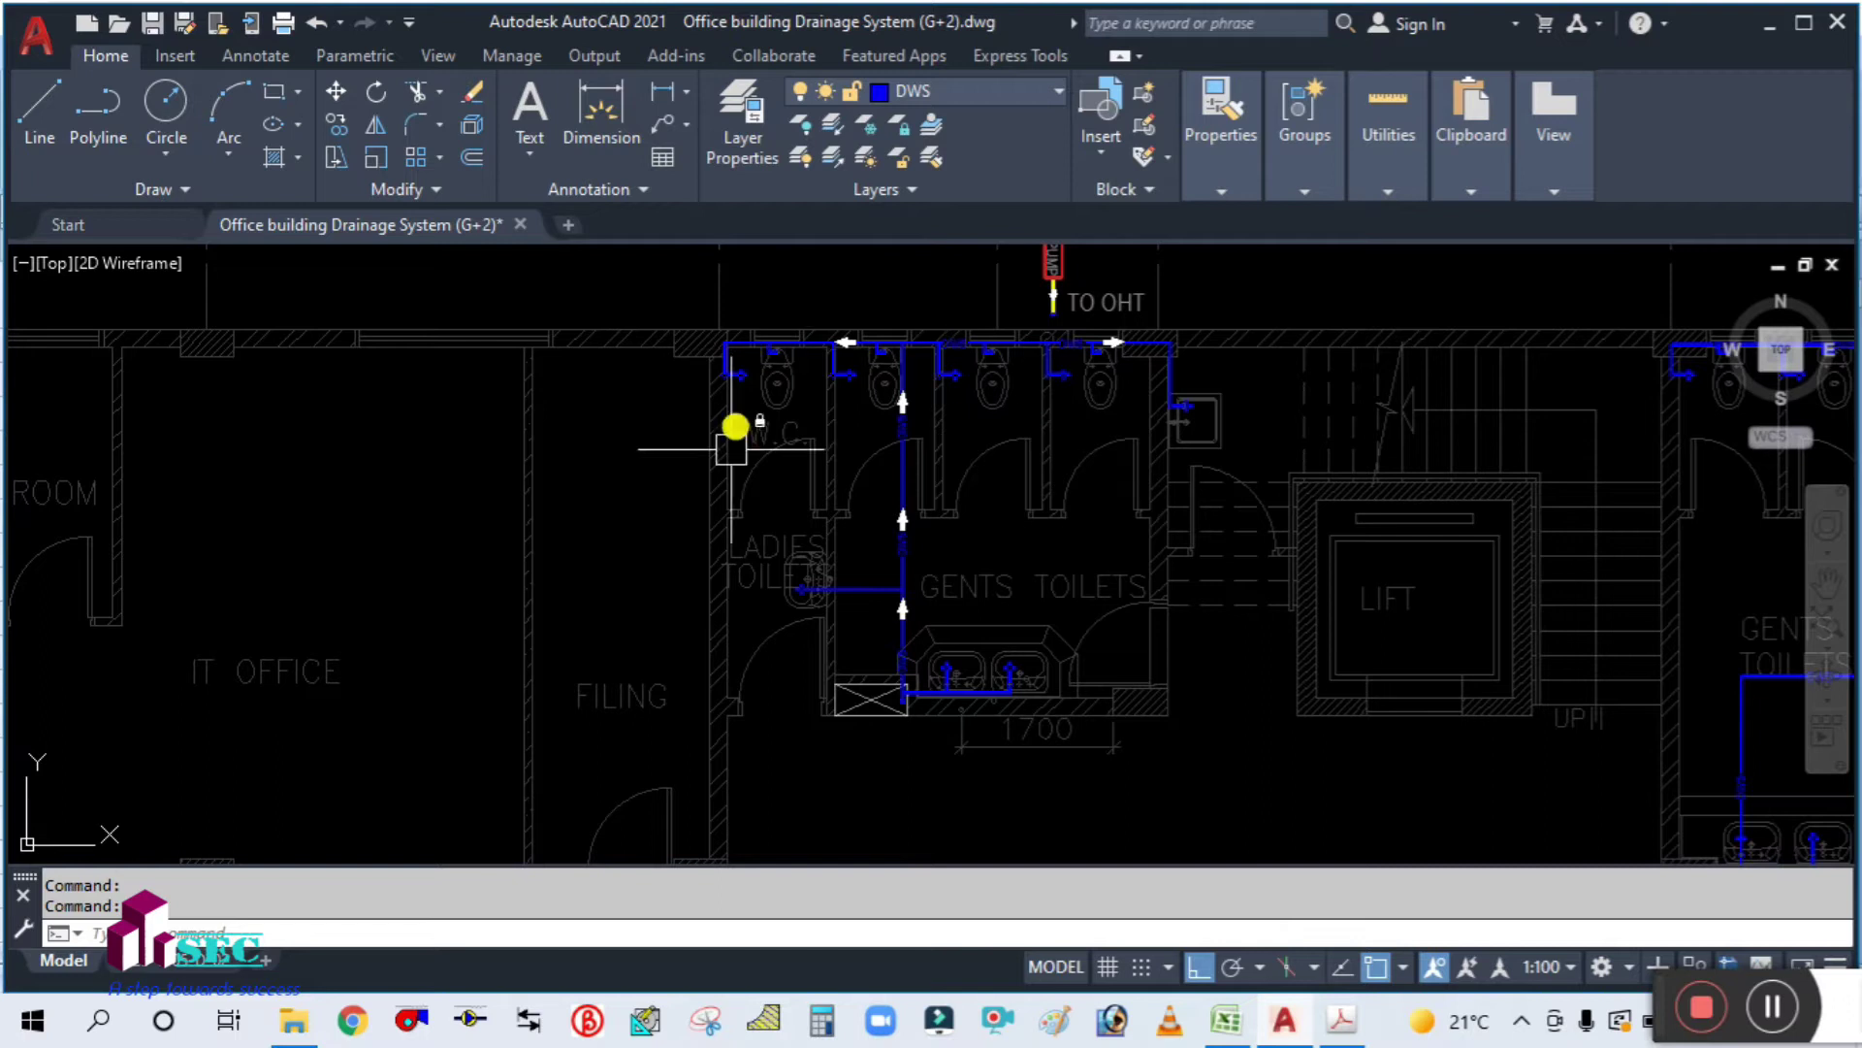
{"action": "middle_click_drag", "start_coordinate": [1033, 682], "coordinate": [1018, 790]}
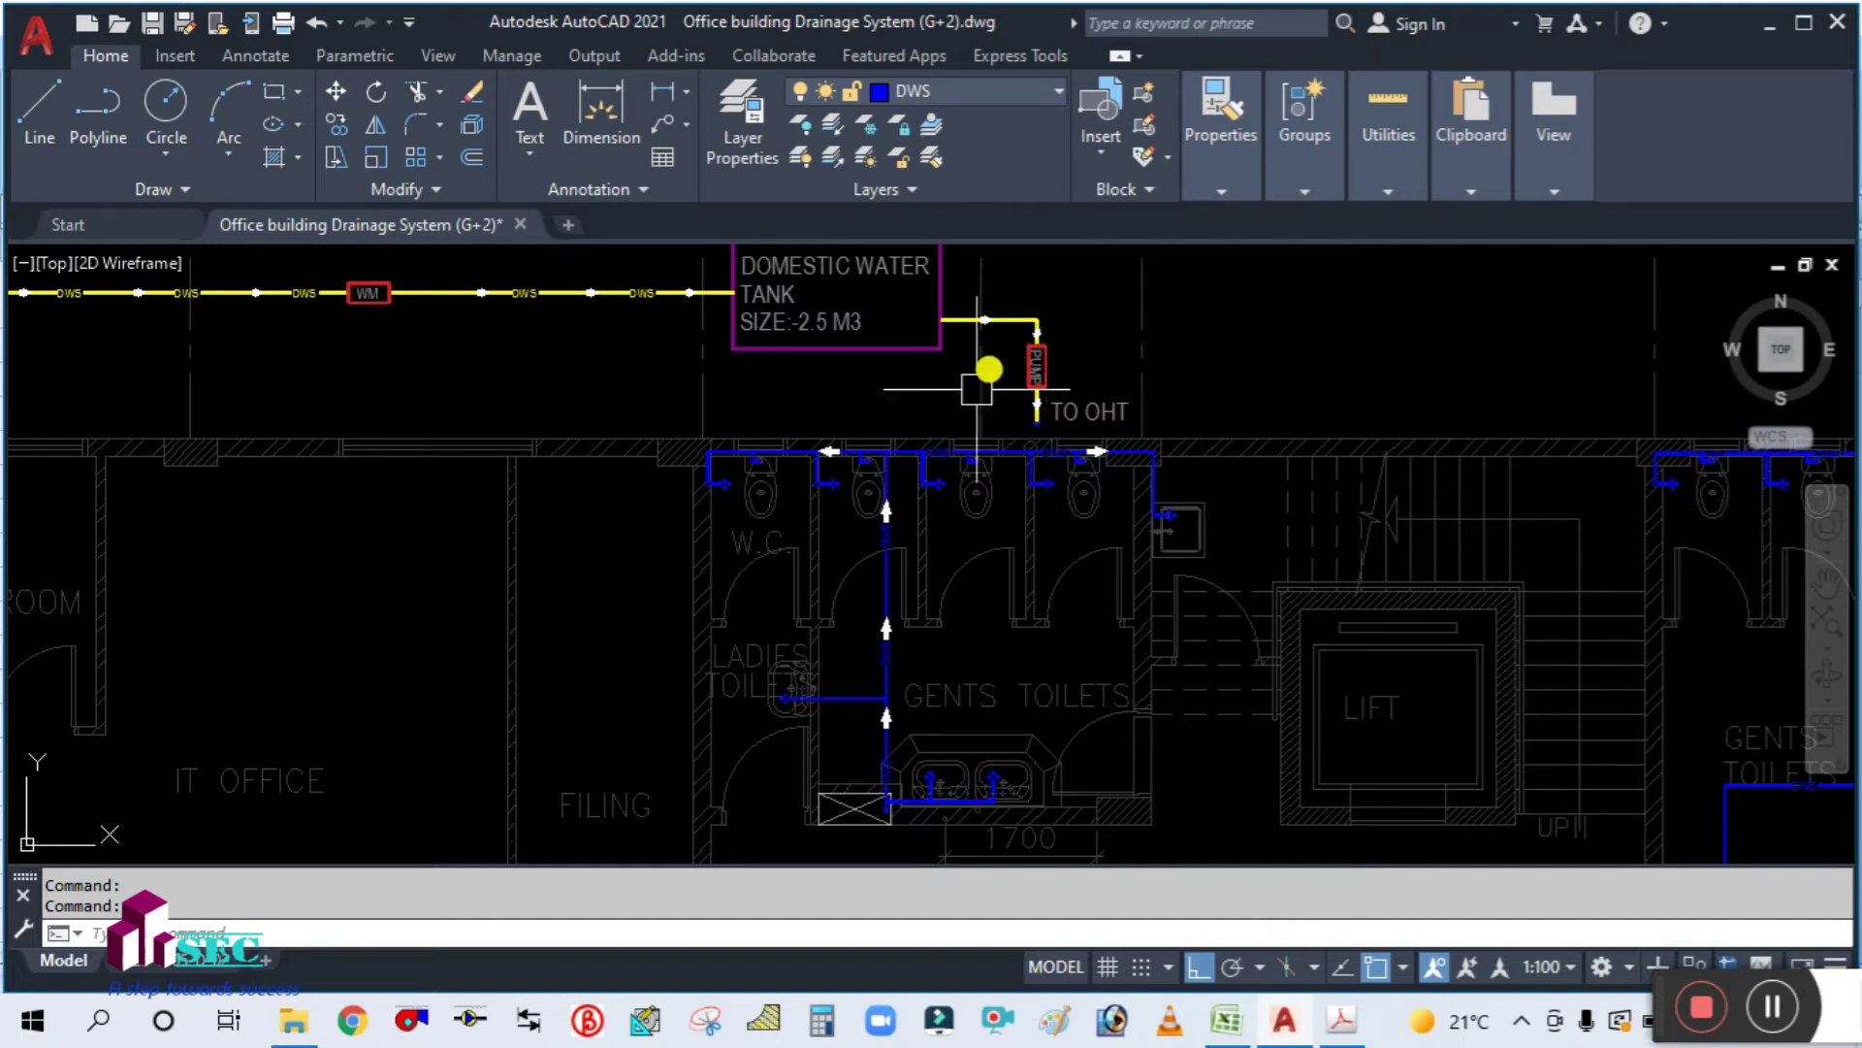
{"action": "mouse_move", "coordinate": [970, 720]}
{"action": "middle_mouse_down"}
{"action": "mouse_move", "coordinate": [969, 631]}
{"action": "mouse_move", "coordinate": [1036, 670]}
{"action": "middle_mouse_up"}
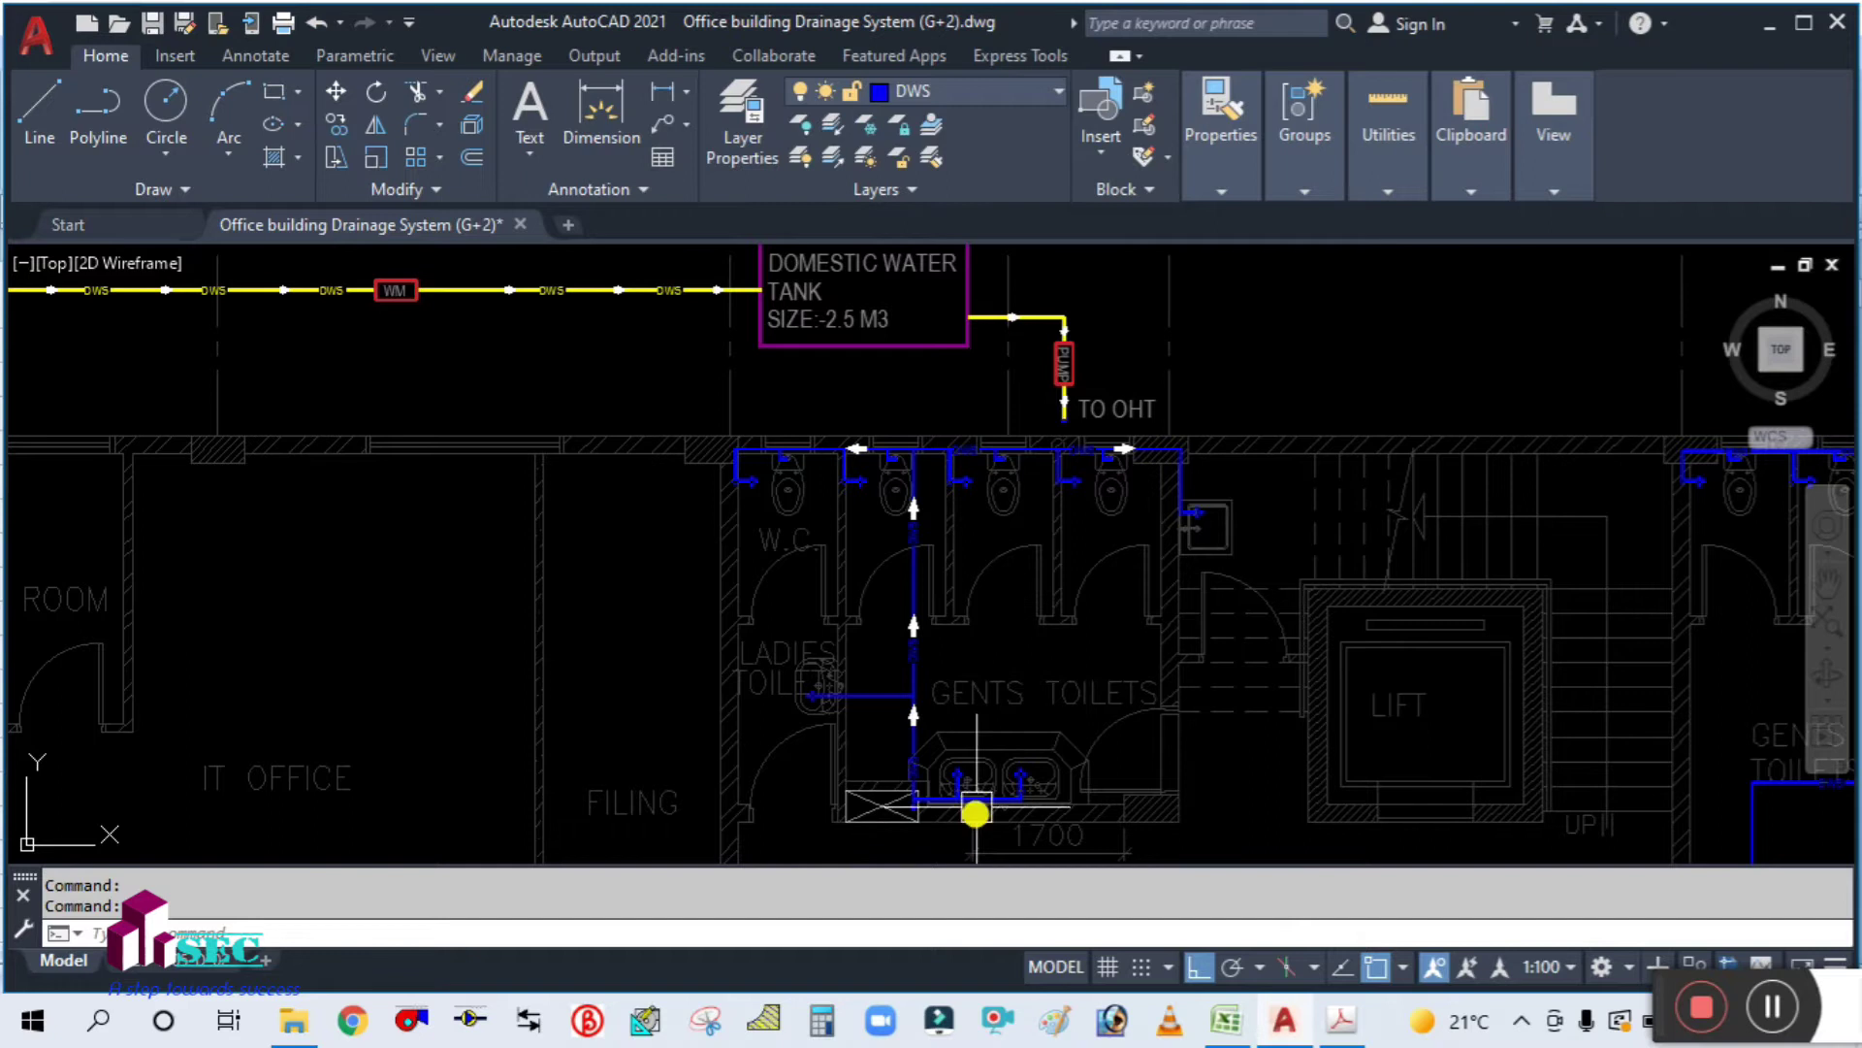
{"action": "middle_click_drag", "start_coordinate": [884, 803], "coordinate": [885, 758]}
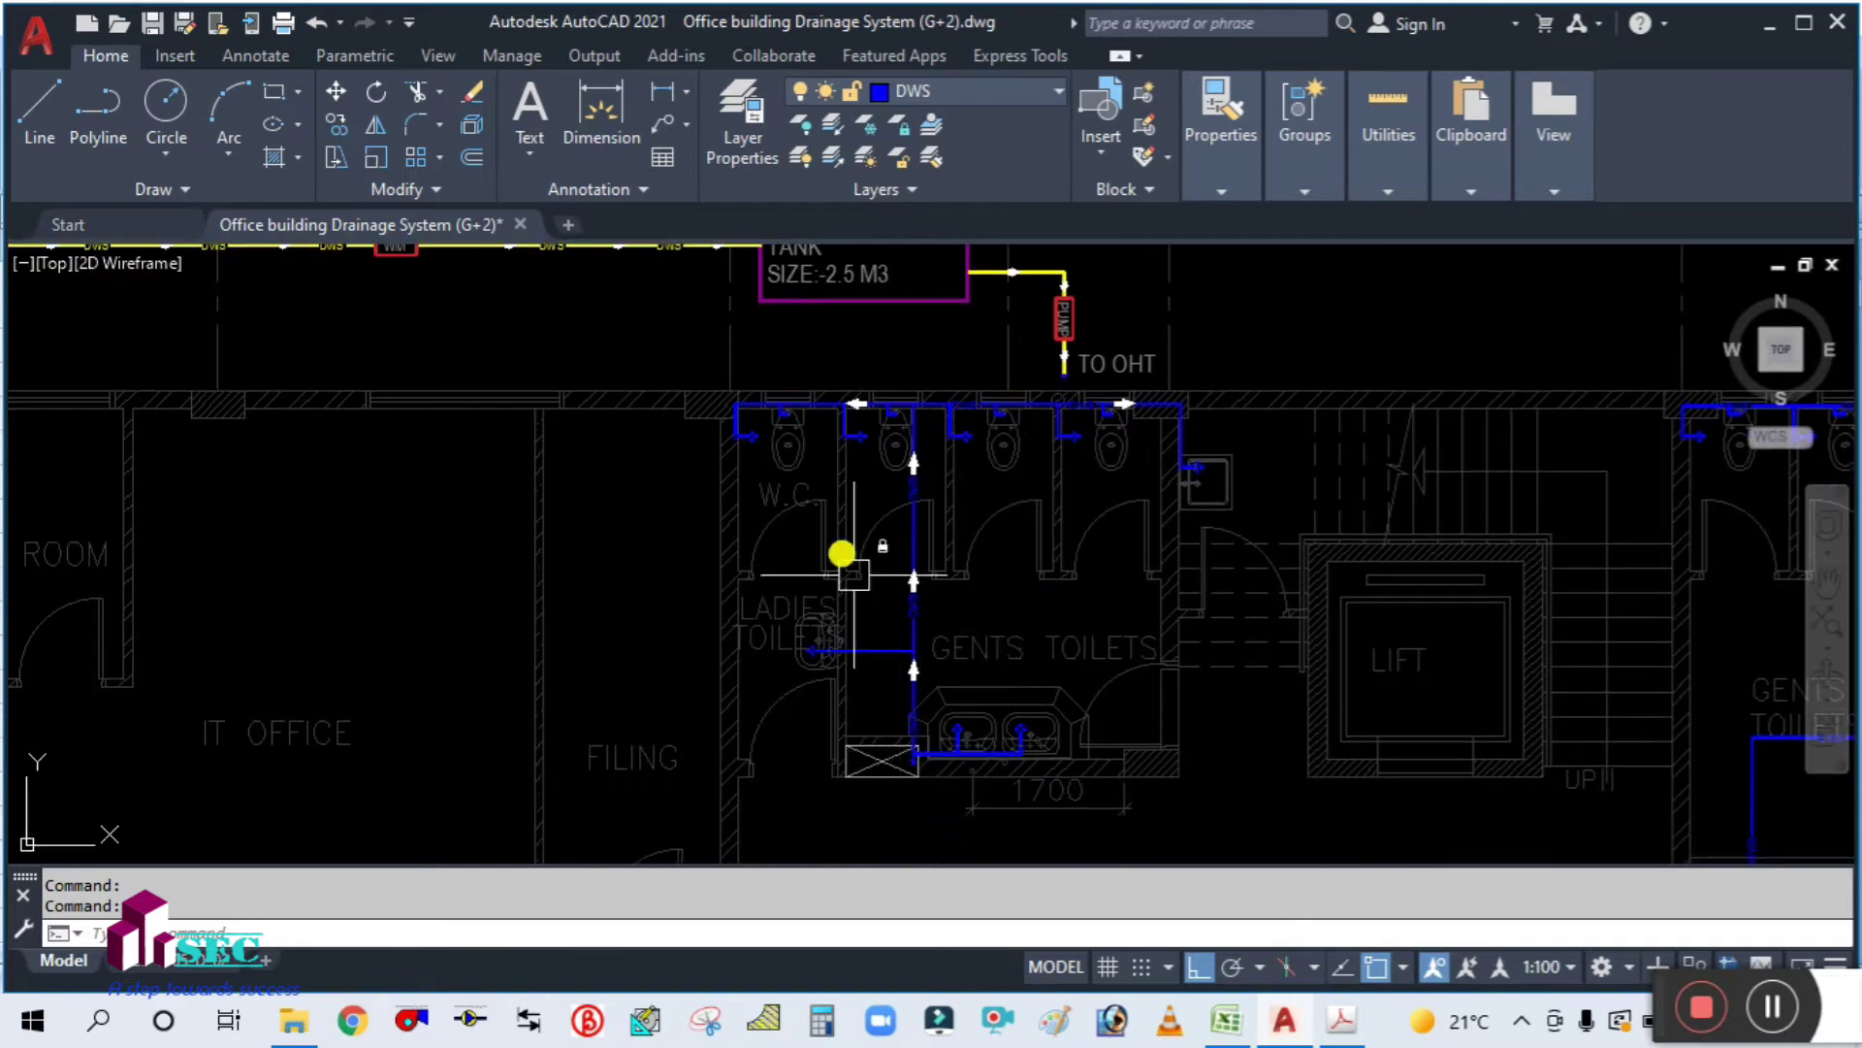
{"action": "middle_click_drag", "start_coordinate": [1062, 657], "coordinate": [1072, 698]}
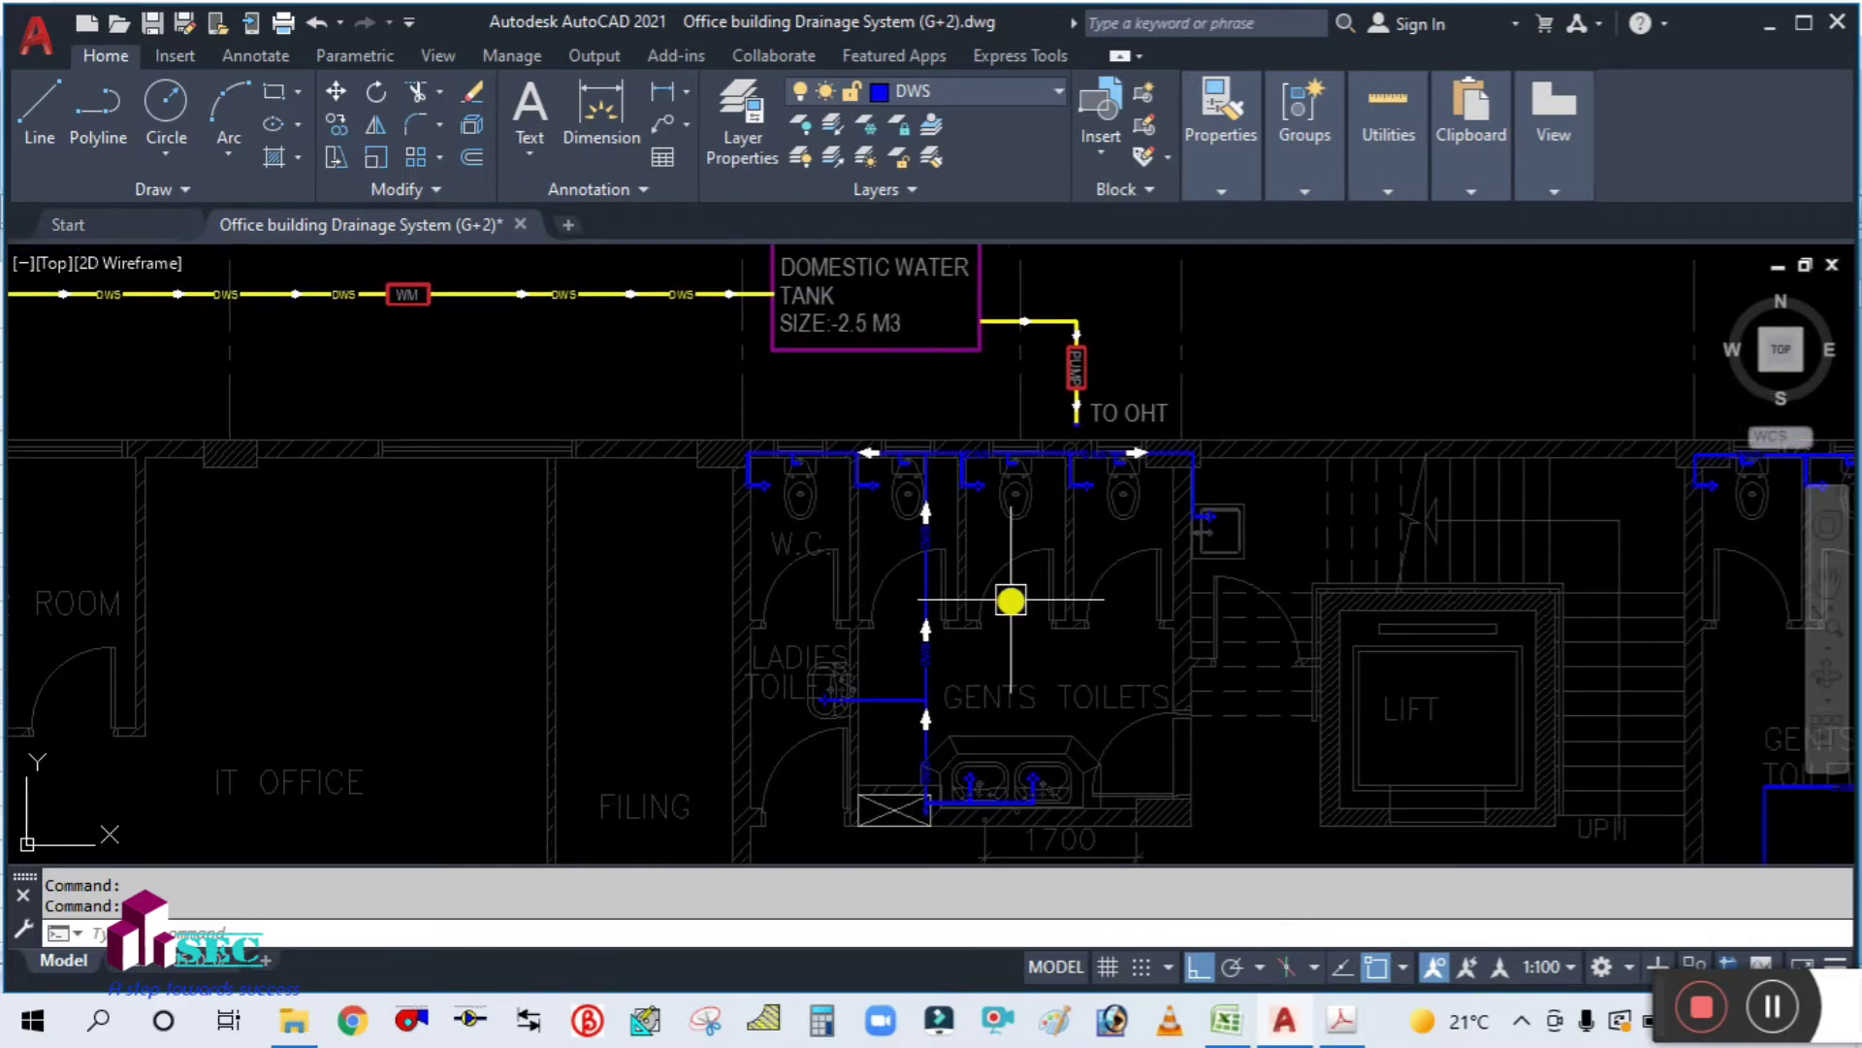
{"action": "scroll", "coordinate": [978, 774], "scroll_direction": "up", "scroll_amount": 2}
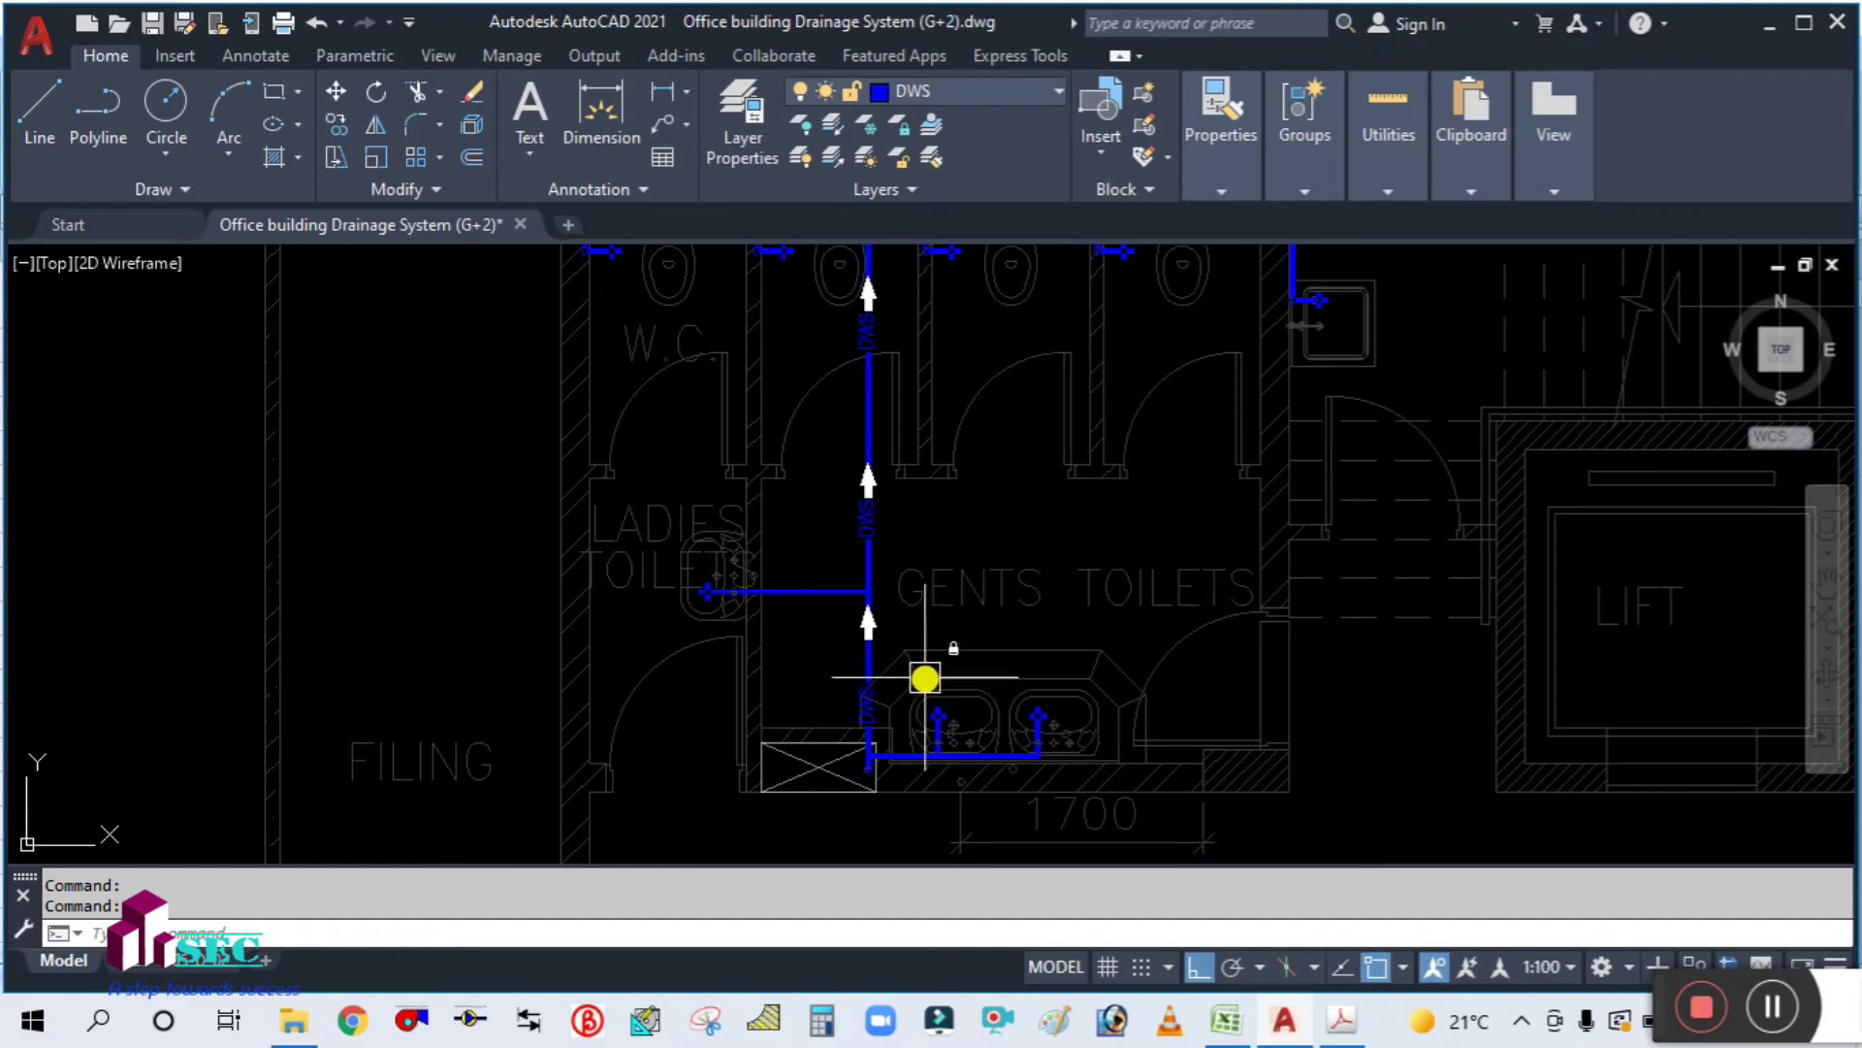
{"action": "middle_click_drag", "start_coordinate": [1061, 472], "coordinate": [1018, 656]}
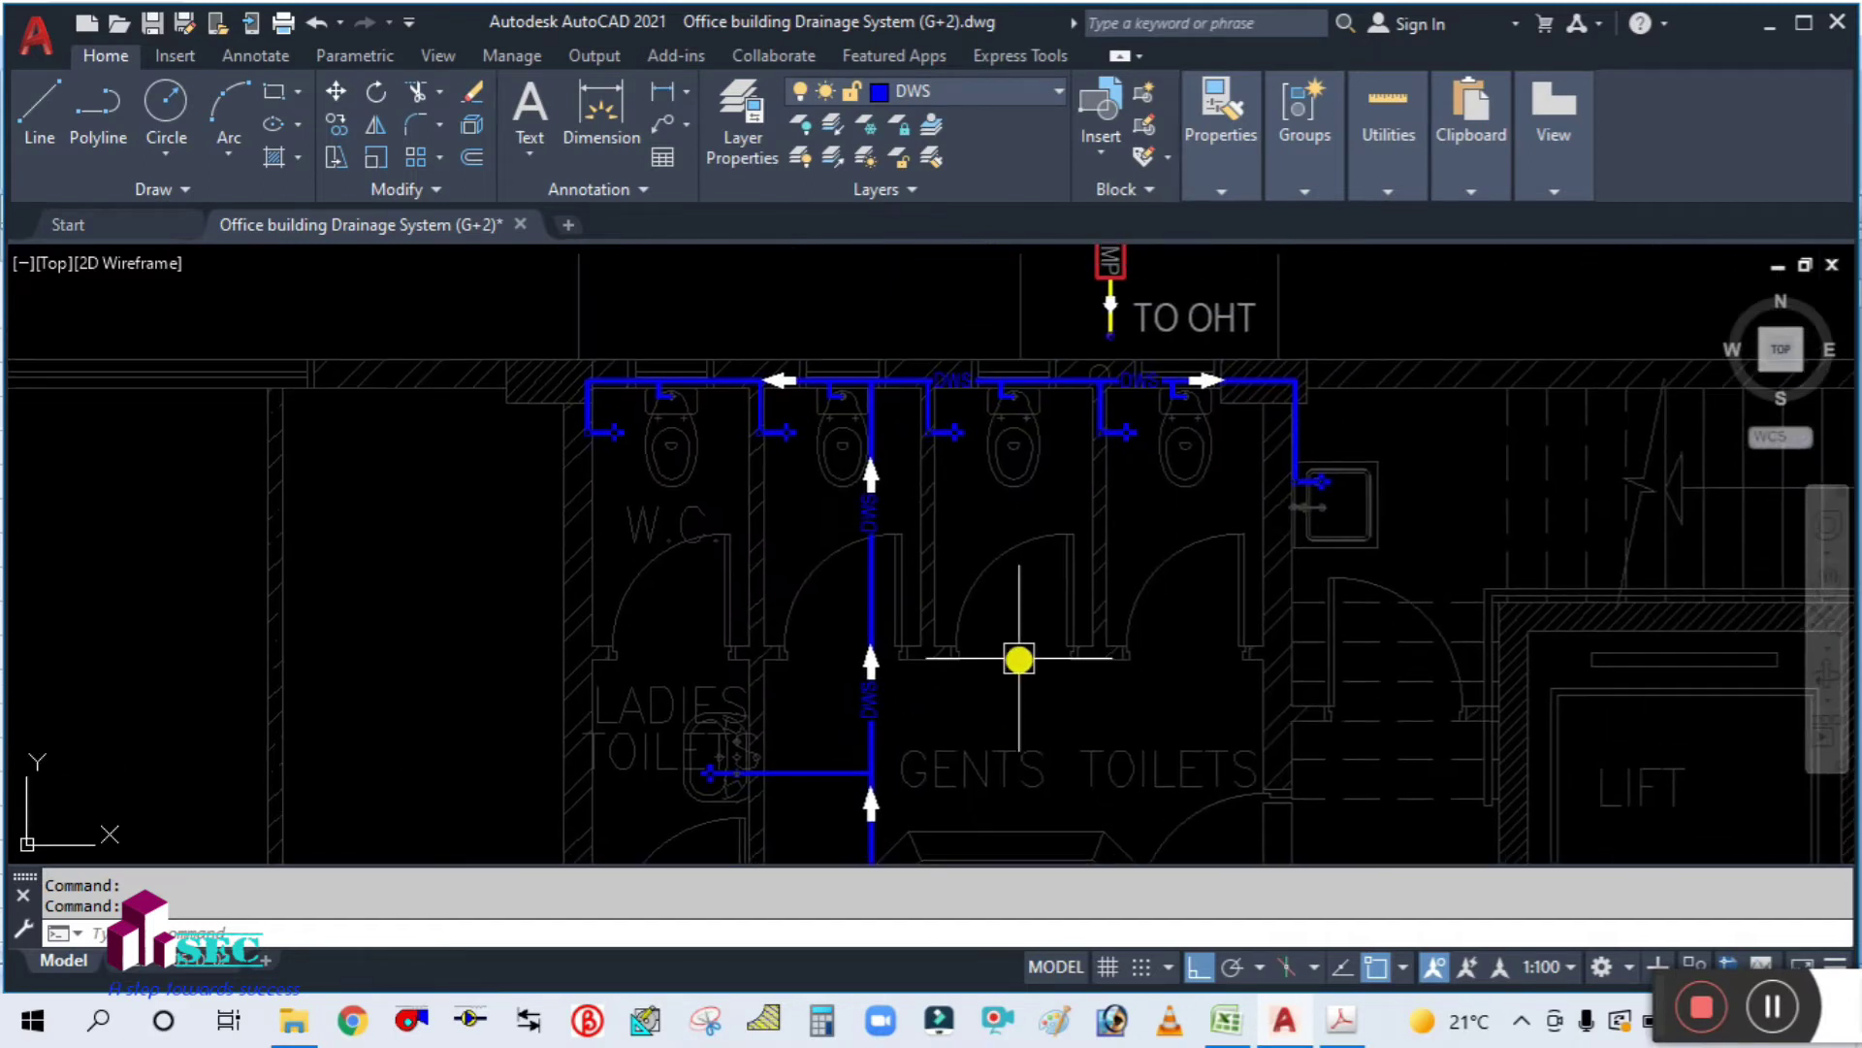
{"action": "scroll", "coordinate": [1014, 644], "scroll_direction": "down", "scroll_amount": 2}
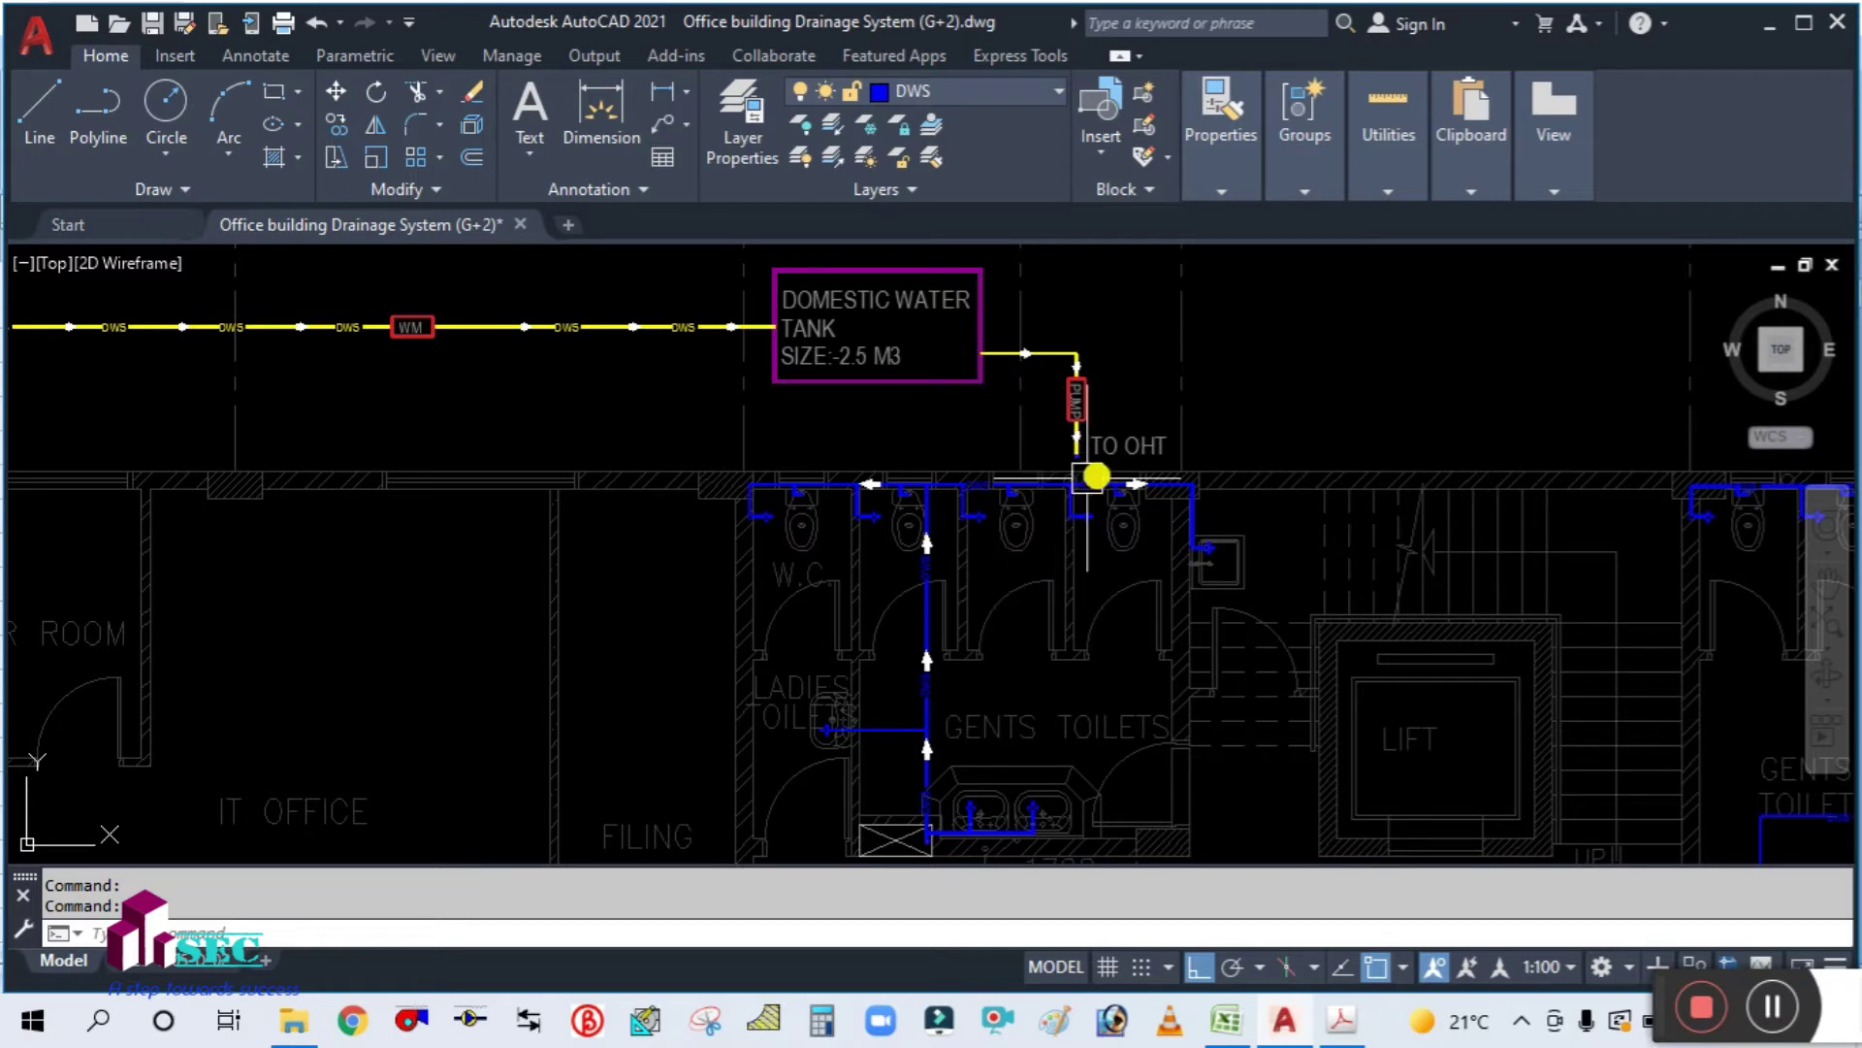
{"action": "scroll", "coordinate": [1083, 456], "scroll_direction": "up", "scroll_amount": 2}
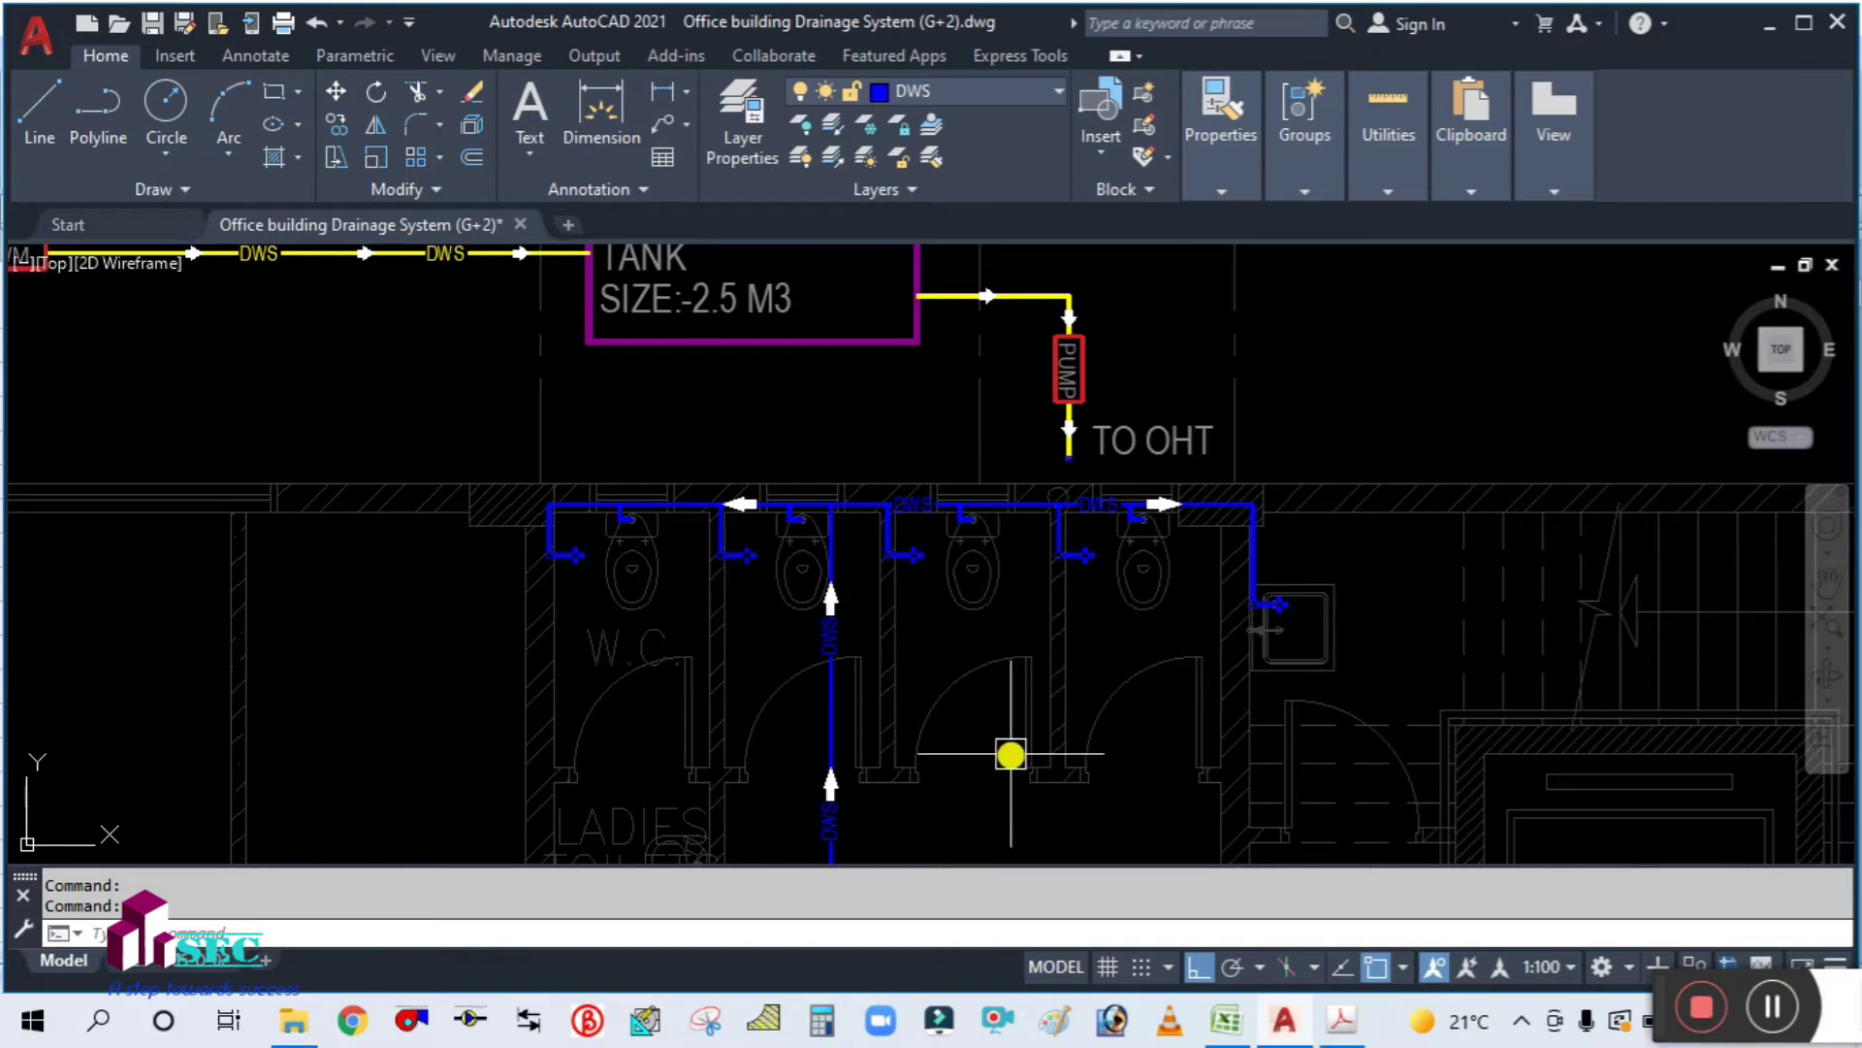
{"action": "middle_click_drag", "start_coordinate": [1006, 753], "coordinate": [1006, 515]}
{"action": "scroll", "coordinate": [1004, 515], "scroll_direction": "down", "scroll_amount": 2}
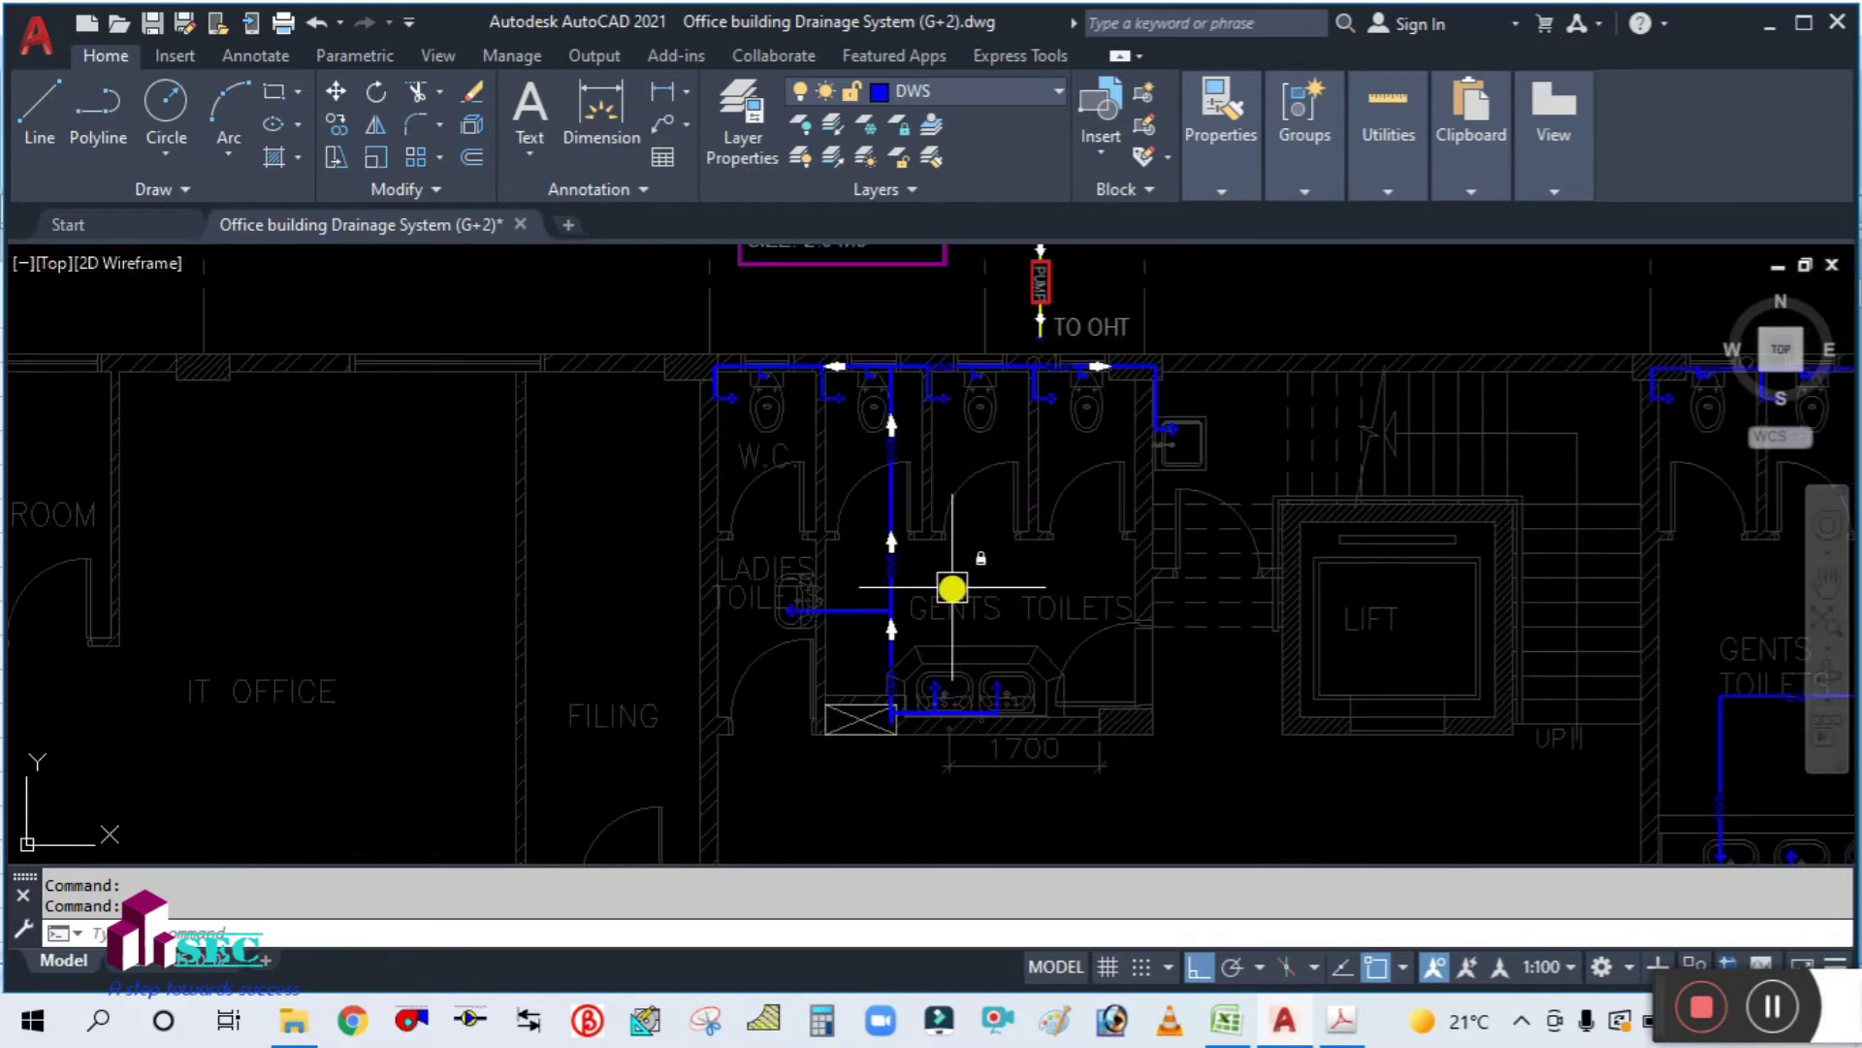
{"action": "scroll", "coordinate": [955, 585], "scroll_direction": "up", "scroll_amount": 2}
{"action": "scroll", "coordinate": [803, 556], "scroll_direction": "down", "scroll_amount": 1}
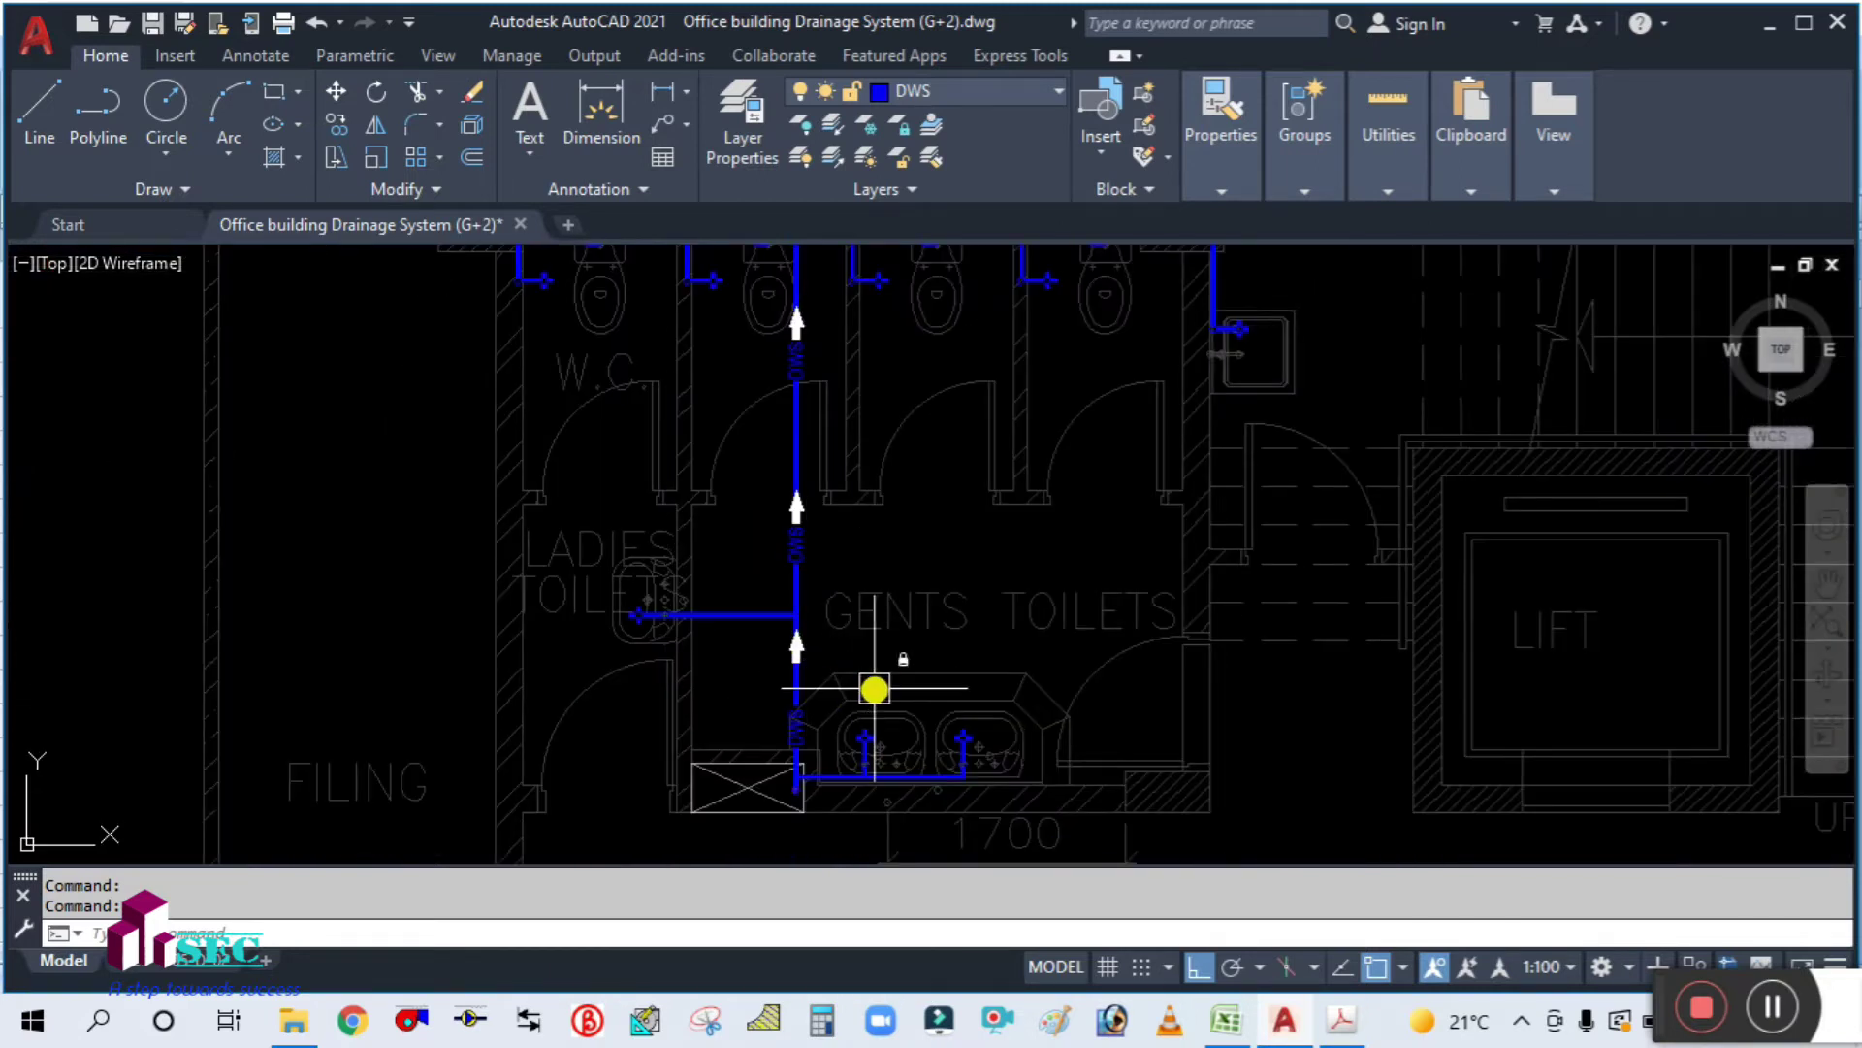
{"action": "middle_click_drag", "start_coordinate": [877, 689], "coordinate": [973, 615]}
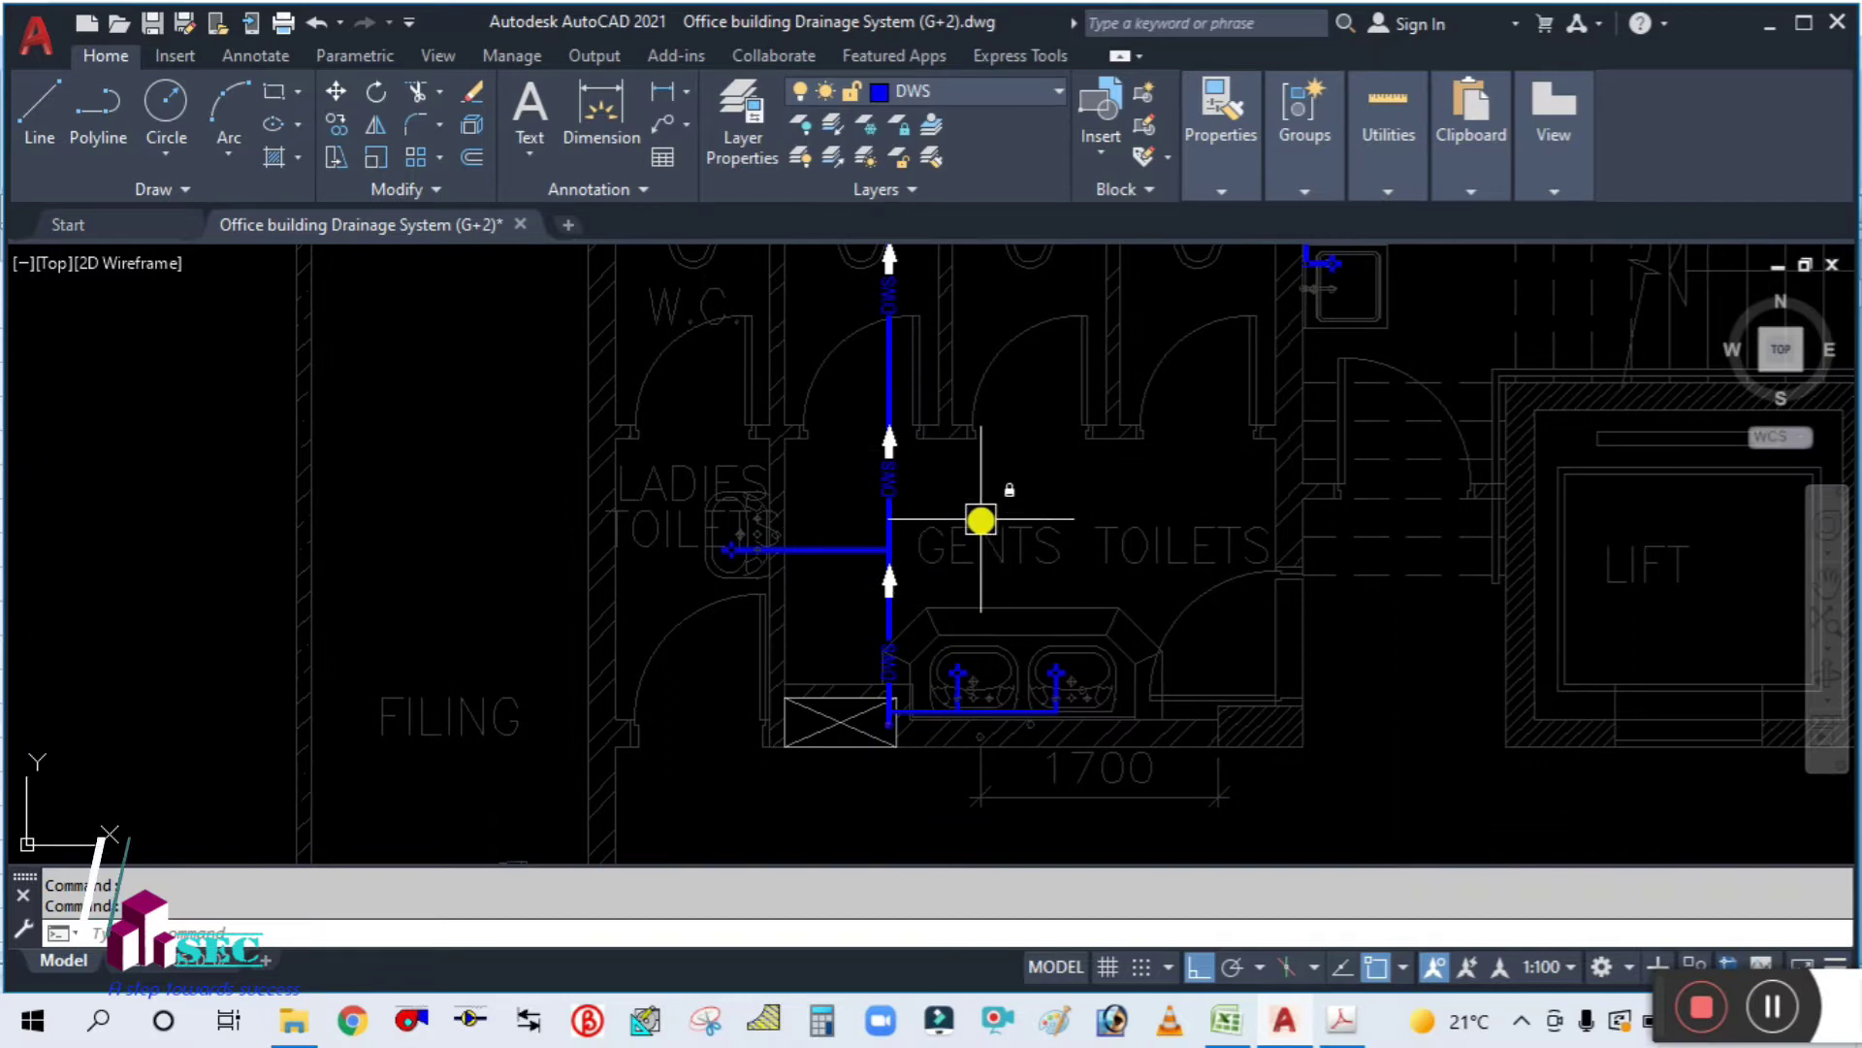
{"action": "scroll", "coordinate": [981, 520], "scroll_direction": "down", "scroll_amount": 2}
{"action": "middle_click_drag", "start_coordinate": [999, 498], "coordinate": [988, 576]}
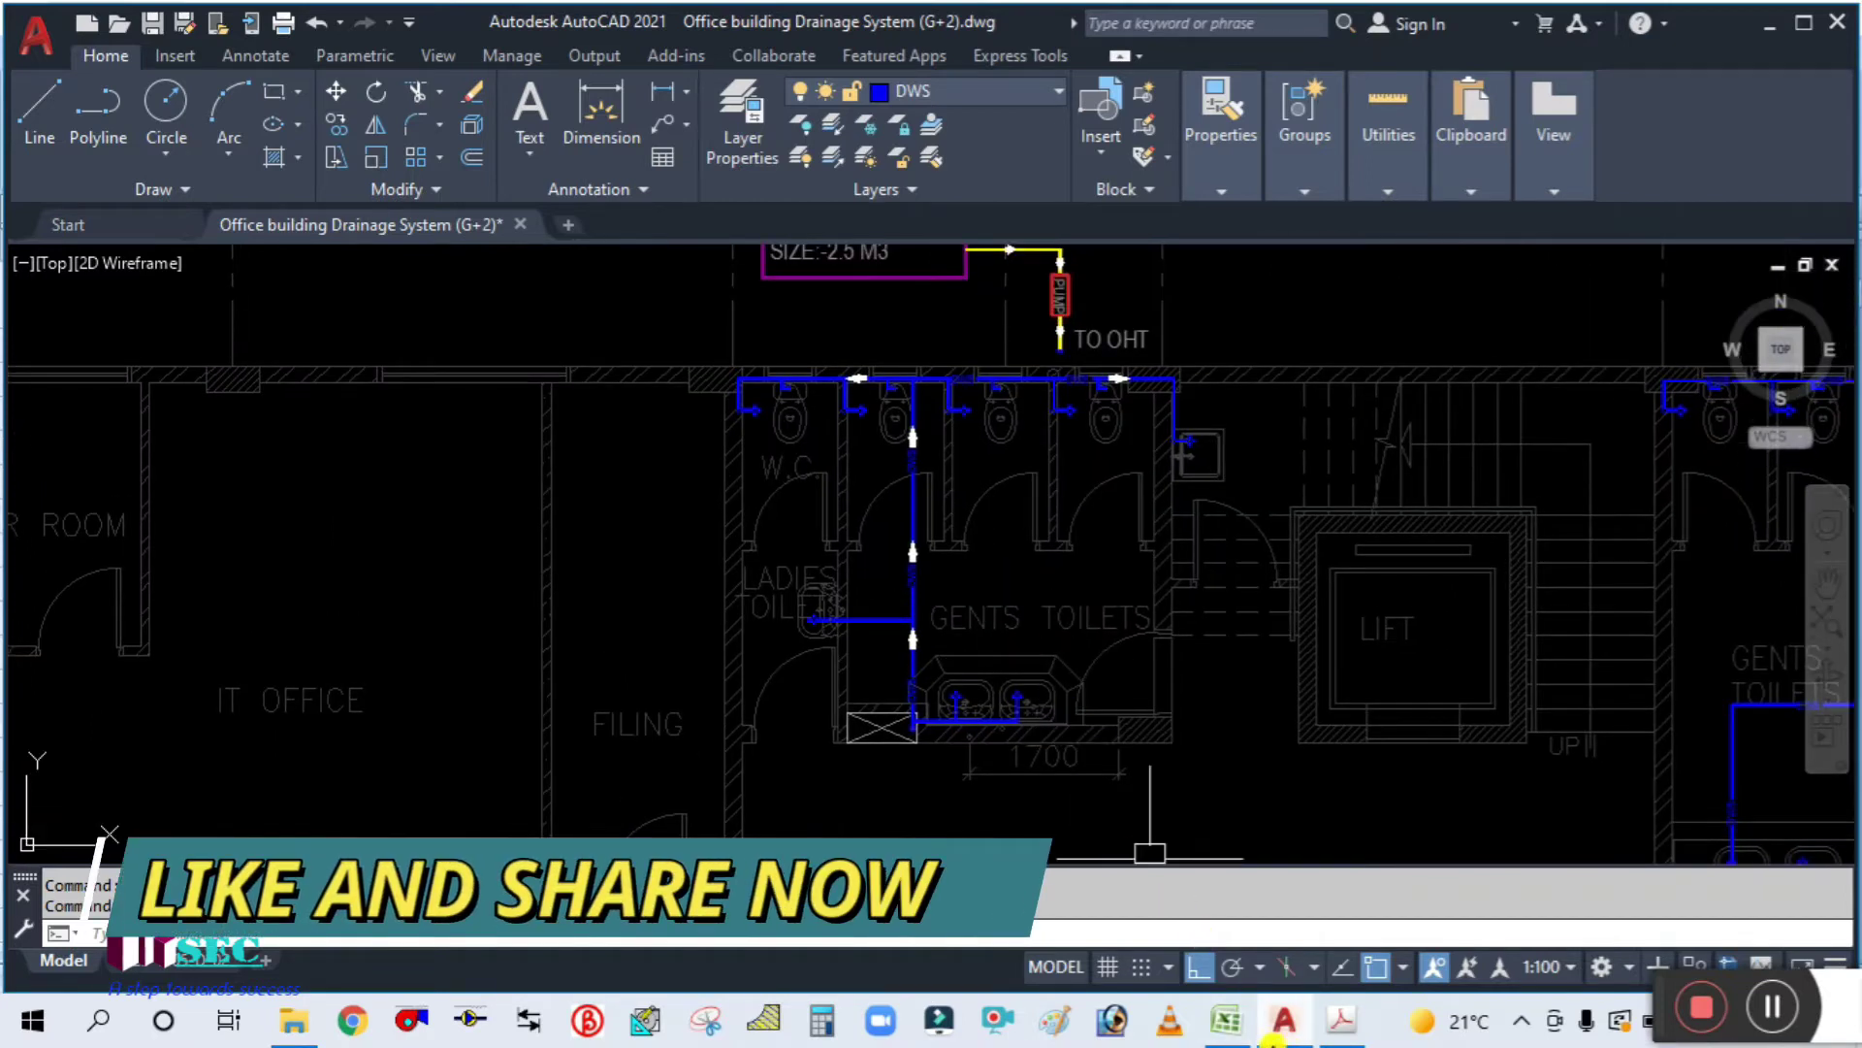
Step: Return to the spreadsheet, switch to the IPC PDF and find Figure E103.3(5), Friction Loss in Fairly Smooth Pipe
{"action": "left_click", "coordinate": [1225, 1023]}
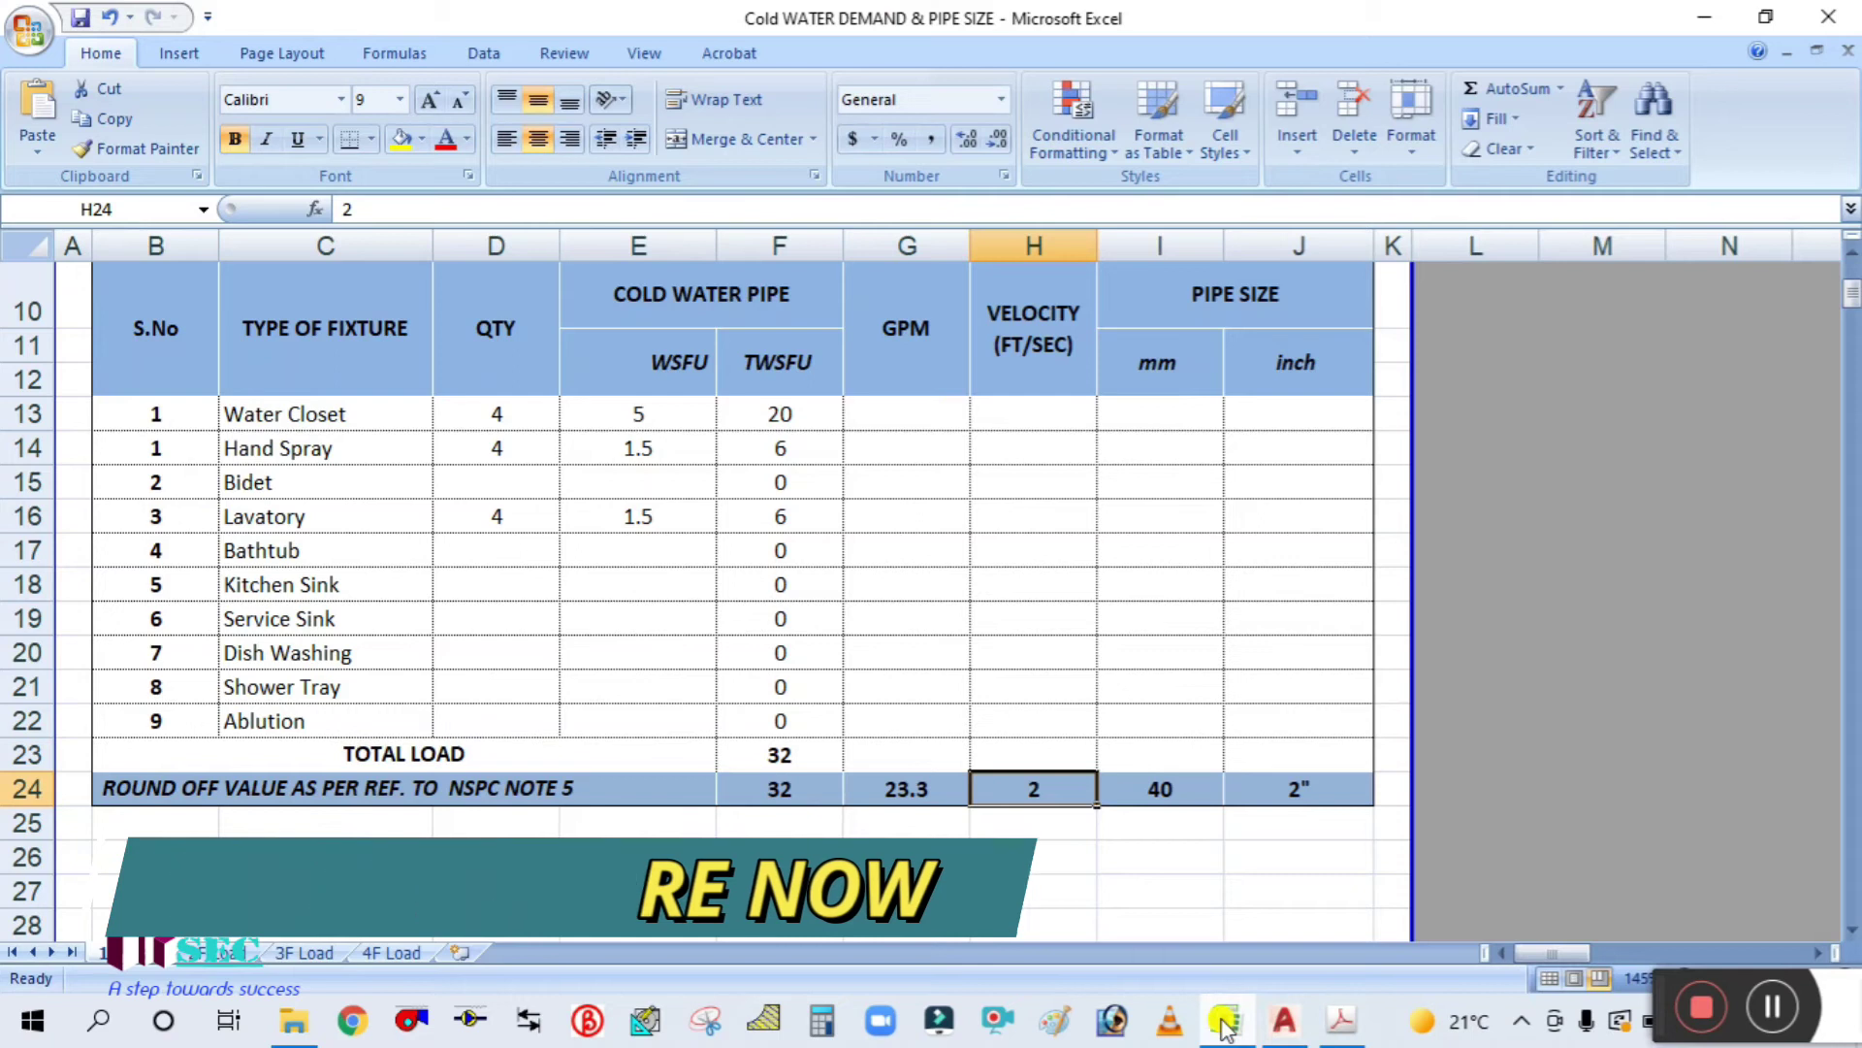
{"action": "left_click", "coordinate": [1225, 1023]}
{"action": "left_click", "coordinate": [1225, 1024]}
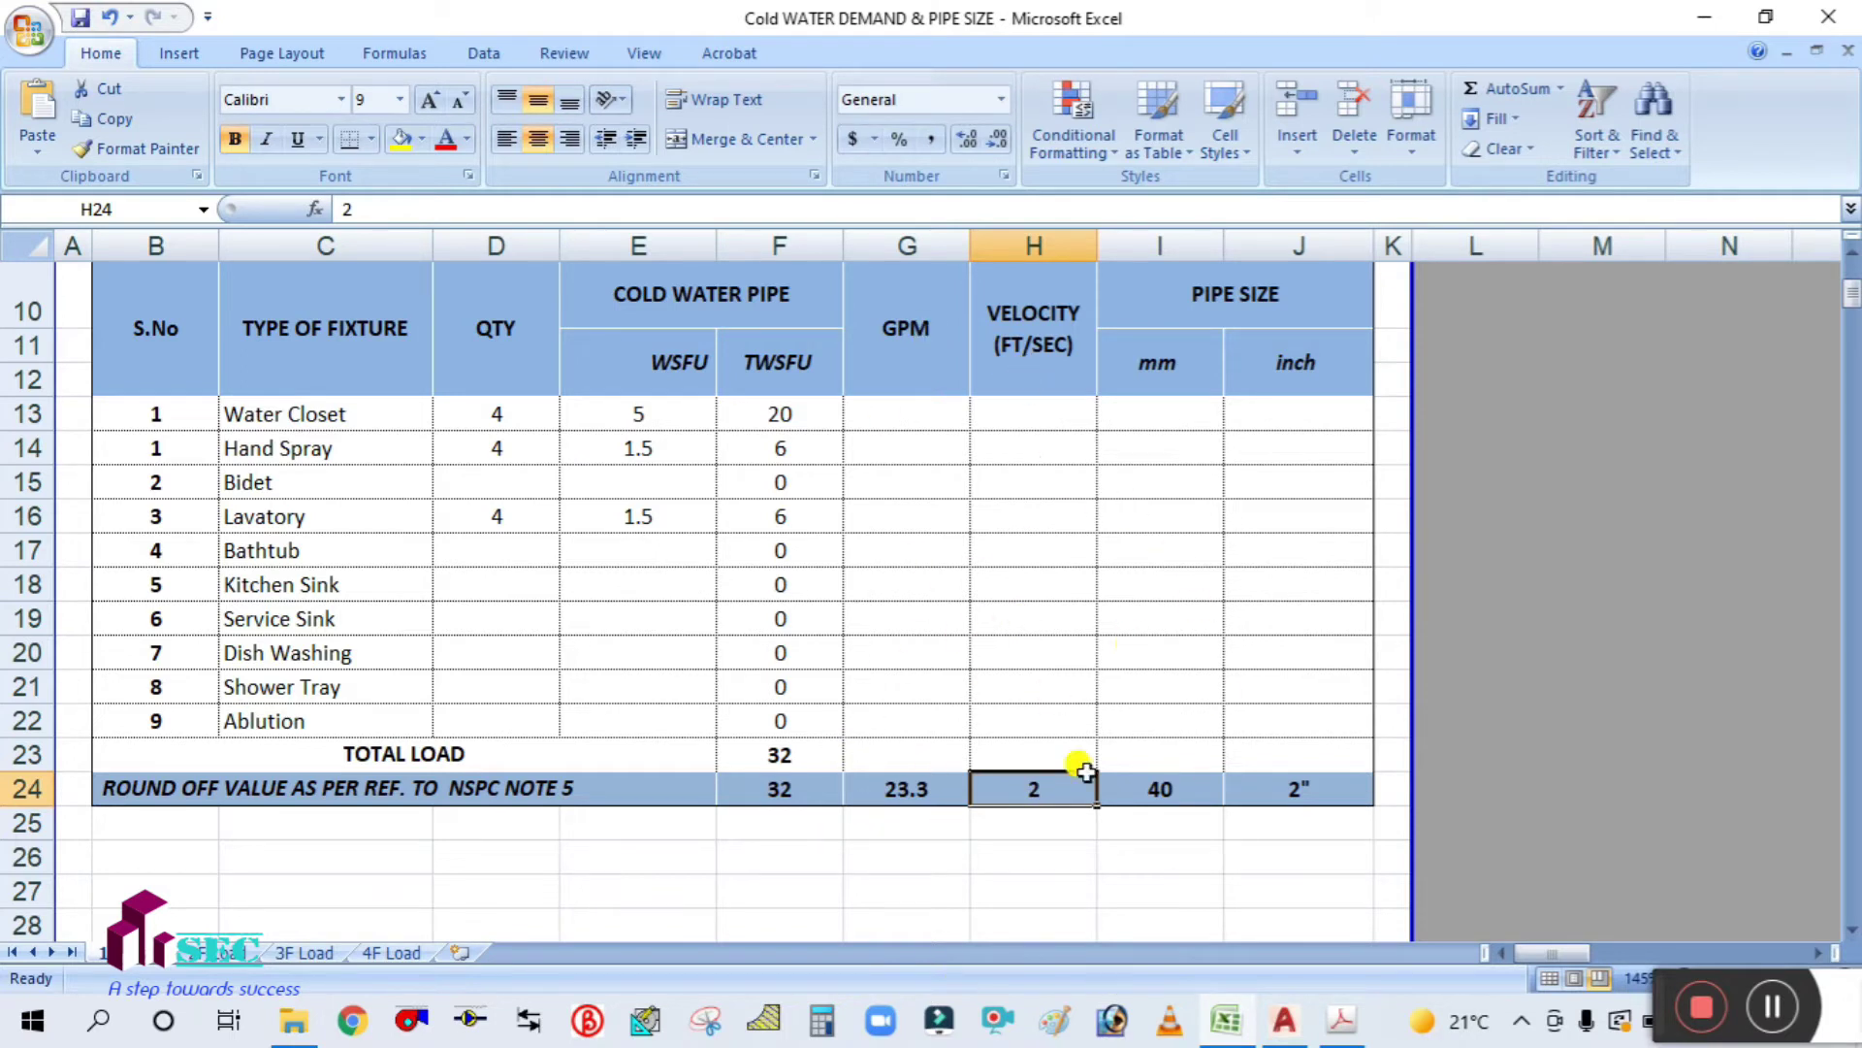
{"action": "left_click", "coordinate": [1343, 1021]}
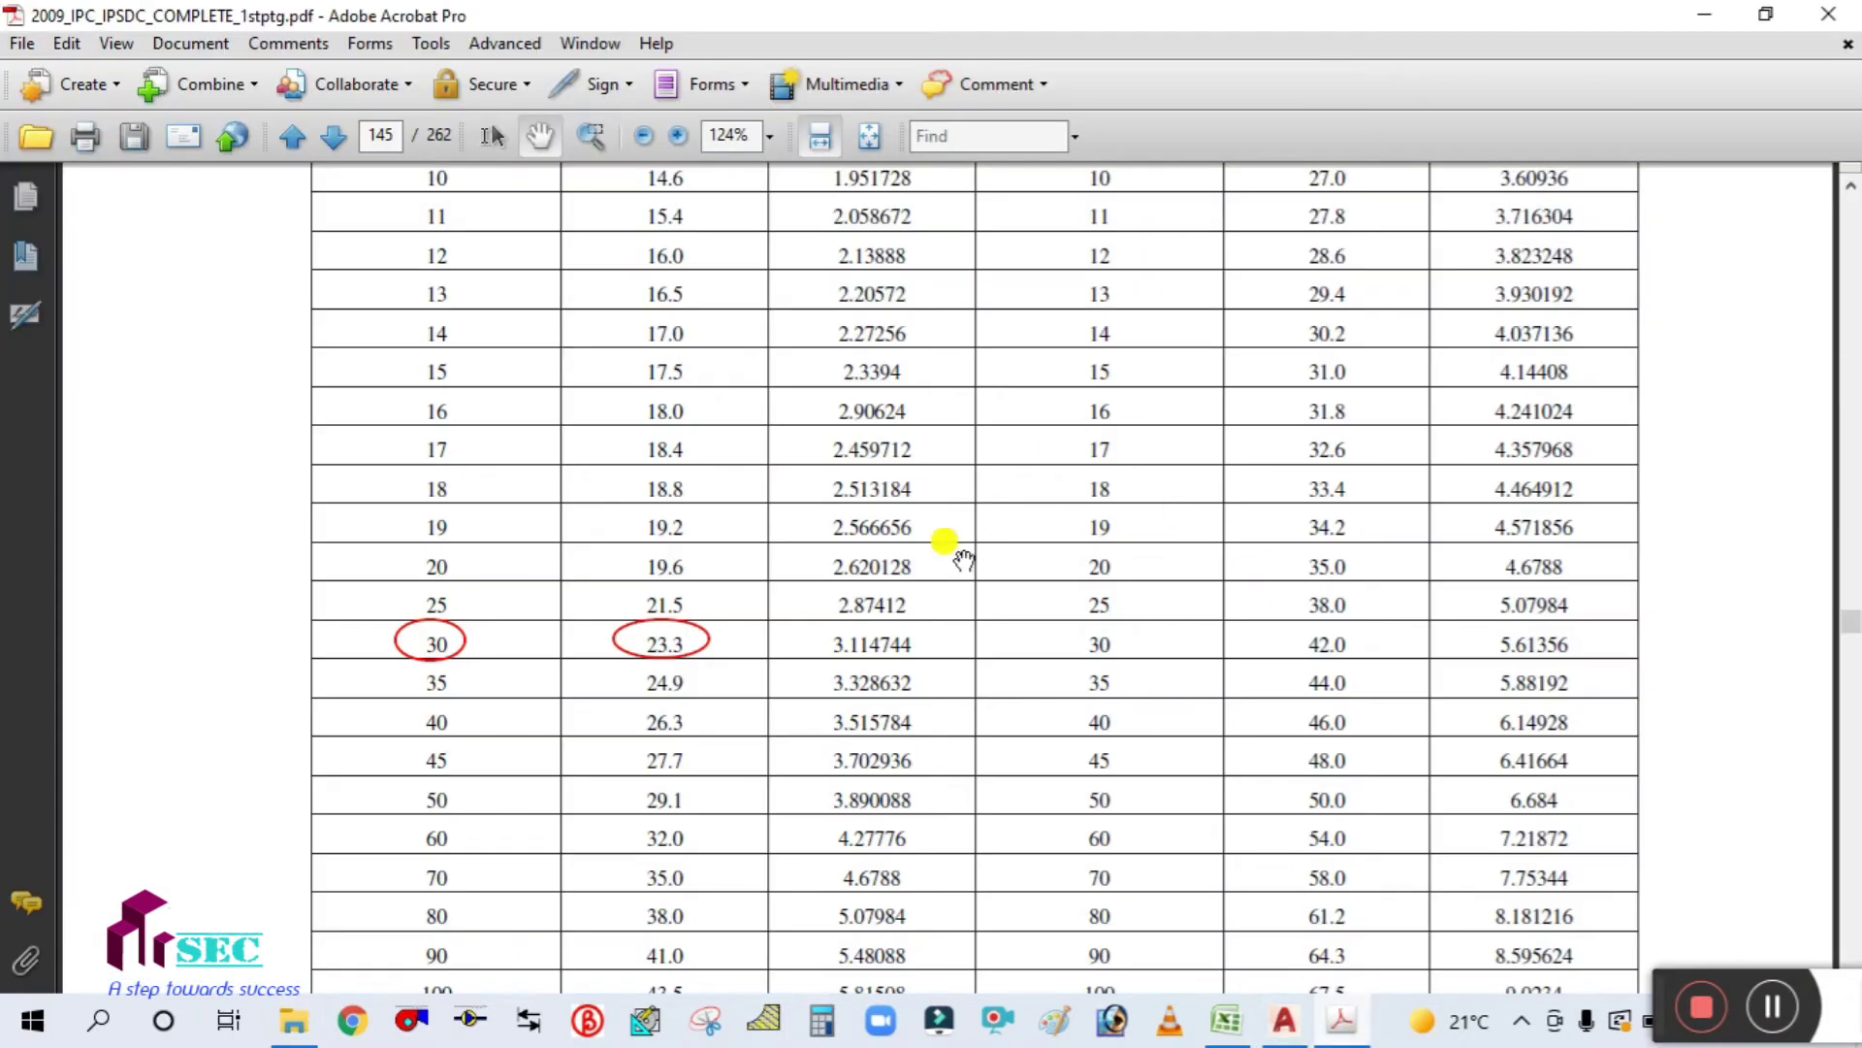
{"action": "scroll", "coordinate": [947, 541], "scroll_direction": "down", "scroll_amount": 5}
{"action": "scroll", "coordinate": [964, 559], "scroll_direction": "down", "scroll_amount": 2, "text": "ctrl"}
{"action": "scroll", "coordinate": [963, 560], "scroll_direction": "down", "scroll_amount": 3}
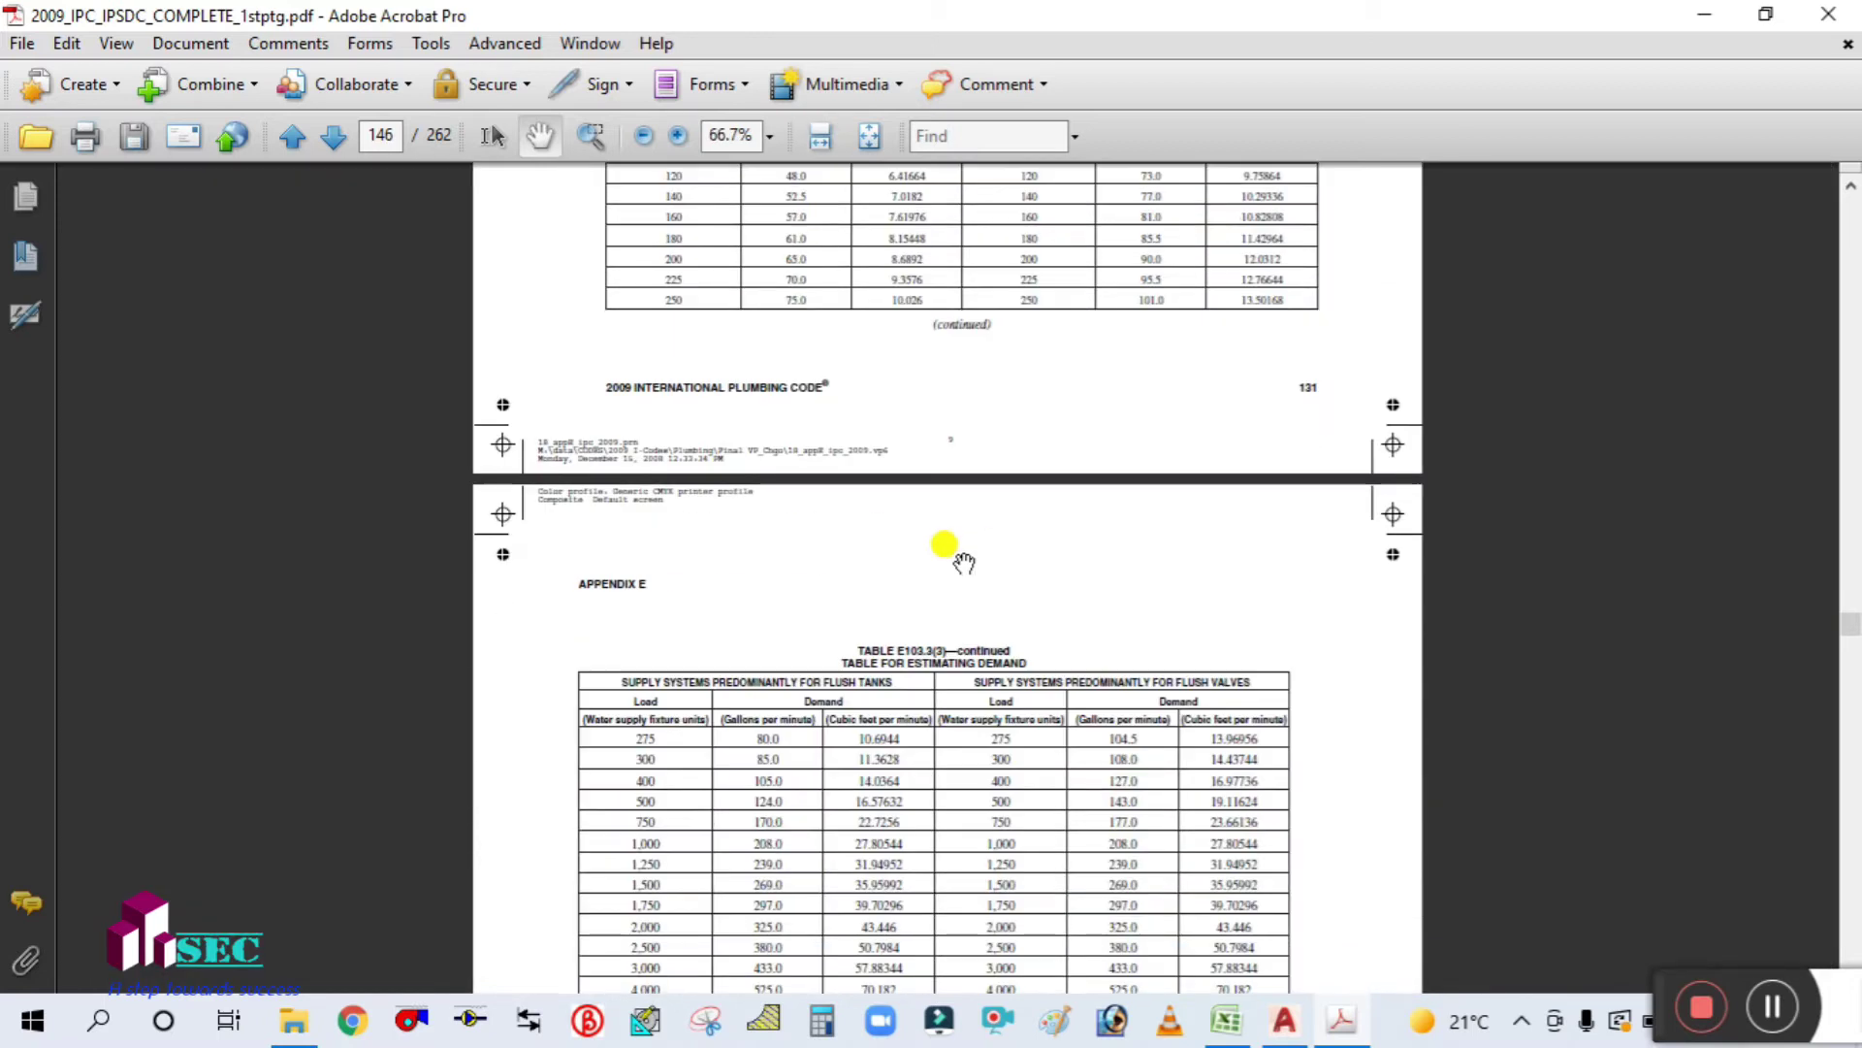
{"action": "scroll", "coordinate": [963, 563], "scroll_direction": "up", "scroll_amount": 2, "text": "ctrl"}
{"action": "scroll", "coordinate": [963, 573], "scroll_direction": "down", "scroll_amount": 3}
{"action": "scroll", "coordinate": [964, 579], "scroll_direction": "down", "scroll_amount": 3}
{"action": "scroll", "coordinate": [966, 582], "scroll_direction": "down", "scroll_amount": 2, "text": "ctrl"}
{"action": "scroll", "coordinate": [967, 591], "scroll_direction": "down", "scroll_amount": 5}
{"action": "scroll", "coordinate": [967, 597], "scroll_direction": "down", "scroll_amount": 12}
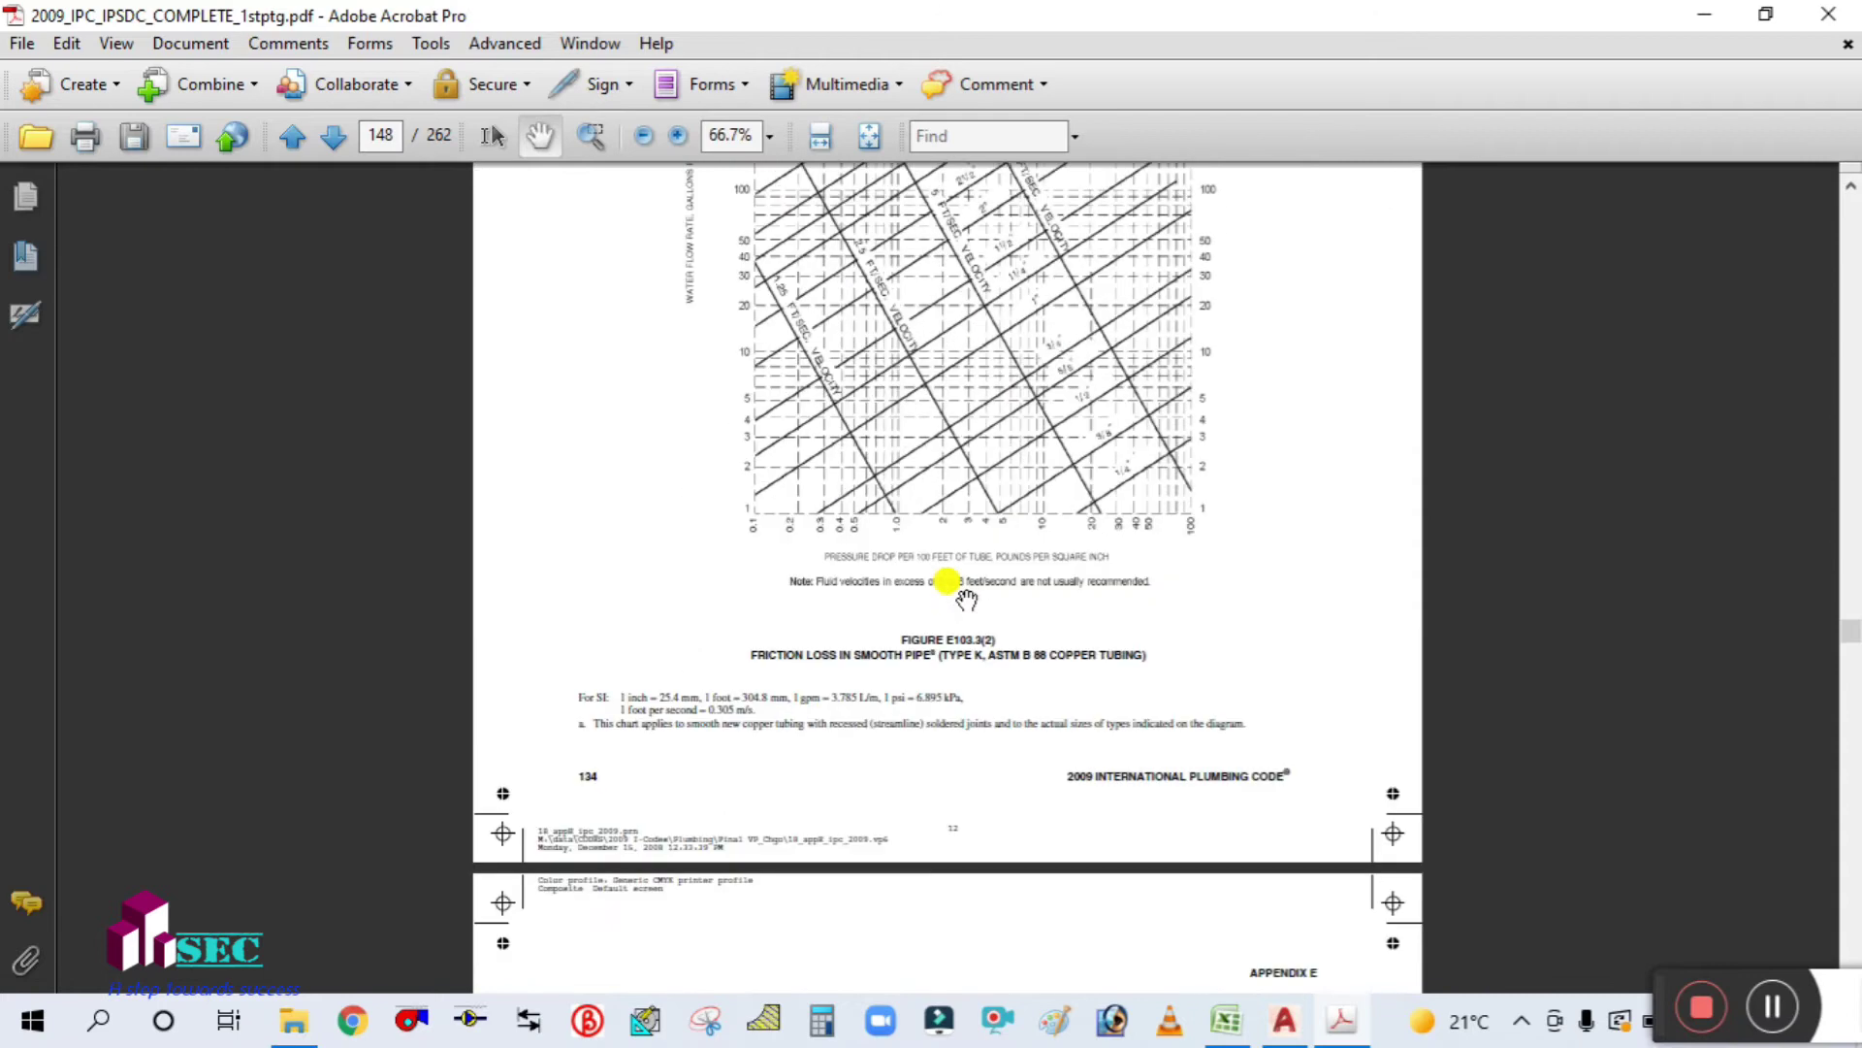
{"action": "scroll", "coordinate": [967, 596], "scroll_direction": "up", "scroll_amount": 2, "text": "ctrl"}
{"action": "scroll", "coordinate": [967, 597], "scroll_direction": "down", "scroll_amount": 10}
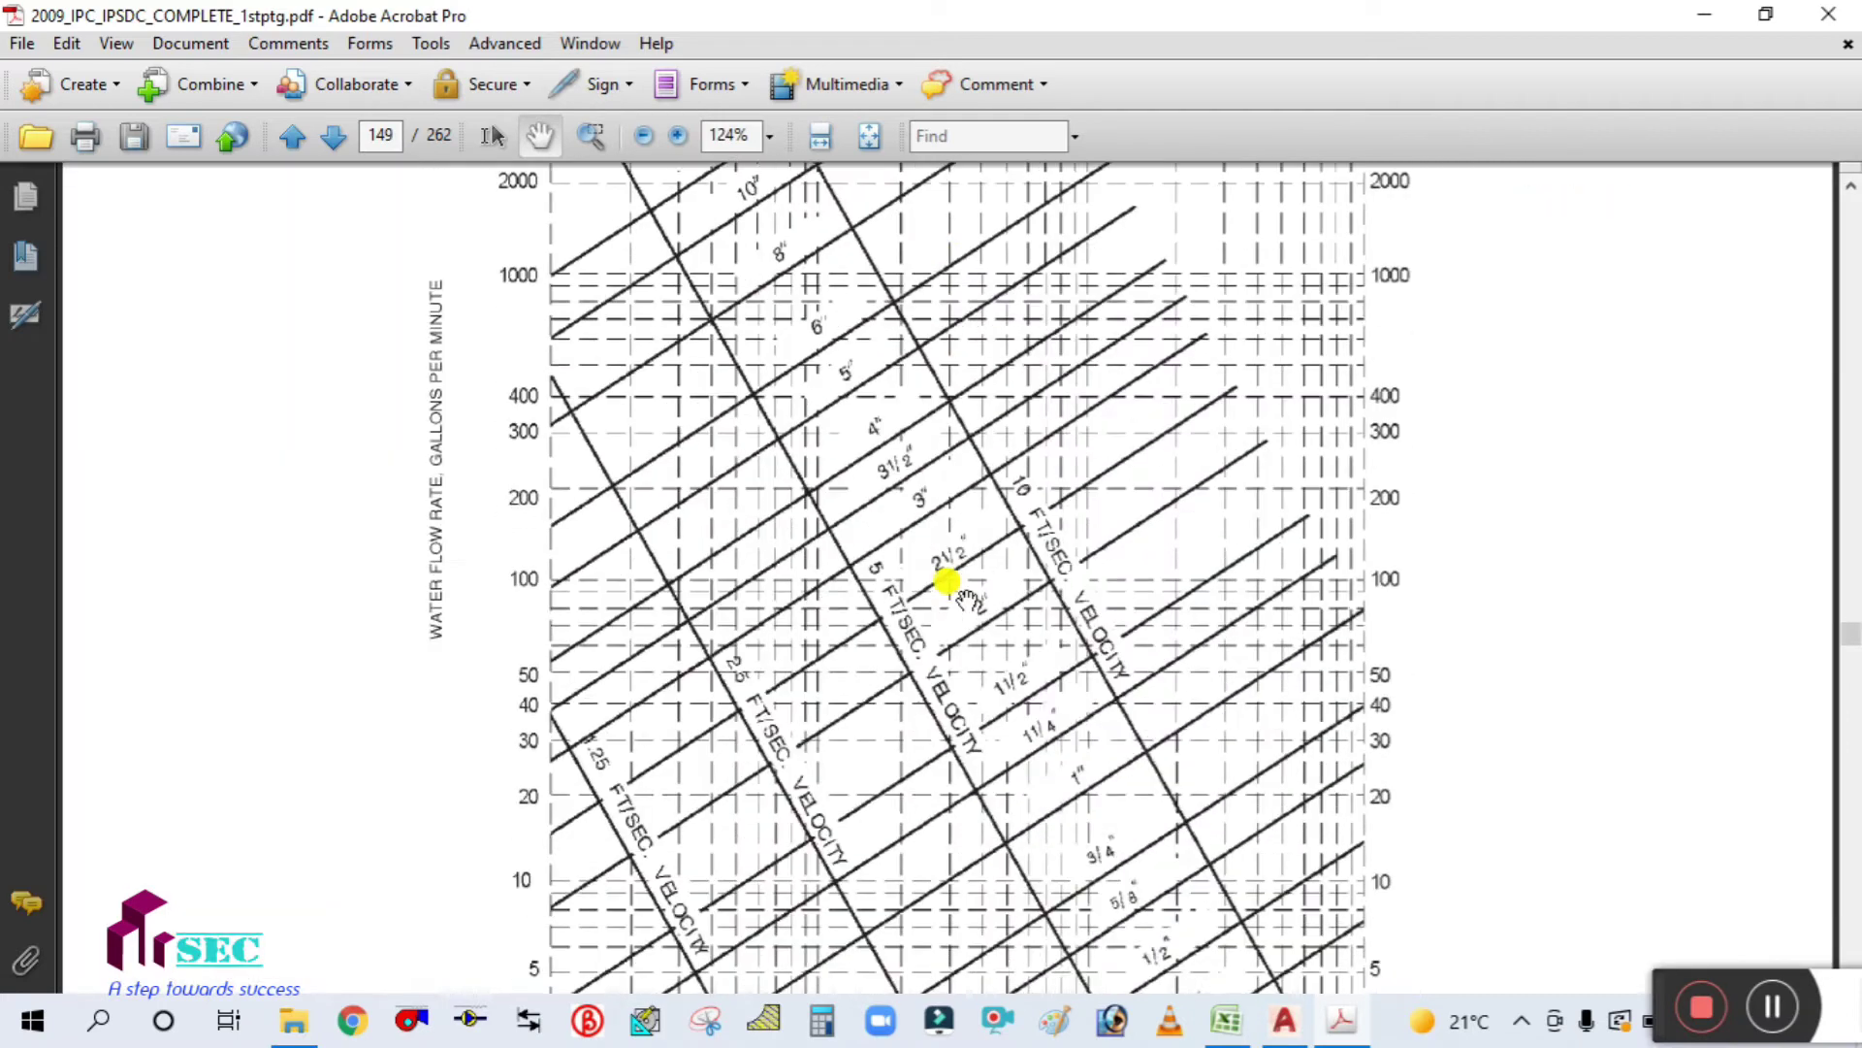
{"action": "scroll", "coordinate": [967, 595], "scroll_direction": "down", "scroll_amount": 15}
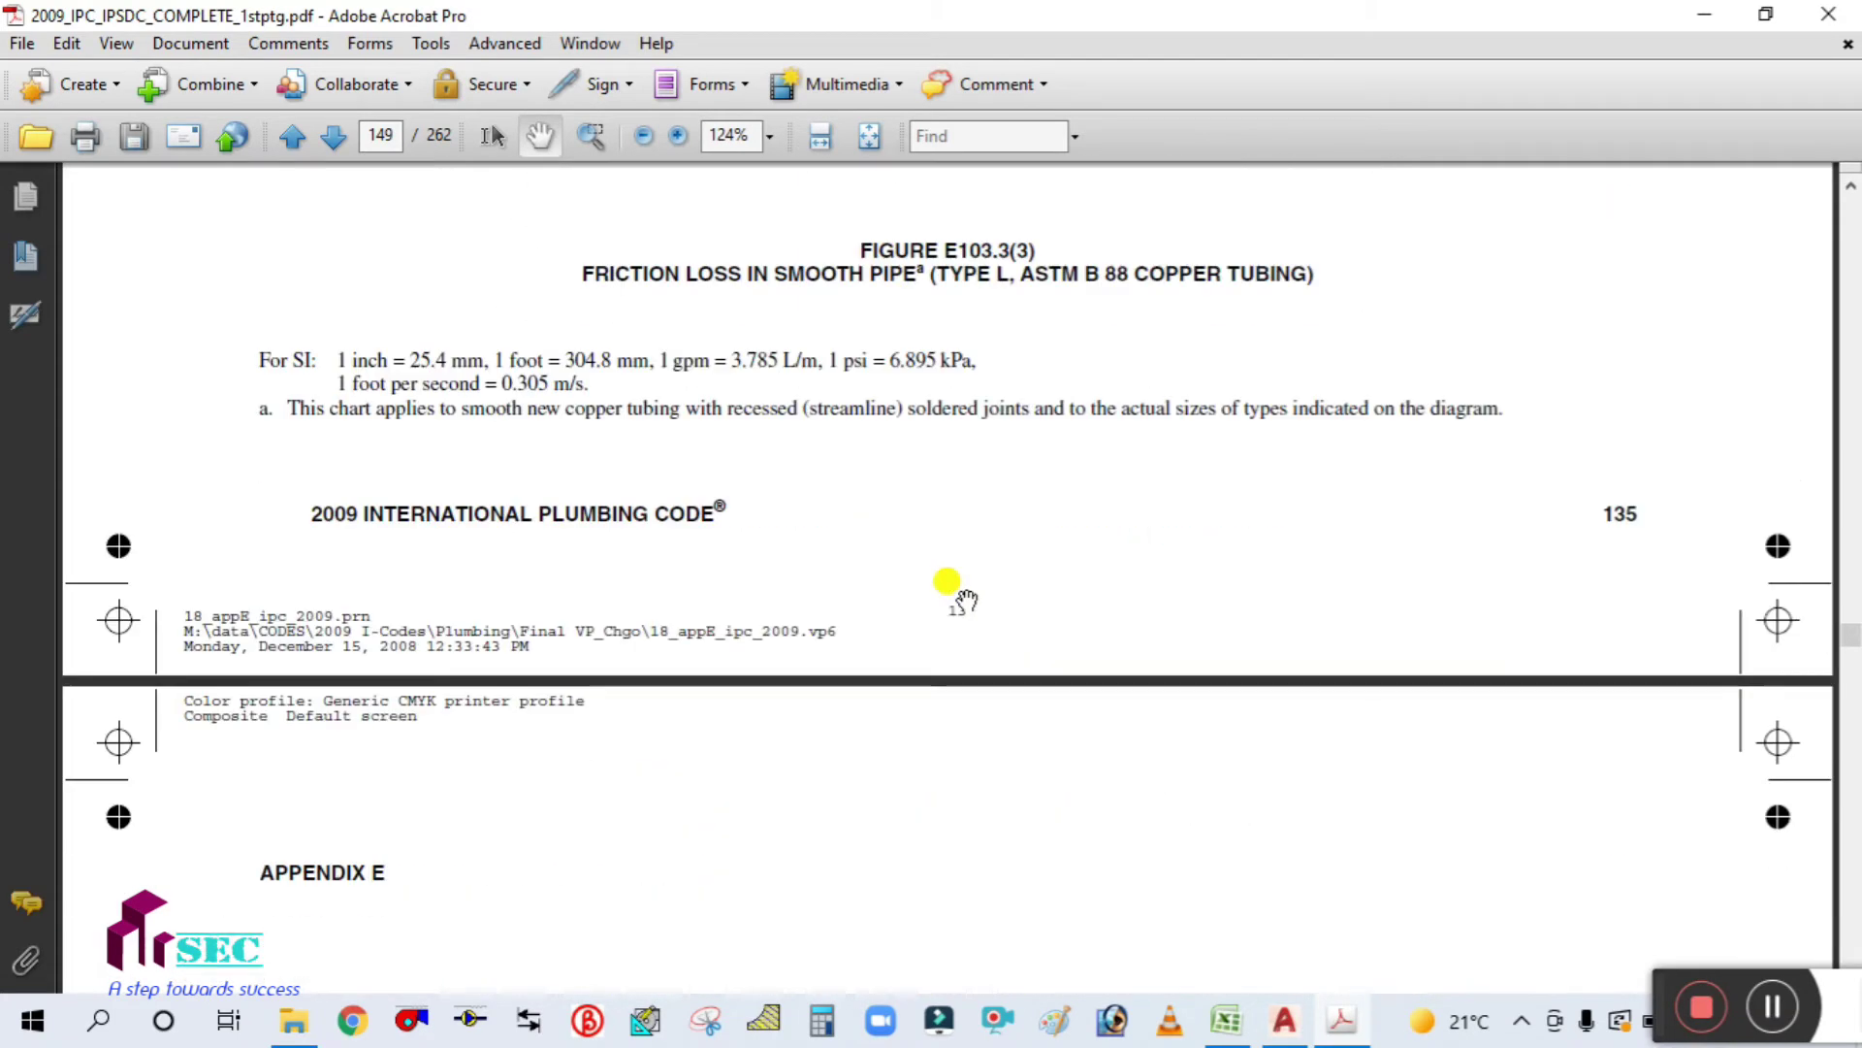
{"action": "scroll", "coordinate": [971, 606], "scroll_direction": "down", "scroll_amount": 10}
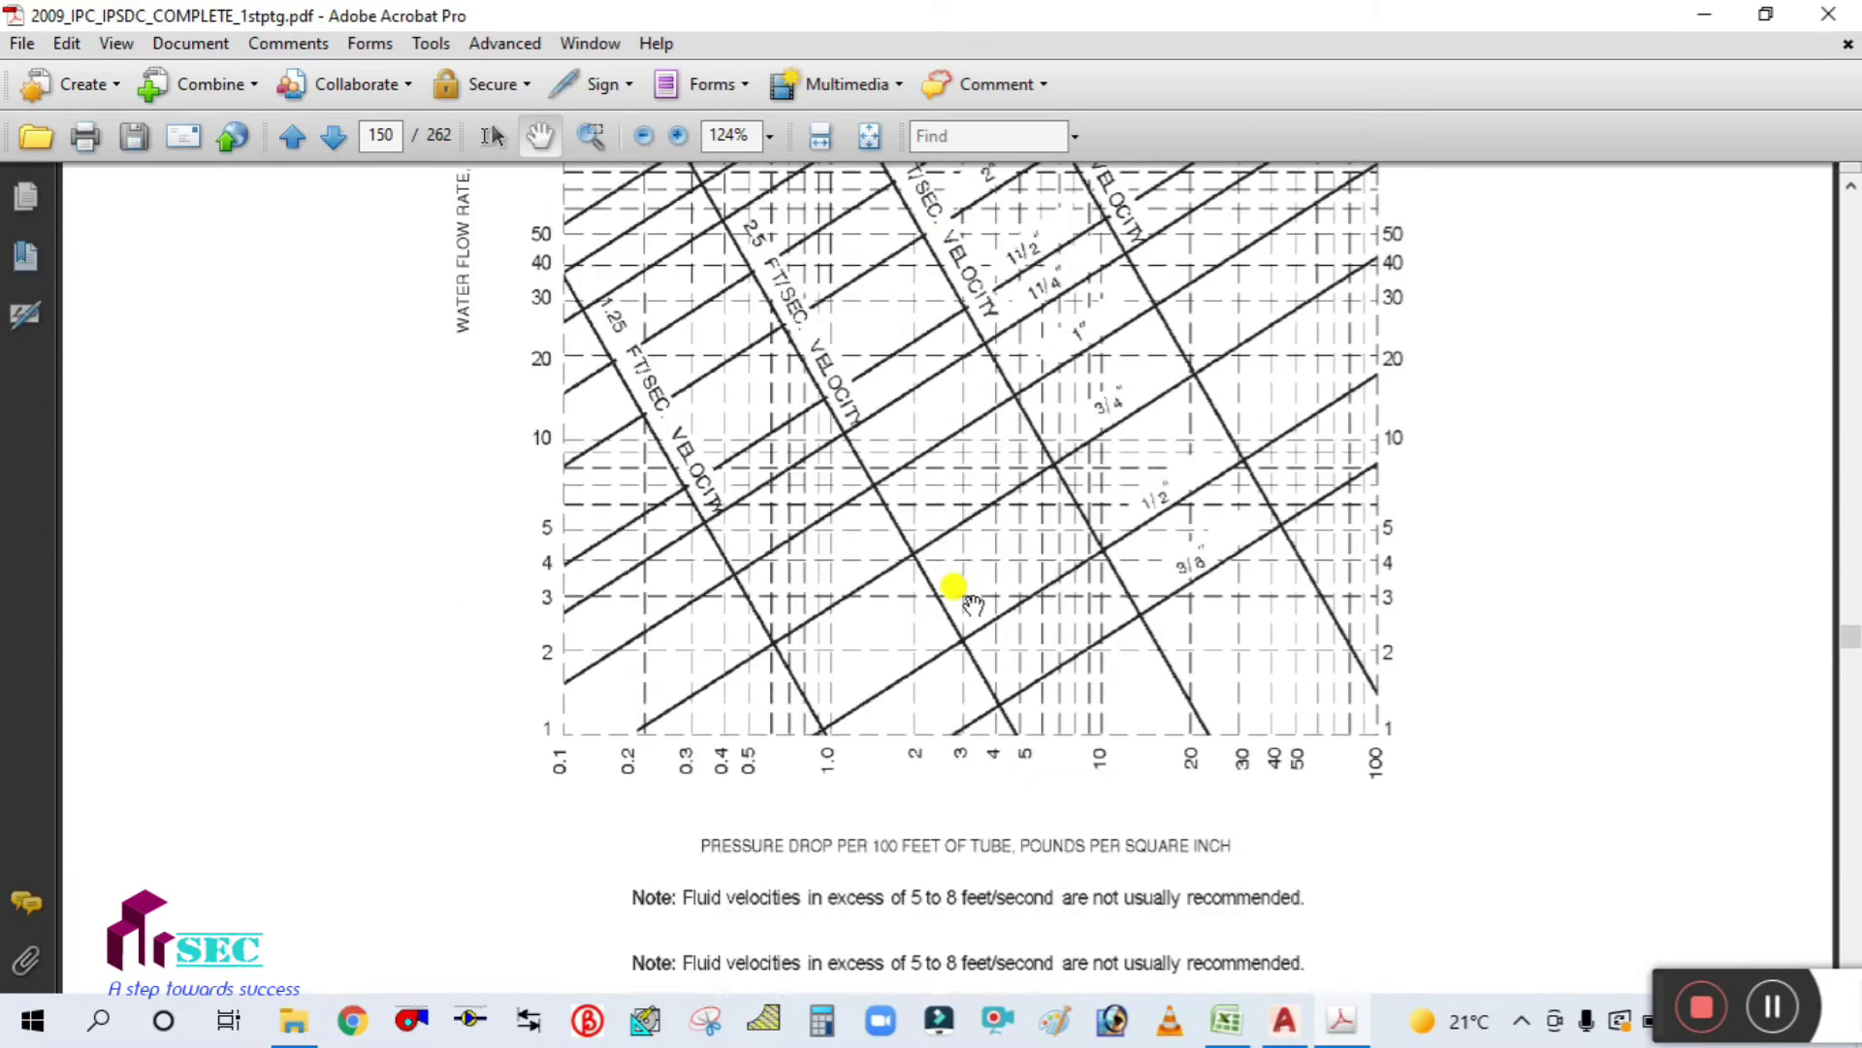
{"action": "scroll", "coordinate": [1094, 823], "scroll_direction": "down", "scroll_amount": 10}
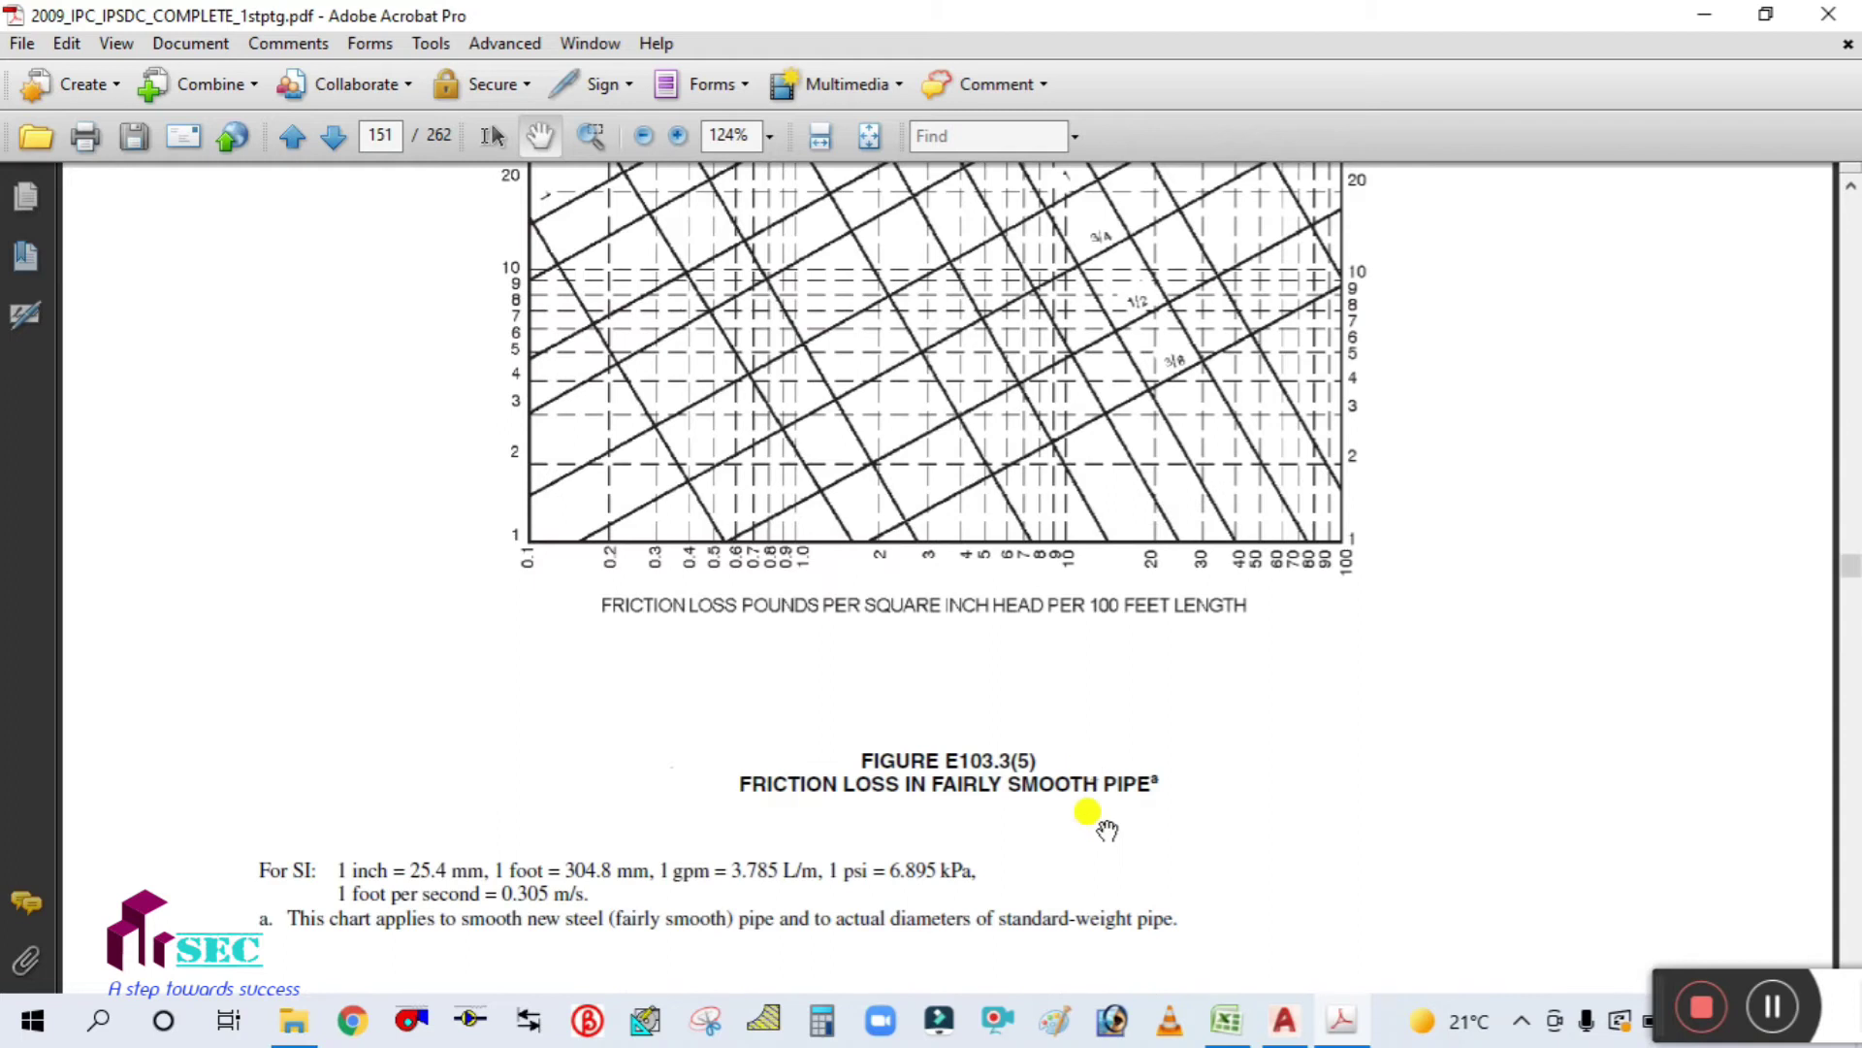
Step: Examine the friction loss axis, the gallons-per-minute flow axes and the velocity and pipe size lines in Figure E103.3(5)
{"action": "scroll", "coordinate": [1094, 816], "scroll_direction": "up", "scroll_amount": 3, "text": "ctrl"}
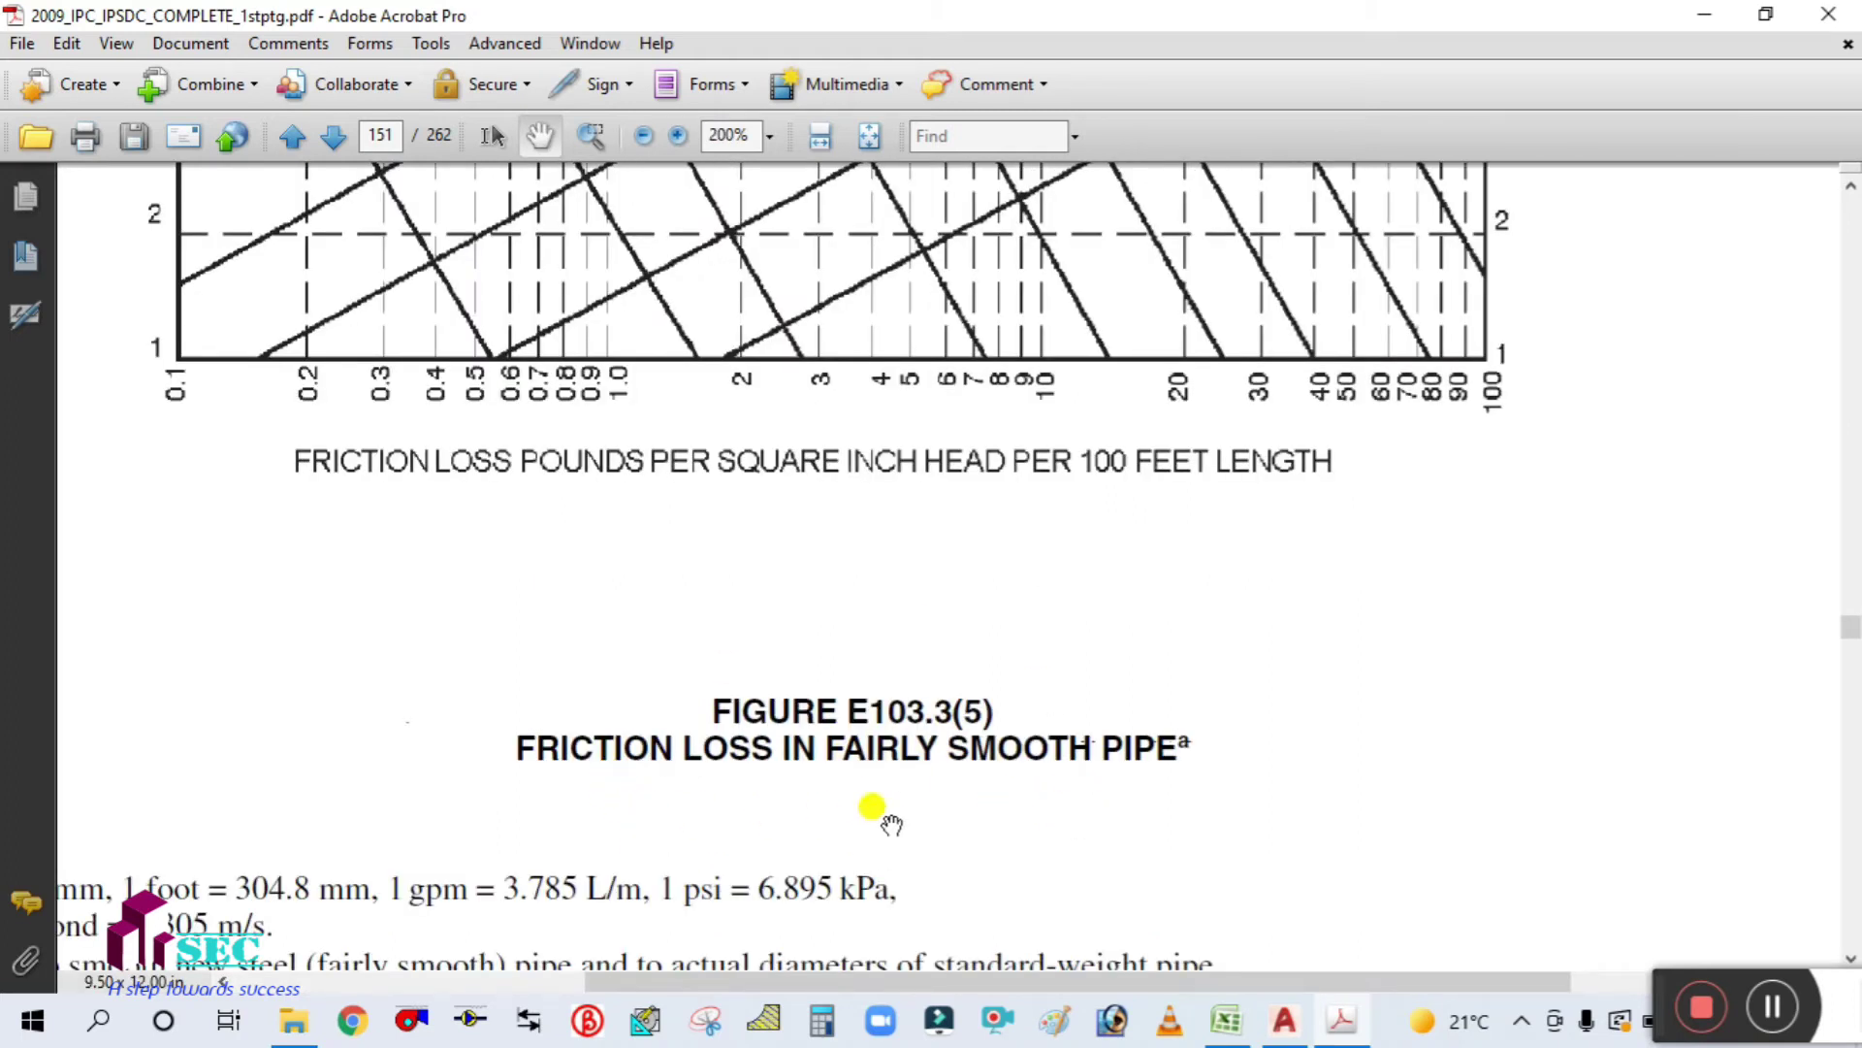
{"action": "scroll", "coordinate": [970, 486], "scroll_direction": "down", "scroll_amount": 1, "text": "ctrl"}
{"action": "scroll", "coordinate": [824, 594], "scroll_direction": "up", "scroll_amount": 5}
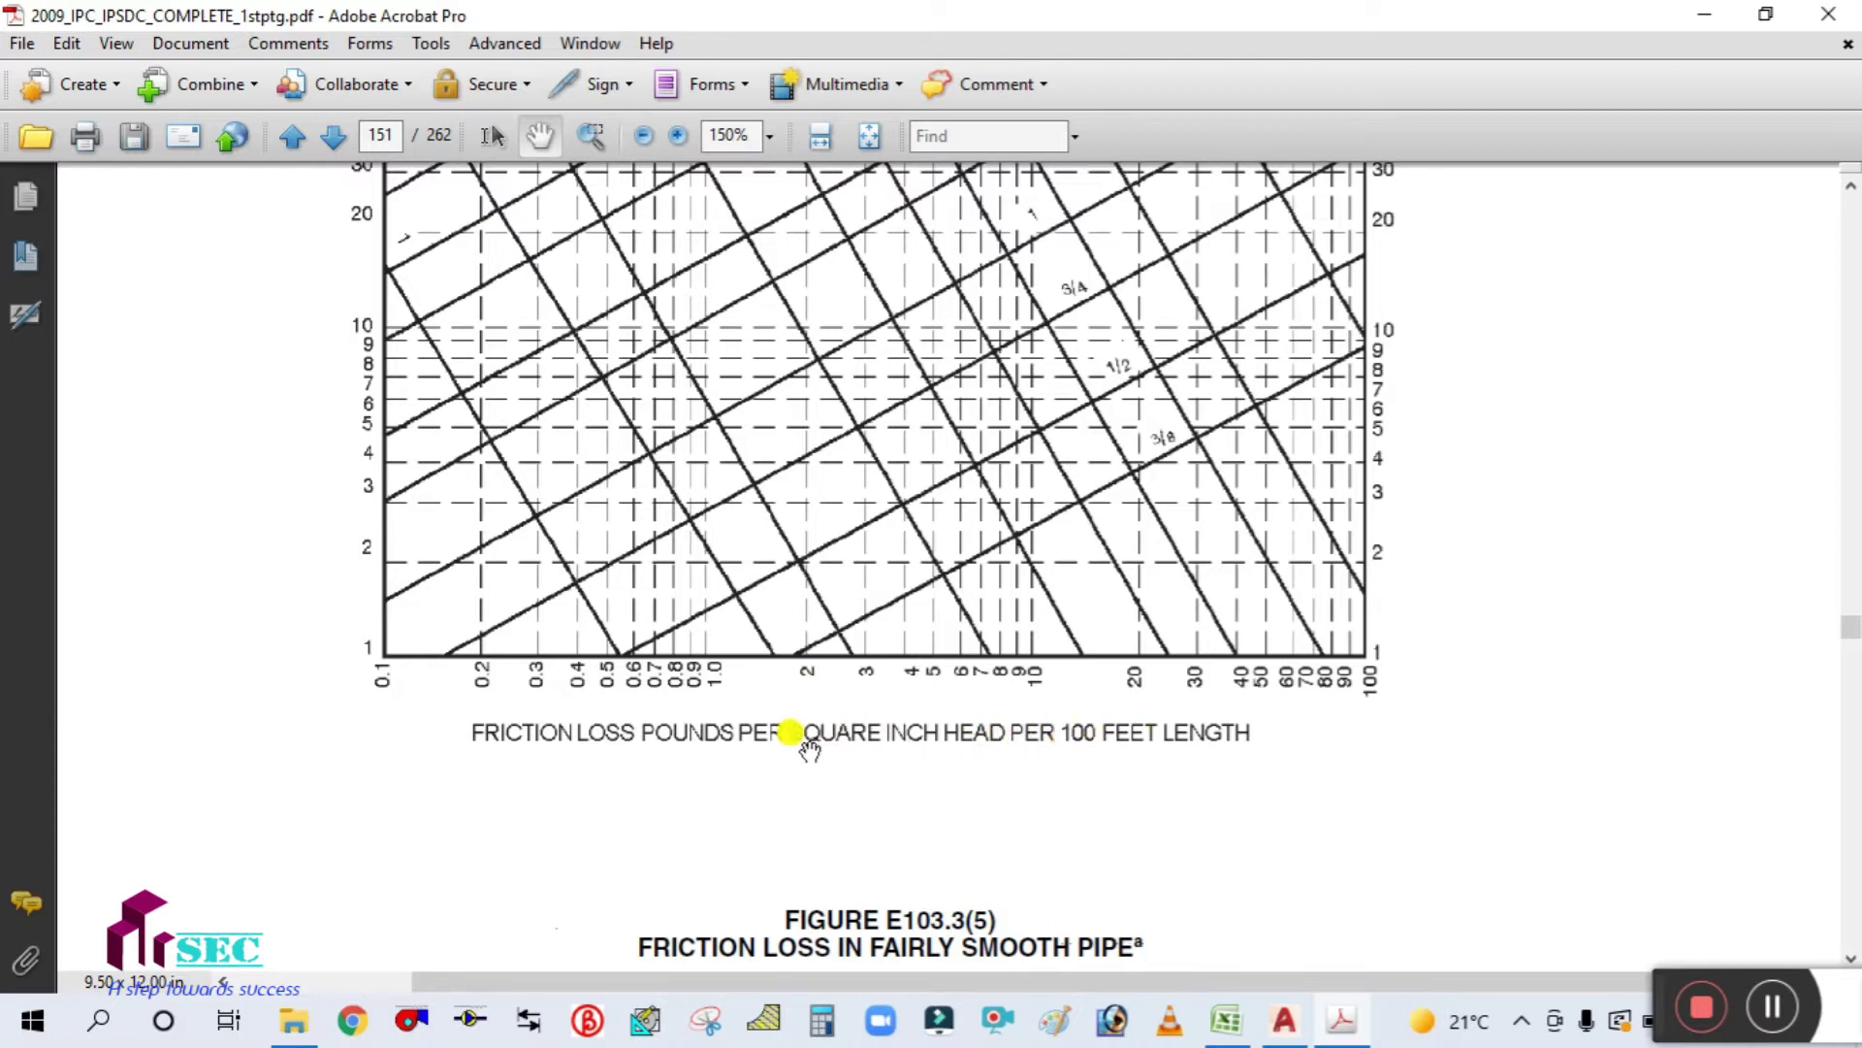
{"action": "left_click_drag", "start_coordinate": [897, 722], "coordinate": [897, 861]}
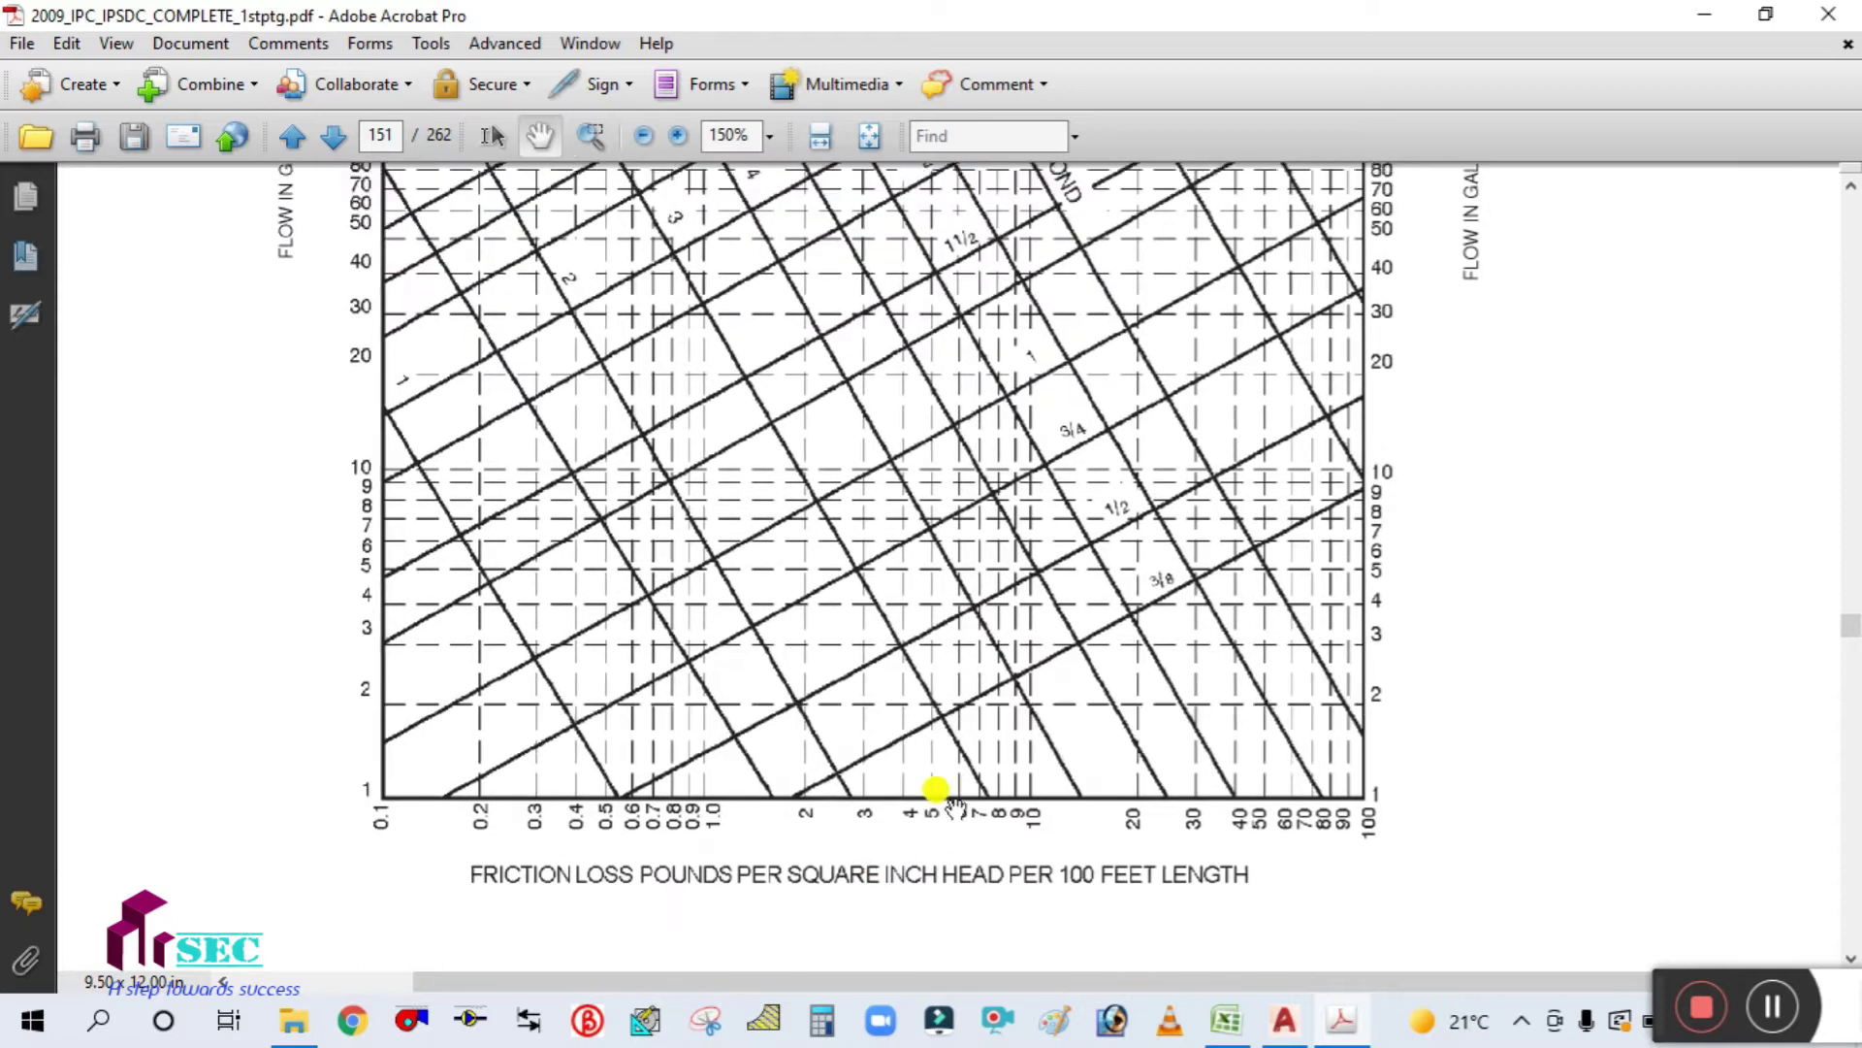
{"action": "left_click_drag", "start_coordinate": [1406, 532], "coordinate": [1390, 692]}
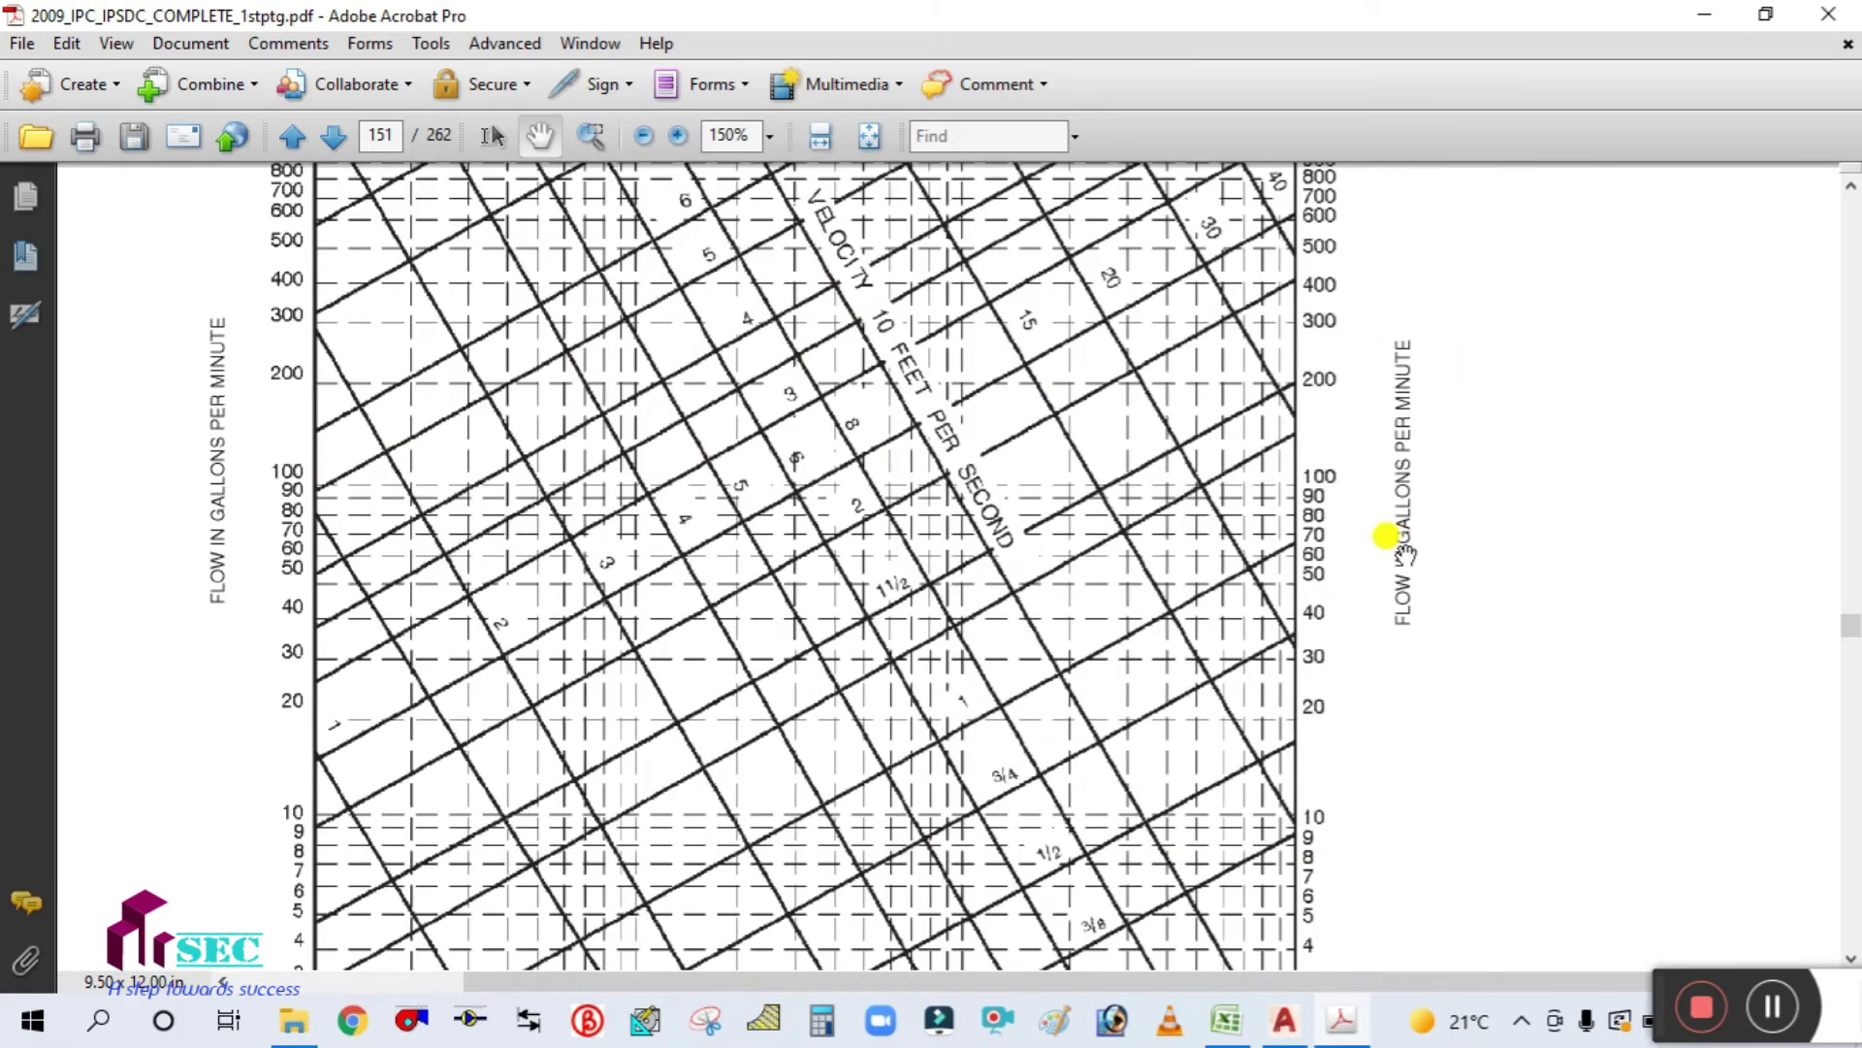
{"action": "scroll", "coordinate": [1397, 545], "scroll_direction": "up", "scroll_amount": 1, "text": "ctrl"}
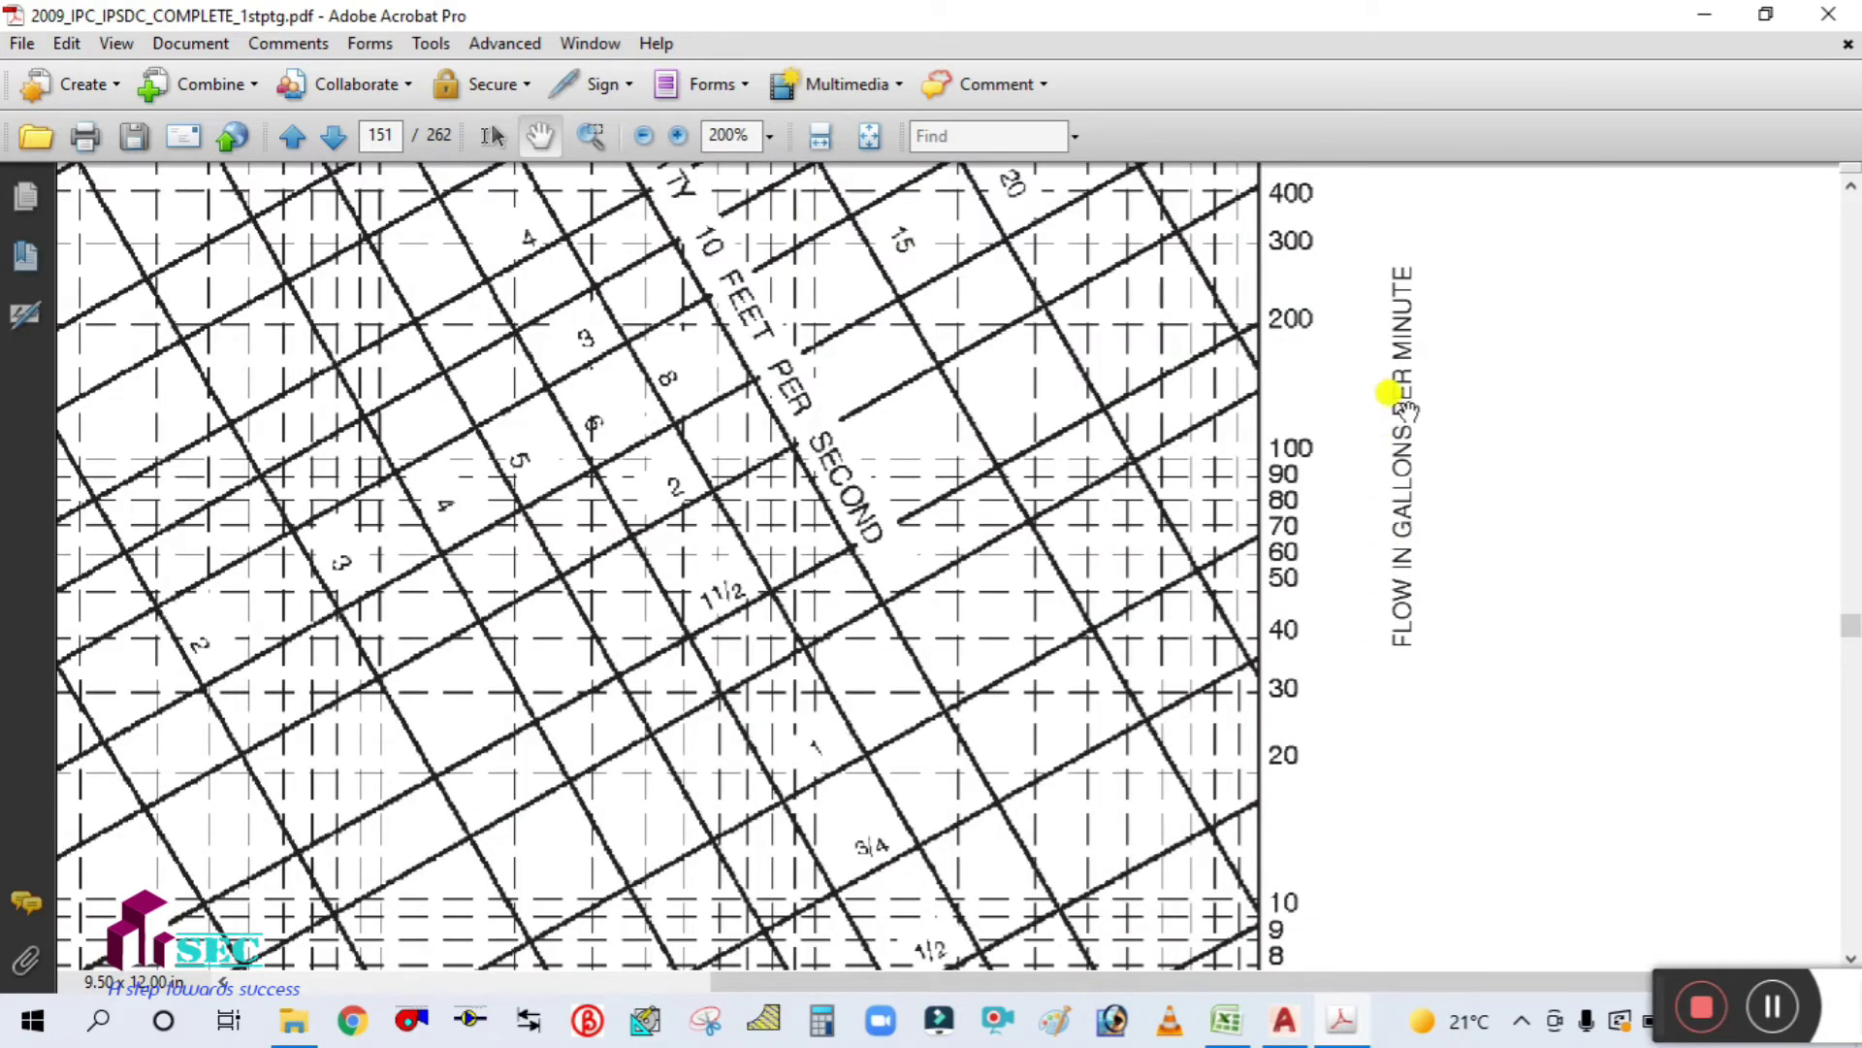
{"action": "scroll", "coordinate": [1403, 392], "scroll_direction": "down", "scroll_amount": 1, "text": "ctrl"}
{"action": "scroll", "coordinate": [1397, 430], "scroll_direction": "down", "scroll_amount": 1, "text": "ctrl"}
{"action": "scroll", "coordinate": [1039, 653], "scroll_direction": "down", "scroll_amount": 3}
{"action": "scroll", "coordinate": [969, 657], "scroll_direction": "up", "scroll_amount": 1, "text": "ctrl"}
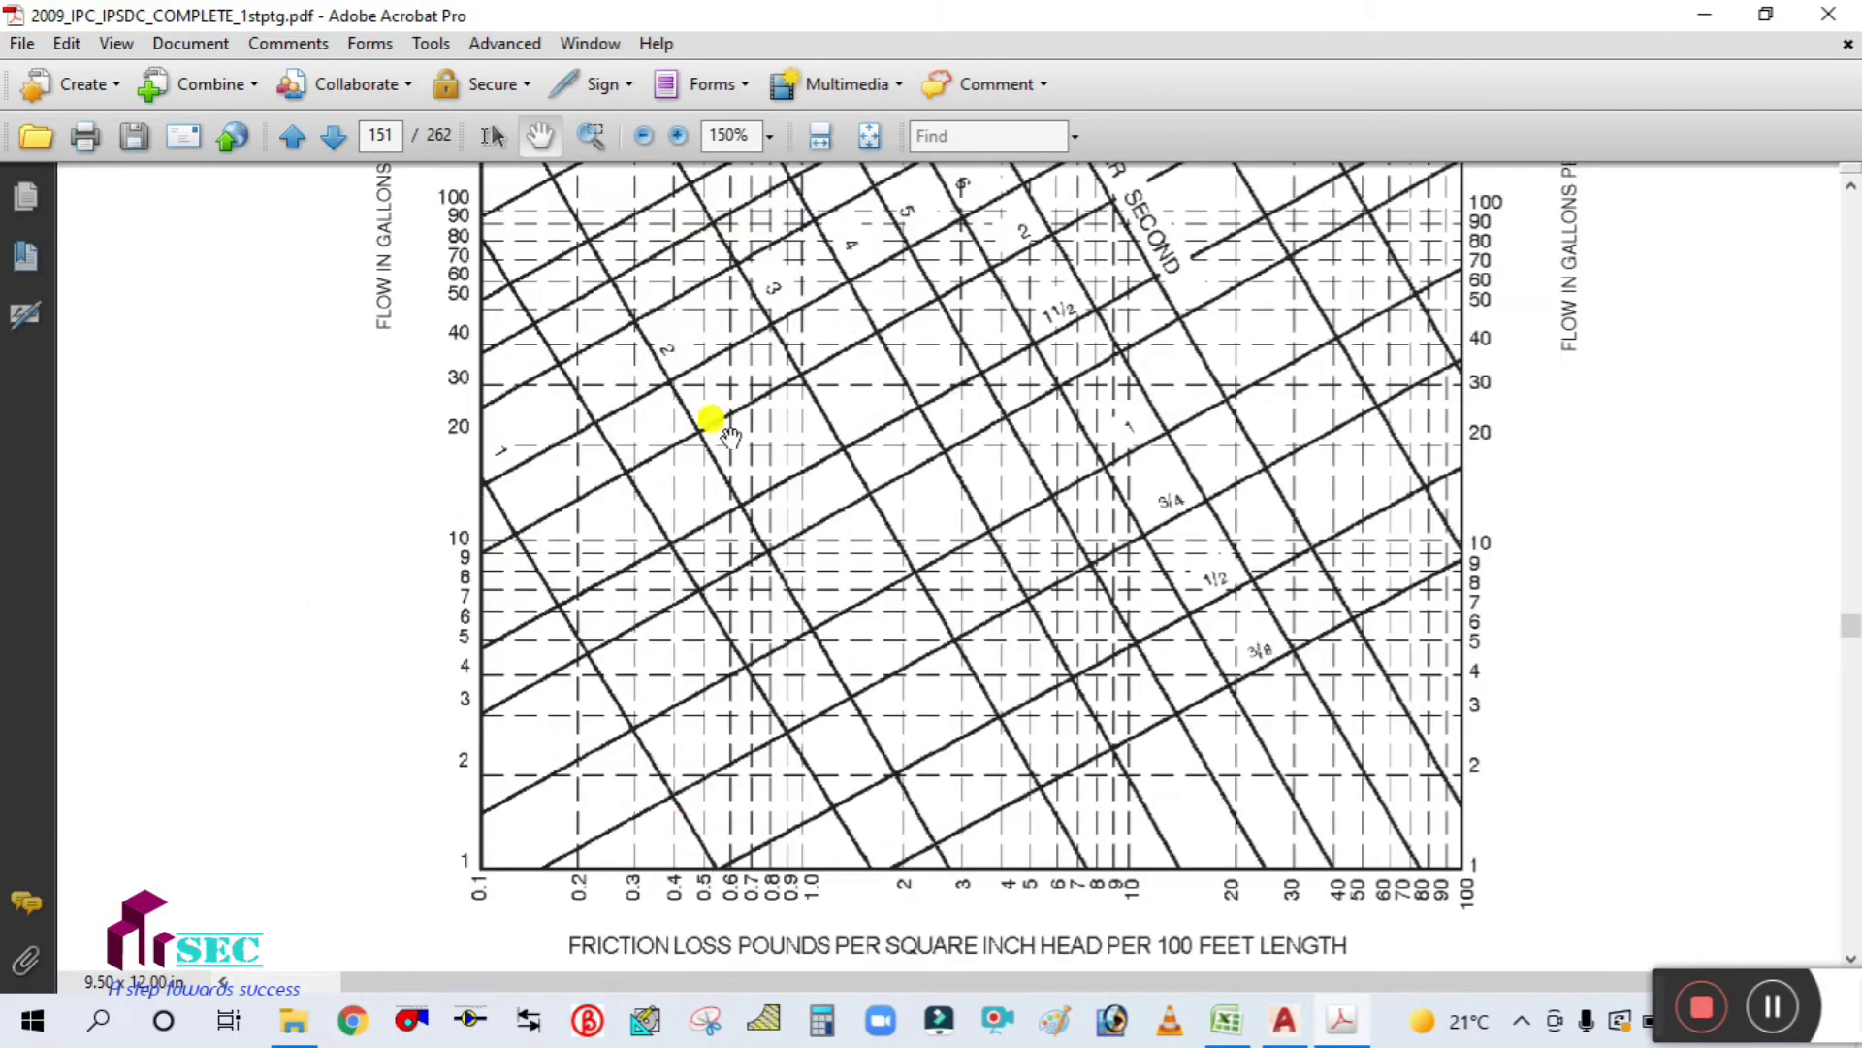
Step: Examine the diagonal velocity lines, pipe diameter lines and gallons-per-minute axes of the friction loss chart
{"action": "left_click_drag", "start_coordinate": [733, 346], "coordinate": [773, 636]}
{"action": "left_click_drag", "start_coordinate": [927, 172], "coordinate": [931, 300]}
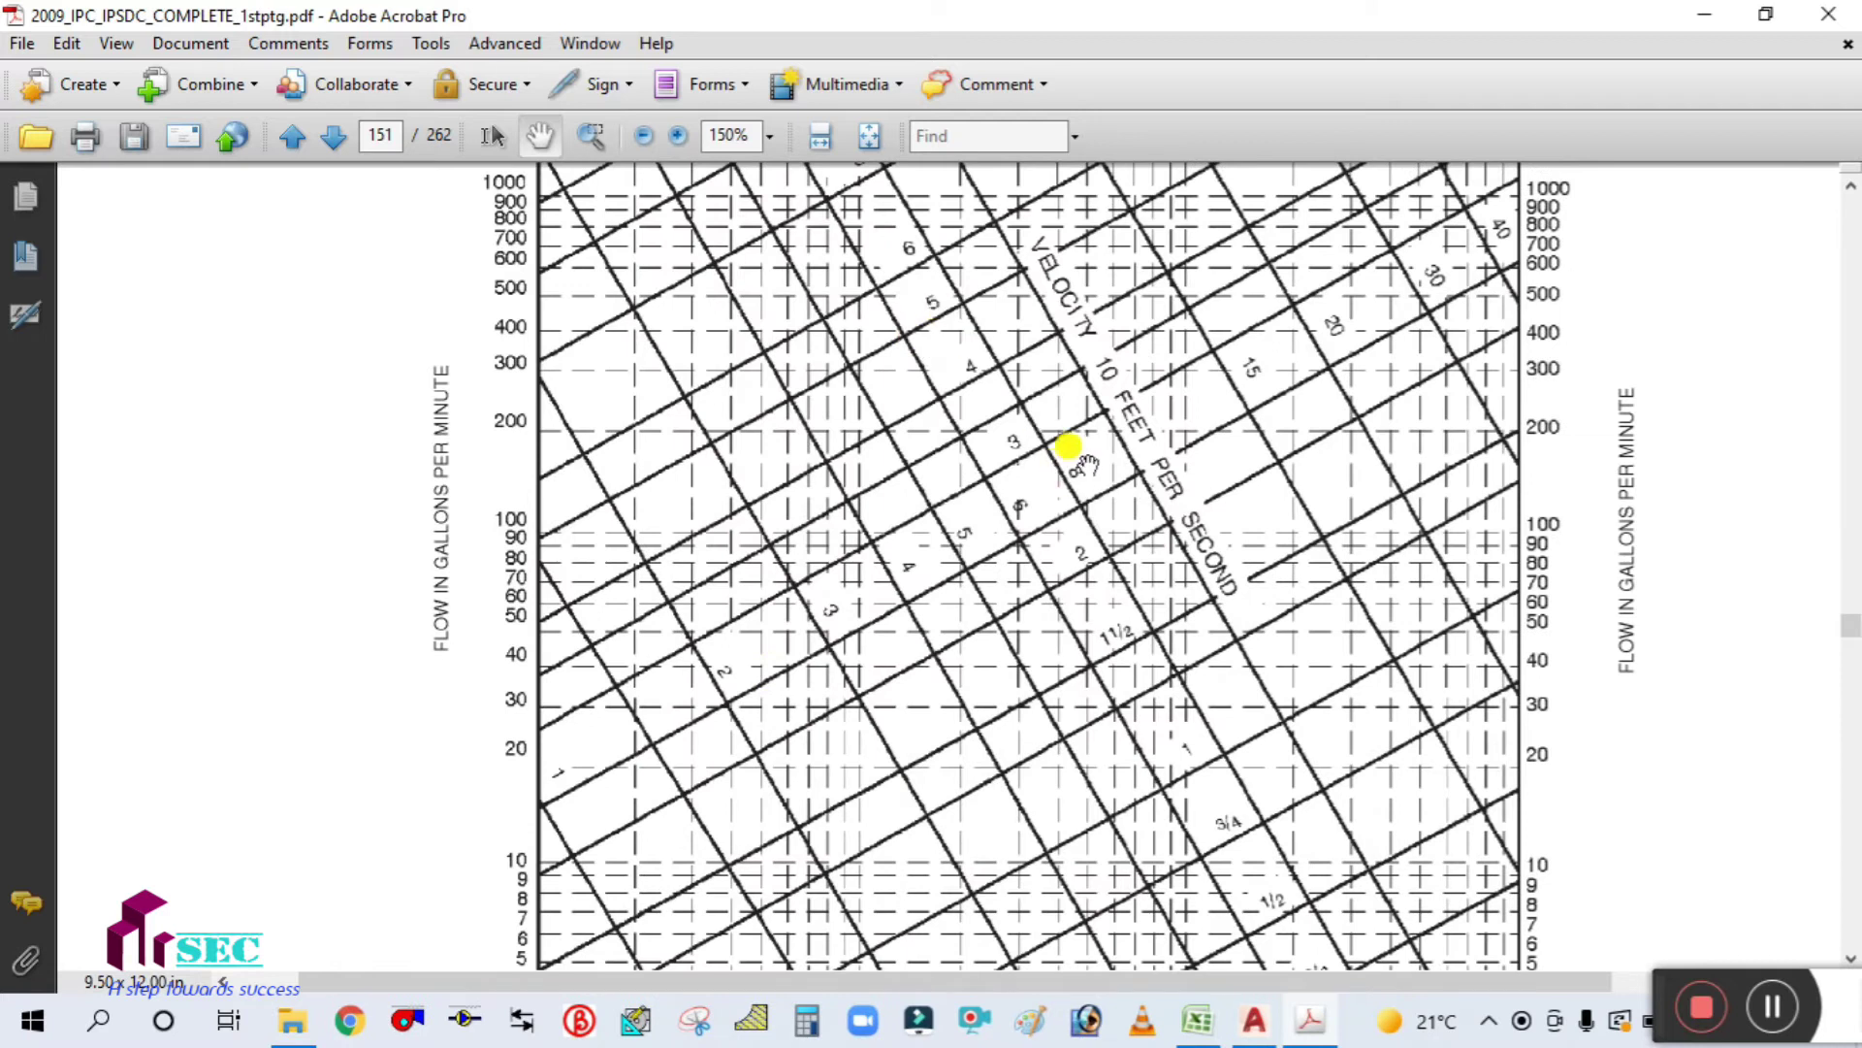
{"action": "left_click_drag", "start_coordinate": [1064, 440], "coordinate": [1085, 531]}
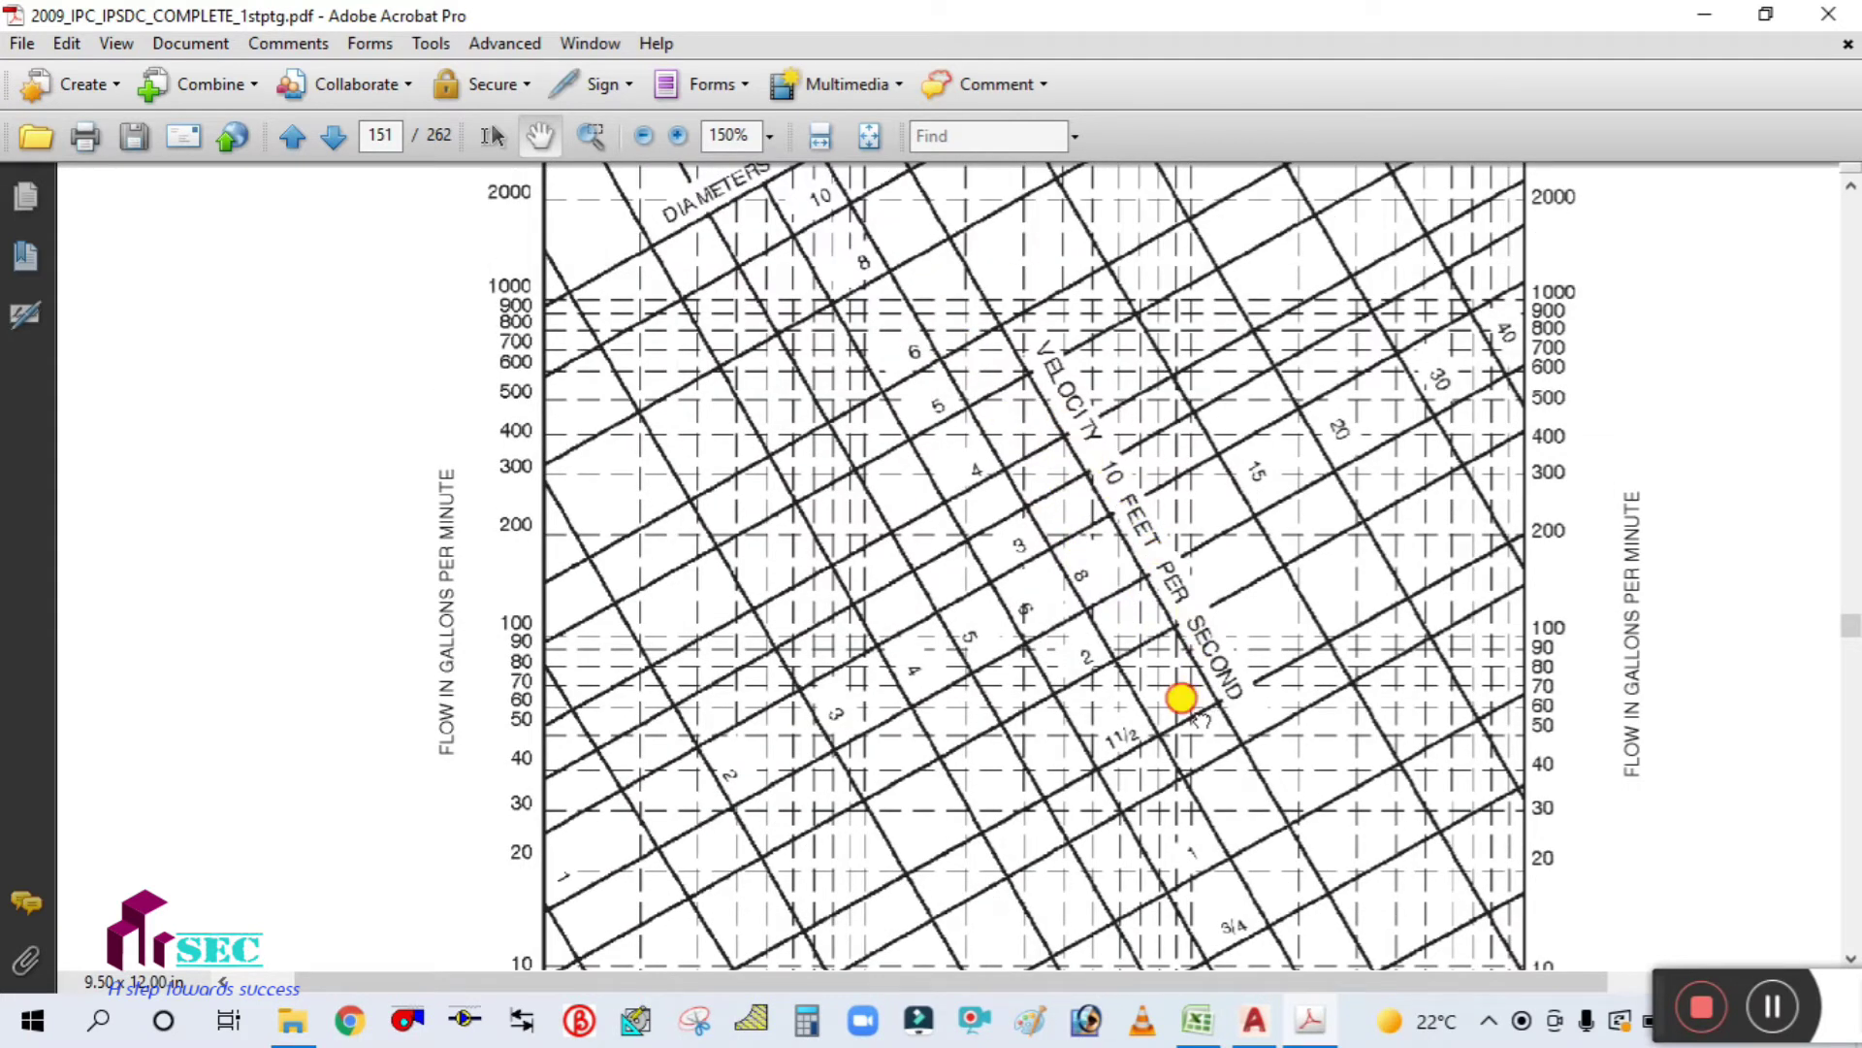
{"action": "left_click_drag", "start_coordinate": [1200, 718], "coordinate": [1212, 640]}
{"action": "scroll", "coordinate": [1010, 566], "scroll_direction": "up", "scroll_amount": 5}
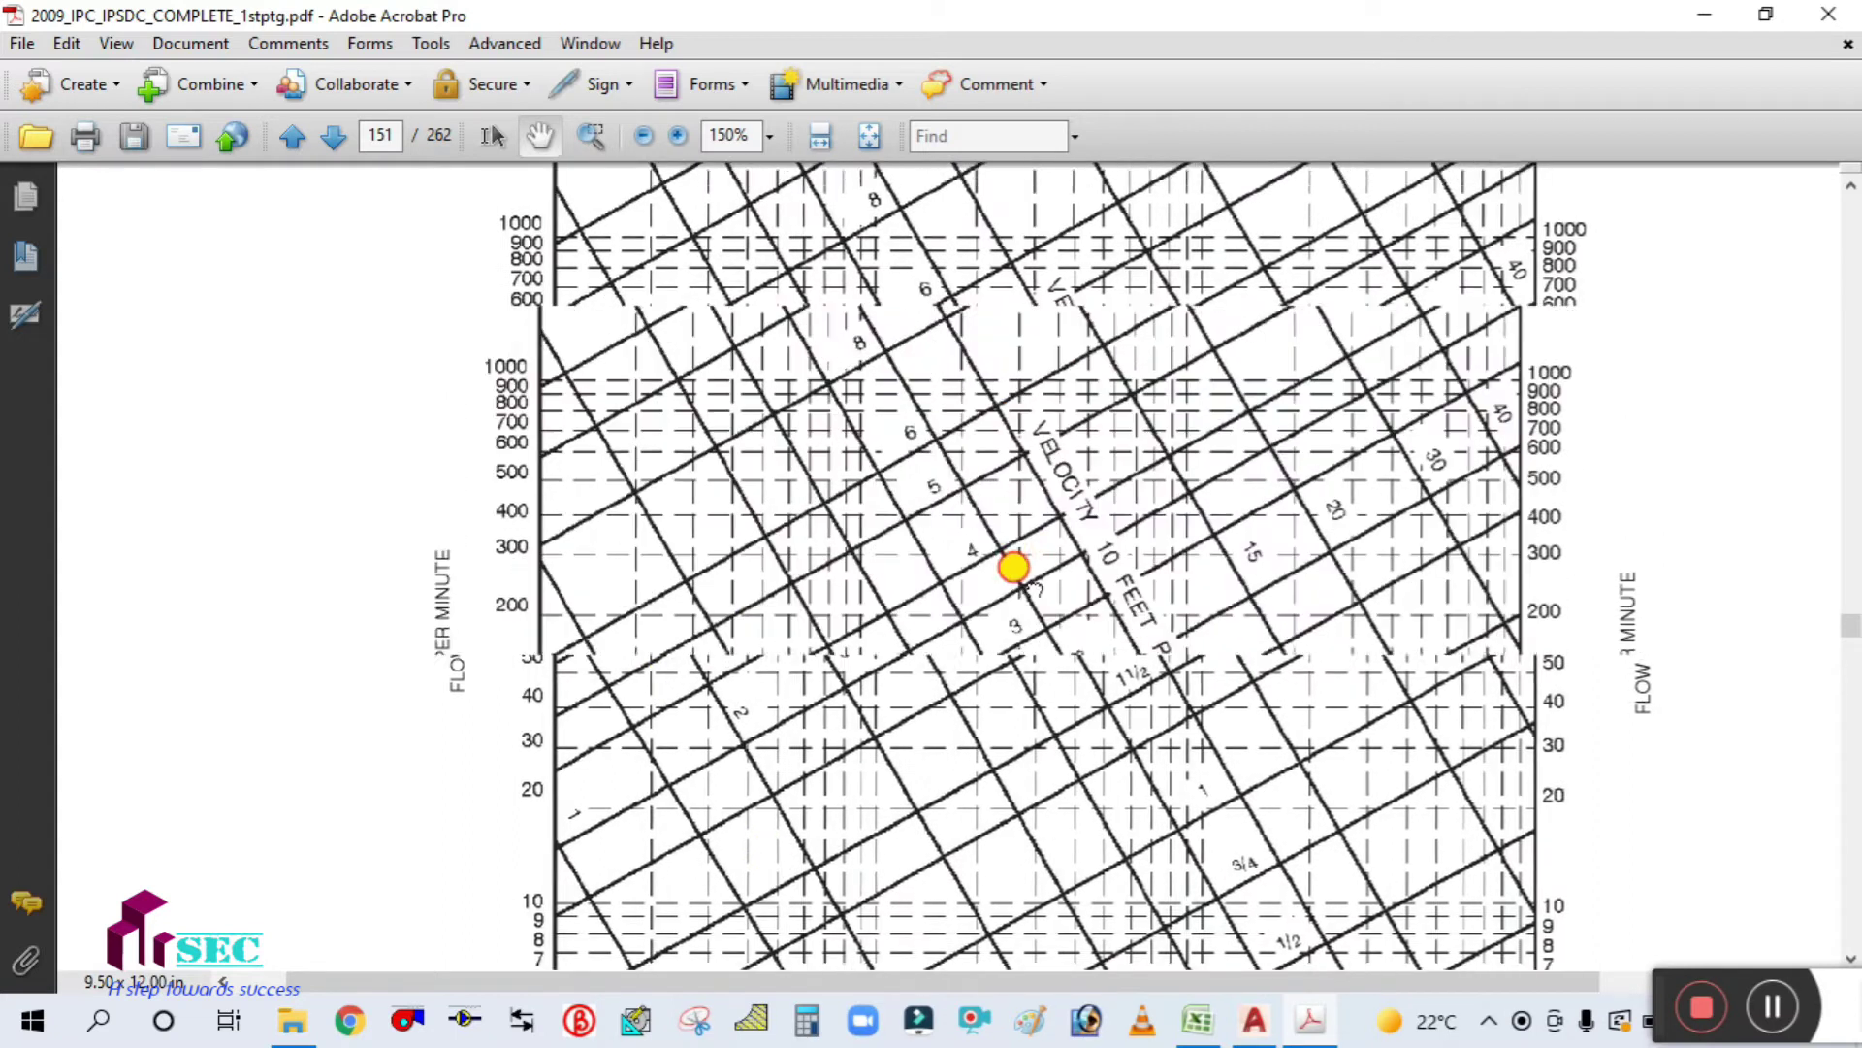
{"action": "scroll", "coordinate": [617, 485], "scroll_direction": "up", "scroll_amount": 2, "text": "ctrl"}
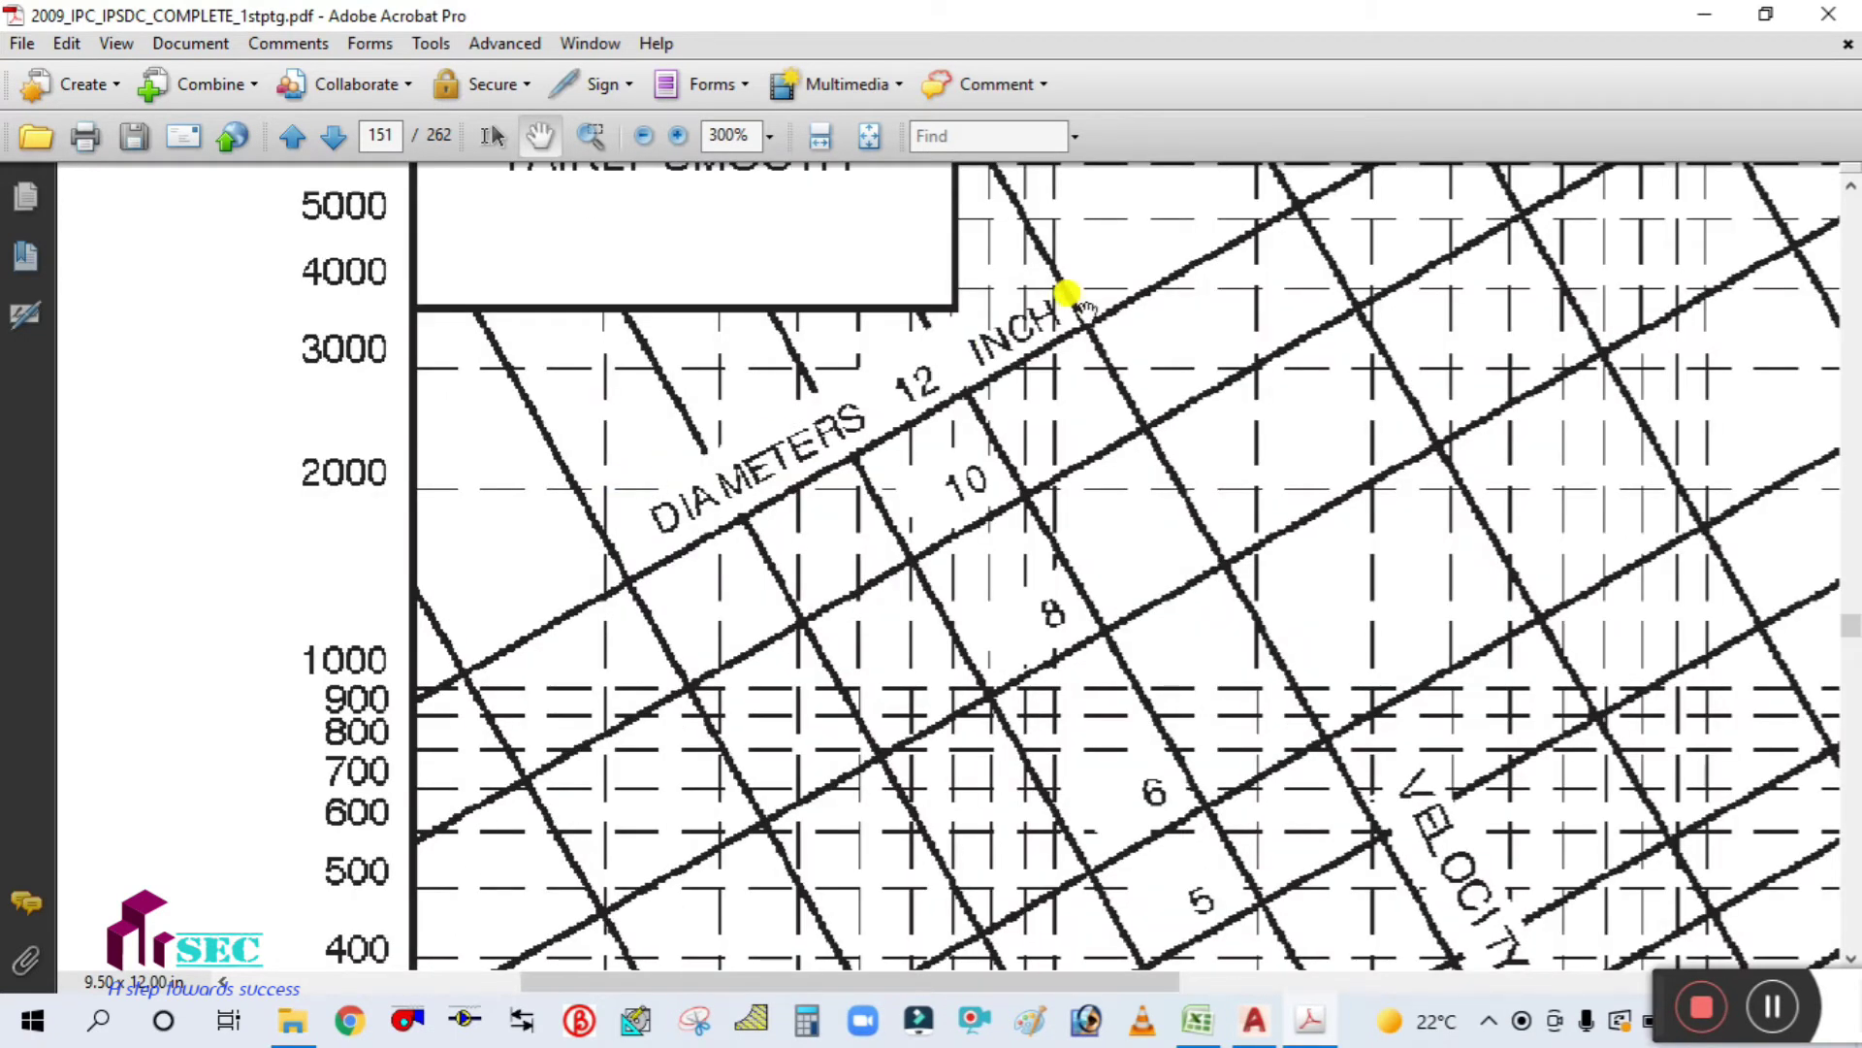
{"action": "scroll", "coordinate": [827, 479], "scroll_direction": "down", "scroll_amount": 2, "text": "ctrl"}
{"action": "scroll", "coordinate": [873, 794], "scroll_direction": "down", "scroll_amount": 3}
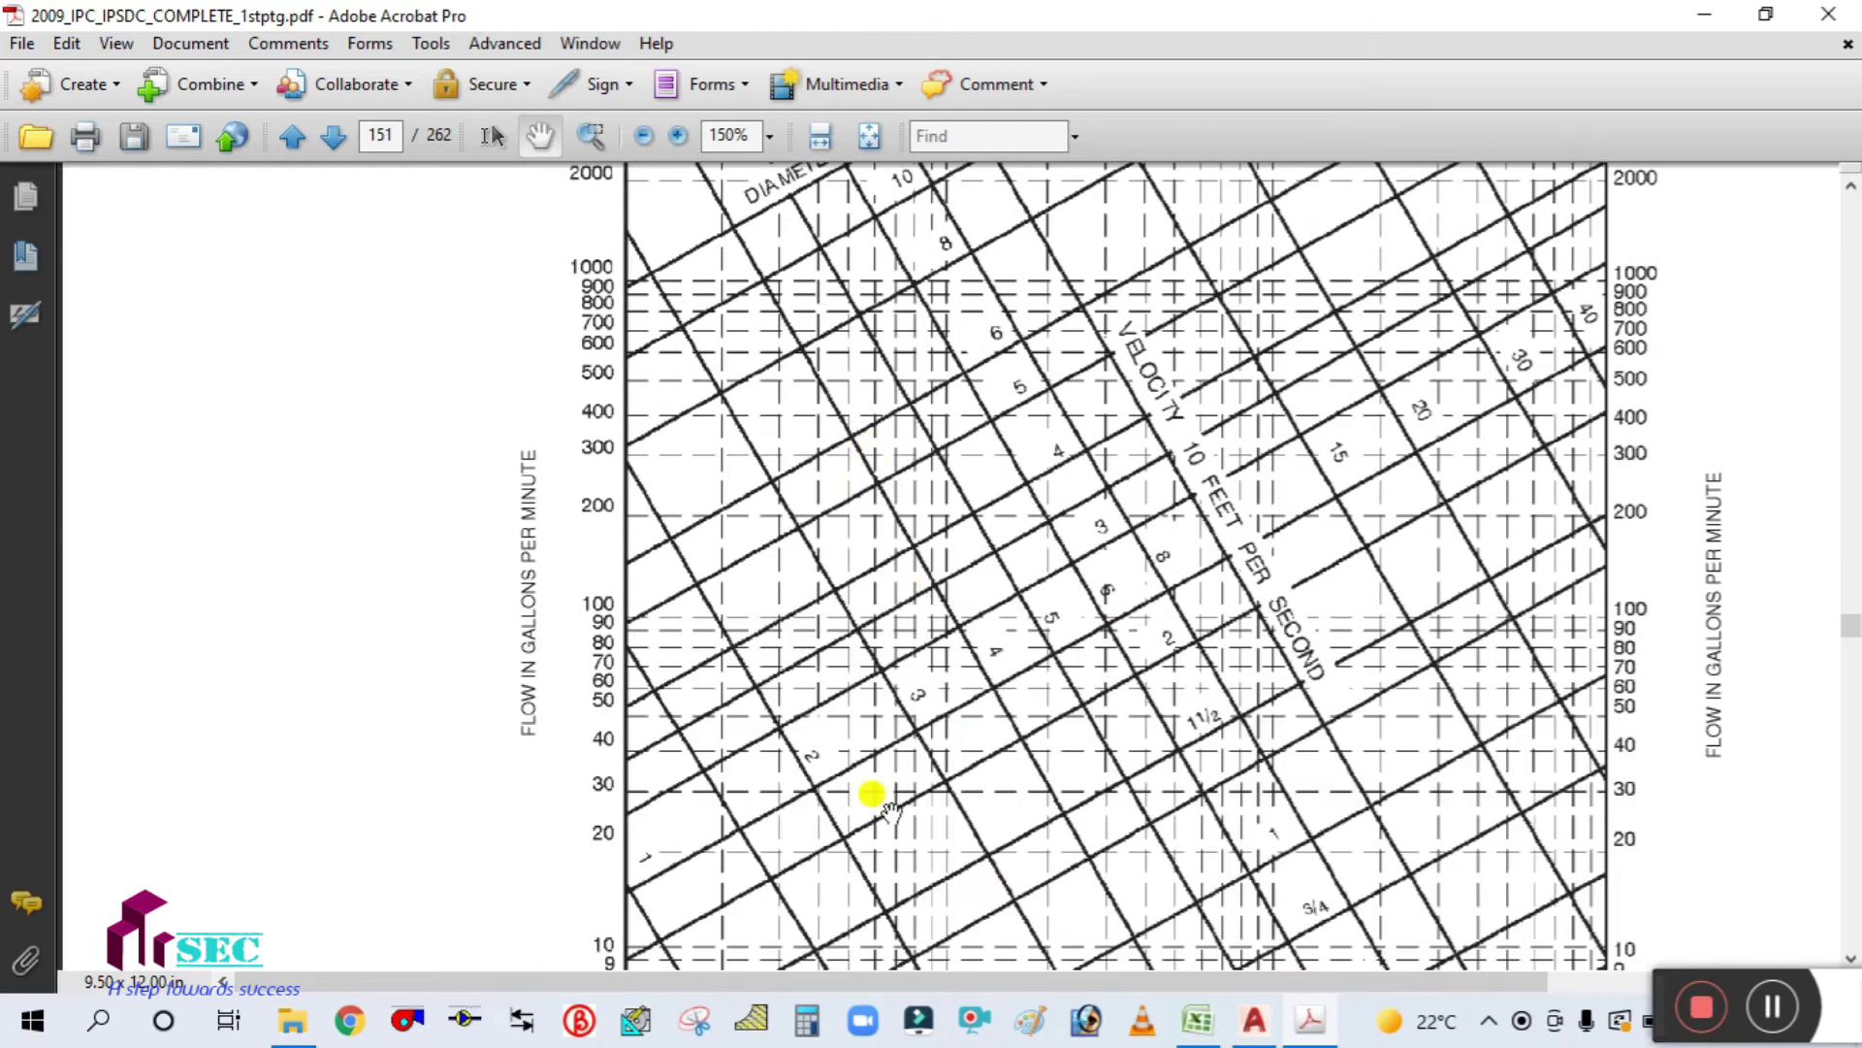
{"action": "left_click_drag", "start_coordinate": [906, 582], "coordinate": [718, 485]}
{"action": "scroll", "coordinate": [718, 482], "scroll_direction": "down", "scroll_amount": 2, "text": "ctrl"}
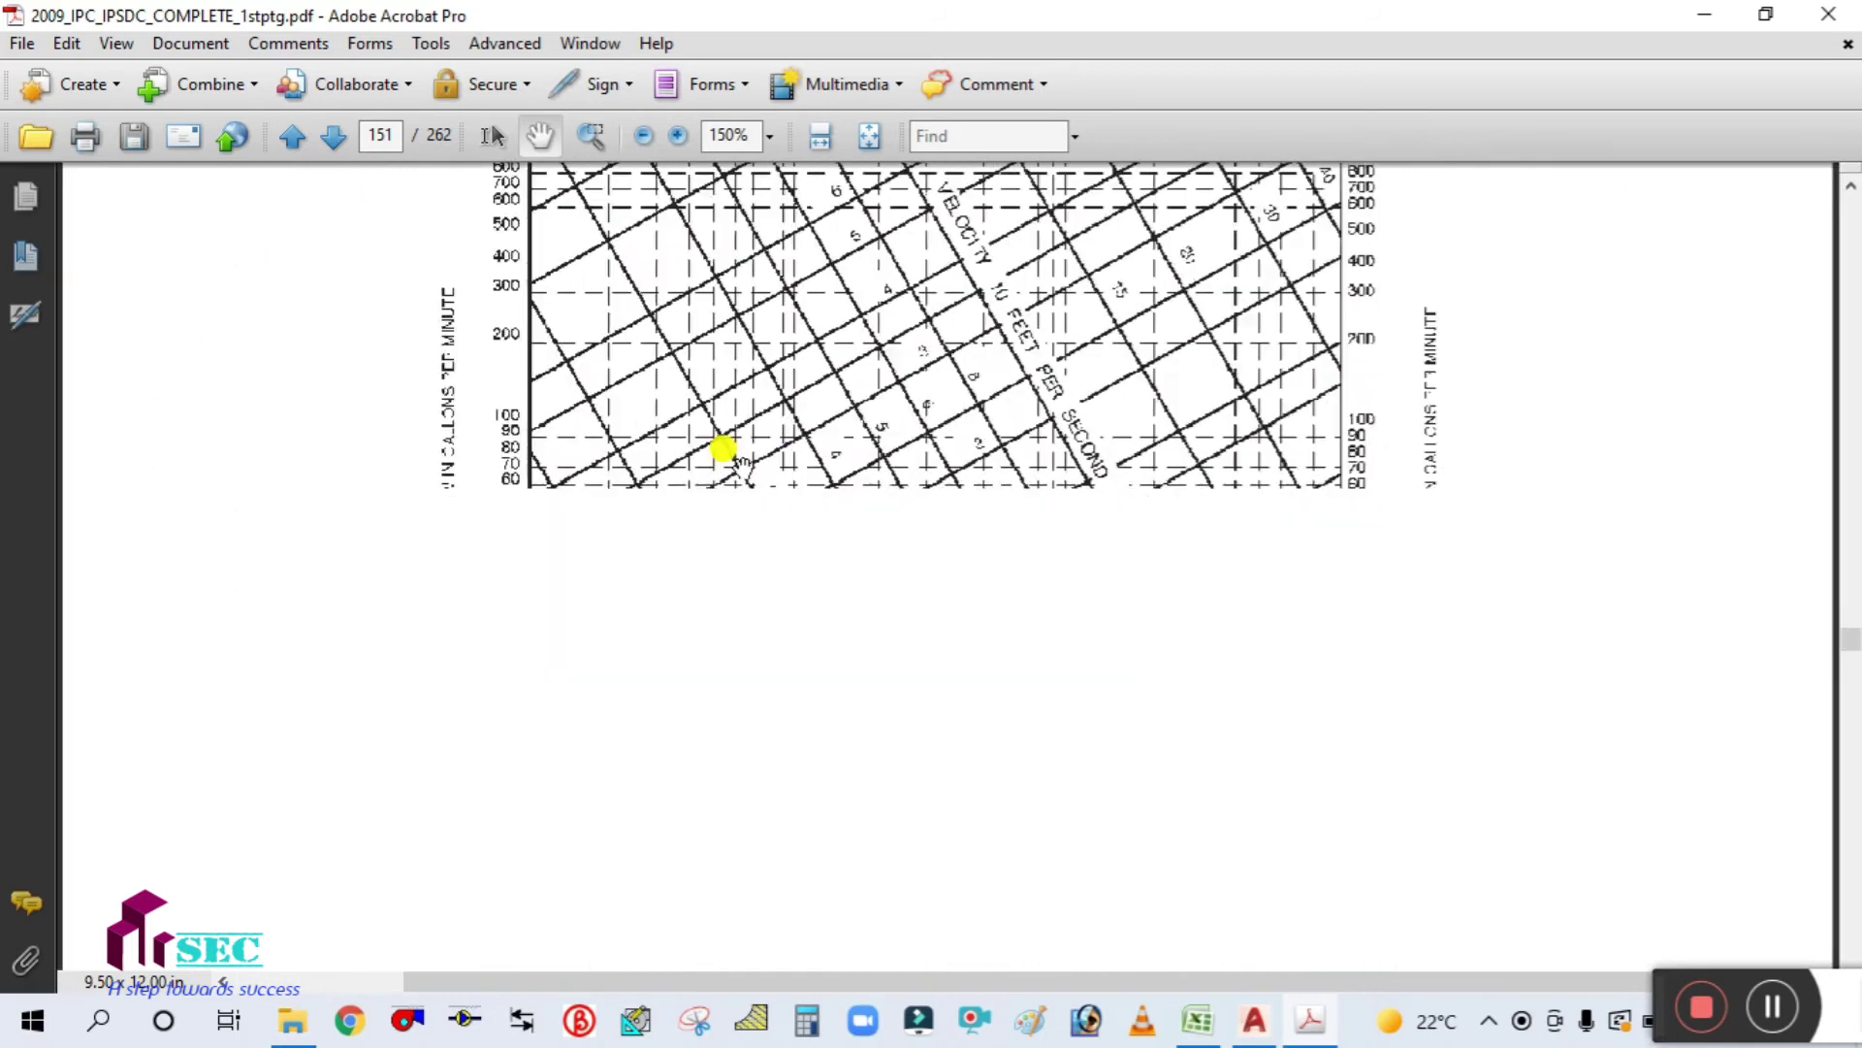
{"action": "scroll", "coordinate": [676, 548], "scroll_direction": "up", "scroll_amount": 2, "text": "ctrl"}
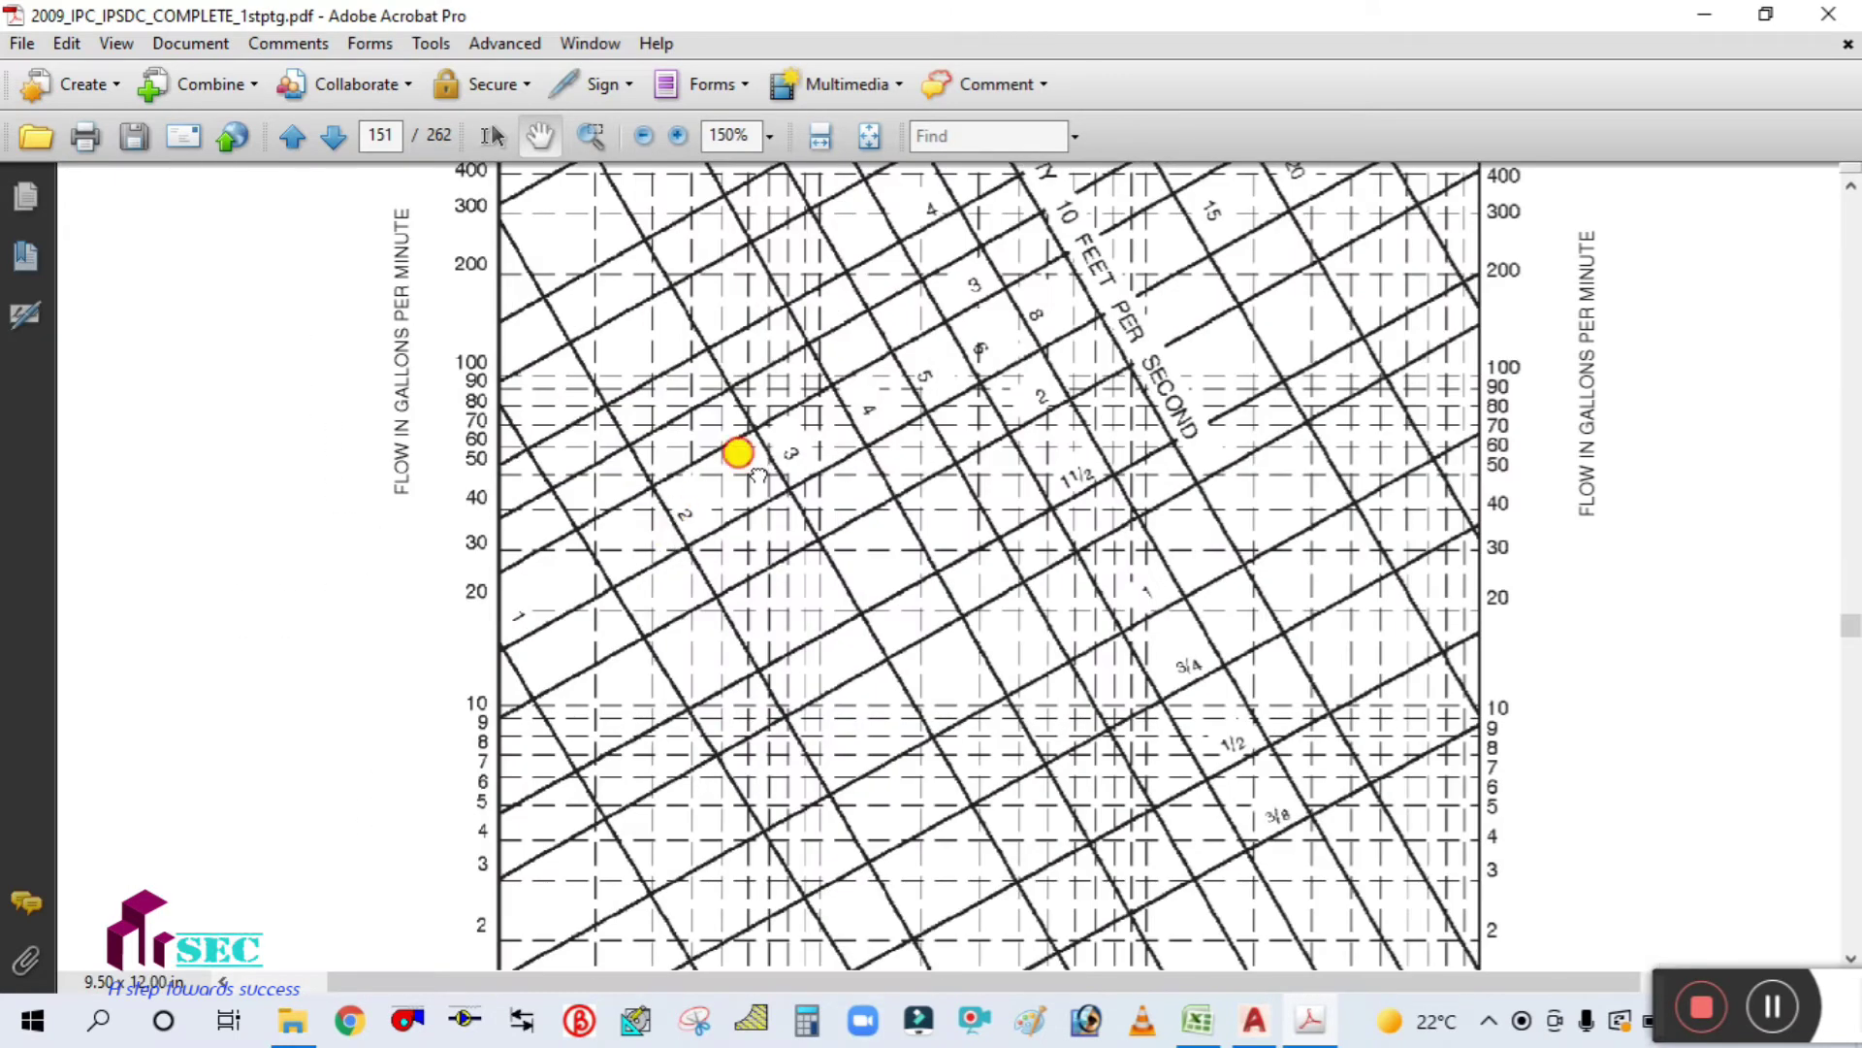
{"action": "left_click_drag", "start_coordinate": [735, 449], "coordinate": [732, 582]}
{"action": "left_click_drag", "start_coordinate": [1061, 781], "coordinate": [1065, 650]}
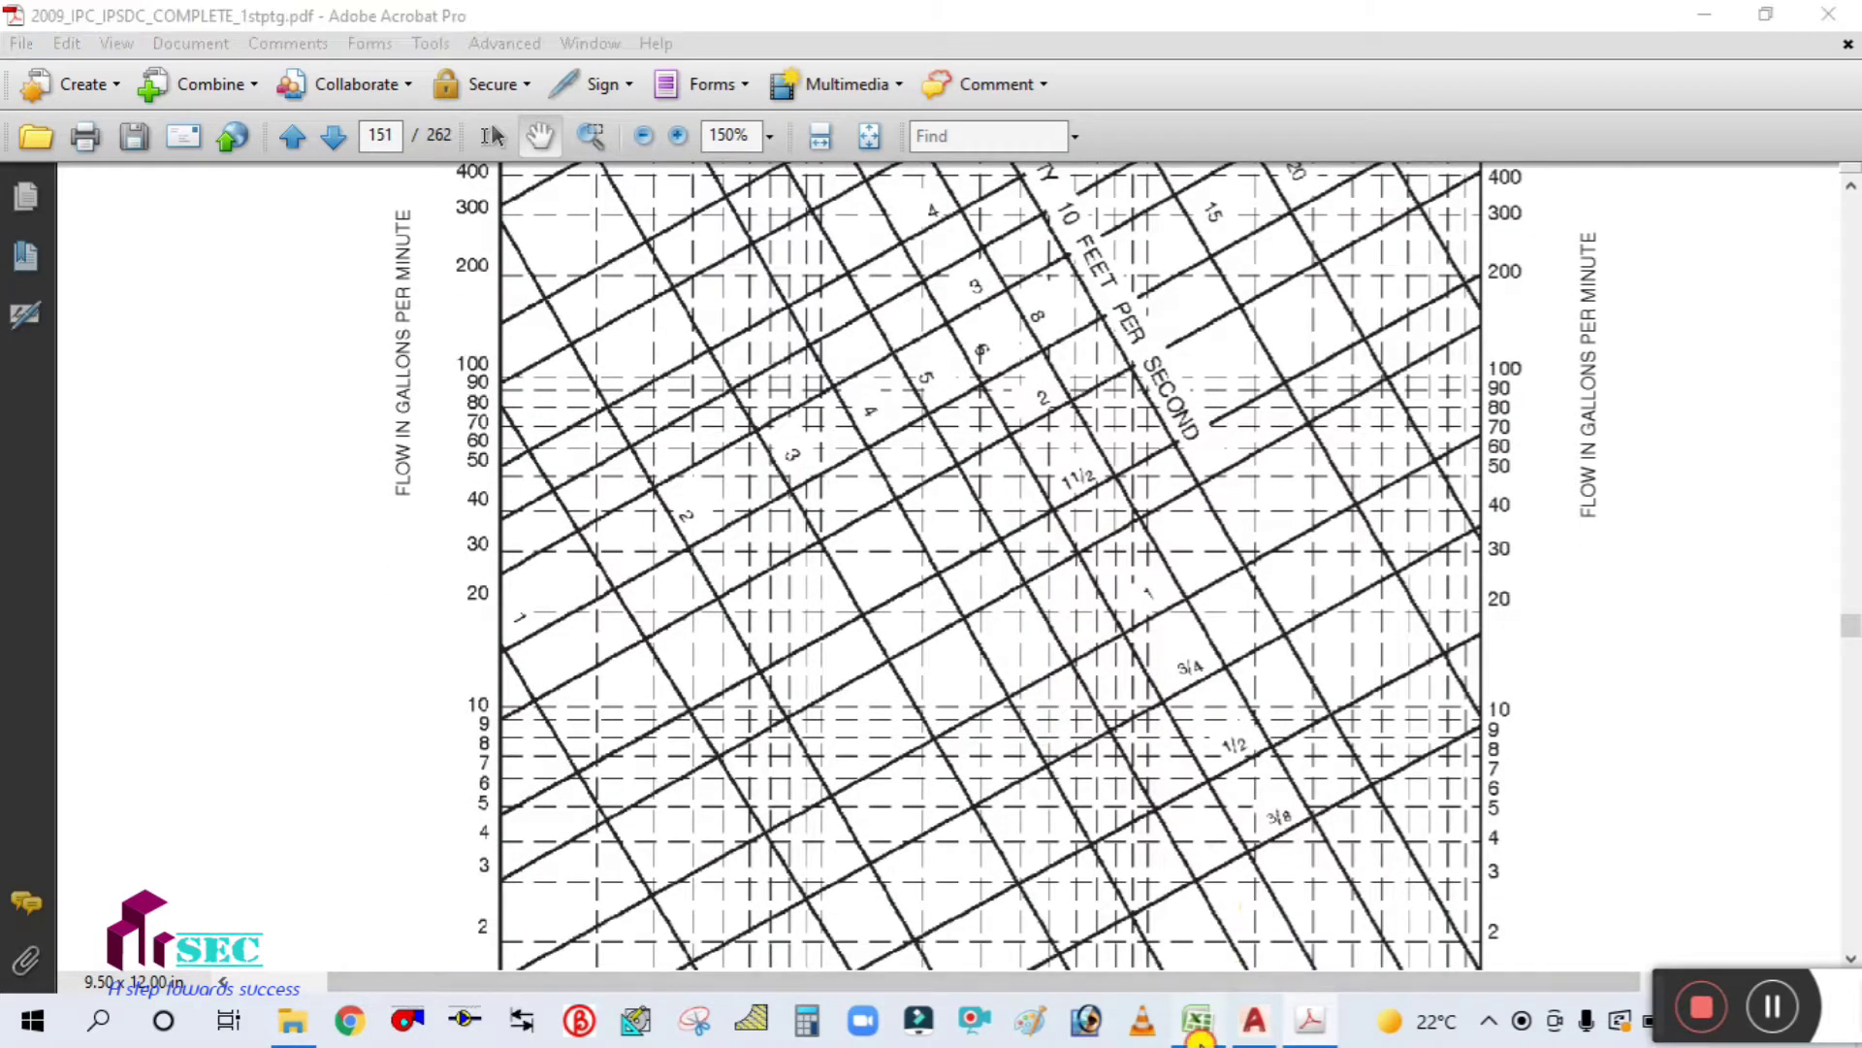
Step: Switch to the Excel demand spreadsheet, select the round-off row's GPM cell to check the flow, and return to the PDF chart
{"action": "left_click", "coordinate": [1198, 1021]}
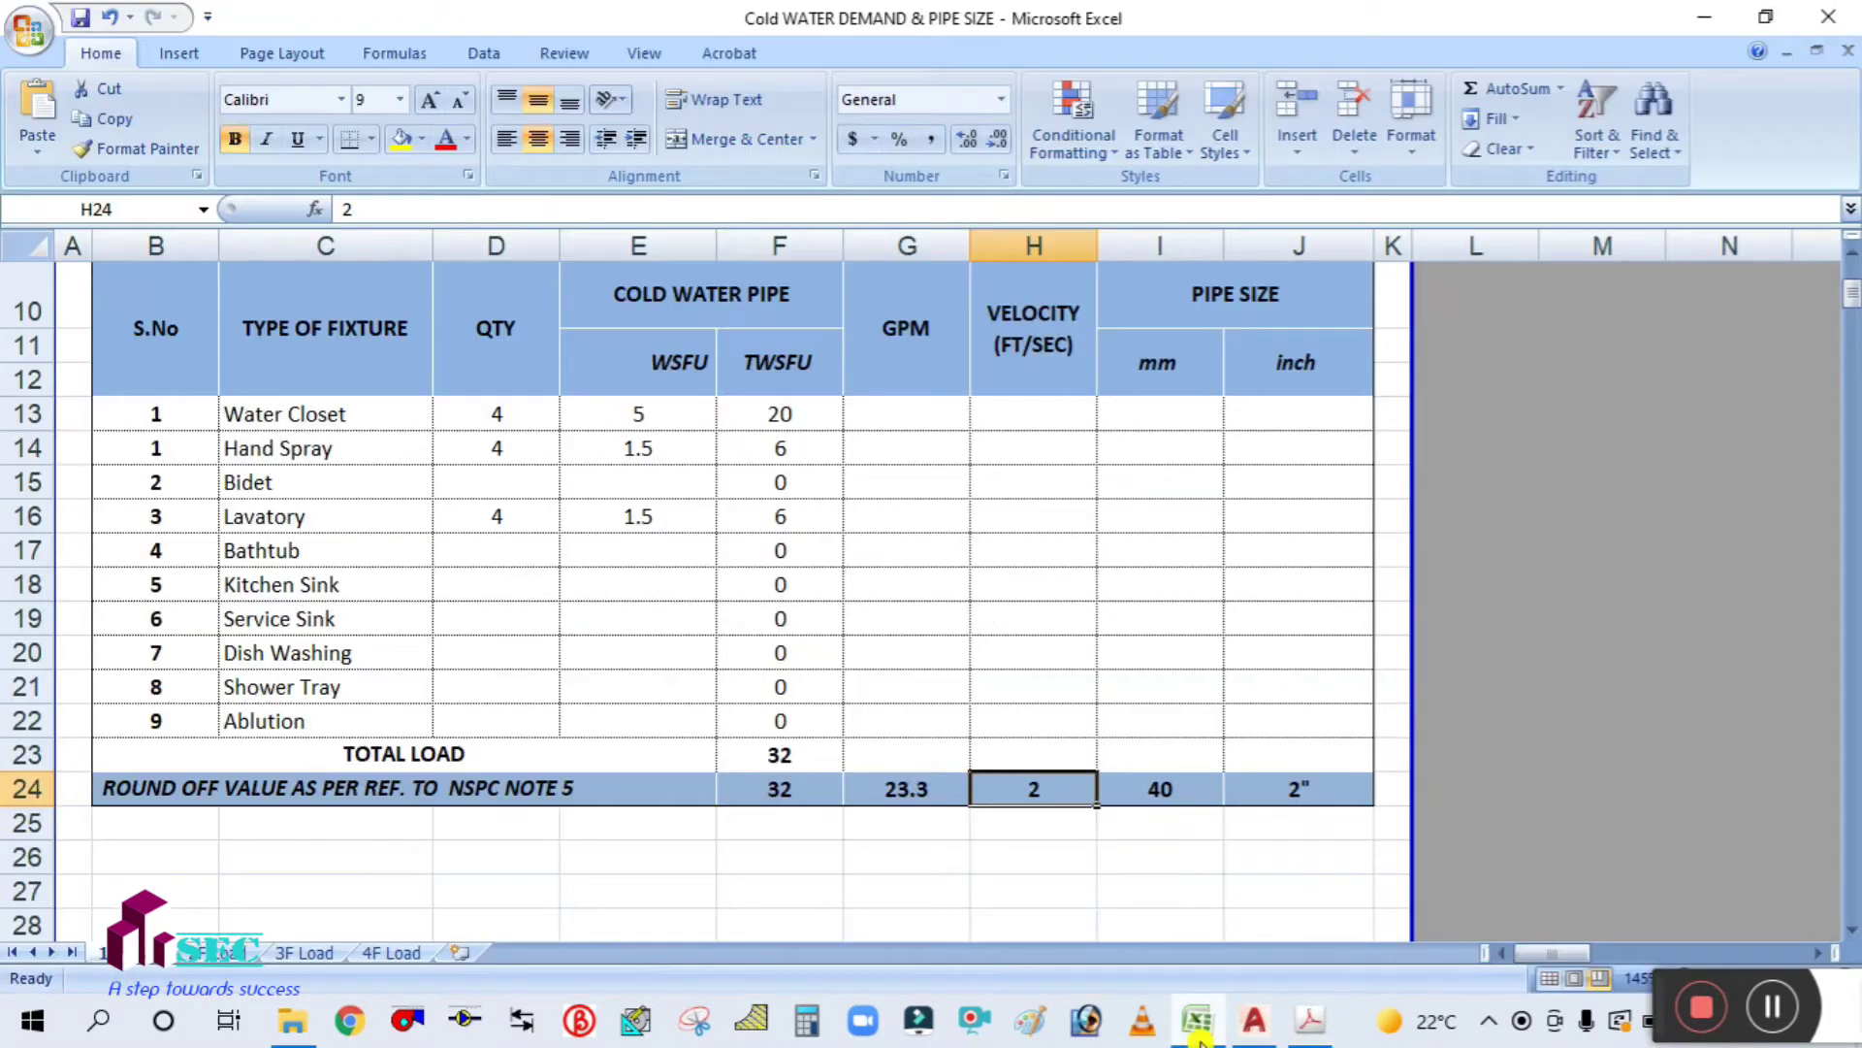
{"action": "left_click", "coordinate": [916, 791]}
{"action": "left_click", "coordinate": [1200, 1028]}
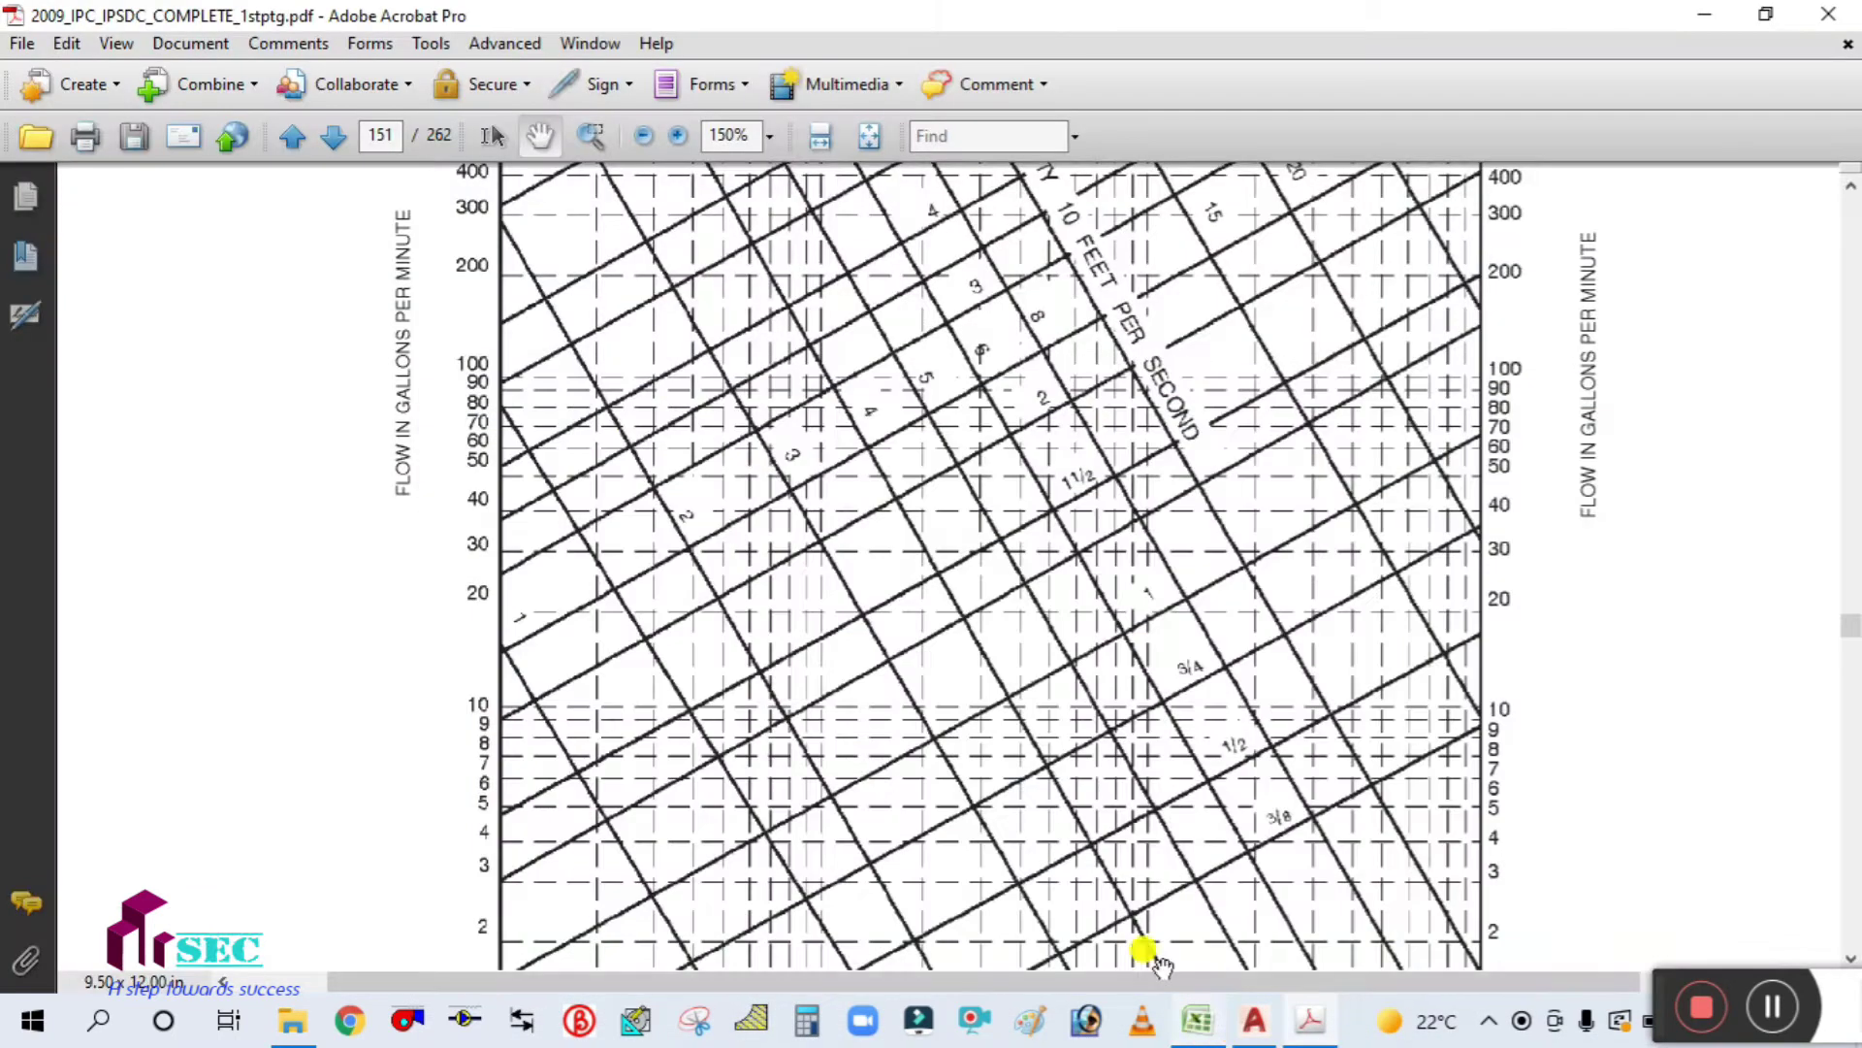
Step: Draw a horizontal markup line across the full chart between the 20 and 30 gallons-per-minute marks with the Line tool
{"action": "left_click_drag", "start_coordinate": [558, 790], "coordinate": [512, 624]}
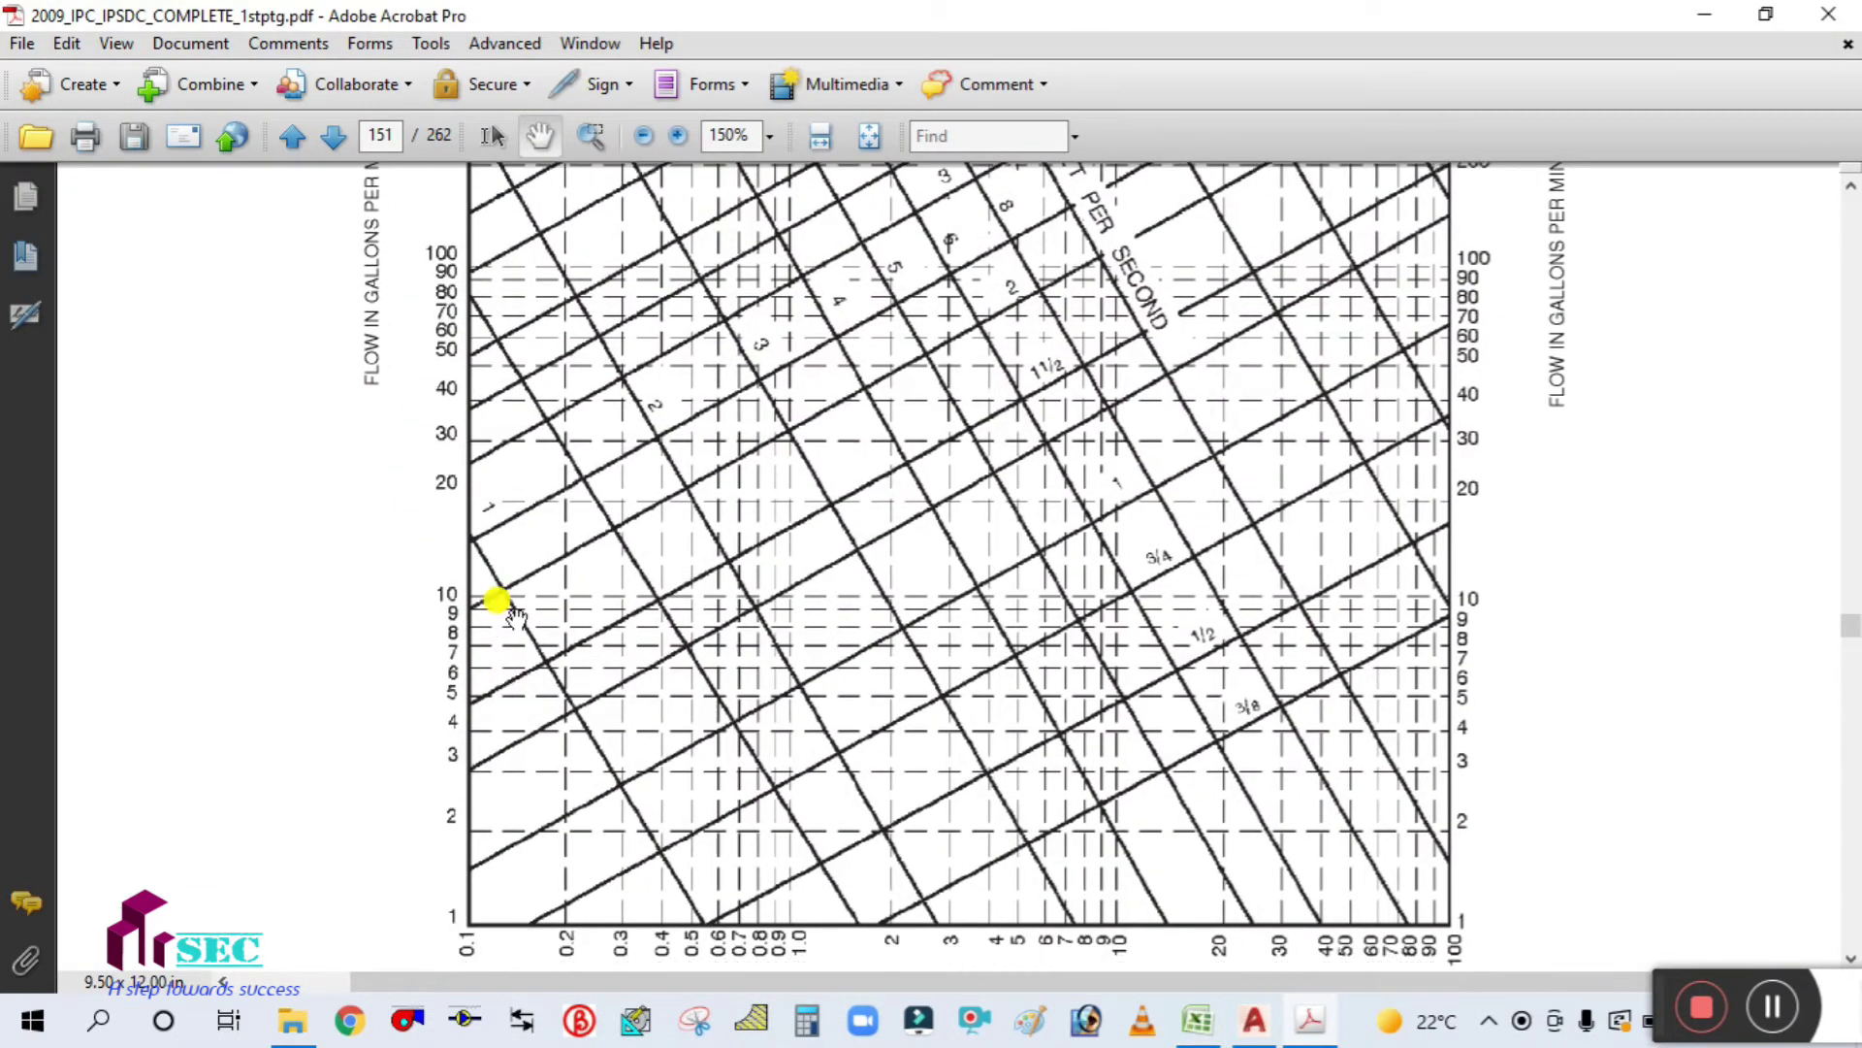
{"action": "scroll", "coordinate": [486, 503], "scroll_direction": "up", "scroll_amount": 1, "text": "ctrl"}
{"action": "left_click_drag", "start_coordinate": [441, 477], "coordinate": [393, 628]}
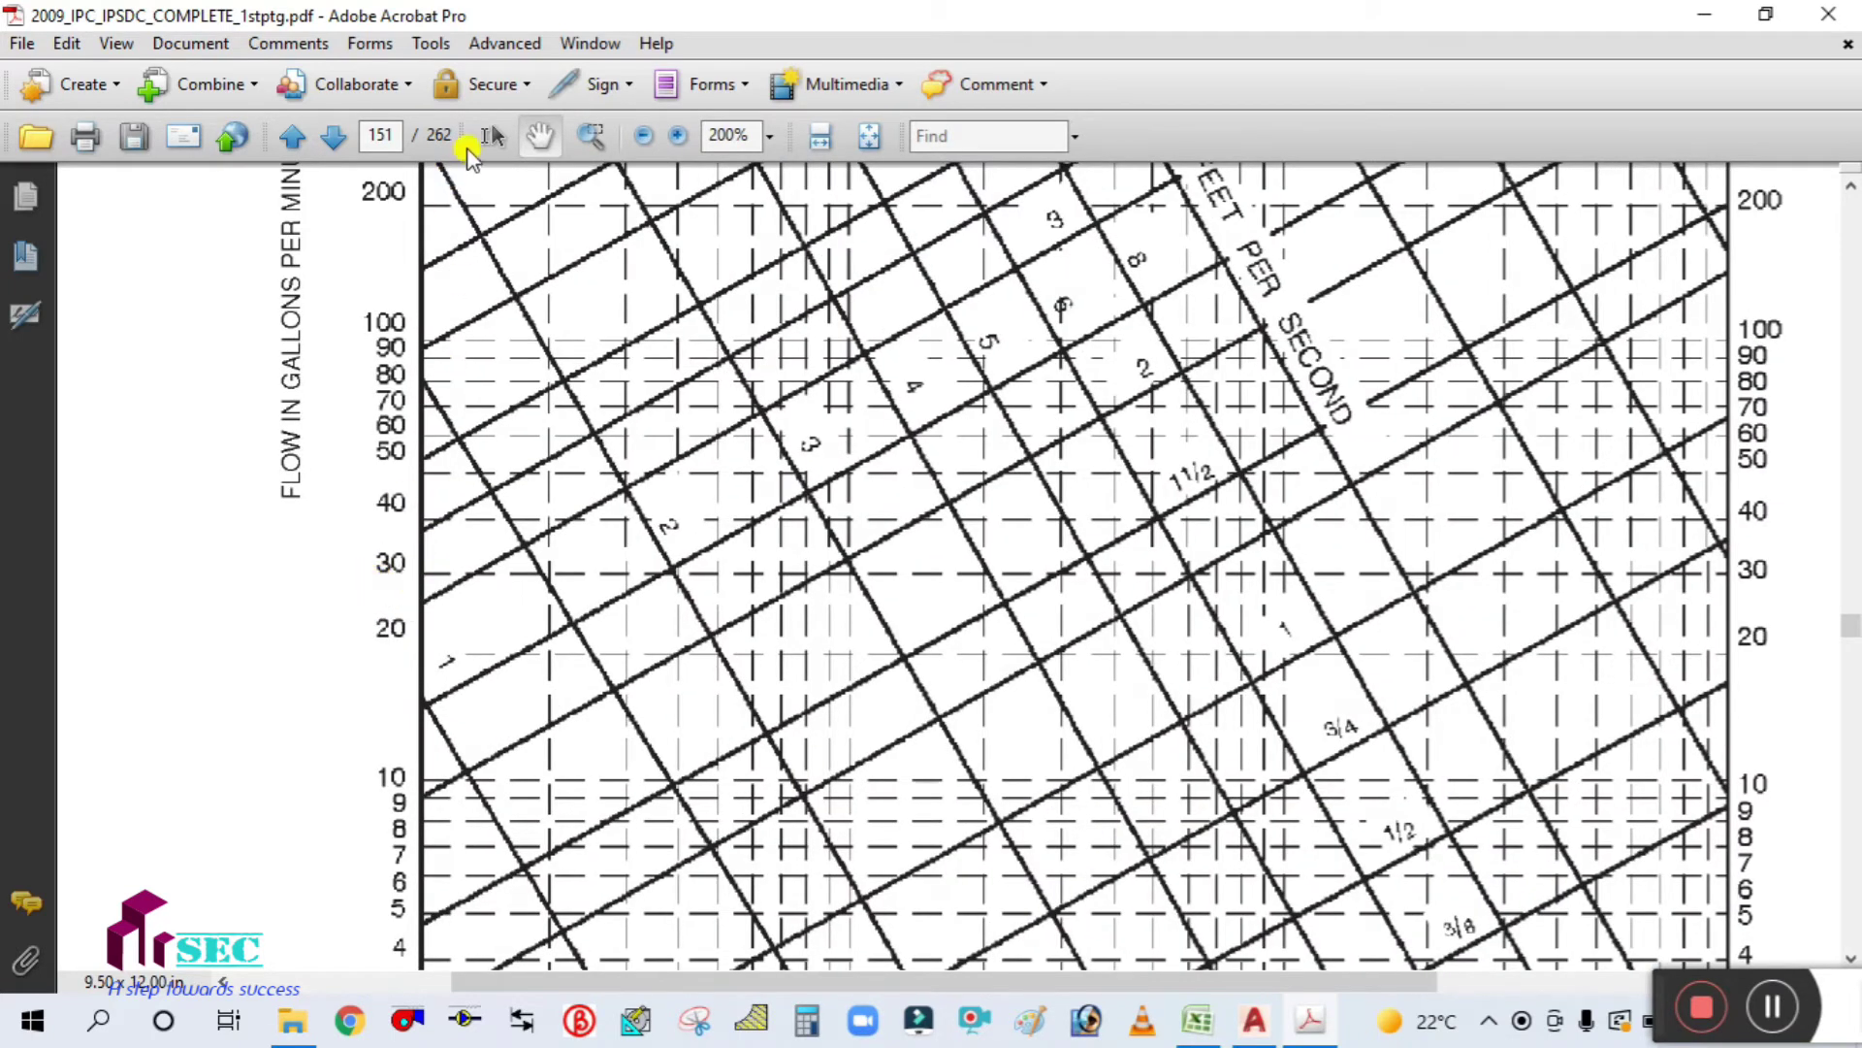
{"action": "left_click", "coordinate": [431, 42]}
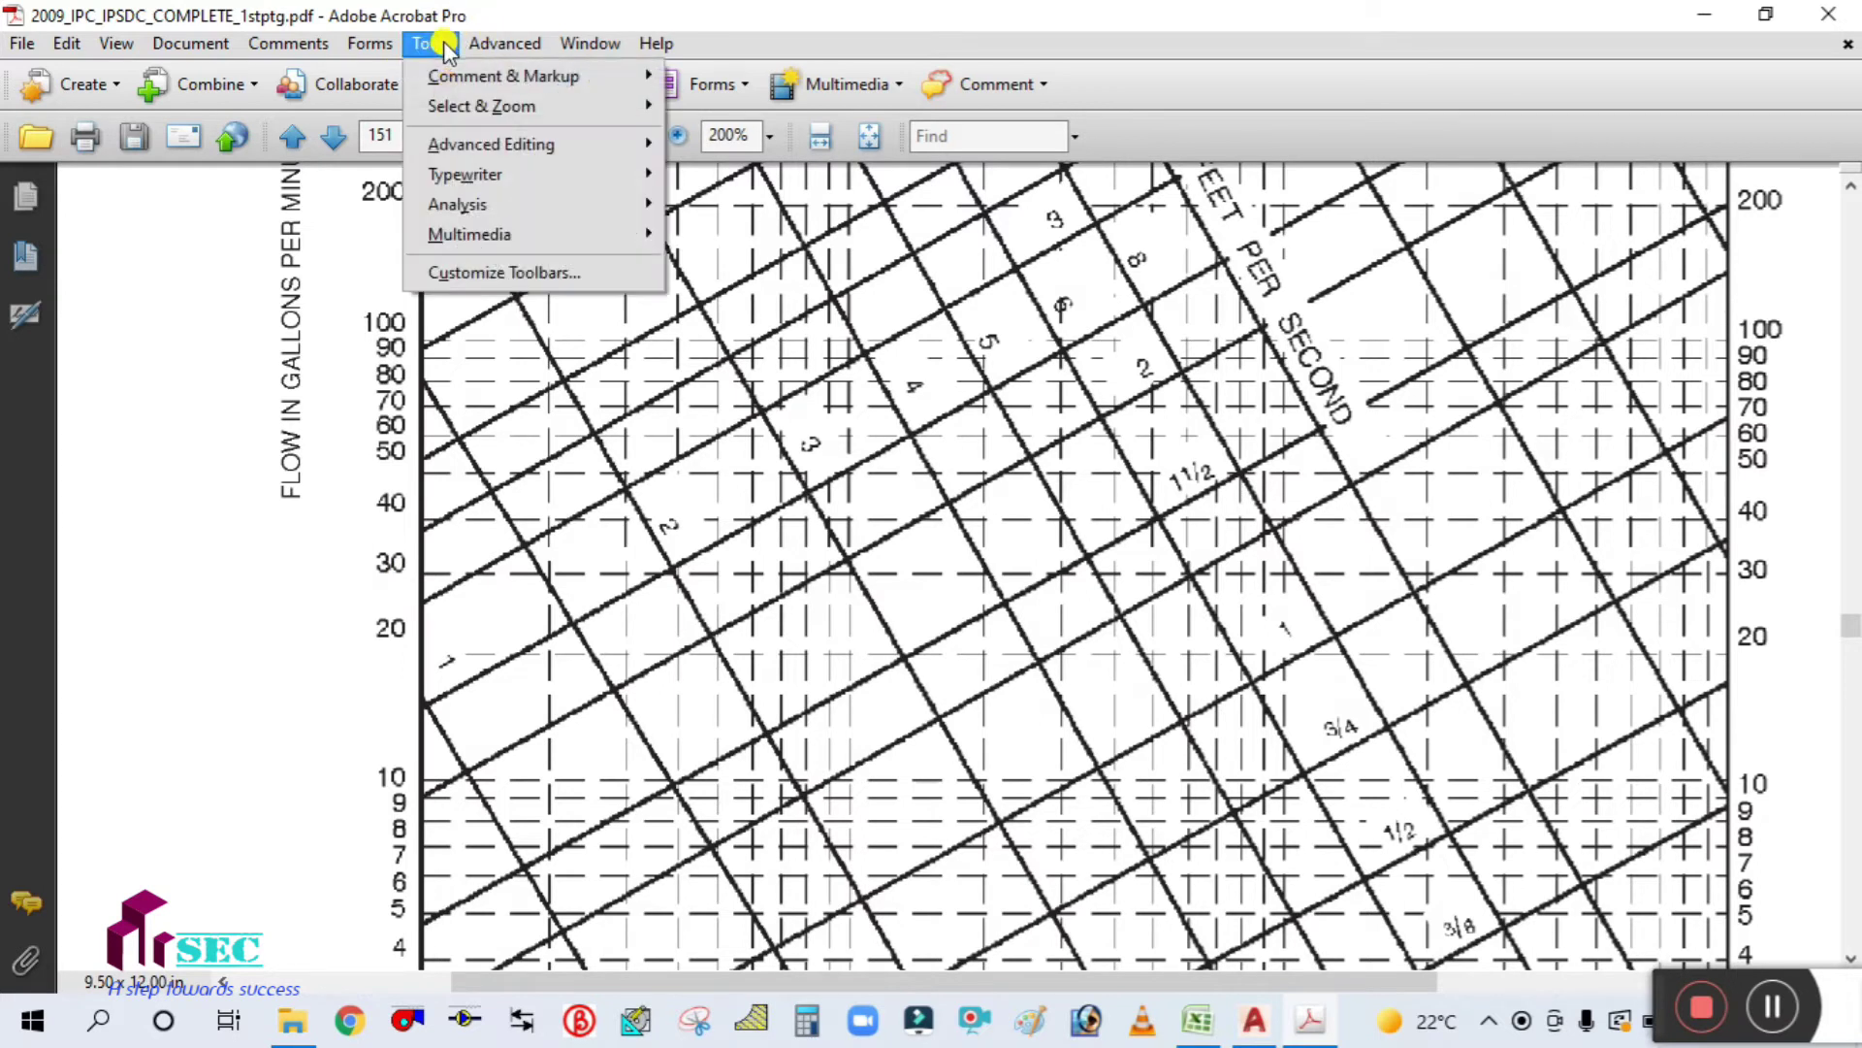
{"action": "mouse_move", "coordinate": [594, 78]}
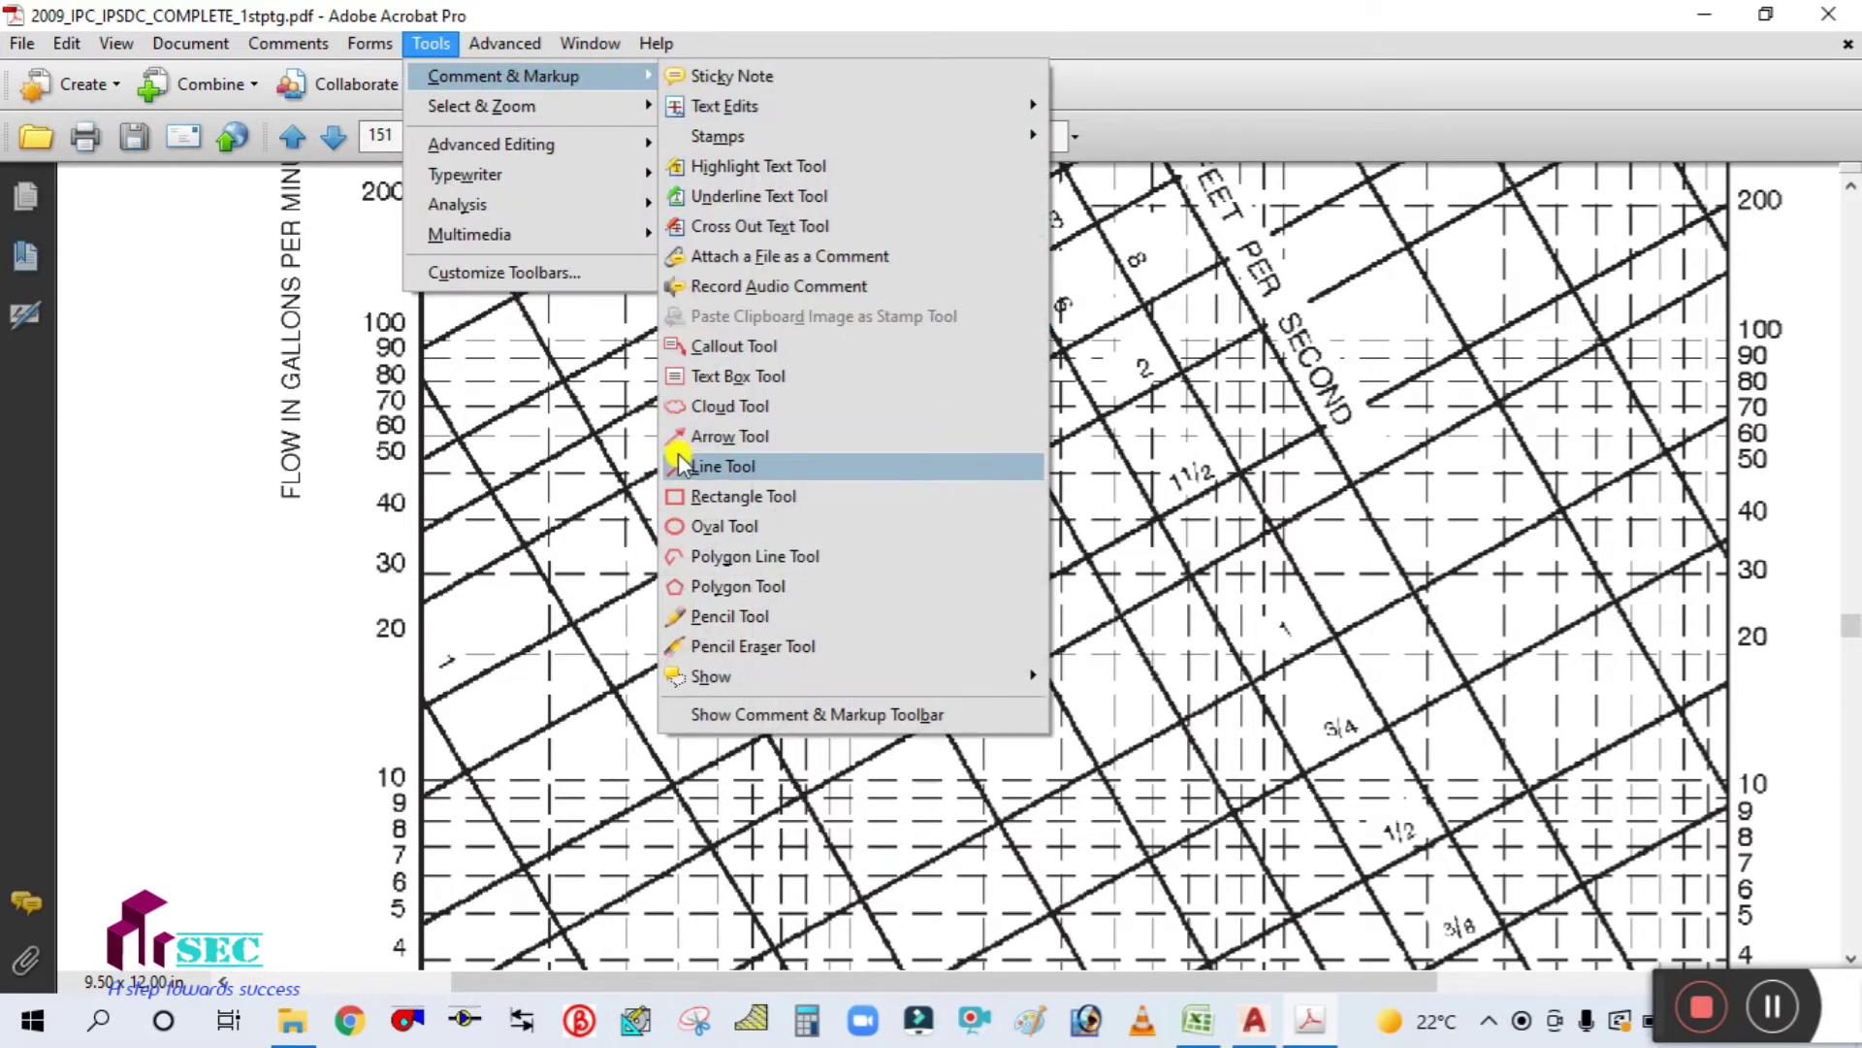
{"action": "left_click", "coordinate": [718, 467]}
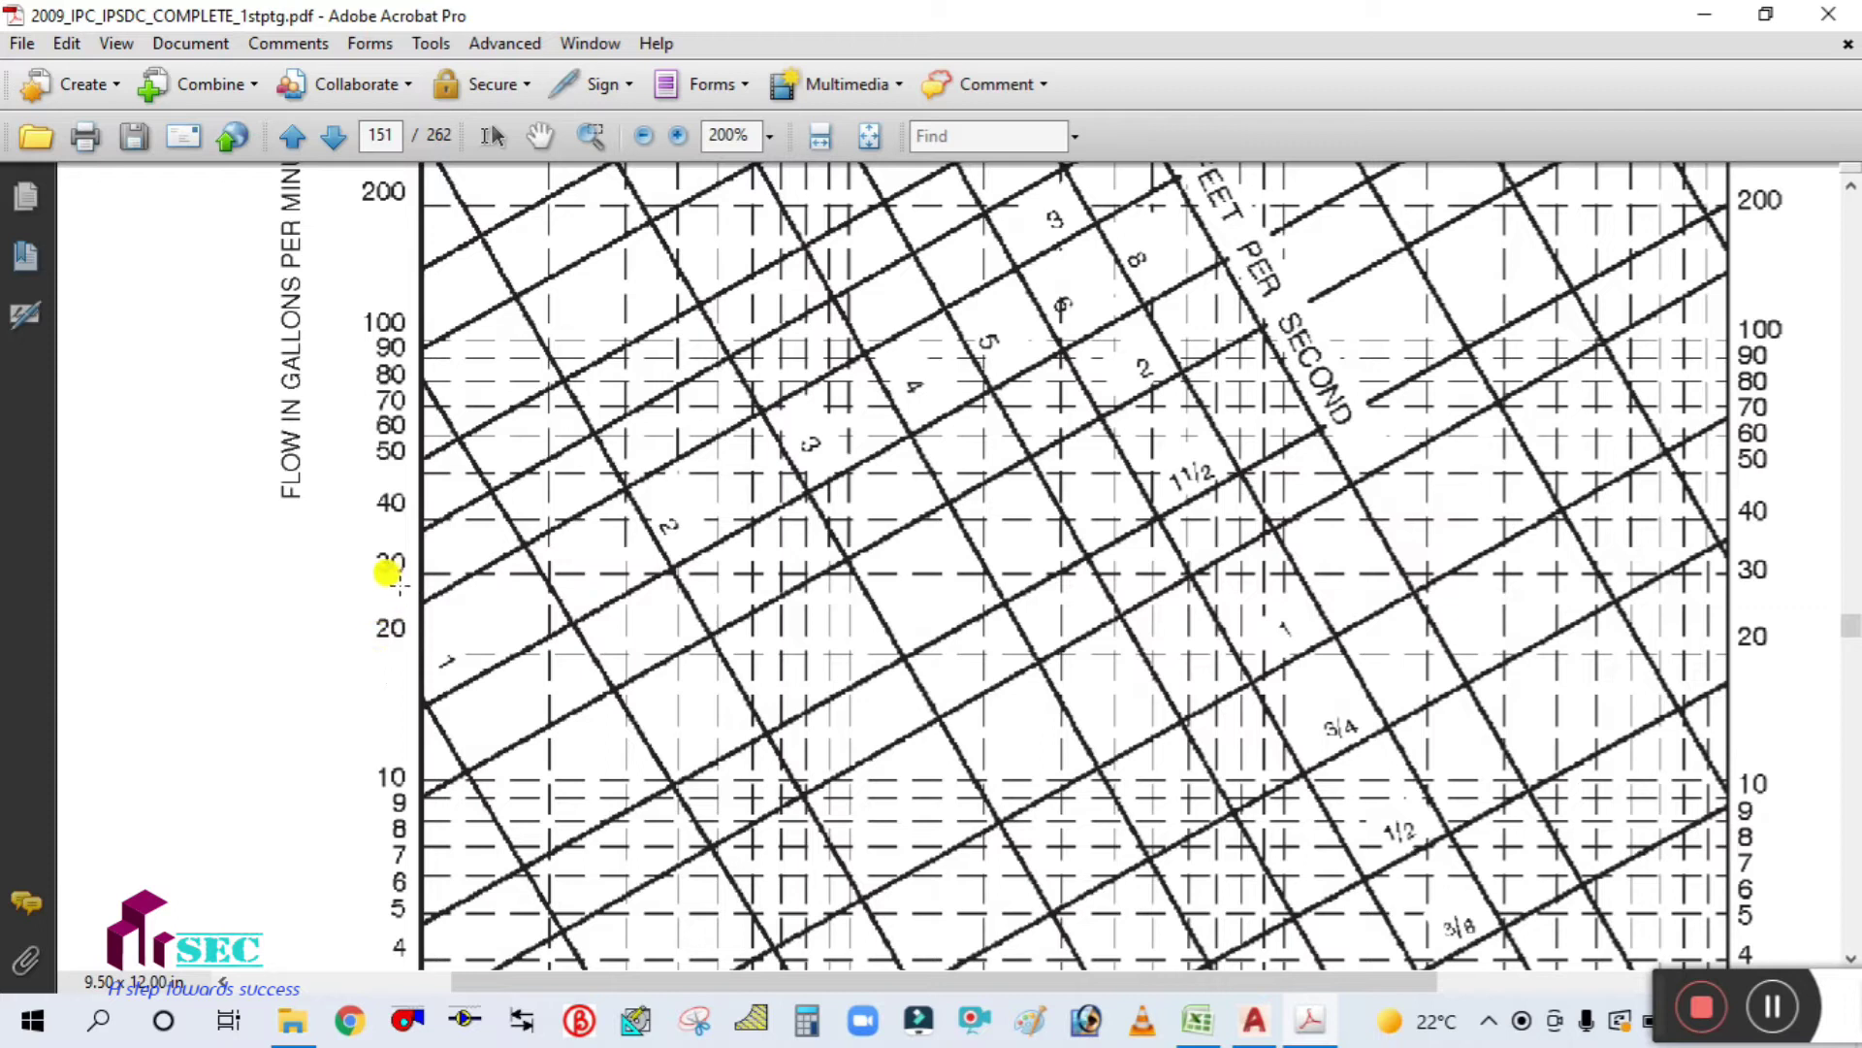
{"action": "left_click_drag", "start_coordinate": [378, 598], "coordinate": [1797, 602]}
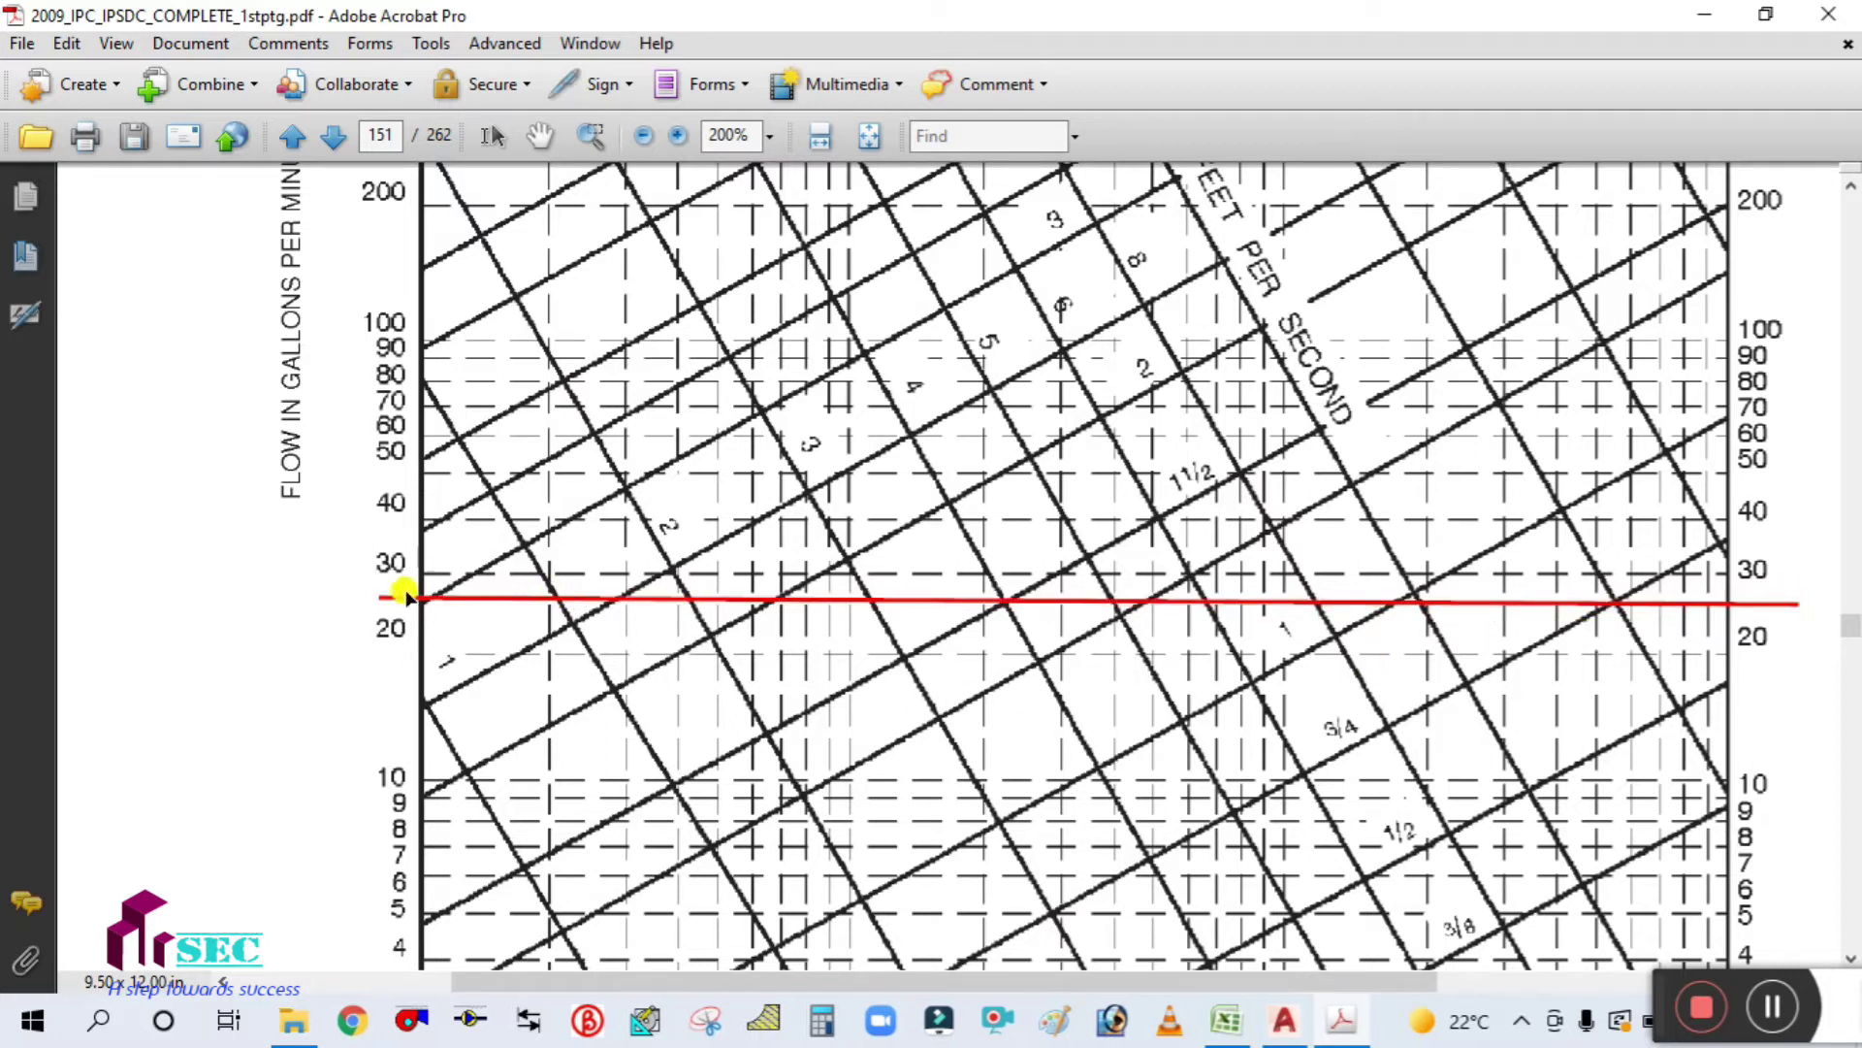
Step: Draw a markup line along the chart's 2 feet-per-second velocity line so that it crosses the horizontal flow line
{"action": "scroll", "coordinate": [618, 621], "scroll_direction": "up", "scroll_amount": 1}
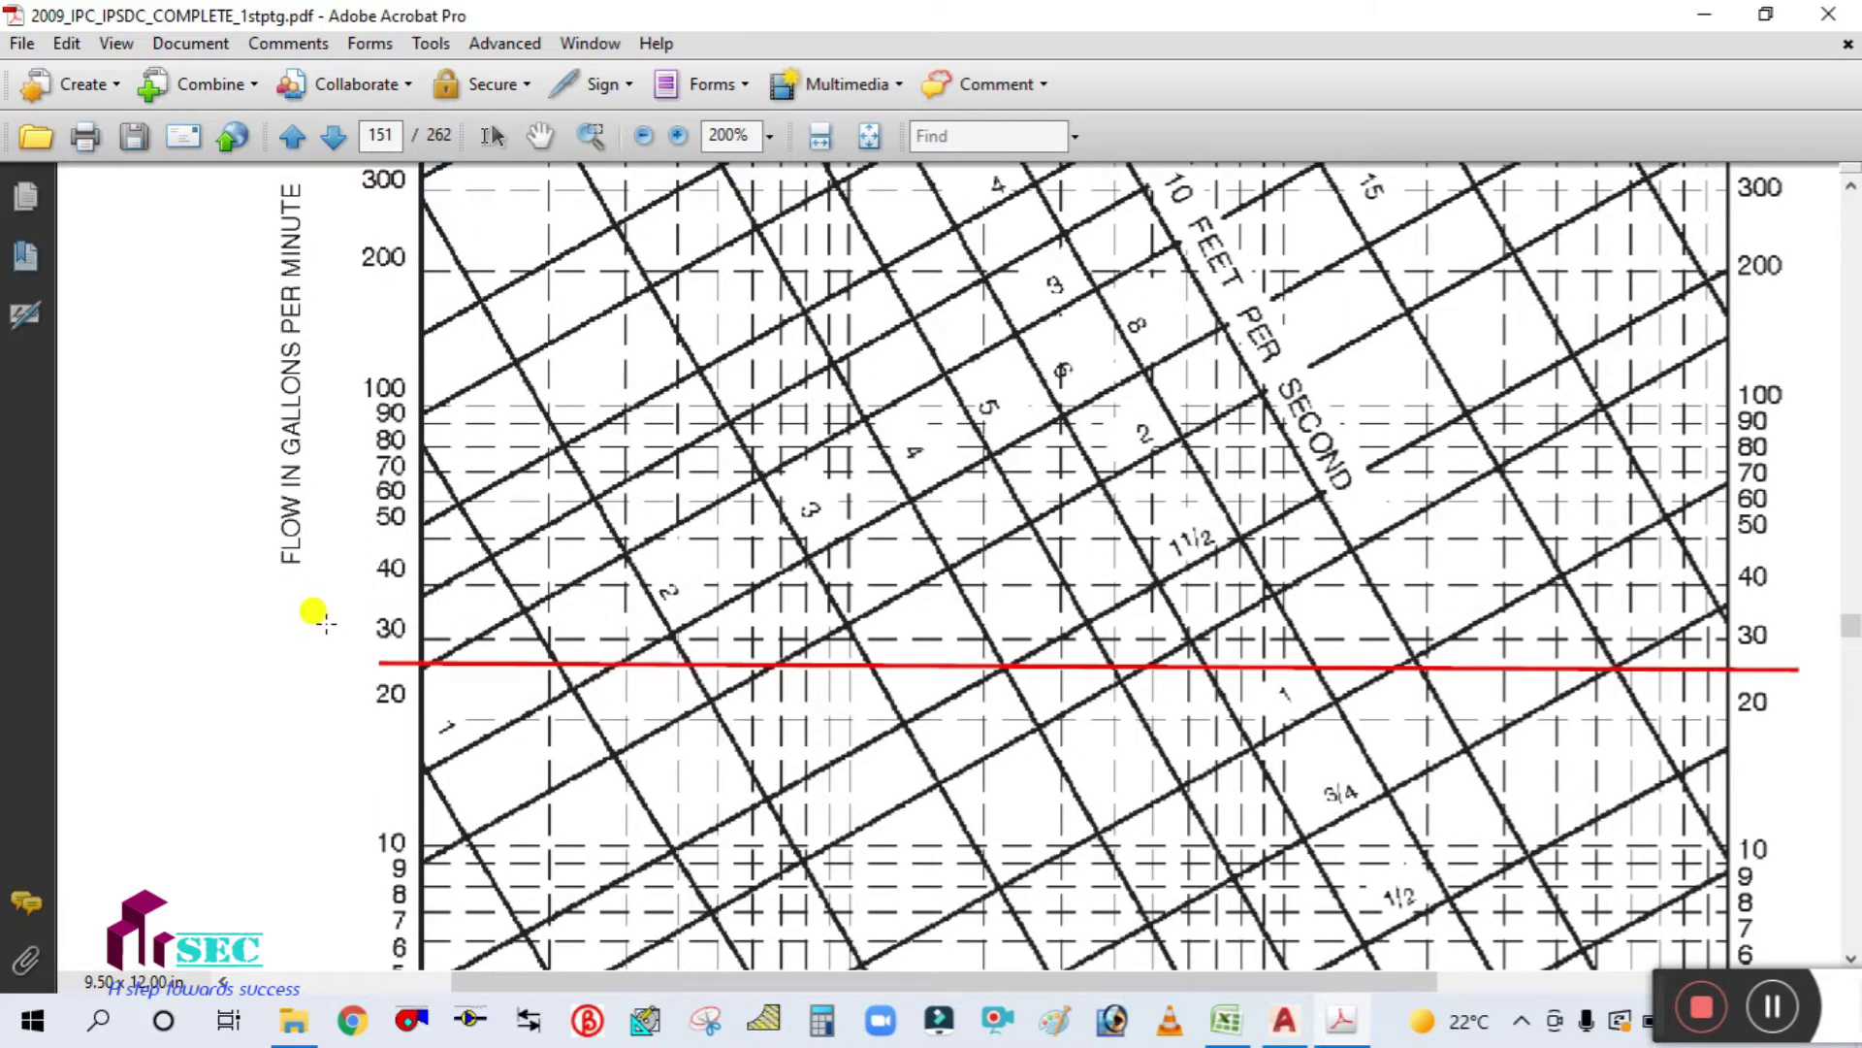
{"action": "scroll", "coordinate": [323, 621], "scroll_direction": "down", "scroll_amount": 1}
{"action": "scroll", "coordinate": [323, 599], "scroll_direction": "down", "scroll_amount": 1}
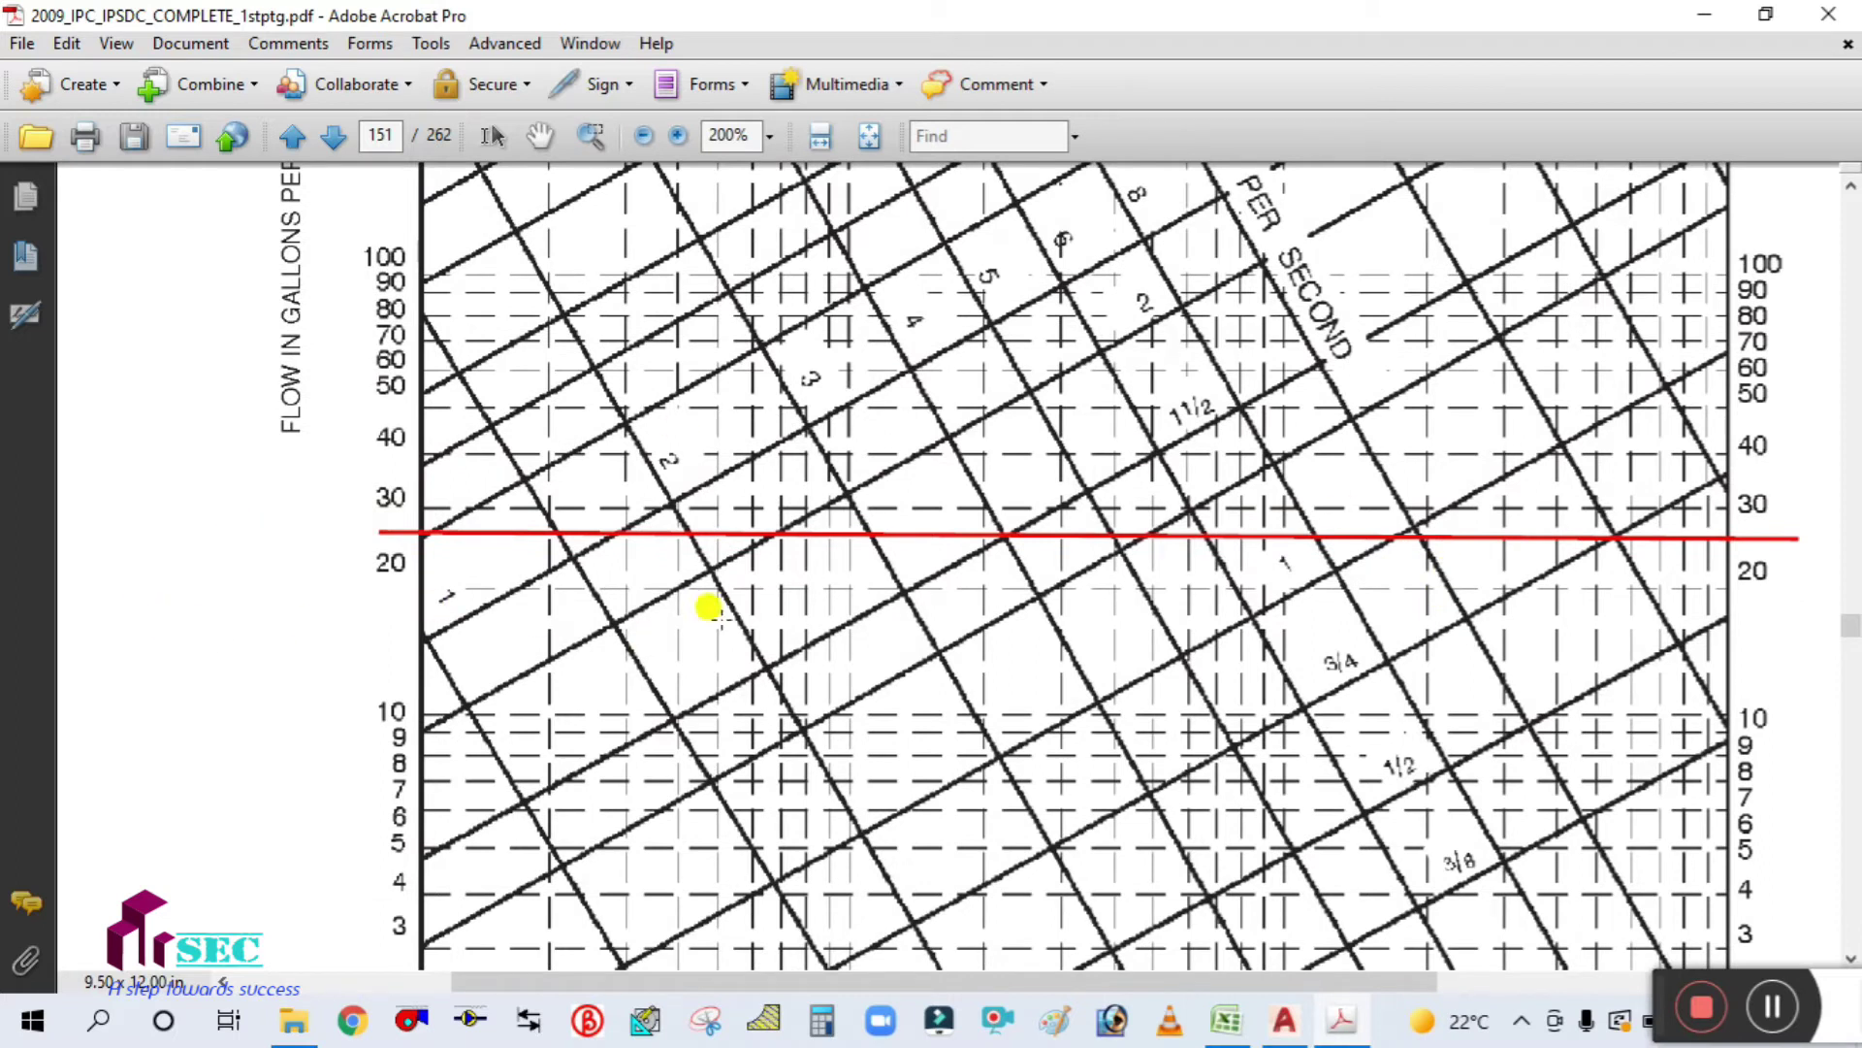
{"action": "scroll", "coordinate": [709, 608], "scroll_direction": "up", "scroll_amount": 1}
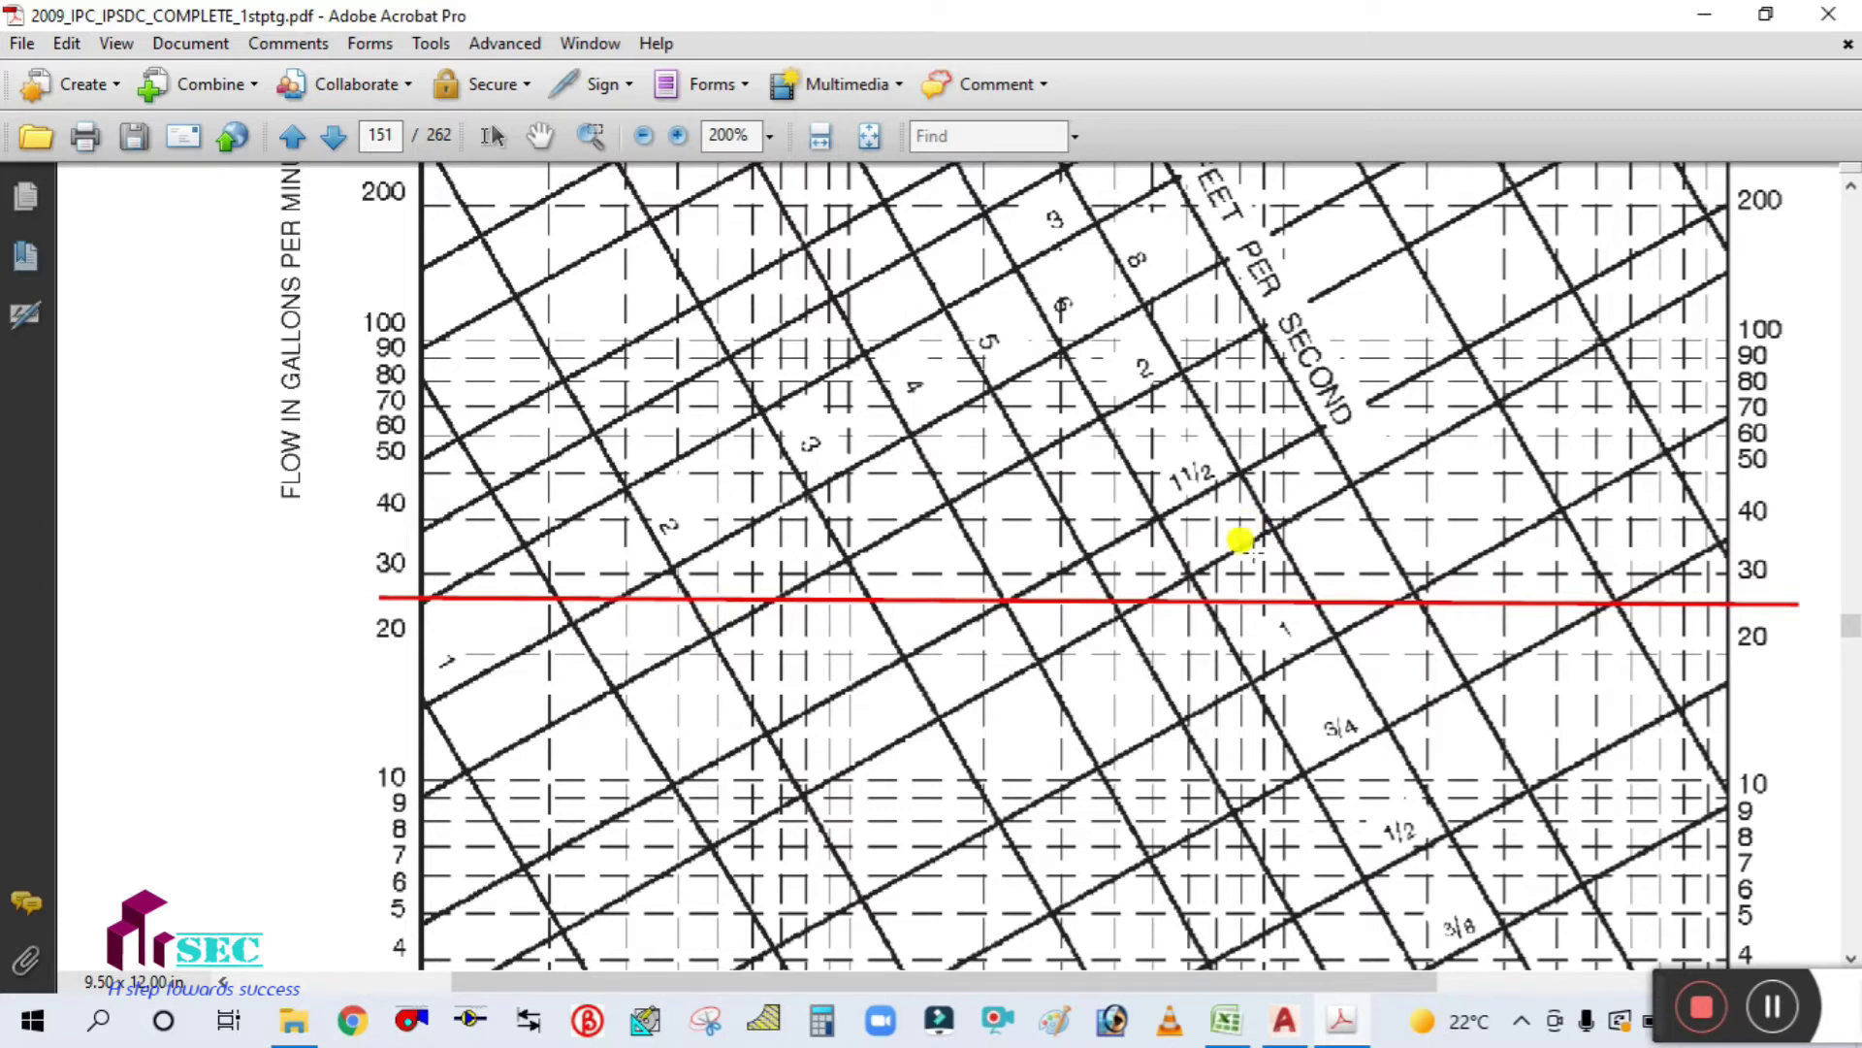
{"action": "scroll", "coordinate": [1088, 485], "scroll_direction": "up", "scroll_amount": 1}
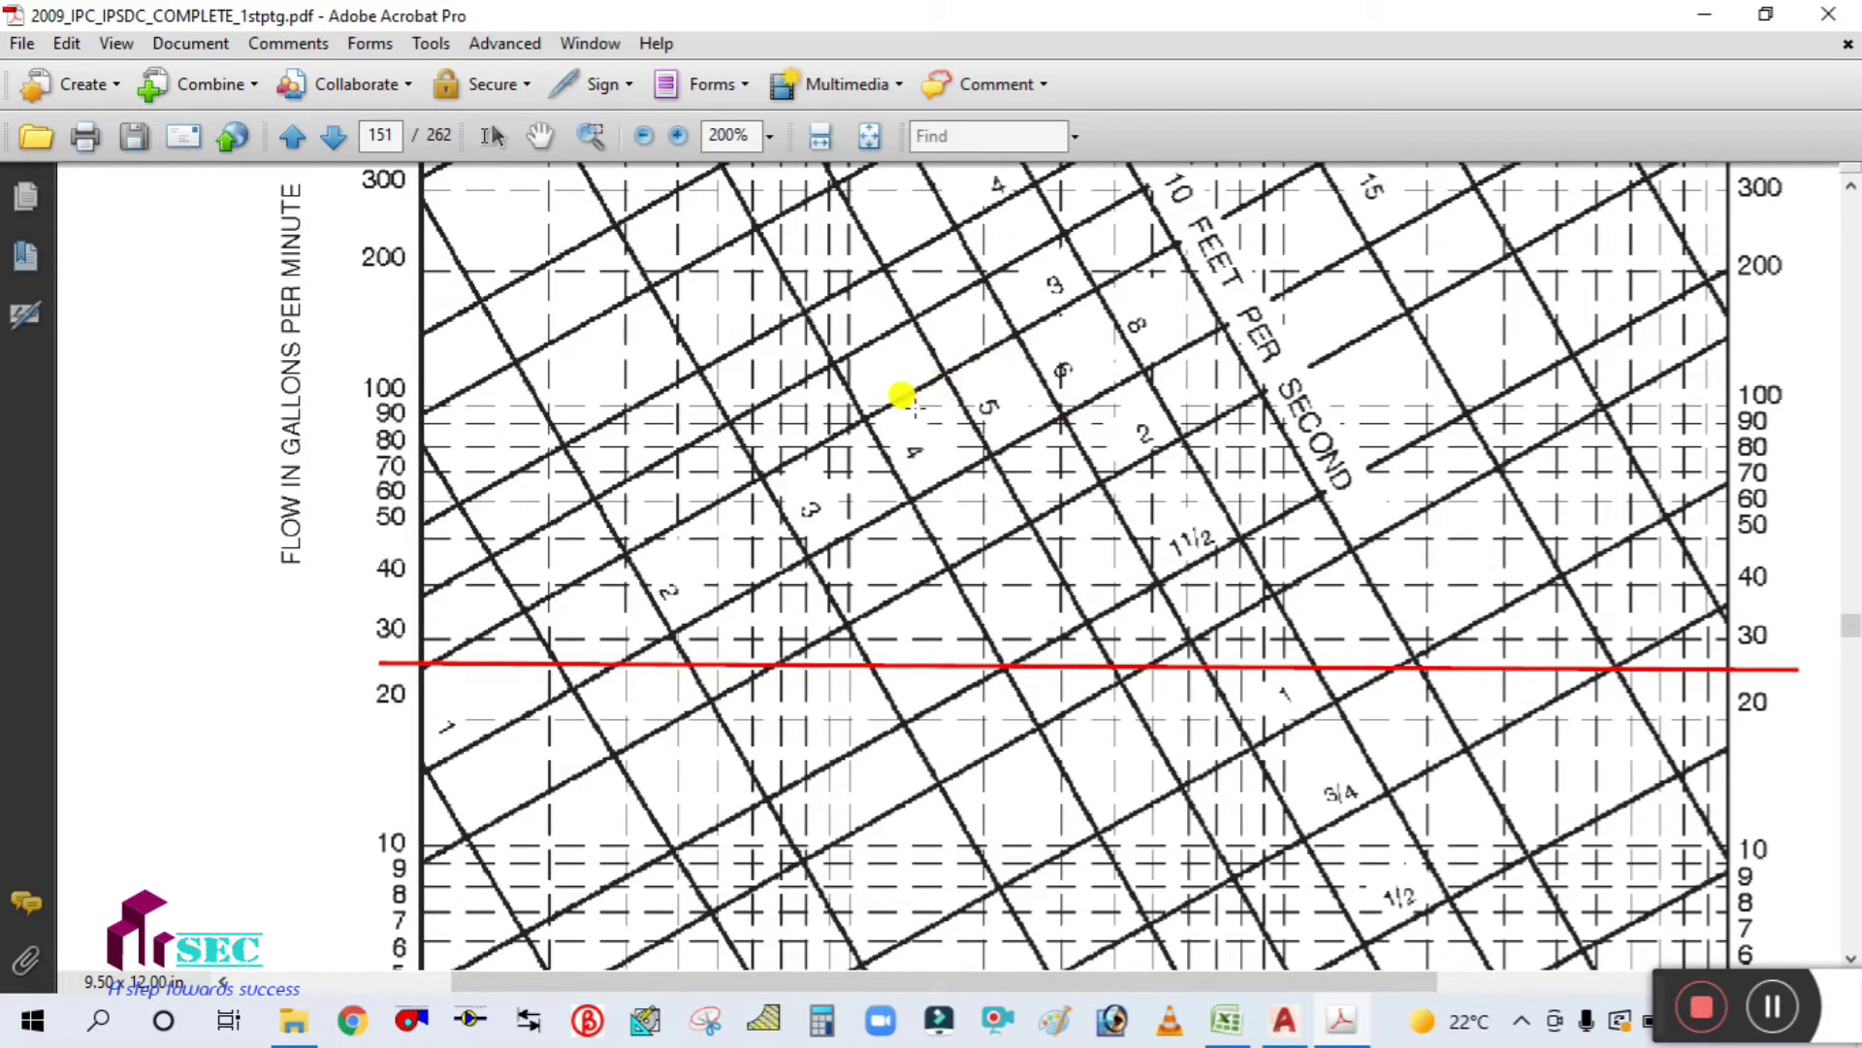
{"action": "scroll", "coordinate": [644, 559], "scroll_direction": "down", "scroll_amount": 1}
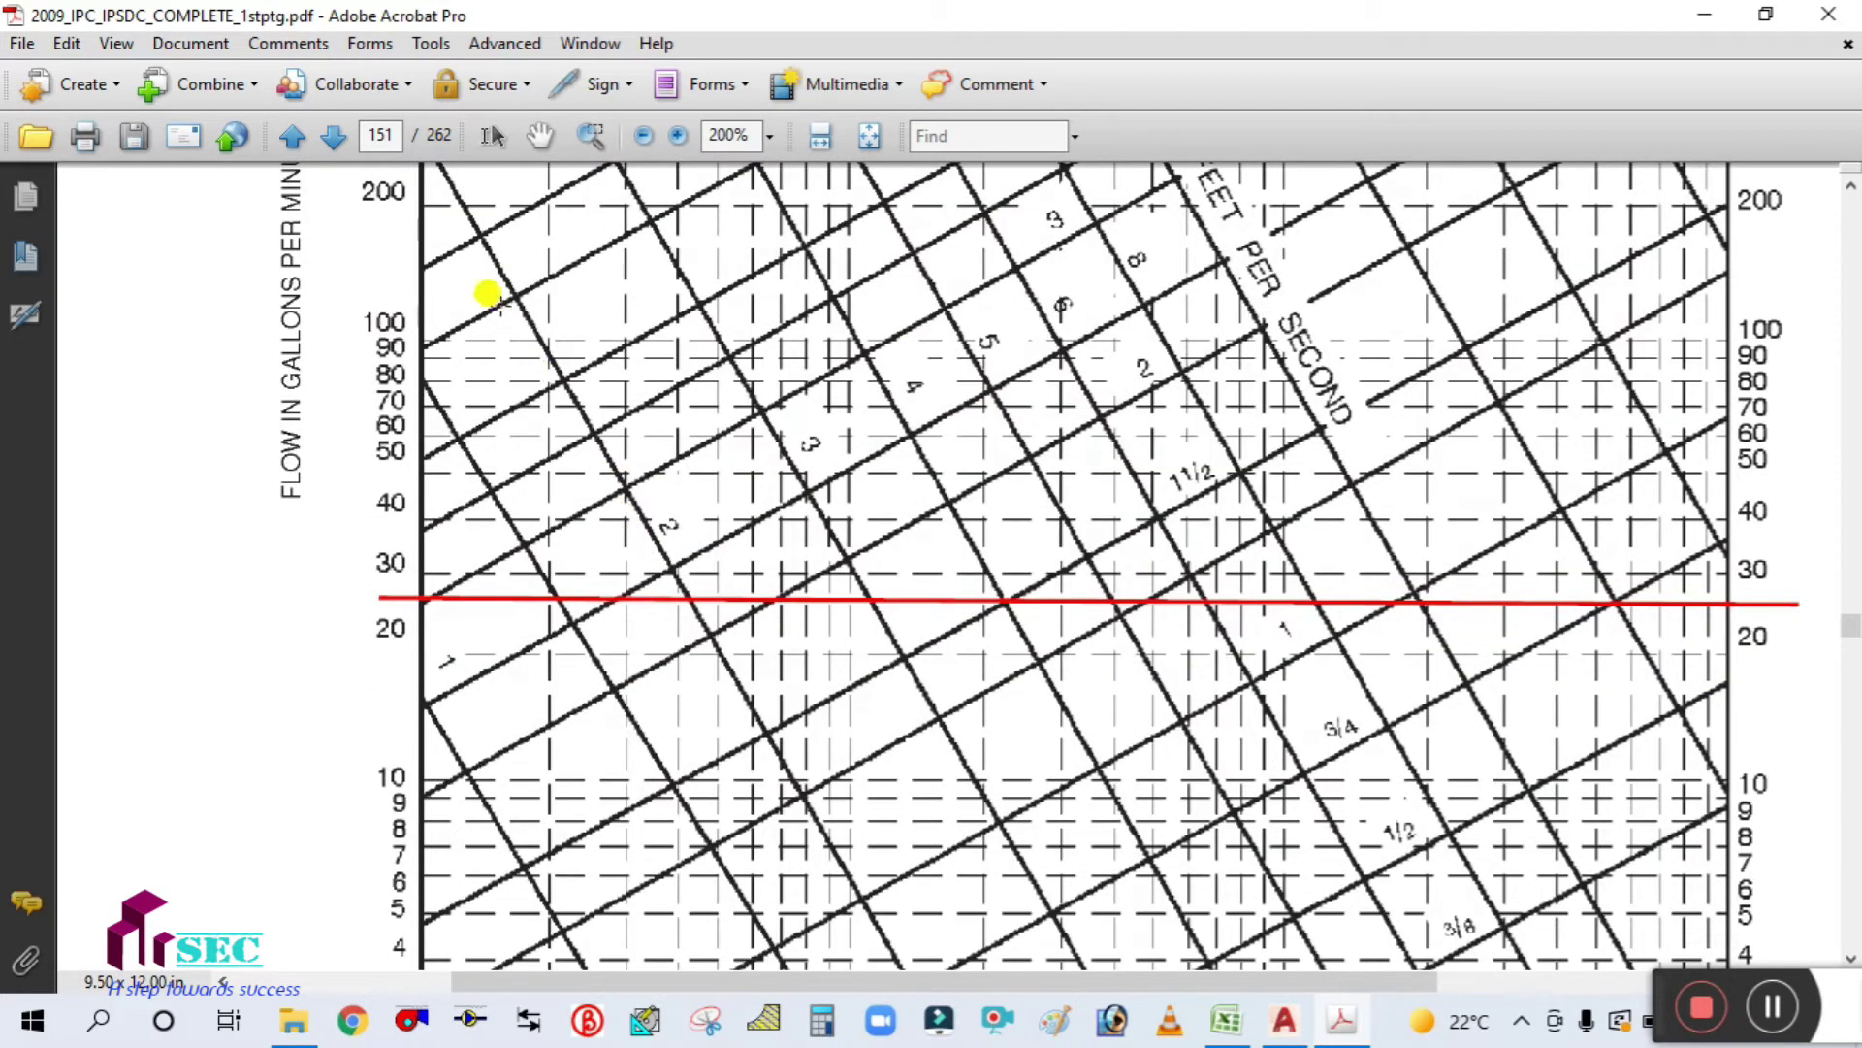
{"action": "scroll", "coordinate": [804, 570], "scroll_direction": "up", "scroll_amount": 2}
{"action": "scroll", "coordinate": [802, 569], "scroll_direction": "up", "scroll_amount": 2}
{"action": "scroll", "coordinate": [776, 485], "scroll_direction": "down", "scroll_amount": 2}
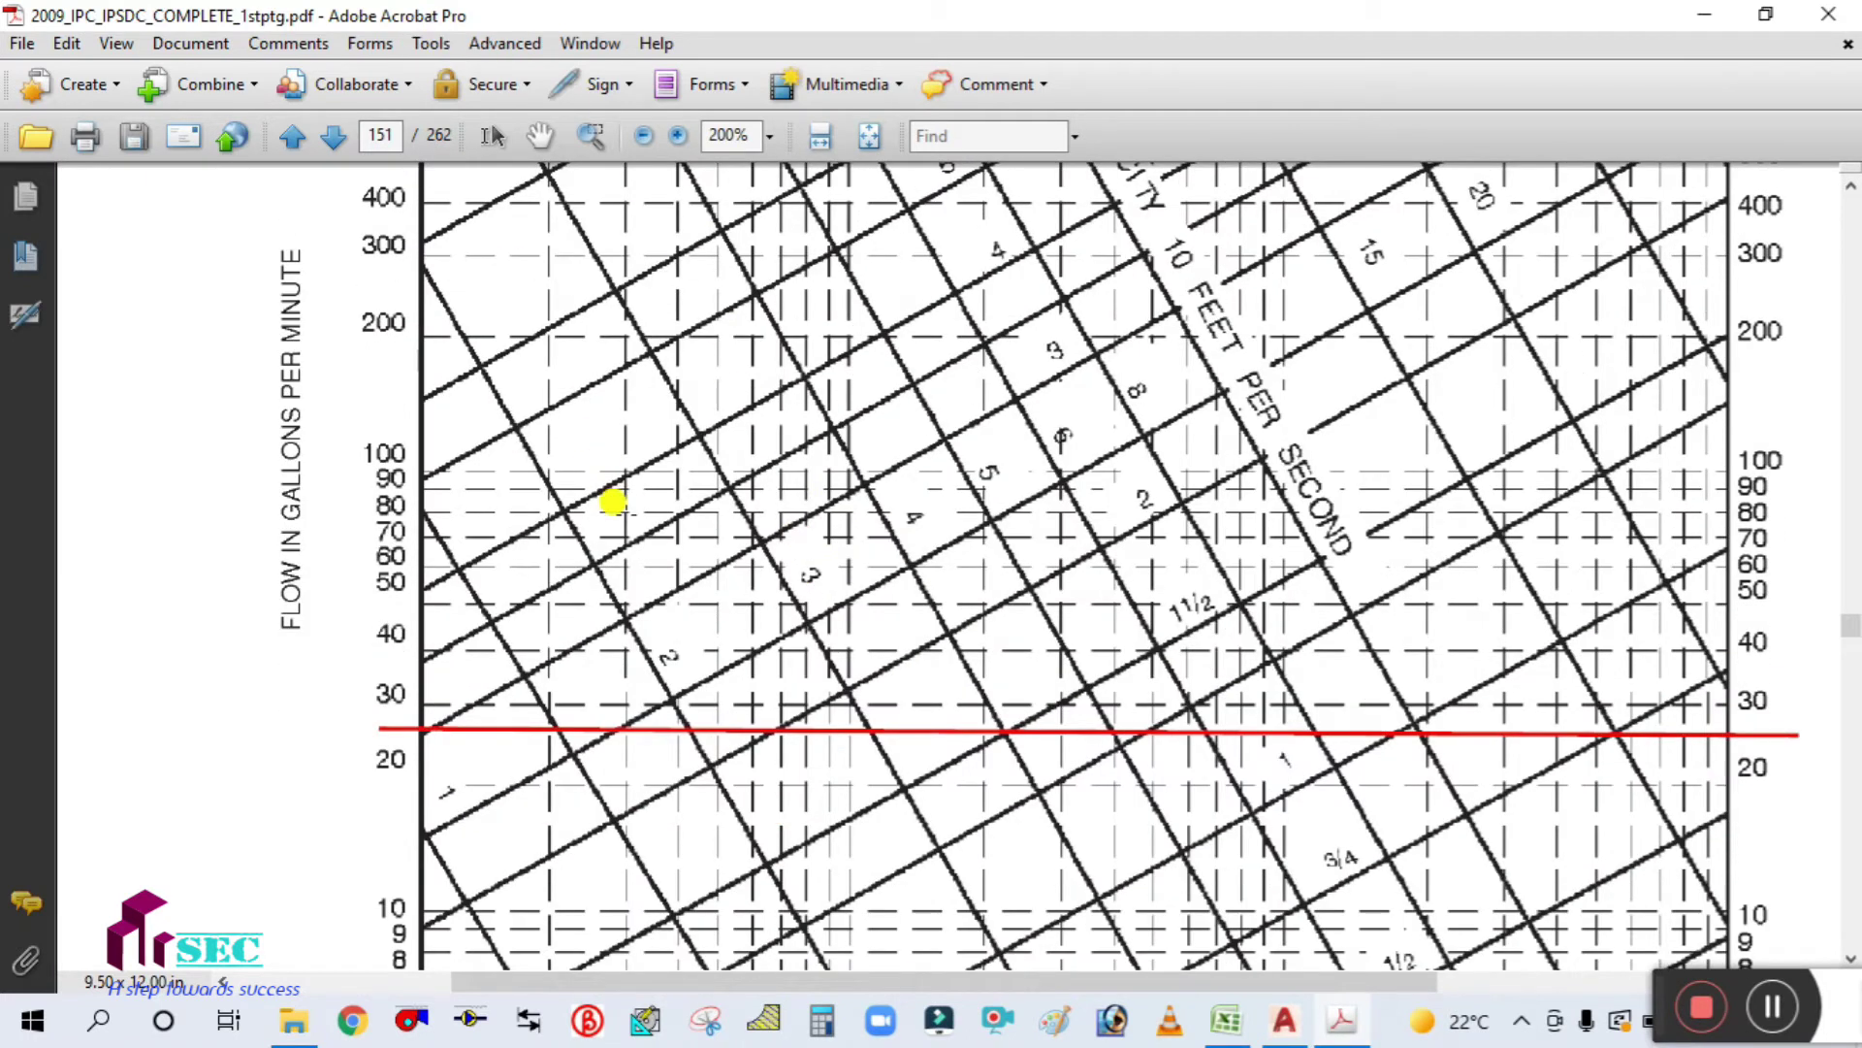
{"action": "scroll", "coordinate": [605, 482], "scroll_direction": "down", "scroll_amount": 2}
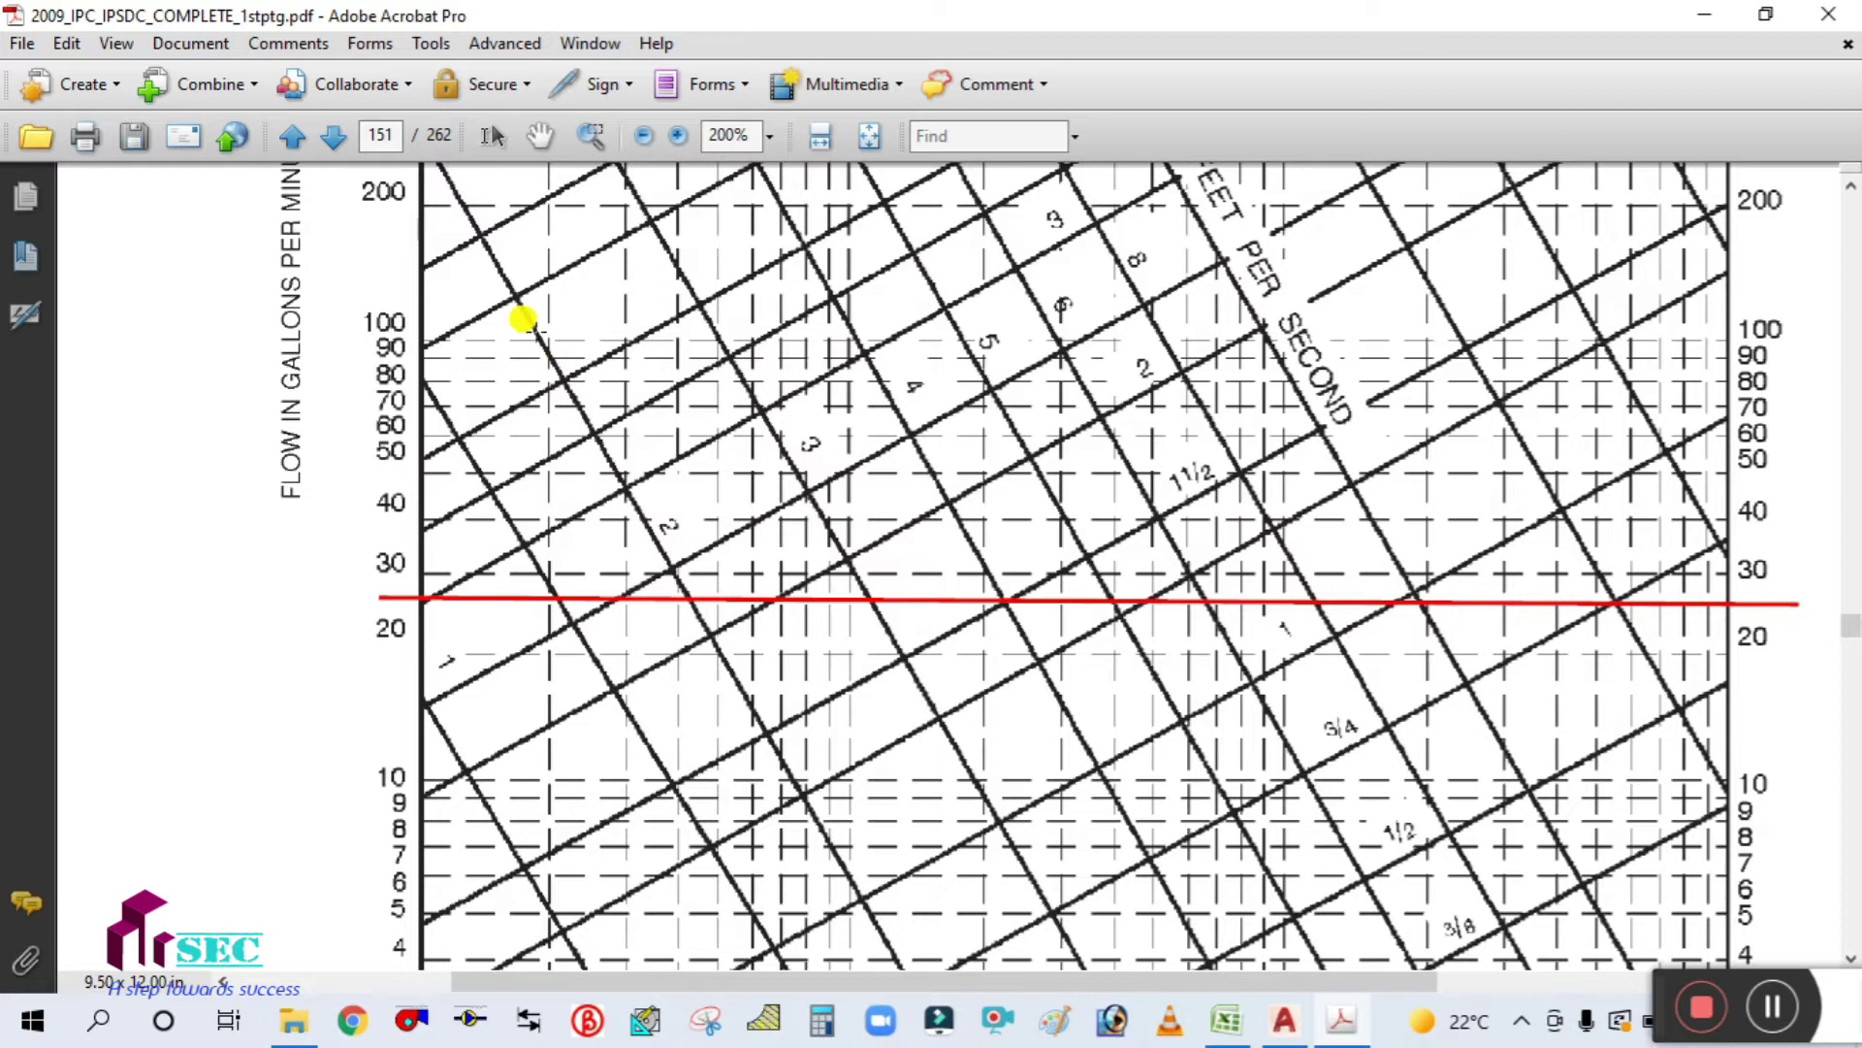
{"action": "mouse_move", "coordinate": [537, 333]}
{"action": "left_mouse_down"}
{"action": "mouse_move", "coordinate": [678, 628]}
{"action": "mouse_move", "coordinate": [859, 905]}
{"action": "left_mouse_up"}
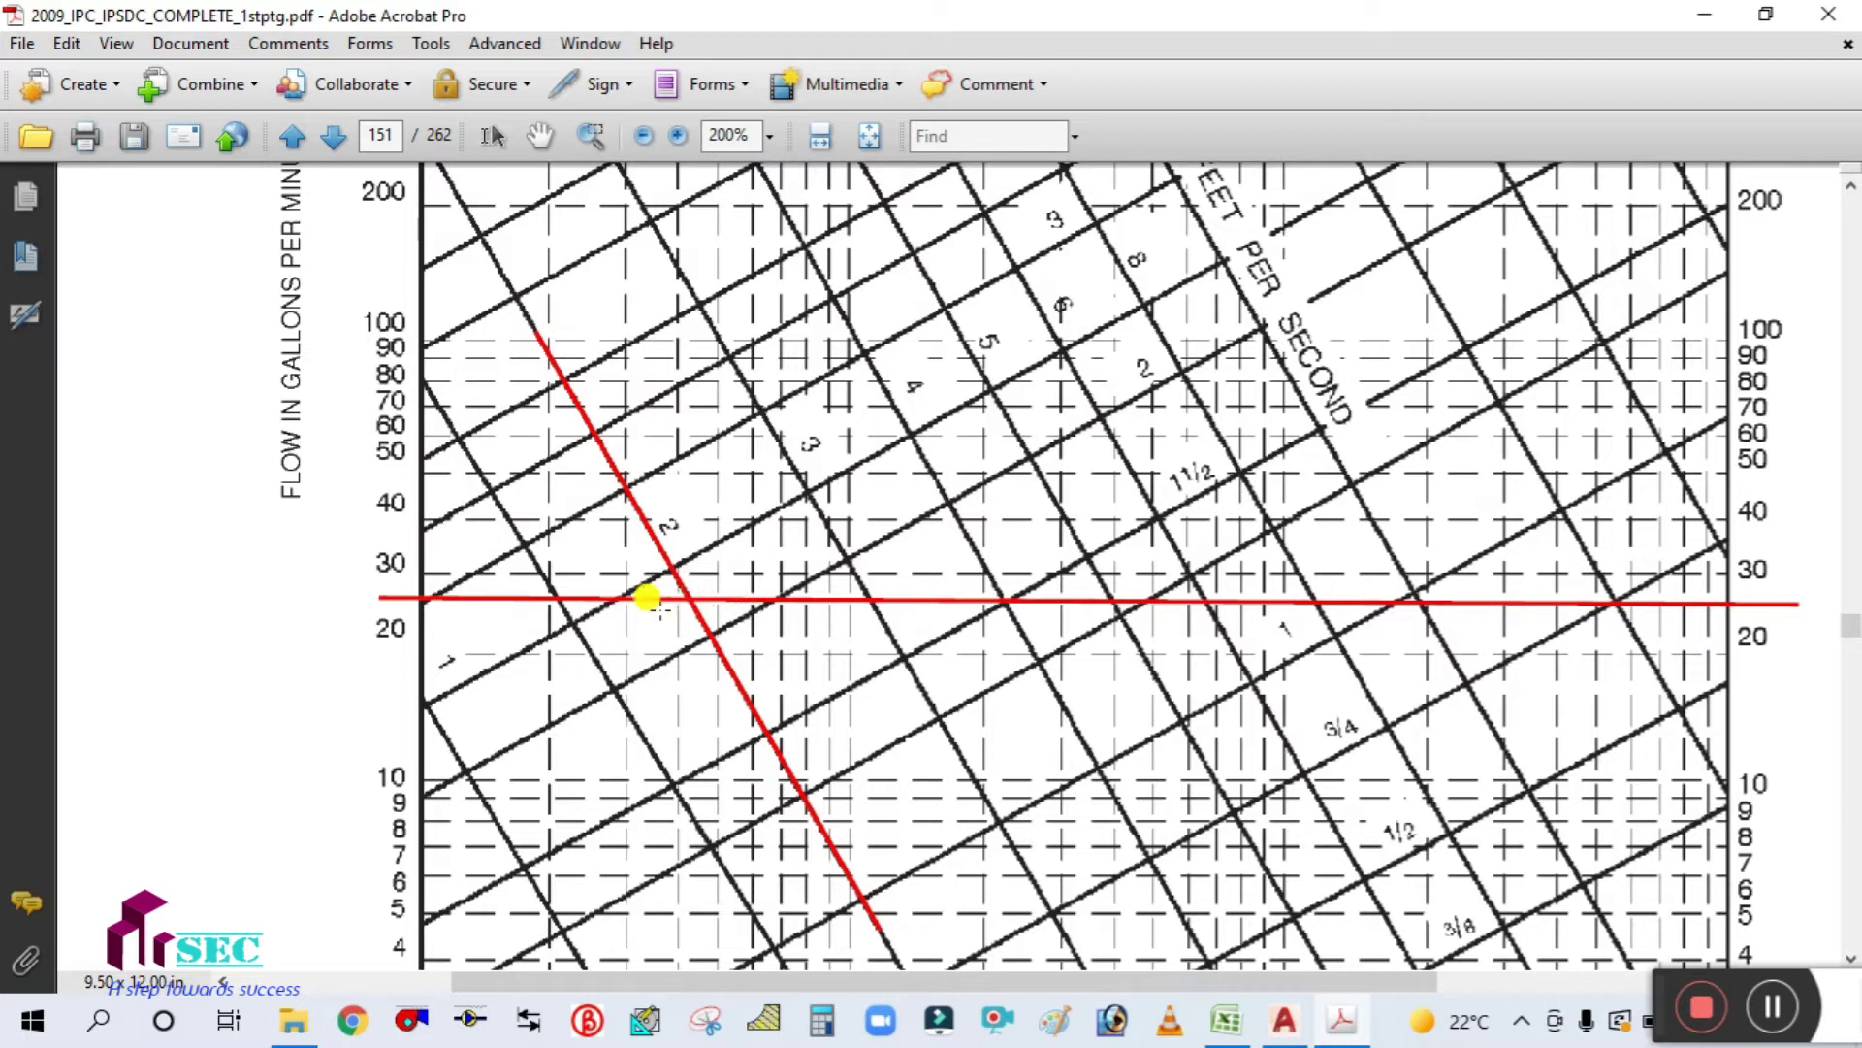
{"action": "mouse_move", "coordinate": [478, 703]}
{"action": "left_mouse_down"}
{"action": "mouse_move", "coordinate": [678, 618]}
{"action": "mouse_move", "coordinate": [743, 563]}
{"action": "mouse_move", "coordinate": [892, 514]}
{"action": "mouse_move", "coordinate": [1015, 417]}
{"action": "mouse_move", "coordinate": [1232, 329]}
{"action": "mouse_move", "coordinate": [1242, 281]}
{"action": "mouse_move", "coordinate": [1259, 284]}
{"action": "left_mouse_up"}
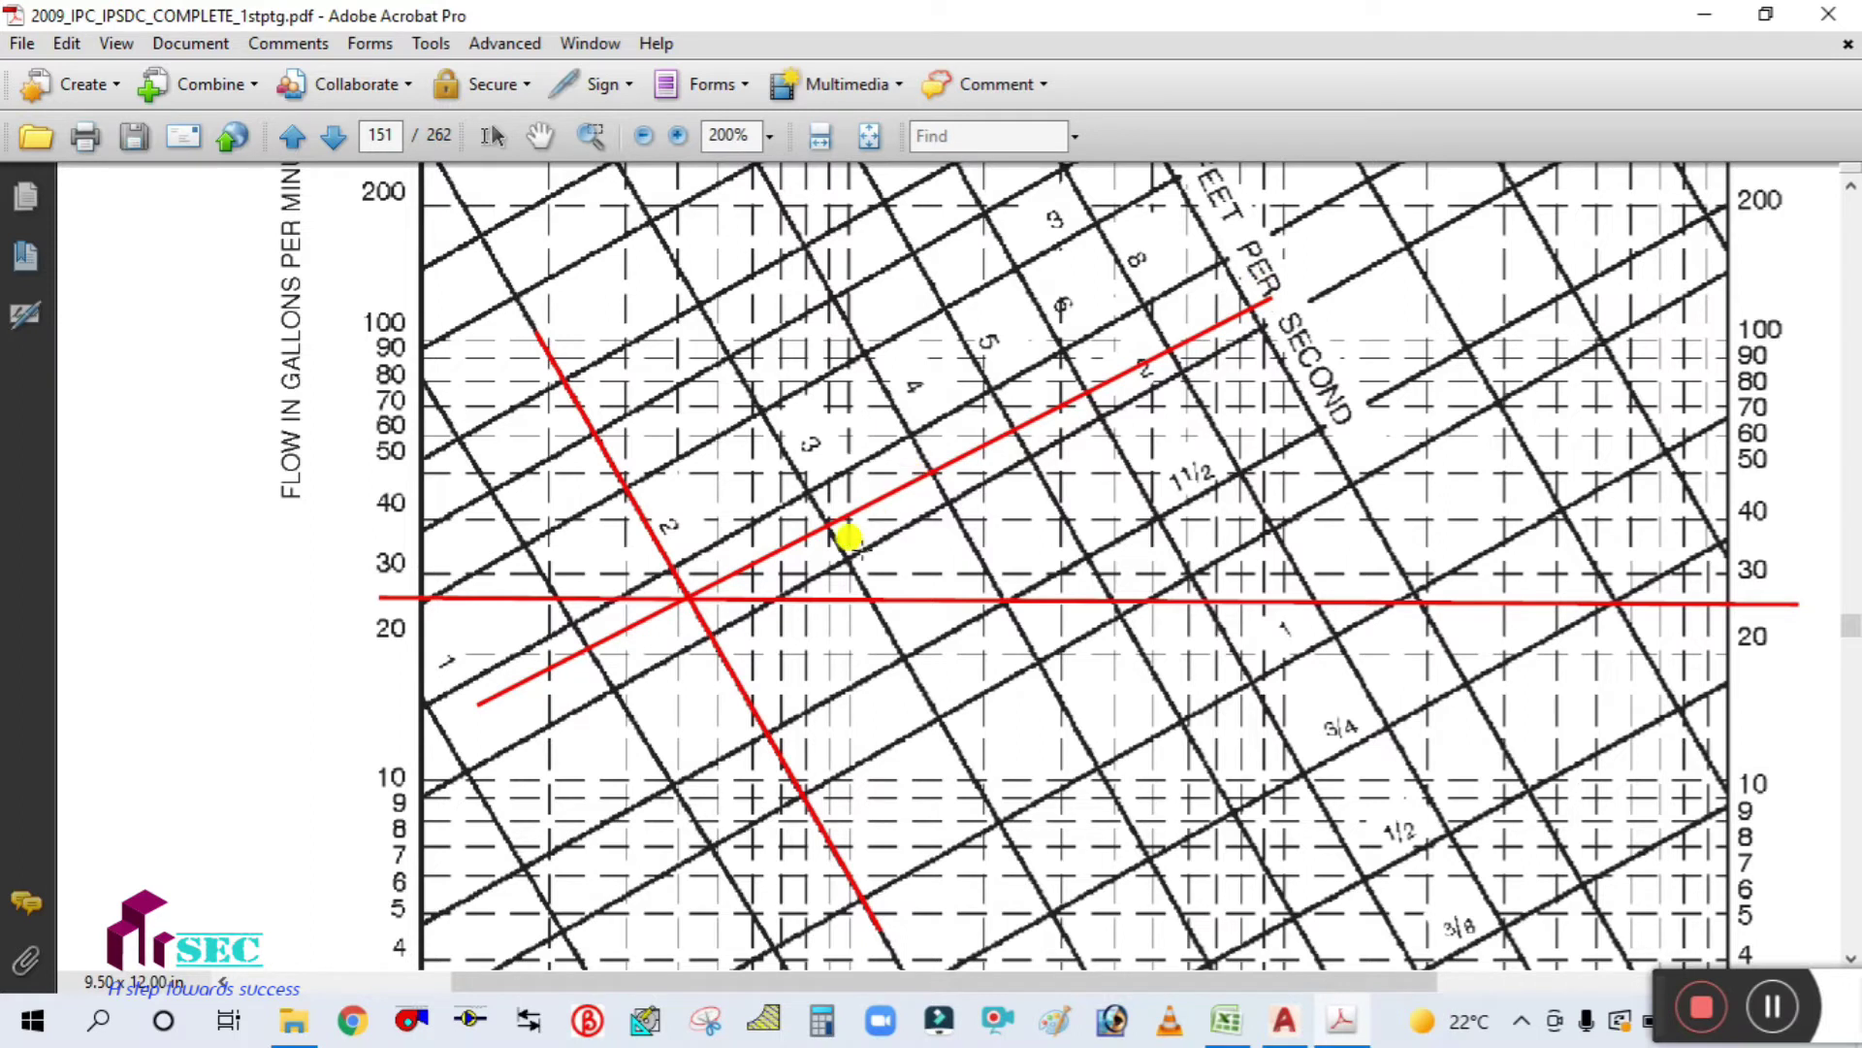
{"action": "key", "text": "h"}
{"action": "key", "text": "Delete"}
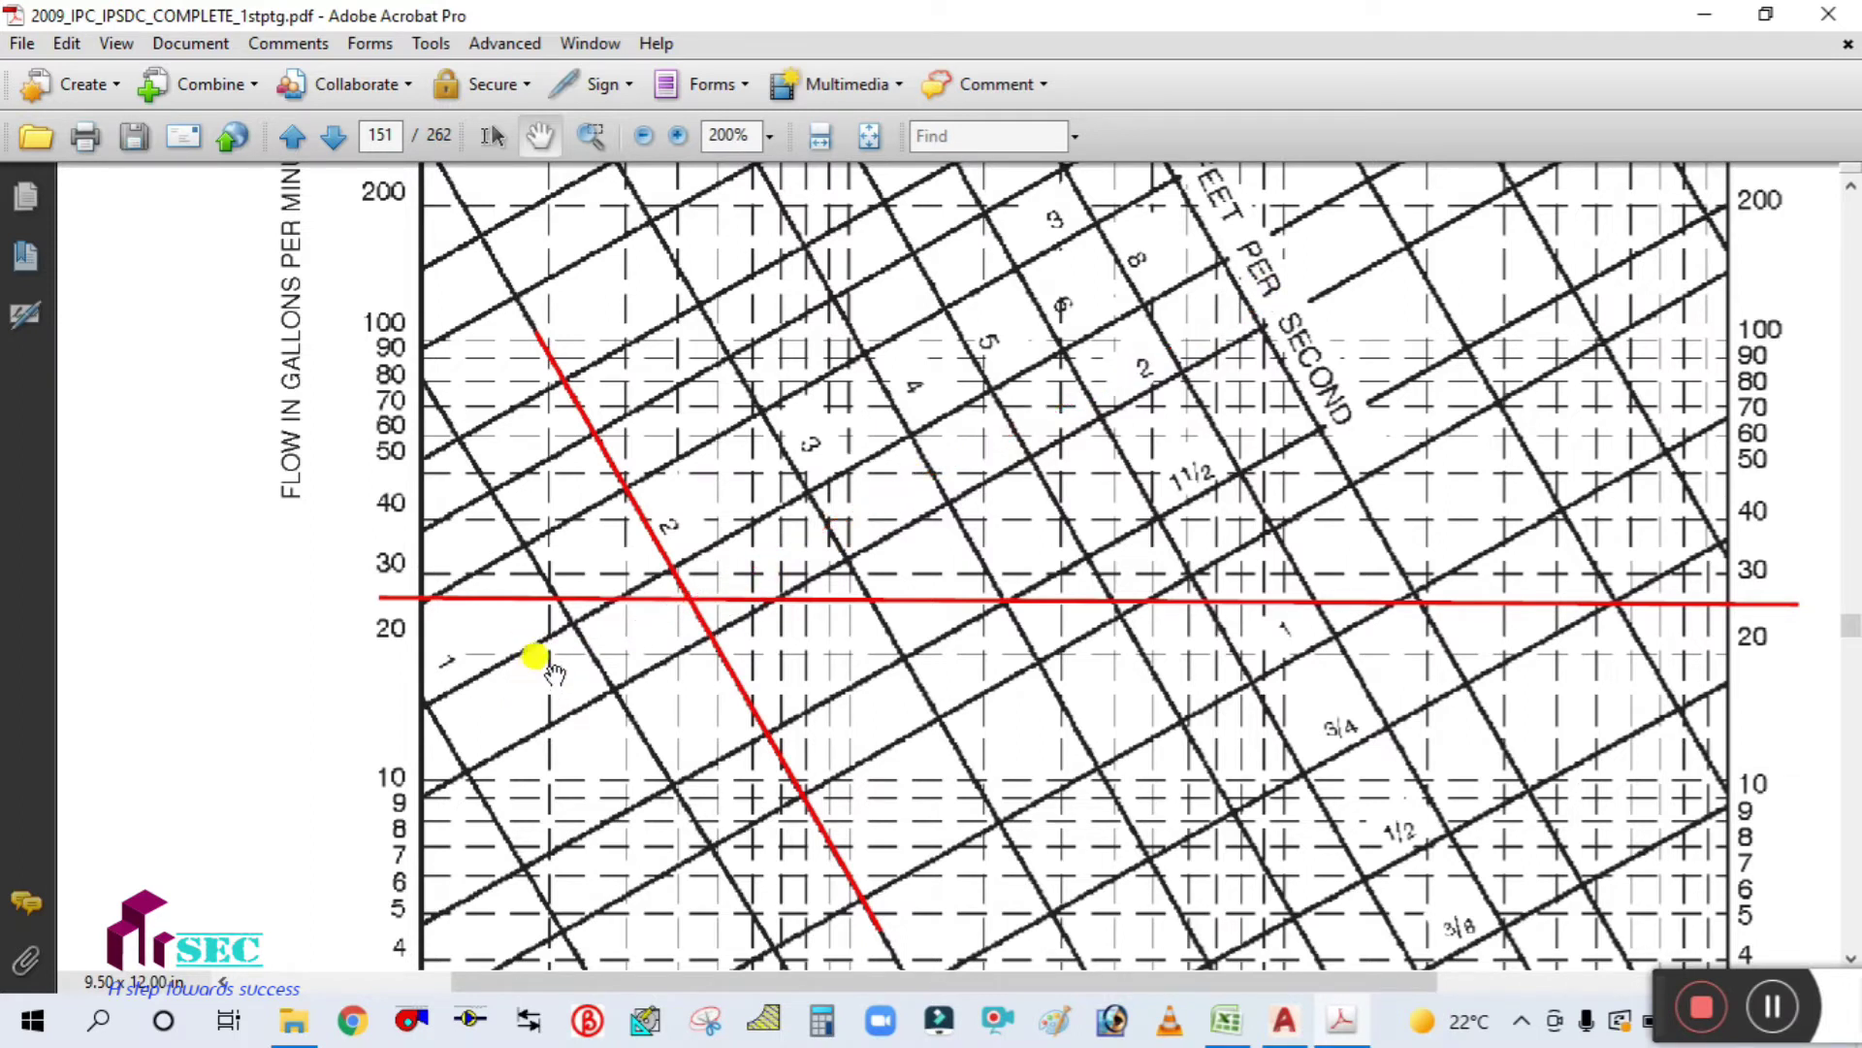
Step: Draw a diagonal markup line through the flow and velocity intersection, parallel to the diameter lines and past the 2-inch label
{"action": "left_click", "coordinate": [430, 43]}
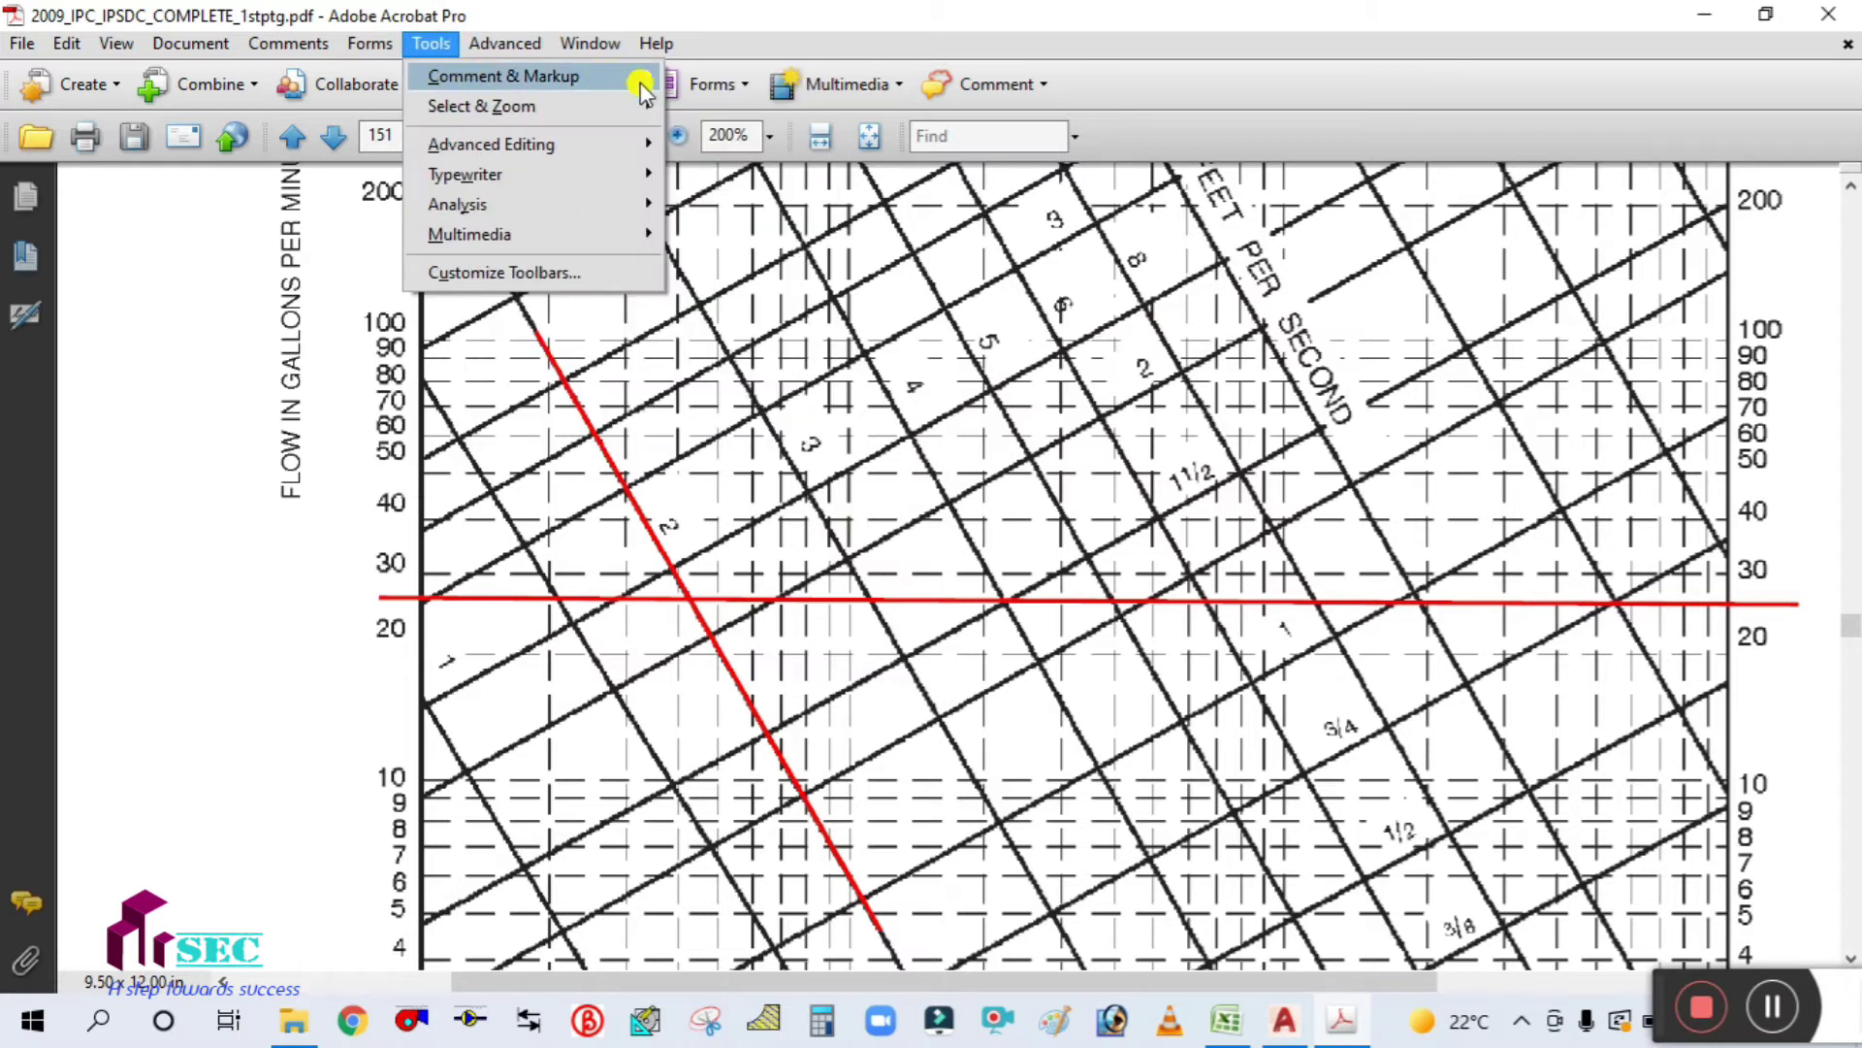
{"action": "mouse_move", "coordinate": [621, 76]}
{"action": "left_click", "coordinate": [670, 469]}
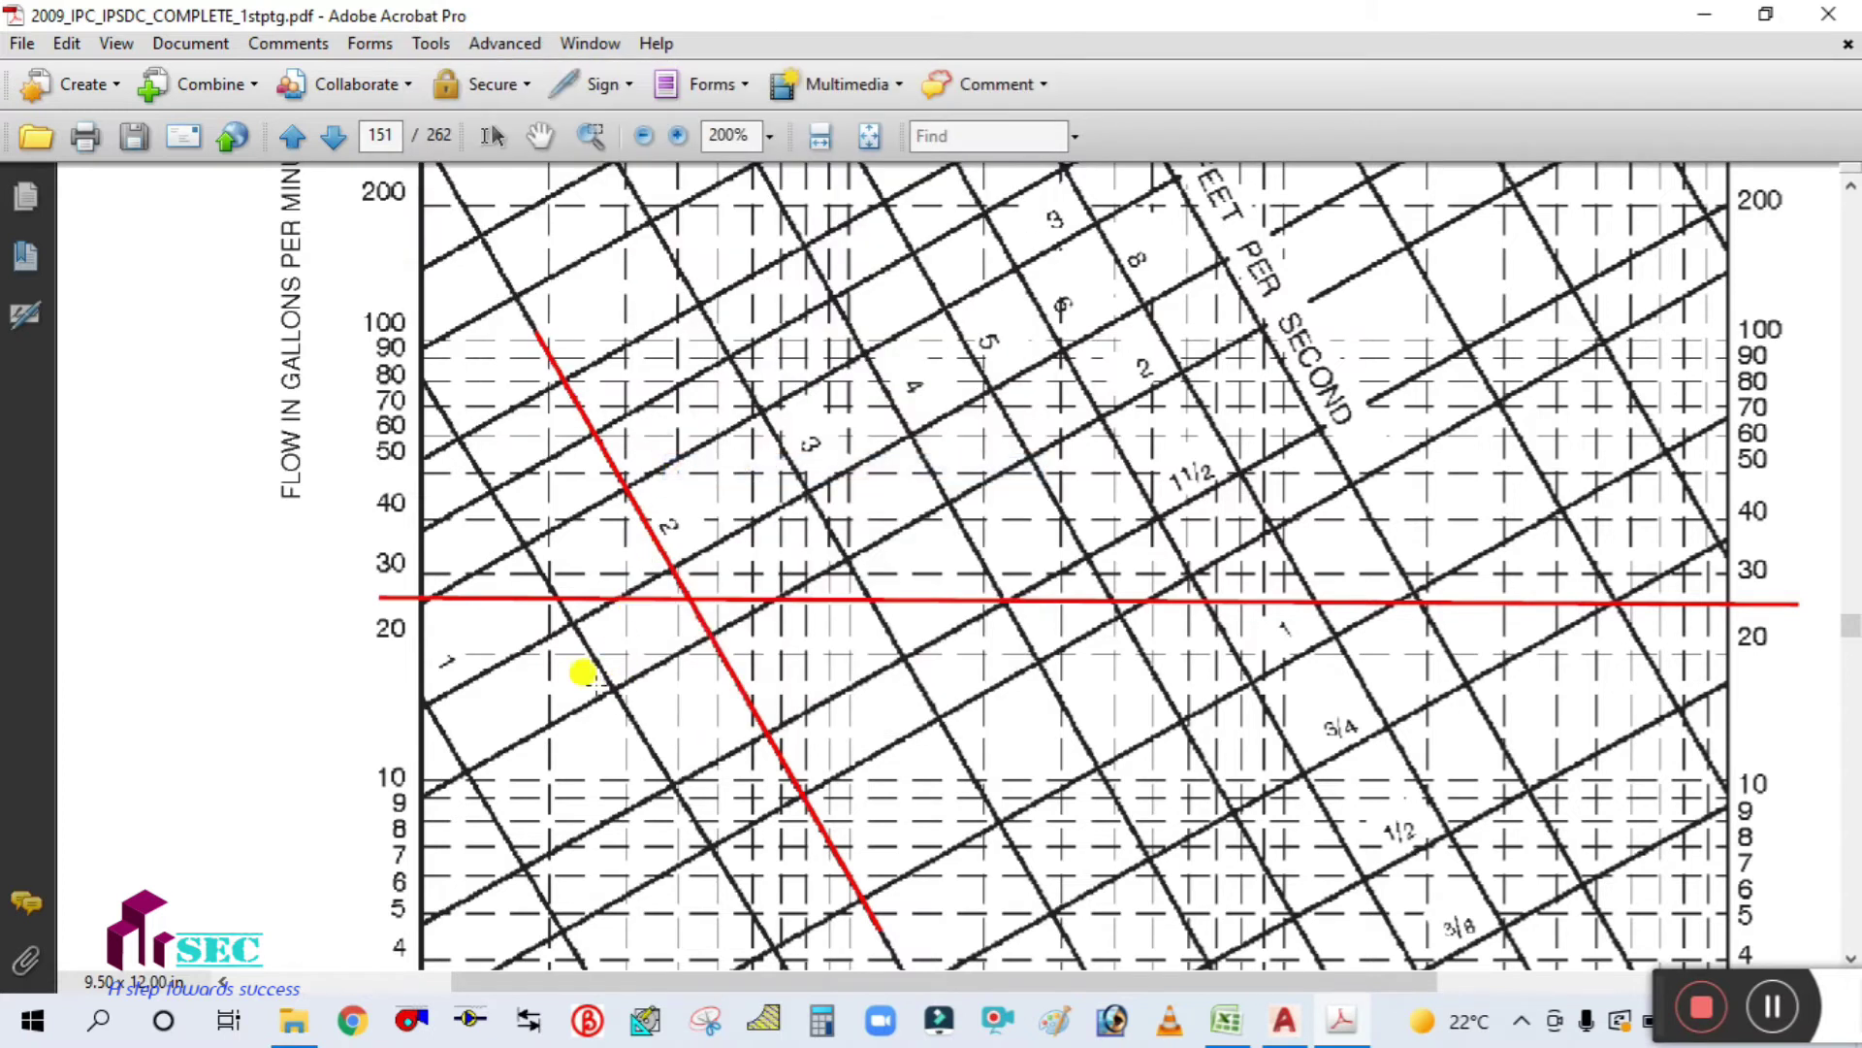
{"action": "left_click_drag", "start_coordinate": [533, 690], "coordinate": [1257, 273]}
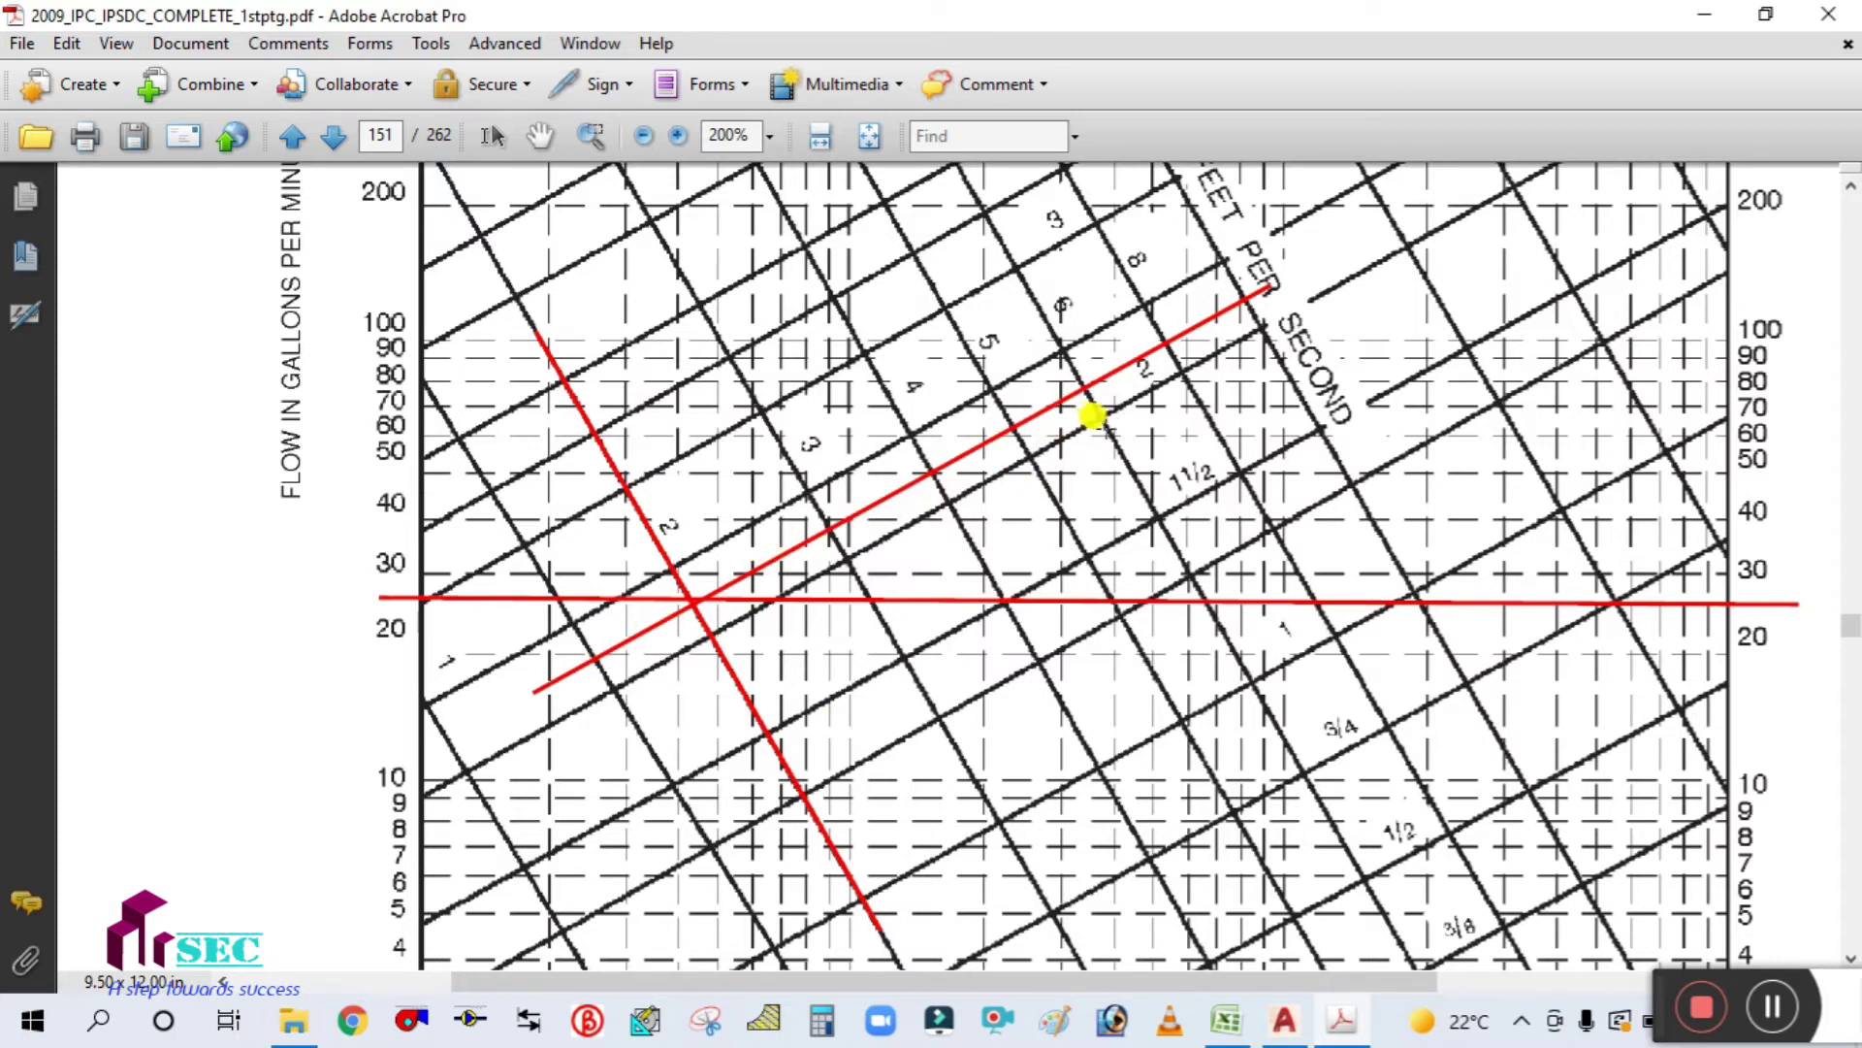
Step: Frame the 2-inch pipe diameter label on the chart with a markup rectangle and switch back to the Excel demand spreadsheet
{"action": "scroll", "coordinate": [1126, 370], "scroll_direction": "up", "scroll_amount": 1}
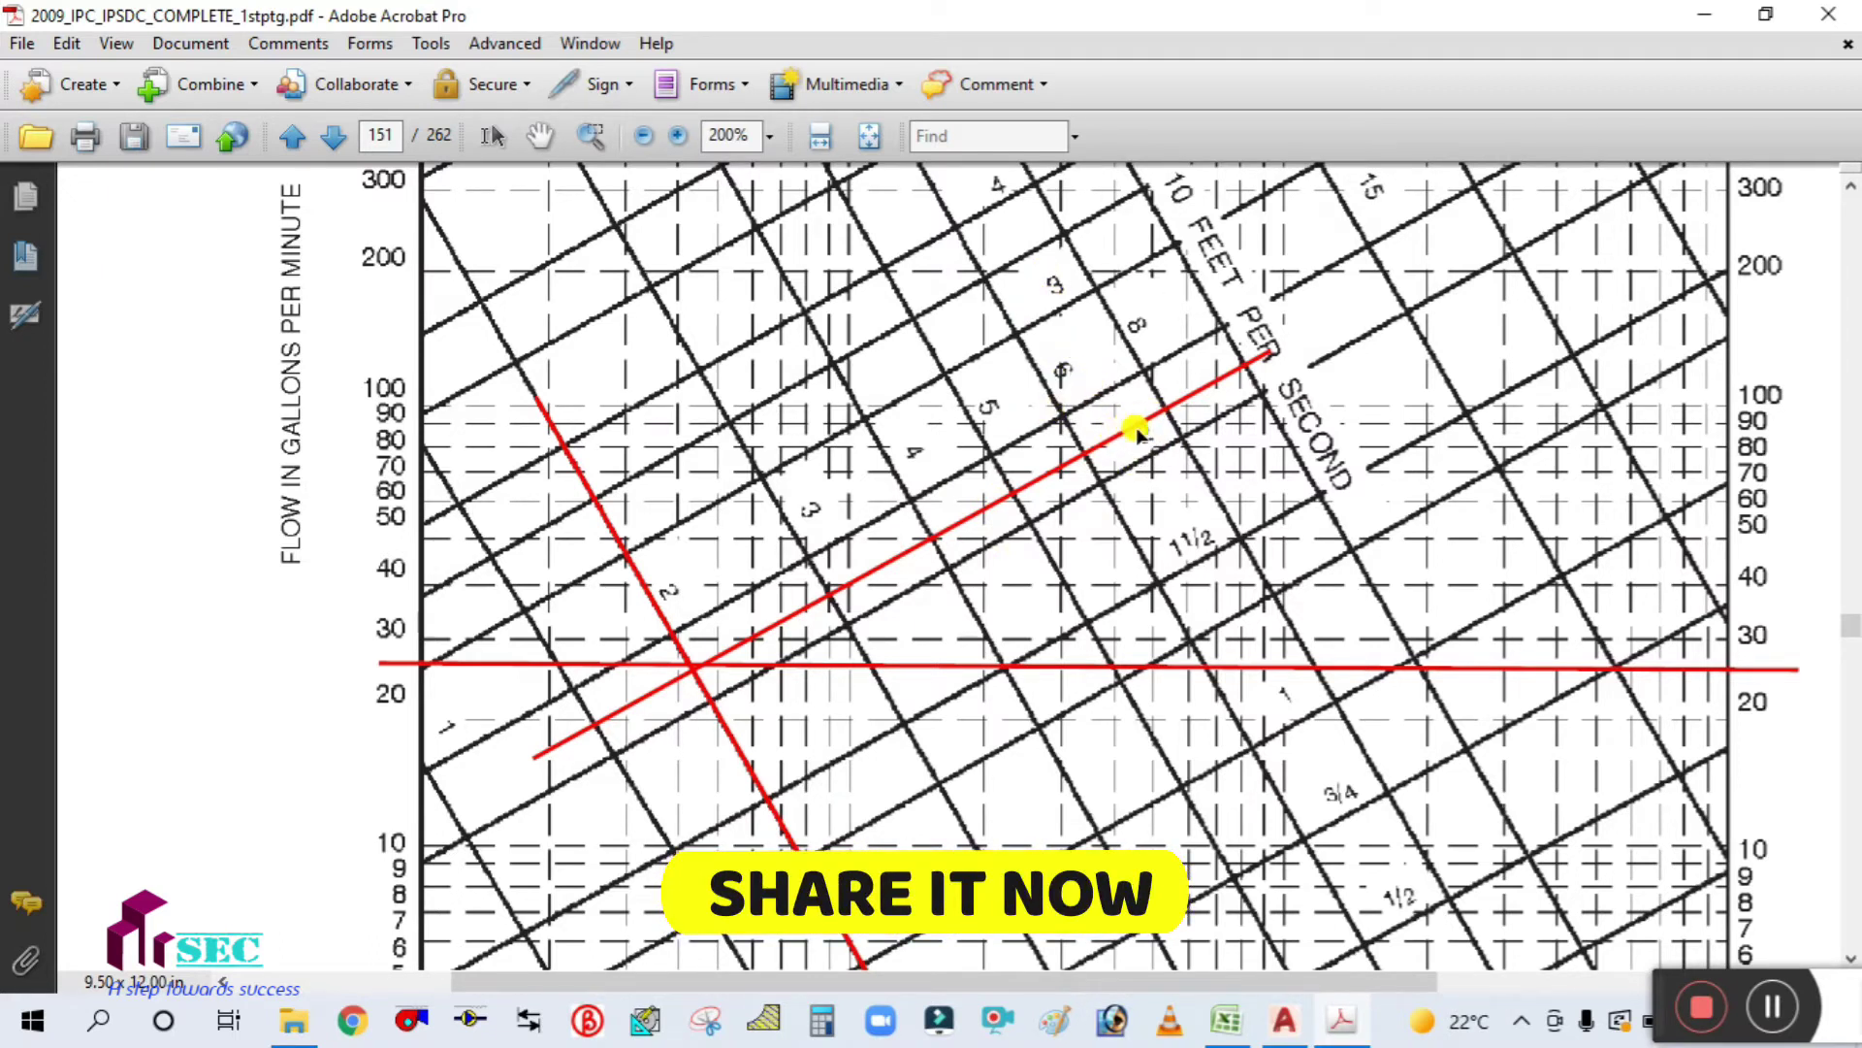
{"action": "left_click", "coordinate": [452, 43]}
{"action": "mouse_move", "coordinate": [495, 76]}
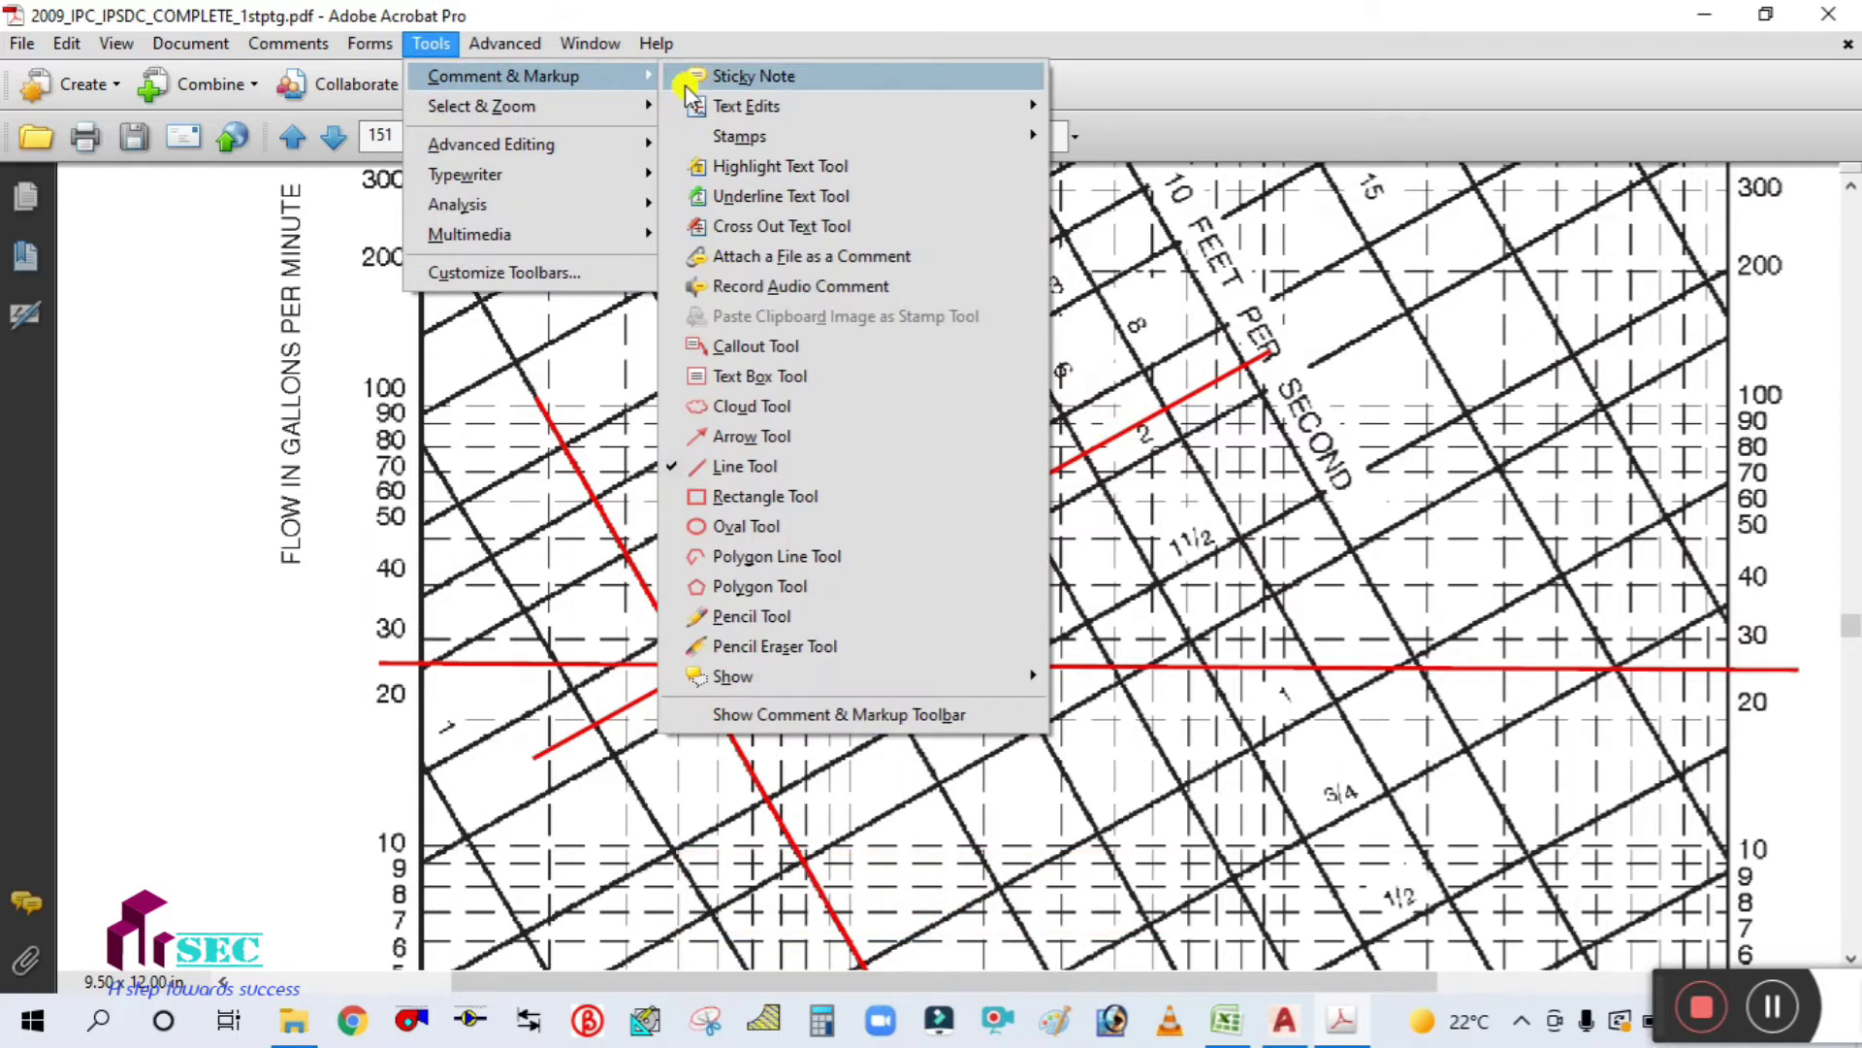
{"action": "left_click", "coordinate": [696, 495]}
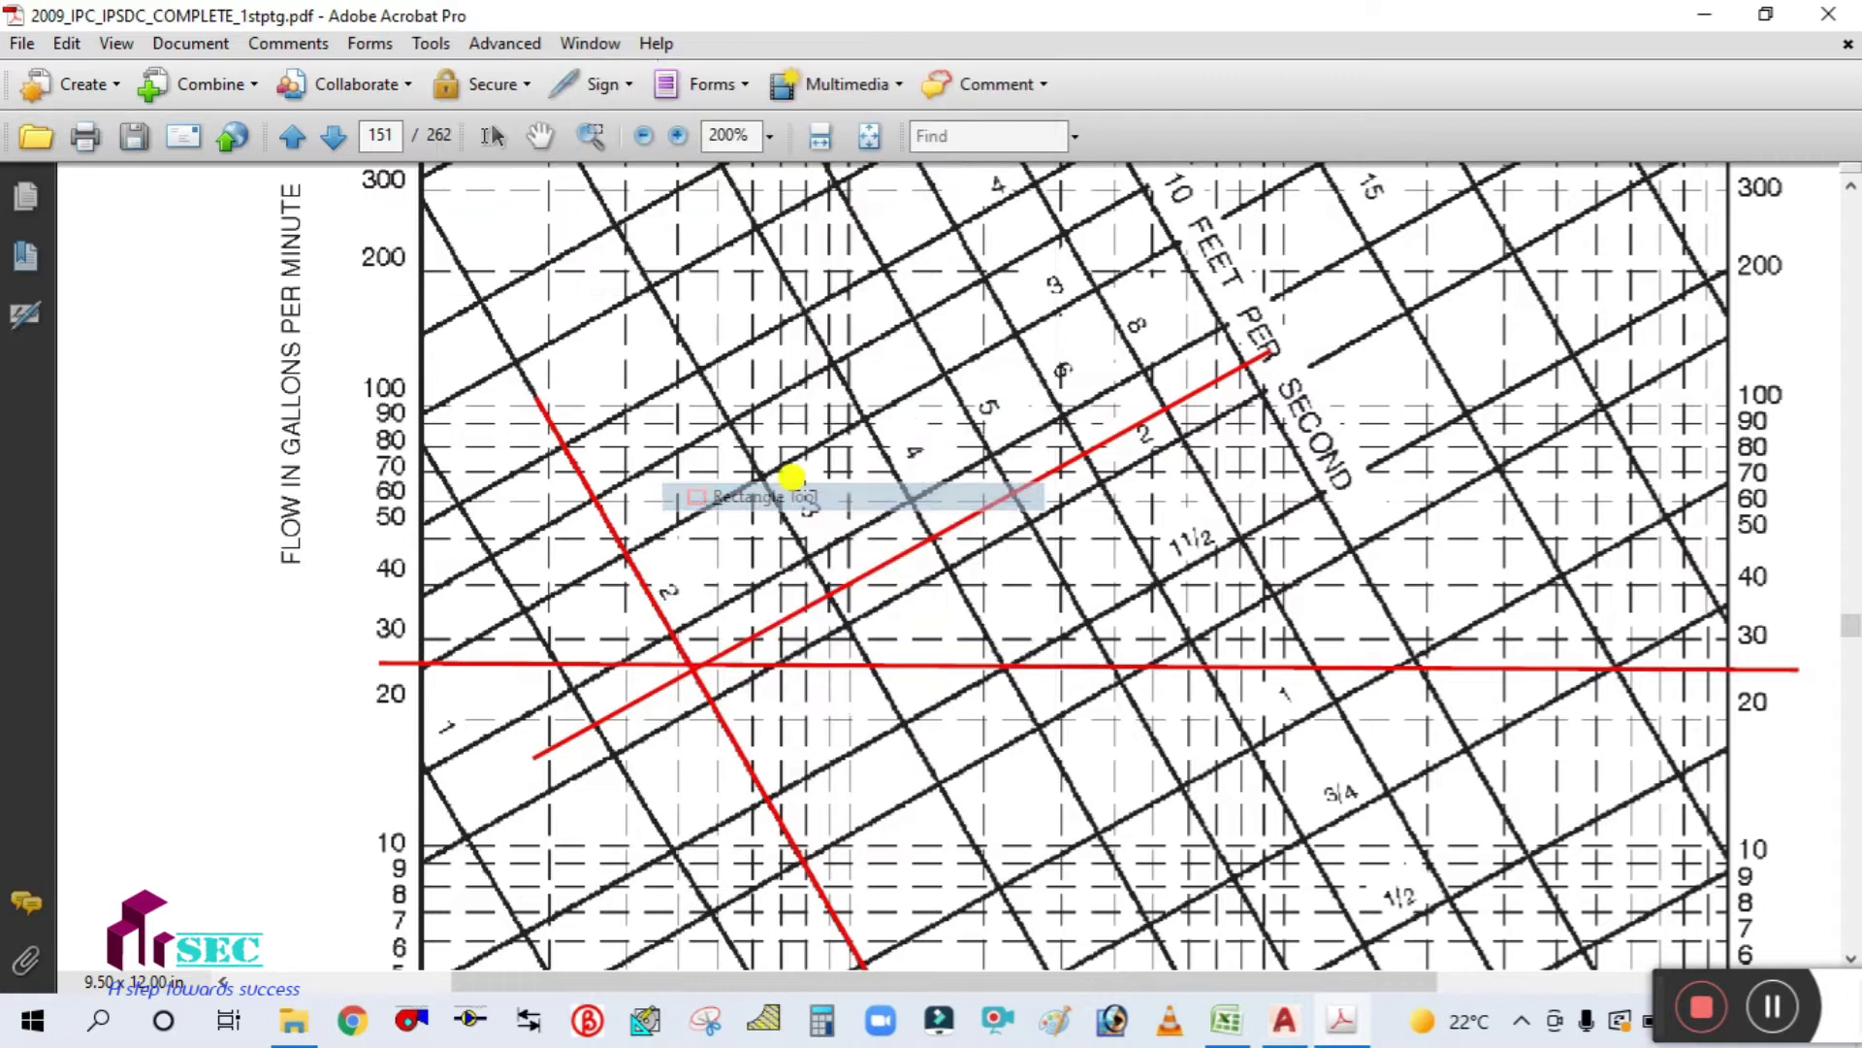
{"action": "left_click_drag", "start_coordinate": [1107, 411], "coordinate": [1177, 471]}
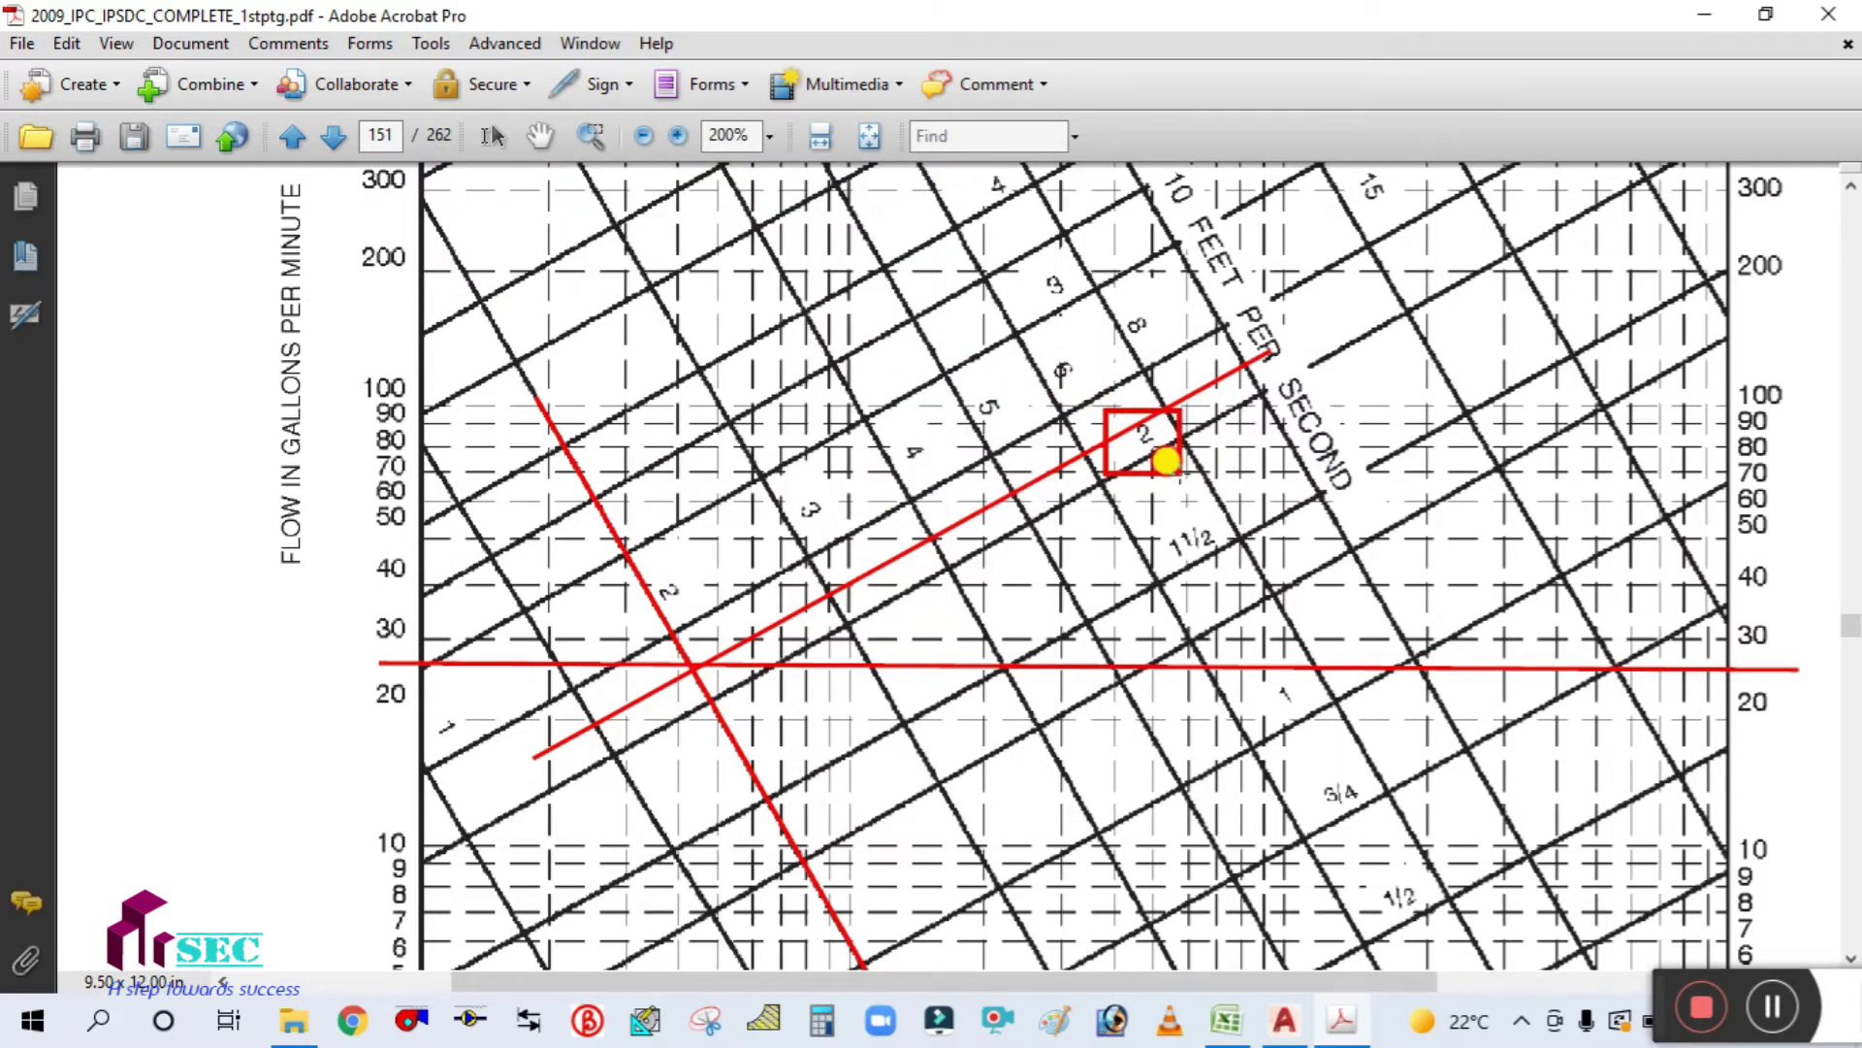
{"action": "scroll", "coordinate": [1176, 528], "scroll_direction": "up", "scroll_amount": 3}
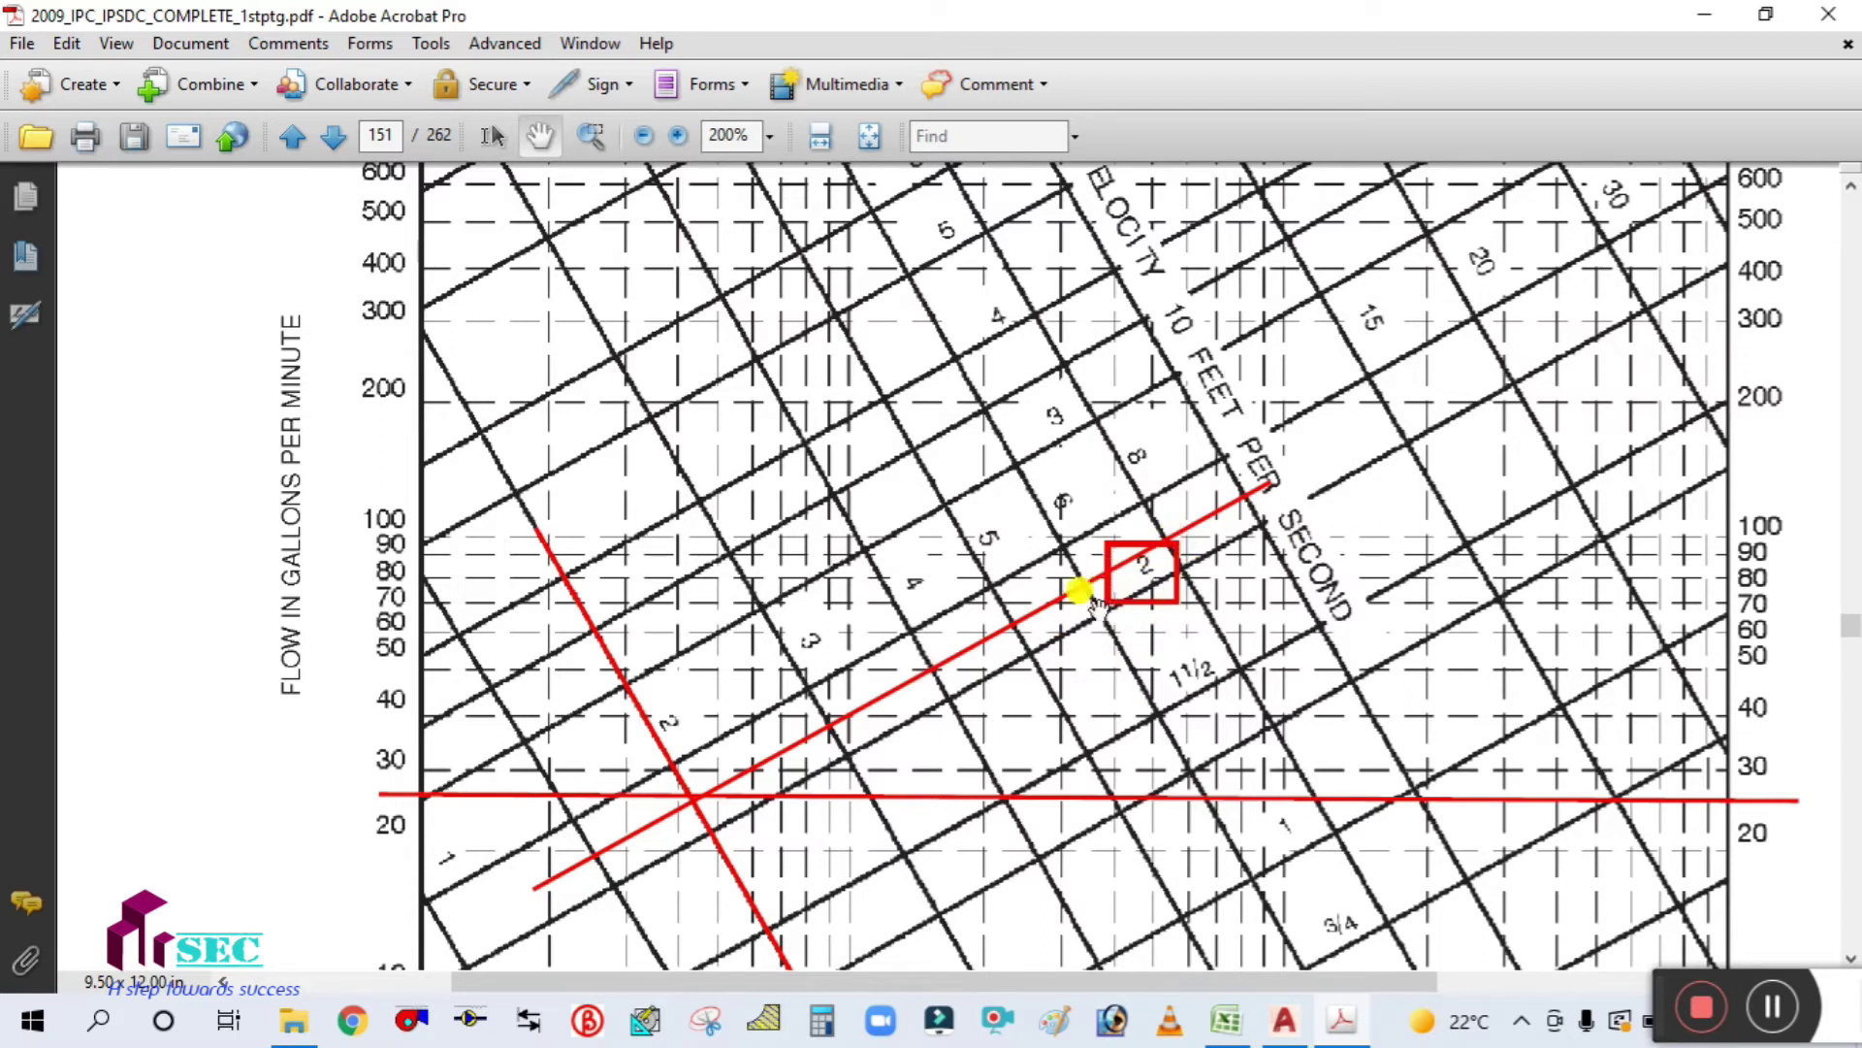
{"action": "left_click", "coordinate": [1224, 1018]}
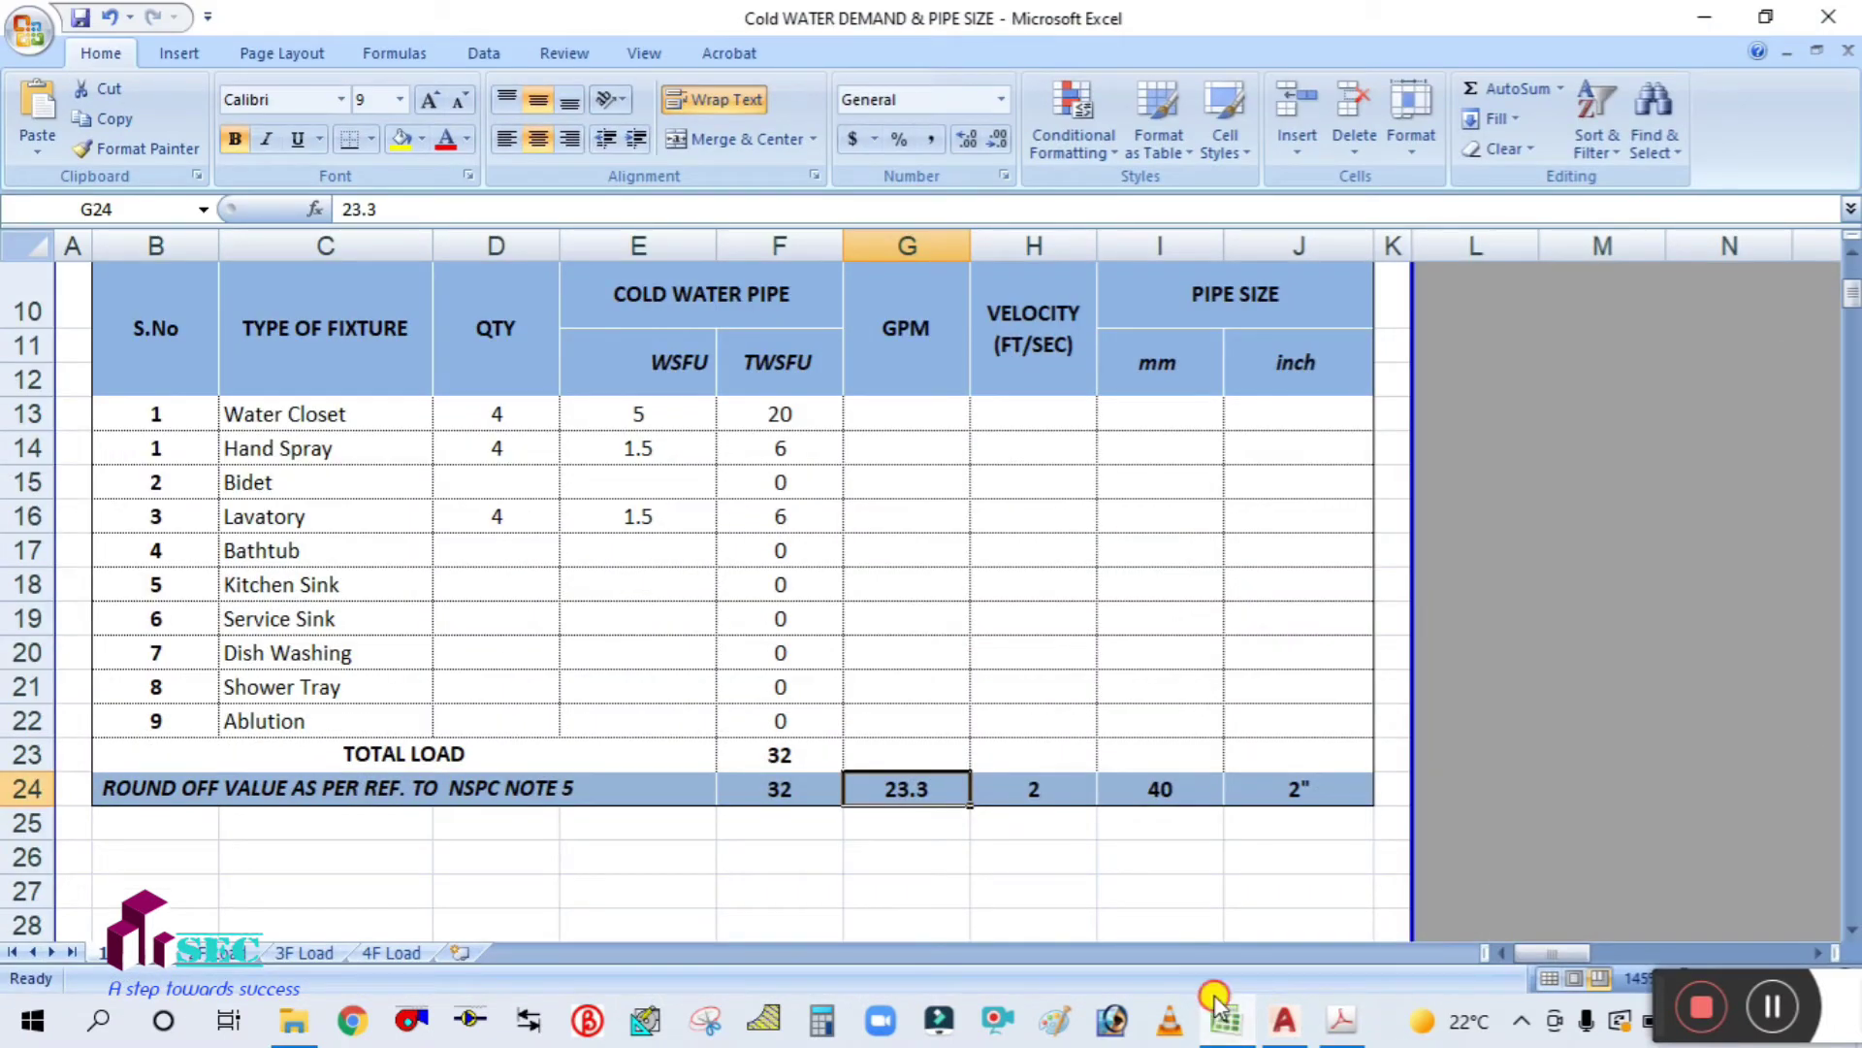
Step: Set the mm pipe size in the round-off row of the demand table to 50
{"action": "left_click", "coordinate": [1222, 1014]}
{"action": "left_click", "coordinate": [1224, 1014]}
{"action": "left_click", "coordinate": [1273, 791]}
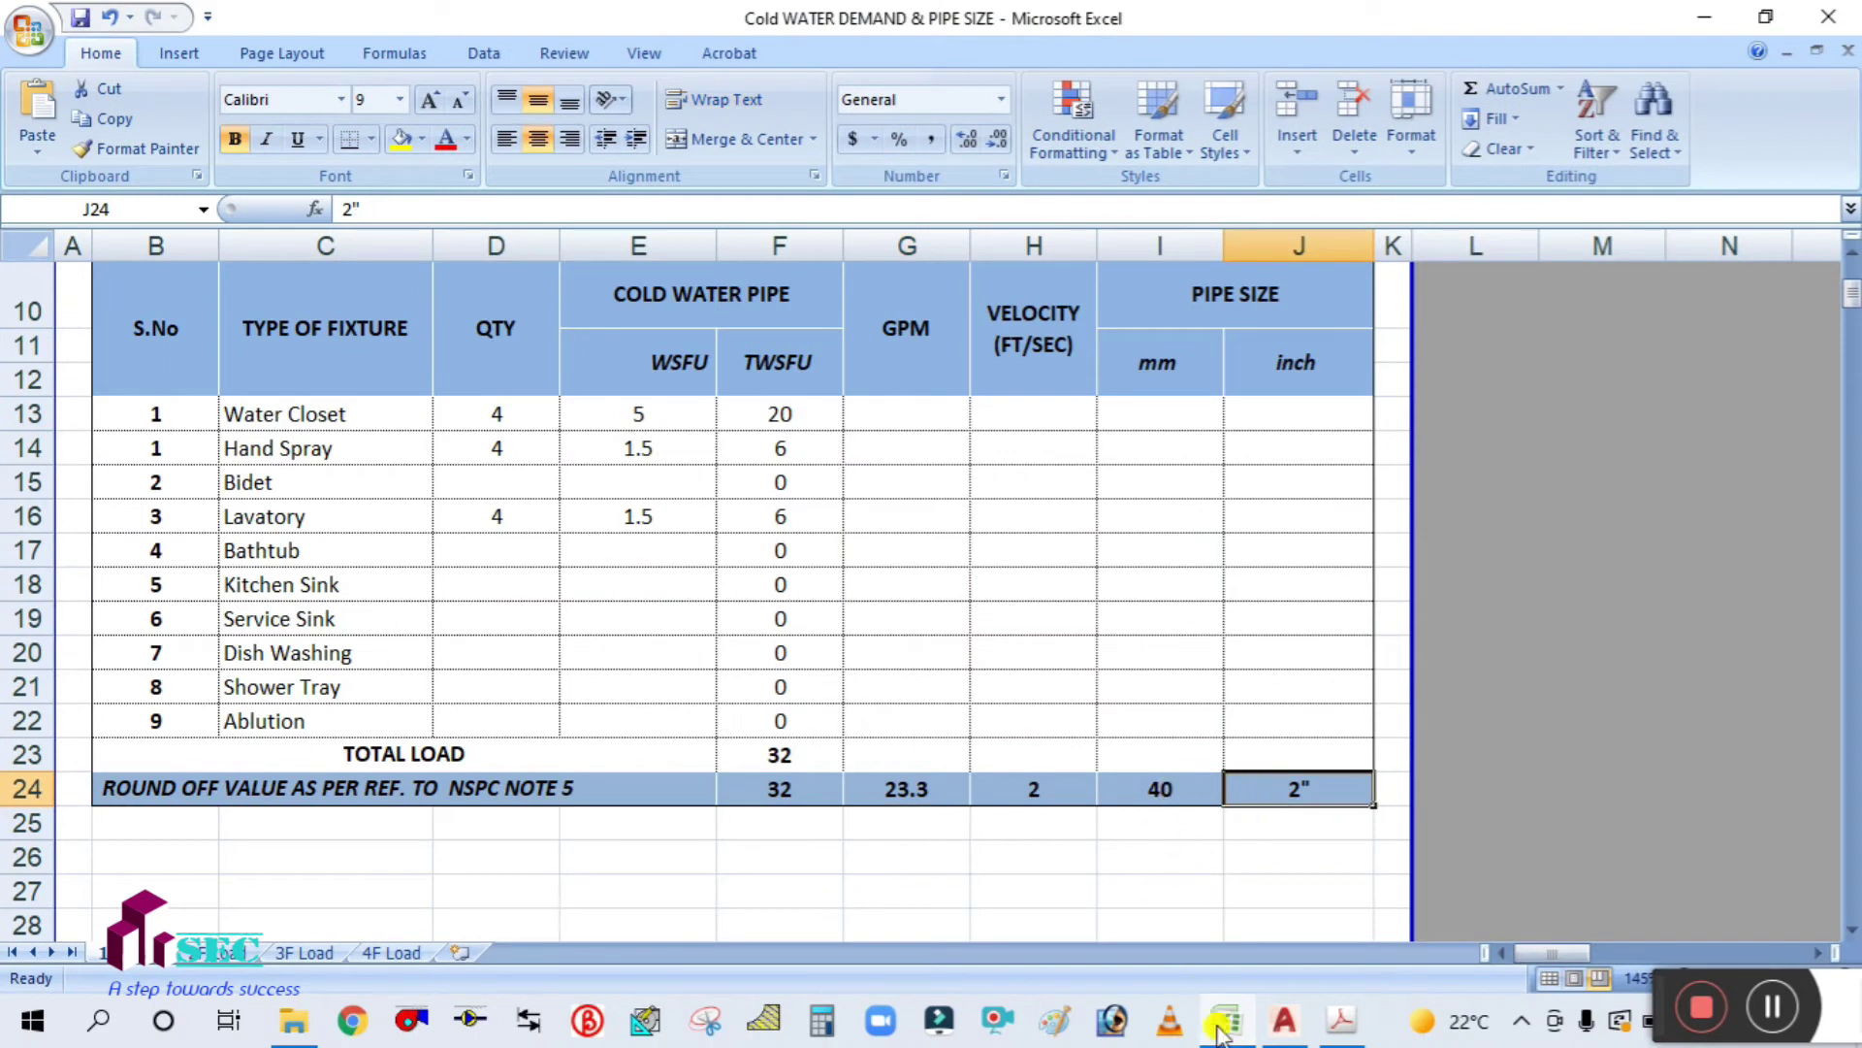
{"action": "left_click", "coordinate": [1155, 790]}
{"action": "type", "text": "3"}
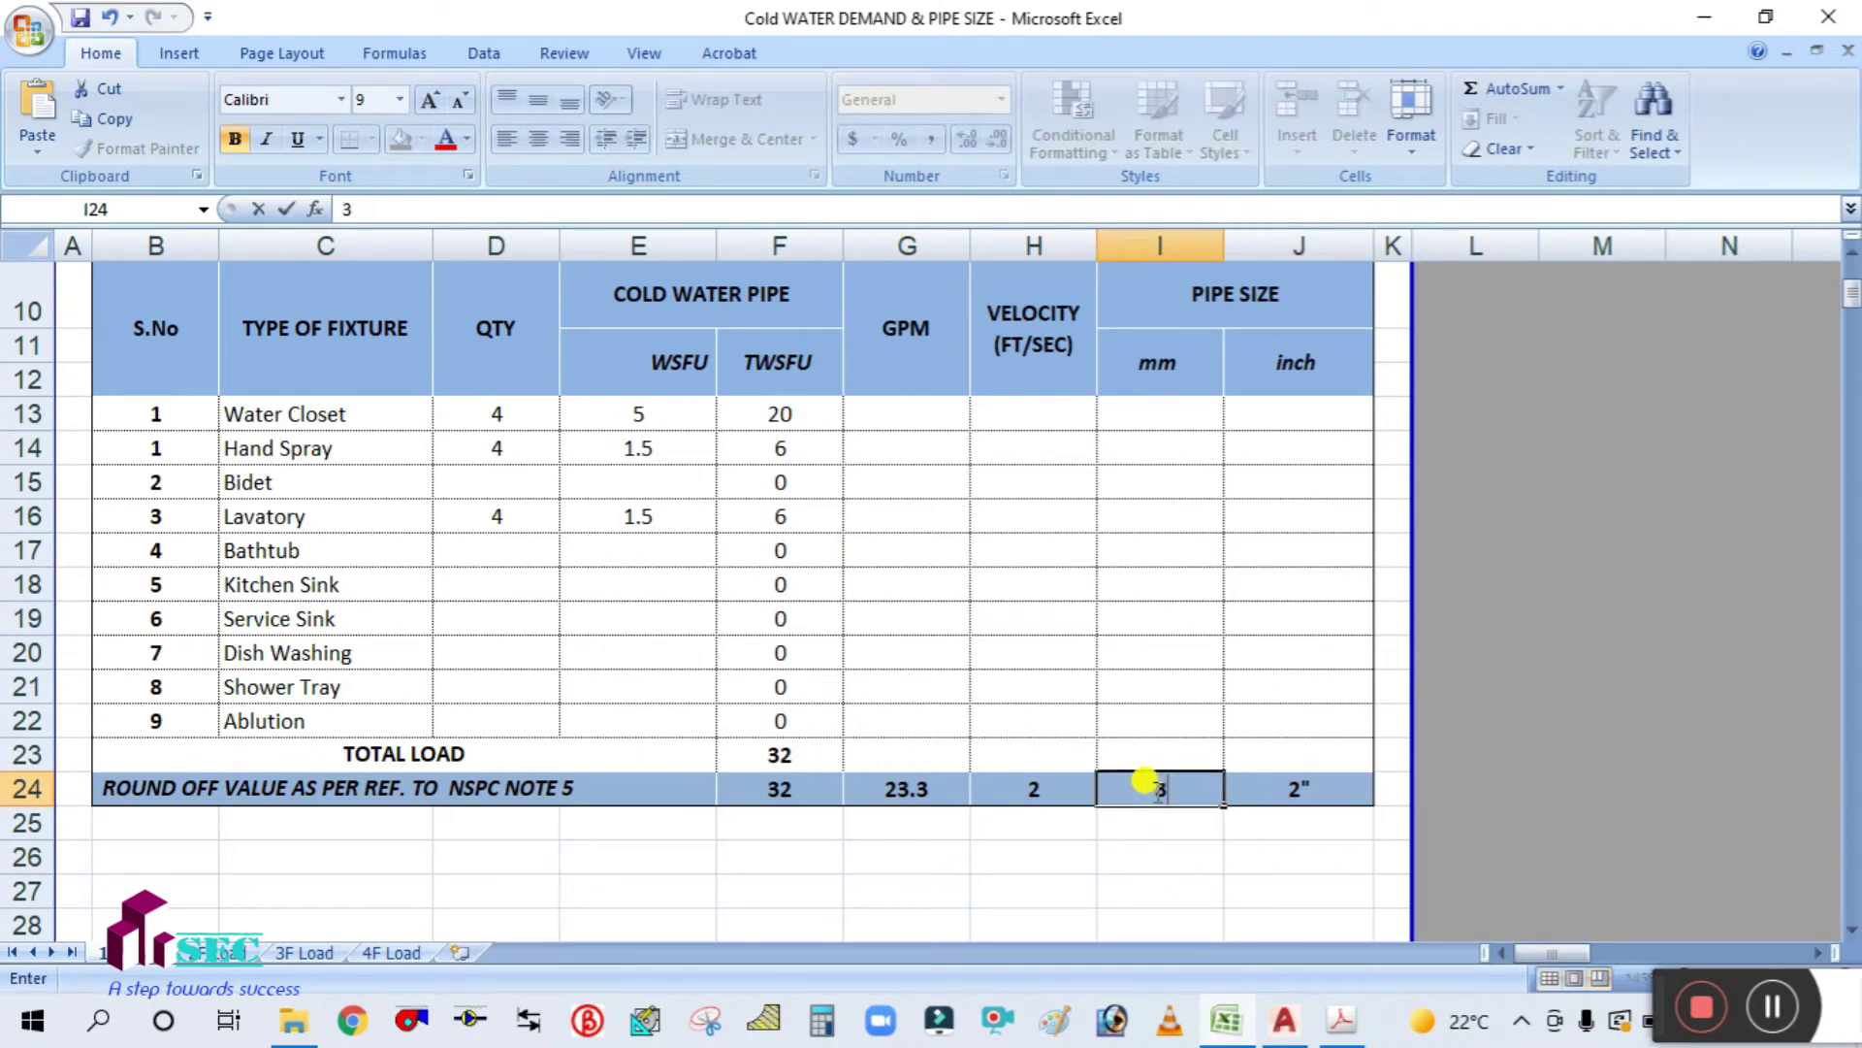
{"action": "type", "text": "0"}
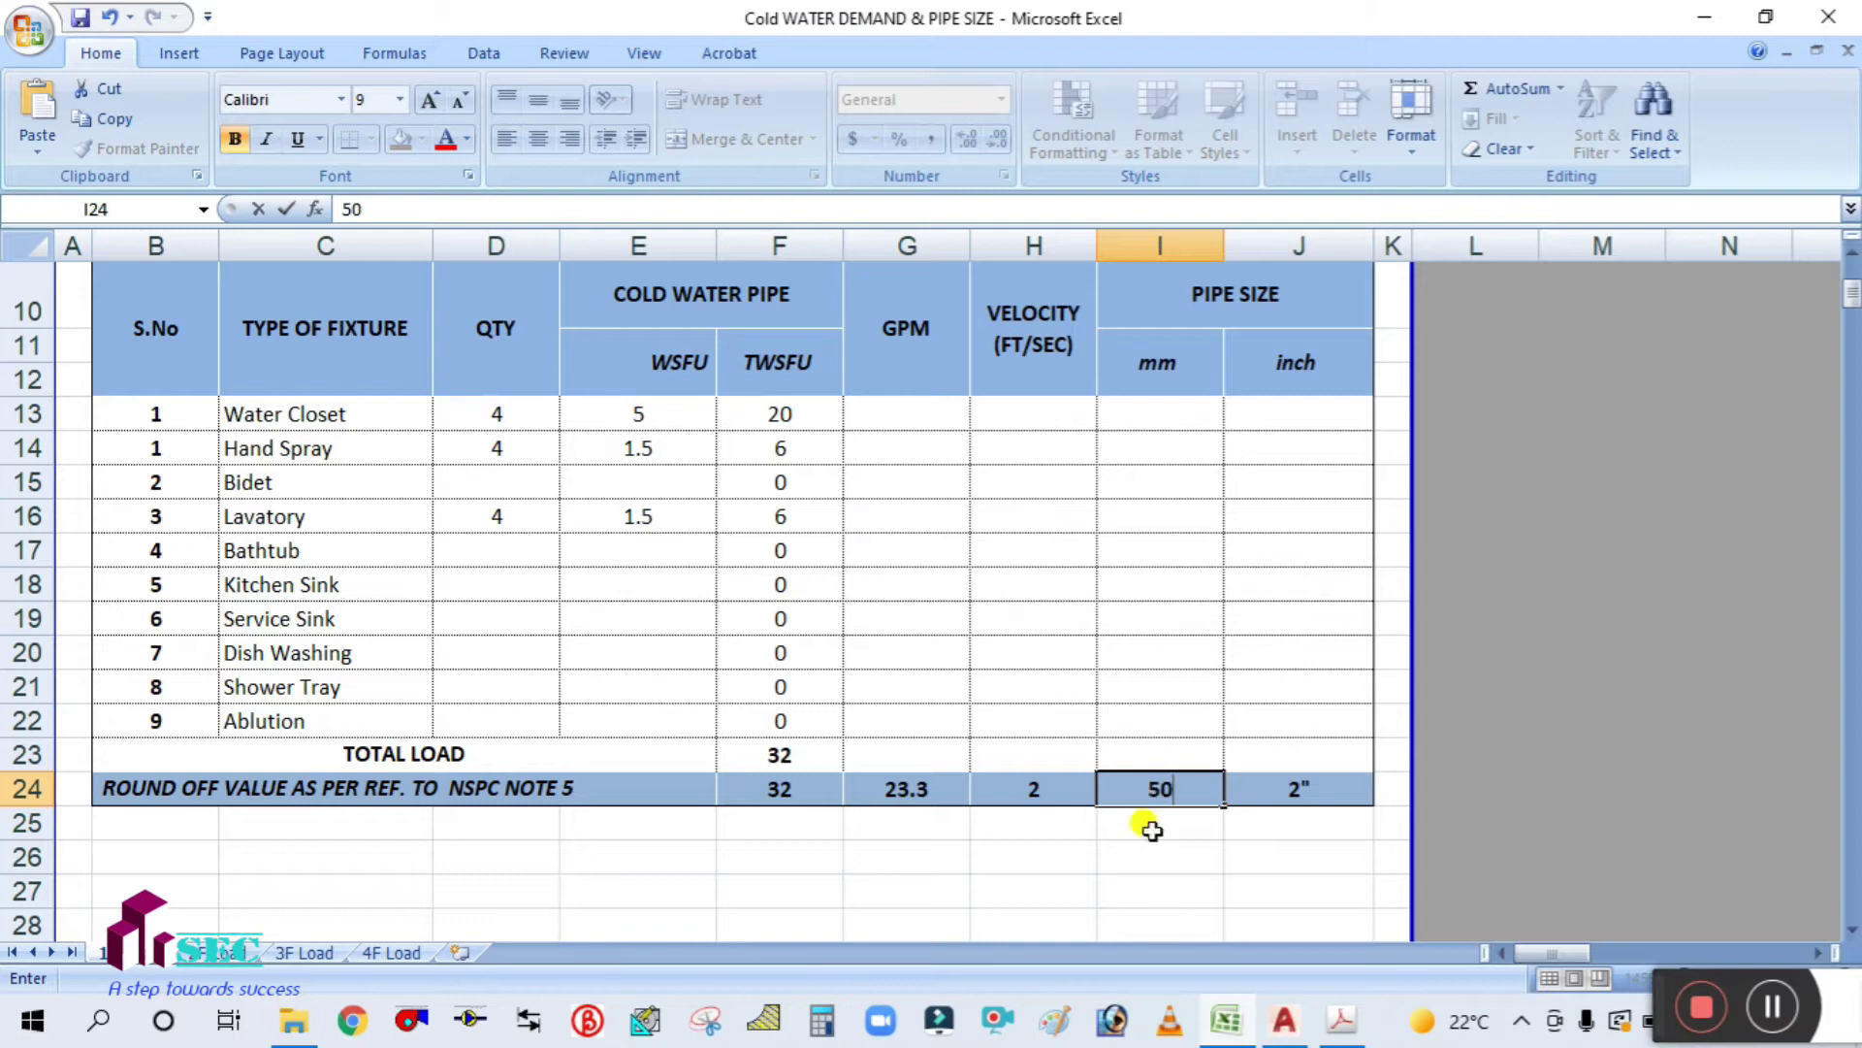
{"action": "left_click", "coordinate": [1123, 857]}
{"action": "scroll", "coordinate": [992, 674], "scroll_direction": "up", "scroll_amount": 2}
{"action": "scroll", "coordinate": [989, 670], "scroll_direction": "down", "scroll_amount": 3}
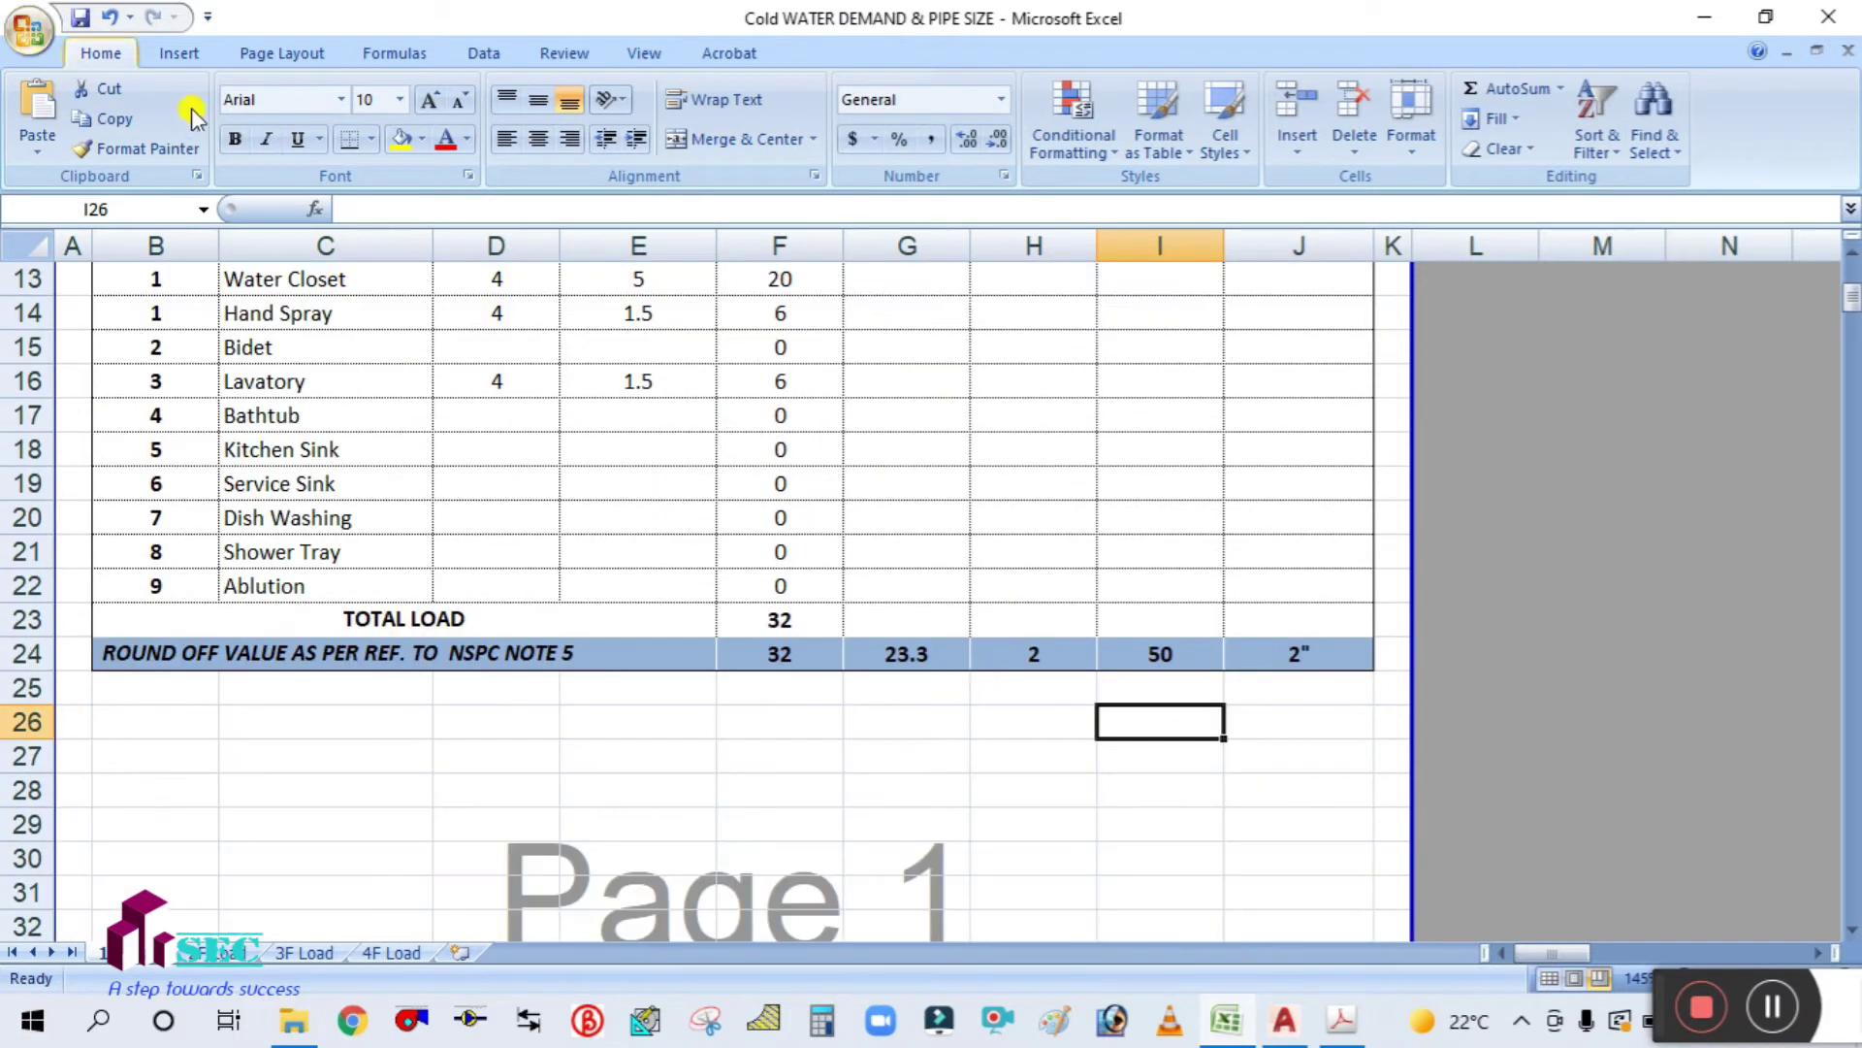
{"action": "scroll", "coordinate": [789, 610], "scroll_direction": "up", "scroll_amount": 1}
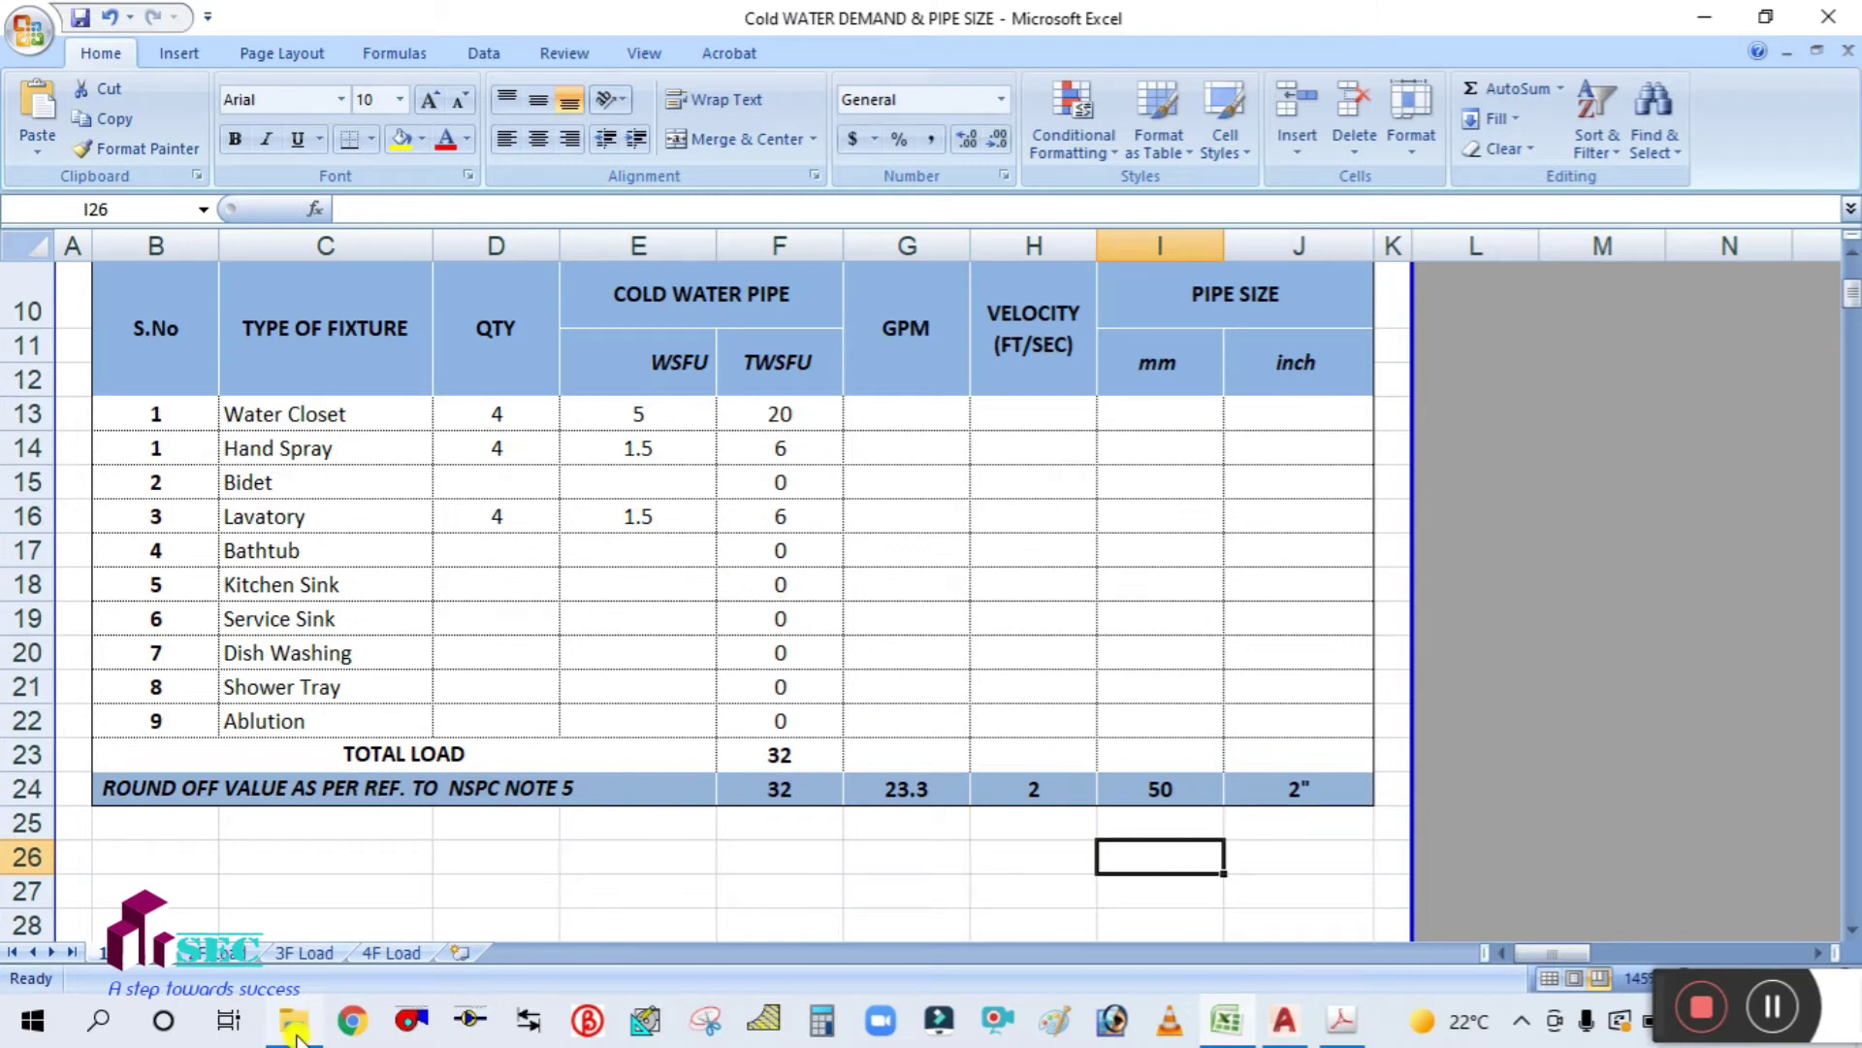
{"action": "left_click", "coordinate": [1107, 562]}
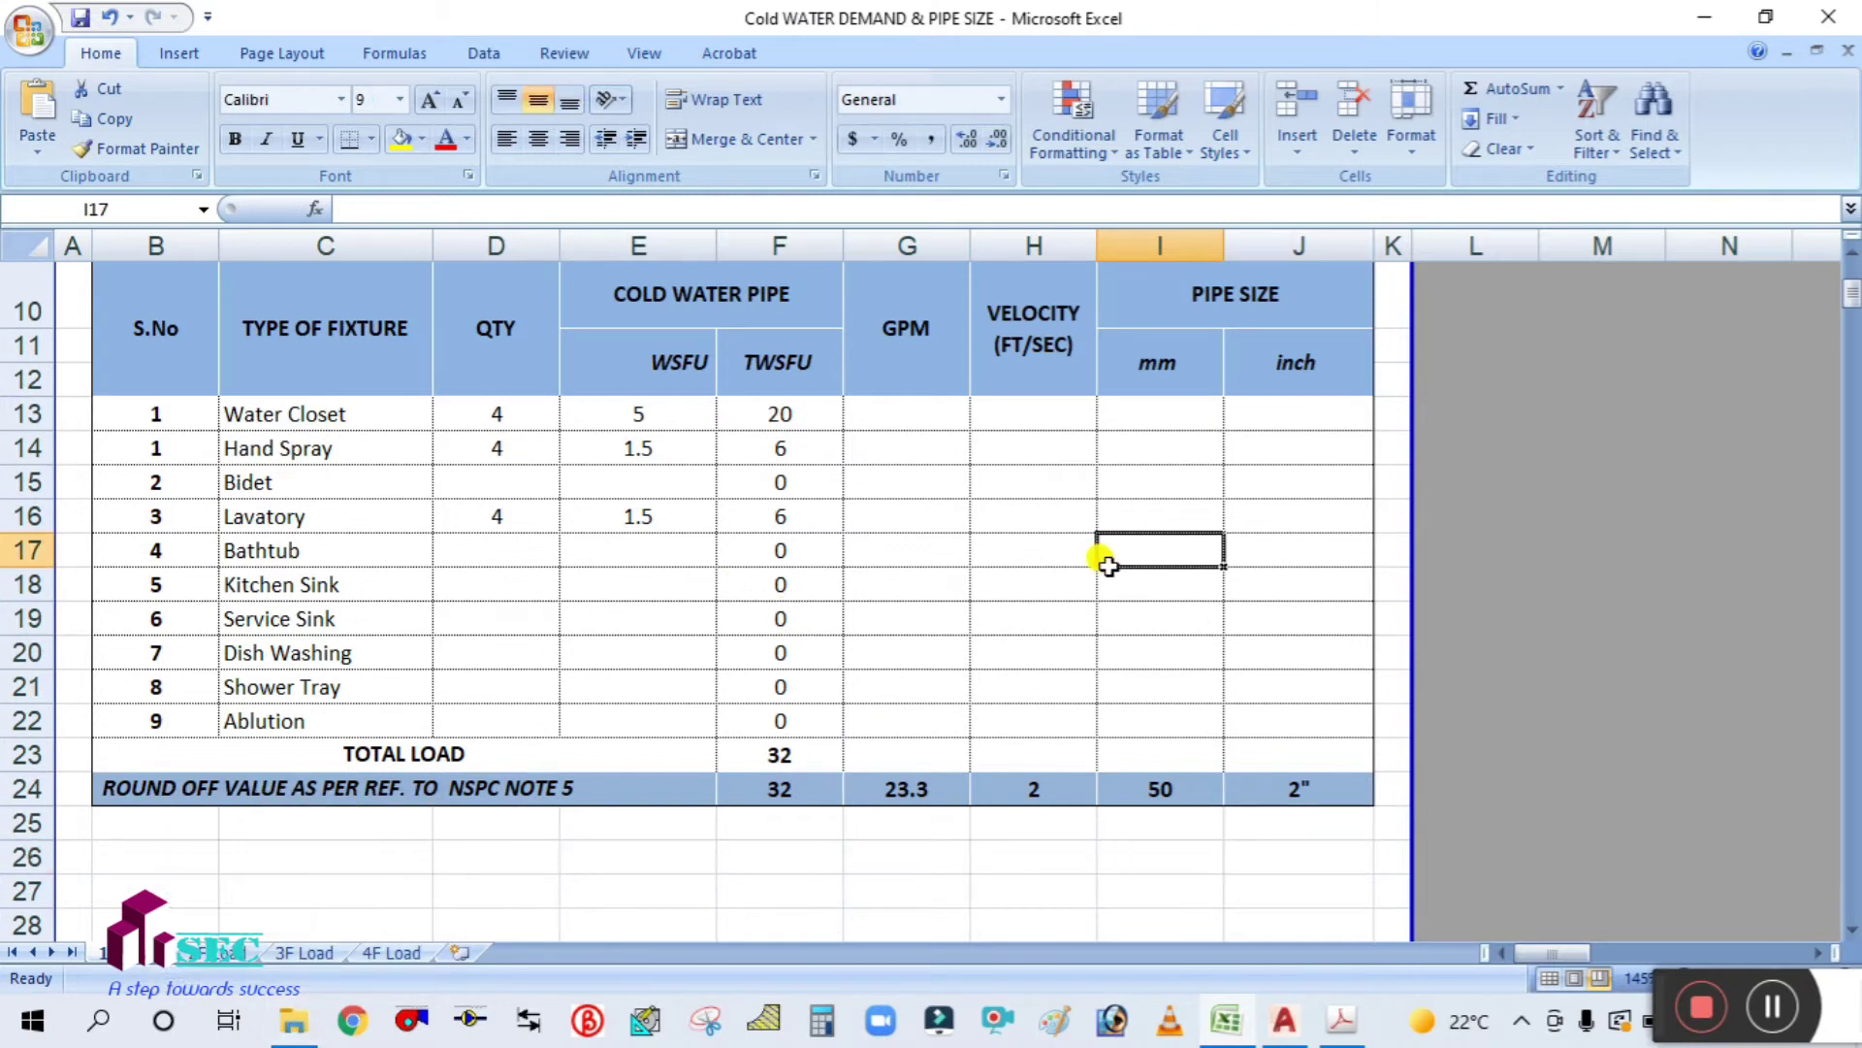
Step: Switch to the AutoCAD office building drawing at the gents toilet shaft and make TEXT the current layer
{"action": "left_click", "coordinate": [1288, 1023]}
{"action": "left_click", "coordinate": [1288, 1023]}
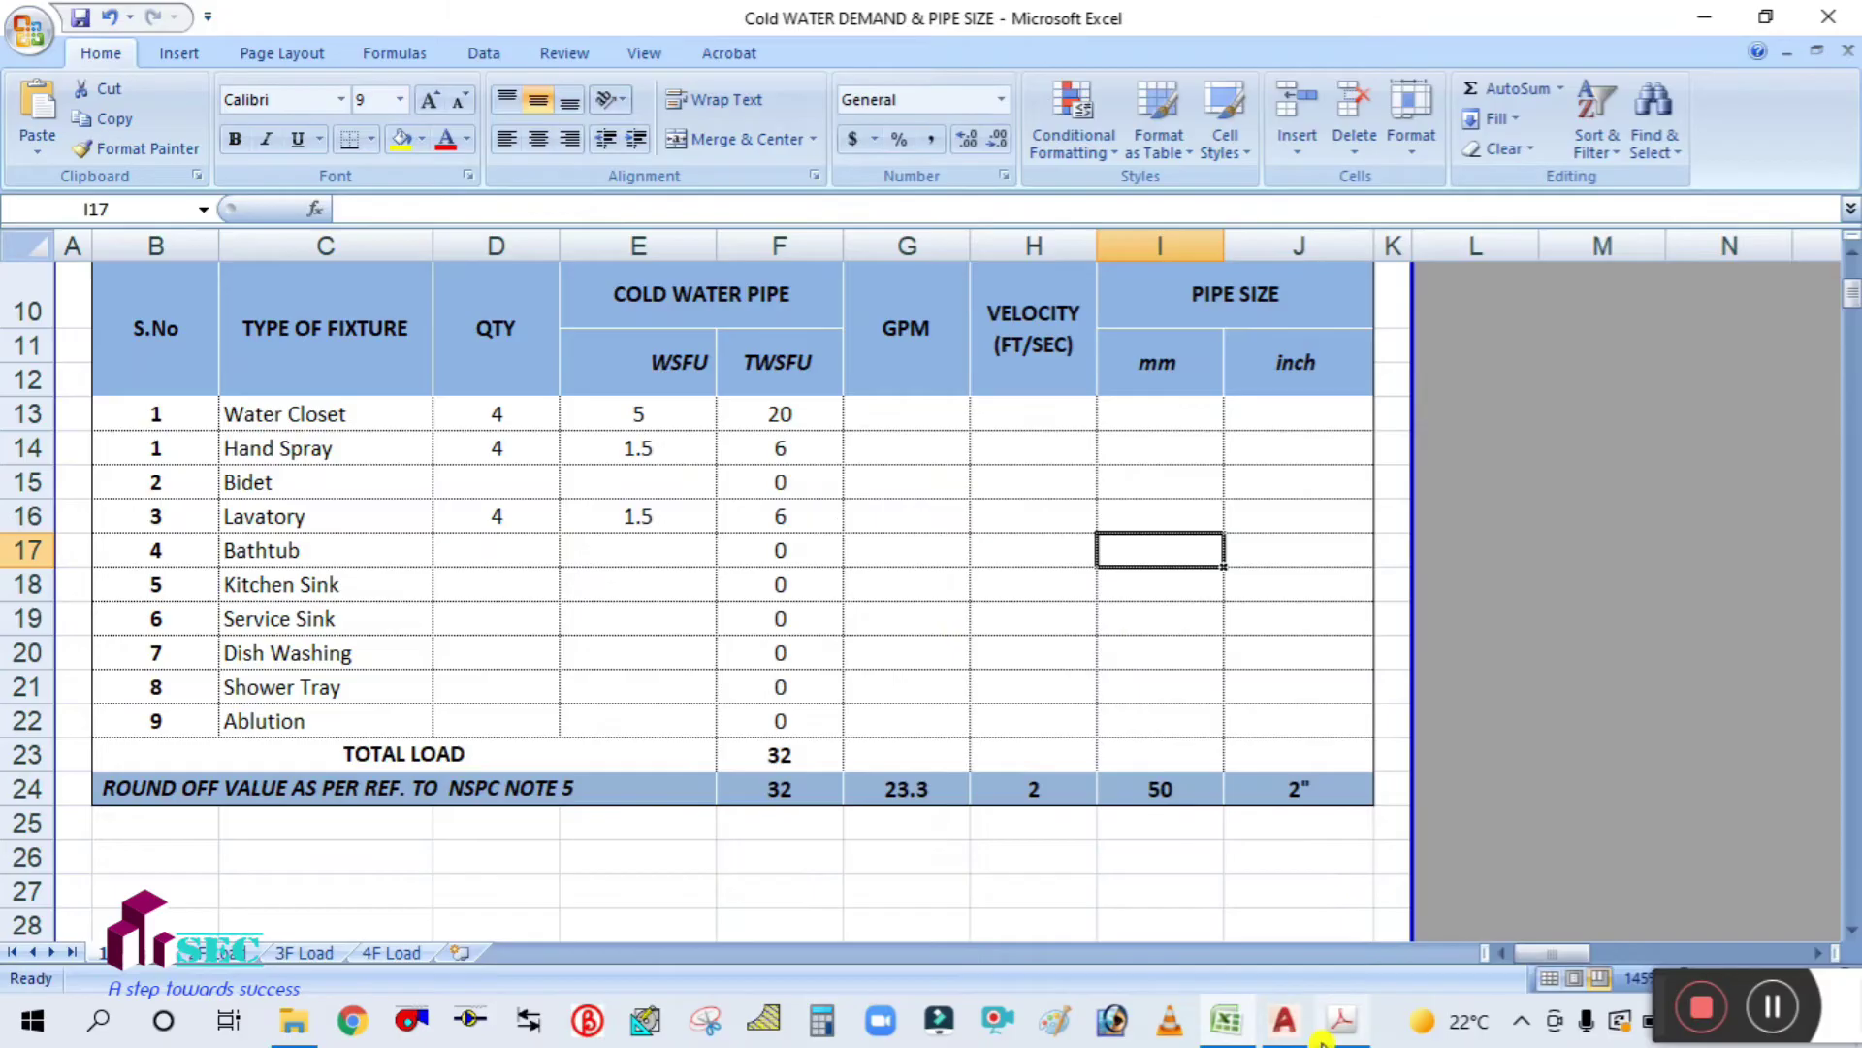
{"action": "left_click", "coordinate": [1288, 1026]}
{"action": "scroll", "coordinate": [935, 777], "scroll_direction": "up", "scroll_amount": 5}
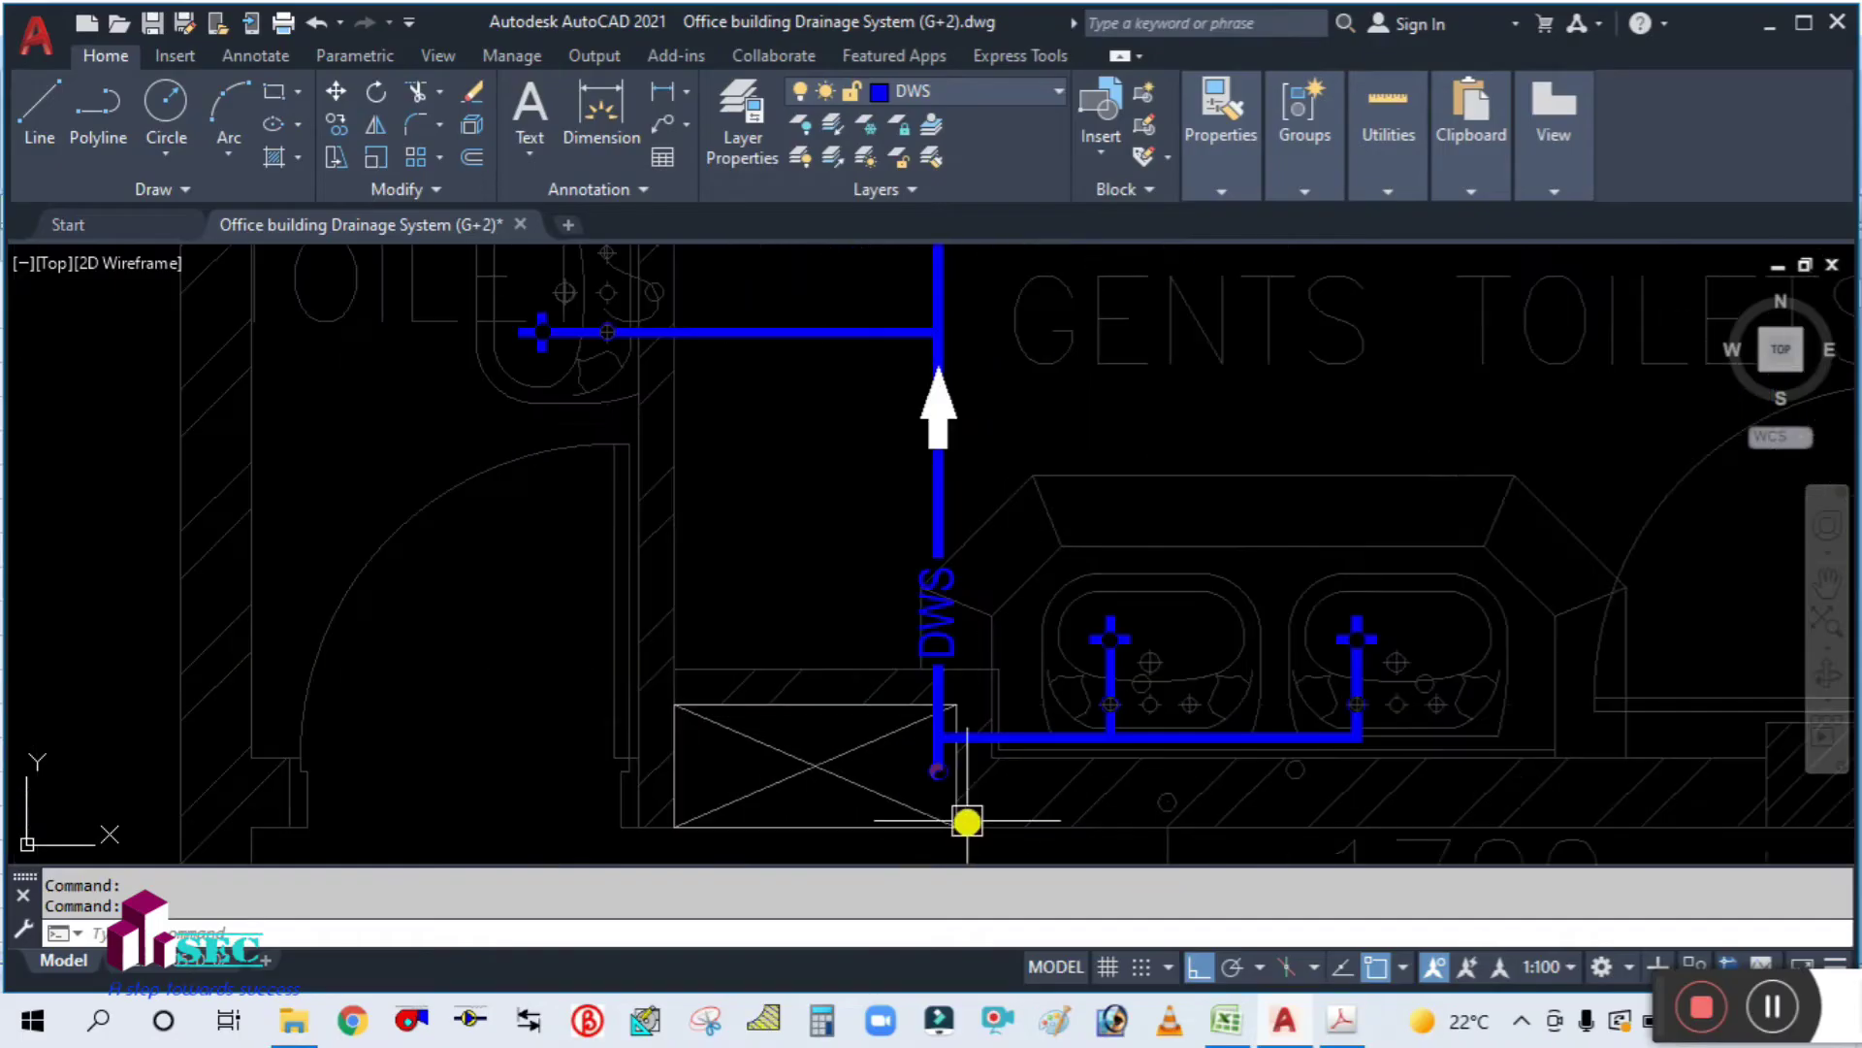
{"action": "scroll", "coordinate": [960, 800], "scroll_direction": "up", "scroll_amount": 4}
{"action": "middle_click_drag", "start_coordinate": [844, 708], "coordinate": [922, 676]}
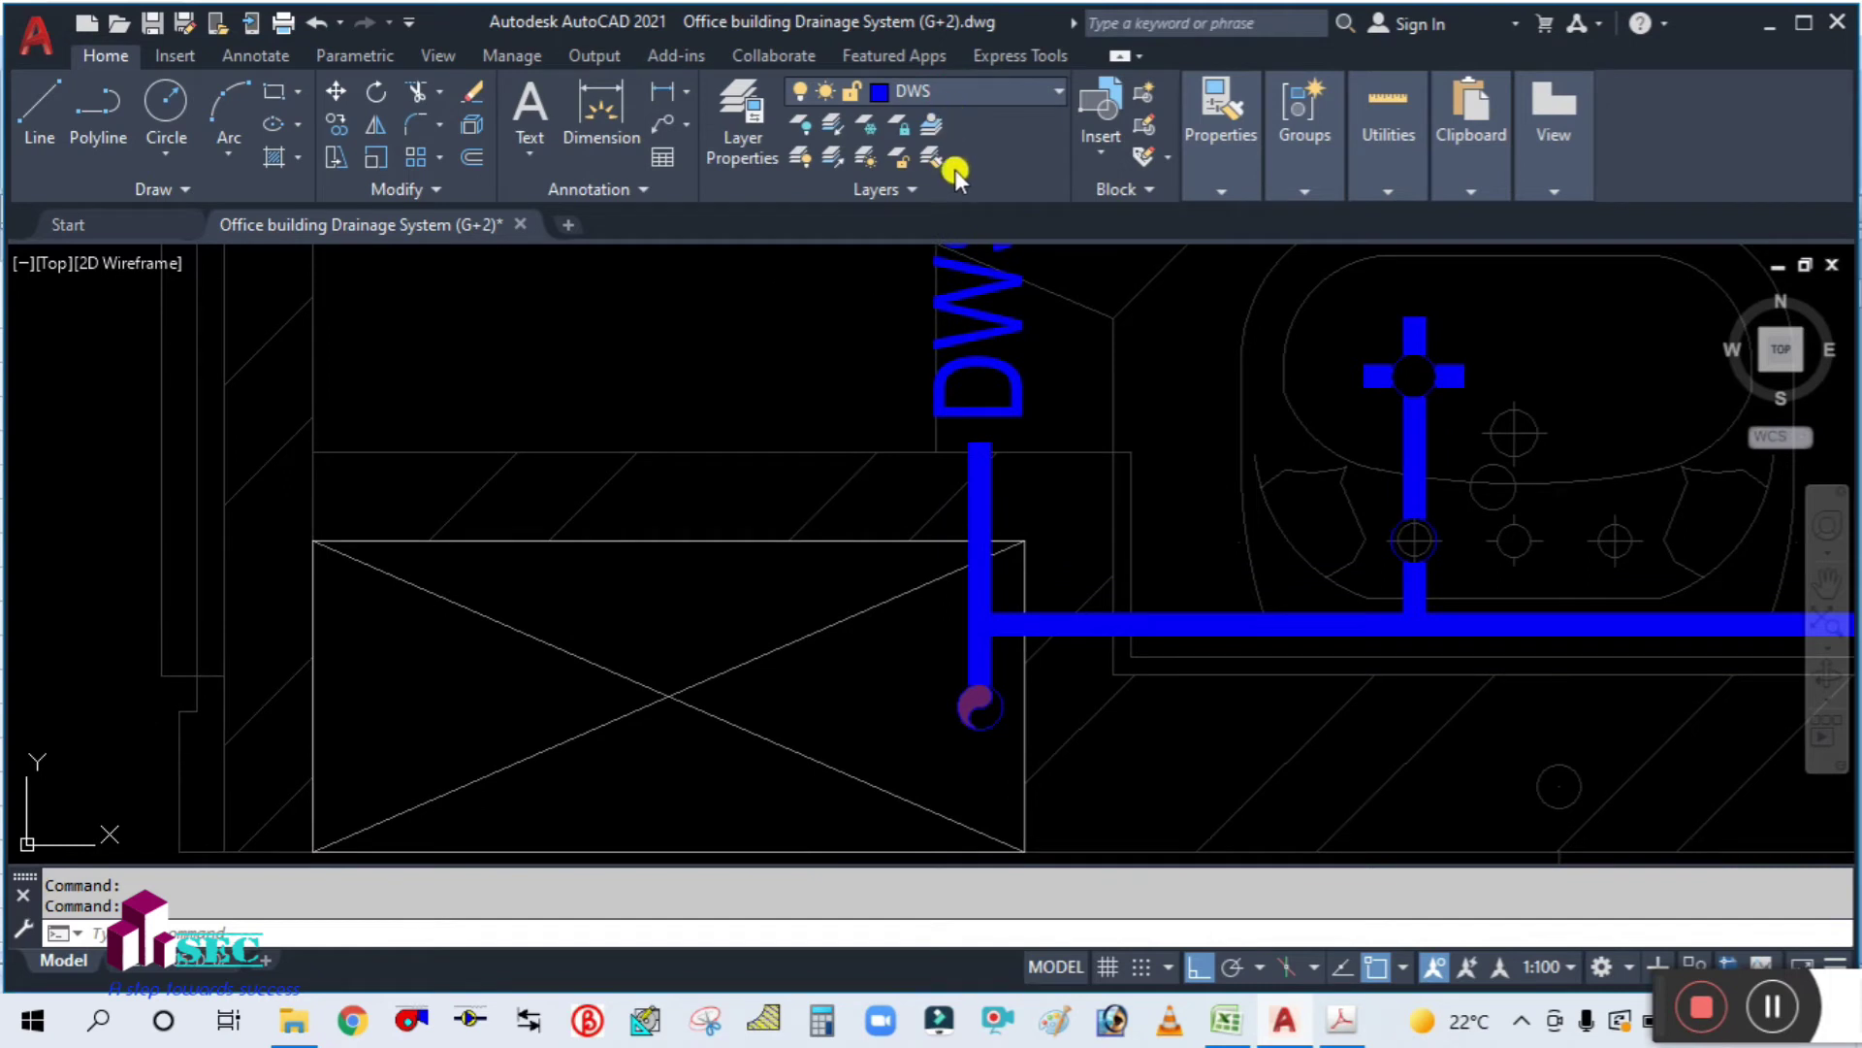
{"action": "left_click", "coordinate": [970, 91]}
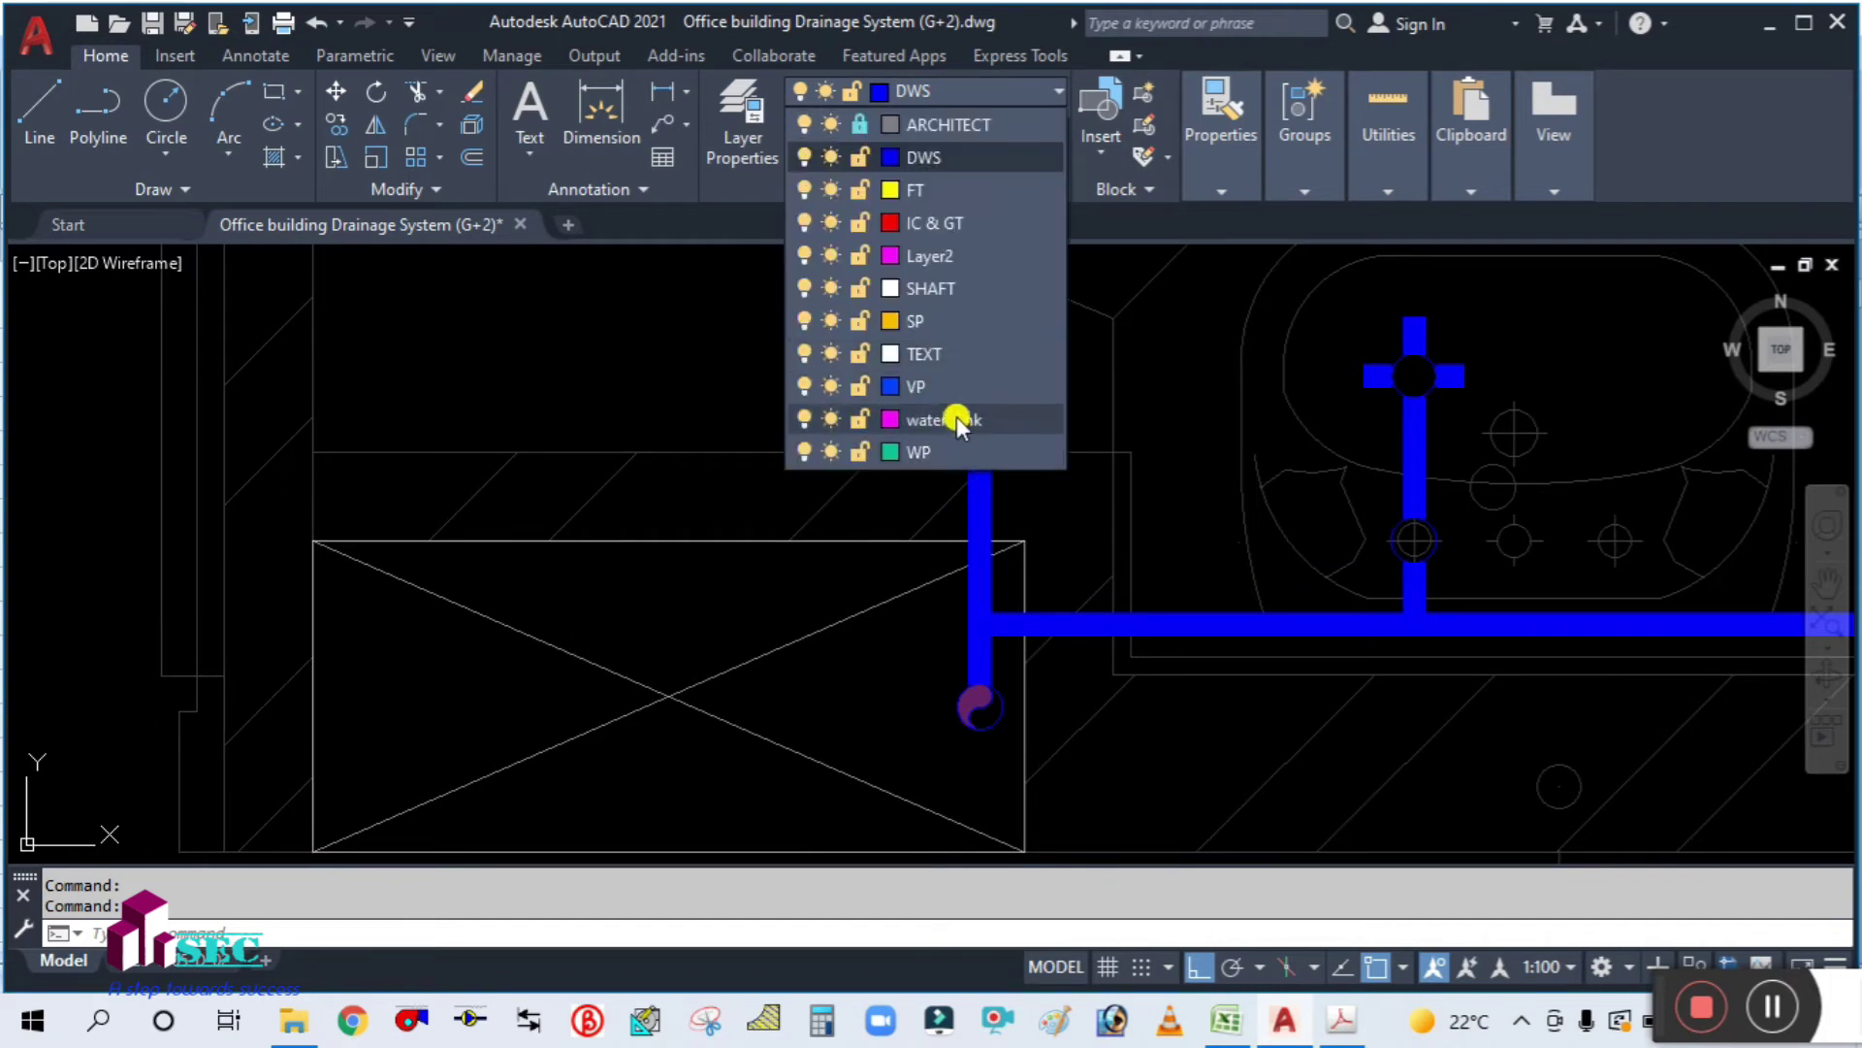
{"action": "left_click", "coordinate": [963, 365]}
Step: Draw an ellipse about 110 wide and 57 high inside the shaft, beside the water riser symbol
{"action": "scroll", "coordinate": [960, 667], "scroll_direction": "up", "scroll_amount": 2}
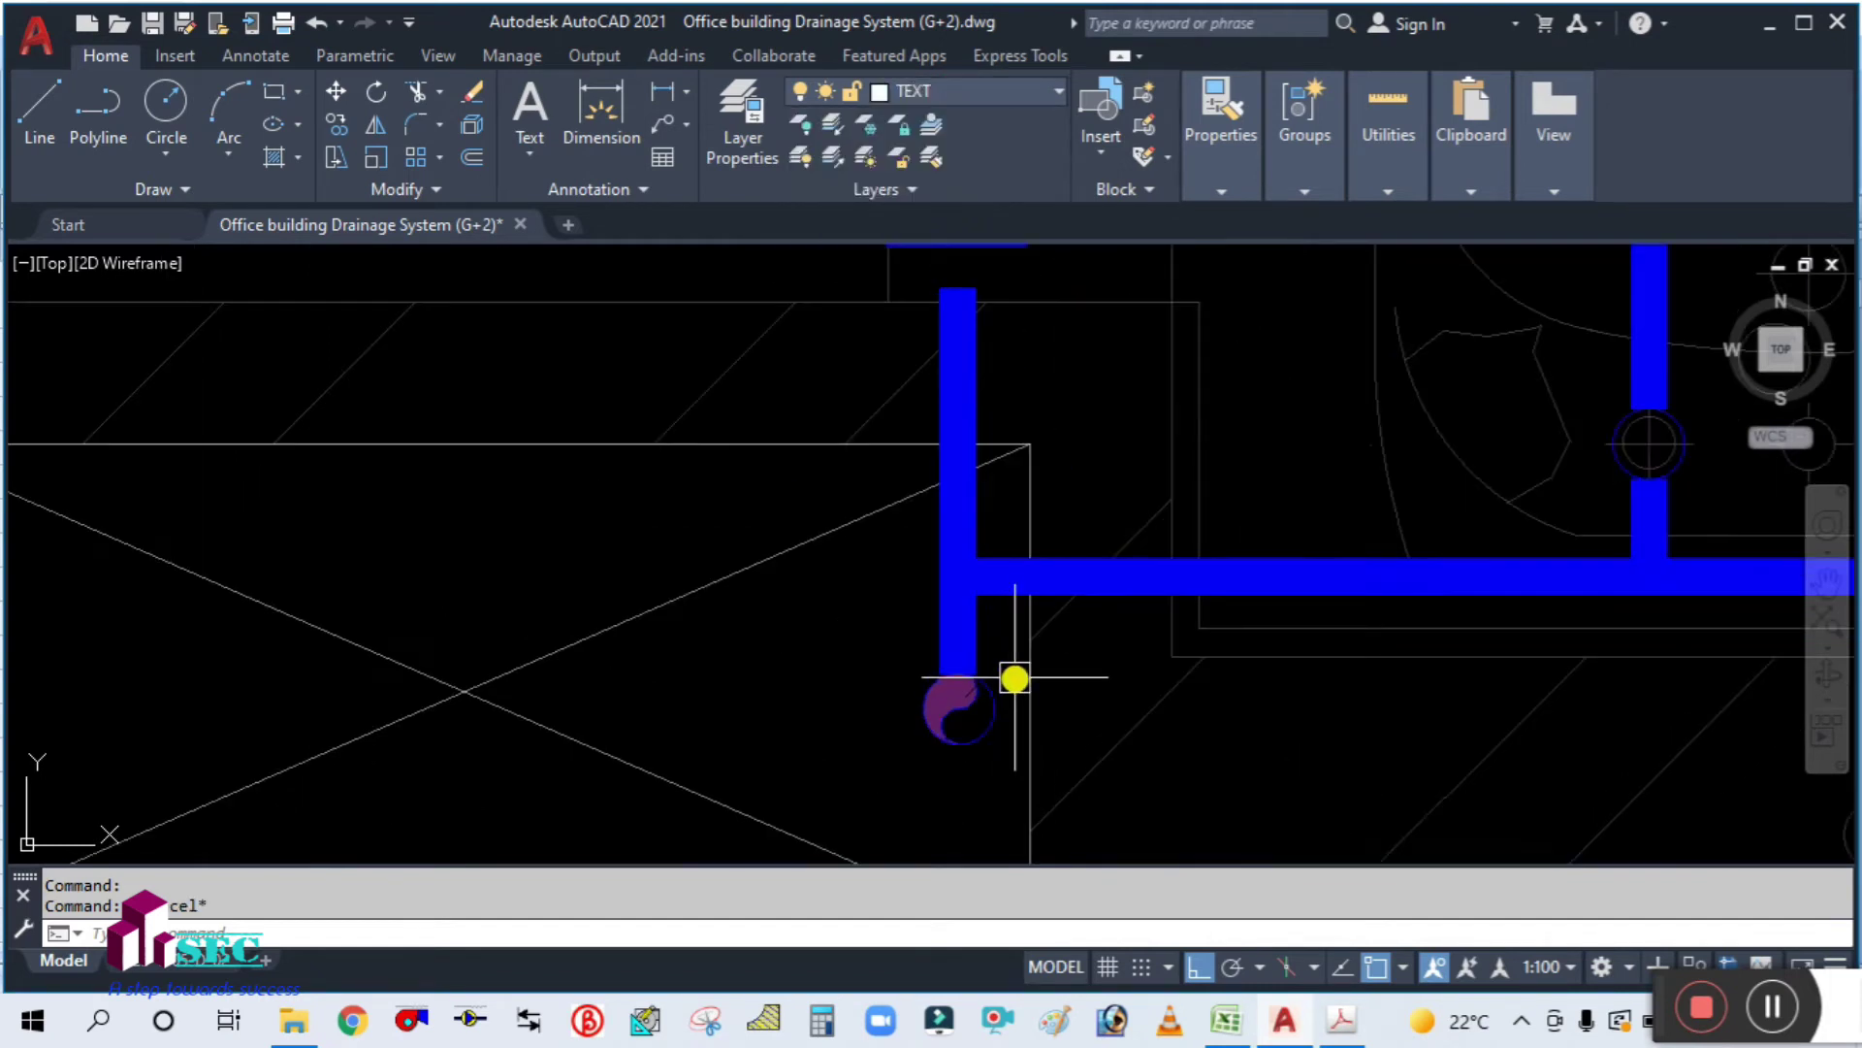
{"action": "type", "text": "EL"}
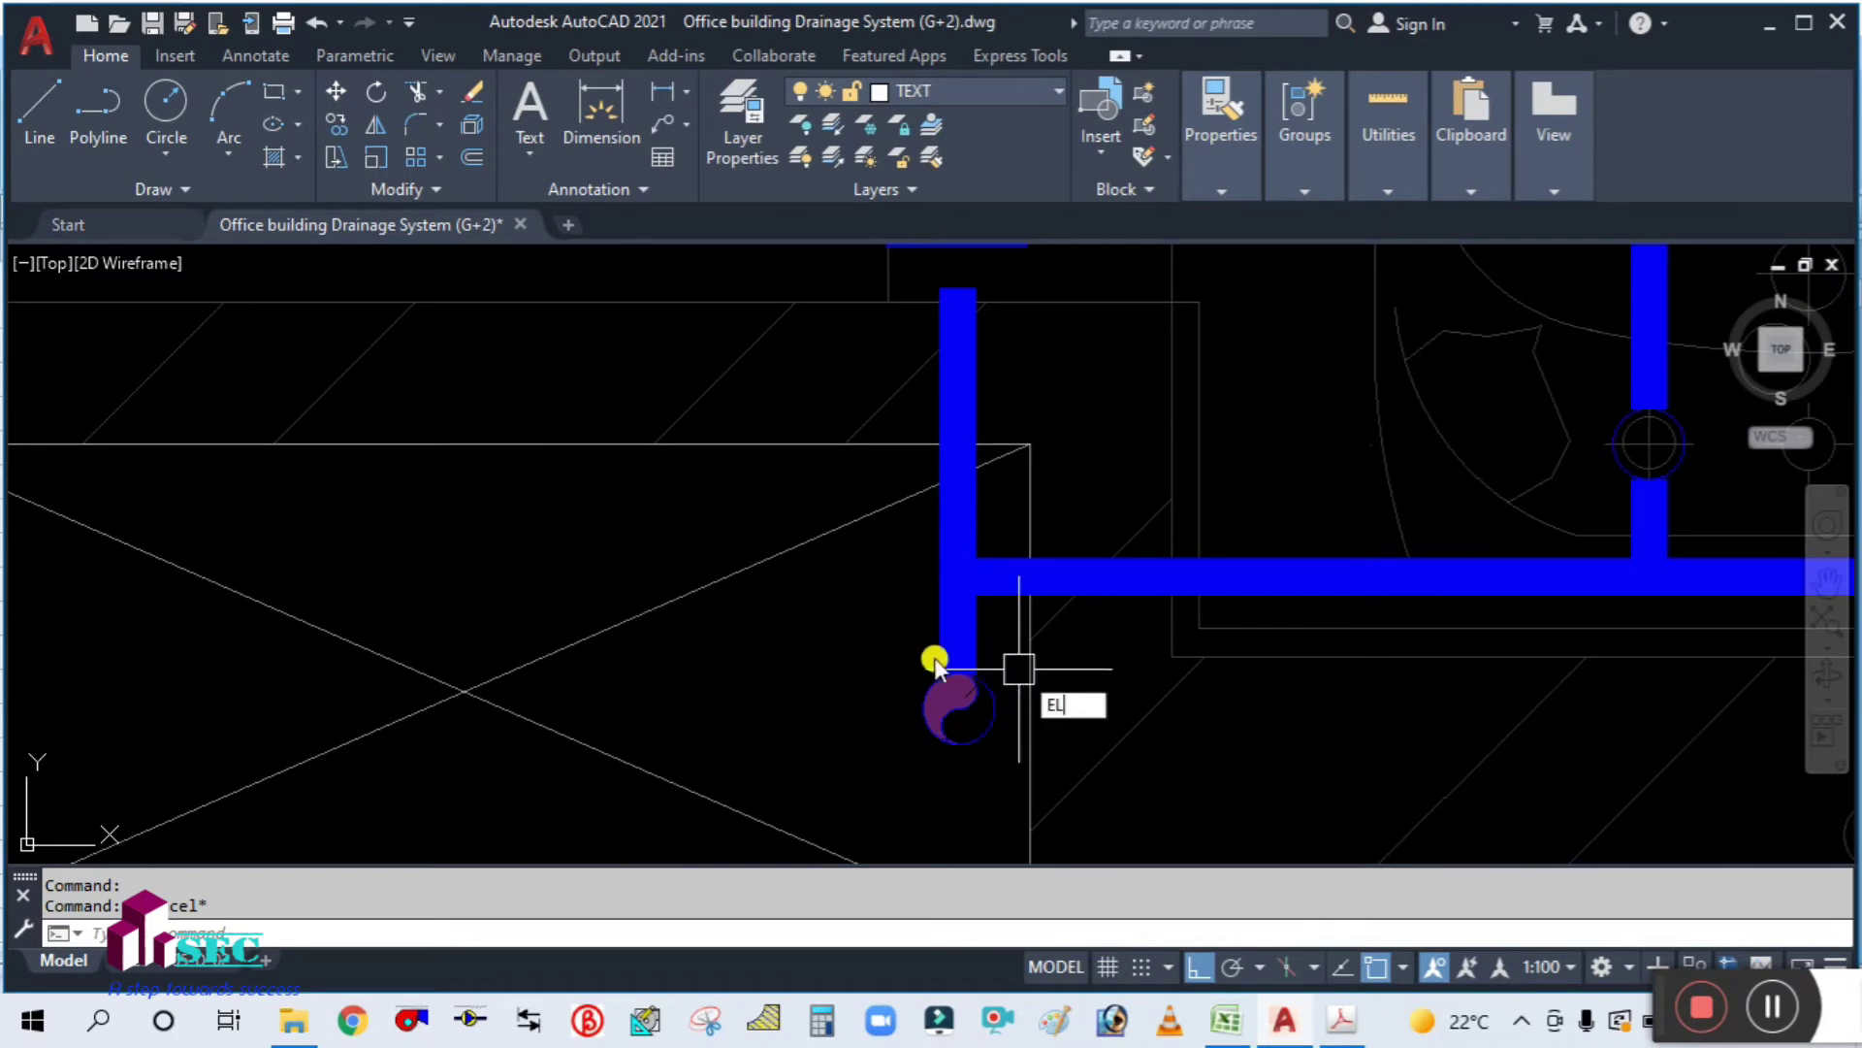
{"action": "key", "text": "Return"}
{"action": "left_click", "coordinate": [789, 639]}
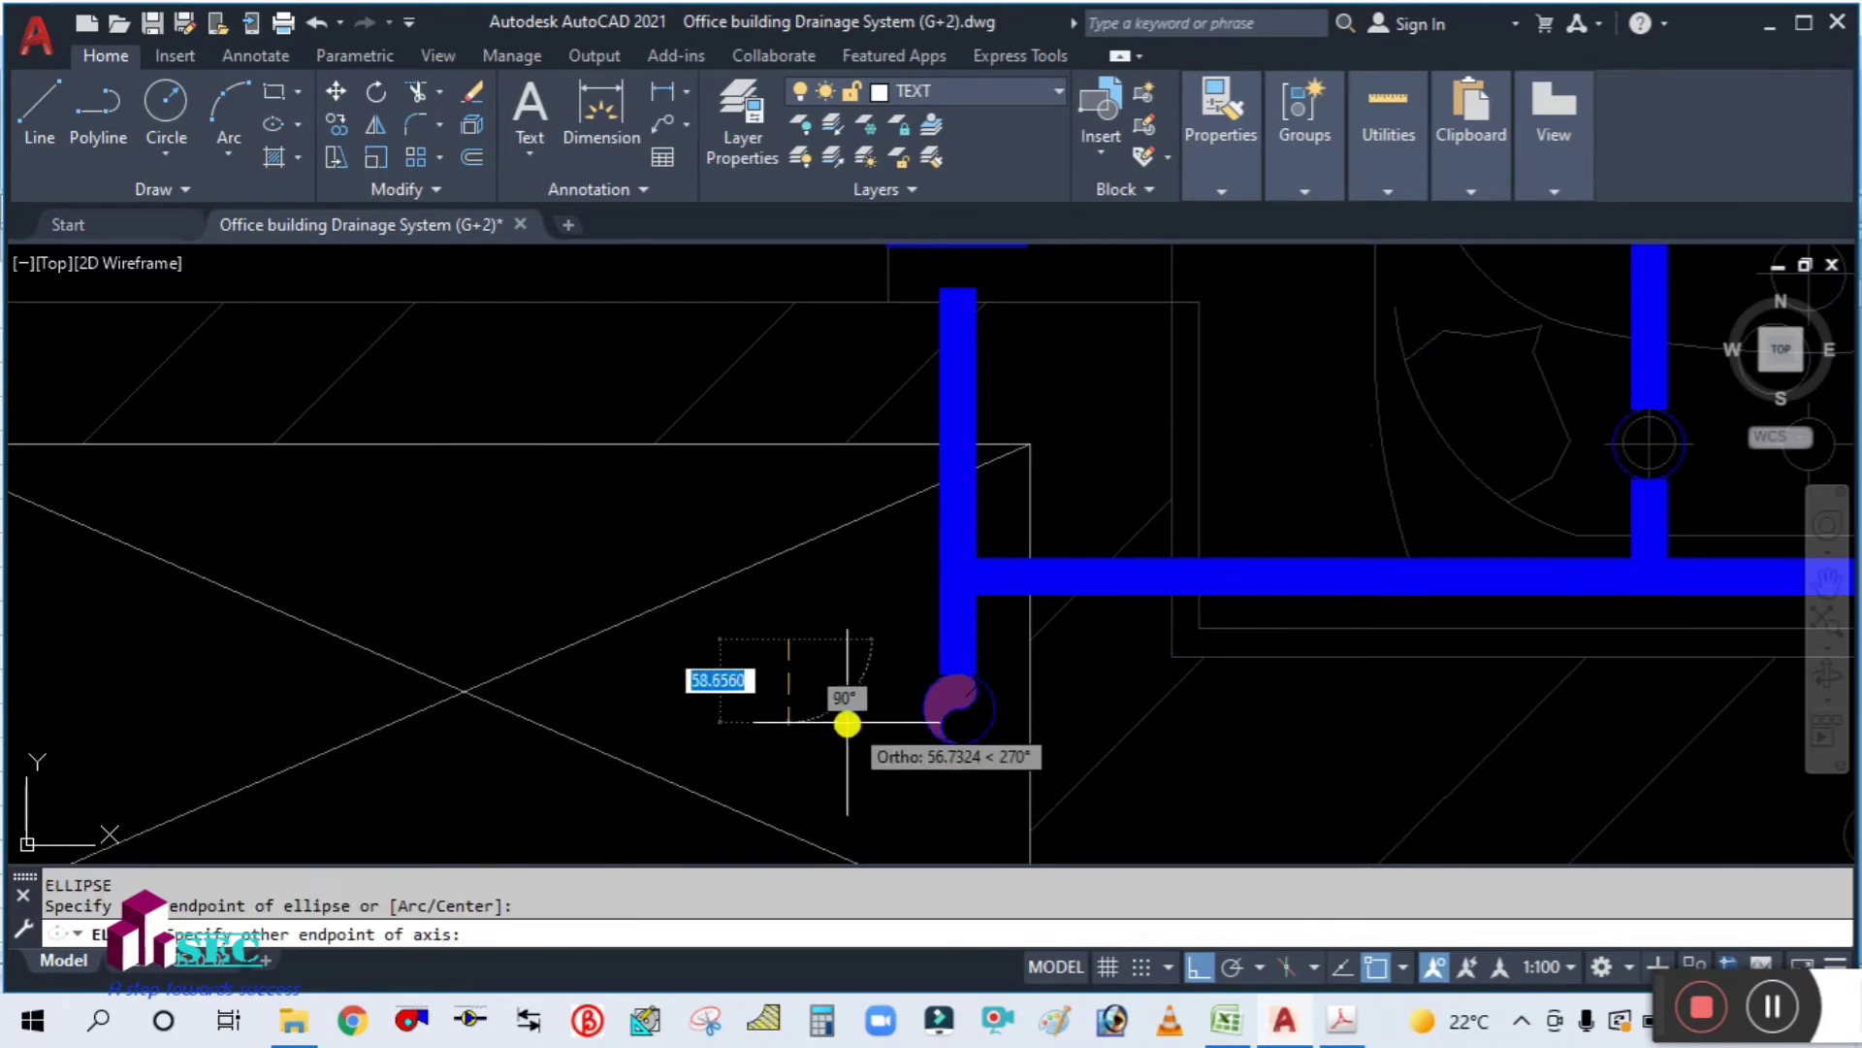
{"action": "left_click", "coordinate": [850, 722]}
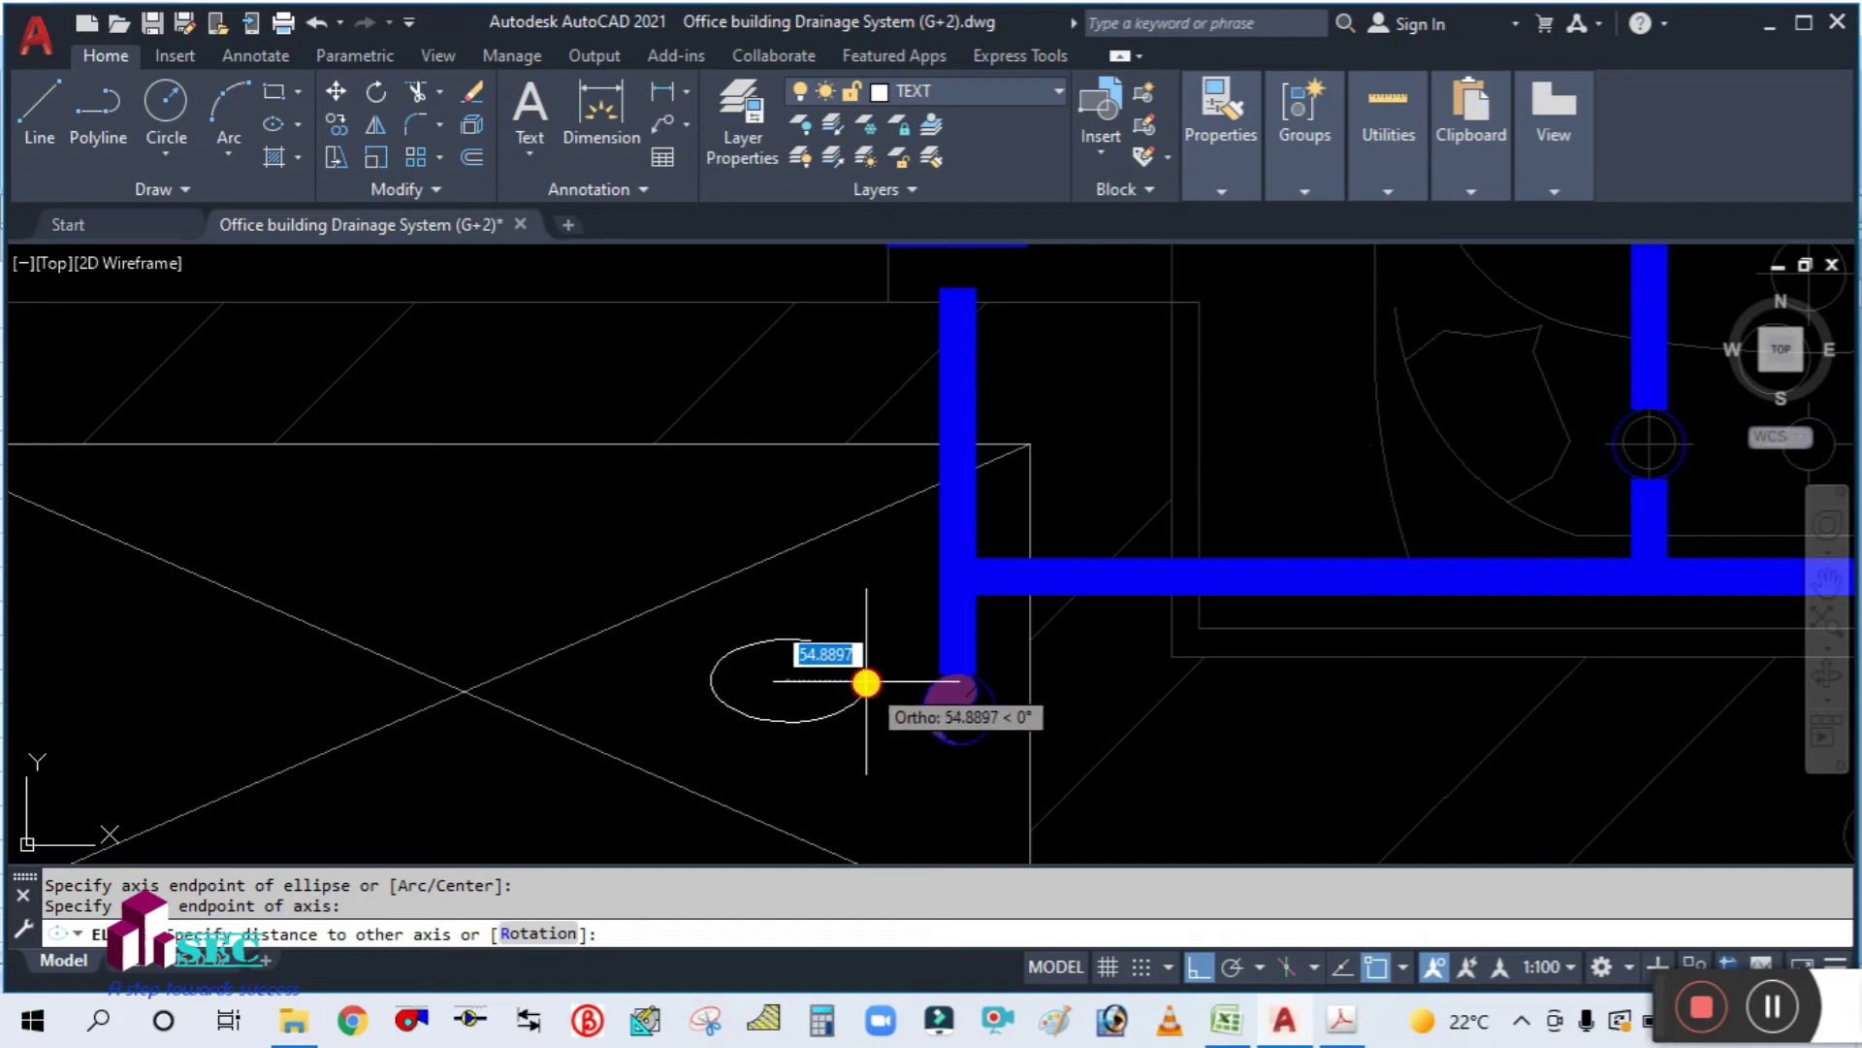
{"action": "left_click", "coordinate": [791, 722]}
{"action": "key", "text": "Escape"}
Step: Move the ellipse sideways so it encircles the vertical DWS pipe just above the riser symbol
{"action": "left_click", "coordinate": [788, 721]}
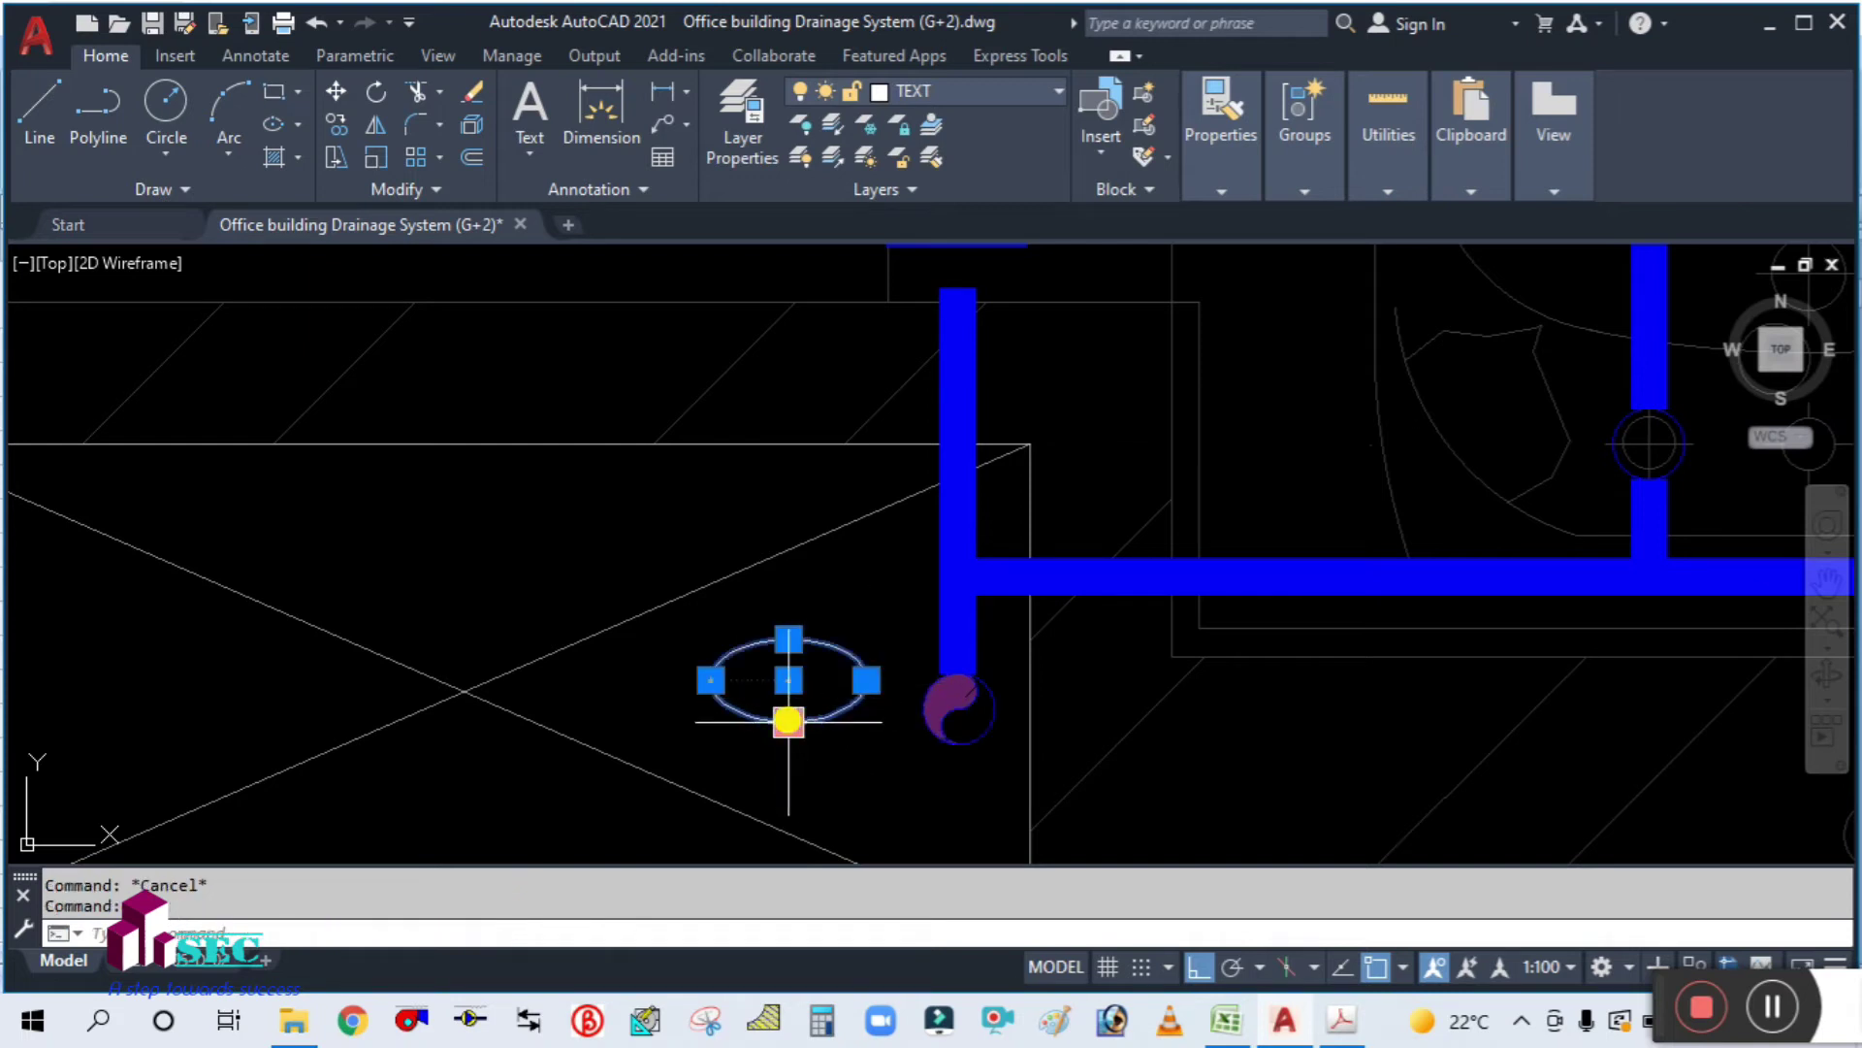
{"action": "key", "text": "Escape"}
{"action": "type", "text": "m"}
{"action": "key", "text": "Return"}
{"action": "left_click", "coordinate": [842, 712]}
{"action": "left_click", "coordinate": [786, 665]}
{"action": "left_click", "coordinate": [814, 726]}
{"action": "key", "text": "Return"}
{"action": "left_click", "coordinate": [868, 679]}
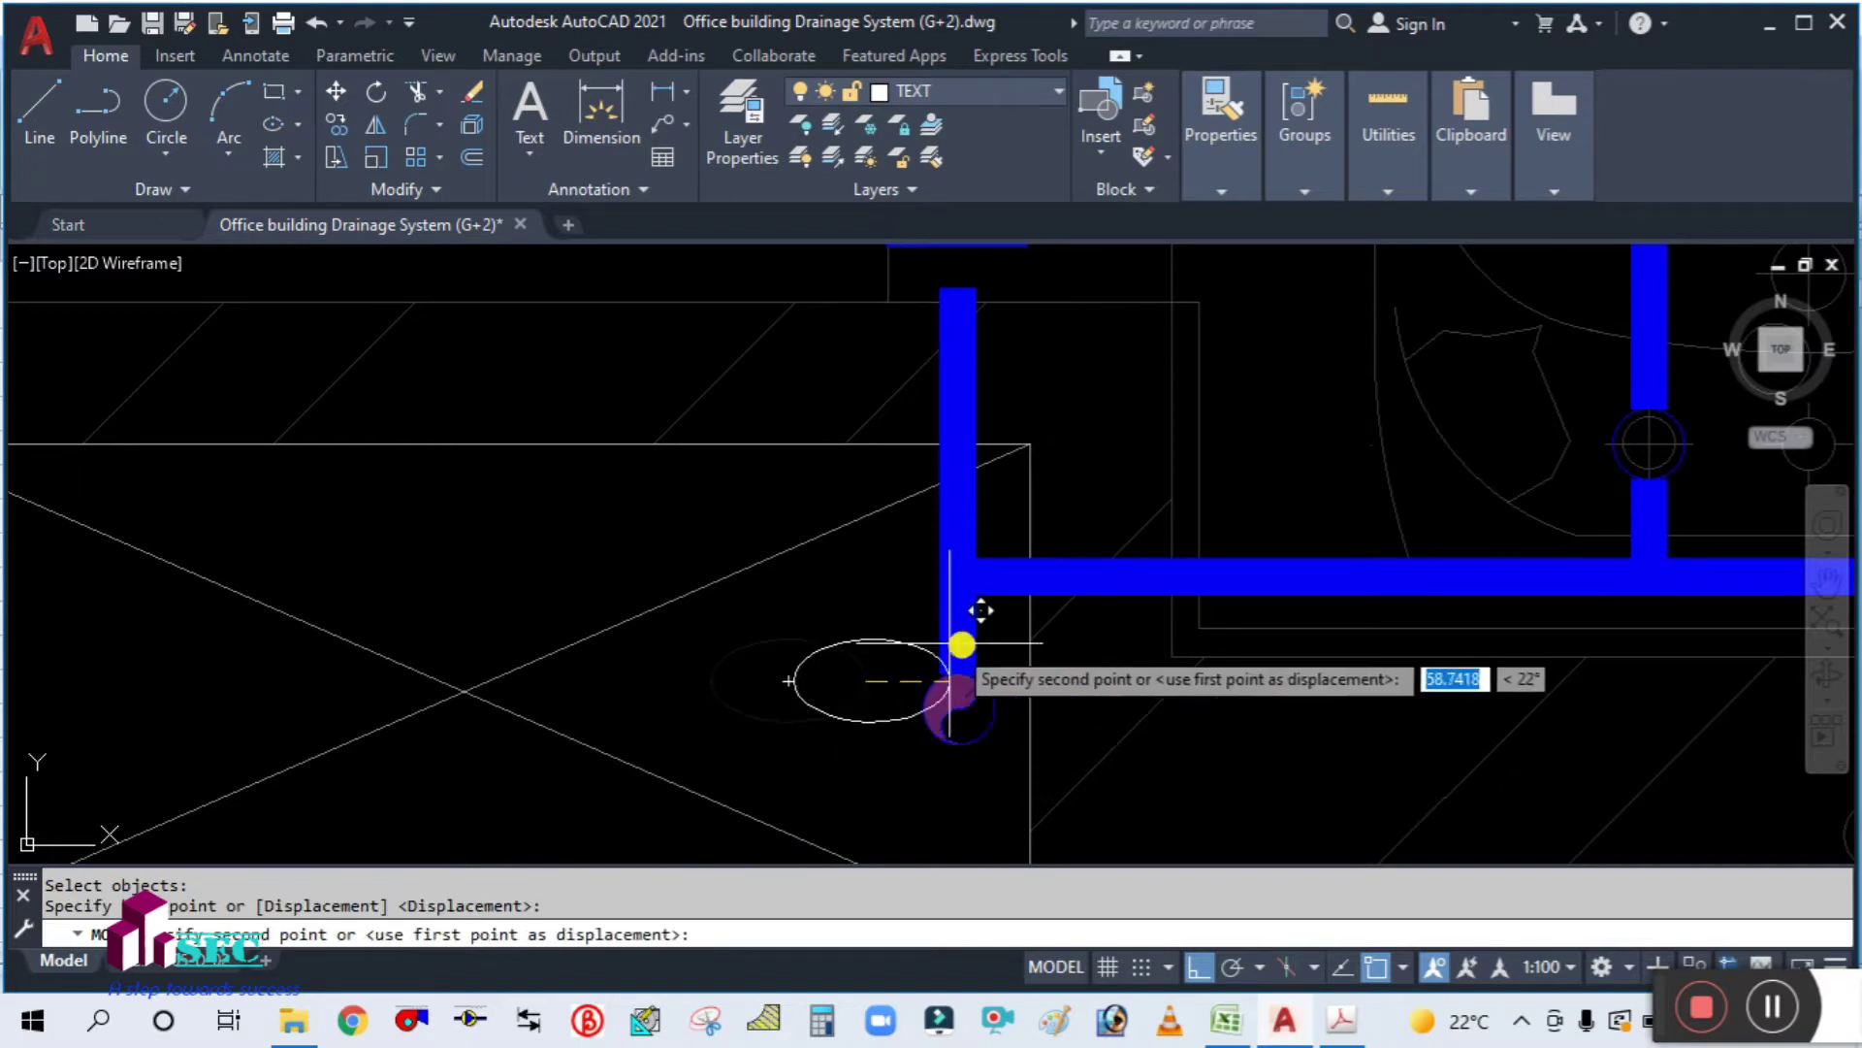
{"action": "left_click", "coordinate": [1031, 639]}
Step: Flatten the ellipse around the DWS pipe to about 25 high by stretching its lower quadrant point towards its centre
{"action": "scroll", "coordinate": [893, 671], "scroll_direction": "up", "scroll_amount": 4}
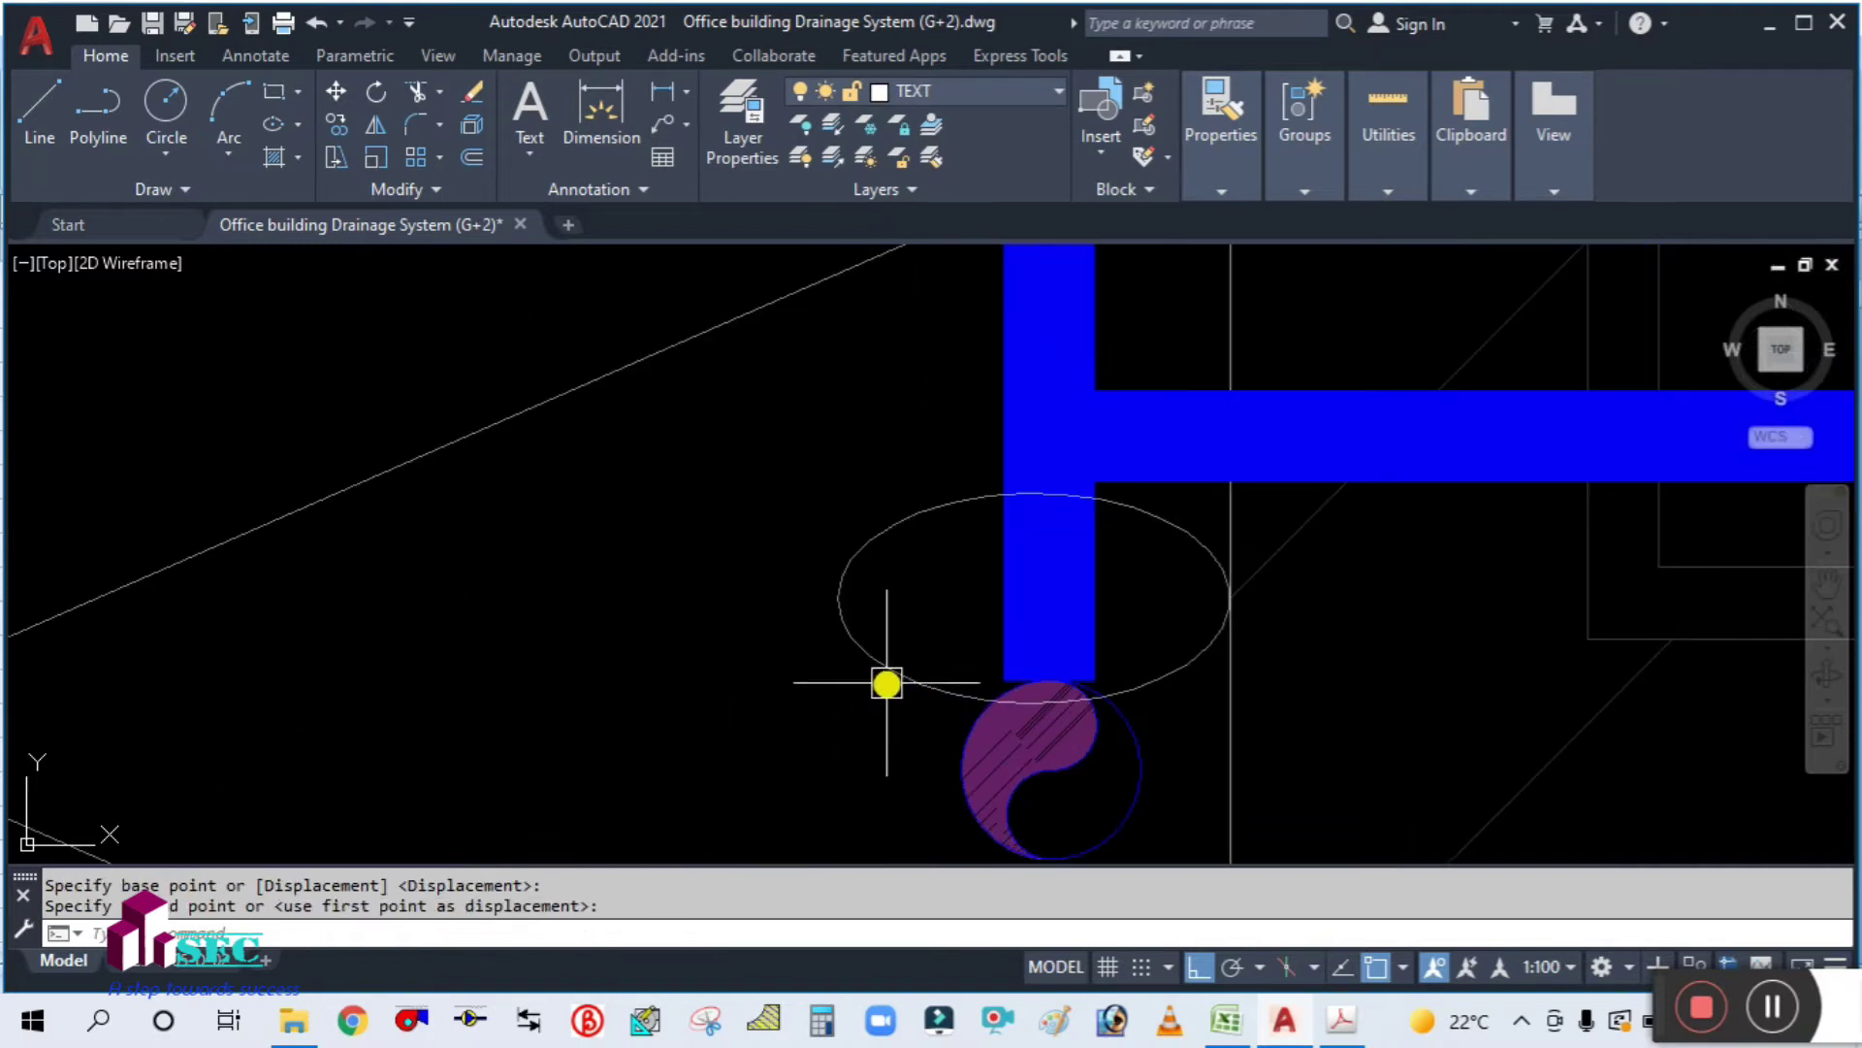
{"action": "left_click", "coordinate": [912, 678]}
{"action": "left_click", "coordinate": [1034, 701]}
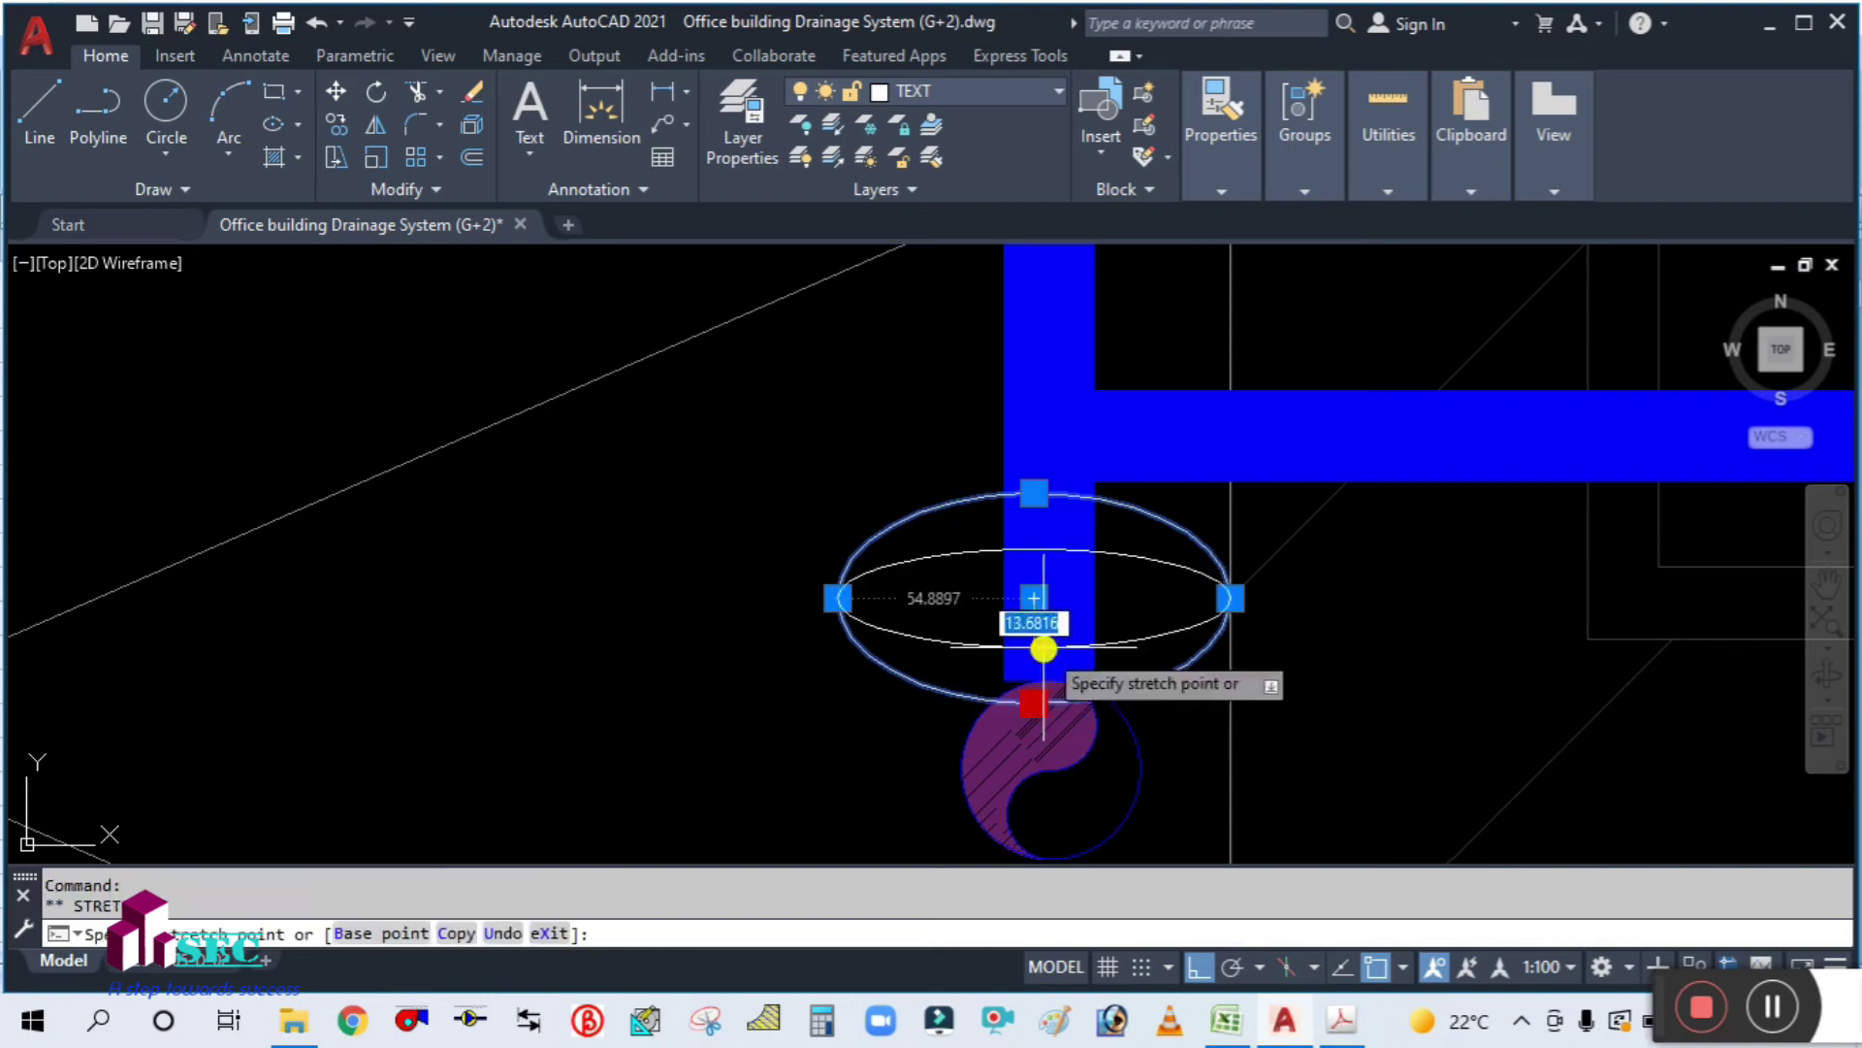
{"action": "key", "text": "Escape"}
{"action": "scroll", "coordinate": [935, 586], "scroll_direction": "down", "scroll_amount": 3}
{"action": "scroll", "coordinate": [921, 629], "scroll_direction": "down", "scroll_amount": 3}
{"action": "scroll", "coordinate": [908, 615], "scroll_direction": "up", "scroll_amount": 3}
{"action": "scroll", "coordinate": [908, 615], "scroll_direction": "down", "scroll_amount": 3}
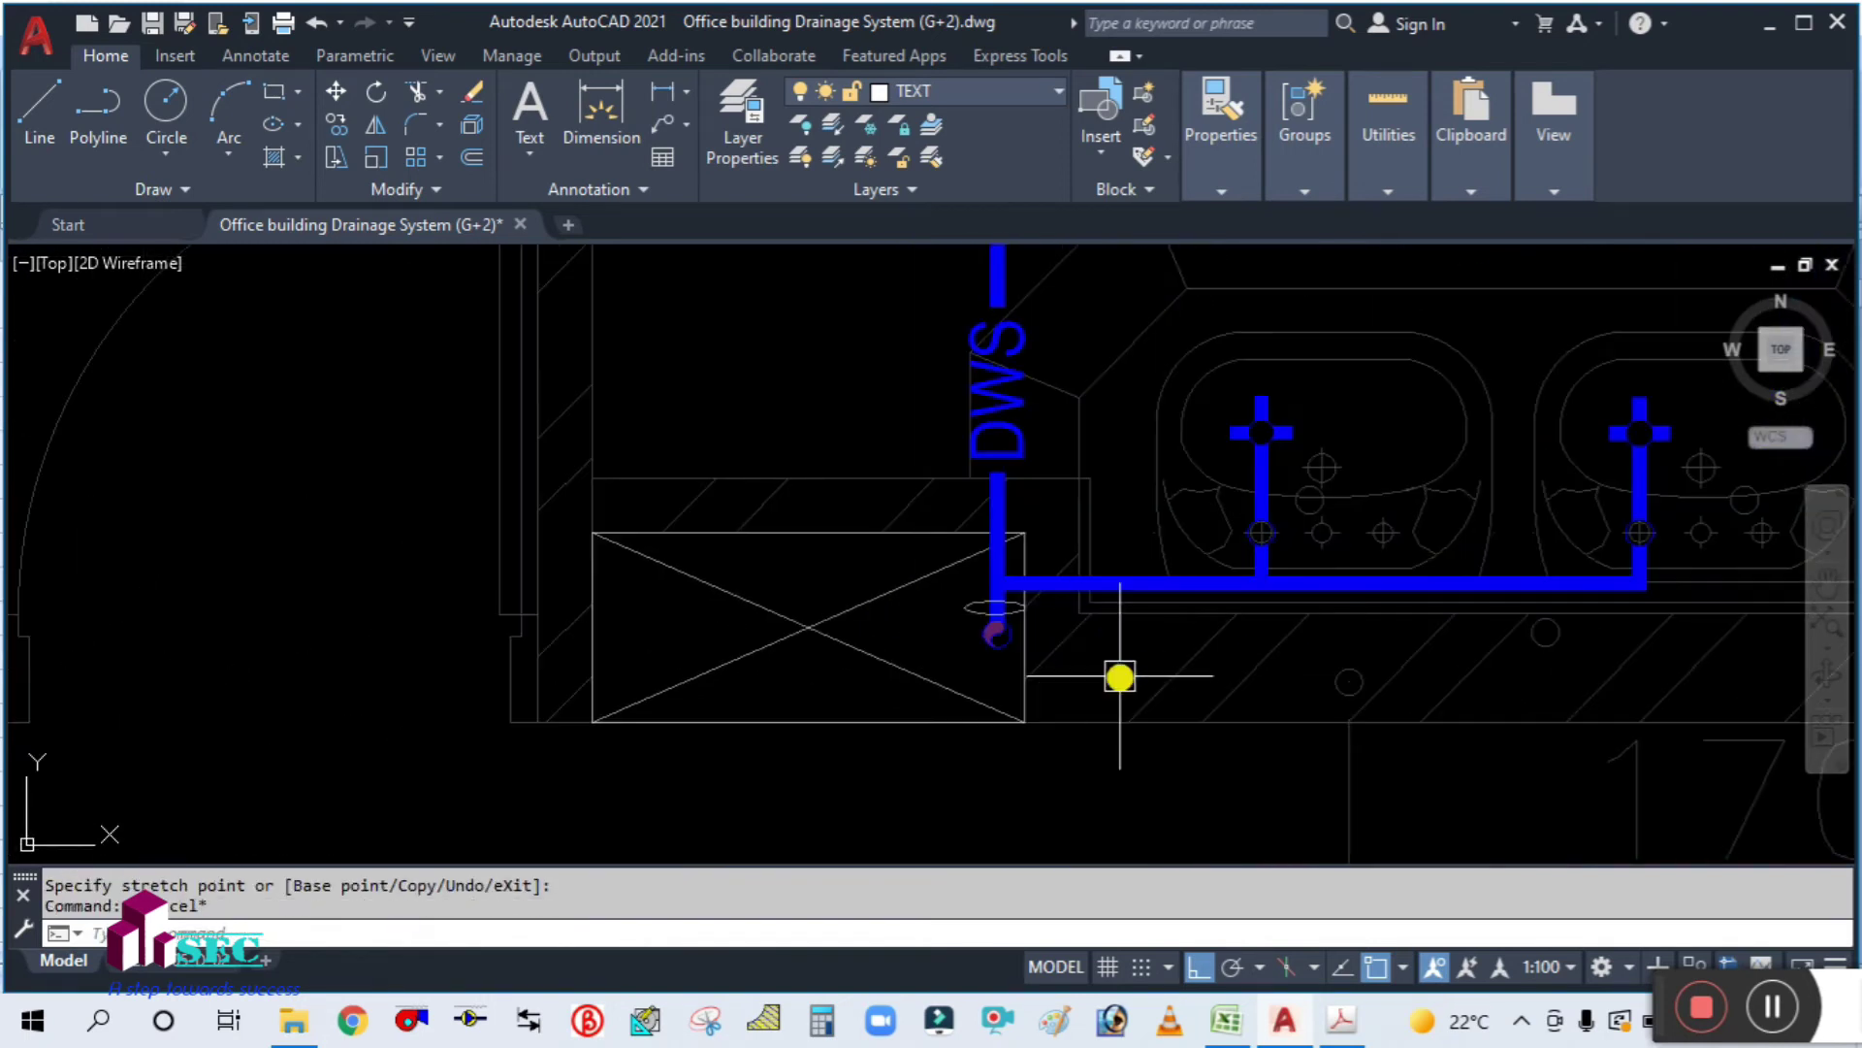
Step: Draw a leader line from the ellipse's east end: a short horizontal, about 423 straight down, and a horizontal landing to the east
{"action": "scroll", "coordinate": [1026, 627], "scroll_direction": "up", "scroll_amount": 4}
{"action": "type", "text": "L"}
{"action": "key", "text": "Return"}
{"action": "scroll", "coordinate": [771, 460], "scroll_direction": "up", "scroll_amount": 2}
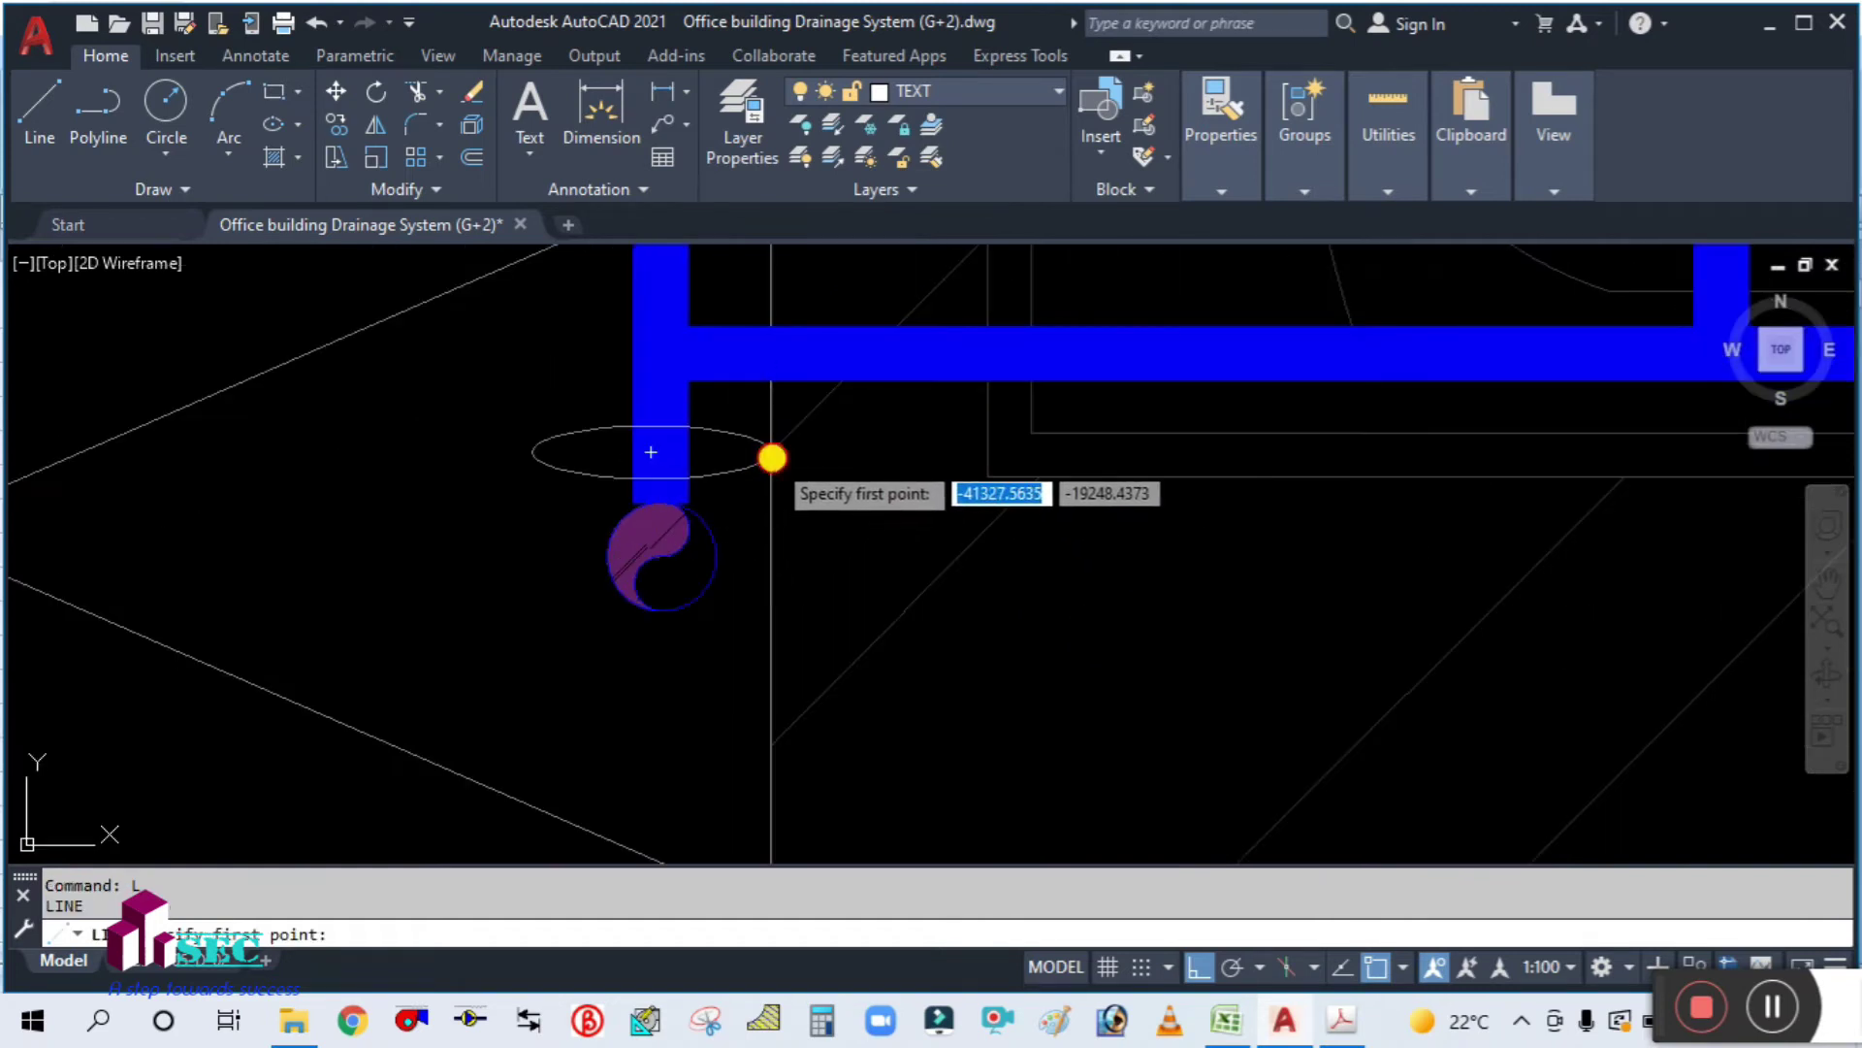
{"action": "left_click", "coordinate": [772, 458]}
{"action": "scroll", "coordinate": [906, 470], "scroll_direction": "down", "scroll_amount": 3}
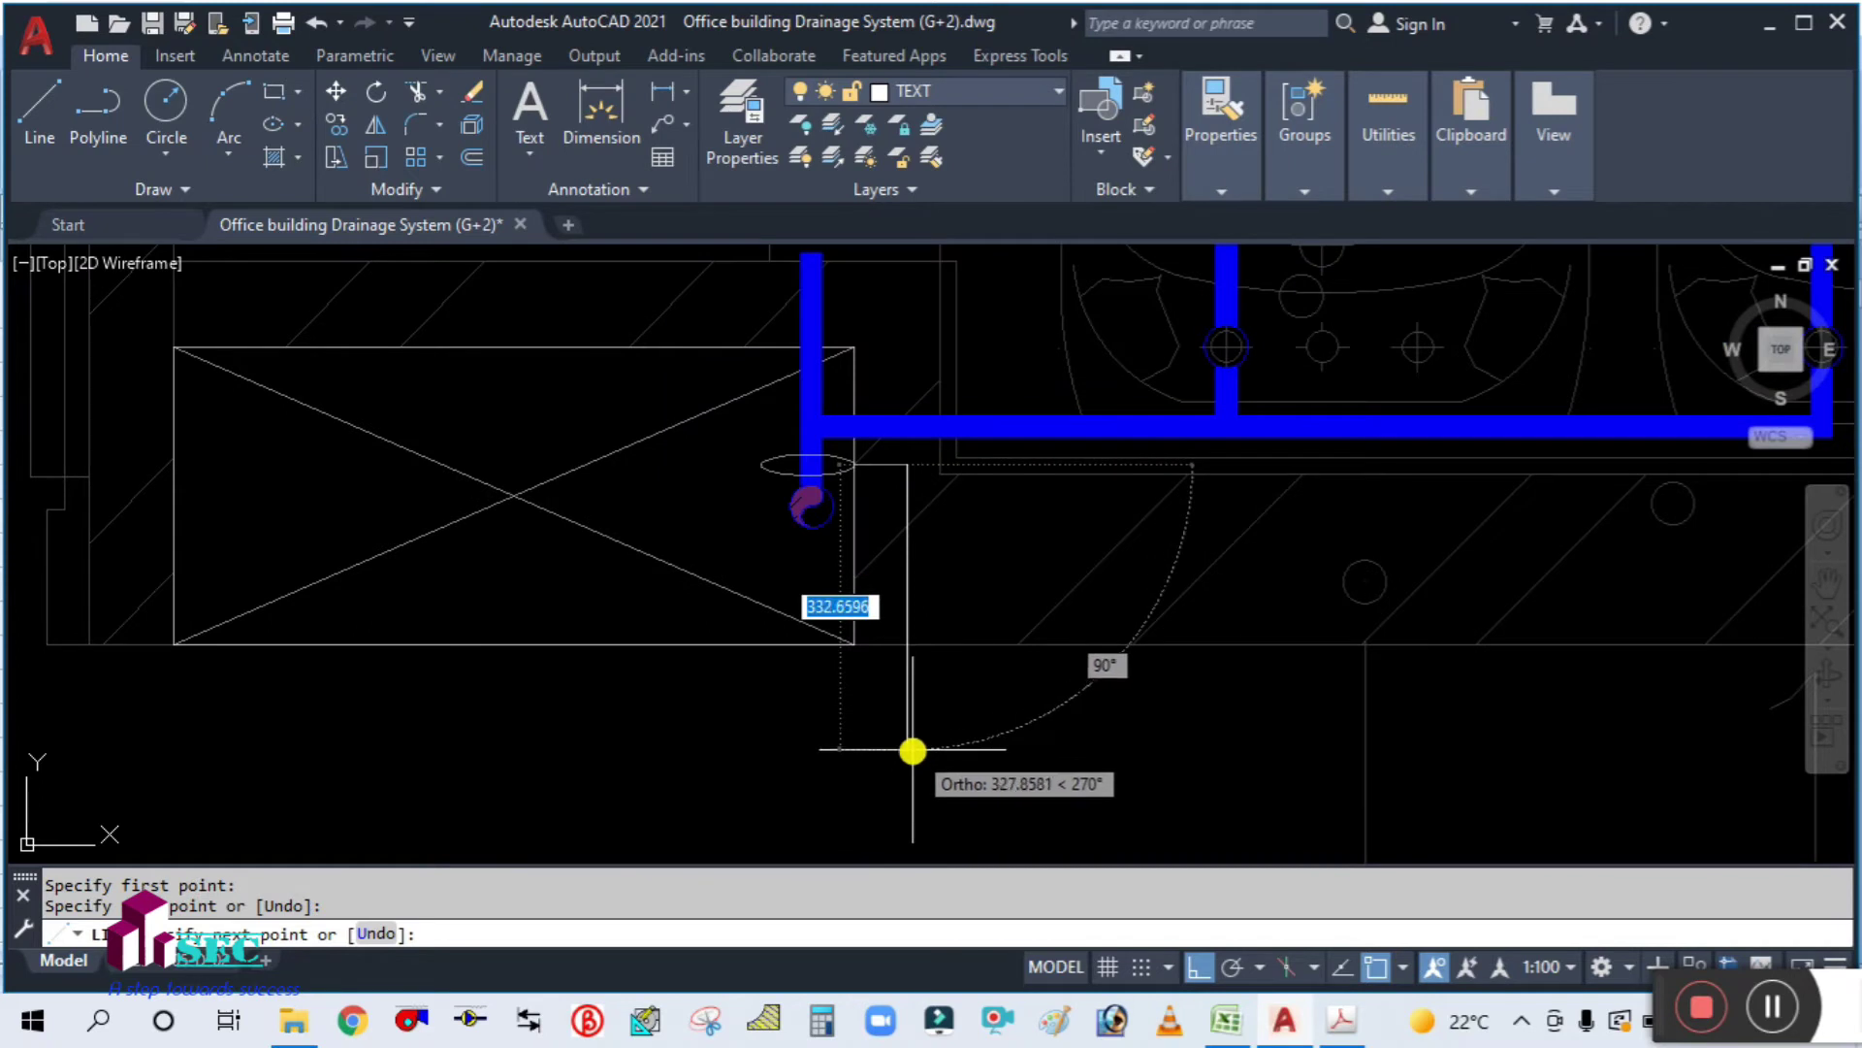
{"action": "scroll", "coordinate": [897, 670], "scroll_direction": "down", "scroll_amount": 2}
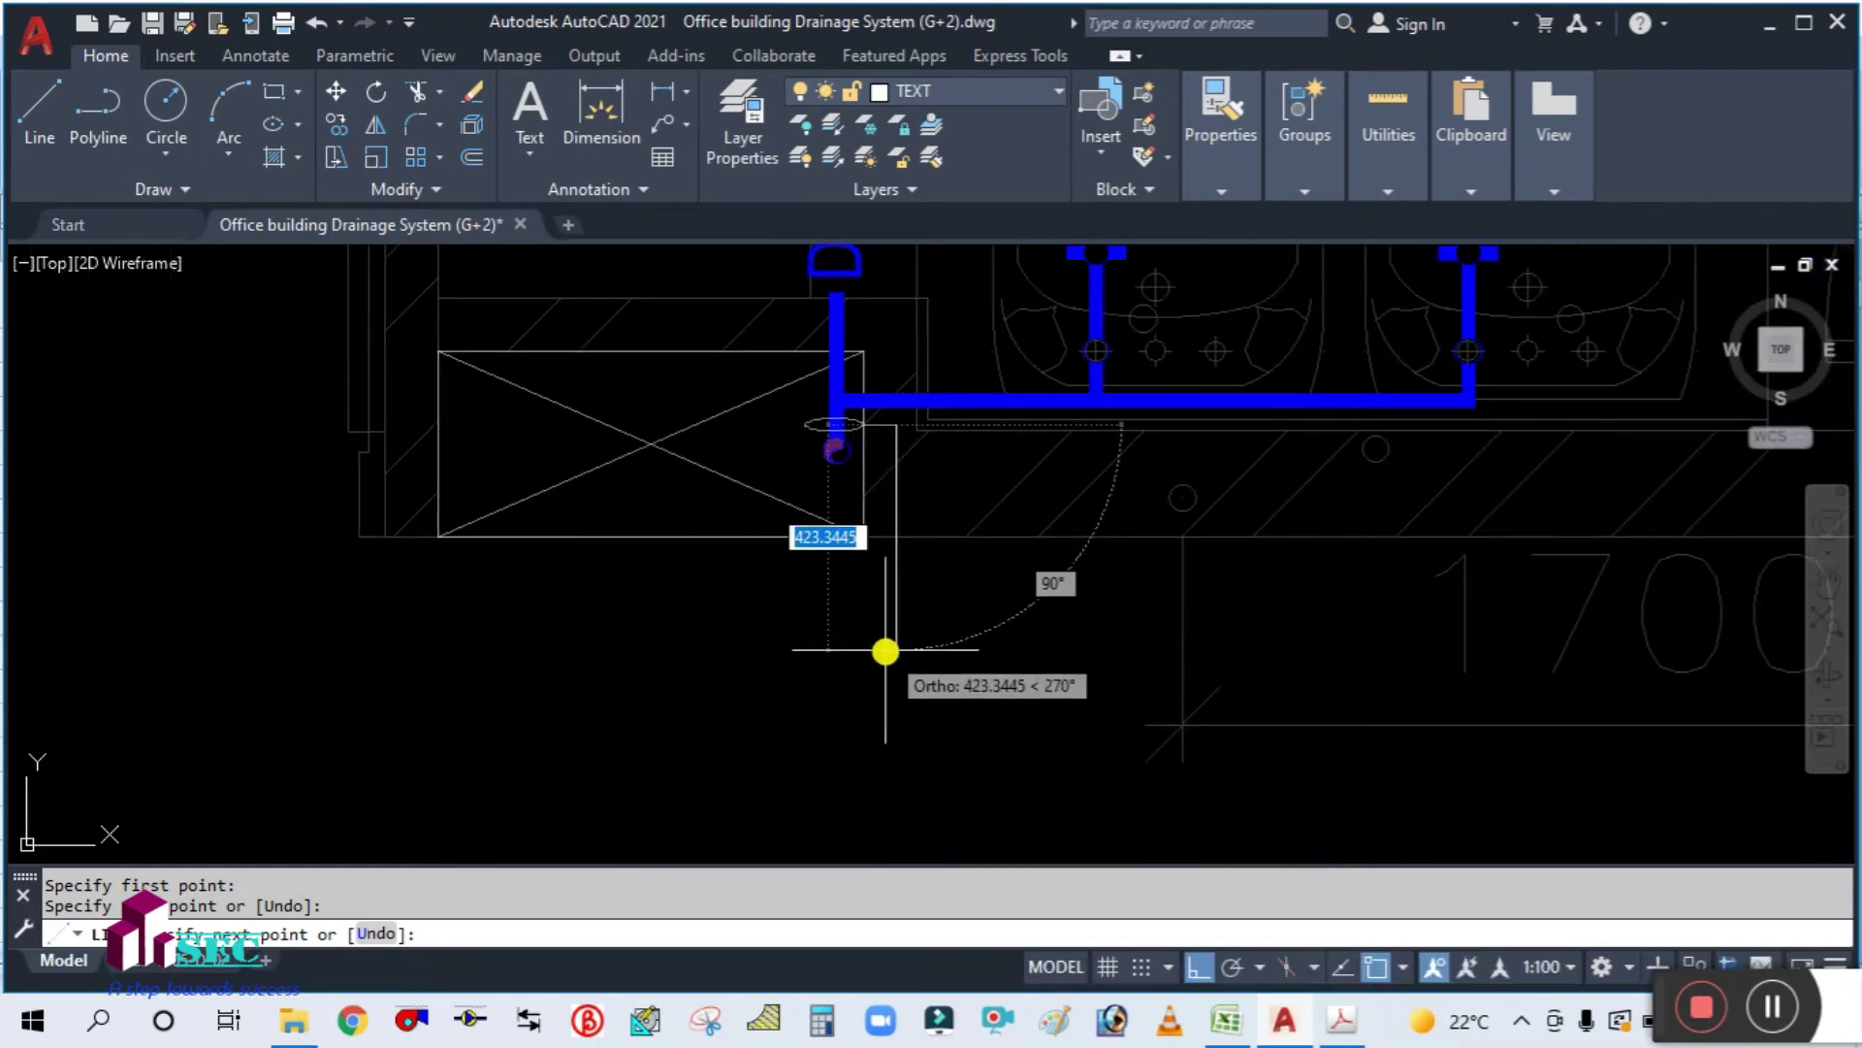
{"action": "left_click", "coordinate": [886, 650]}
{"action": "left_click", "coordinate": [1089, 649]}
{"action": "key", "text": "Escape"}
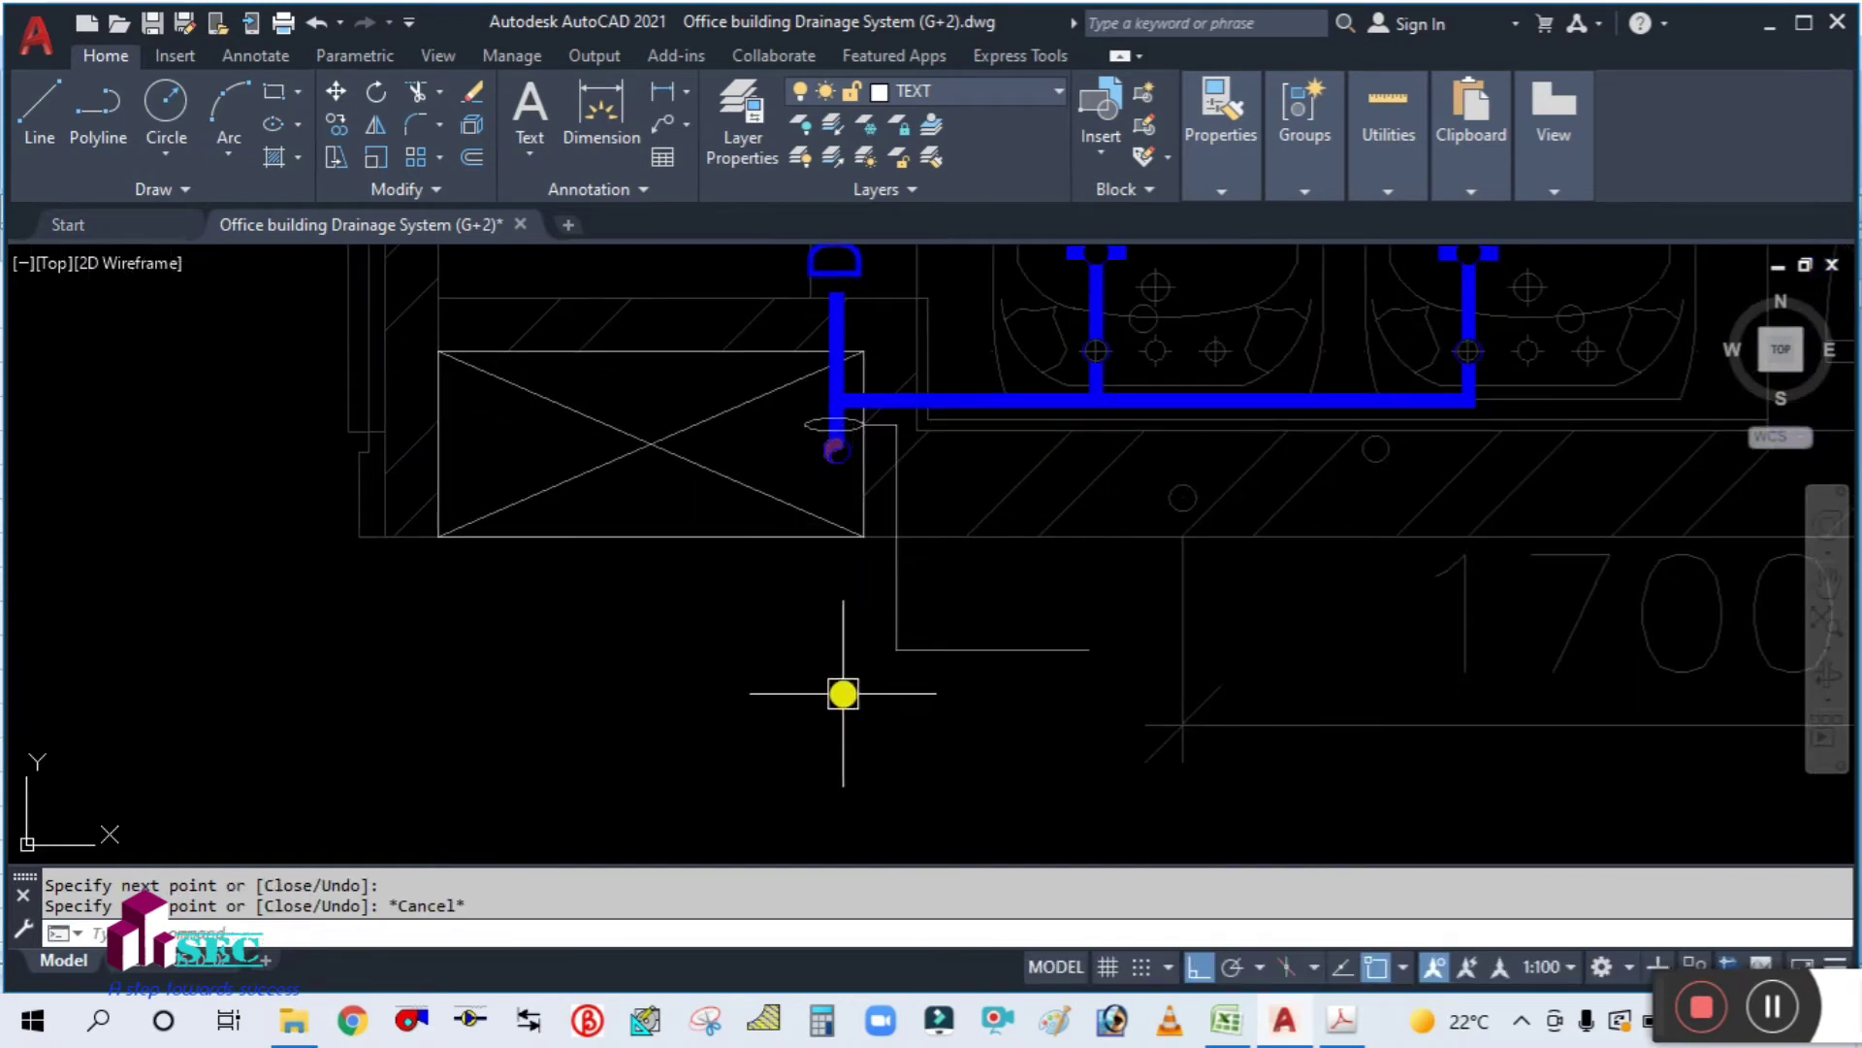
Step: Copy the "SIZE:-2.5 M3" text from the domestic water tank to the open area below the shaft, near the leader
{"action": "middle_click_drag", "start_coordinate": [843, 693], "coordinate": [853, 598]}
{"action": "scroll", "coordinate": [931, 603], "scroll_direction": "down", "scroll_amount": 2}
{"action": "middle_click_drag", "start_coordinate": [993, 498], "coordinate": [889, 656]}
{"action": "scroll", "coordinate": [889, 657], "scroll_direction": "down", "scroll_amount": 5}
{"action": "scroll", "coordinate": [882, 466], "scroll_direction": "up", "scroll_amount": 2}
{"action": "mouse_move", "coordinate": [882, 466]}
{"action": "middle_mouse_down"}
{"action": "mouse_move", "coordinate": [844, 586]}
{"action": "mouse_move", "coordinate": [820, 564]}
{"action": "middle_mouse_up"}
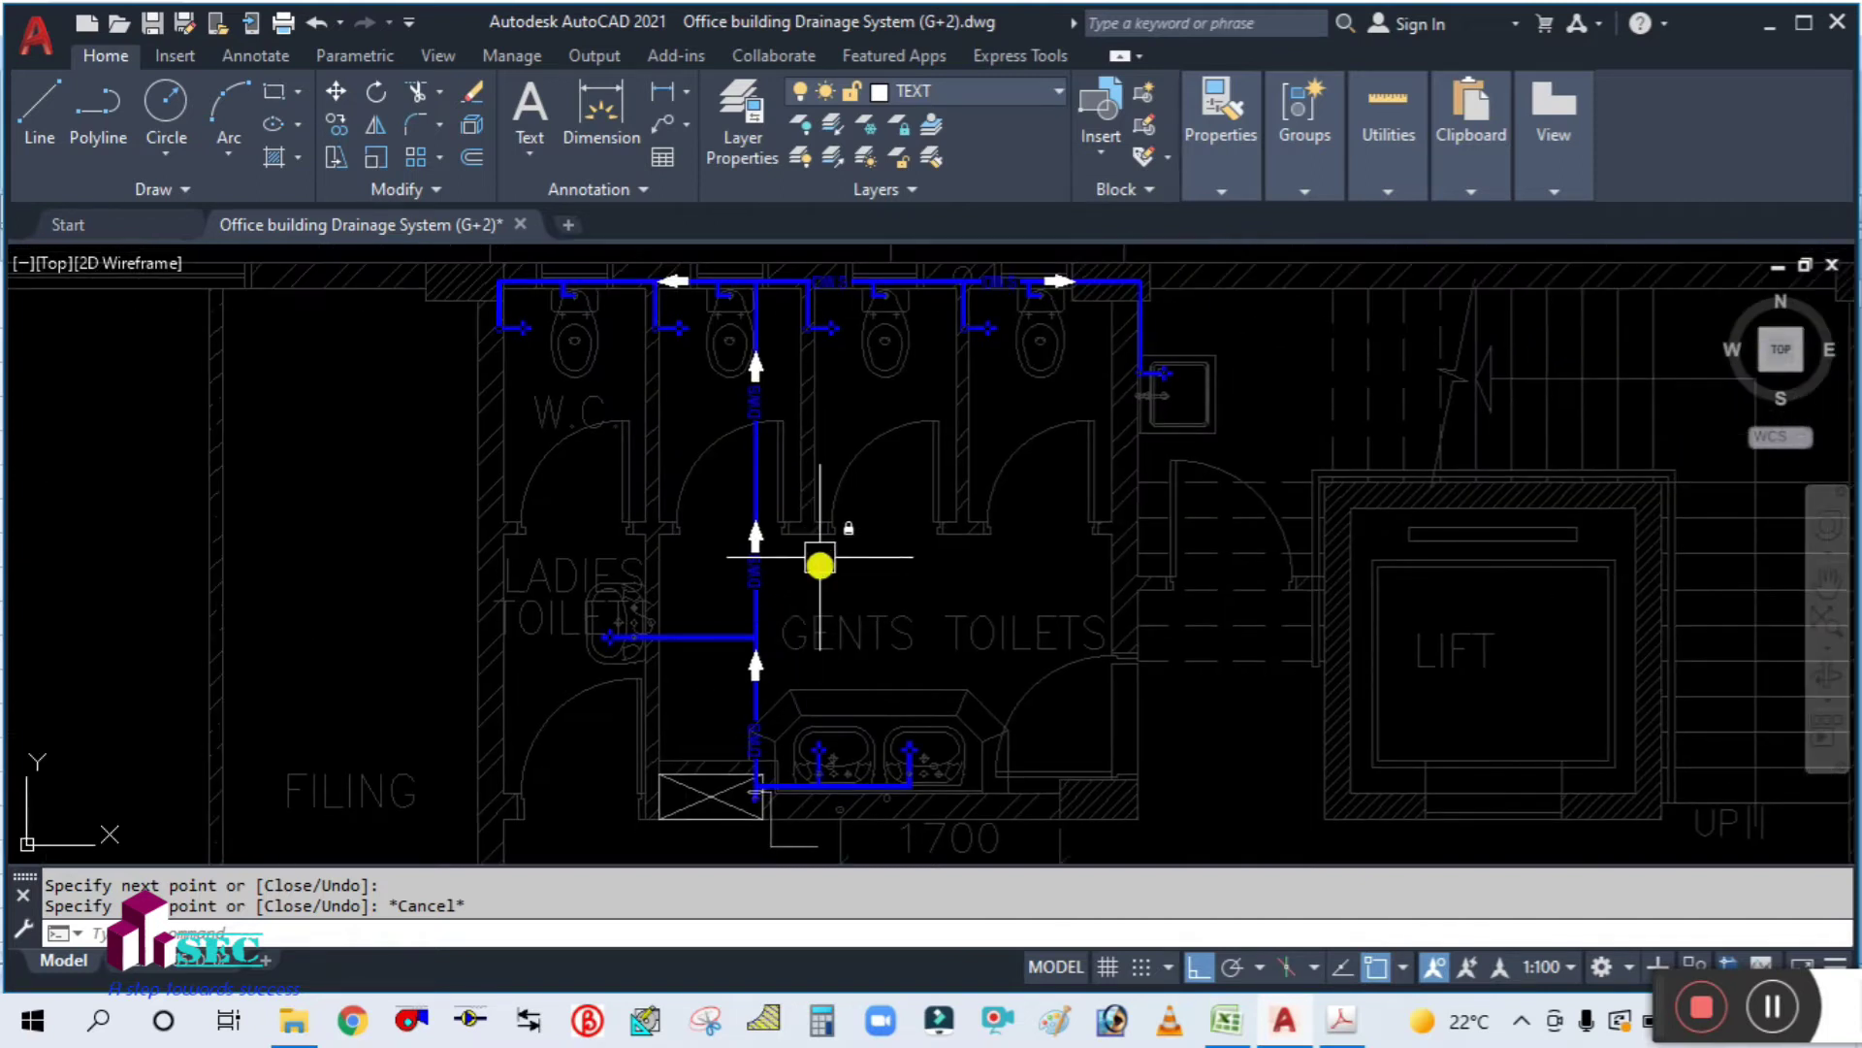
{"action": "scroll", "coordinate": [844, 520], "scroll_direction": "down", "scroll_amount": 2}
{"action": "middle_click_drag", "start_coordinate": [922, 465], "coordinate": [922, 656]}
{"action": "type", "text": "CO"}
{"action": "key", "text": "Return"}
{"action": "scroll", "coordinate": [698, 447], "scroll_direction": "up", "scroll_amount": 4}
{"action": "left_click", "coordinate": [737, 475]}
{"action": "key", "text": "Return"}
{"action": "left_click", "coordinate": [882, 419]}
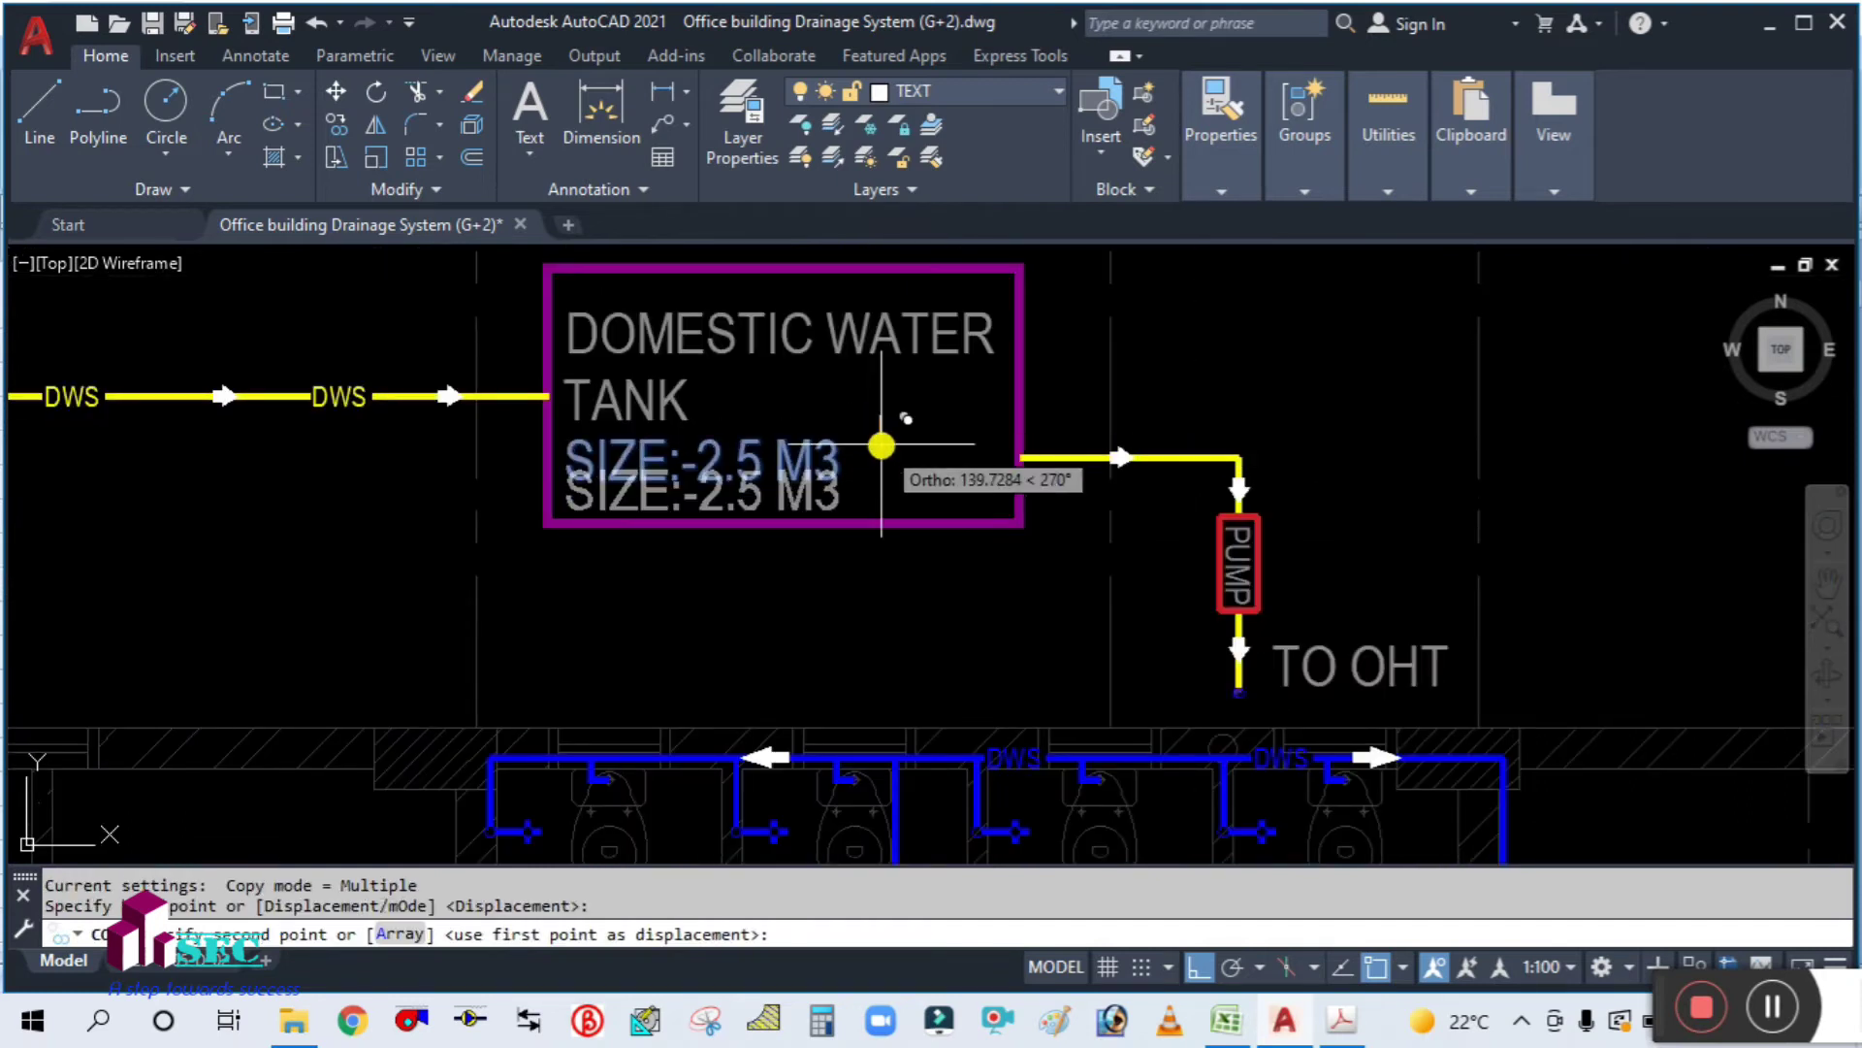
{"action": "scroll", "coordinate": [882, 446], "scroll_direction": "down", "scroll_amount": 2}
{"action": "scroll", "coordinate": [882, 447], "scroll_direction": "down", "scroll_amount": 3}
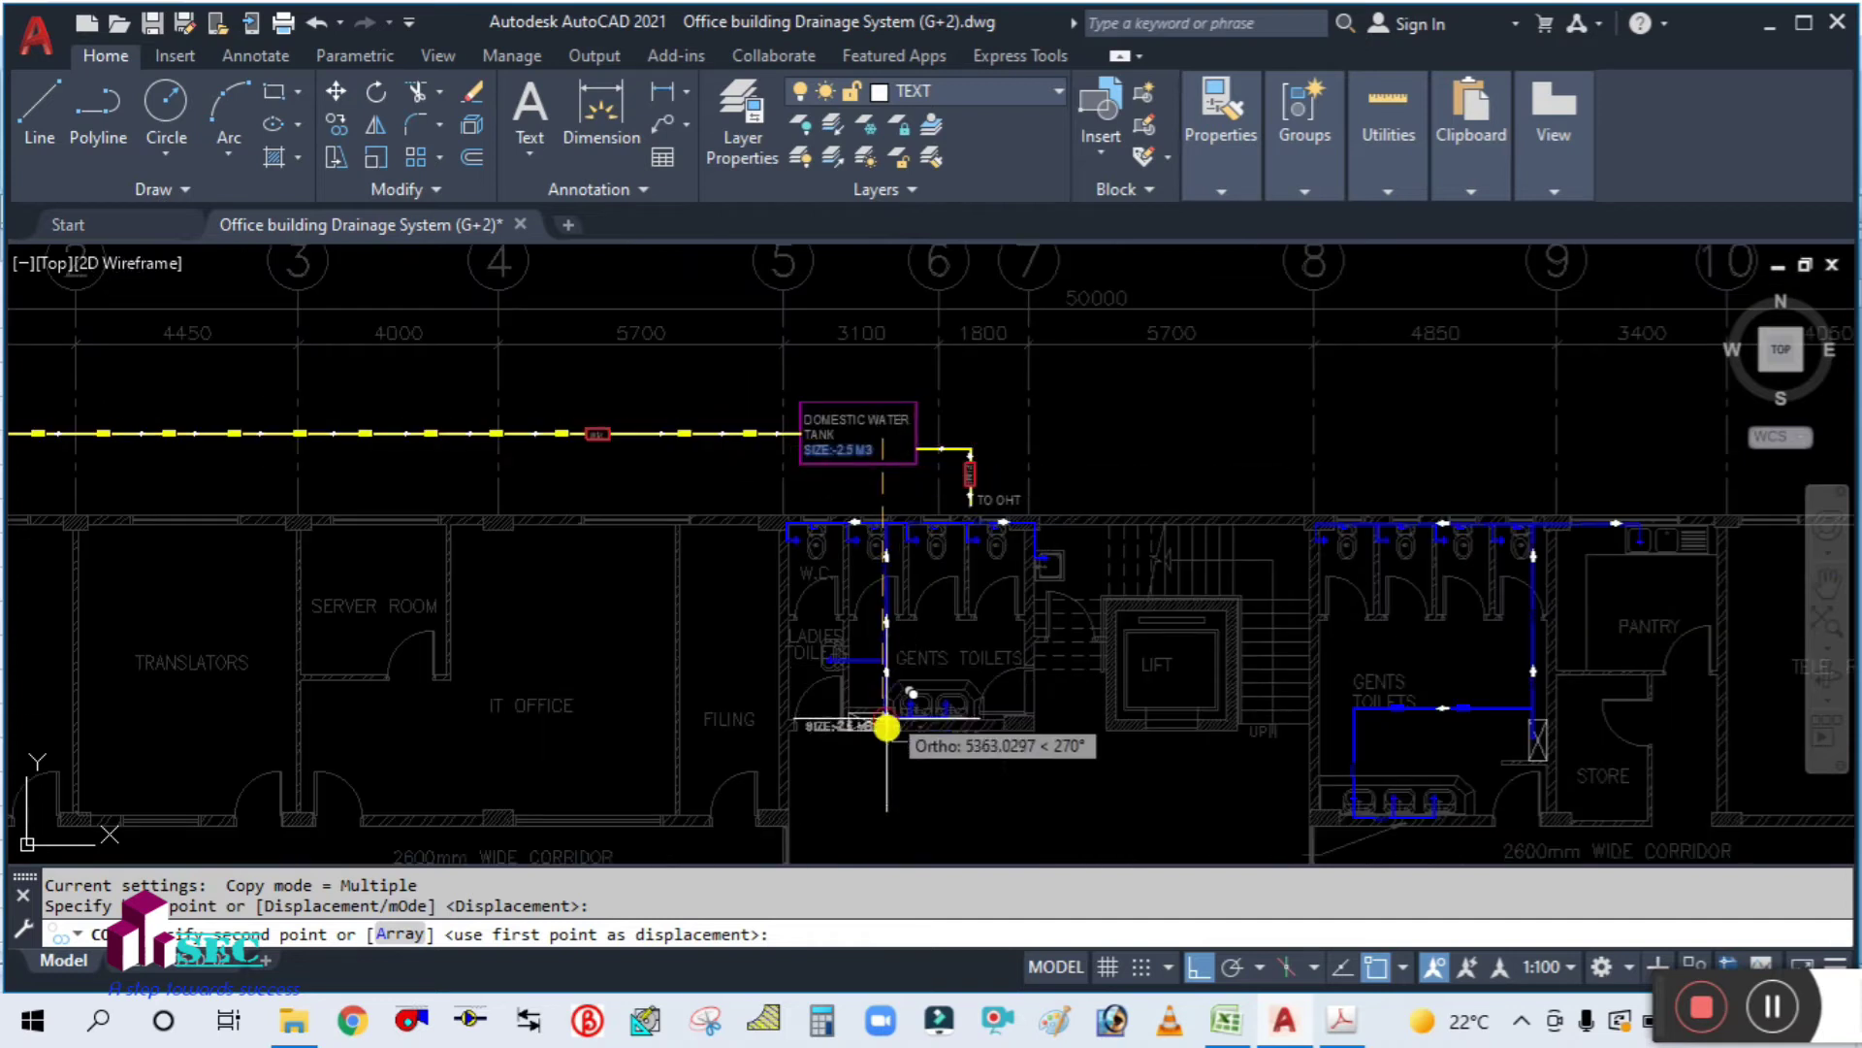
{"action": "scroll", "coordinate": [886, 760], "scroll_direction": "up", "scroll_amount": 4}
{"action": "middle_click_drag", "start_coordinate": [885, 760], "coordinate": [846, 635]}
{"action": "scroll", "coordinate": [847, 636], "scroll_direction": "up", "scroll_amount": 3}
{"action": "left_click", "coordinate": [886, 470]}
{"action": "key", "text": "Escape"}
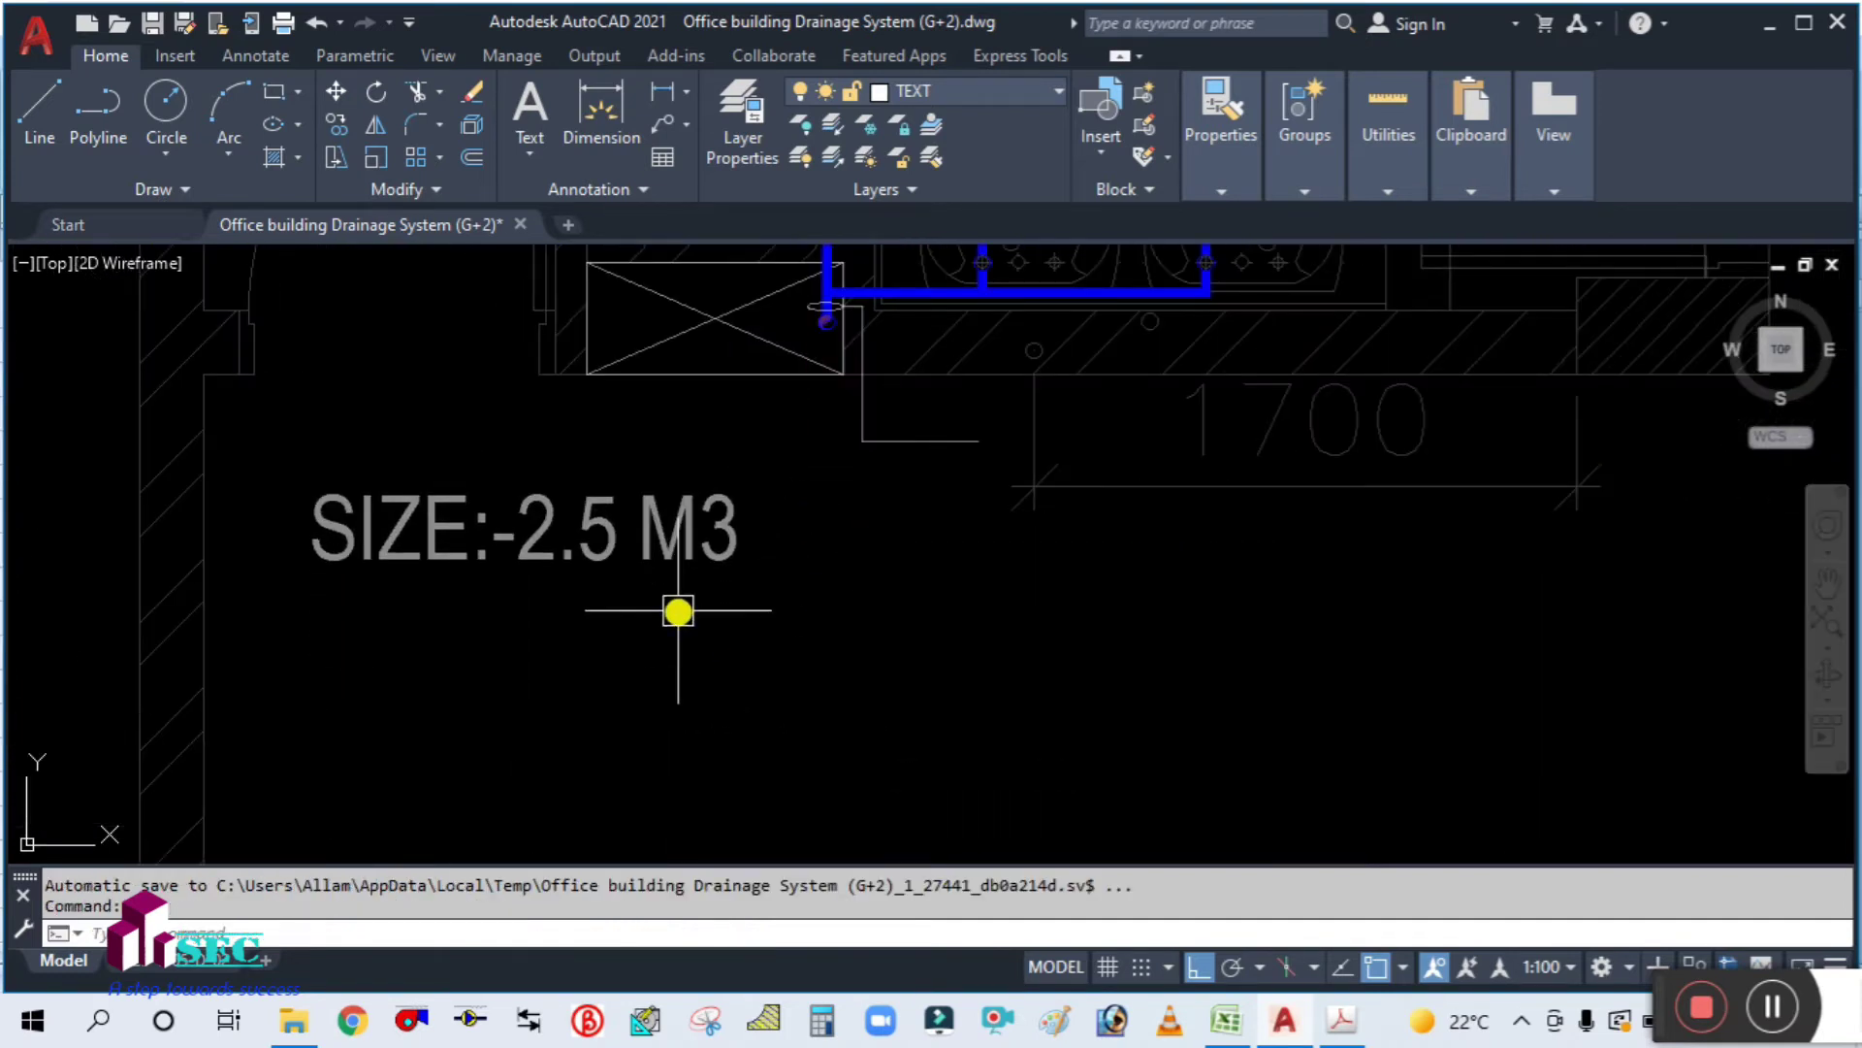
Step: Move the copied size text horizontally so it sits beneath the leader's landing
{"action": "left_click", "coordinate": [792, 666]}
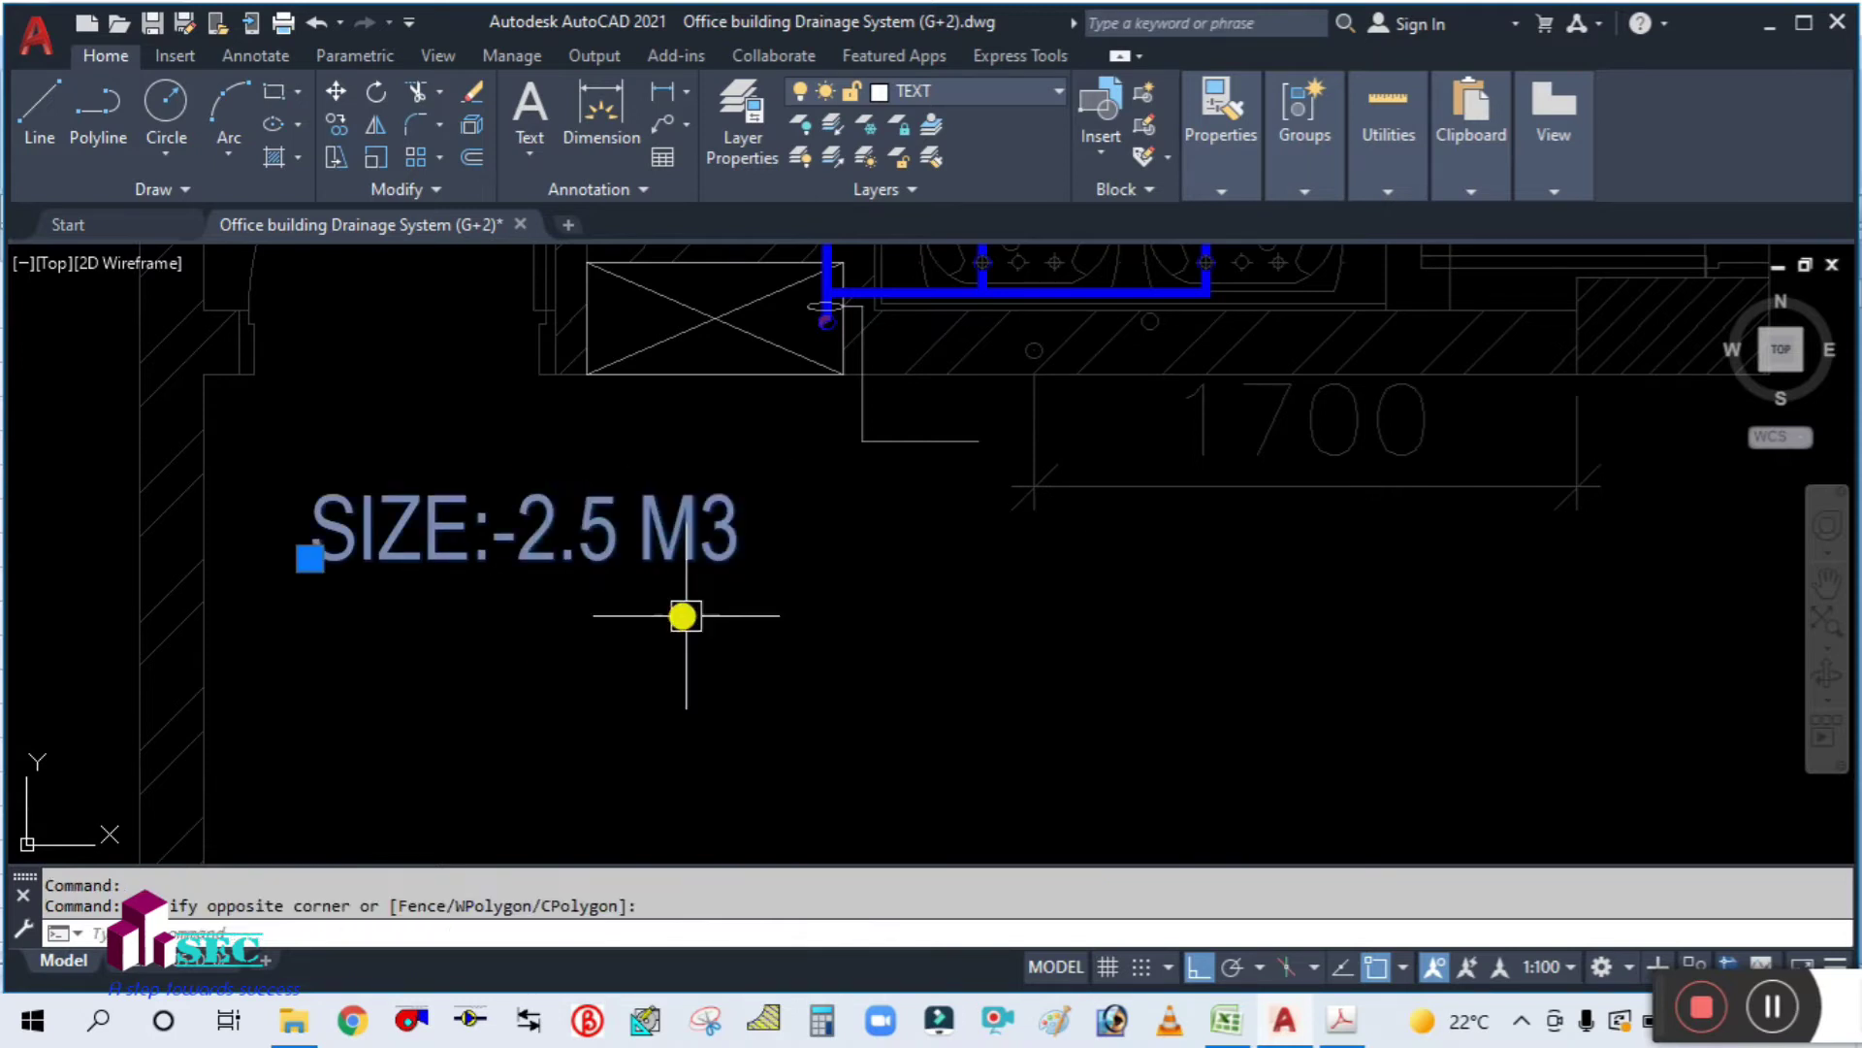
{"action": "key", "text": "Escape"}
{"action": "key", "text": "Escape"}
{"action": "type", "text": "m"}
{"action": "key", "text": "Return"}
{"action": "left_click", "coordinate": [631, 540]}
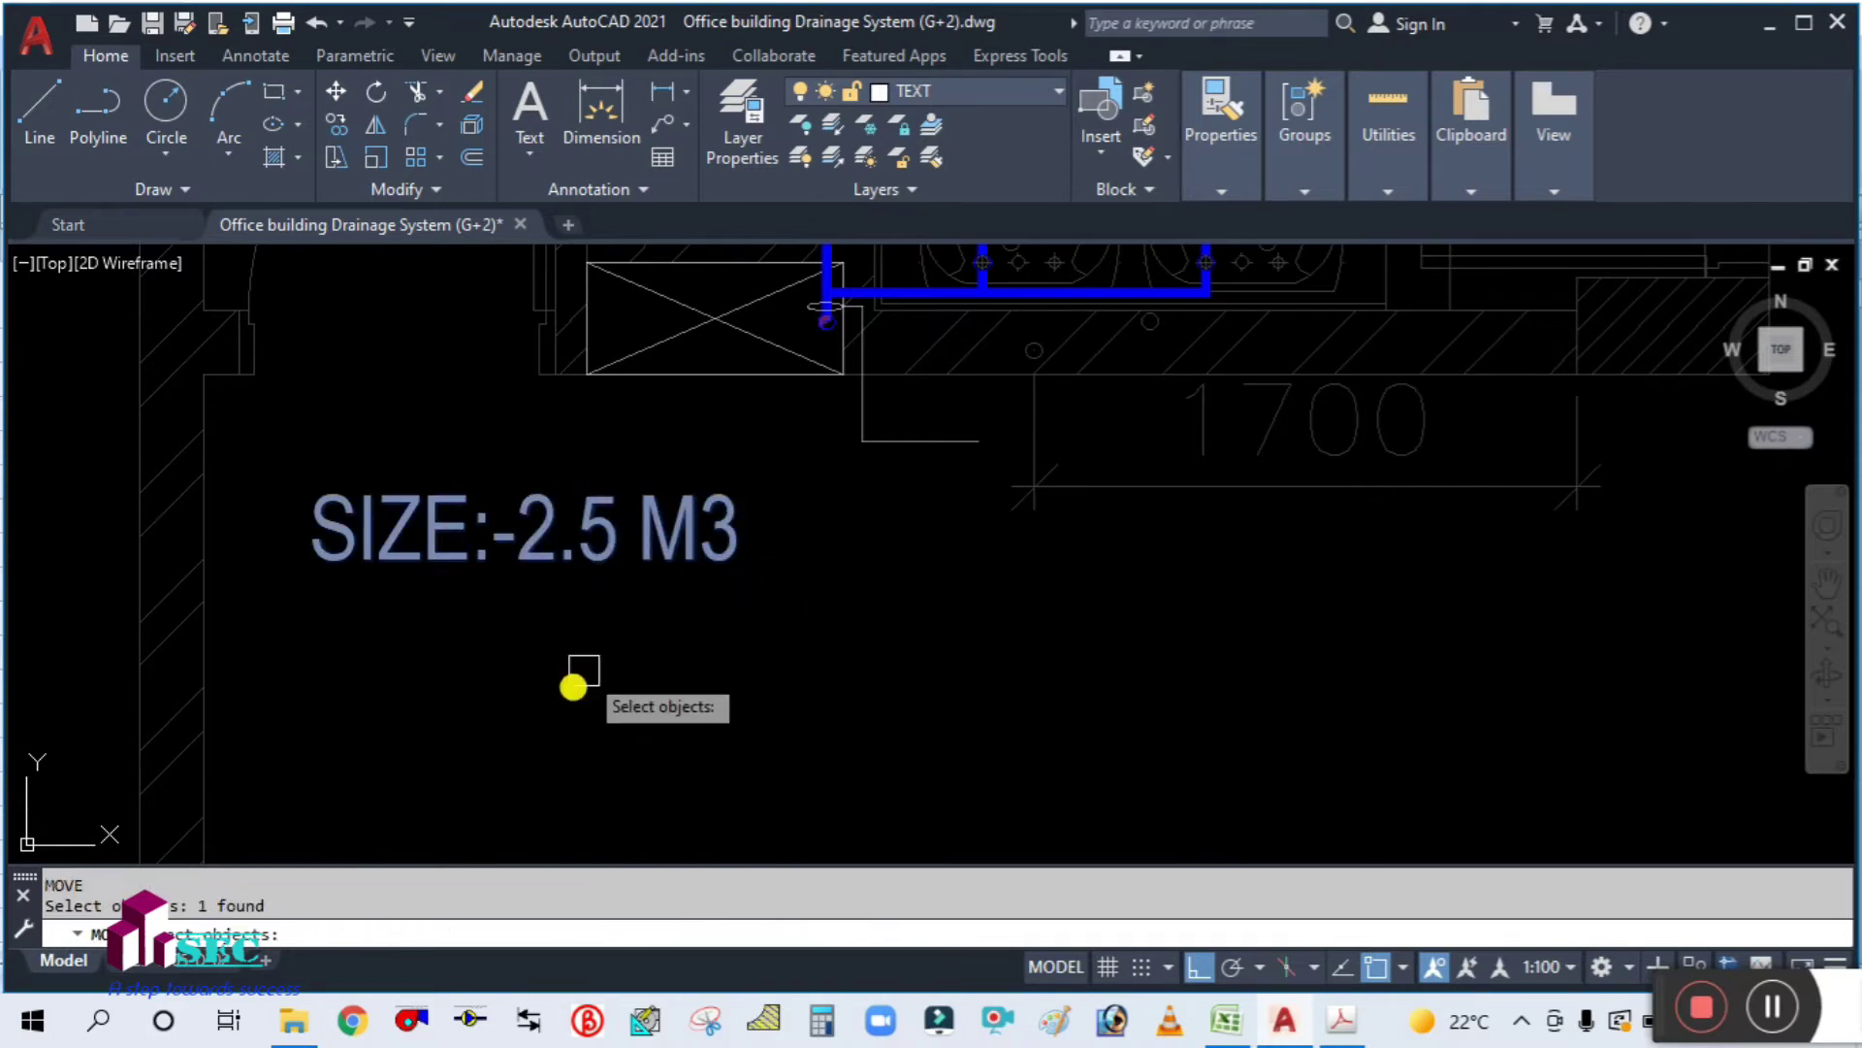
{"action": "key", "text": "Return"}
{"action": "left_click", "coordinate": [565, 695]}
{"action": "key", "text": "Escape"}
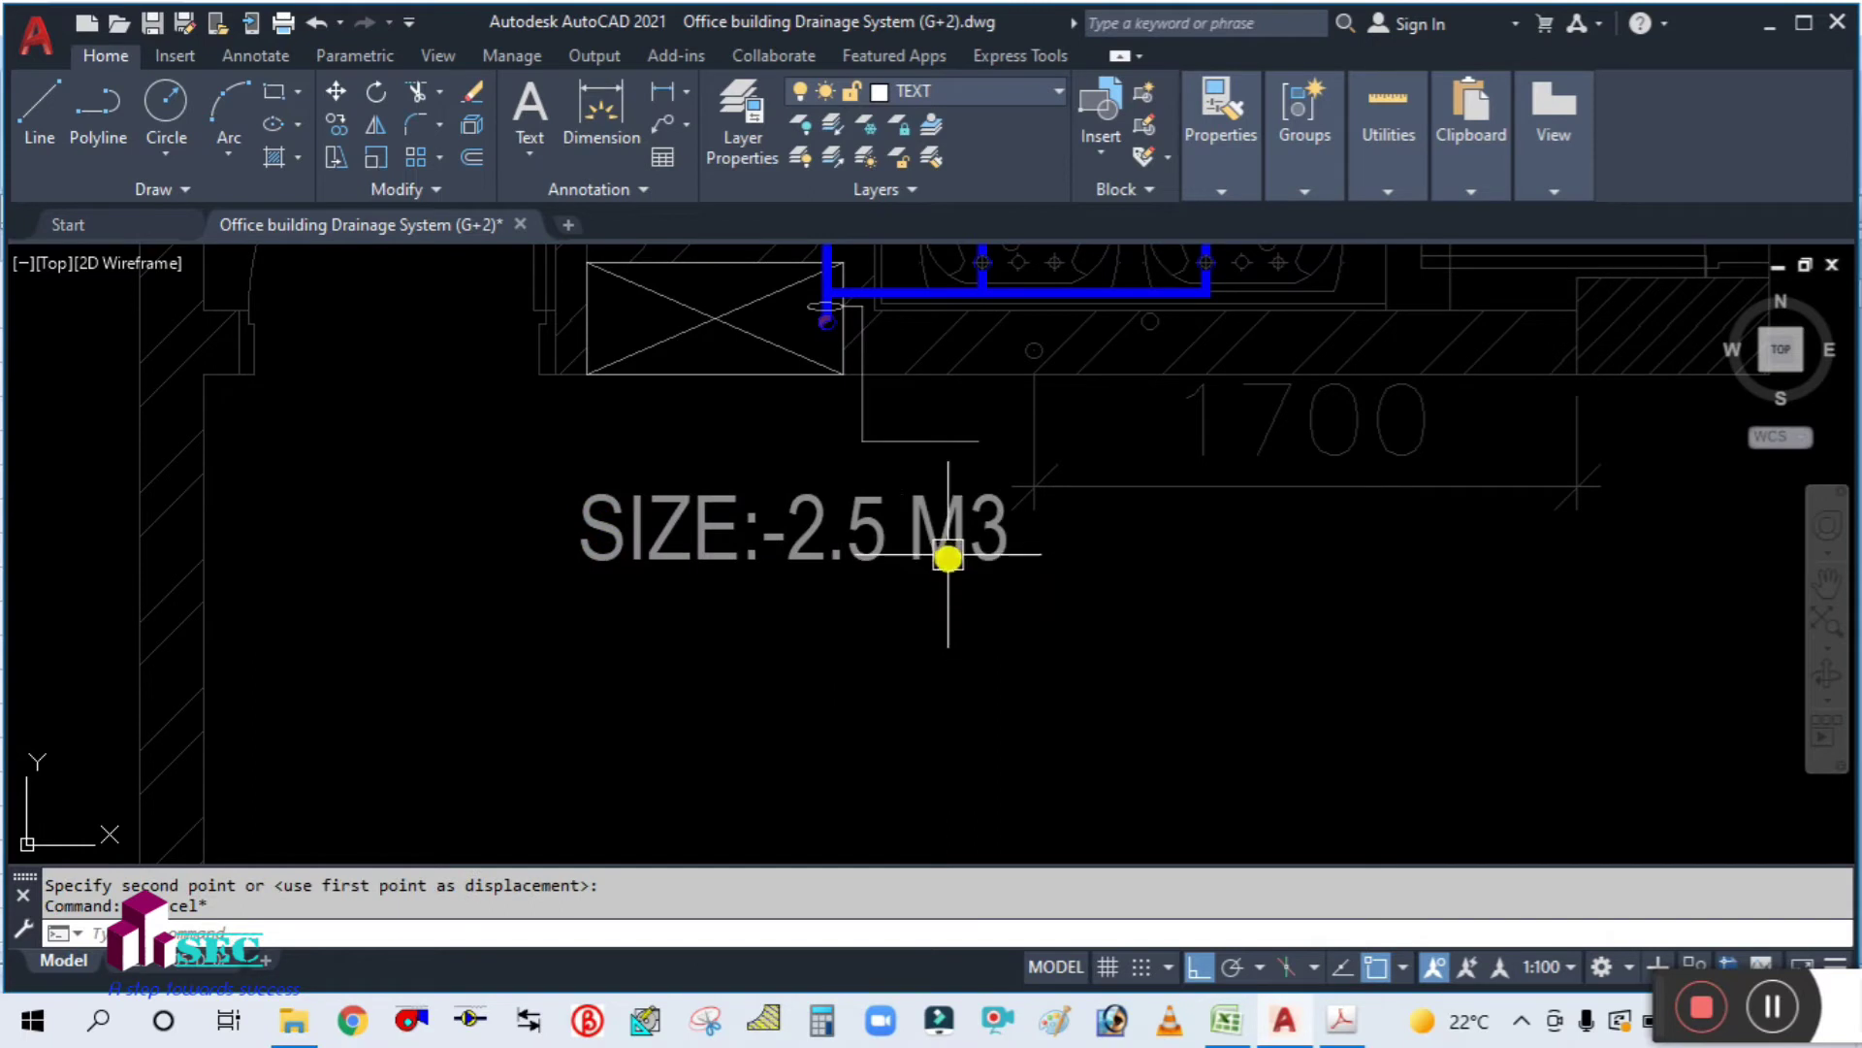
Step: Copy the size text twice straight down to form a stack of three text lines
{"action": "type", "text": "co"}
{"action": "key", "text": "Return"}
{"action": "left_click", "coordinate": [999, 570]}
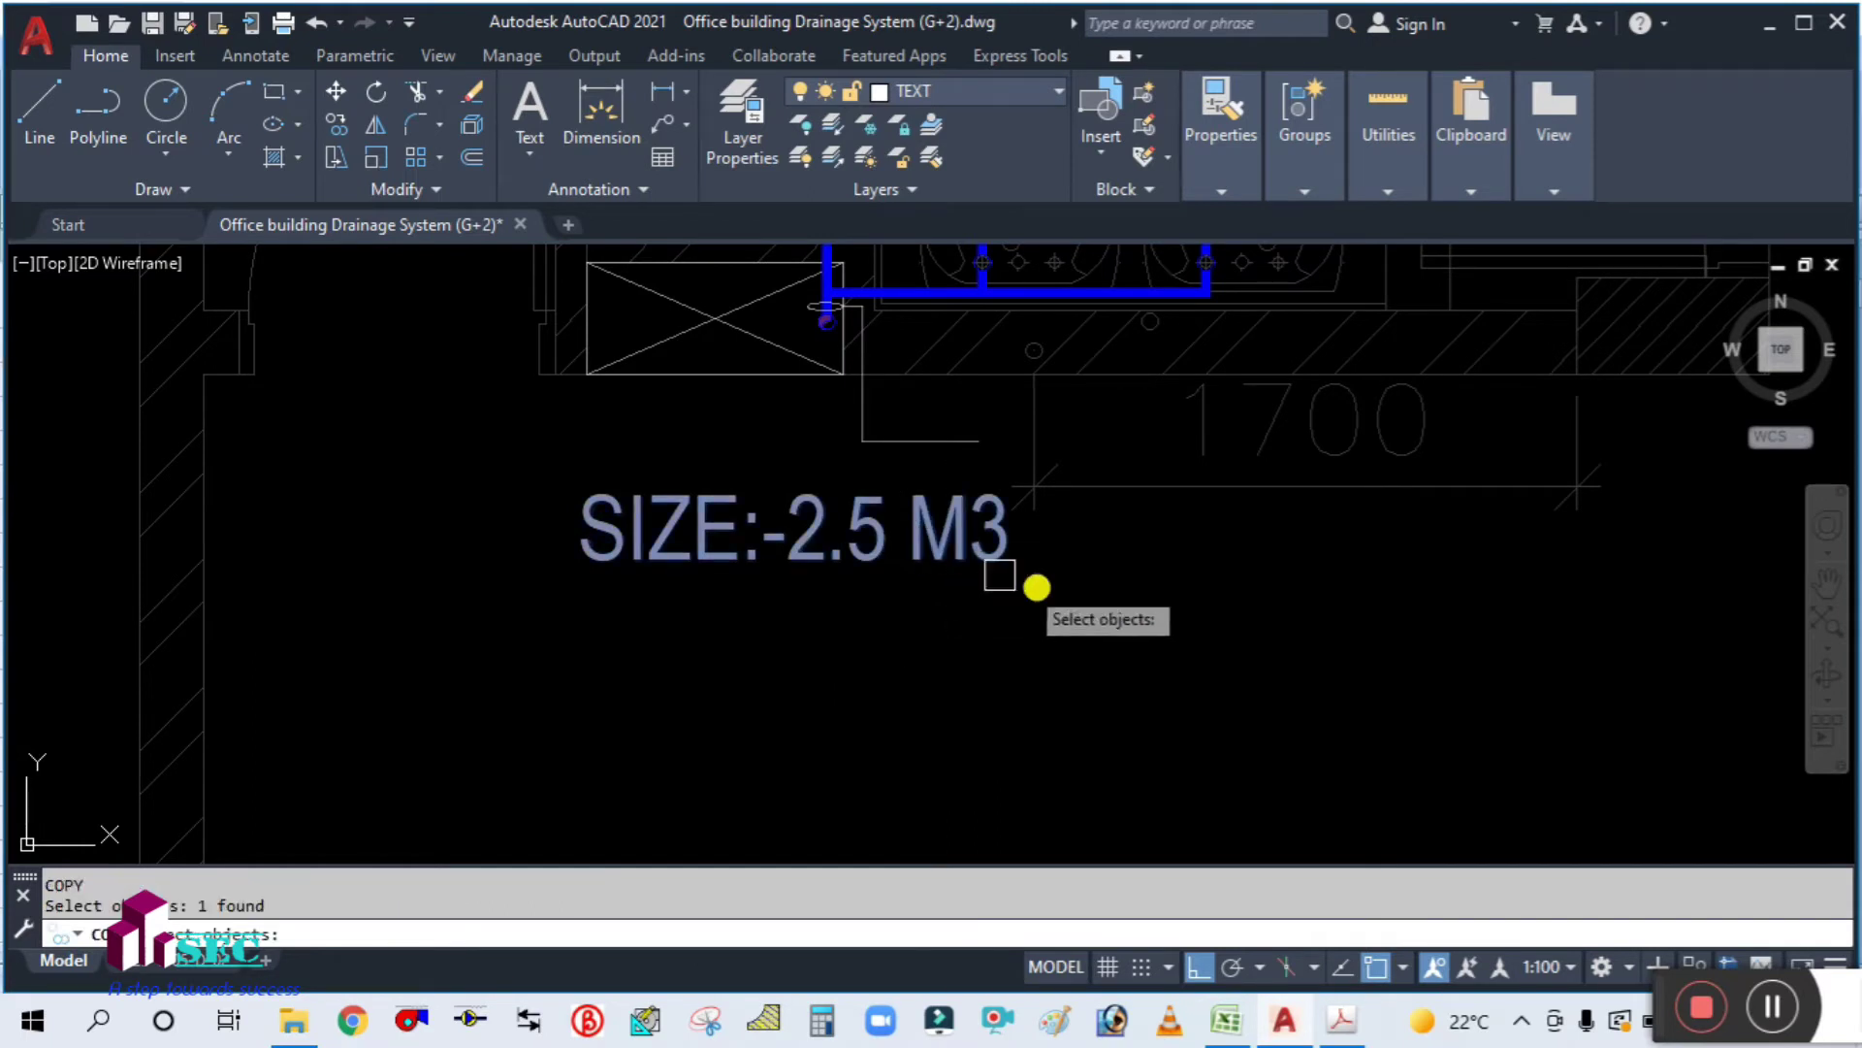
{"action": "key", "text": "Return"}
{"action": "left_click", "coordinate": [1078, 594]}
{"action": "left_click", "coordinate": [1079, 679]}
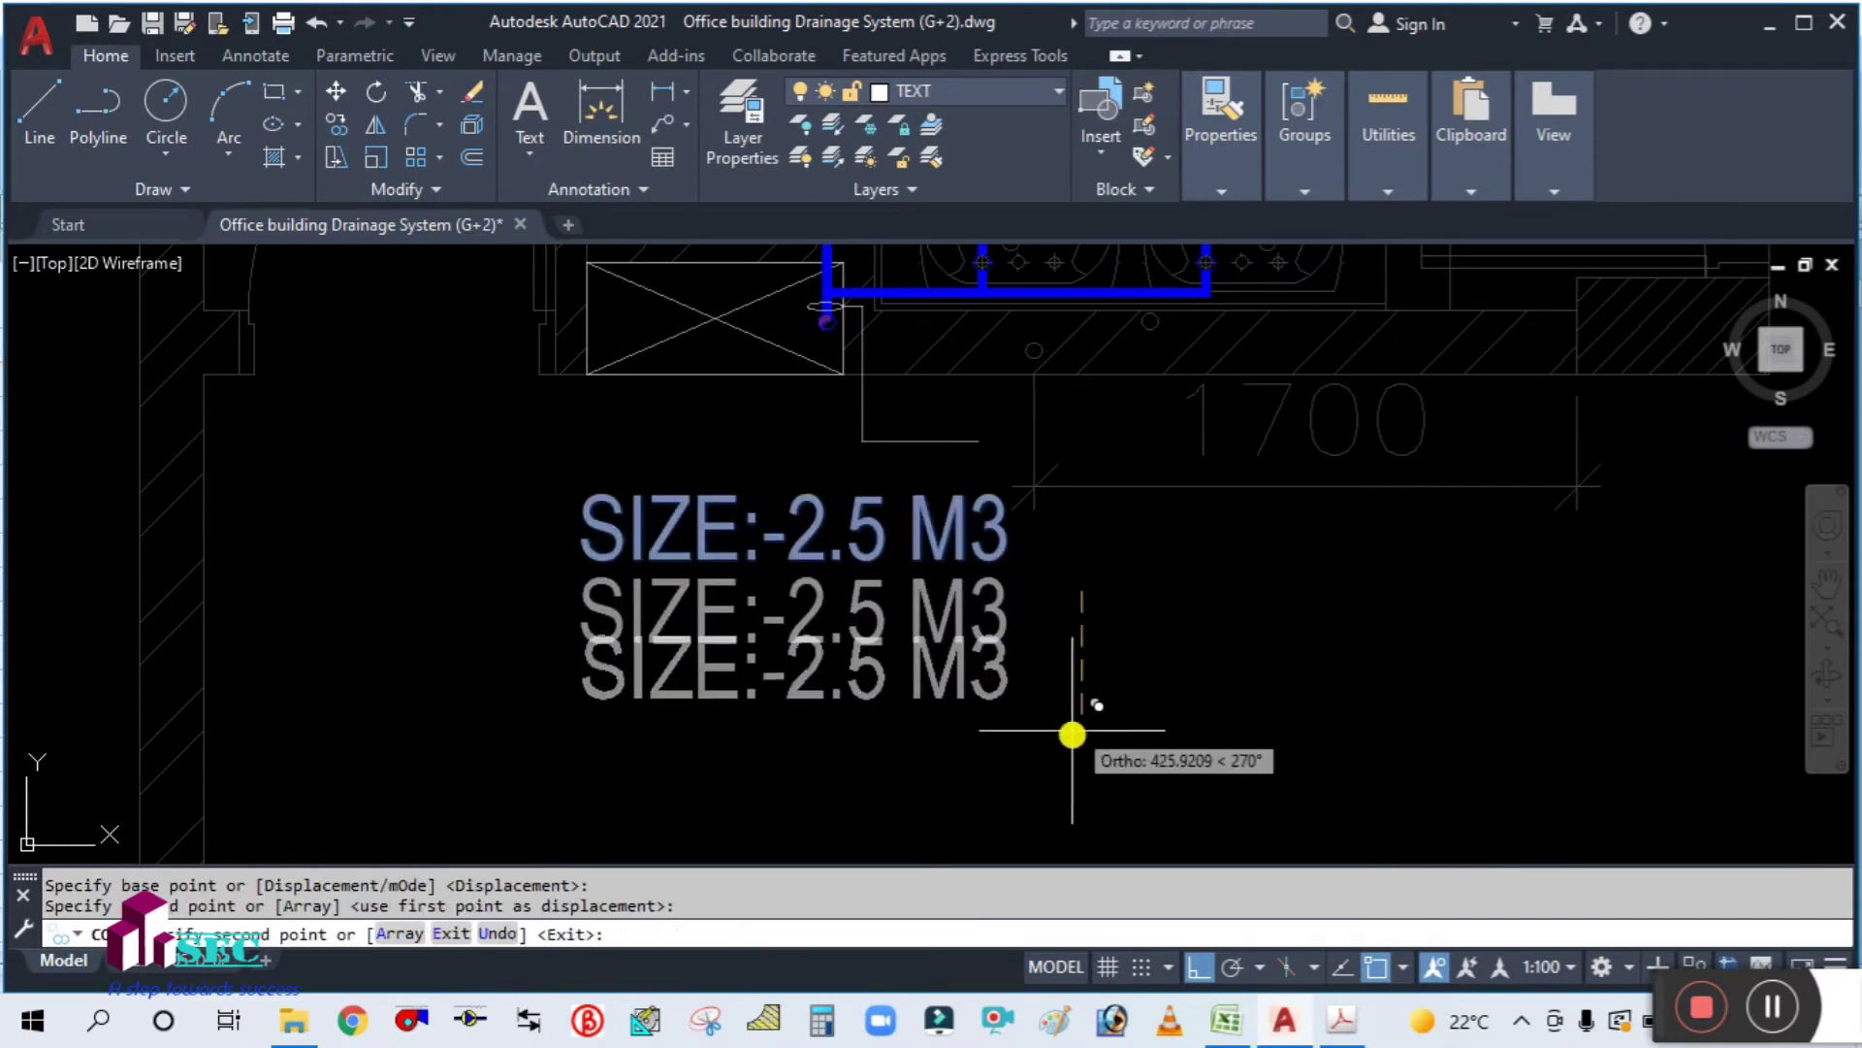
{"action": "left_click", "coordinate": [1072, 759]}
{"action": "key", "text": "Escape"}
Step: Set the text height of the three stacked "SIZE:-2.5 M3" lines to 120
{"action": "left_click", "coordinate": [830, 766]}
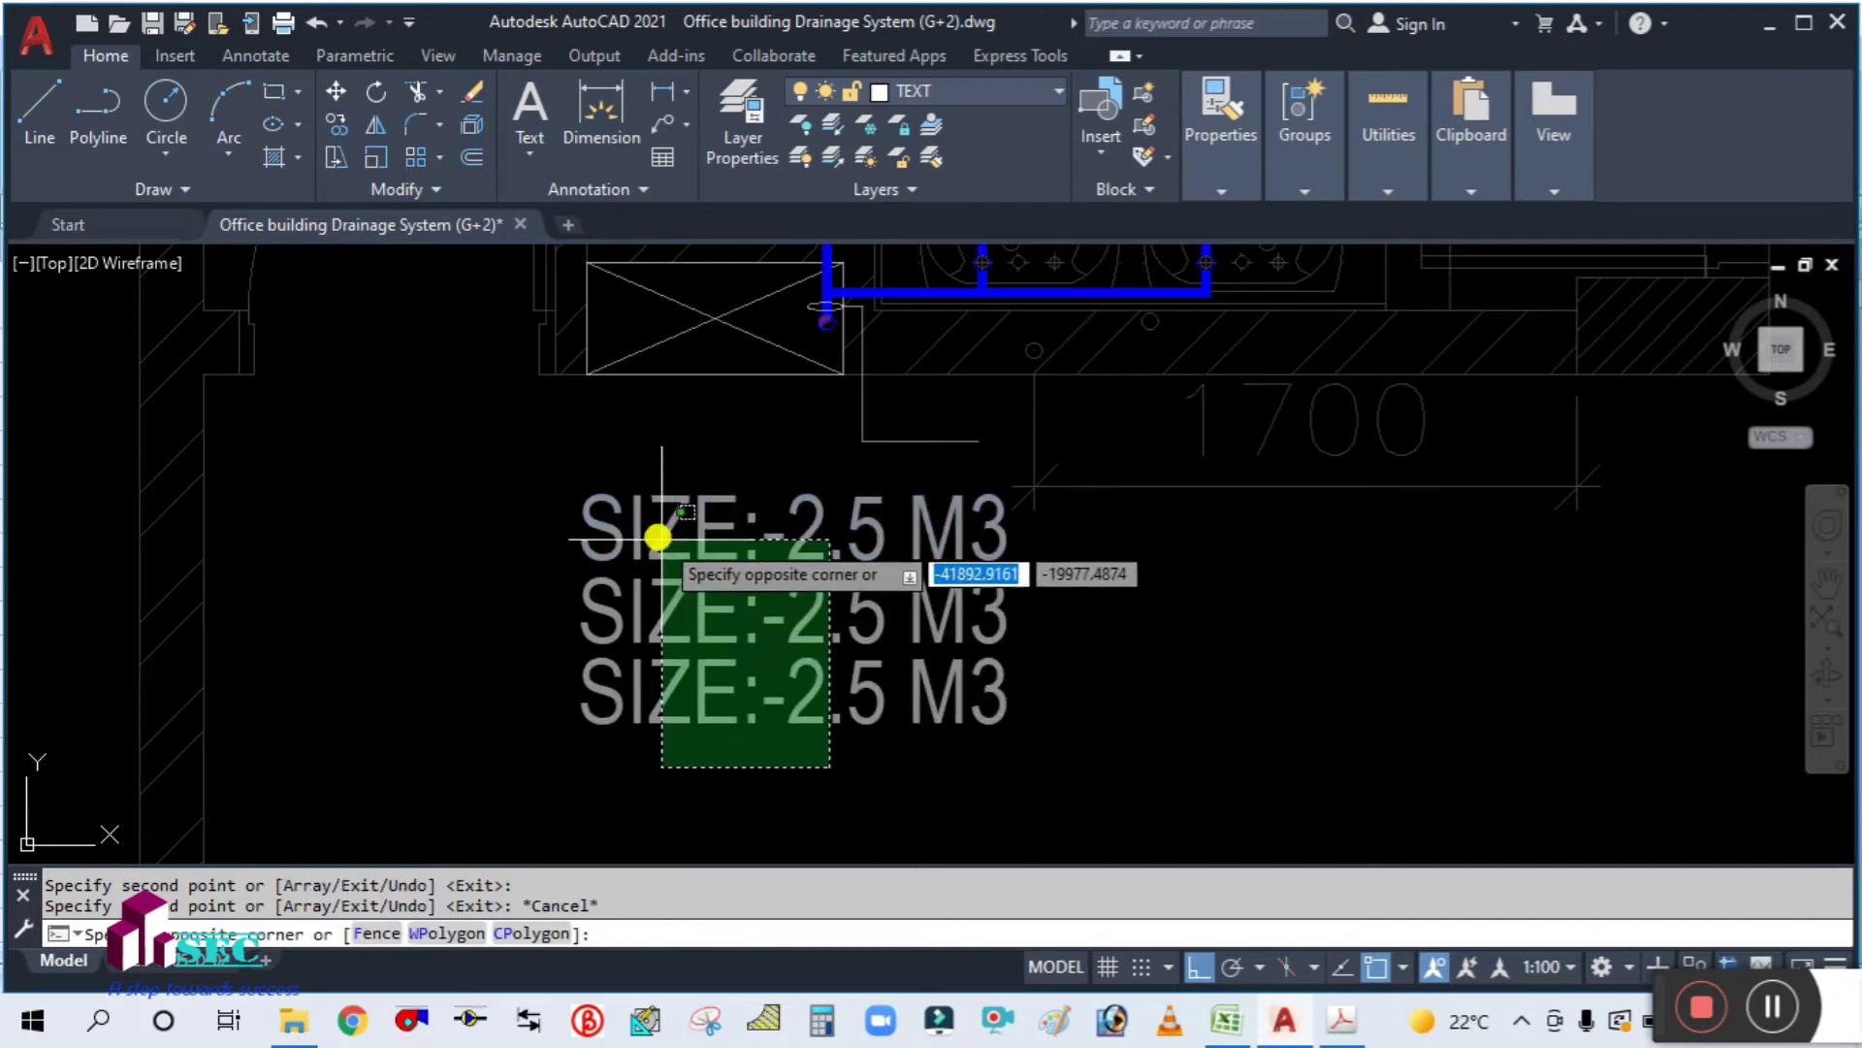
{"action": "left_click", "coordinate": [657, 537]}
{"action": "right_click", "coordinate": [685, 557]}
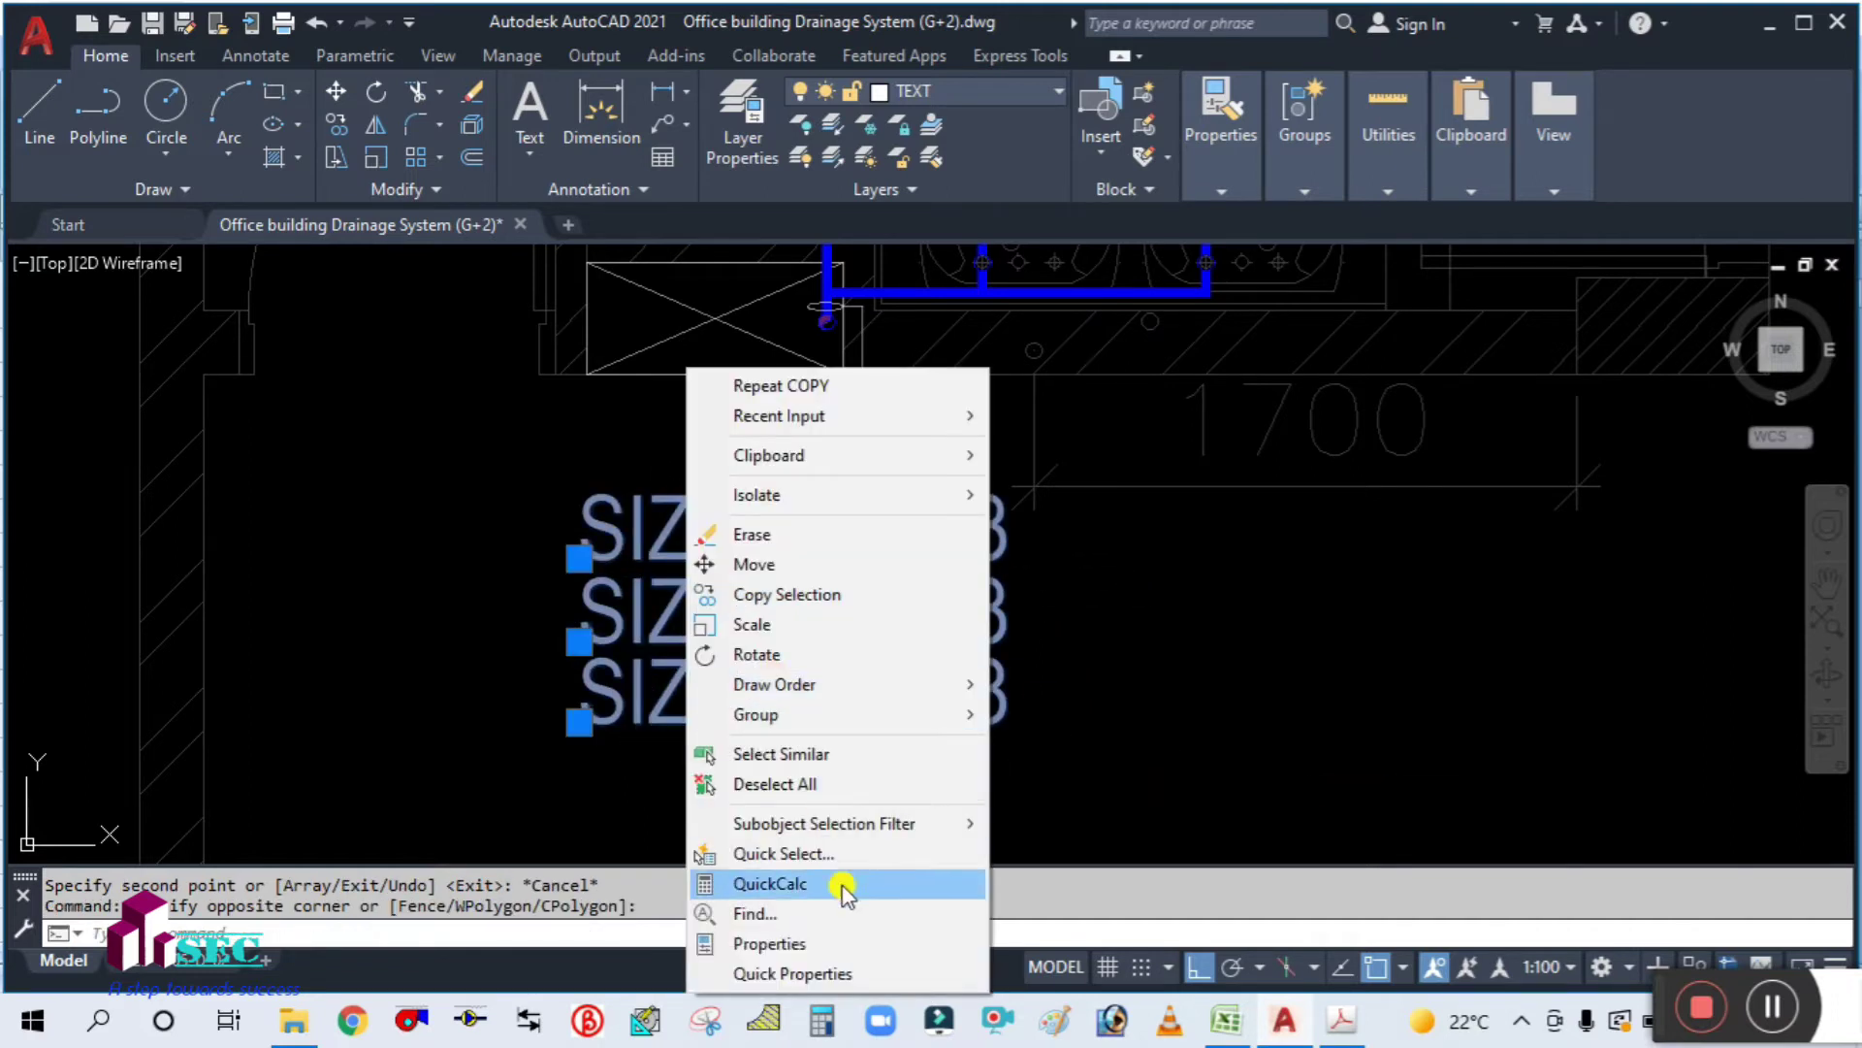
{"action": "left_click", "coordinate": [834, 949]}
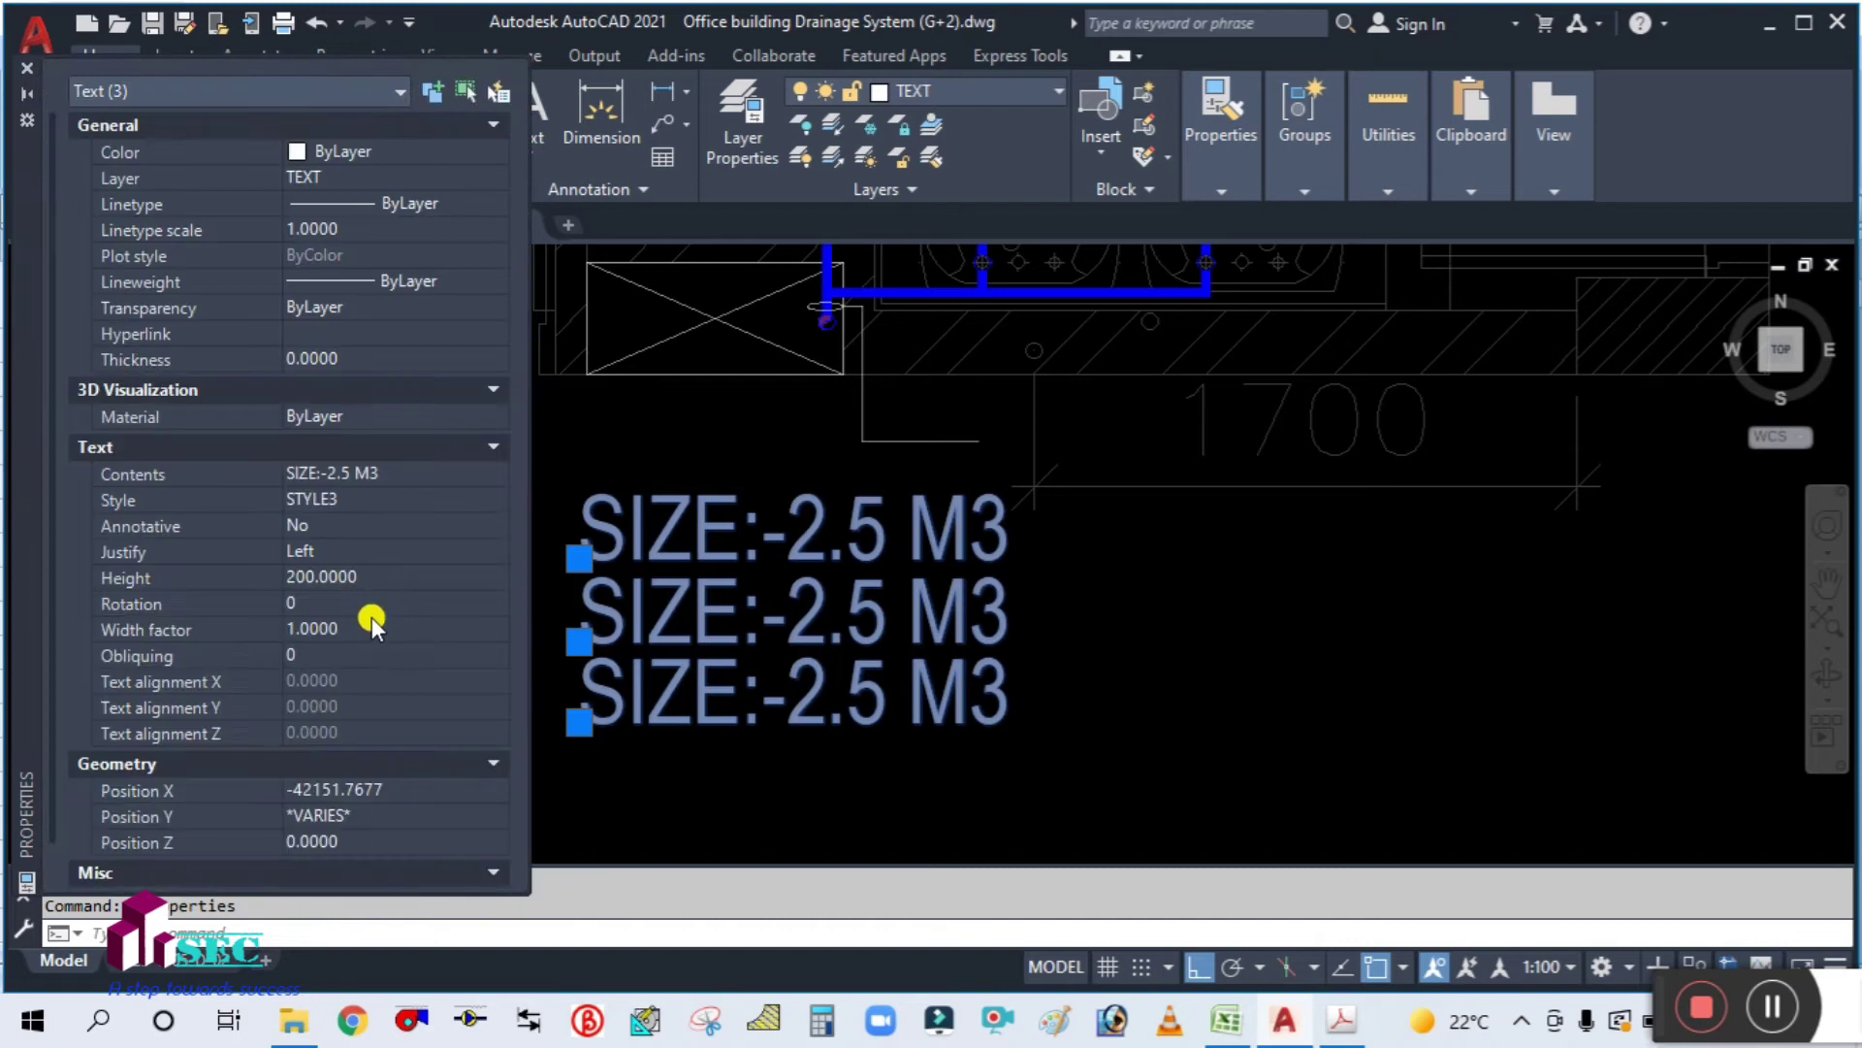
{"action": "left_click", "coordinate": [379, 577]}
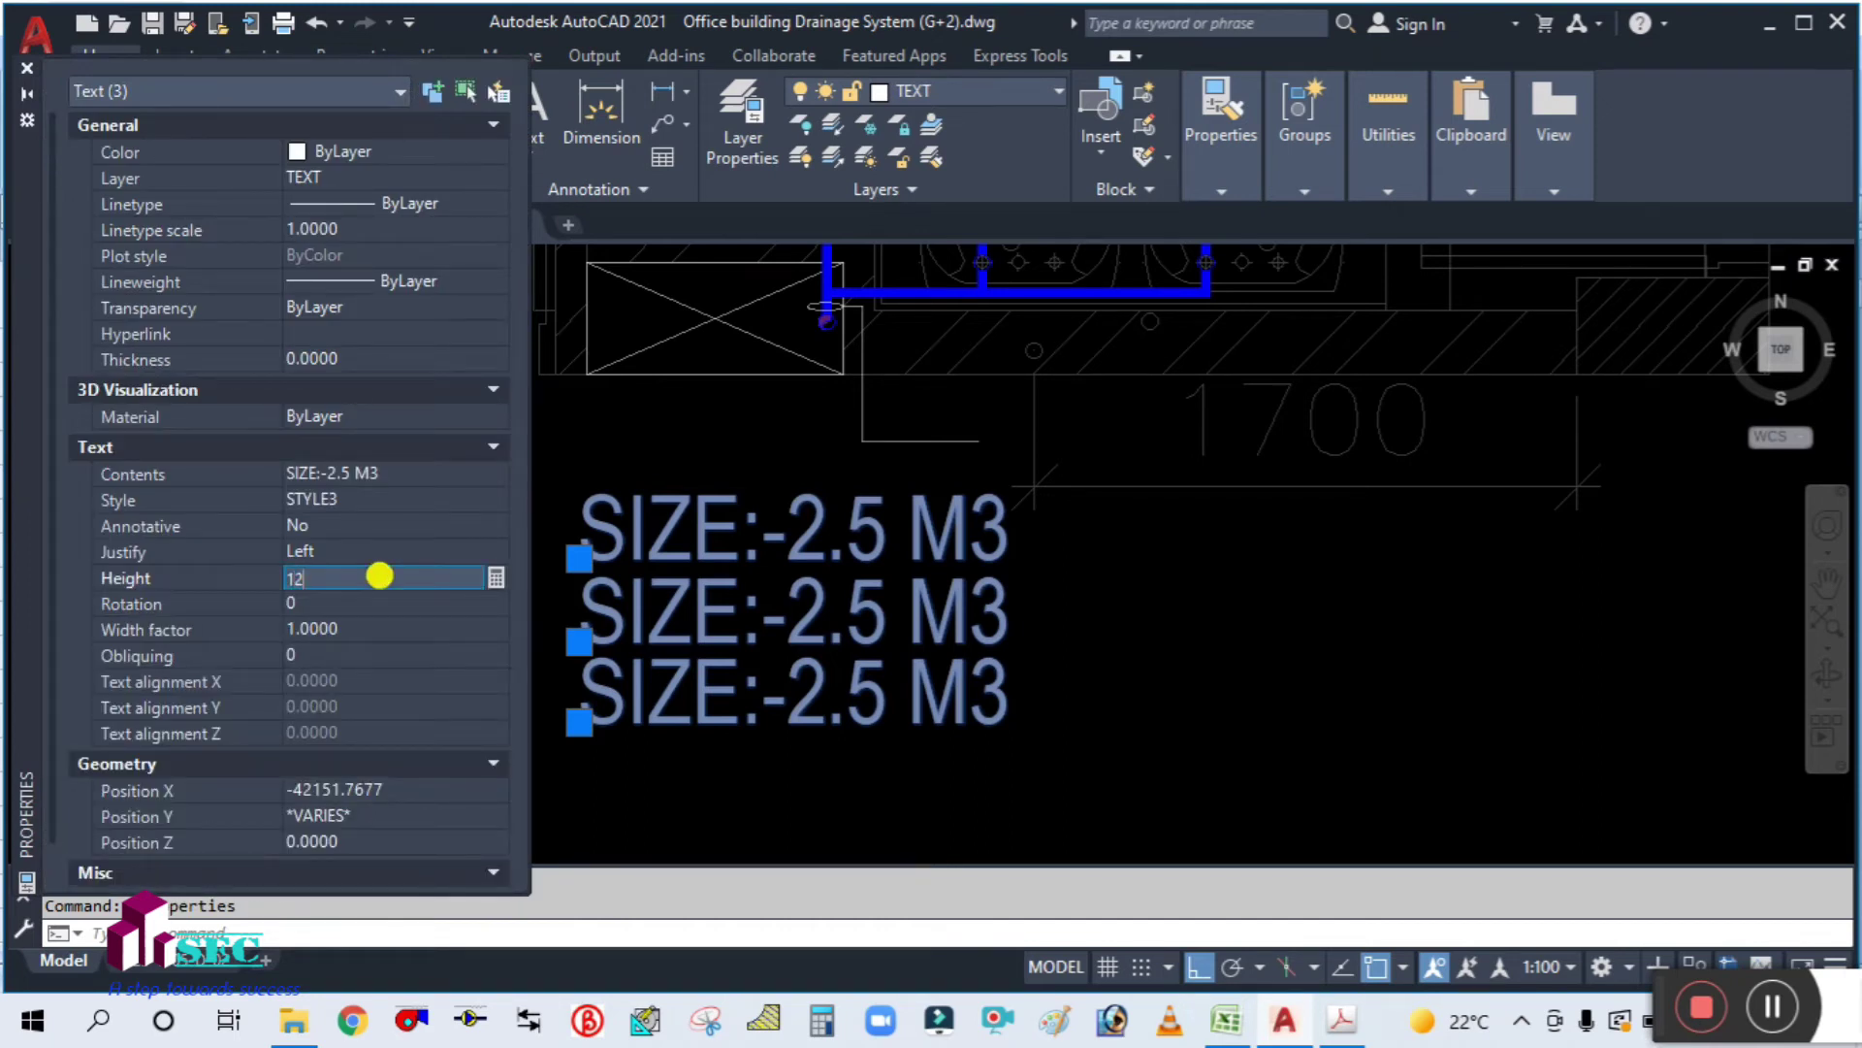
{"action": "type", "text": "120.0000"}
{"action": "key", "text": "Tab"}
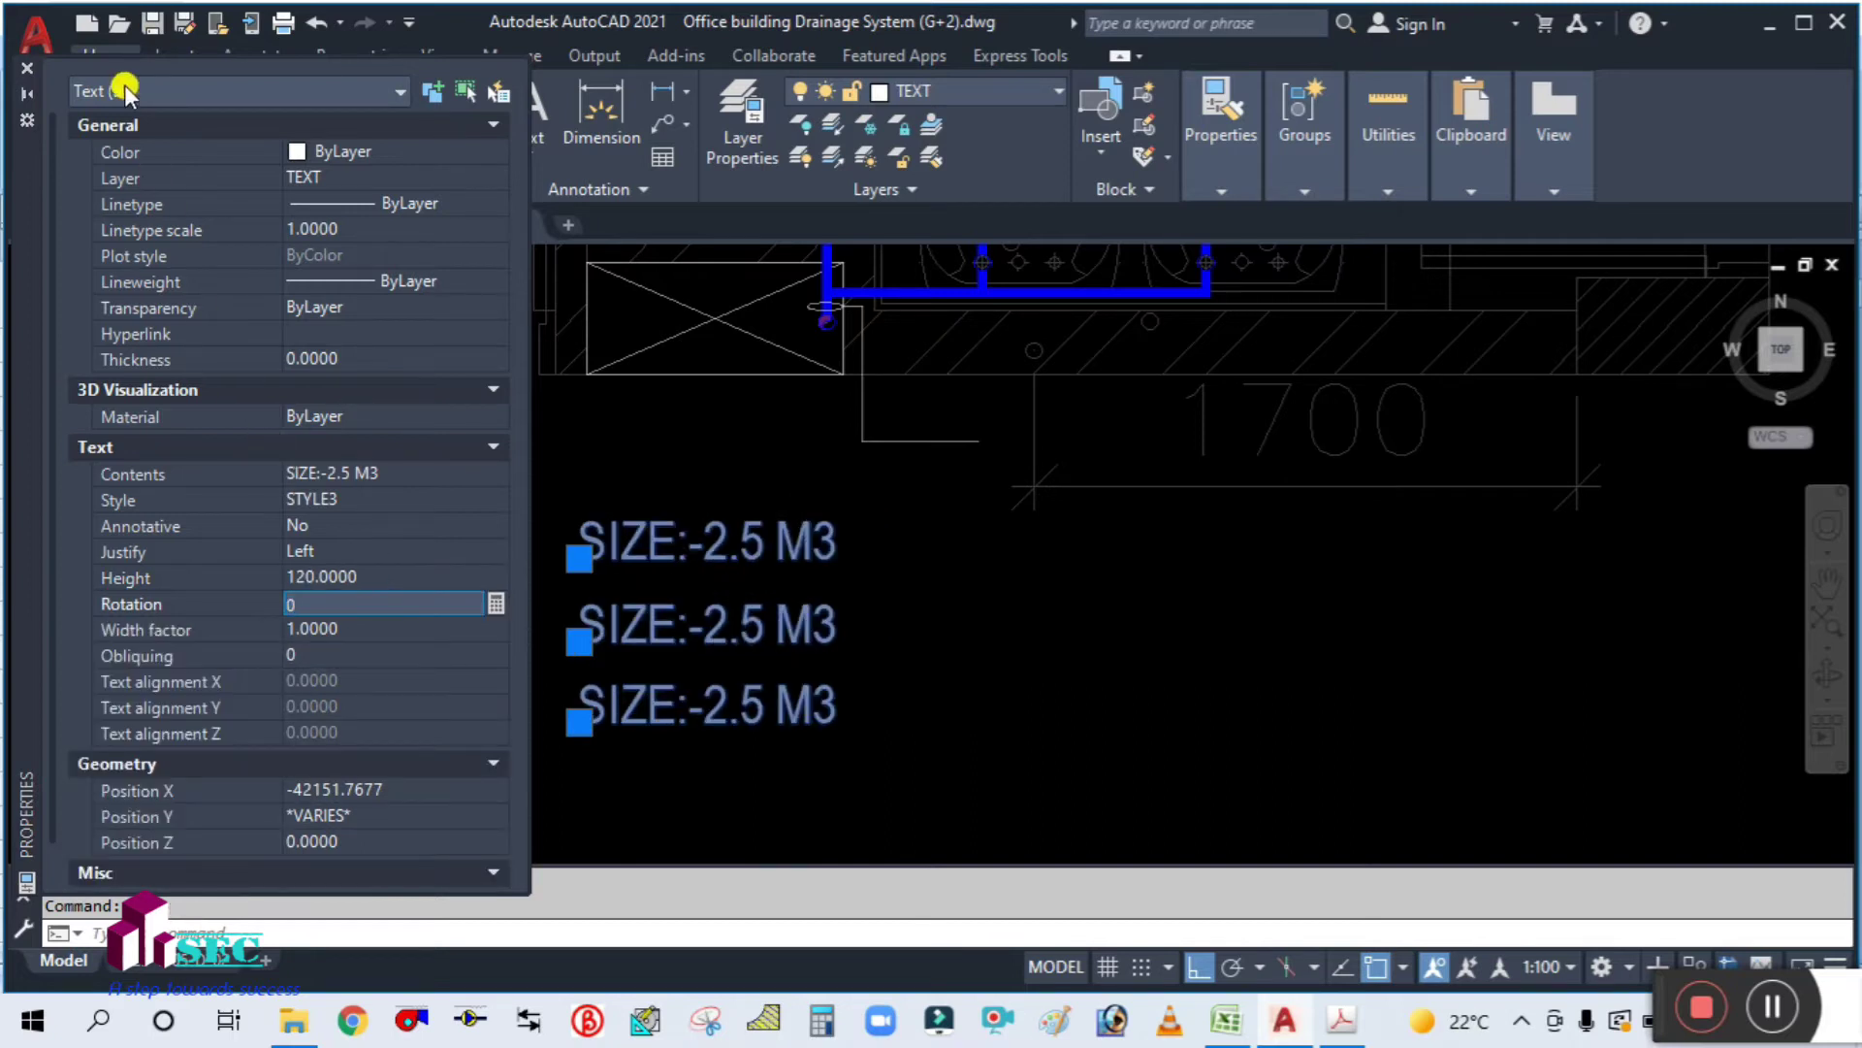
{"action": "left_click", "coordinate": [21, 75]}
{"action": "key", "text": "Escape"}
Step: Replace the uppermost size text with "32 FU", taking the fixture unit total from the Excel cold water sheet
{"action": "left_click", "coordinate": [723, 551]}
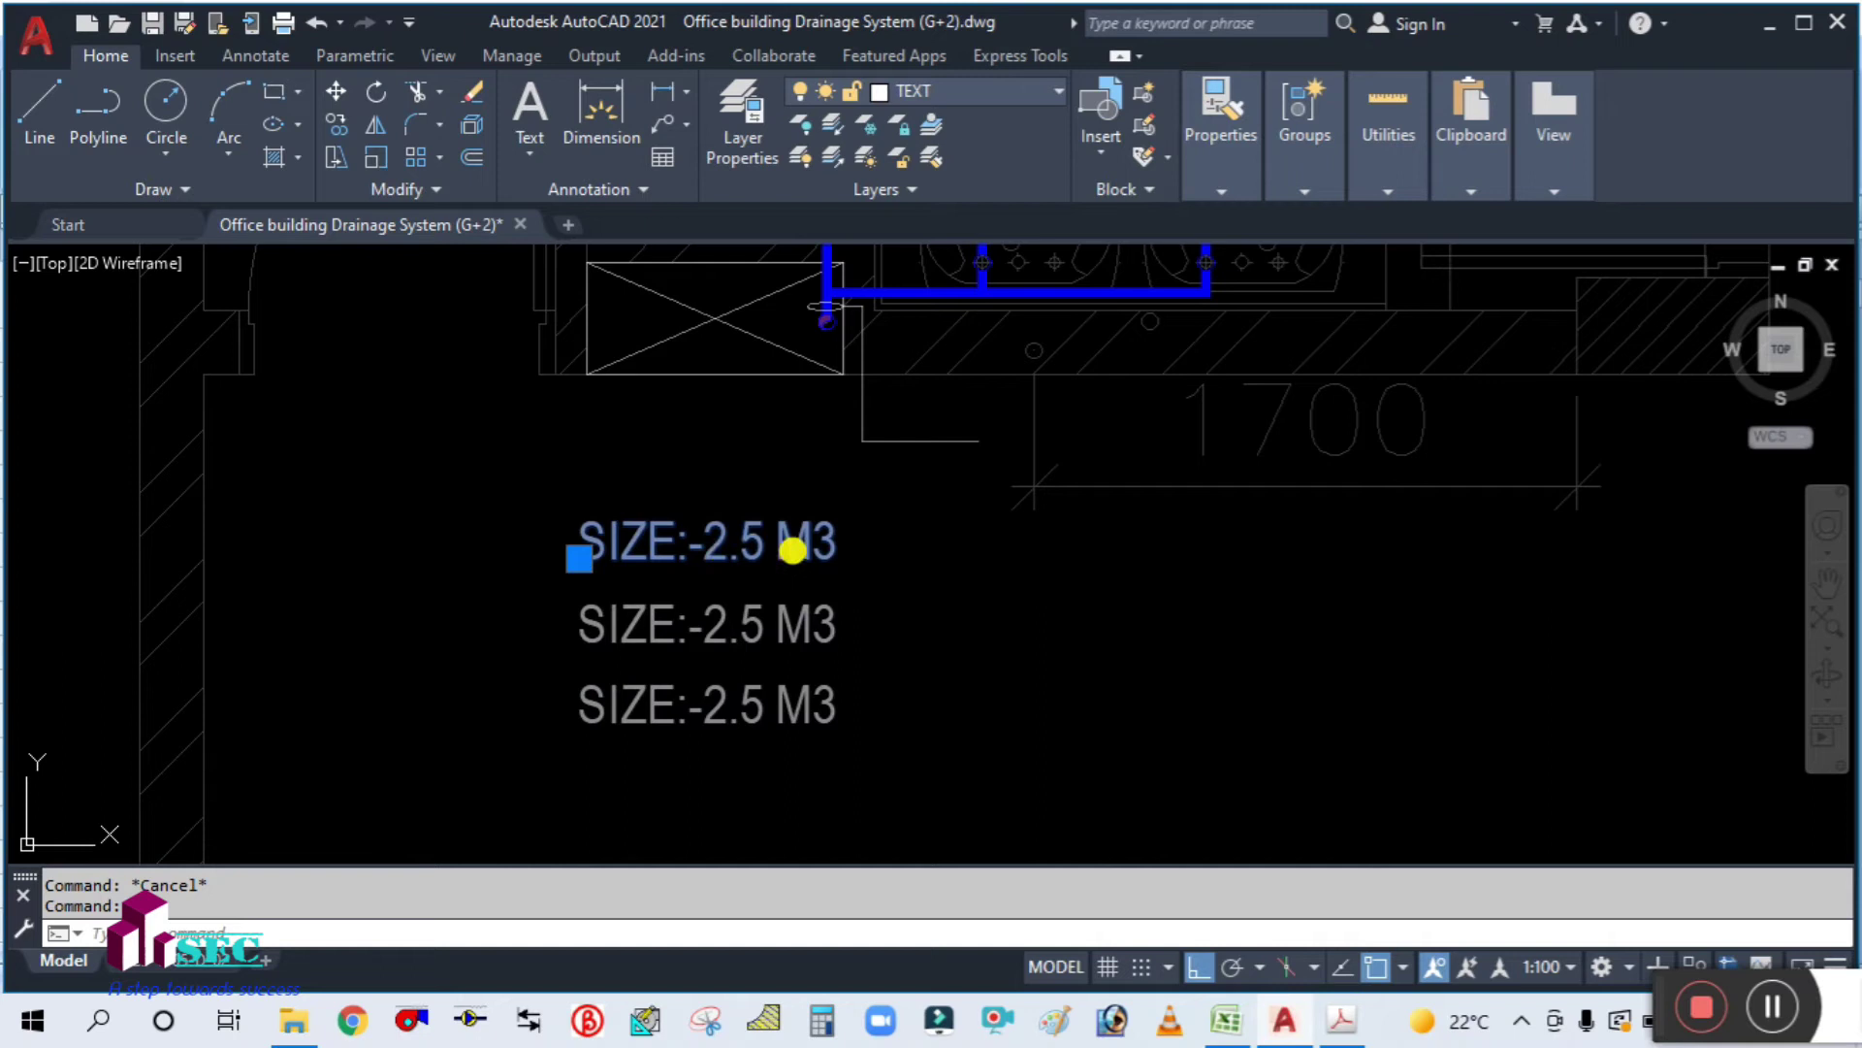
{"action": "double_click", "coordinate": [793, 550]}
{"action": "left_click", "coordinate": [830, 537]}
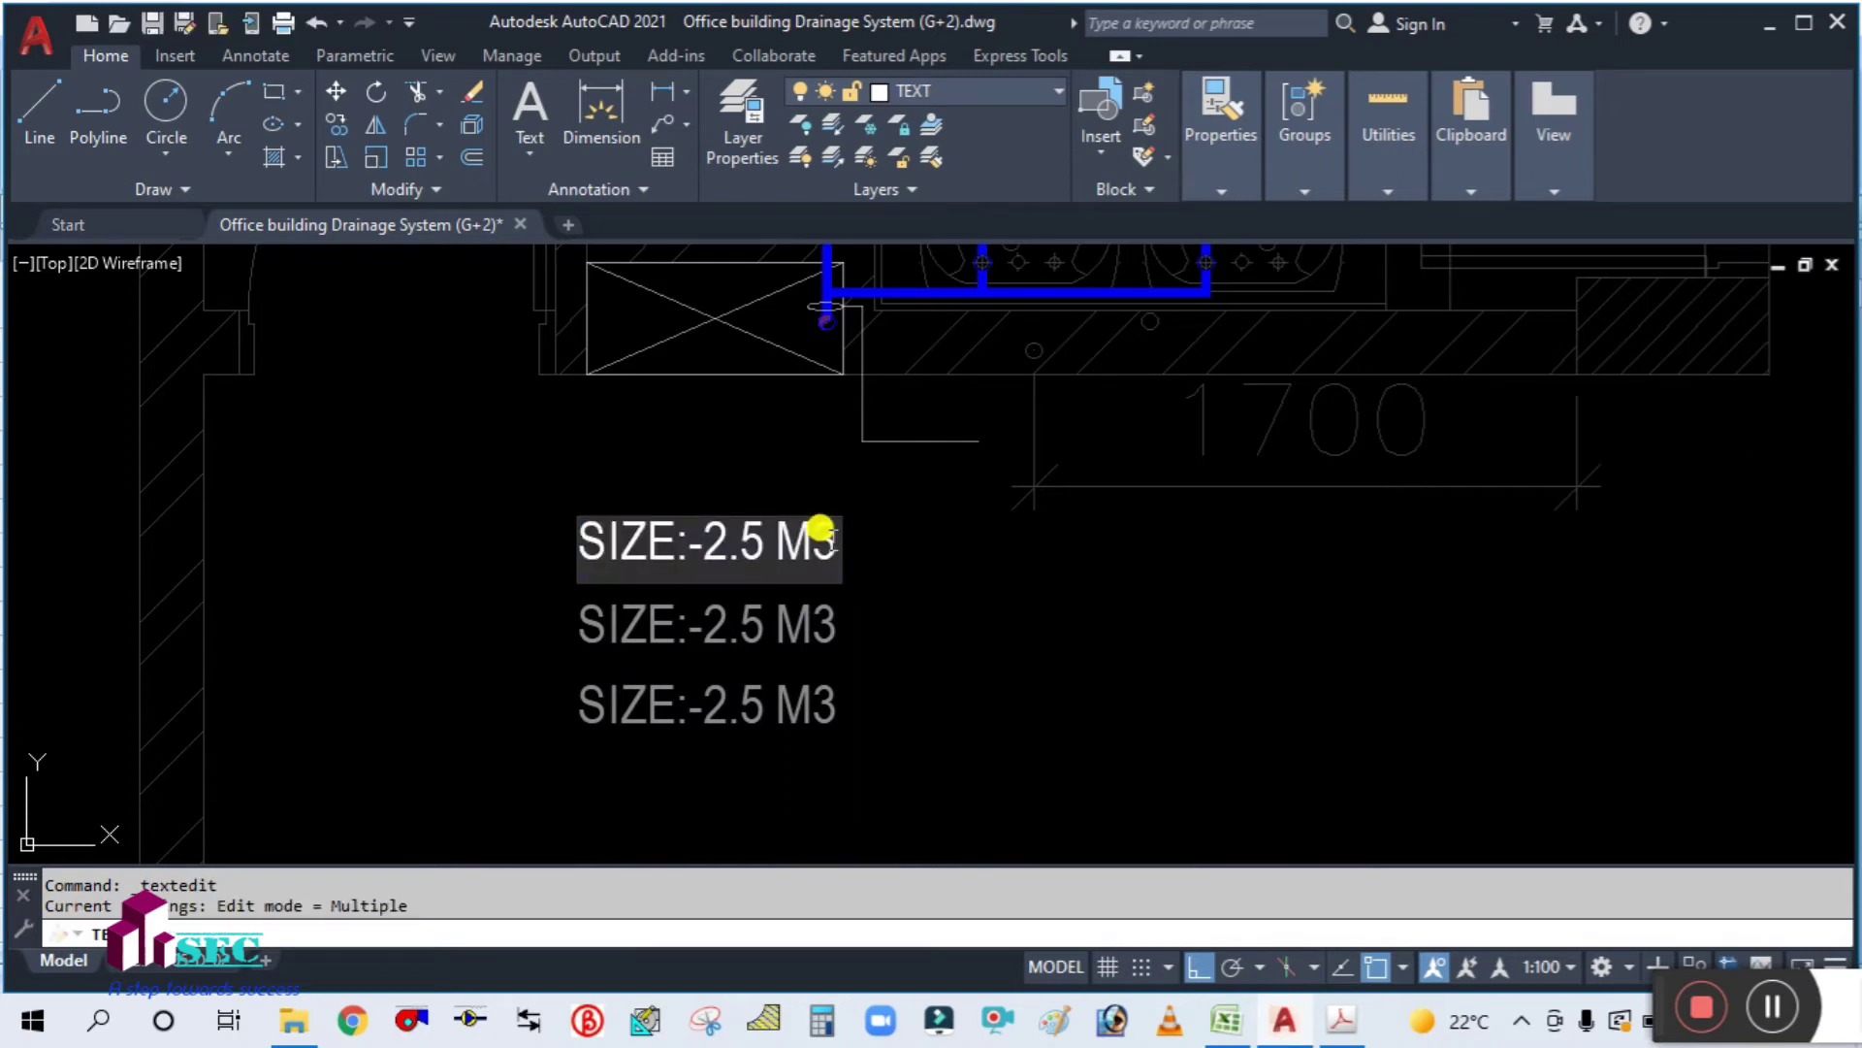
{"action": "left_click", "coordinate": [1232, 1027]}
{"action": "left_click", "coordinate": [1284, 1020]}
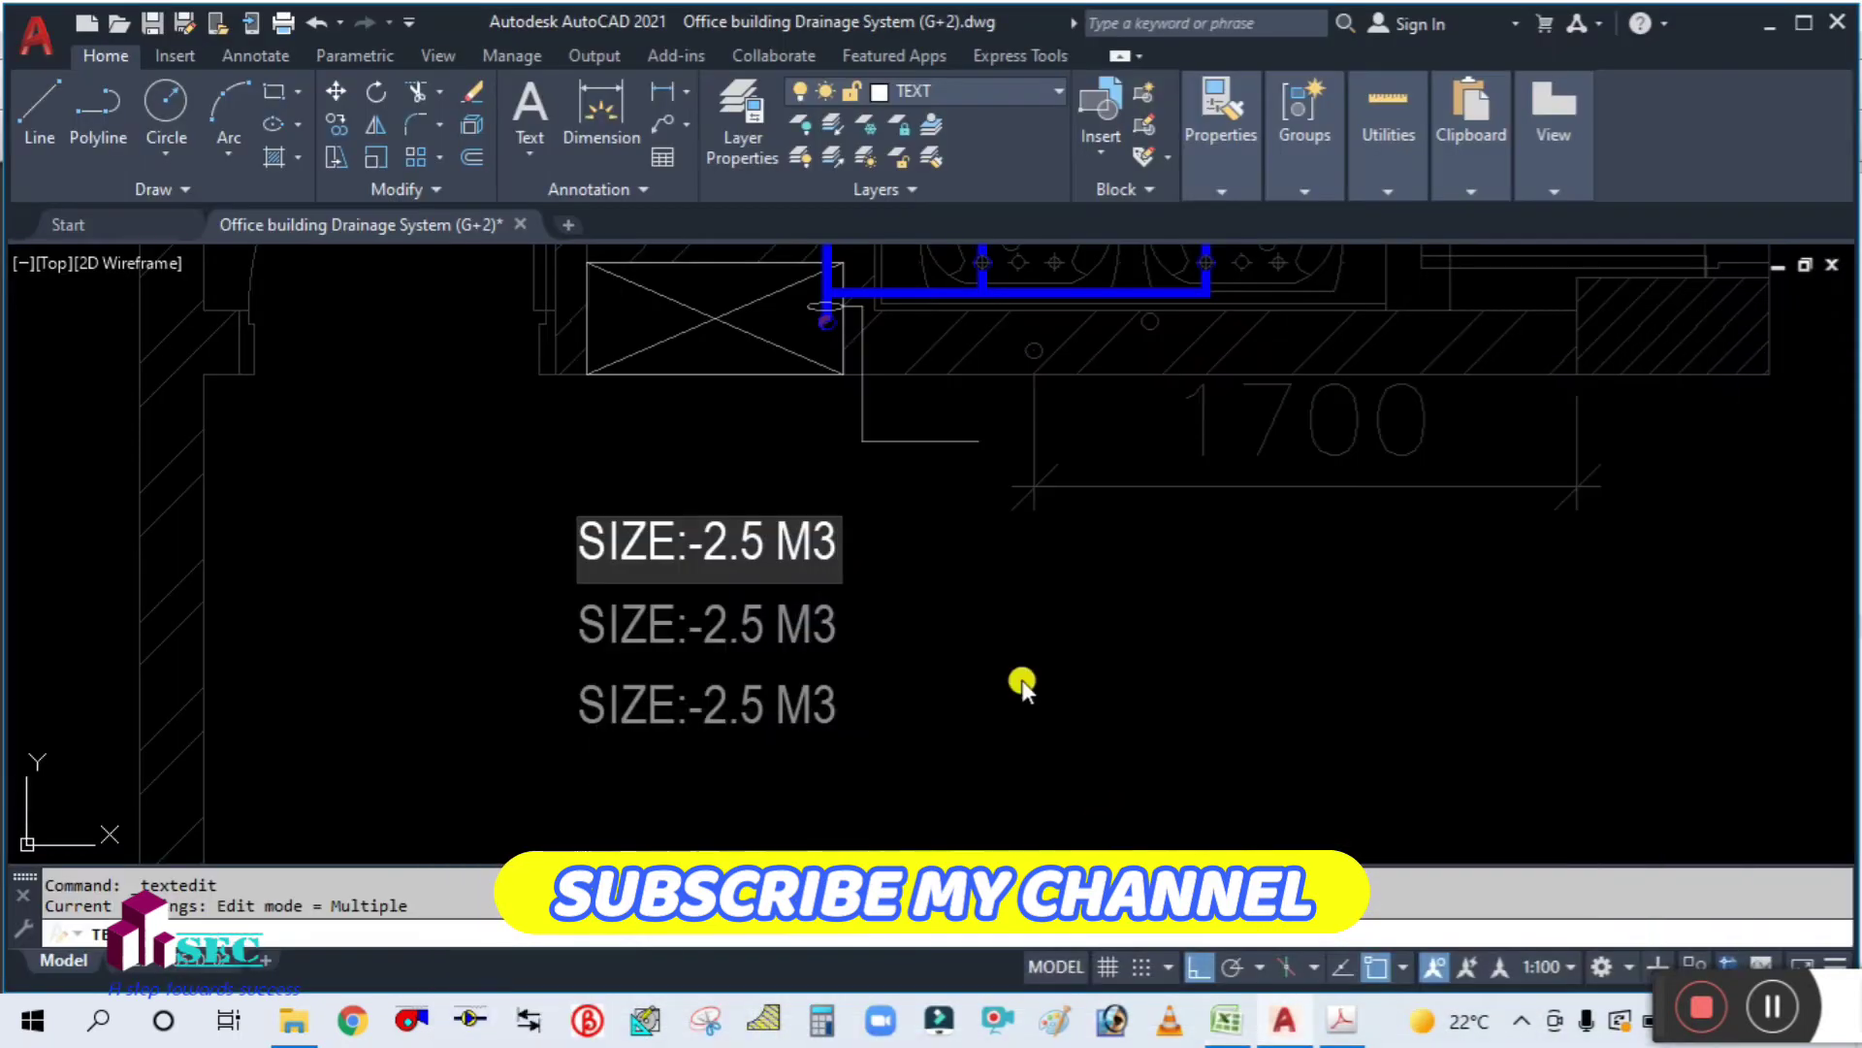
{"action": "key", "text": "BackSpace"}
{"action": "key", "text": "BackSpace"}
{"action": "key", "text": "BackSpace"}
{"action": "key", "text": "BackSpace"}
{"action": "key", "text": "BackSpace"}
{"action": "key", "text": "BackSpace"}
{"action": "key", "text": "BackSpace"}
{"action": "key", "text": "BackSpace"}
{"action": "key", "text": "BackSpace"}
{"action": "key", "text": "BackSpace"}
{"action": "key", "text": "BackSpace"}
{"action": "key", "text": "BackSpace"}
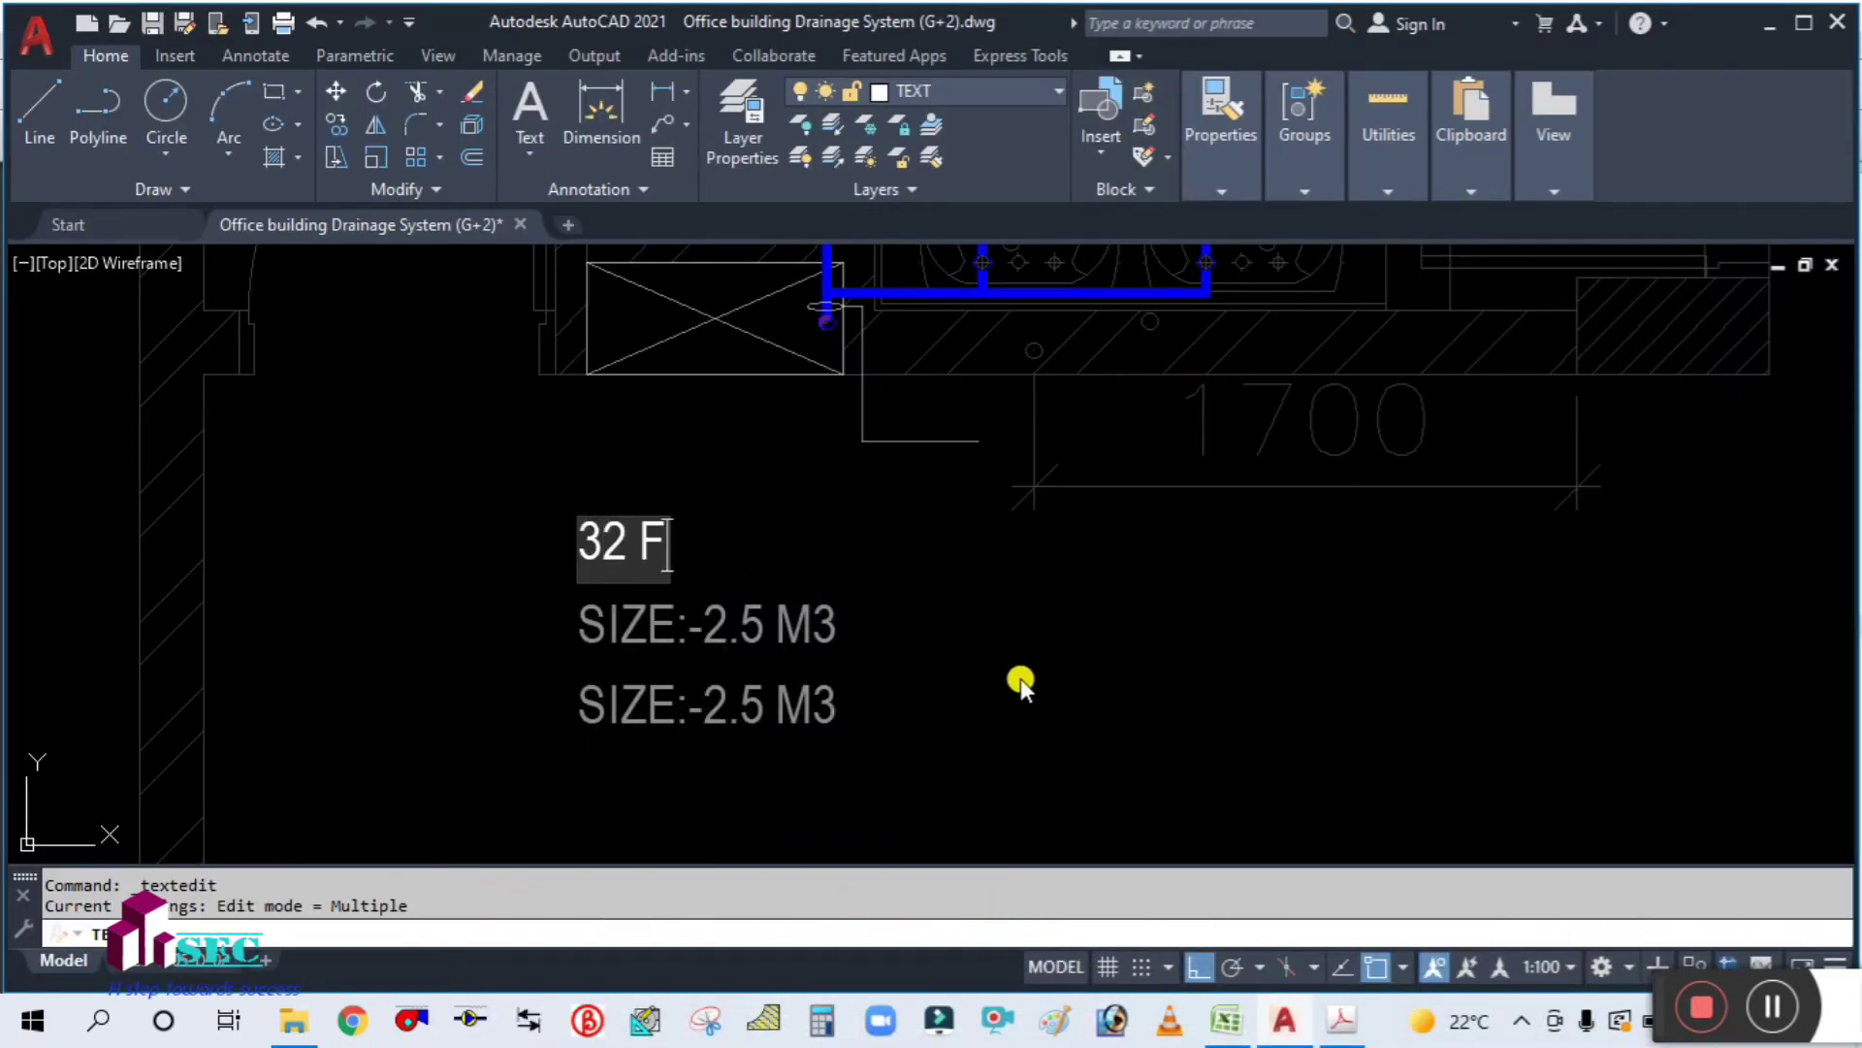
{"action": "left_click", "coordinate": [1021, 678]}
{"action": "key", "text": "Escape"}
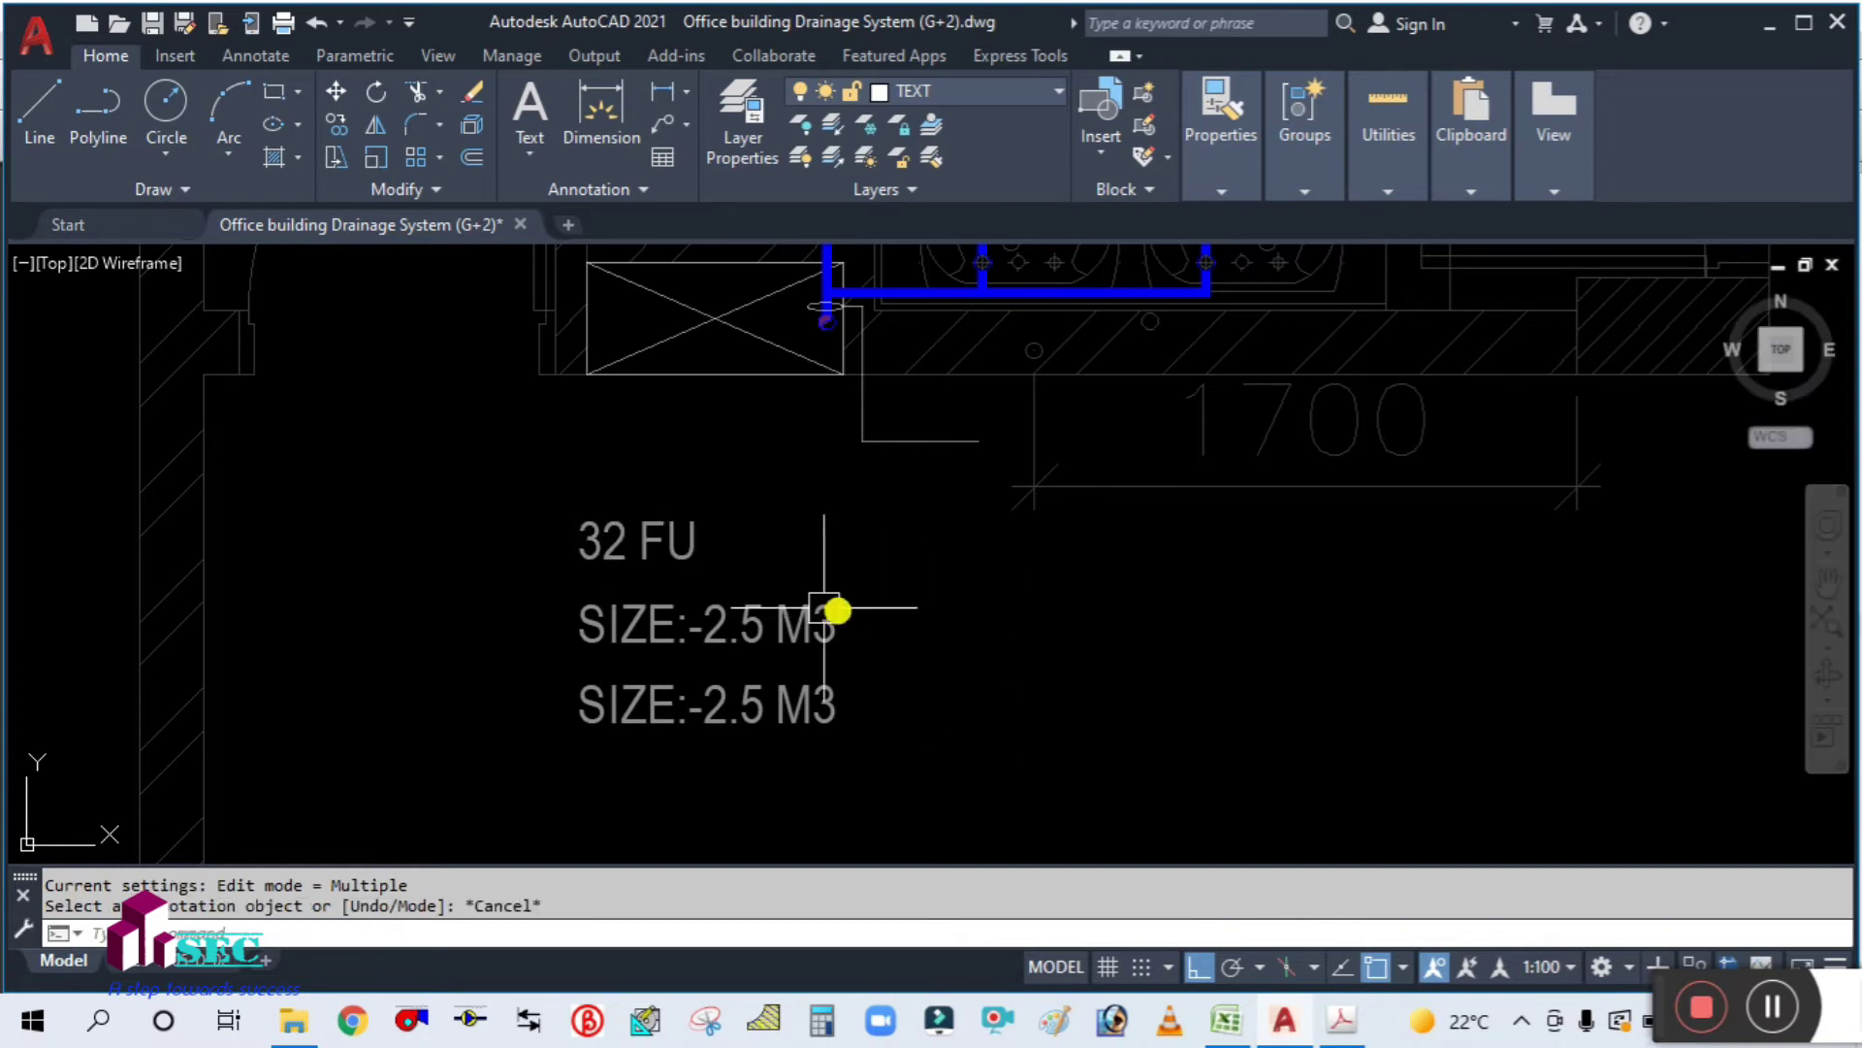
Step: Look up the flow rate in the Excel sheet and replace the middle size text with "GPM 23.3"
{"action": "left_click", "coordinate": [784, 608]}
{"action": "key", "text": "Return"}
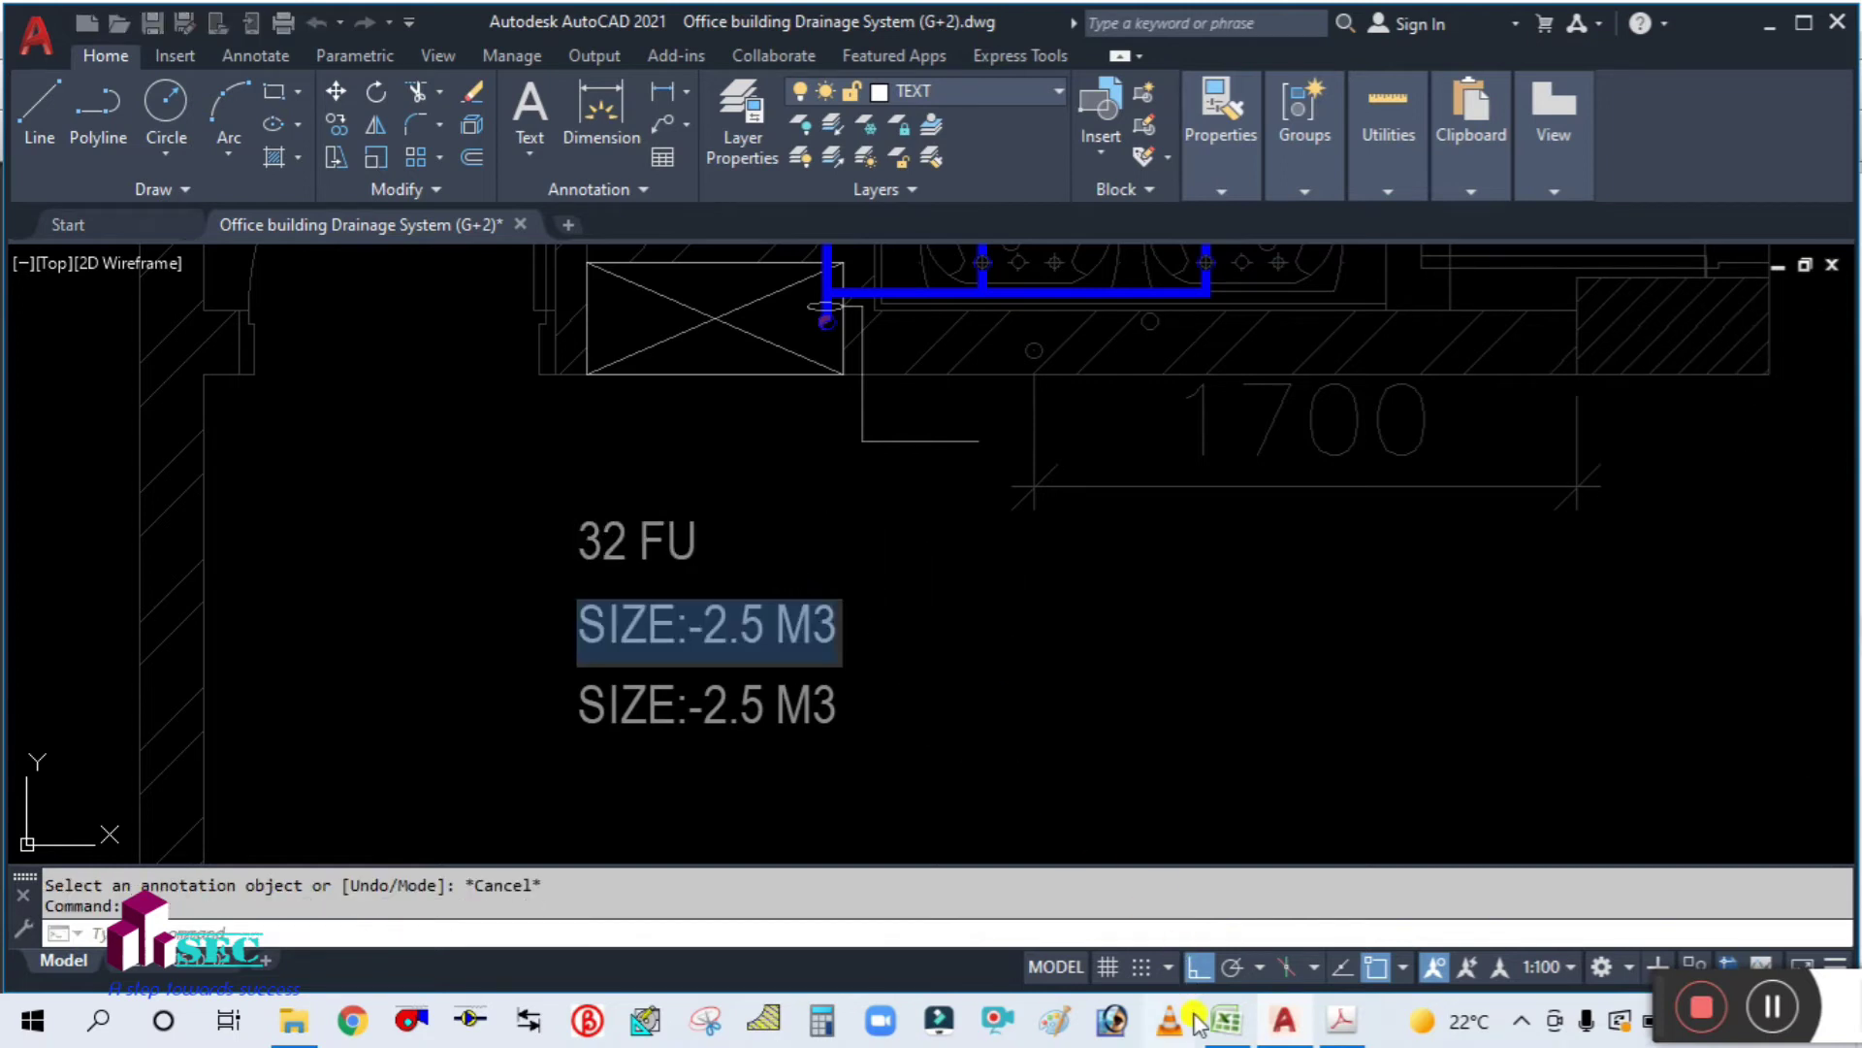
{"action": "left_click", "coordinate": [1227, 1020]}
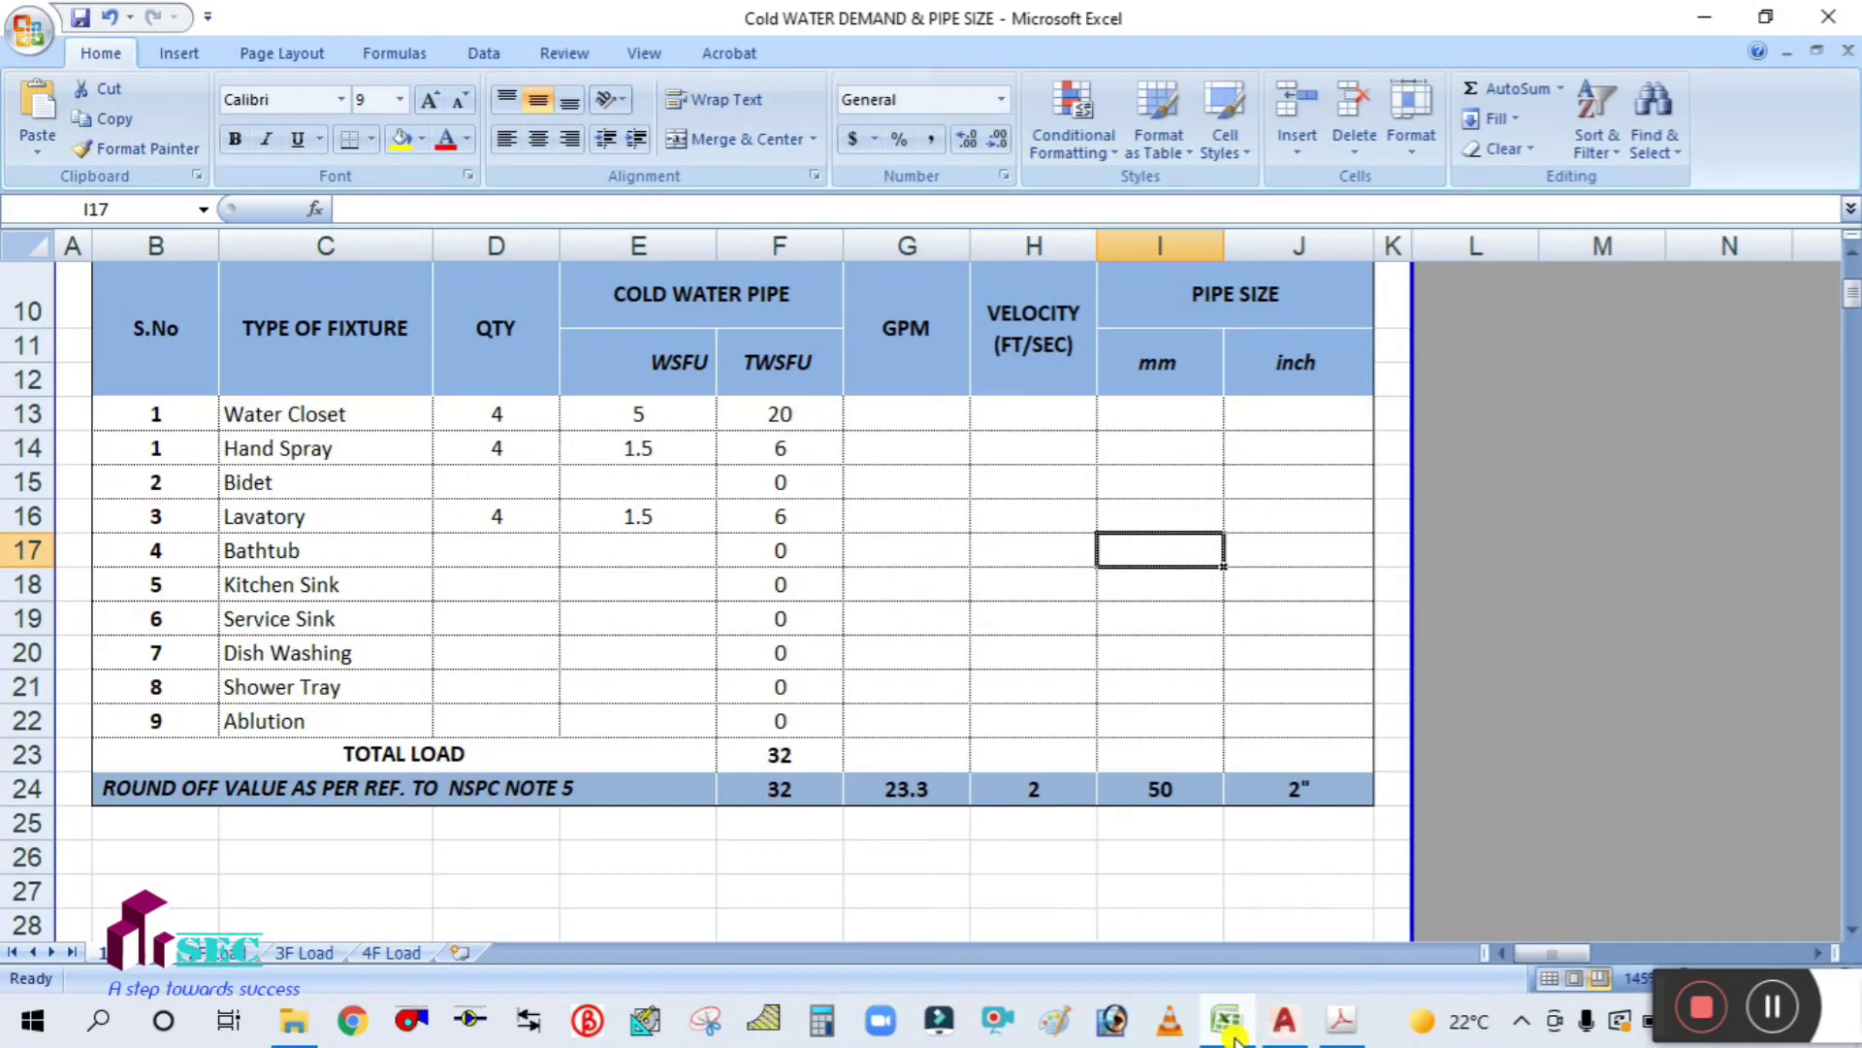
{"action": "left_click", "coordinate": [1230, 1026]}
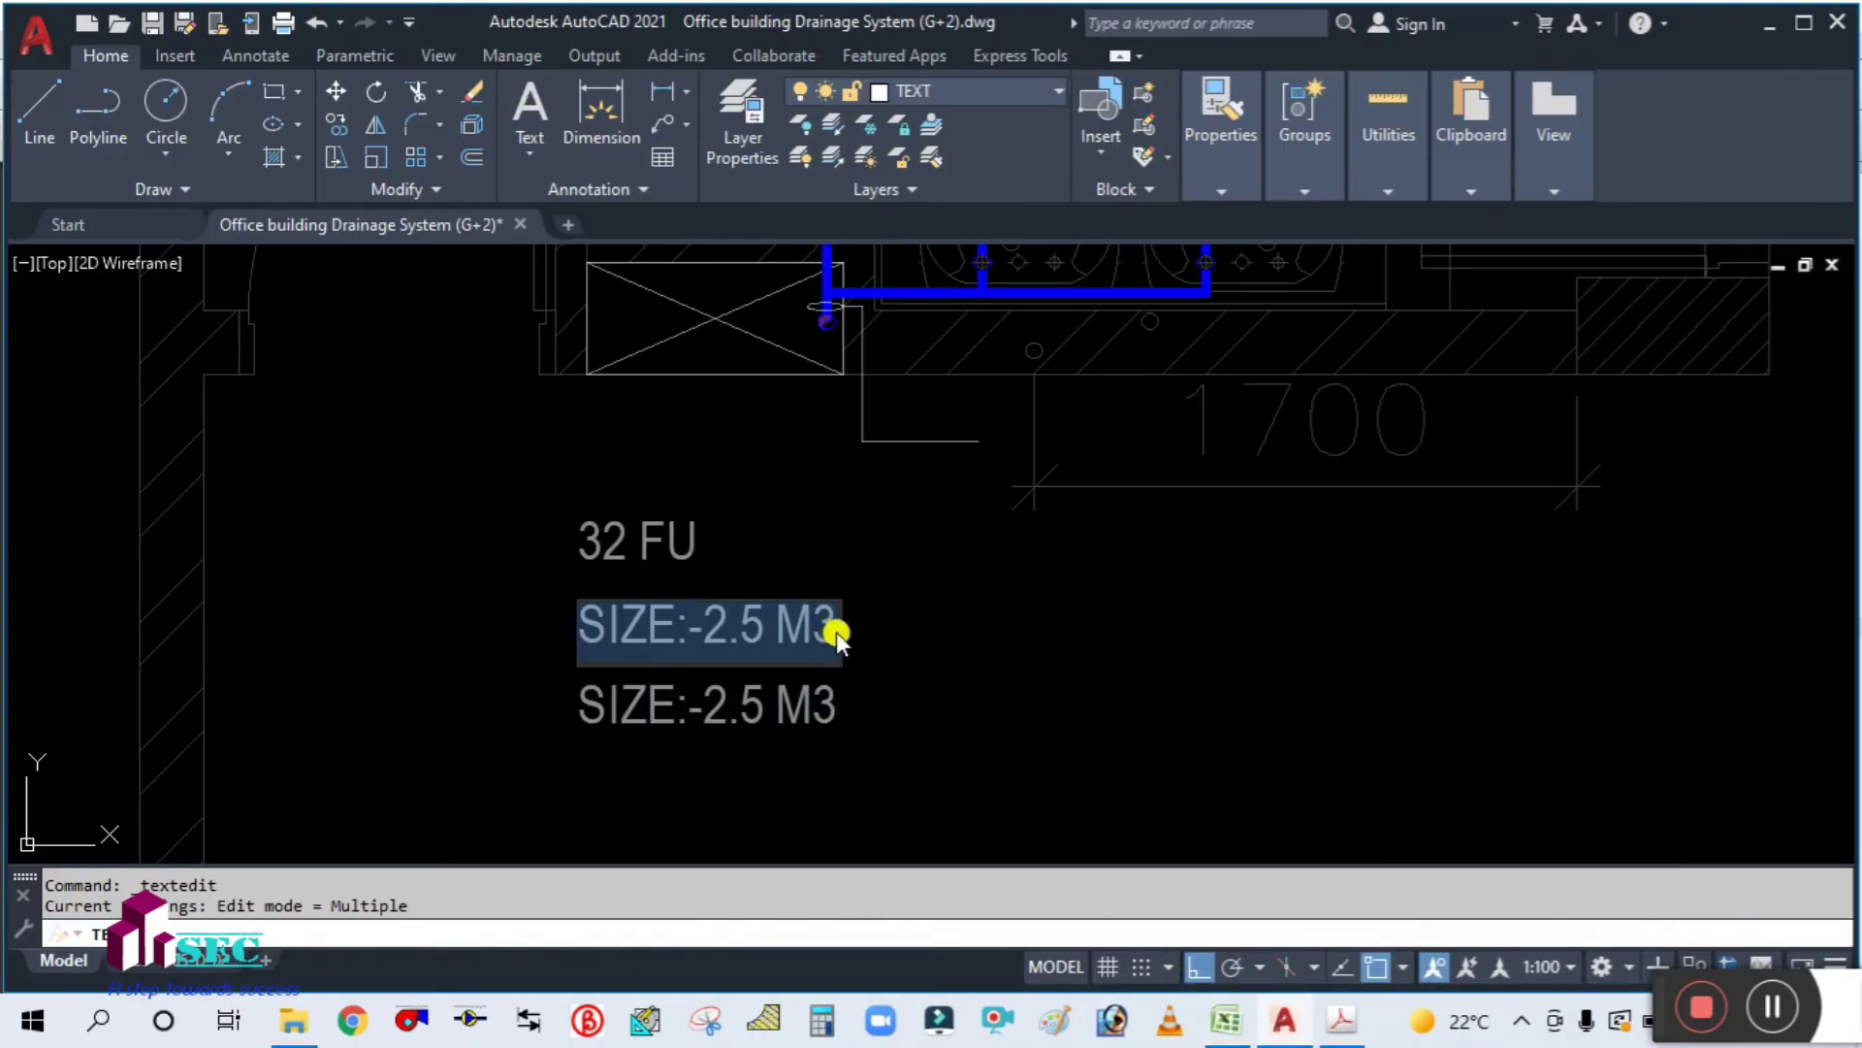
{"action": "type", "text": "GPM 23.3"}
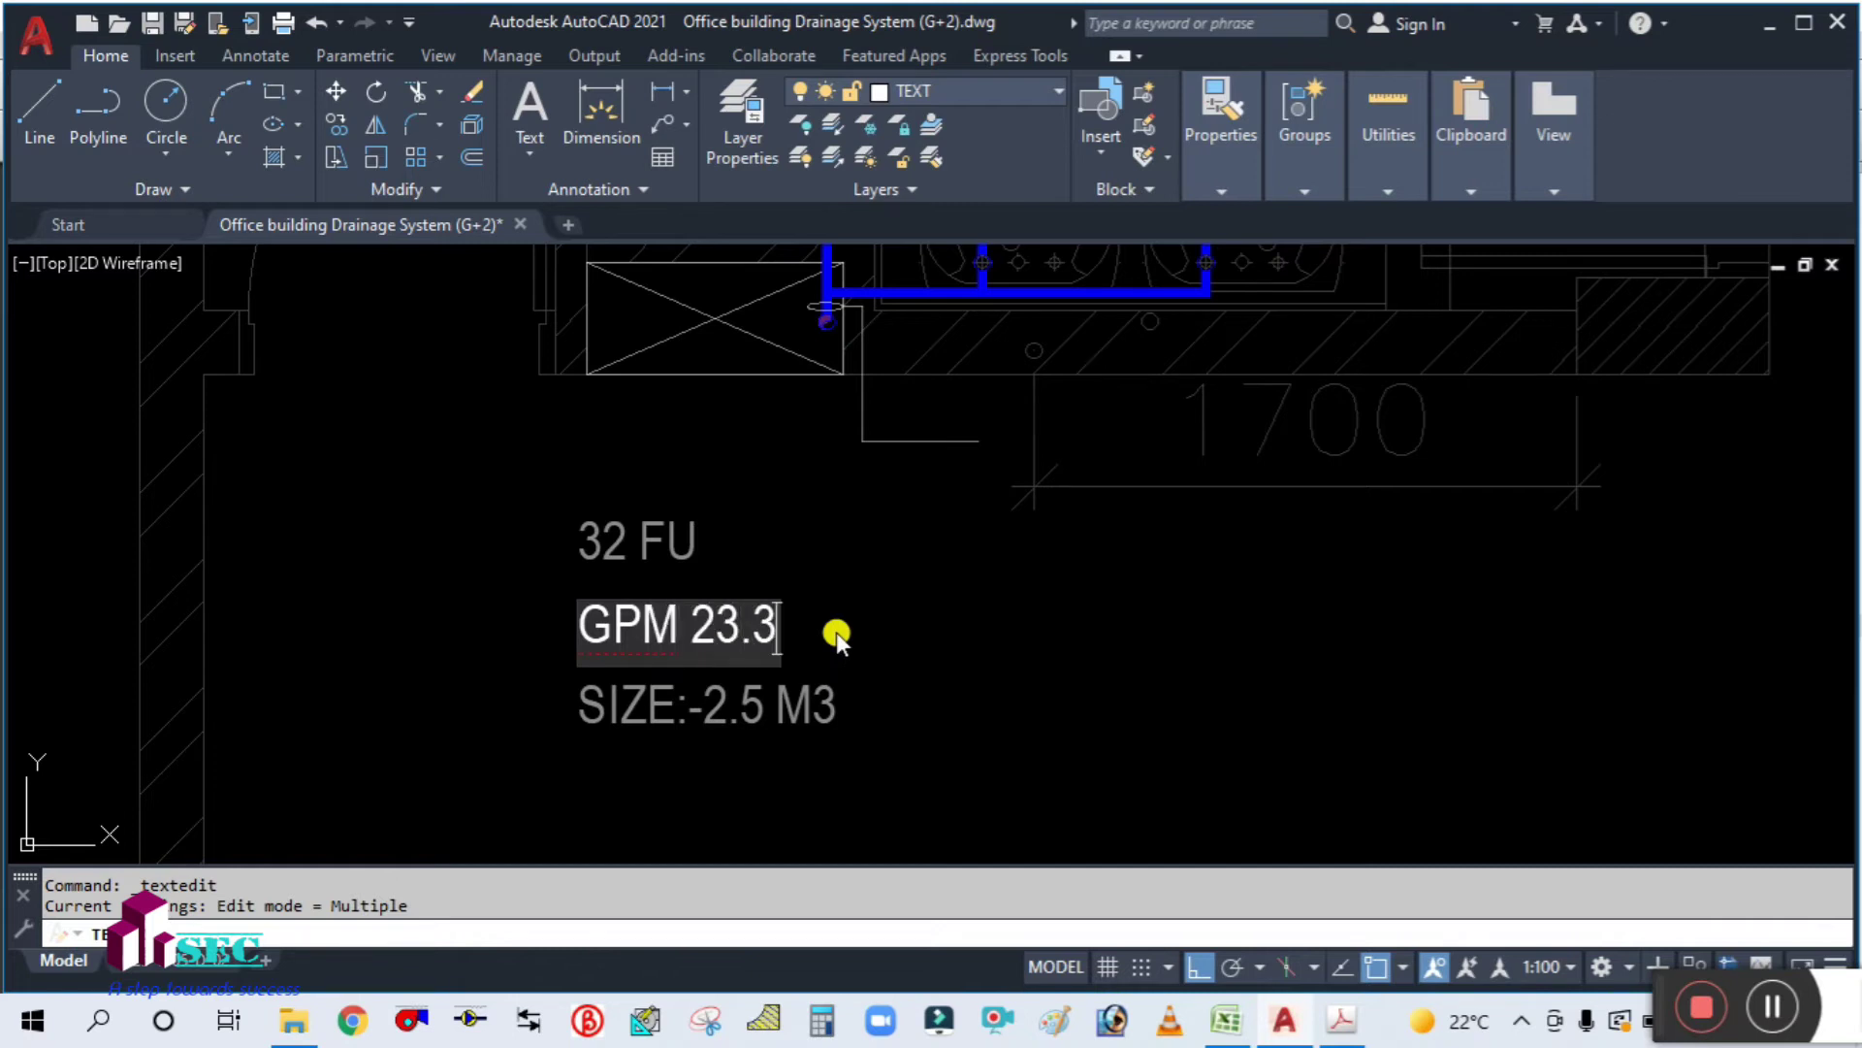
{"action": "left_click", "coordinate": [790, 631]}
{"action": "key", "text": "Escape"}
Step: Replace the lowest size text with "DWS Ø2"", inserting the diameter symbol before the pipe size
{"action": "left_click", "coordinate": [787, 707]}
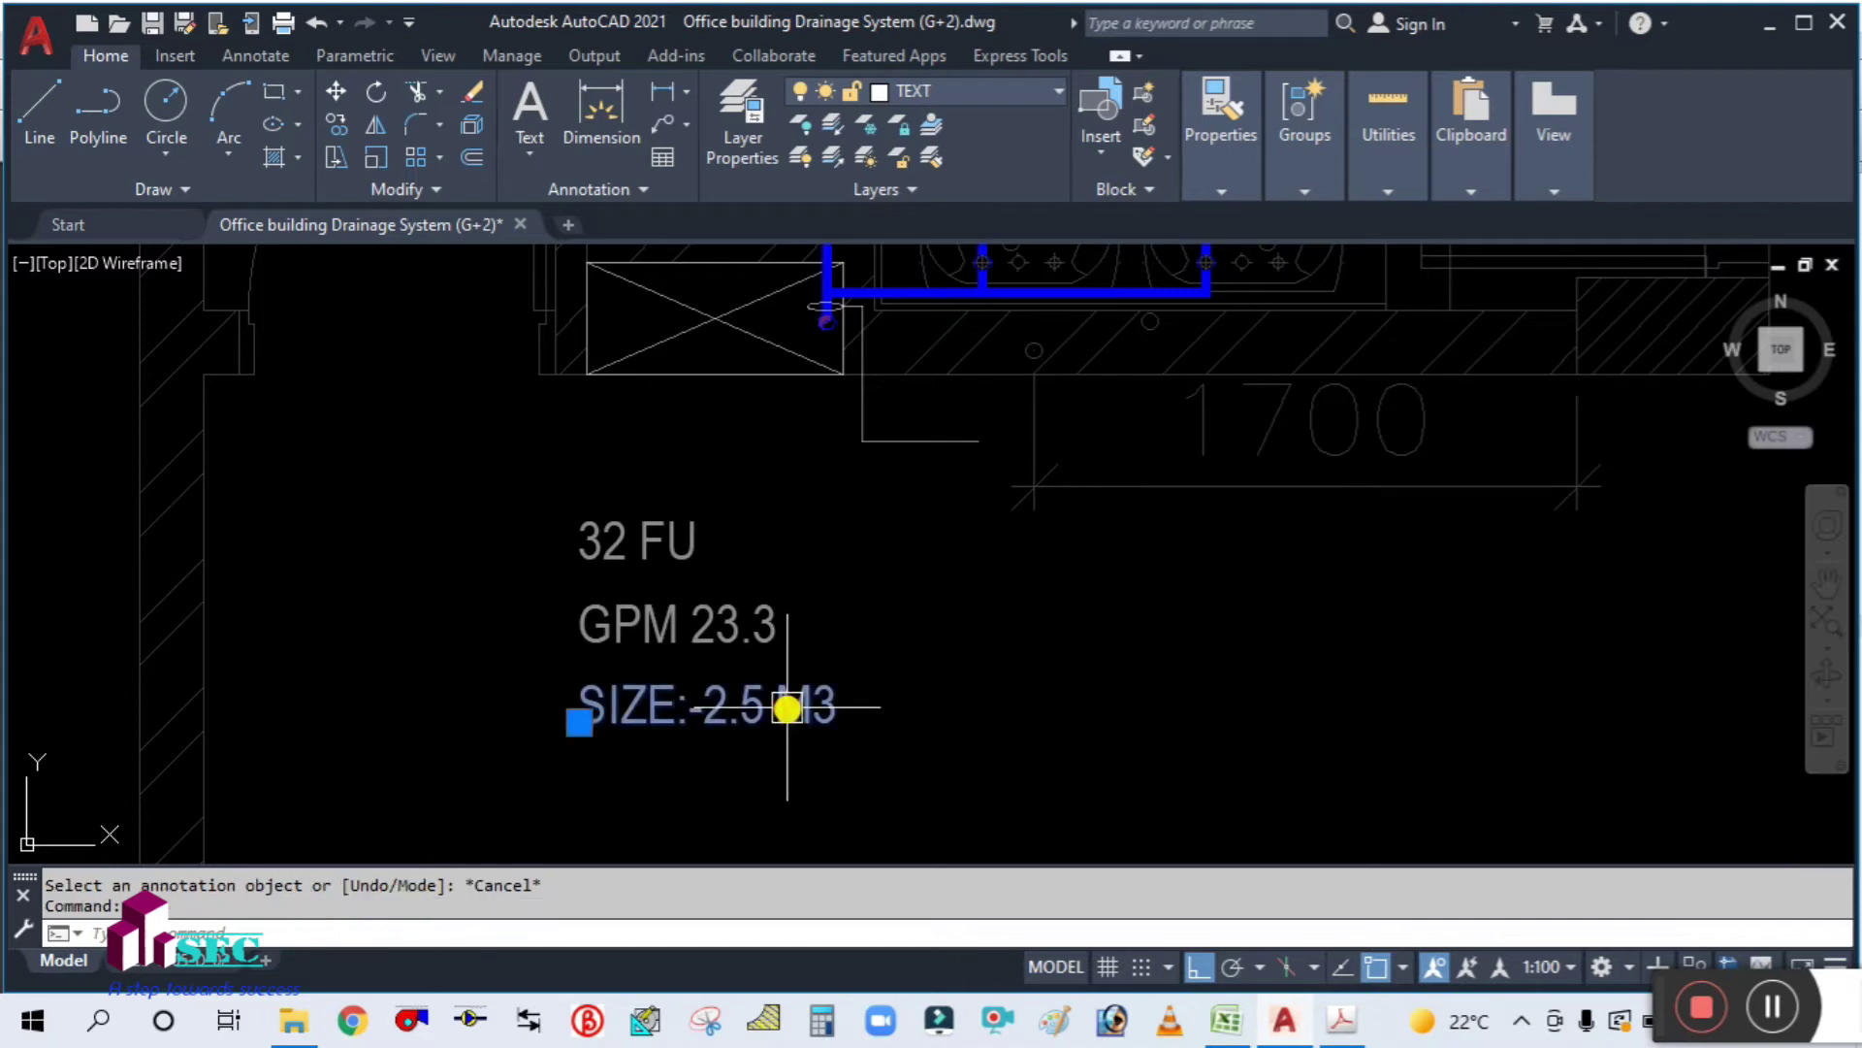
{"action": "double_click", "coordinate": [788, 710]}
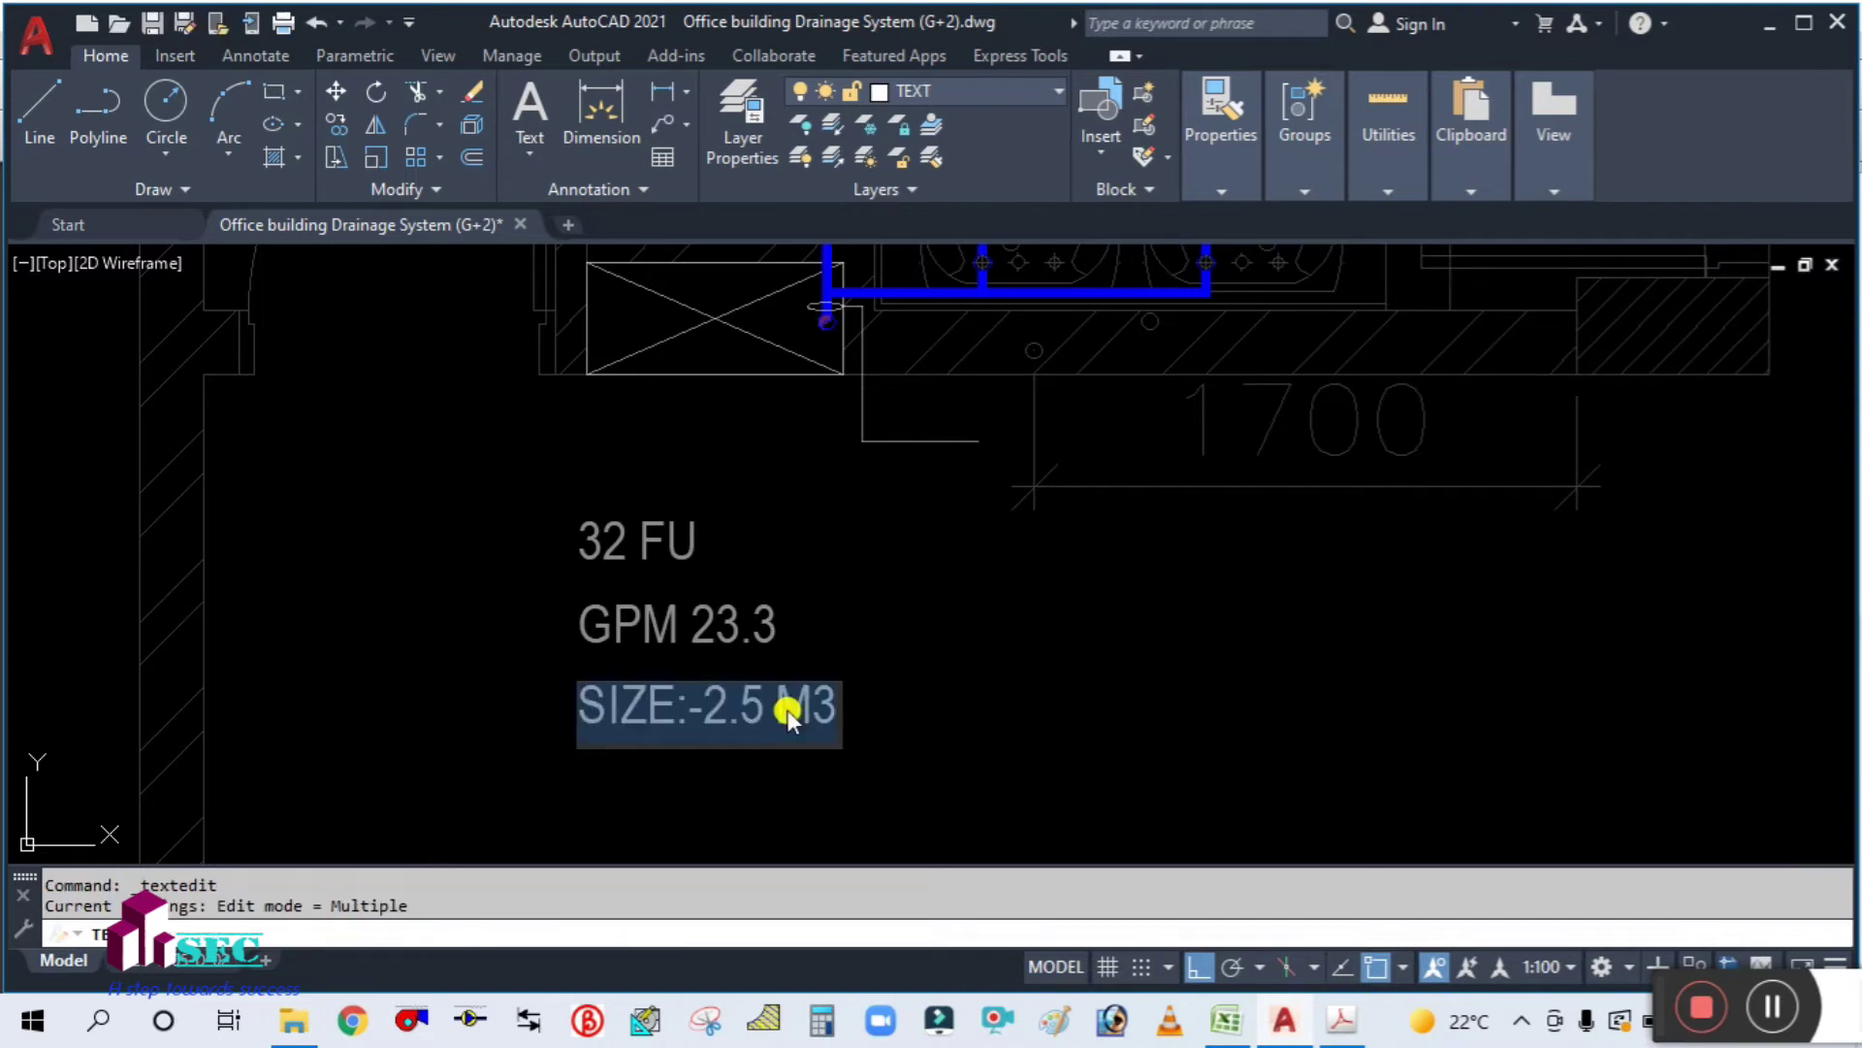
{"action": "key", "text": "BackSpace"}
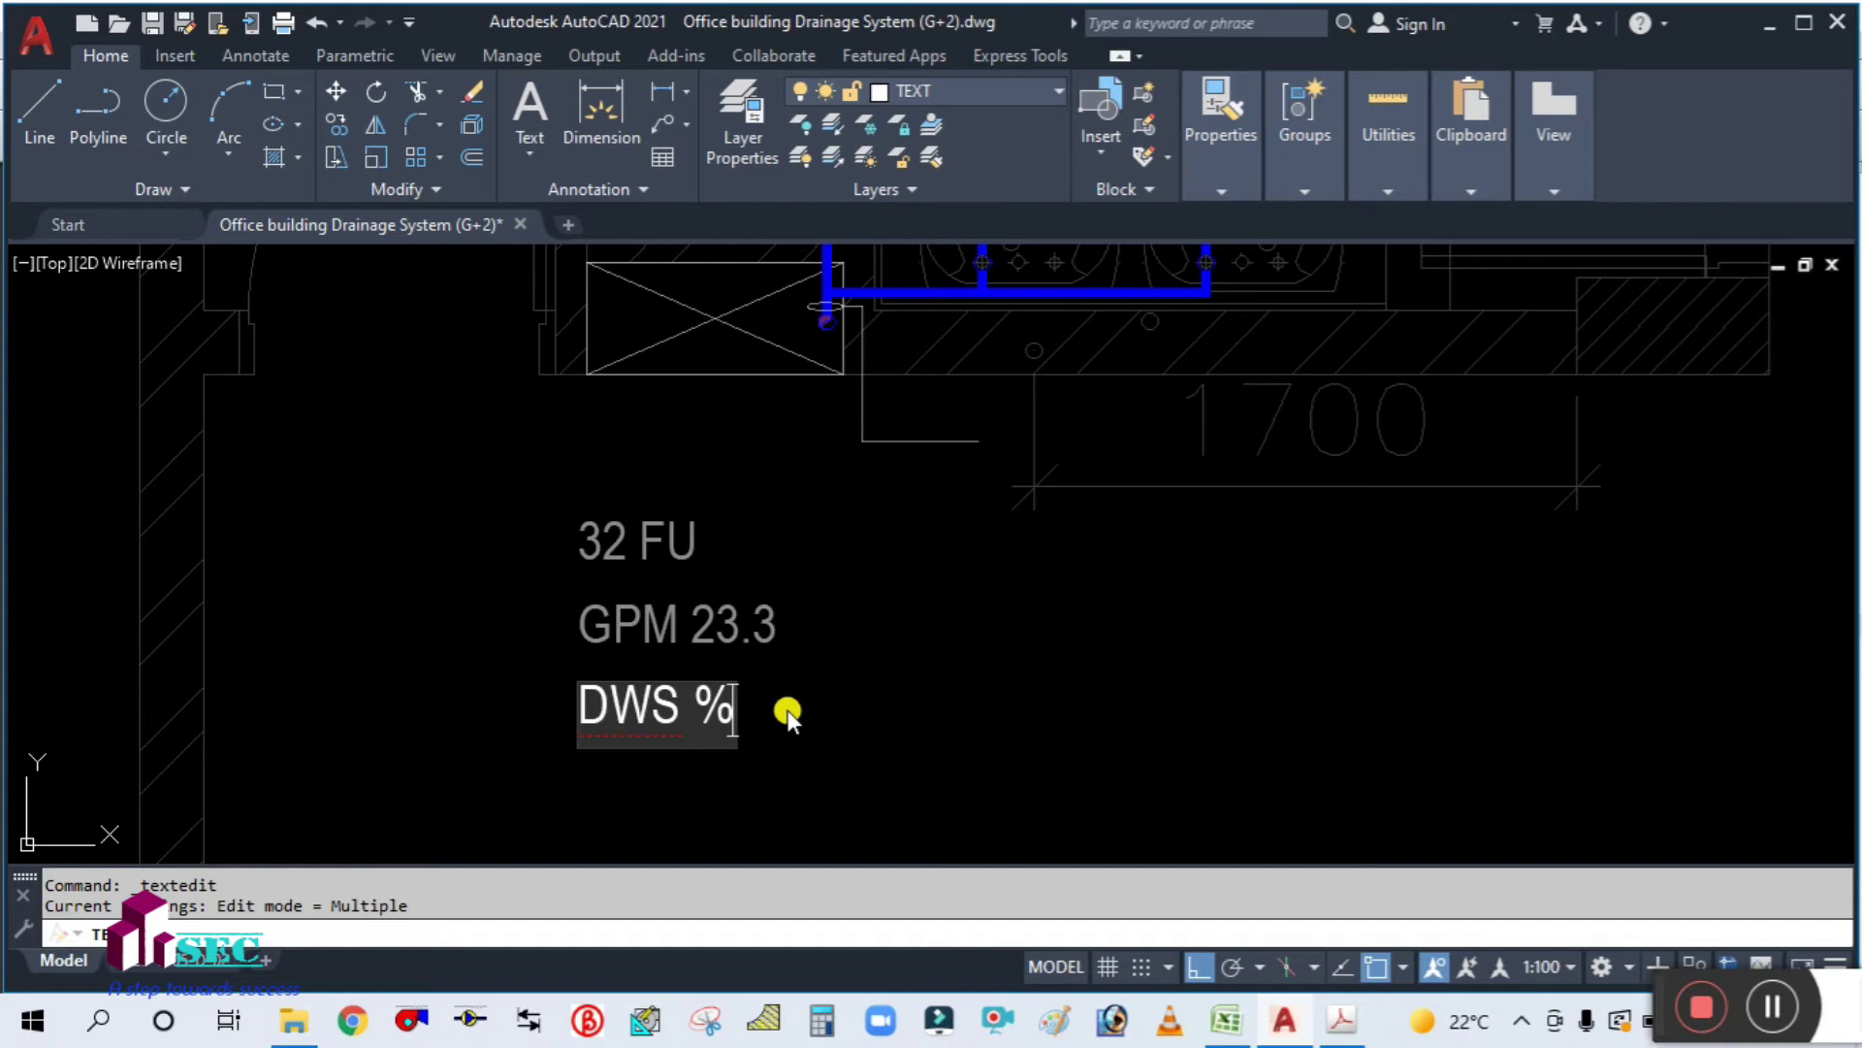
{"action": "type", "text": "%c"}
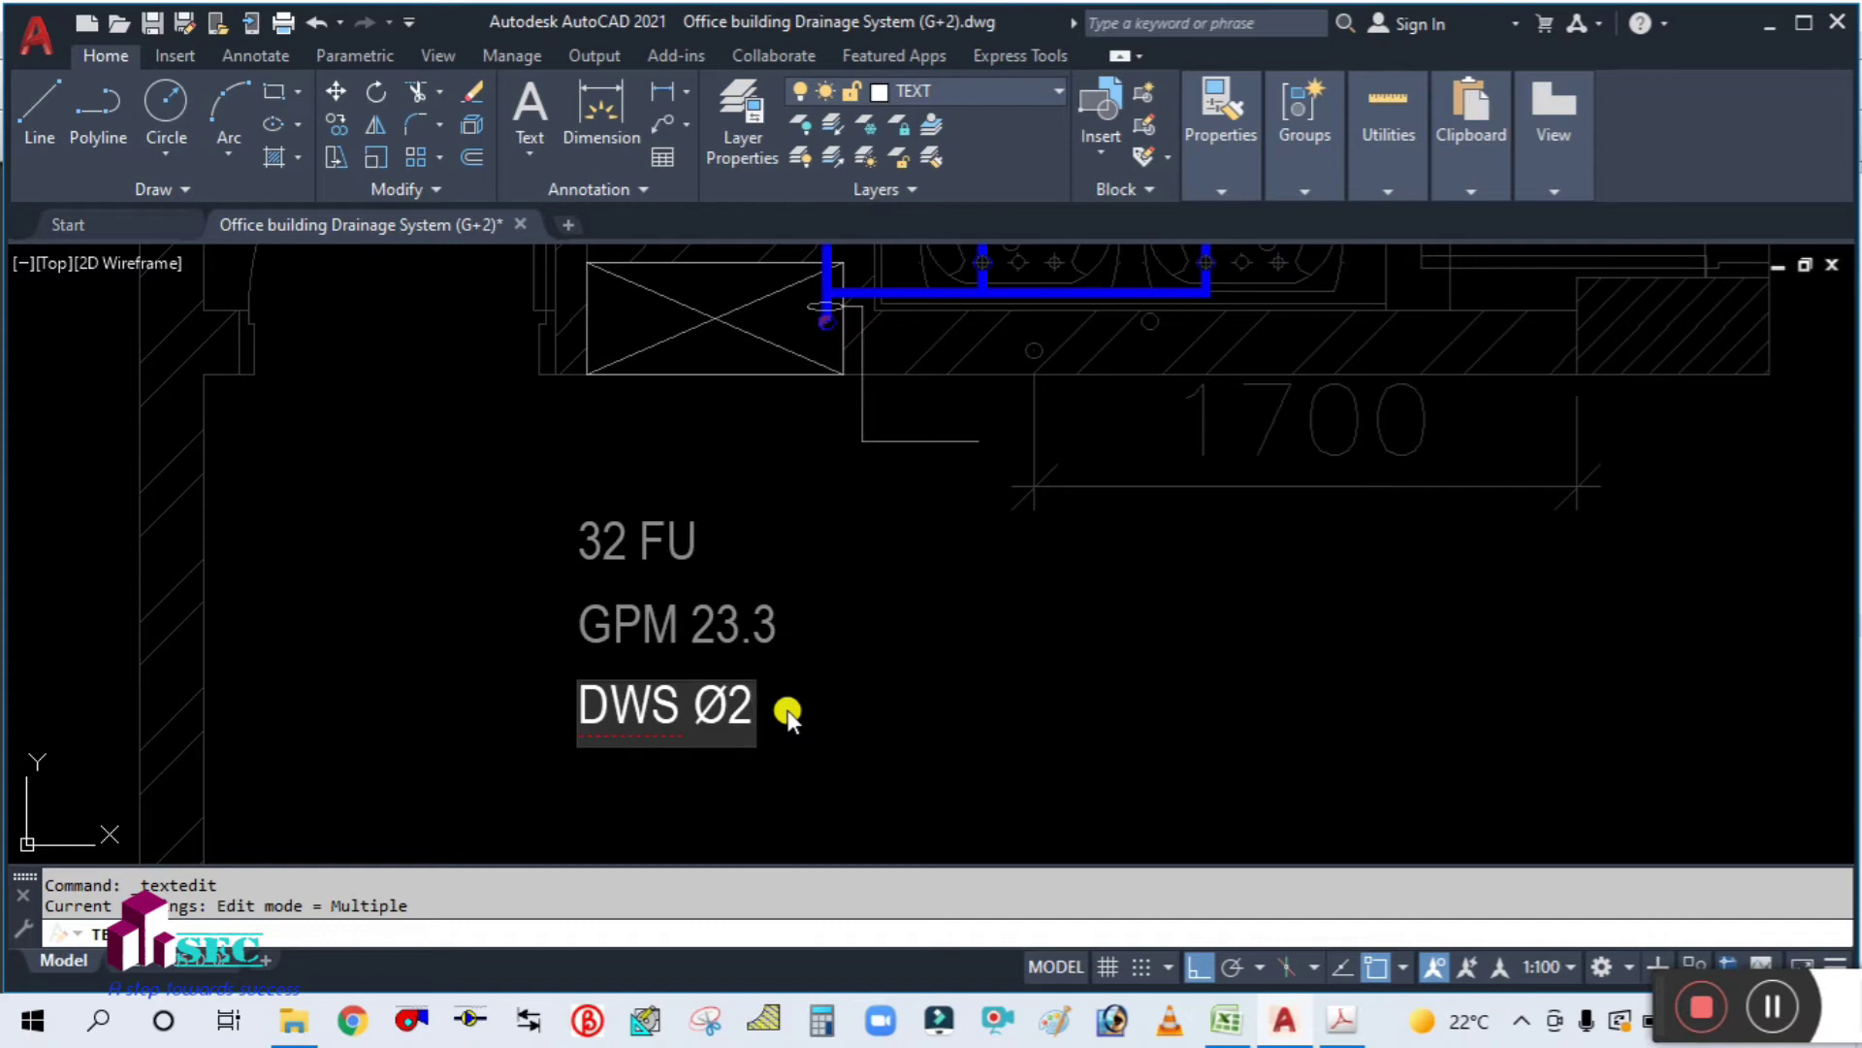
{"action": "left_click", "coordinate": [787, 713]}
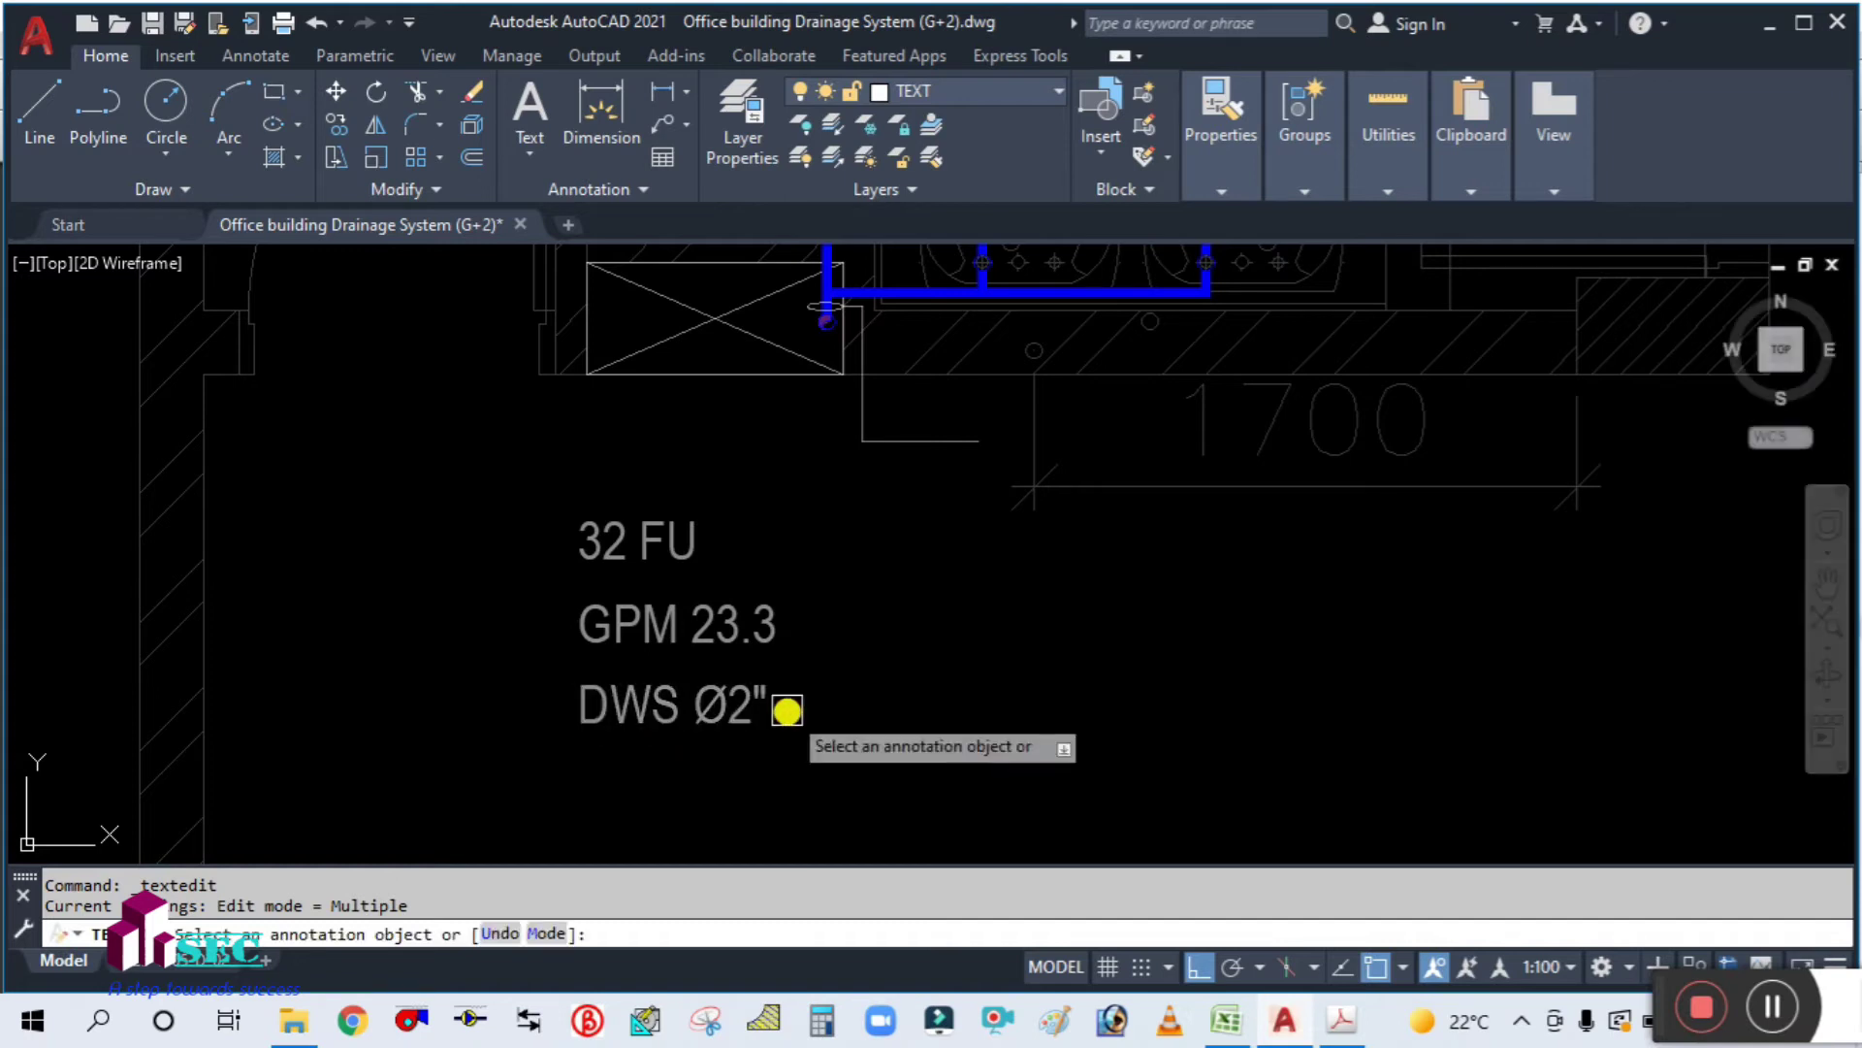
{"action": "key", "text": "Escape"}
Step: Move the three-line note horizontally east so it sits beneath the leader's landing
{"action": "scroll", "coordinate": [685, 631], "scroll_direction": "down", "scroll_amount": 2}
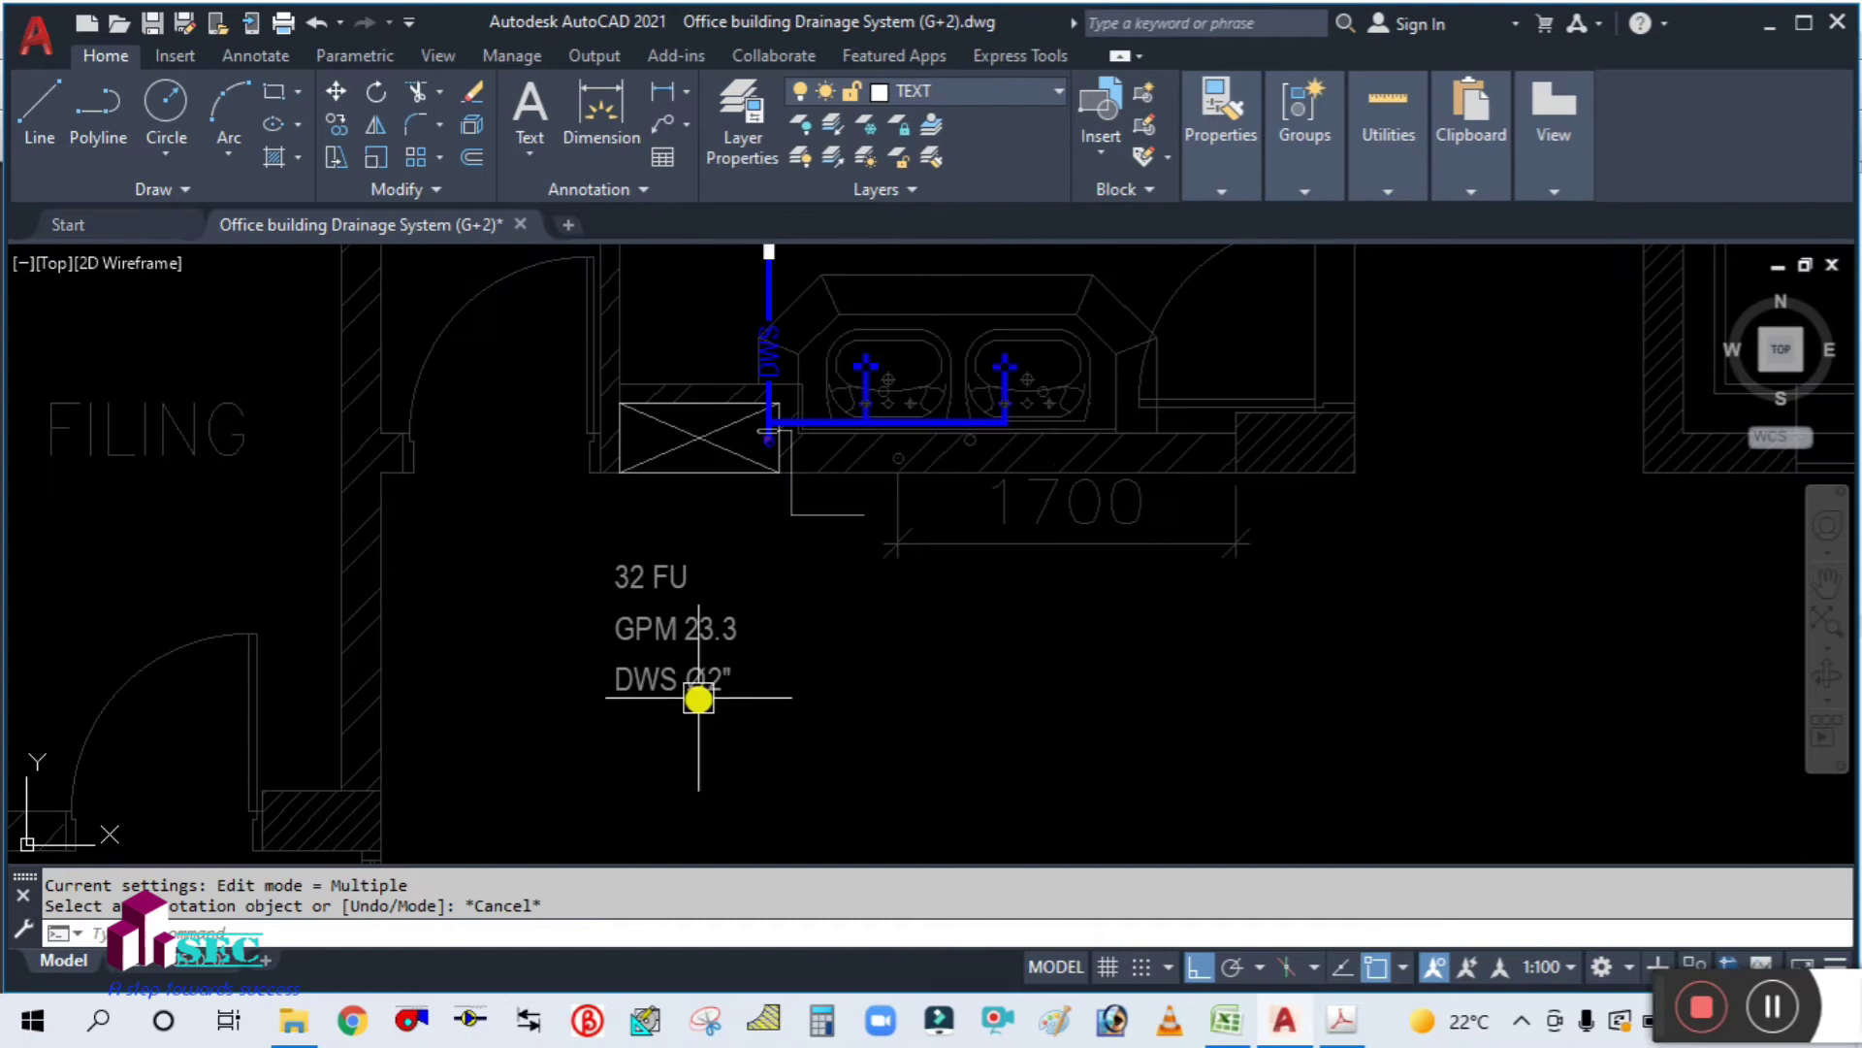
{"action": "scroll", "coordinate": [776, 606], "scroll_direction": "up", "scroll_amount": 2}
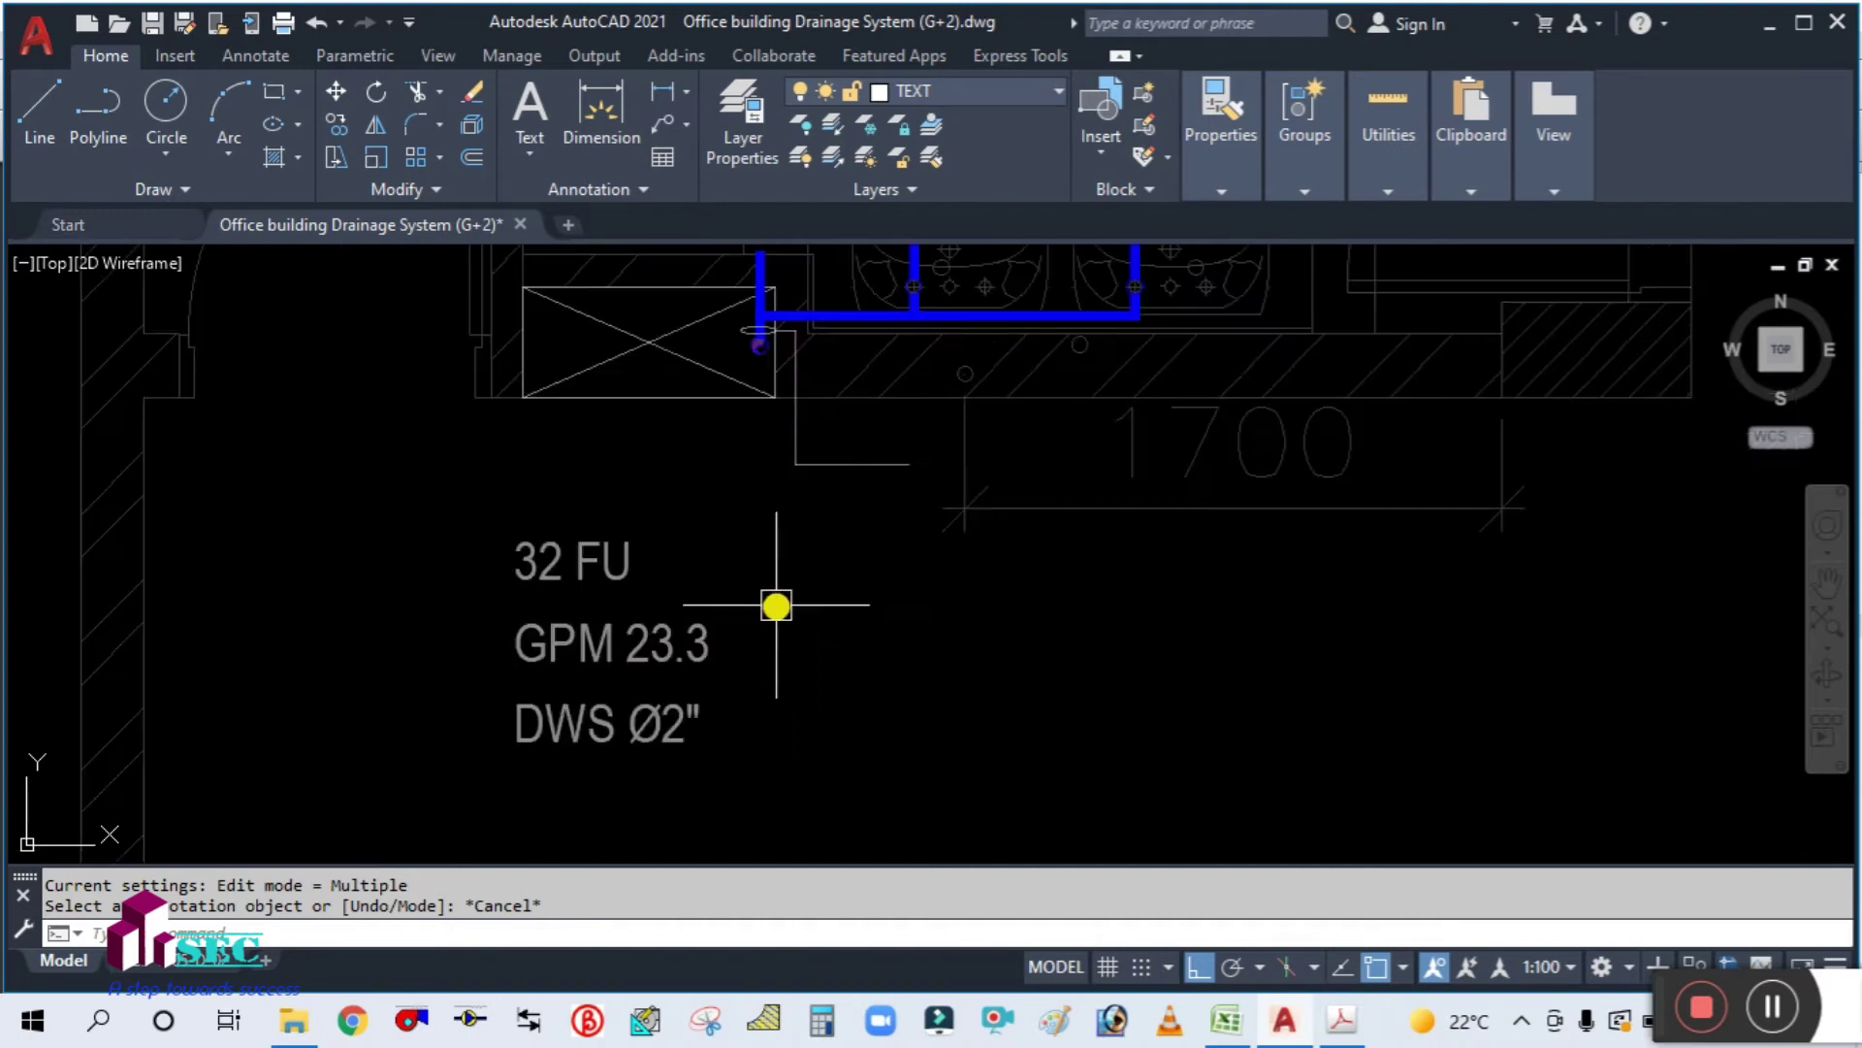
{"action": "scroll", "coordinate": [760, 532], "scroll_direction": "down", "scroll_amount": 2}
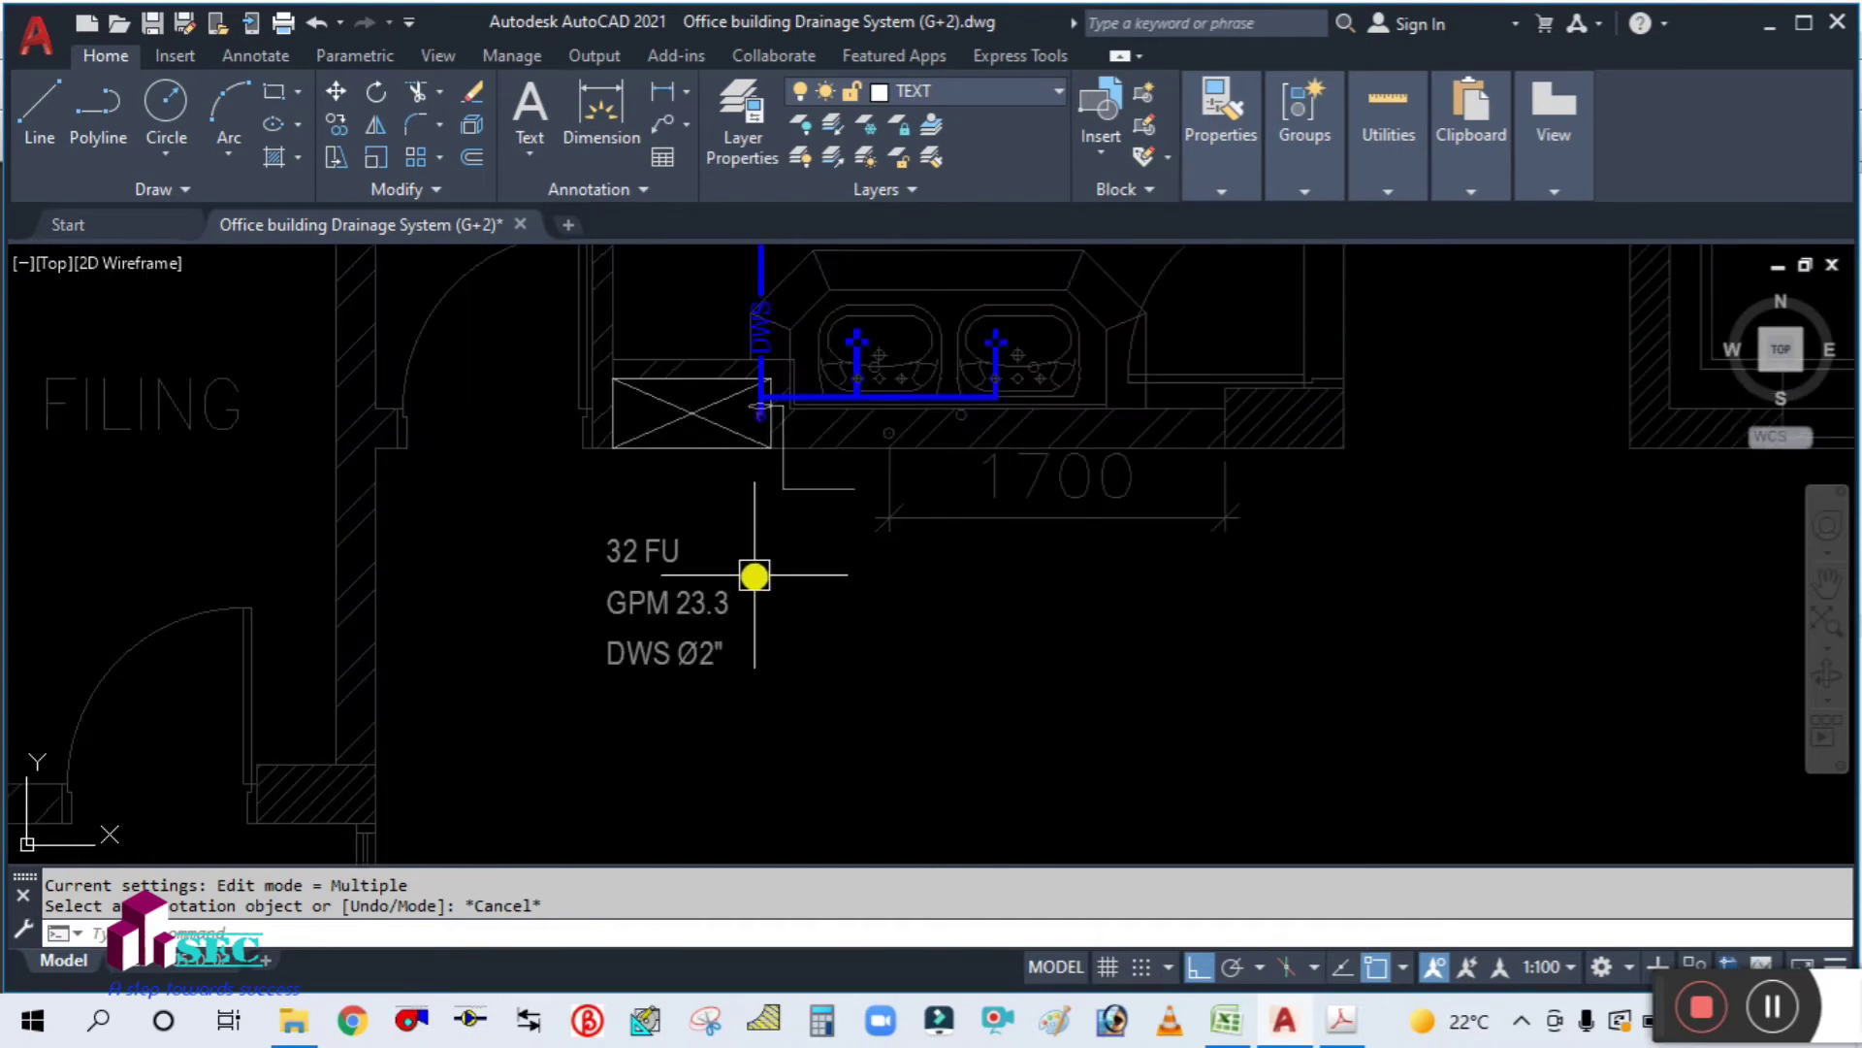
{"action": "type", "text": "m"}
{"action": "key", "text": "Return"}
{"action": "left_click", "coordinate": [811, 723]}
{"action": "left_click", "coordinate": [500, 413]}
{"action": "key", "text": "Return"}
{"action": "left_click", "coordinate": [490, 737]}
{"action": "left_click", "coordinate": [632, 735]}
{"action": "key", "text": "Escape"}
Step: Move the "DWS Ø2"" line straight up to close the gap beneath "GPM 23.3"
{"action": "type", "text": "m"}
{"action": "key", "text": "Return"}
{"action": "left_click", "coordinate": [815, 700]}
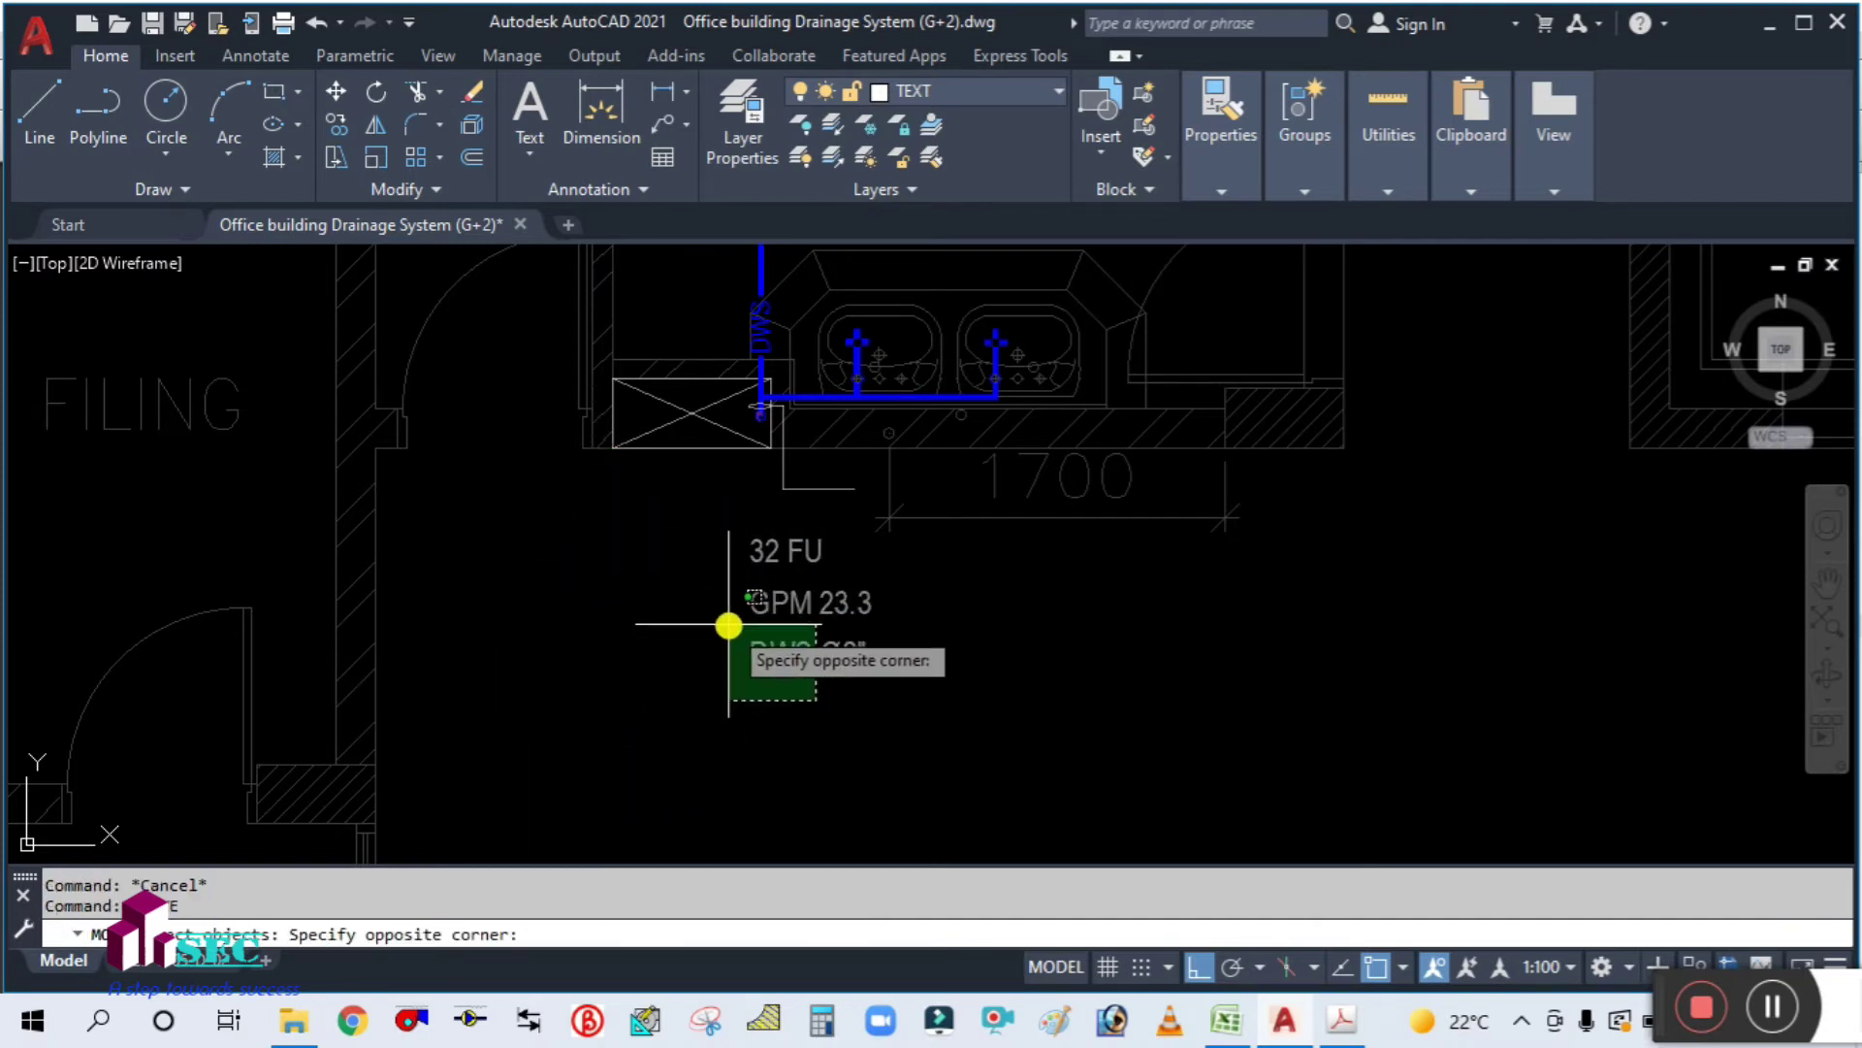
{"action": "left_click", "coordinate": [678, 615]}
{"action": "scroll", "coordinate": [702, 701], "scroll_direction": "up", "scroll_amount": 2}
{"action": "key", "text": "Return"}
{"action": "left_click", "coordinate": [701, 697]}
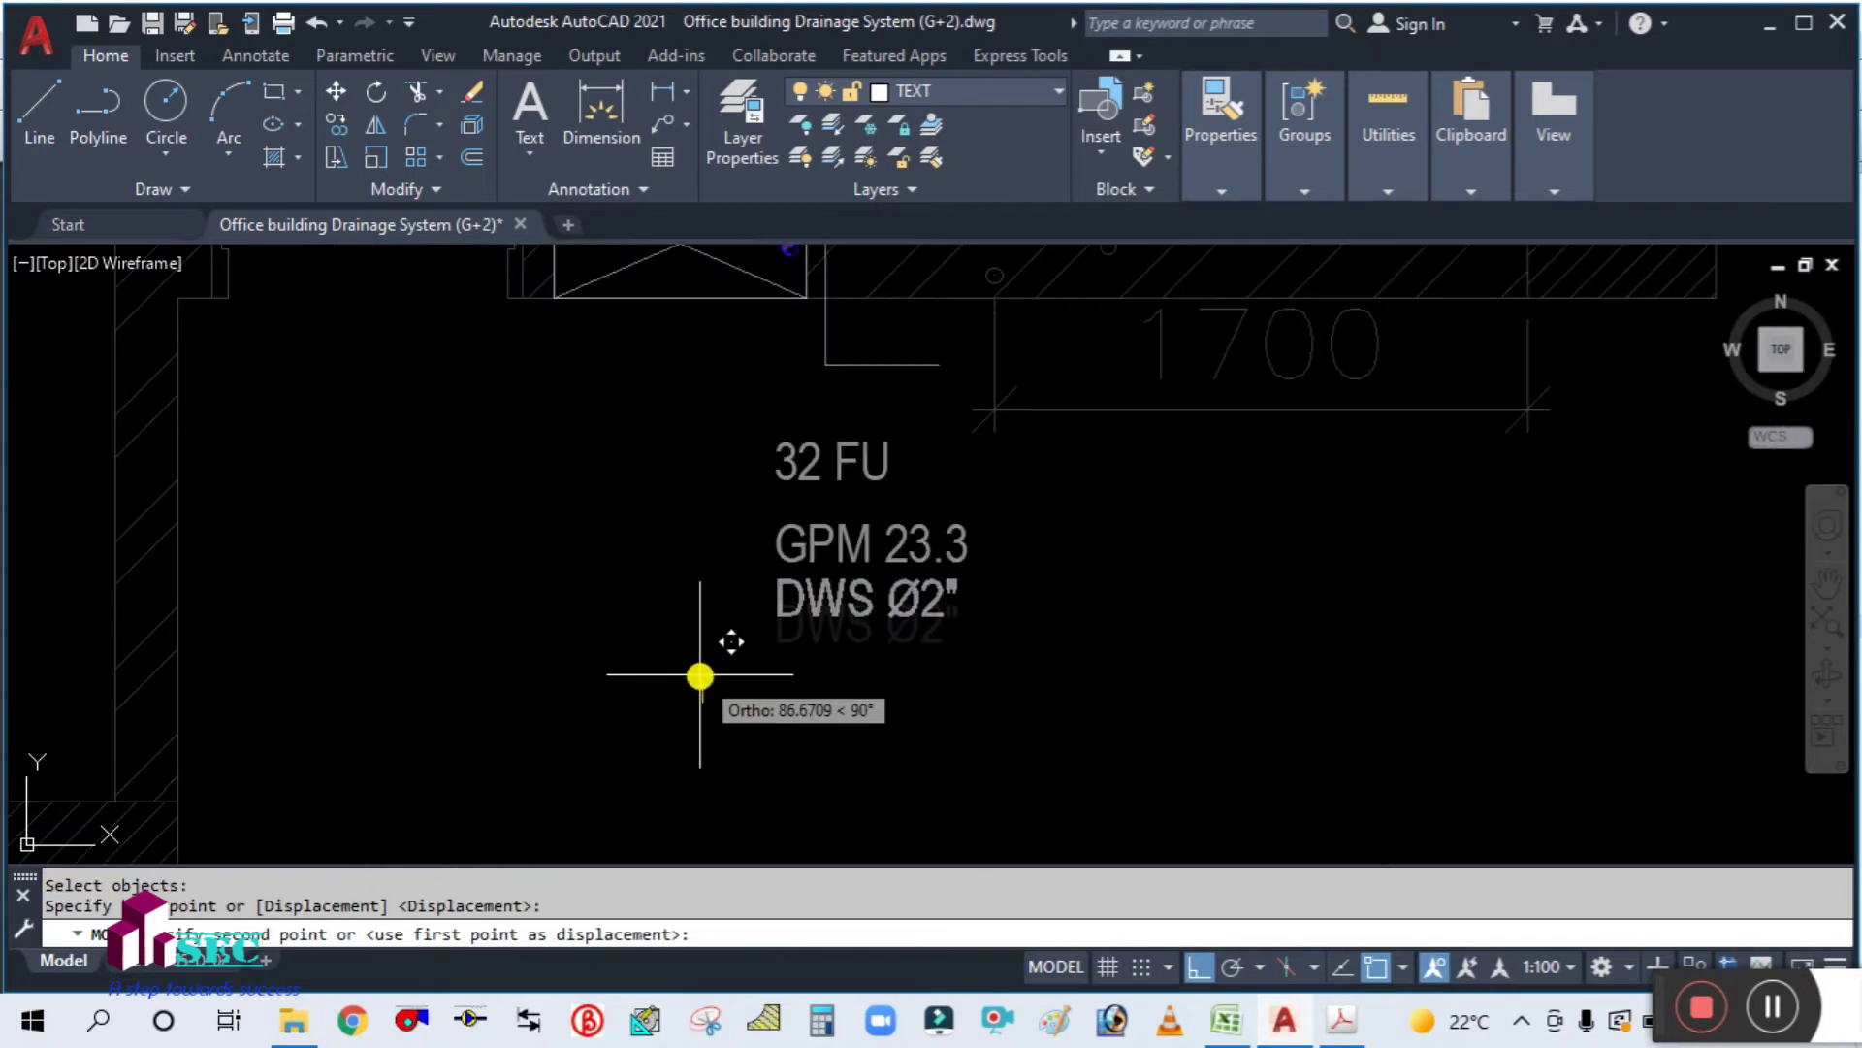
{"action": "left_click", "coordinate": [698, 666]}
Step: Move the "32 FU" line about 87 straight down, closer to "GPM 23.3"
{"action": "type", "text": "m"}
{"action": "key", "text": "Return"}
{"action": "left_click", "coordinate": [796, 470]}
{"action": "key", "text": "Return"}
{"action": "left_click", "coordinate": [656, 495]}
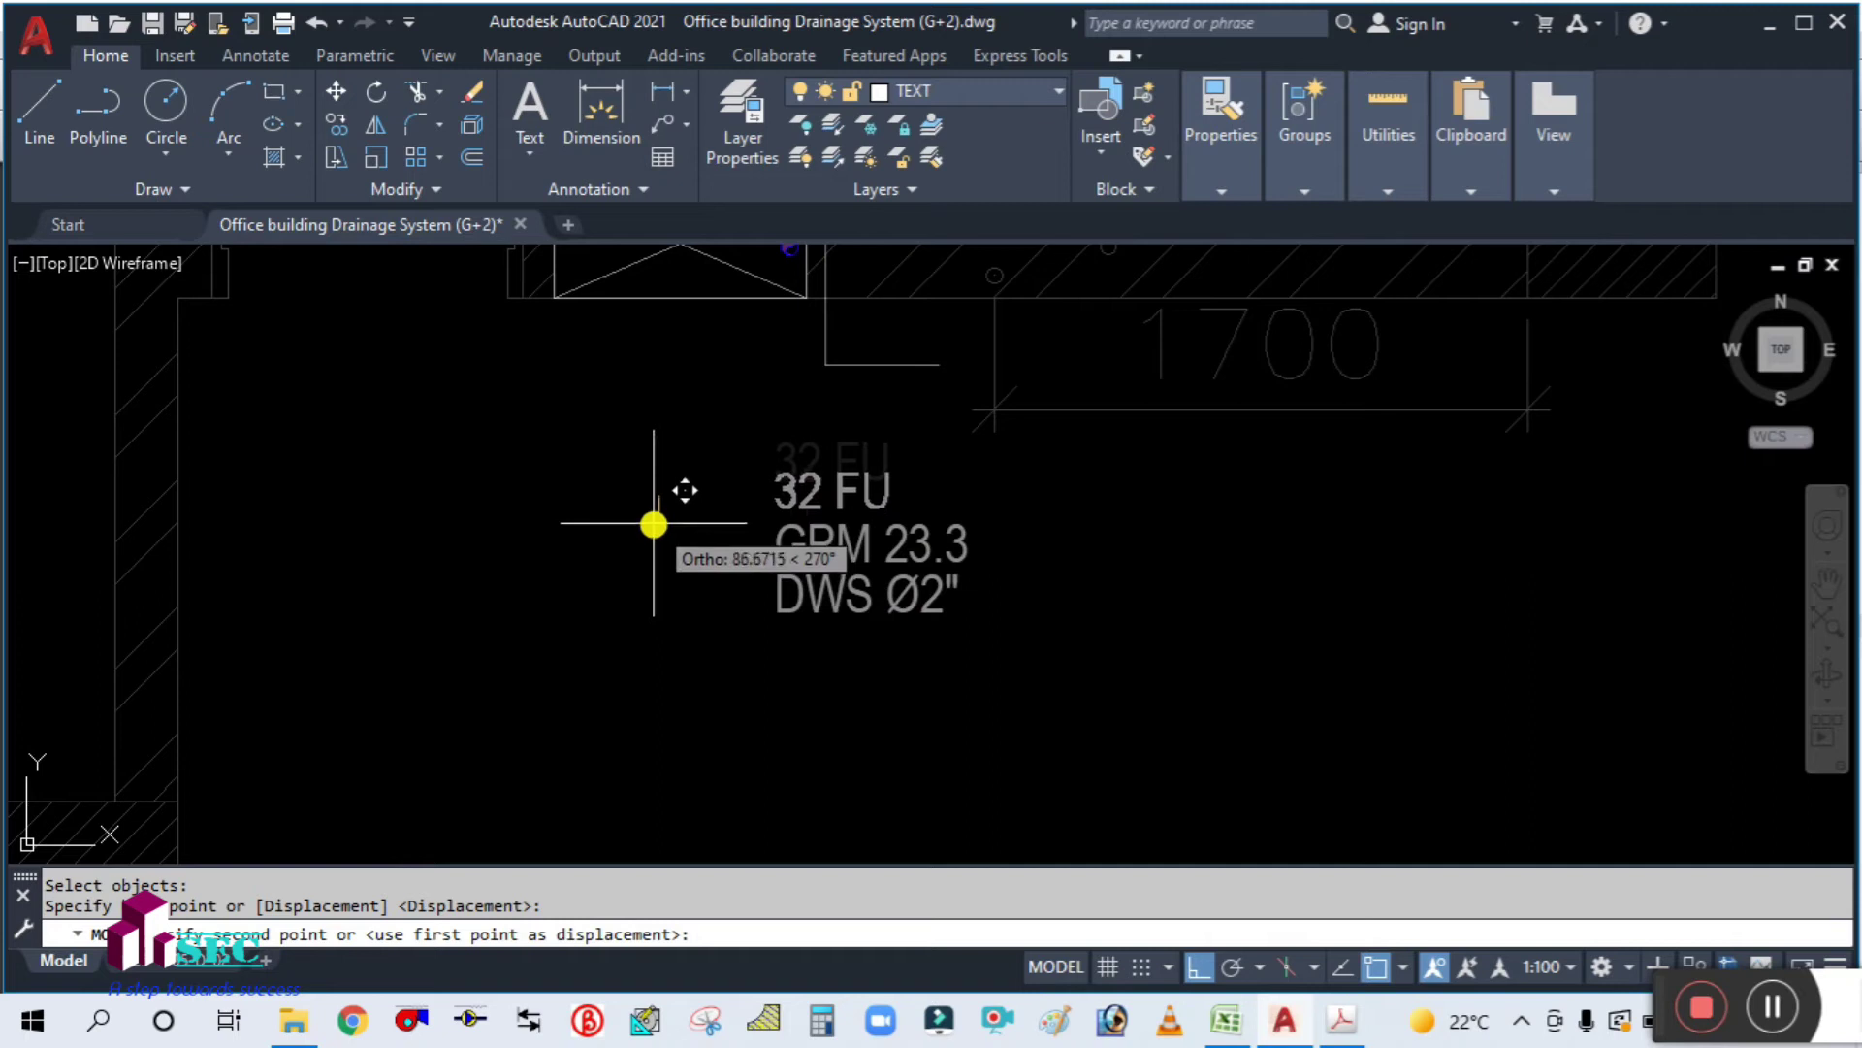
{"action": "left_click", "coordinate": [654, 524]}
Step: Move the whole three-line note about 482 straight up so "32 FU" sits just above the leader's landing level
{"action": "scroll", "coordinate": [705, 591], "scroll_direction": "down", "scroll_amount": 1}
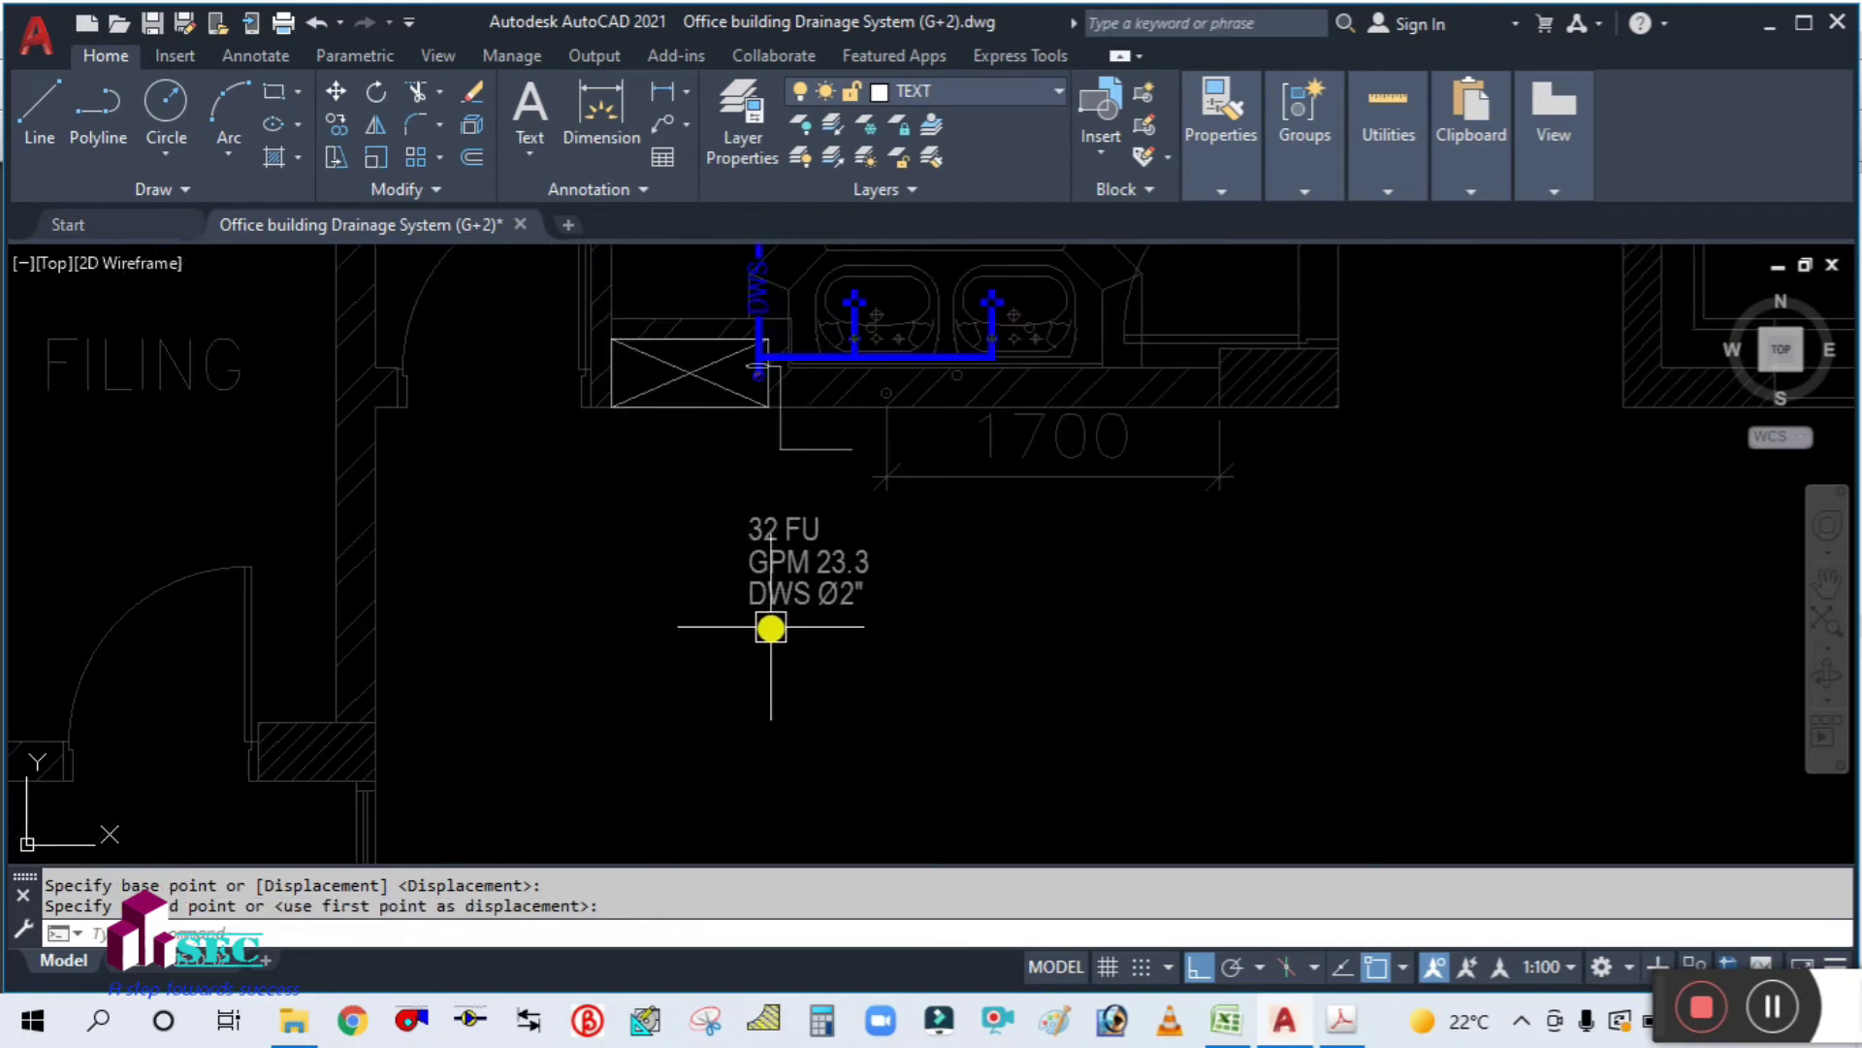
{"action": "scroll", "coordinate": [771, 630], "scroll_direction": "up", "scroll_amount": 2}
{"action": "scroll", "coordinate": [802, 553], "scroll_direction": "down", "scroll_amount": 2}
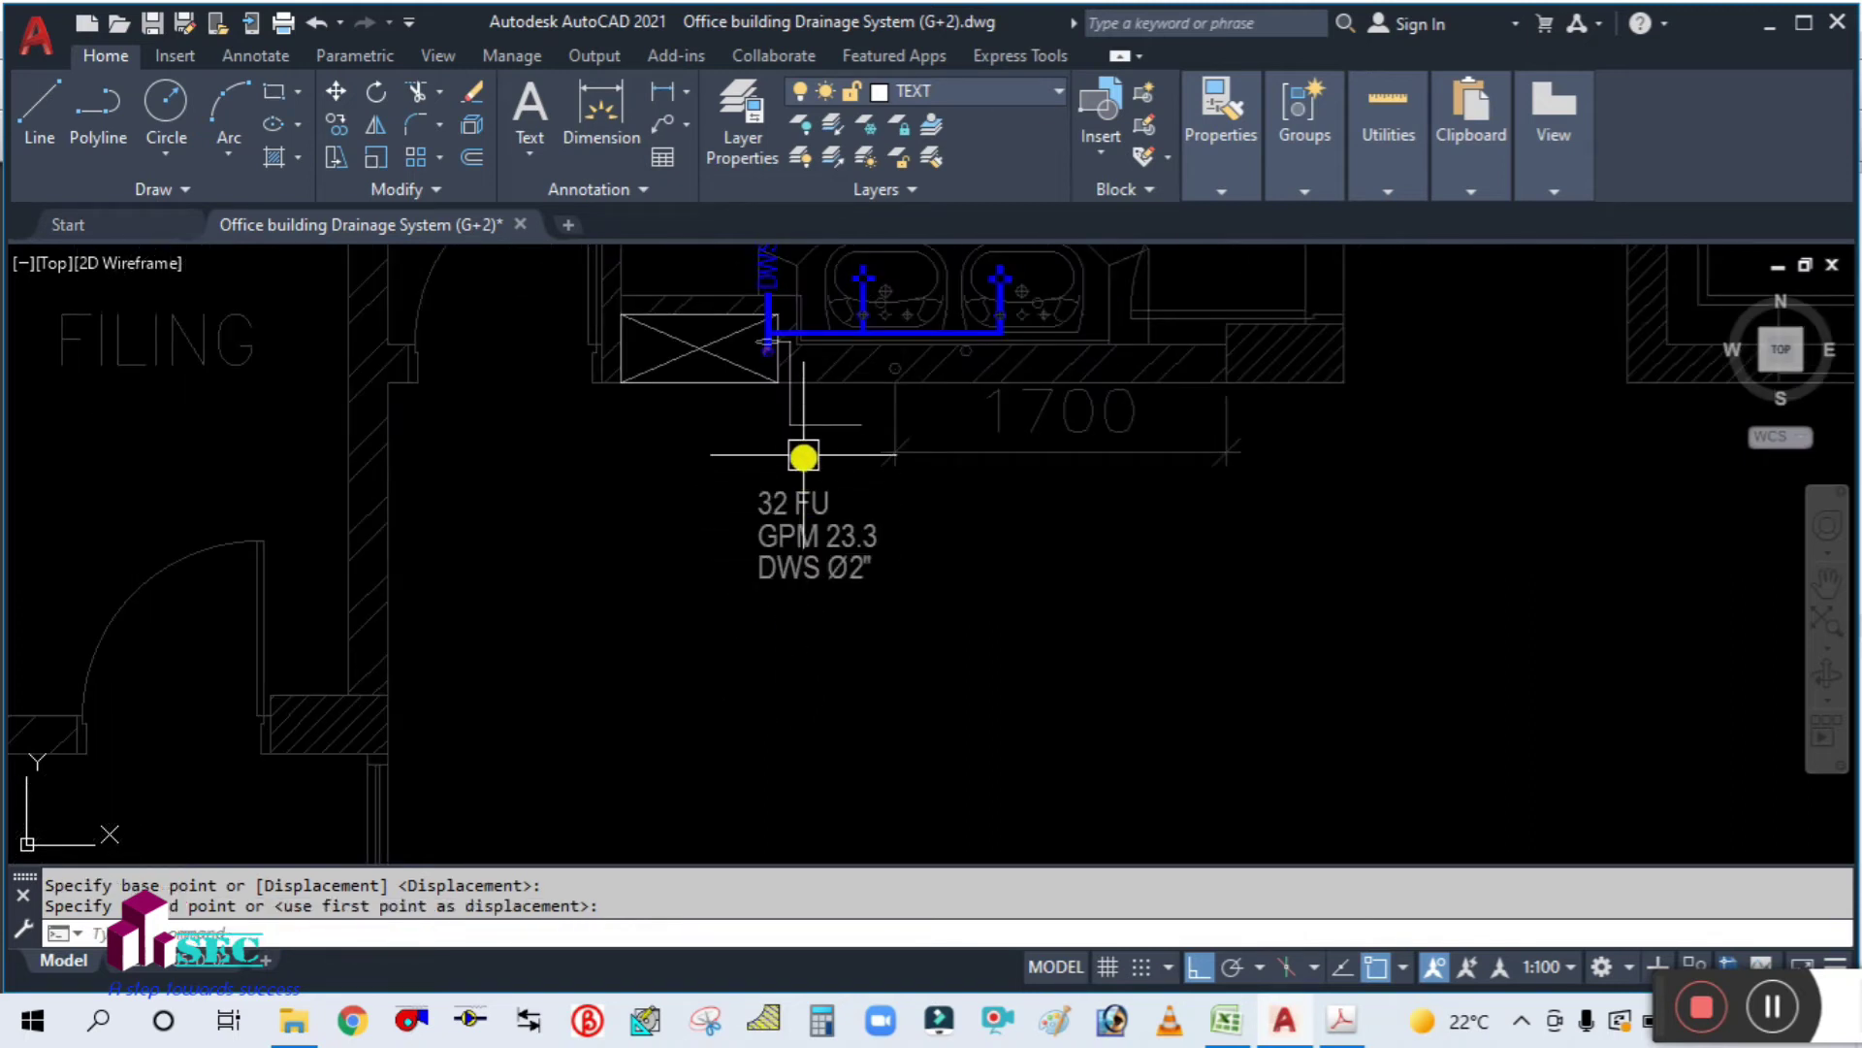
{"action": "scroll", "coordinate": [805, 427], "scroll_direction": "up", "scroll_amount": 2}
{"action": "left_click", "coordinate": [827, 422]}
{"action": "key", "text": "Escape"}
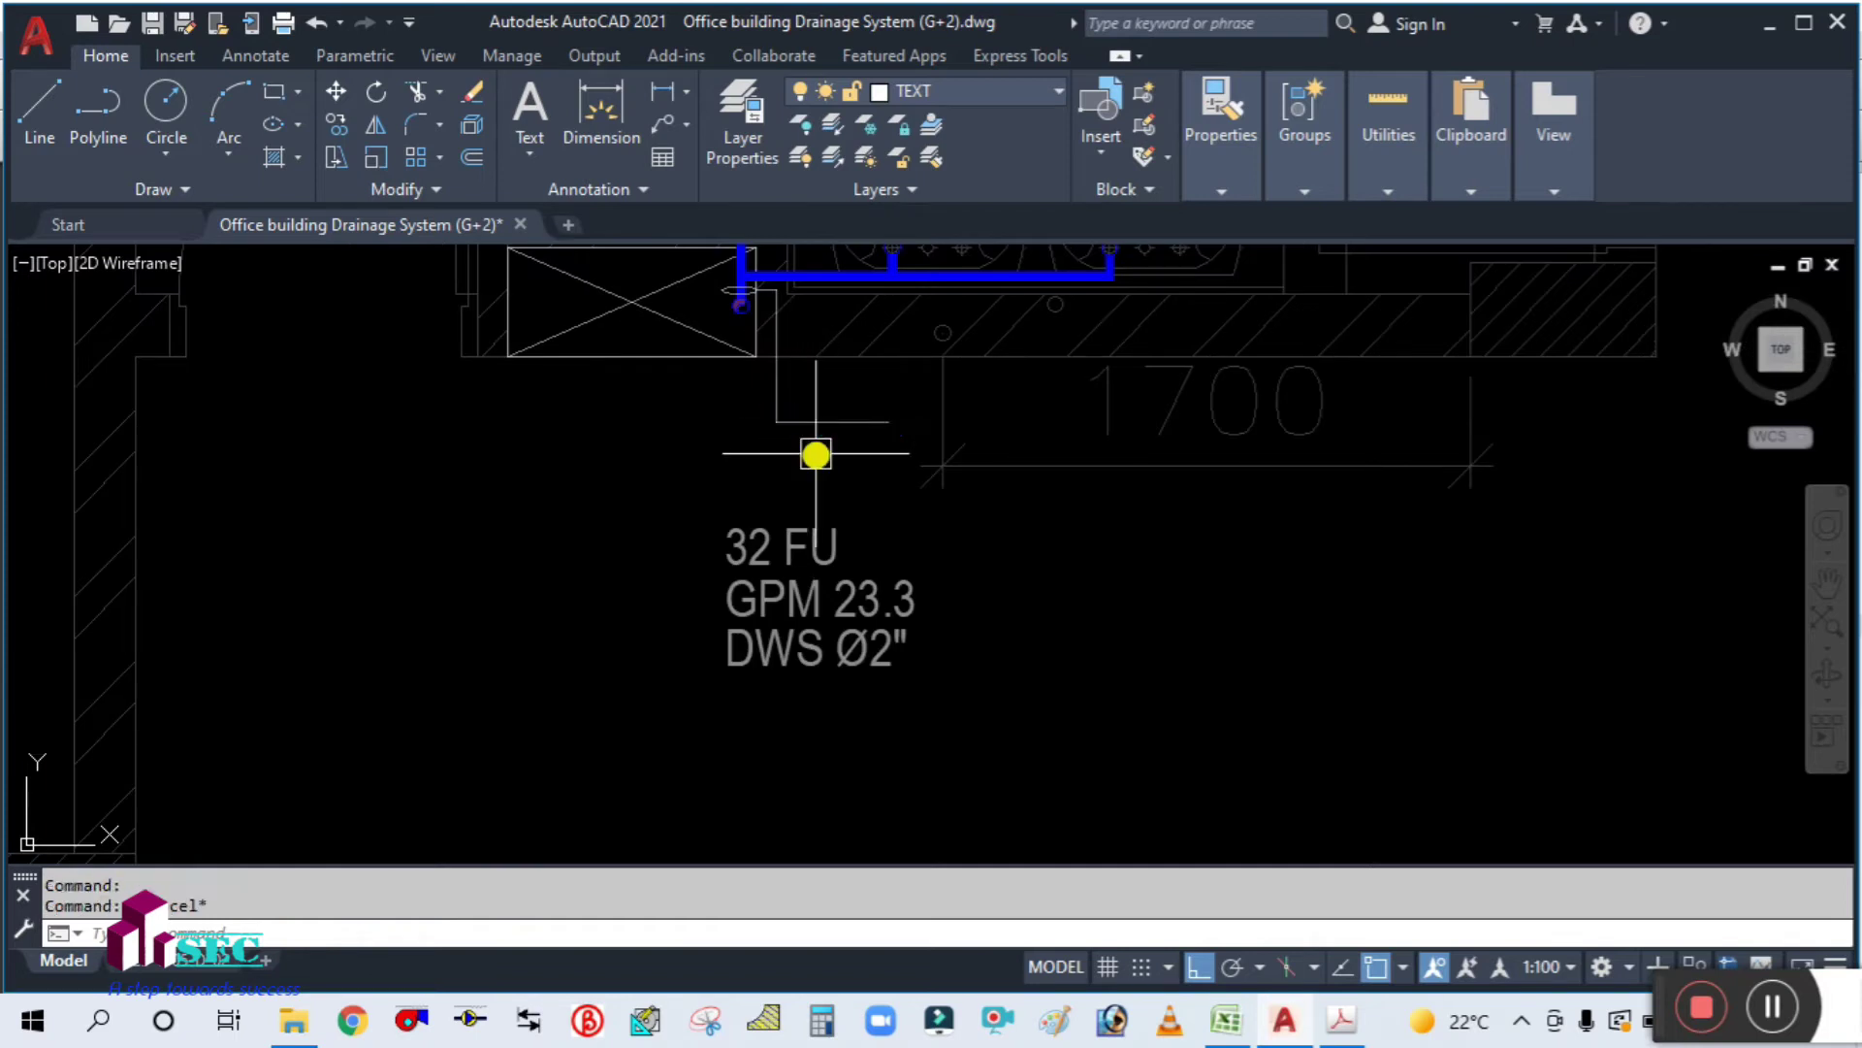
{"action": "type", "text": "M"}
{"action": "key", "text": "Return"}
{"action": "left_click", "coordinate": [837, 683]}
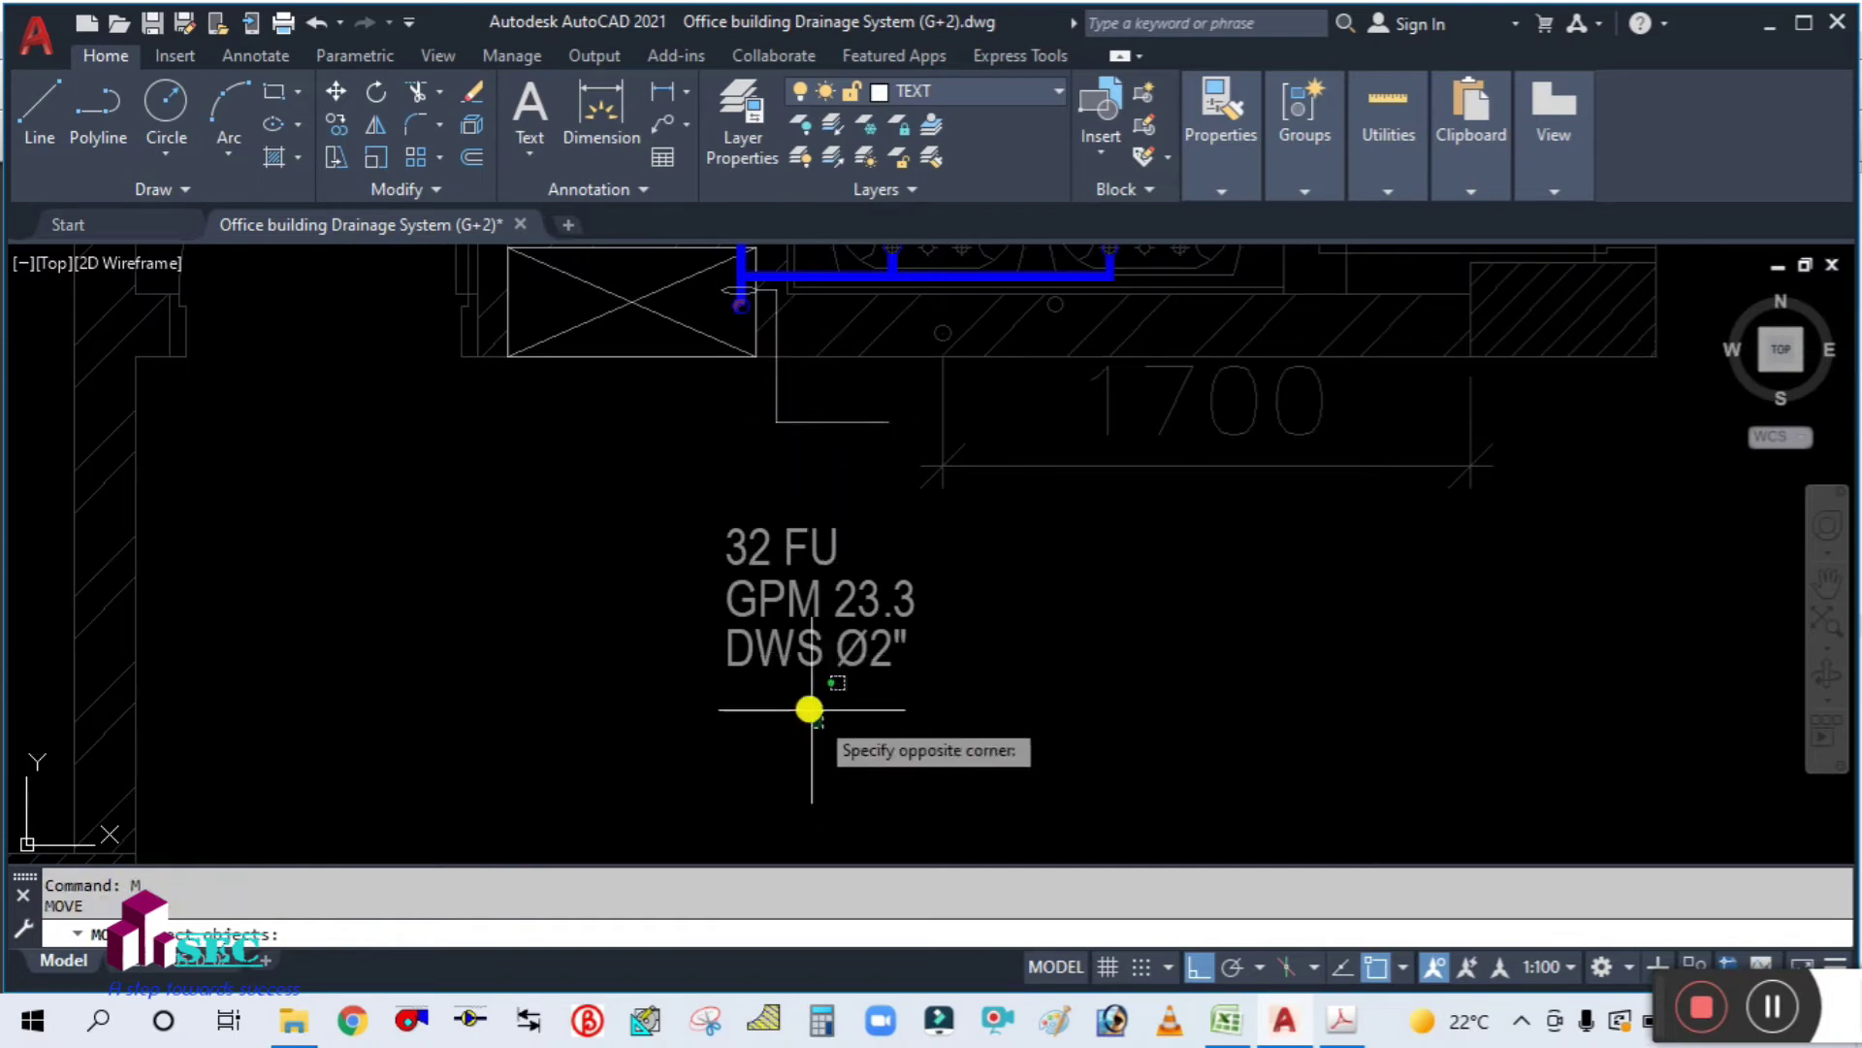
{"action": "left_click", "coordinate": [695, 499]}
{"action": "key", "text": "Return"}
{"action": "left_click", "coordinate": [658, 716]}
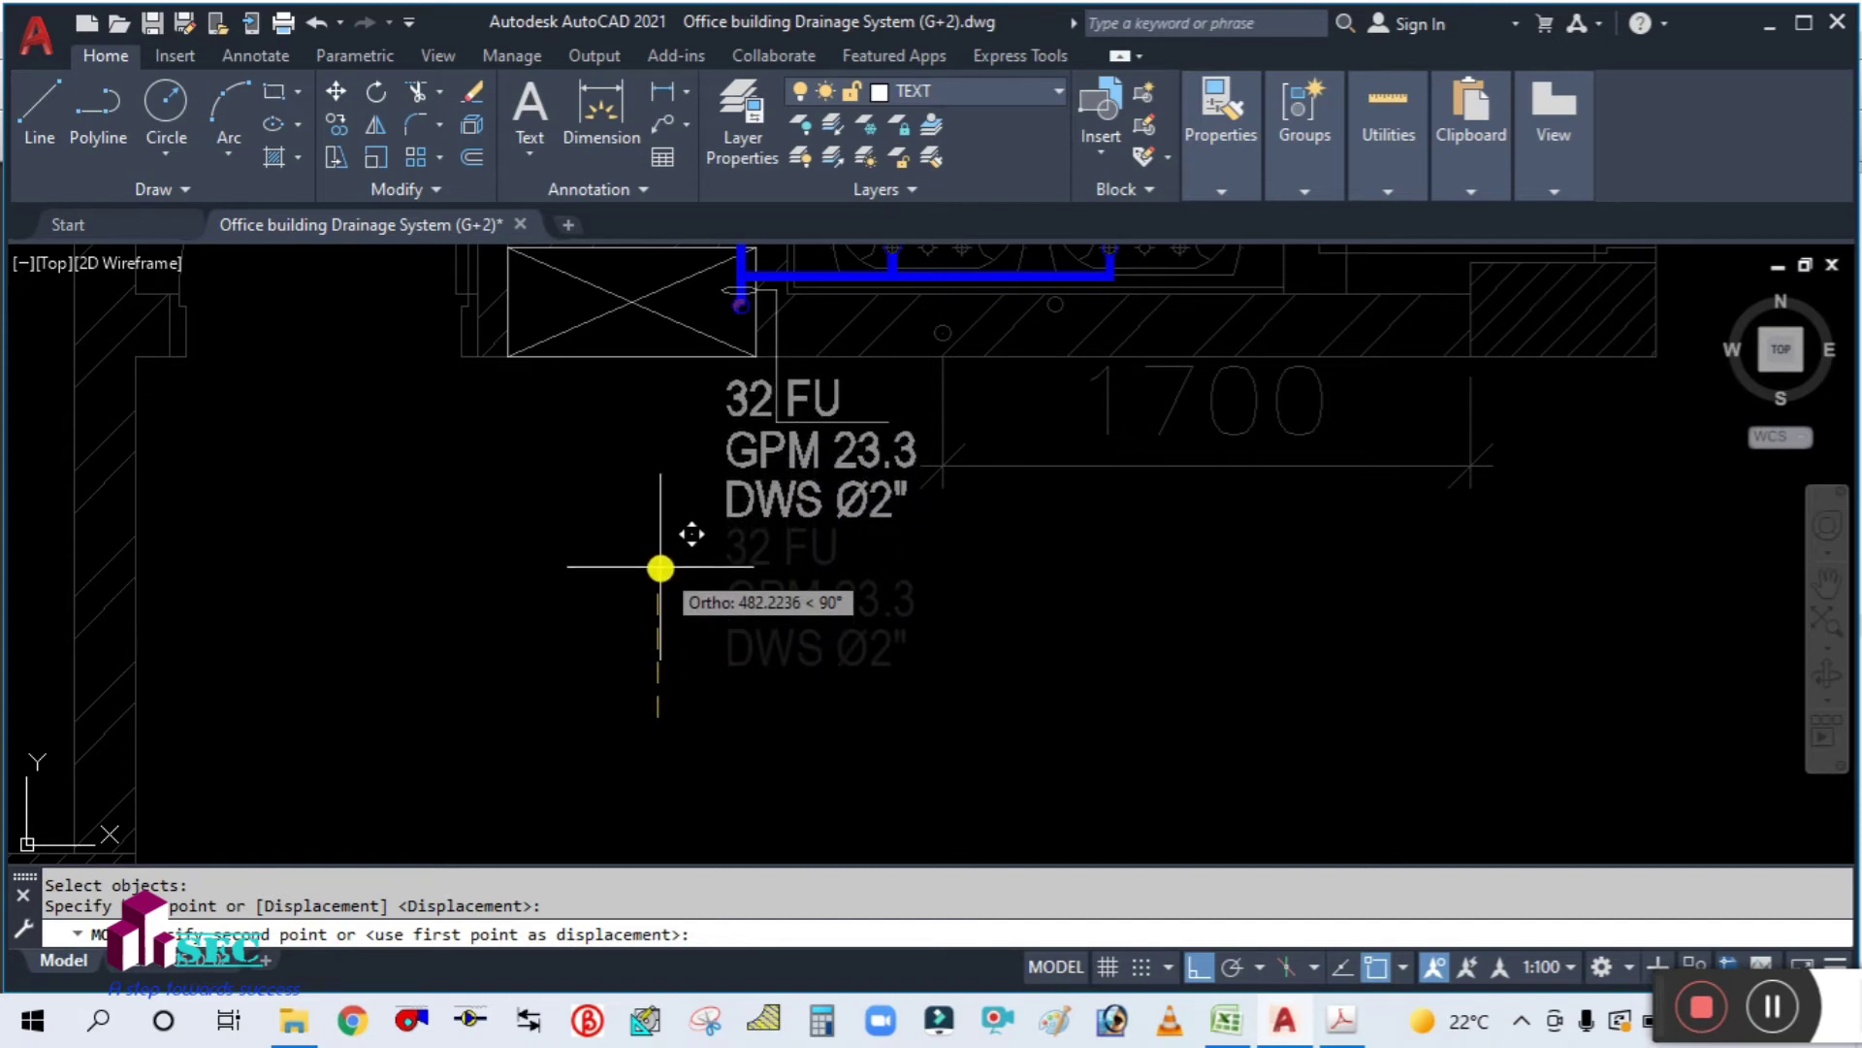
{"action": "left_click", "coordinate": [661, 568]}
Step: Move the same three text lines horizontally east so they start at the leader's vertical segment
{"action": "key", "text": "space"}
{"action": "type", "text": "p"}
{"action": "key", "text": "Return"}
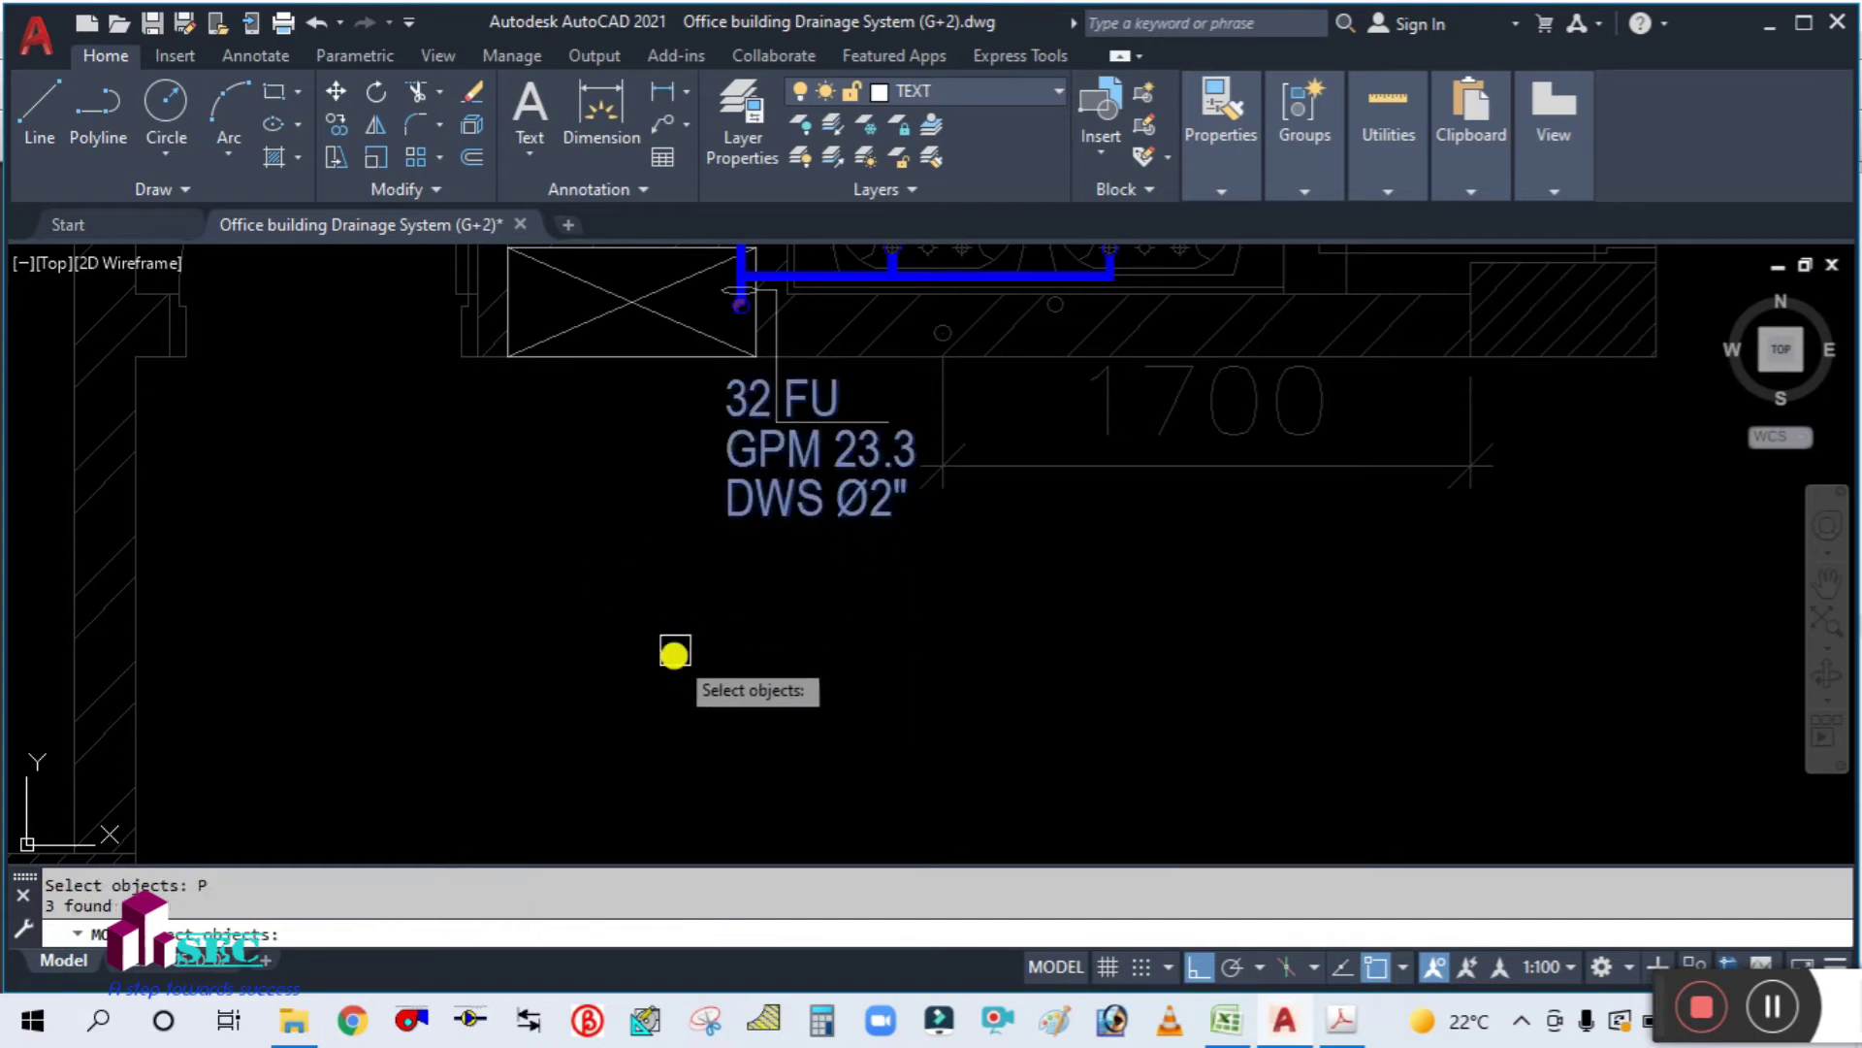
{"action": "key", "text": "Return"}
{"action": "left_click", "coordinate": [661, 678]}
{"action": "left_click", "coordinate": [714, 676]}
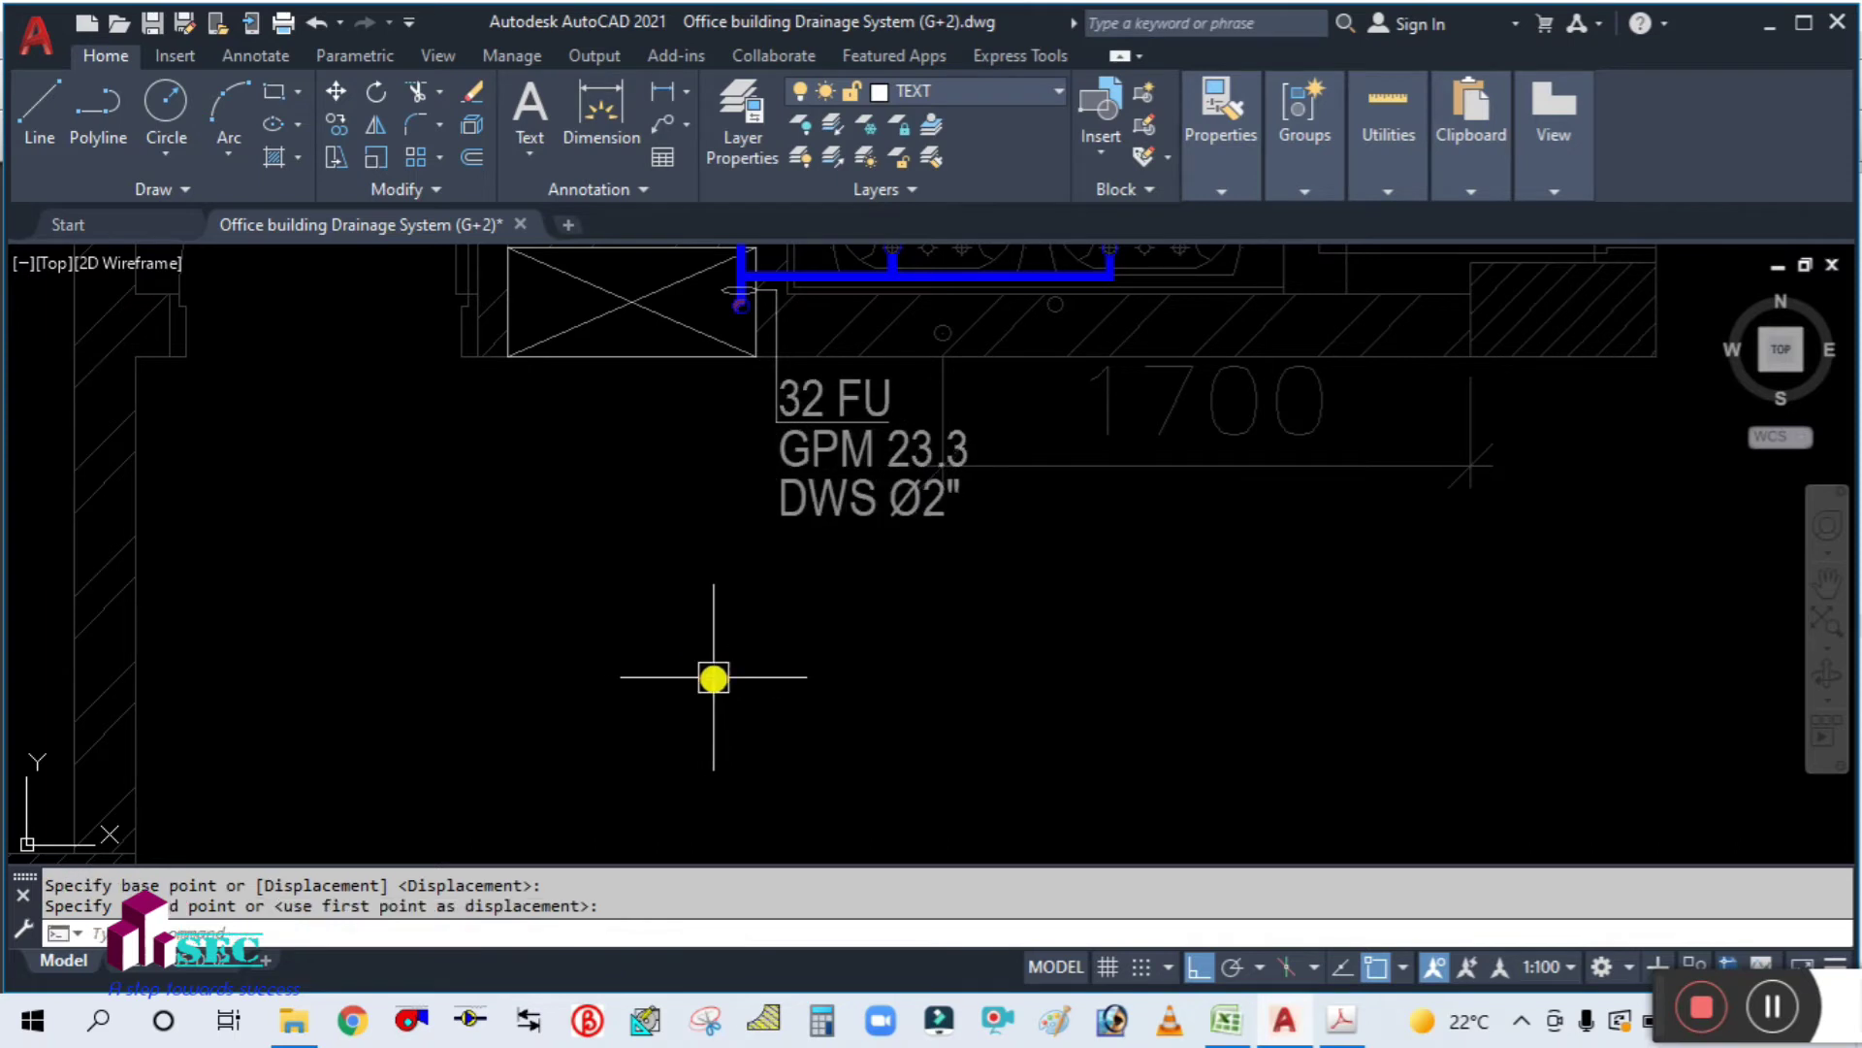
{"action": "scroll", "coordinate": [957, 656], "scroll_direction": "down", "scroll_amount": 2}
{"action": "mouse_move", "coordinate": [817, 596]}
{"action": "middle_mouse_down"}
{"action": "mouse_move", "coordinate": [818, 757]}
{"action": "mouse_move", "coordinate": [799, 719]}
{"action": "middle_mouse_up"}
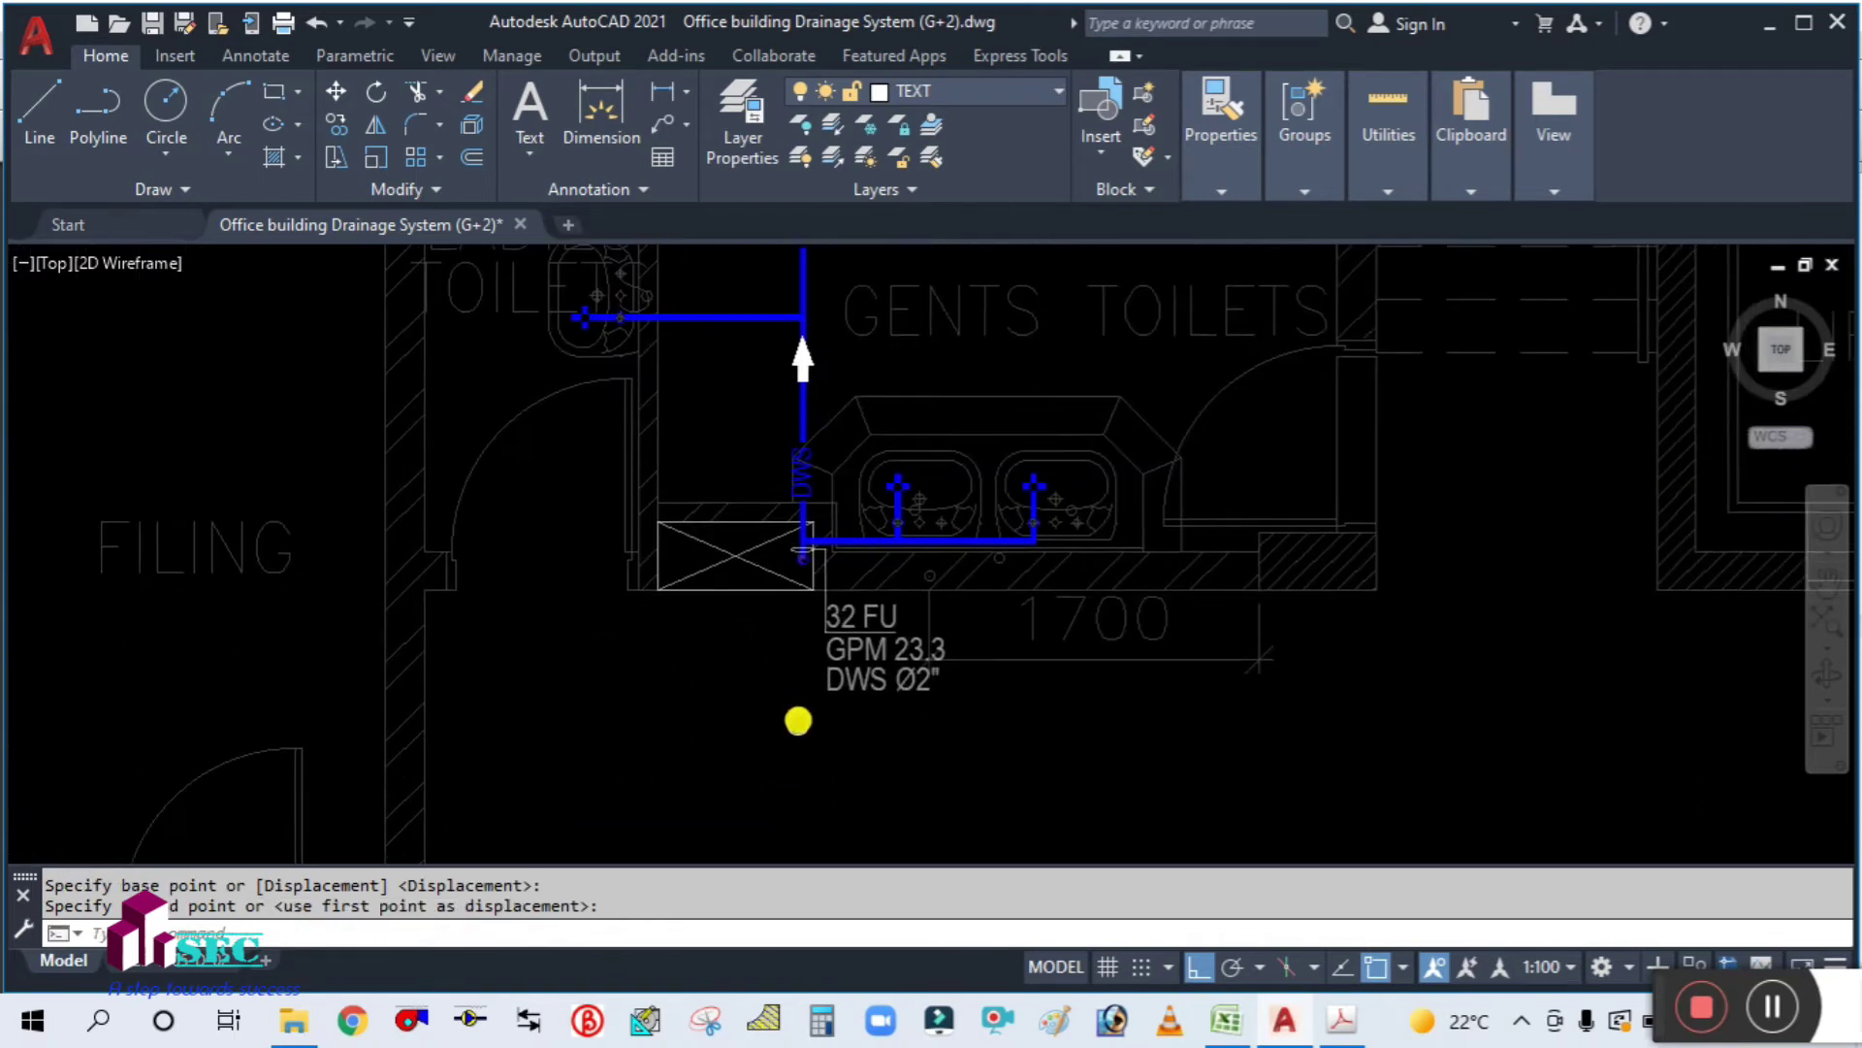
{"action": "scroll", "coordinate": [874, 702], "scroll_direction": "up", "scroll_amount": 2}
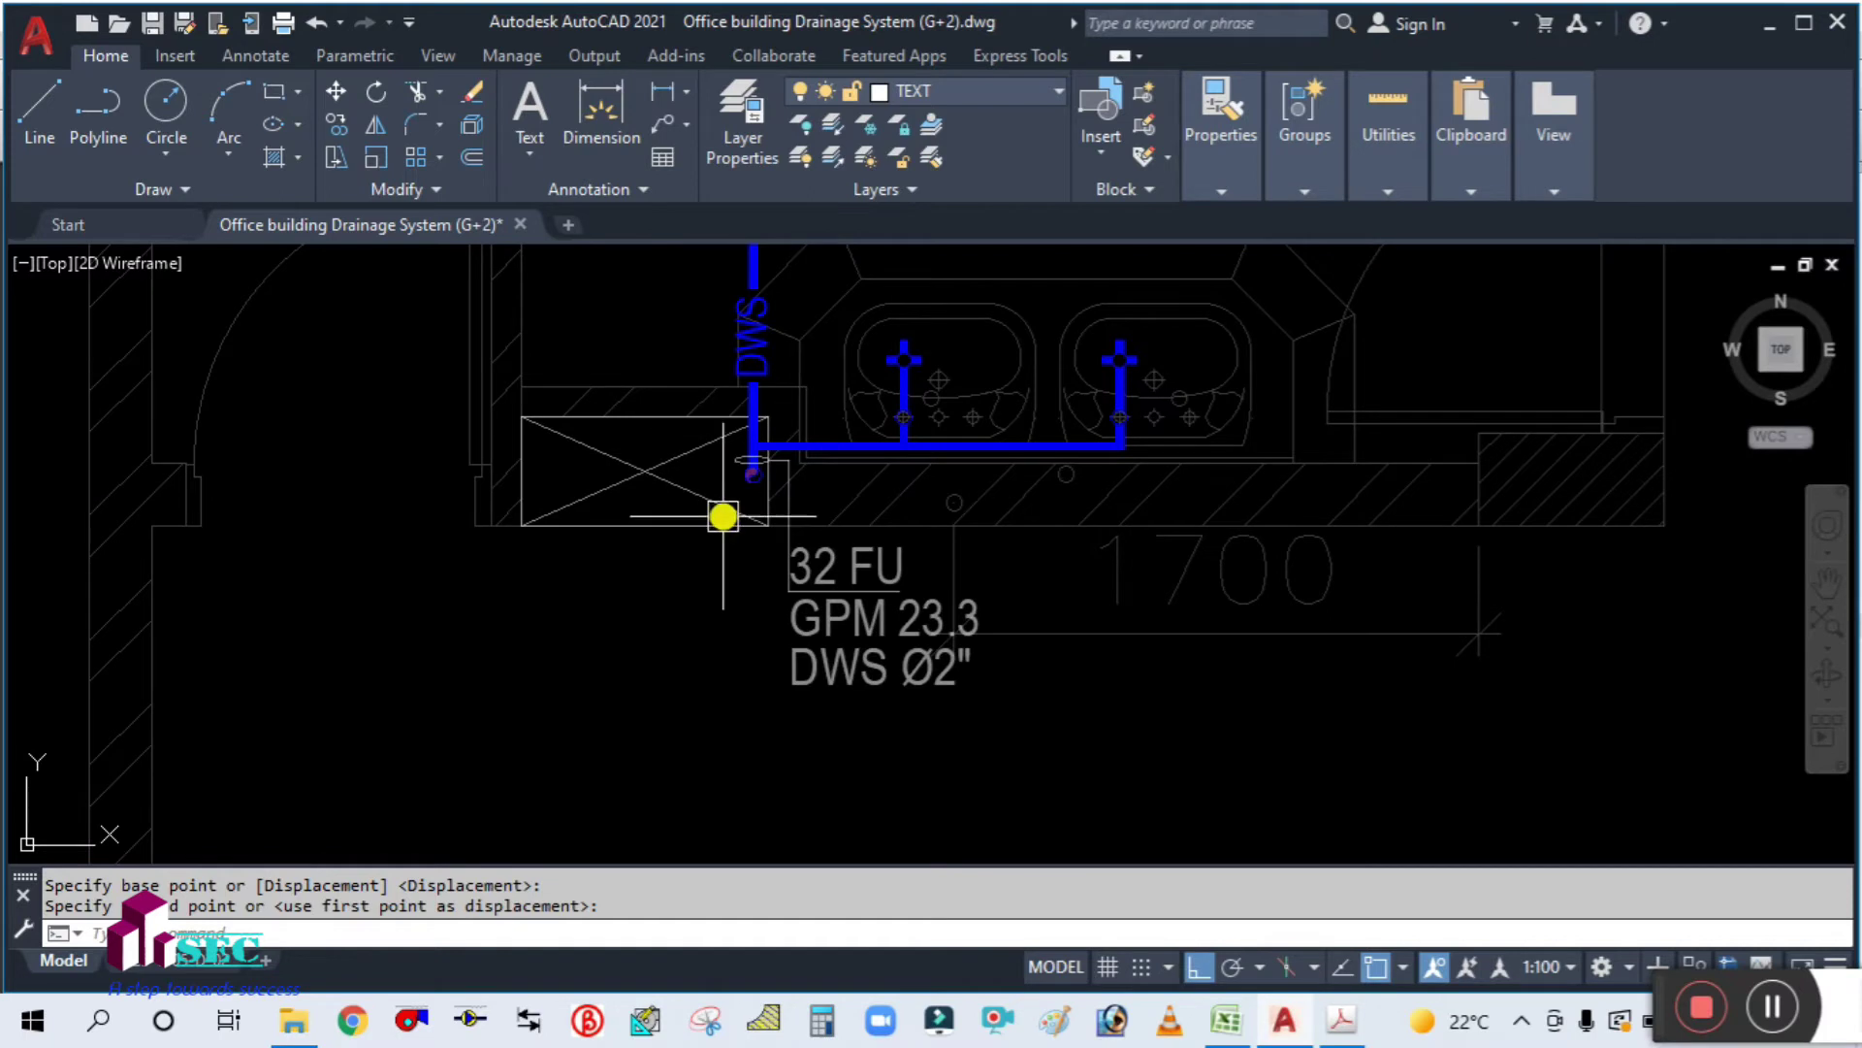
{"action": "scroll", "coordinate": [723, 516], "scroll_direction": "down", "scroll_amount": 2}
{"action": "scroll", "coordinate": [761, 449], "scroll_direction": "up", "scroll_amount": 2}
{"action": "middle_click_drag", "start_coordinate": [762, 450], "coordinate": [803, 578]}
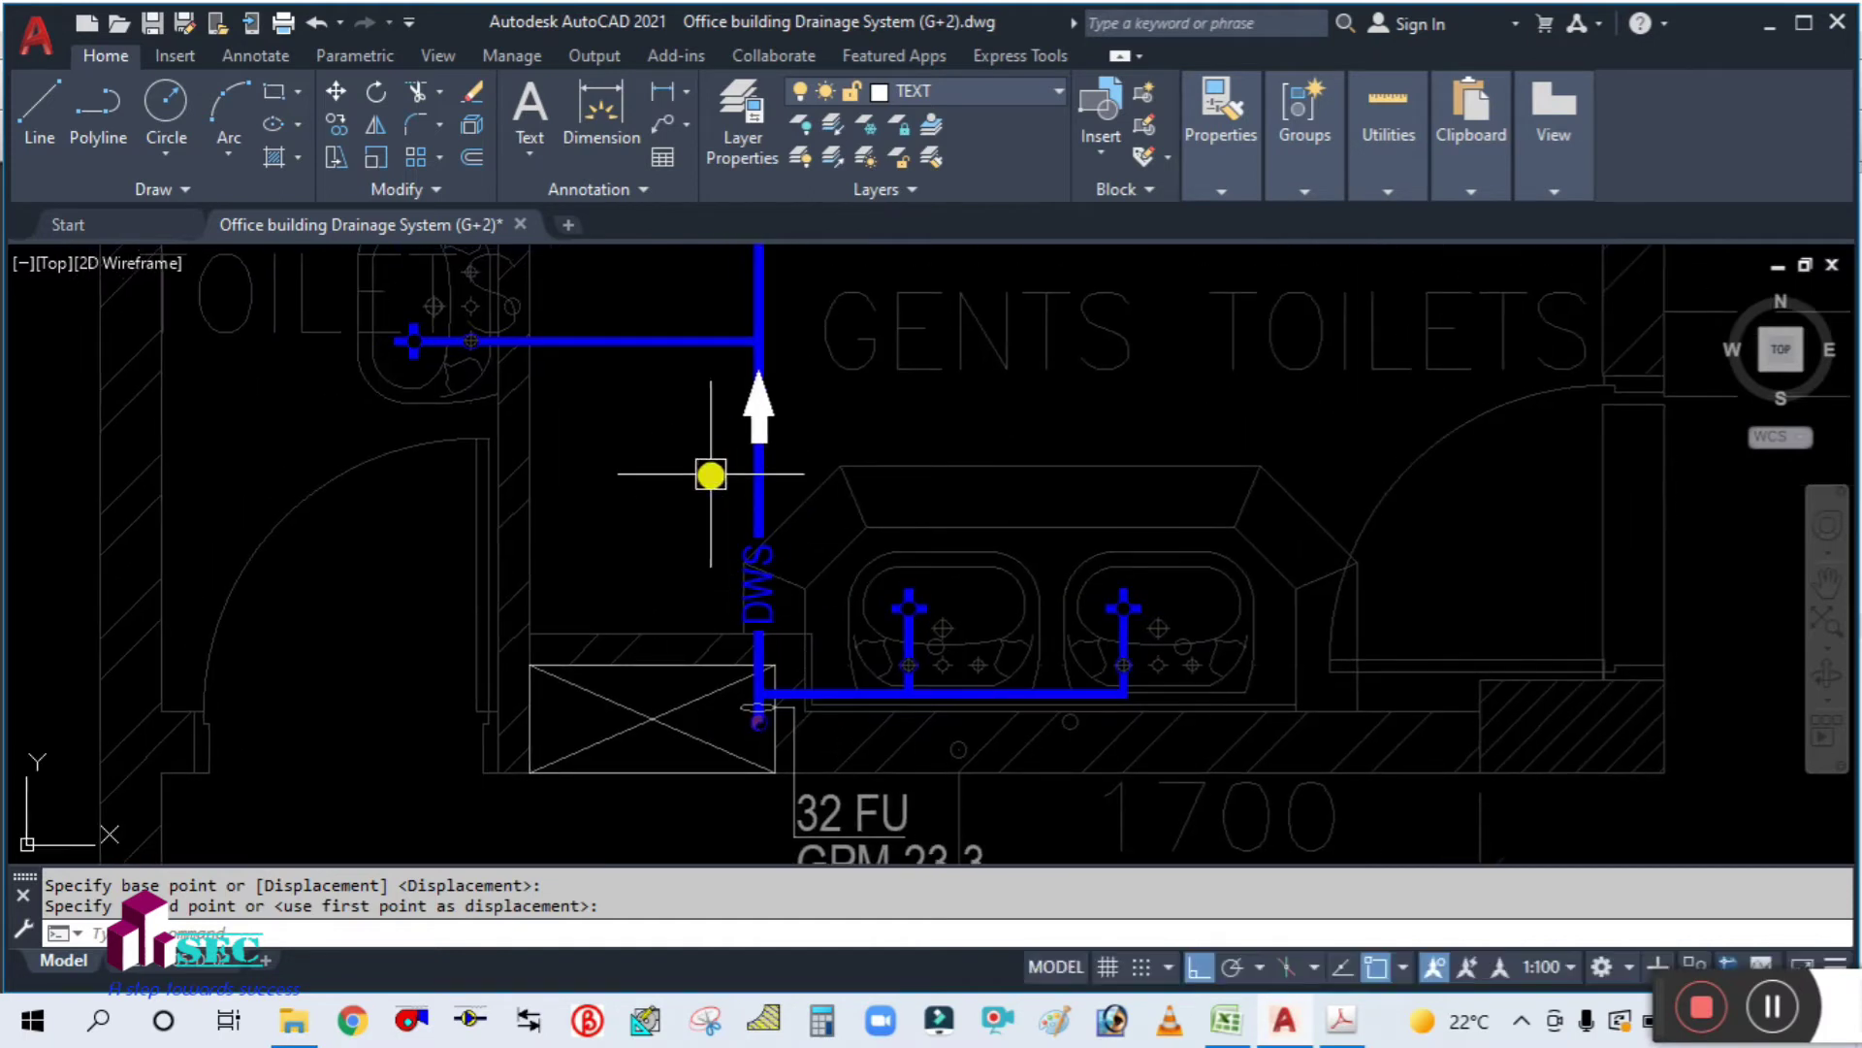
Step: Copy the small leader ellipse straight up the vertical pipe, placing it between the "DWS" label and the white flow arrow
{"action": "middle_click_drag", "start_coordinate": [711, 474], "coordinate": [891, 450]}
{"action": "key", "text": "Return"}
{"action": "scroll", "coordinate": [956, 769], "scroll_direction": "up", "scroll_amount": 4}
{"action": "left_click", "coordinate": [744, 450]}
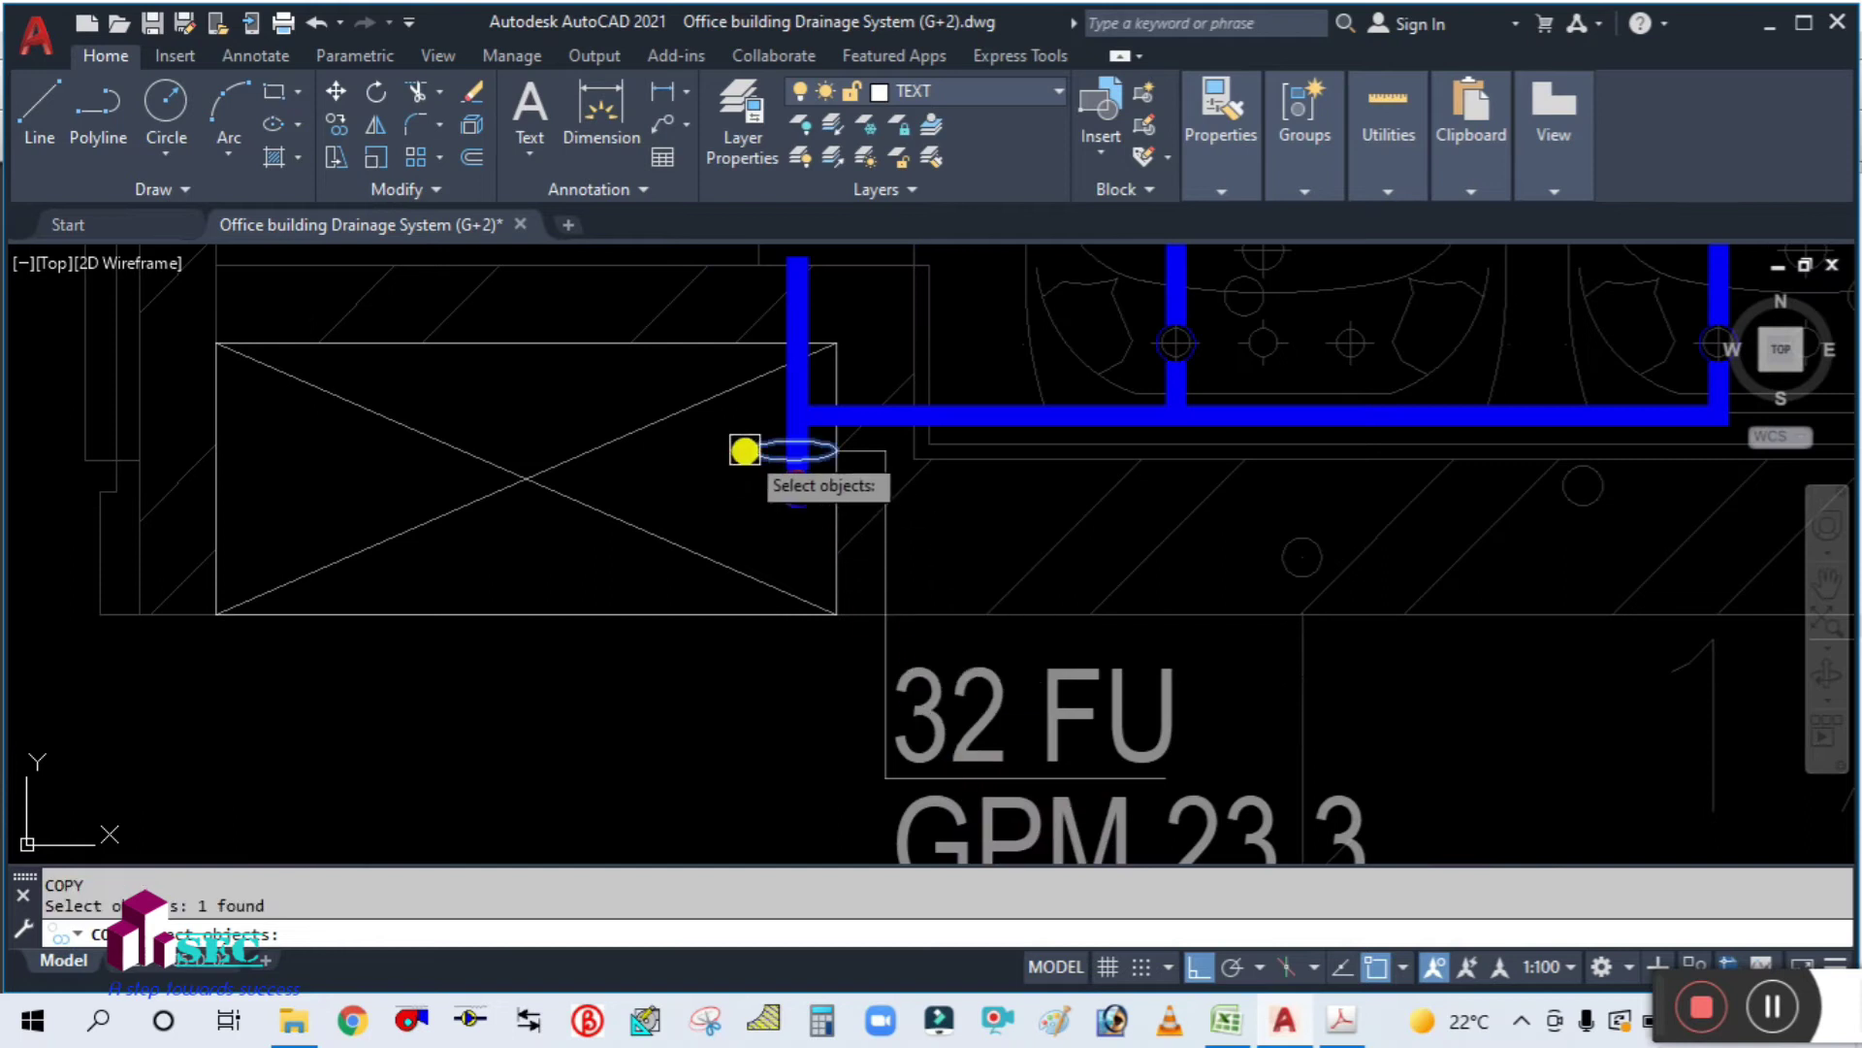
{"action": "scroll", "coordinate": [744, 451], "scroll_direction": "up", "scroll_amount": 2}
{"action": "key", "text": "Return"}
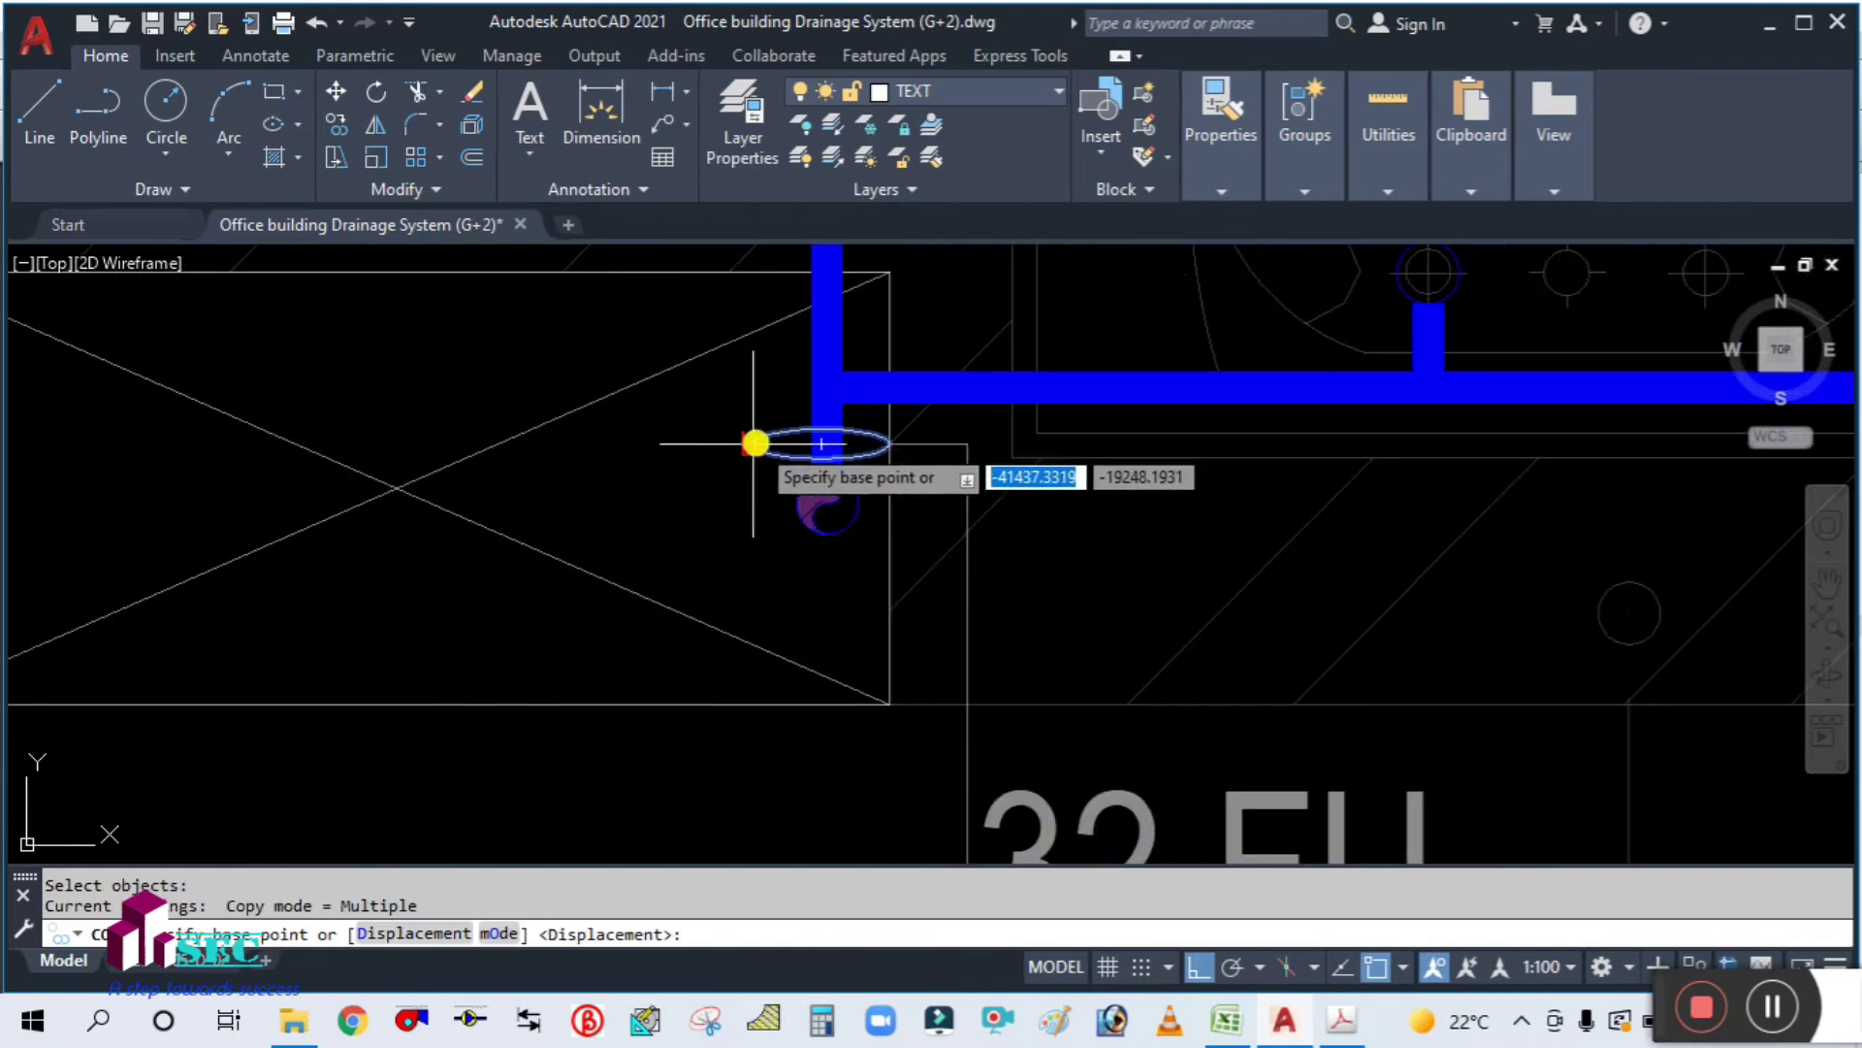
{"action": "left_click", "coordinate": [755, 444]}
{"action": "scroll", "coordinate": [752, 386], "scroll_direction": "down", "scroll_amount": 3}
{"action": "scroll", "coordinate": [744, 546], "scroll_direction": "up", "scroll_amount": 2}
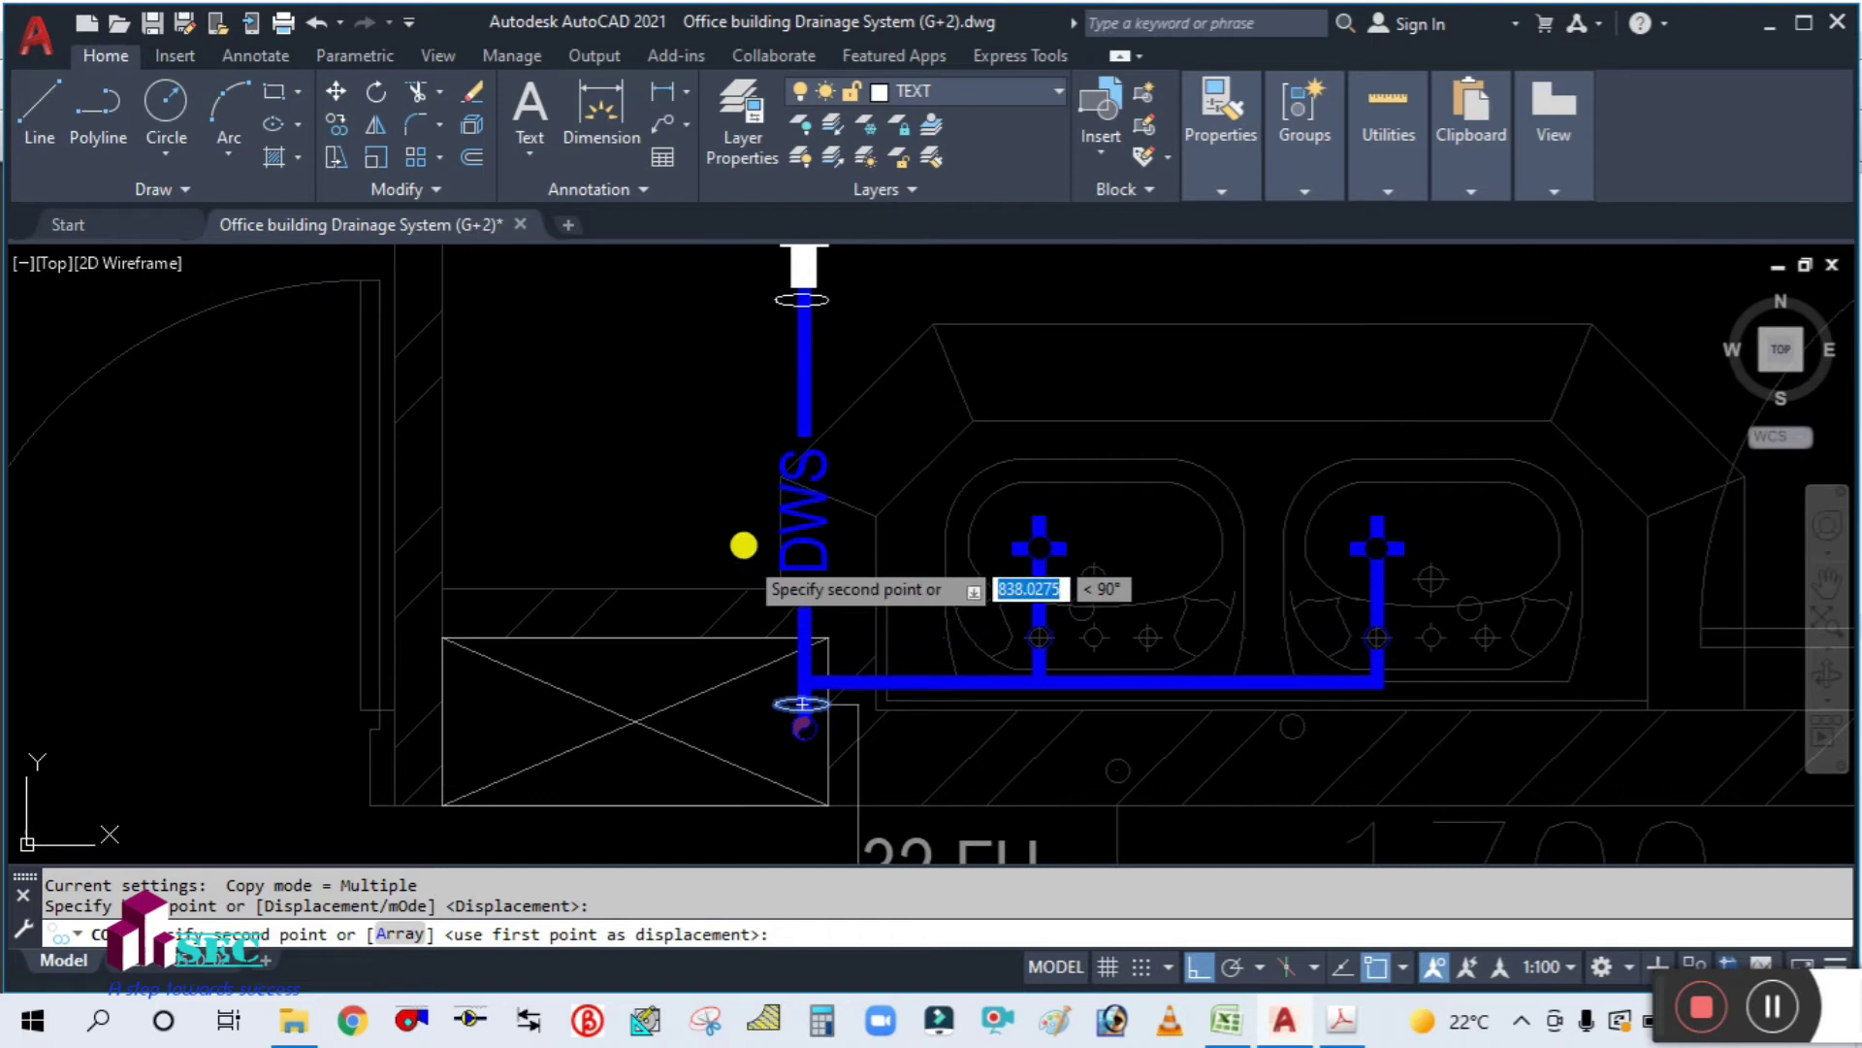
{"action": "left_click", "coordinate": [744, 382]}
{"action": "key", "text": "Escape"}
Step: Draw a horizontal leader line westward from the west end of the copied ellipse
{"action": "middle_click_drag", "start_coordinate": [715, 404], "coordinate": [759, 540]}
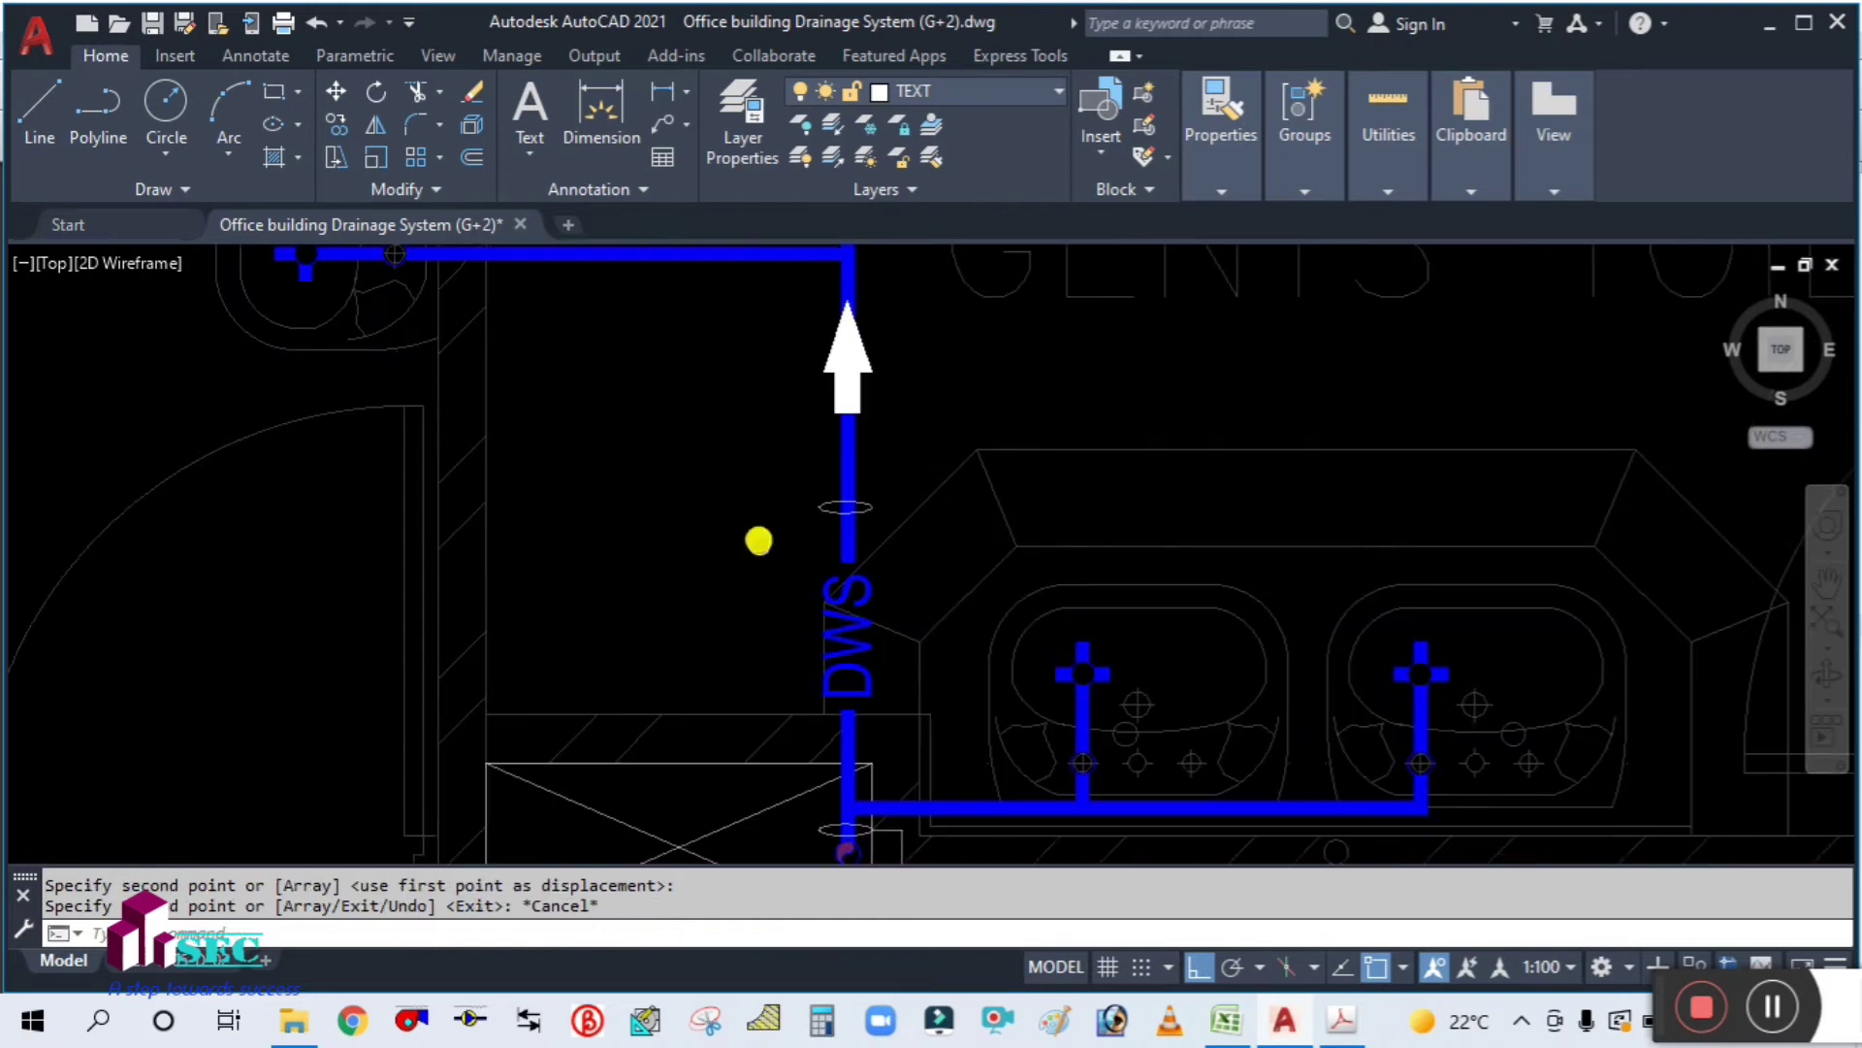
{"action": "type", "text": "l"}
{"action": "key", "text": "Return"}
{"action": "scroll", "coordinate": [790, 529], "scroll_direction": "up", "scroll_amount": 4}
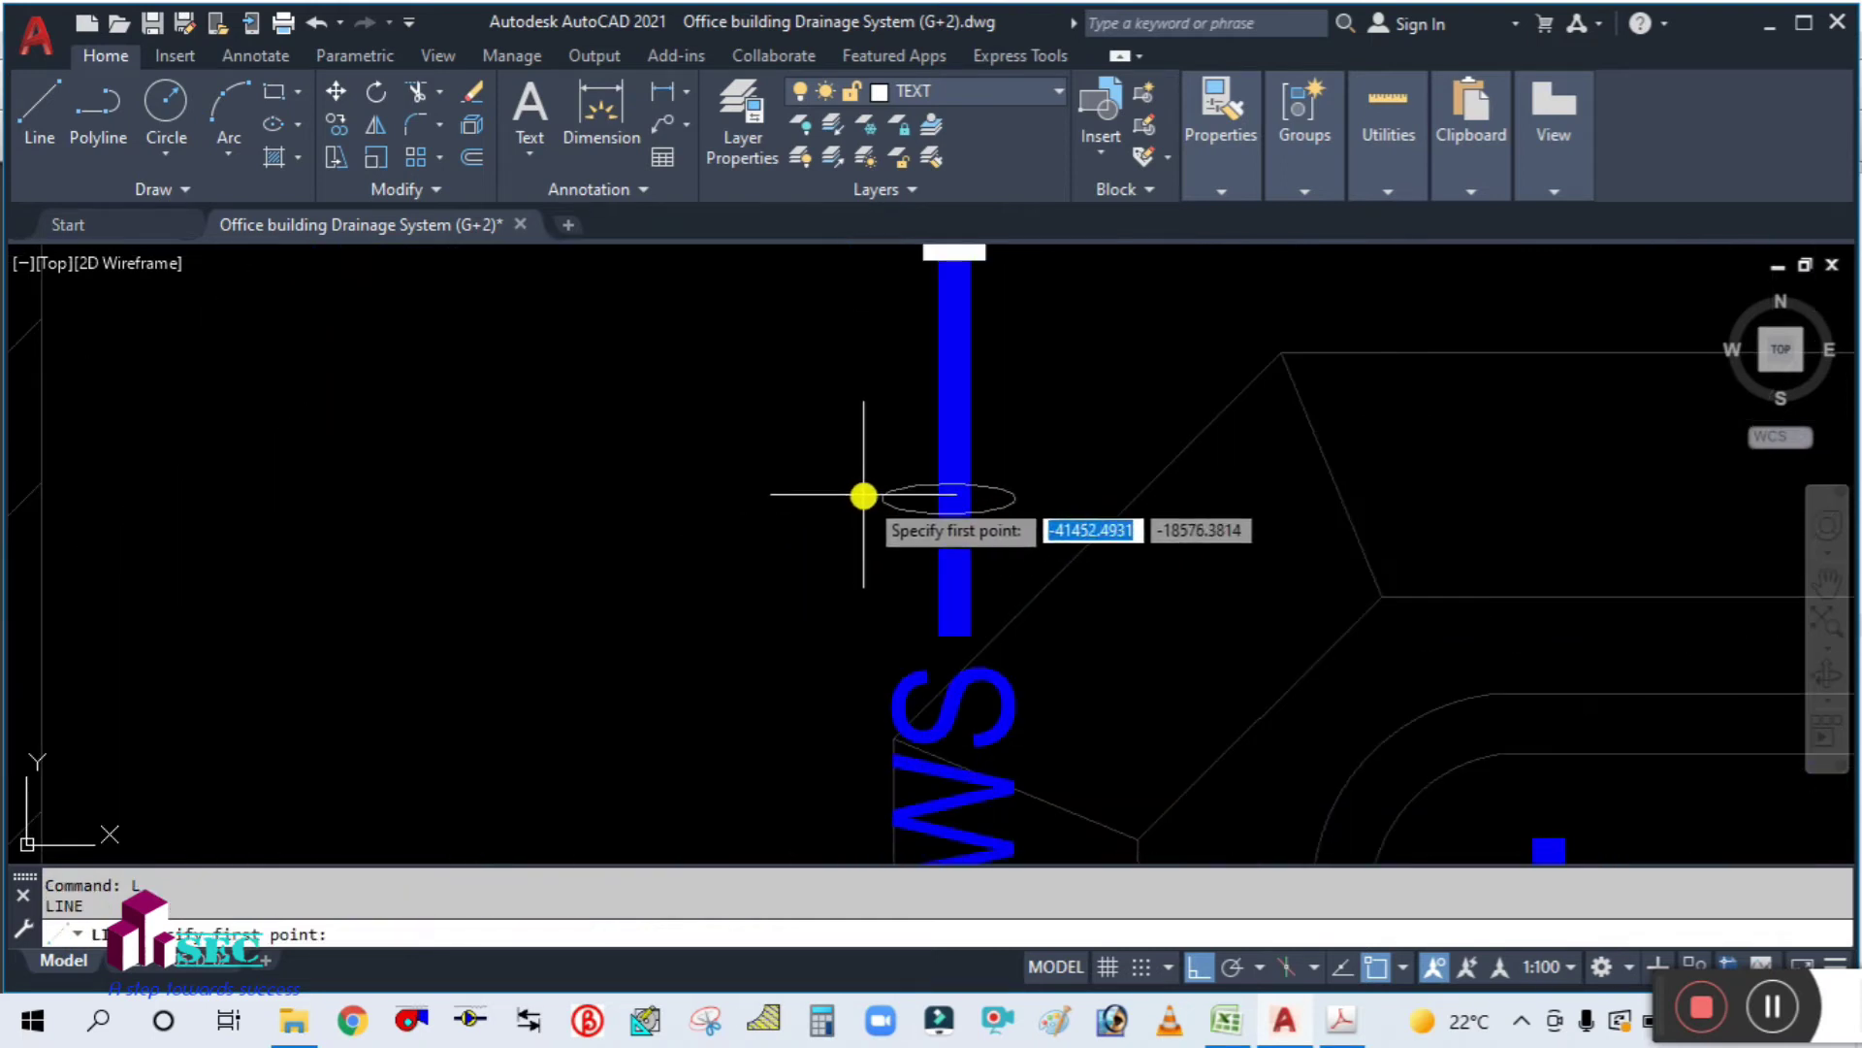
{"action": "left_click", "coordinate": [879, 496]}
{"action": "scroll", "coordinate": [878, 498], "scroll_direction": "down", "scroll_amount": 2}
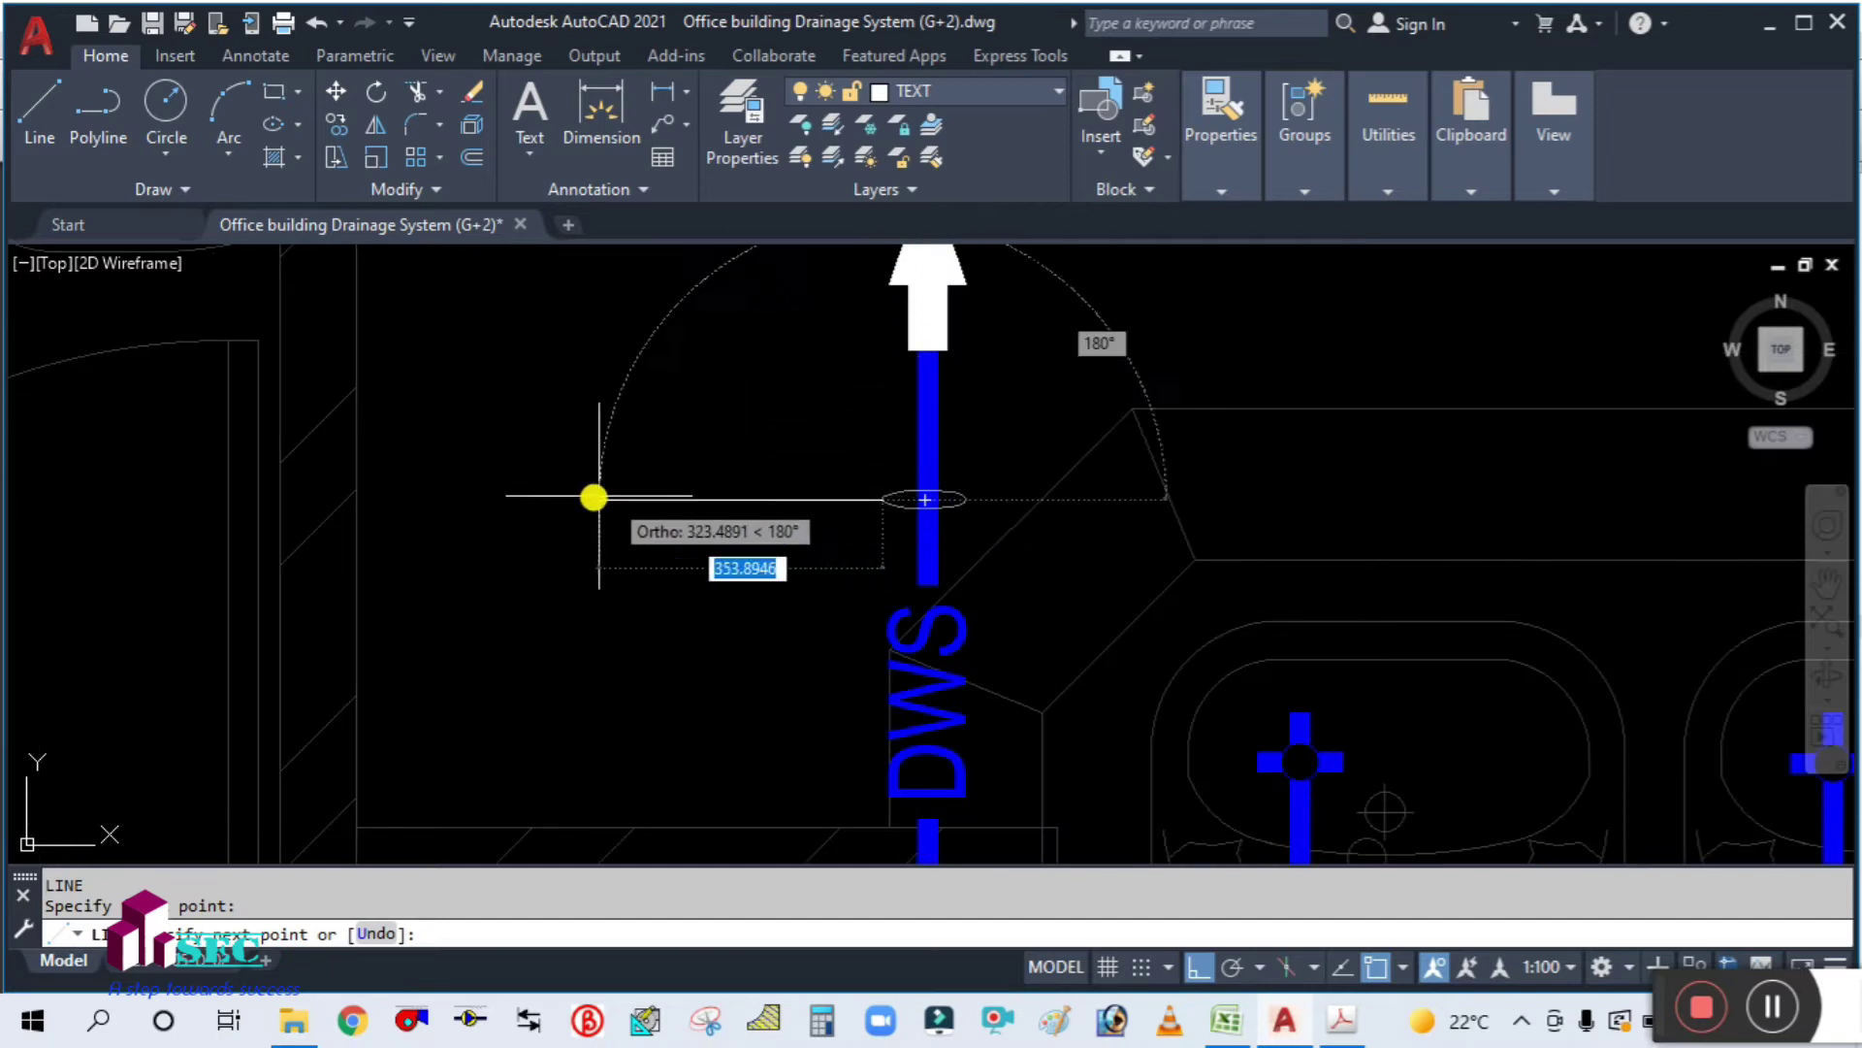
{"action": "key", "text": "Escape"}
{"action": "scroll", "coordinate": [815, 493], "scroll_direction": "down", "scroll_amount": 4}
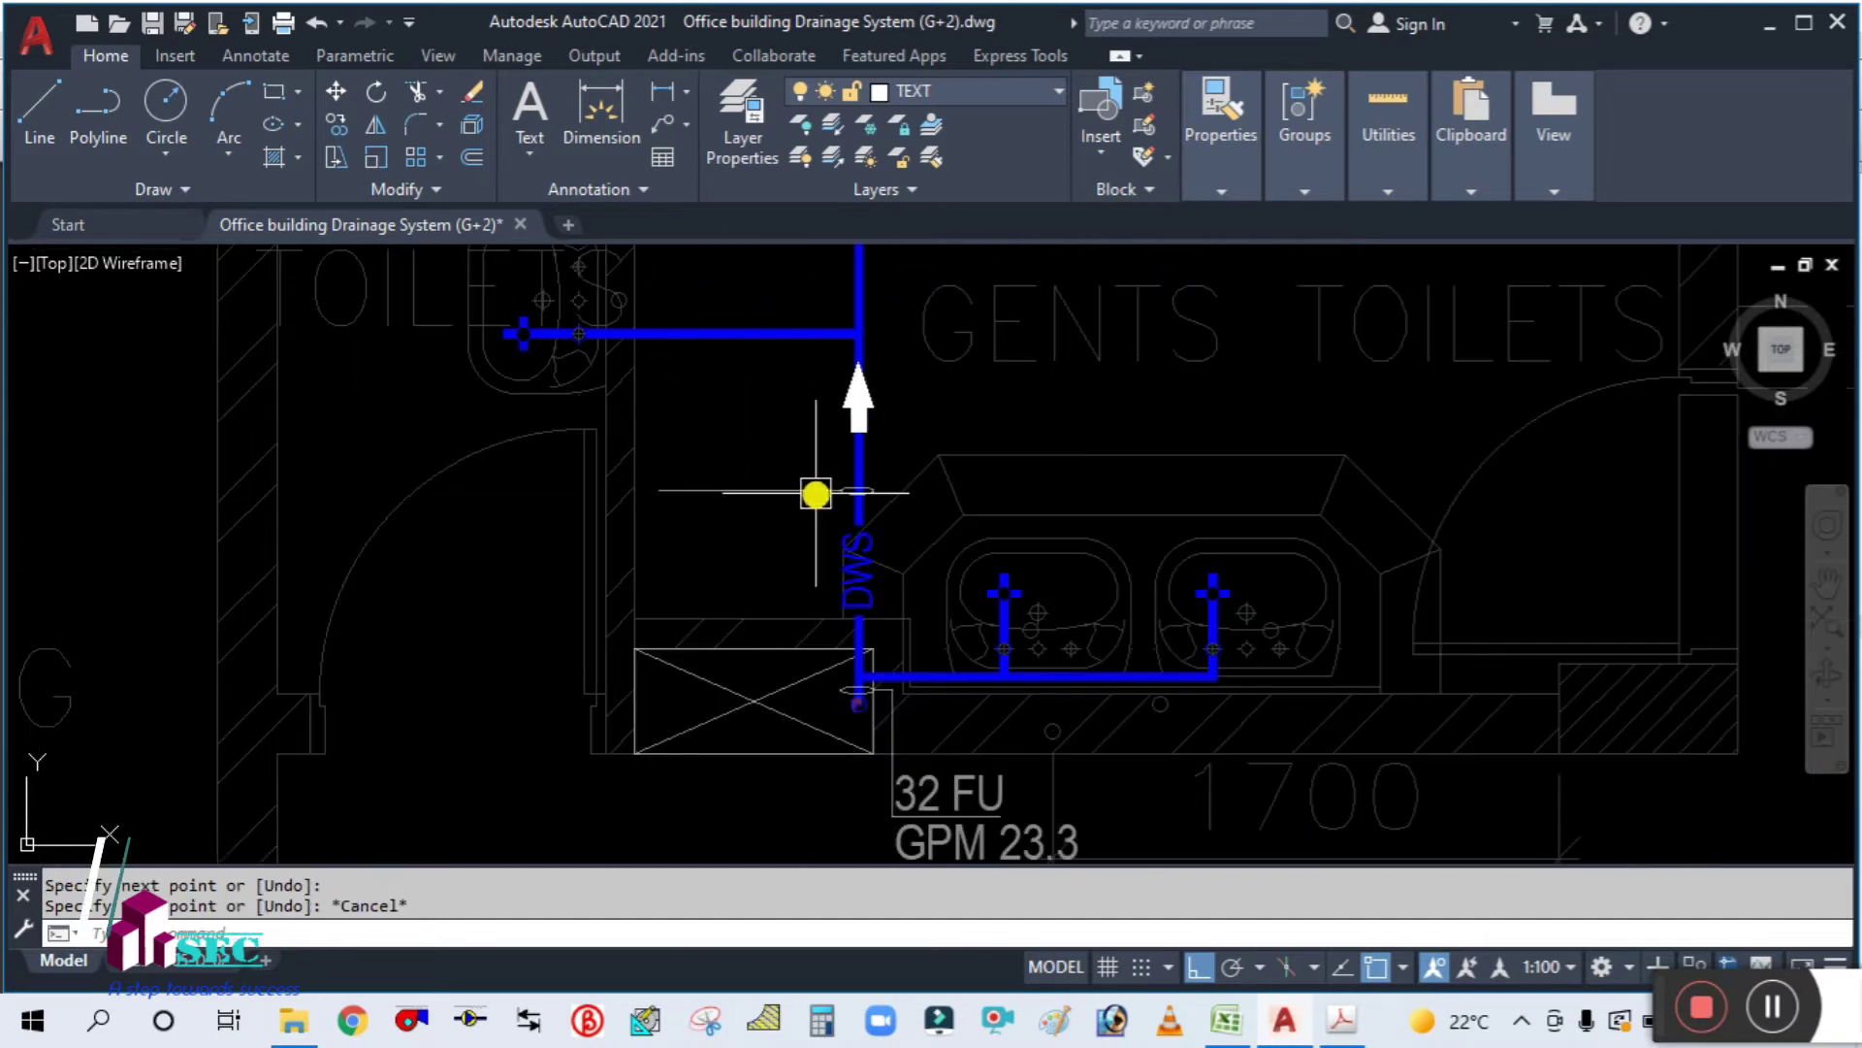
Step: Copy the three-line "32 FU / GPM 23.3 / DWS Ø2"" note onto the new leader with Ortho off, and turn Ortho back on
{"action": "middle_click_drag", "start_coordinate": [931, 833], "coordinate": [902, 731]}
{"action": "type", "text": "co"}
{"action": "key", "text": "Return"}
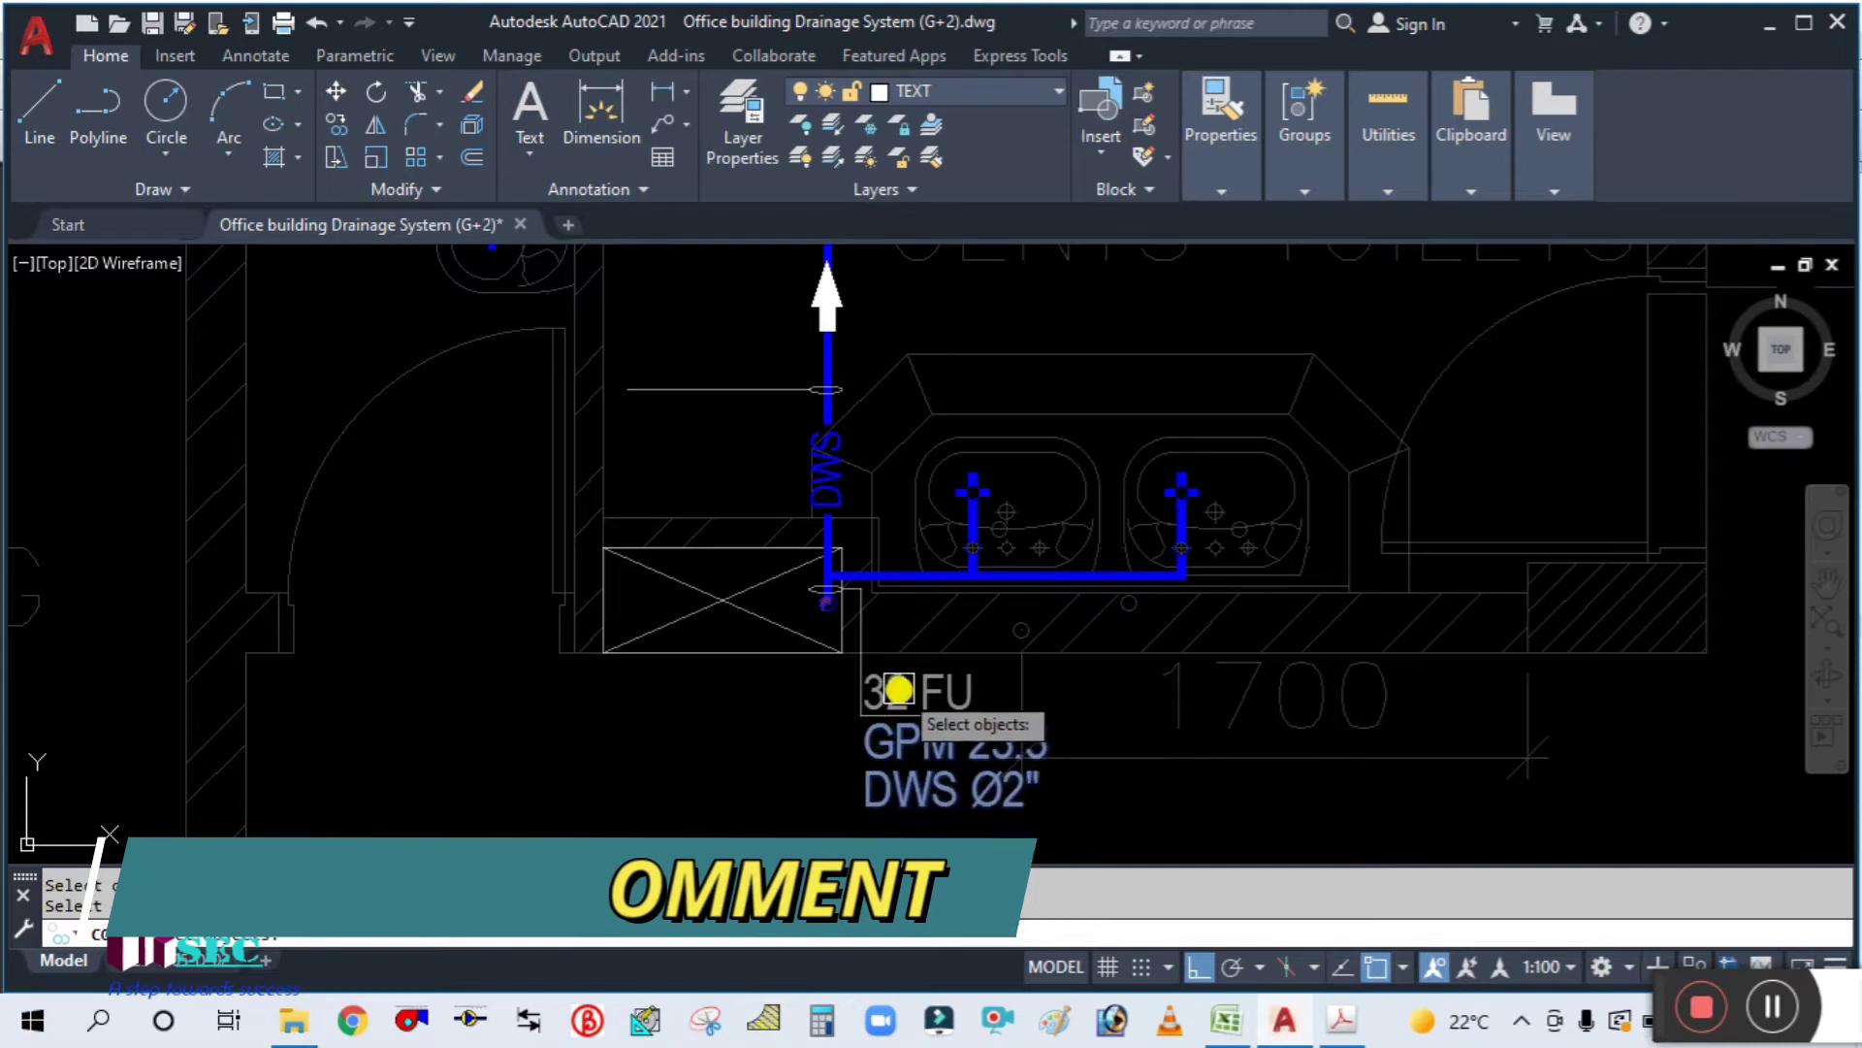
{"action": "left_click", "coordinate": [957, 777]}
{"action": "key", "text": "Return"}
{"action": "left_click", "coordinate": [986, 832]}
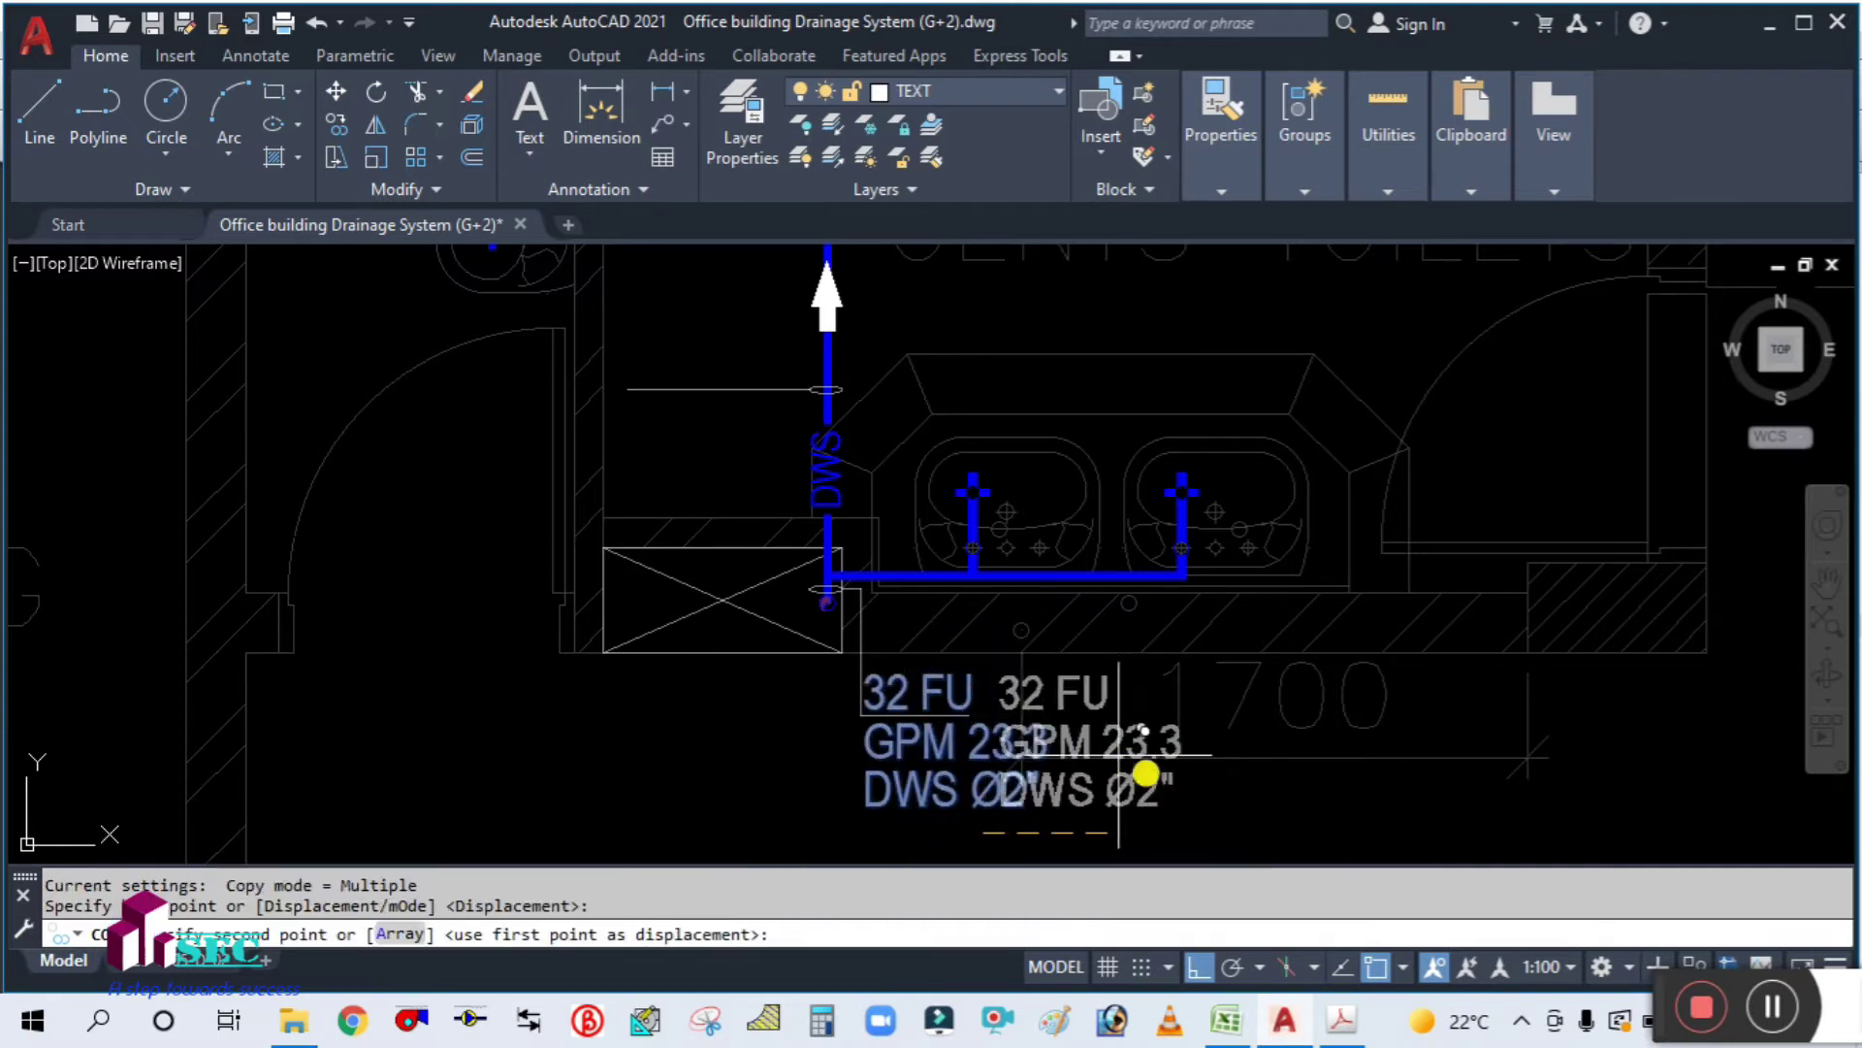
{"action": "left_click", "coordinate": [1199, 966]}
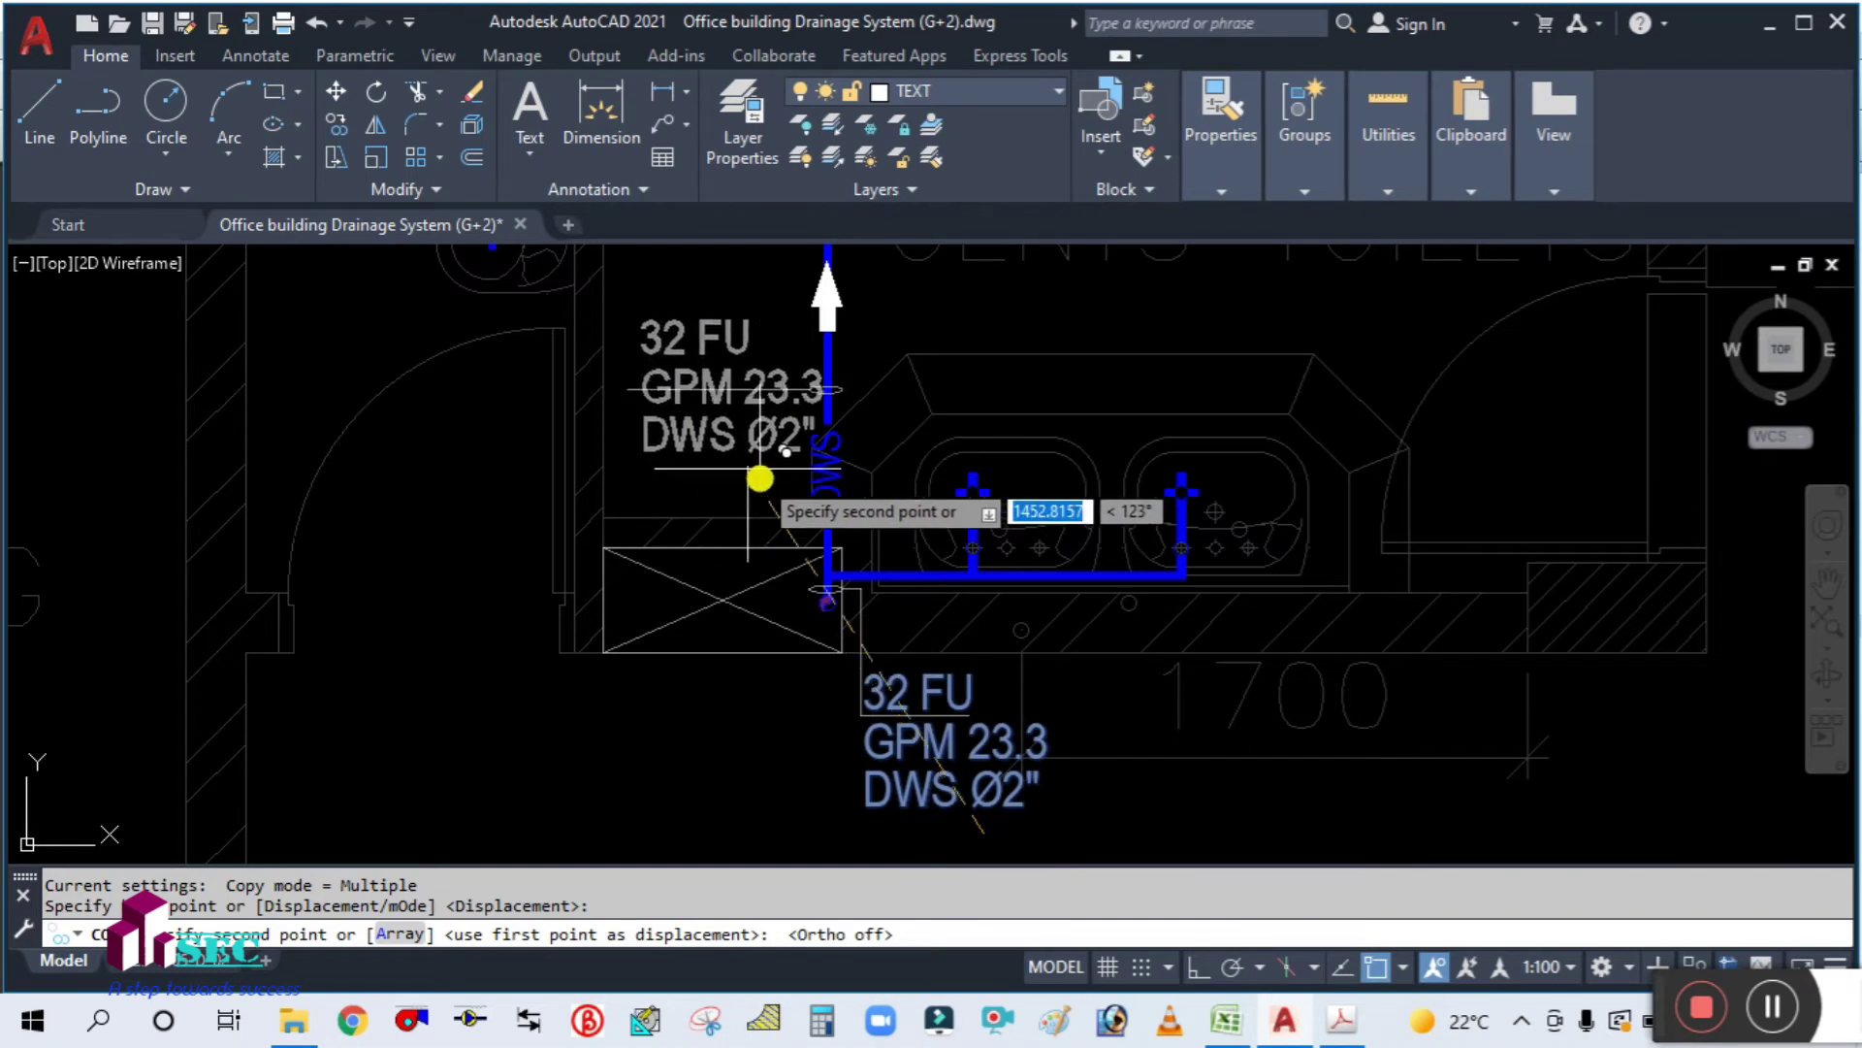
{"action": "left_click", "coordinate": [749, 458]}
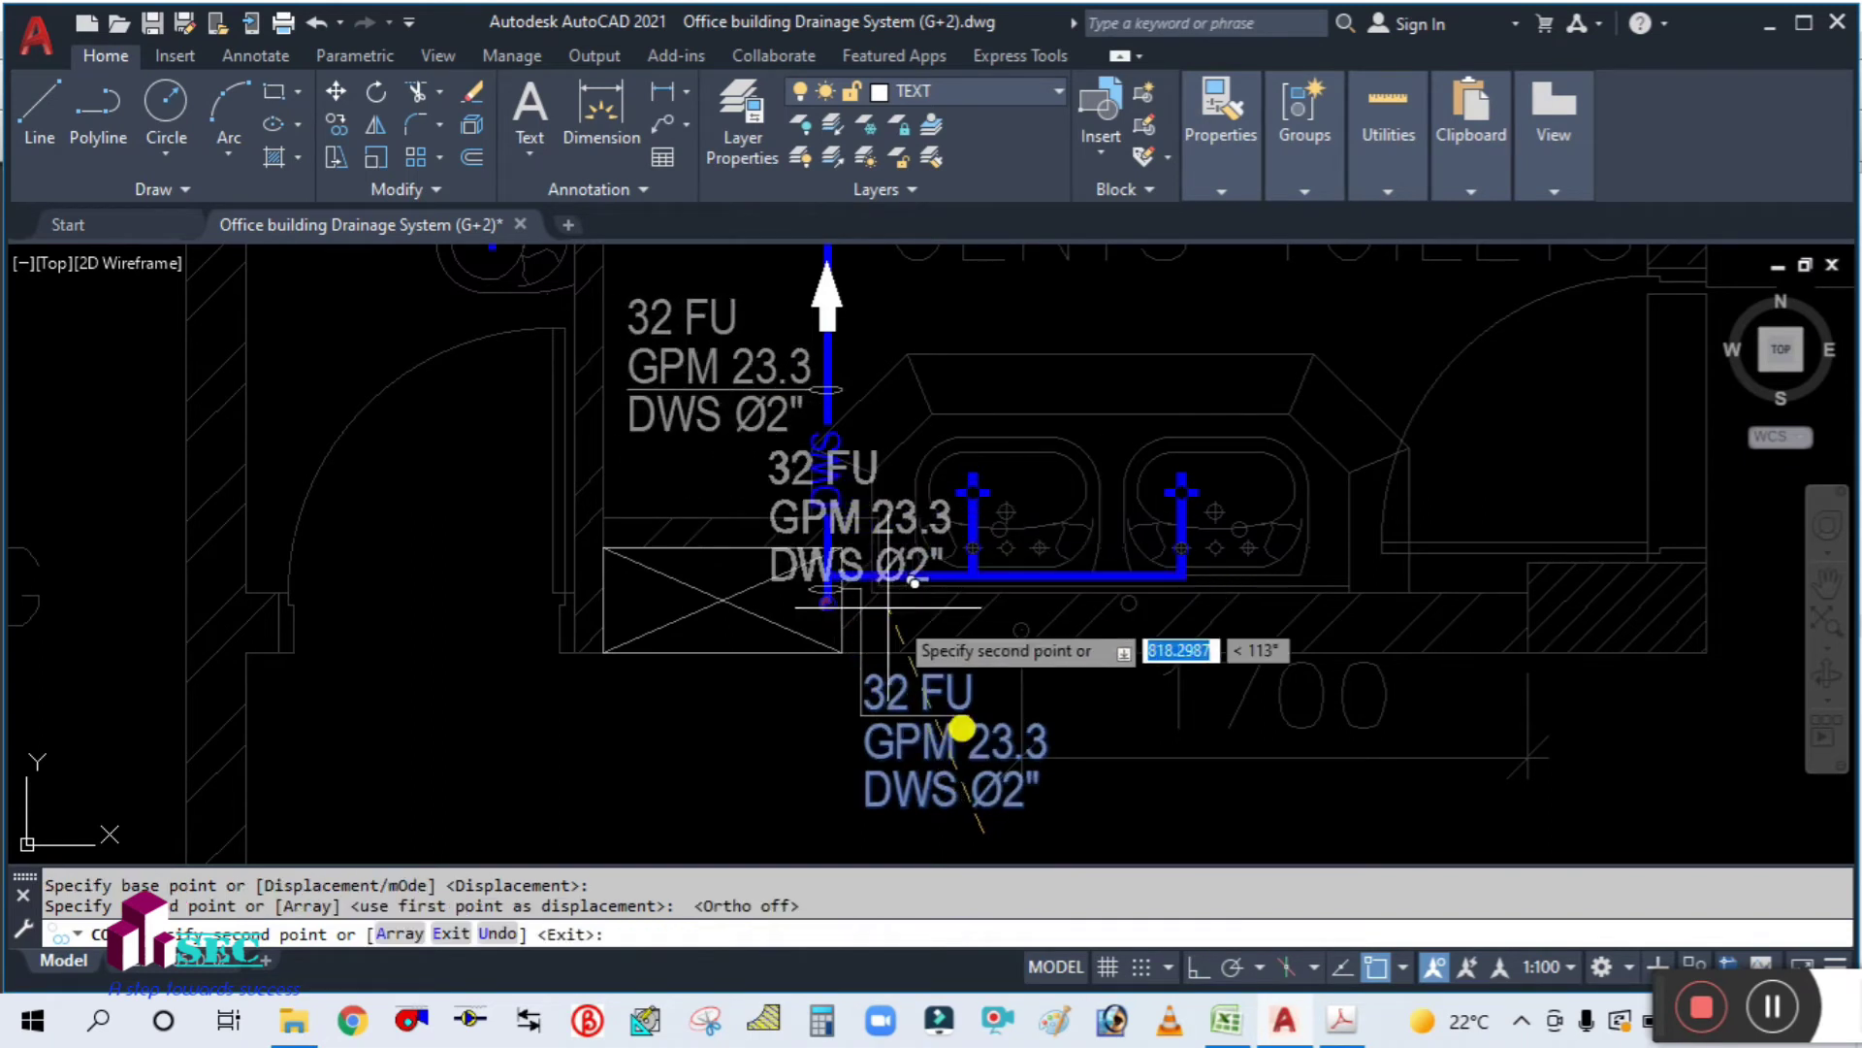
{"action": "key", "text": "Escape"}
{"action": "left_click", "coordinate": [1194, 967]}
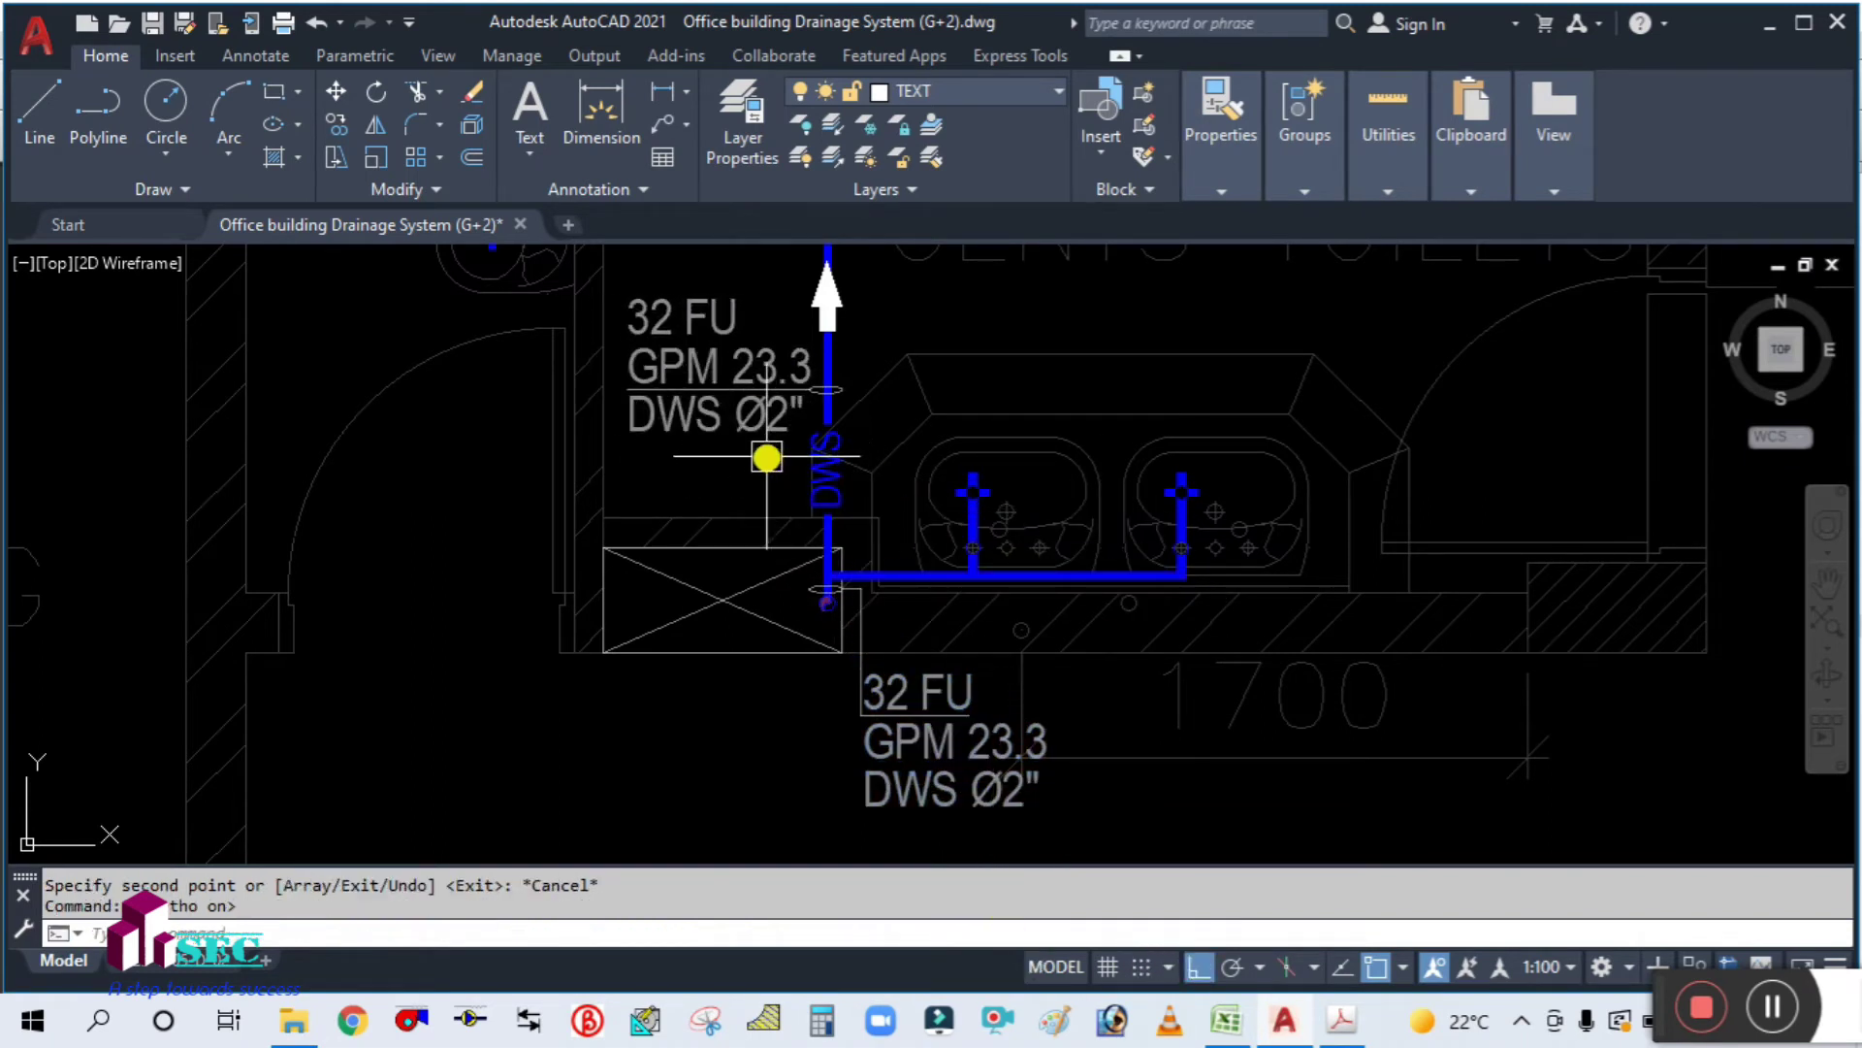
Step: Check the toilet fixtures fed by the branch, switch to the Excel pipe sizing sheet and set the Lavatory quantity to 2
{"action": "middle_click_drag", "start_coordinate": [773, 453], "coordinate": [761, 657]}
{"action": "scroll", "coordinate": [723, 629], "scroll_direction": "up", "scroll_amount": 2}
{"action": "scroll", "coordinate": [728, 524], "scroll_direction": "down", "scroll_amount": 2}
{"action": "middle_click_drag", "start_coordinate": [877, 433], "coordinate": [833, 566]}
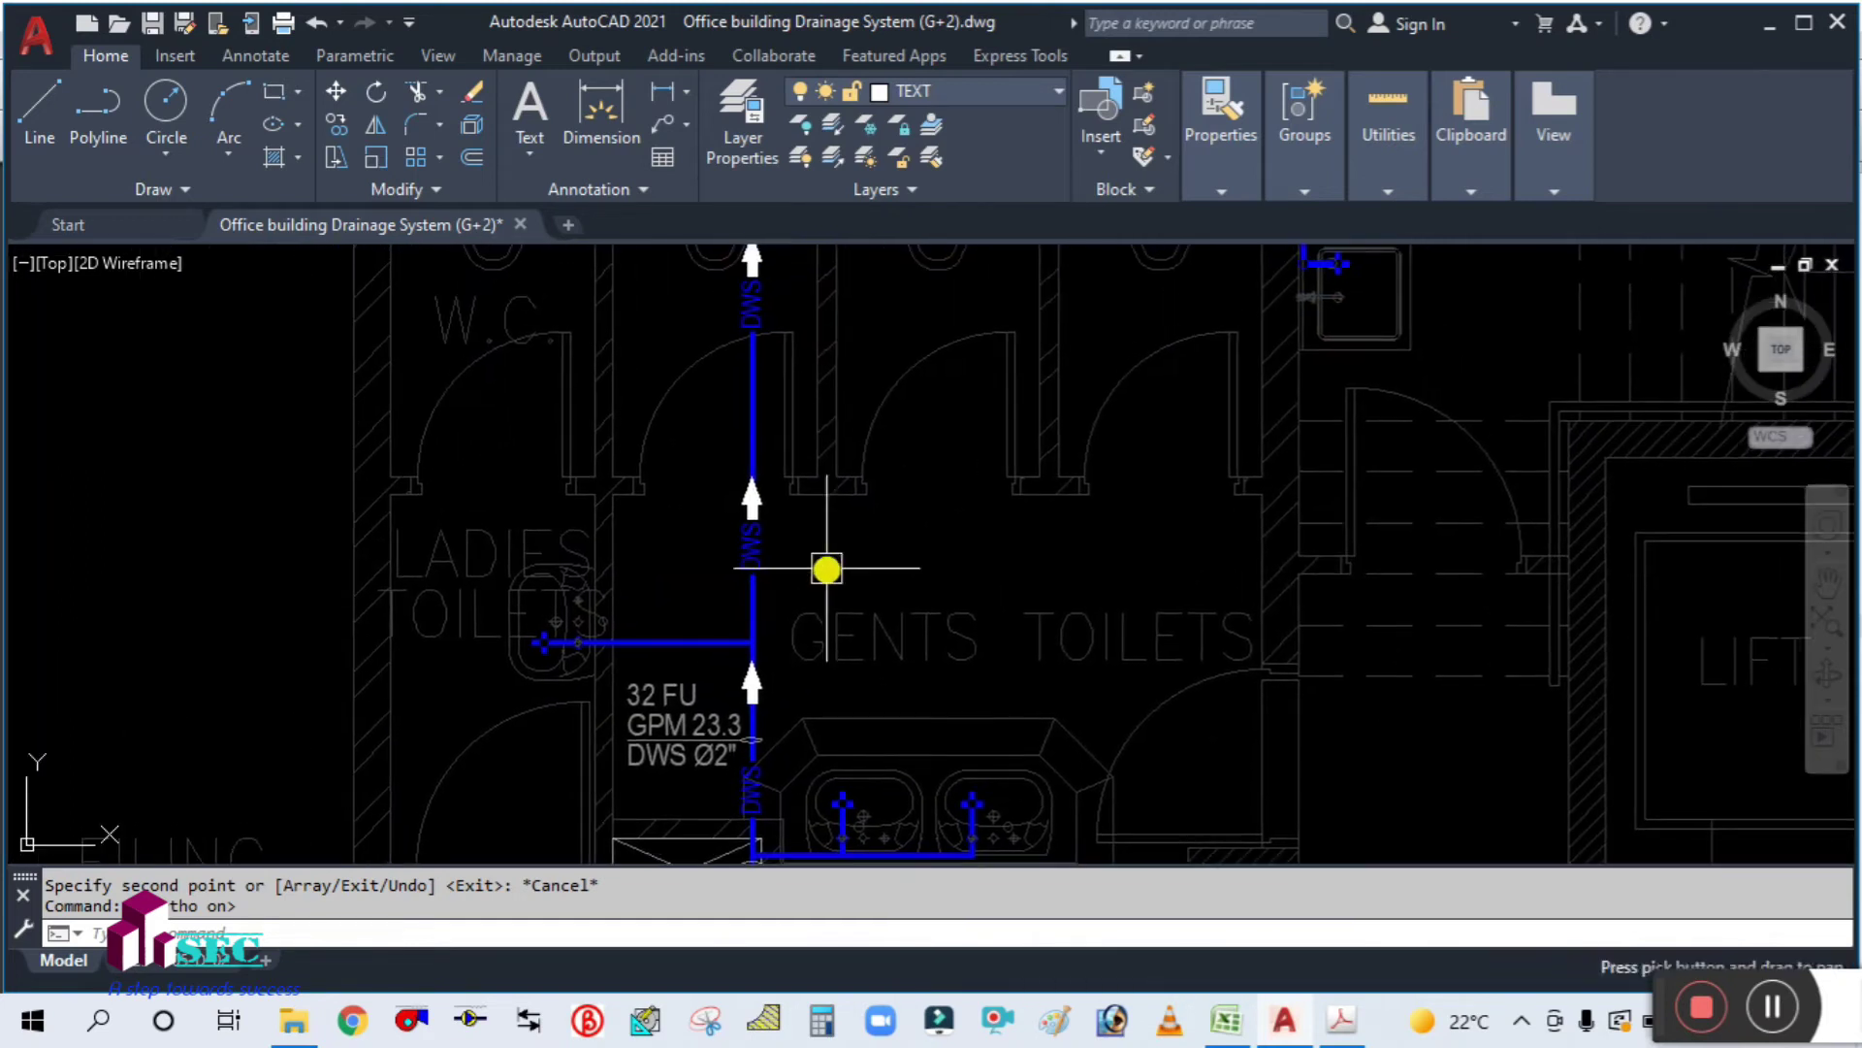
{"action": "scroll", "coordinate": [824, 595], "scroll_direction": "down", "scroll_amount": 4}
{"action": "scroll", "coordinate": [827, 545], "scroll_direction": "up", "scroll_amount": 2}
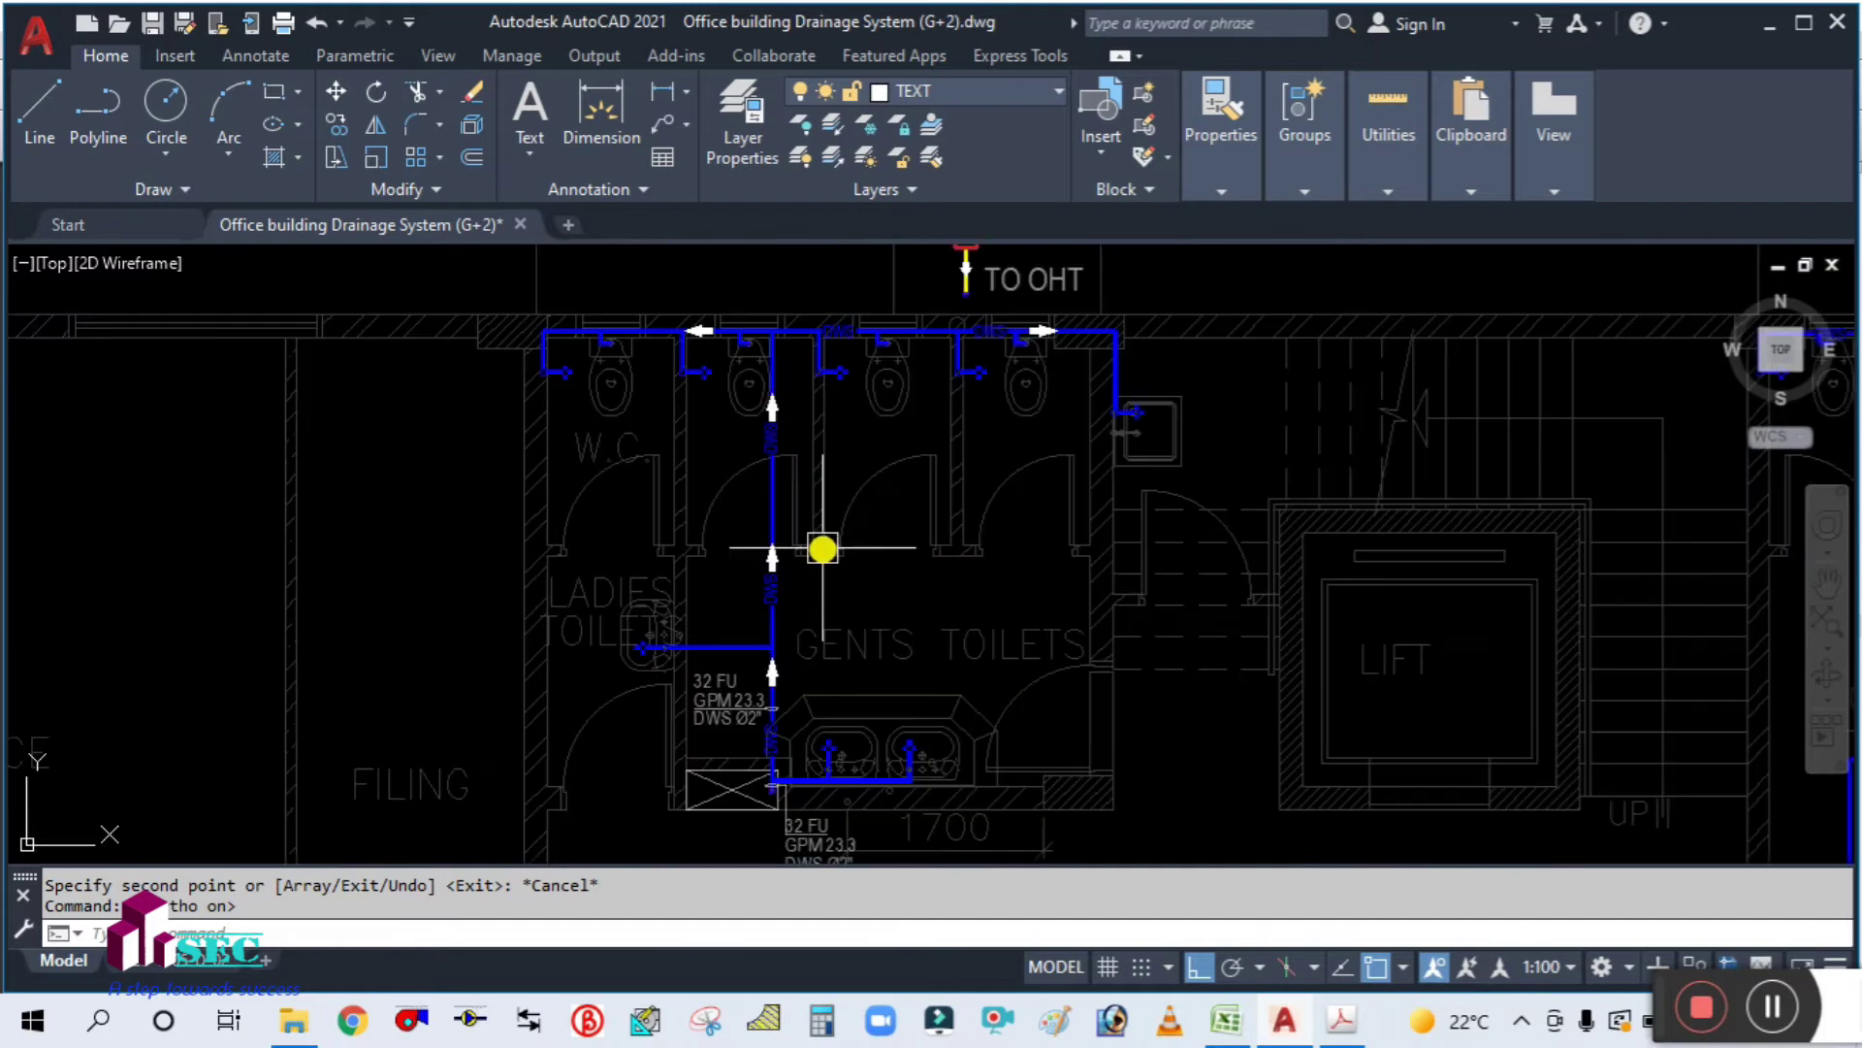
{"action": "middle_click_drag", "start_coordinate": [867, 514], "coordinate": [870, 546]}
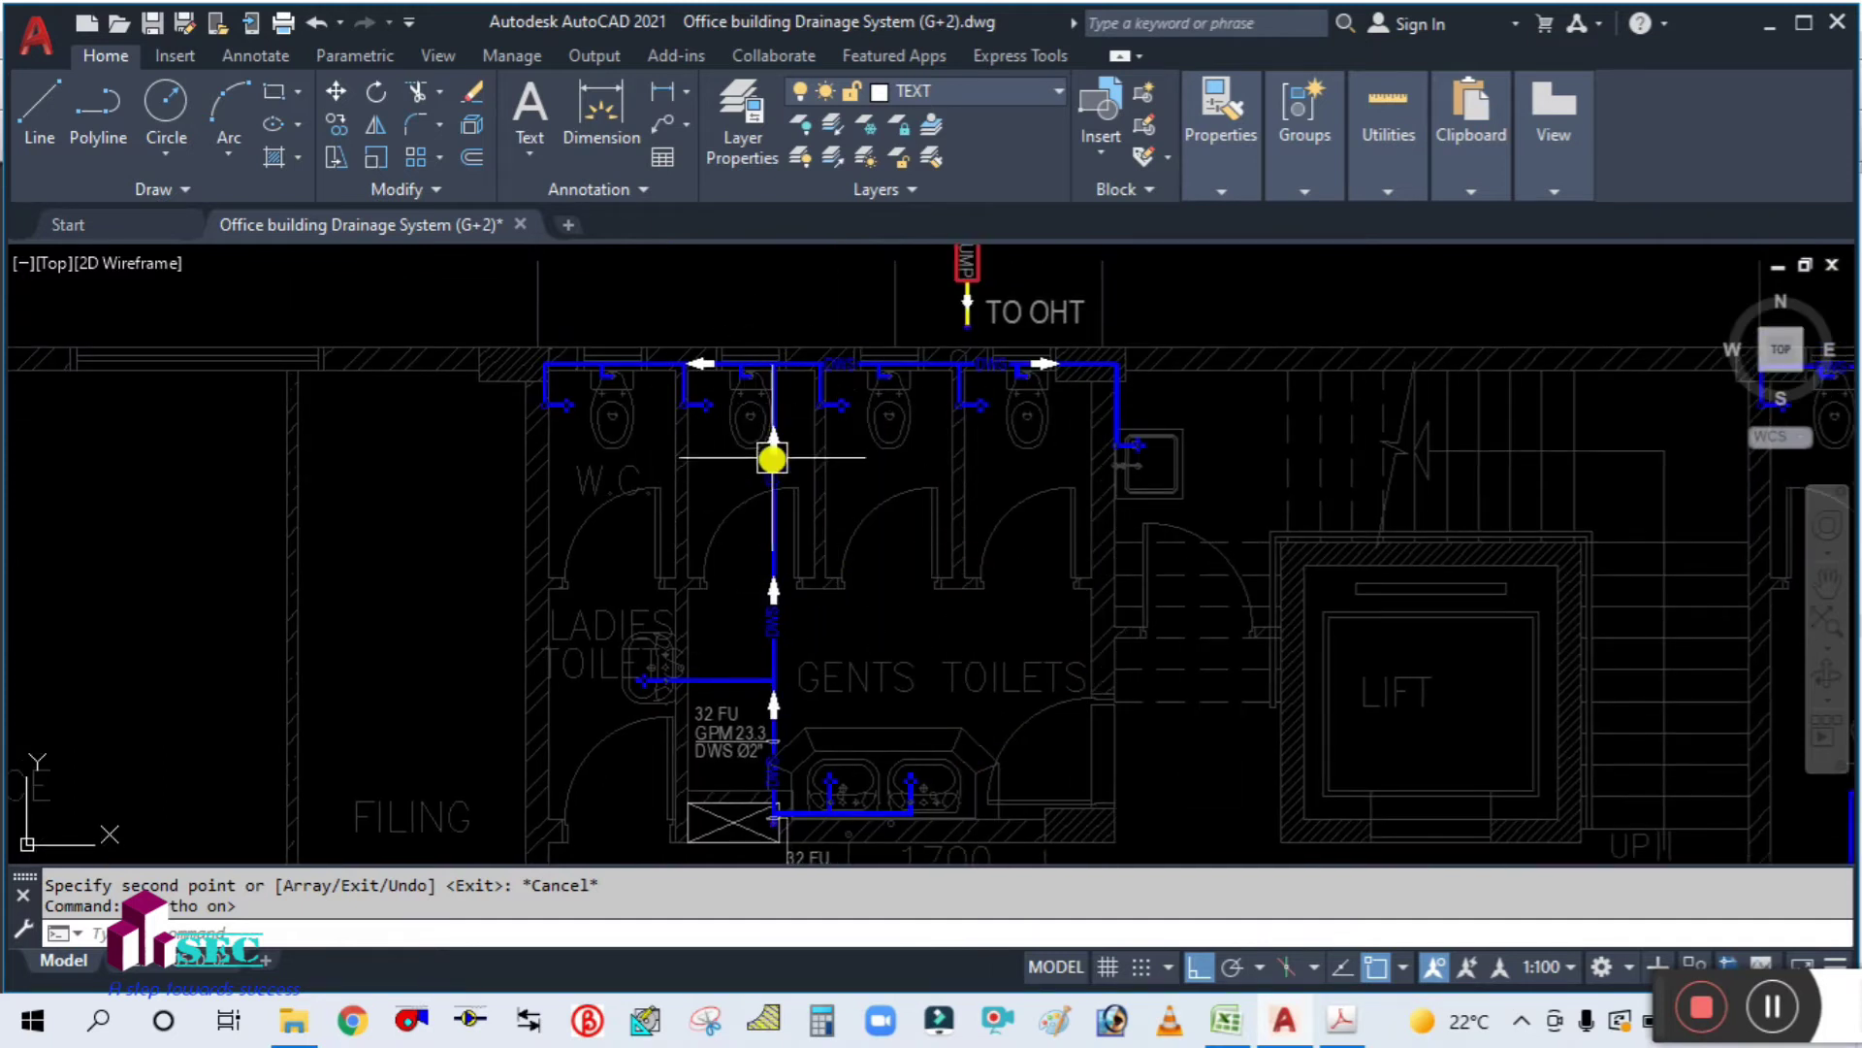
{"action": "left_click", "coordinate": [1227, 1020]}
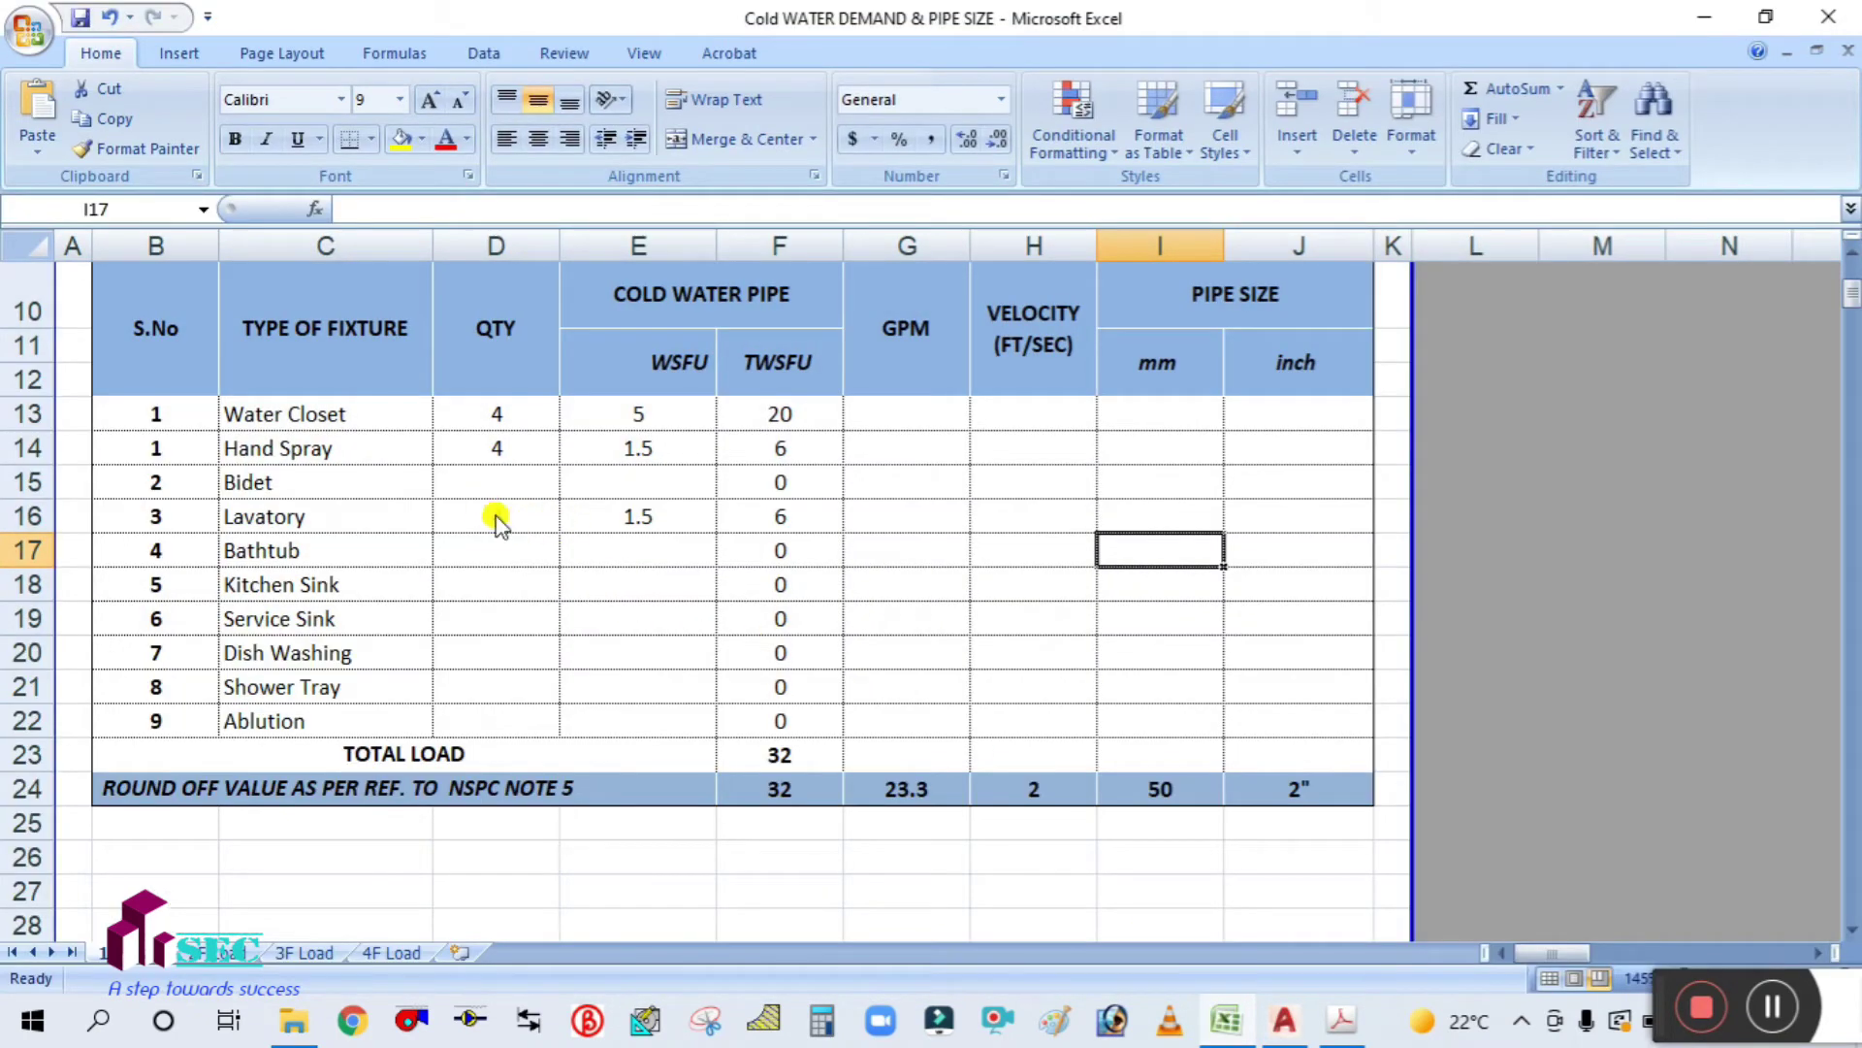
{"action": "left_click", "coordinate": [494, 519]}
{"action": "type", "text": "2"}
{"action": "left_click", "coordinate": [517, 614]}
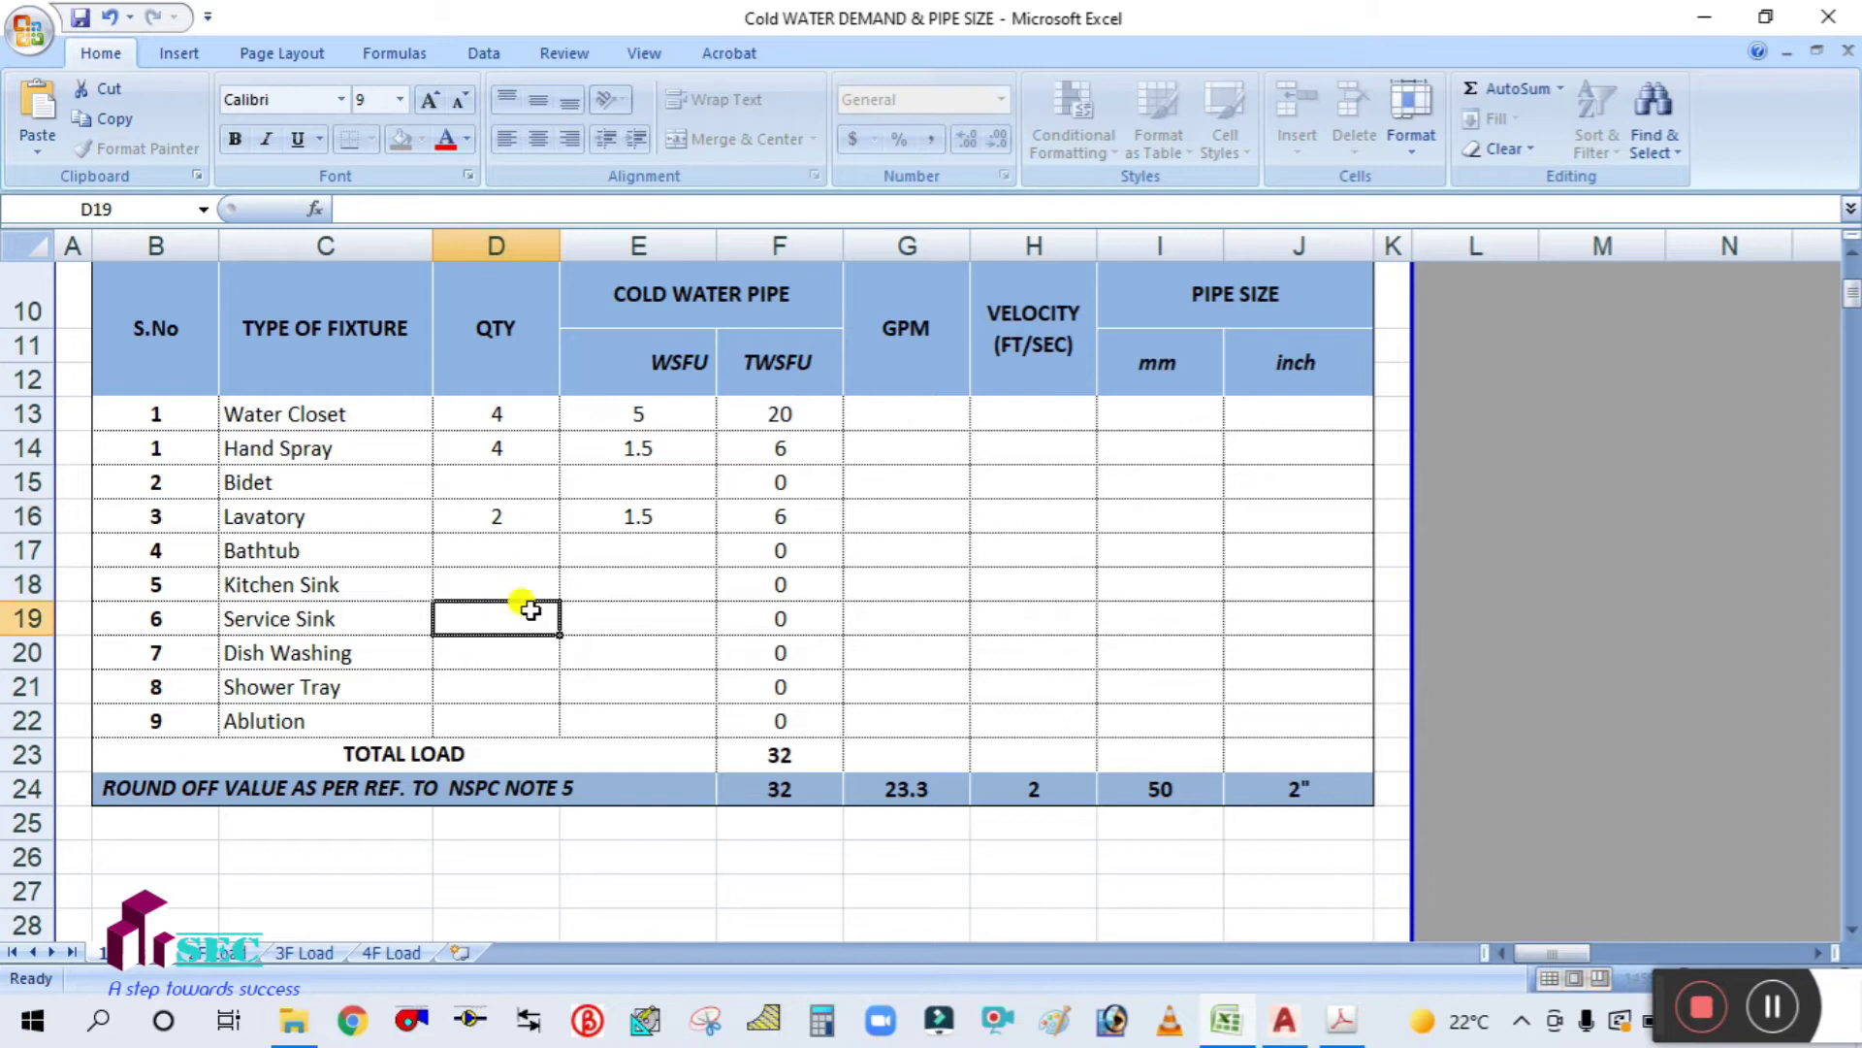
{"action": "left_click", "coordinate": [784, 784]}
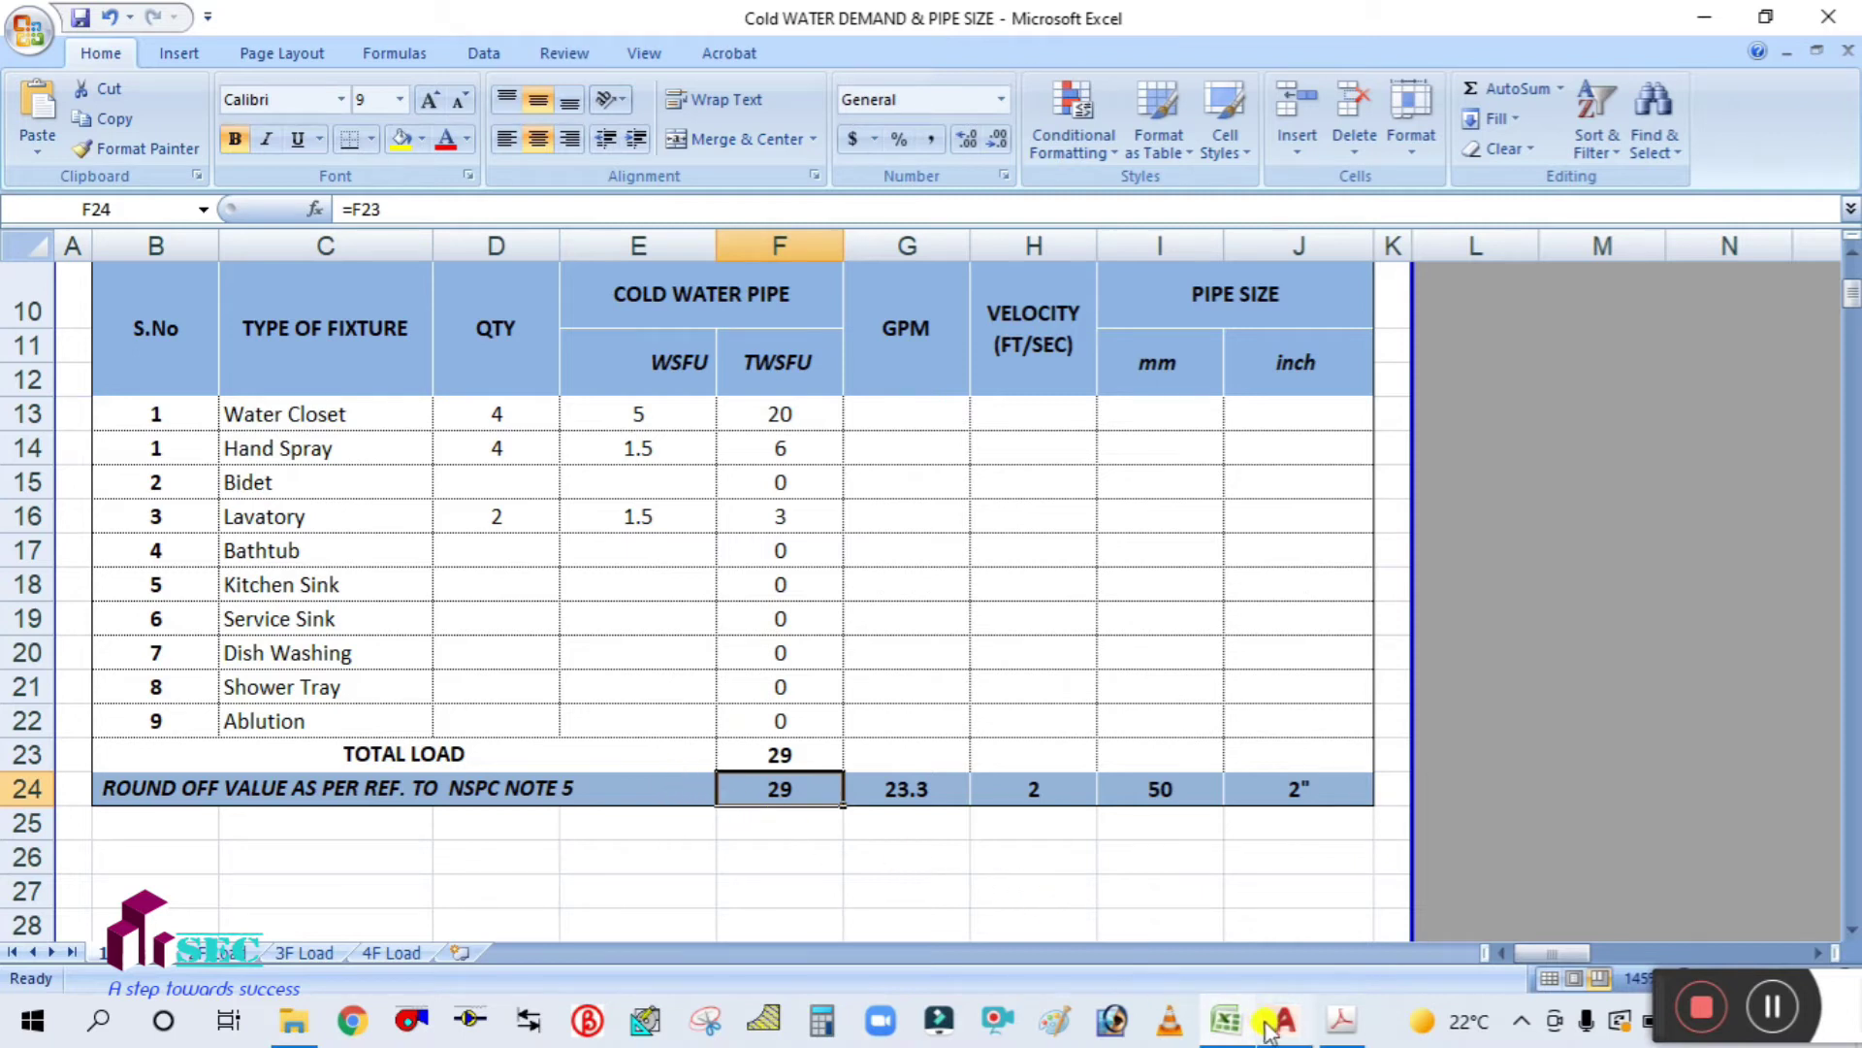
Step: In the plumbing code PDF, look up the flush-tank GPM demand for 30 fixture units in Table E103.3(3) and compare it with the spreadsheet
{"action": "left_click", "coordinate": [1352, 1030]}
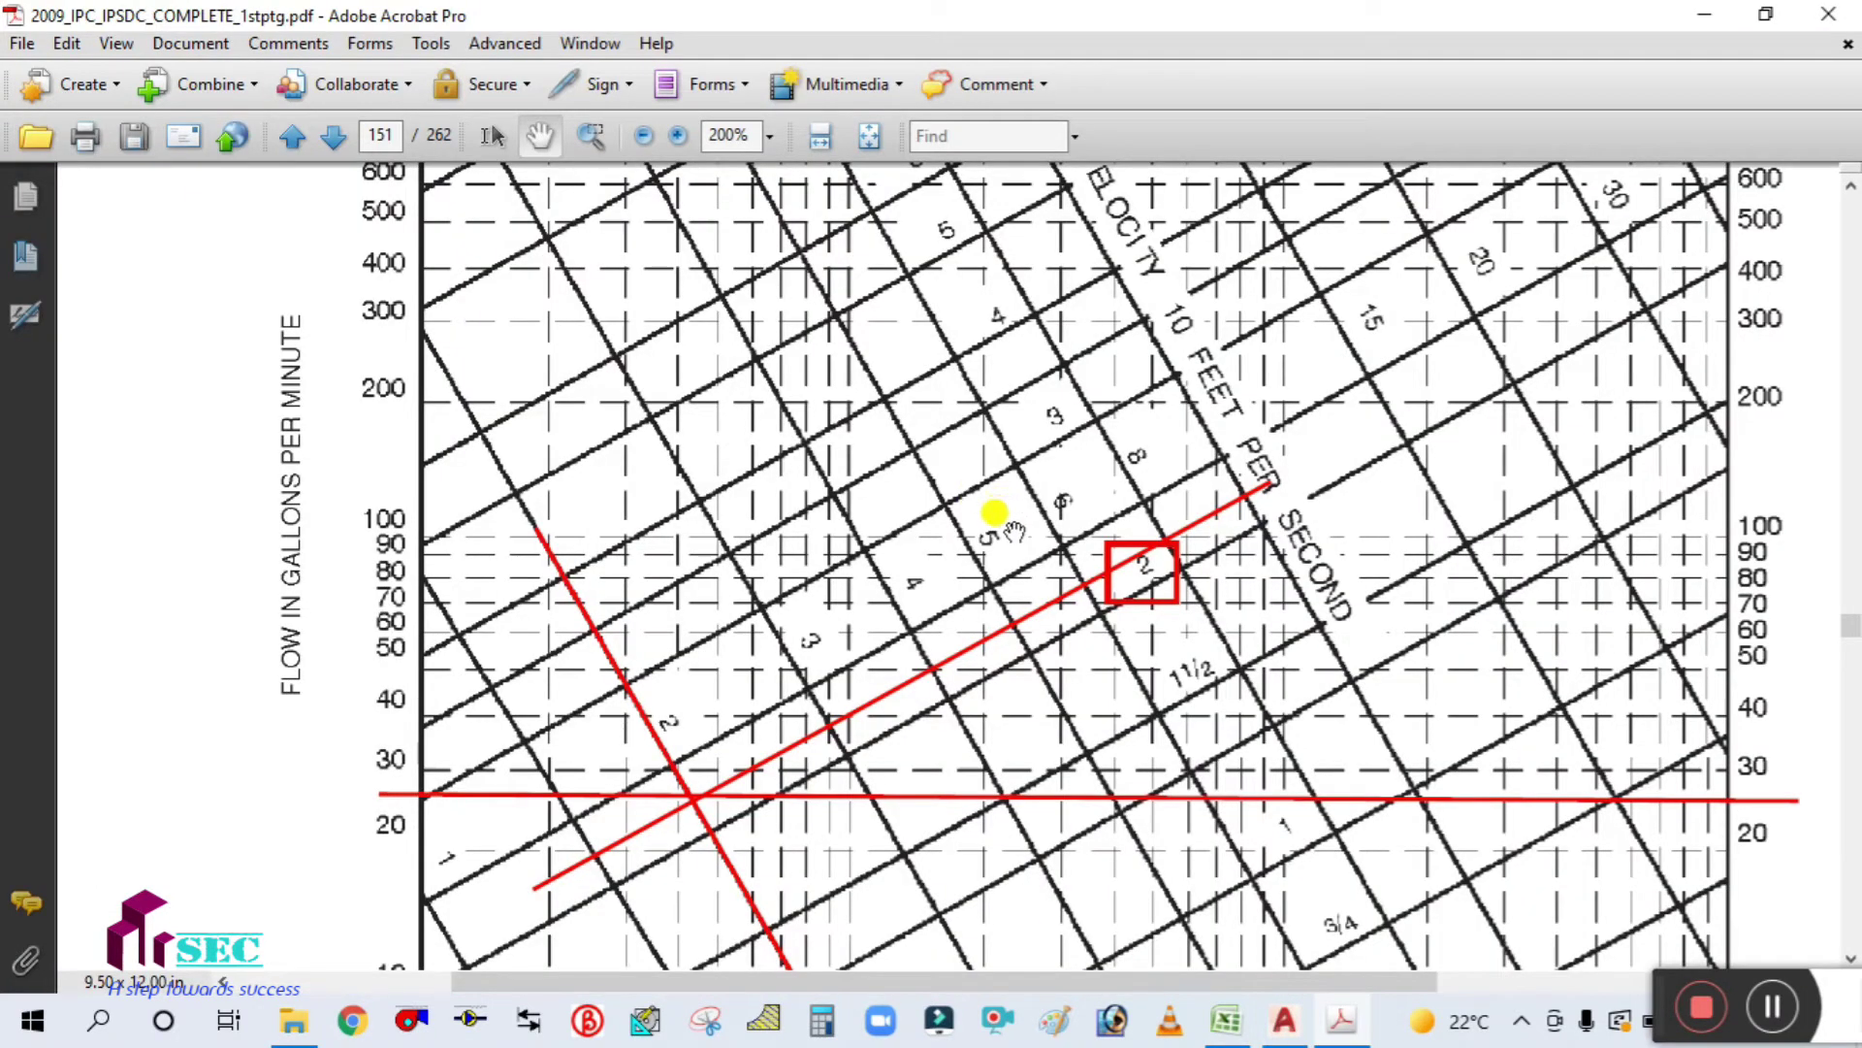
{"action": "key", "text": "ctrl+2"}
{"action": "scroll", "coordinate": [1011, 530], "scroll_direction": "up", "scroll_amount": 10}
{"action": "scroll", "coordinate": [1011, 531], "scroll_direction": "up", "scroll_amount": 15}
{"action": "scroll", "coordinate": [1012, 530], "scroll_direction": "up", "scroll_amount": 15}
{"action": "scroll", "coordinate": [1010, 529], "scroll_direction": "up", "scroll_amount": 15}
{"action": "scroll", "coordinate": [1010, 529], "scroll_direction": "up", "scroll_amount": 15}
{"action": "scroll", "coordinate": [1009, 531], "scroll_direction": "up", "scroll_amount": 12}
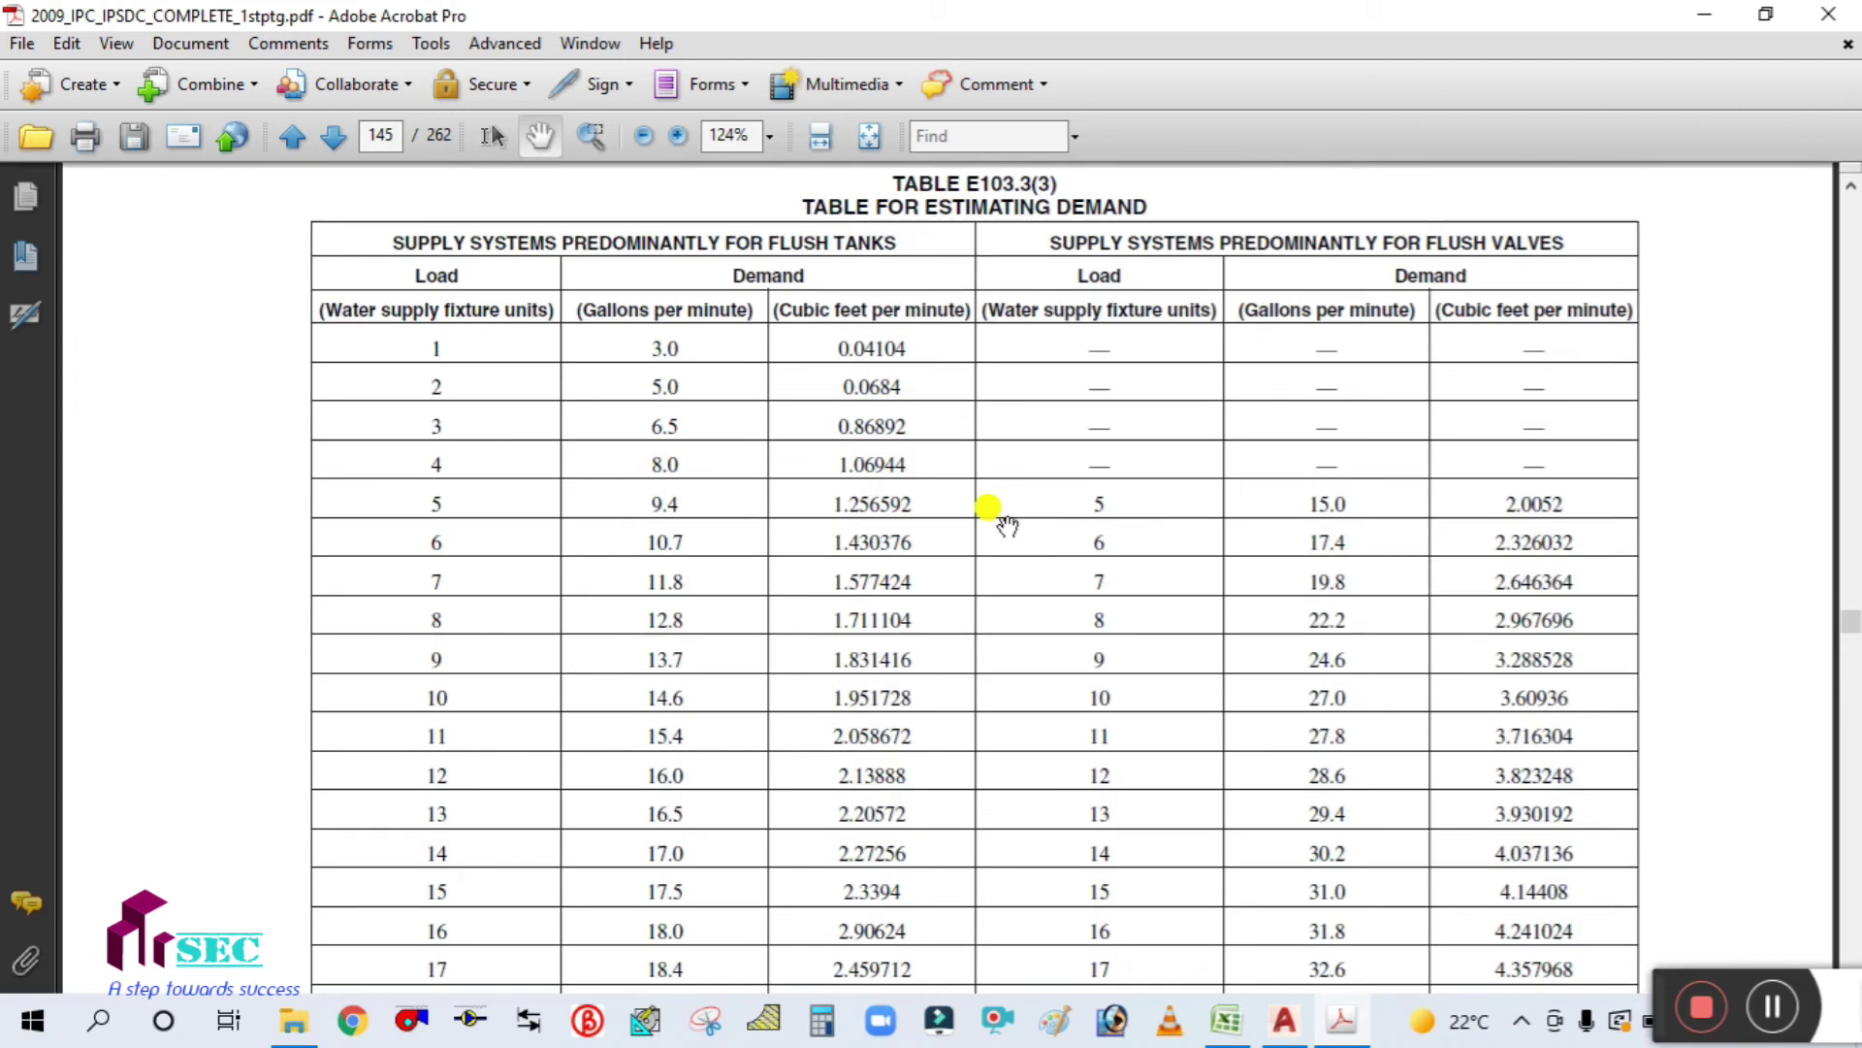
{"action": "scroll", "coordinate": [1007, 524], "scroll_direction": "up", "scroll_amount": 5}
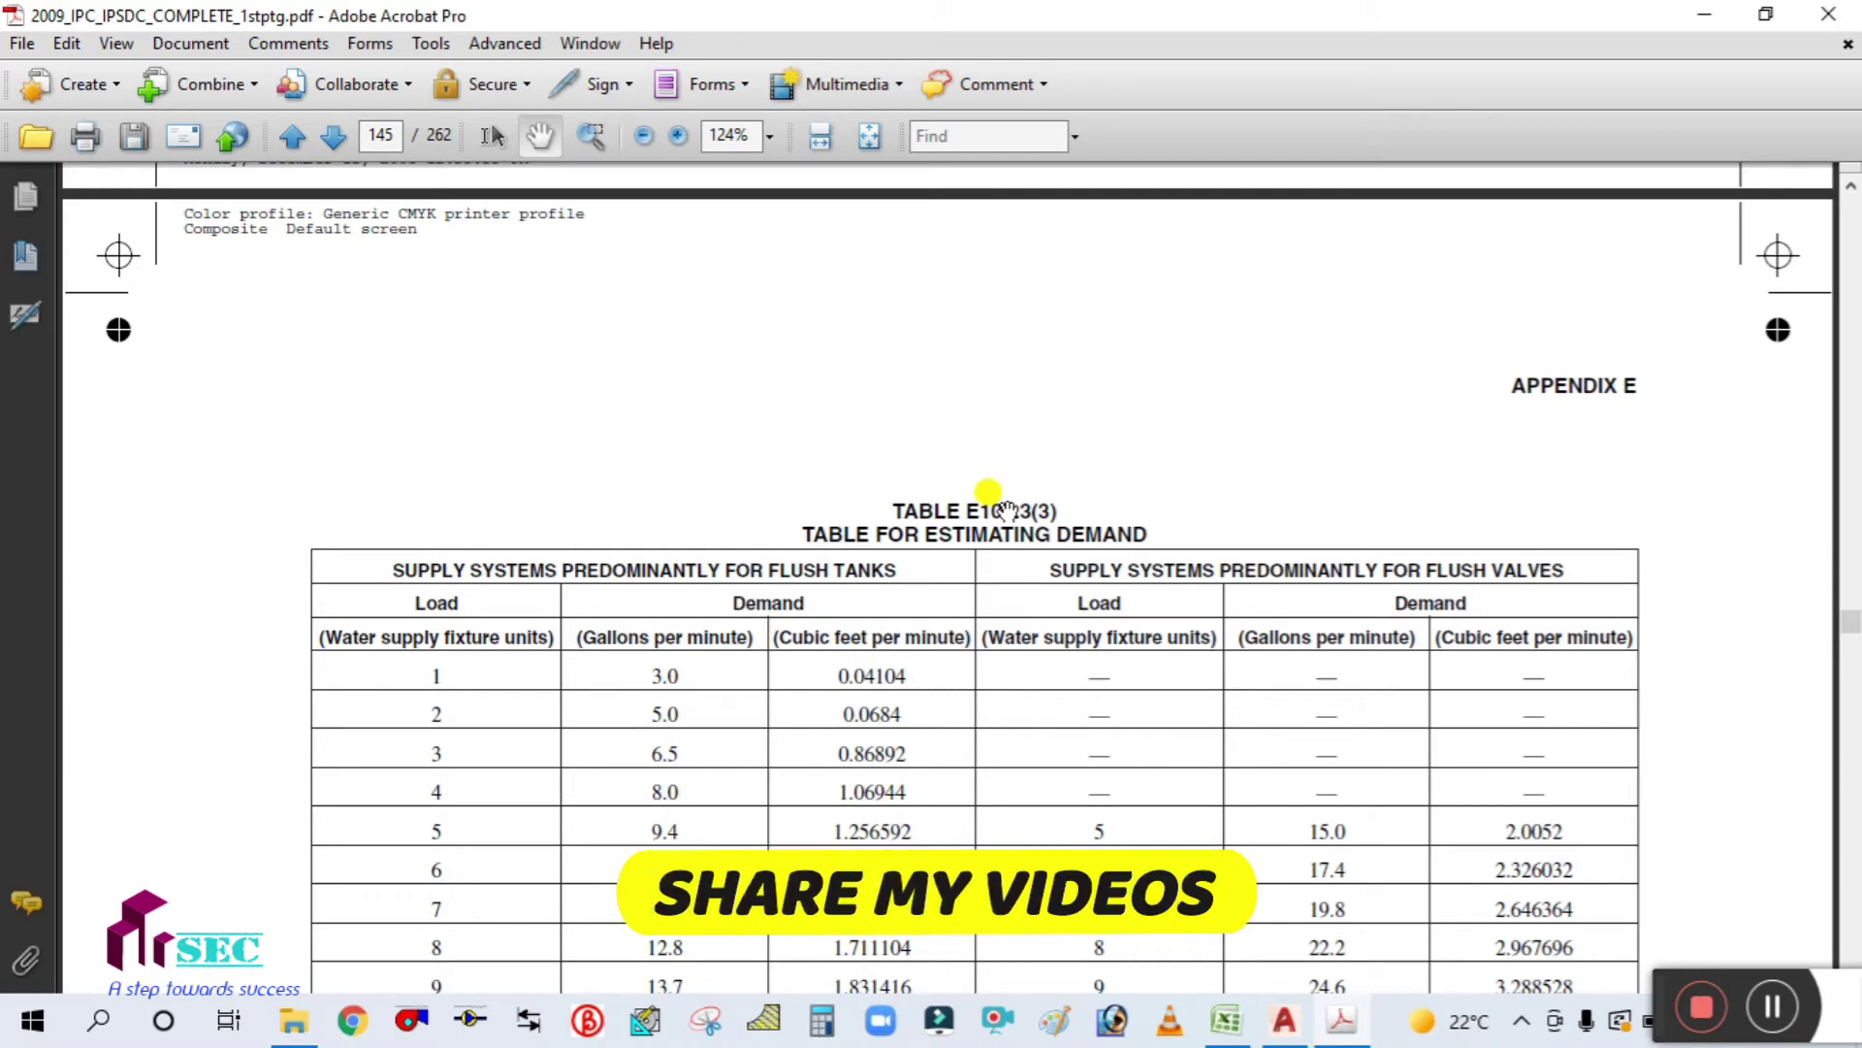
{"action": "scroll", "coordinate": [737, 465], "scroll_direction": "down", "scroll_amount": 9}
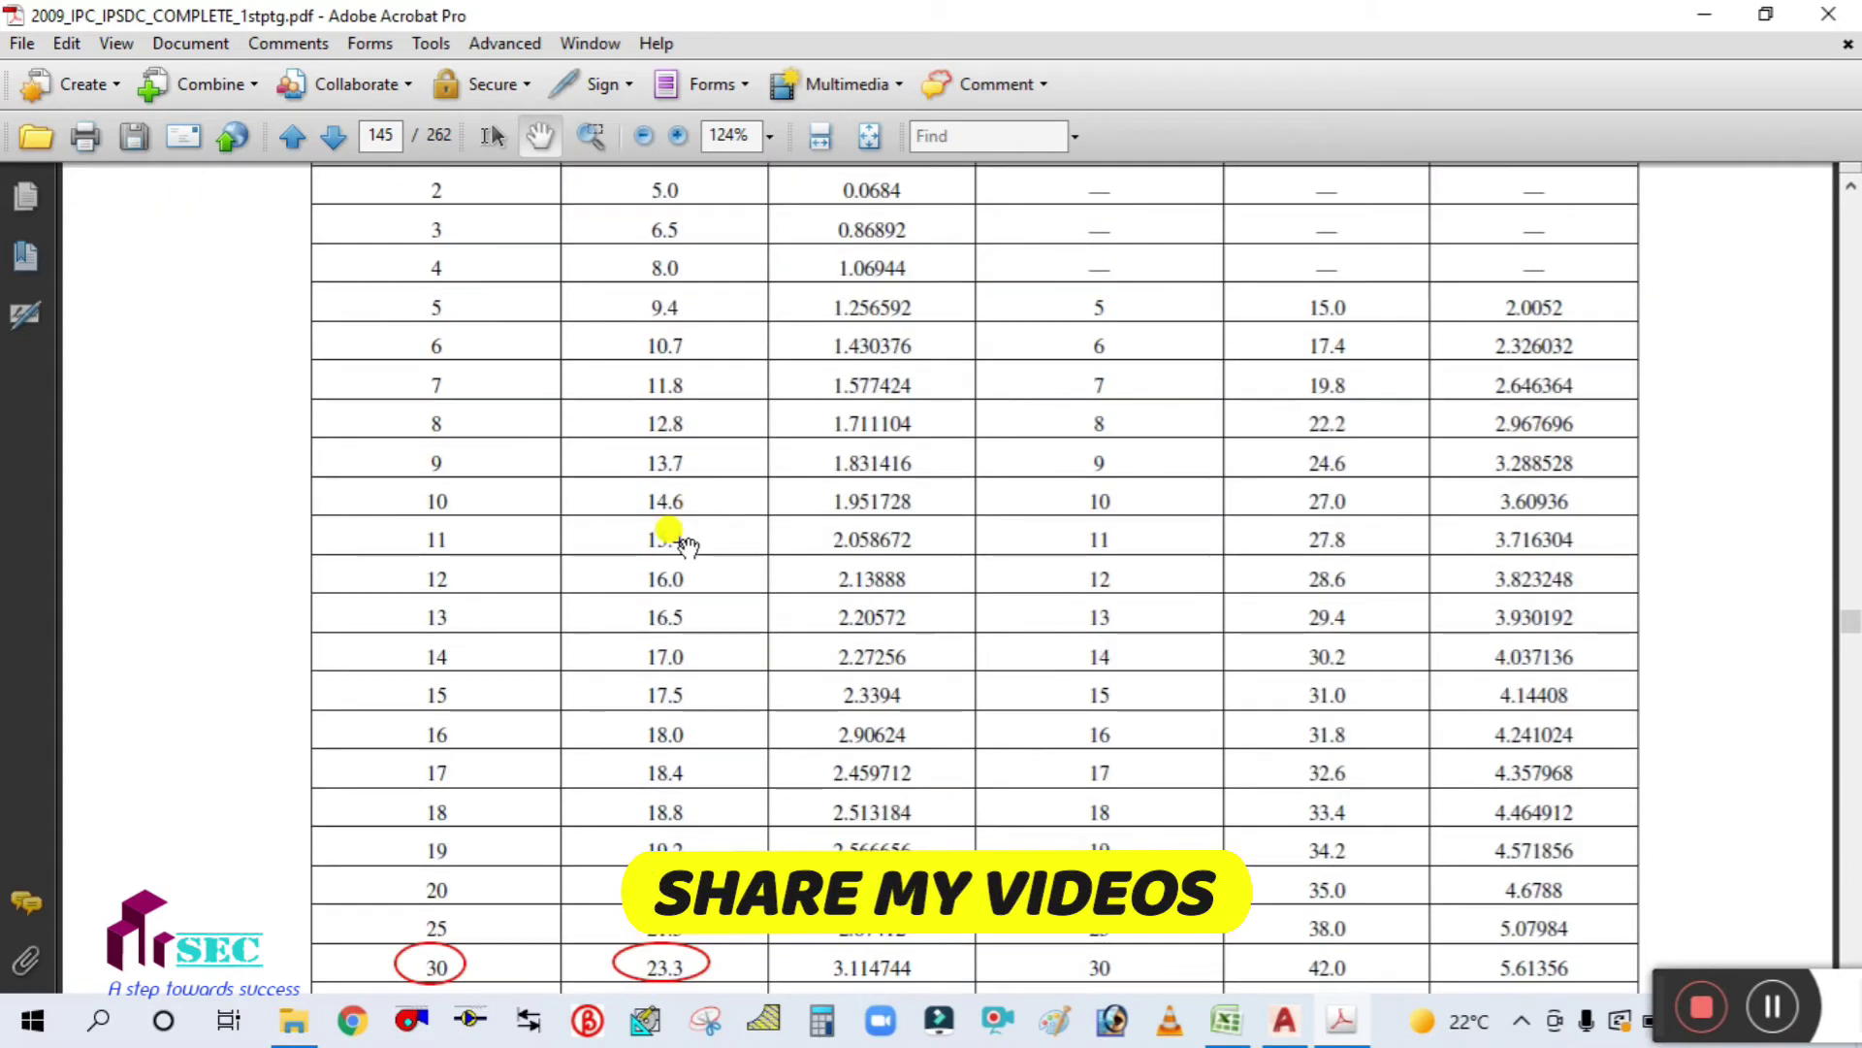
{"action": "scroll", "coordinate": [529, 679], "scroll_direction": "down", "scroll_amount": 1}
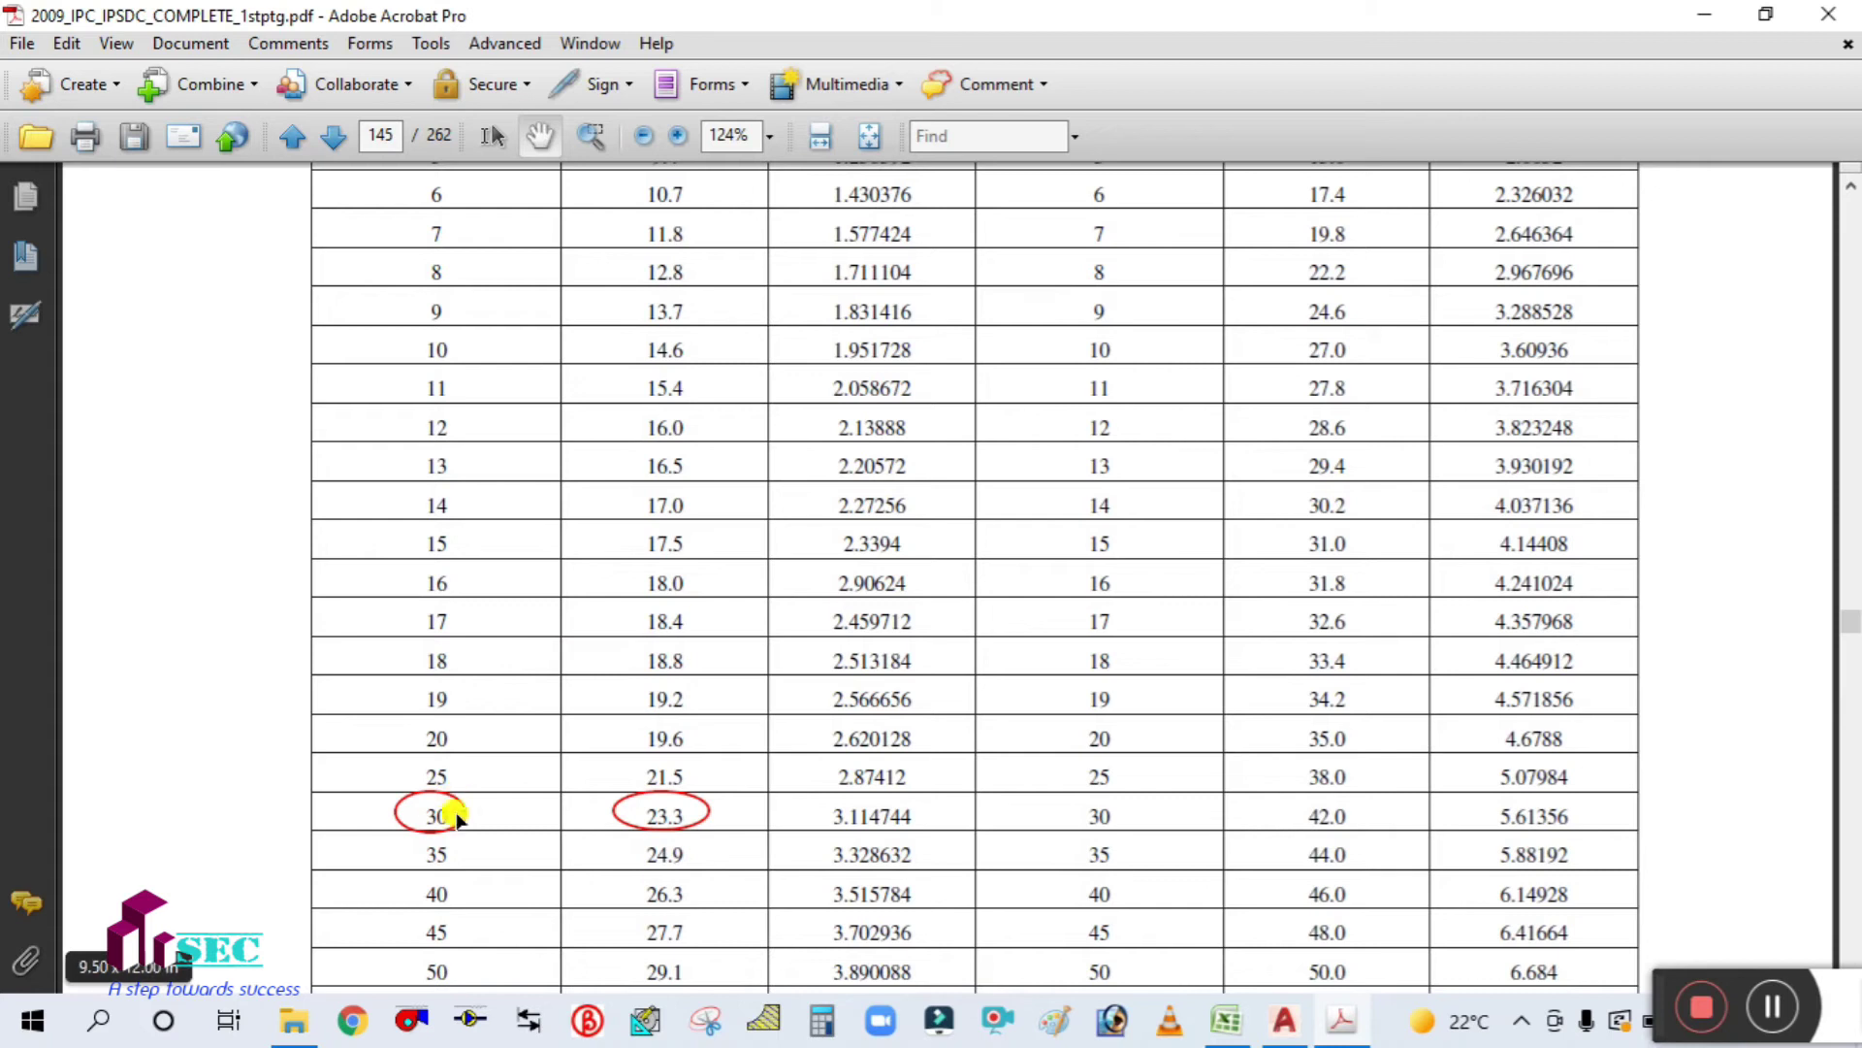
{"action": "left_click_drag", "start_coordinate": [499, 825], "coordinate": [499, 762]}
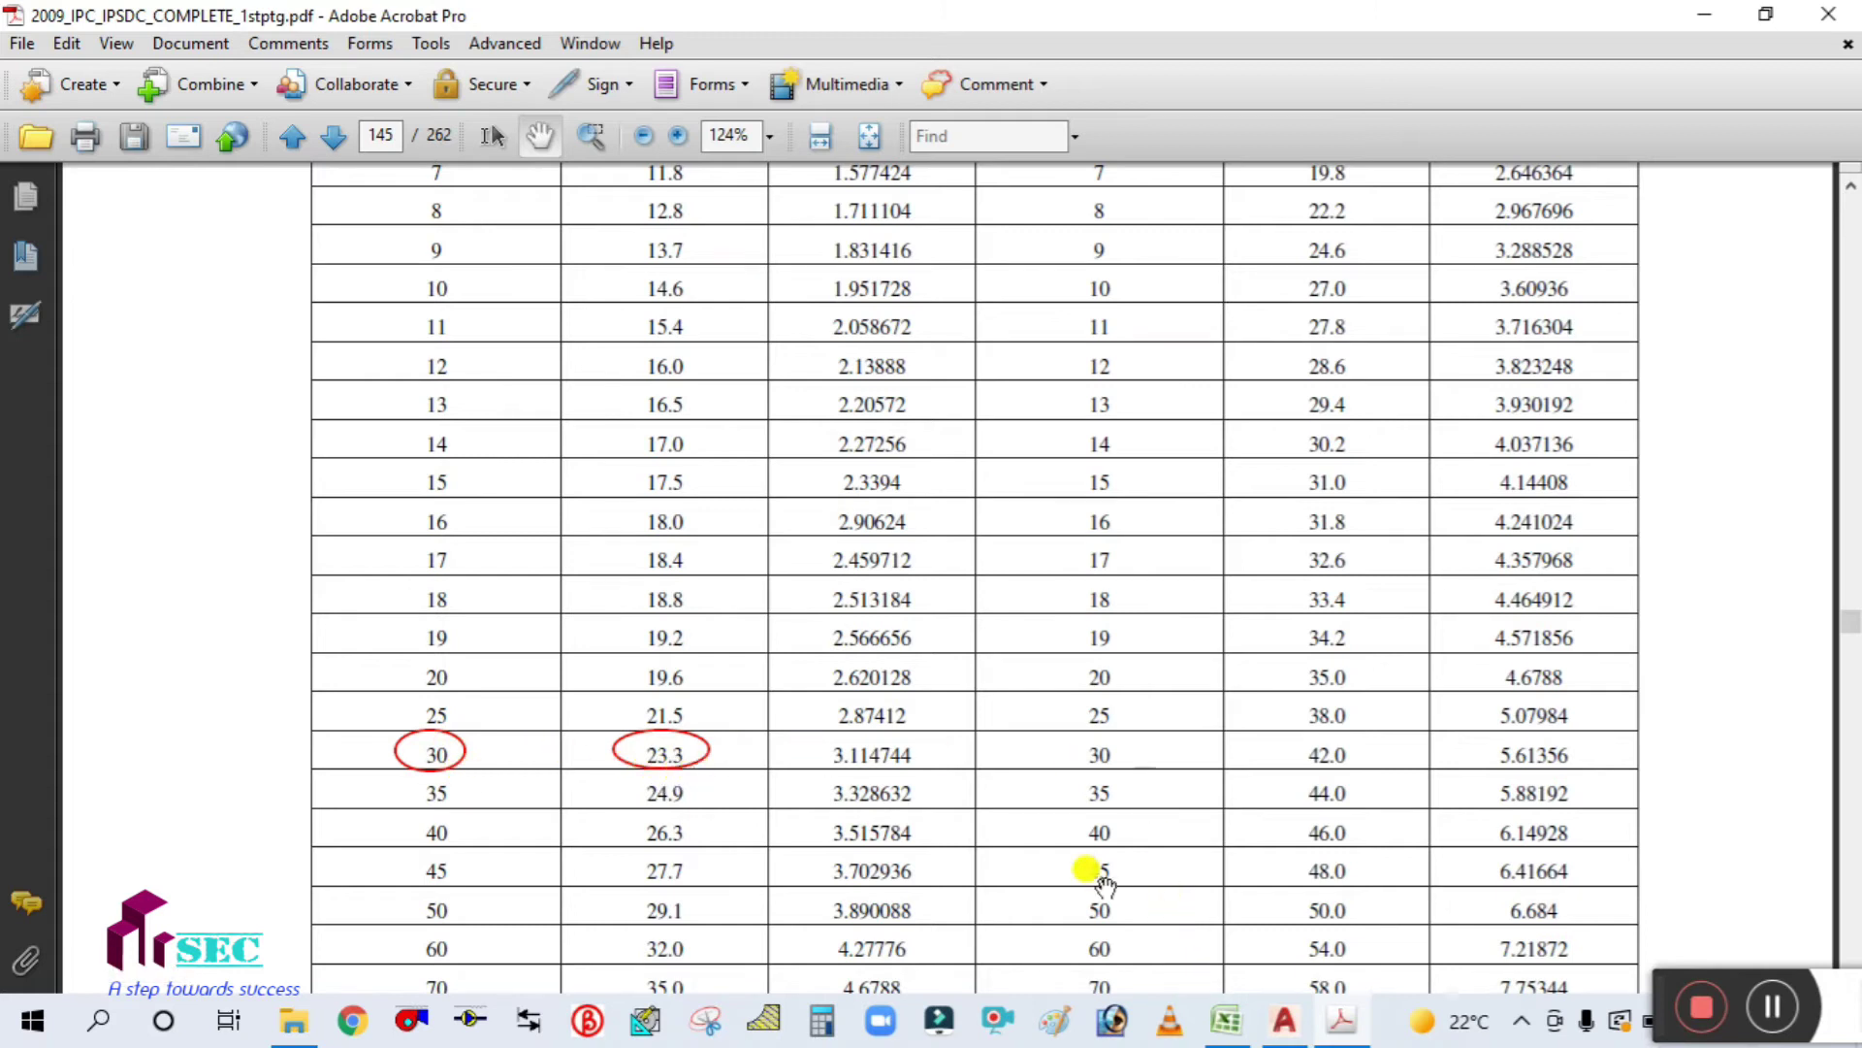
{"action": "left_click", "coordinate": [1222, 1024]}
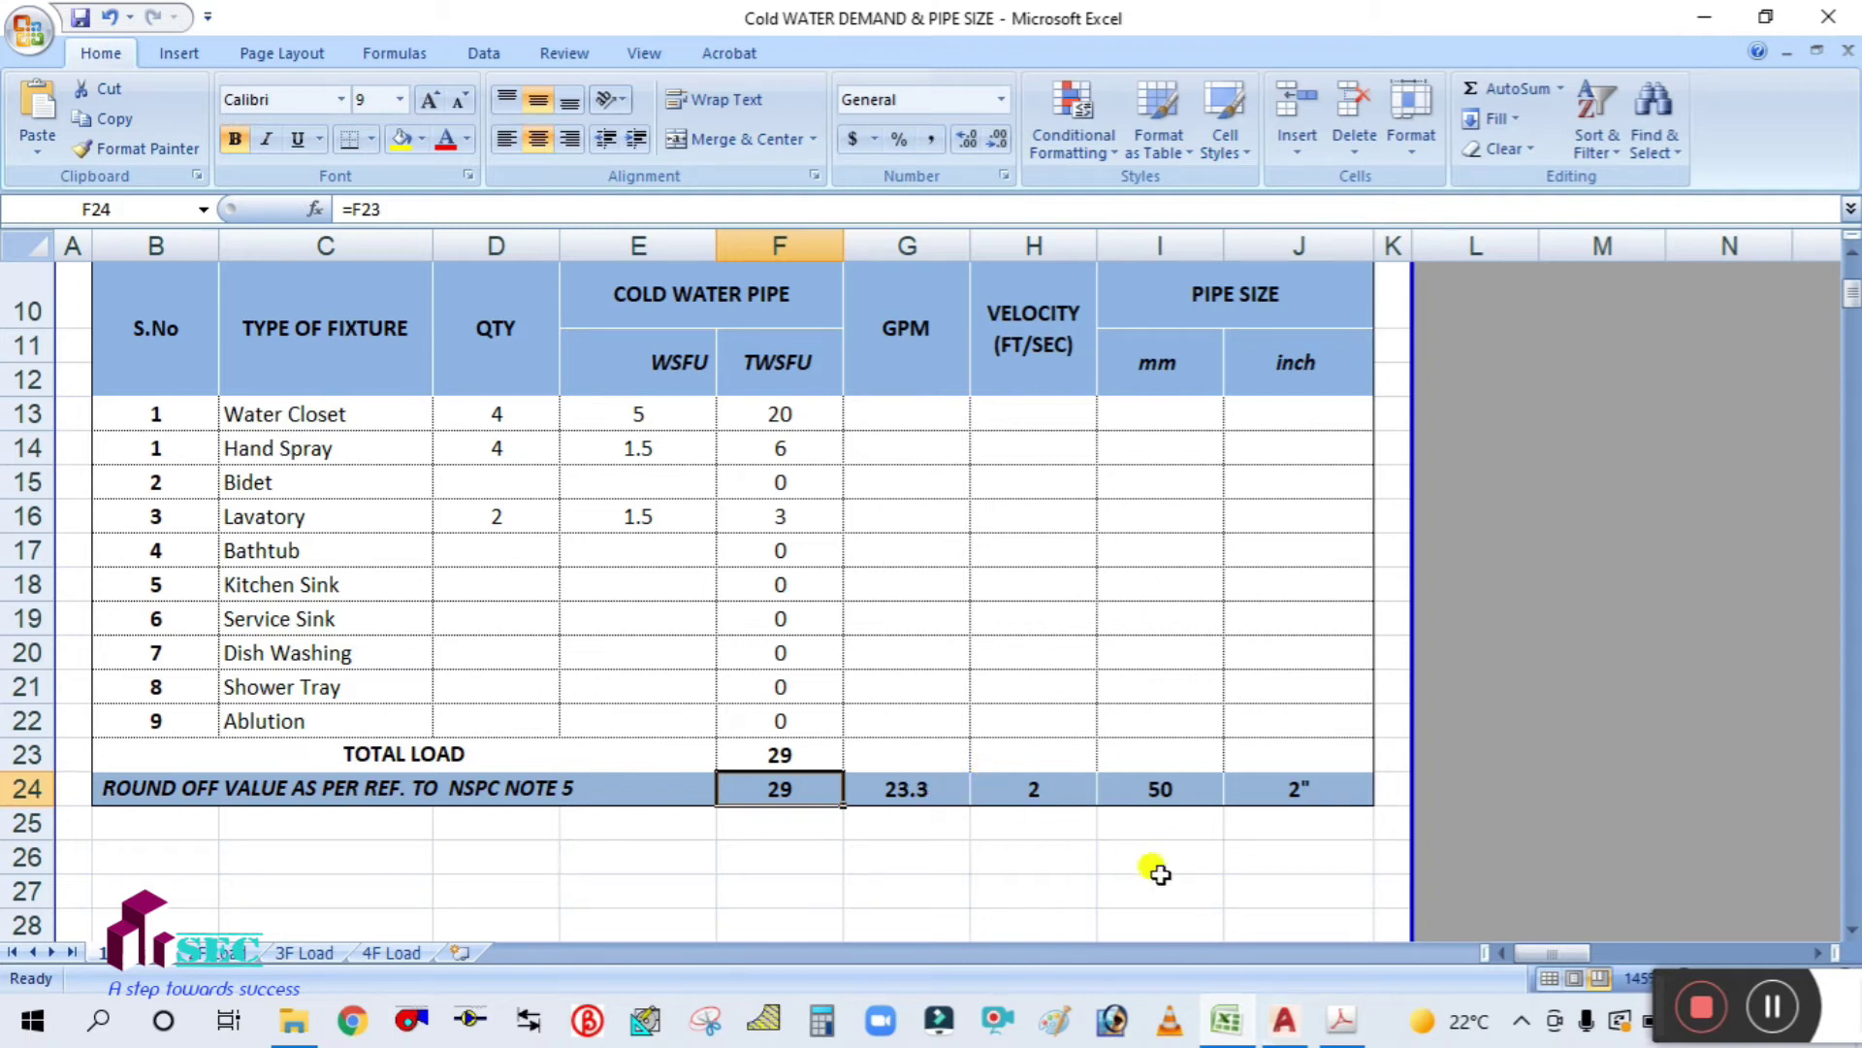
{"action": "left_click", "coordinate": [1230, 1024]}
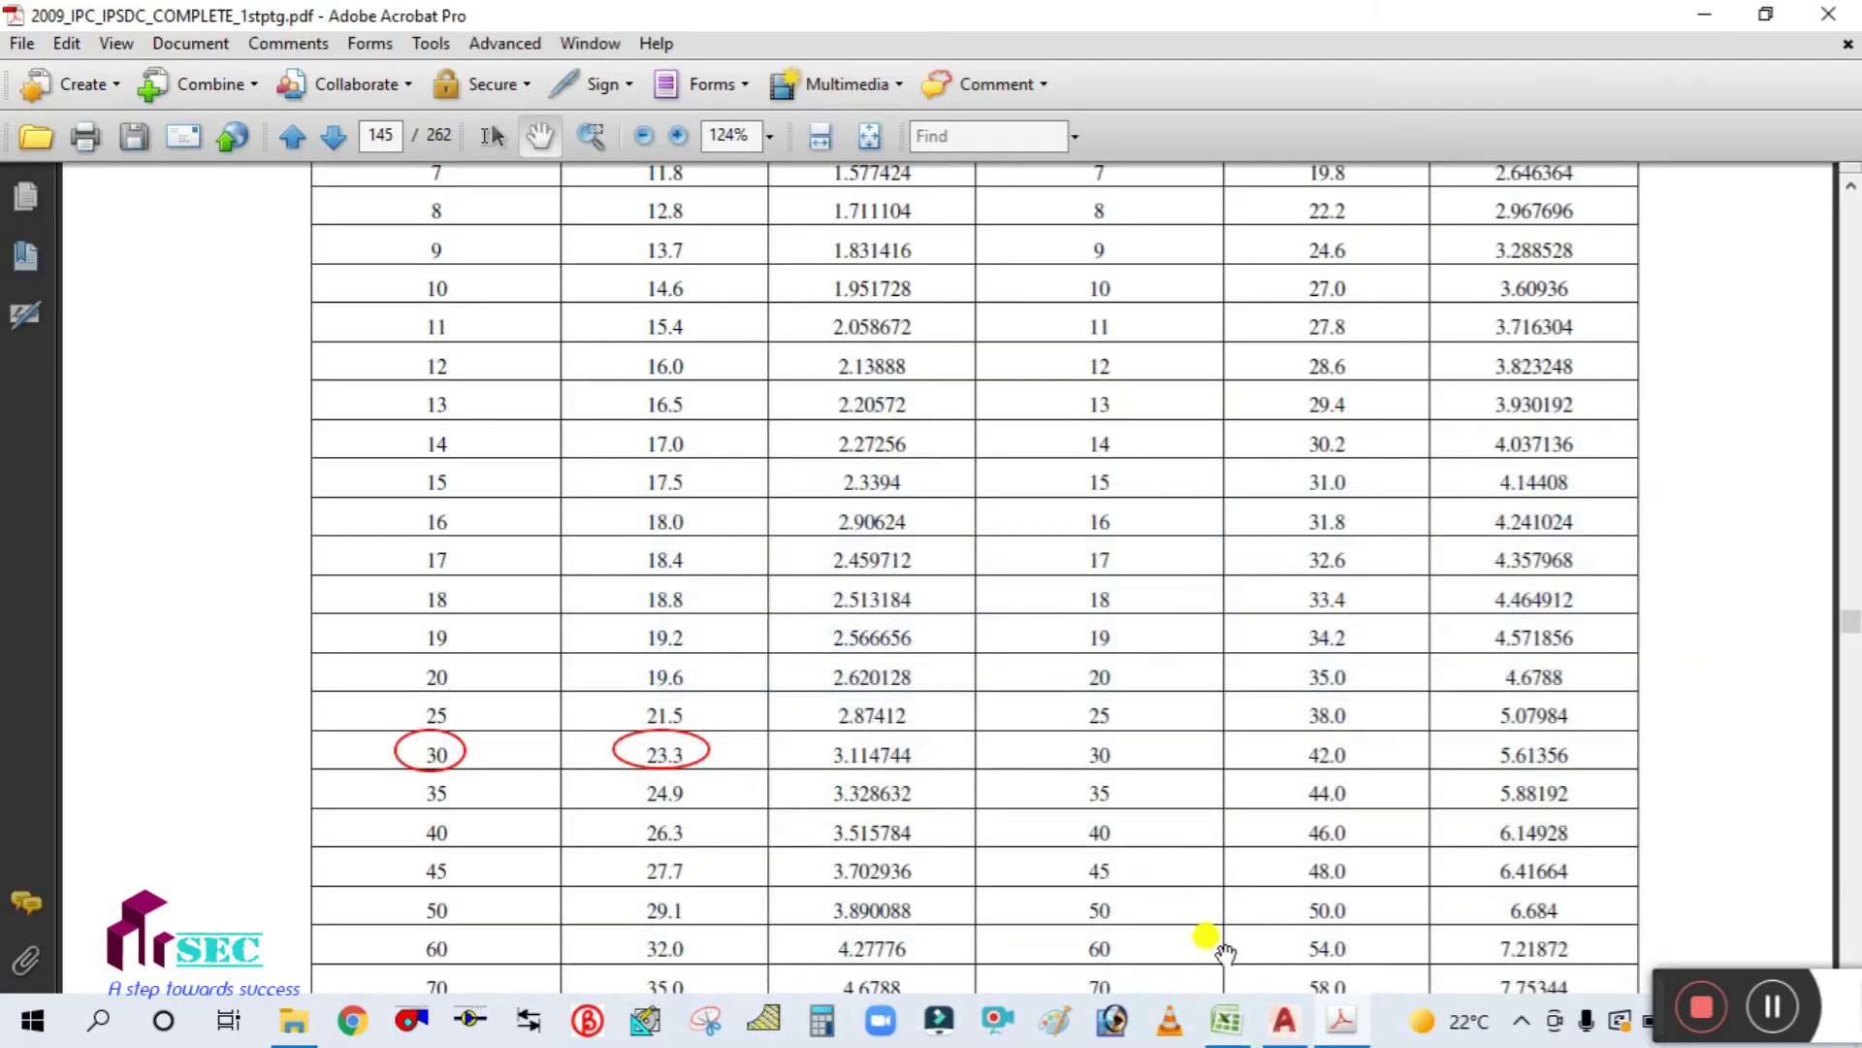
Step: Switch back to AutoCAD and examine the copied note and the vertical DWS pipe through the toilets
{"action": "left_click", "coordinate": [1290, 1028]}
{"action": "scroll", "coordinate": [772, 737], "scroll_direction": "up", "scroll_amount": 2}
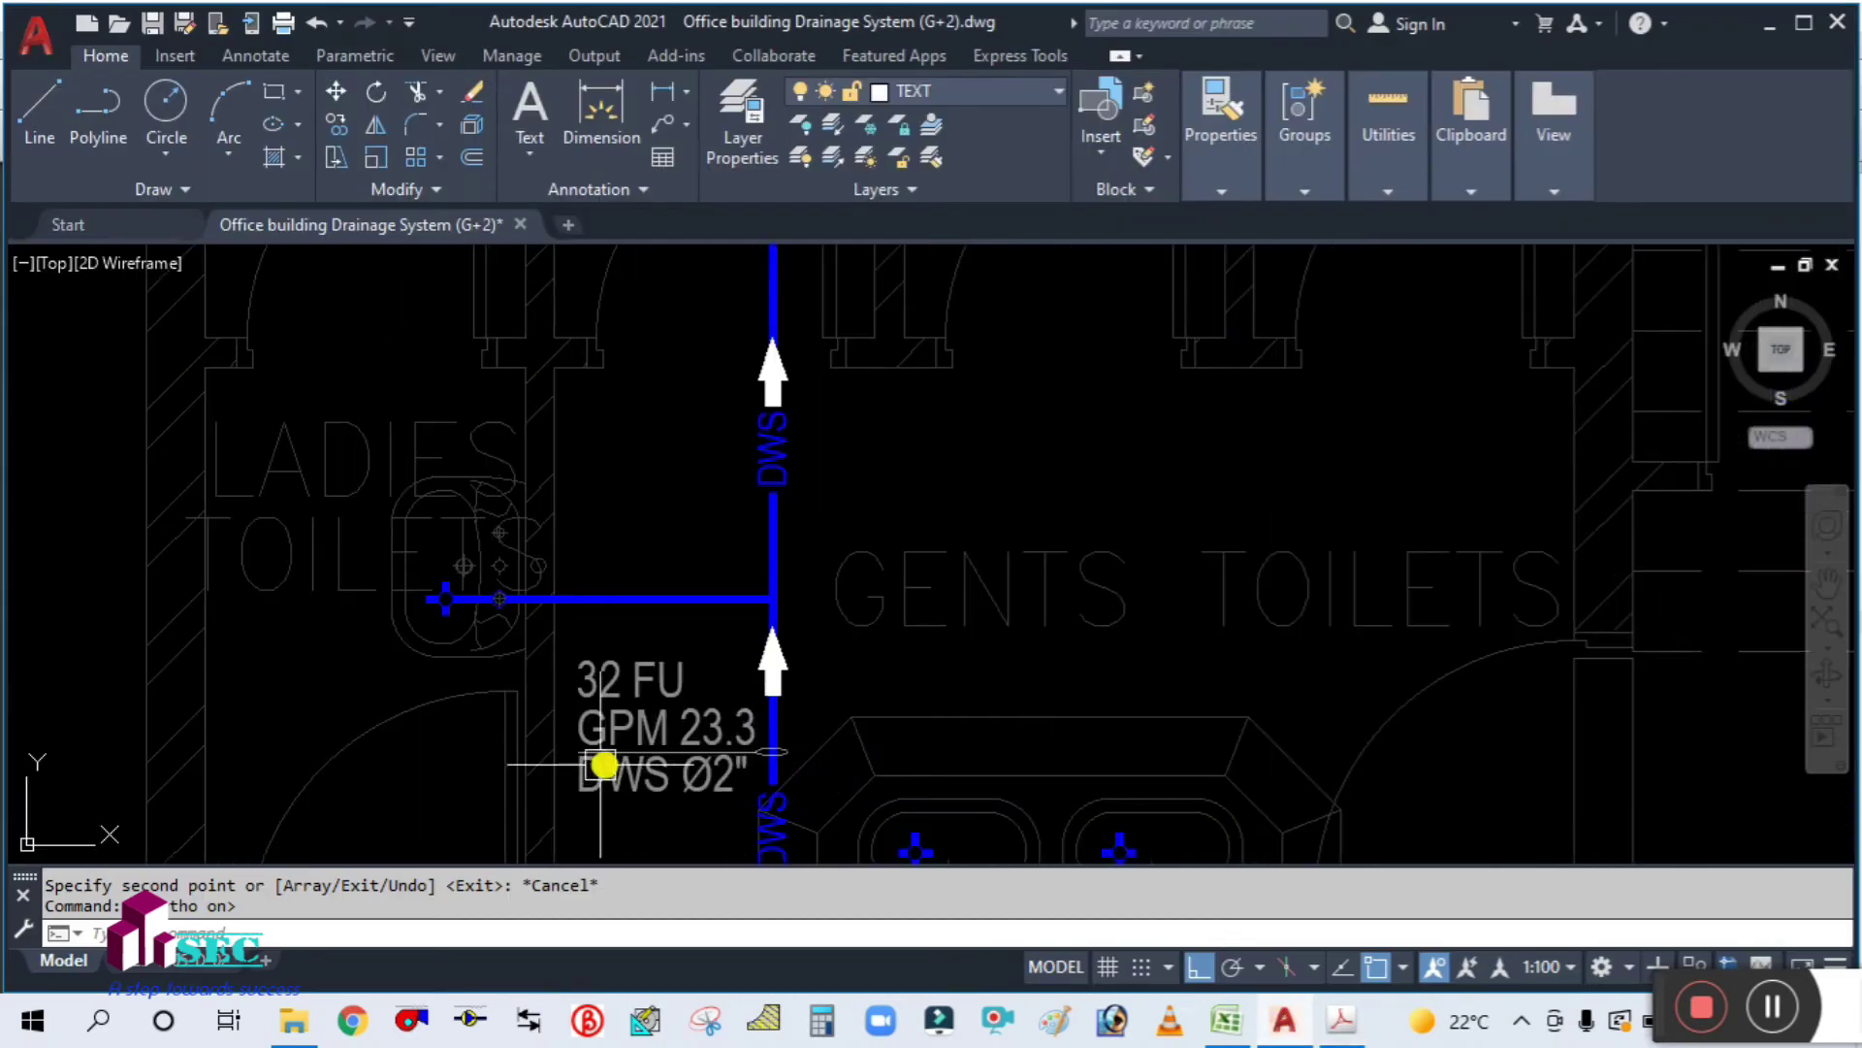
{"action": "scroll", "coordinate": [740, 802], "scroll_direction": "down", "scroll_amount": 4}
{"action": "scroll", "coordinate": [727, 777], "scroll_direction": "up", "scroll_amount": 4}
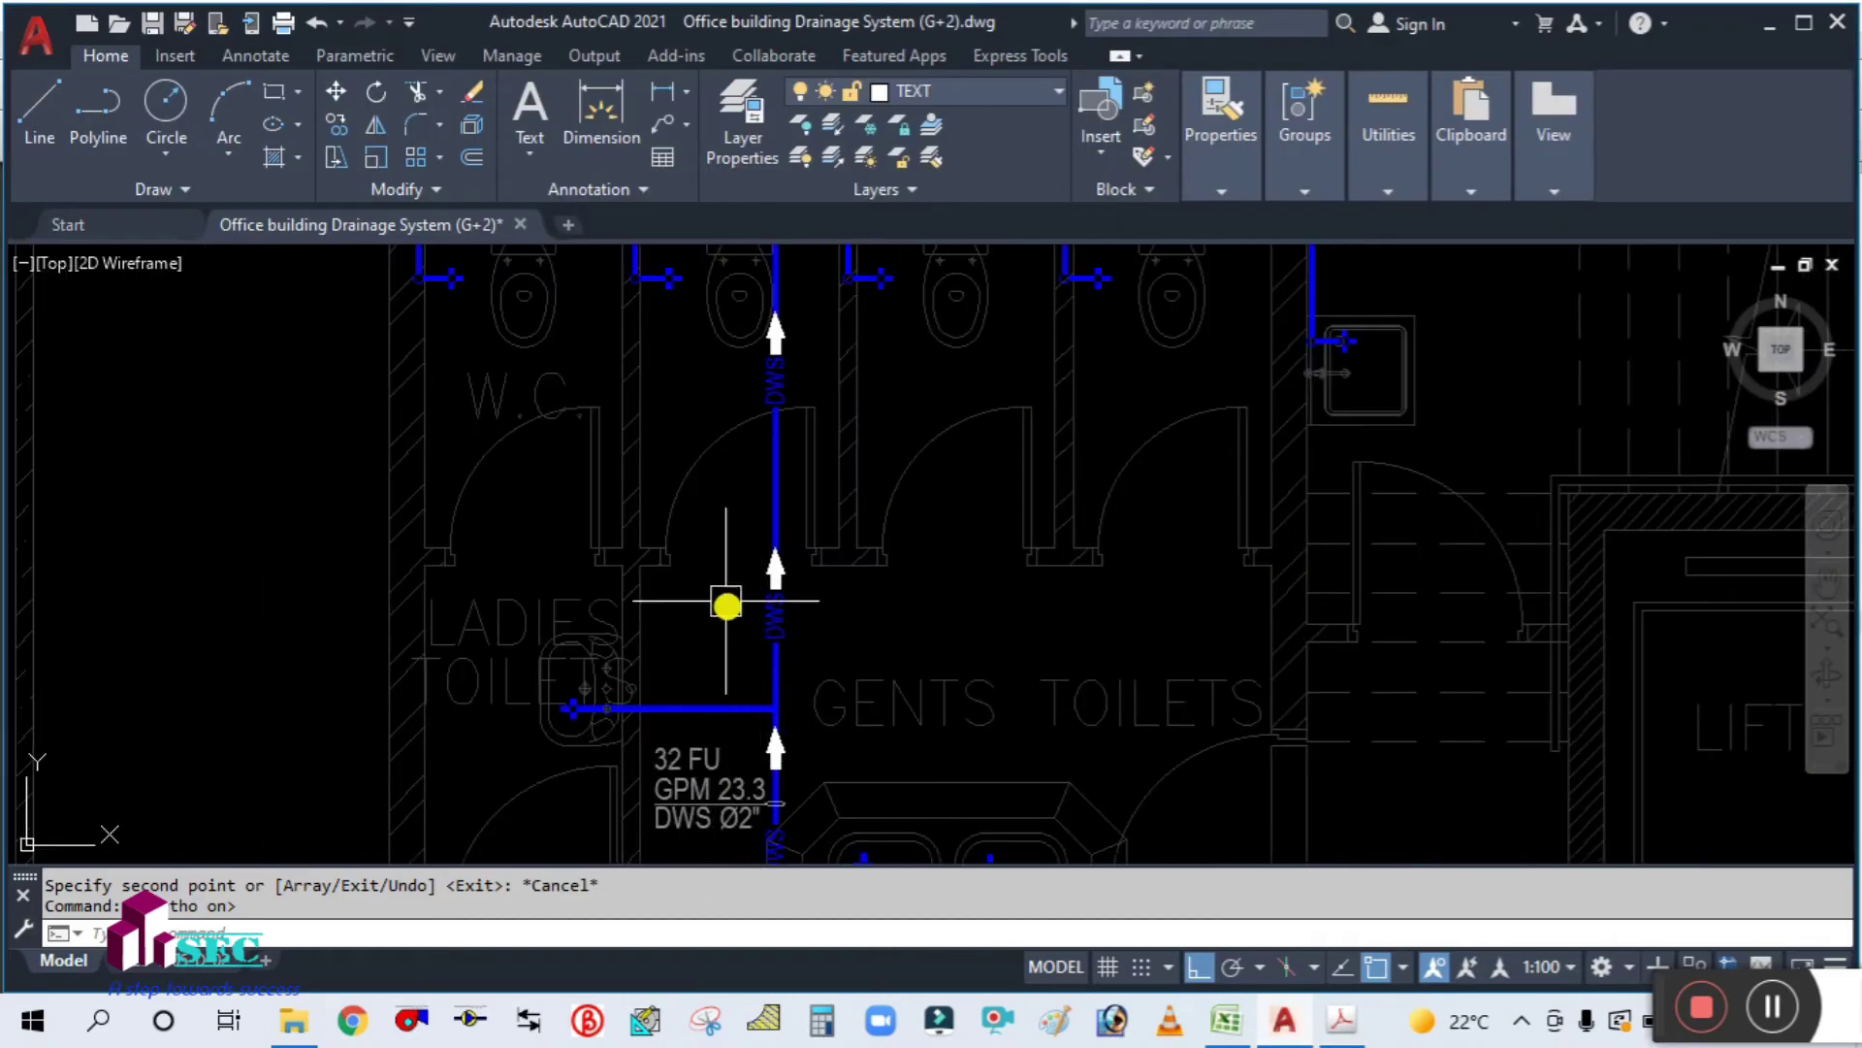
{"action": "scroll", "coordinate": [814, 695], "scroll_direction": "down", "scroll_amount": 4}
{"action": "scroll", "coordinate": [815, 665], "scroll_direction": "up", "scroll_amount": 4}
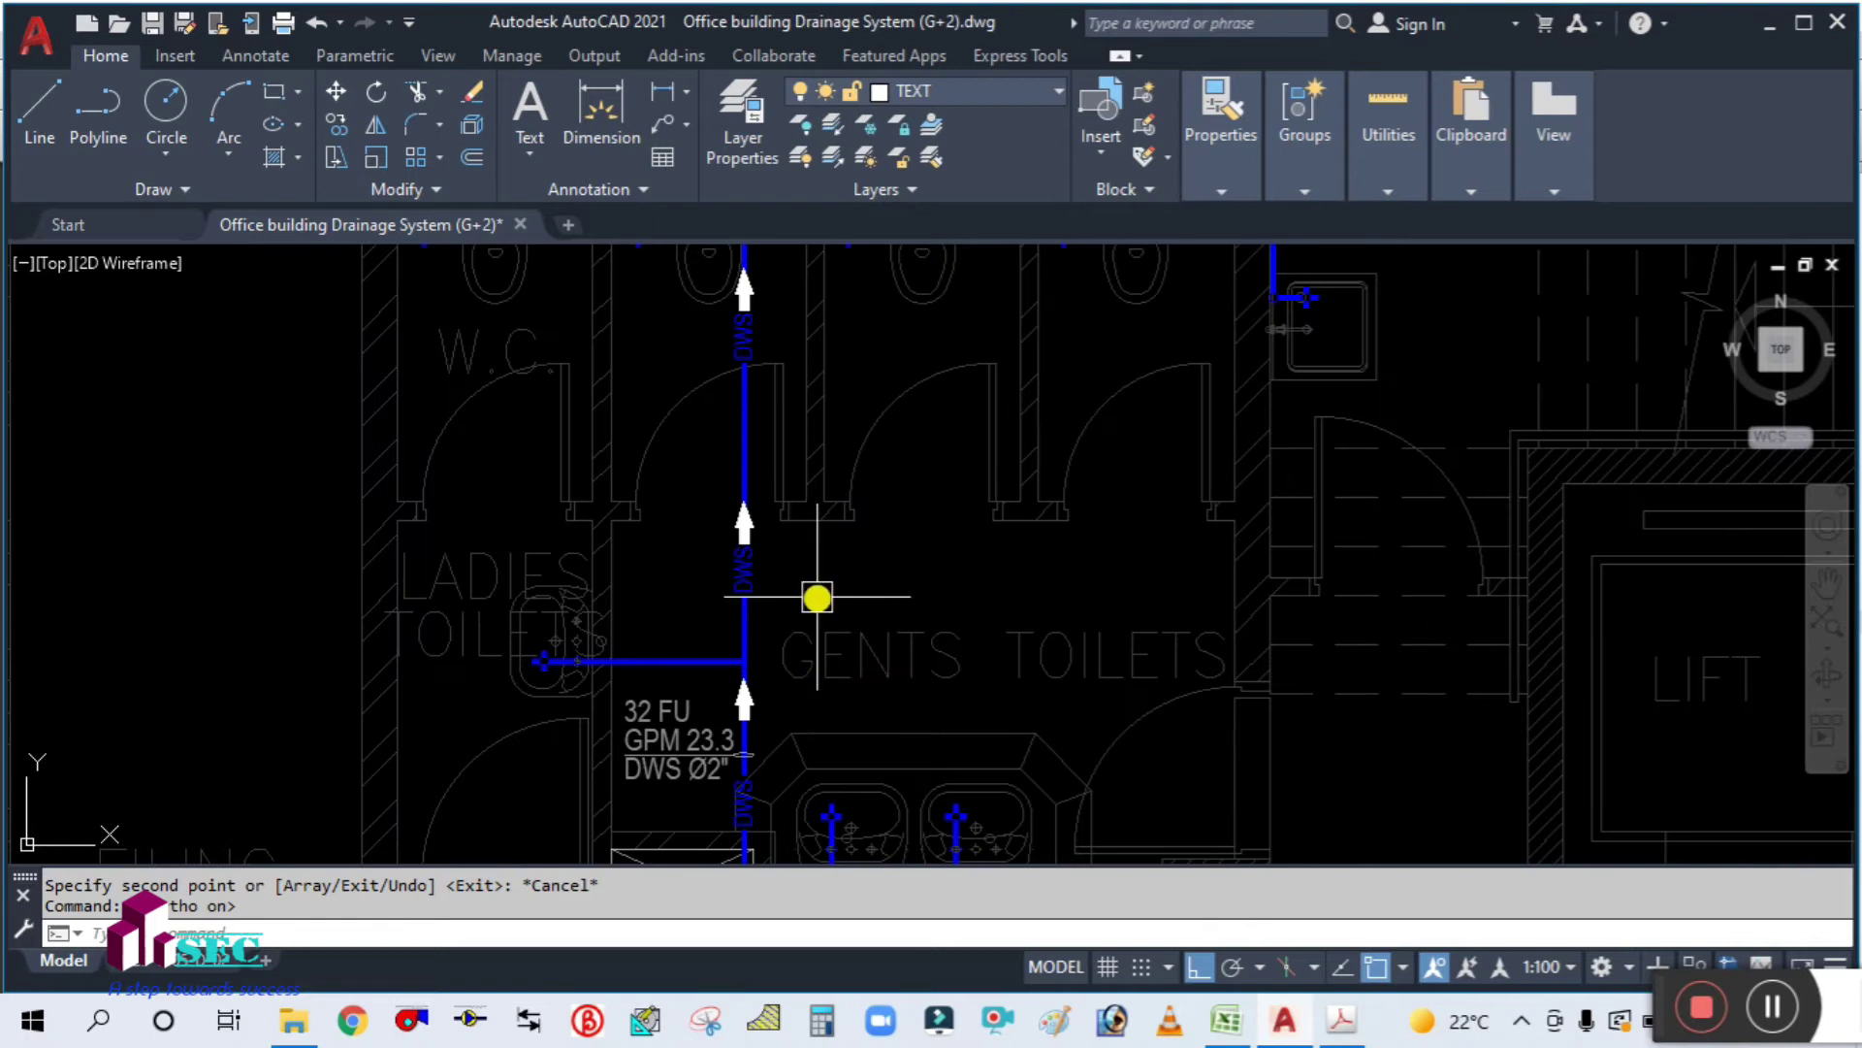
Step: Copy the 32 FU pipe-size label with its leader line and ellipse straight up the DWS riser, beside the W.C. doors
{"action": "scroll", "coordinate": [817, 597], "scroll_direction": "down", "scroll_amount": 2}
{"action": "type", "text": "co"}
{"action": "key", "text": "Return"}
{"action": "scroll", "coordinate": [740, 760], "scroll_direction": "up", "scroll_amount": 3}
{"action": "left_click", "coordinate": [740, 682]}
{"action": "left_click", "coordinate": [679, 502]}
{"action": "scroll", "coordinate": [736, 594], "scroll_direction": "up", "scroll_amount": 3}
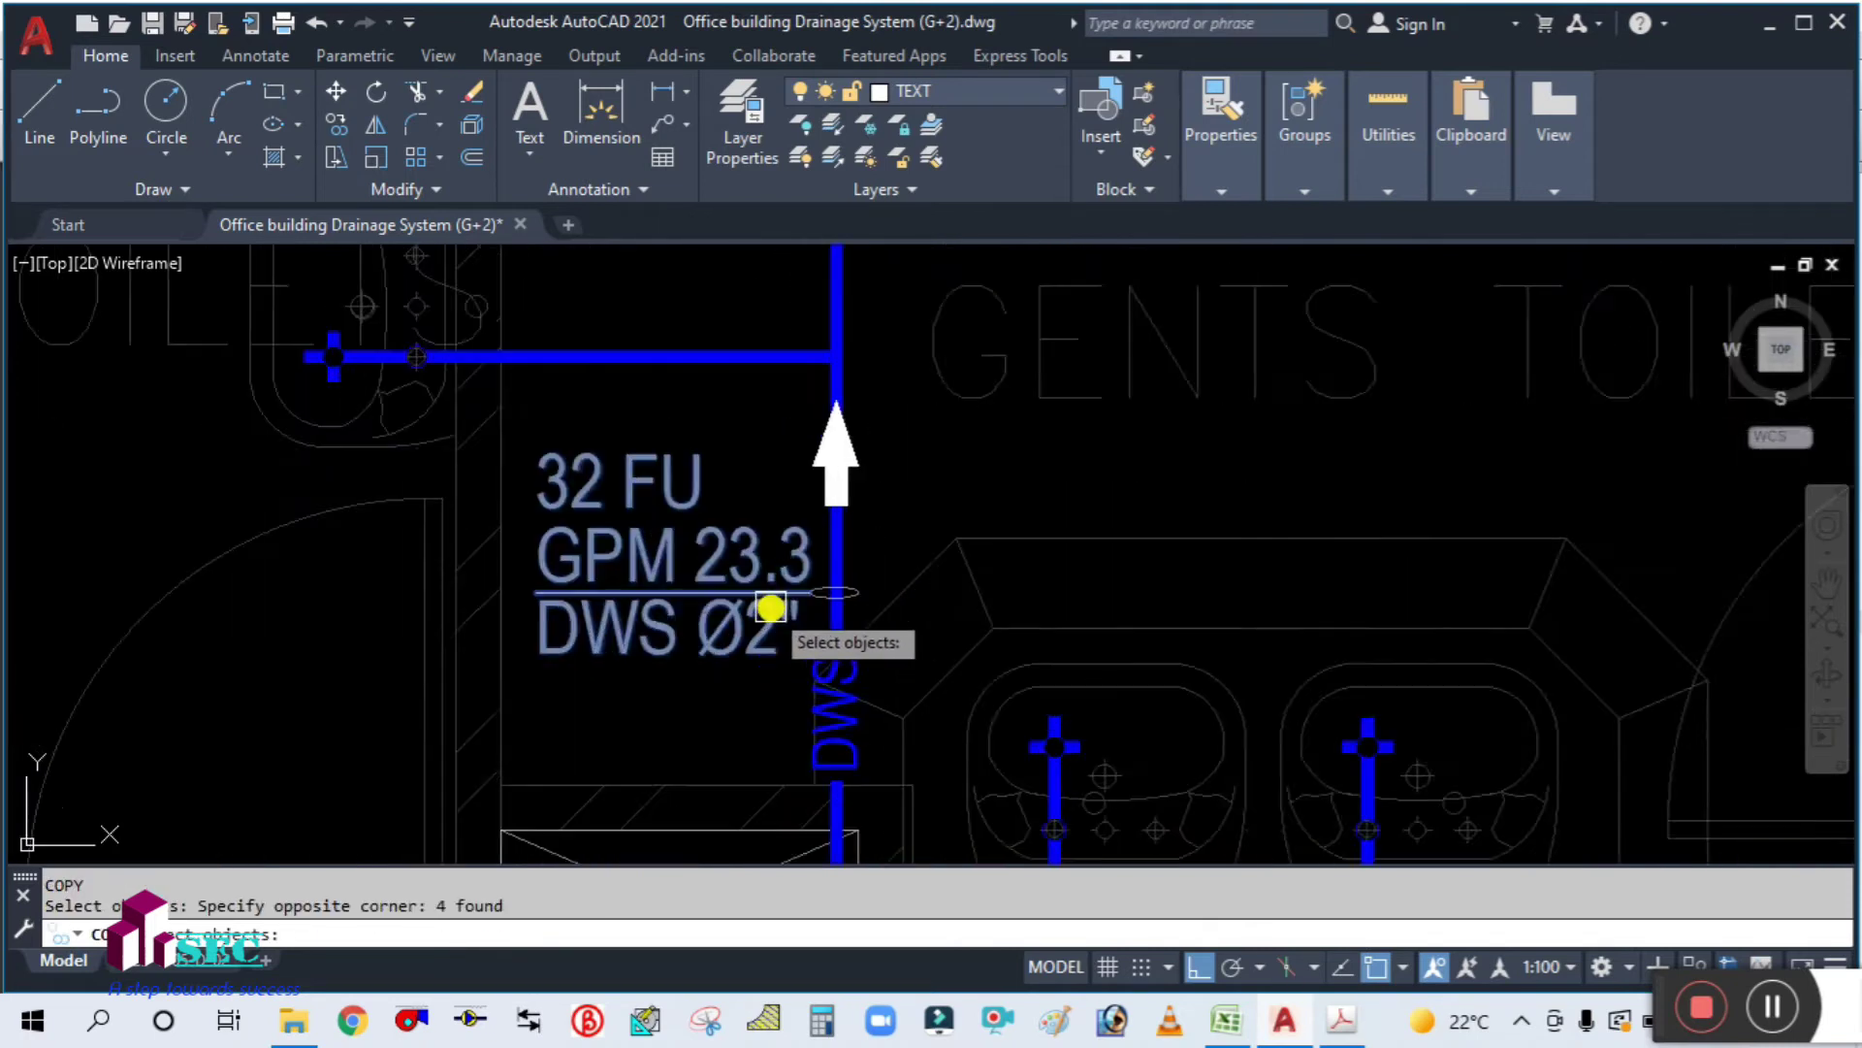
{"action": "left_click", "coordinate": [825, 592]}
{"action": "left_click", "coordinate": [893, 582]}
{"action": "key", "text": "Return"}
{"action": "left_click", "coordinate": [927, 563]}
{"action": "scroll", "coordinate": [926, 558], "scroll_direction": "down", "scroll_amount": 2}
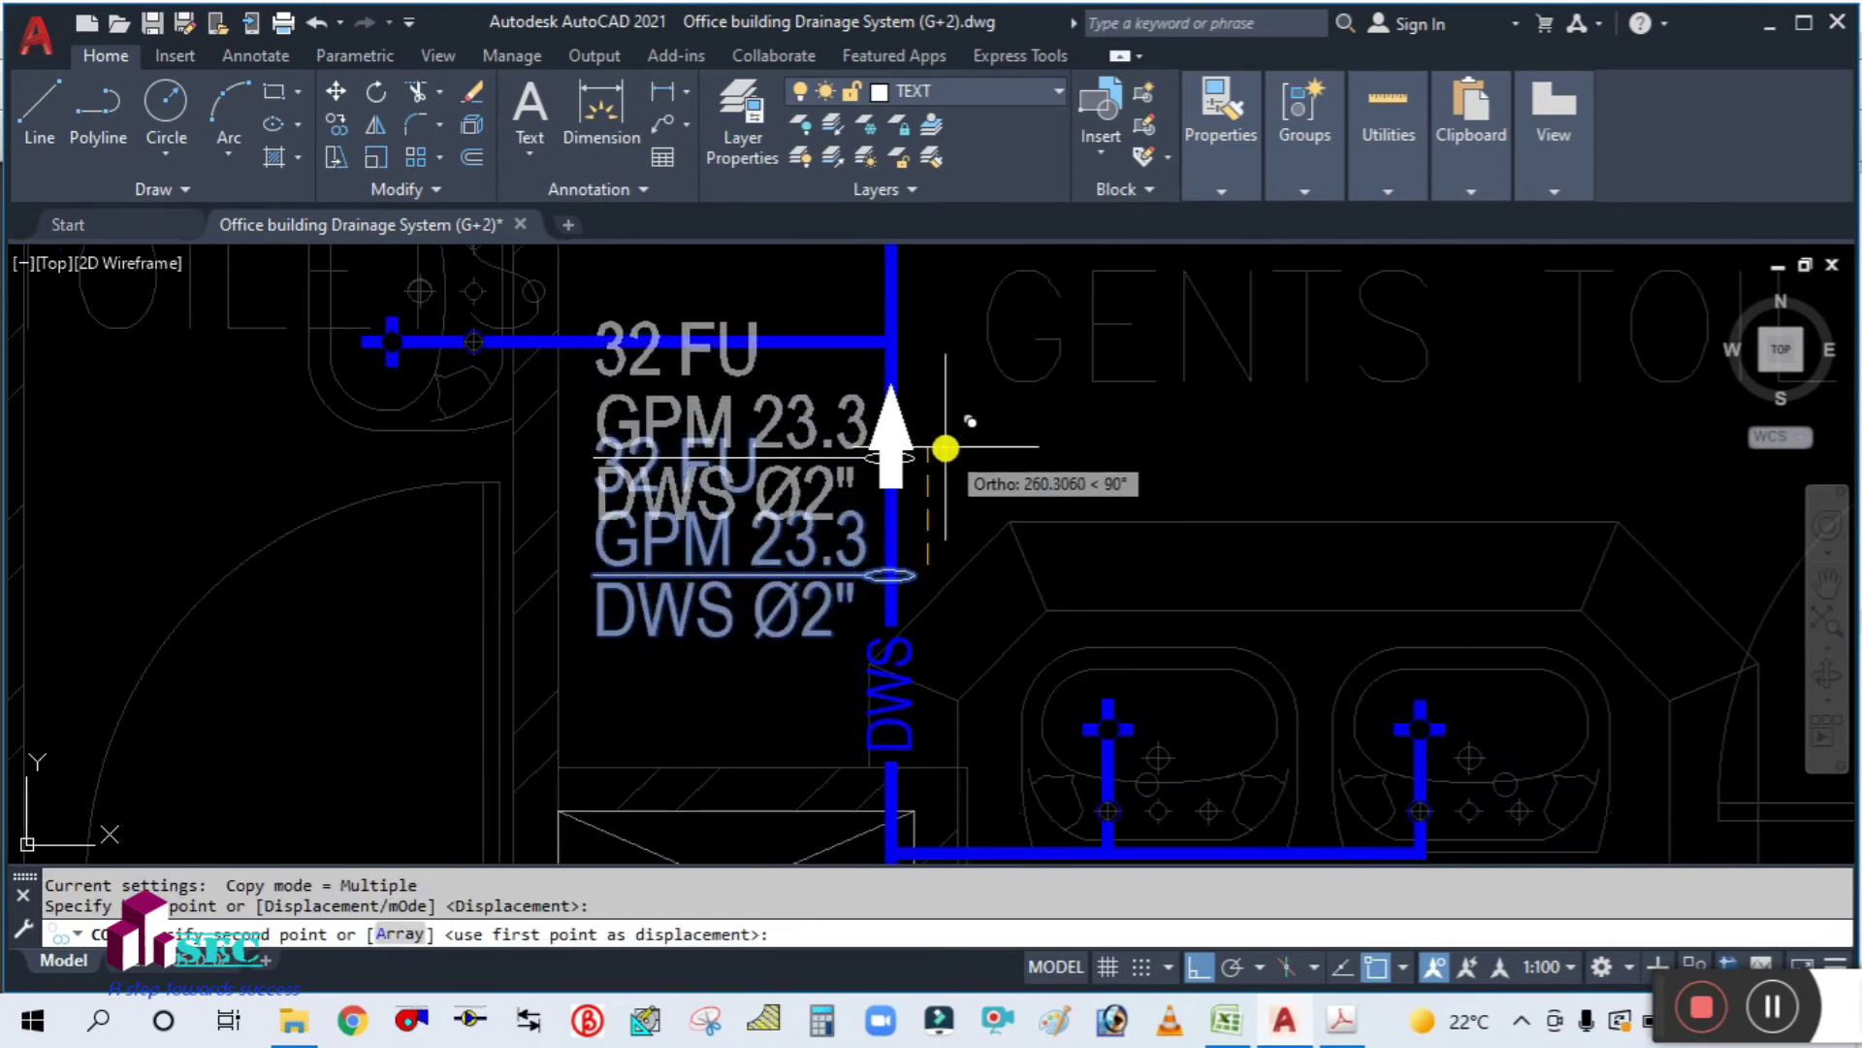
{"action": "middle_click_drag", "start_coordinate": [947, 449], "coordinate": [873, 699]}
{"action": "middle_click_drag", "start_coordinate": [890, 413], "coordinate": [831, 707]}
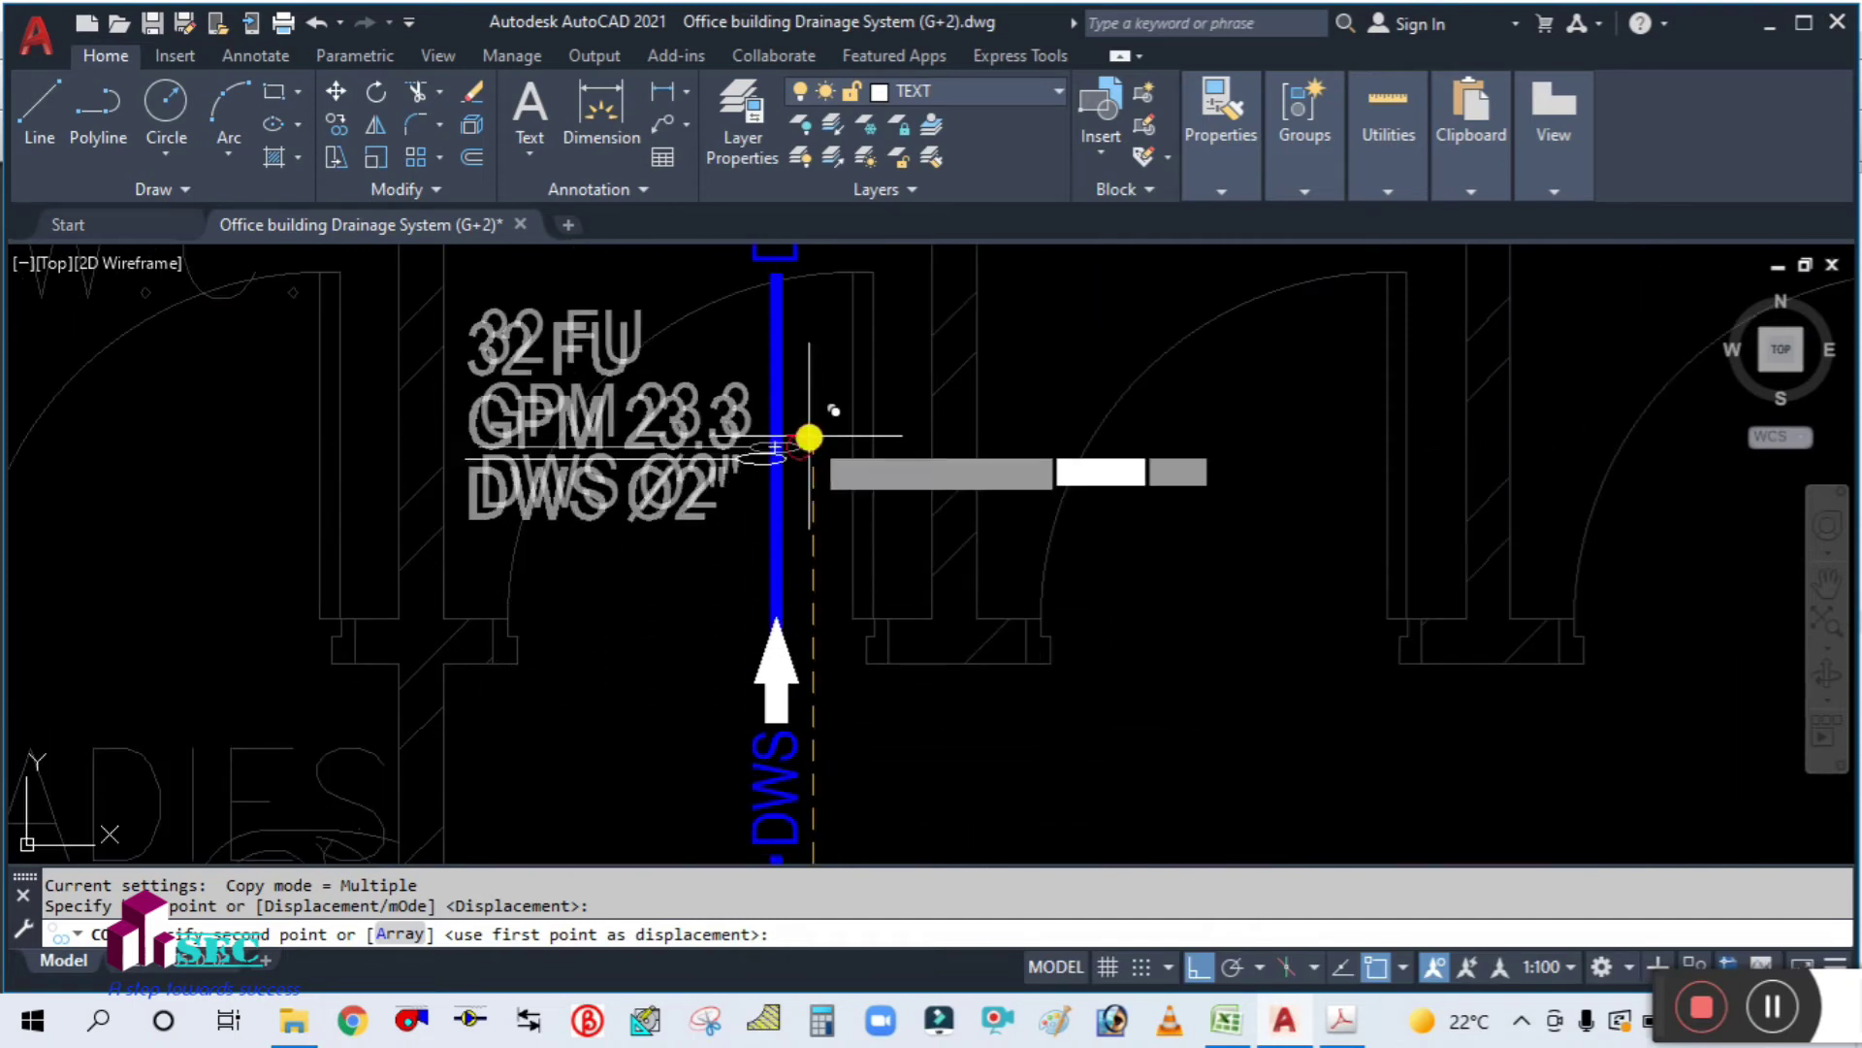
{"action": "left_click", "coordinate": [823, 436]}
{"action": "key", "text": "Escape"}
Step: Check the total load in the Excel pipe-sizing sheet, and change the first line of the lower riser label to 29 FU
{"action": "scroll", "coordinate": [887, 653], "scroll_direction": "down", "scroll_amount": 2}
{"action": "scroll", "coordinate": [887, 653], "scroll_direction": "down", "scroll_amount": 2}
{"action": "mouse_move", "coordinate": [887, 653]}
{"action": "middle_mouse_down"}
{"action": "mouse_move", "coordinate": [853, 616]}
{"action": "mouse_move", "coordinate": [811, 685]}
{"action": "middle_mouse_up"}
{"action": "scroll", "coordinate": [811, 686], "scroll_direction": "up", "scroll_amount": 4}
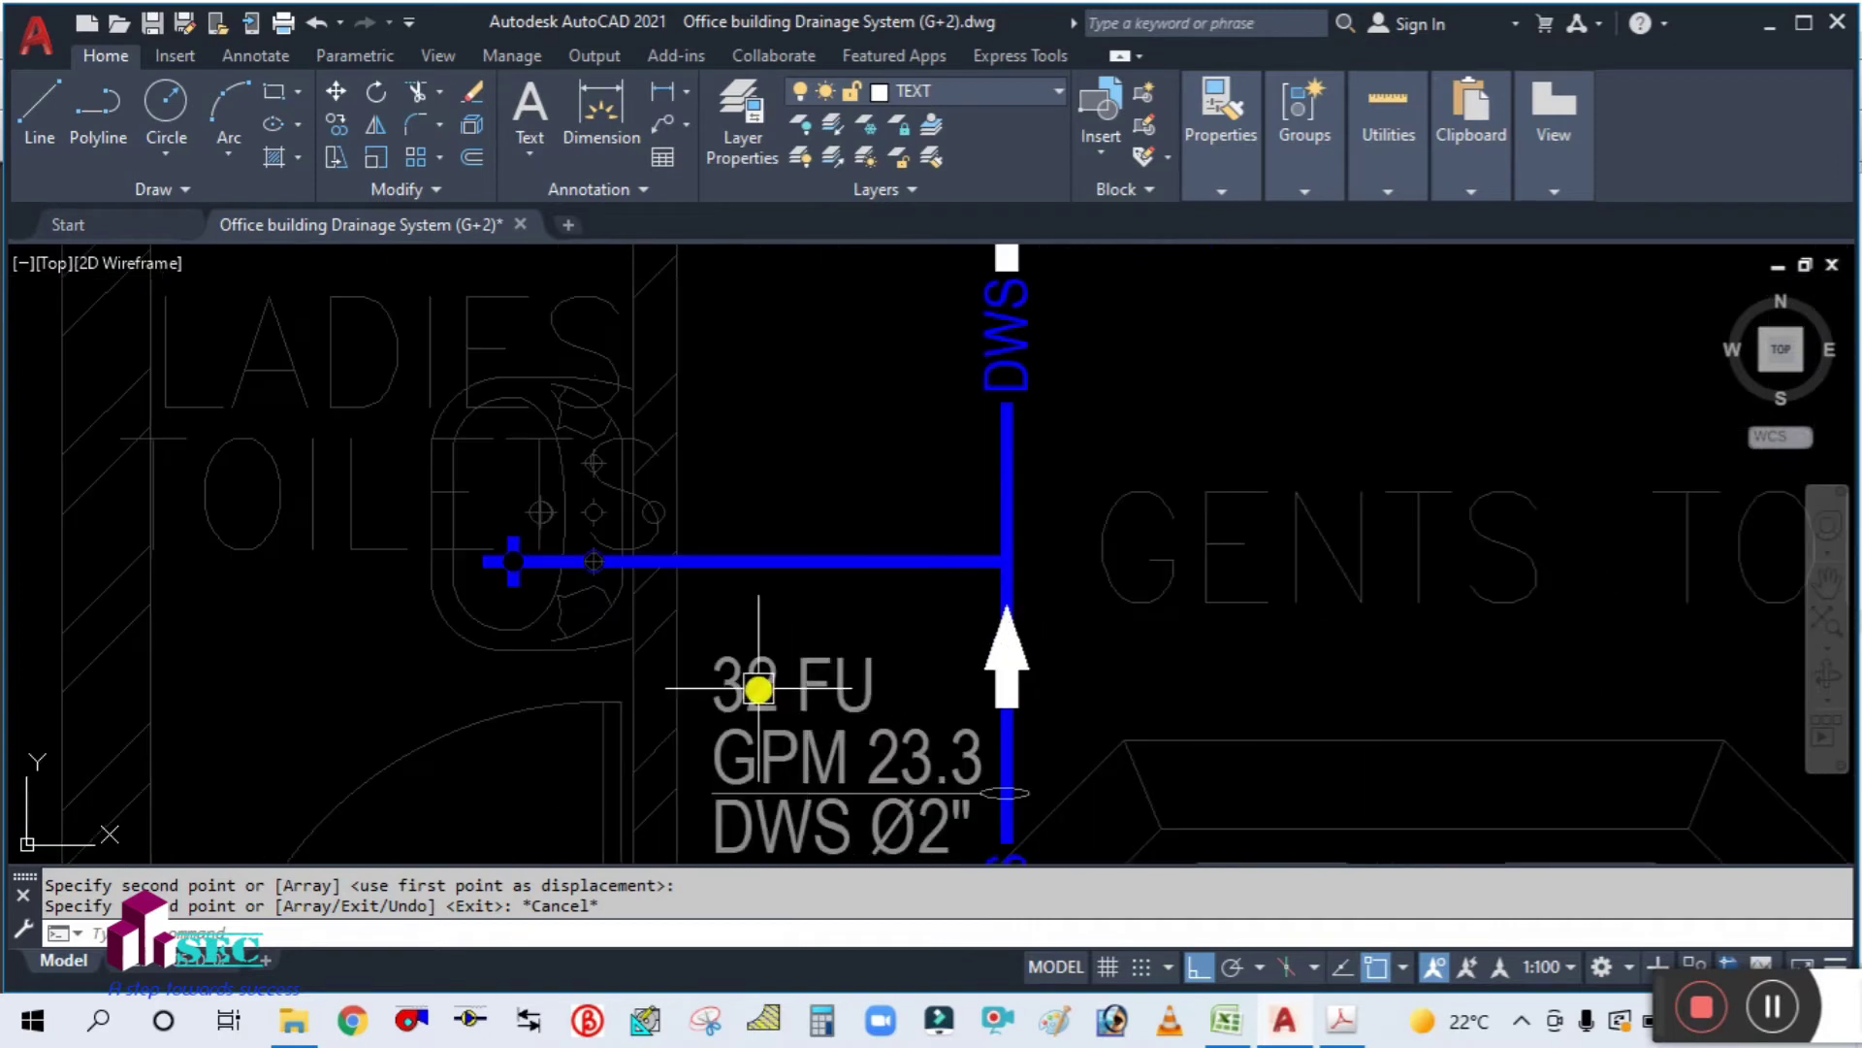
{"action": "left_click", "coordinate": [1225, 1024]}
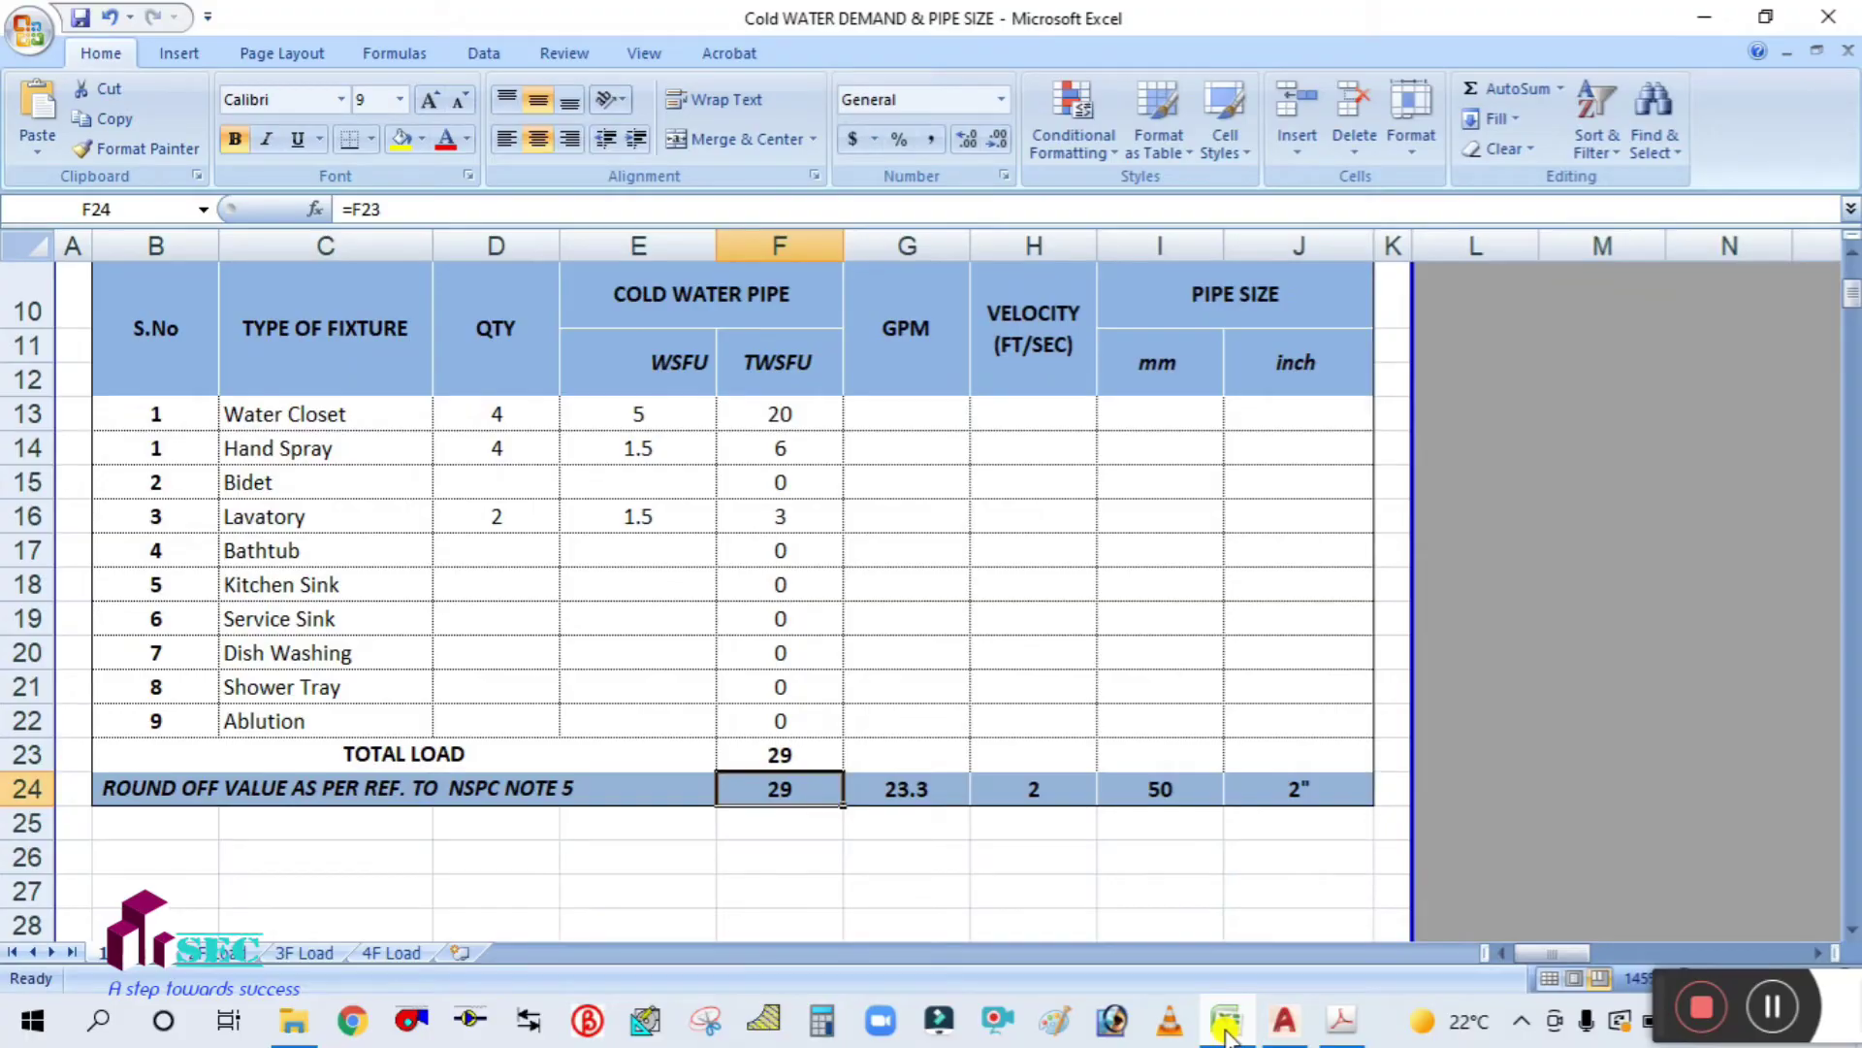
{"action": "left_click", "coordinate": [1284, 1020]}
{"action": "left_click", "coordinate": [763, 696]}
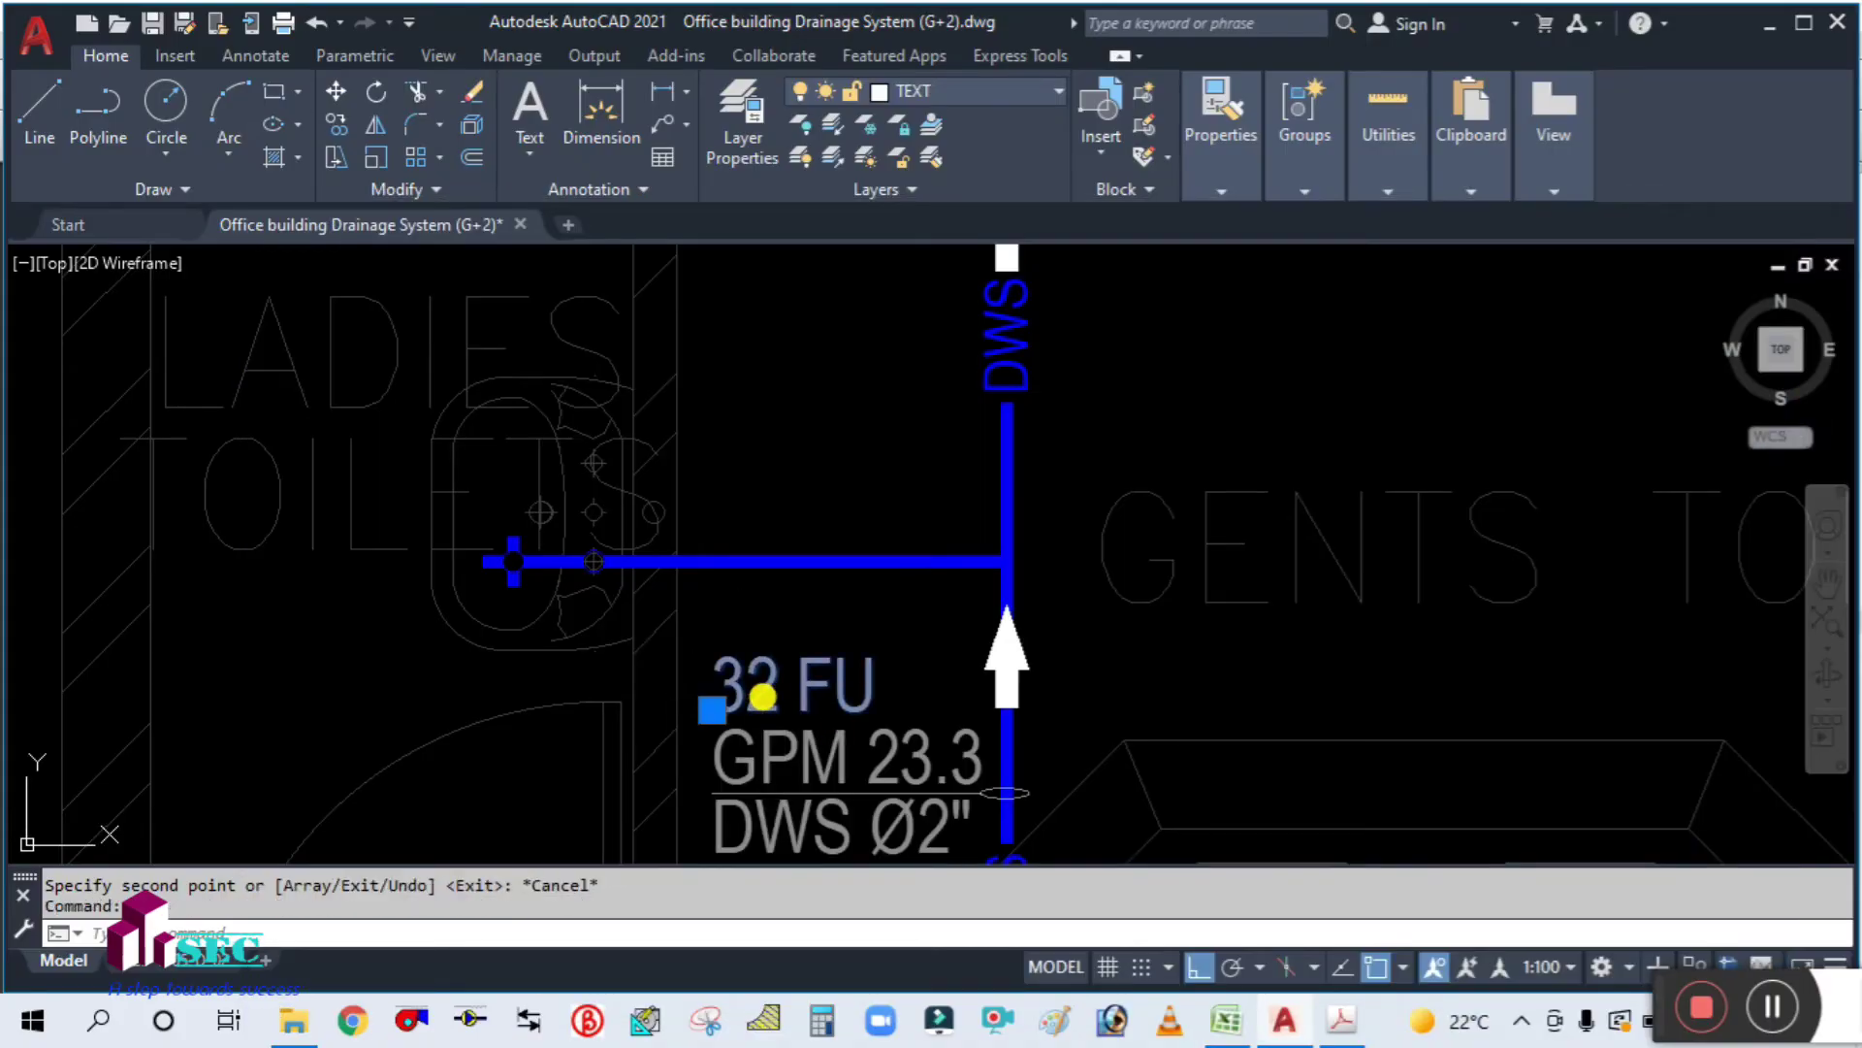
{"action": "double_click", "coordinate": [762, 695]}
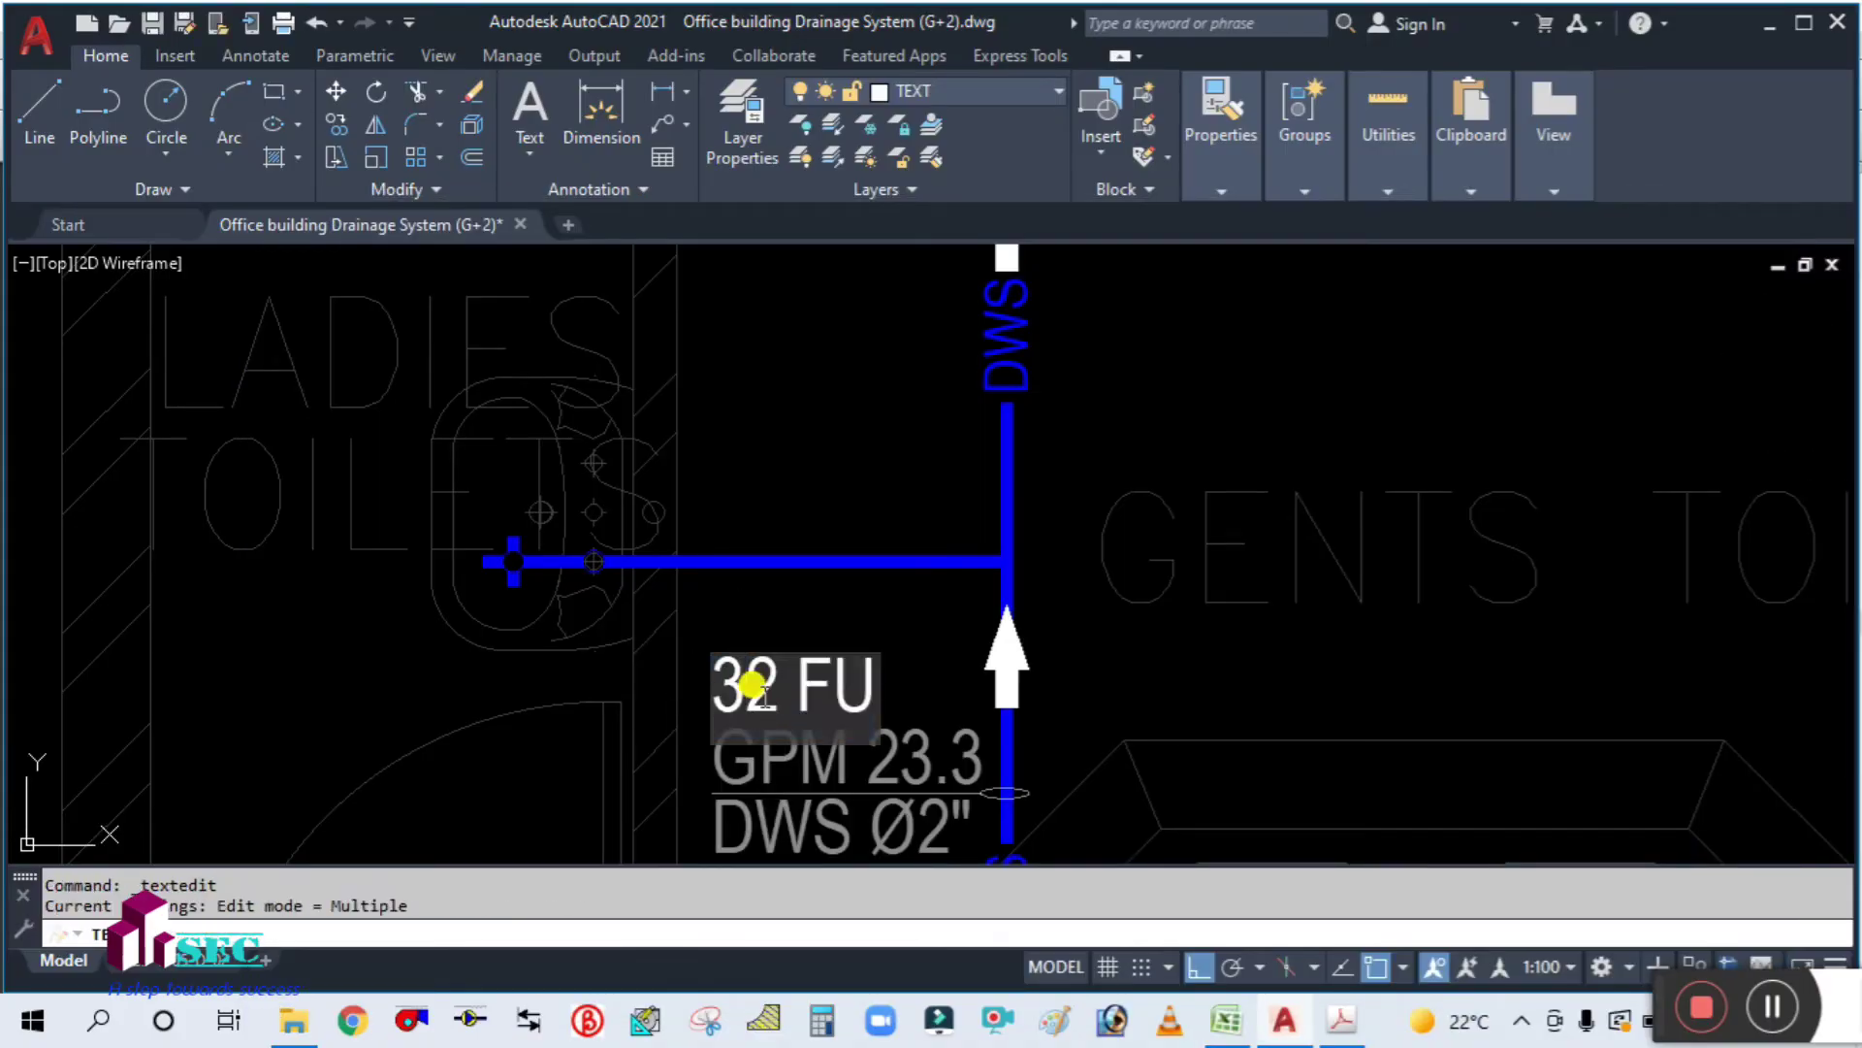
{"action": "left_click", "coordinate": [752, 687]}
{"action": "key", "text": "BackSpace"}
{"action": "type", "text": "0"}
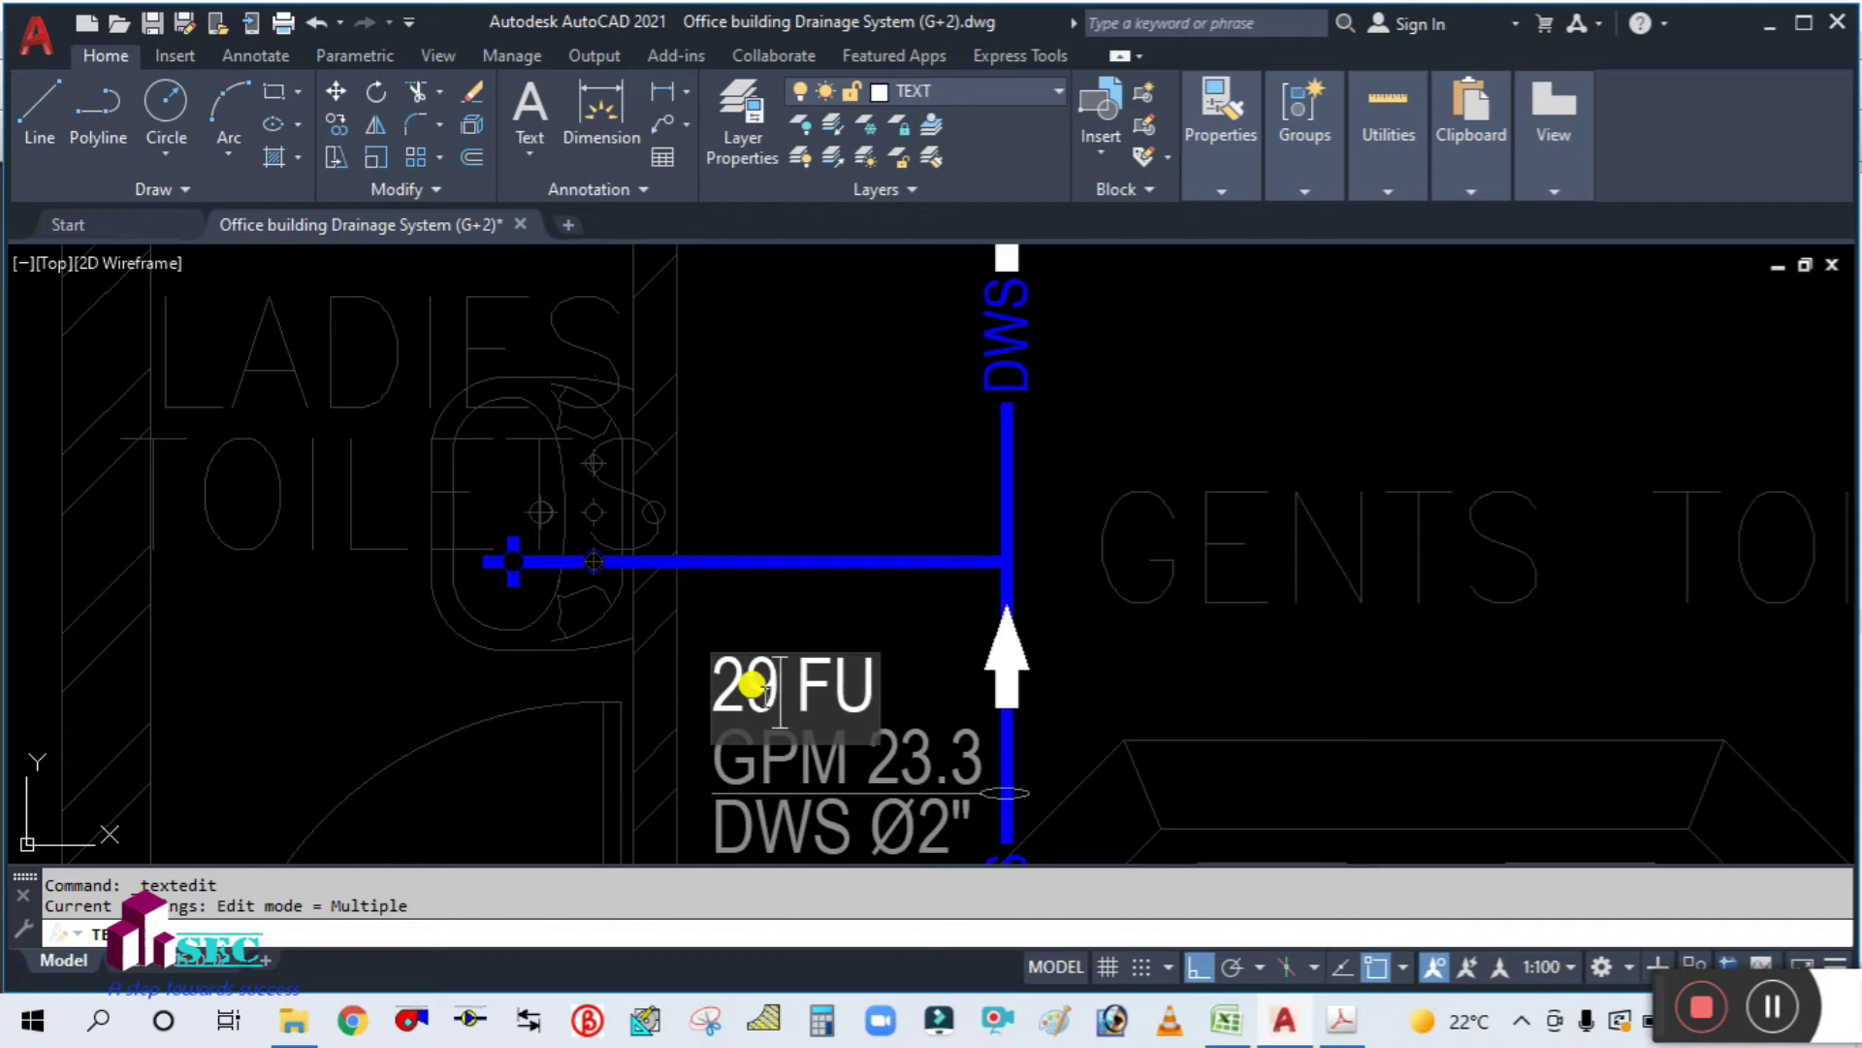
{"action": "left_click", "coordinate": [782, 445]}
{"action": "key", "text": "Escape"}
Step: Examine the upper riser label and the fixtures fed by the DWS pipe beyond the ladies' lavatory branch
{"action": "scroll", "coordinate": [782, 509], "scroll_direction": "down", "scroll_amount": 4}
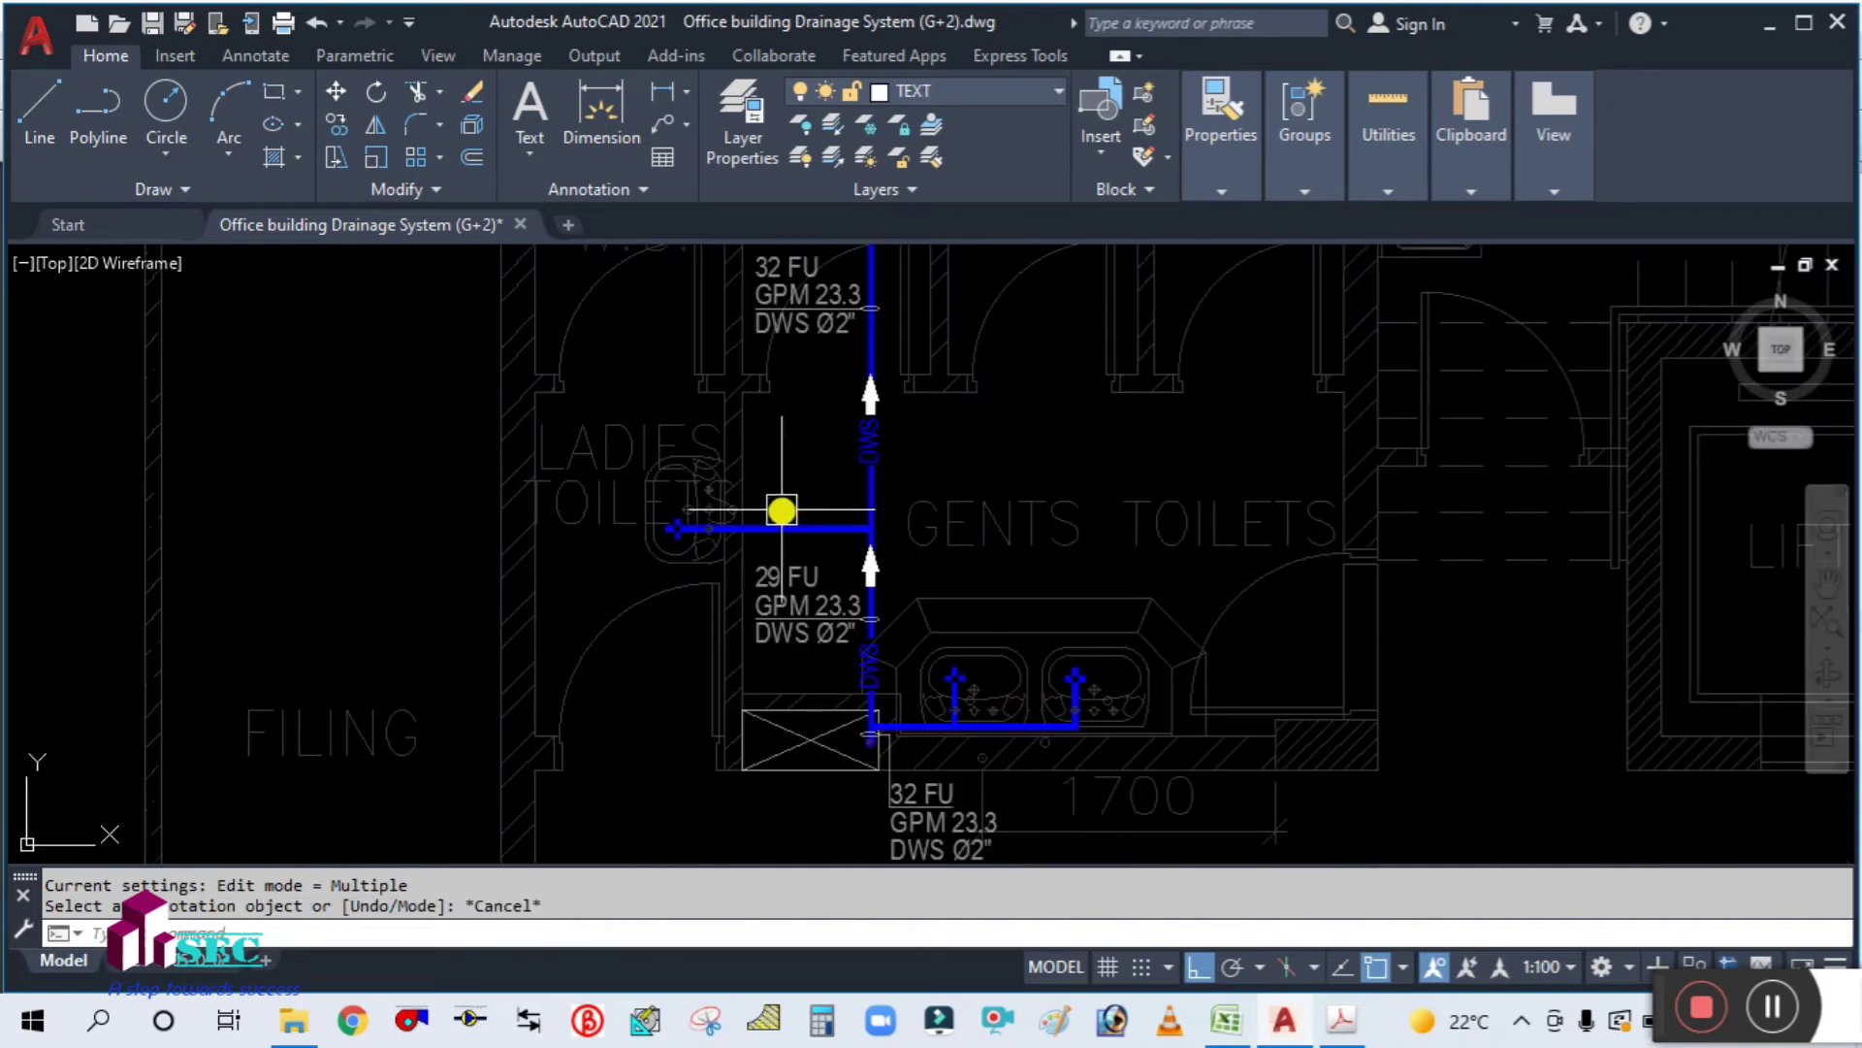
{"action": "middle_click_drag", "start_coordinate": [799, 480], "coordinate": [740, 674]}
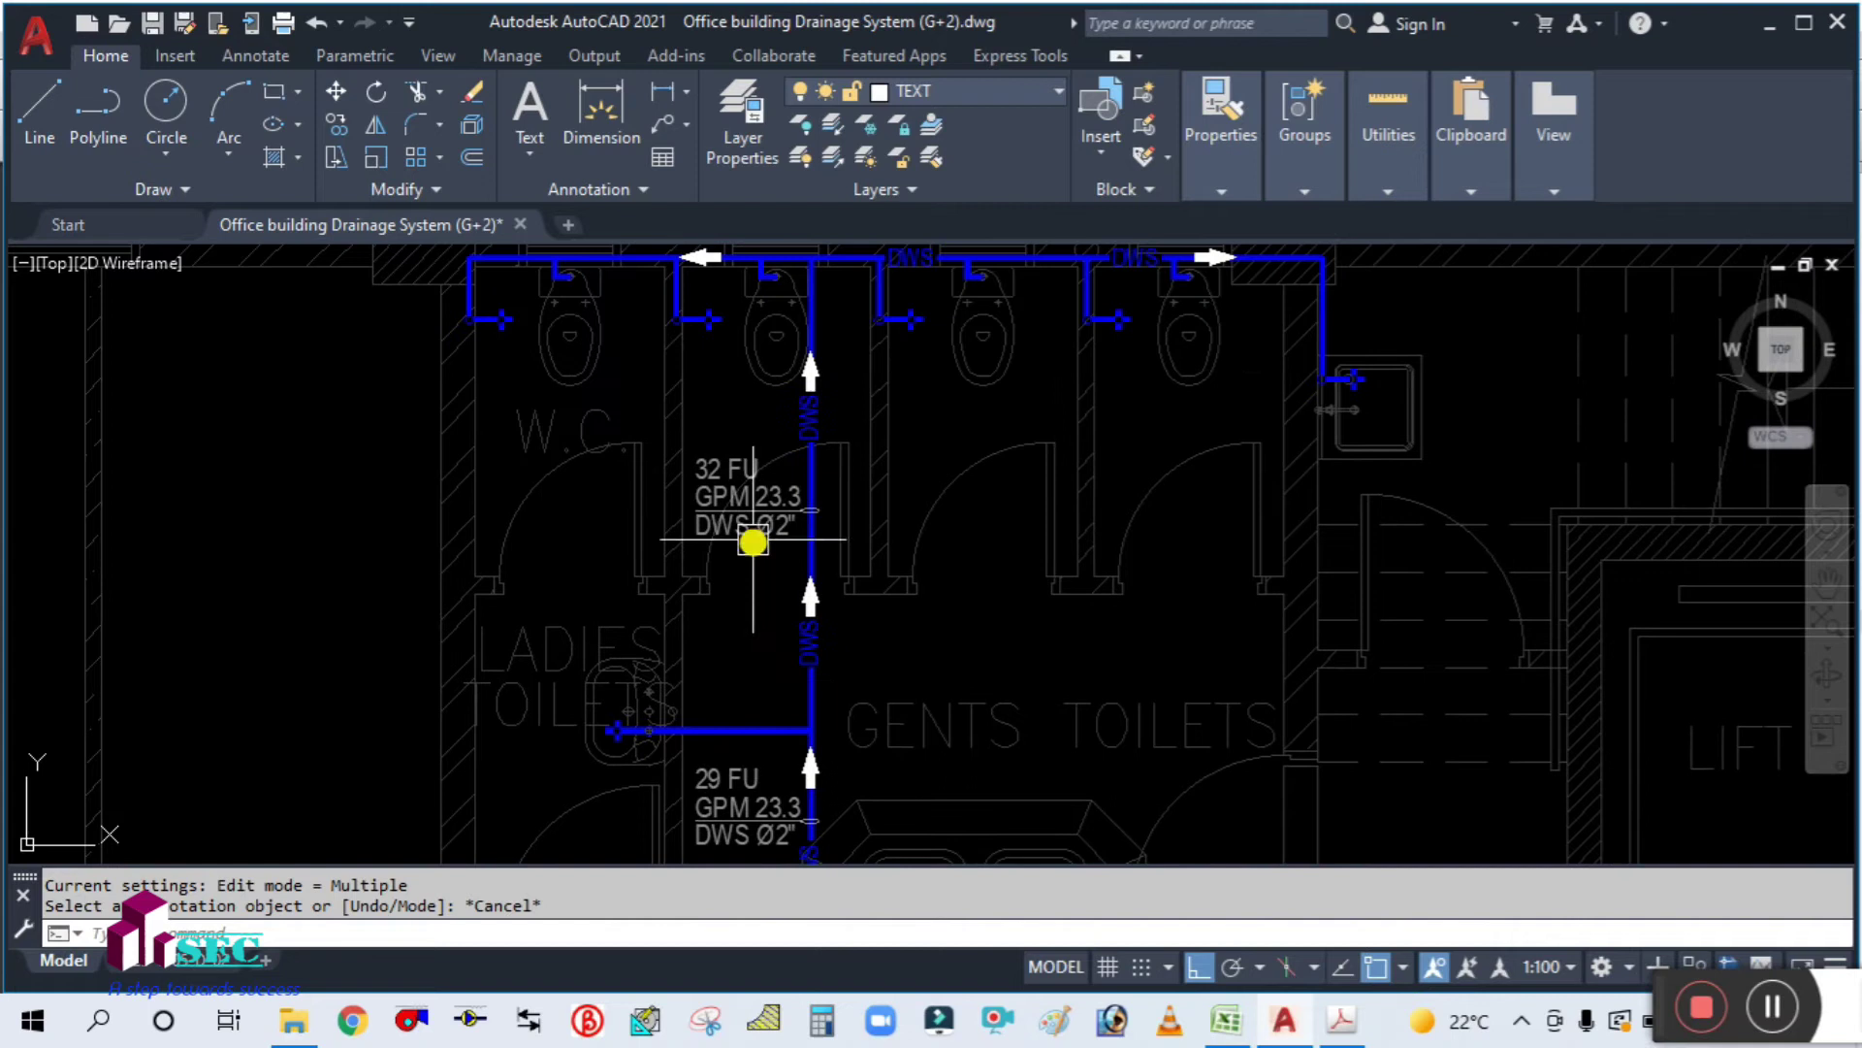
{"action": "scroll", "coordinate": [753, 533], "scroll_direction": "up", "scroll_amount": 2}
{"action": "scroll", "coordinate": [756, 592], "scroll_direction": "up", "scroll_amount": 1}
{"action": "scroll", "coordinate": [766, 657], "scroll_direction": "down", "scroll_amount": 1}
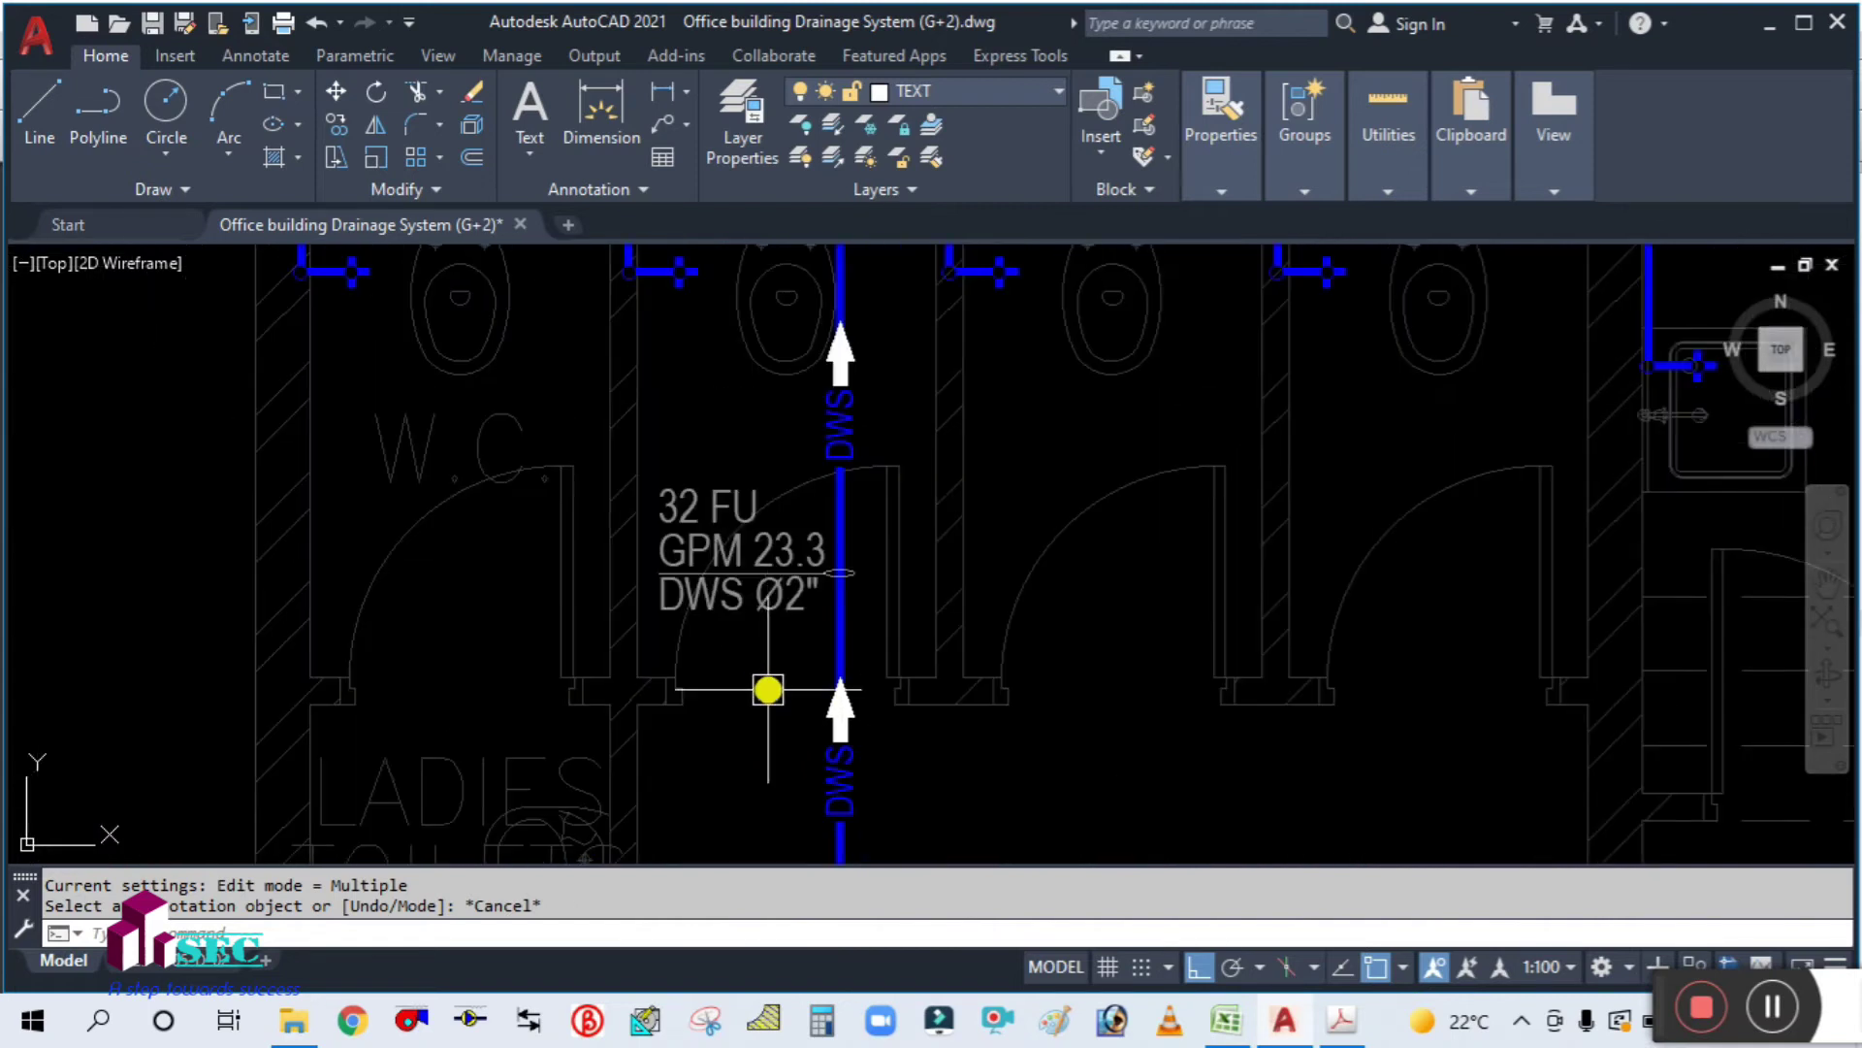
{"action": "scroll", "coordinate": [798, 588], "scroll_direction": "down", "scroll_amount": 2}
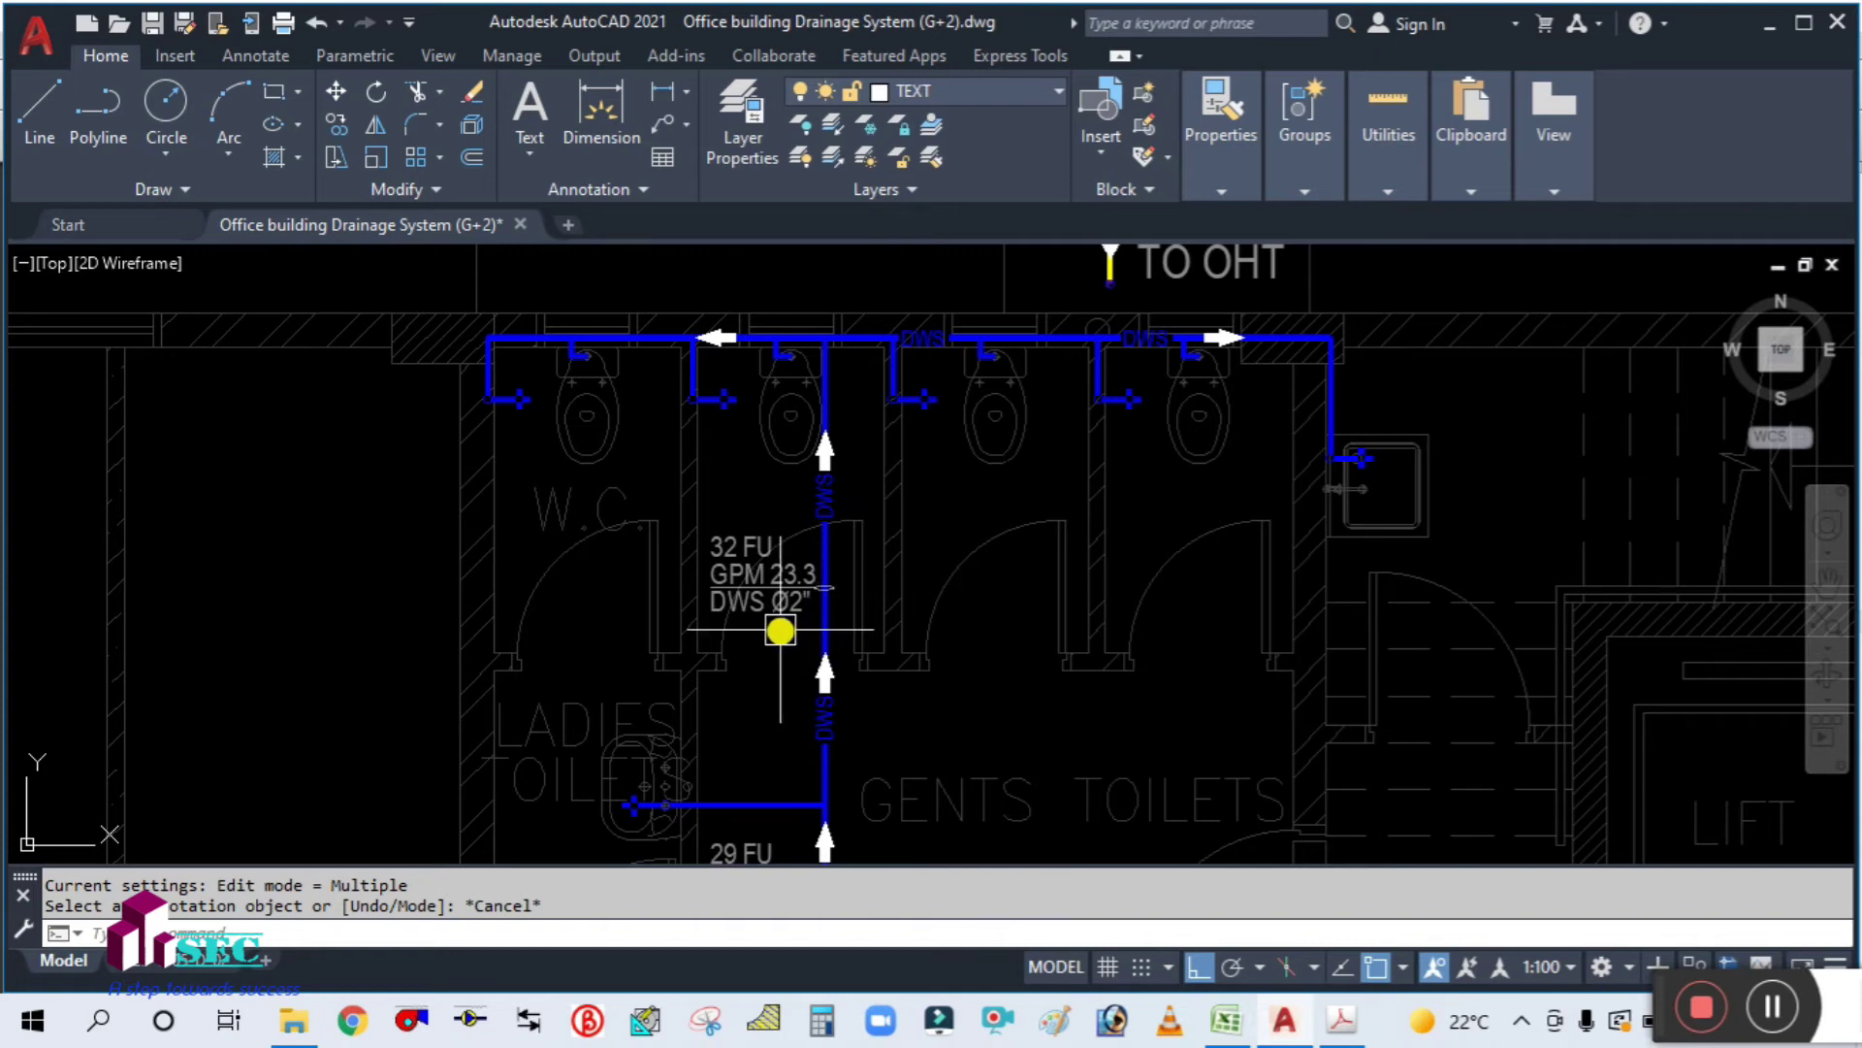
{"action": "middle_click_drag", "start_coordinate": [771, 632], "coordinate": [790, 702]}
{"action": "scroll", "coordinate": [789, 702], "scroll_direction": "up", "scroll_amount": 2}
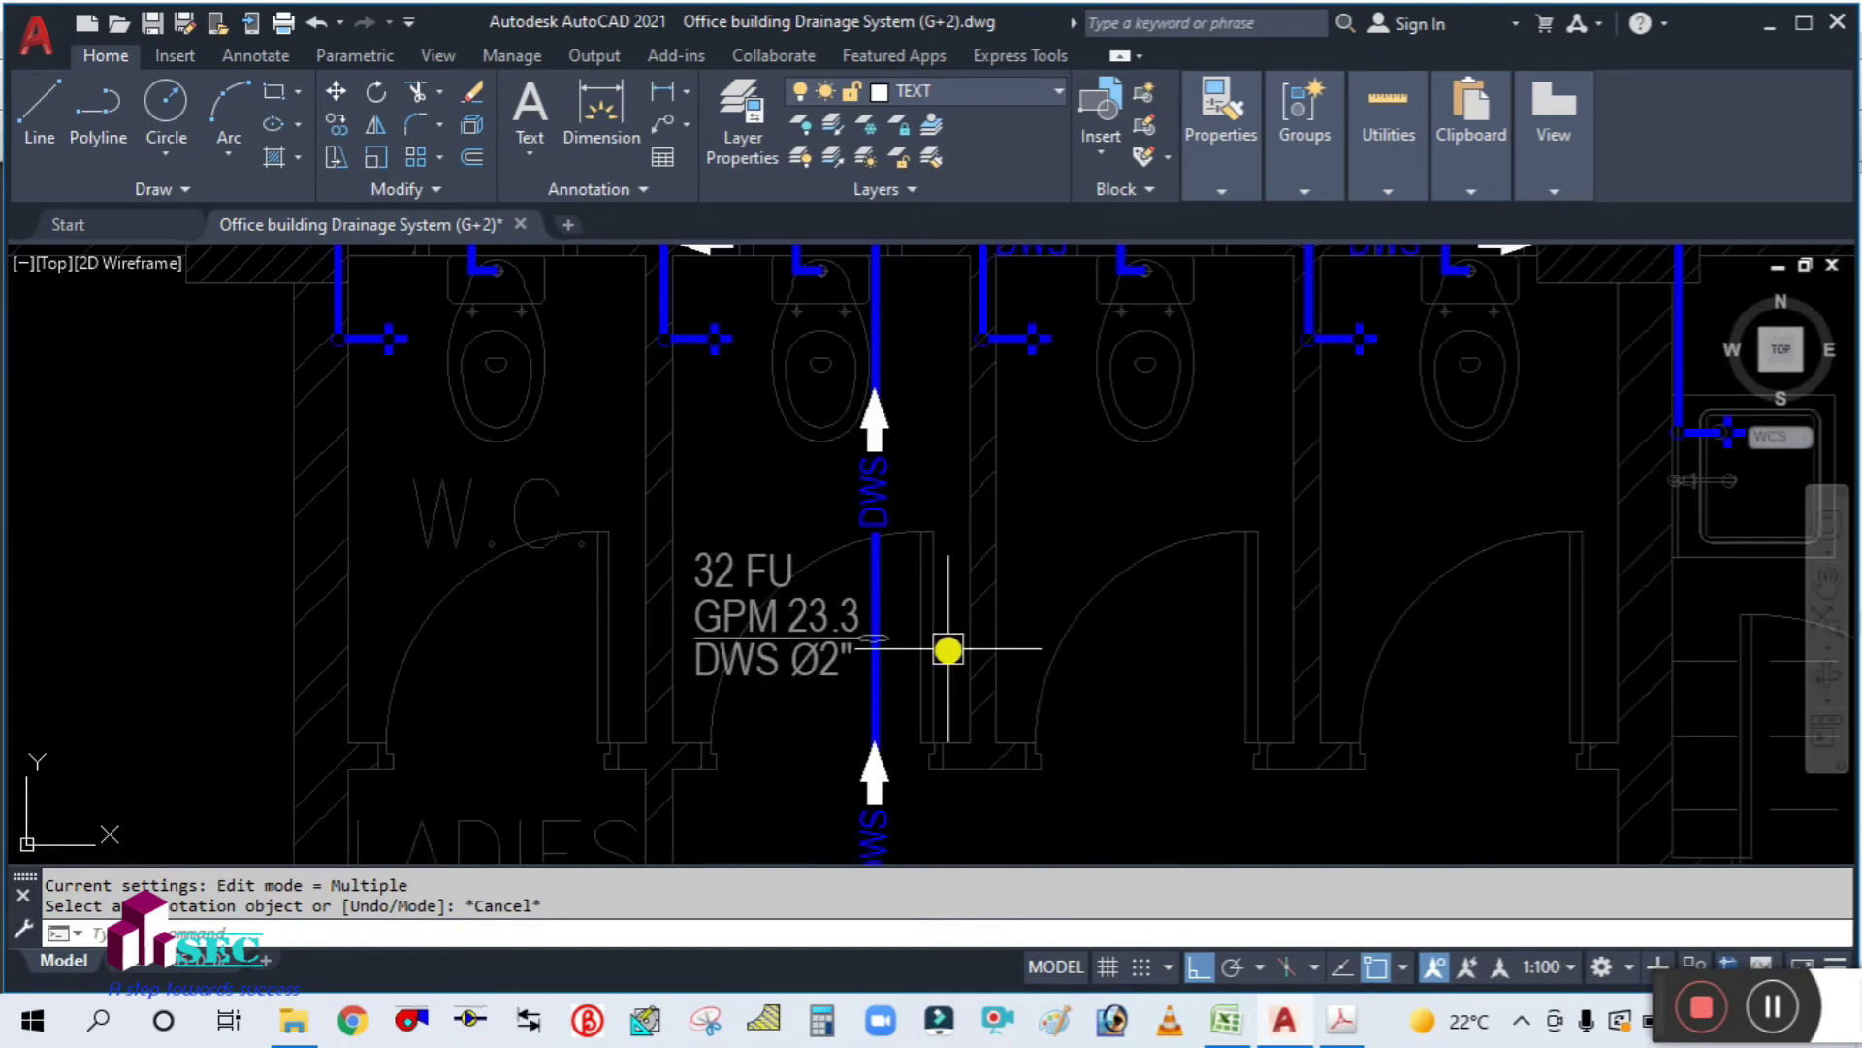
{"action": "scroll", "coordinate": [870, 611], "scroll_direction": "down", "scroll_amount": 2}
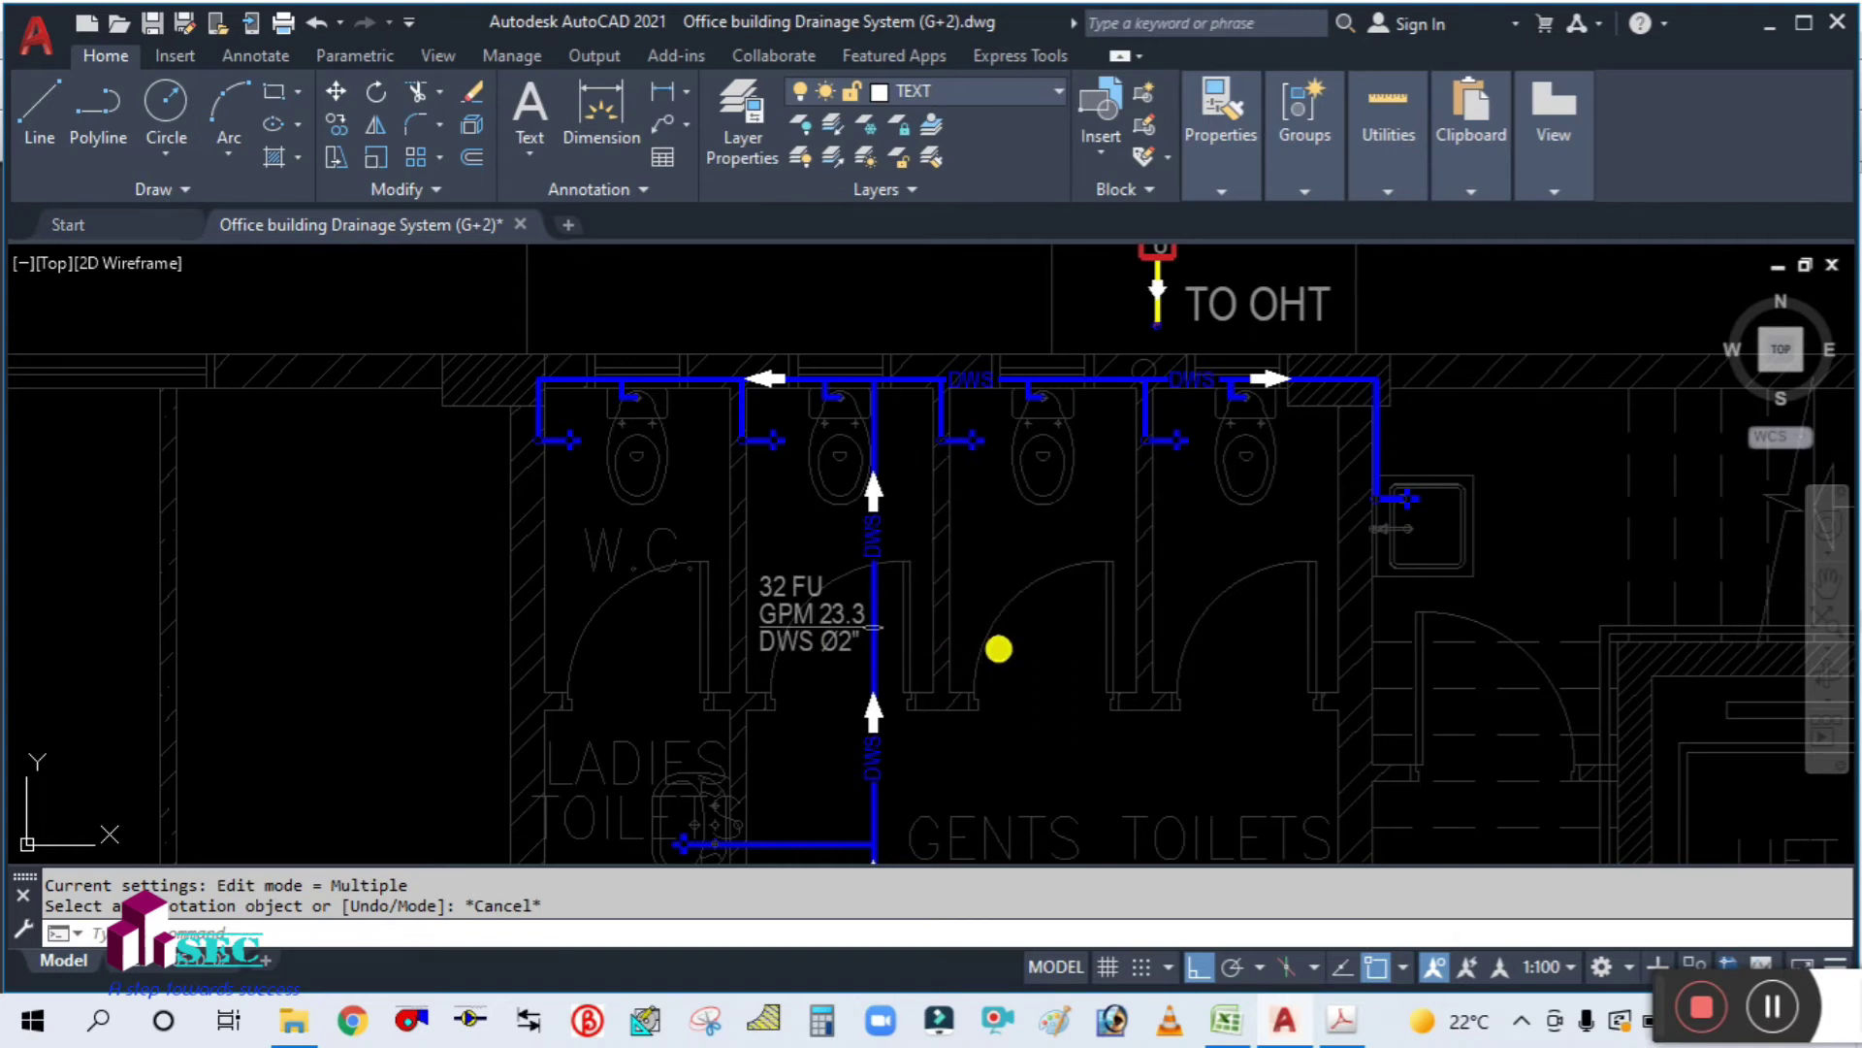
{"action": "middle_click_drag", "start_coordinate": [998, 644], "coordinate": [923, 511]}
{"action": "middle_click_drag", "start_coordinate": [906, 427], "coordinate": [910, 515]}
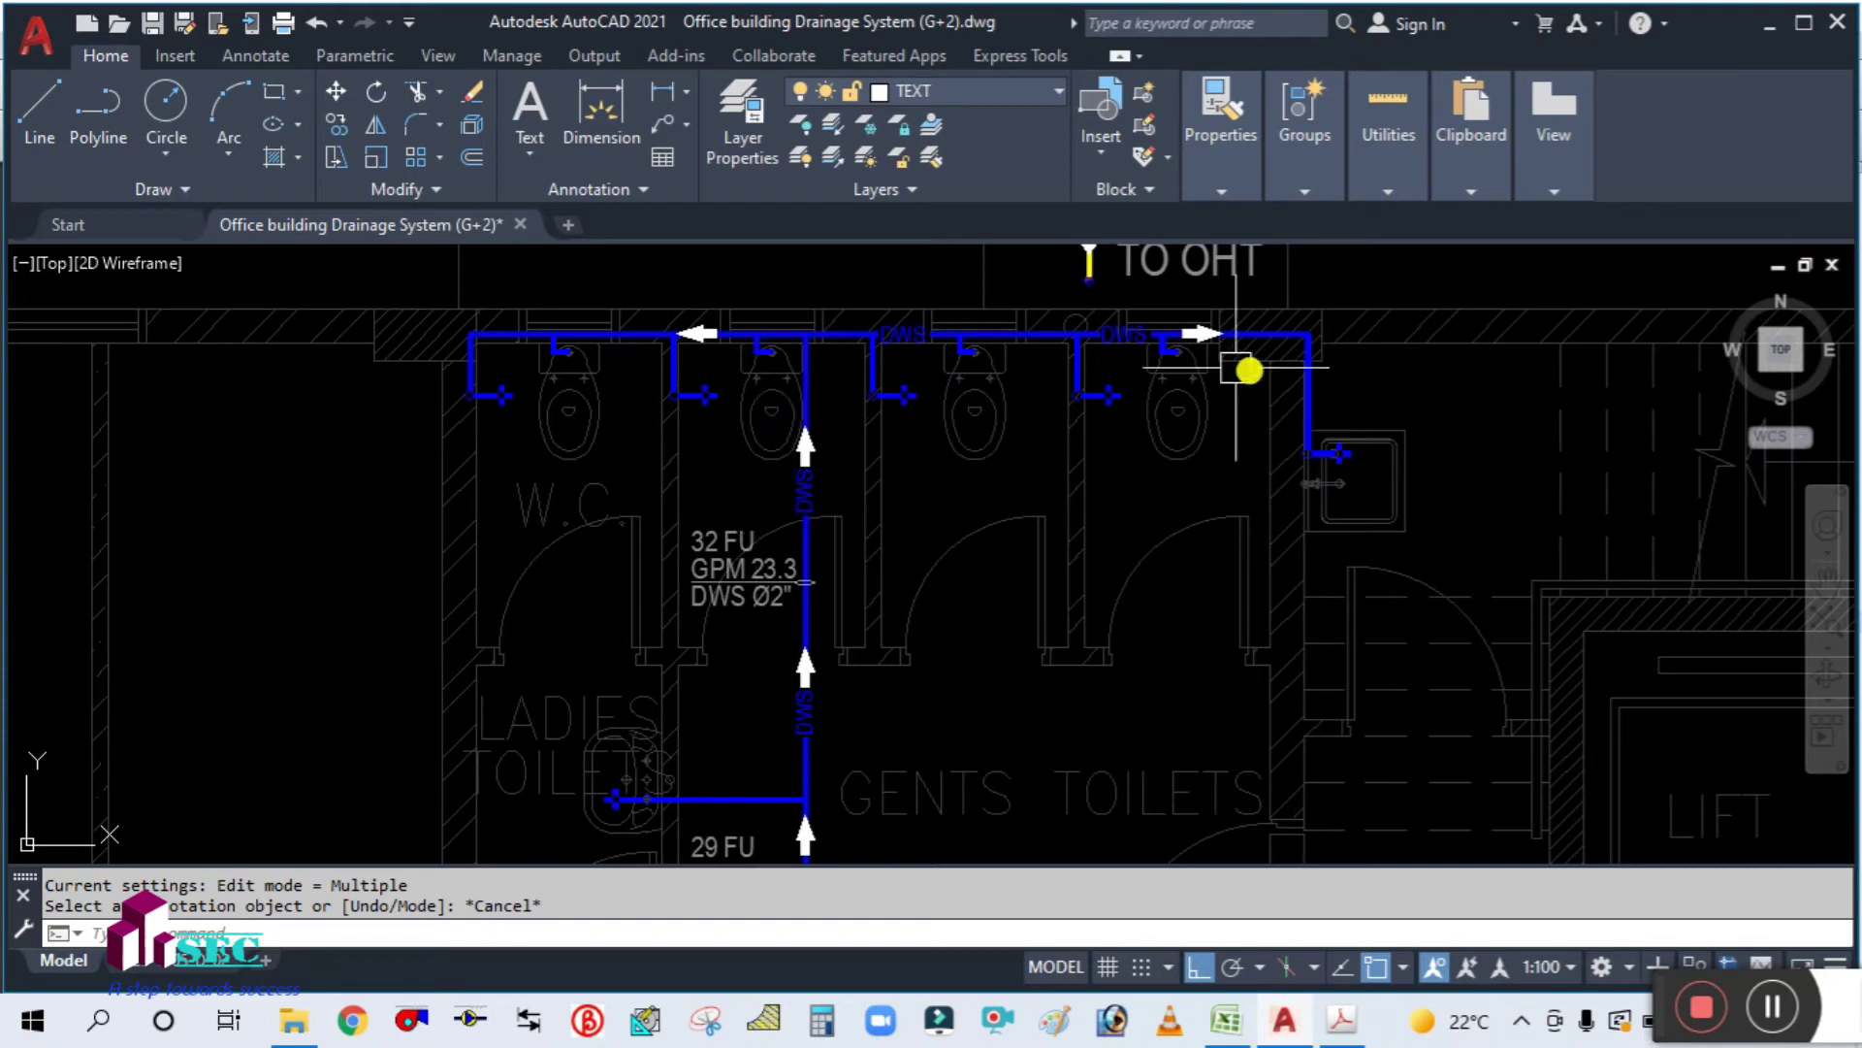
Step: Switch to the Excel pipe-sizing sheet, set the Lavatory quantity to 1, and check the rounded total load
{"action": "left_click", "coordinate": [1222, 1023]}
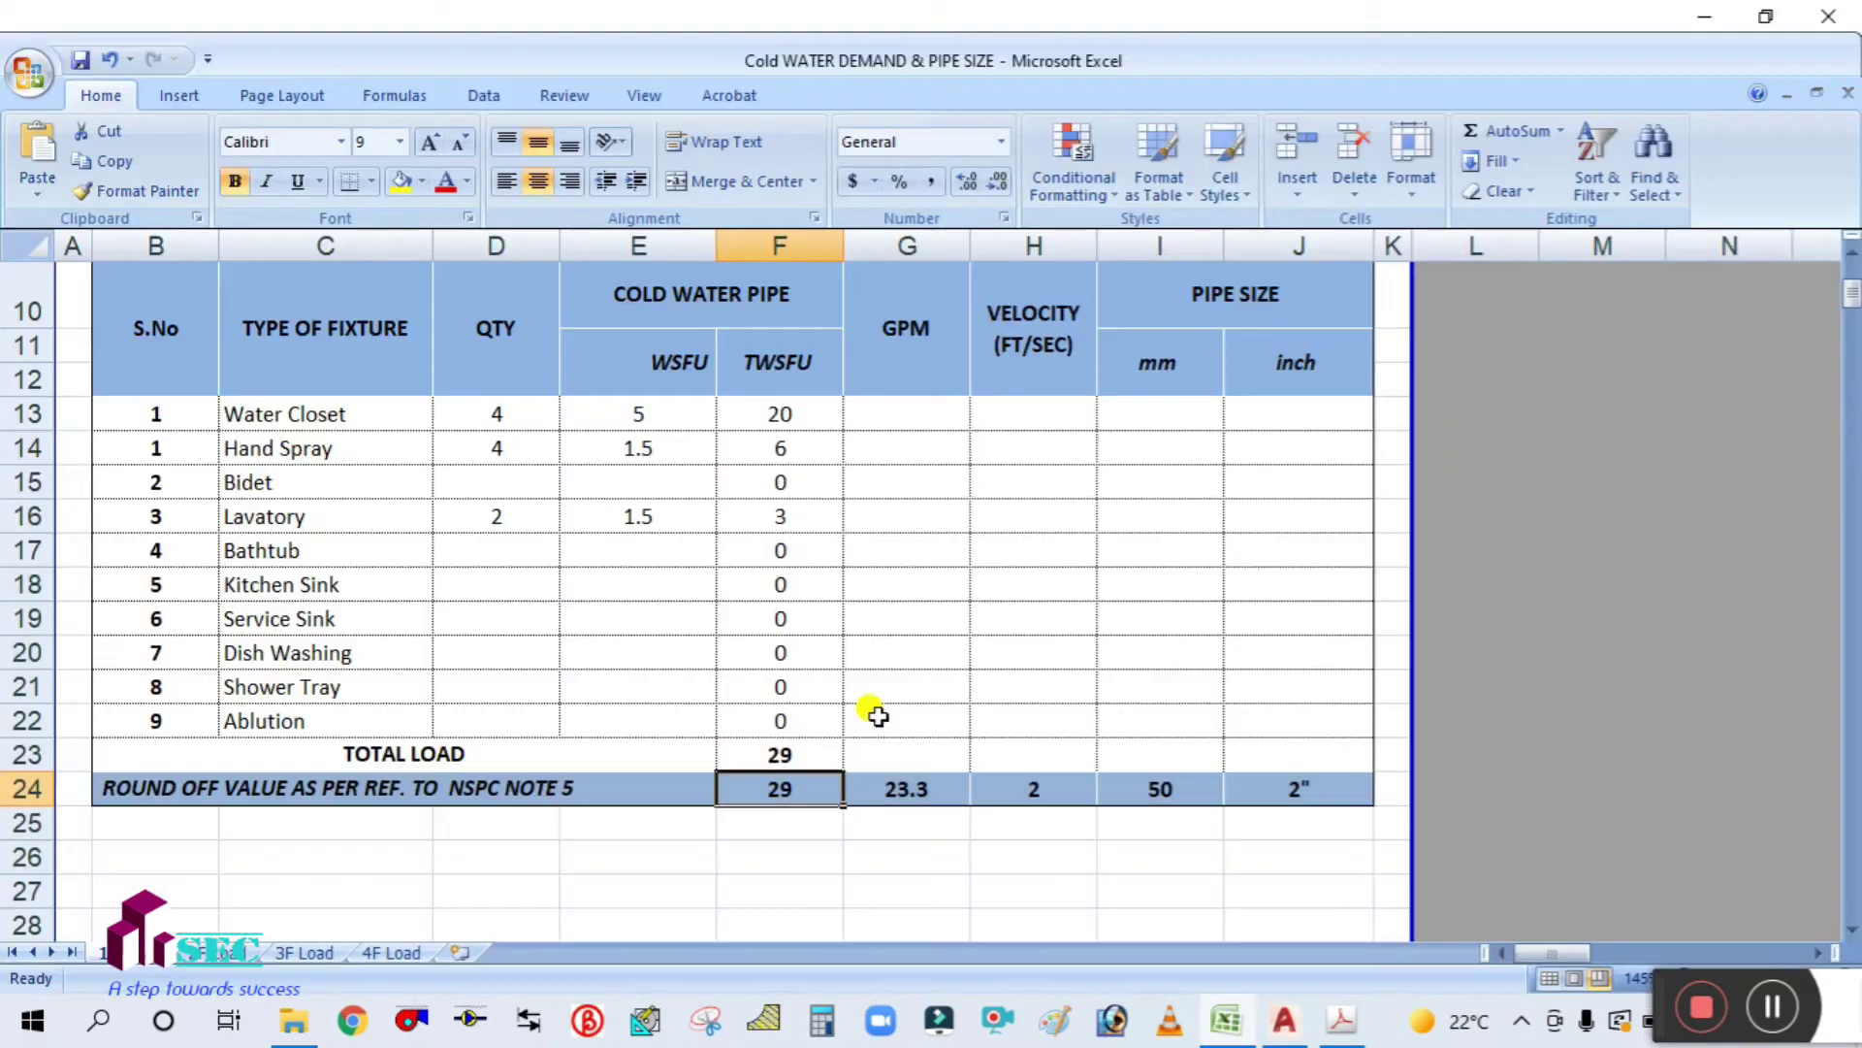
{"action": "left_click", "coordinate": [497, 518]}
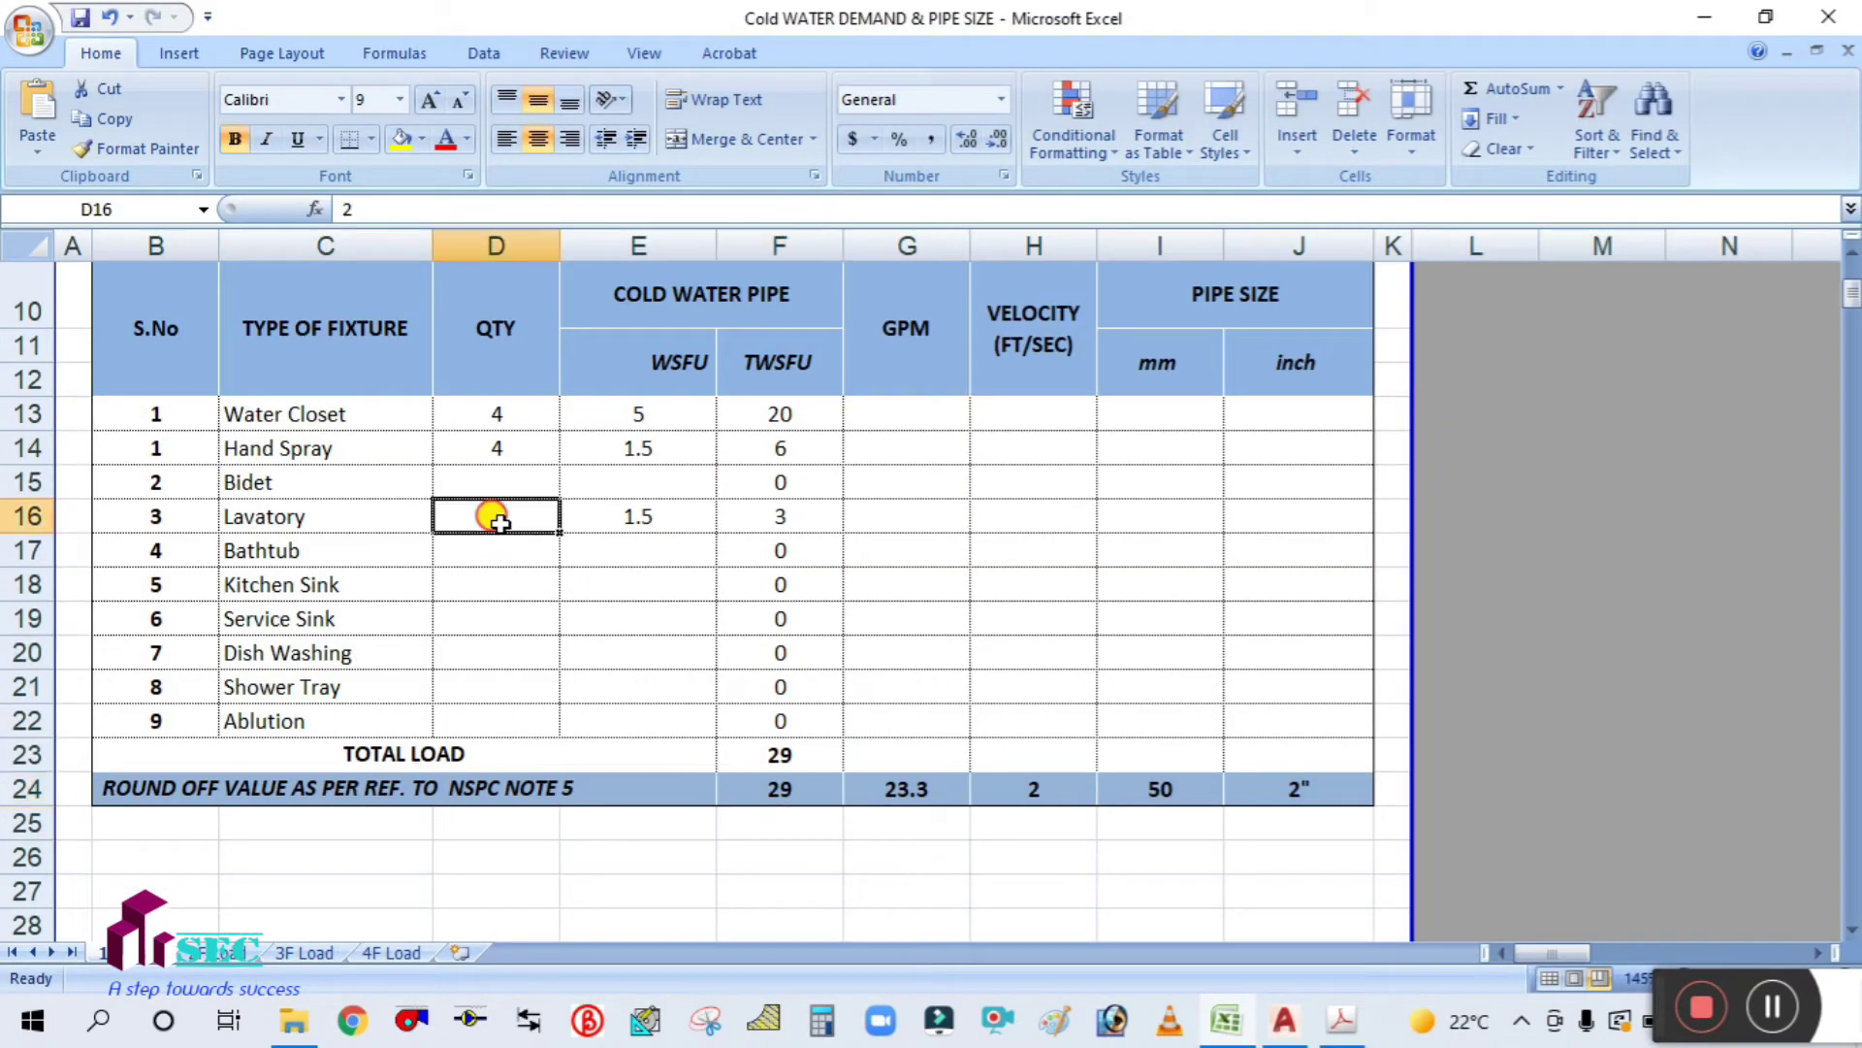
{"action": "type", "text": "1"}
{"action": "left_click", "coordinate": [509, 616]}
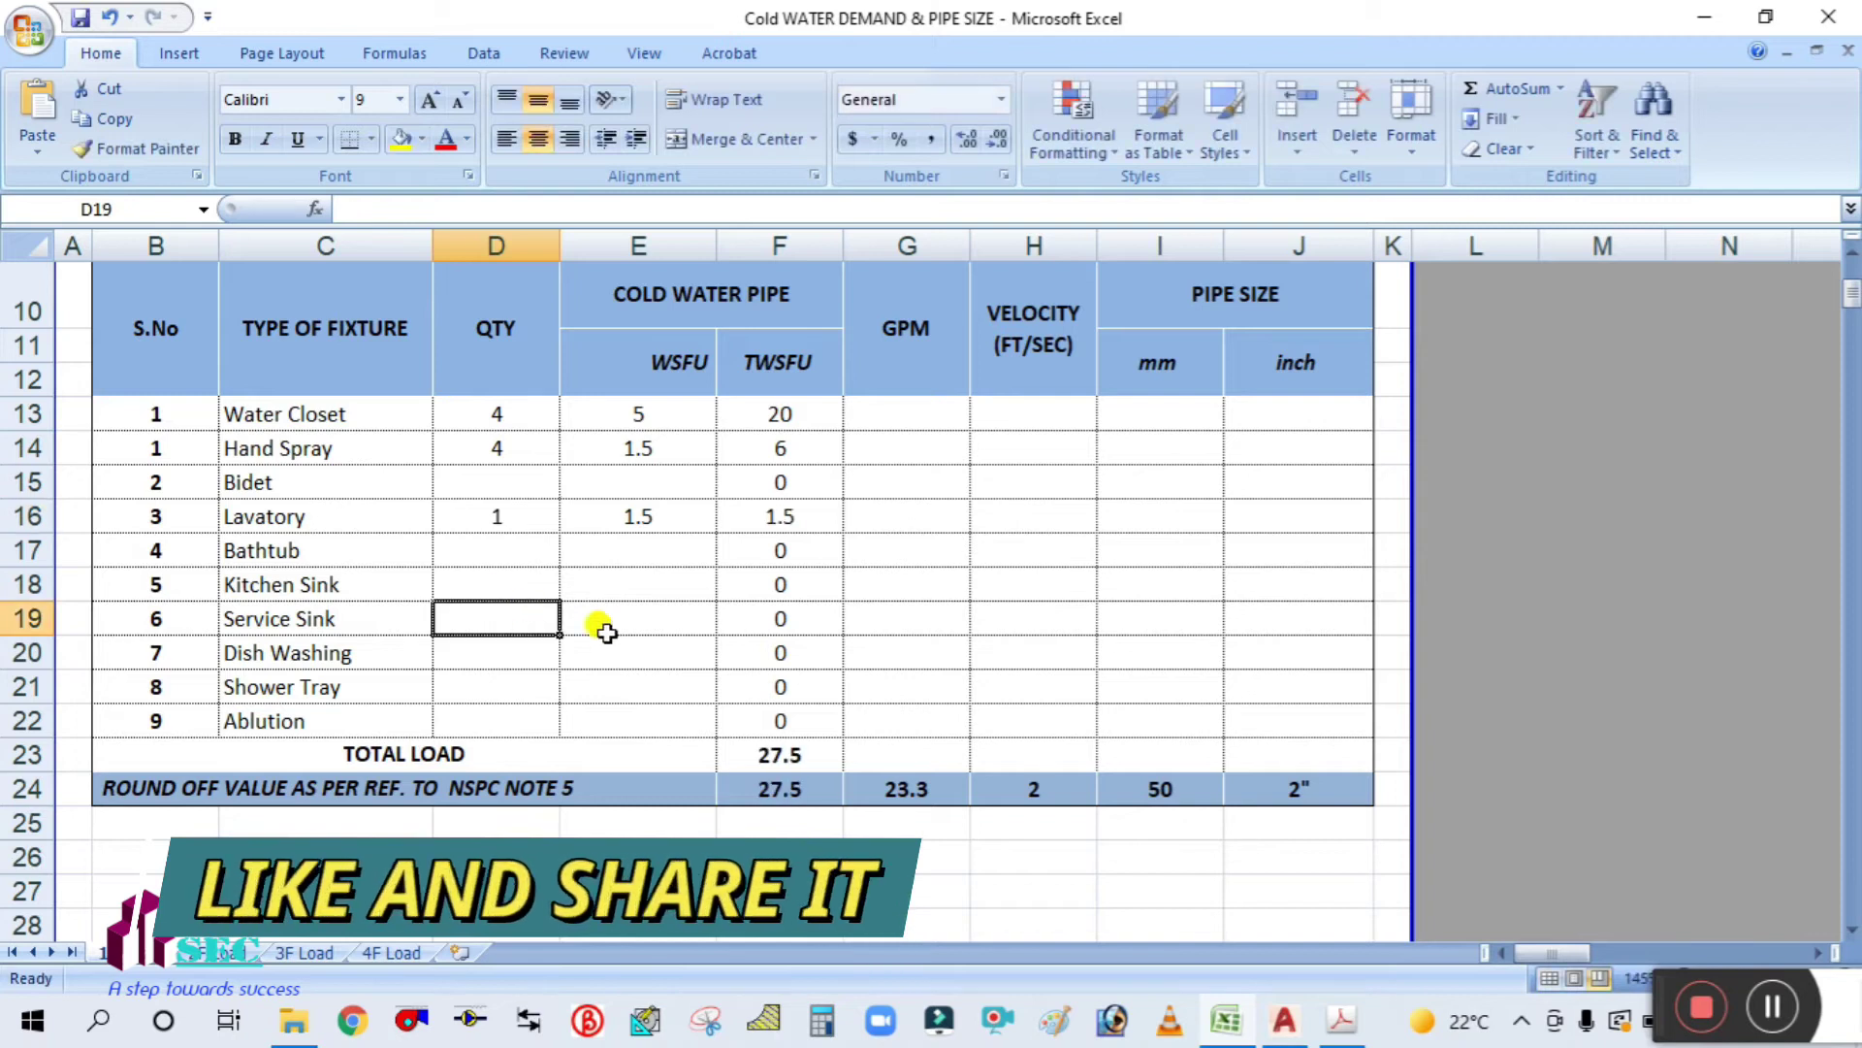
{"action": "left_click", "coordinate": [779, 785]}
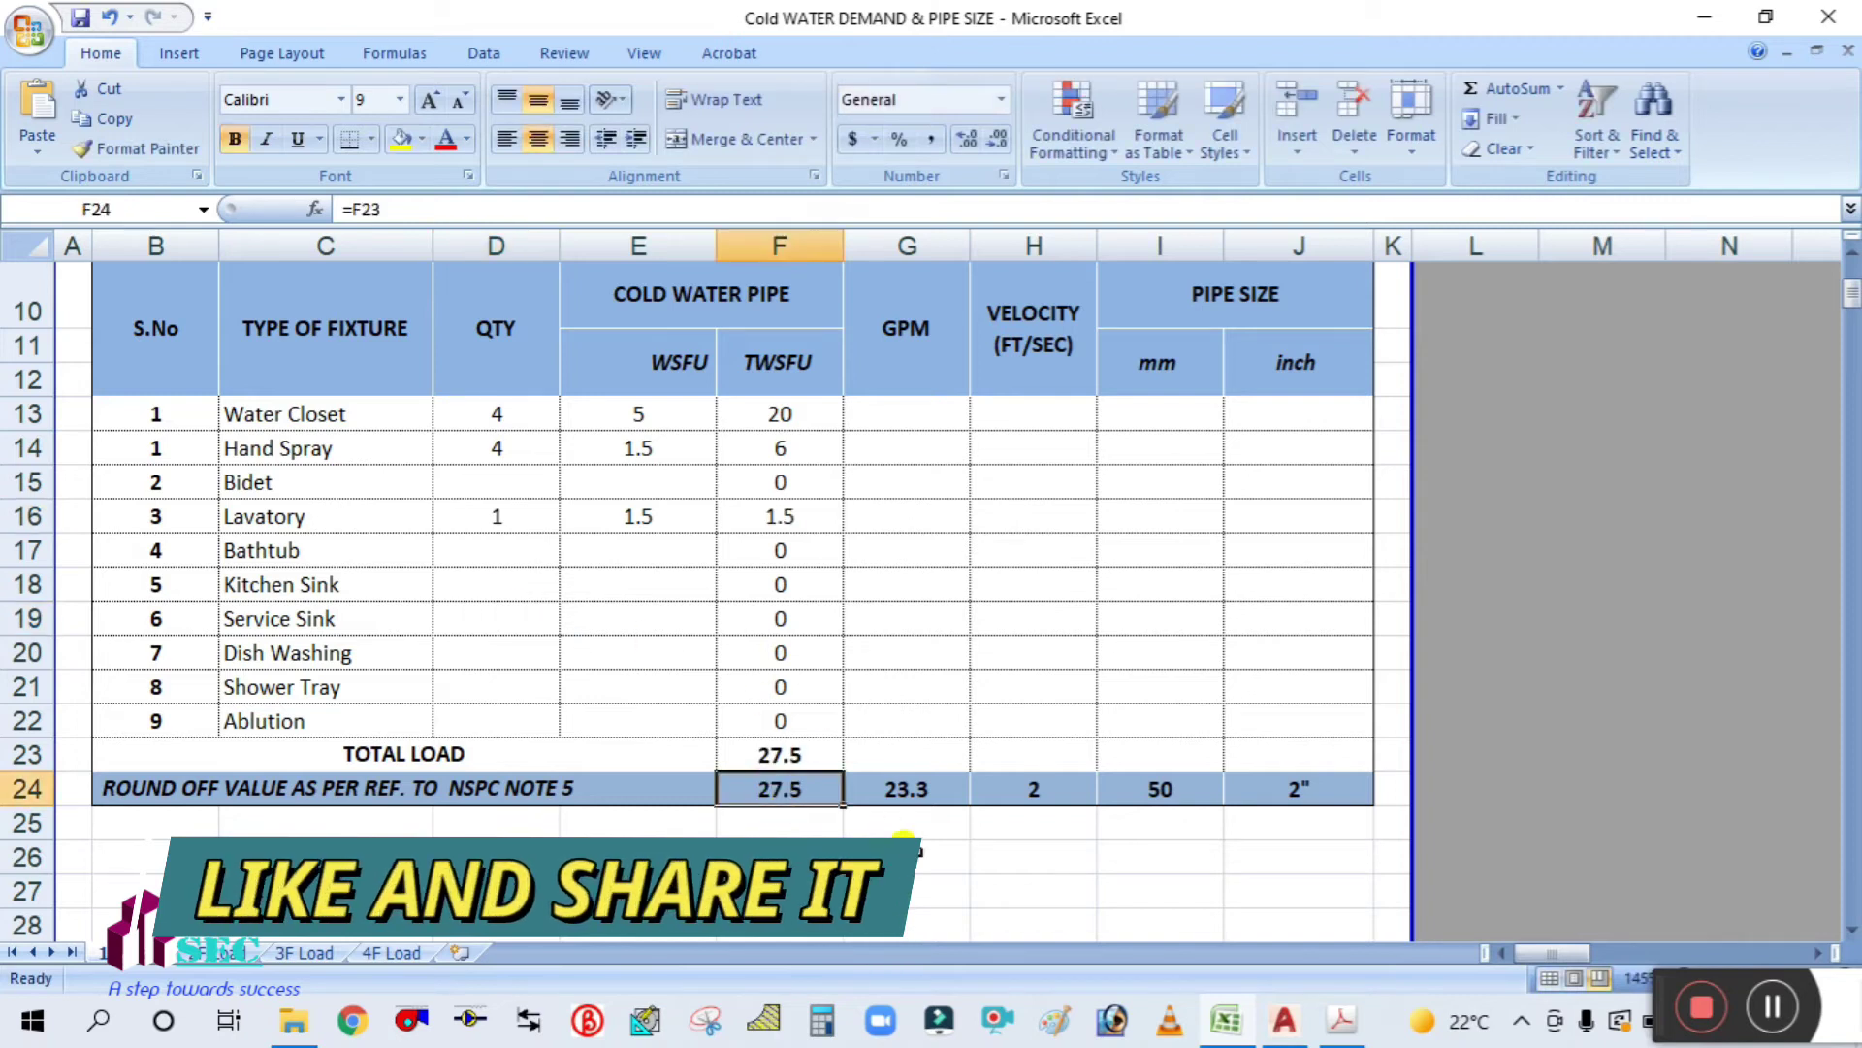
Step: Look up the GPM for the reduced fixture load in the PDF demand table, and return to the AutoCAD drawing
{"action": "left_click", "coordinate": [1228, 1023]}
{"action": "left_click", "coordinate": [1228, 1023]}
{"action": "left_click", "coordinate": [1298, 1027]}
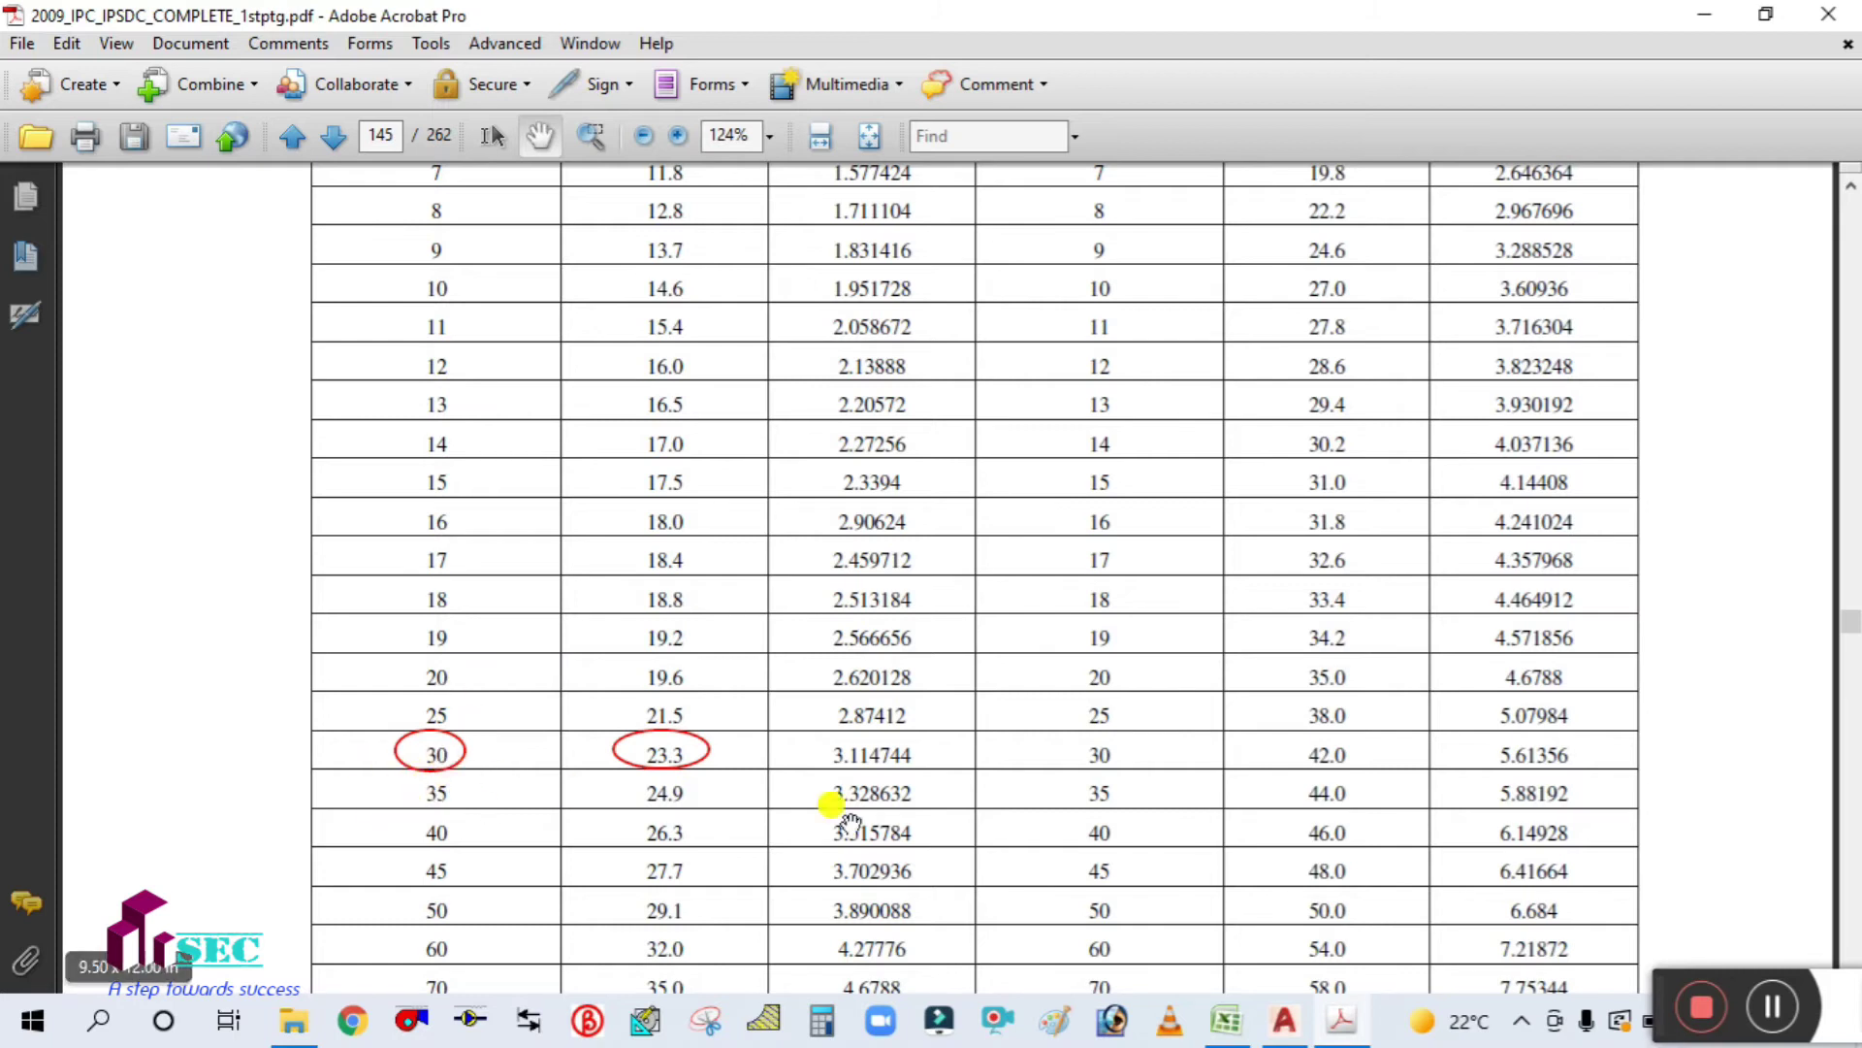
{"action": "left_click", "coordinate": [1348, 1027]}
{"action": "left_click", "coordinate": [1242, 1008]}
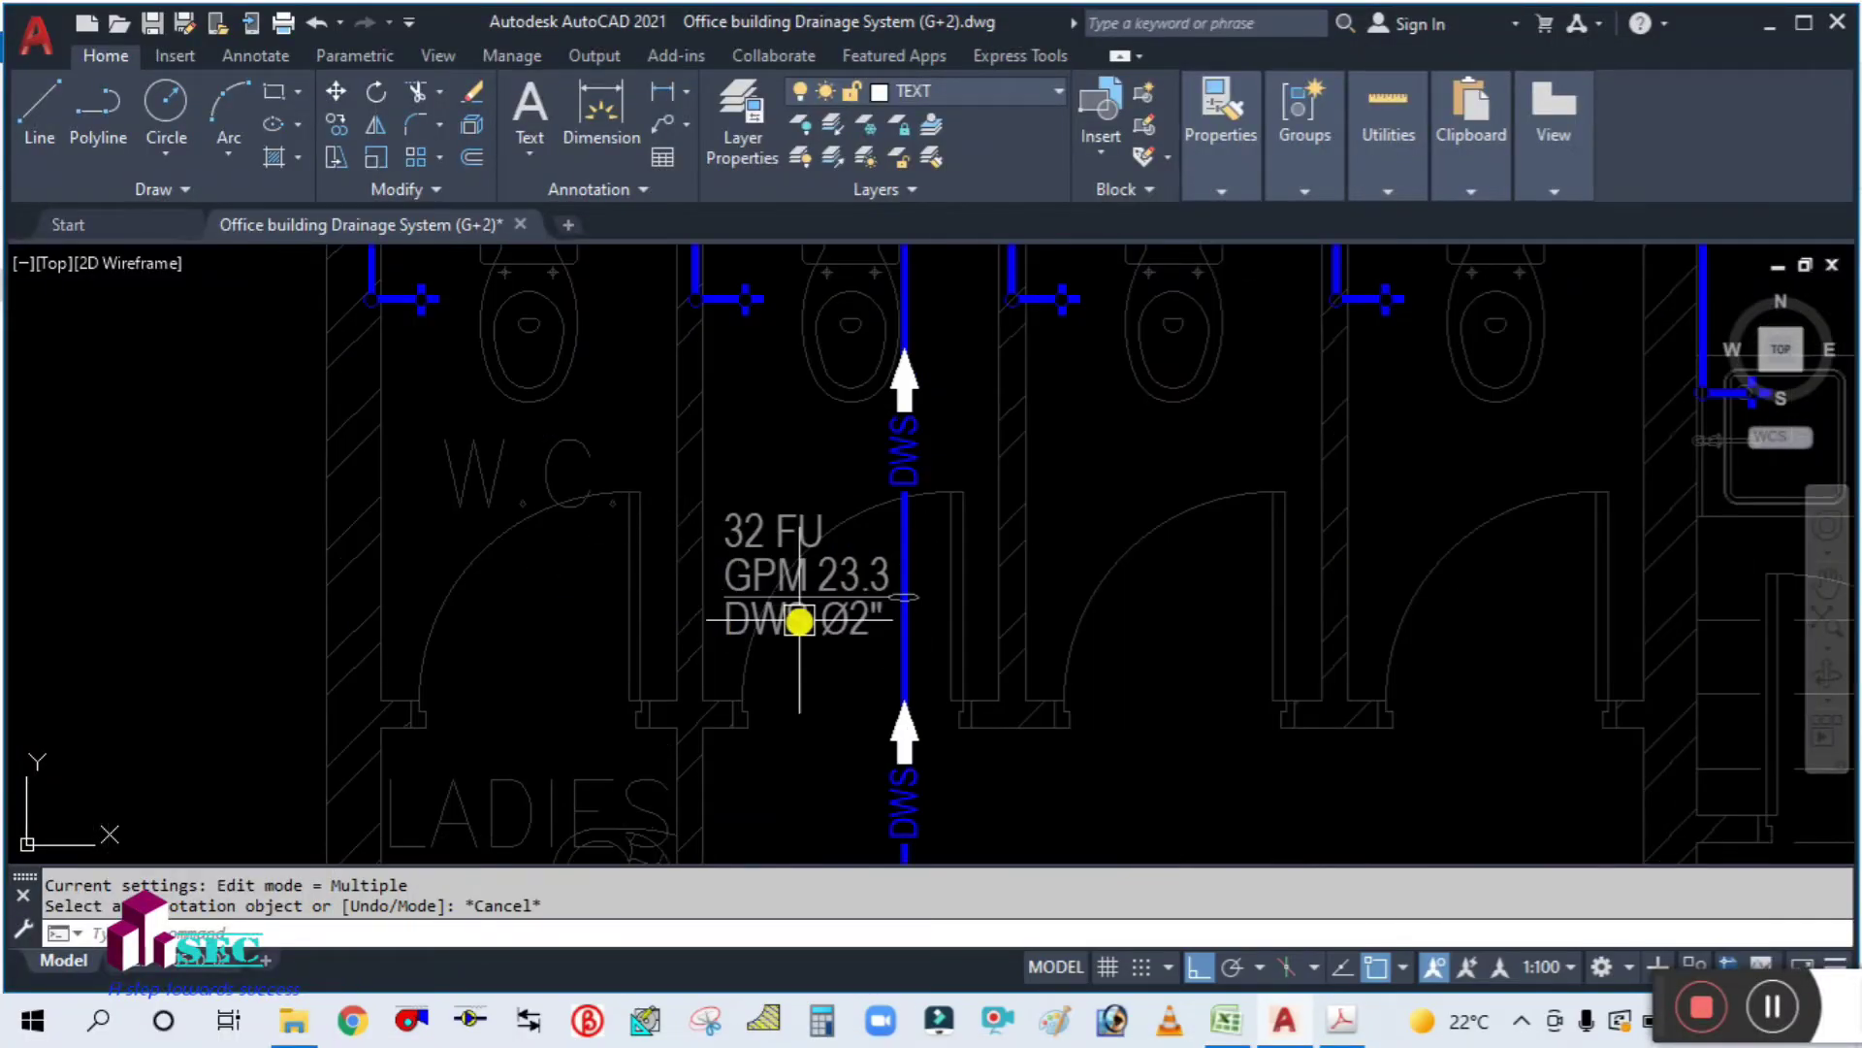
Step: Change the first line of the upper riser label to 27.5 FU, checking the total in the Excel sheet
{"action": "scroll", "coordinate": [800, 621], "scroll_direction": "down", "scroll_amount": 3}
{"action": "scroll", "coordinate": [773, 599], "scroll_direction": "up", "scroll_amount": 5}
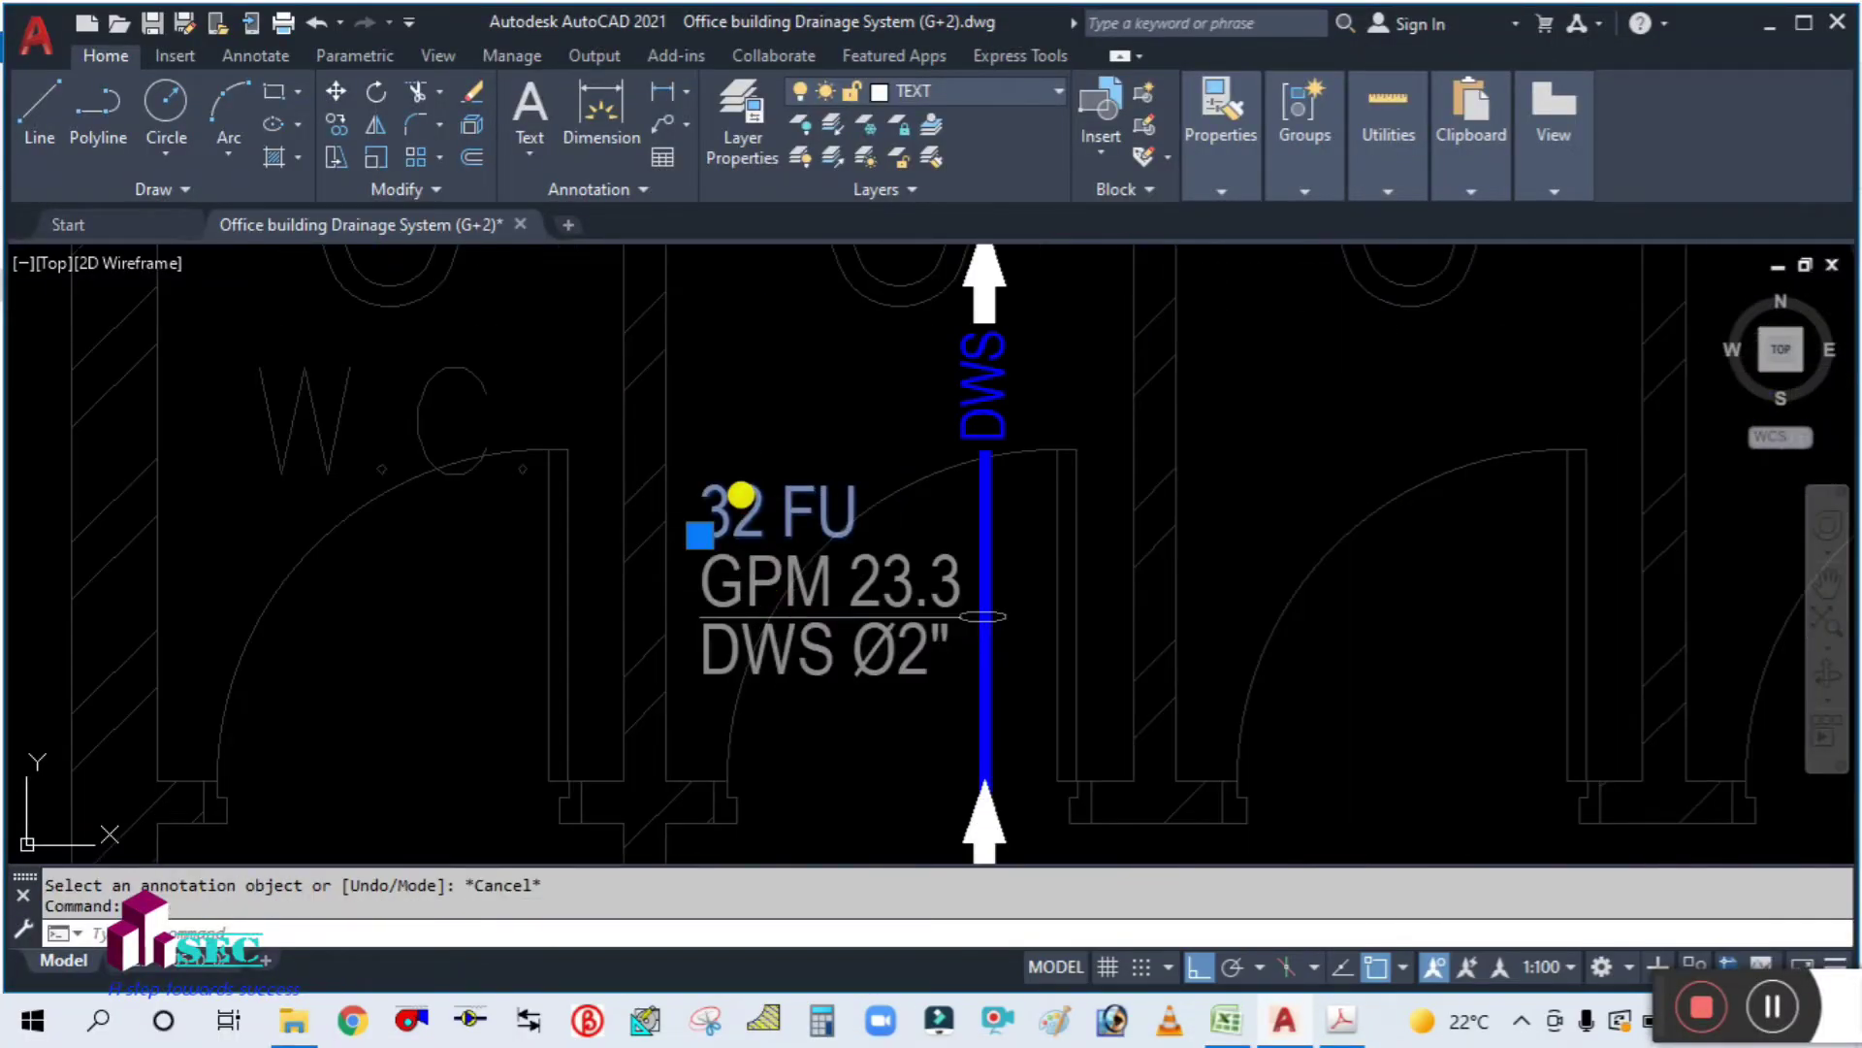
{"action": "double_click", "coordinate": [746, 501]}
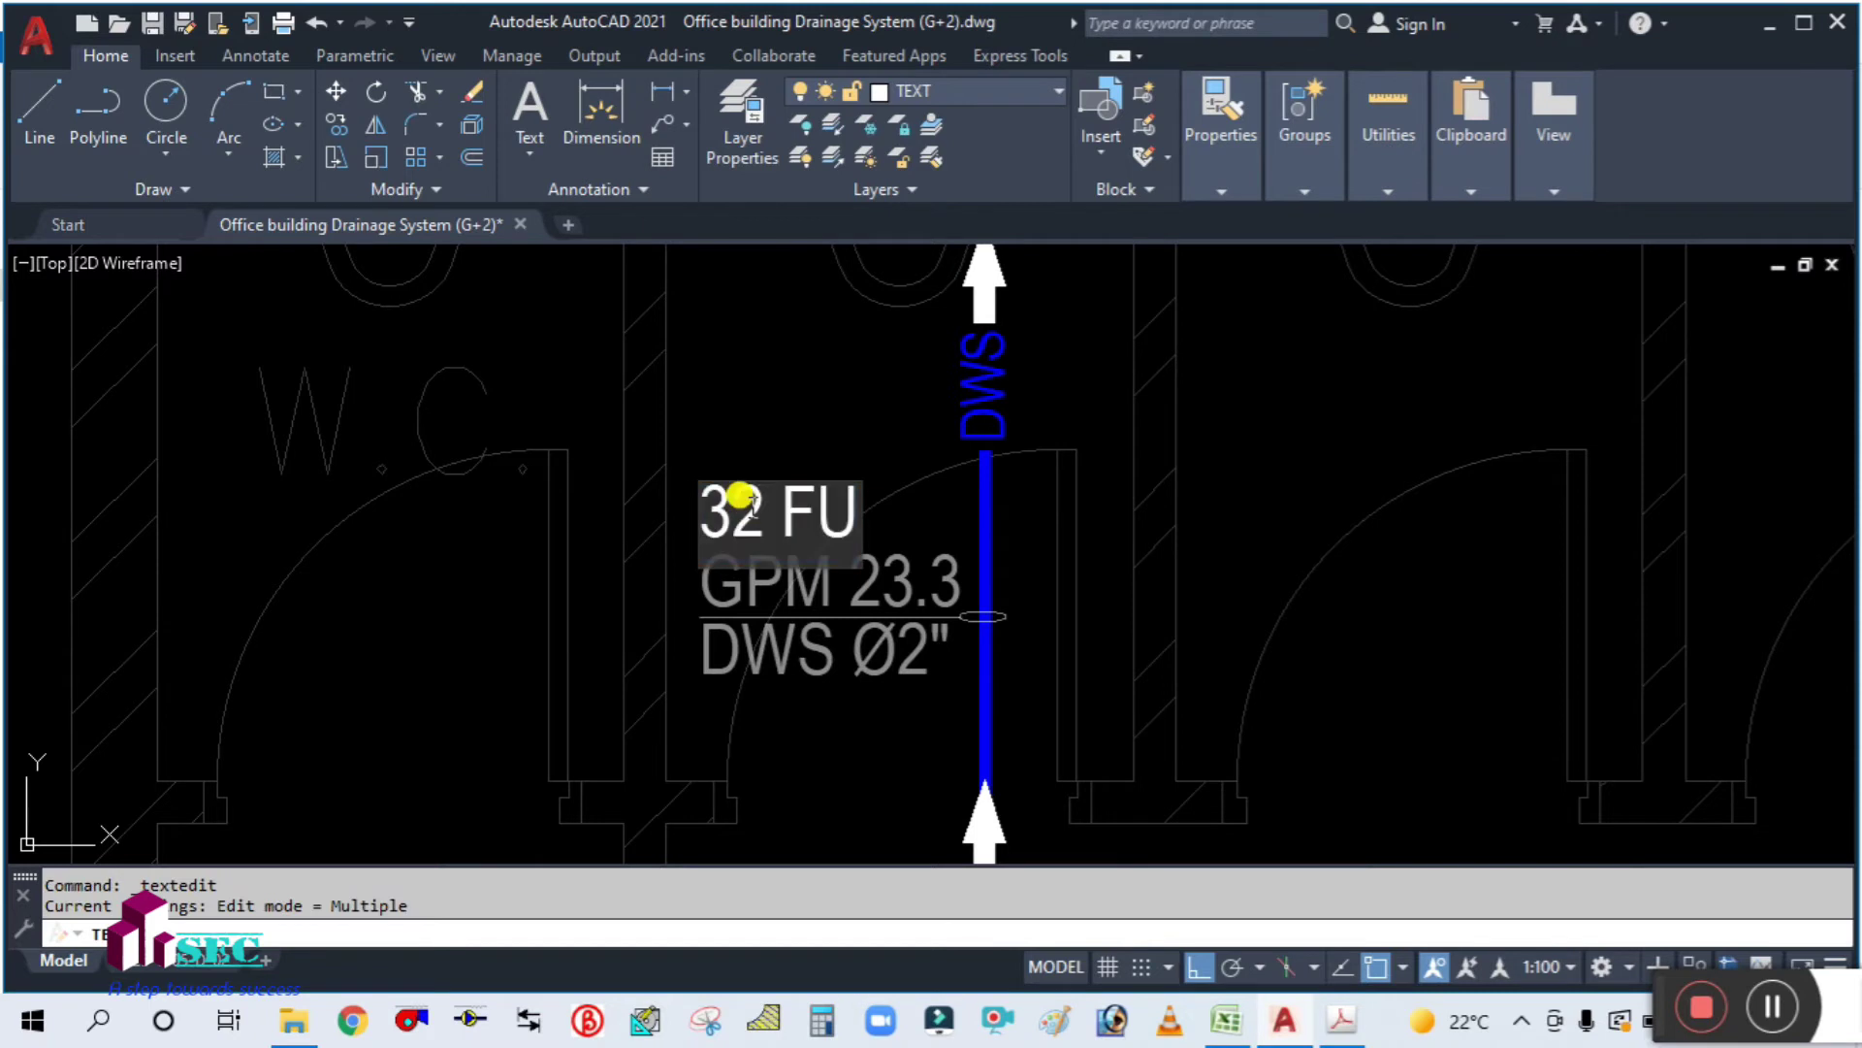
{"action": "key", "text": "Delete"}
{"action": "key", "text": "Delete"}
{"action": "key", "text": "Delete"}
{"action": "type", "text": "27"}
{"action": "left_click", "coordinate": [753, 504]}
{"action": "type", "text": "."}
{"action": "left_click", "coordinate": [1224, 1020]}
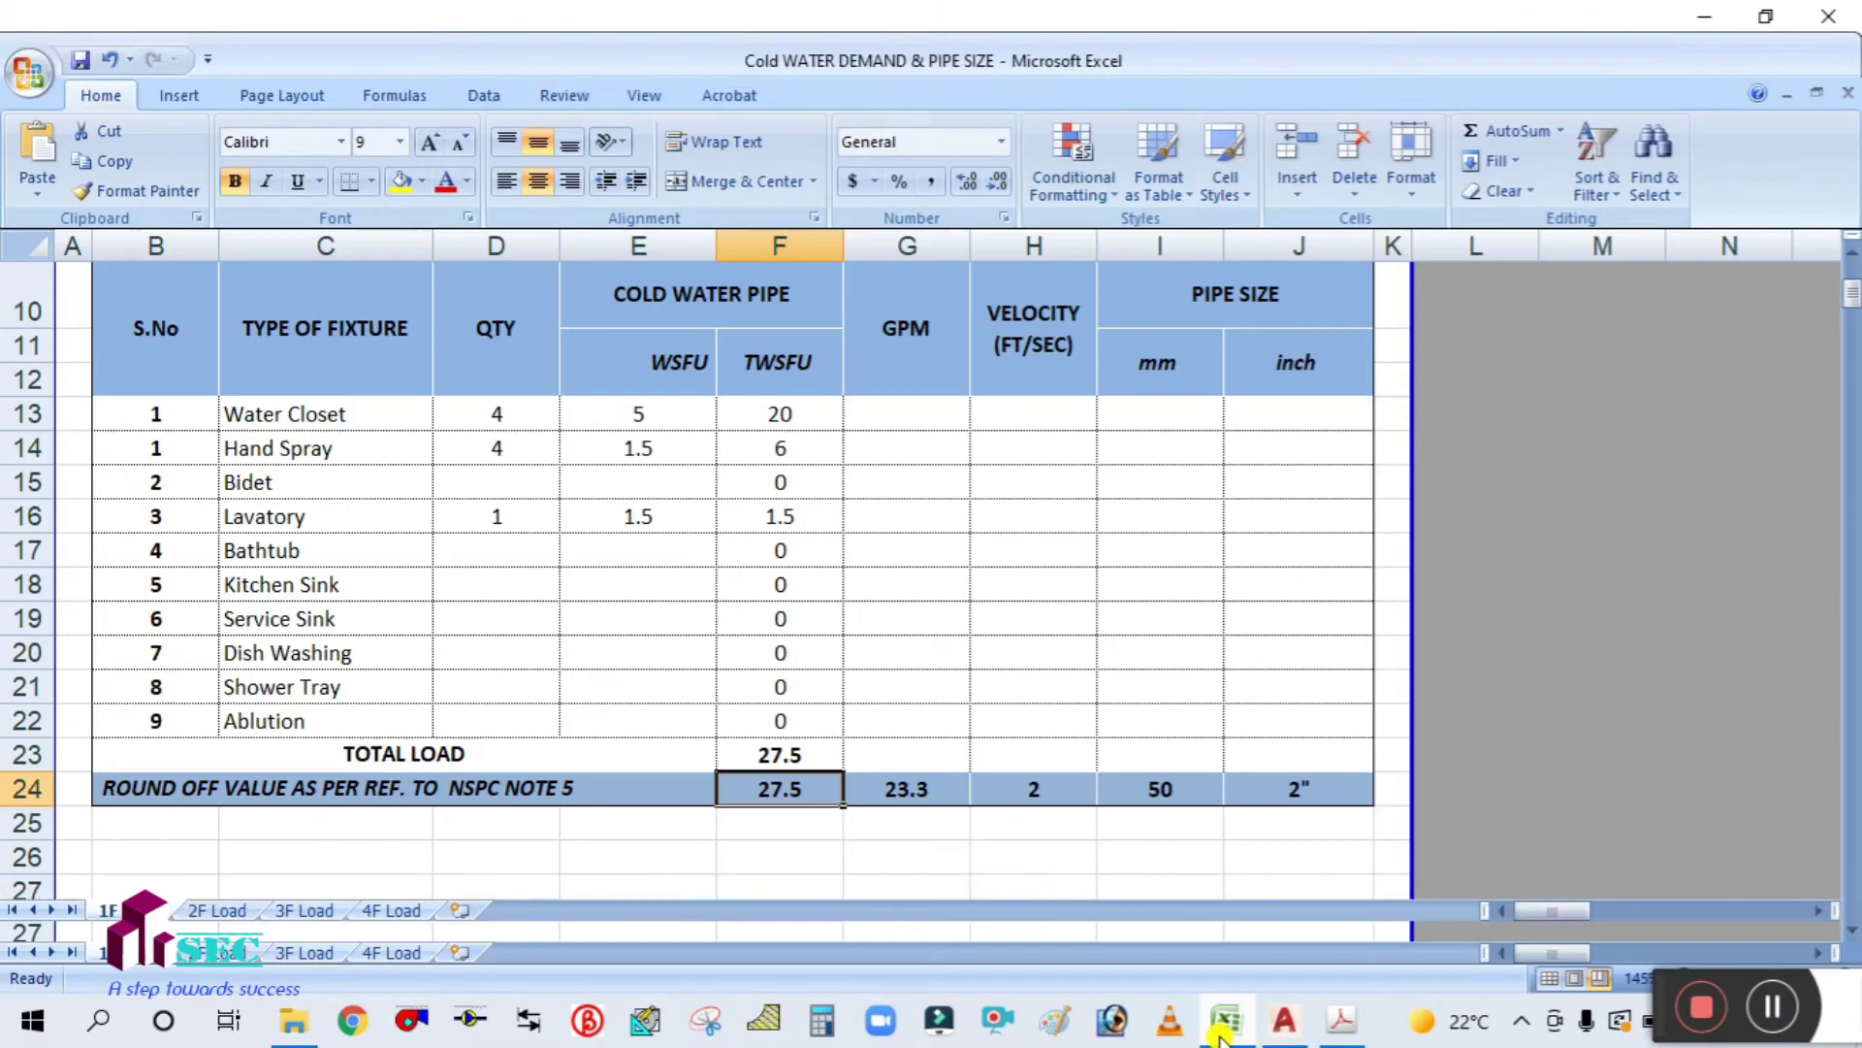
{"action": "left_click", "coordinate": [1224, 1021]}
{"action": "type", "text": "5 FU"}
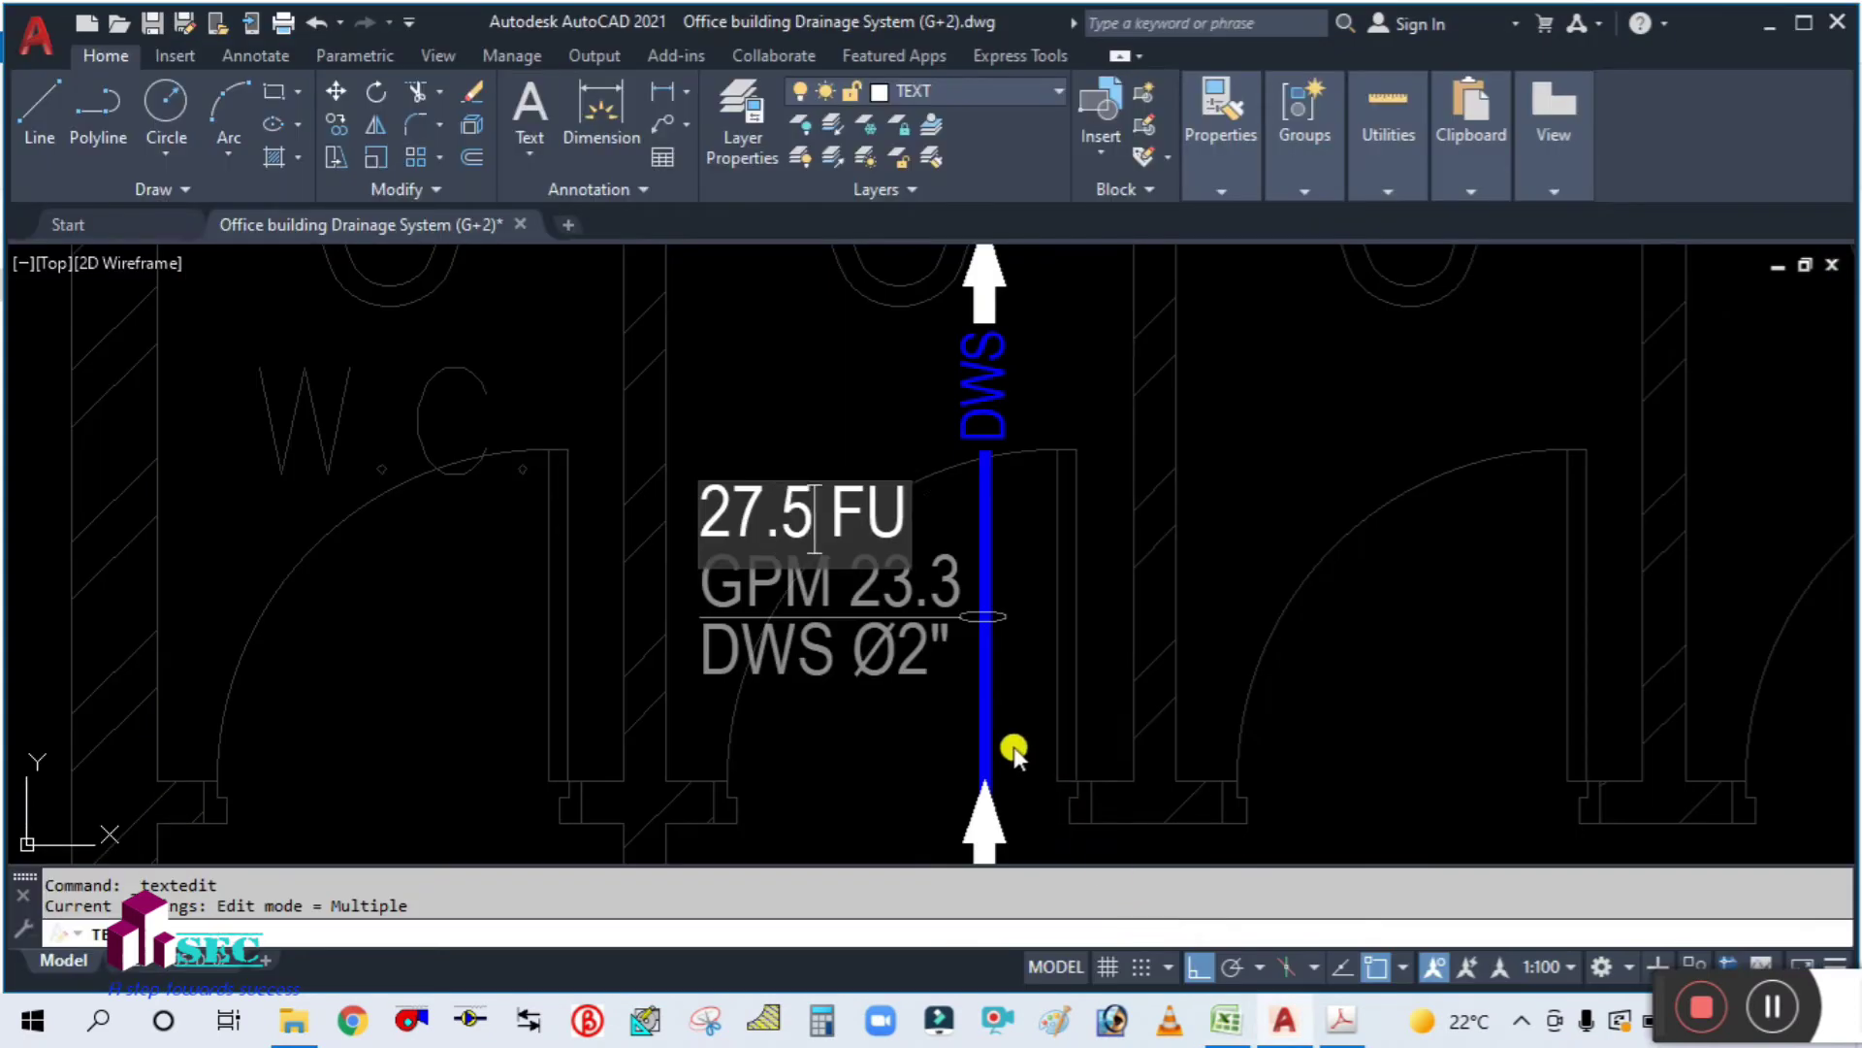
{"action": "left_click", "coordinate": [840, 799]}
{"action": "key", "text": "Escape"}
{"action": "scroll", "coordinate": [873, 659], "scroll_direction": "down", "scroll_amount": 4}
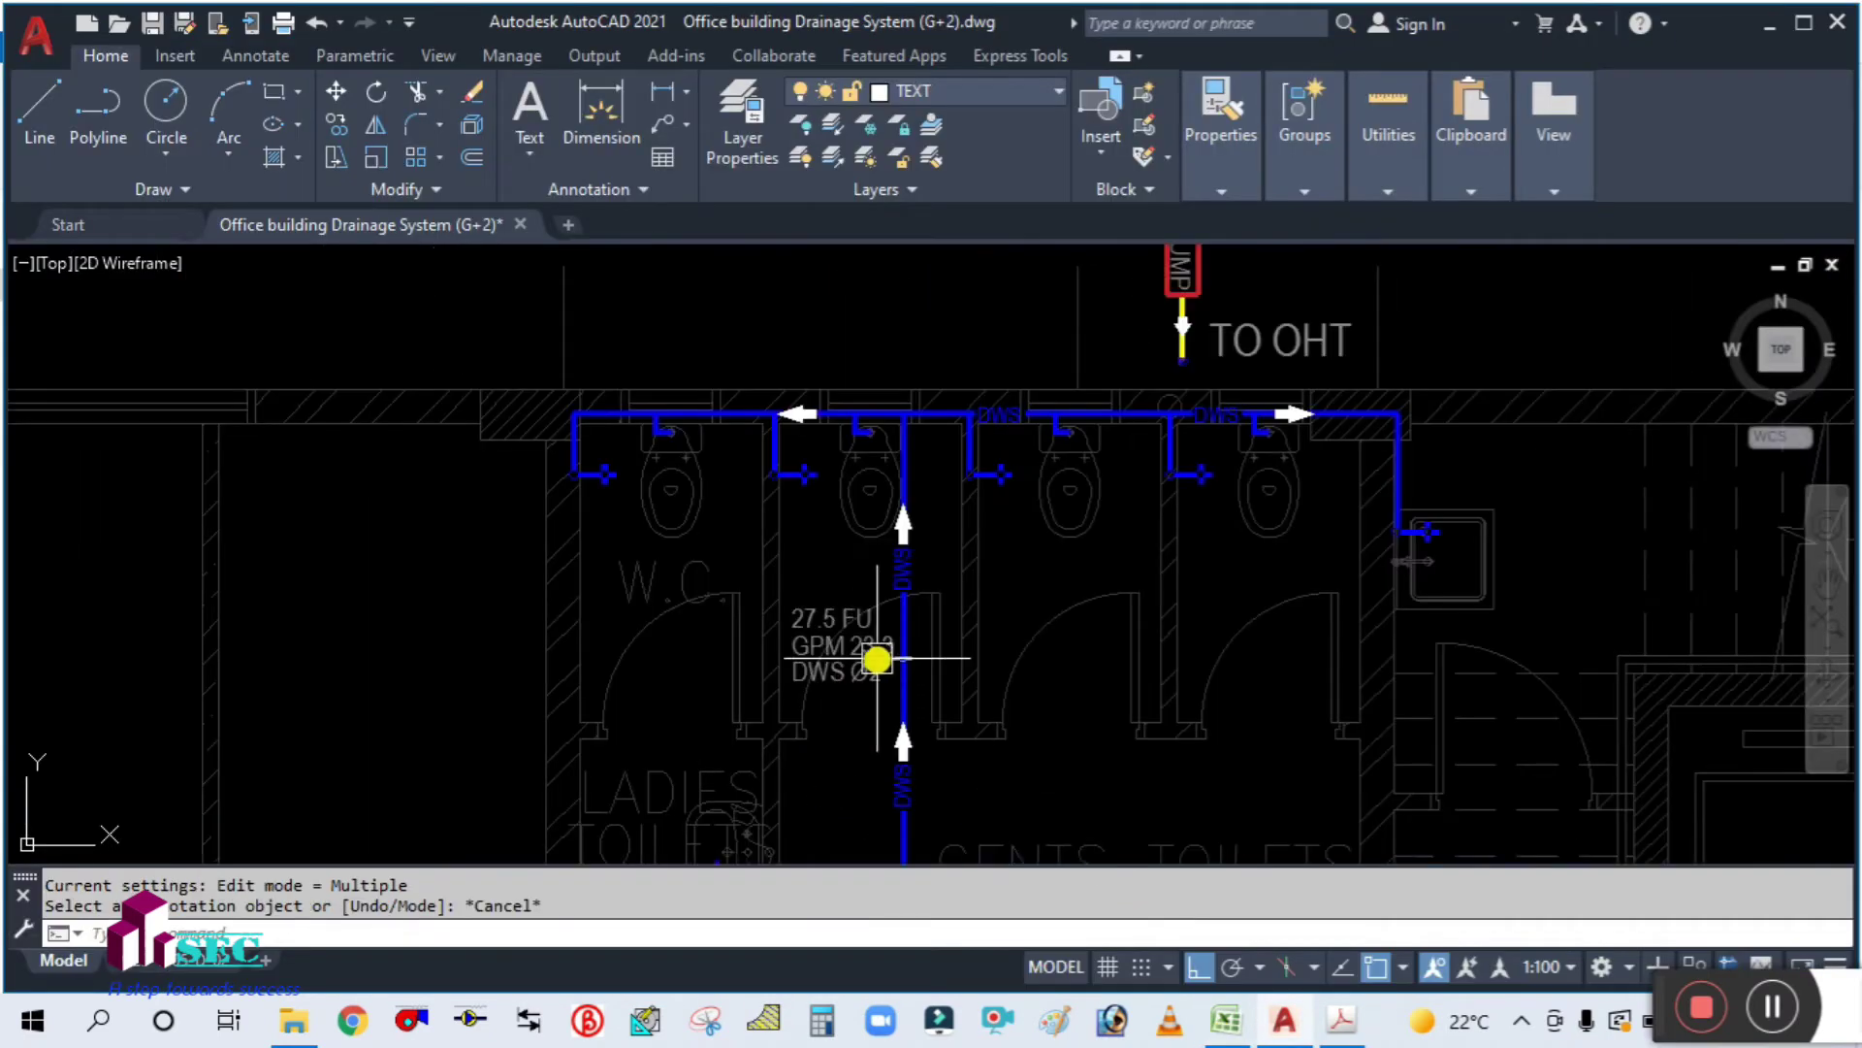
Step: Copy the small ellipse marker from the 27.5 FU label to the empty area above the horizontal DWS pipe
{"action": "middle_click_drag", "start_coordinate": [920, 596], "coordinate": [831, 582]}
{"action": "scroll", "coordinate": [814, 407], "scroll_direction": "up", "scroll_amount": 4}
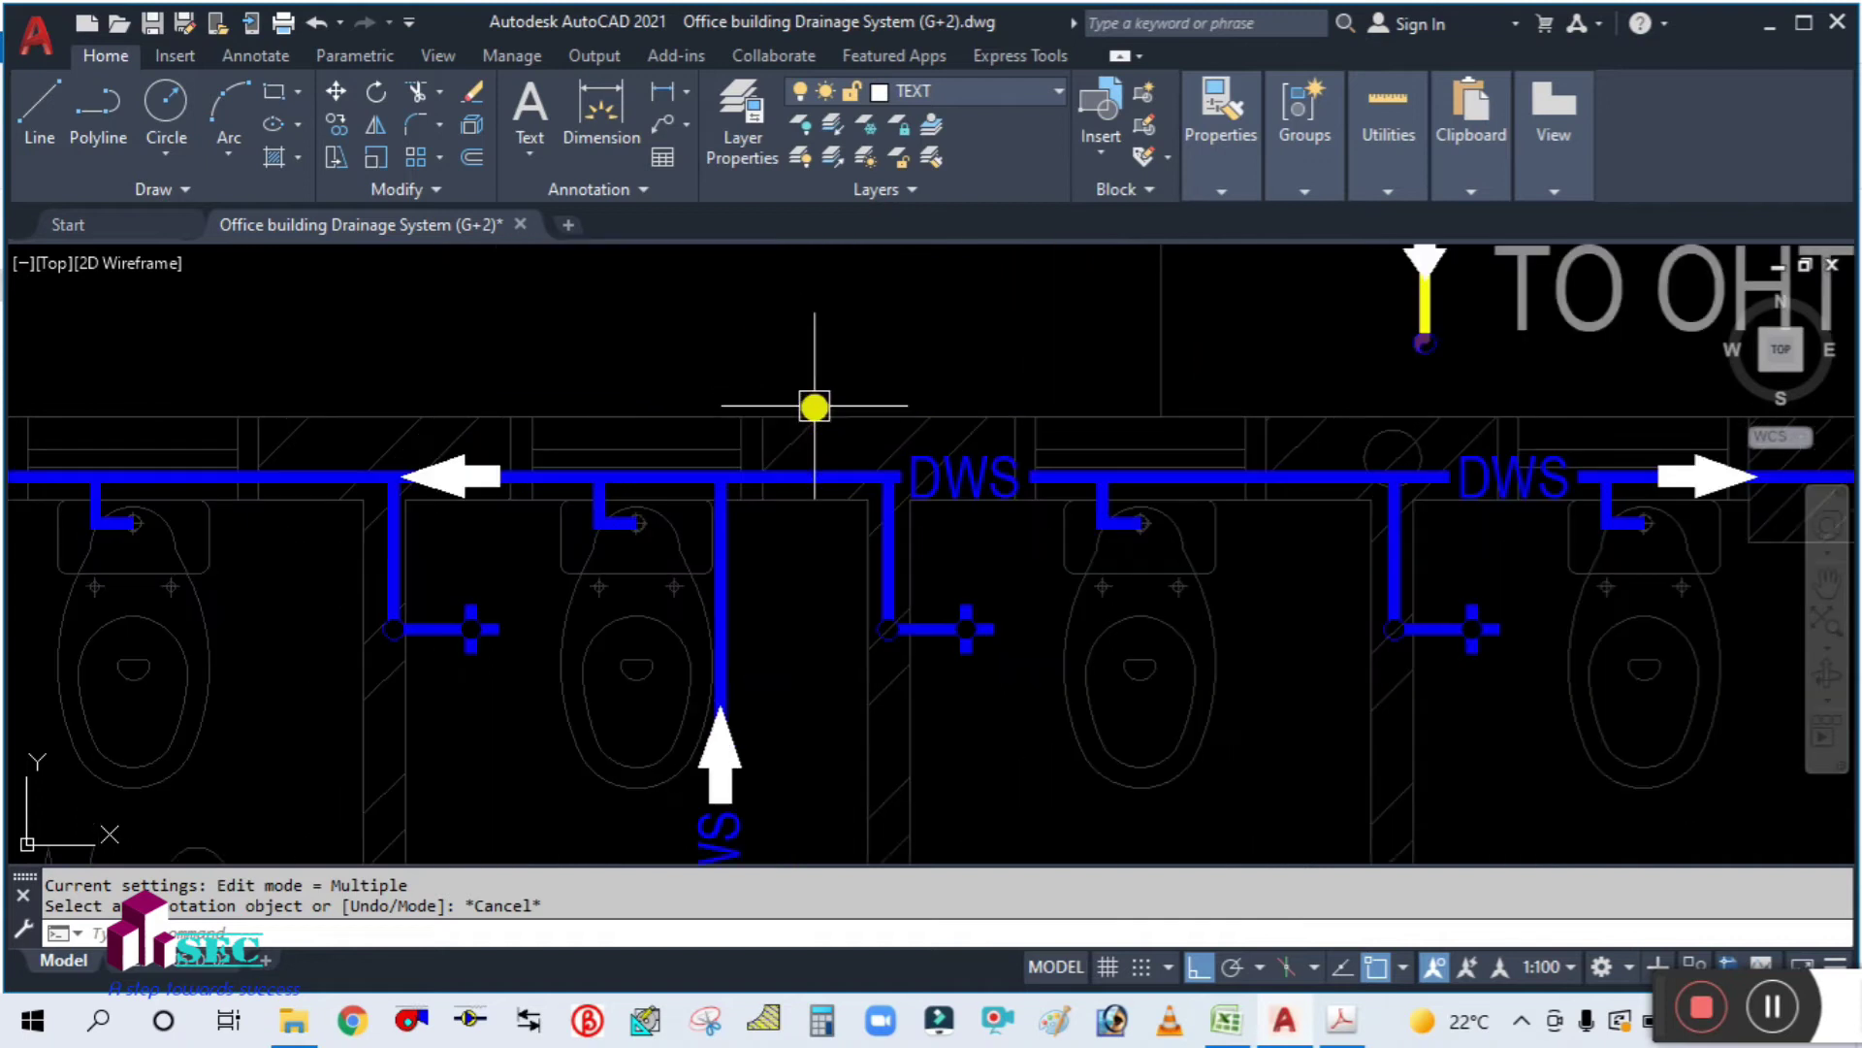
{"action": "scroll", "coordinate": [840, 504], "scroll_direction": "down", "scroll_amount": 5}
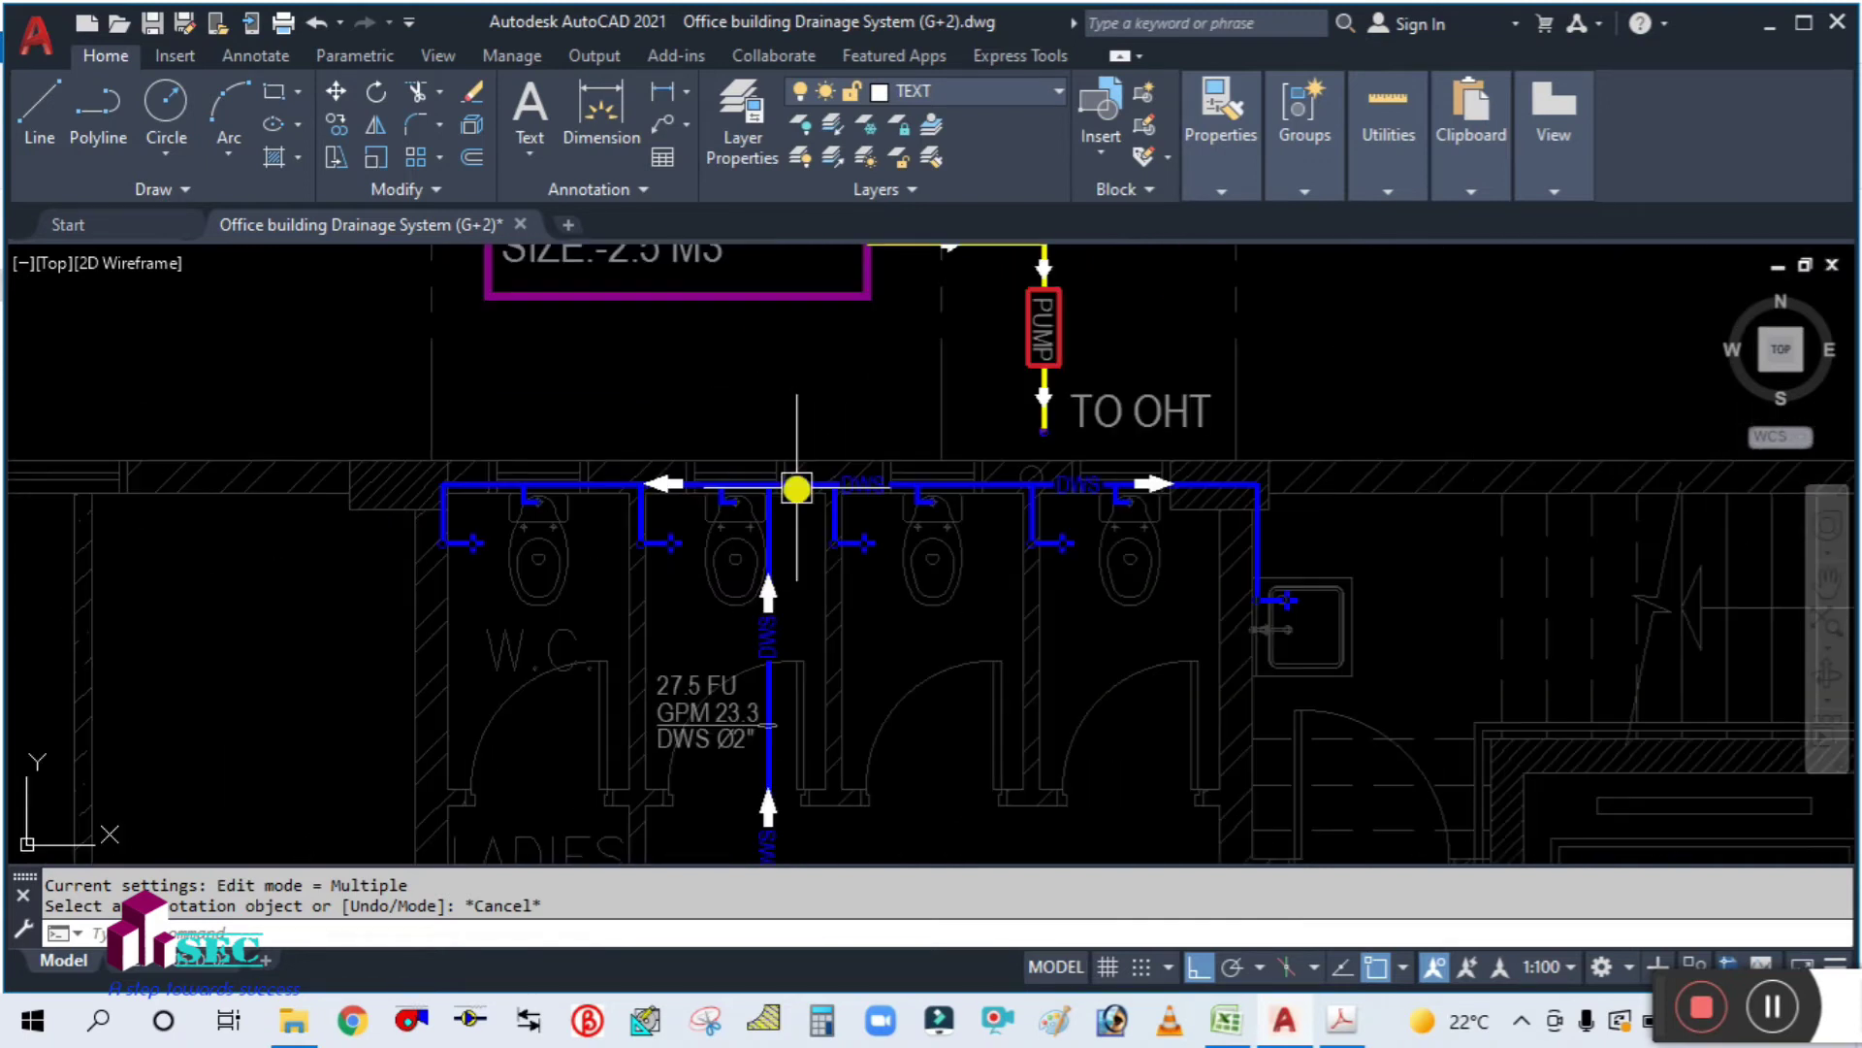
{"action": "middle_click_drag", "start_coordinate": [790, 486], "coordinate": [789, 561]}
{"action": "scroll", "coordinate": [816, 652], "scroll_direction": "up", "scroll_amount": 2}
{"action": "scroll", "coordinate": [817, 652], "scroll_direction": "up", "scroll_amount": 3}
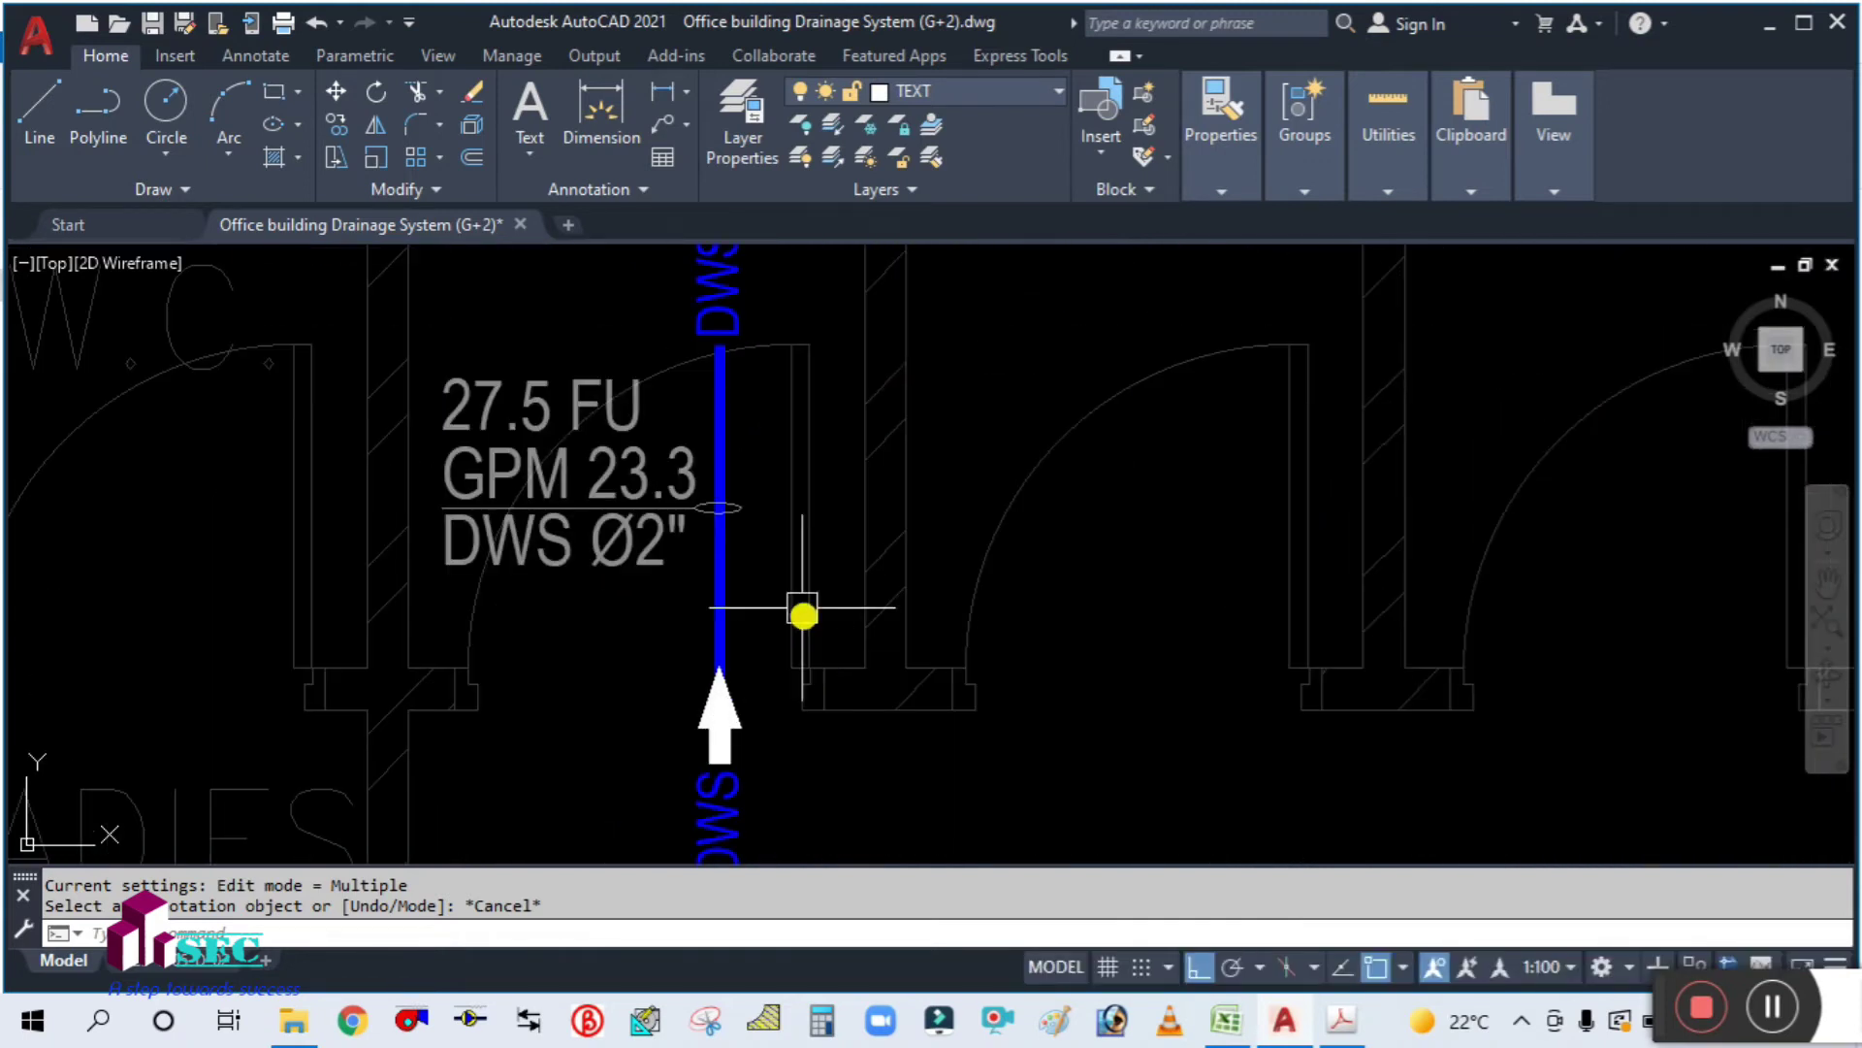
{"action": "type", "text": "o"}
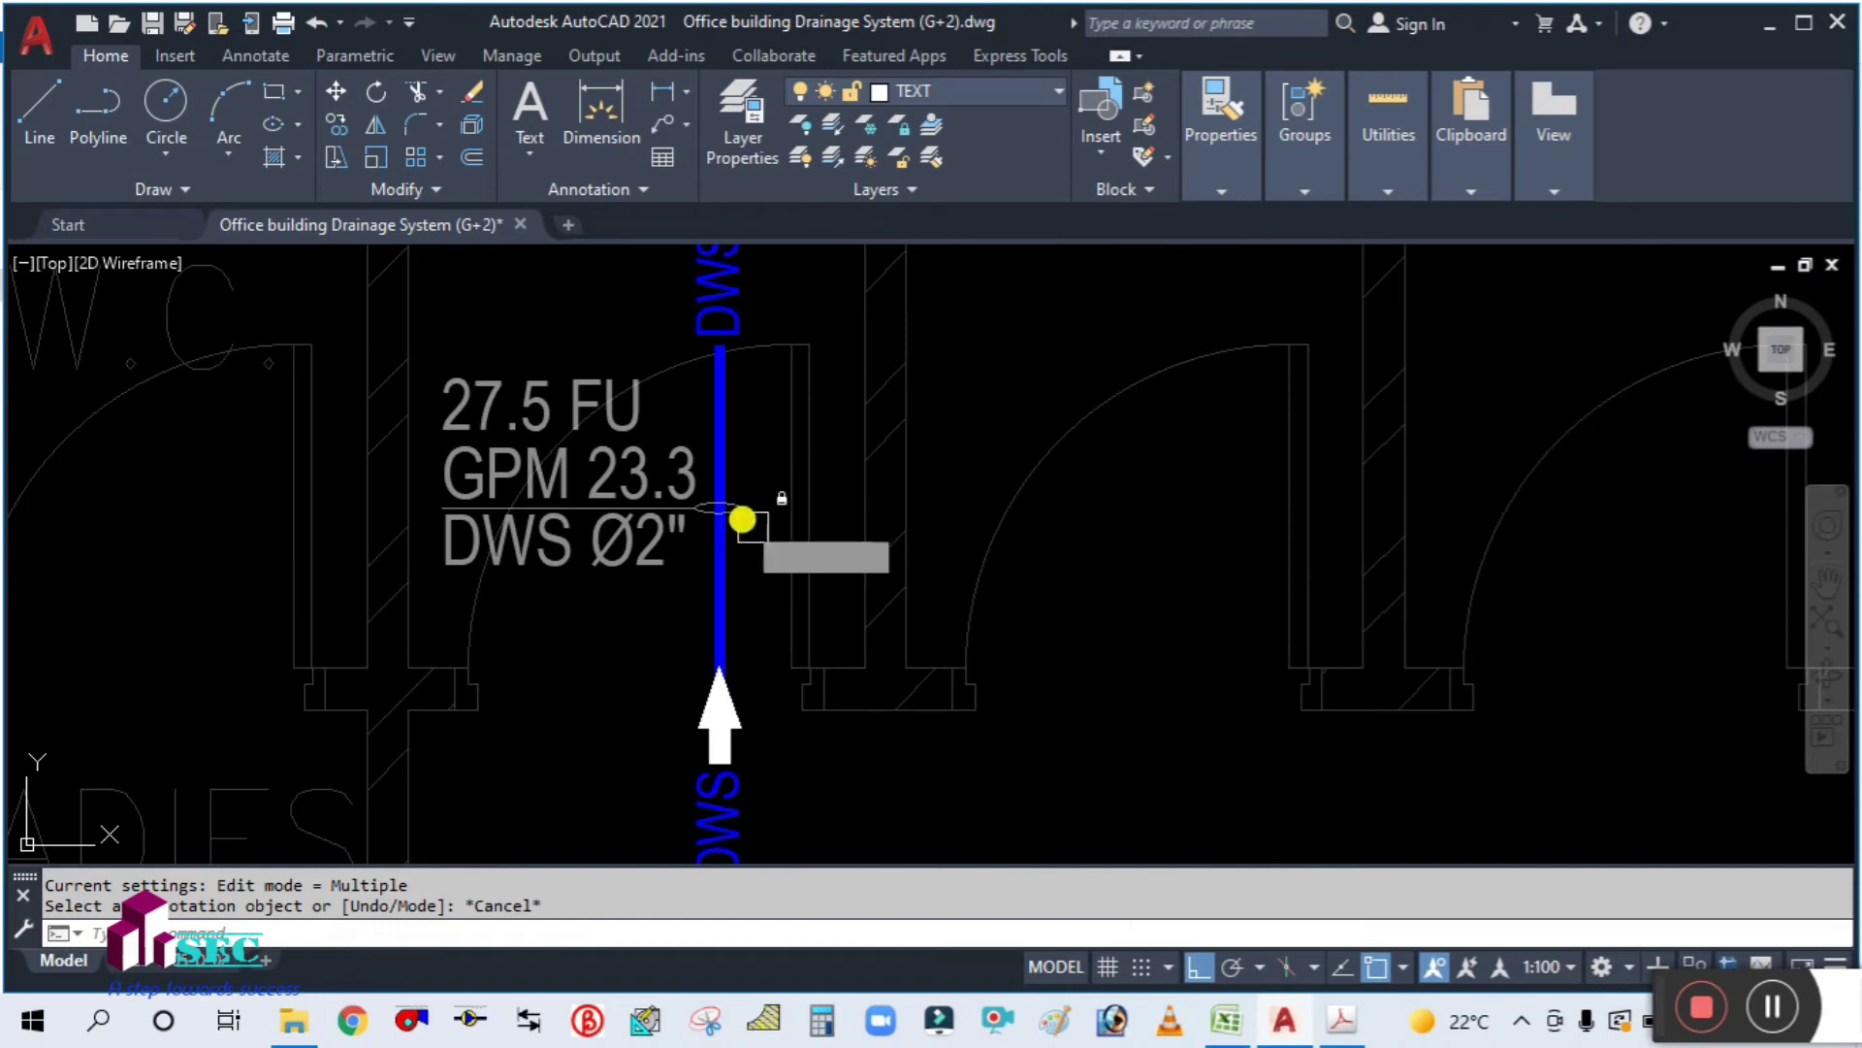
{"action": "key", "text": "Return"}
{"action": "scroll", "coordinate": [737, 514], "scroll_direction": "up", "scroll_amount": 3}
{"action": "left_click", "coordinate": [727, 508]}
{"action": "scroll", "coordinate": [766, 572], "scroll_direction": "down", "scroll_amount": 1}
{"action": "key", "text": "Return"}
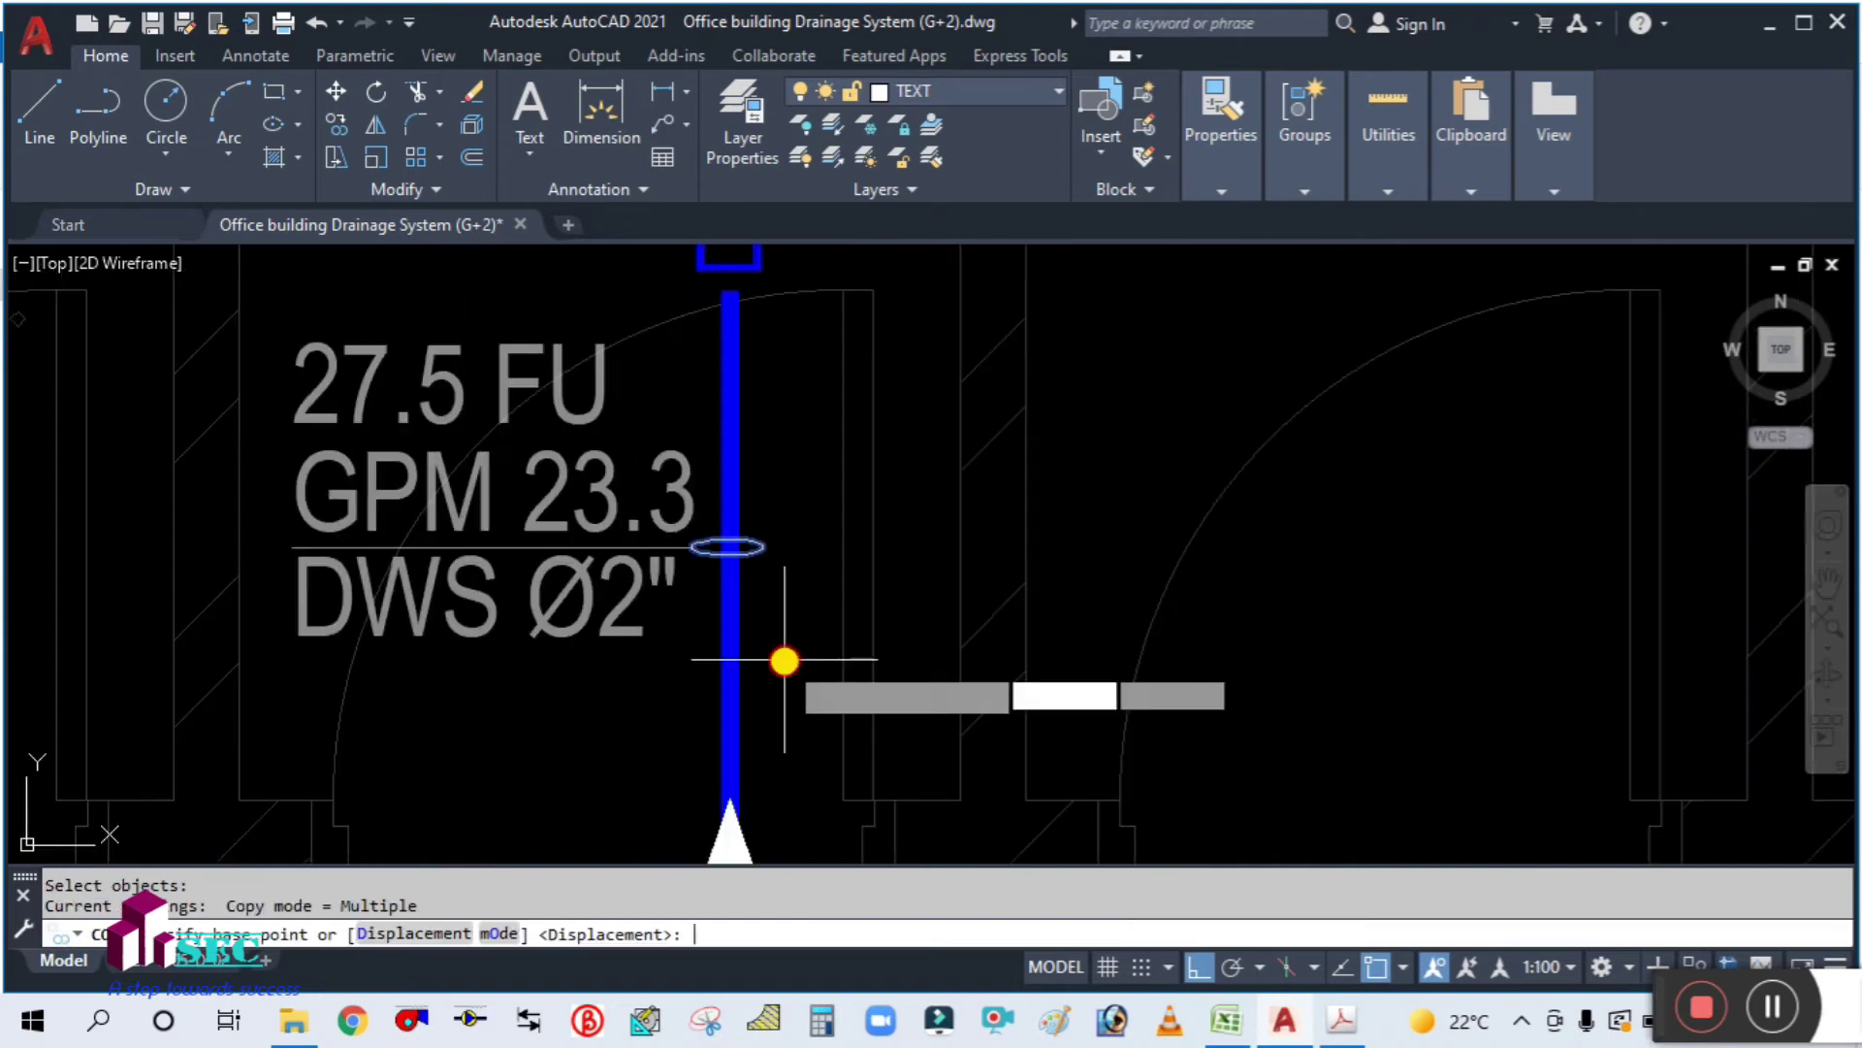
{"action": "left_click", "coordinate": [782, 652]}
{"action": "scroll", "coordinate": [782, 644], "scroll_direction": "down", "scroll_amount": 4}
{"action": "scroll", "coordinate": [832, 395], "scroll_direction": "down", "scroll_amount": 1}
{"action": "scroll", "coordinate": [825, 352], "scroll_direction": "up", "scroll_amount": 3}
{"action": "left_click", "coordinate": [824, 349]}
{"action": "key", "text": "Escape"}
Step: Rotate the copied ellipse marker above the toilets so that it stands vertical
{"action": "middle_click_drag", "start_coordinate": [782, 320], "coordinate": [796, 517]}
{"action": "type", "text": "RO"}
{"action": "key", "text": "Return"}
{"action": "left_click", "coordinate": [684, 476]}
{"action": "key", "text": "Return"}
{"action": "left_click", "coordinate": [774, 502]}
{"action": "key", "text": "Escape"}
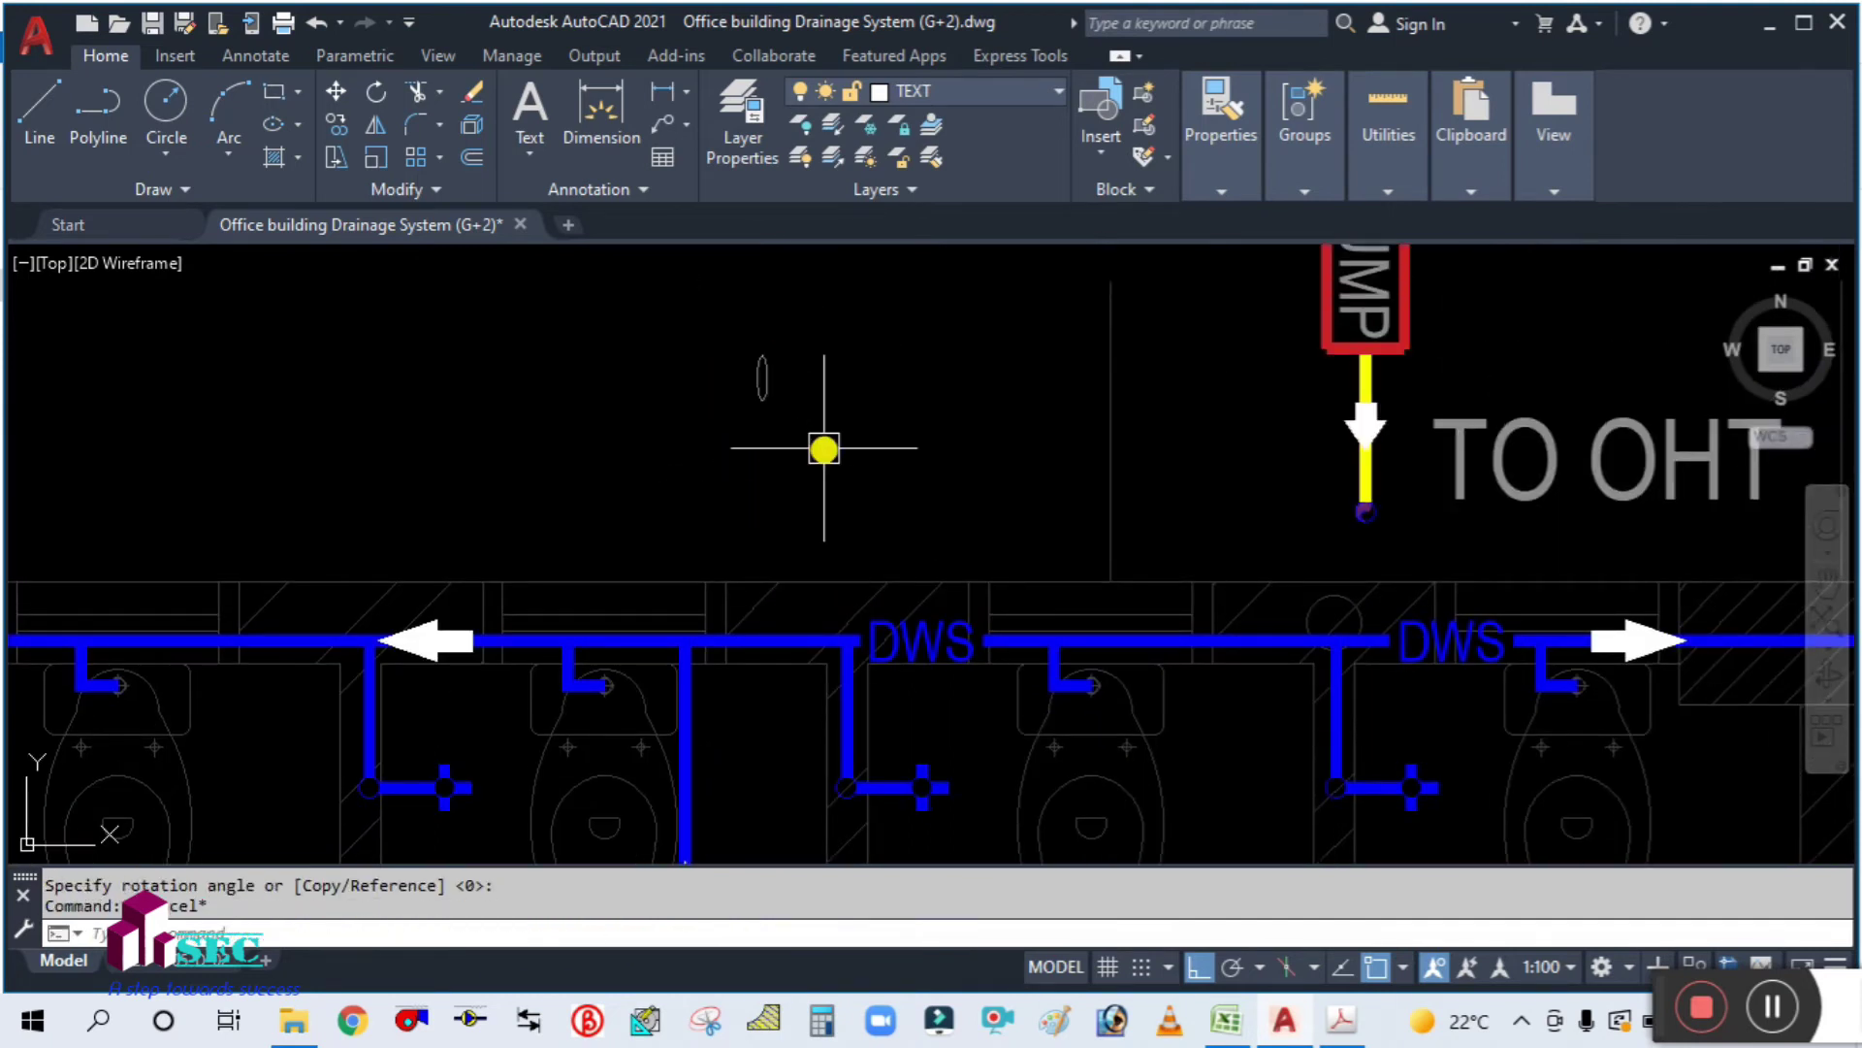
Step: Move the upright ellipse marker onto the horizontal DWS pipe, between the riser and the next branch to its east
{"action": "left_click", "coordinate": [821, 419]}
{"action": "left_click", "coordinate": [648, 322]}
{"action": "scroll", "coordinate": [751, 393], "scroll_direction": "up", "scroll_amount": 2}
{"action": "type", "text": "m"}
{"action": "key", "text": "Return"}
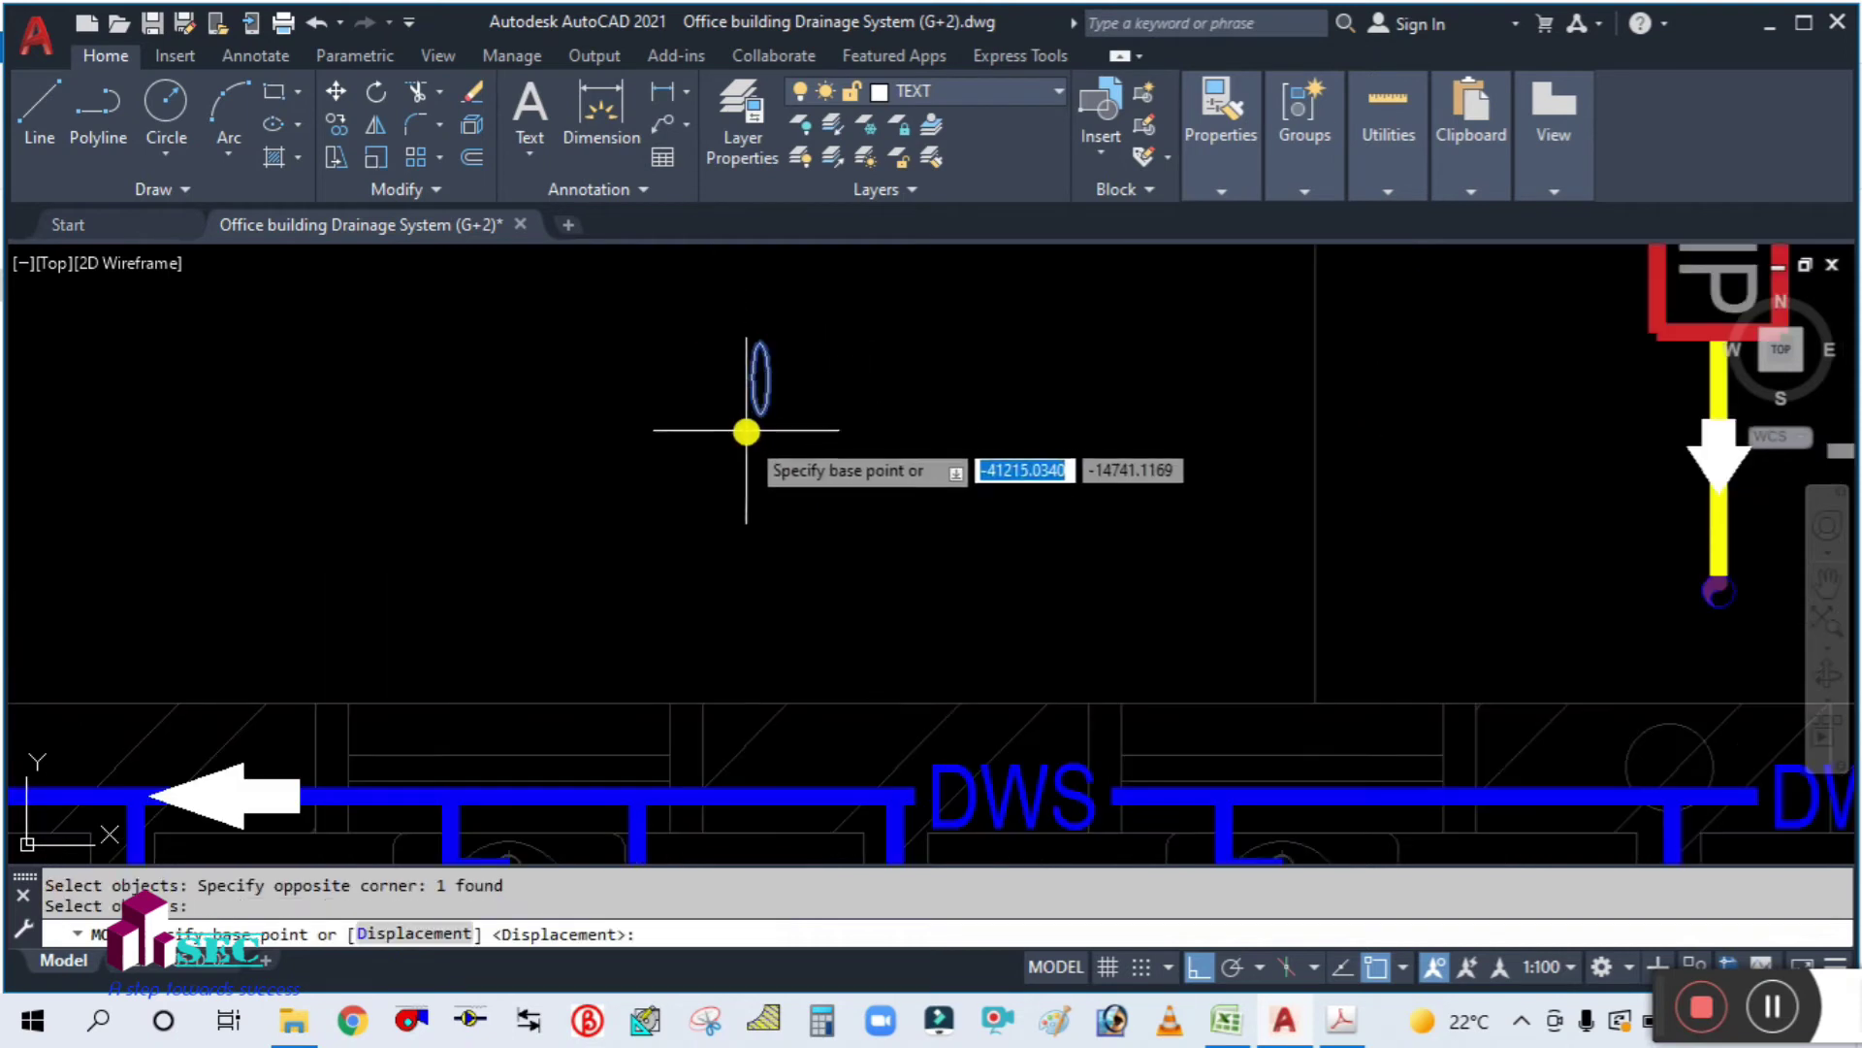
{"action": "left_click", "coordinate": [766, 380]}
{"action": "scroll", "coordinate": [769, 415], "scroll_direction": "down", "scroll_amount": 2}
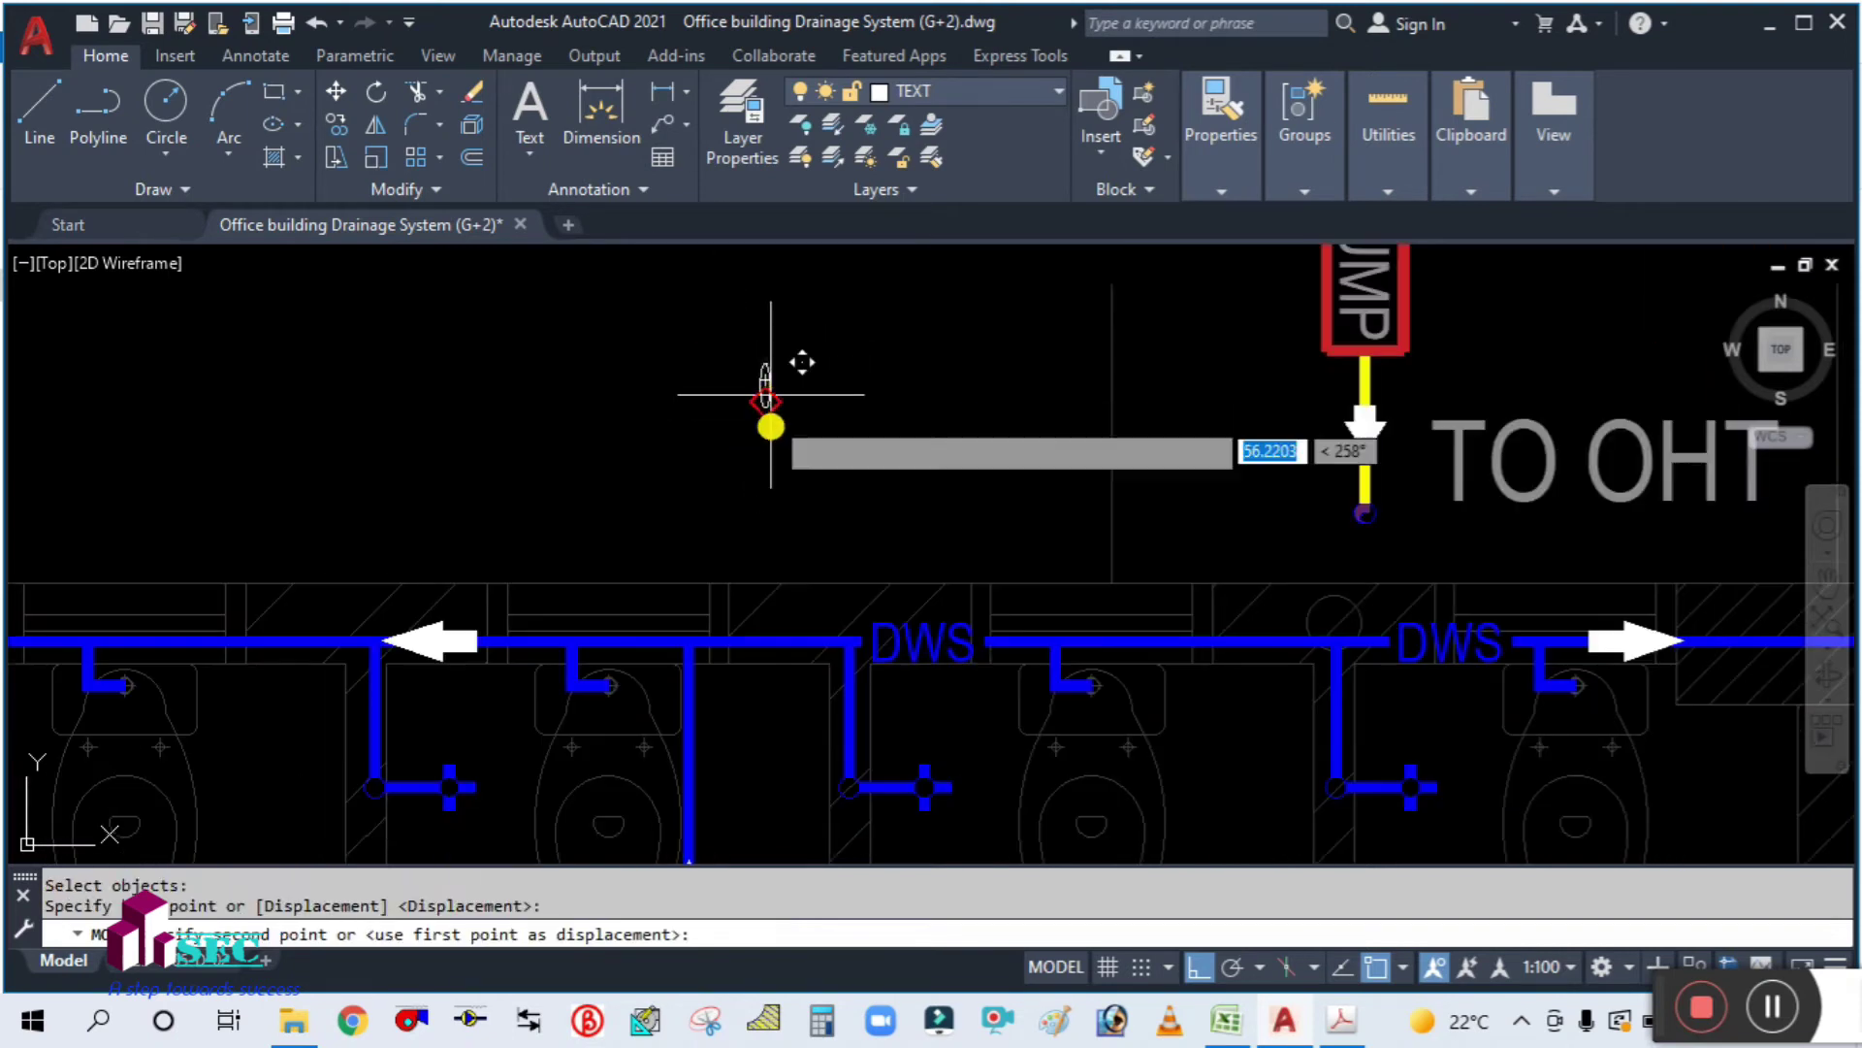
{"action": "scroll", "coordinate": [771, 638], "scroll_direction": "up", "scroll_amount": 4}
{"action": "key", "text": "Escape"}
{"action": "key", "text": "Escape"}
{"action": "key", "text": "Escape"}
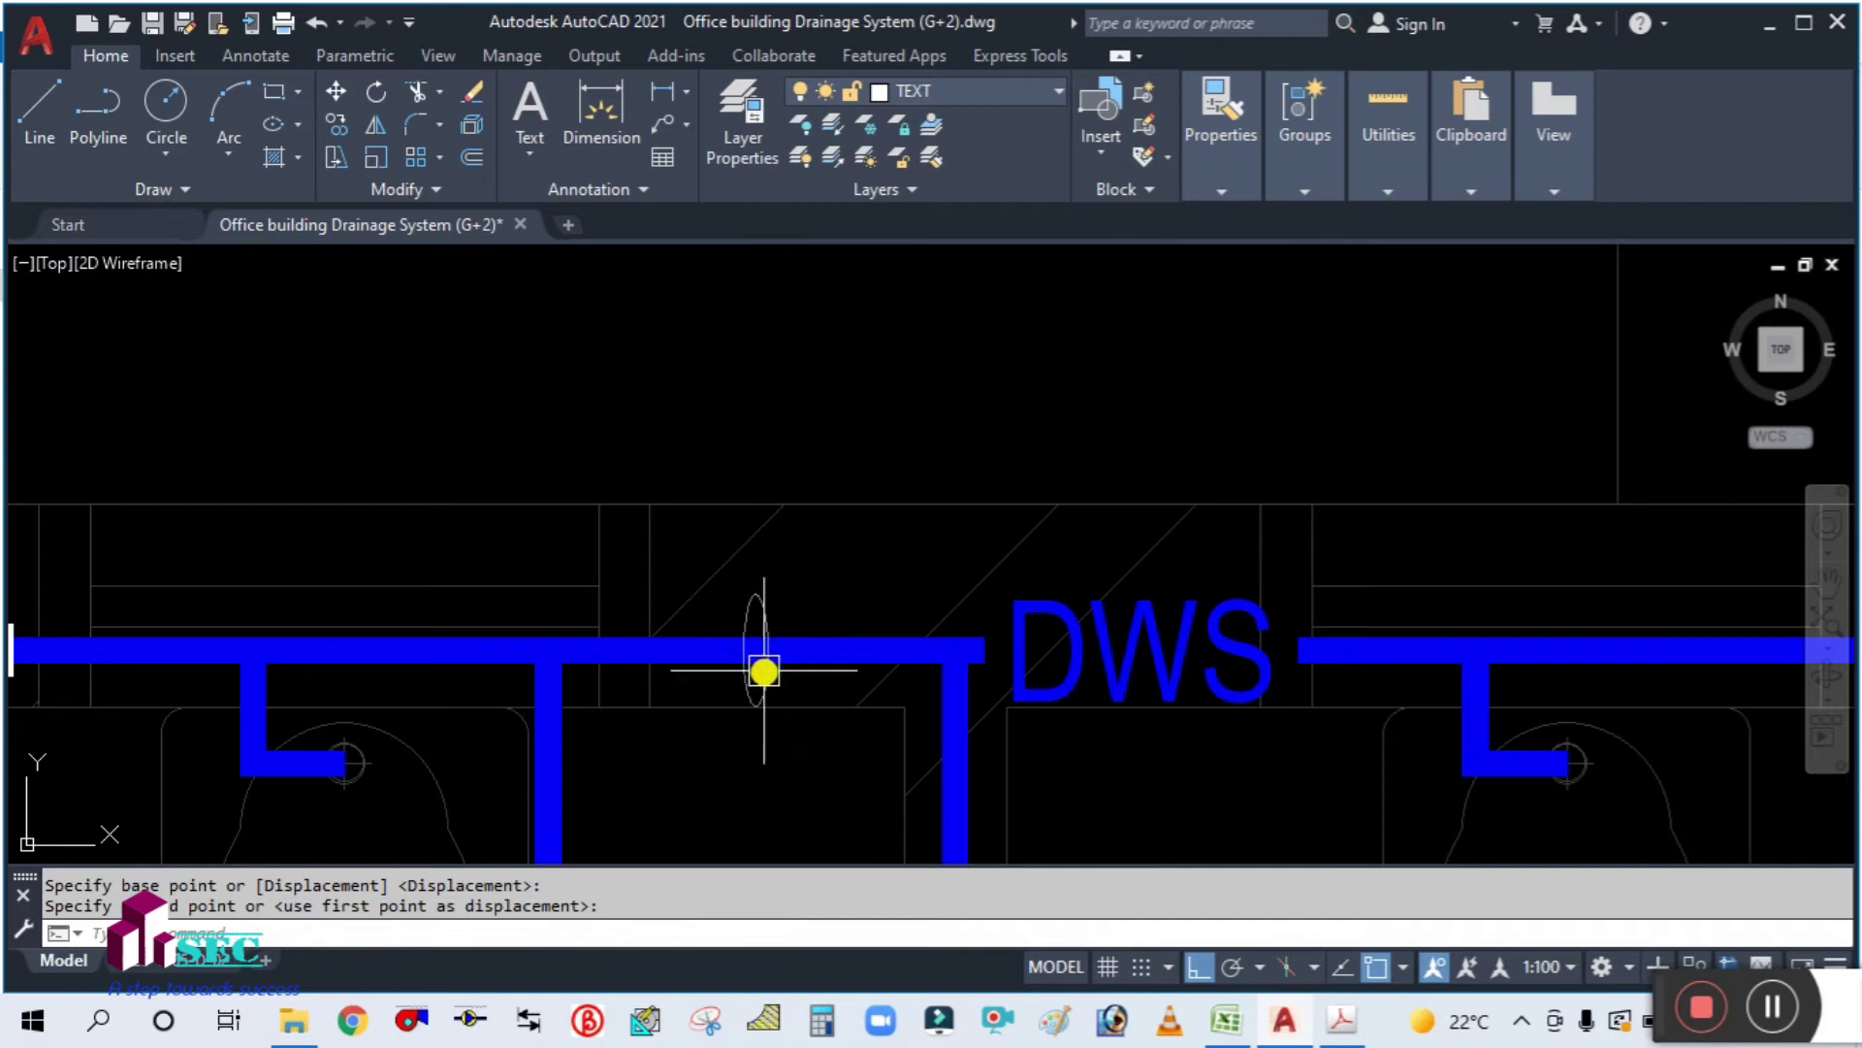
Step: Draw a leader line from the top of the upright ellipse marker, straight up and then horizontally to the east
{"action": "type", "text": "l"}
{"action": "key", "text": "Return"}
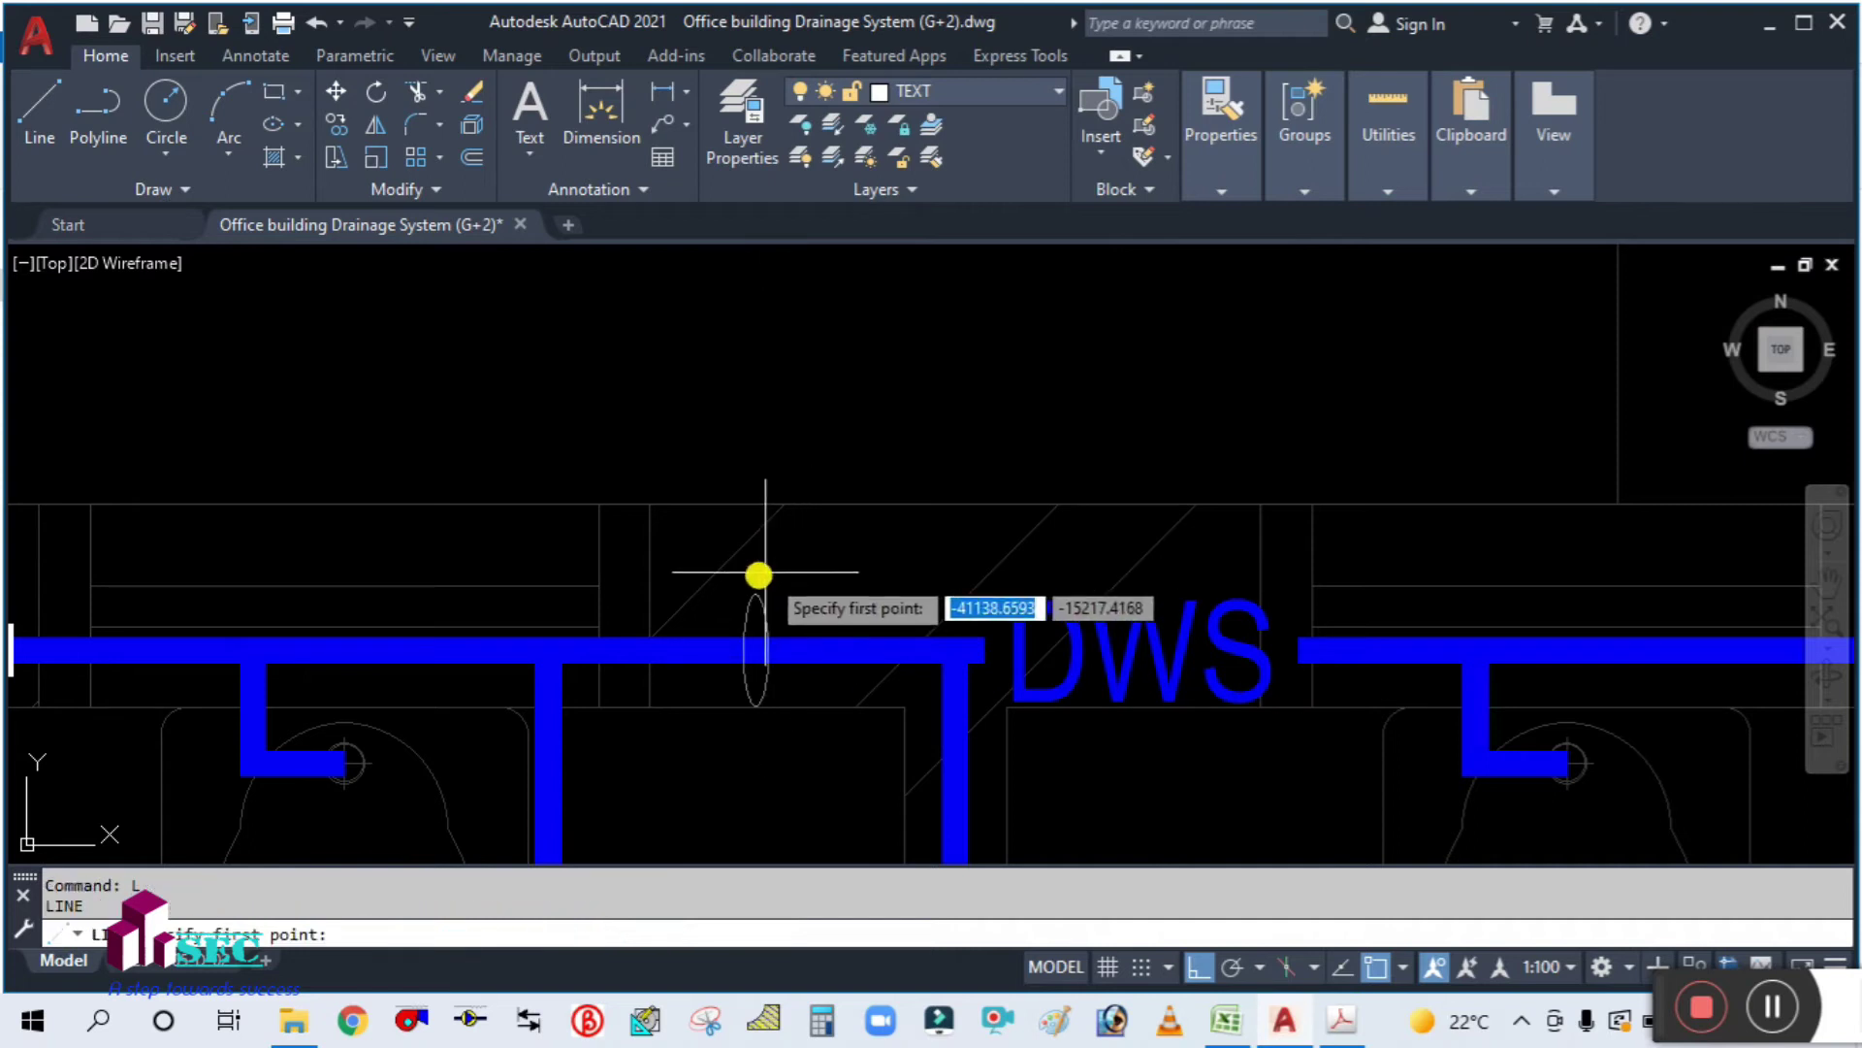
{"action": "scroll", "coordinate": [761, 584], "scroll_direction": "down", "scroll_amount": 3}
{"action": "left_click", "coordinate": [761, 584]}
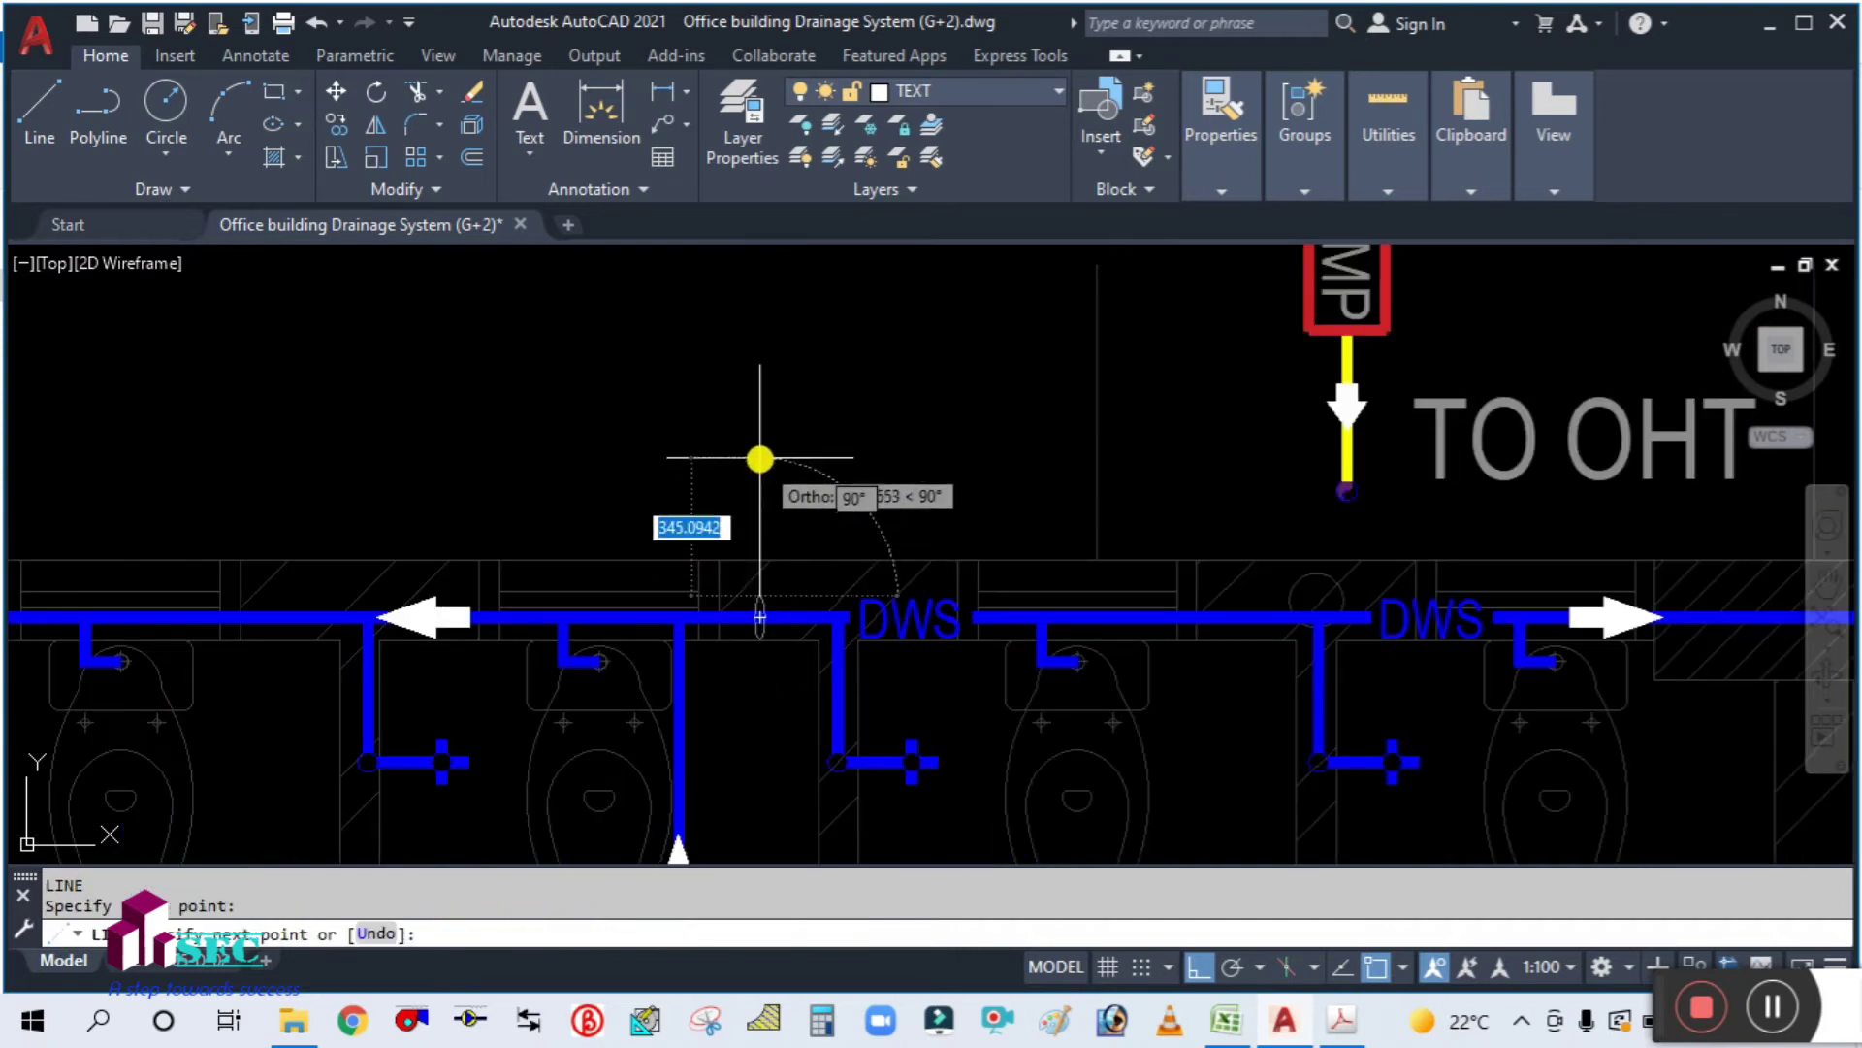
{"action": "left_click", "coordinate": [767, 449]}
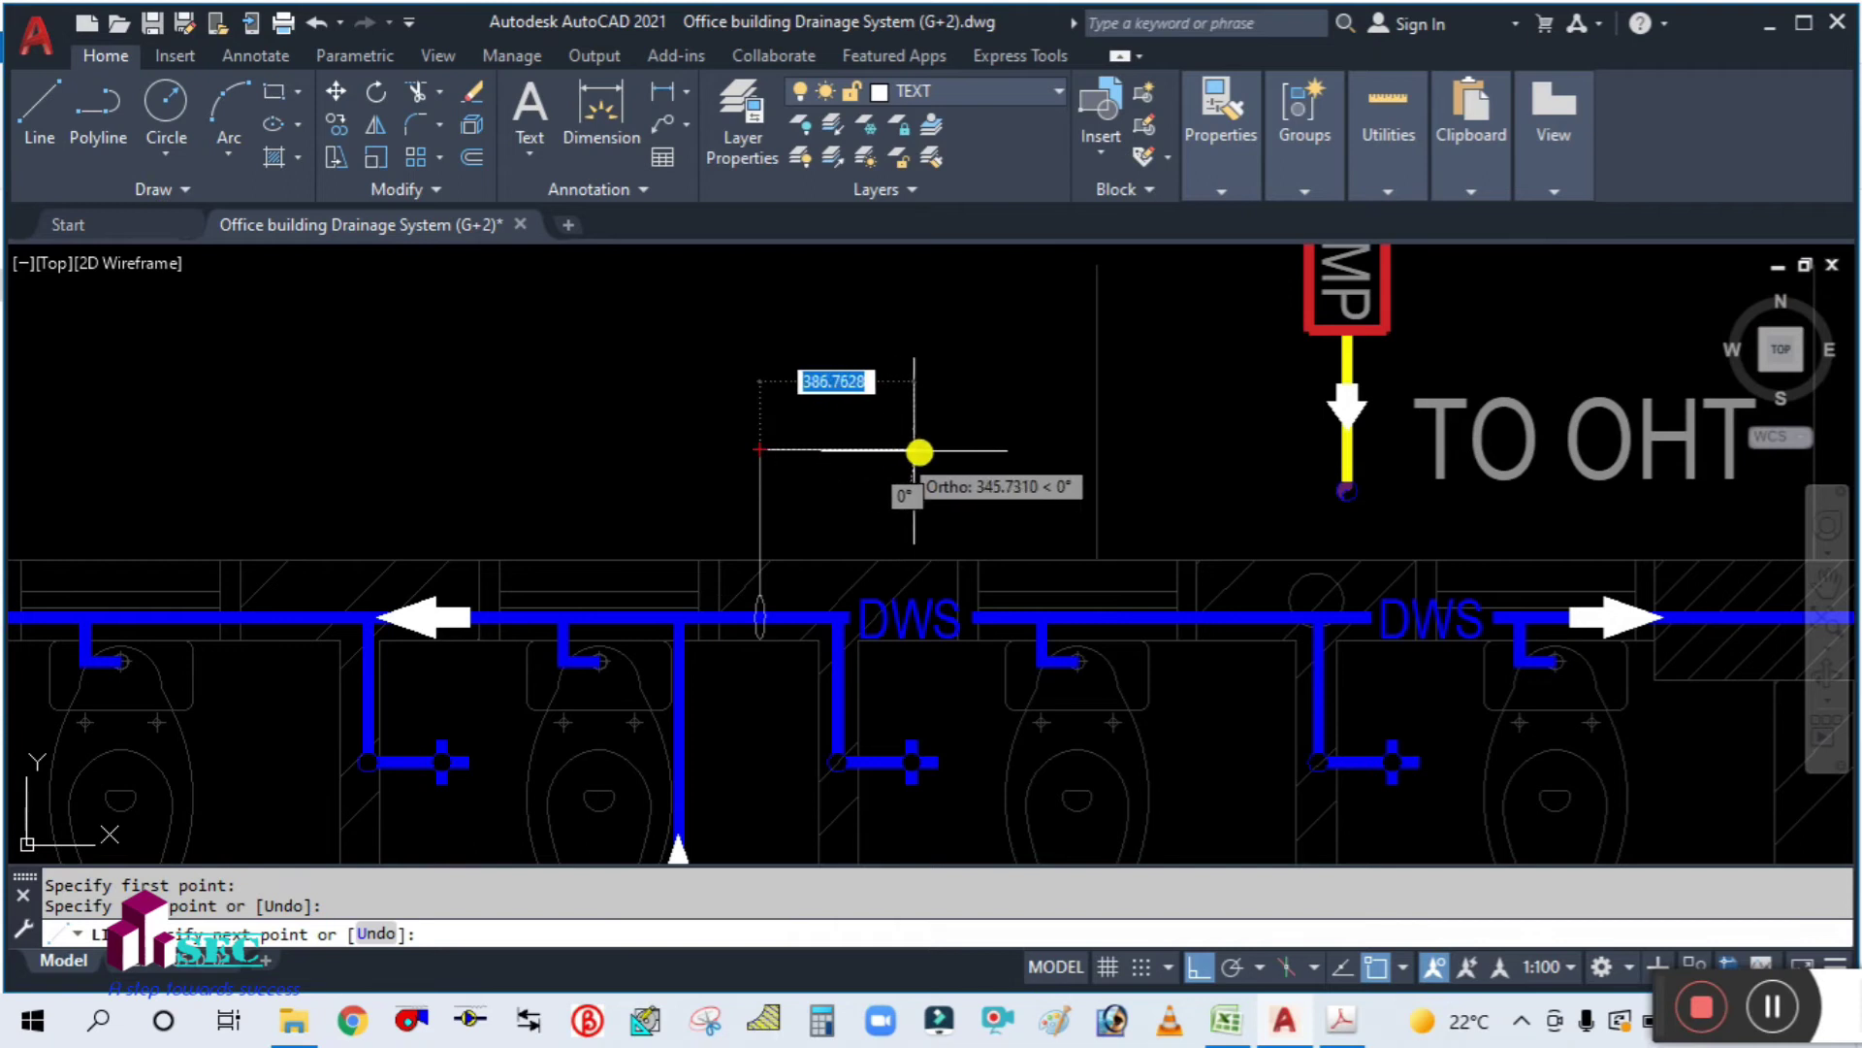
{"action": "left_click", "coordinate": [1009, 449]}
{"action": "key", "text": "Escape"}
Step: Copy the three-line 27.5 FU riser label to the empty area above the horizontal DWS pipe, west of the leader
{"action": "middle_click_drag", "start_coordinate": [790, 744], "coordinate": [776, 531]}
{"action": "type", "text": "co"}
{"action": "key", "text": "Return"}
{"action": "middle_click_drag", "start_coordinate": [740, 678], "coordinate": [736, 527]}
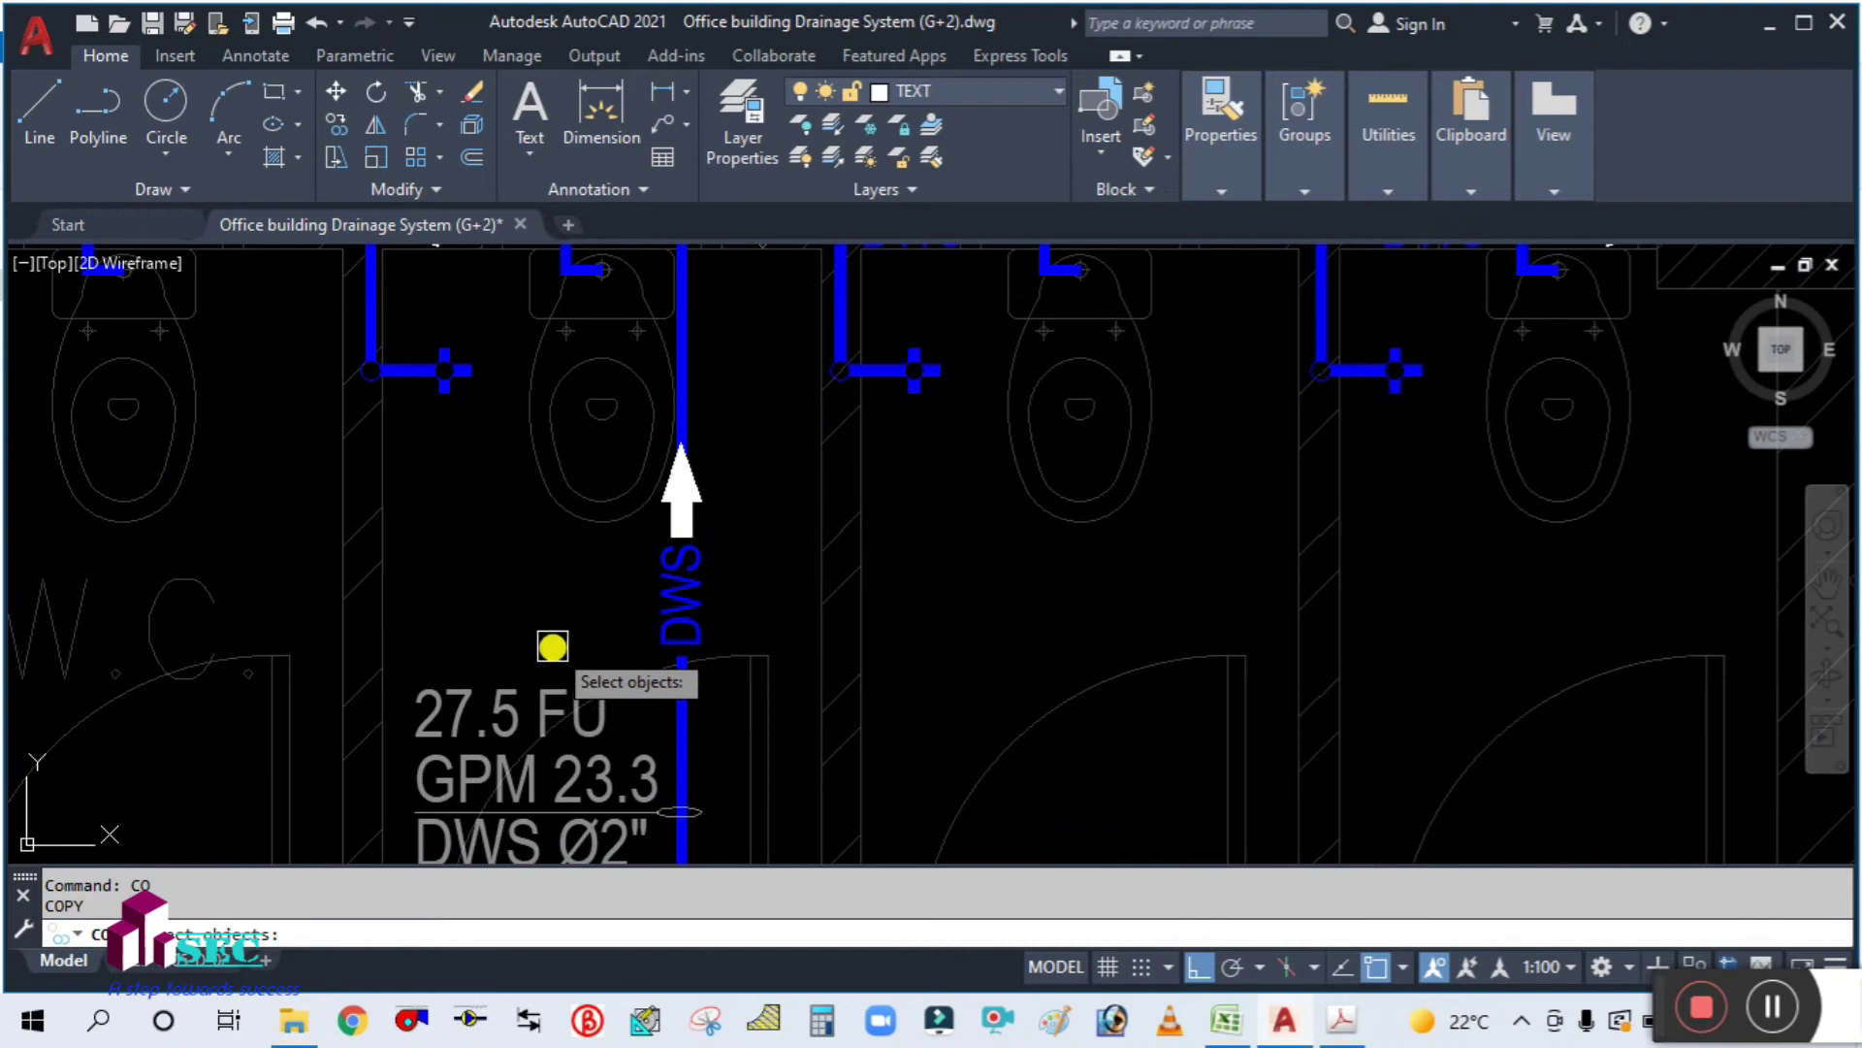
{"action": "middle_click_drag", "start_coordinate": [552, 646], "coordinate": [587, 536]}
{"action": "left_click", "coordinate": [553, 607]}
{"action": "left_click", "coordinate": [495, 667]}
{"action": "left_click", "coordinate": [550, 761]}
{"action": "key", "text": "Return"}
{"action": "left_click", "coordinate": [549, 793]}
{"action": "scroll", "coordinate": [551, 766], "scroll_direction": "down", "scroll_amount": 5}
{"action": "scroll", "coordinate": [632, 479], "scroll_direction": "up", "scroll_amount": 4}
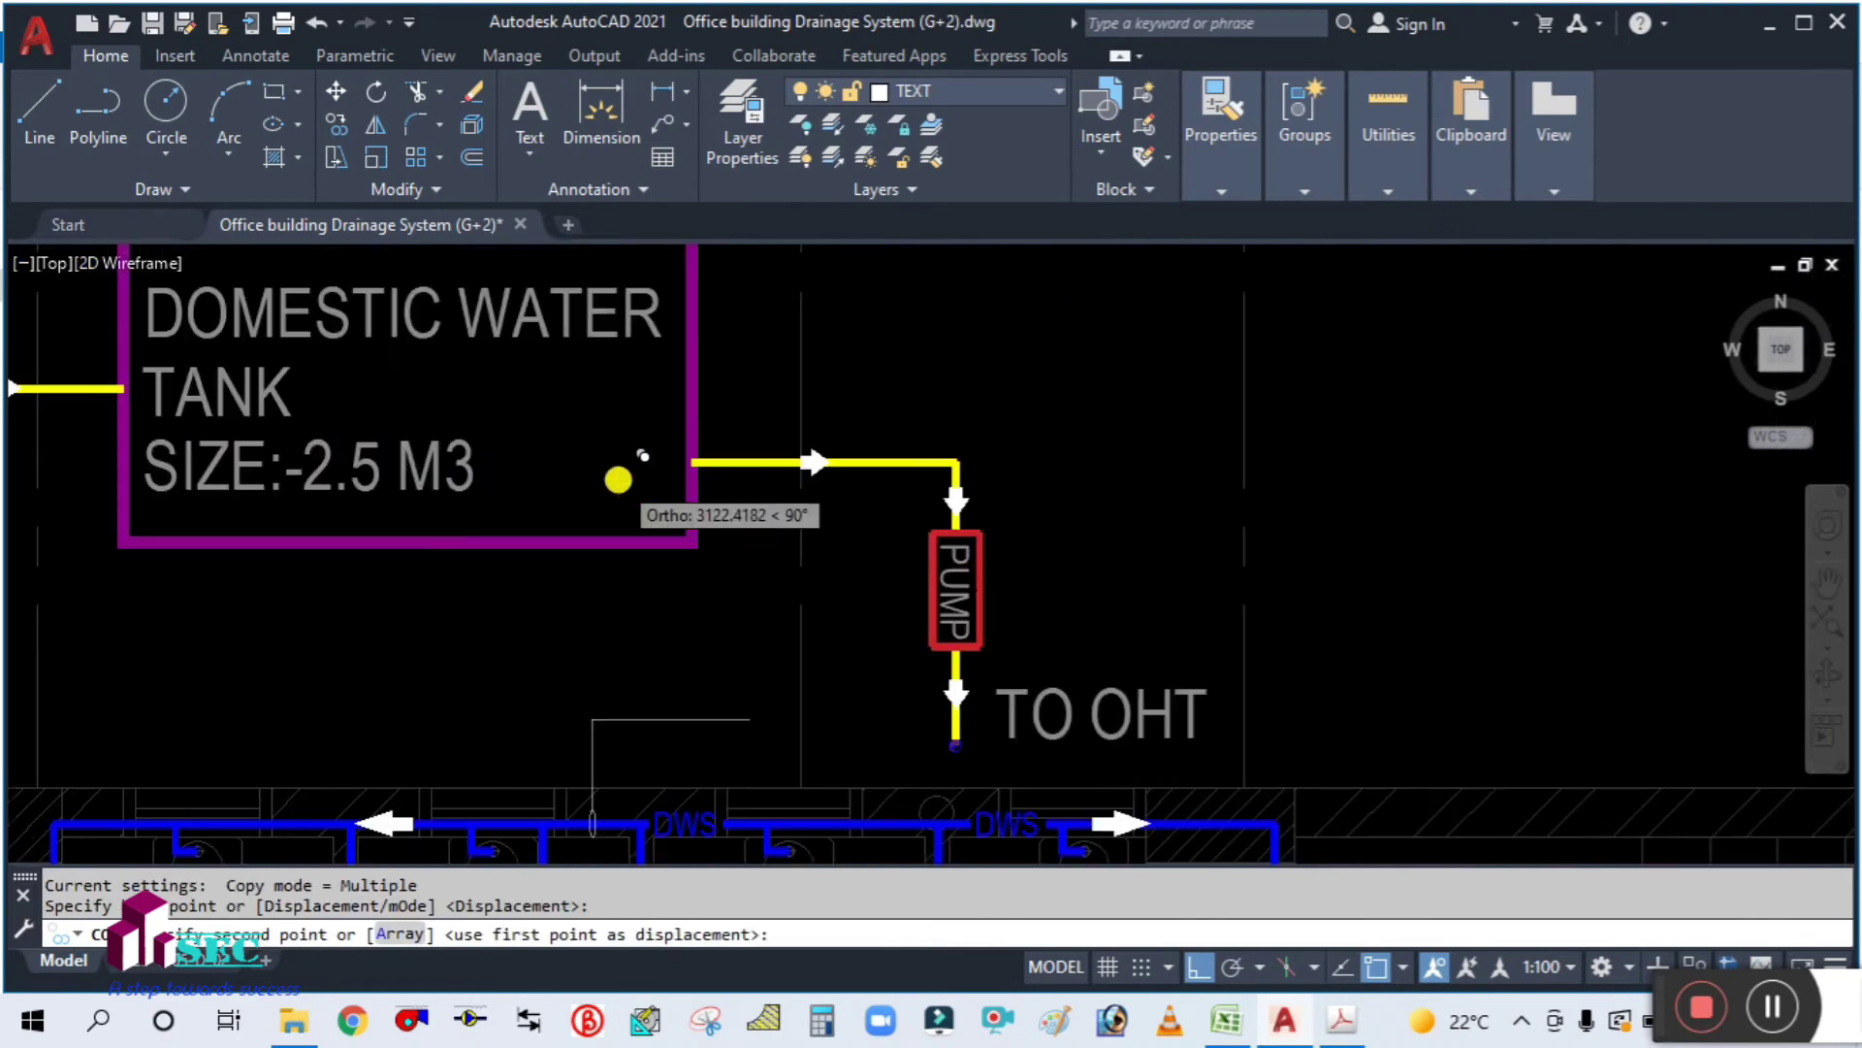
{"action": "middle_click_drag", "start_coordinate": [624, 727], "coordinate": [594, 544]}
{"action": "scroll", "coordinate": [624, 574], "scroll_direction": "up", "scroll_amount": 3}
{"action": "left_click", "coordinate": [648, 606]}
{"action": "key", "text": "Escape"}
{"action": "scroll", "coordinate": [665, 520], "scroll_direction": "down", "scroll_amount": 3}
{"action": "scroll", "coordinate": [665, 520], "scroll_direction": "up", "scroll_amount": 3}
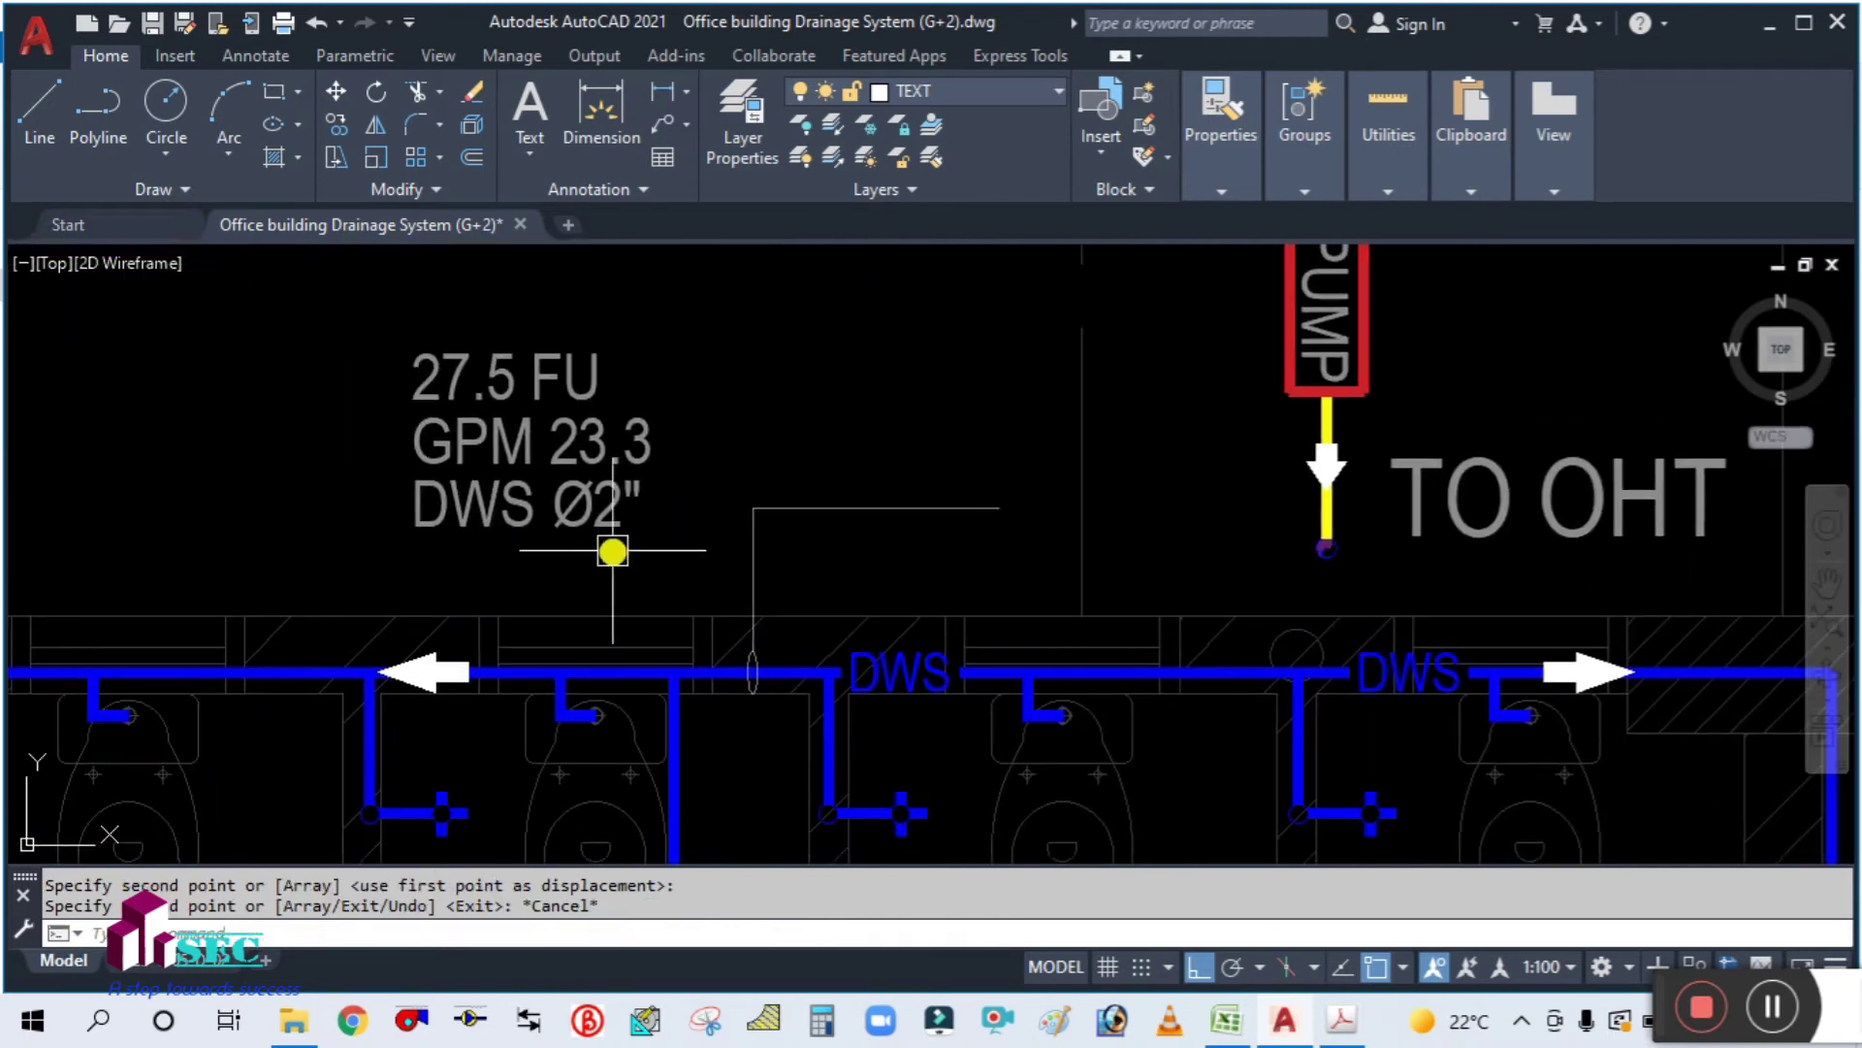
Step: Move the copied three-line label east until it lies over the horizontal part of the leader
{"action": "key", "text": "Return"}
{"action": "left_click", "coordinate": [588, 569]}
{"action": "left_click", "coordinate": [404, 333]}
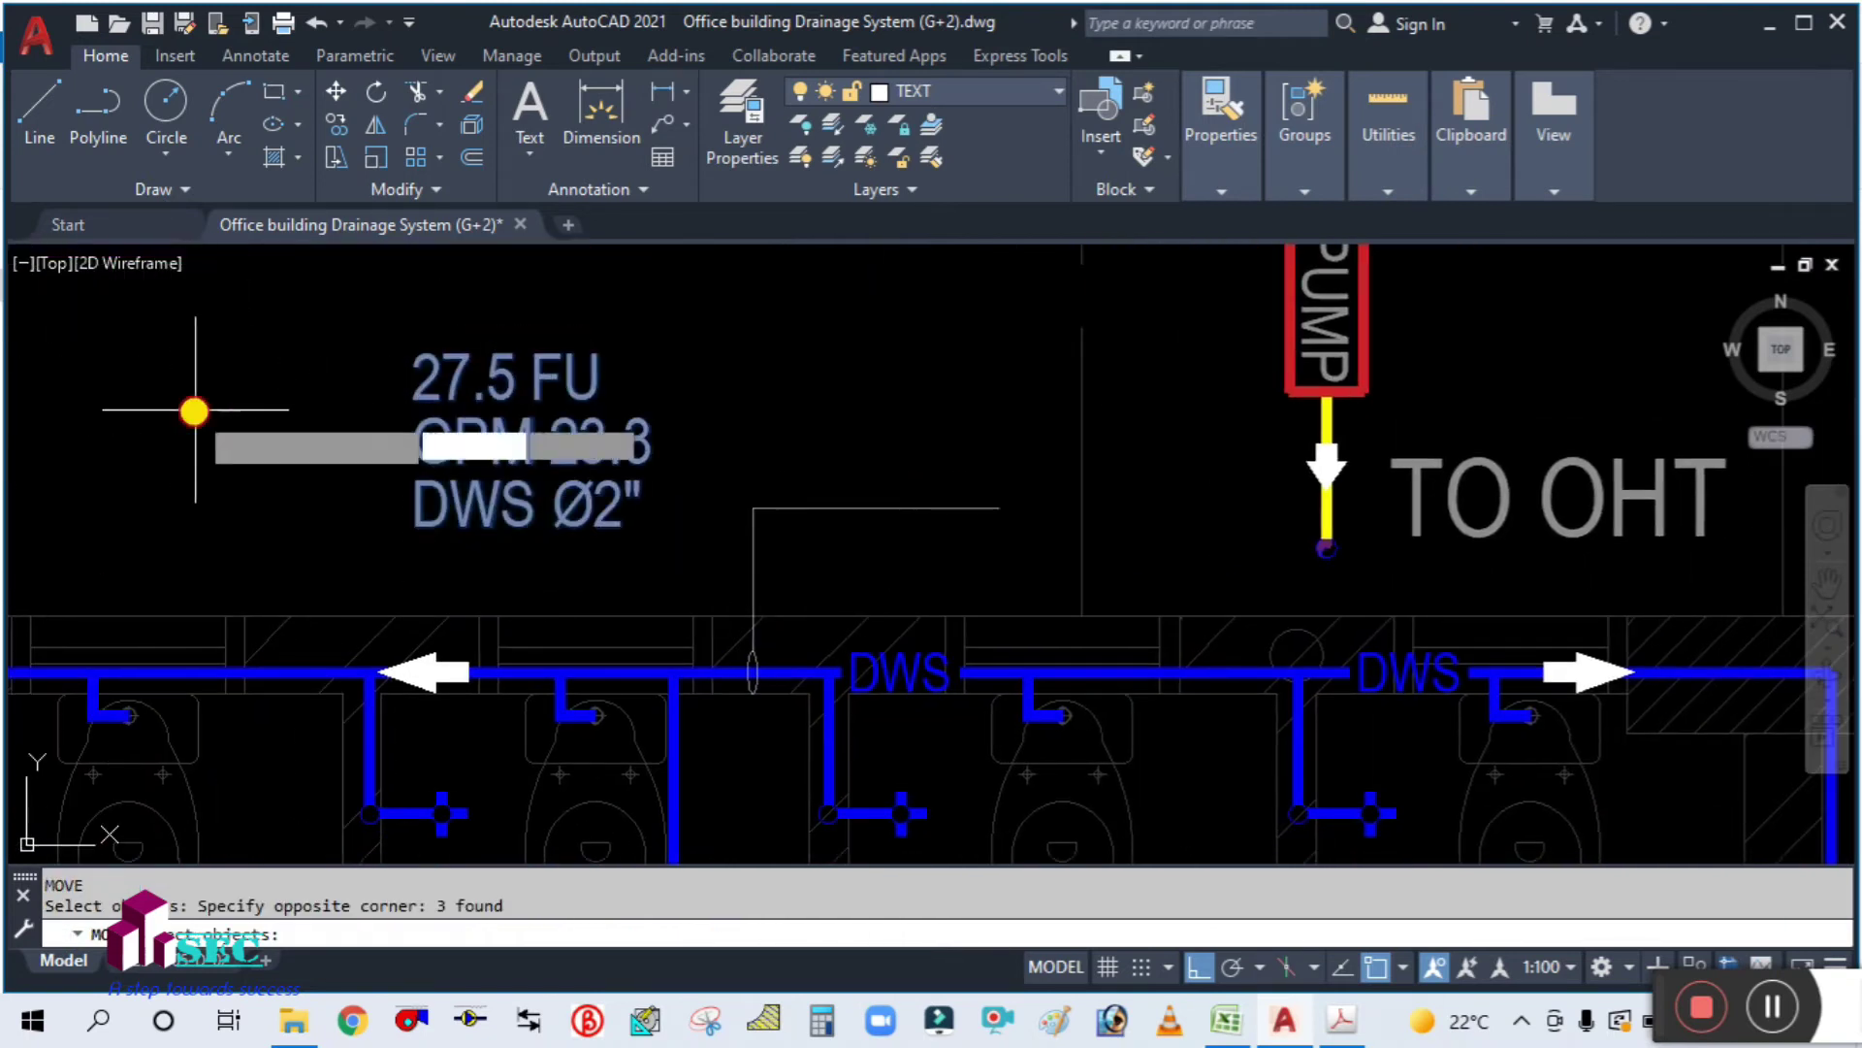
{"action": "key", "text": "Return"}
{"action": "left_click", "coordinate": [201, 408]}
{"action": "left_click", "coordinate": [585, 443]}
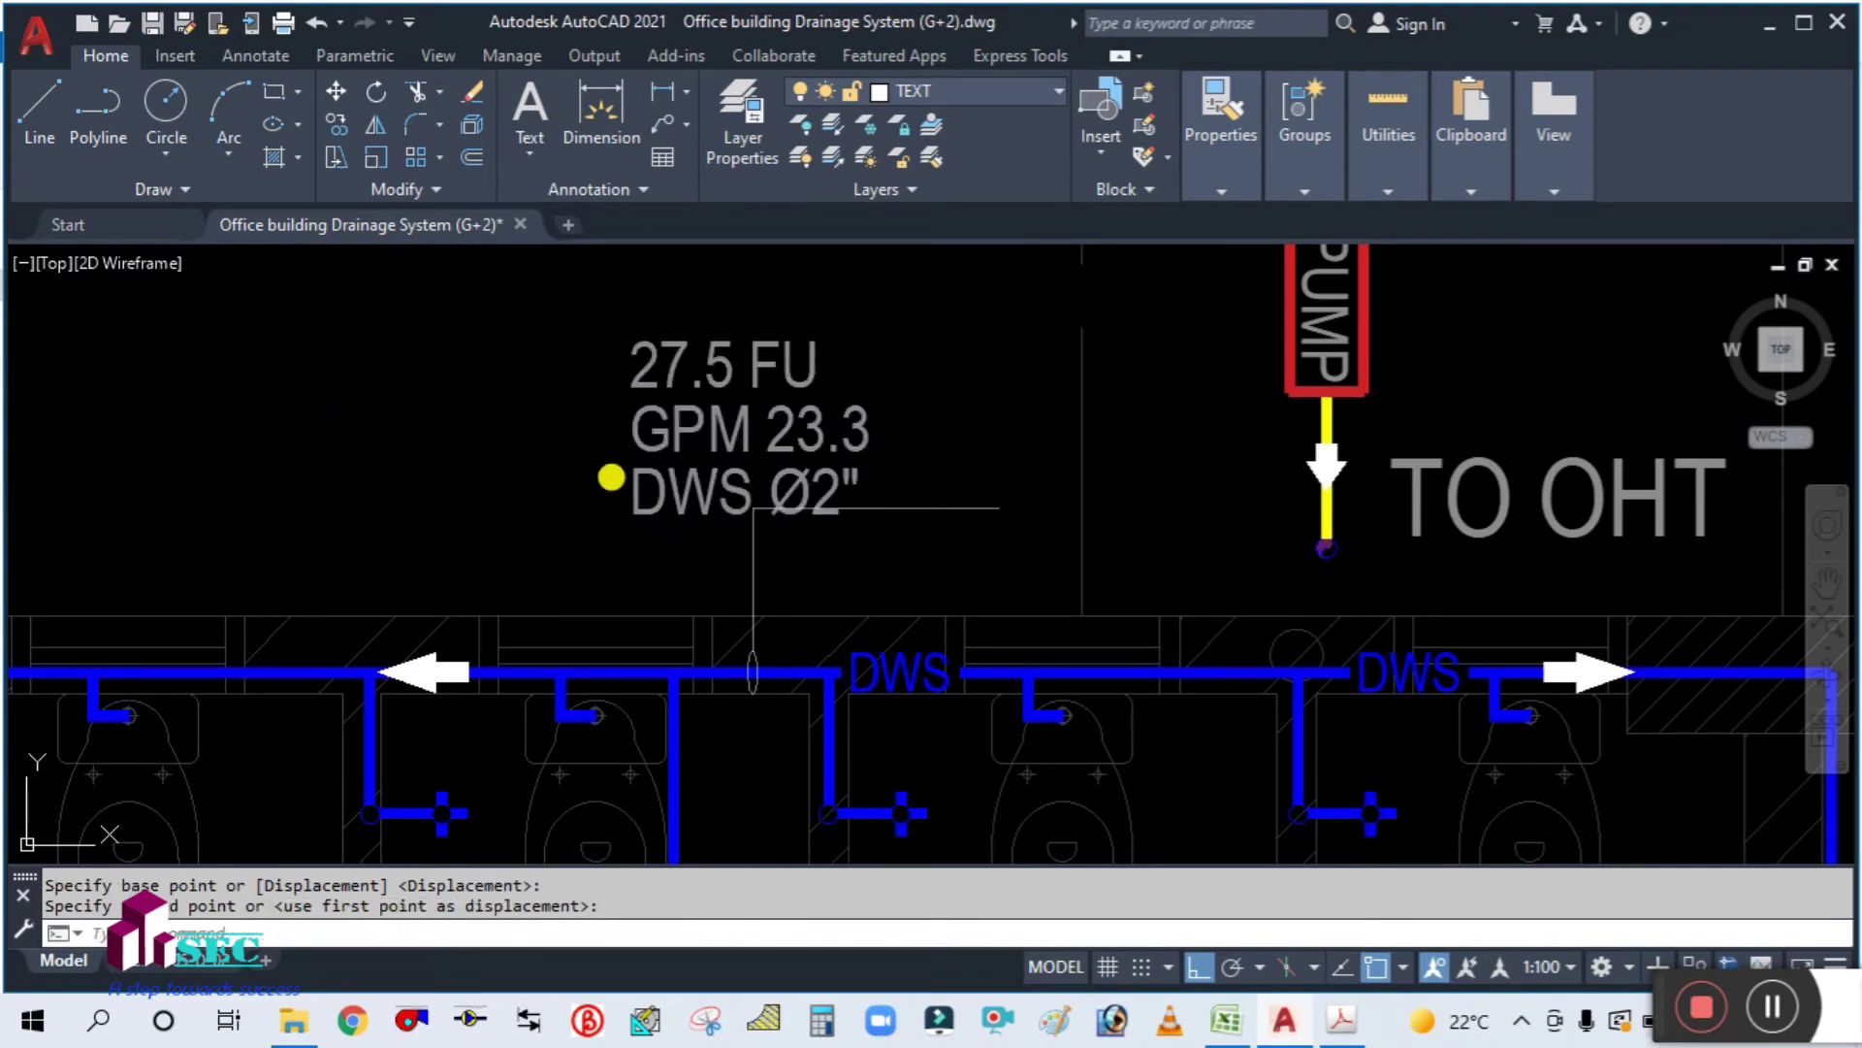
{"action": "key", "text": "Return"}
{"action": "left_click", "coordinate": [674, 591]}
{"action": "left_click", "coordinate": [553, 320]}
{"action": "key", "text": "Return"}
{"action": "left_click", "coordinate": [375, 462]}
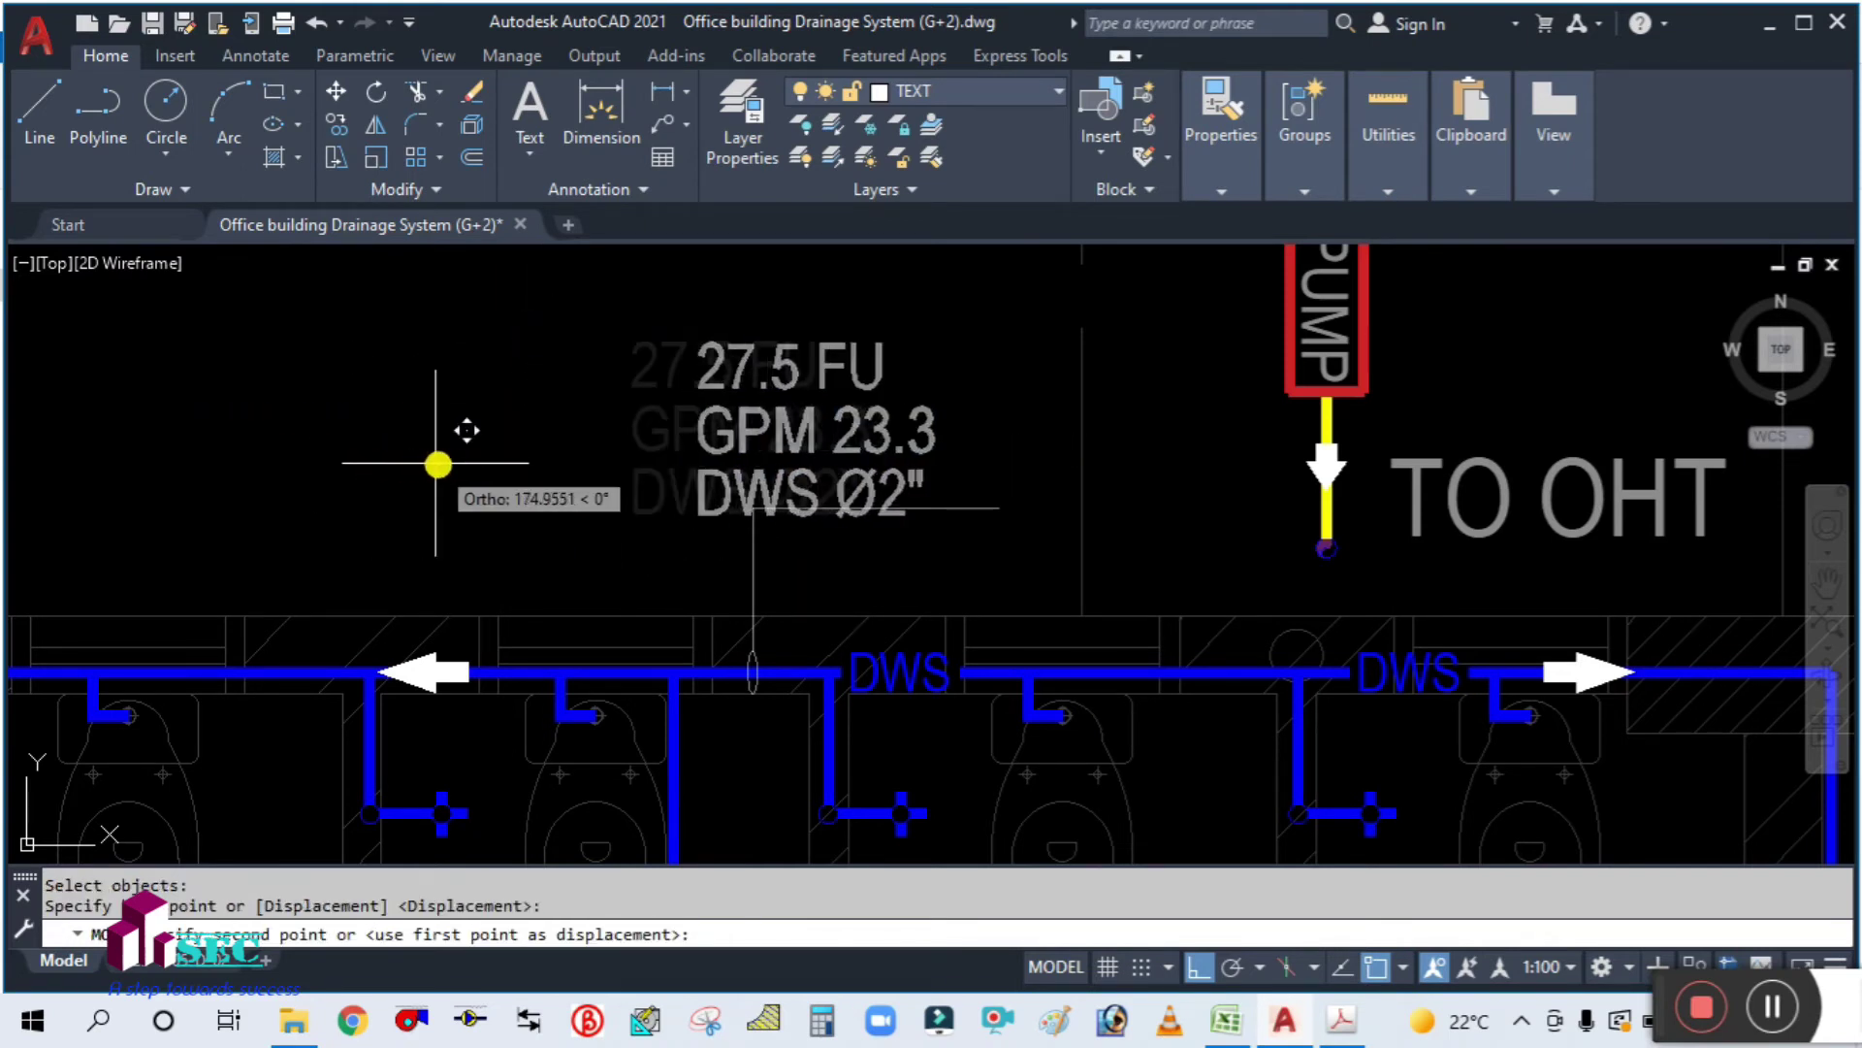
{"action": "left_click", "coordinate": [529, 429]}
Step: Move the copied label down so that the leader's horizontal line runs between its second and third text lines
{"action": "key", "text": "Return"}
{"action": "type", "text": "p"}
{"action": "key", "text": "Return"}
{"action": "key", "text": "Return"}
{"action": "left_click", "coordinate": [529, 395]}
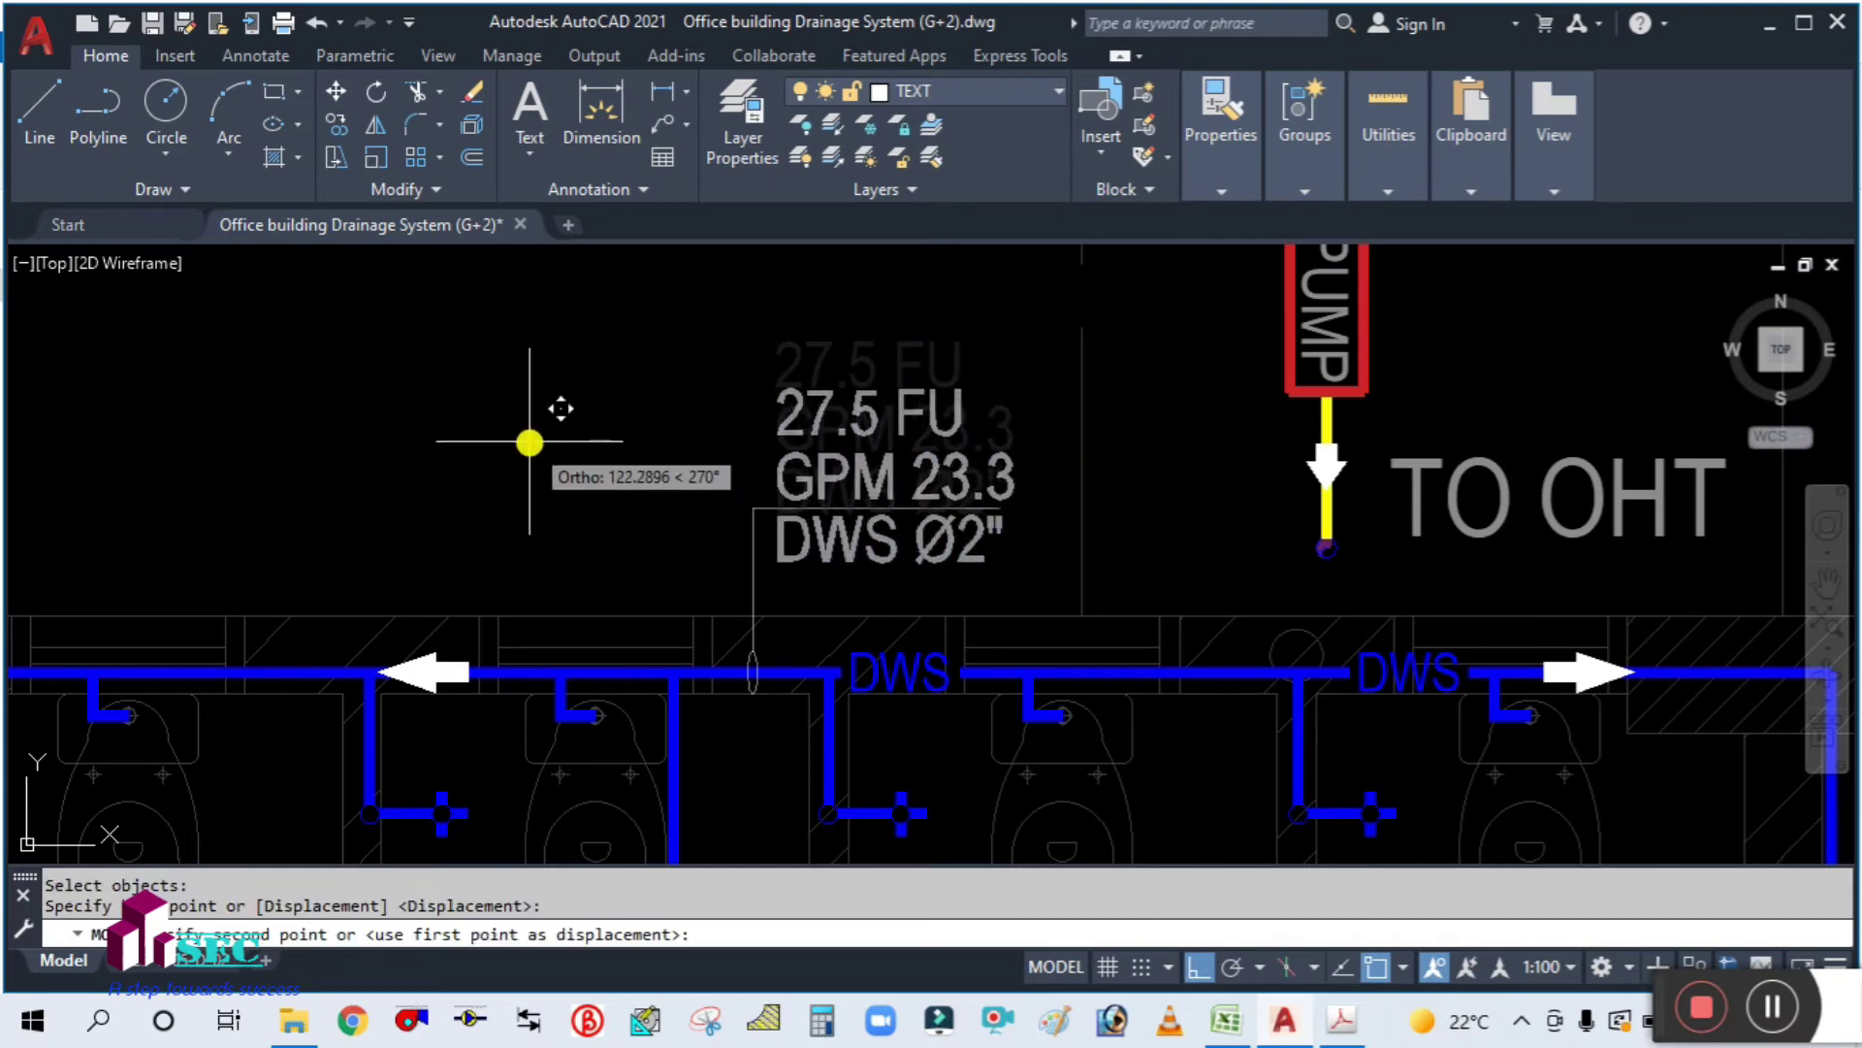
{"action": "left_click", "coordinate": [529, 444]}
Step: In the Excel load sheet, set the Water Closet and Hand Spray quantities to 2 each for the east branch
{"action": "scroll", "coordinate": [852, 416], "scroll_direction": "down", "scroll_amount": 2}
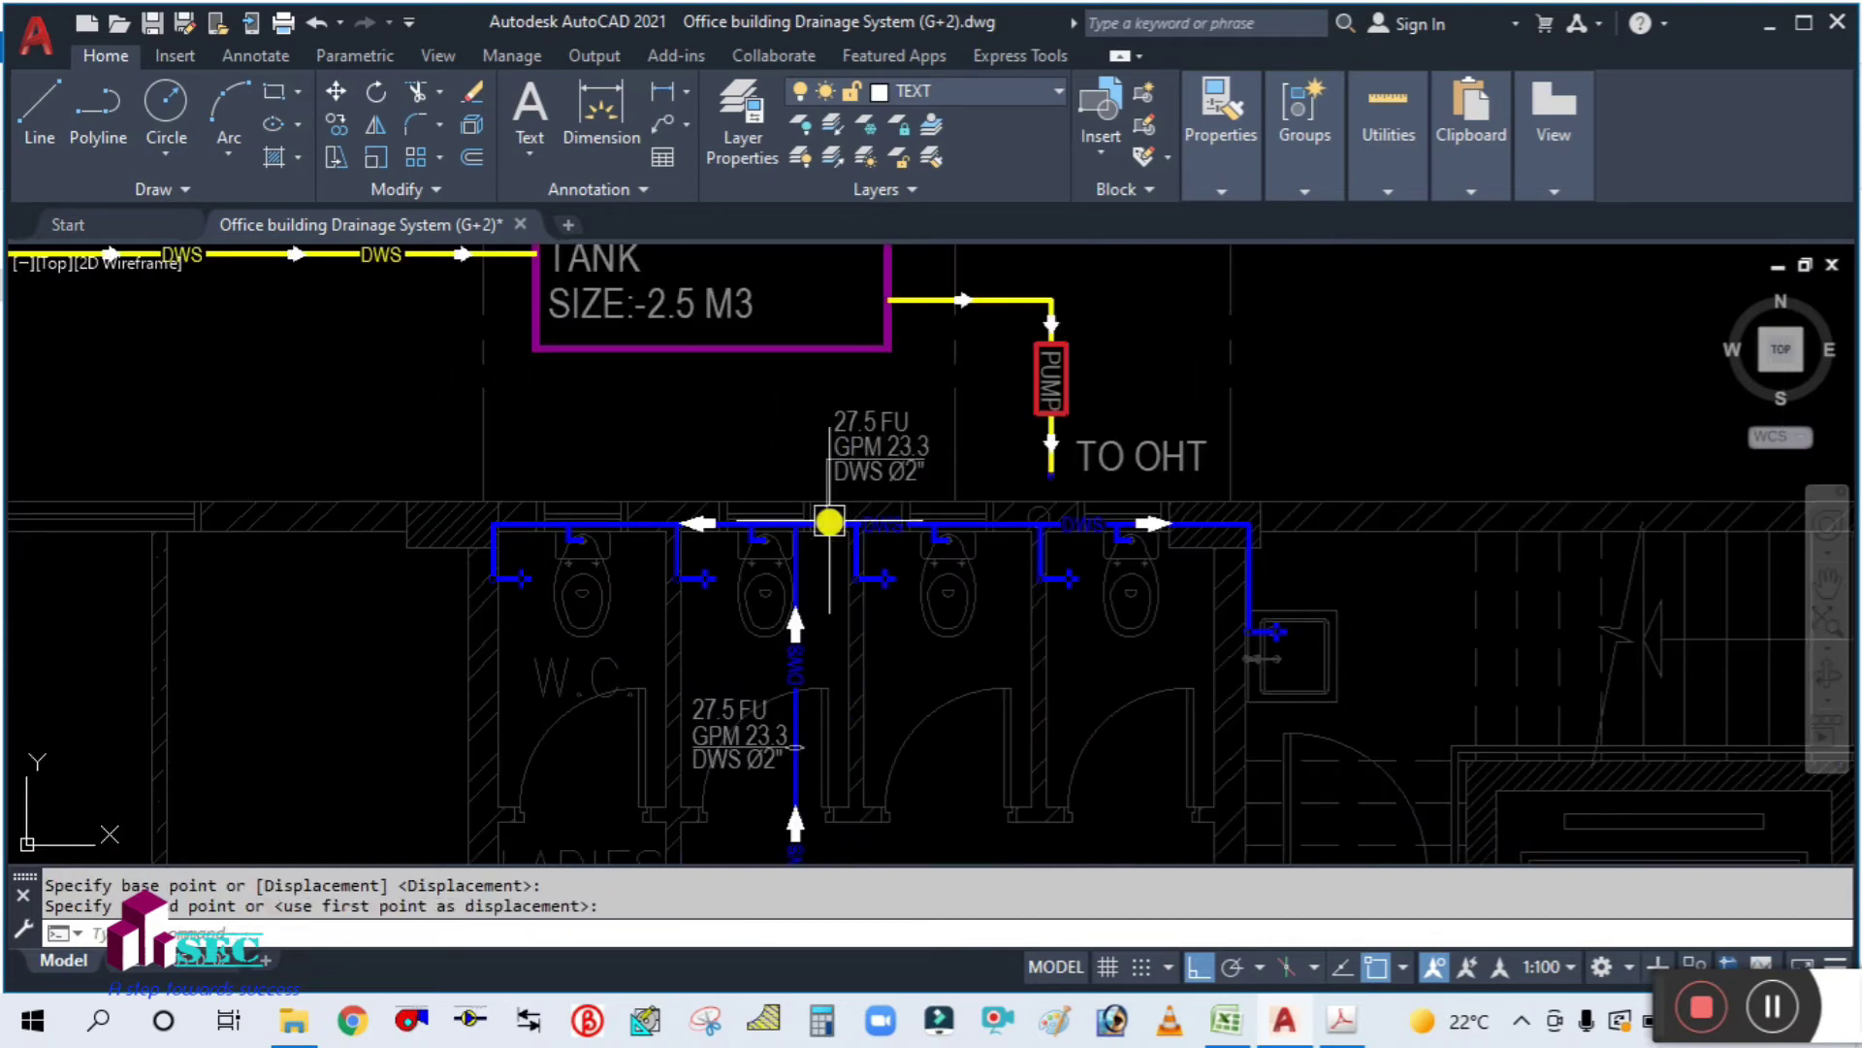
{"action": "scroll", "coordinate": [830, 522], "scroll_direction": "up", "scroll_amount": 2}
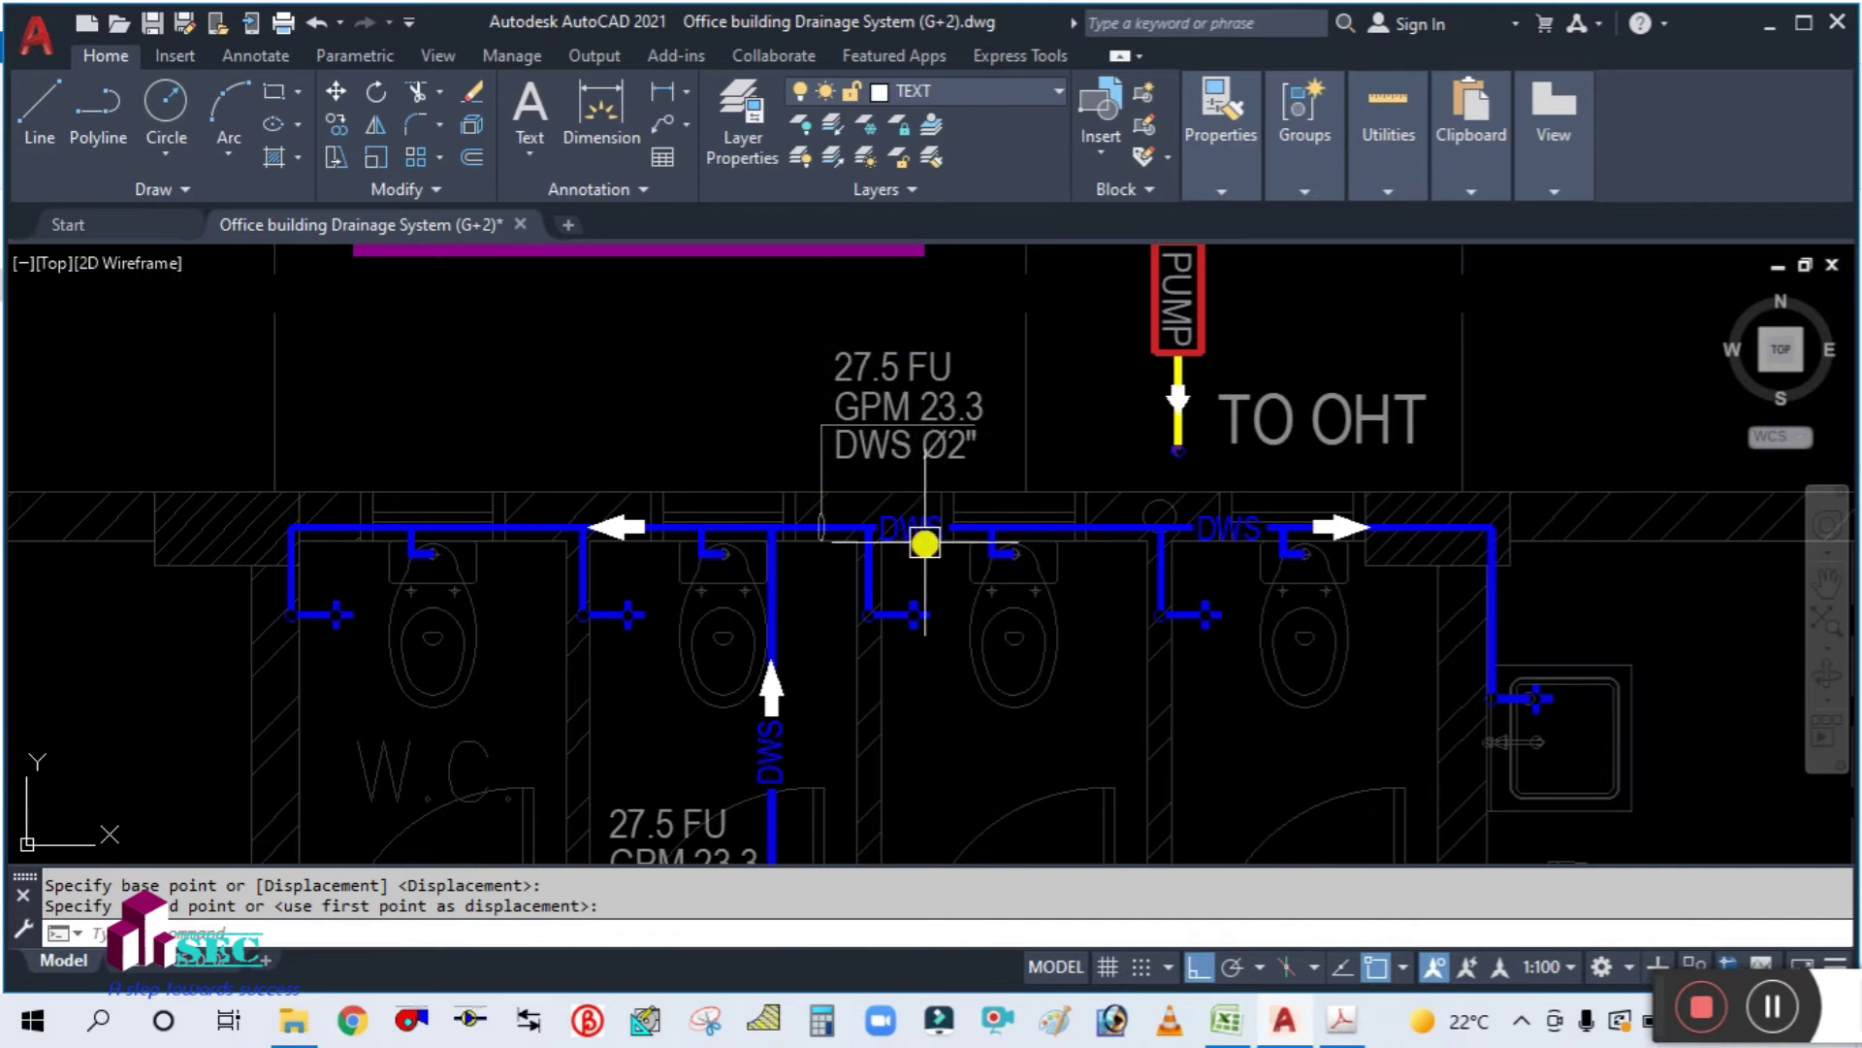
{"action": "middle_click_drag", "start_coordinate": [1077, 544], "coordinate": [931, 537]}
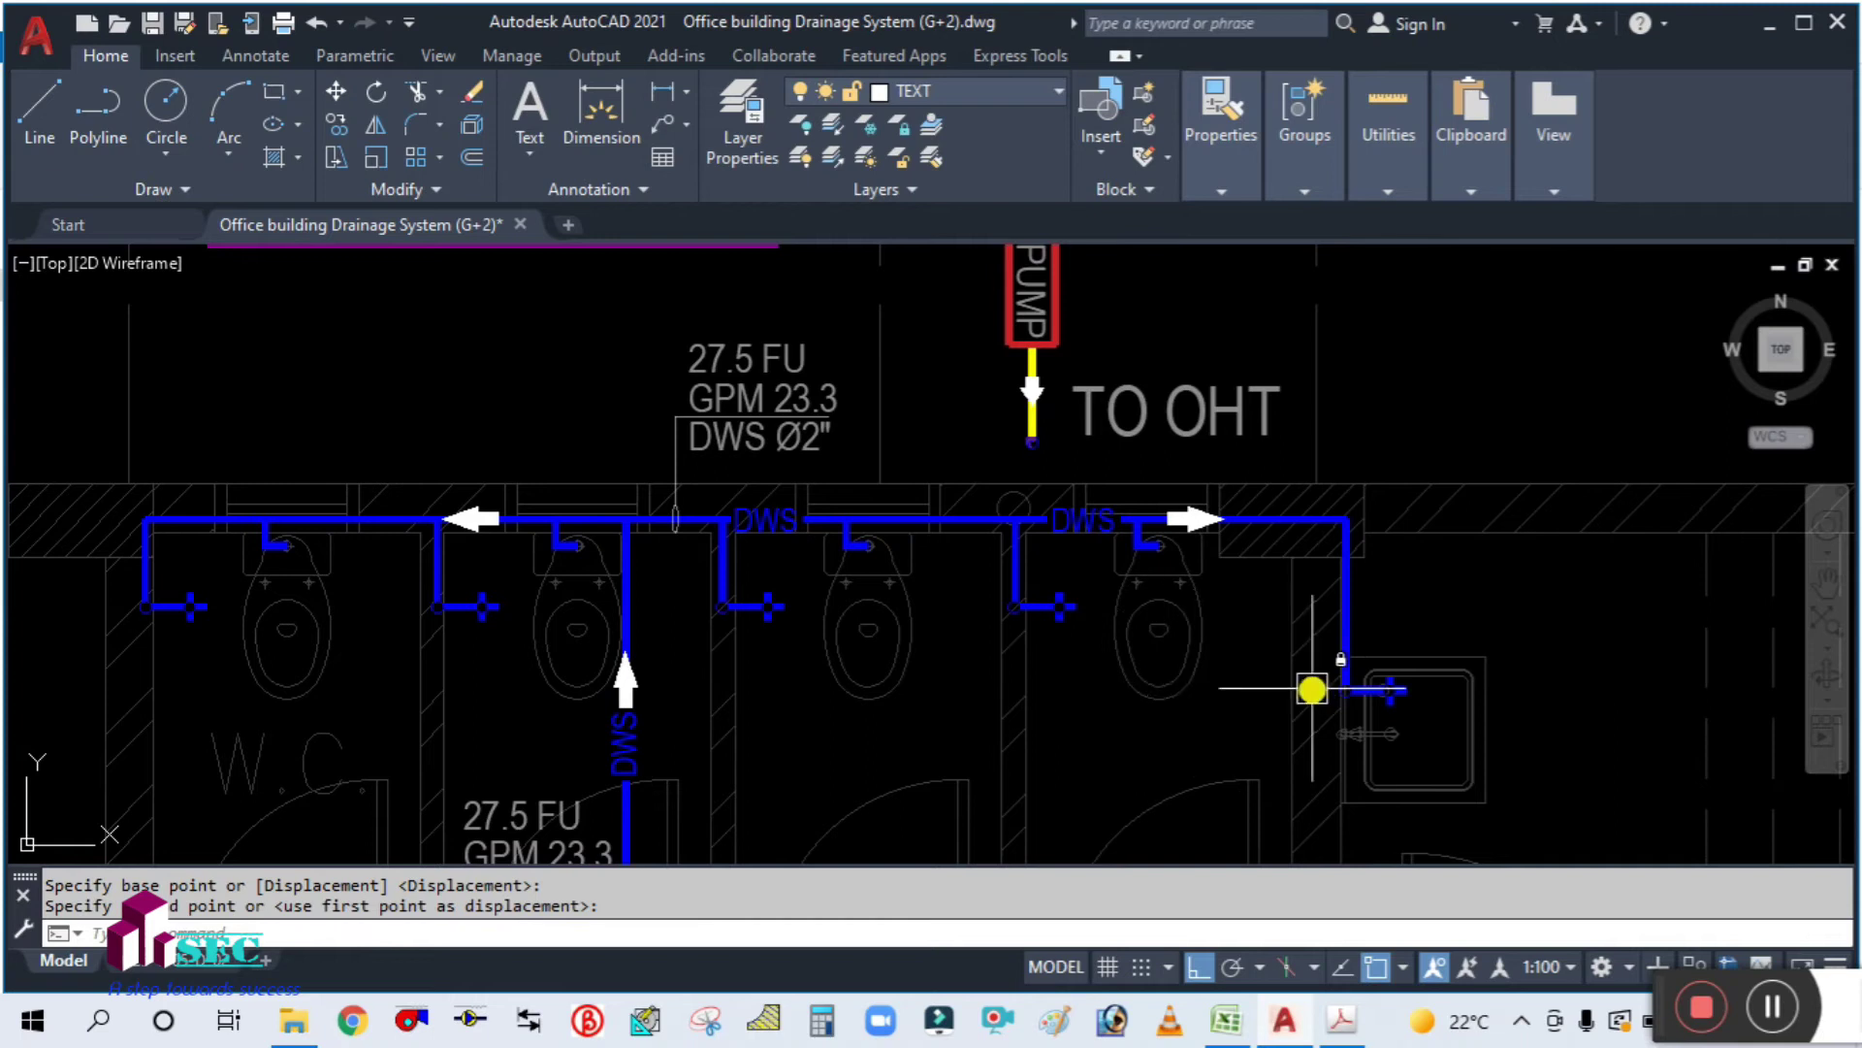
{"action": "left_click", "coordinate": [1218, 1024]}
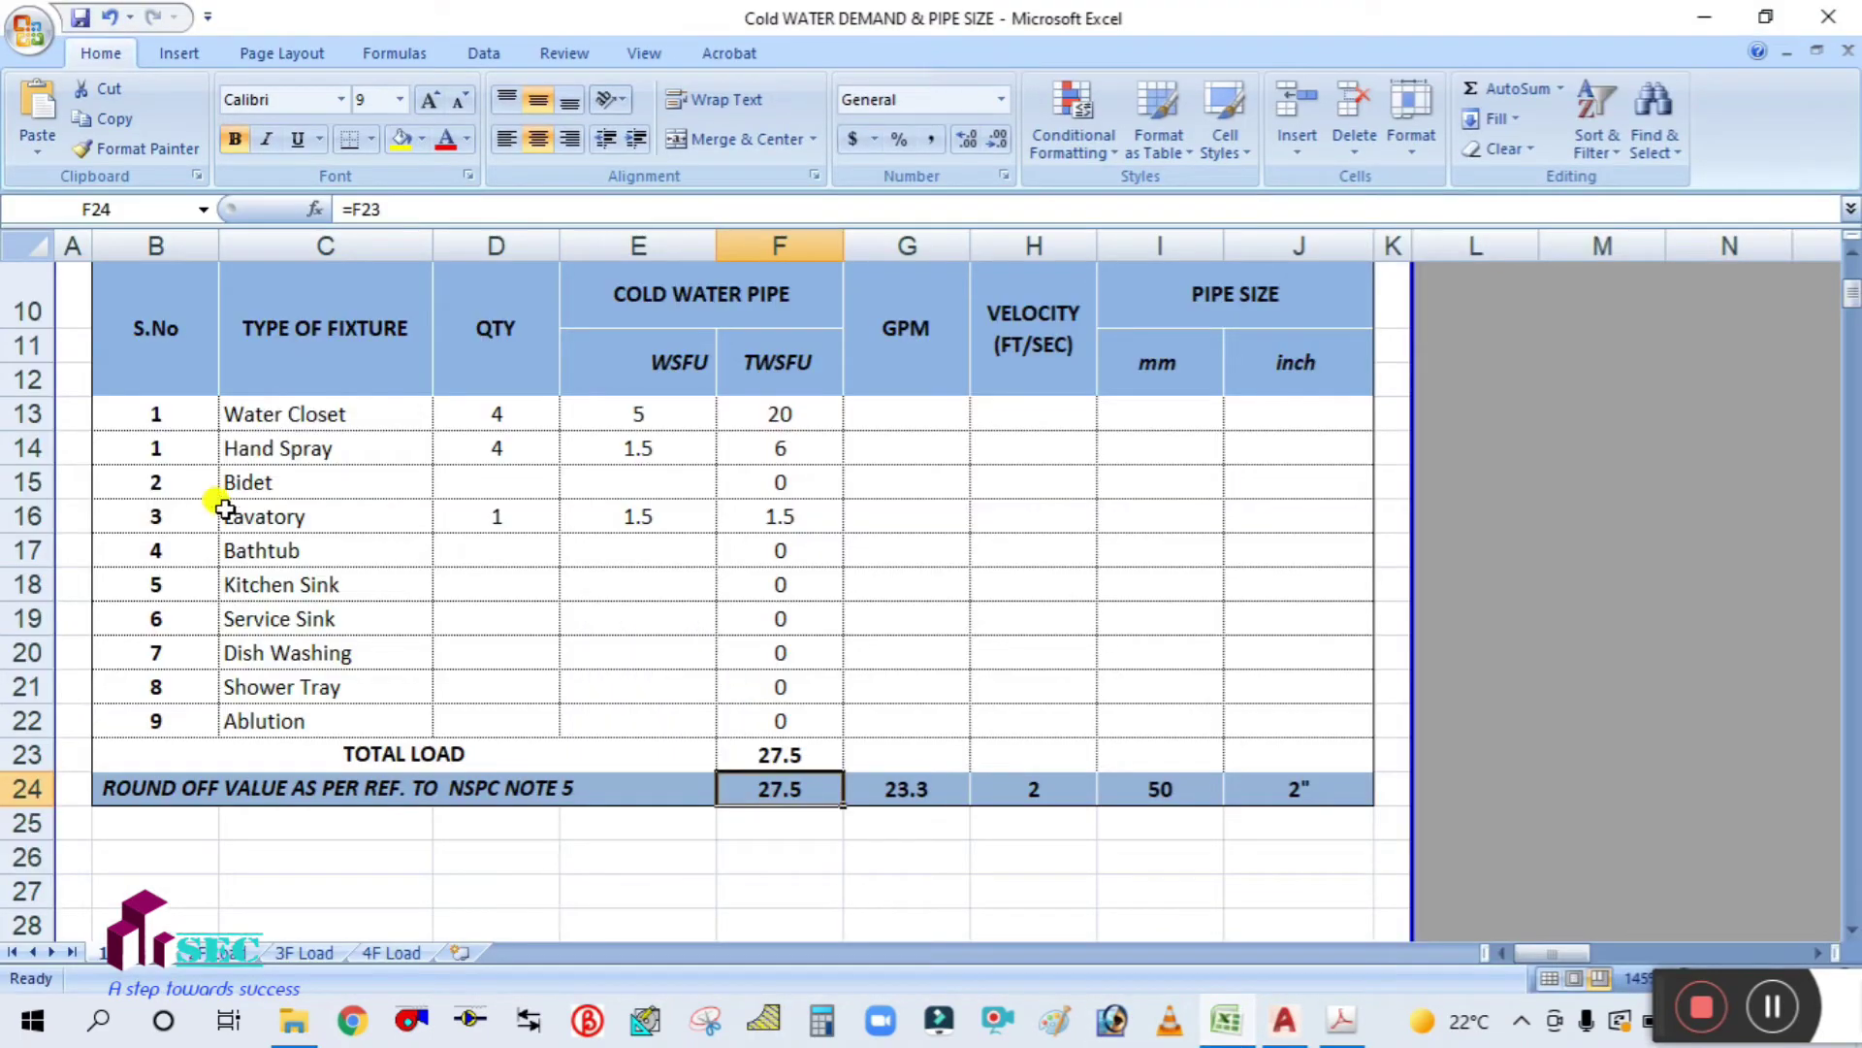
{"action": "left_click", "coordinate": [482, 516]}
{"action": "left_click", "coordinate": [491, 437]}
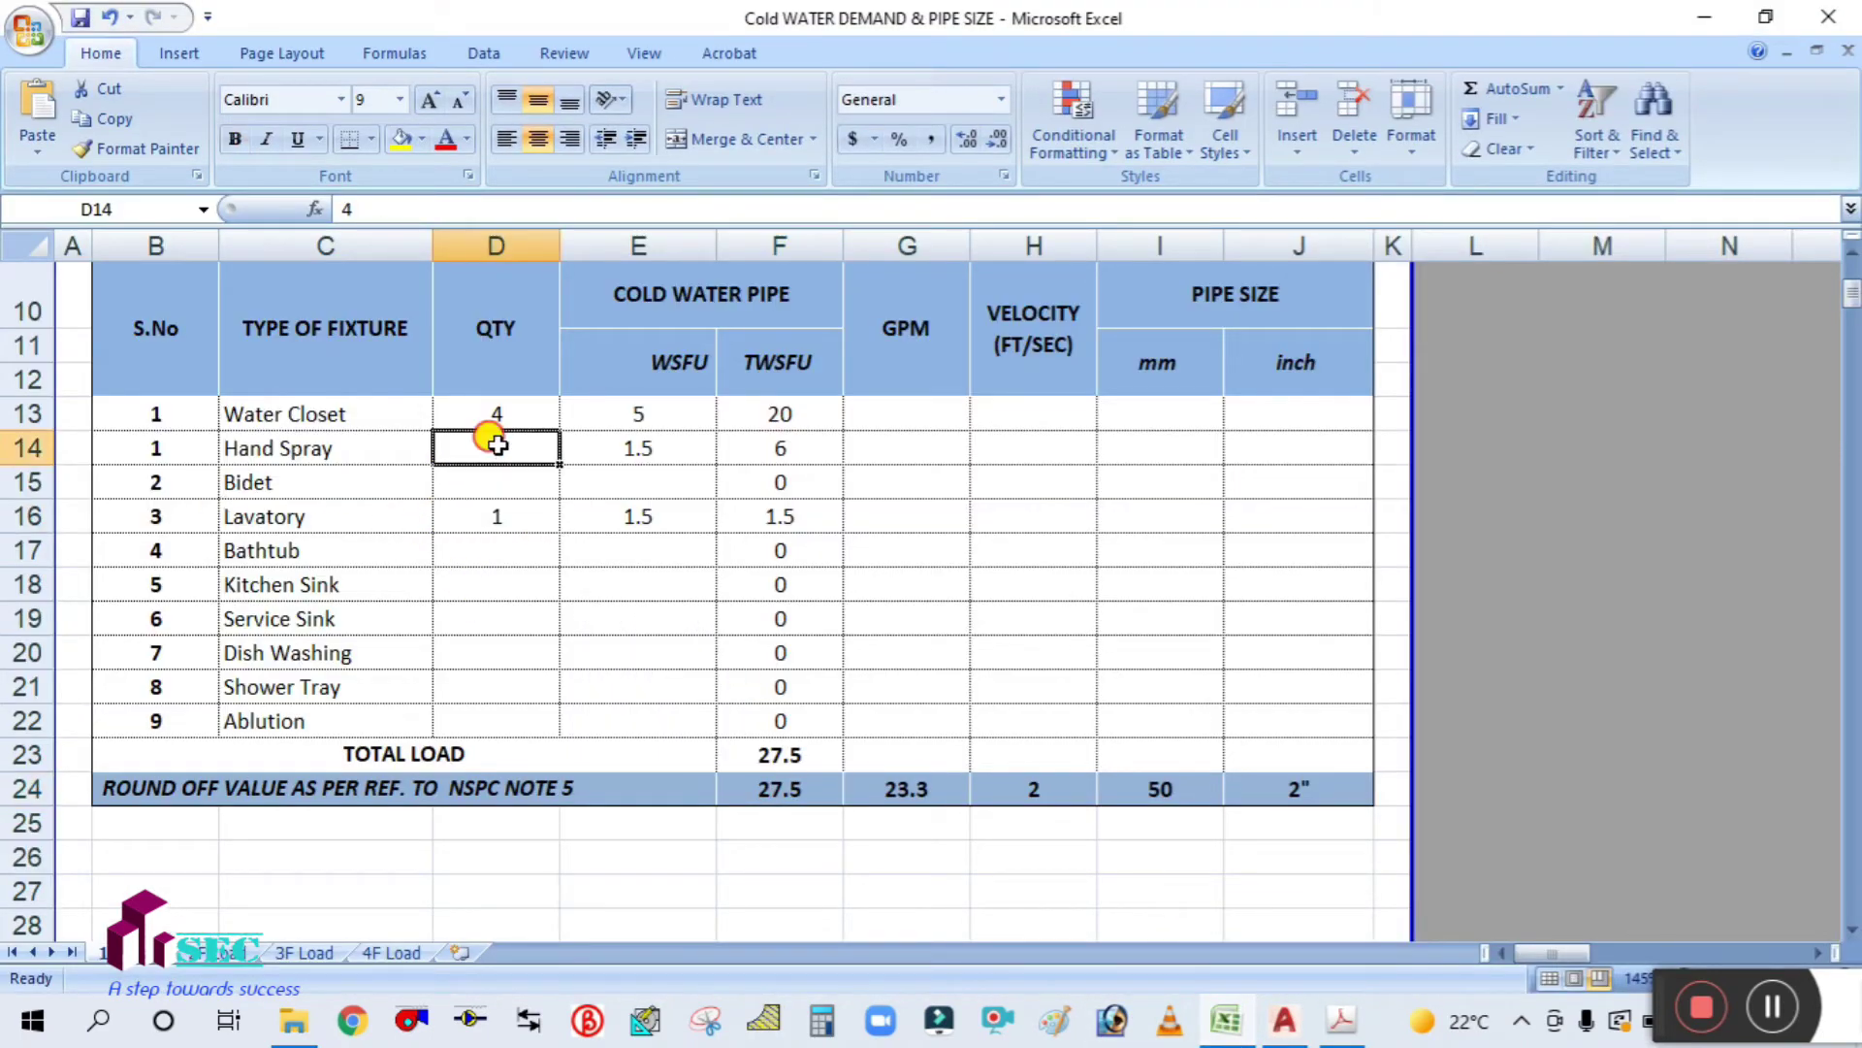
{"action": "type", "text": "2"}
{"action": "left_click", "coordinate": [504, 417]}
{"action": "type", "text": "2"}
{"action": "left_click", "coordinate": [549, 605]}
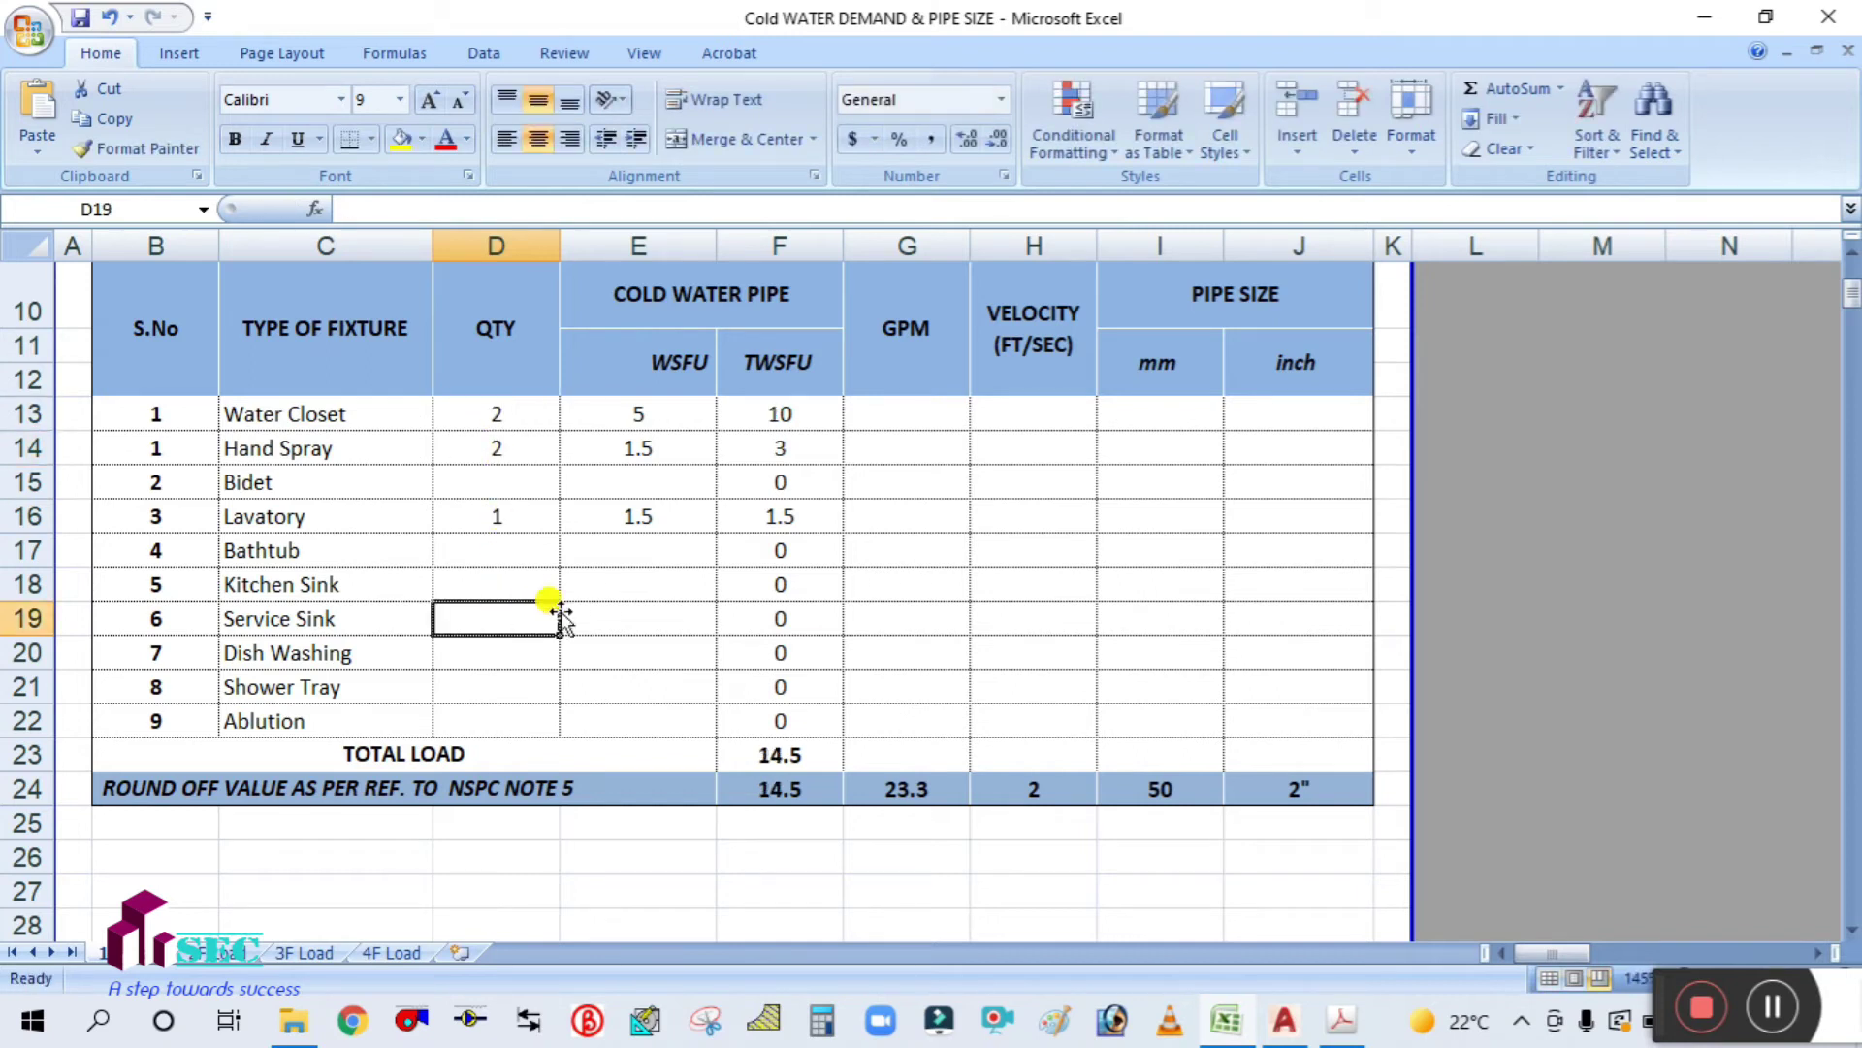
{"action": "left_click", "coordinate": [782, 753]}
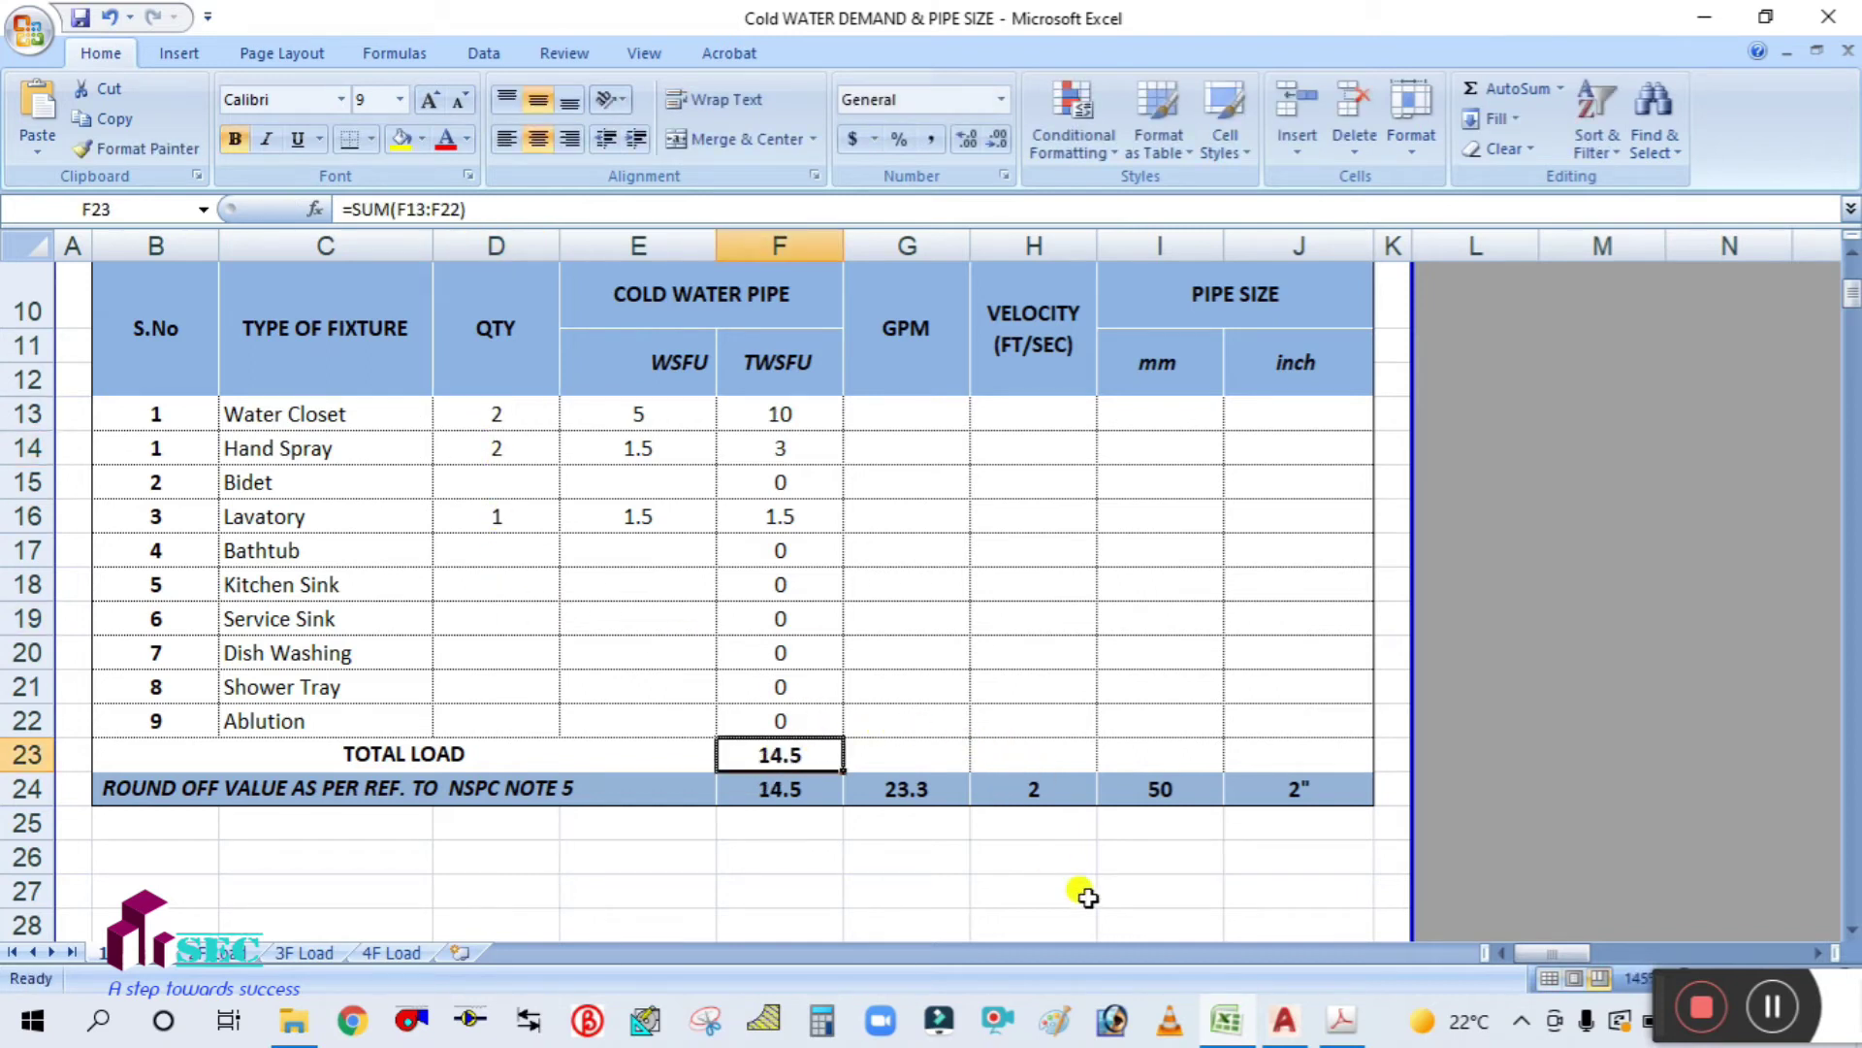
Step: Switch to the plumbing code PDF in Acrobat and draw an oval around 15 fixture units in the flush tank table
{"action": "left_click", "coordinate": [1337, 1023]}
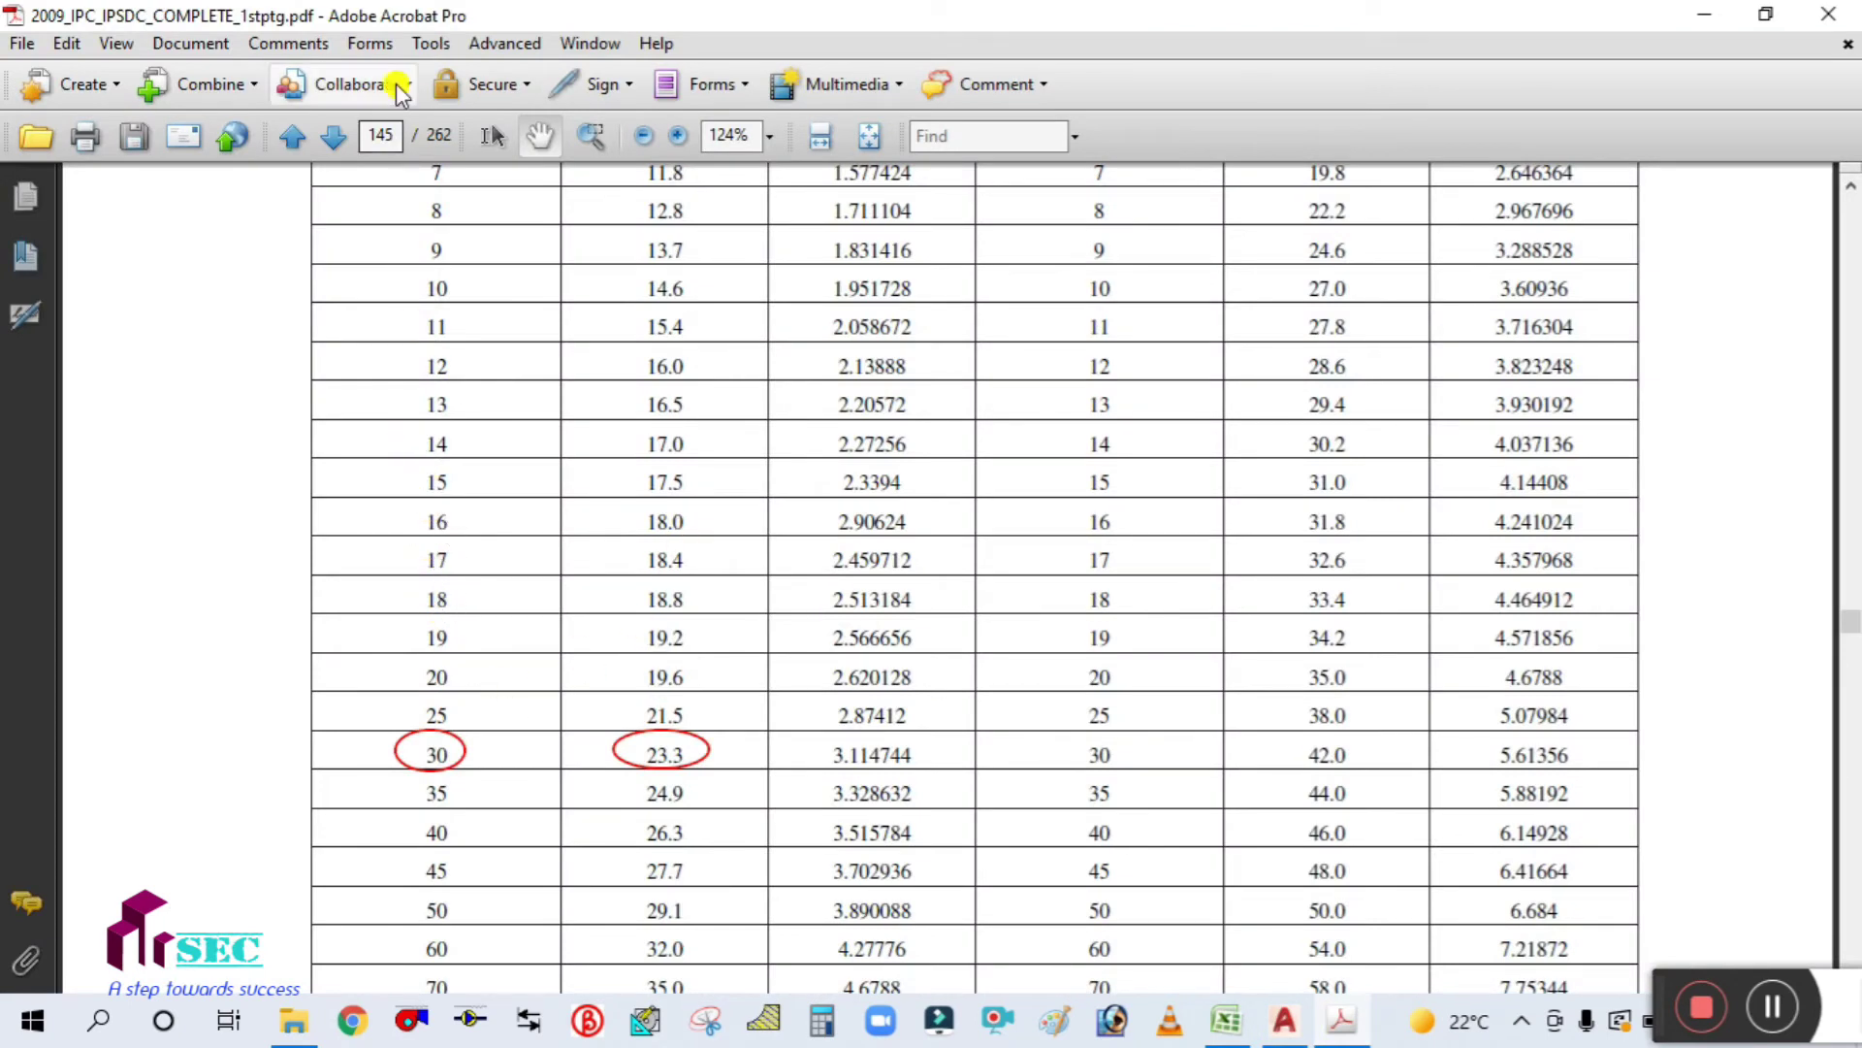
{"action": "left_click", "coordinate": [430, 43]}
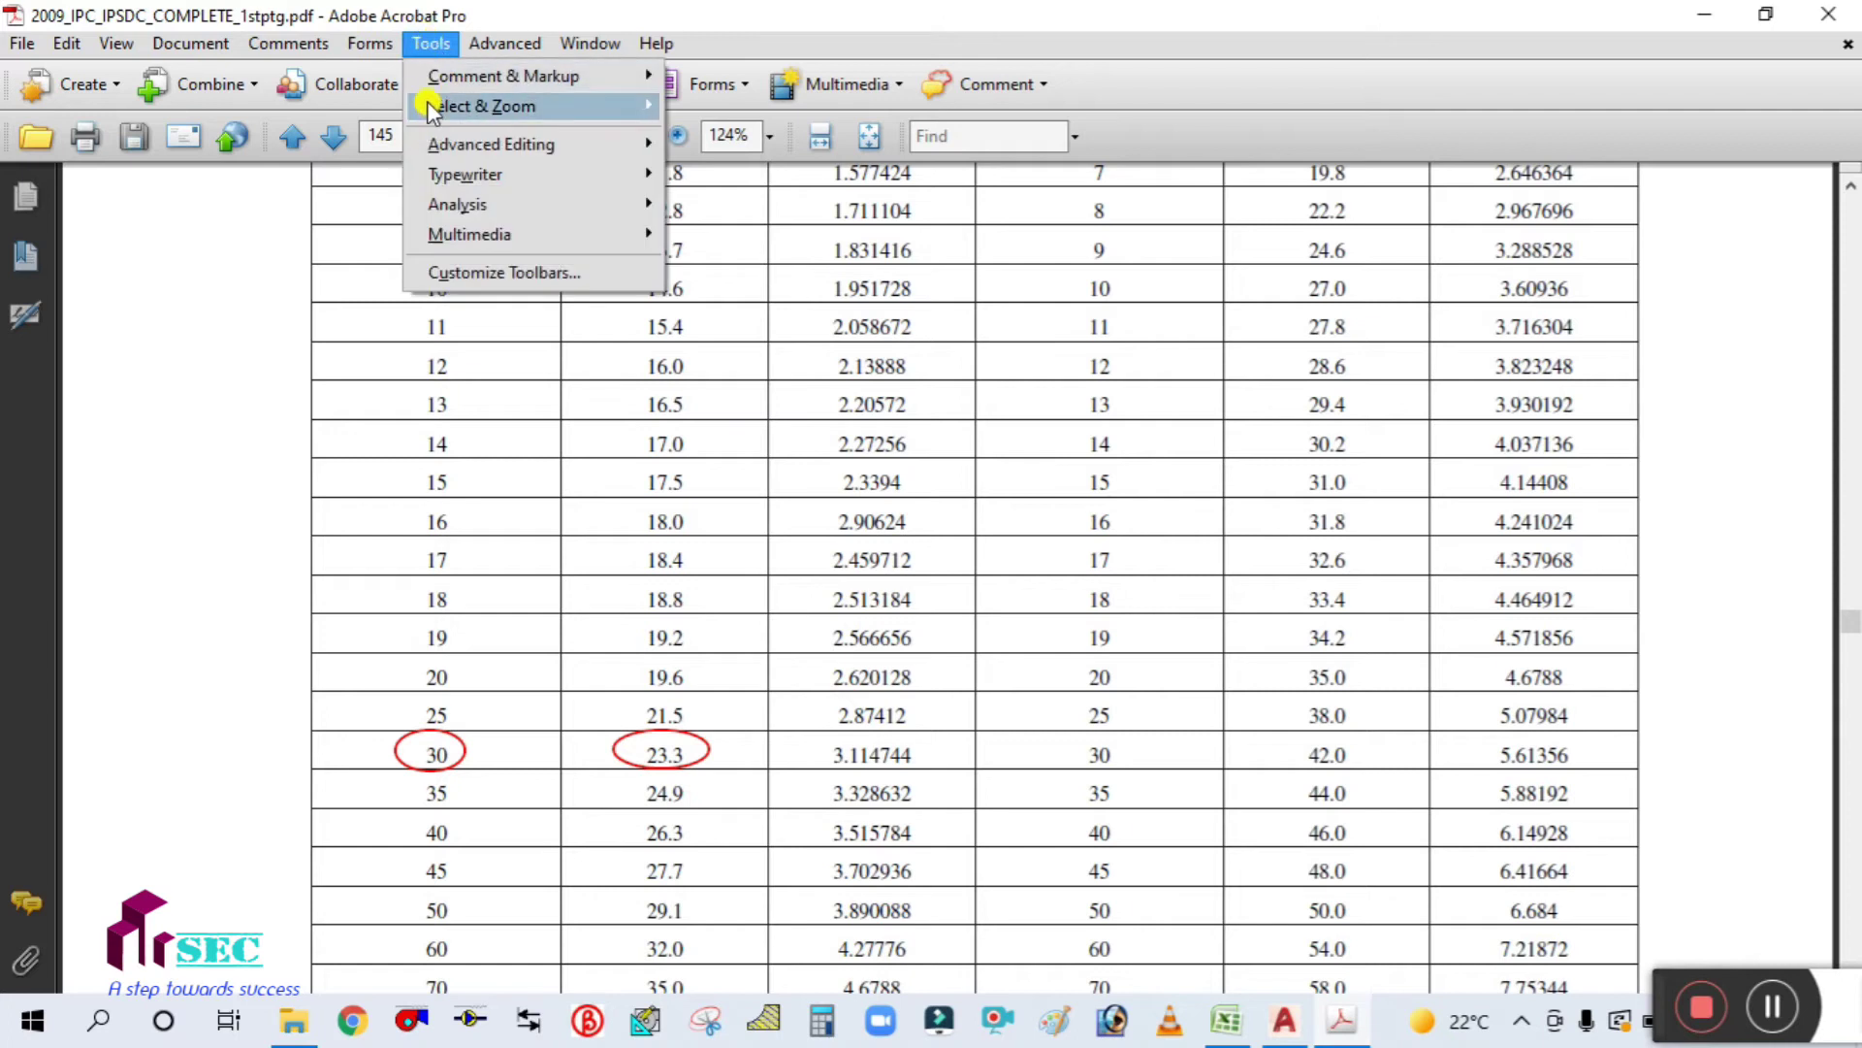
{"action": "mouse_move", "coordinate": [473, 78]}
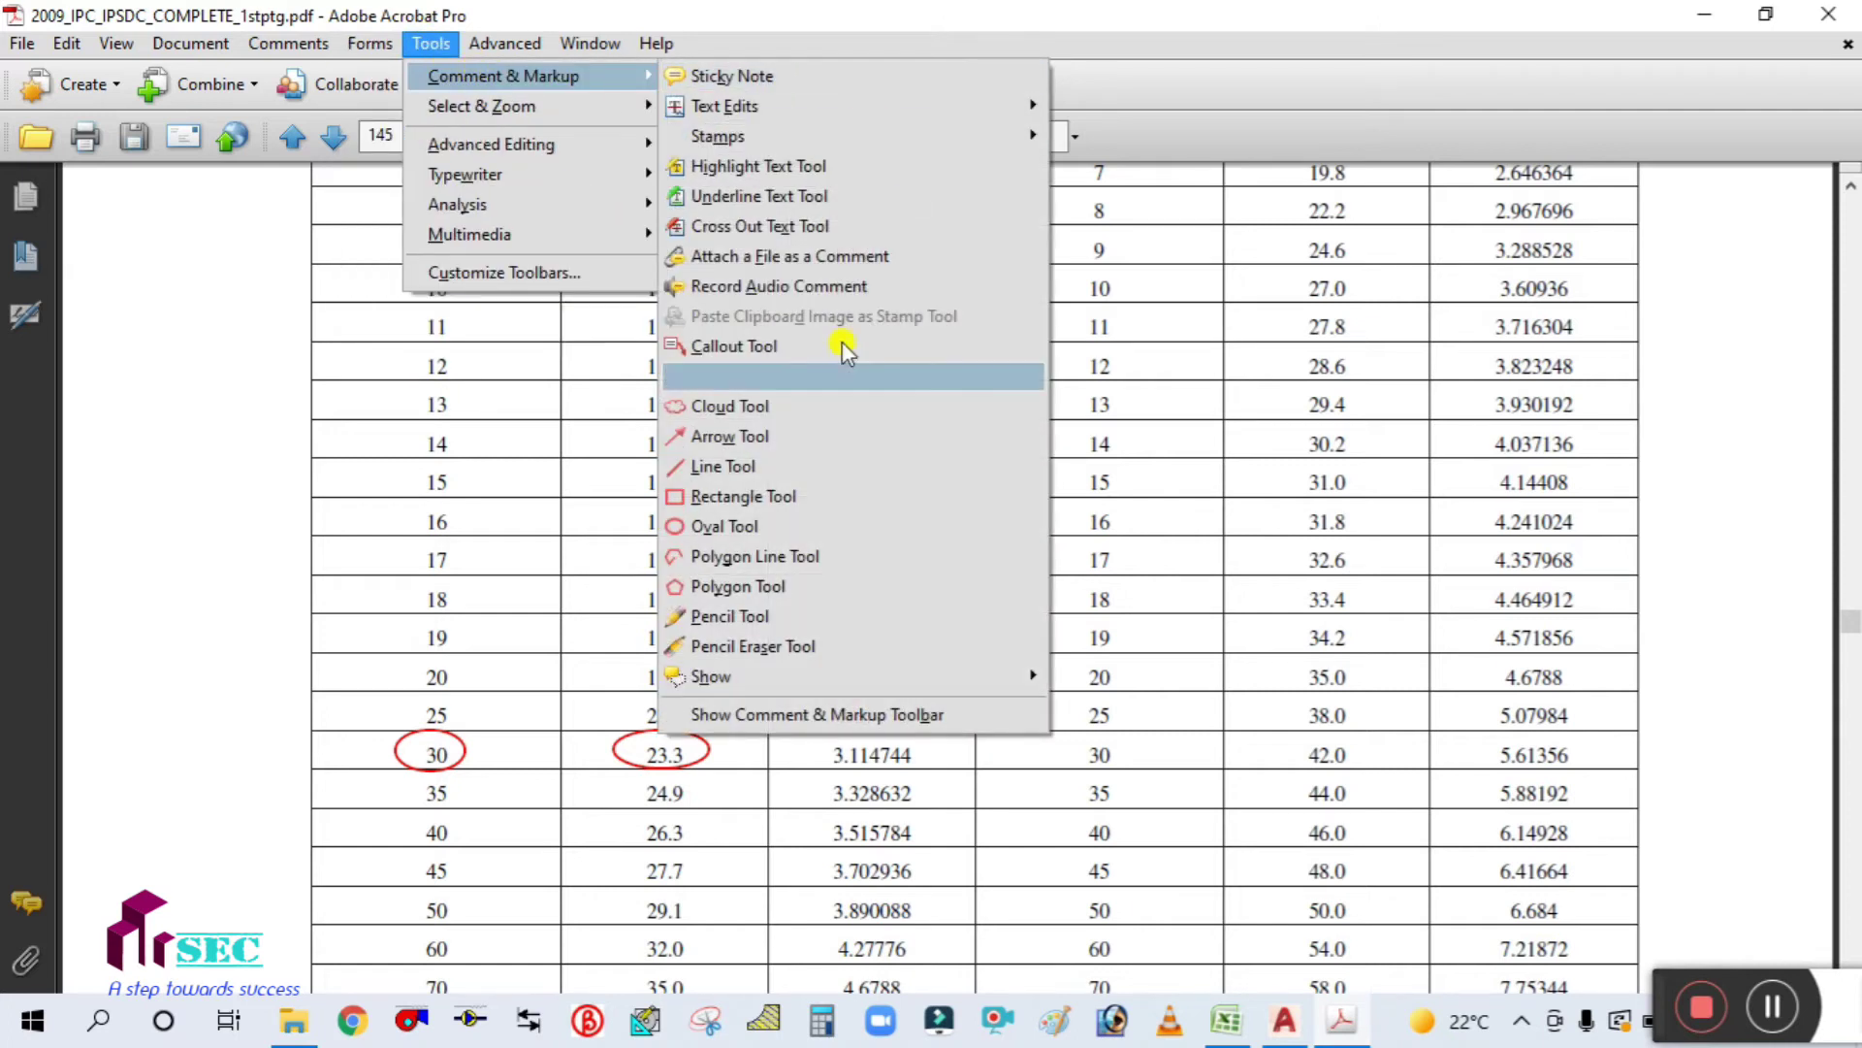
{"action": "left_click", "coordinate": [691, 526]}
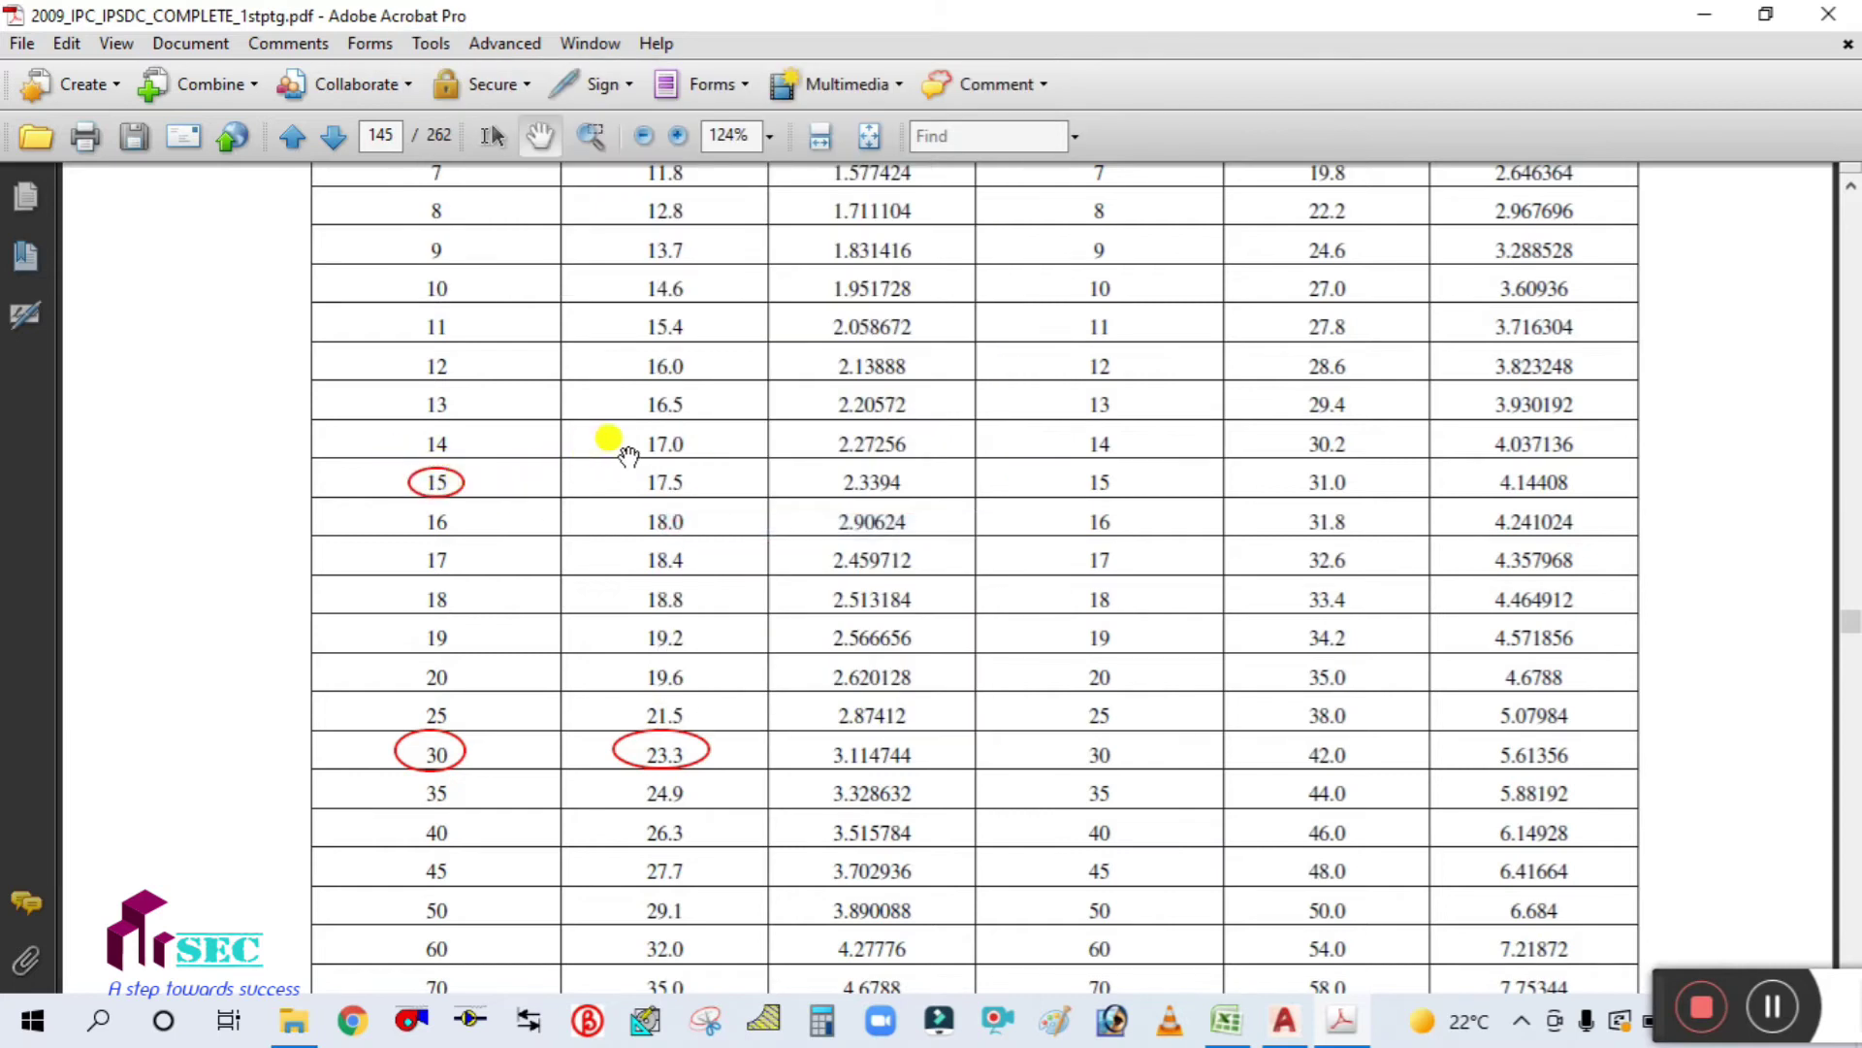
Step: Draw a red rectangle around the 17.5 GPM value in the row for 15 fixture units
{"action": "left_click", "coordinate": [431, 44]}
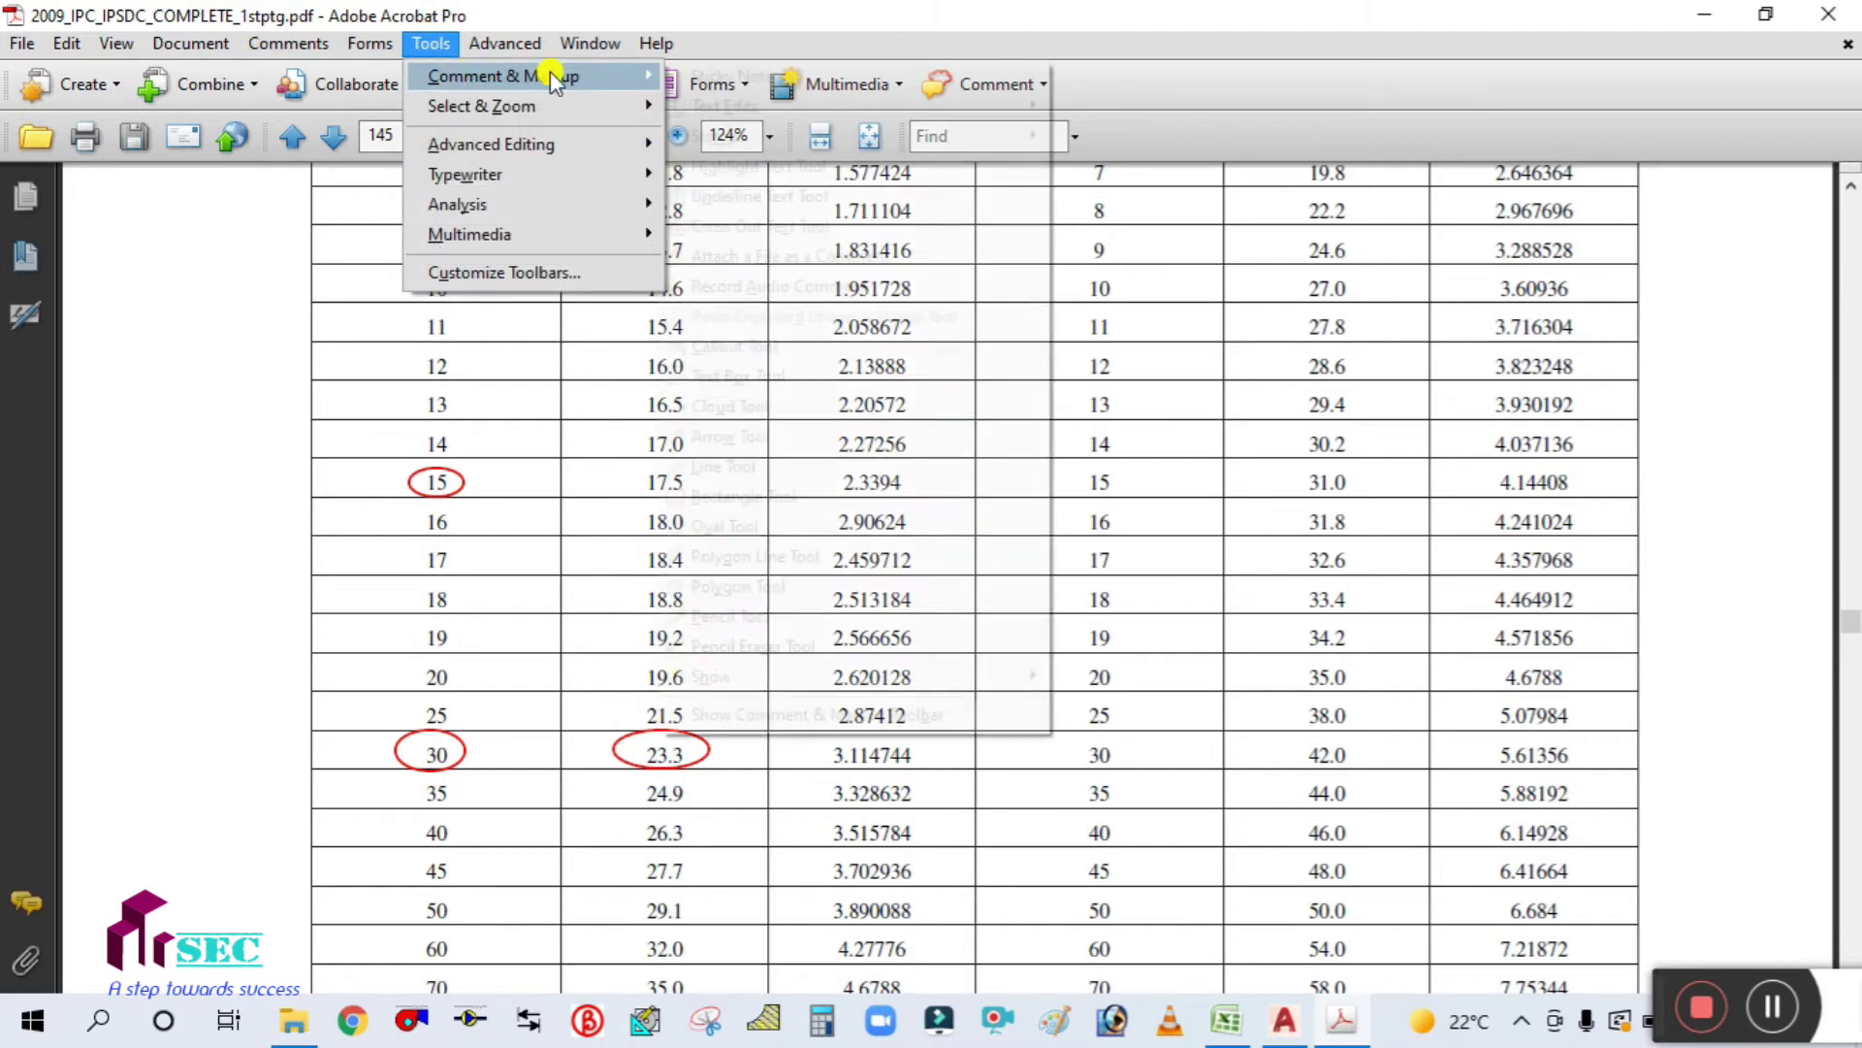
{"action": "mouse_move", "coordinate": [548, 75]}
{"action": "left_click", "coordinate": [691, 495]}
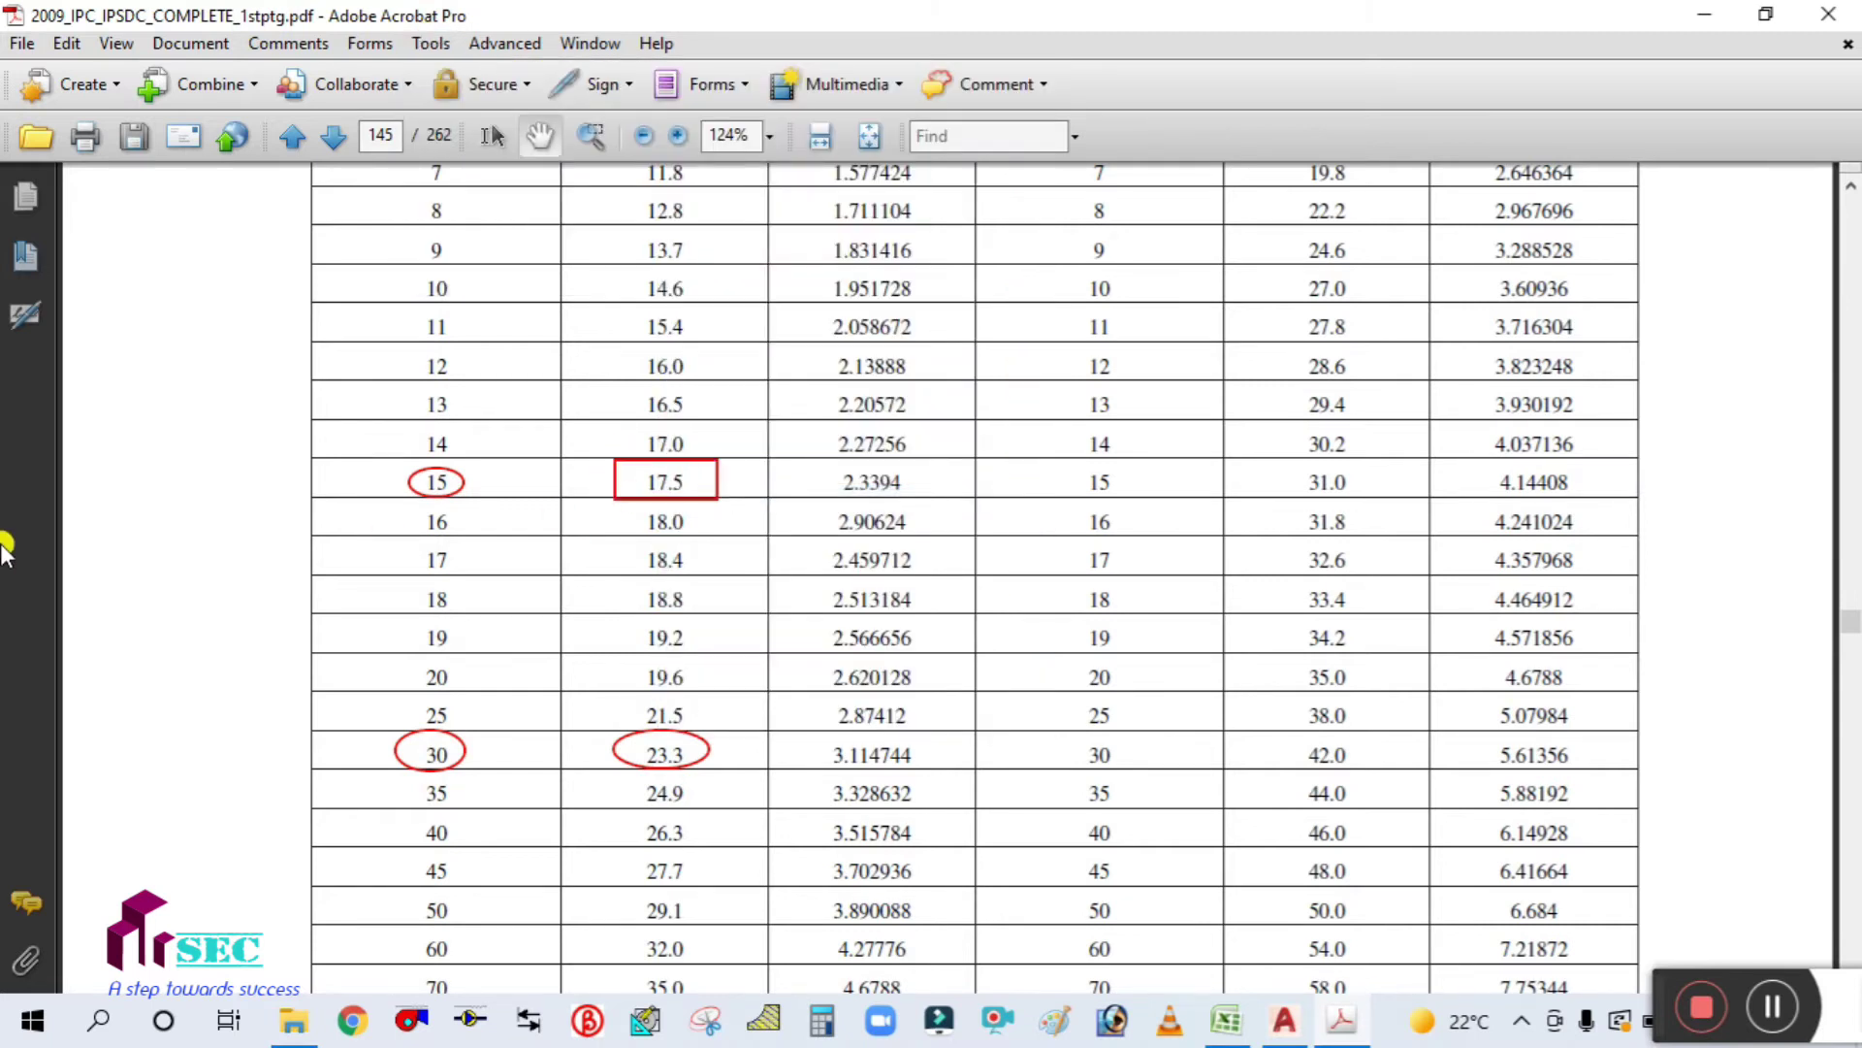
Step: Switch back to Excel and set the GPM in the round-off row to 17.5
{"action": "scroll", "coordinate": [898, 631], "scroll_direction": "up", "scroll_amount": 1}
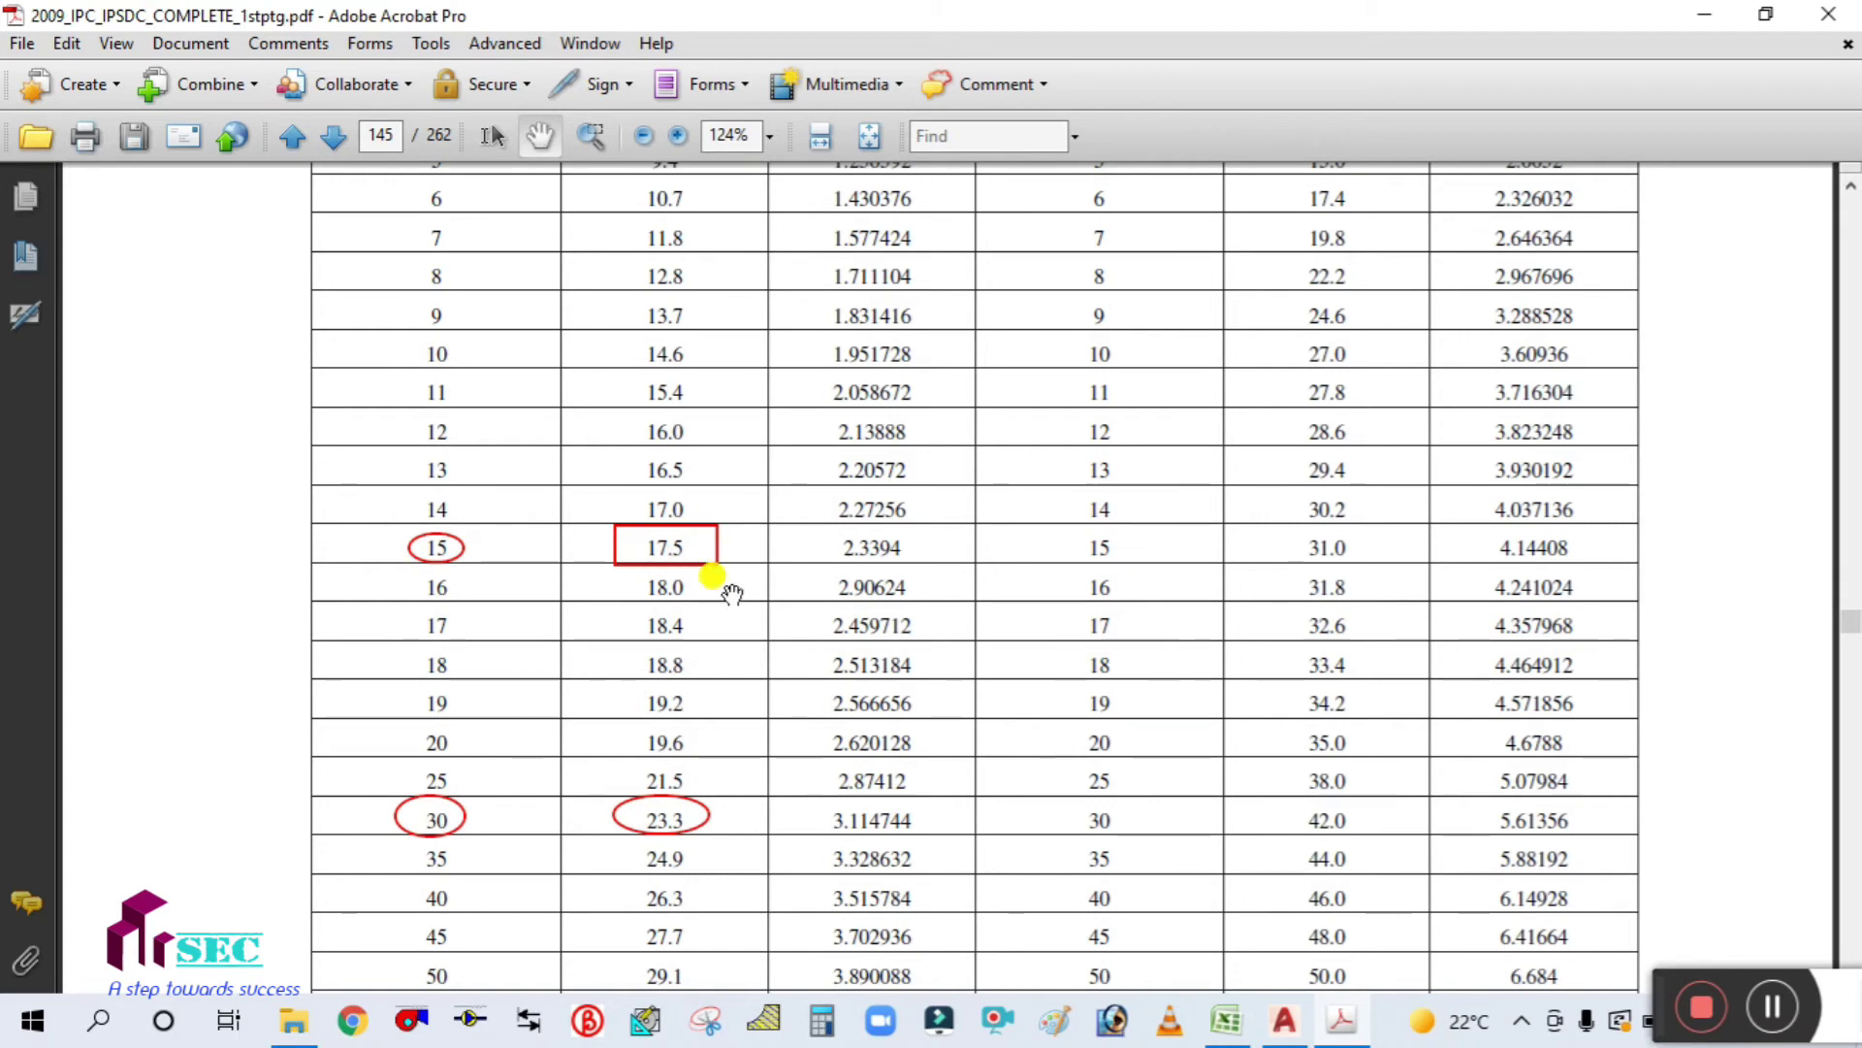
{"action": "scroll", "coordinate": [771, 624], "scroll_direction": "down", "scroll_amount": 18}
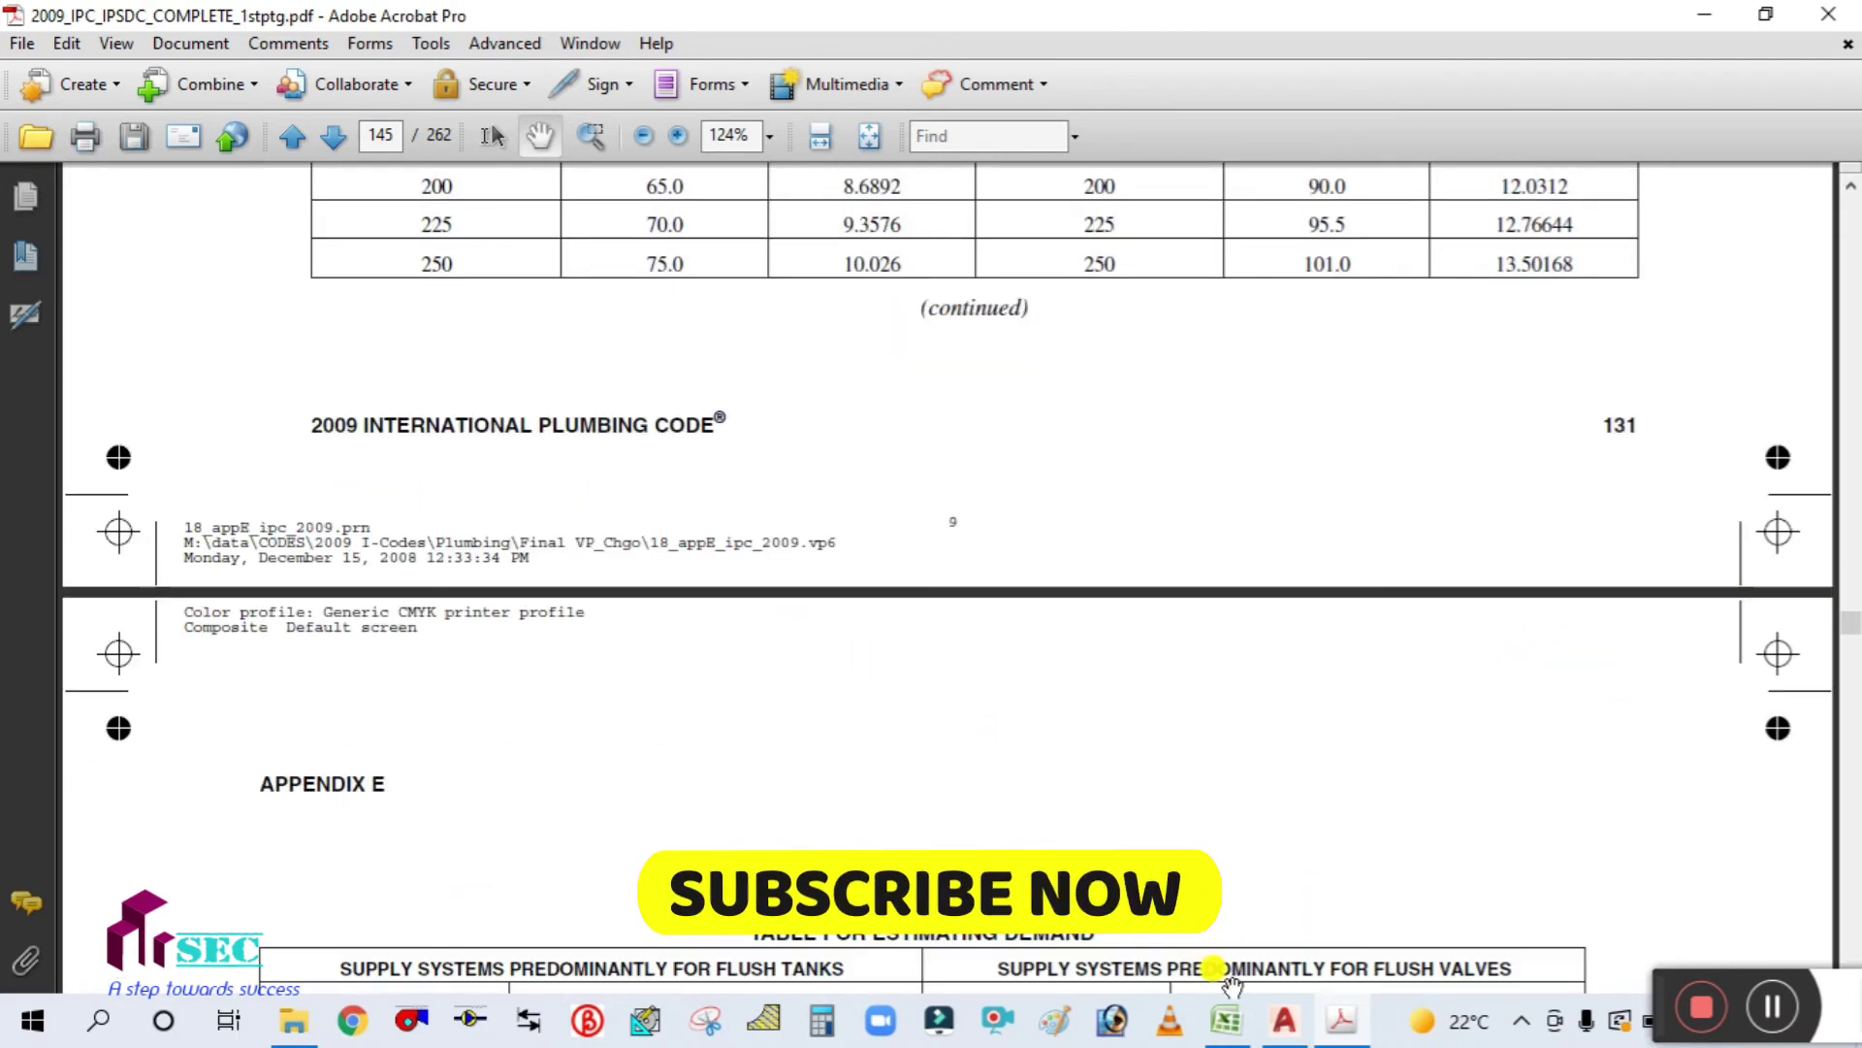
{"action": "left_click", "coordinate": [1227, 1021]}
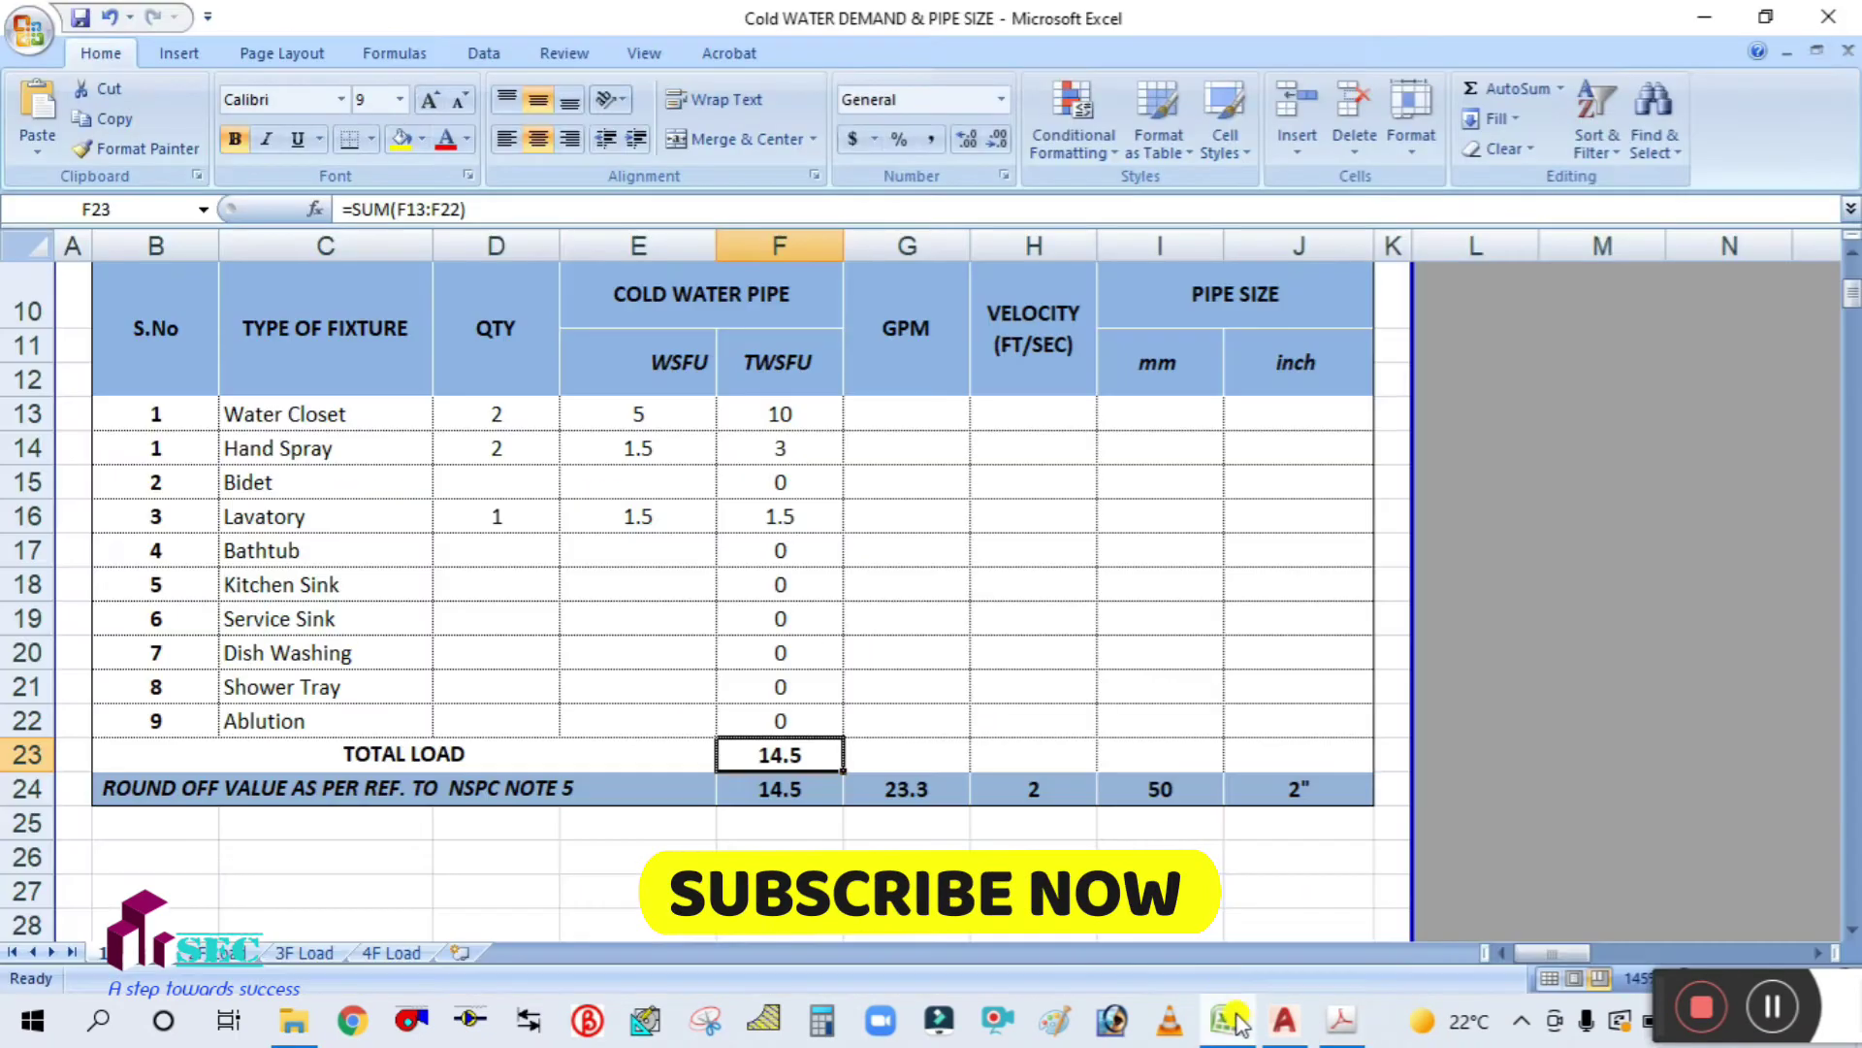
{"action": "left_click", "coordinate": [889, 790]}
{"action": "type", "text": "17"}
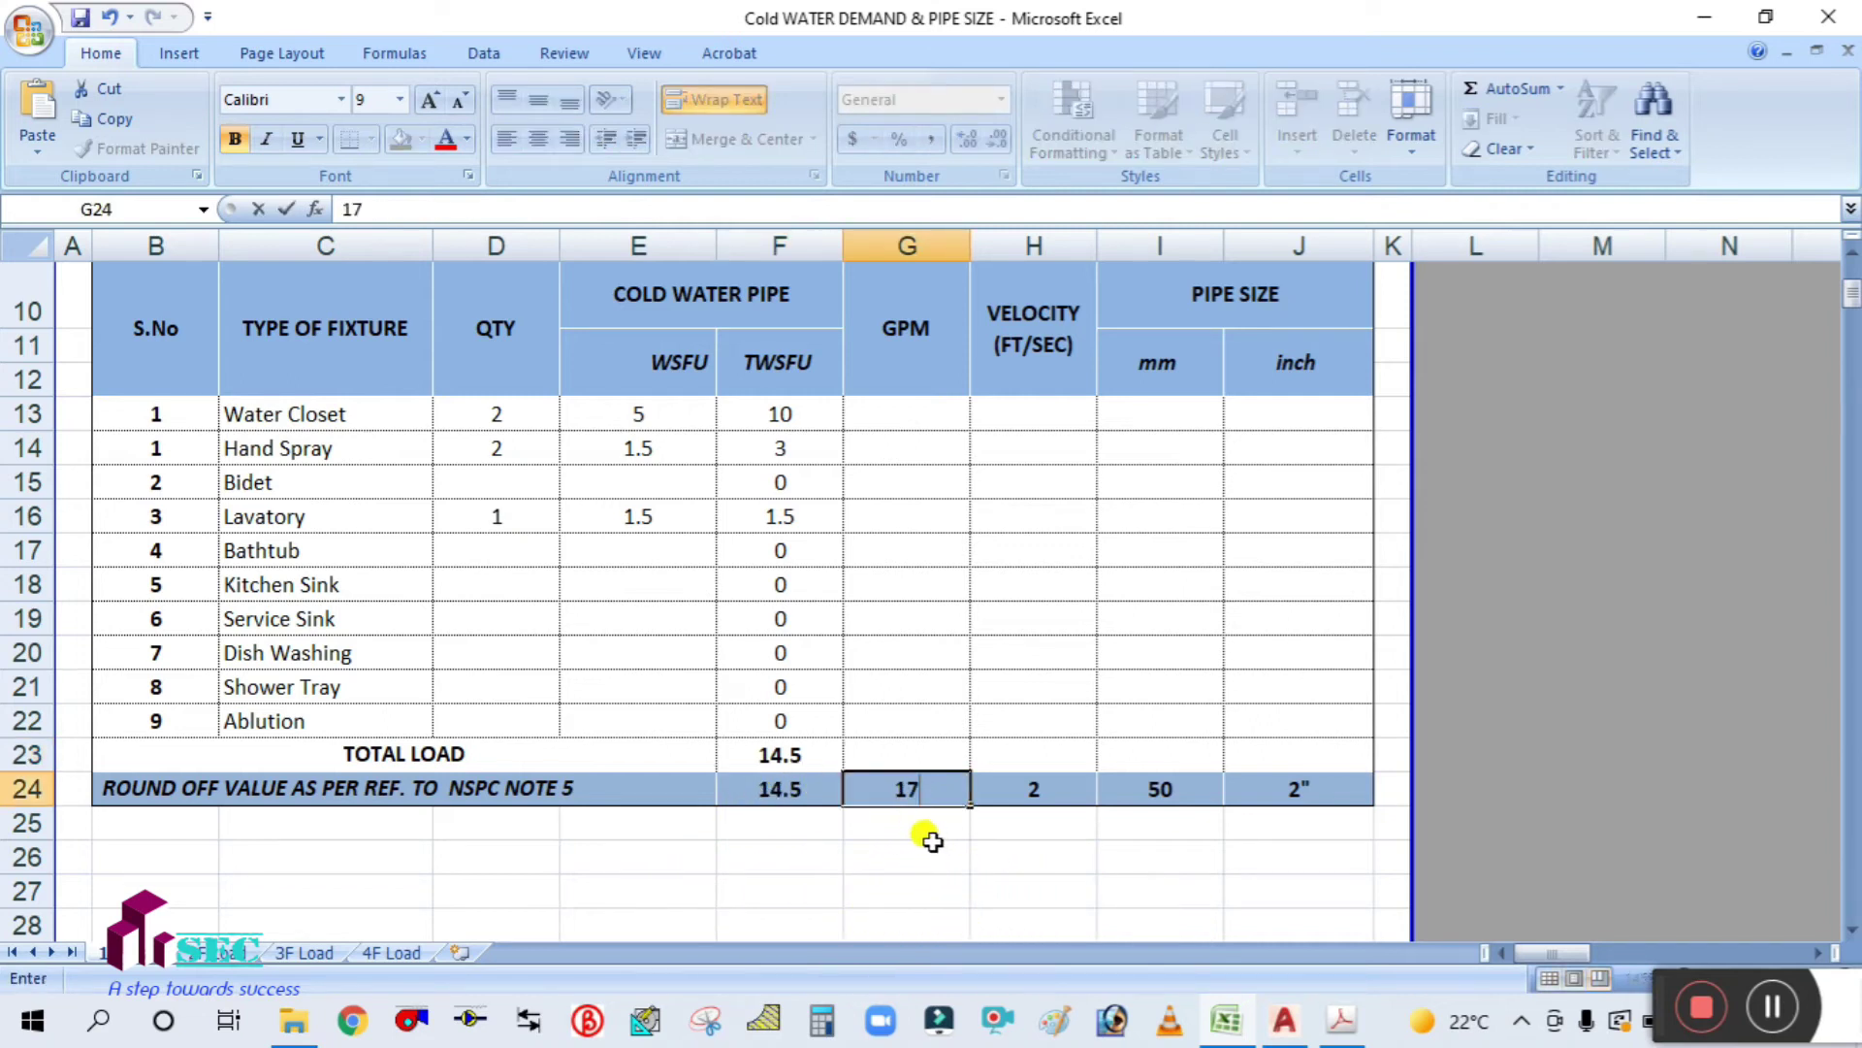
{"action": "left_click", "coordinate": [954, 701]}
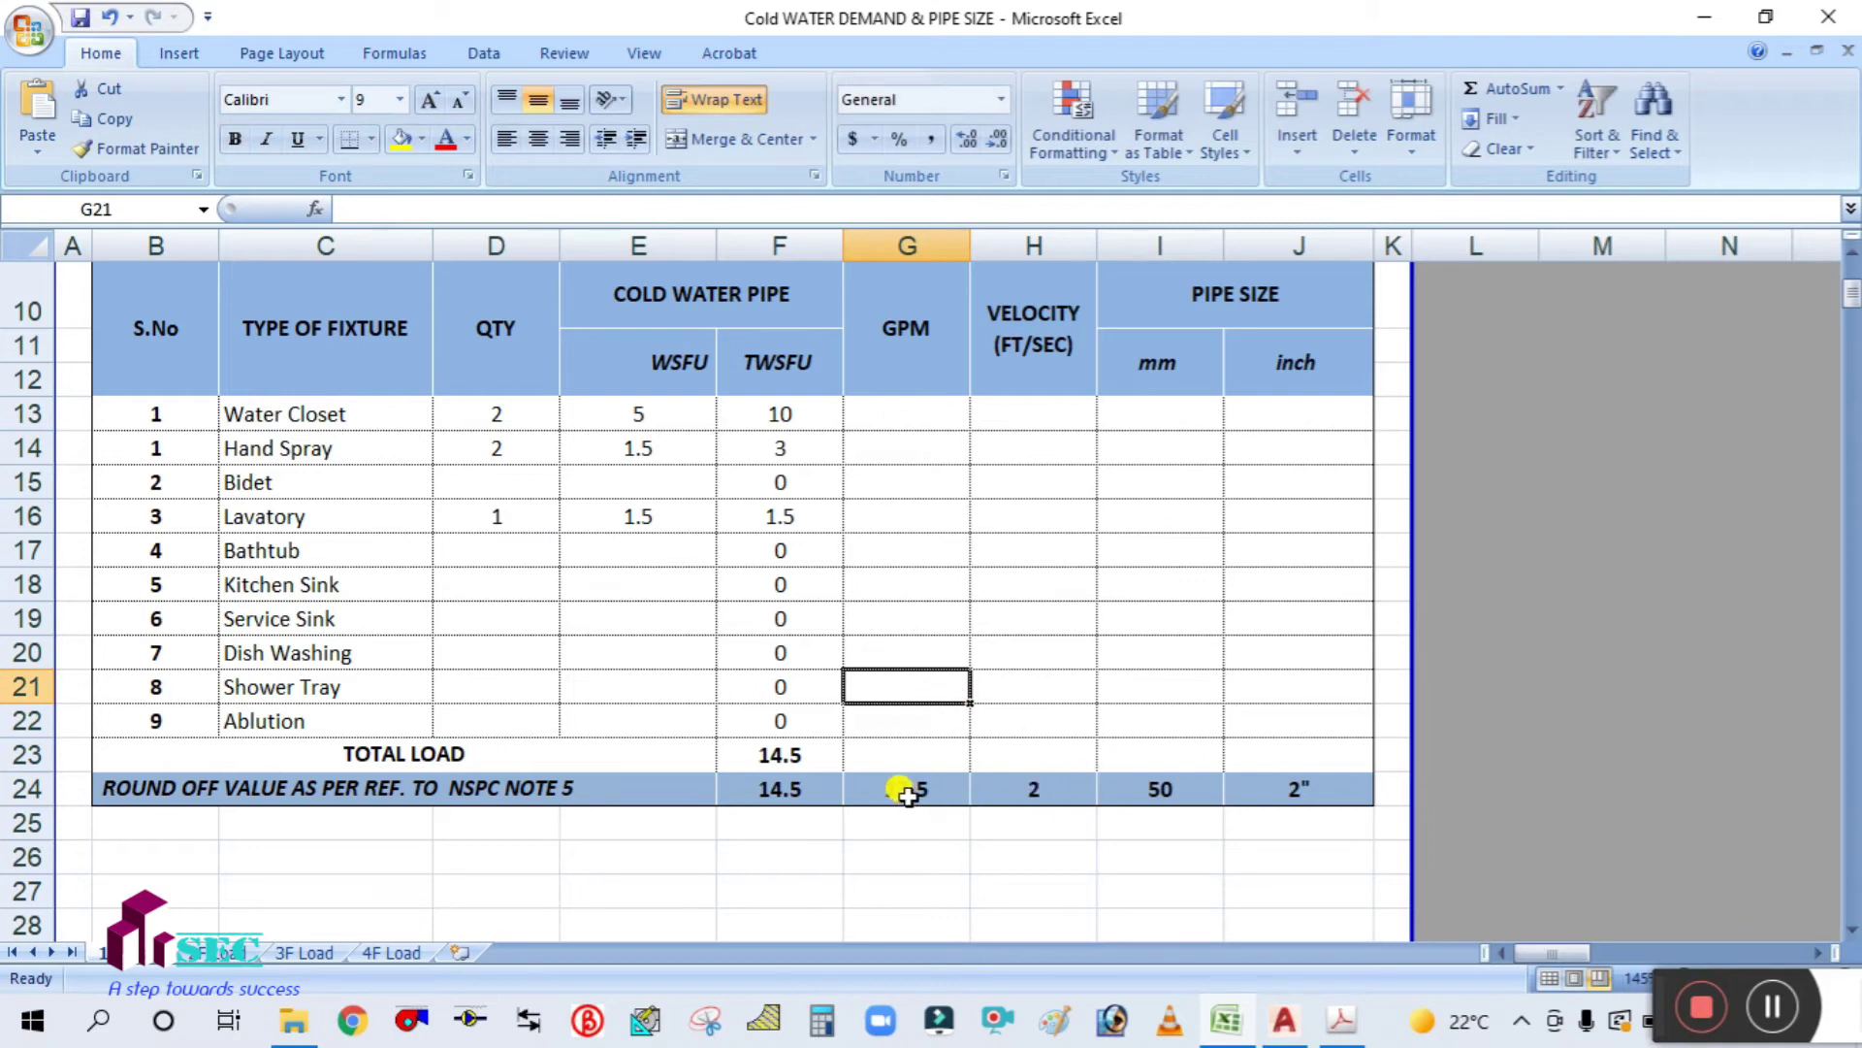
{"action": "left_click", "coordinate": [1032, 784]}
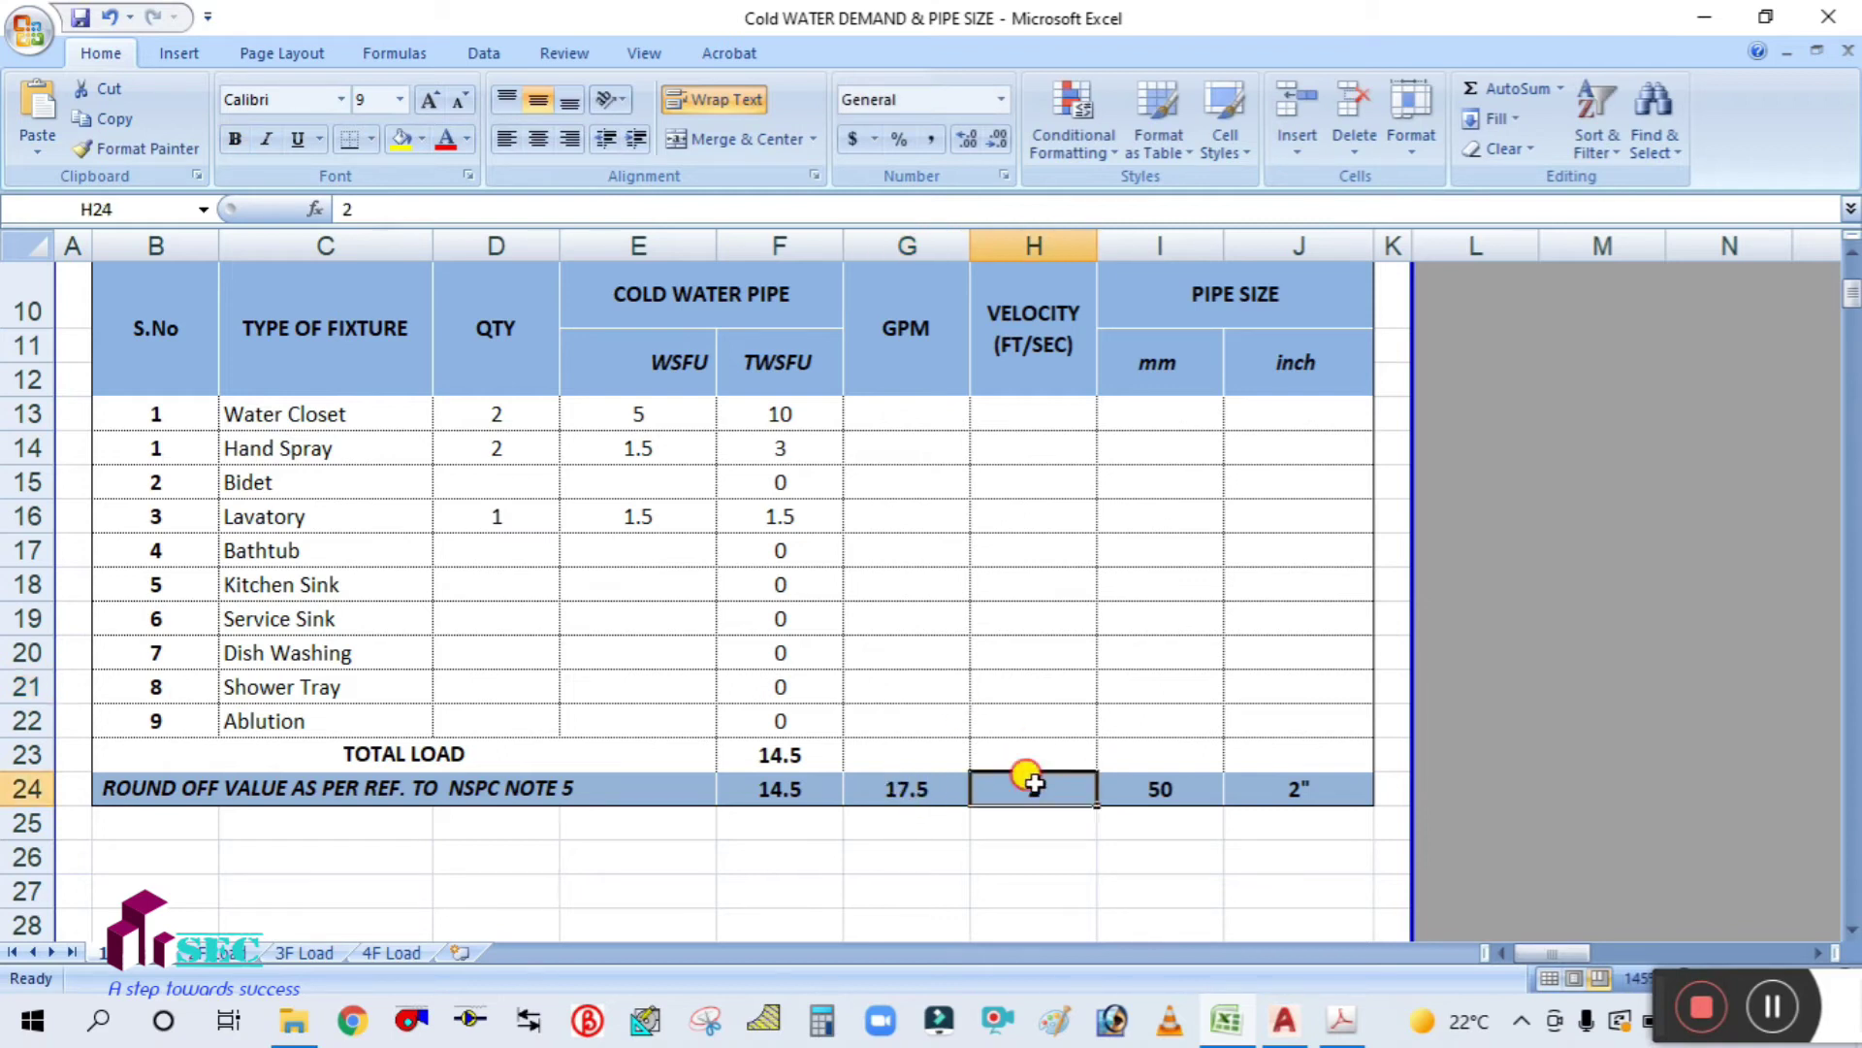
{"action": "left_click", "coordinate": [892, 786]}
Step: On PDF page 151, delete the earlier red lines and the box around pipe size 2 from the friction loss chart
{"action": "left_click", "coordinate": [1349, 1018]}
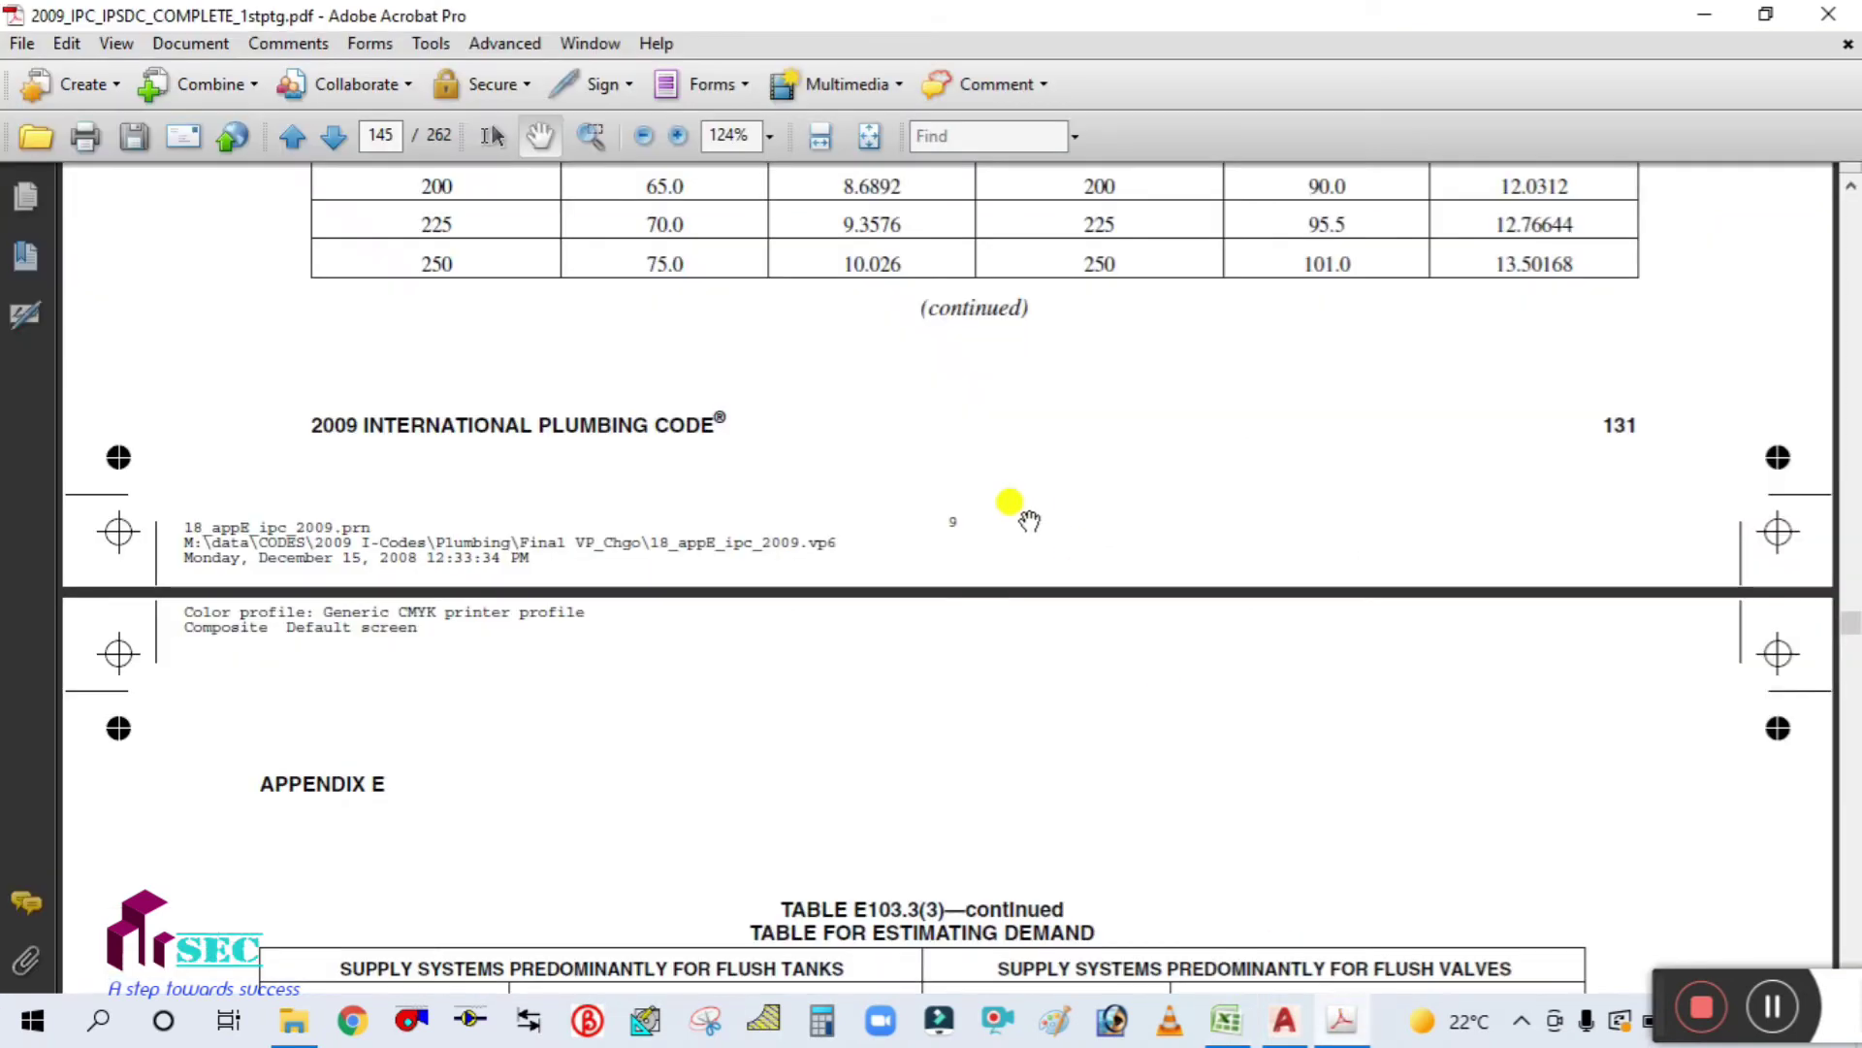
{"action": "scroll", "coordinate": [1029, 521], "scroll_direction": "down", "scroll_amount": 3, "text": "ctrl"}
{"action": "scroll", "coordinate": [1014, 602], "scroll_direction": "down", "scroll_amount": 6}
{"action": "scroll", "coordinate": [1022, 629], "scroll_direction": "down", "scroll_amount": 5}
{"action": "scroll", "coordinate": [1007, 667], "scroll_direction": "down", "scroll_amount": 5}
{"action": "scroll", "coordinate": [999, 654], "scroll_direction": "up", "scroll_amount": 4, "text": "ctrl"}
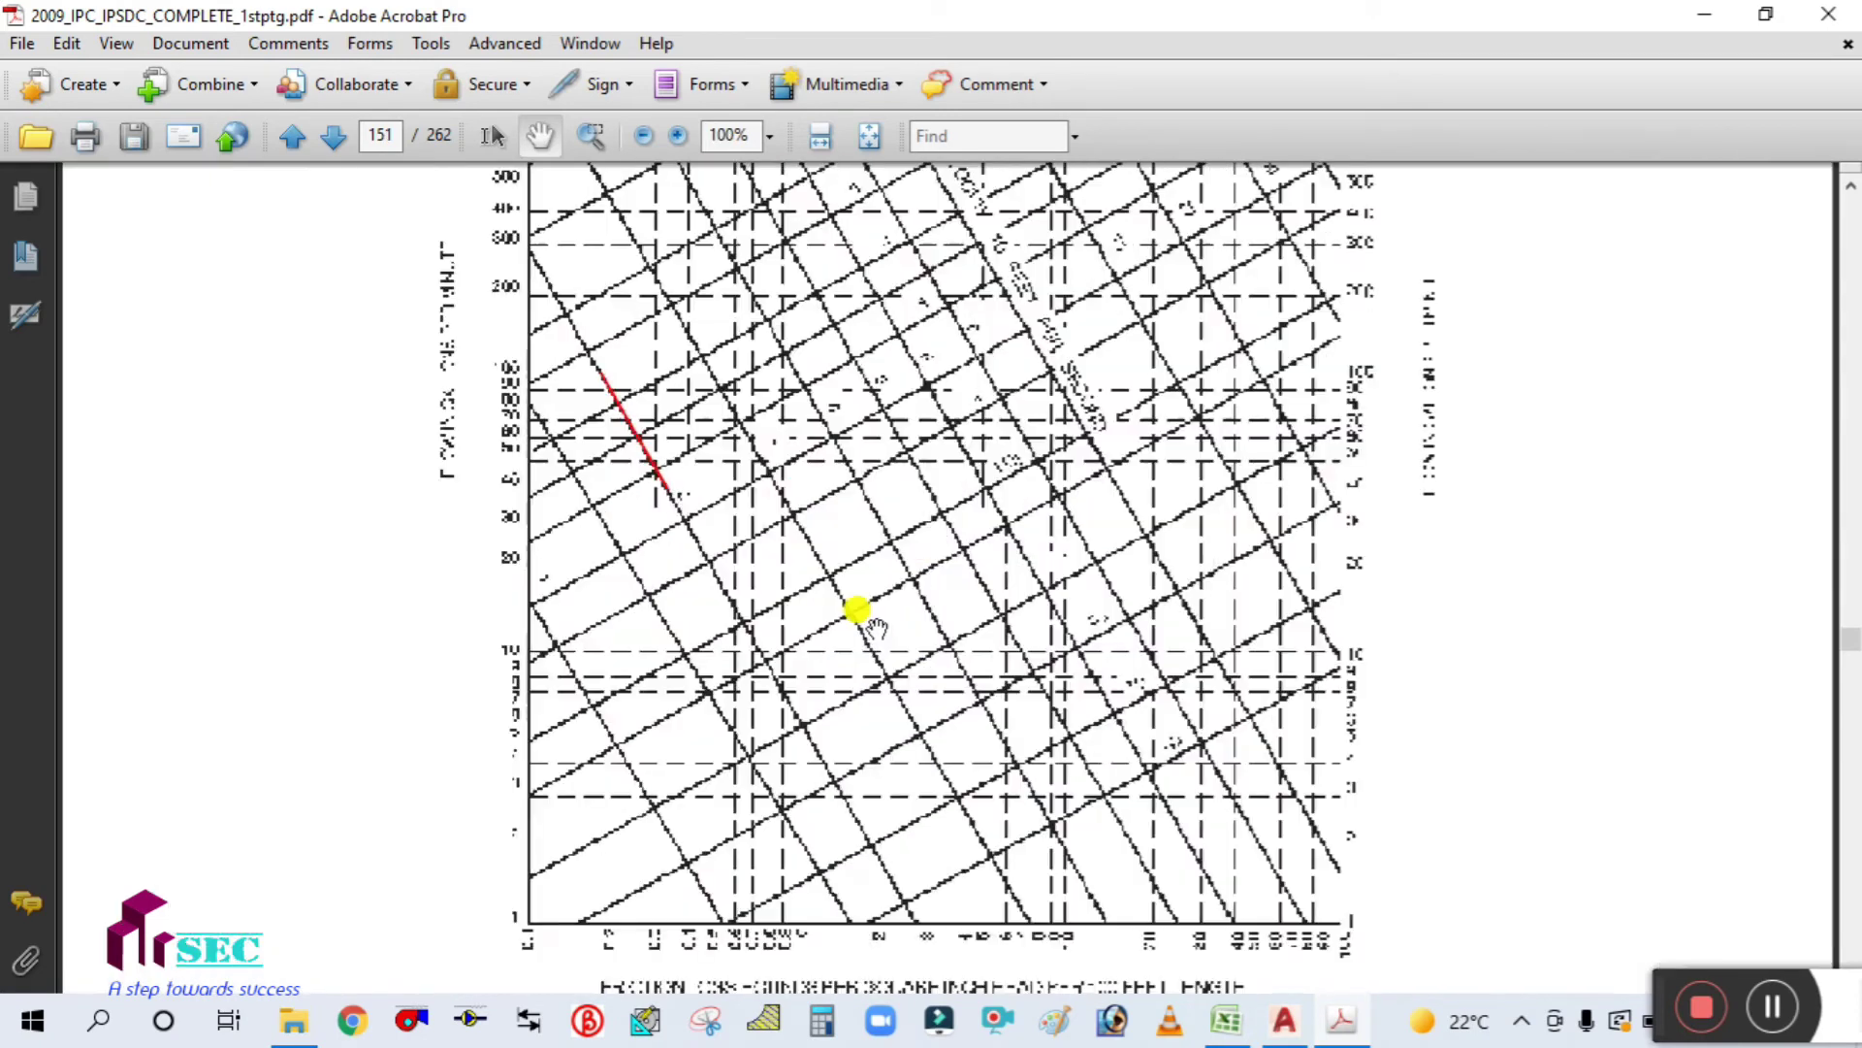
{"action": "scroll", "coordinate": [874, 626], "scroll_direction": "up", "scroll_amount": 2, "text": "ctrl"}
{"action": "left_click", "coordinate": [678, 520]}
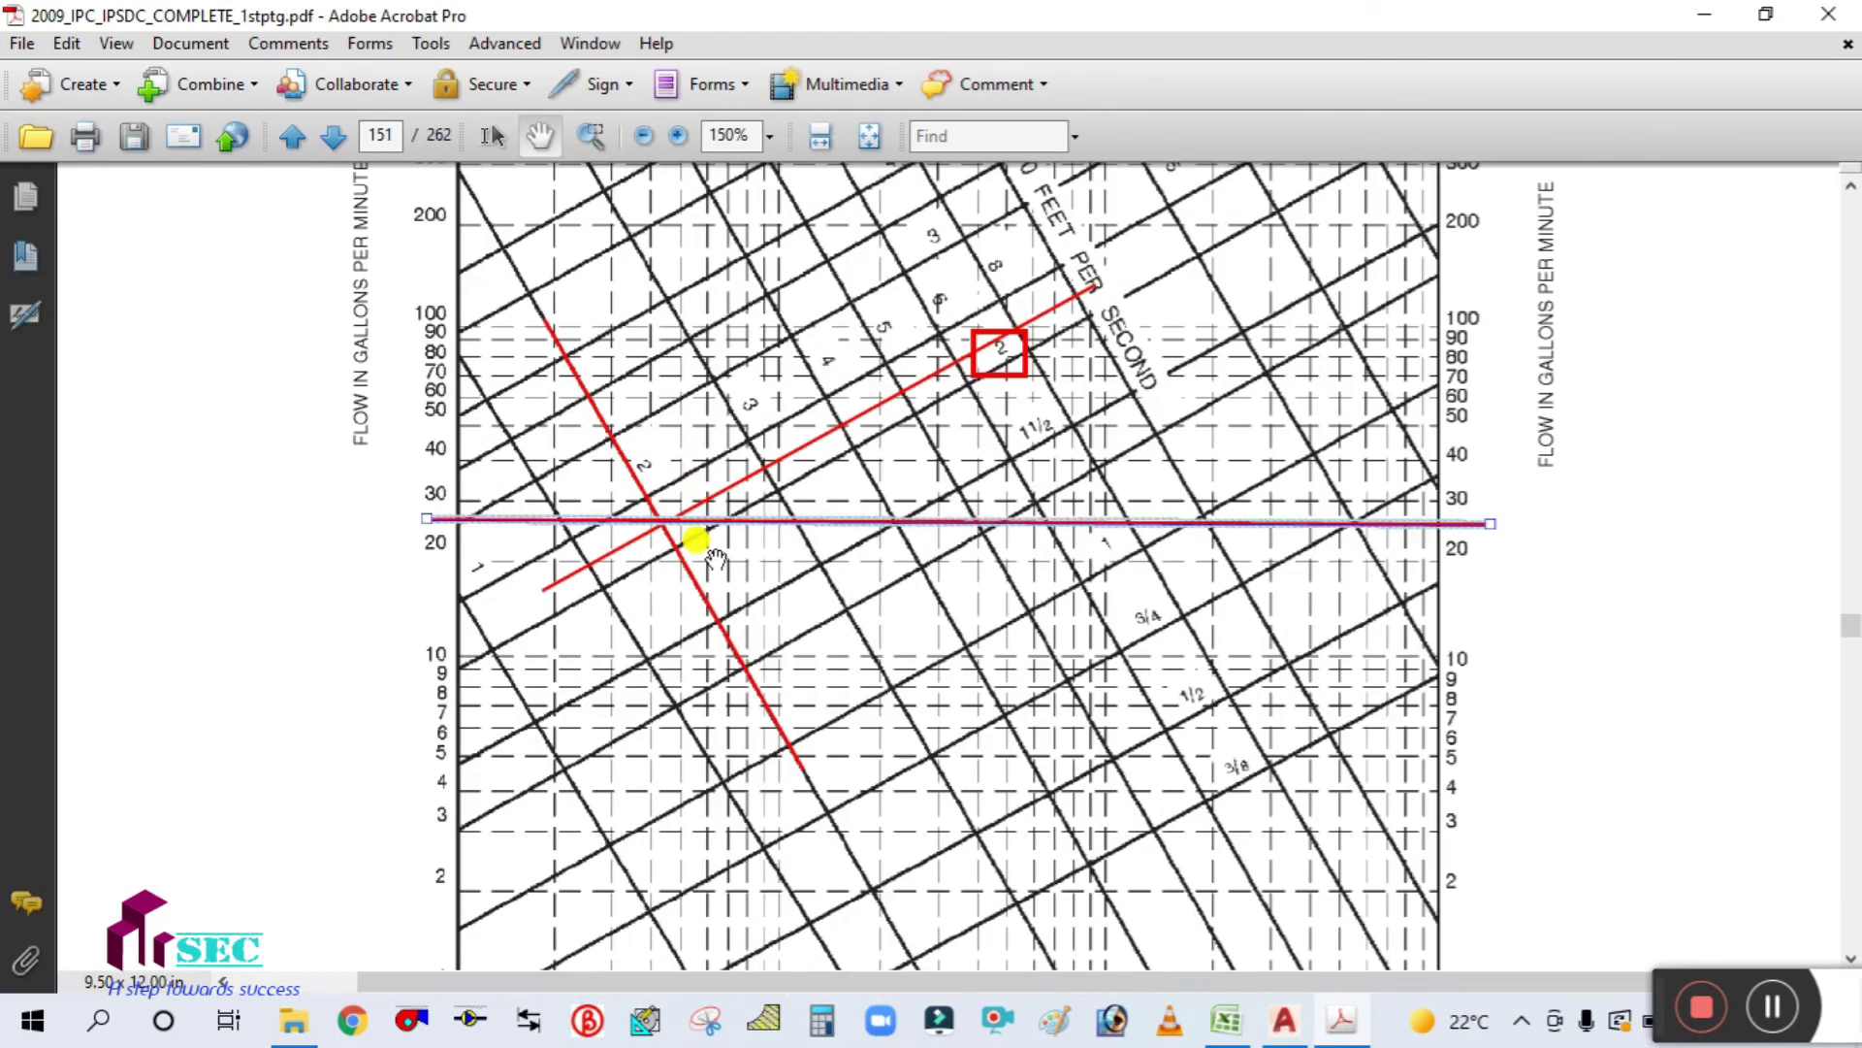
{"action": "key", "text": "Delete"}
{"action": "left_click", "coordinate": [686, 506]}
{"action": "key", "text": "Delete"}
{"action": "left_click", "coordinate": [698, 590]}
{"action": "left_click", "coordinate": [973, 366]}
{"action": "key", "text": "Delete"}
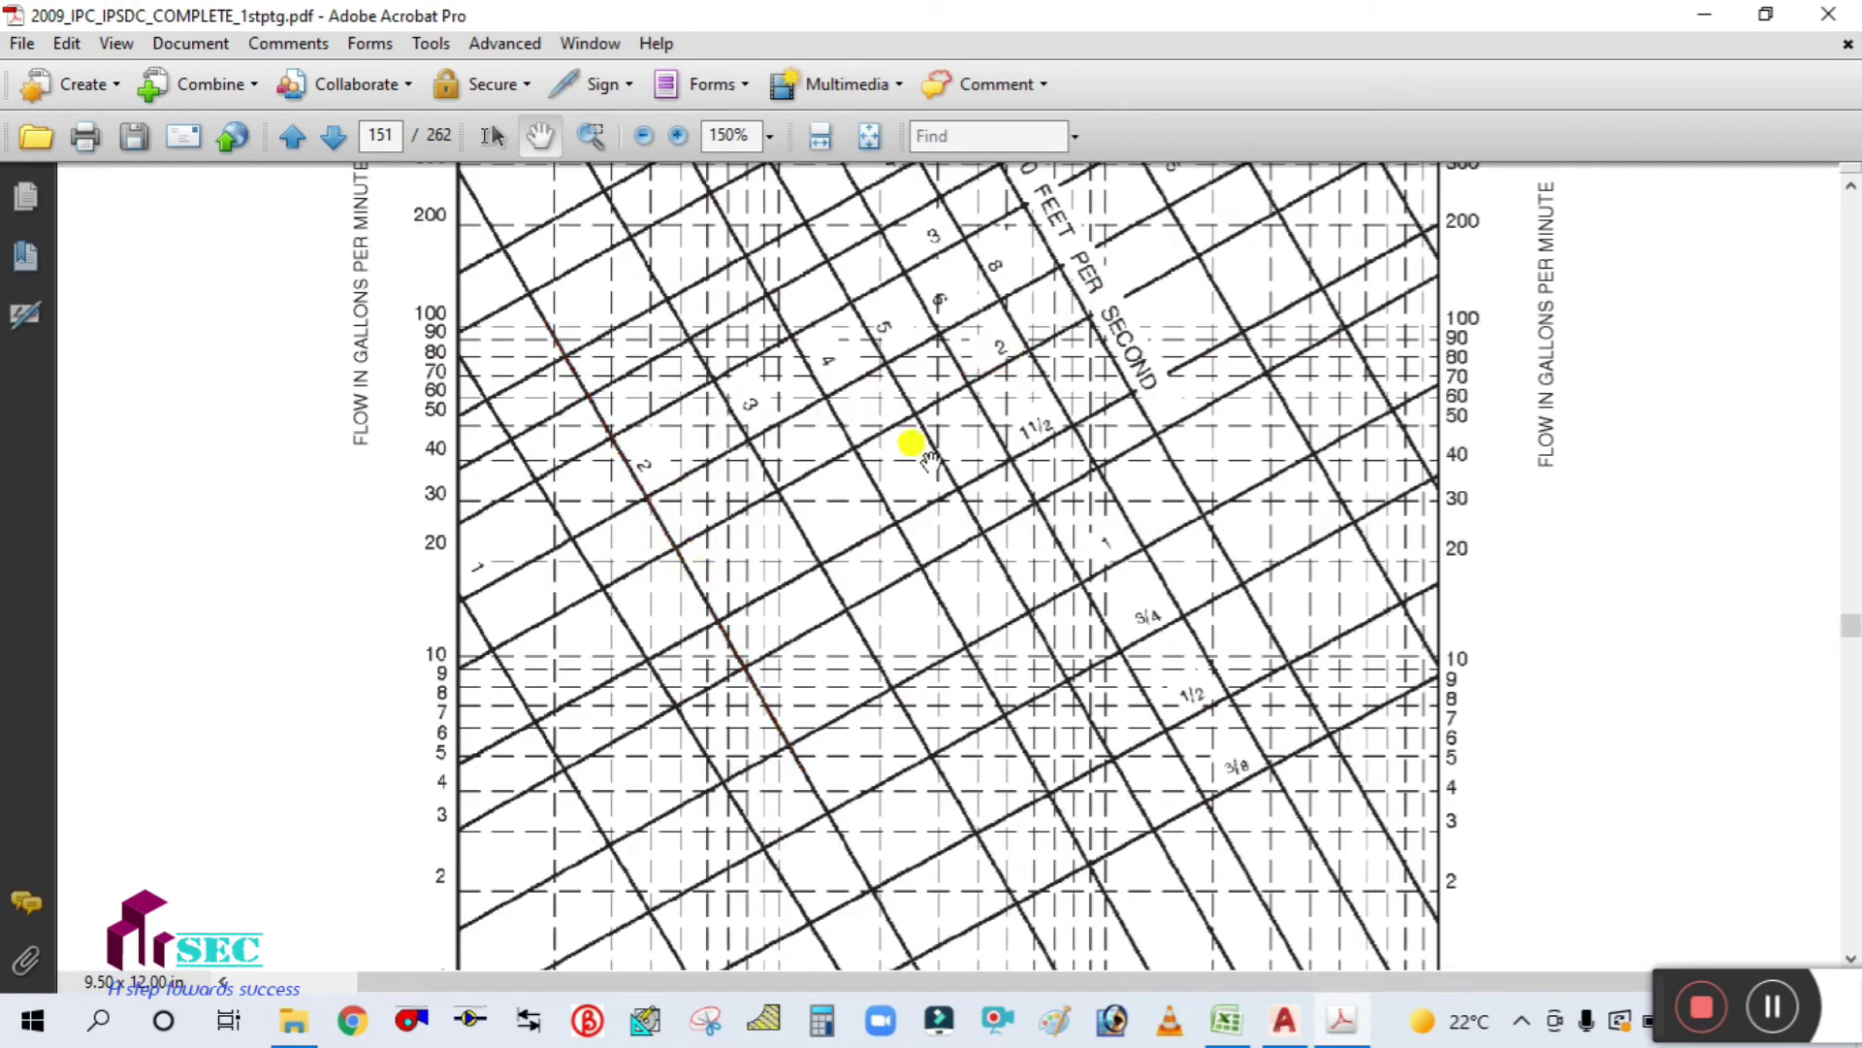
Step: Check the GPM in Excel, return to the PDF and draw a red horizontal line across the friction loss chart near 20 gallons per minute
{"action": "scroll", "coordinate": [737, 679], "scroll_direction": "down", "scroll_amount": 1}
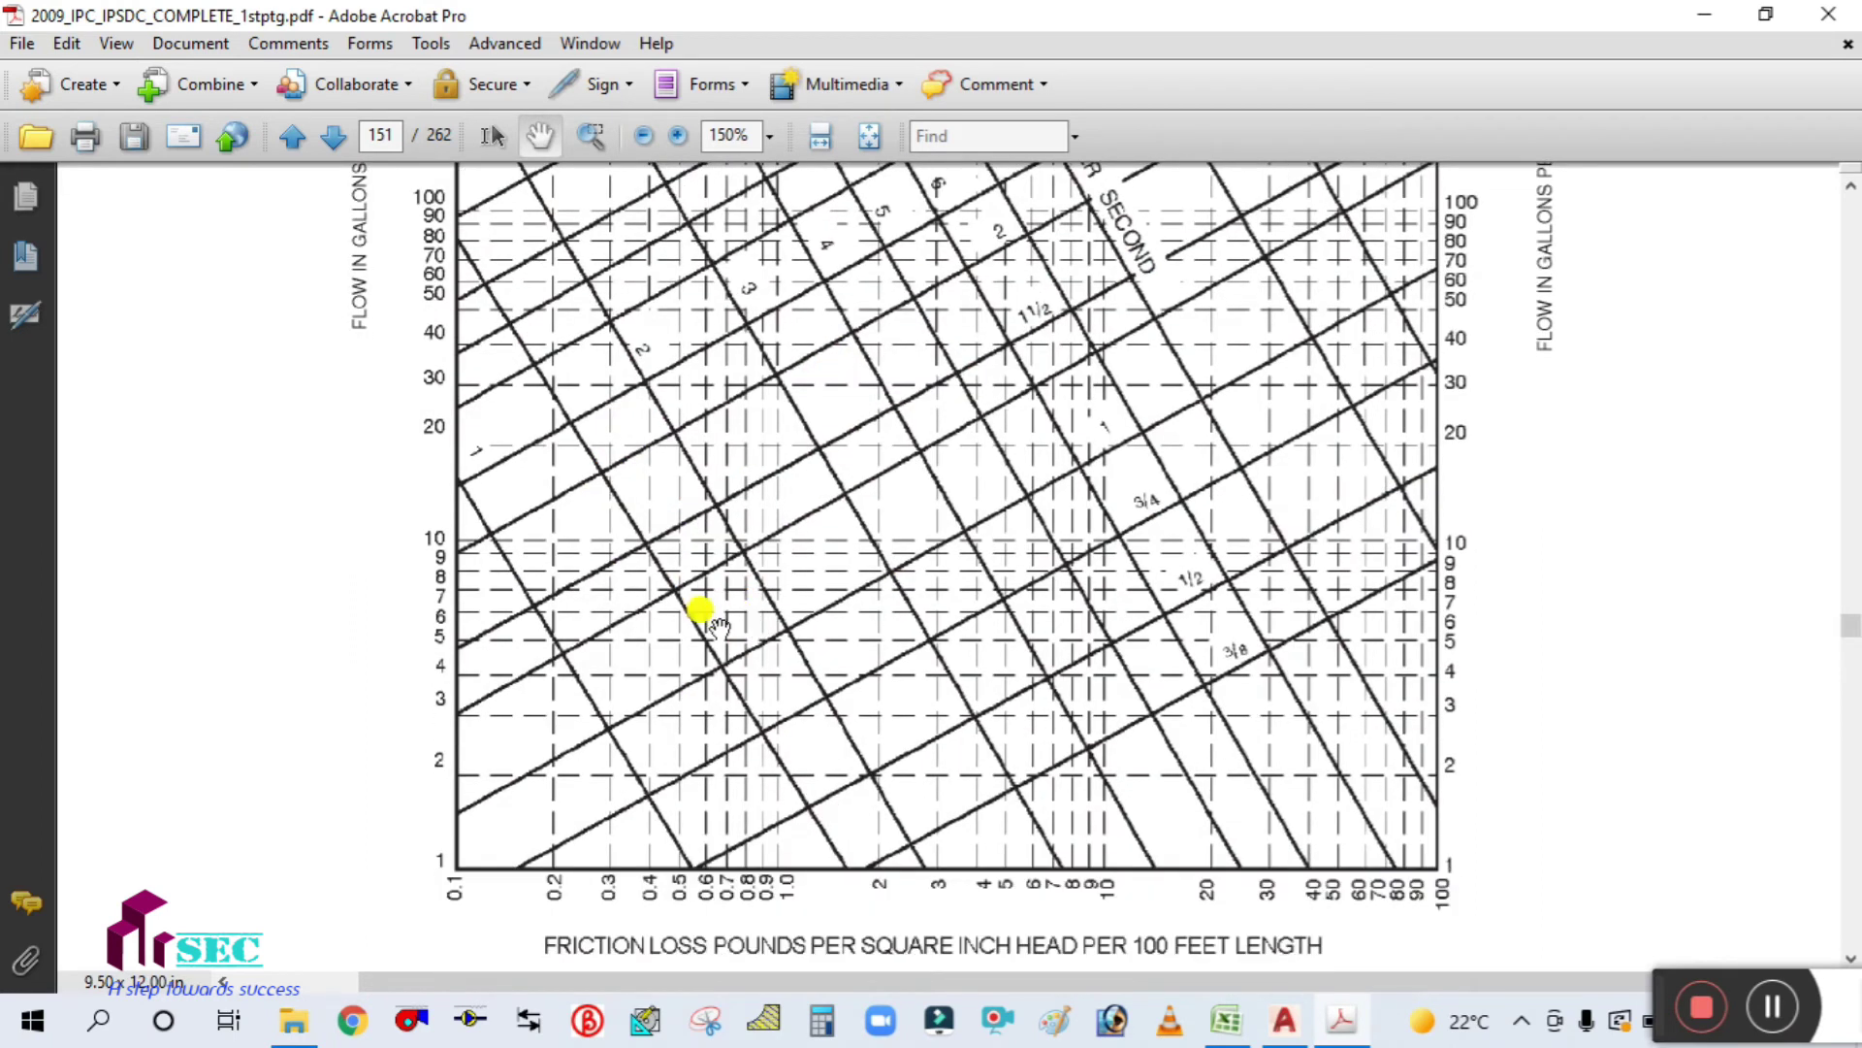
{"action": "scroll", "coordinate": [697, 626], "scroll_direction": "up", "scroll_amount": 1, "text": "ctrl"}
{"action": "left_click_drag", "start_coordinate": [583, 434], "coordinate": [549, 606]}
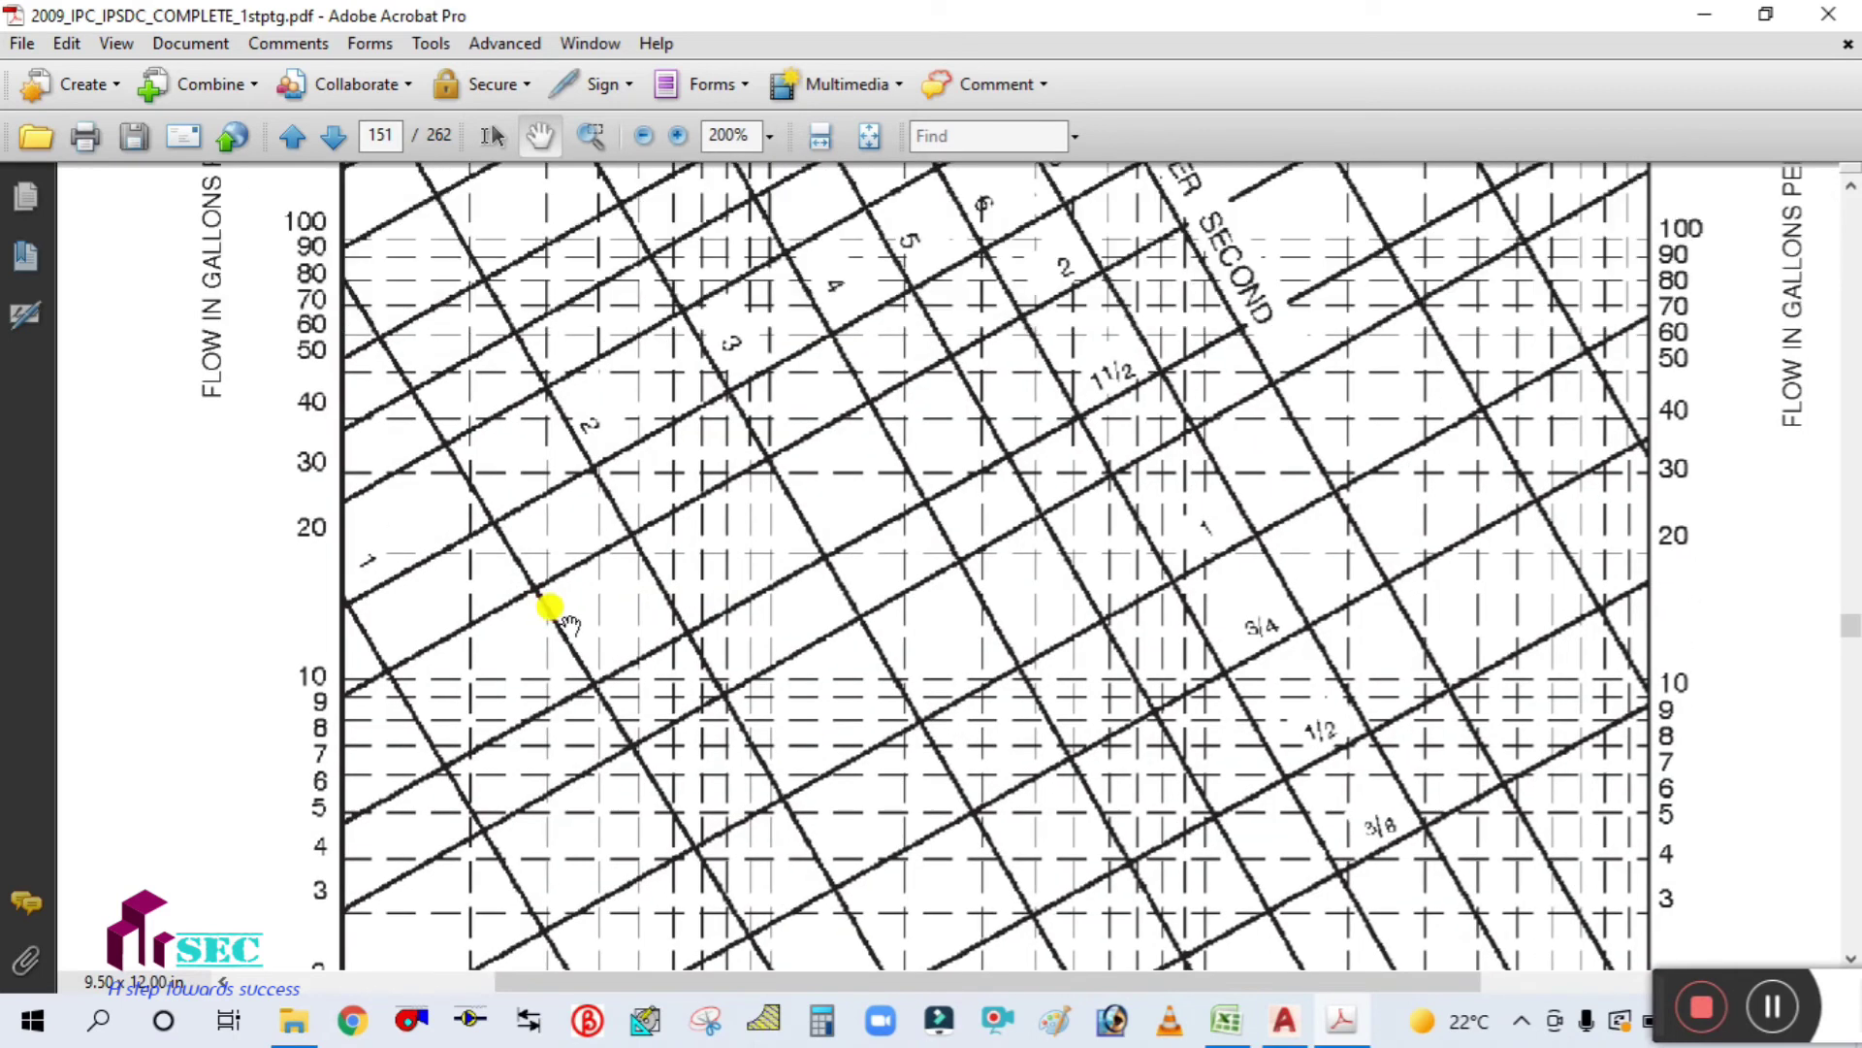
{"action": "left_click", "coordinate": [1230, 1024]}
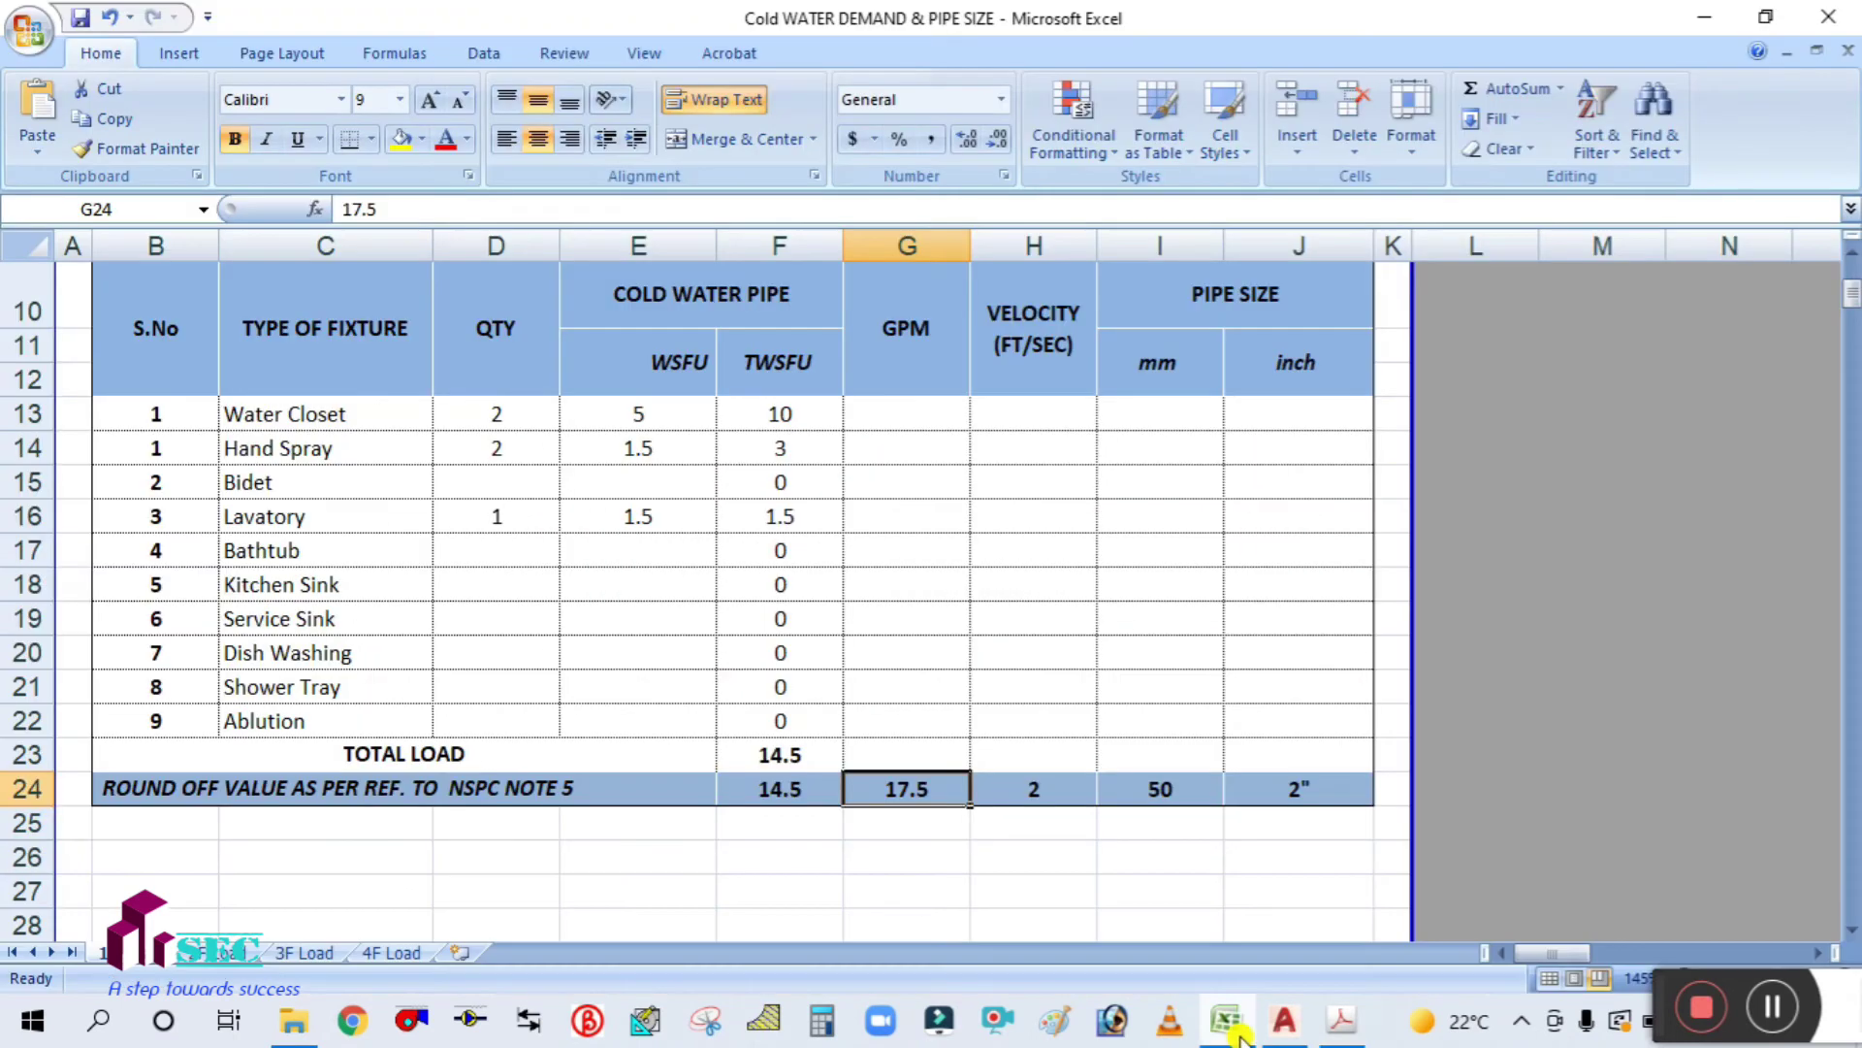
{"action": "key", "text": "alt+Tab"}
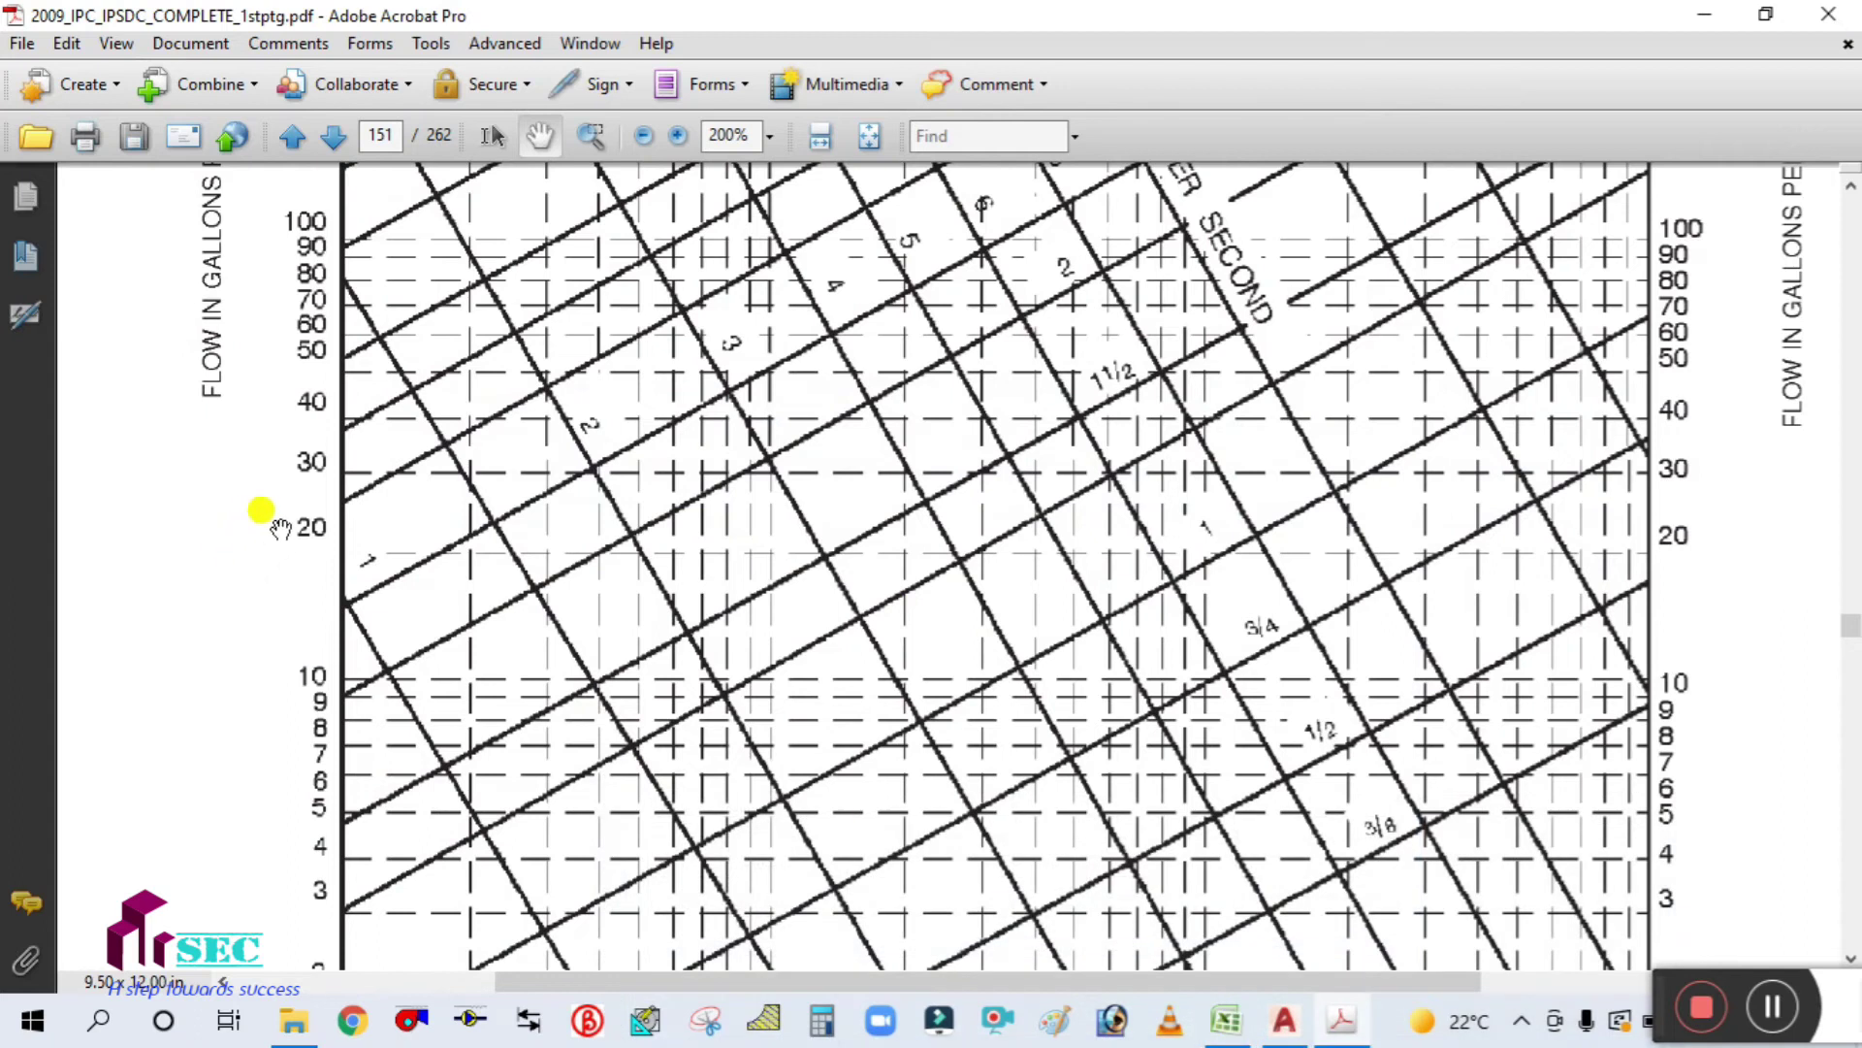
{"action": "left_click", "coordinate": [431, 44]}
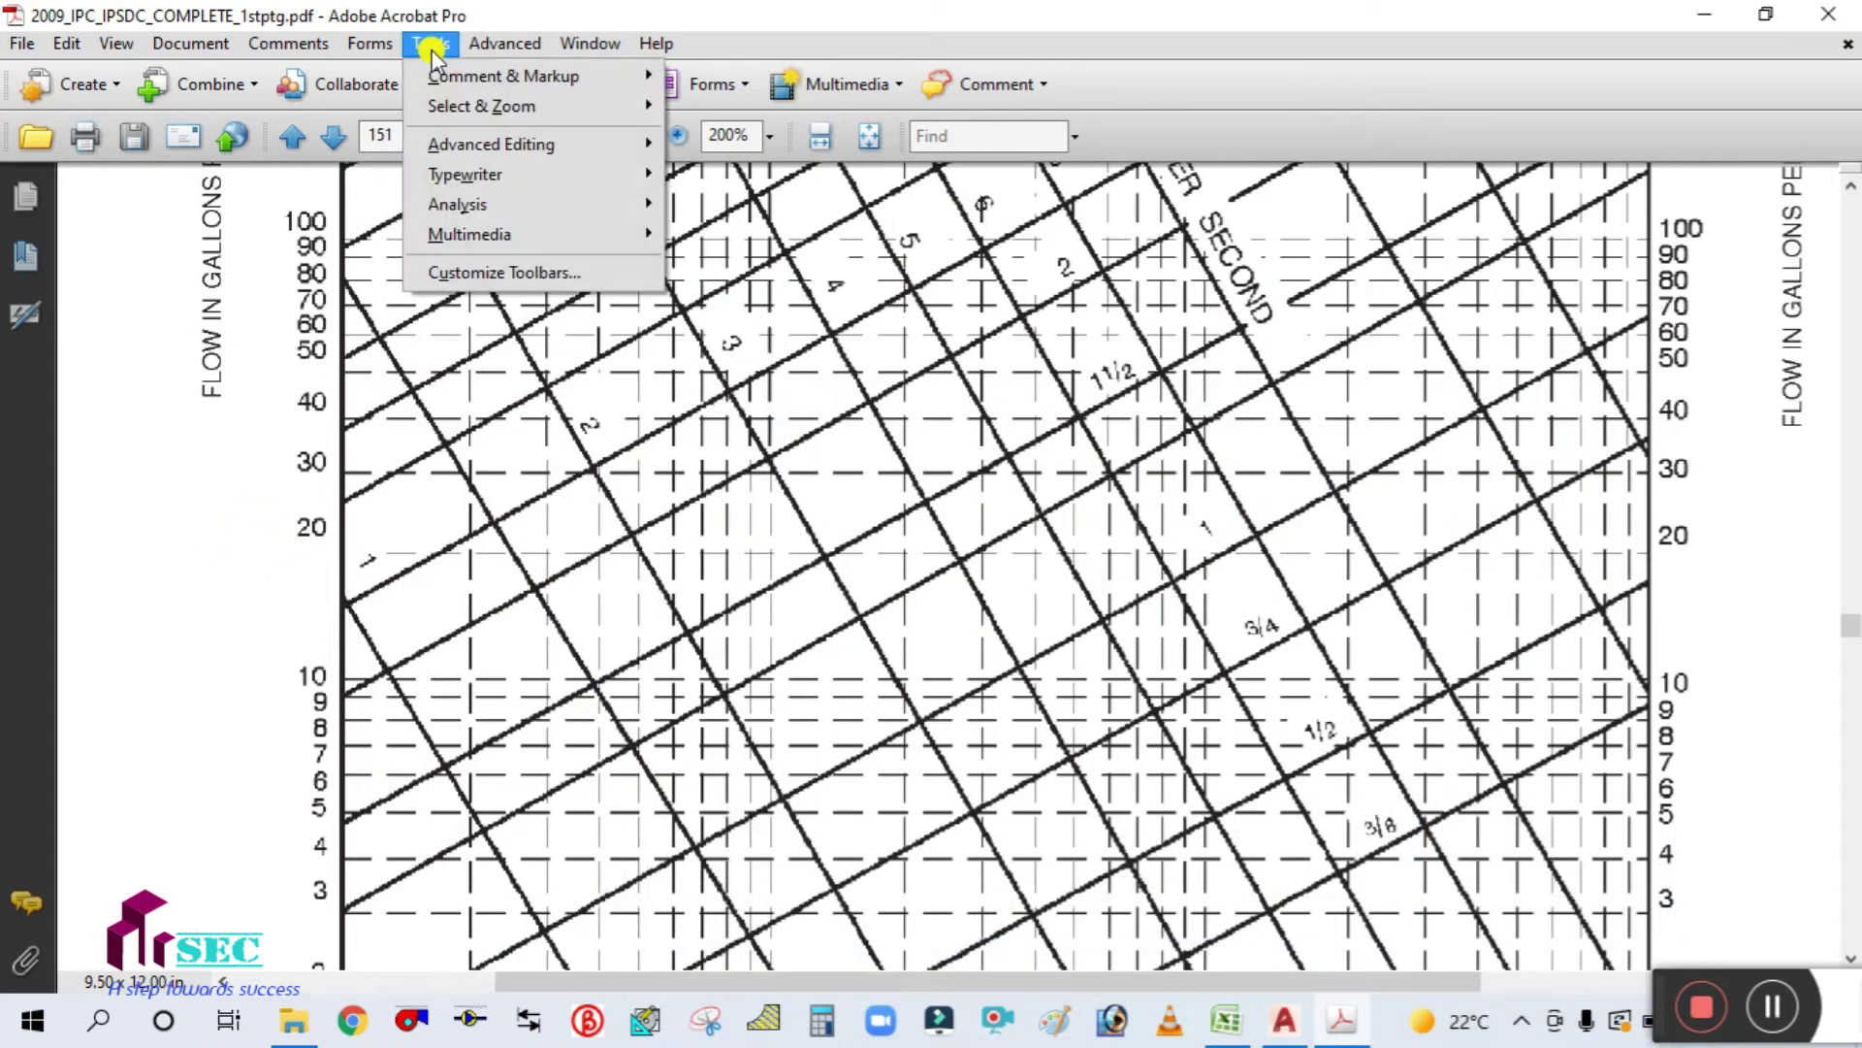
{"action": "mouse_move", "coordinate": [515, 74]}
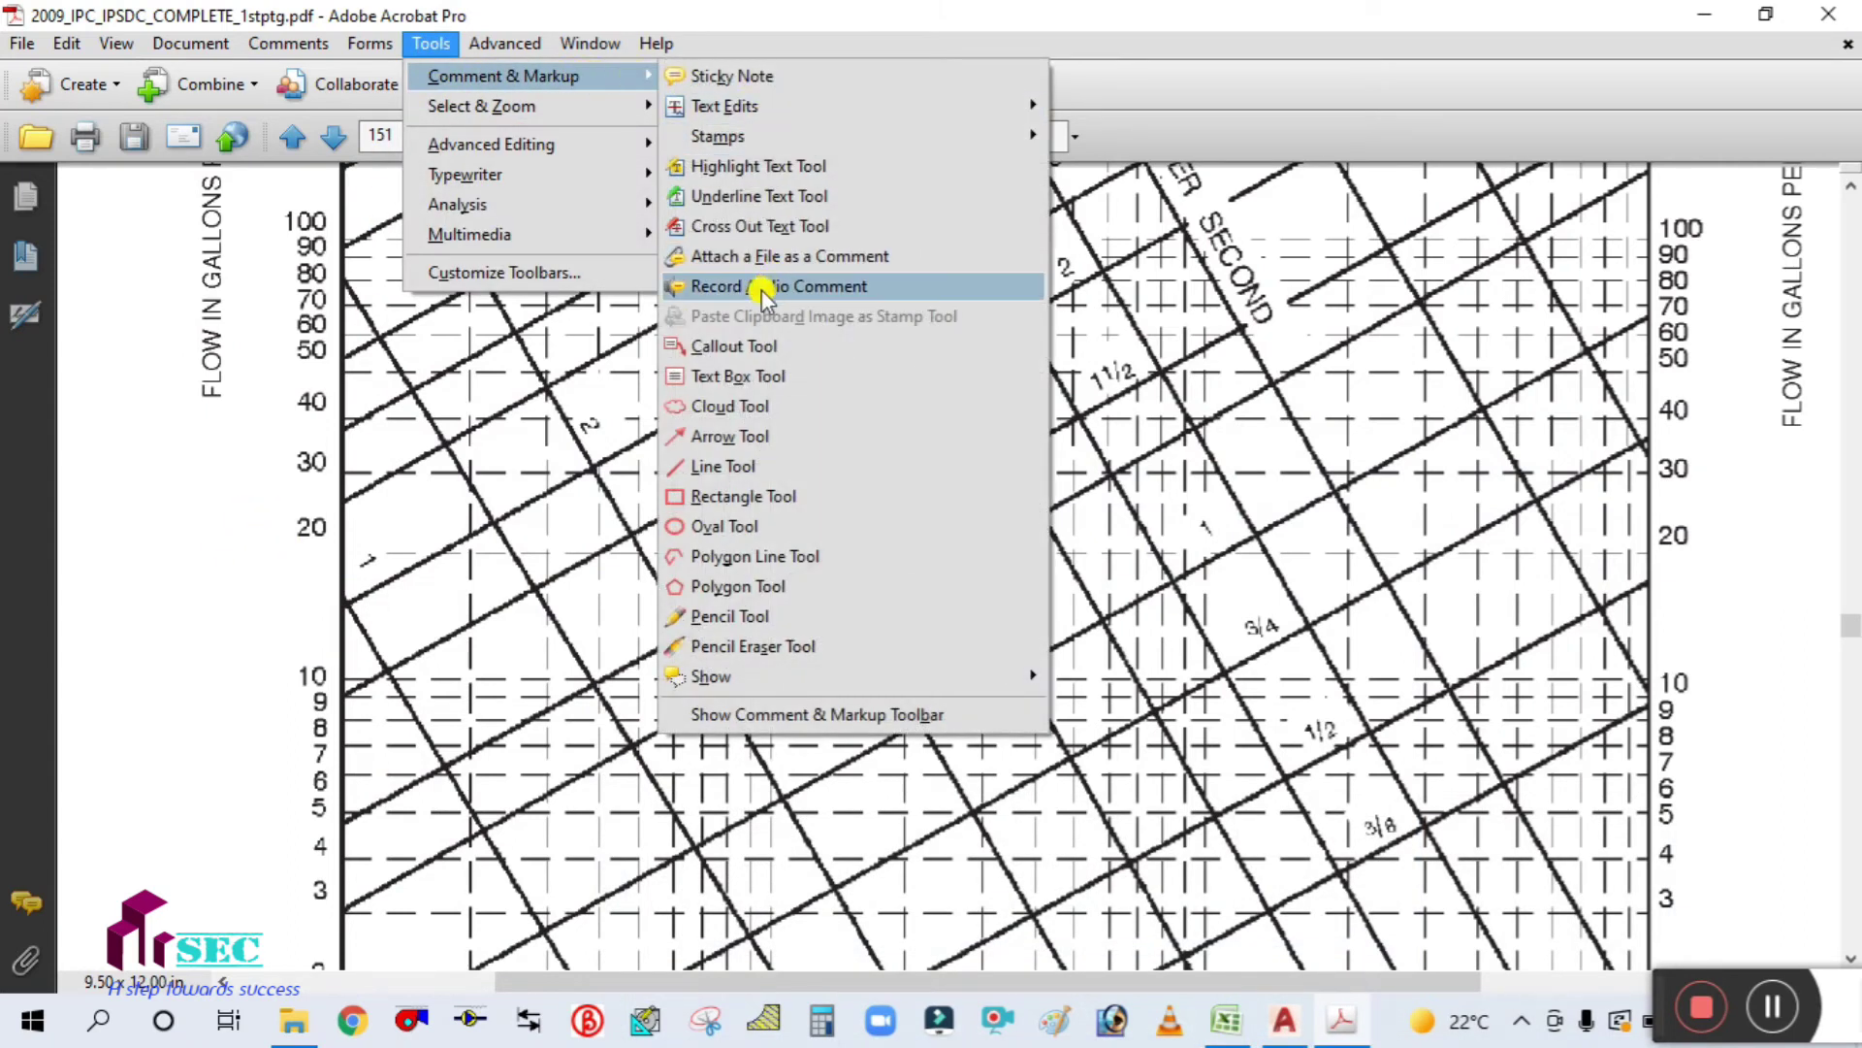
{"action": "left_click", "coordinate": [719, 467]}
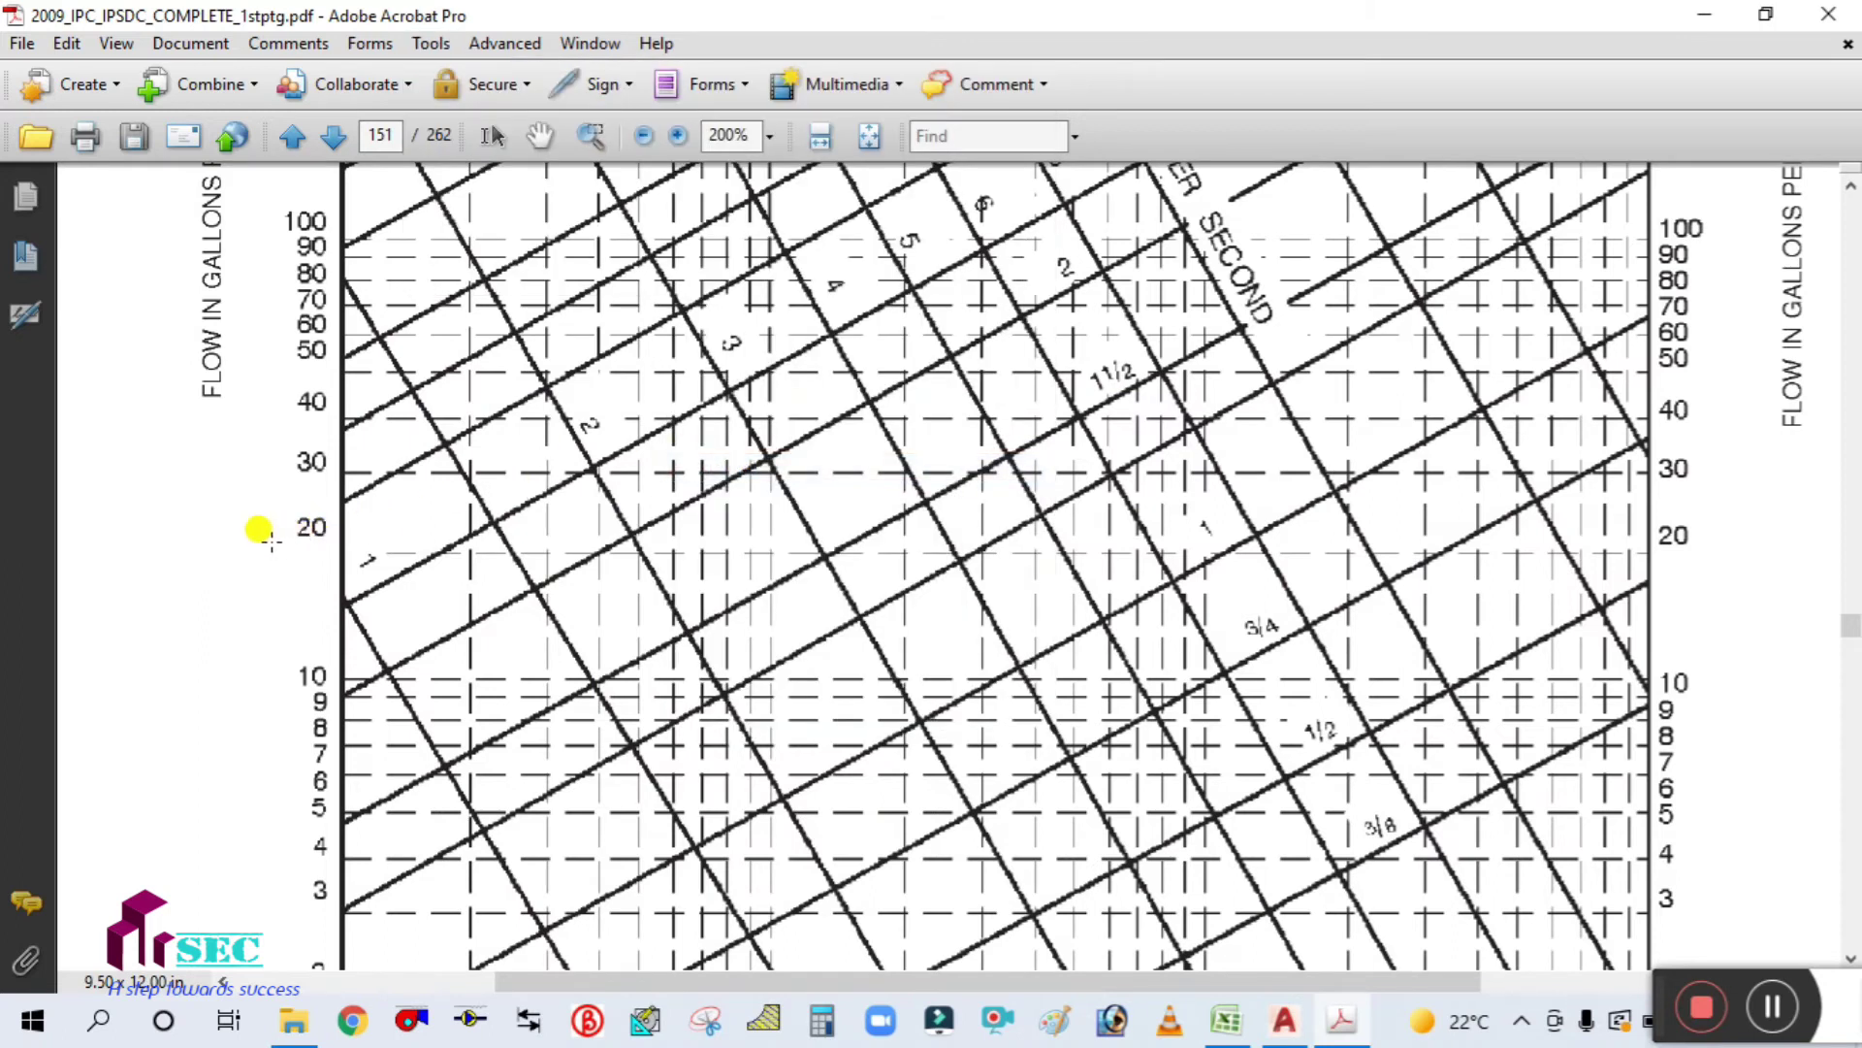
{"action": "left_click_drag", "start_coordinate": [257, 524], "coordinate": [1716, 510]}
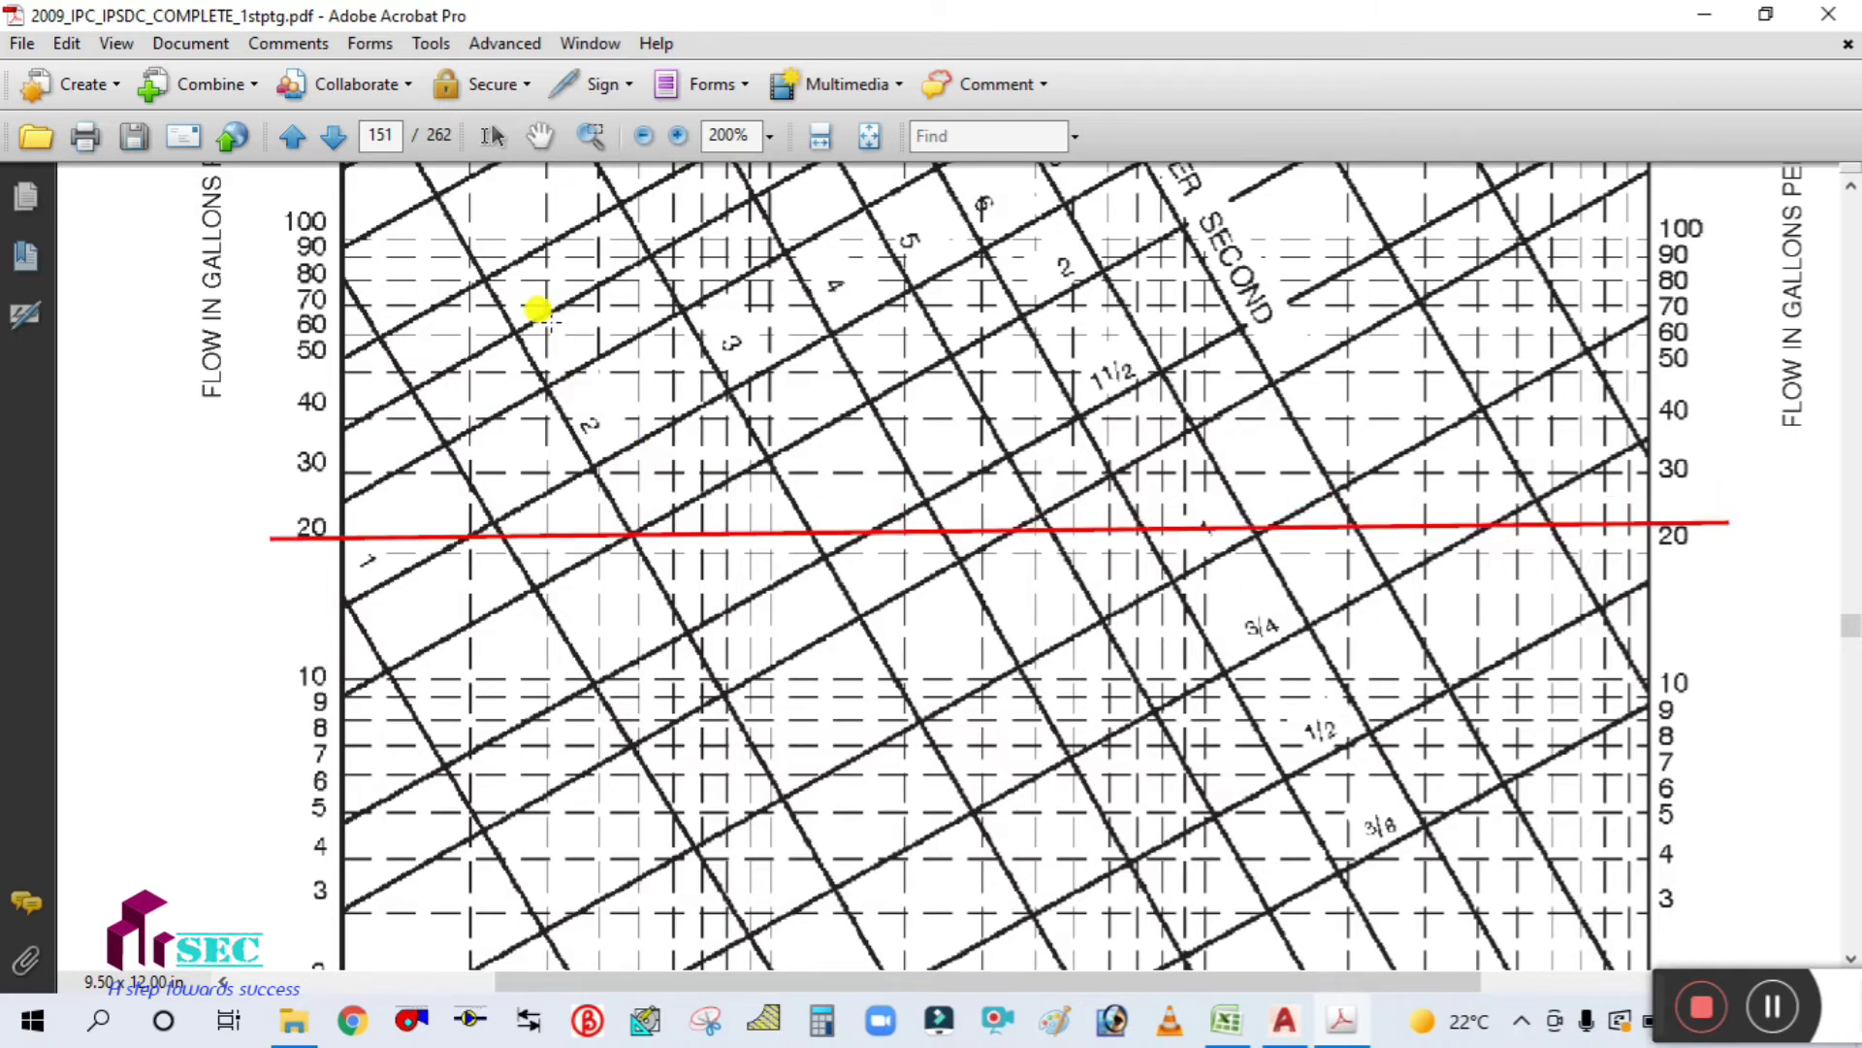
Step: Draw red lines along the velocity 2 and pipe size 2 lines, both crossing the horizontal flow line
{"action": "left_click_drag", "start_coordinate": [497, 293], "coordinate": [838, 894]}
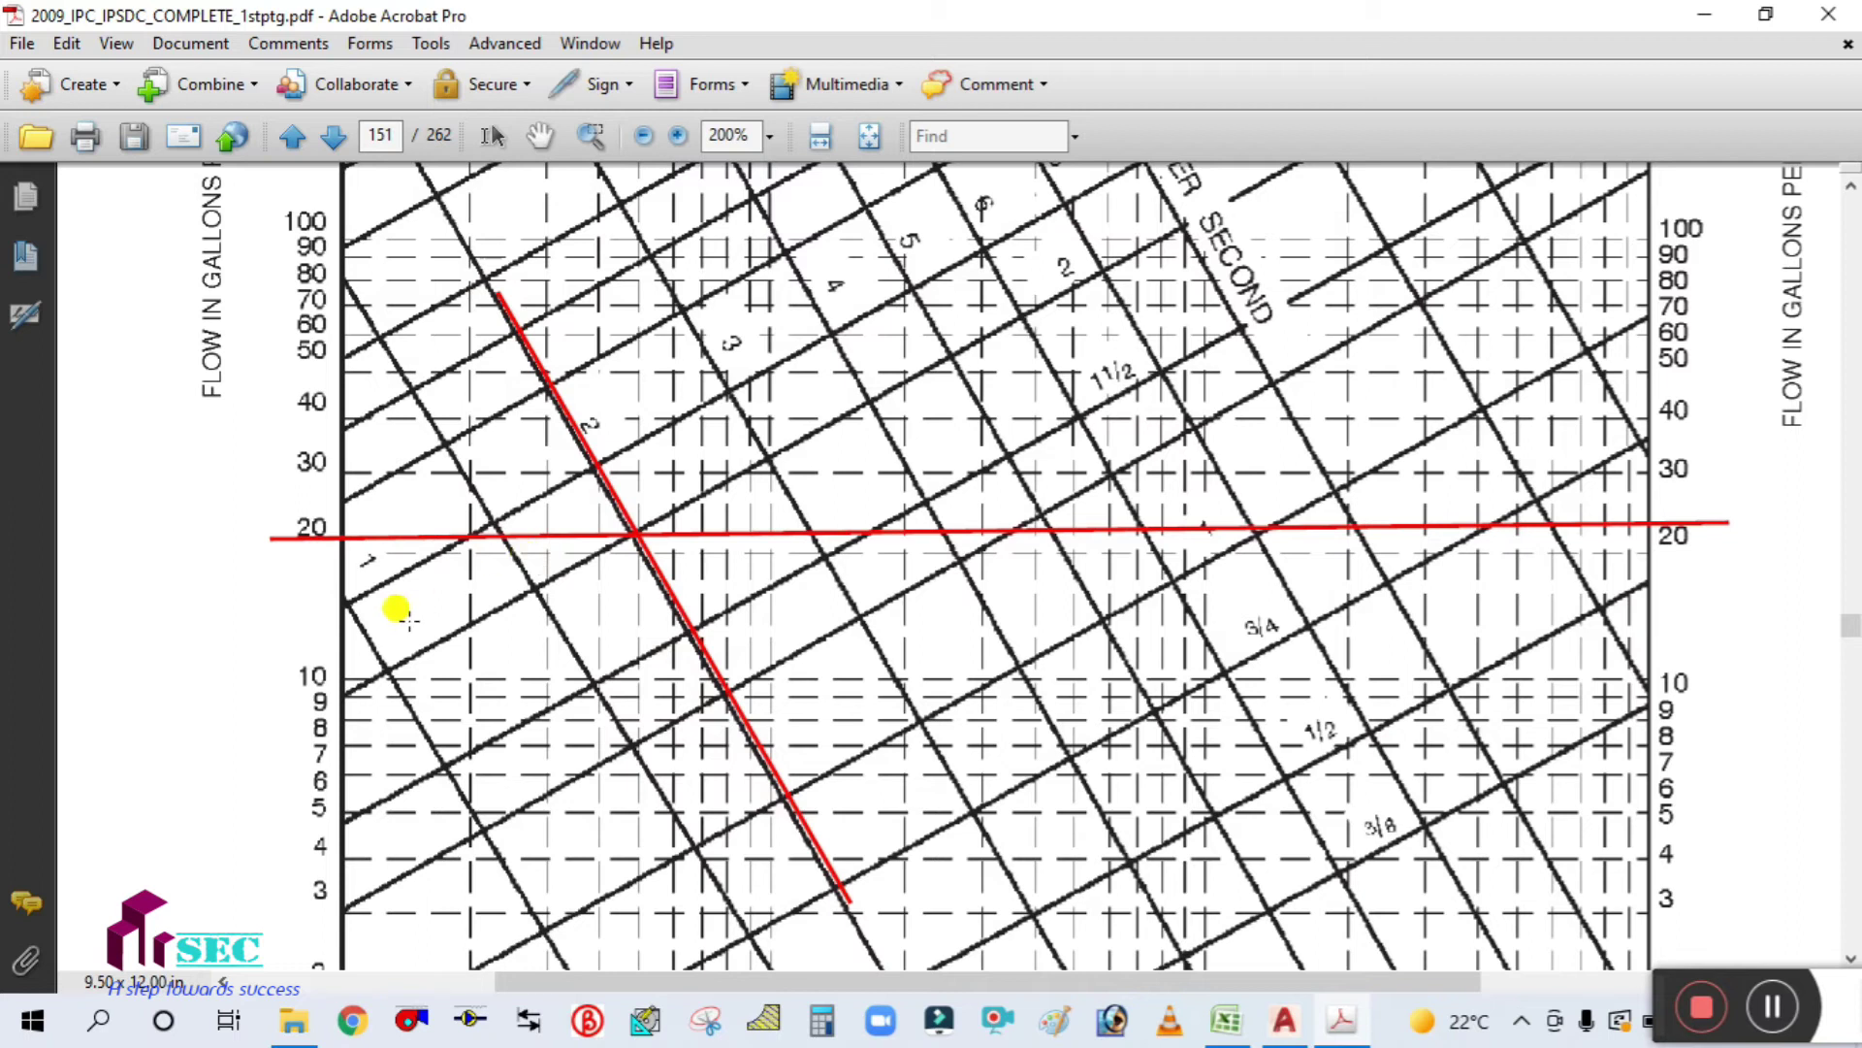
{"action": "mouse_move", "coordinate": [442, 647]}
{"action": "left_mouse_down"}
{"action": "mouse_move", "coordinate": [769, 509]}
{"action": "mouse_move", "coordinate": [1017, 363]}
{"action": "mouse_move", "coordinate": [1104, 252]}
{"action": "left_mouse_up"}
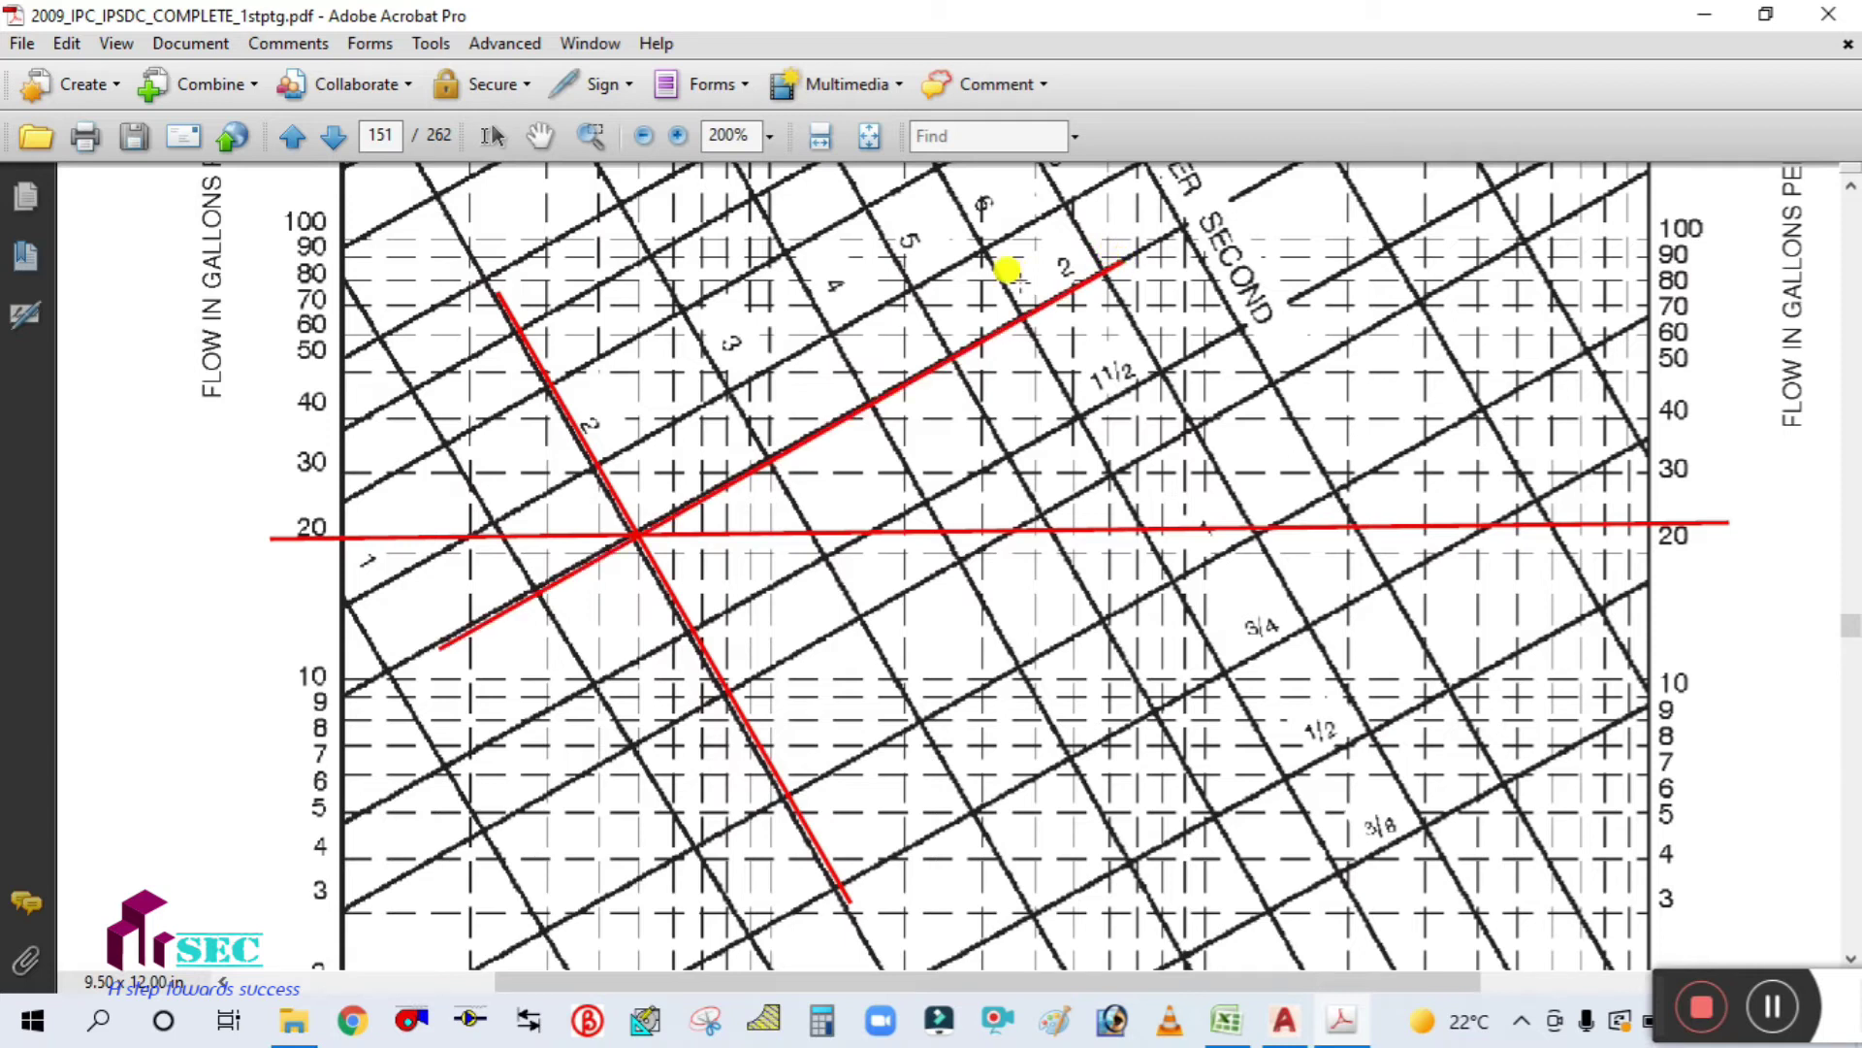
Step: Draw a red rectangle around the pipe size 2 label at the upper end of the marked pipe size line
{"action": "scroll", "coordinate": [1008, 272], "scroll_direction": "up", "scroll_amount": 3}
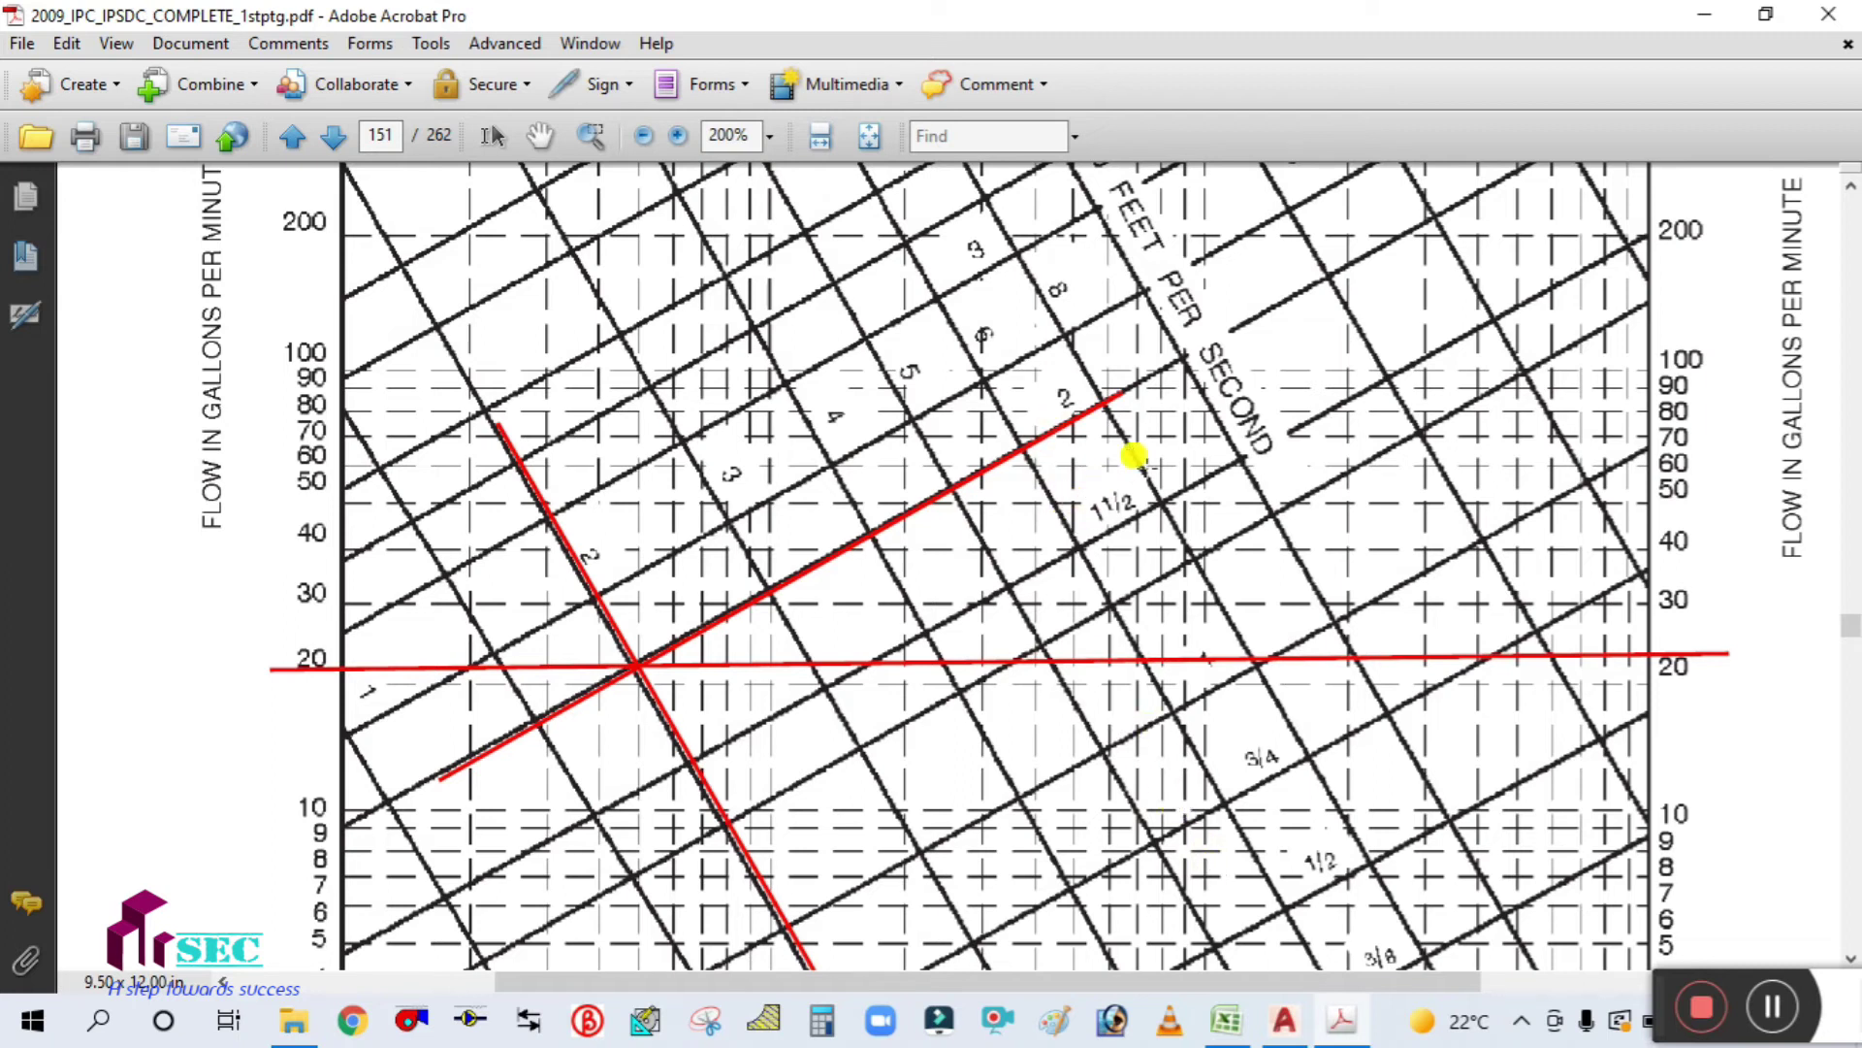
{"action": "scroll", "coordinate": [985, 388], "scroll_direction": "up", "scroll_amount": 3}
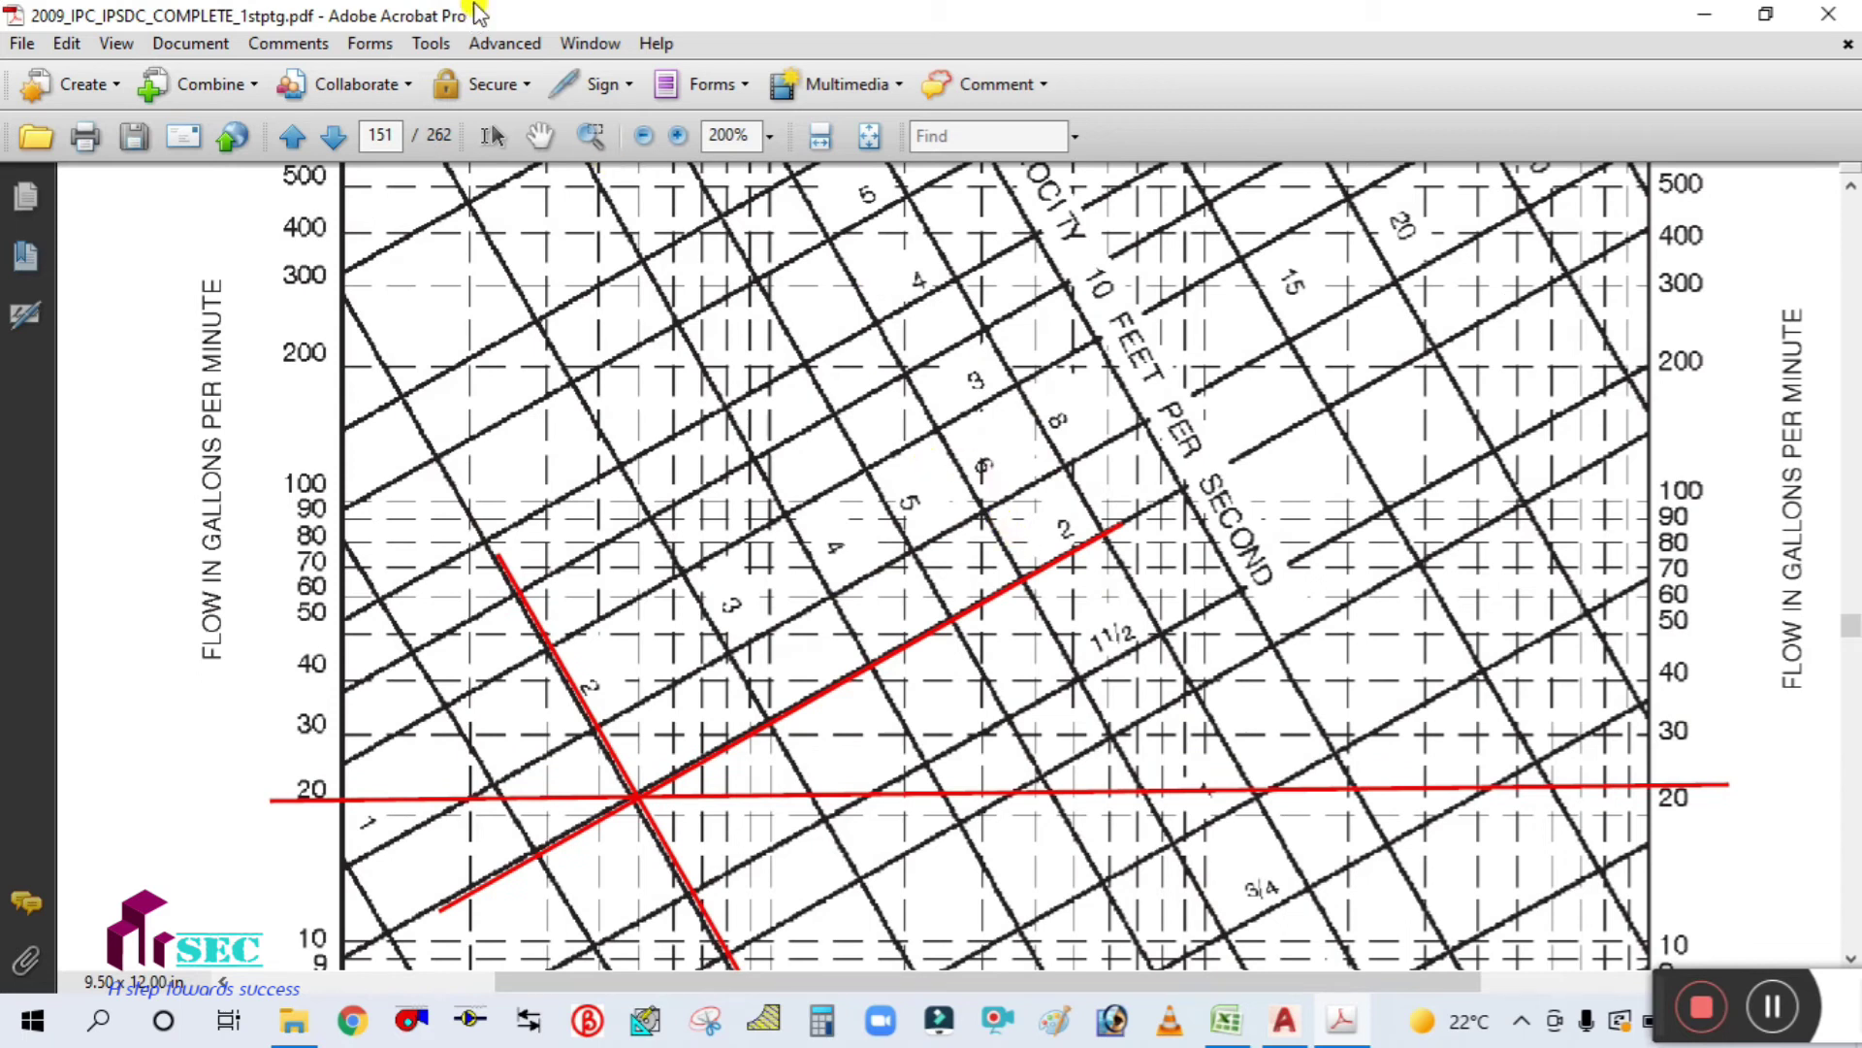
{"action": "left_click", "coordinate": [505, 44]}
{"action": "mouse_move", "coordinate": [430, 46]}
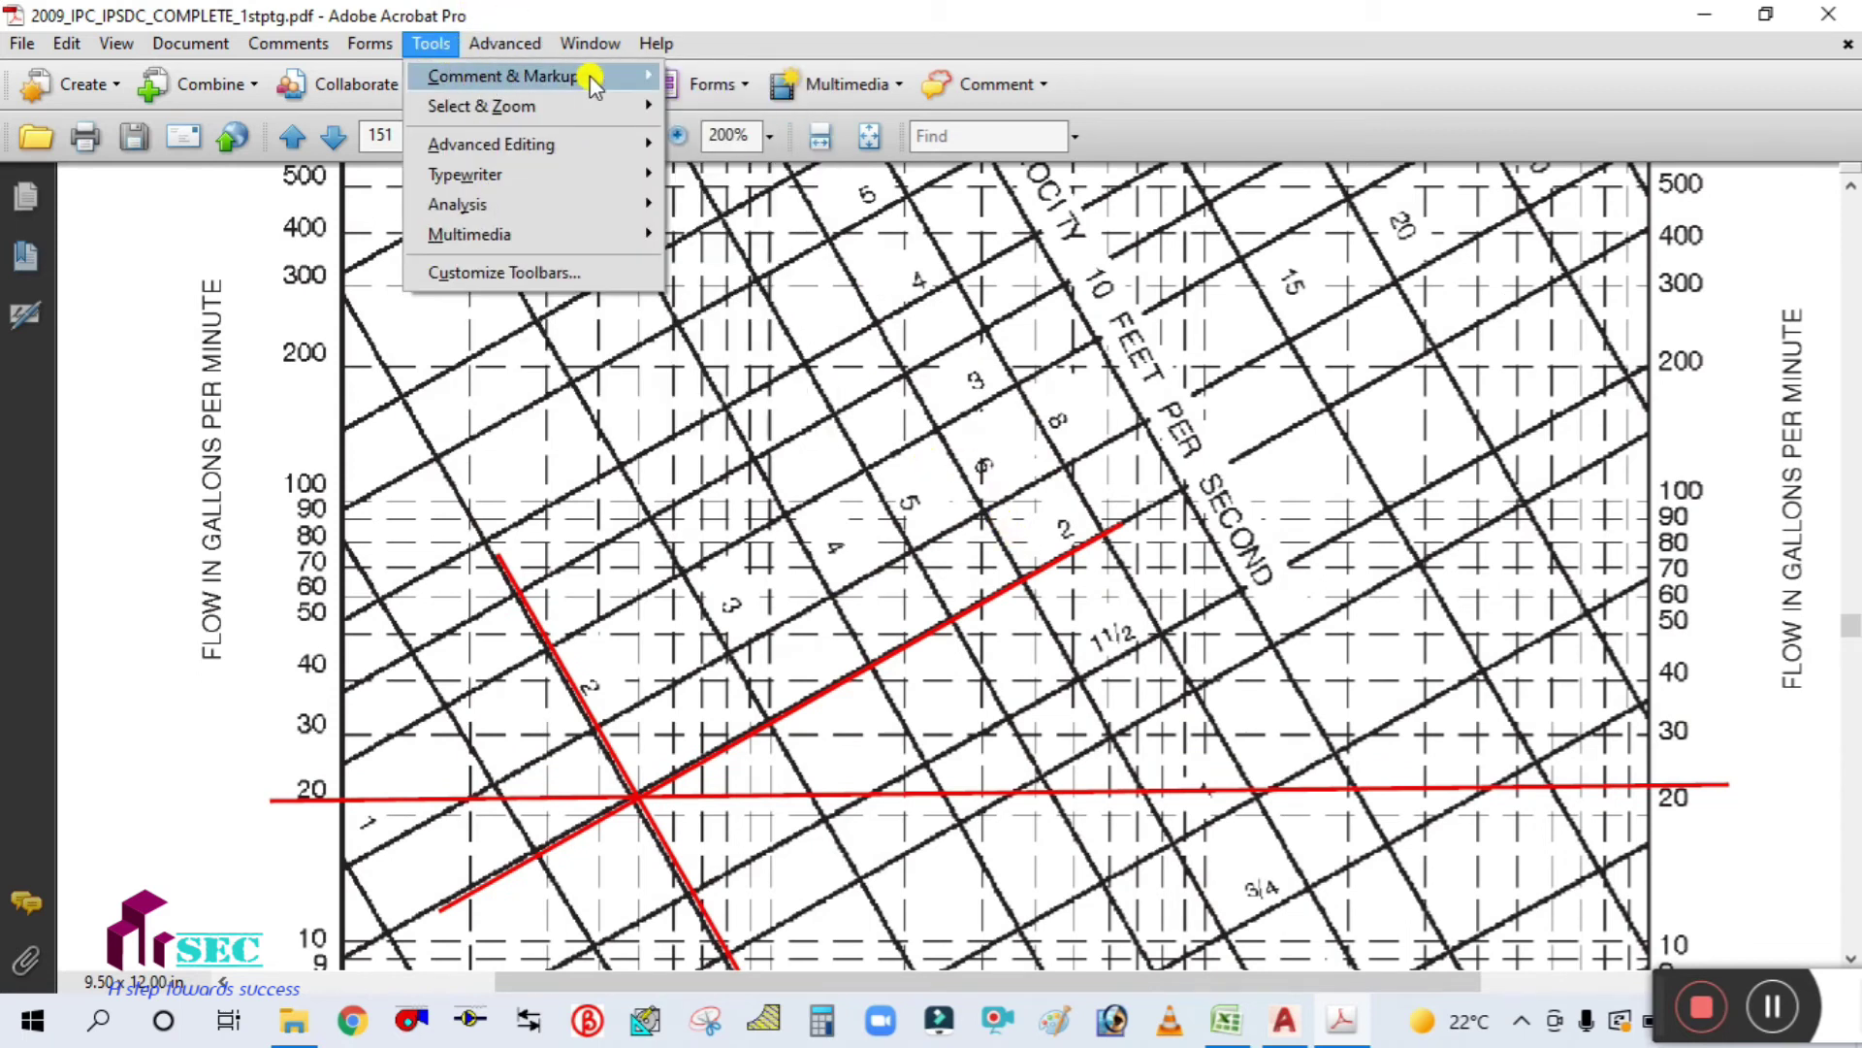
{"action": "mouse_move", "coordinate": [592, 77]}
{"action": "left_click", "coordinate": [936, 494]}
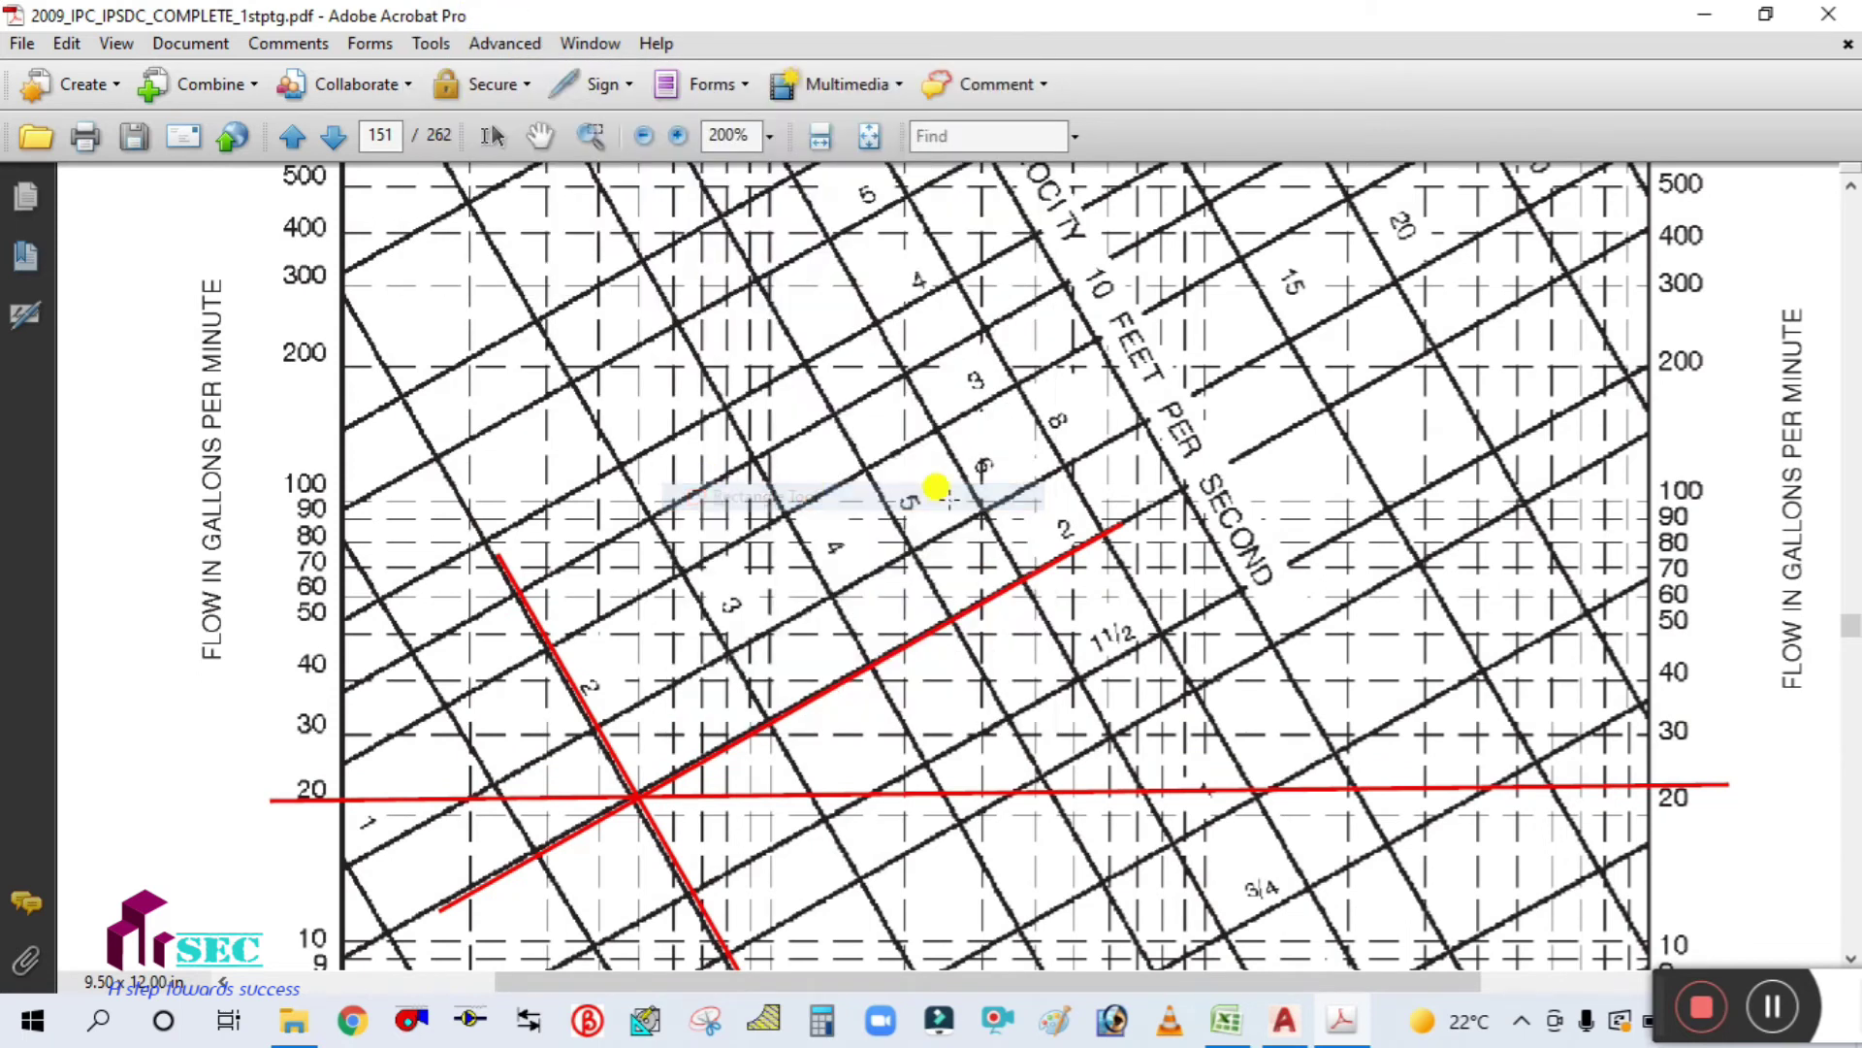
{"action": "left_click_drag", "start_coordinate": [1045, 502], "coordinate": [1137, 573]}
{"action": "scroll", "coordinate": [1185, 615], "scroll_direction": "down", "scroll_amount": 3}
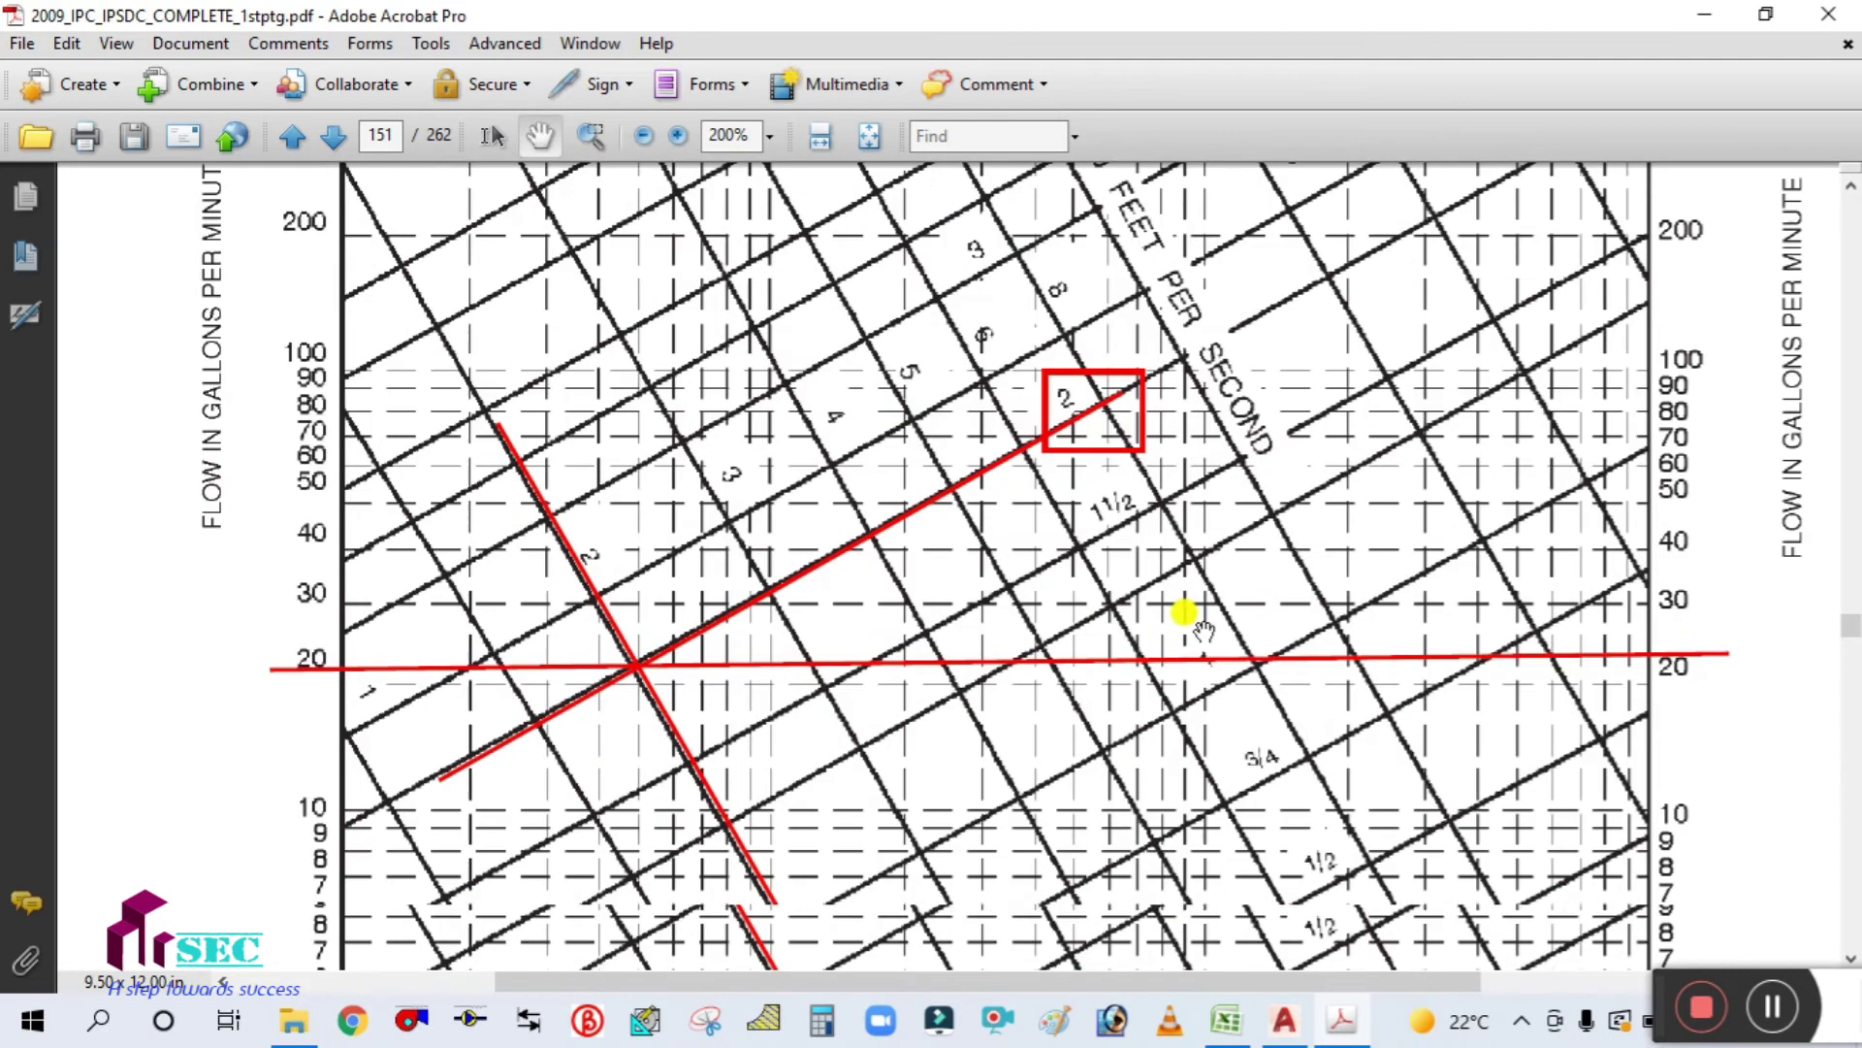
Step: Check the round-off row's fixture units and GPM in Excel against the pipe label above the toilets in AutoCAD
{"action": "left_click", "coordinate": [1246, 1027]}
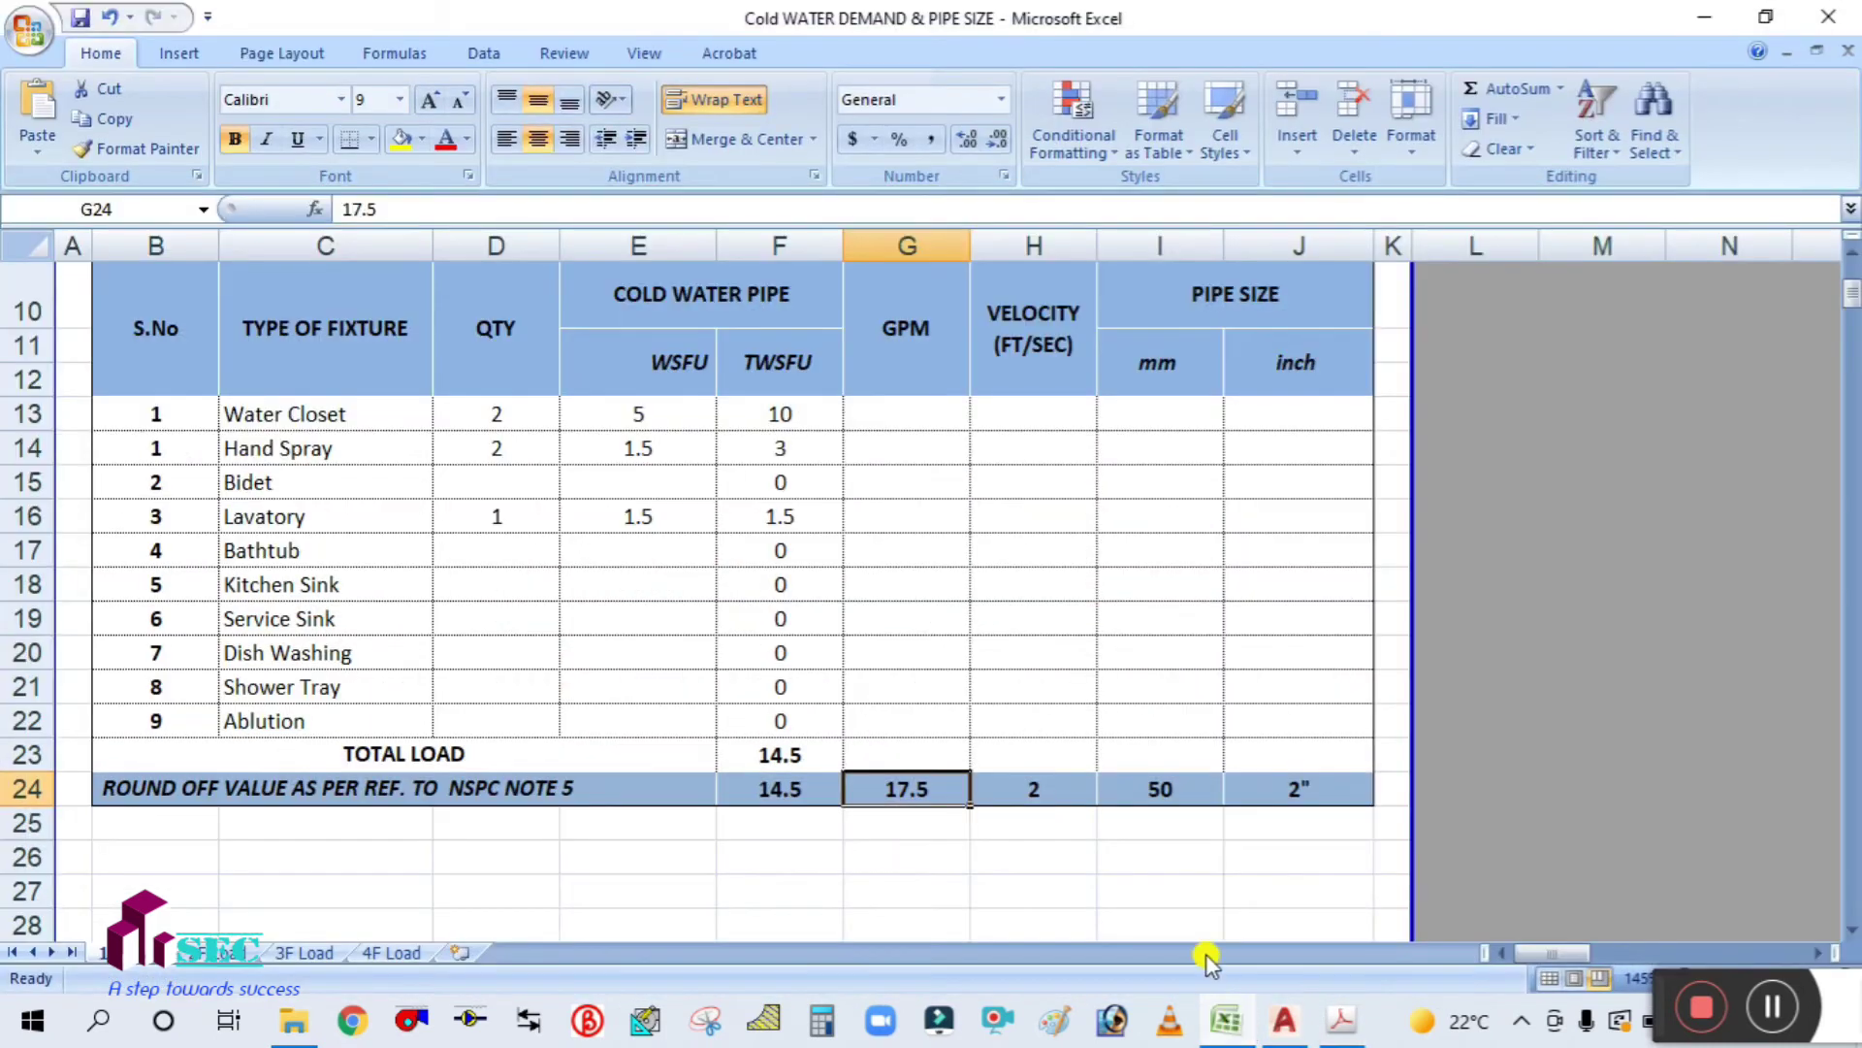
{"action": "left_click", "coordinate": [1228, 1024]}
{"action": "left_click", "coordinate": [1283, 1023]}
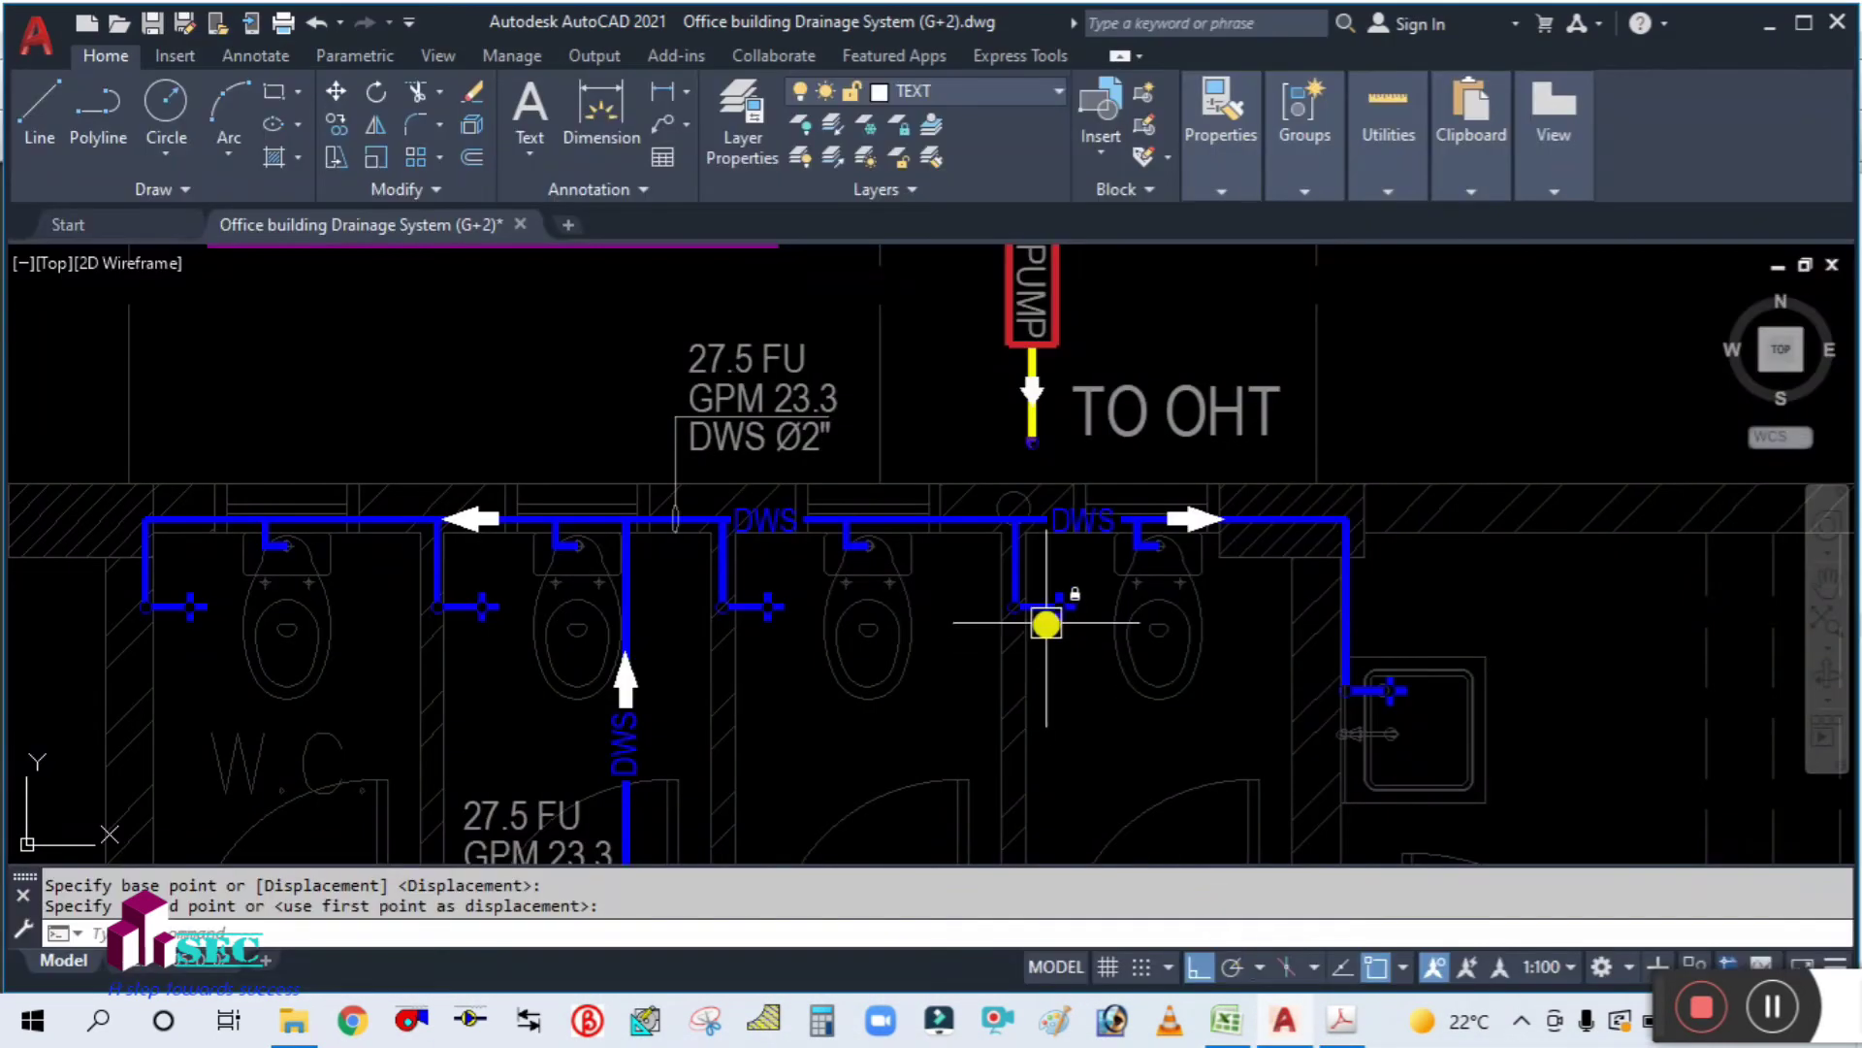
{"action": "scroll", "coordinate": [850, 414], "scroll_direction": "up", "scroll_amount": 3}
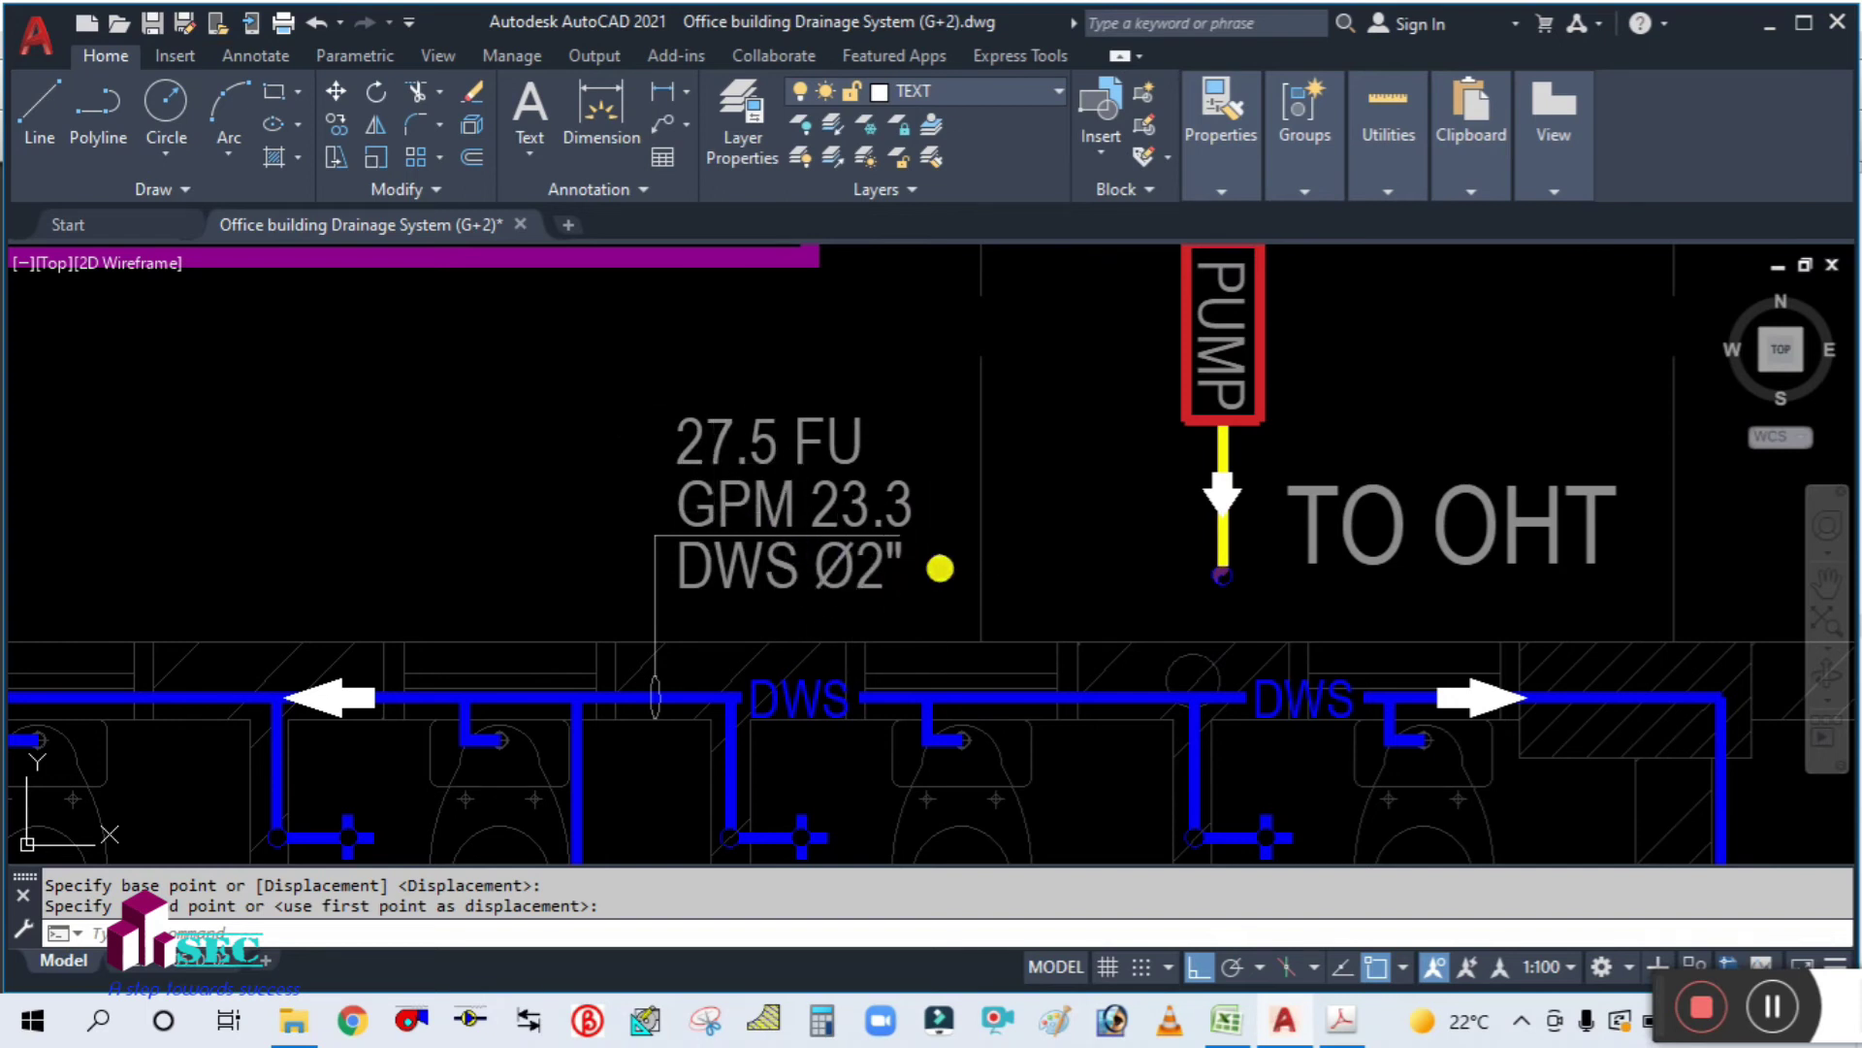
{"action": "middle_click_drag", "start_coordinate": [944, 570], "coordinate": [965, 492]}
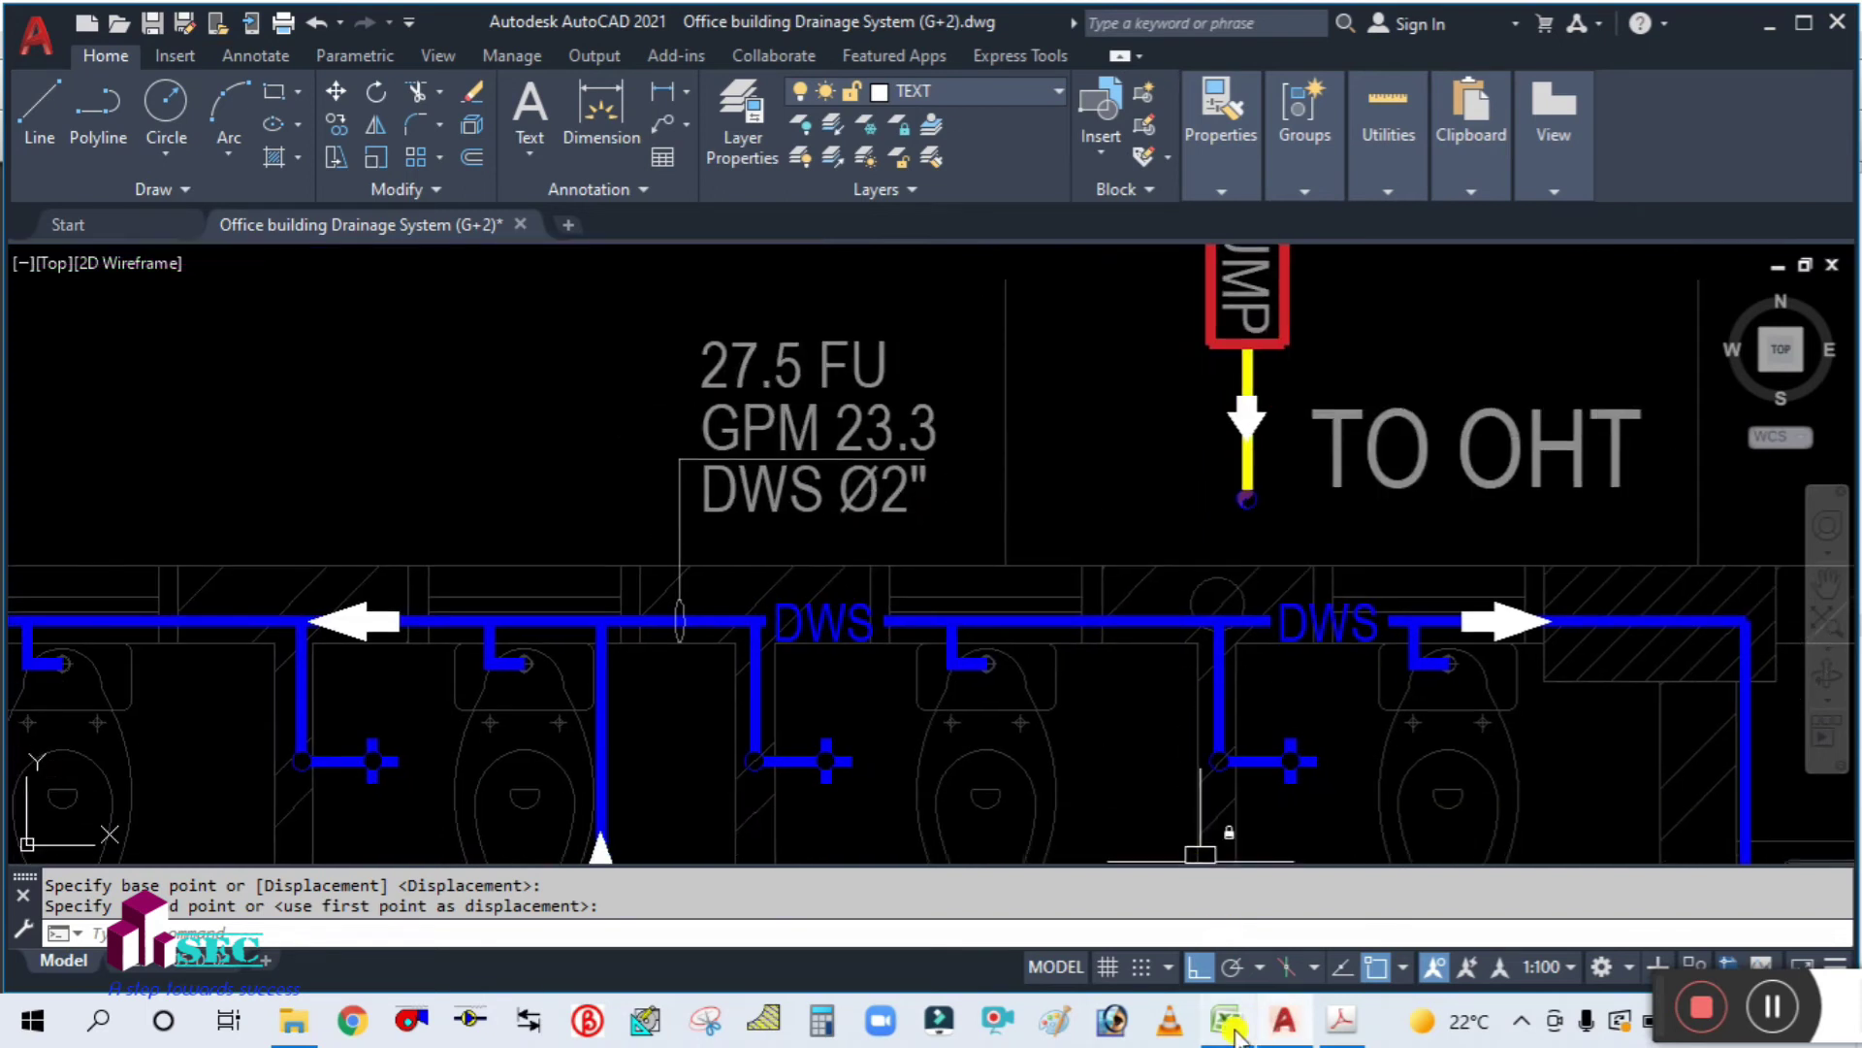
{"action": "left_click", "coordinate": [1232, 1028]}
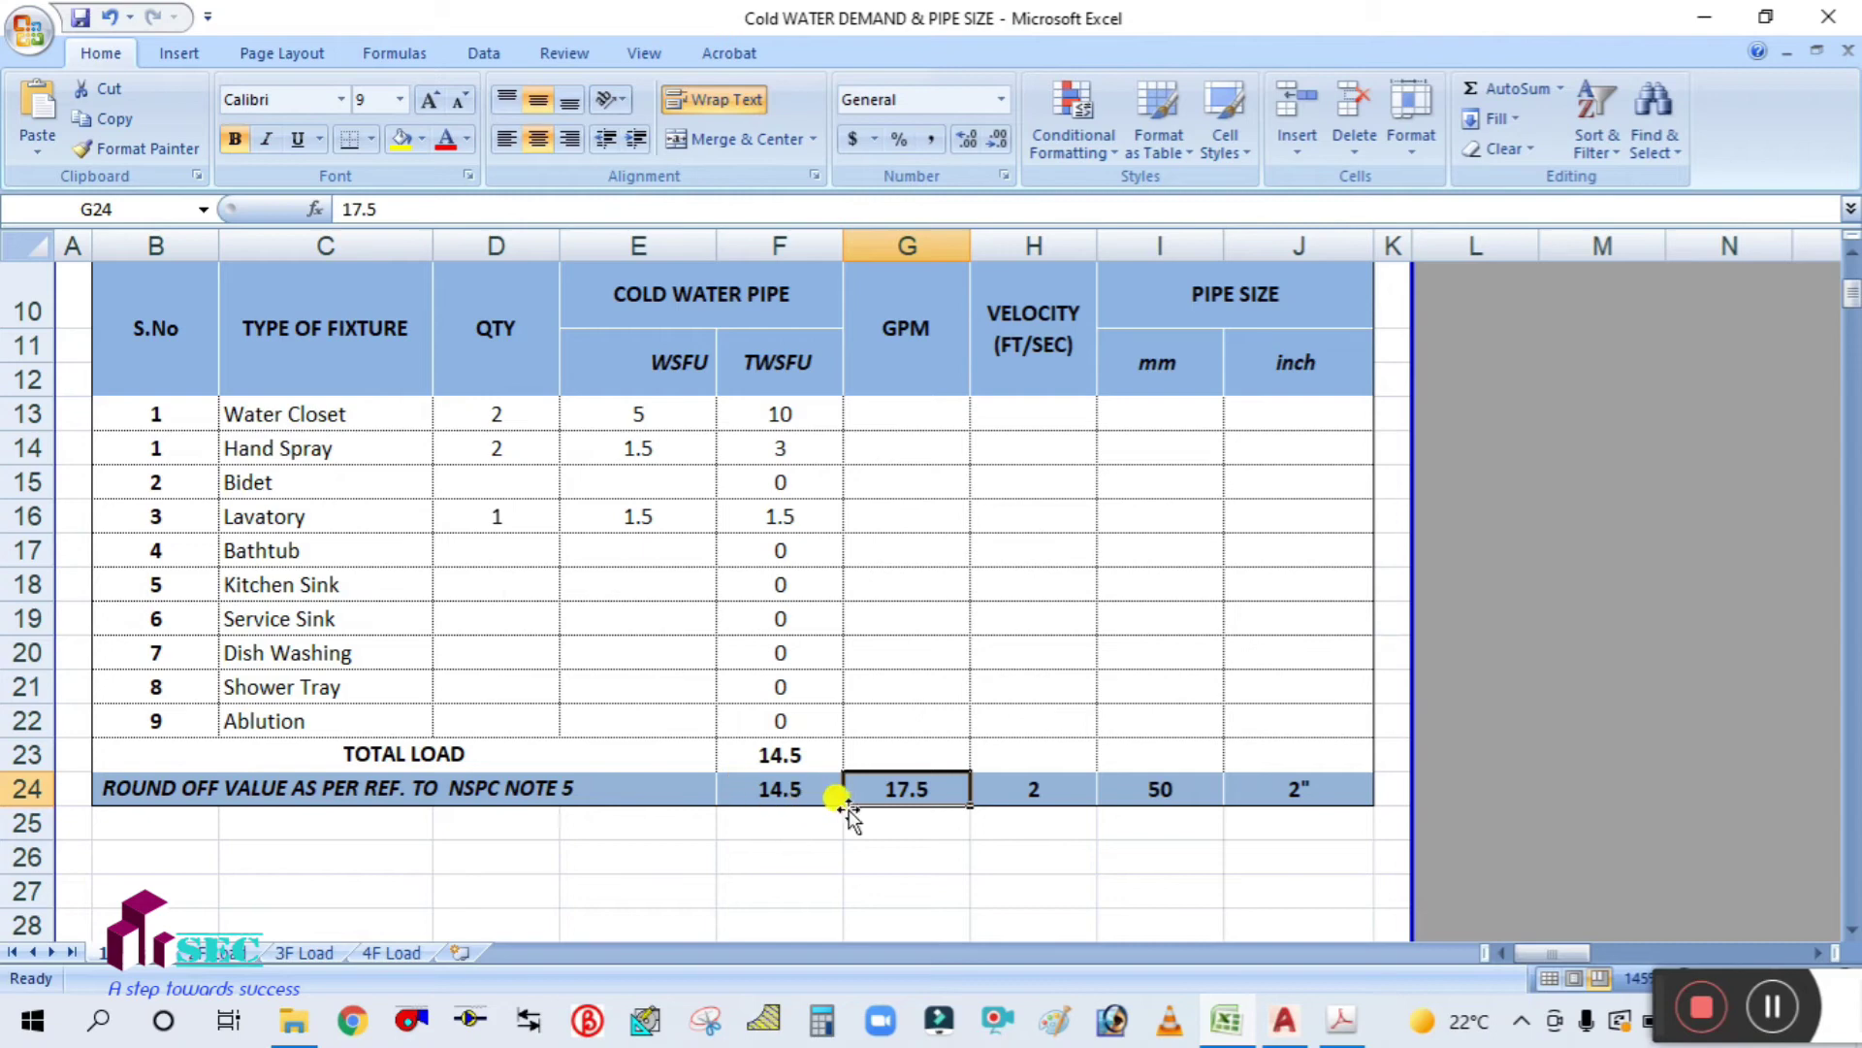
{"action": "left_click", "coordinate": [1224, 1034]}
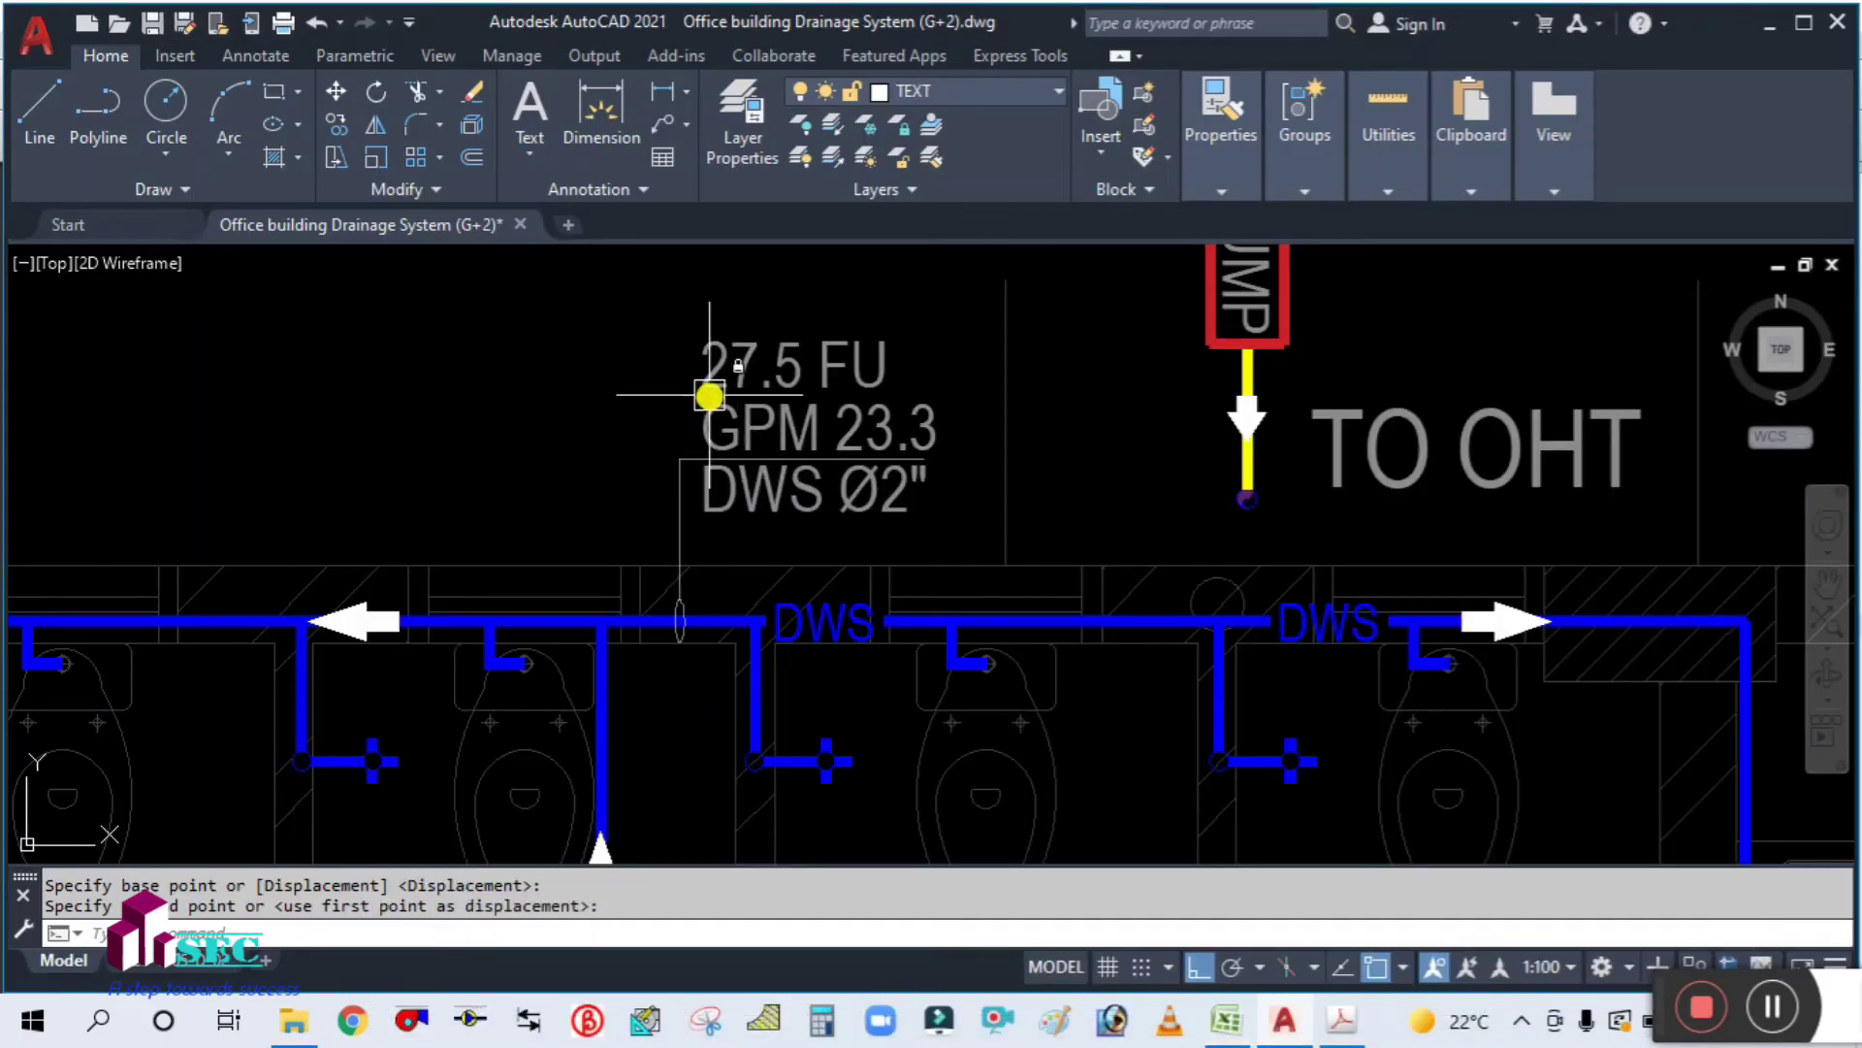
Step: Change the fixture unit text of the label above the toilets to 14.5 FU
{"action": "left_click", "coordinate": [702, 386]}
{"action": "double_click", "coordinate": [727, 357]}
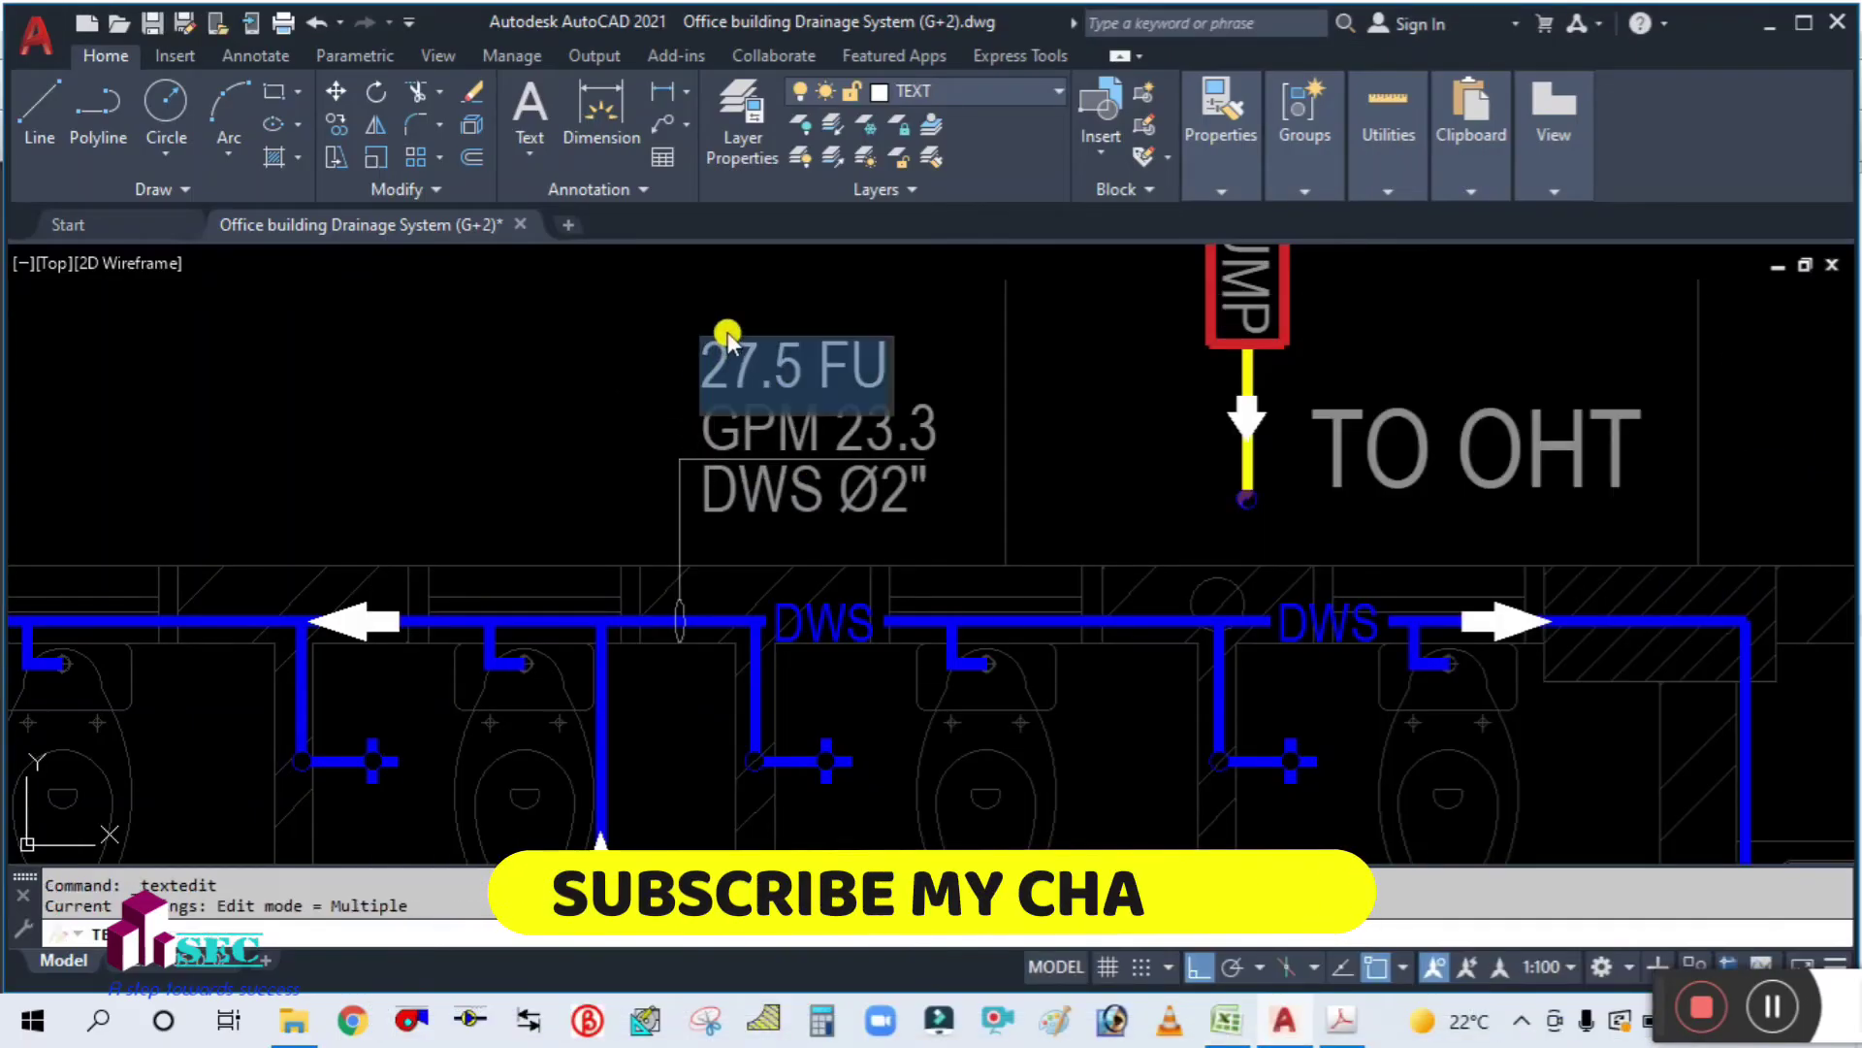
{"action": "double_click", "coordinate": [739, 361]}
{"action": "key", "text": "Delete"}
{"action": "type", "text": "14"}
{"action": "key", "text": "Return"}
{"action": "key", "text": "Escape"}
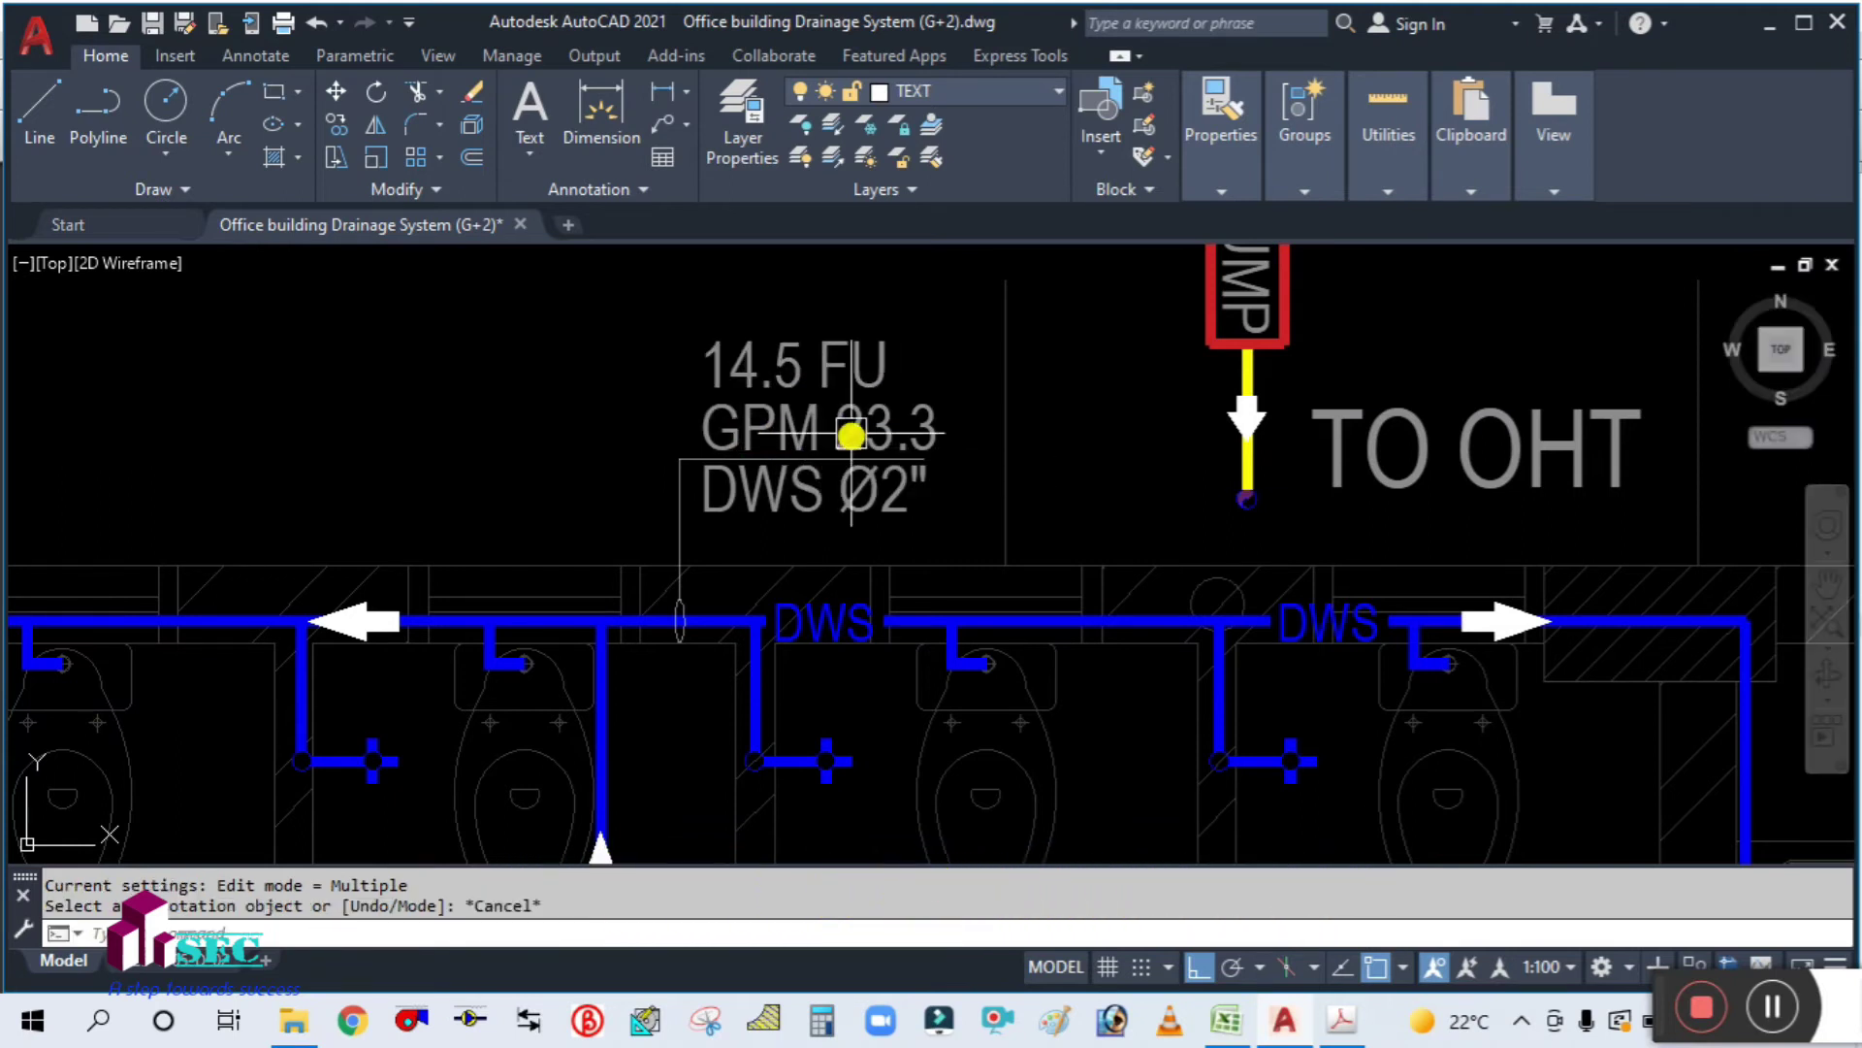
Step: Change the flow text of the label above the toilets to GPM 17.5
{"action": "left_click", "coordinate": [851, 433]}
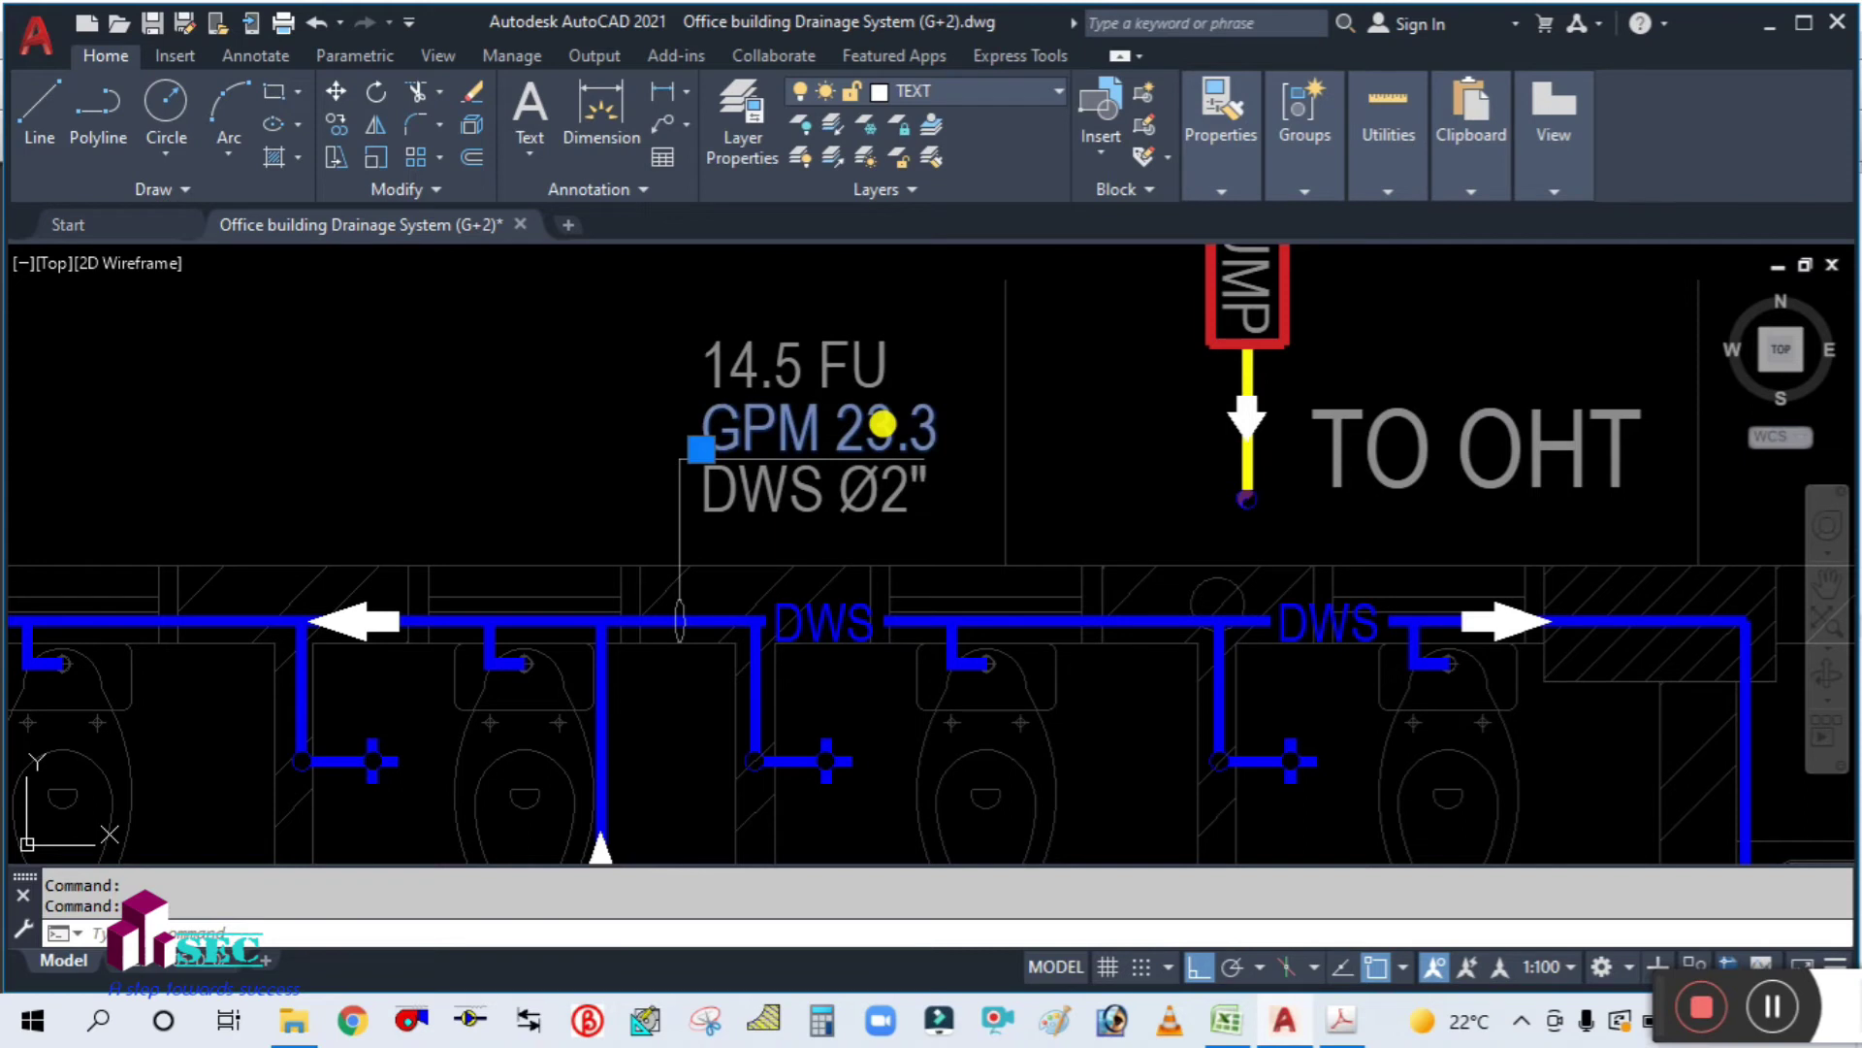
{"action": "double_click", "coordinate": [882, 423]}
{"action": "left_click", "coordinate": [878, 420]}
{"action": "key", "text": "BackSpace"}
{"action": "key", "text": "BackSpace"}
{"action": "type", "text": "17."}
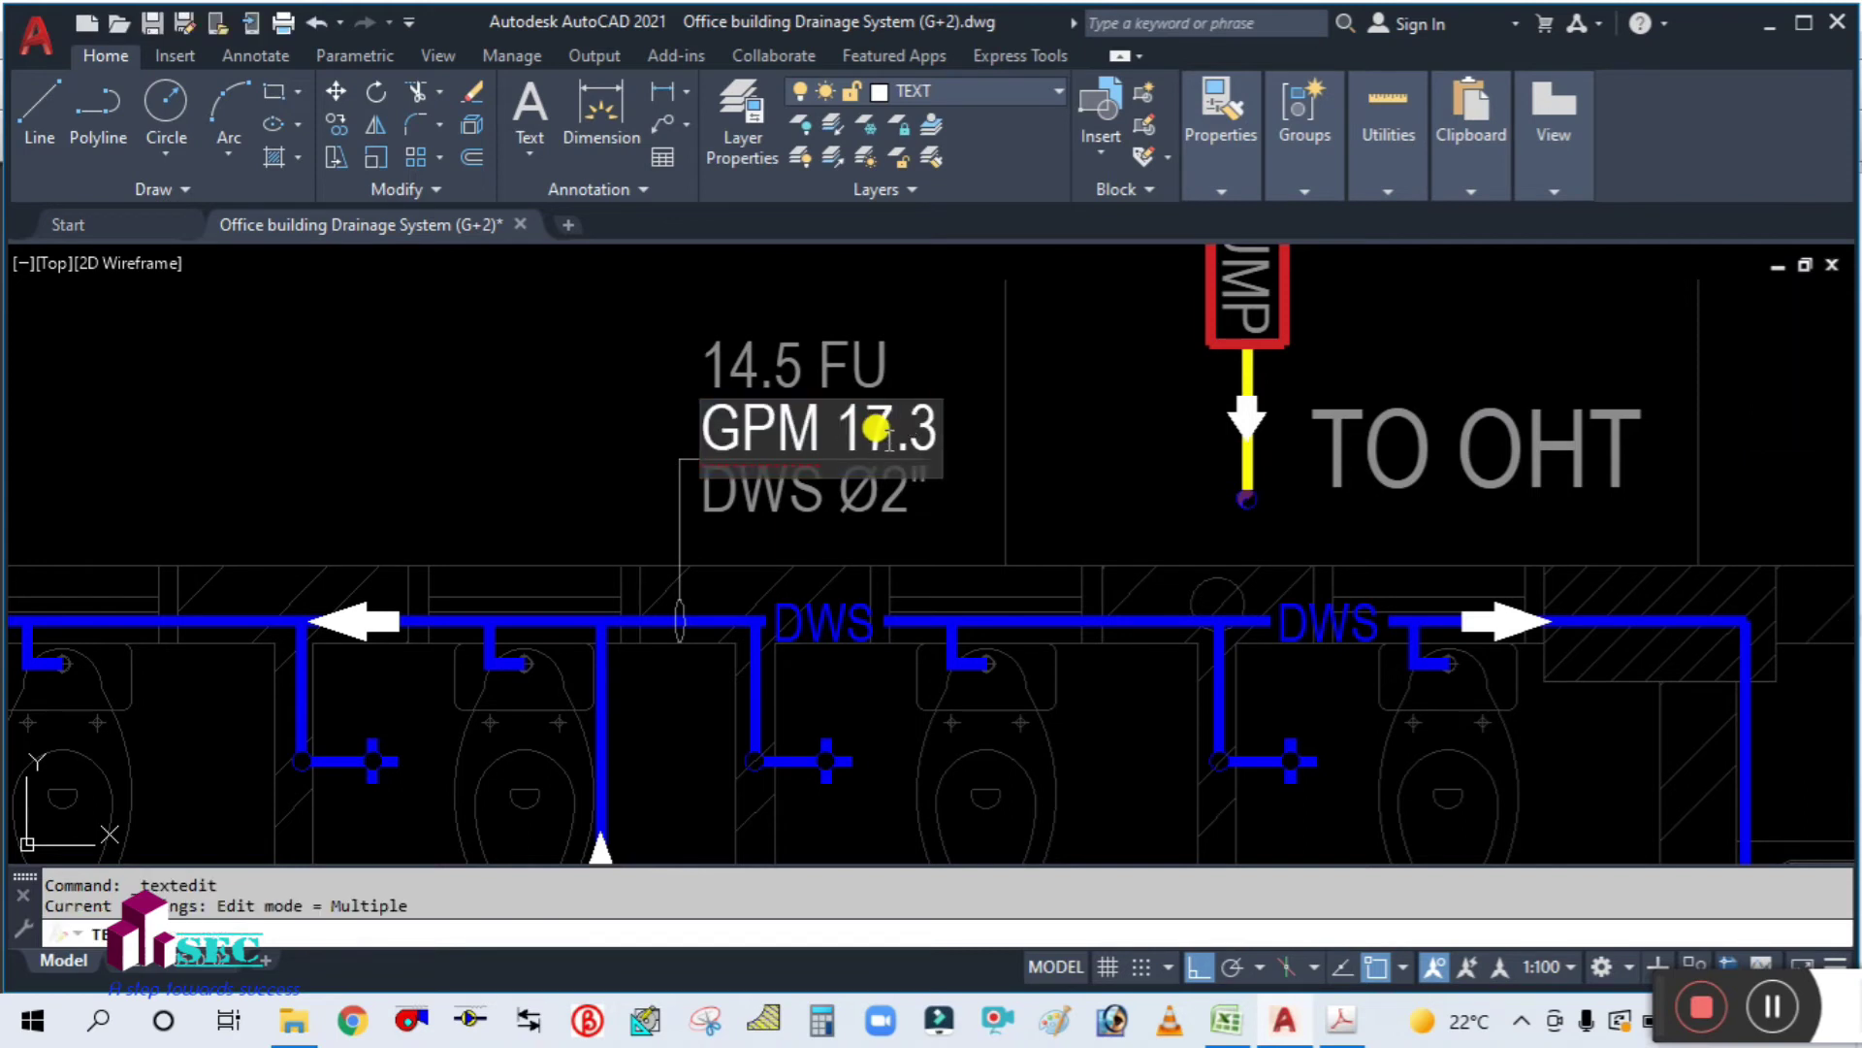
{"action": "type", "text": "5"}
{"action": "left_click", "coordinate": [993, 397]}
{"action": "key", "text": "Escape"}
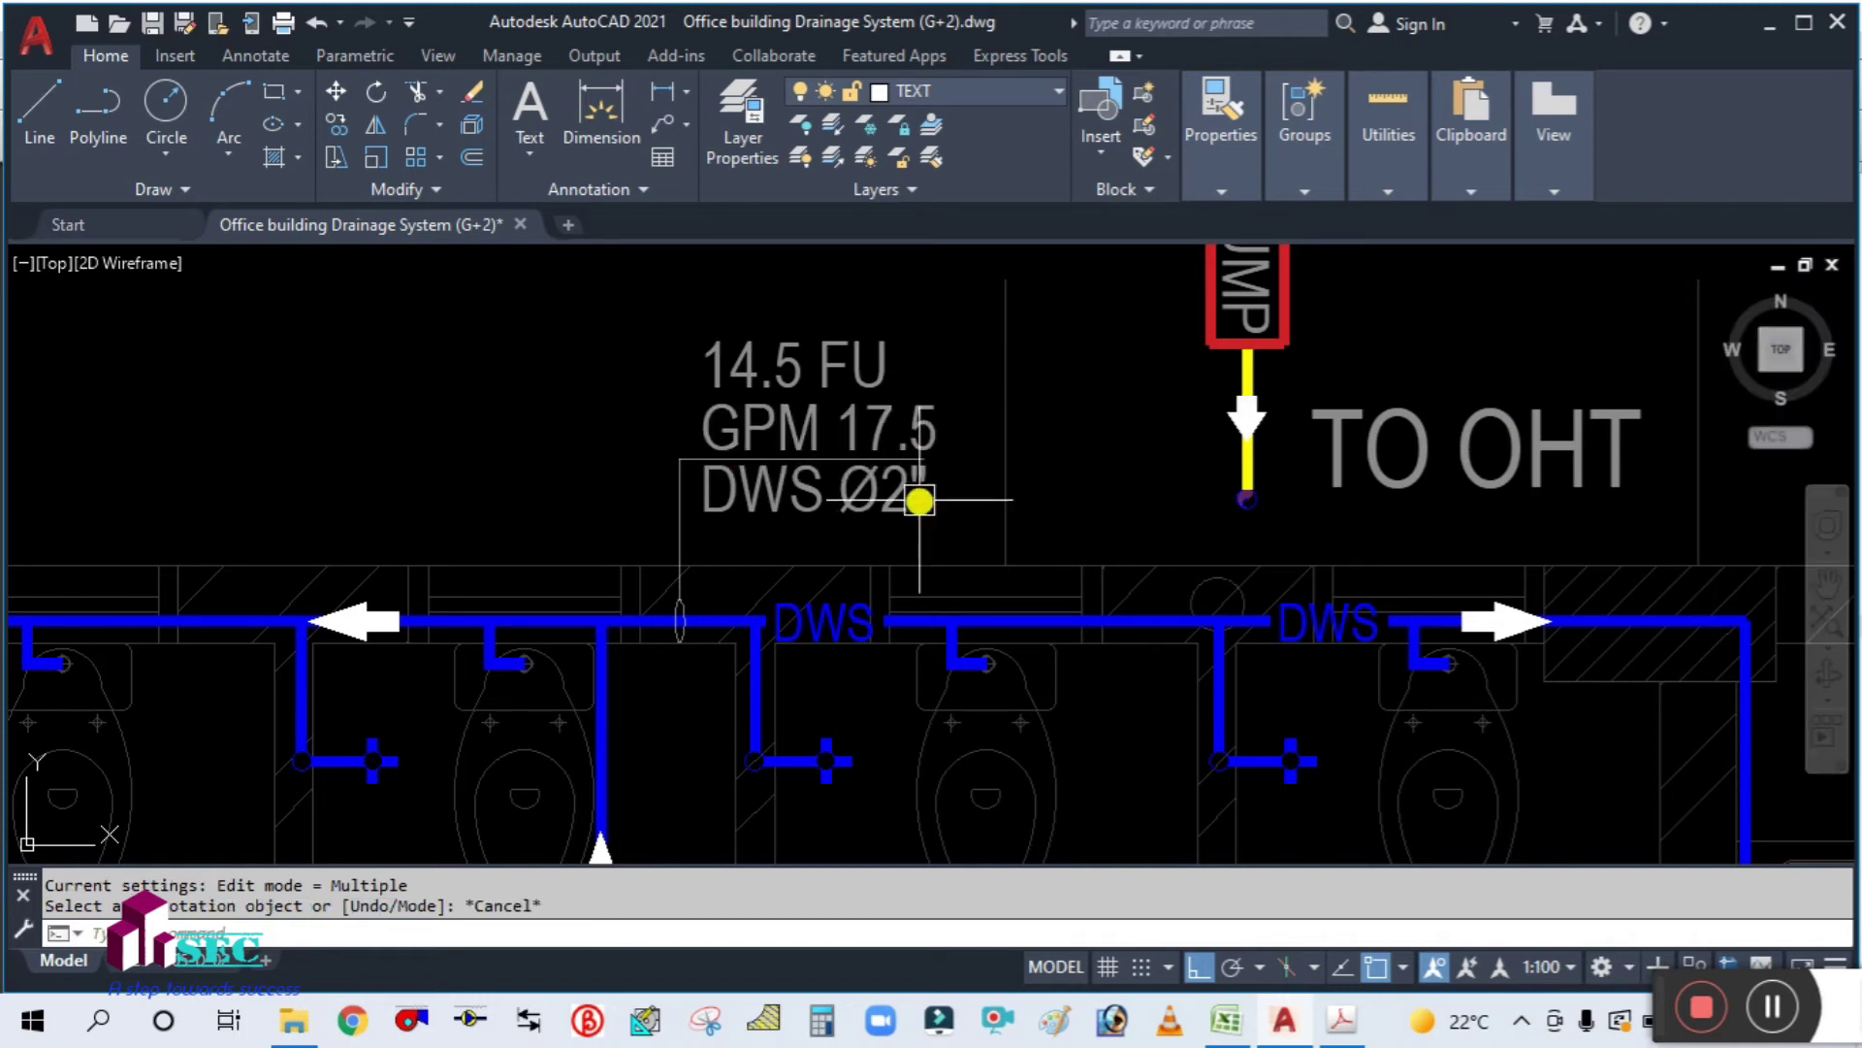
Step: Examine the cold-water branches serving the toilets and the sink on both sides of the riser
{"action": "scroll", "coordinate": [687, 433], "scroll_direction": "down", "scroll_amount": 2}
{"action": "mouse_move", "coordinate": [687, 433]}
{"action": "middle_mouse_down"}
{"action": "mouse_move", "coordinate": [824, 436]}
{"action": "mouse_move", "coordinate": [832, 544]}
{"action": "middle_mouse_up"}
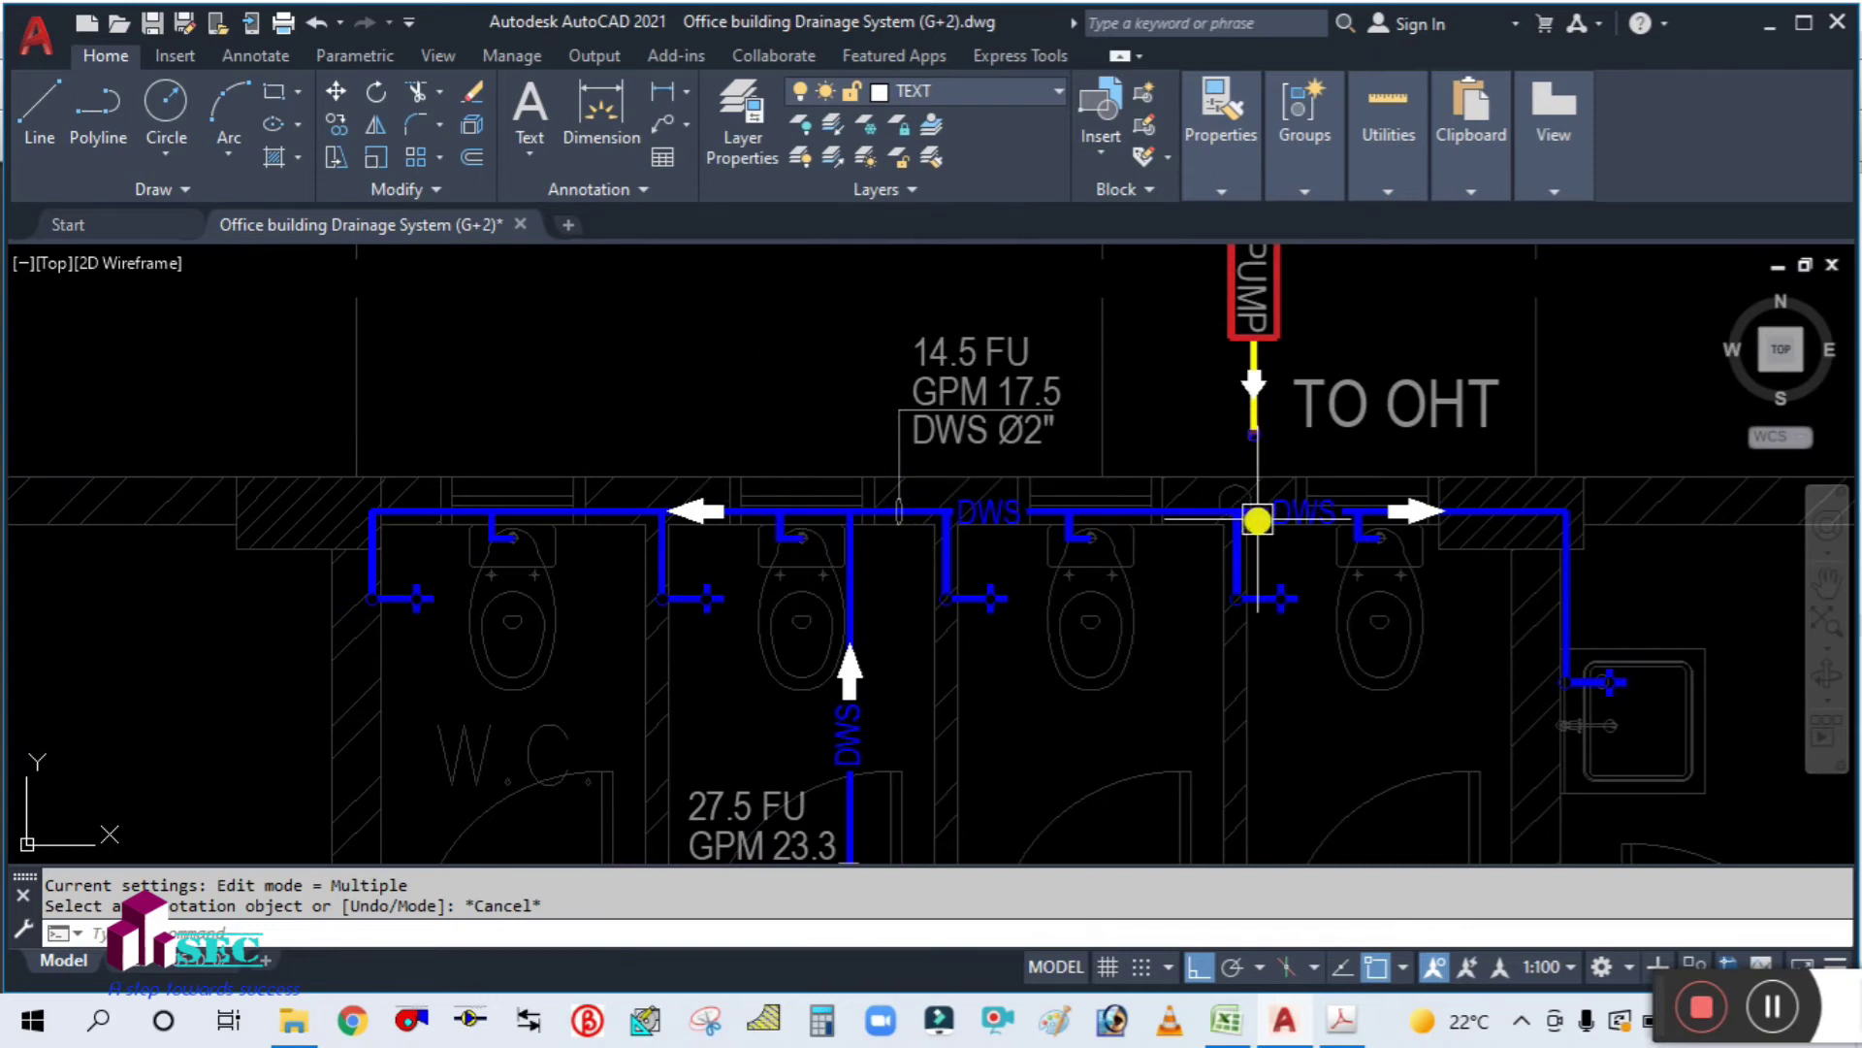
{"action": "mouse_move", "coordinate": [1146, 436]}
{"action": "middle_mouse_down"}
{"action": "mouse_move", "coordinate": [1055, 470]}
{"action": "mouse_move", "coordinate": [986, 462]}
{"action": "middle_mouse_up"}
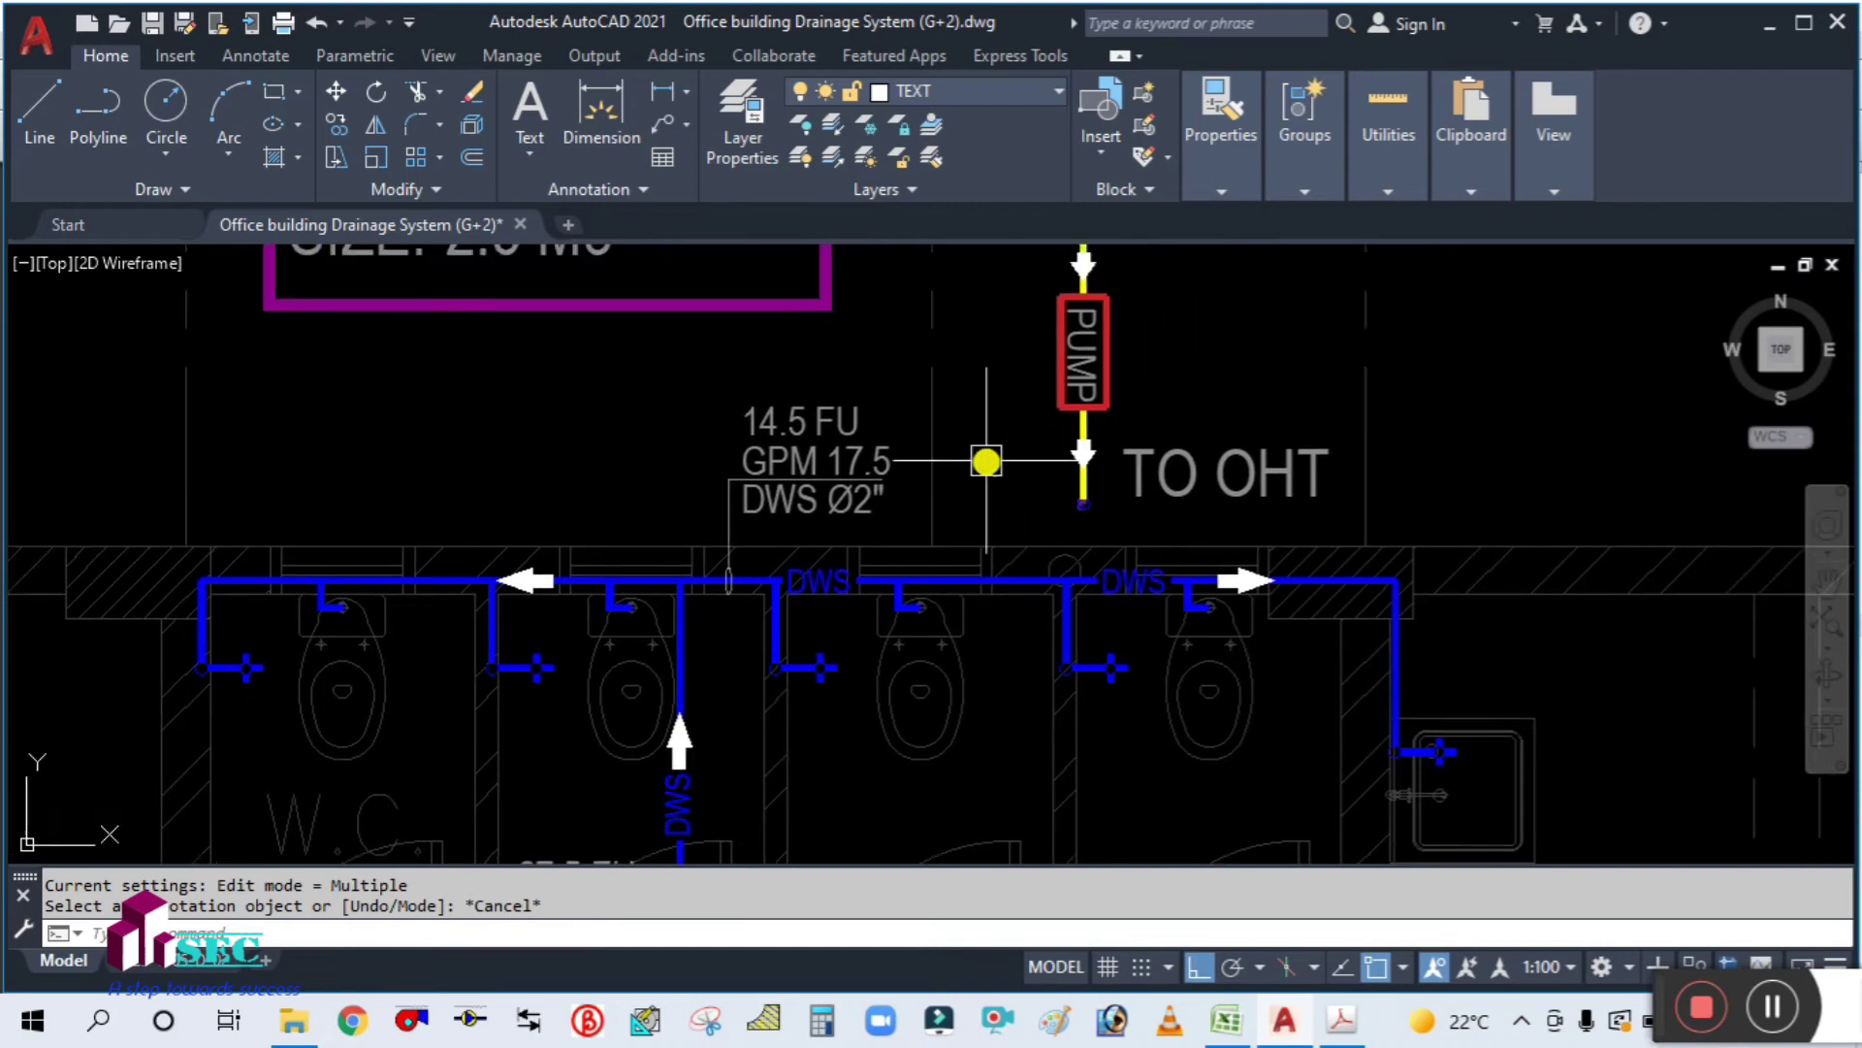
{"action": "scroll", "coordinate": [987, 462], "scroll_direction": "down", "scroll_amount": 2}
{"action": "scroll", "coordinate": [986, 429], "scroll_direction": "up", "scroll_amount": 2}
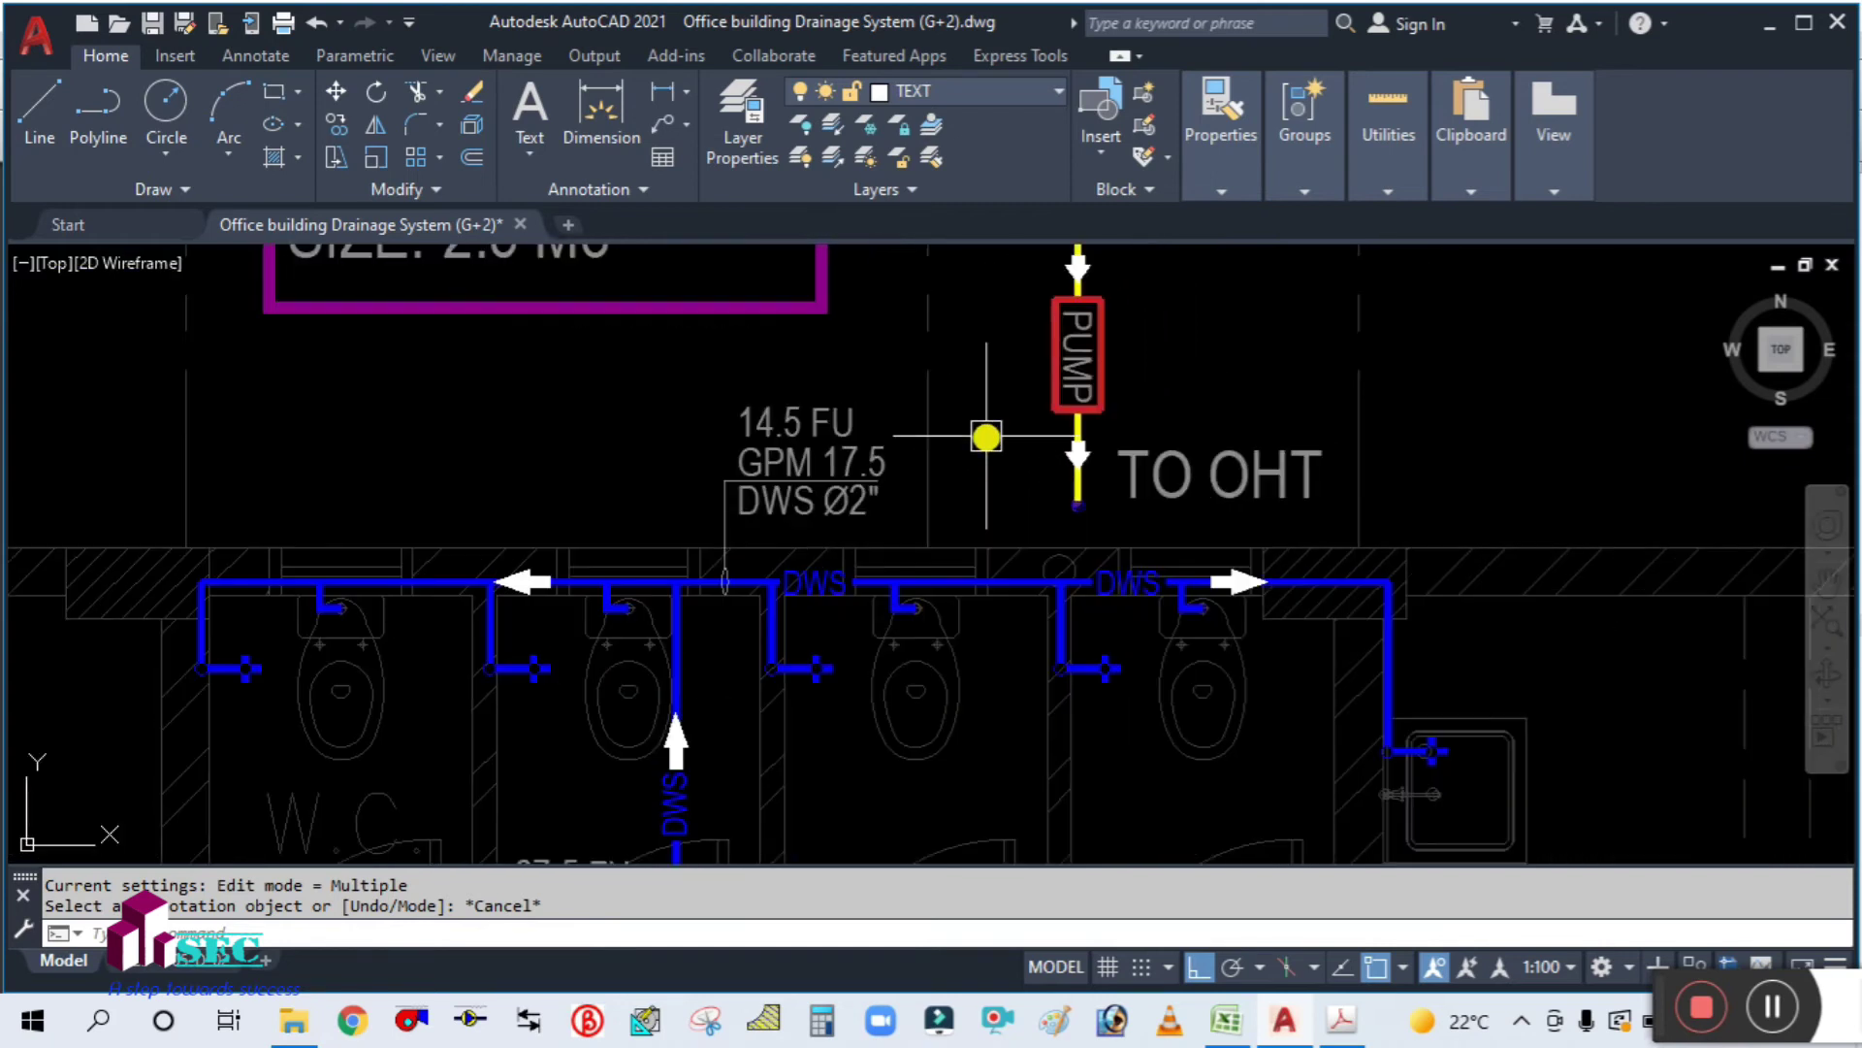
{"action": "middle_click_drag", "start_coordinate": [565, 477], "coordinate": [834, 466]}
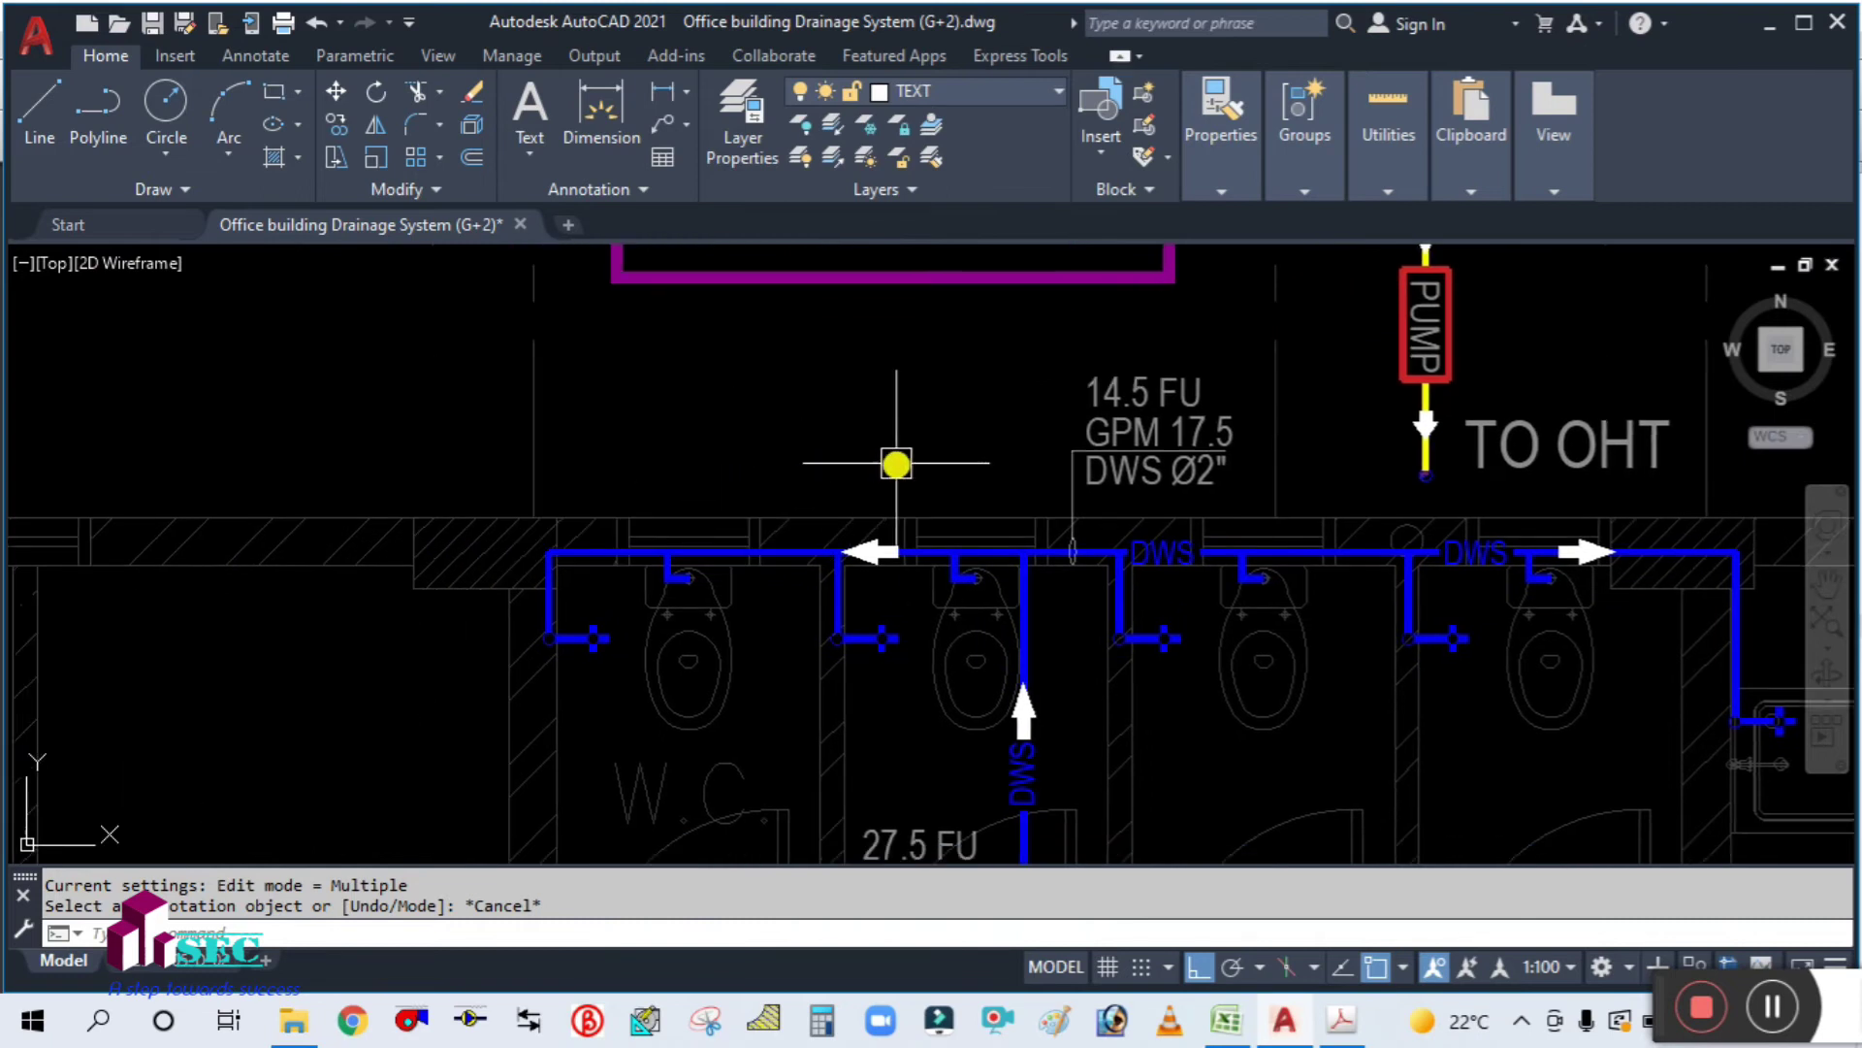
{"action": "key", "text": "Escape"}
{"action": "key", "text": "Escape"}
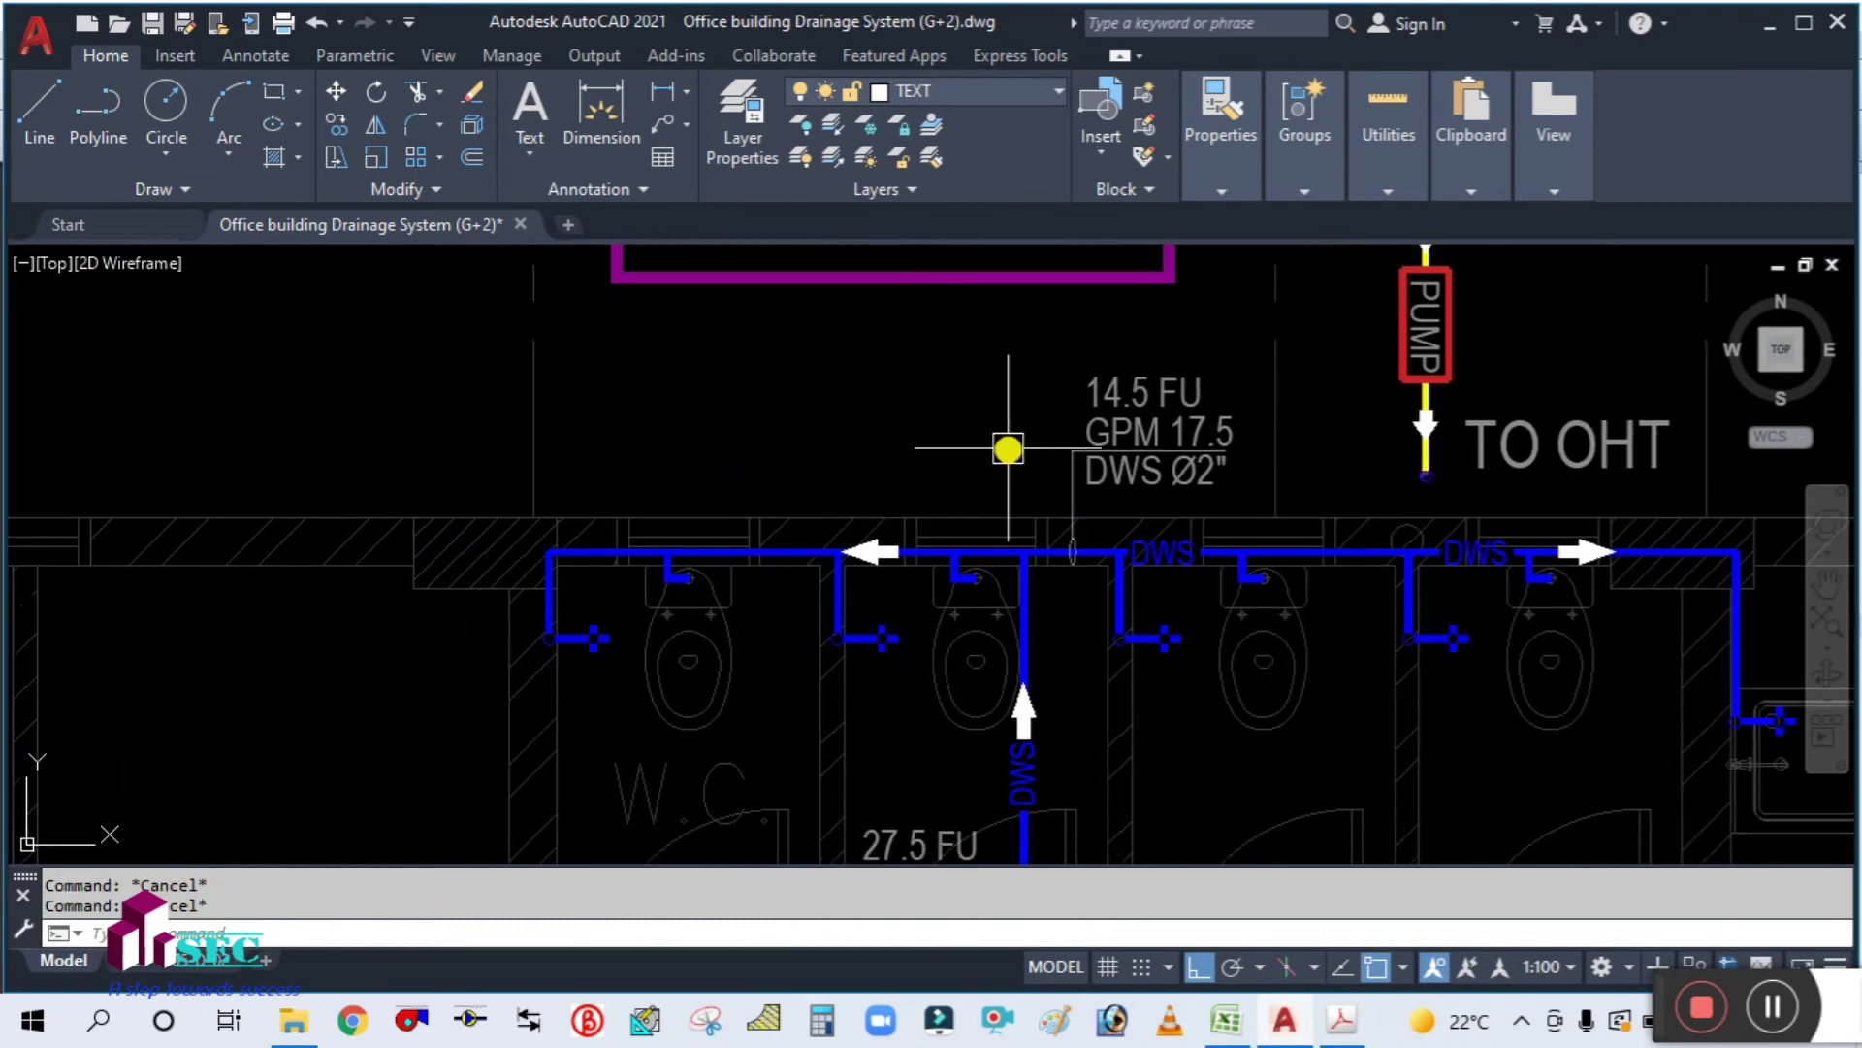
Step: Copy the leader lines and pipe ellipse of the label above the toilets to the left along the horizontal cold-water pipe
{"action": "scroll", "coordinate": [1008, 446], "scroll_direction": "up", "scroll_amount": 2}
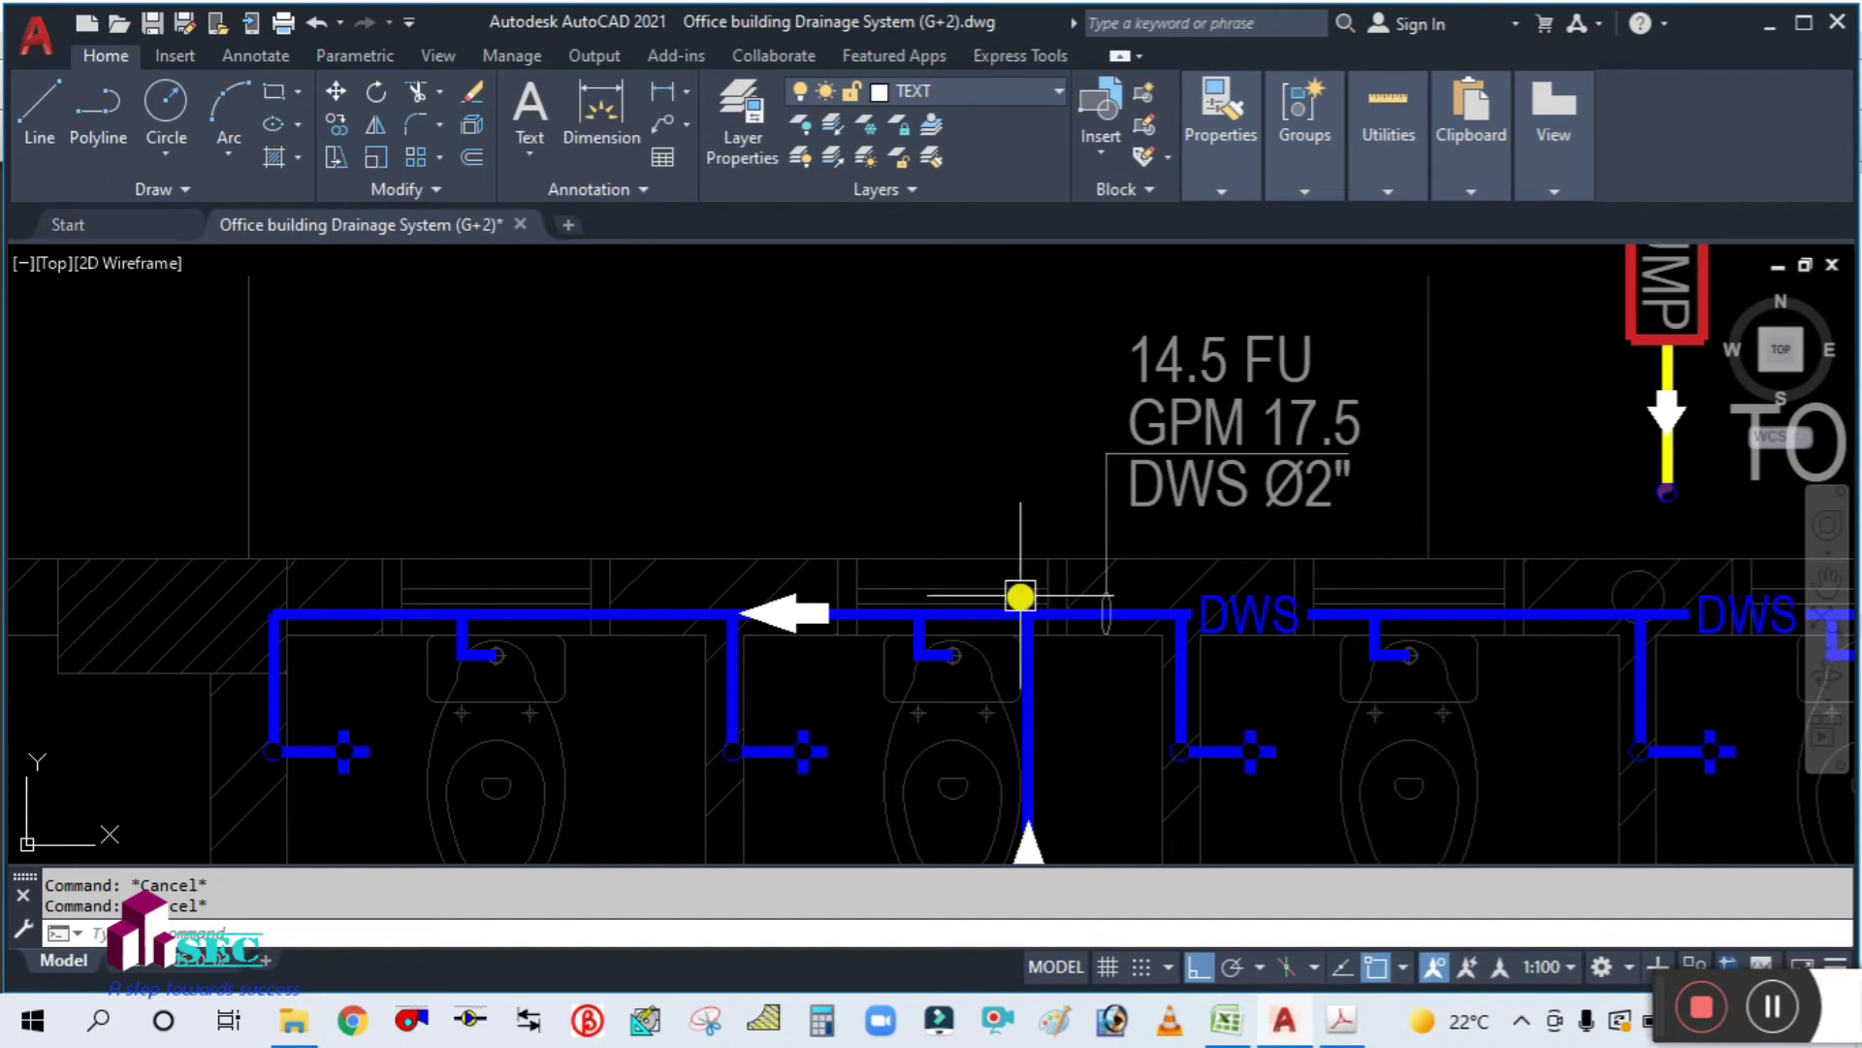
{"action": "type", "text": "c"}
{"action": "key", "text": "Return"}
{"action": "scroll", "coordinate": [1131, 590], "scroll_direction": "up", "scroll_amount": 4}
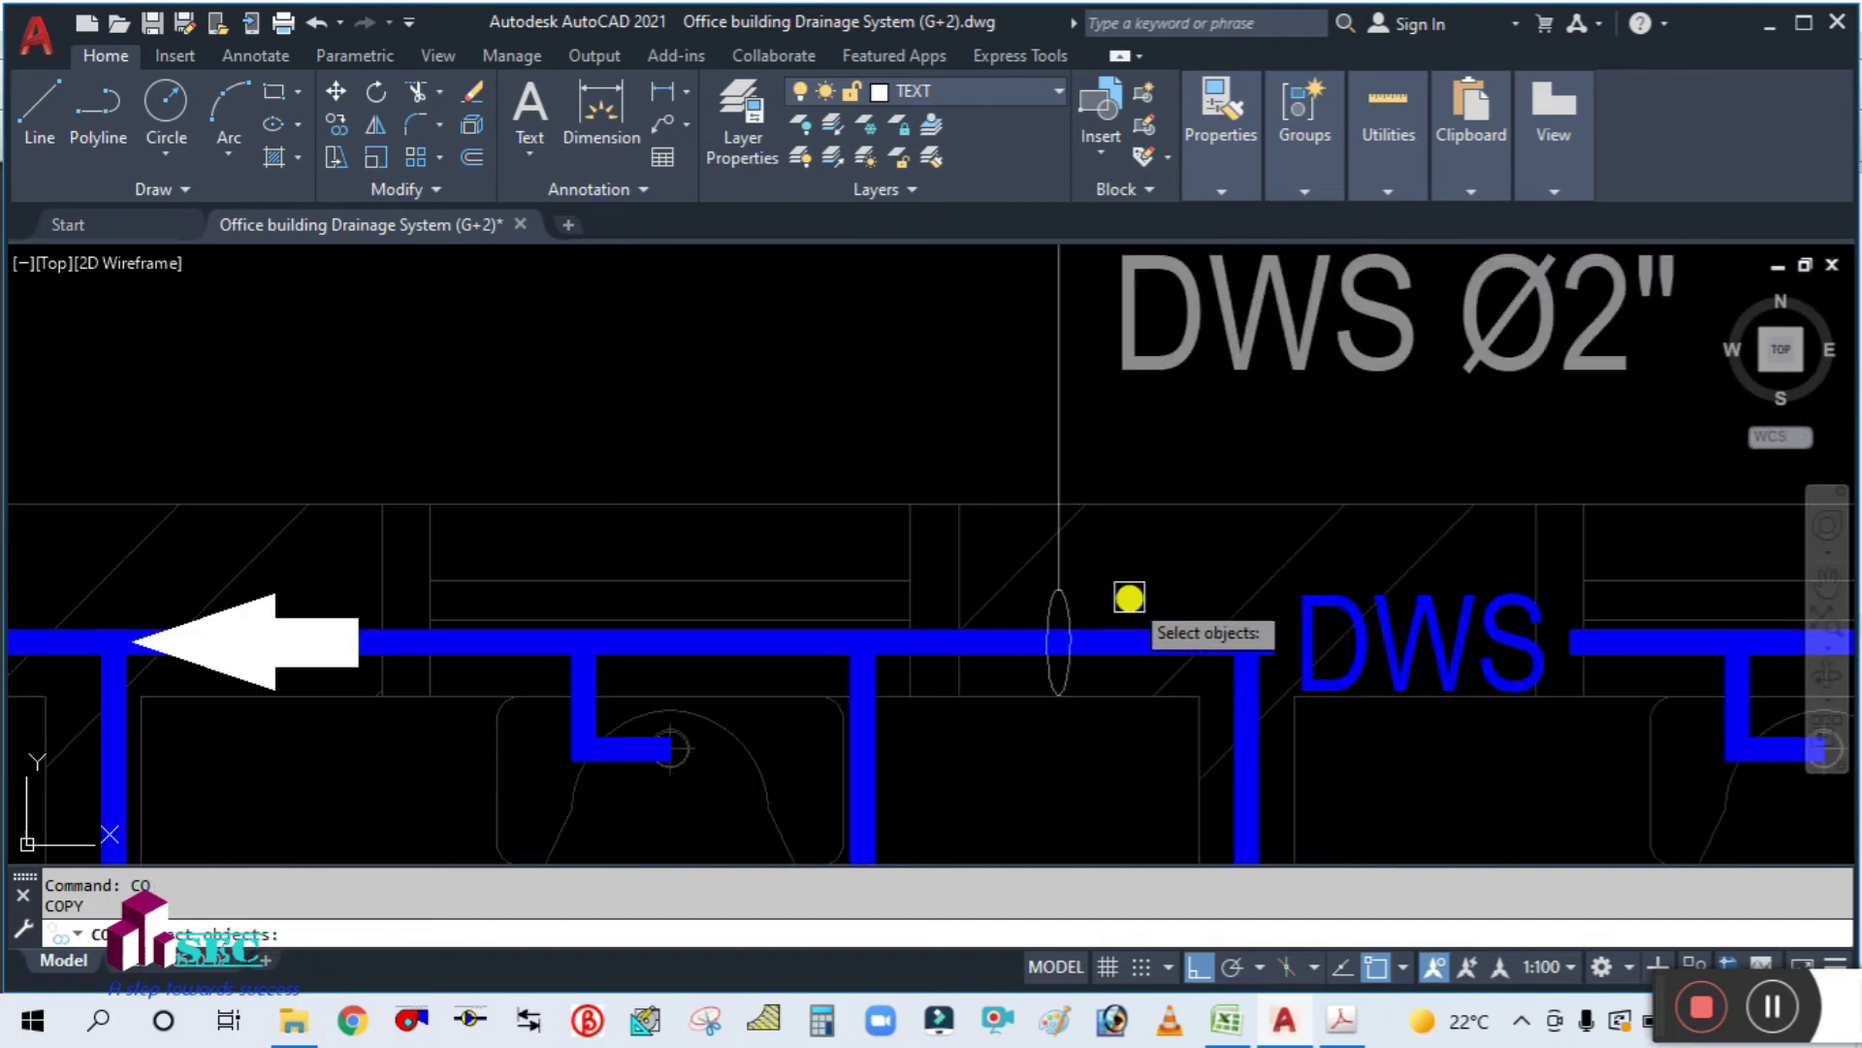
{"action": "left_click", "coordinate": [1069, 600]}
{"action": "left_click", "coordinate": [1059, 475]}
{"action": "scroll", "coordinate": [1047, 479], "scroll_direction": "down", "scroll_amount": 3}
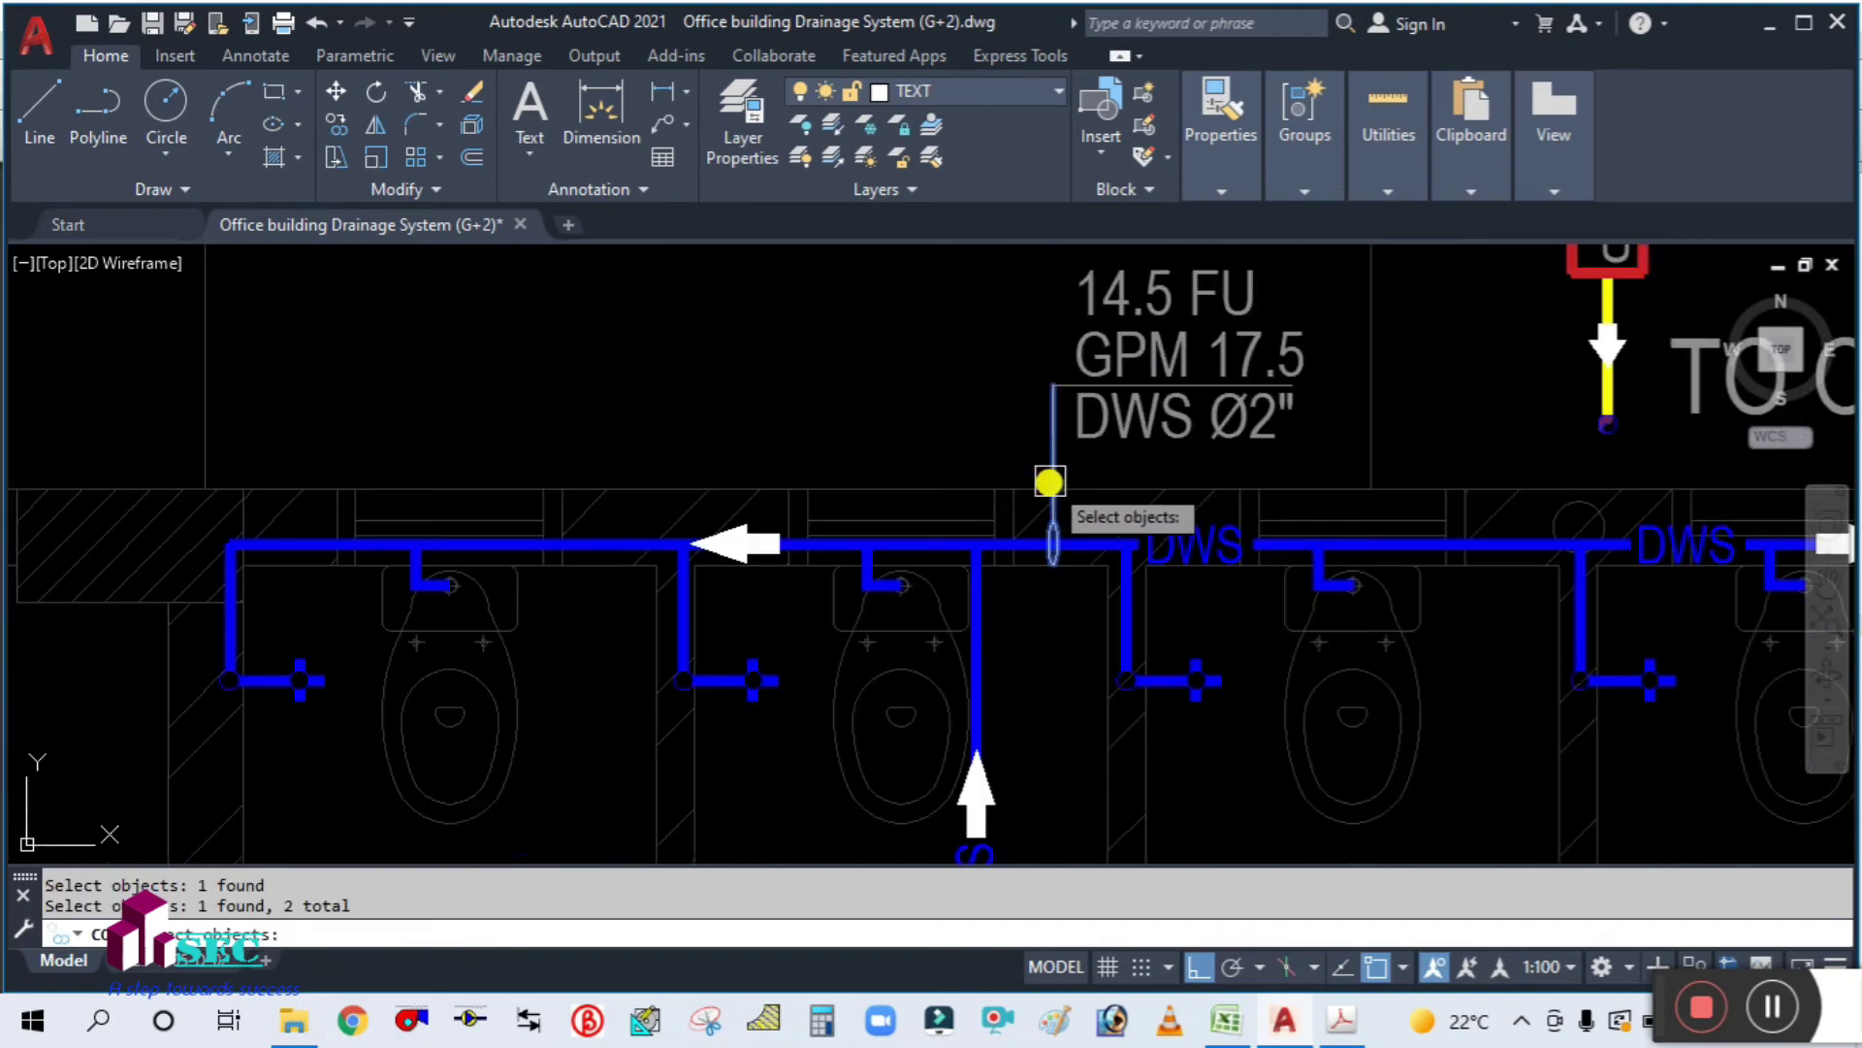
{"action": "scroll", "coordinate": [1068, 399], "scroll_direction": "up", "scroll_amount": 3}
{"action": "left_click", "coordinate": [1068, 368]}
{"action": "key", "text": "Return"}
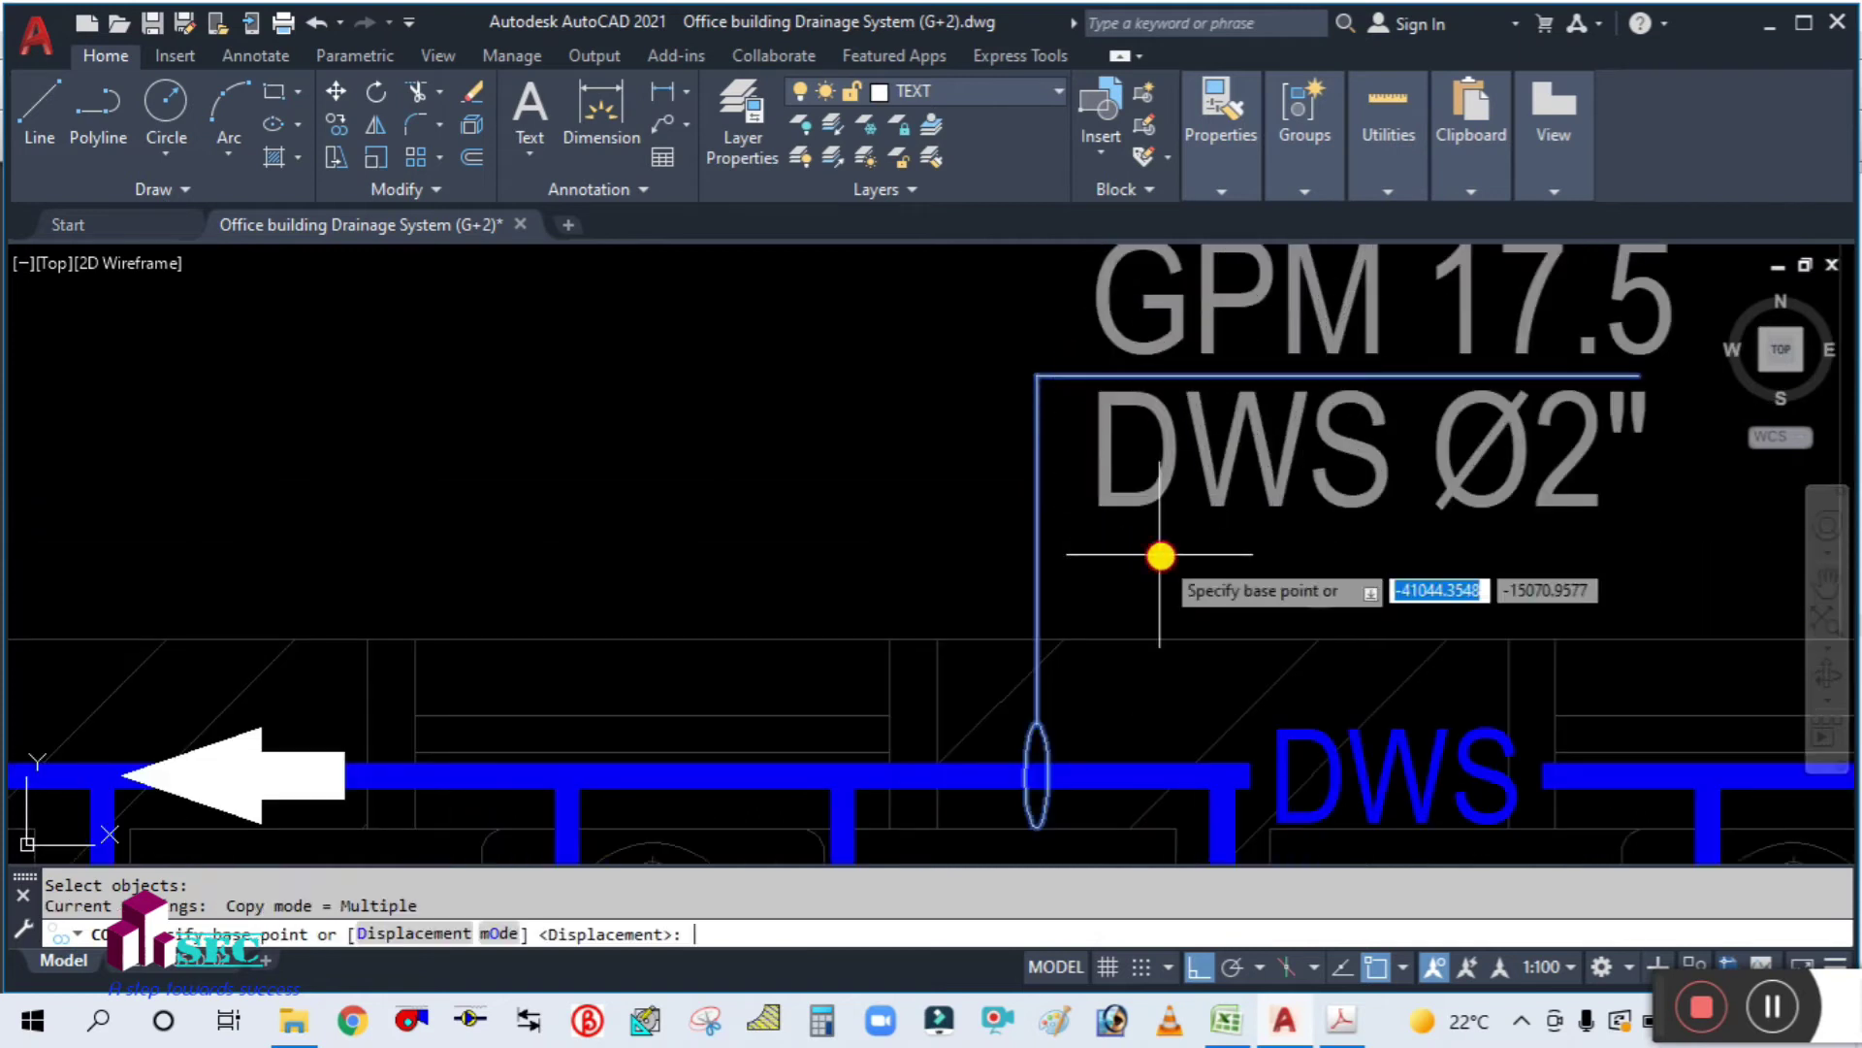
{"action": "left_click", "coordinate": [1162, 554]}
{"action": "left_click", "coordinate": [463, 531]}
{"action": "key", "text": "Escape"}
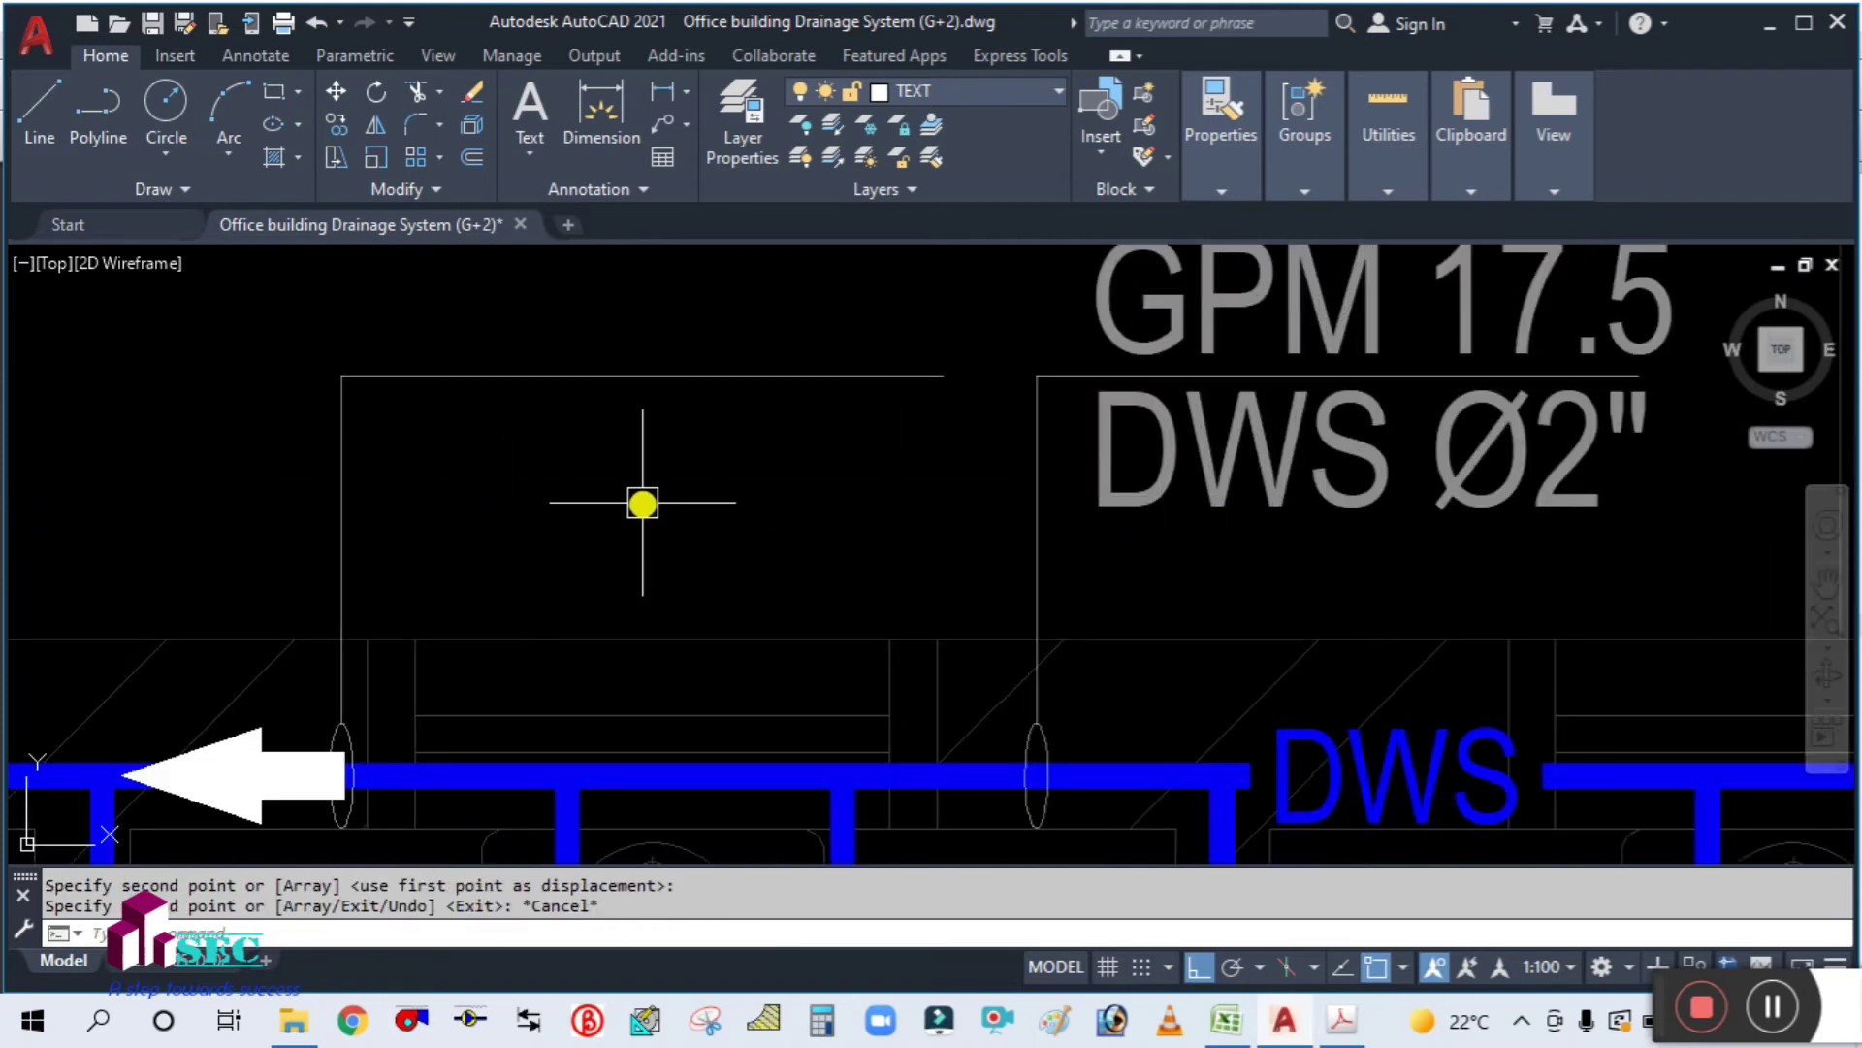
{"action": "type", "text": "MI"}
{"action": "key", "text": "Return"}
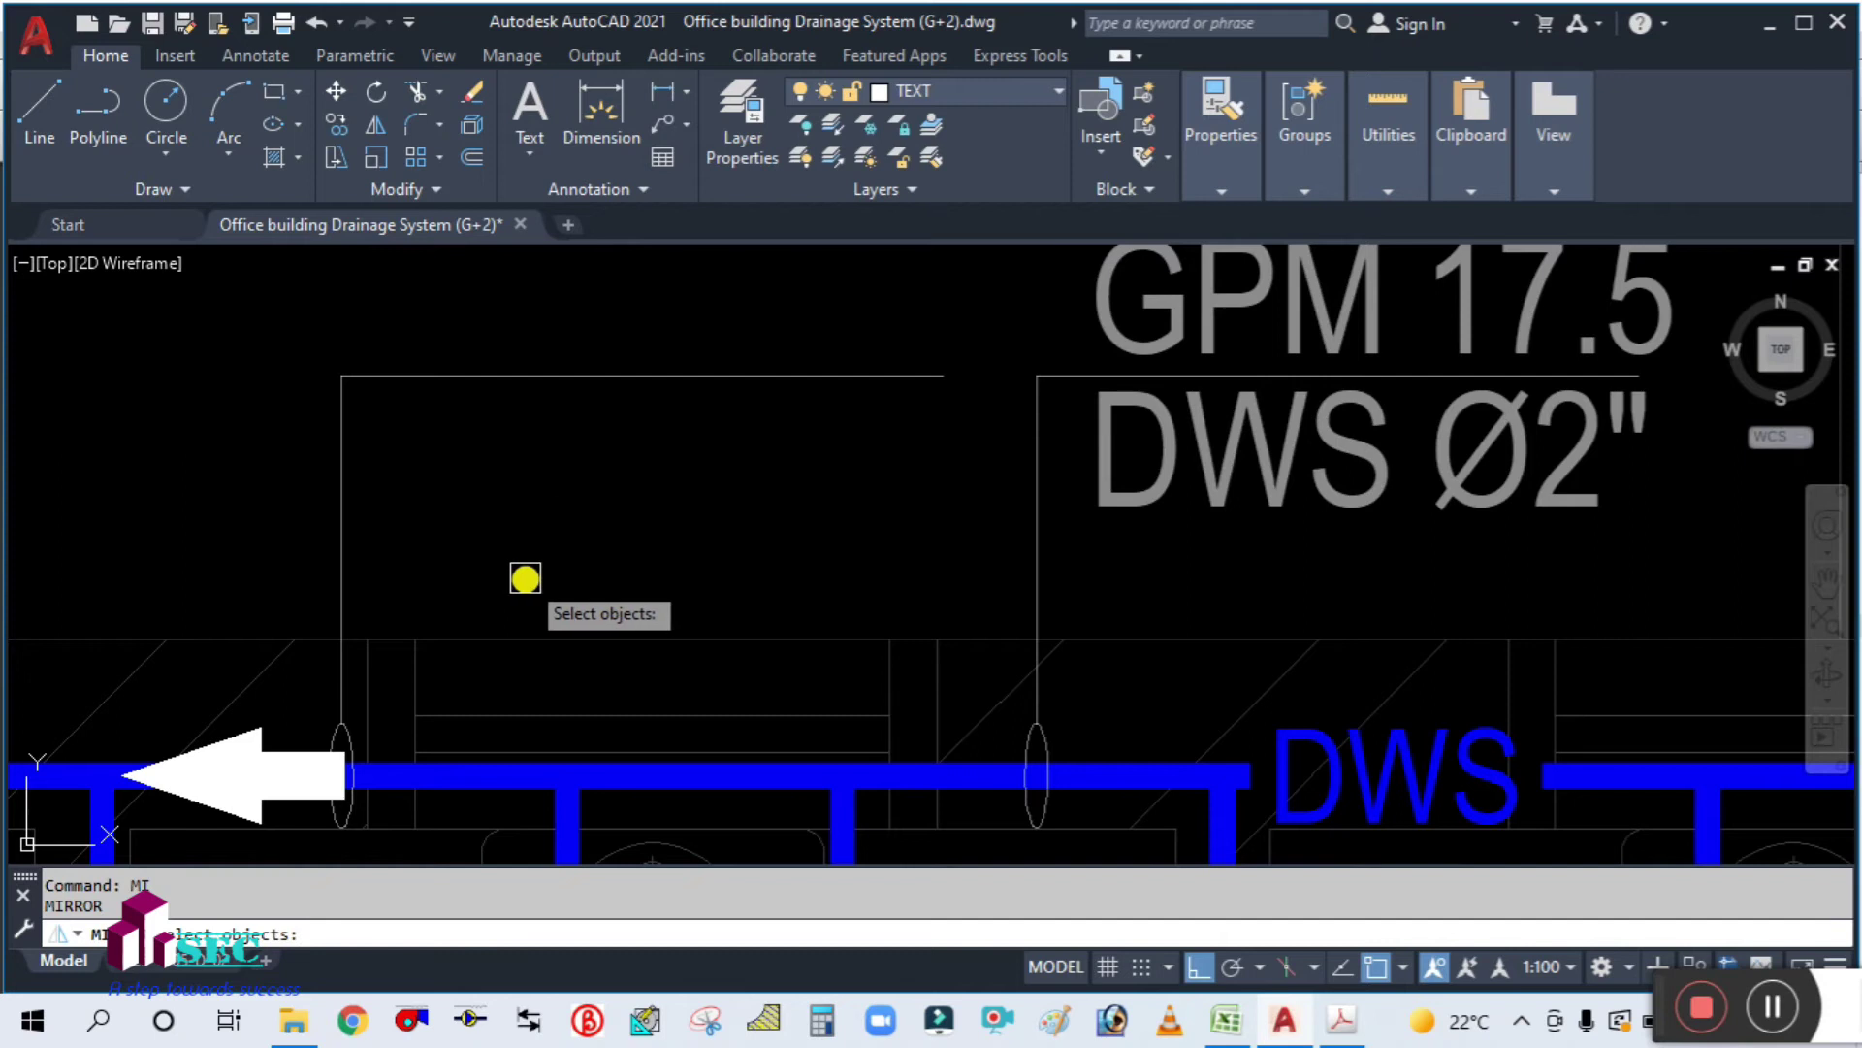
{"action": "key", "text": "Escape"}
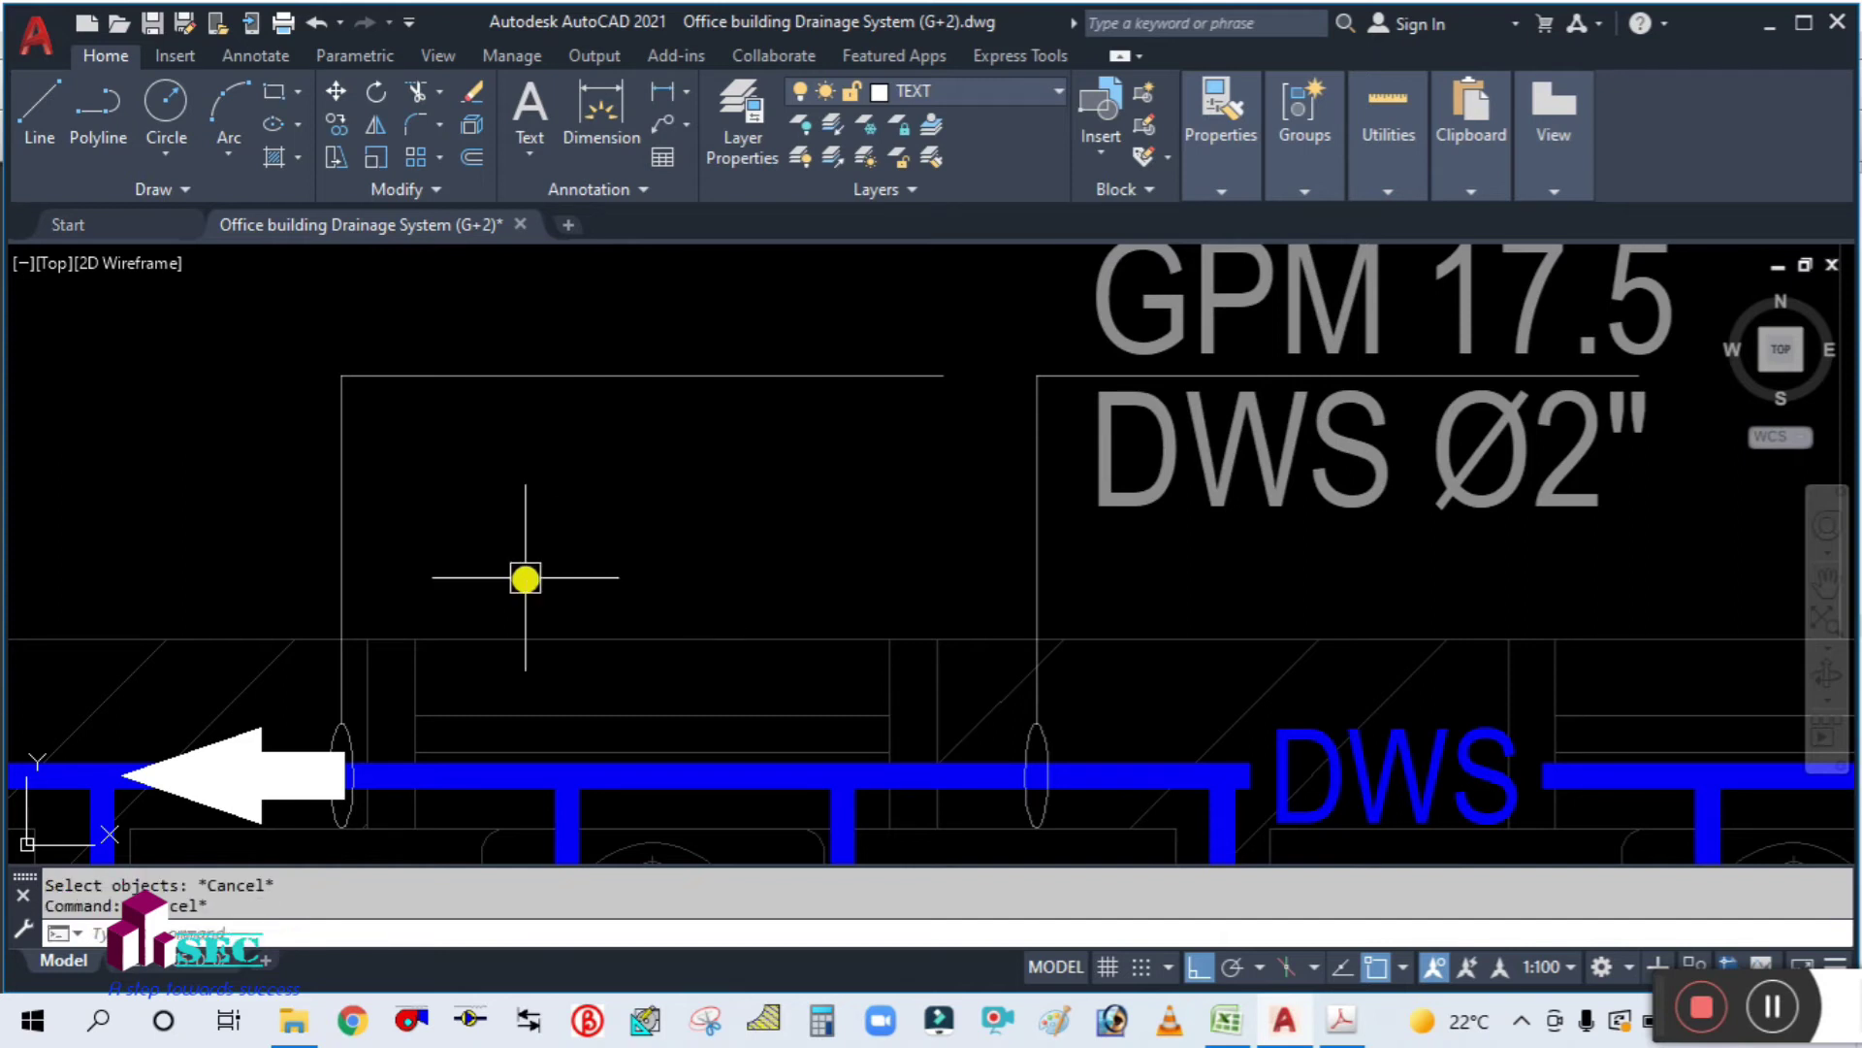
Step: Mirror the copied leader and its ellipse about a vertical line, erasing the source objects
{"action": "type", "text": "MI"}
{"action": "key", "text": "Return"}
{"action": "scroll", "coordinate": [333, 769], "scroll_direction": "up", "scroll_amount": 3}
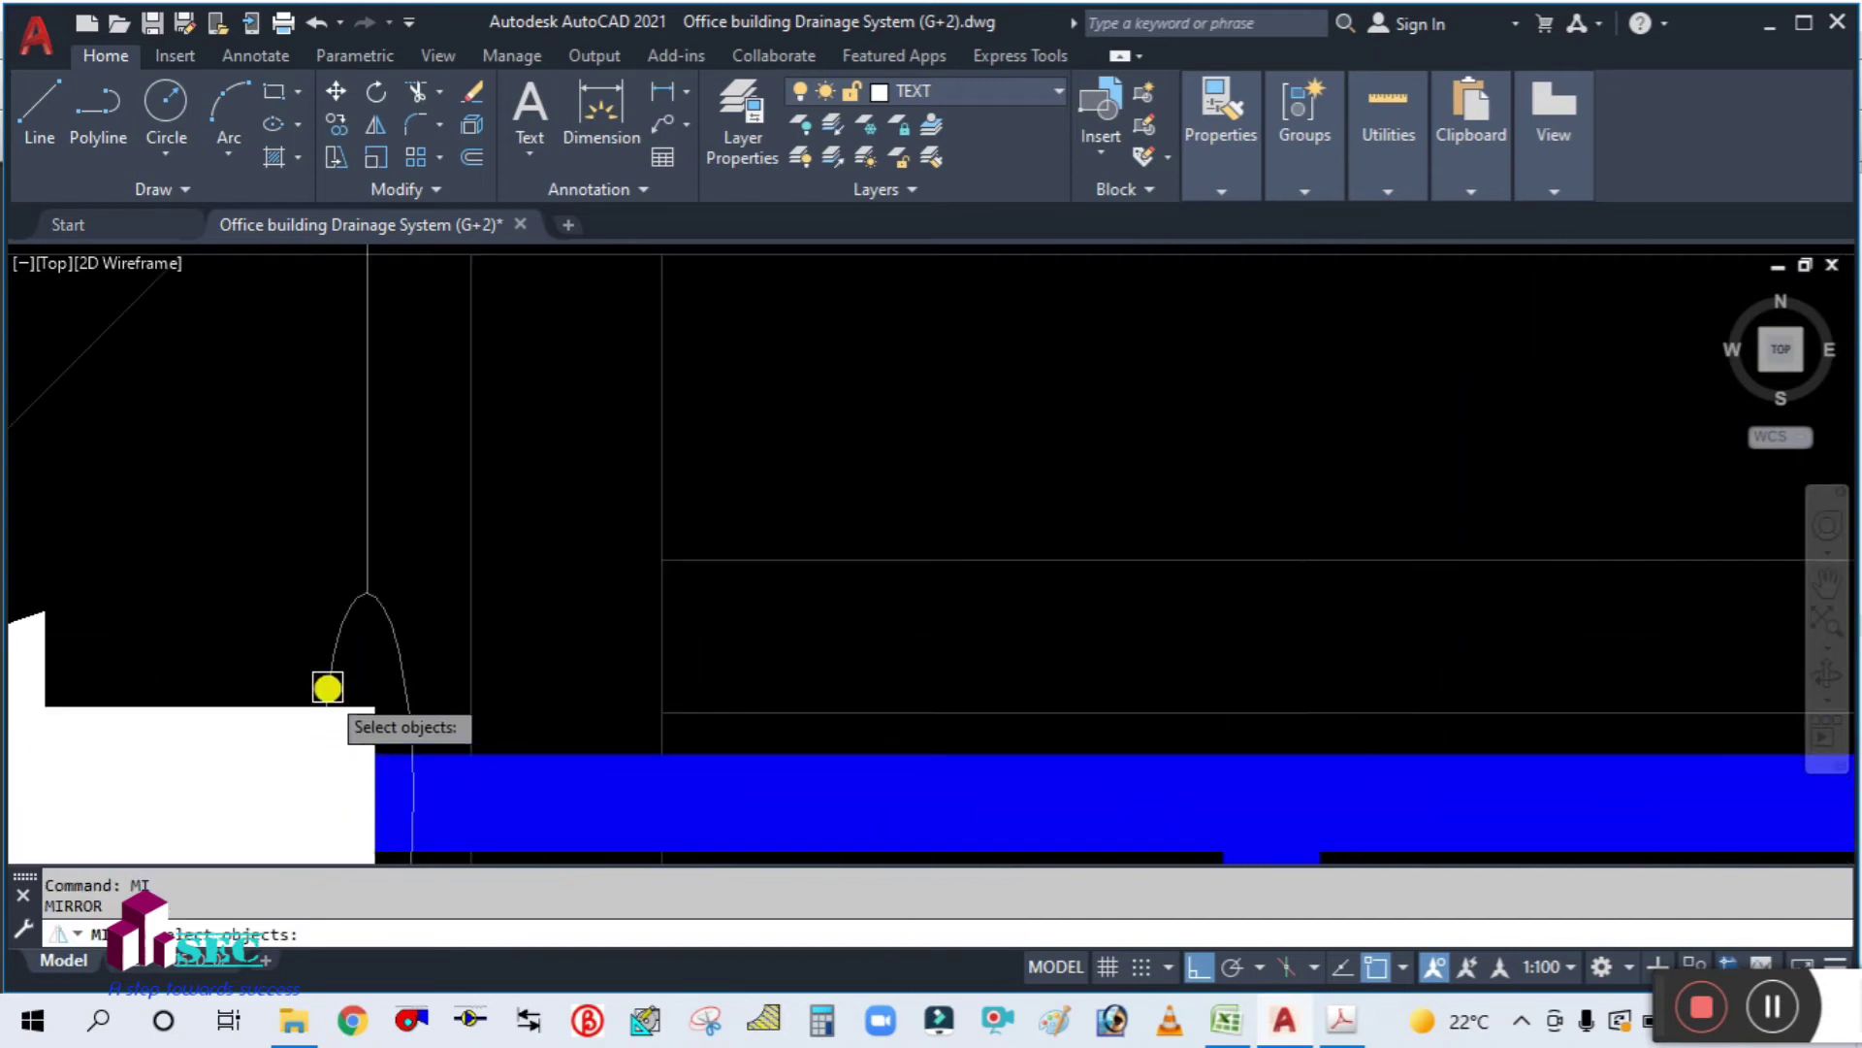
{"action": "left_click", "coordinate": [386, 644]}
{"action": "scroll", "coordinate": [386, 672], "scroll_direction": "down", "scroll_amount": 2}
{"action": "left_click", "coordinate": [379, 610]}
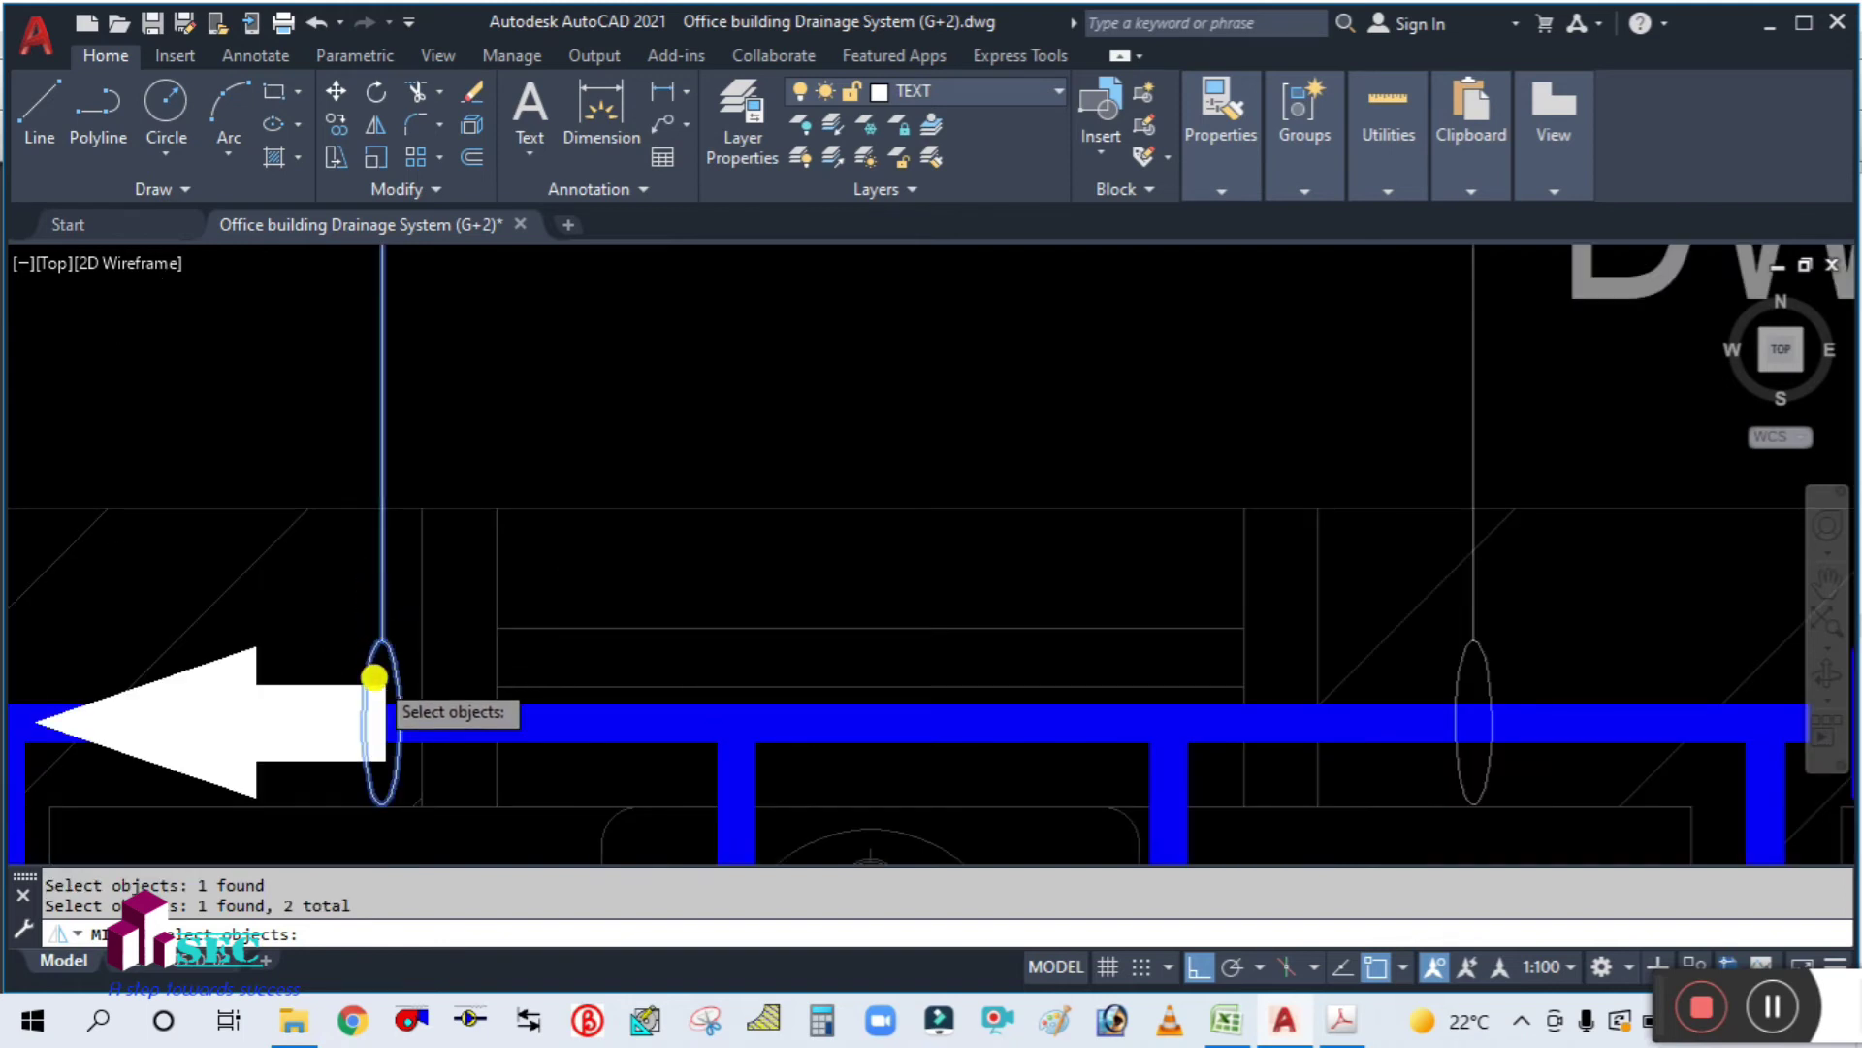
{"action": "scroll", "coordinate": [374, 678], "scroll_direction": "down", "scroll_amount": 4}
{"action": "left_click", "coordinate": [494, 447]}
{"action": "key", "text": "Return"}
{"action": "left_click", "coordinate": [300, 491]}
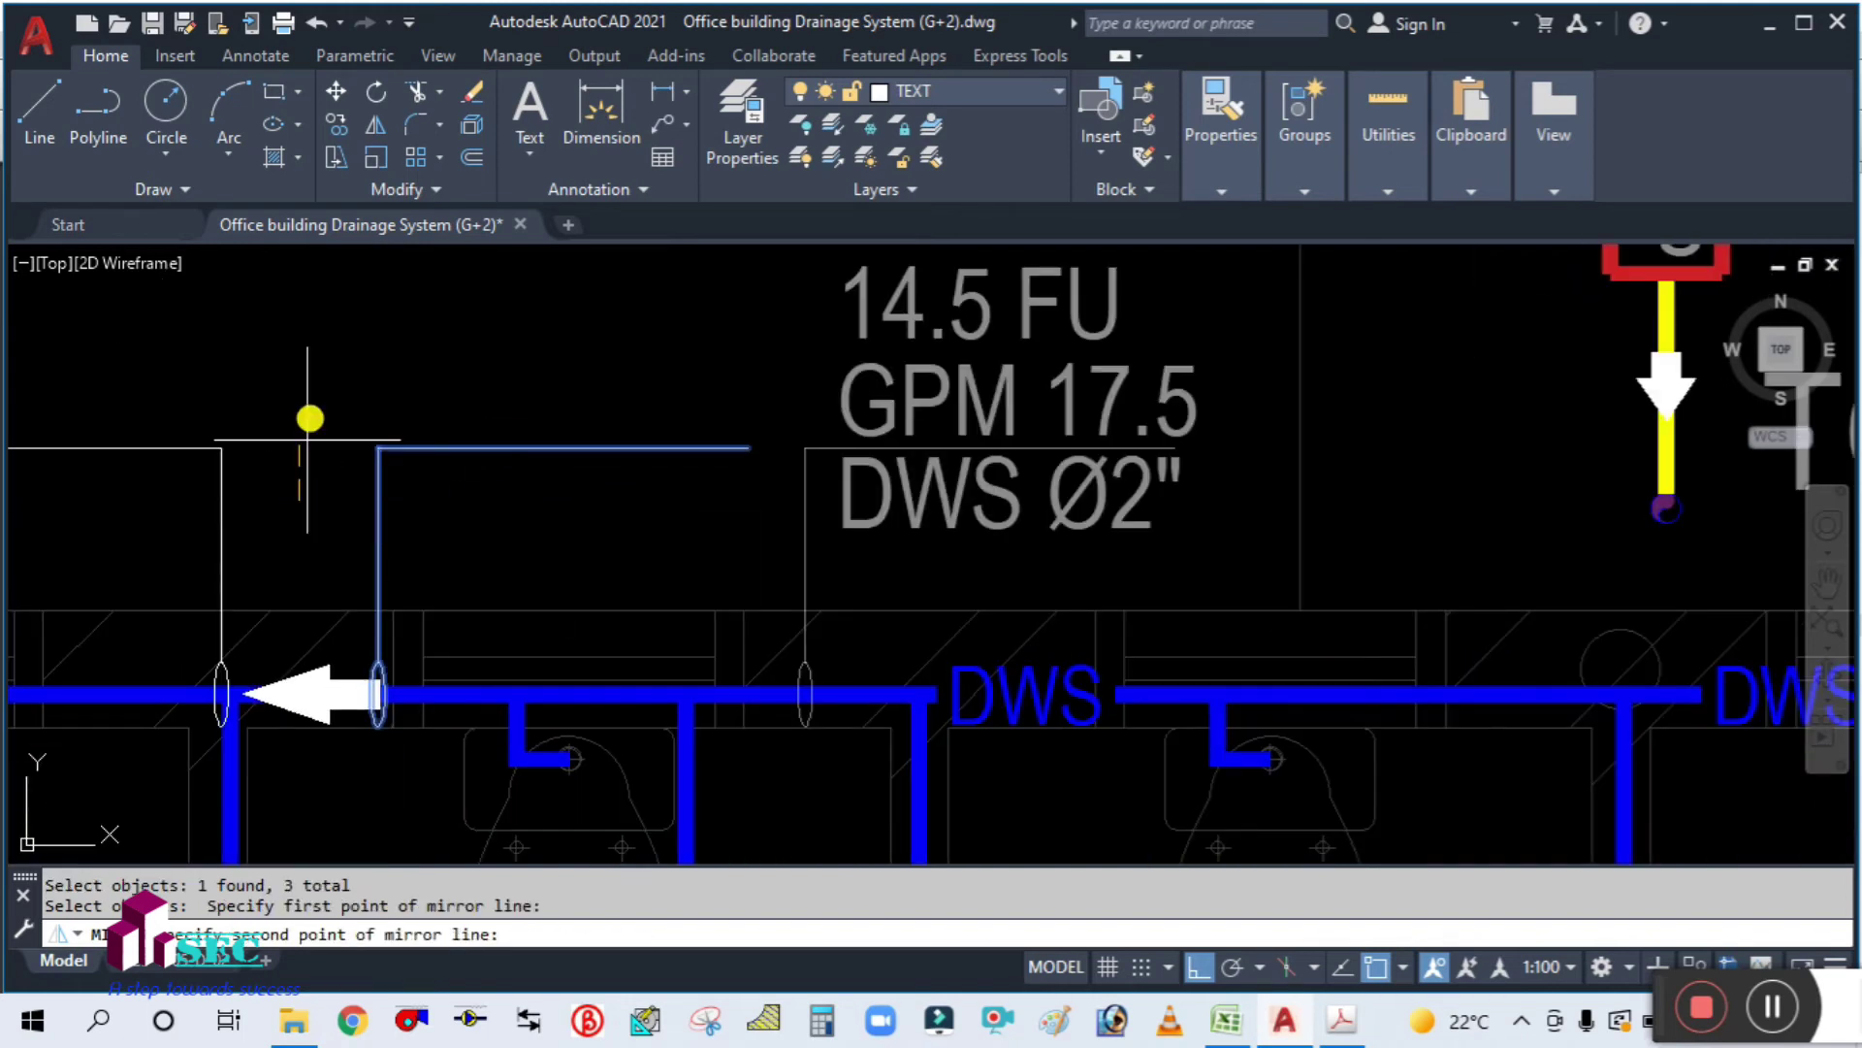
{"action": "left_click", "coordinate": [317, 387]}
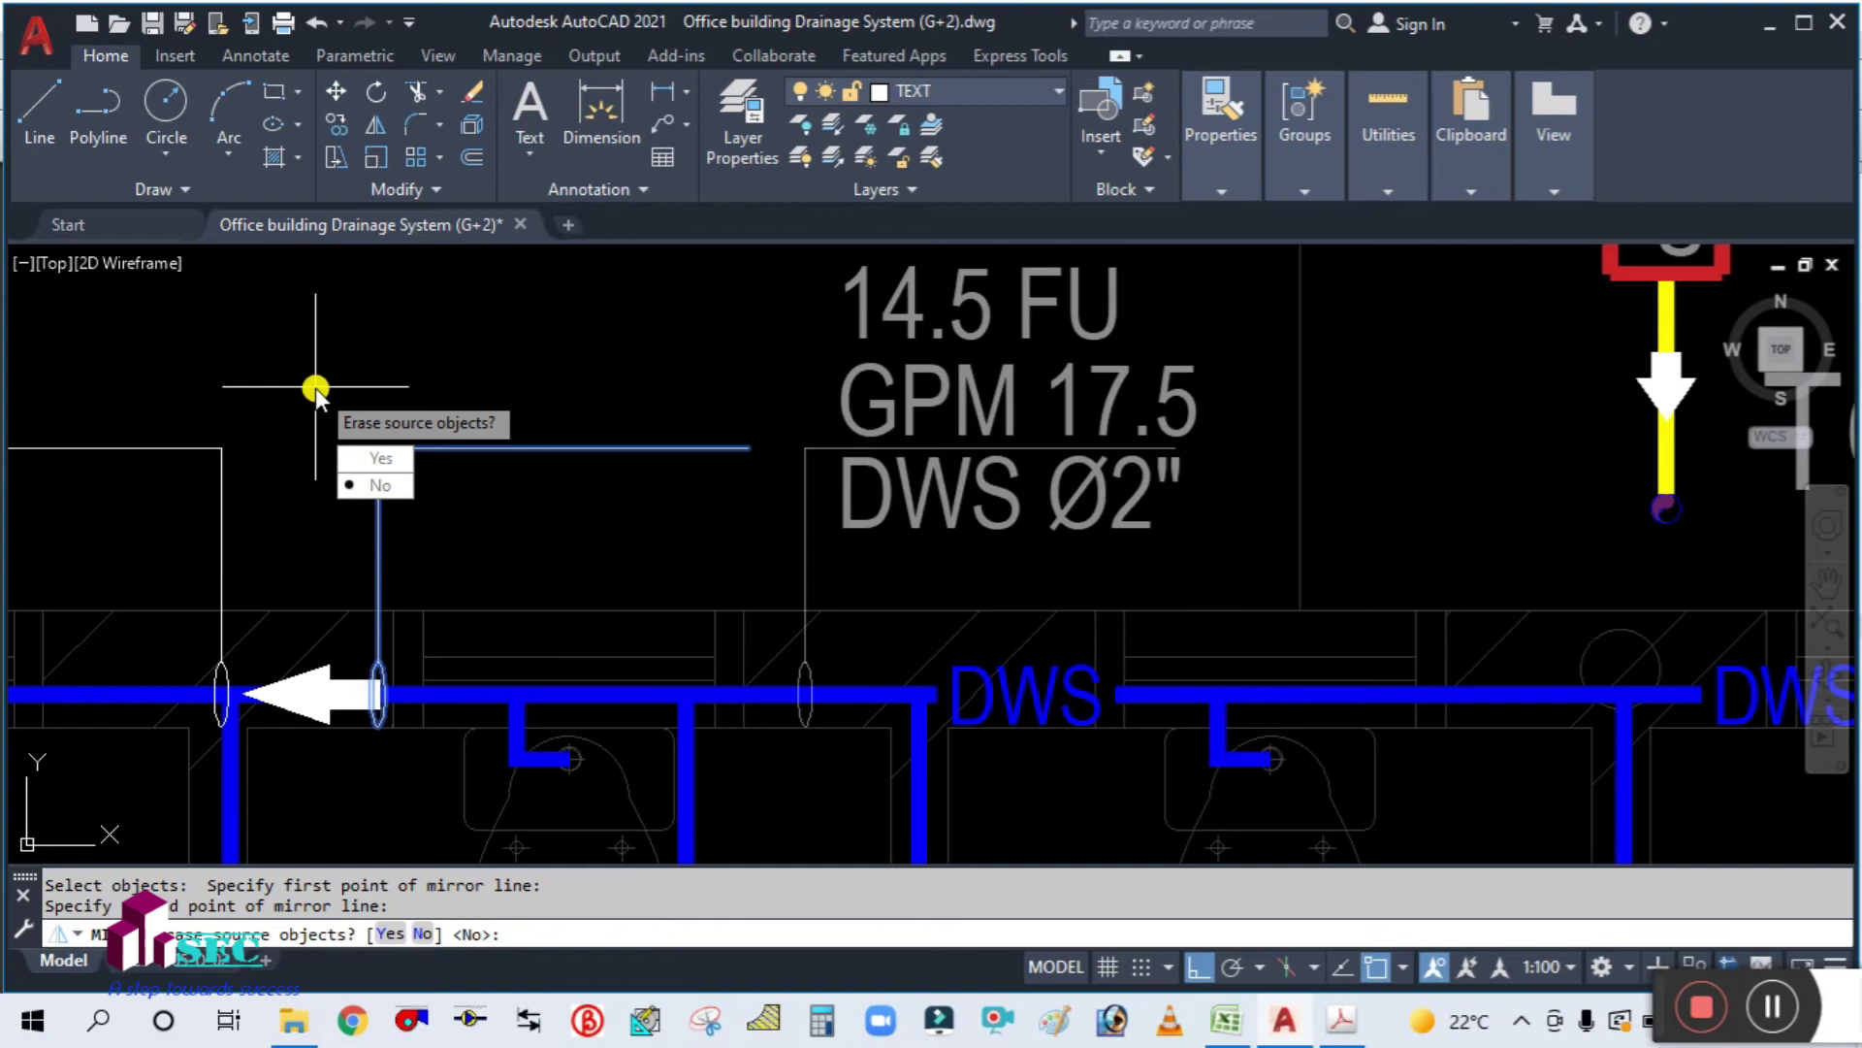
{"action": "type", "text": "Y"}
{"action": "key", "text": "Return"}
Step: Move the mirrored leader horizontally right onto the pipe between the left flow arrow and the riser
{"action": "type", "text": "M"}
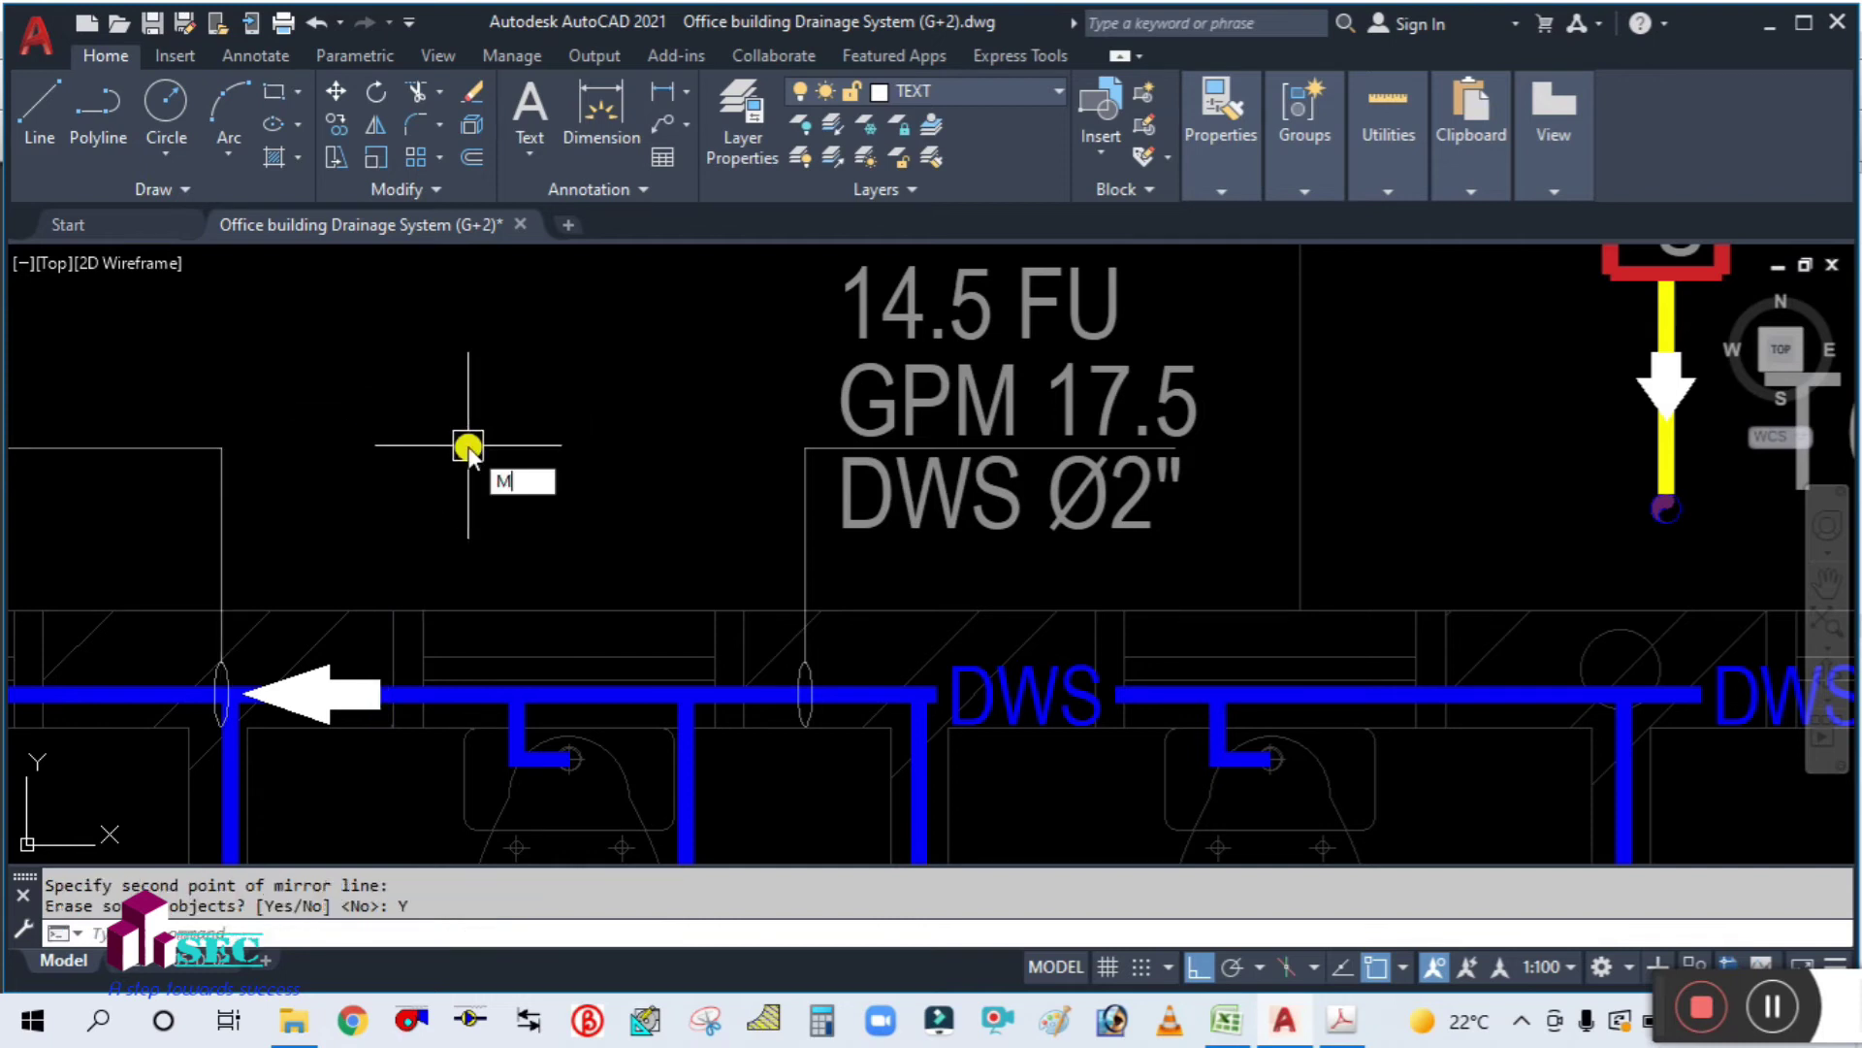
{"action": "key", "text": "Return"}
{"action": "type", "text": "L"}
{"action": "key", "text": "Return"}
{"action": "key", "text": "Return"}
{"action": "left_click", "coordinate": [324, 423]}
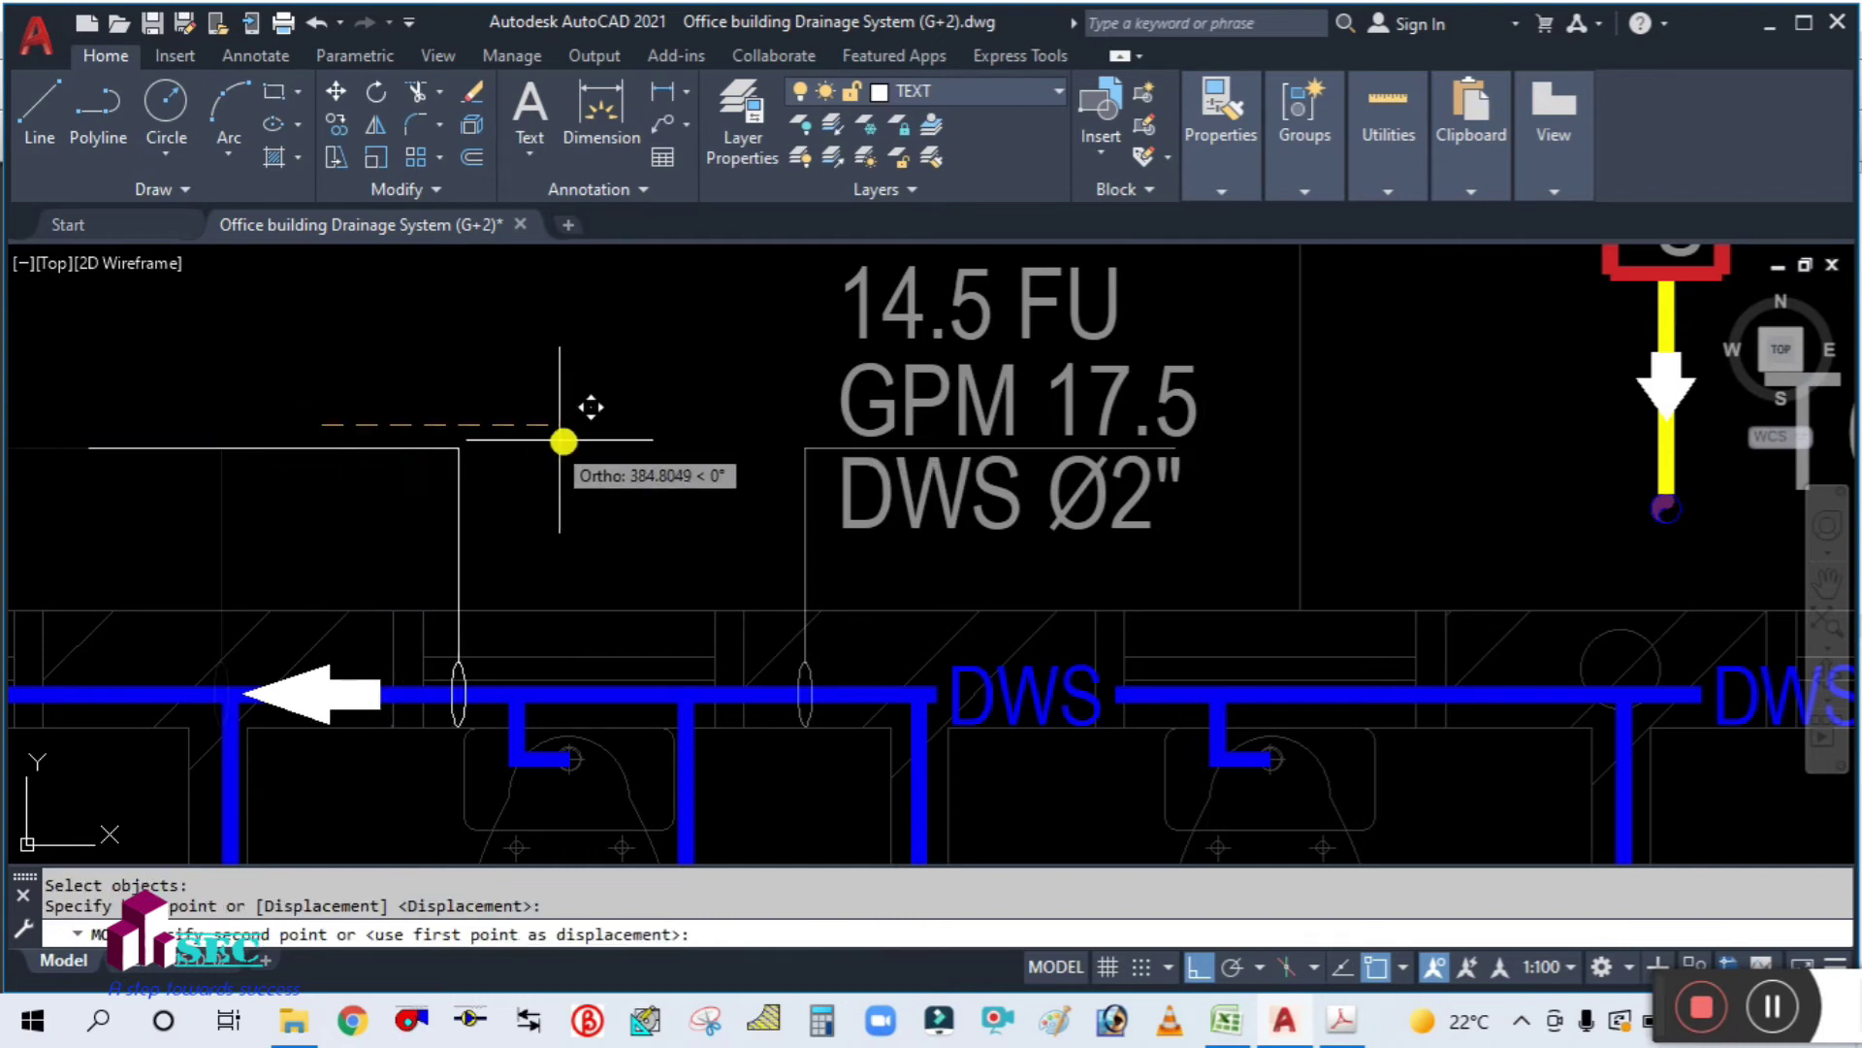
{"action": "left_click", "coordinate": [715, 438]}
{"action": "key", "text": "Escape"}
Step: Copy the fixture unit, GPM and DWS size texts from the right label onto the mirrored leader left of the riser
{"action": "type", "text": "C"}
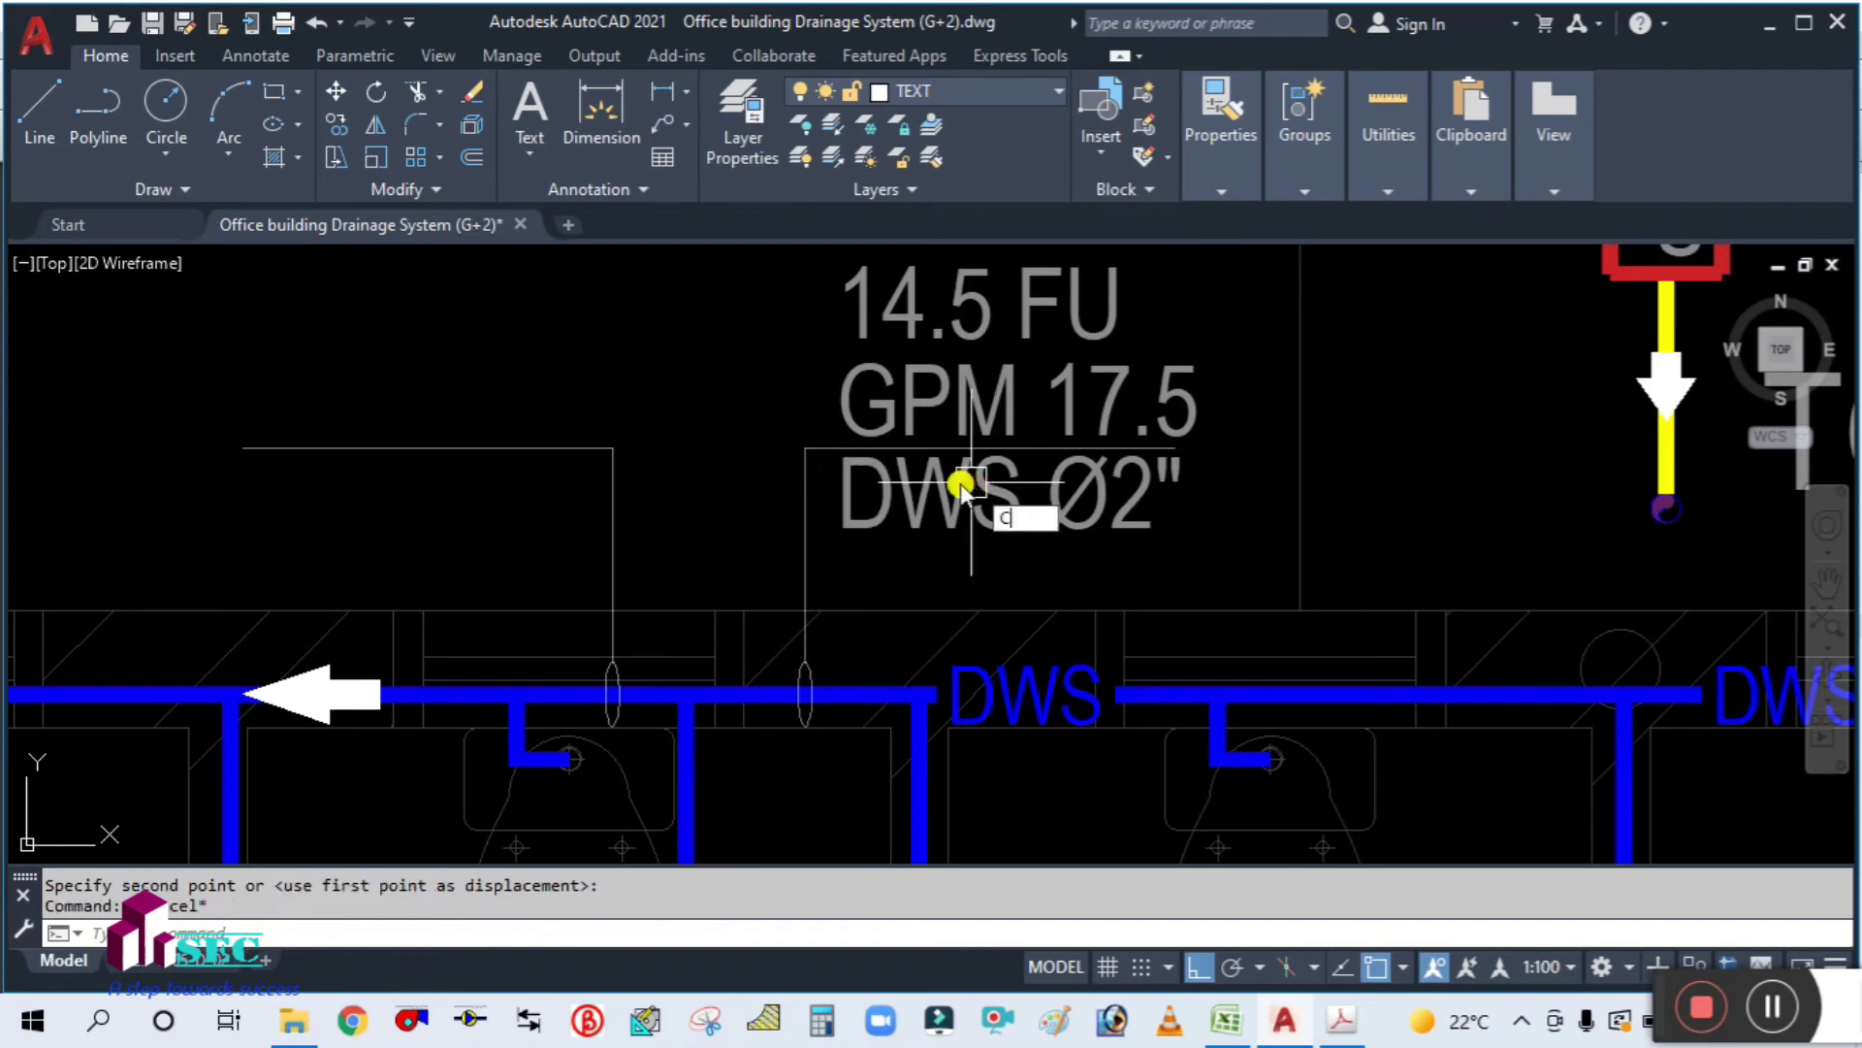
{"action": "type", "text": "O"}
{"action": "key", "text": "Return"}
{"action": "left_click", "coordinate": [975, 495]}
{"action": "left_click", "coordinate": [957, 412]}
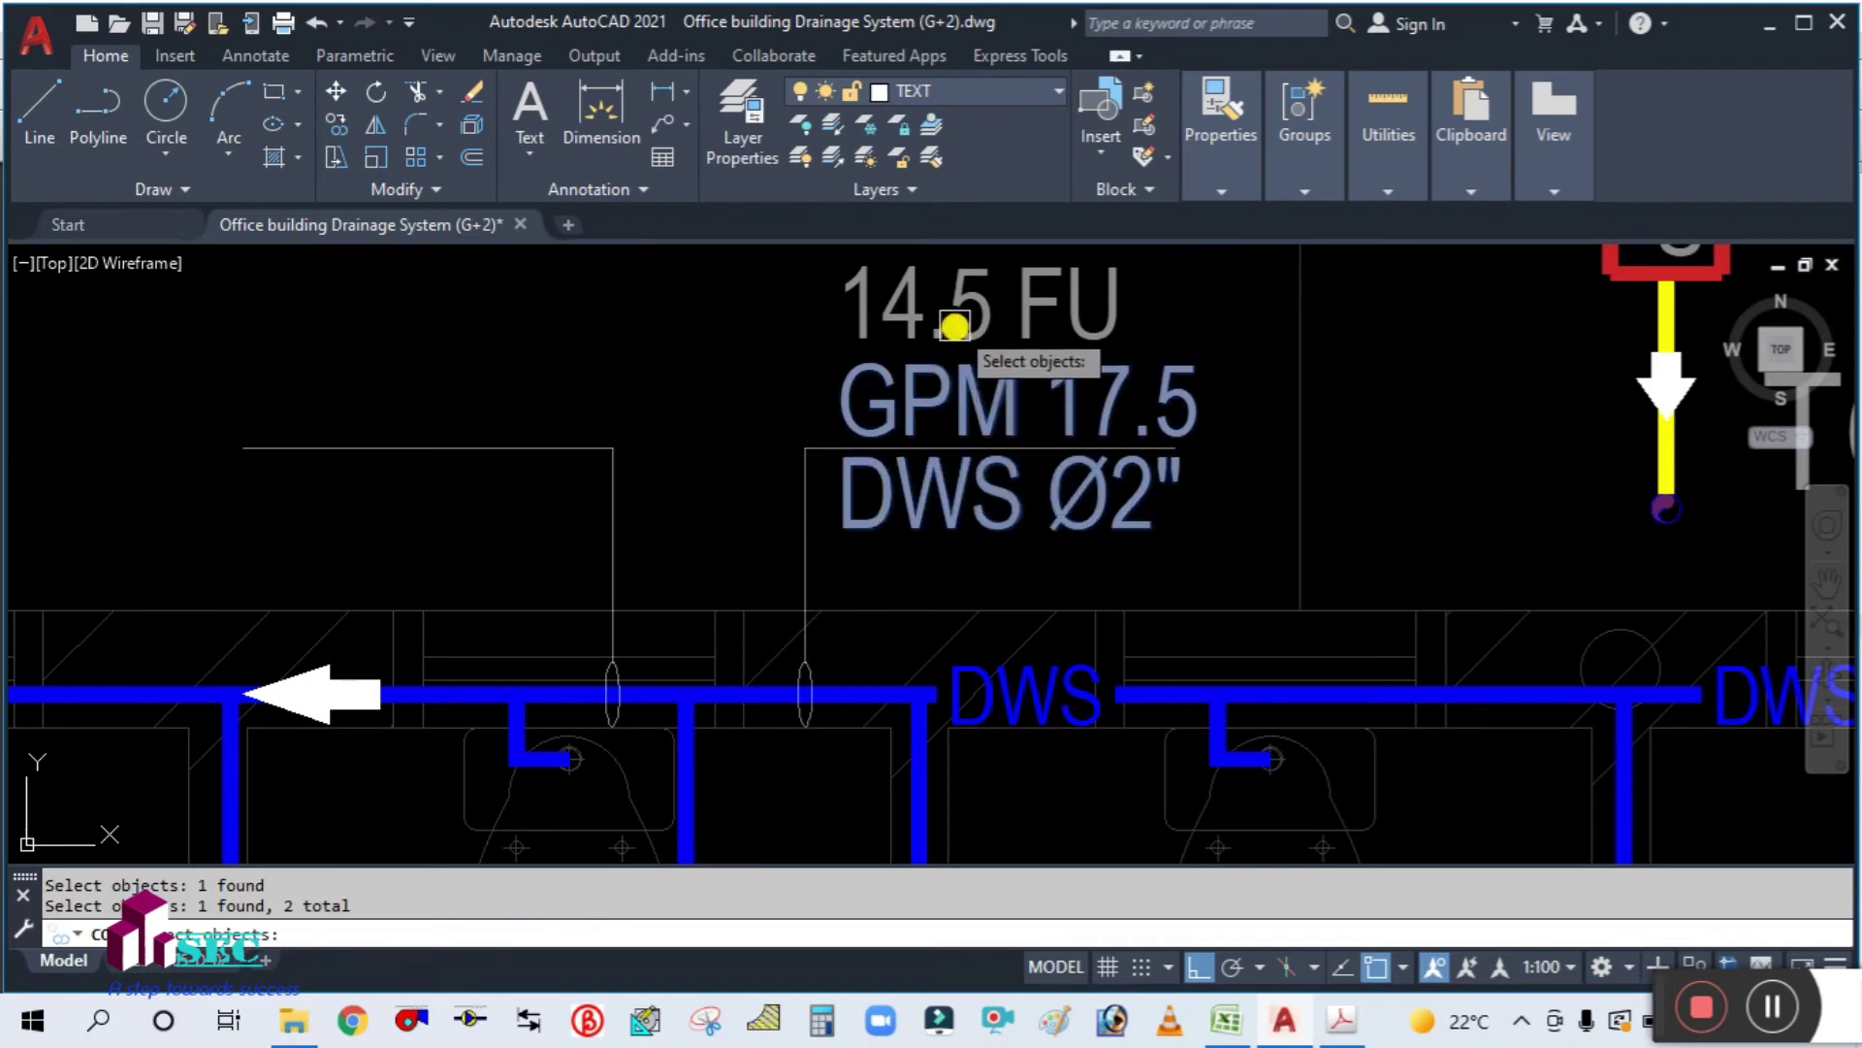
{"action": "scroll", "coordinate": [954, 327], "scroll_direction": "down", "scroll_amount": 2}
{"action": "key", "text": "Return"}
{"action": "left_click", "coordinate": [1081, 312]}
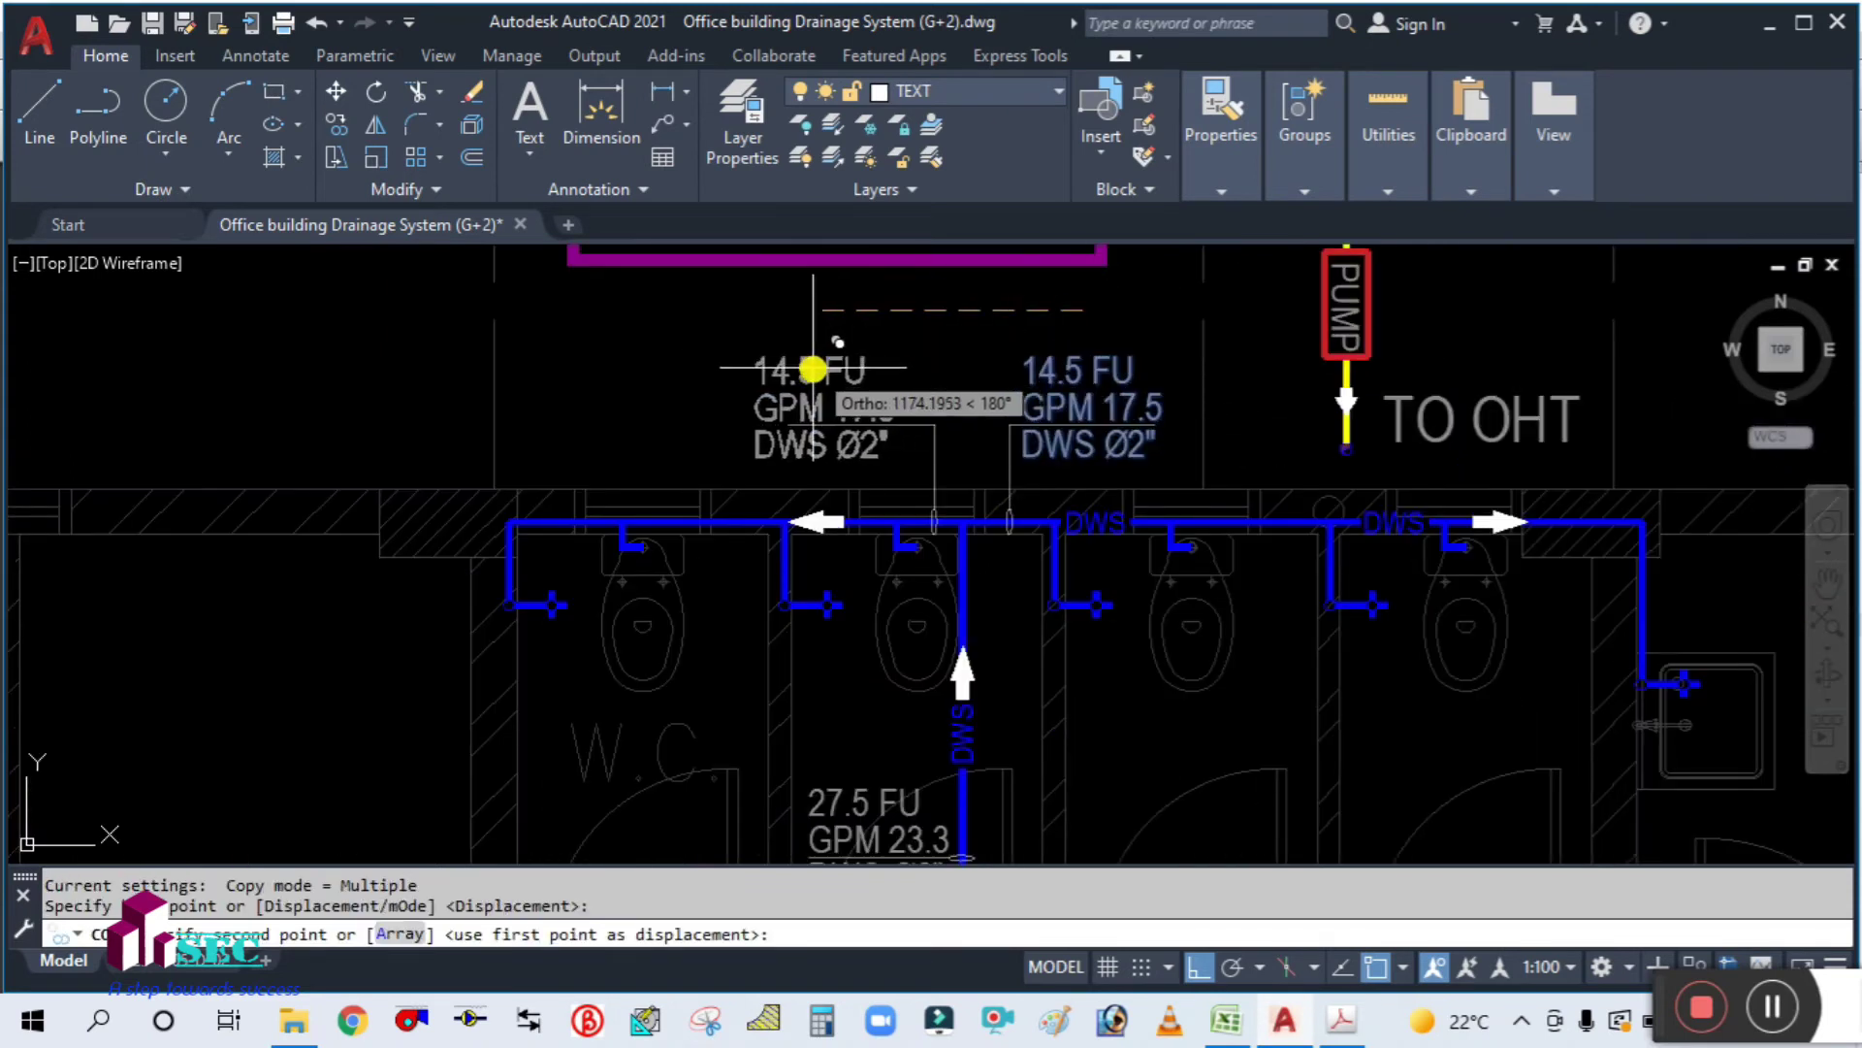
{"action": "left_click", "coordinate": [836, 373]}
{"action": "key", "text": "Escape"}
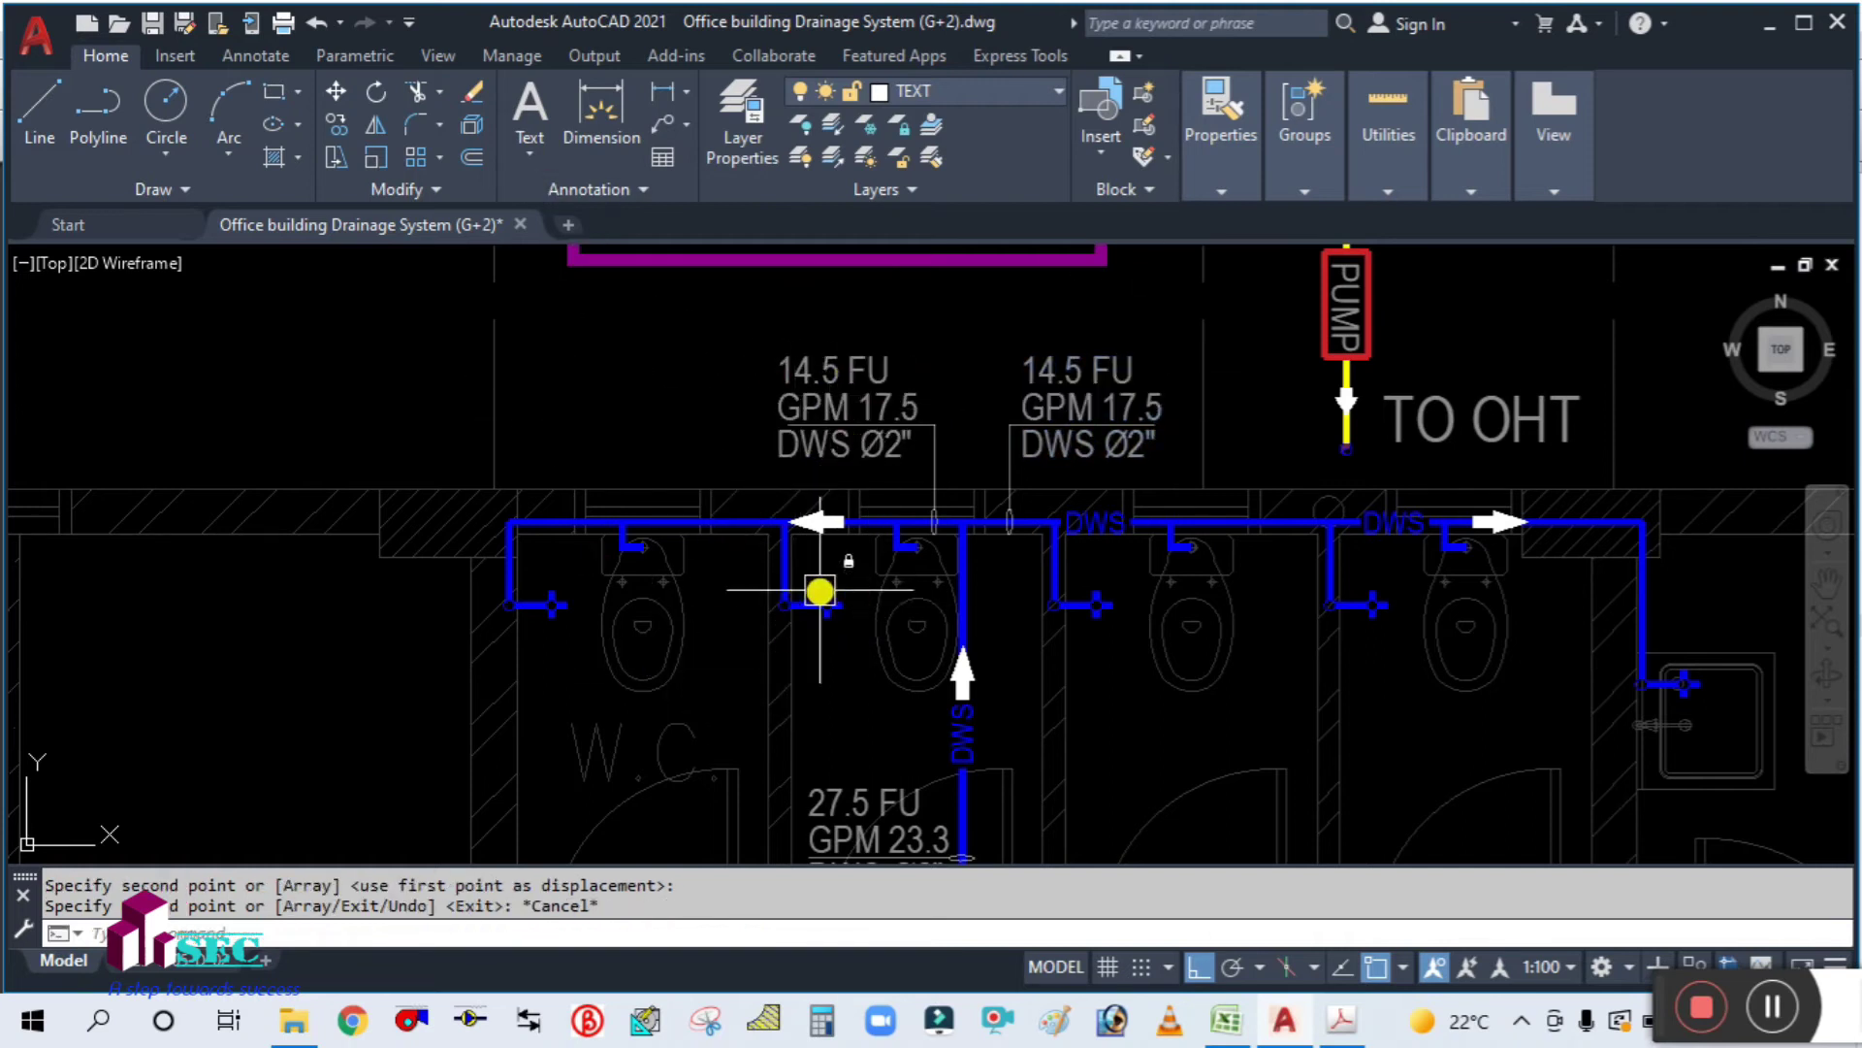
Step: Switch to the cold water demand sheet in Excel and clear the lavatory quantity
{"action": "mouse_move", "coordinate": [798, 598]}
{"action": "middle_mouse_down"}
{"action": "mouse_move", "coordinate": [869, 440]}
{"action": "mouse_move", "coordinate": [819, 573]}
{"action": "mouse_move", "coordinate": [612, 549]}
{"action": "middle_mouse_up"}
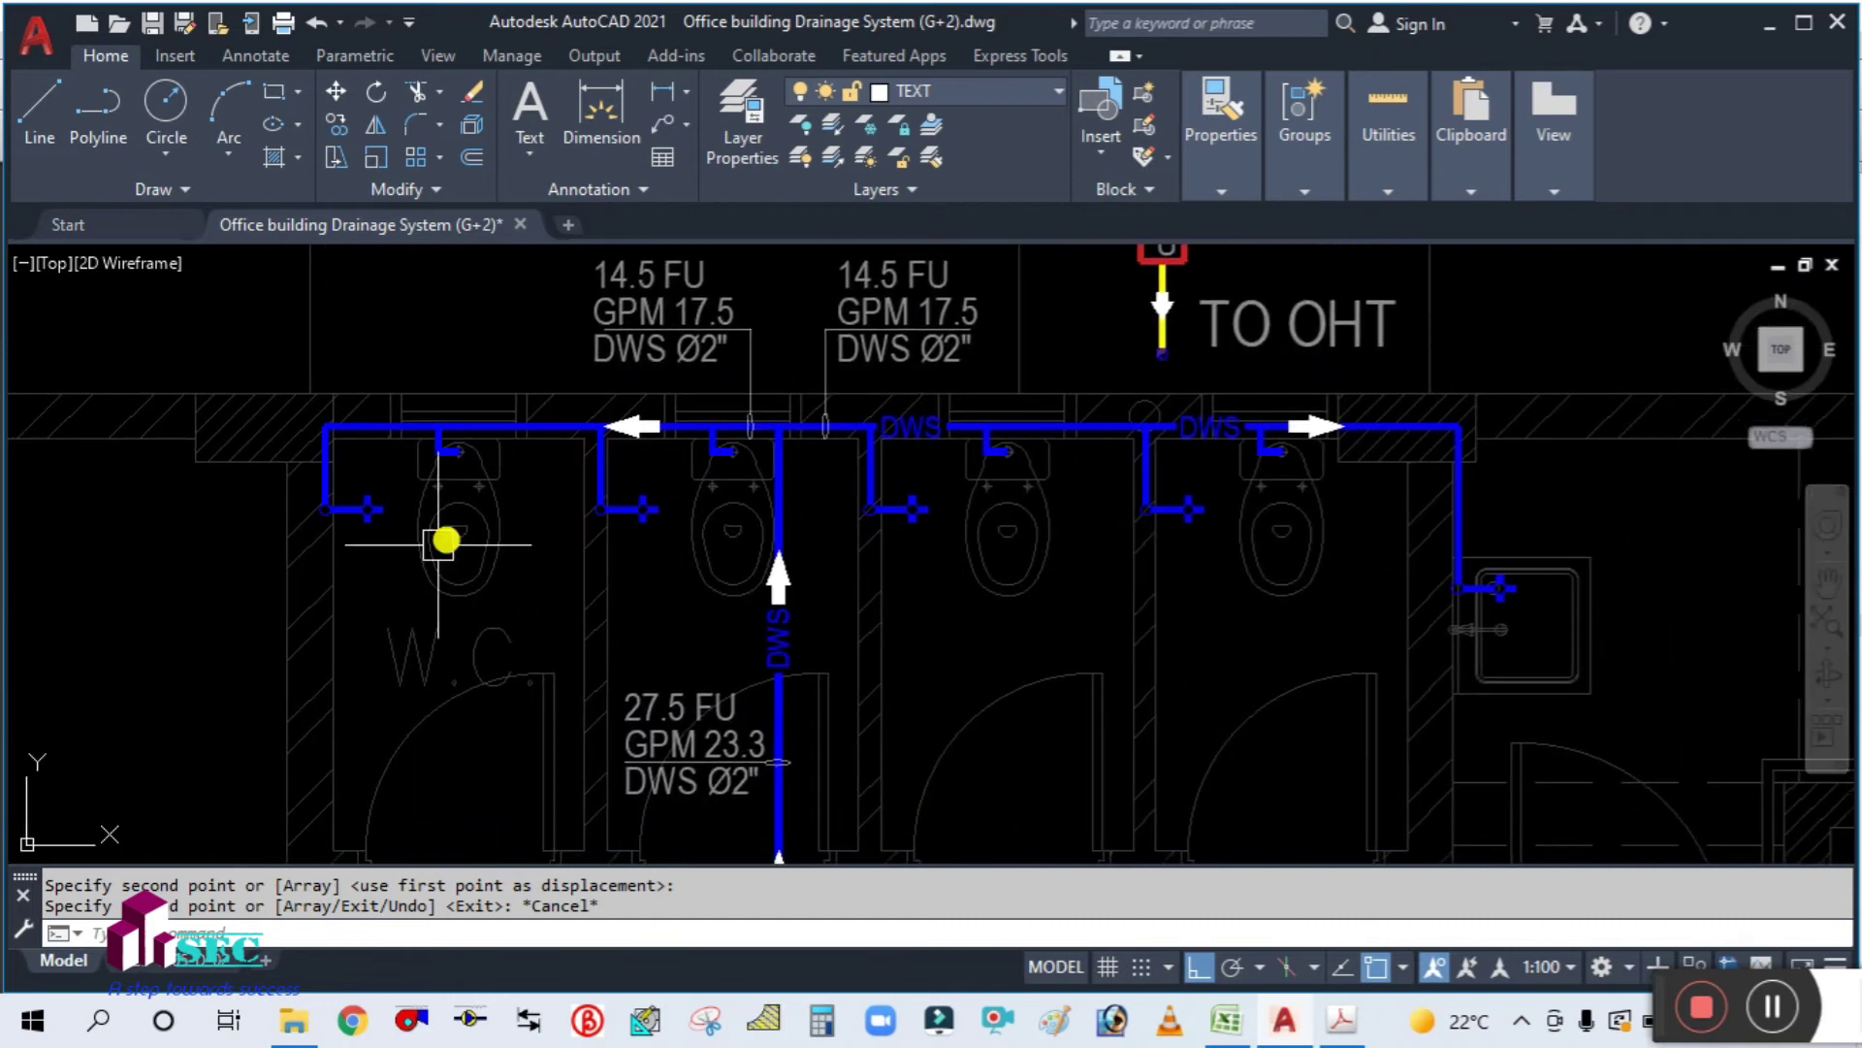
{"action": "left_click", "coordinate": [1279, 1021]}
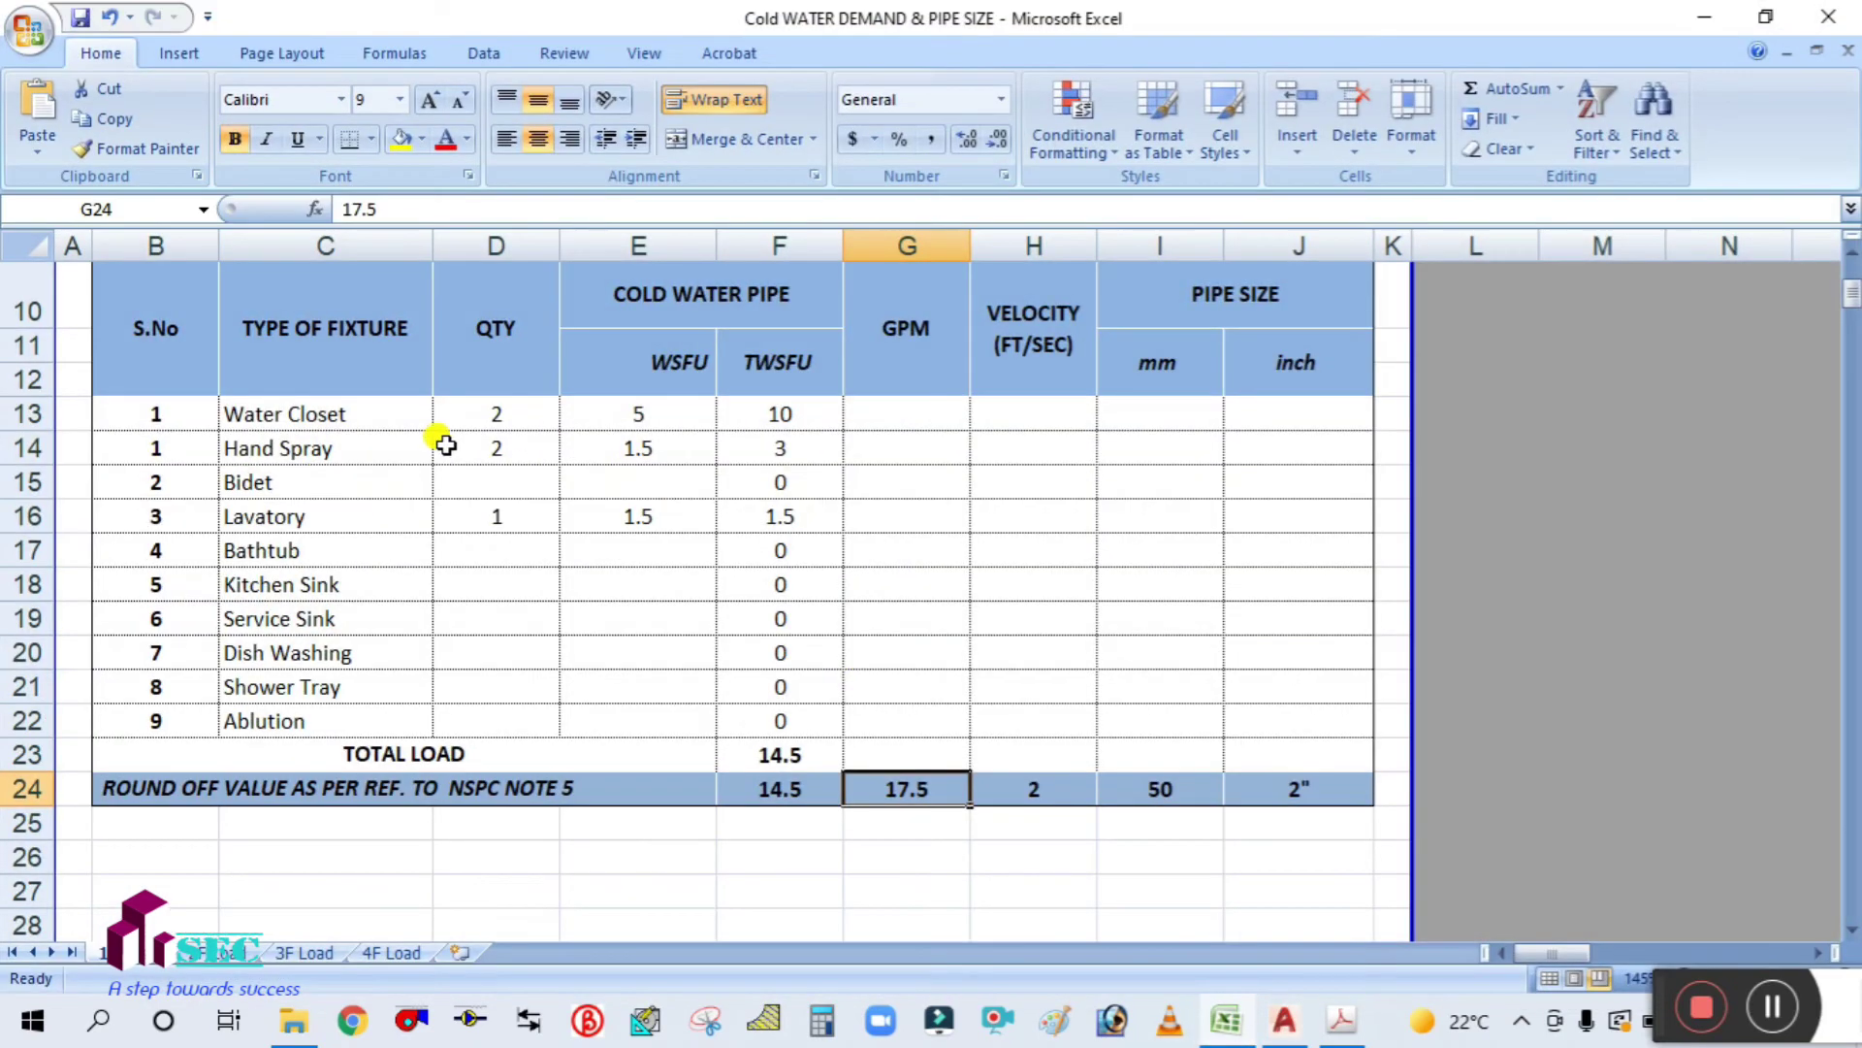
{"action": "left_click", "coordinate": [497, 519]}
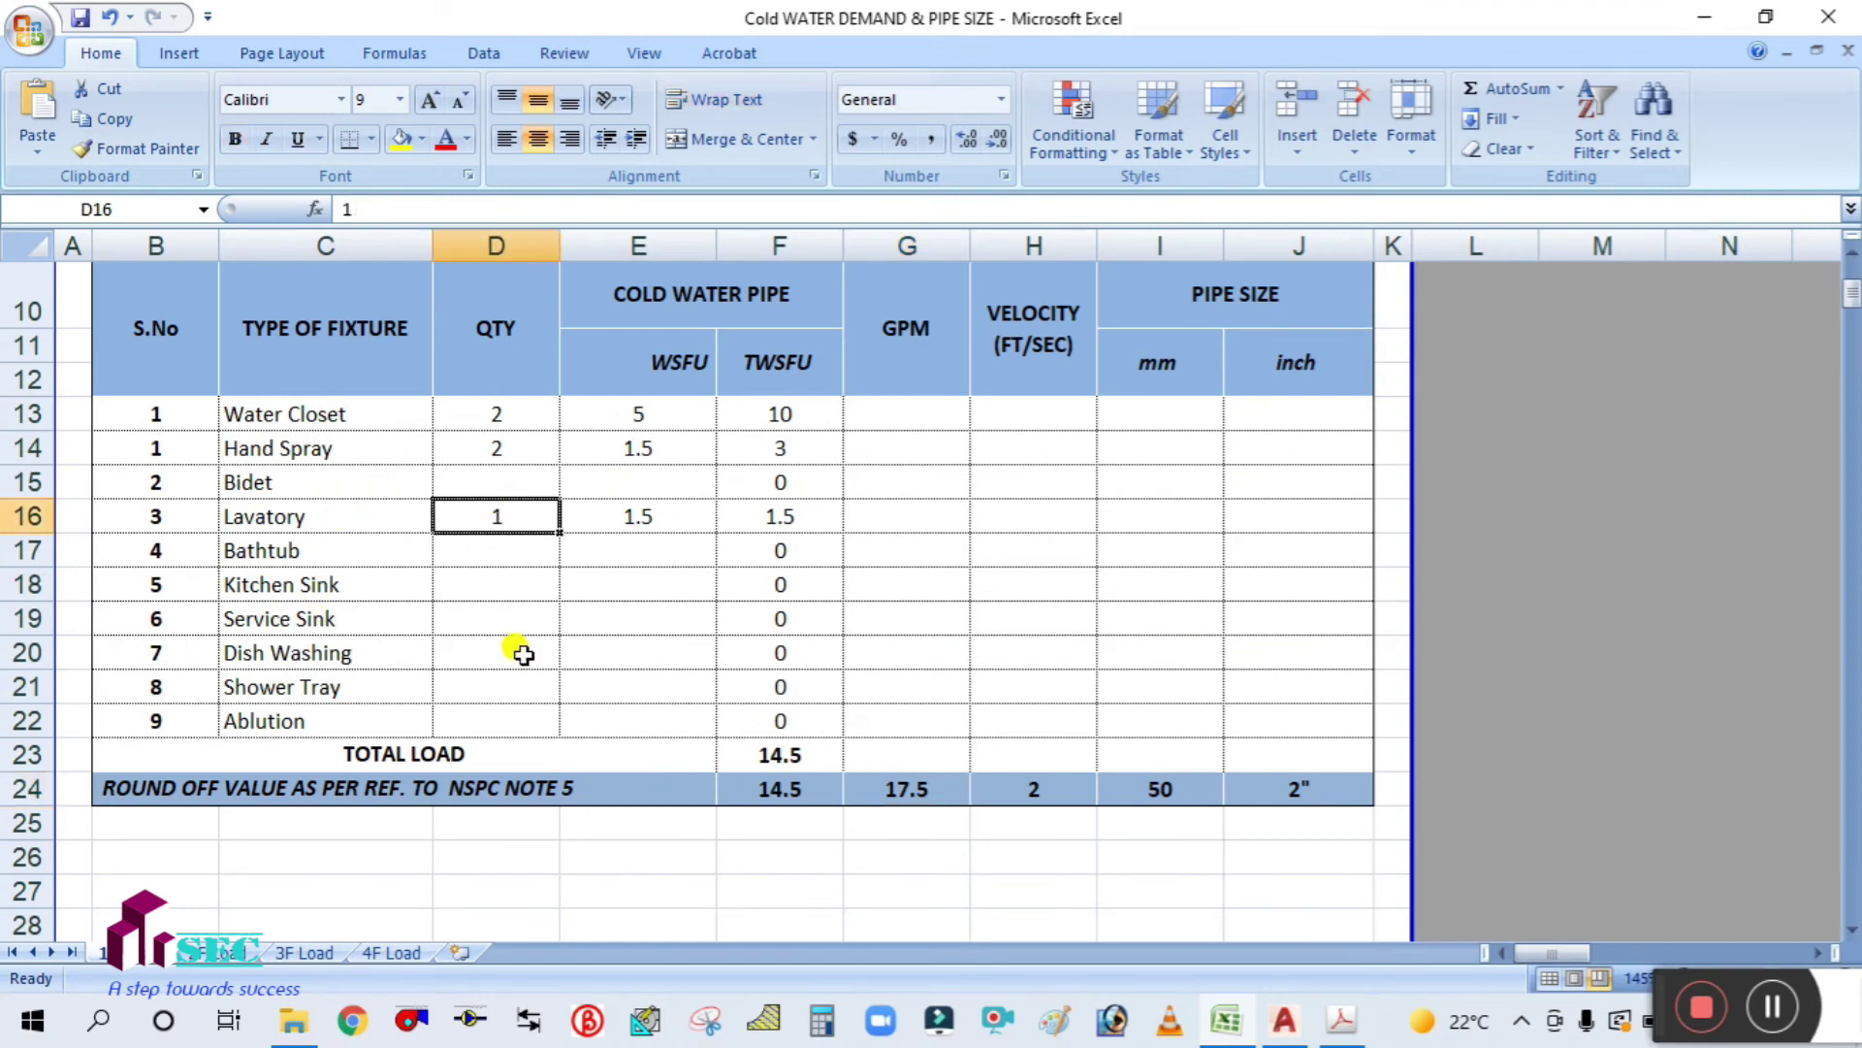
{"action": "left_click", "coordinate": [524, 590]}
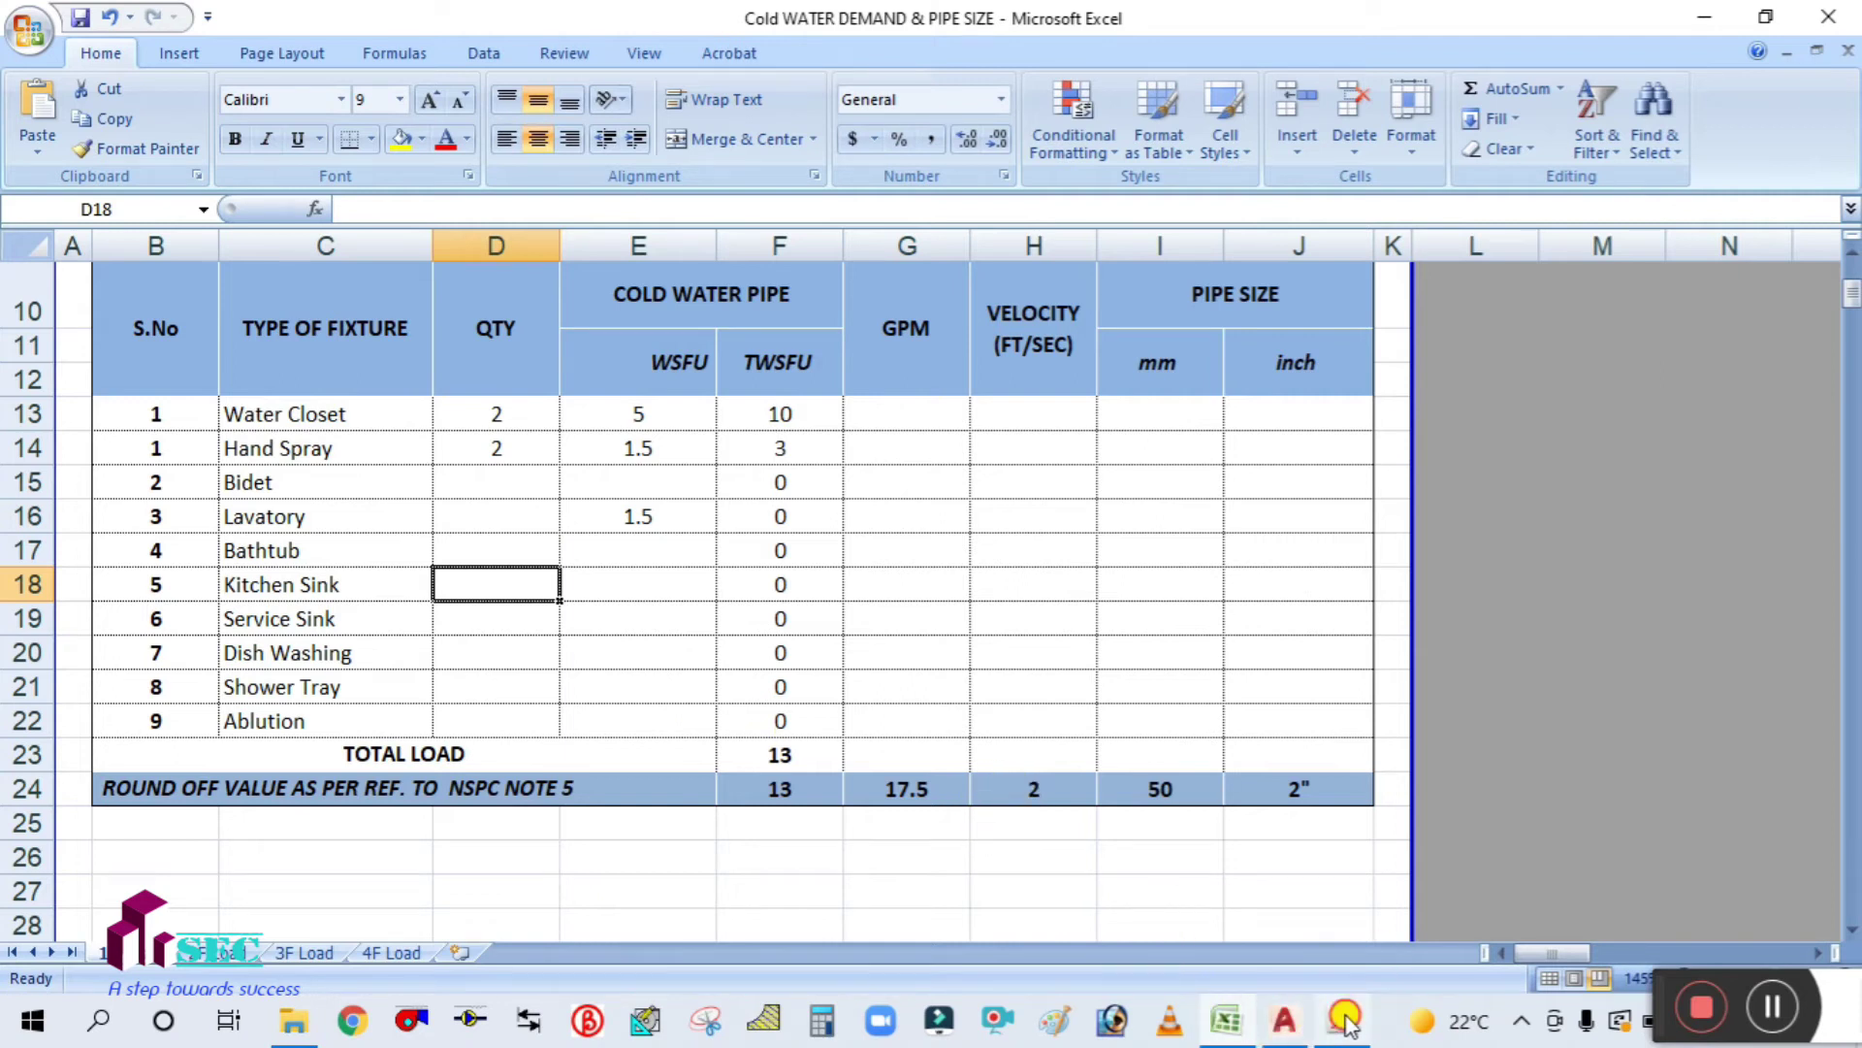
Step: Switch to the plumbing code PDF in Acrobat and find the flush tank loads in the Table for Estimating Demand on page 145
{"action": "left_click", "coordinate": [1344, 1021]}
{"action": "mouse_move", "coordinate": [1851, 640]}
{"action": "left_mouse_down"}
{"action": "mouse_move", "coordinate": [1846, 566]}
{"action": "mouse_move", "coordinate": [1853, 625]}
{"action": "left_mouse_up"}
{"action": "scroll", "coordinate": [1426, 586], "scroll_direction": "down", "scroll_amount": 5, "text": "ctrl"}
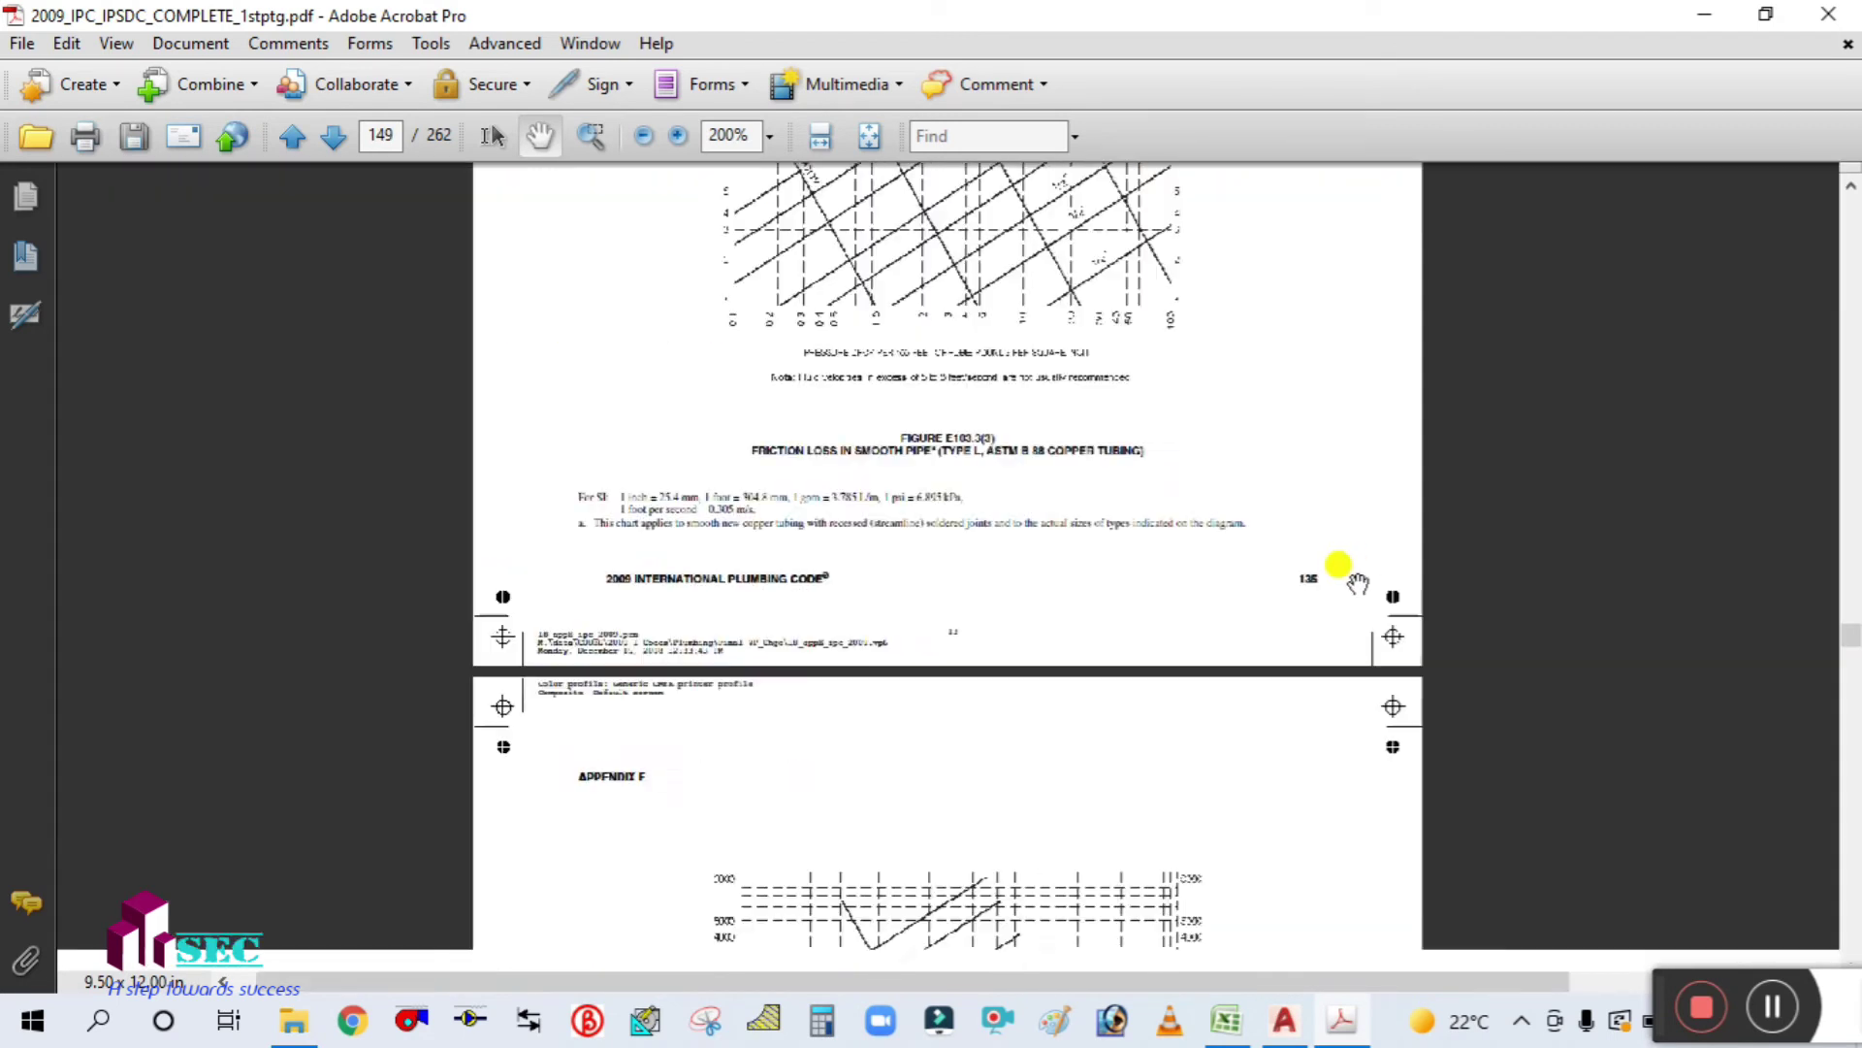
{"action": "scroll", "coordinate": [1353, 573], "scroll_direction": "down", "scroll_amount": 3}
{"action": "scroll", "coordinate": [1358, 577], "scroll_direction": "up", "scroll_amount": 3}
{"action": "scroll", "coordinate": [1361, 580], "scroll_direction": "up", "scroll_amount": 15}
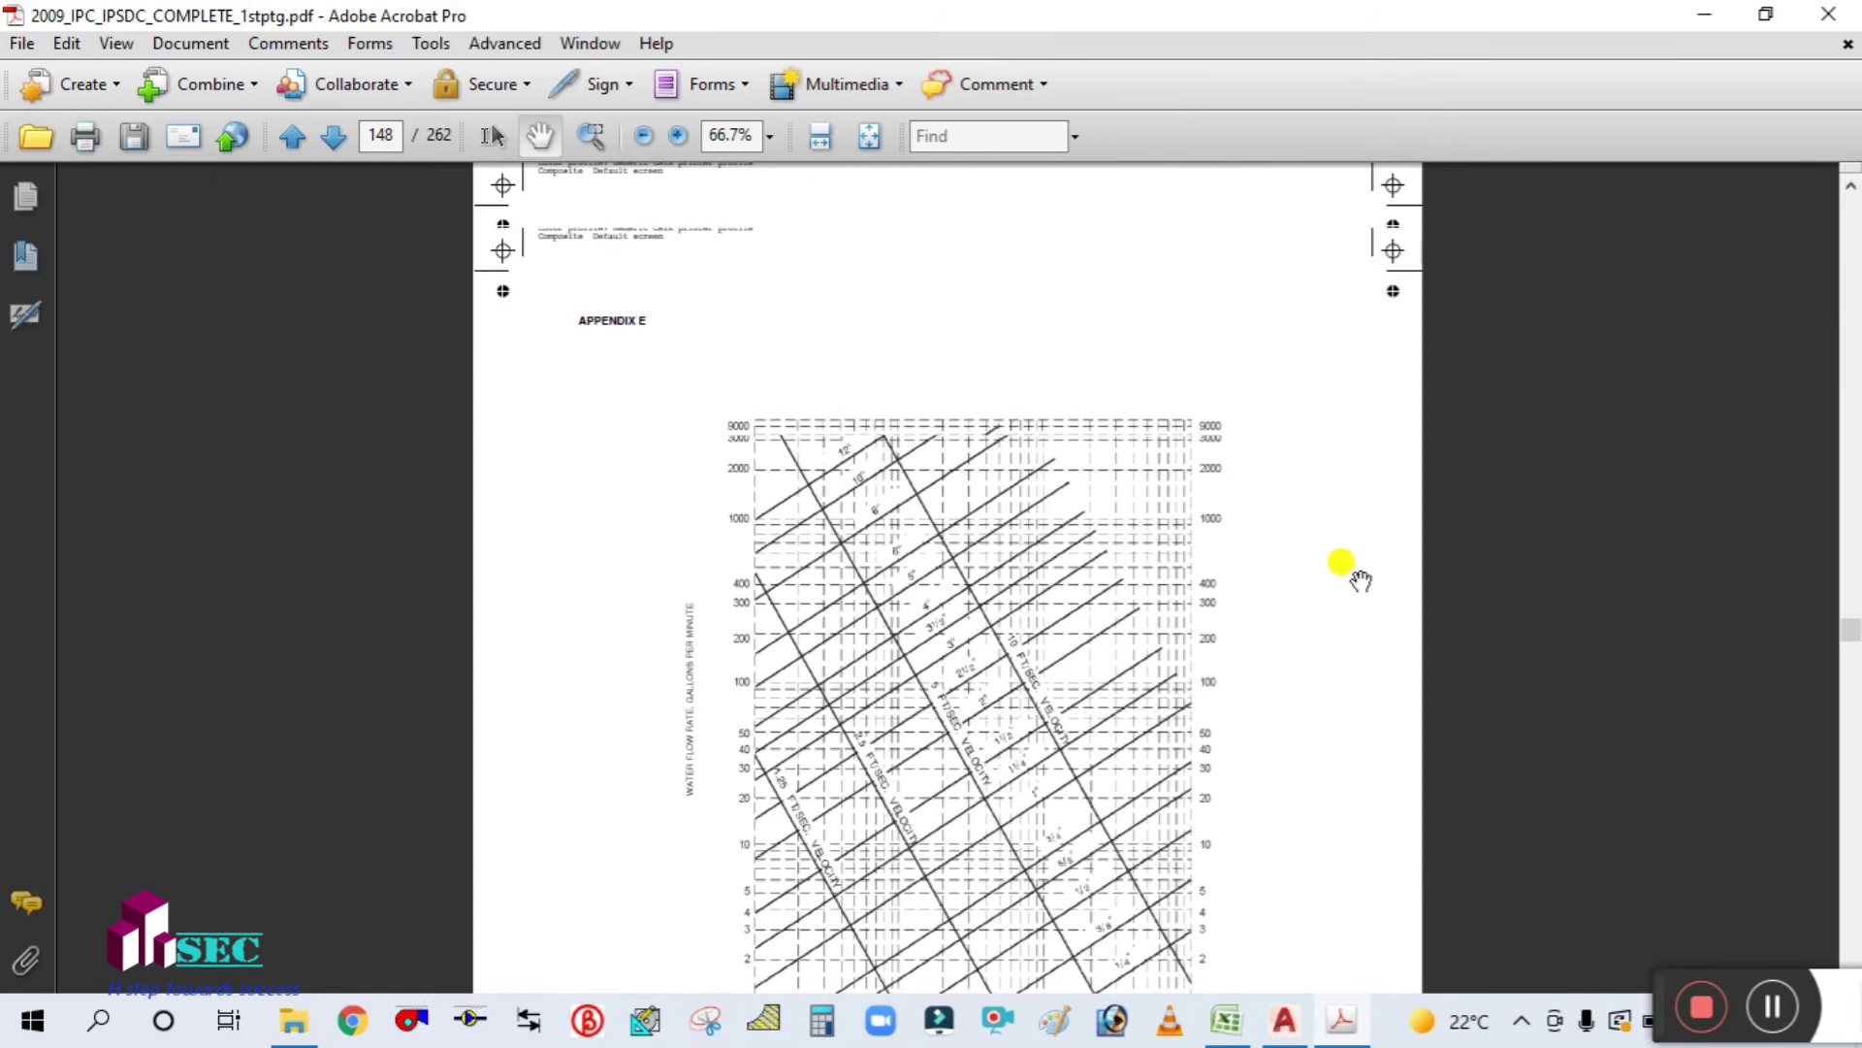
{"action": "scroll", "coordinate": [1363, 576], "scroll_direction": "up", "scroll_amount": 10}
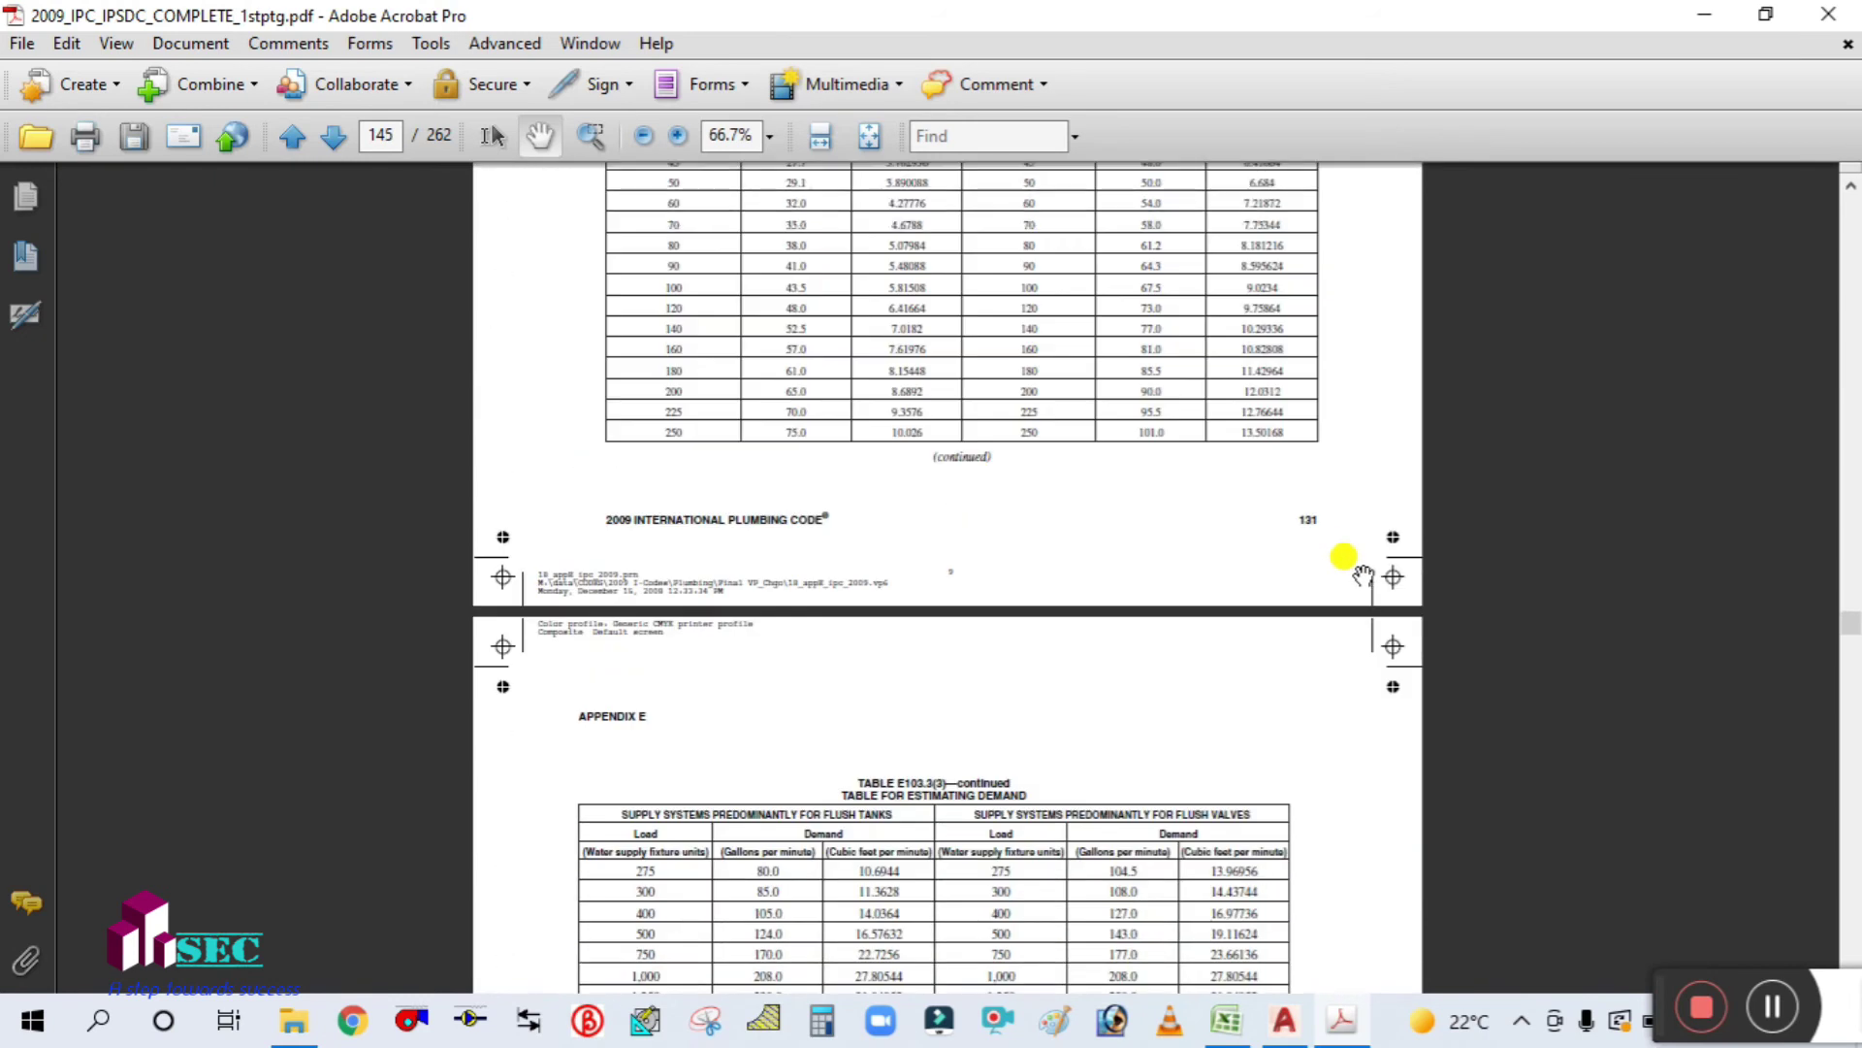
{"action": "scroll", "coordinate": [905, 530], "scroll_direction": "up", "scroll_amount": 3, "text": "ctrl"}
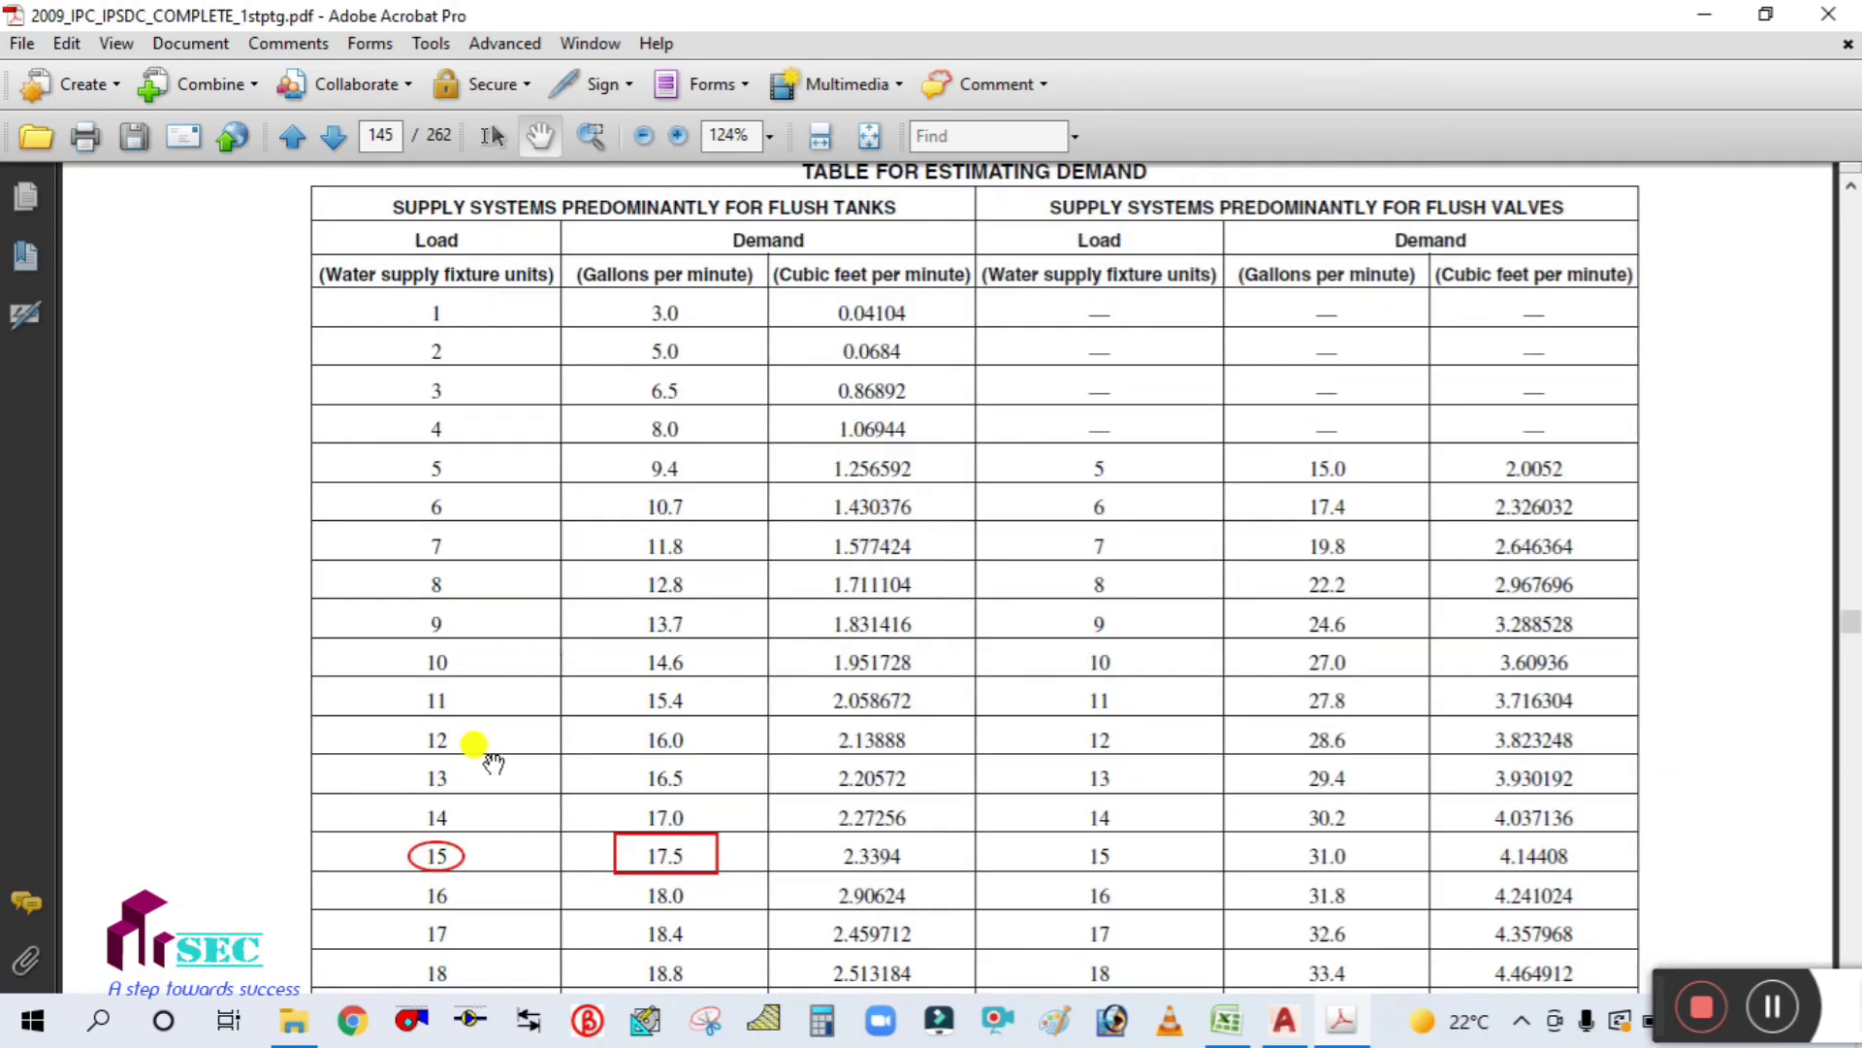
{"action": "scroll", "coordinate": [493, 763], "scroll_direction": "down", "scroll_amount": 1}
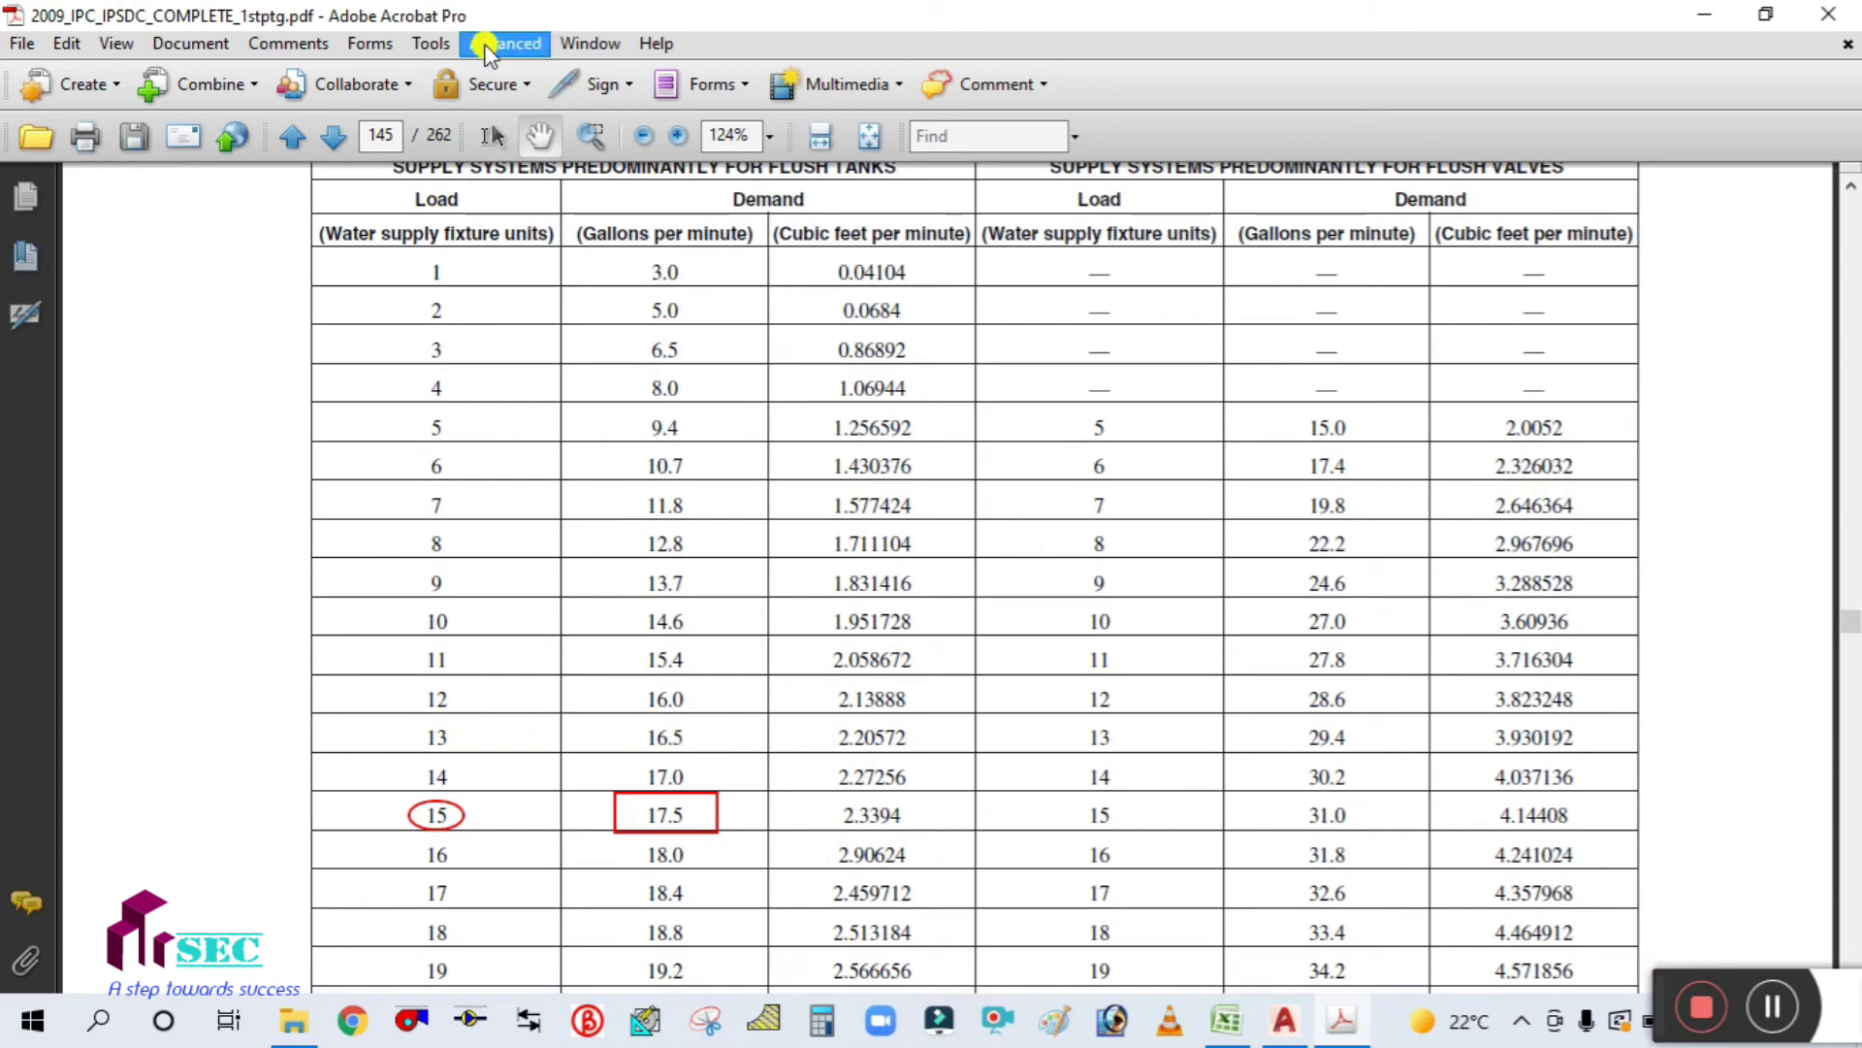
Step: Mark the flush tank load 13 and its demand of 16.5 gallons per minute with rectangles
{"action": "left_click", "coordinate": [436, 43]}
{"action": "mouse_move", "coordinate": [635, 83]}
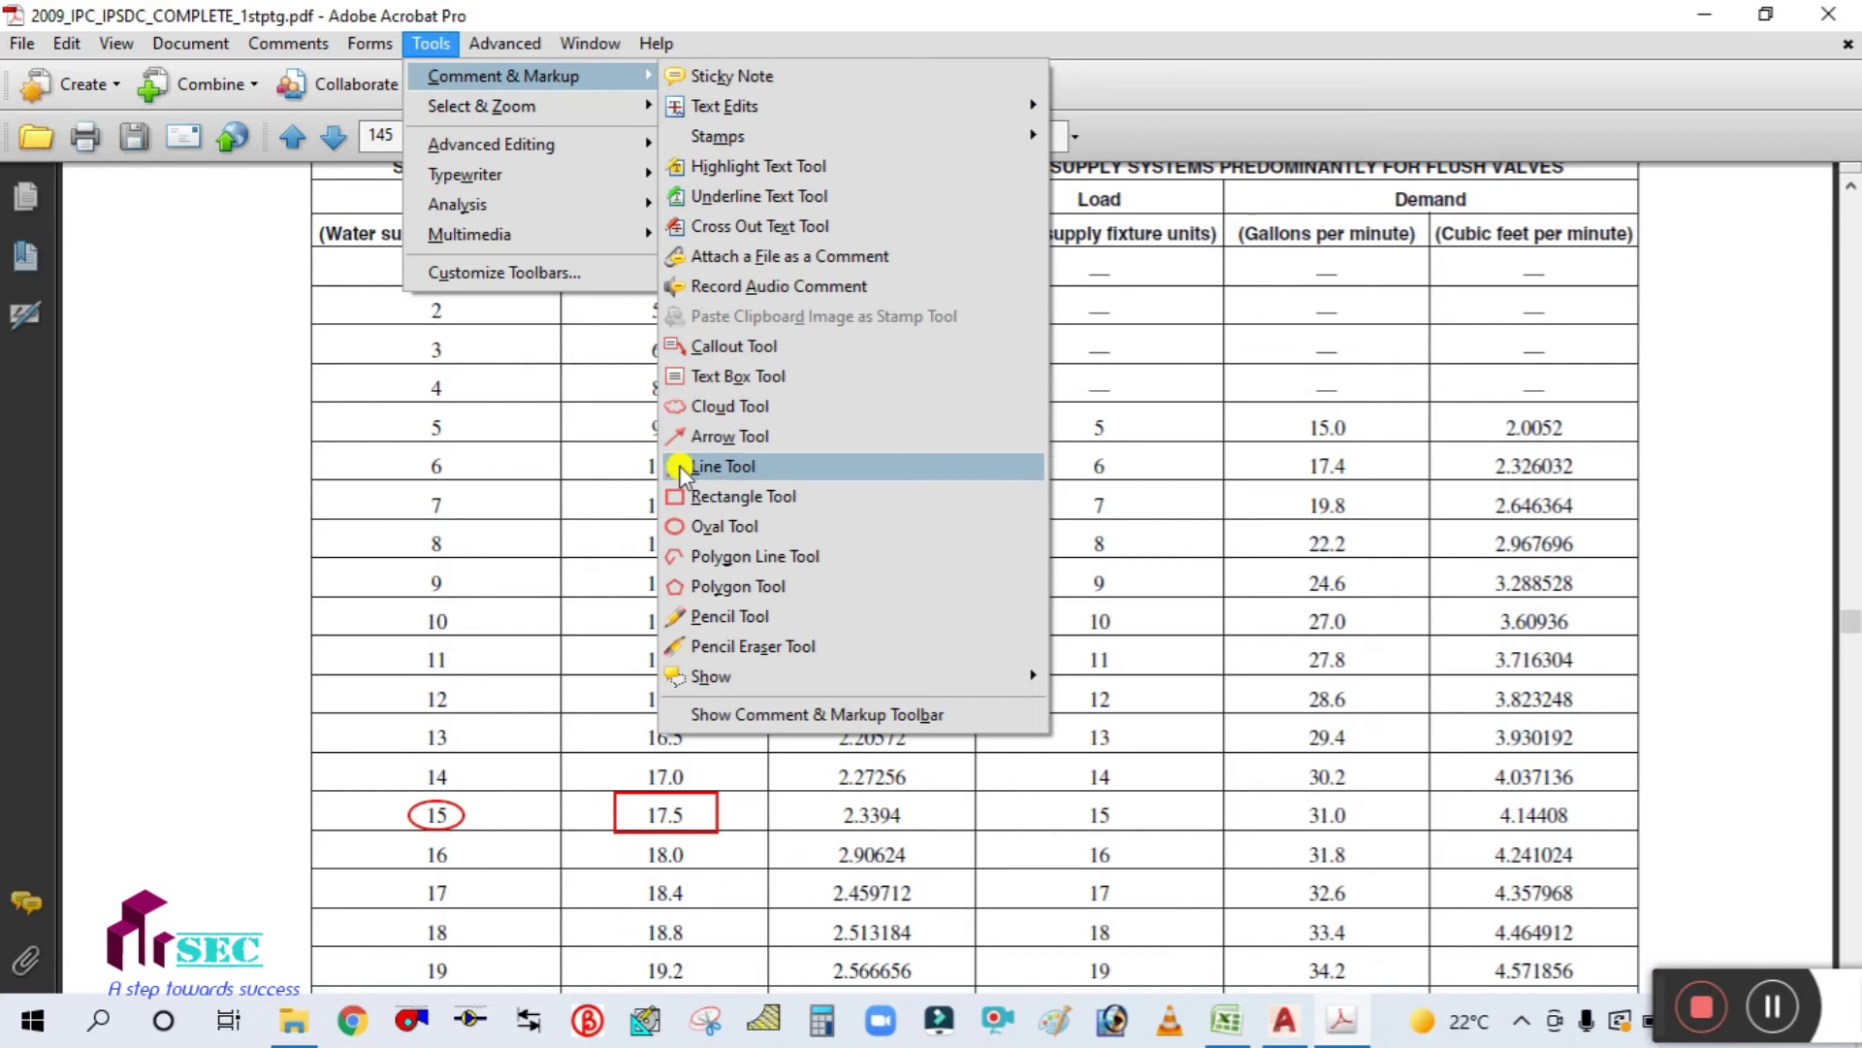
{"action": "left_click", "coordinate": [690, 498]}
{"action": "left_click_drag", "start_coordinate": [402, 718], "coordinate": [459, 761]}
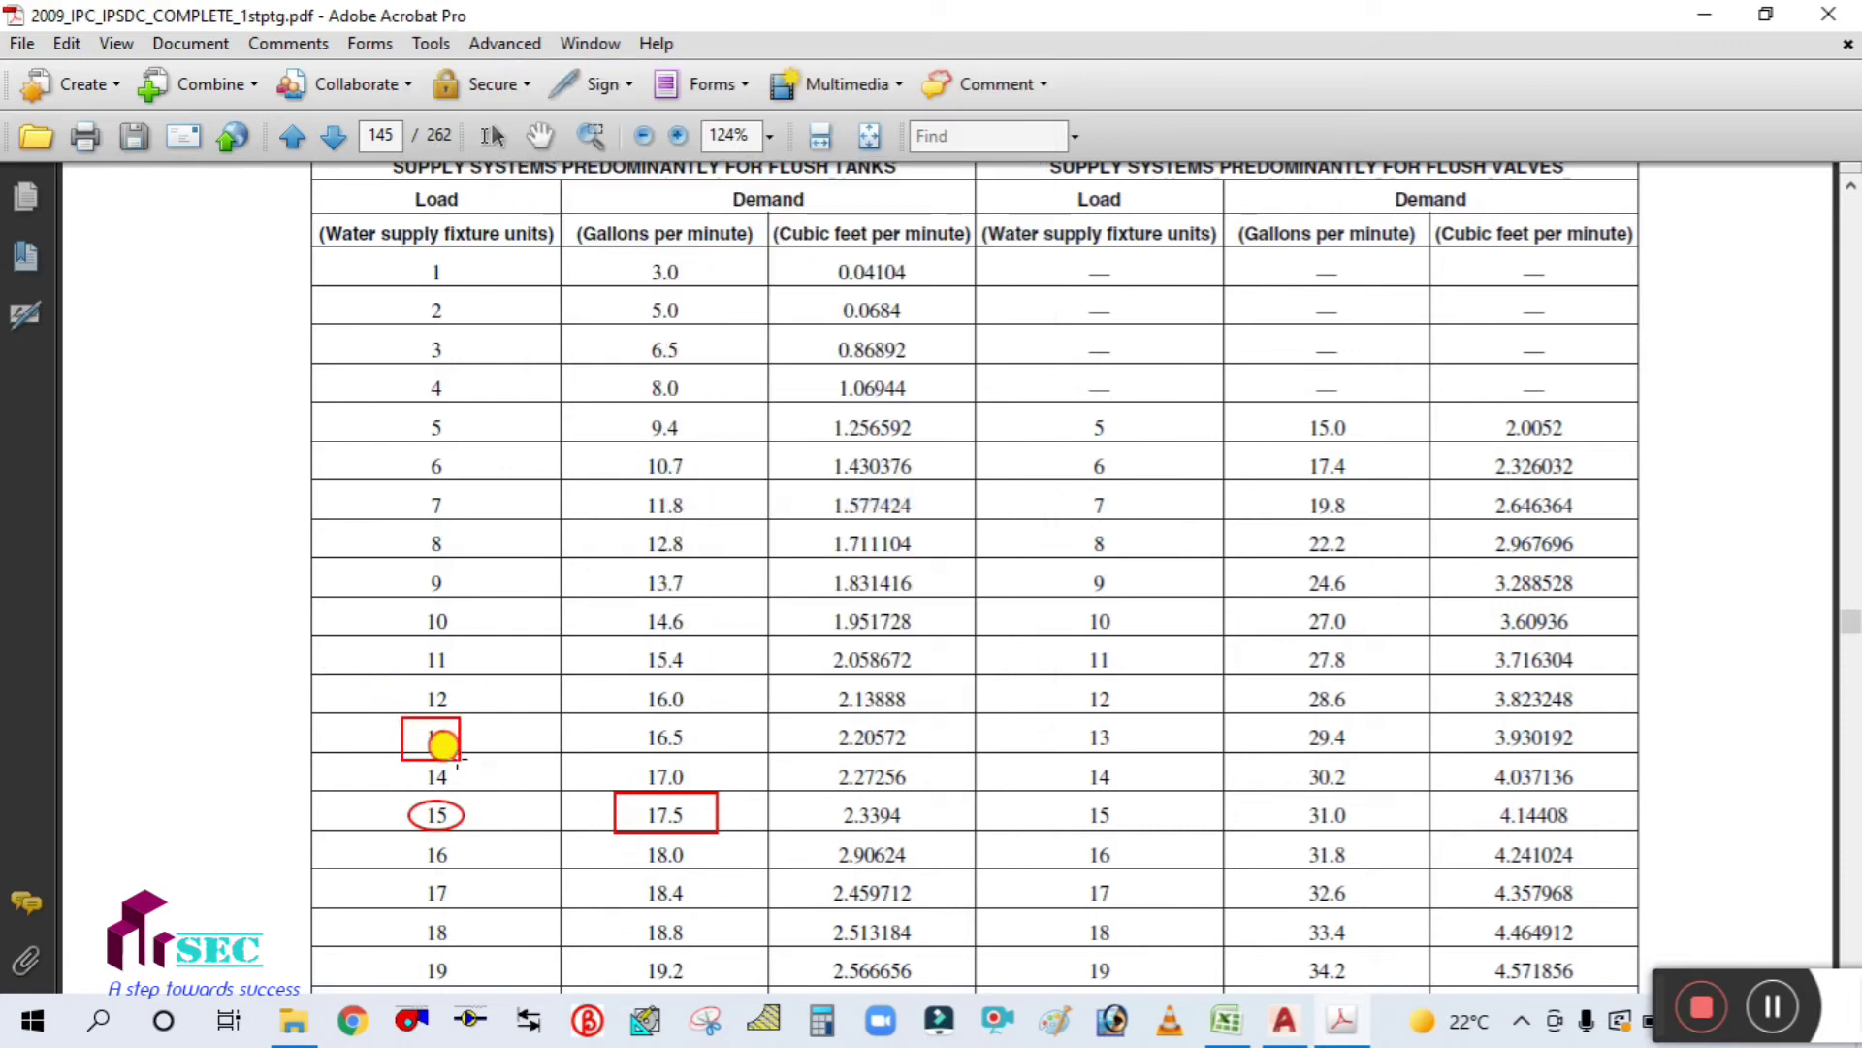
{"action": "left_click", "coordinate": [426, 44]}
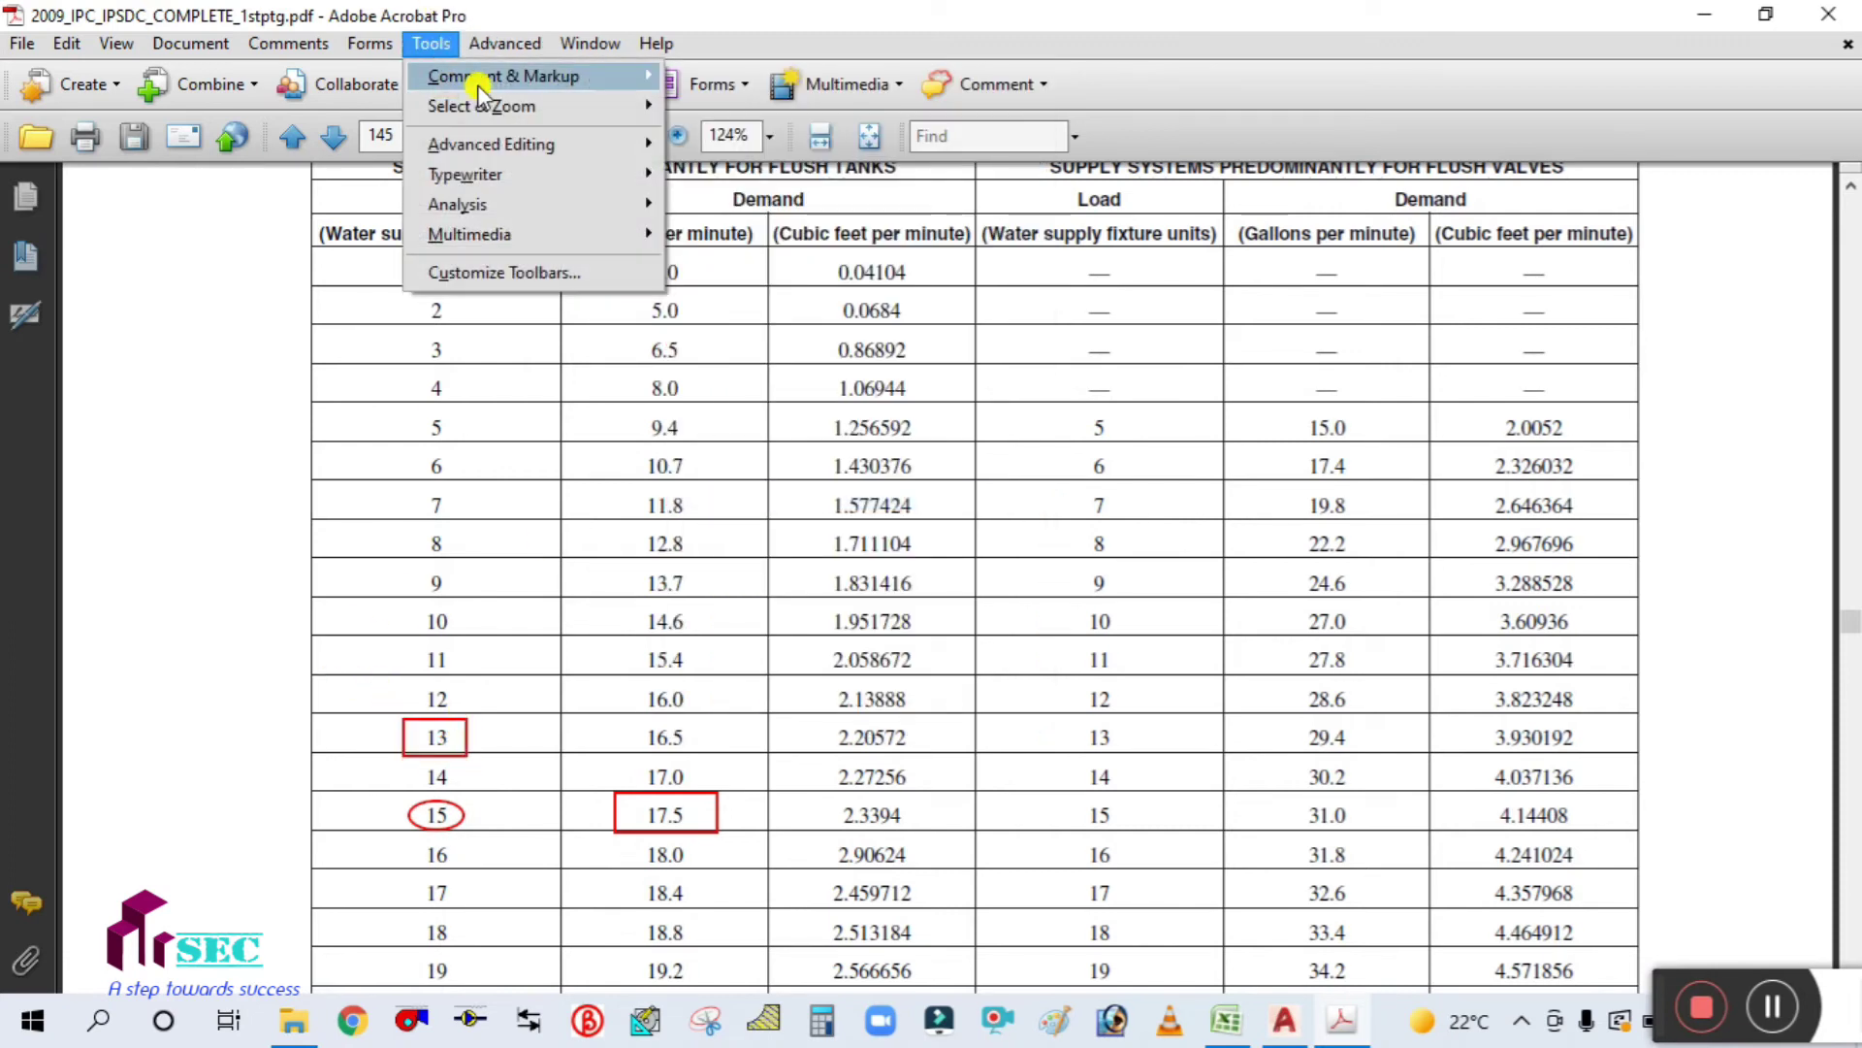
{"action": "mouse_move", "coordinate": [579, 82]}
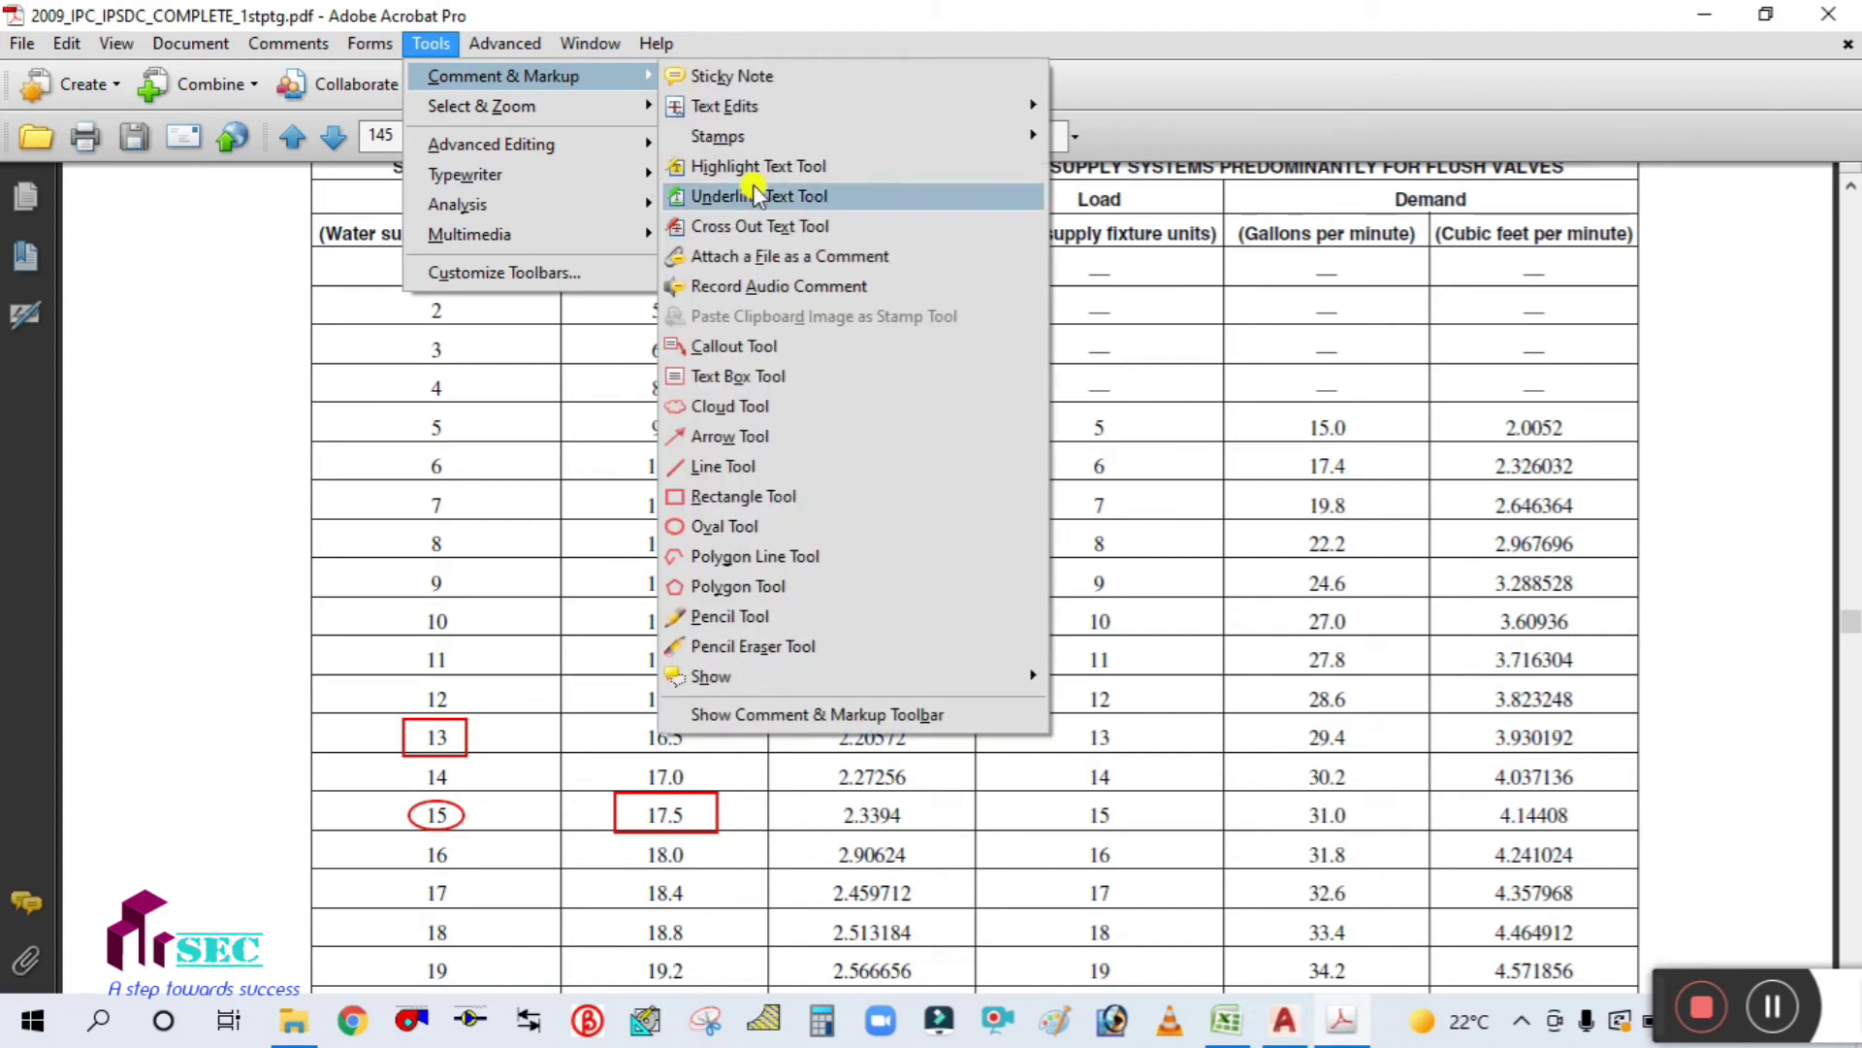
{"action": "left_click", "coordinate": [684, 496]}
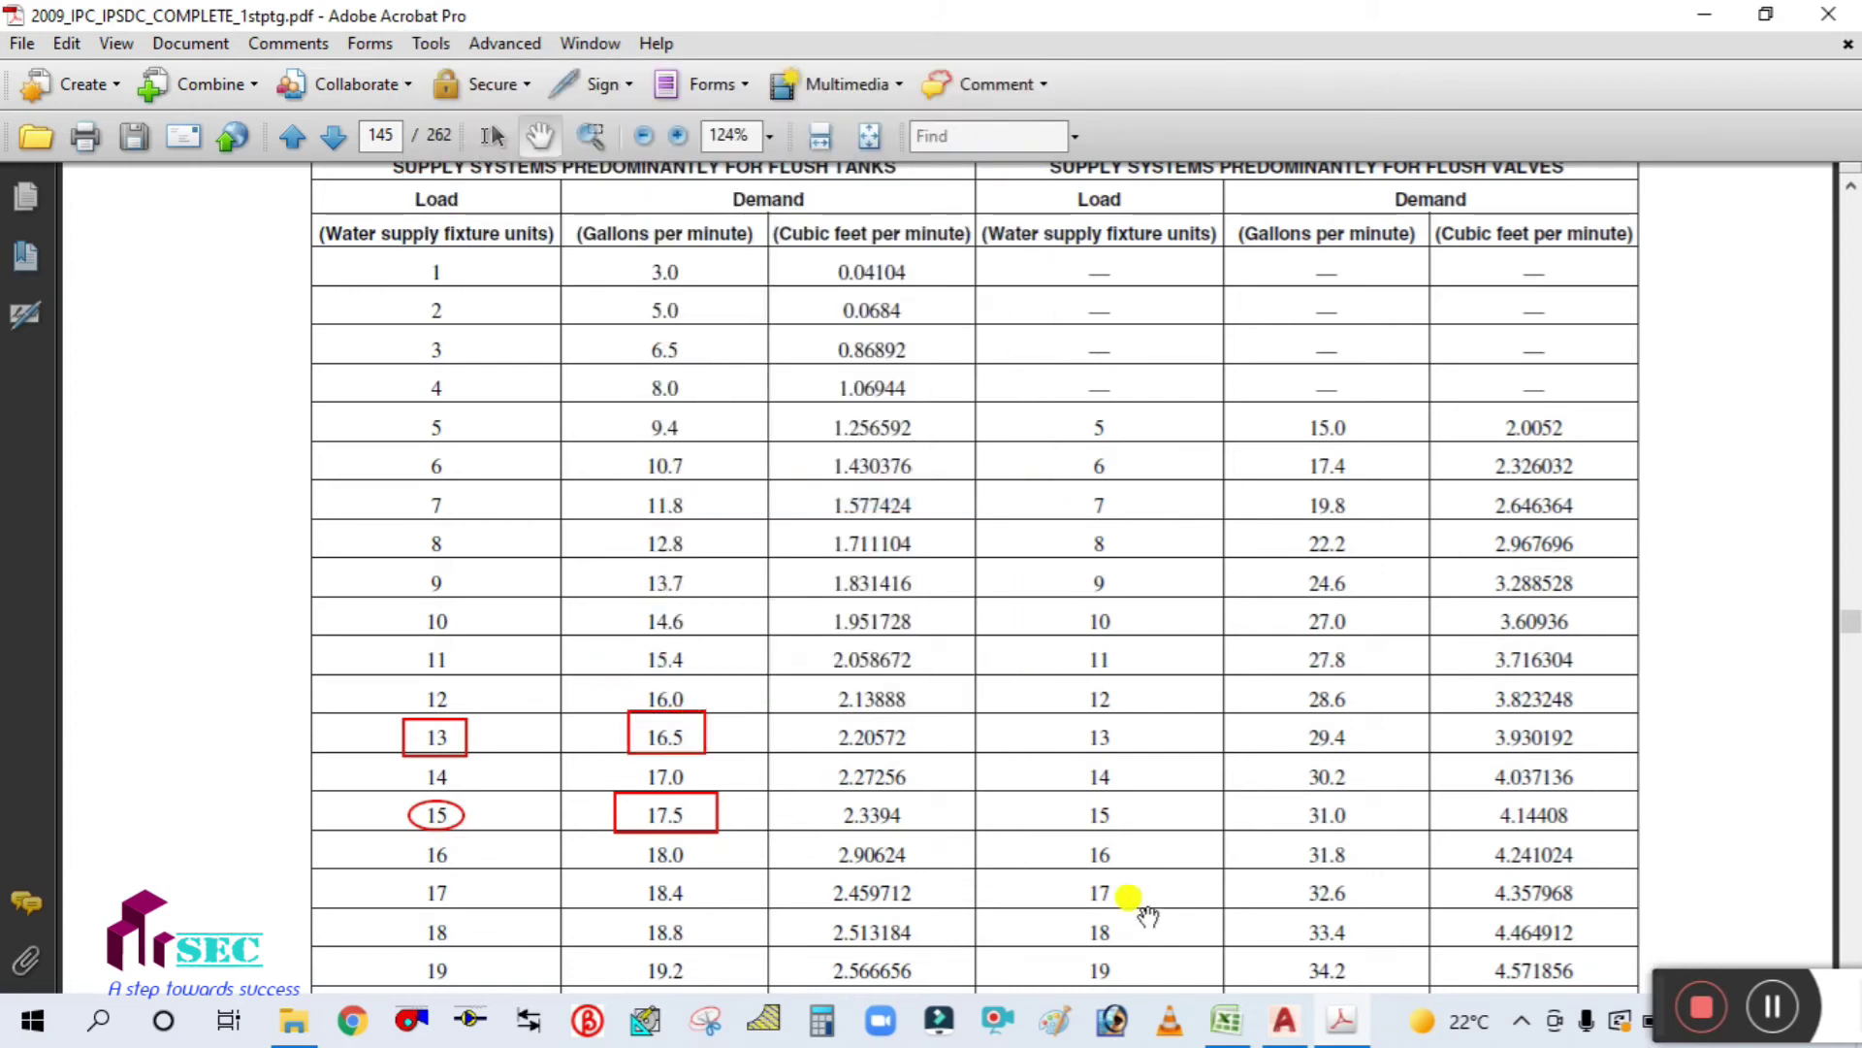
Step: Switch back to the Excel sheet and set the round-off row's GPM to 16.5
{"action": "left_click", "coordinate": [1208, 1012]}
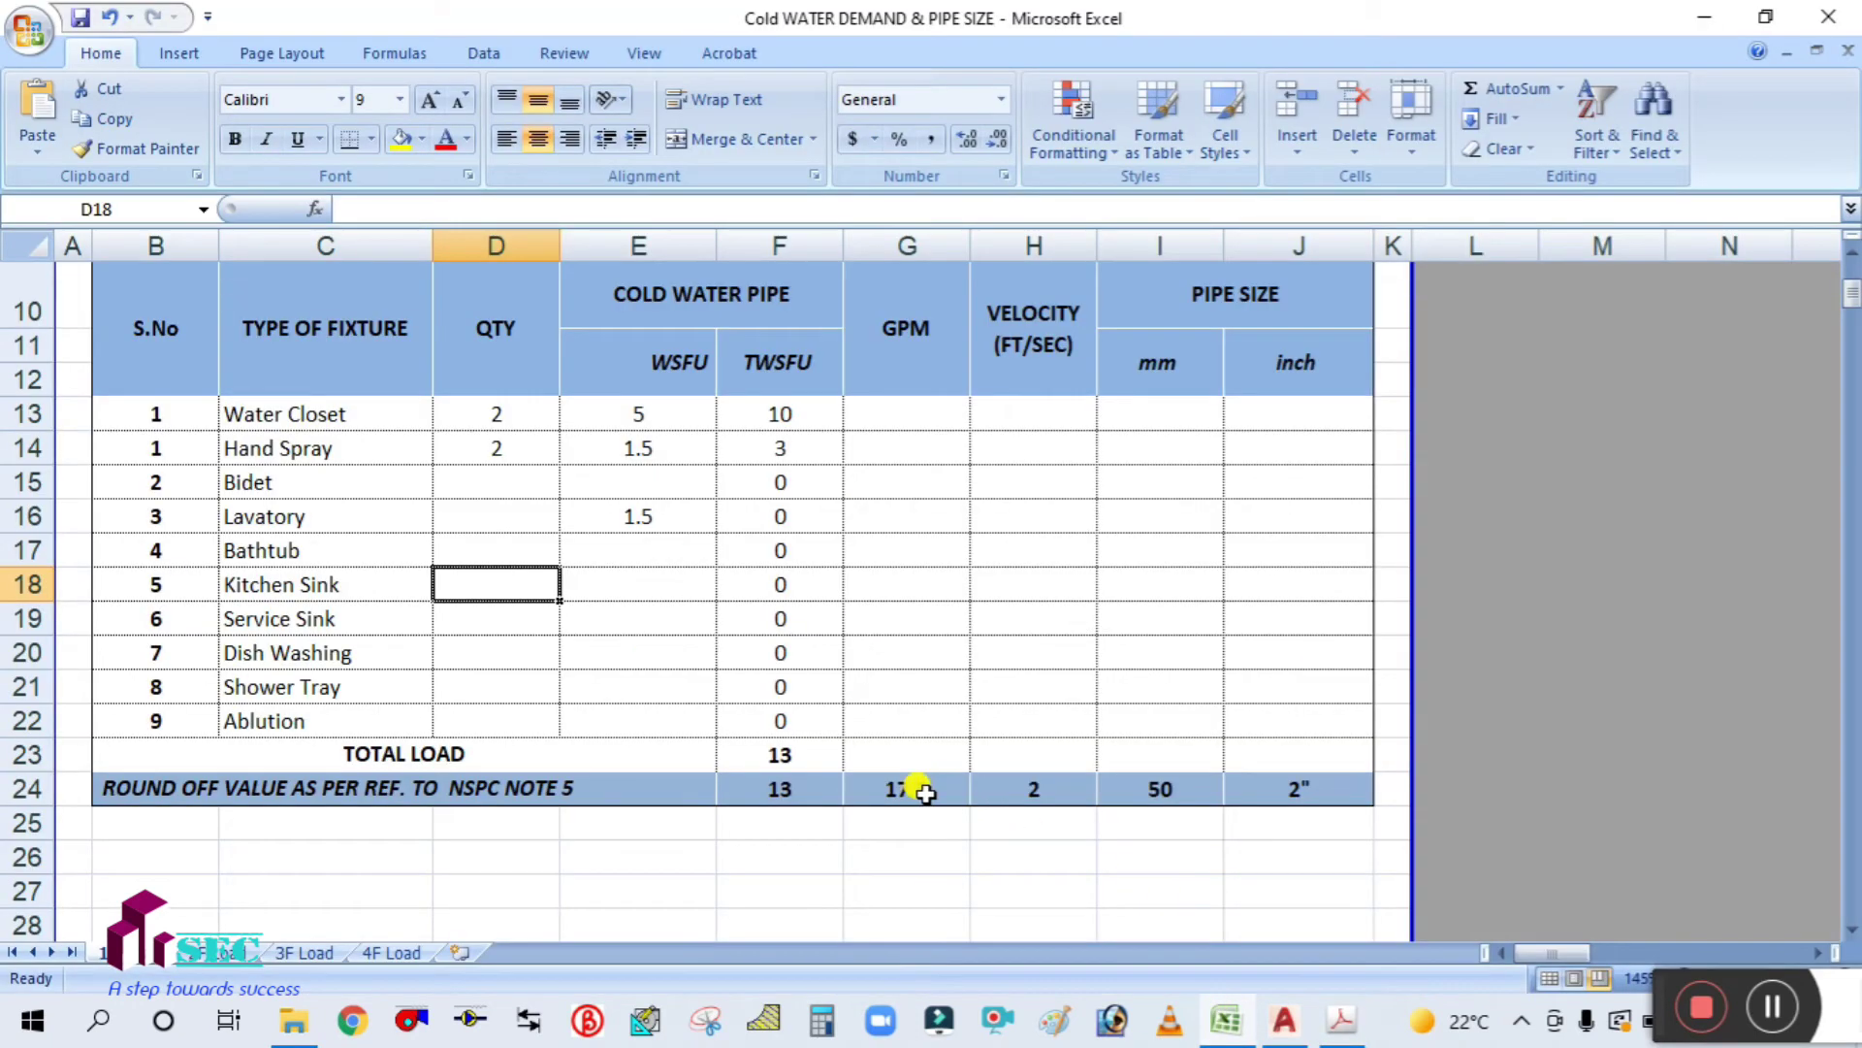
{"action": "left_click", "coordinate": [922, 789]}
{"action": "left_click", "coordinate": [781, 789]}
{"action": "left_click", "coordinate": [900, 779]}
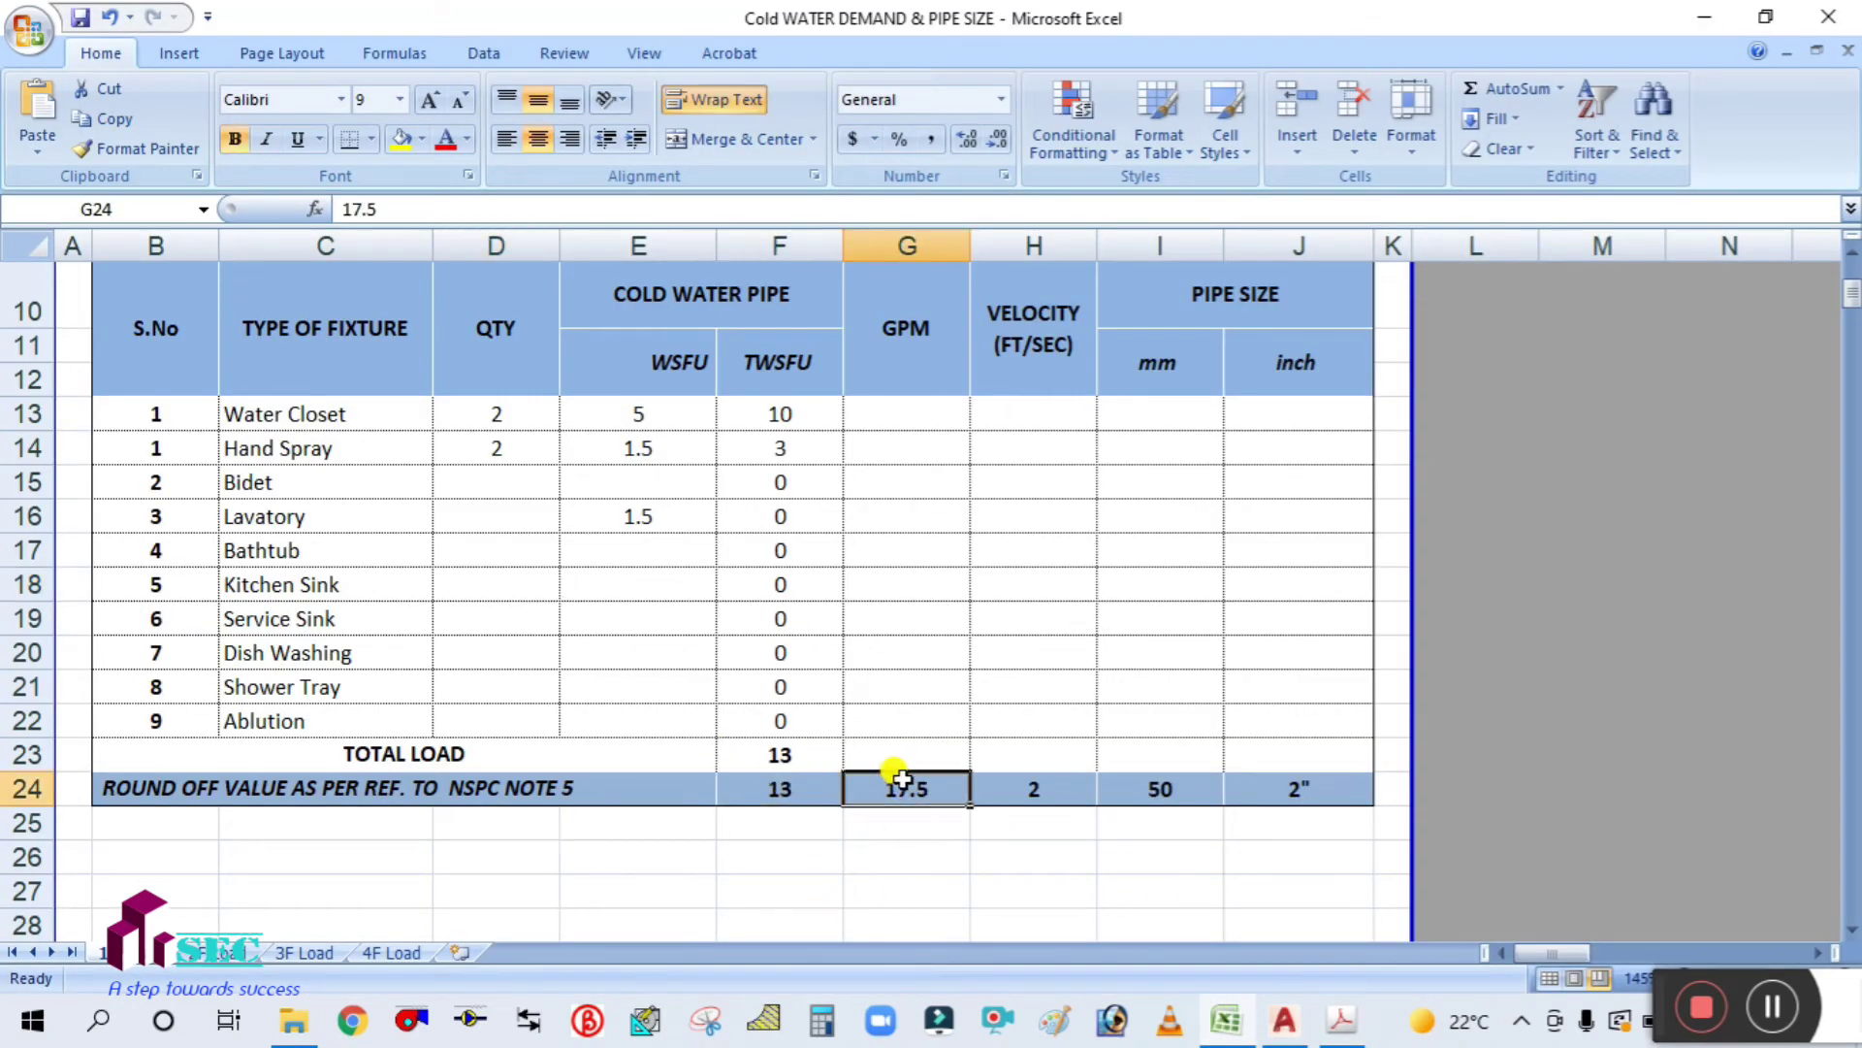
{"action": "type", "text": "1"}
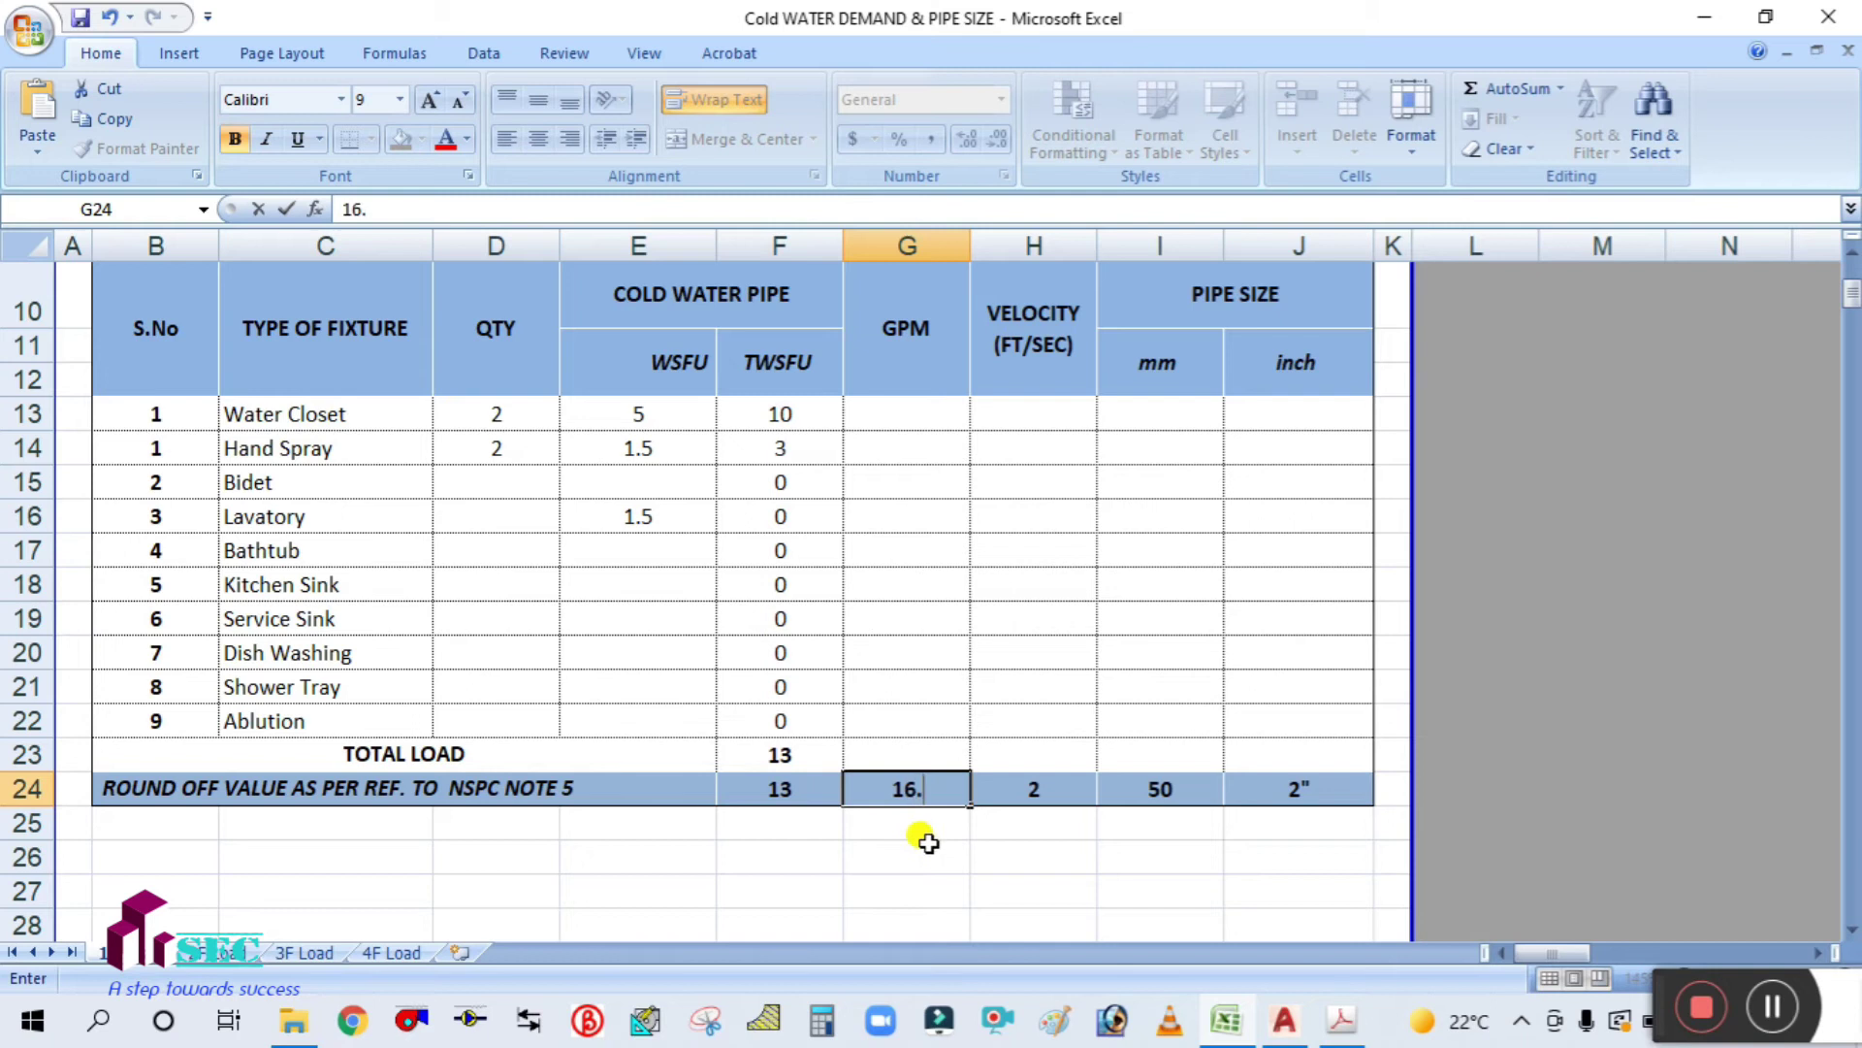
{"action": "left_click", "coordinate": [1006, 692]}
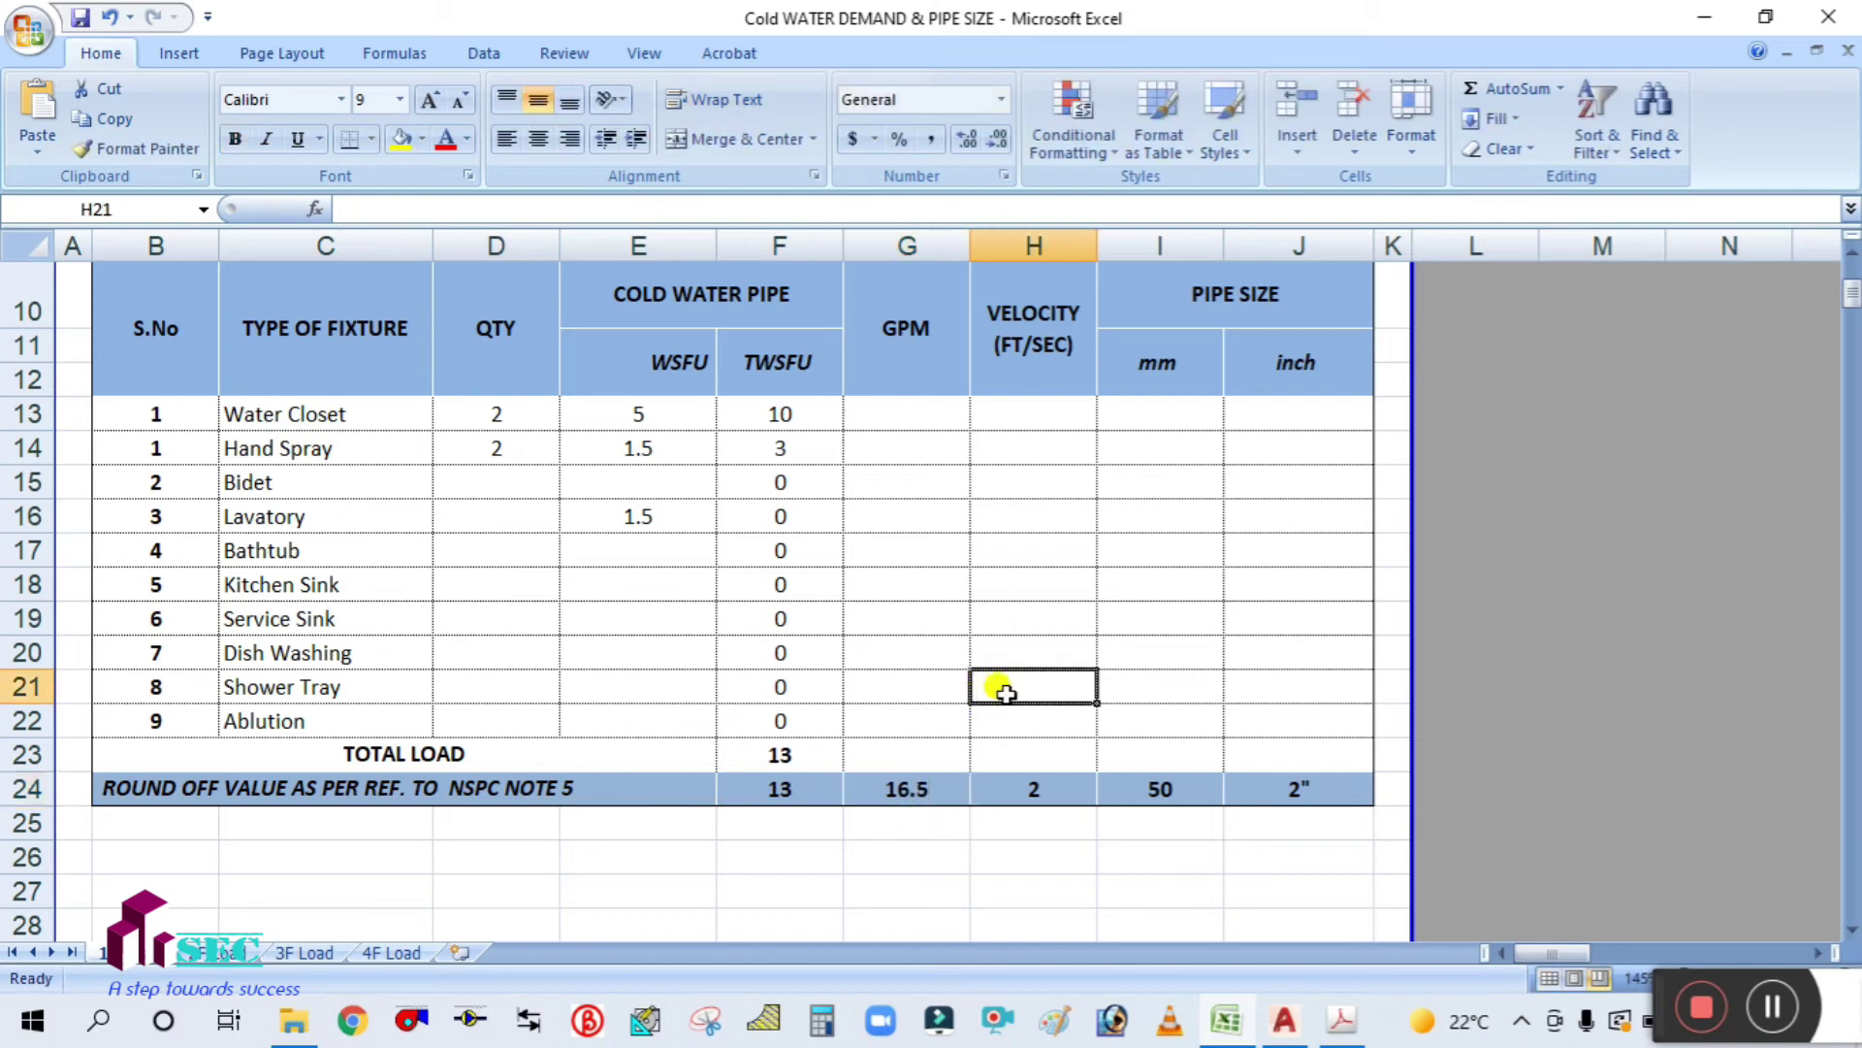
Step: Switch to the plumbing code PDF in Acrobat and find Figure E103.3(5), Friction Loss in Fairly Smooth Pipe, on page 151
{"action": "left_click", "coordinate": [1336, 1018]}
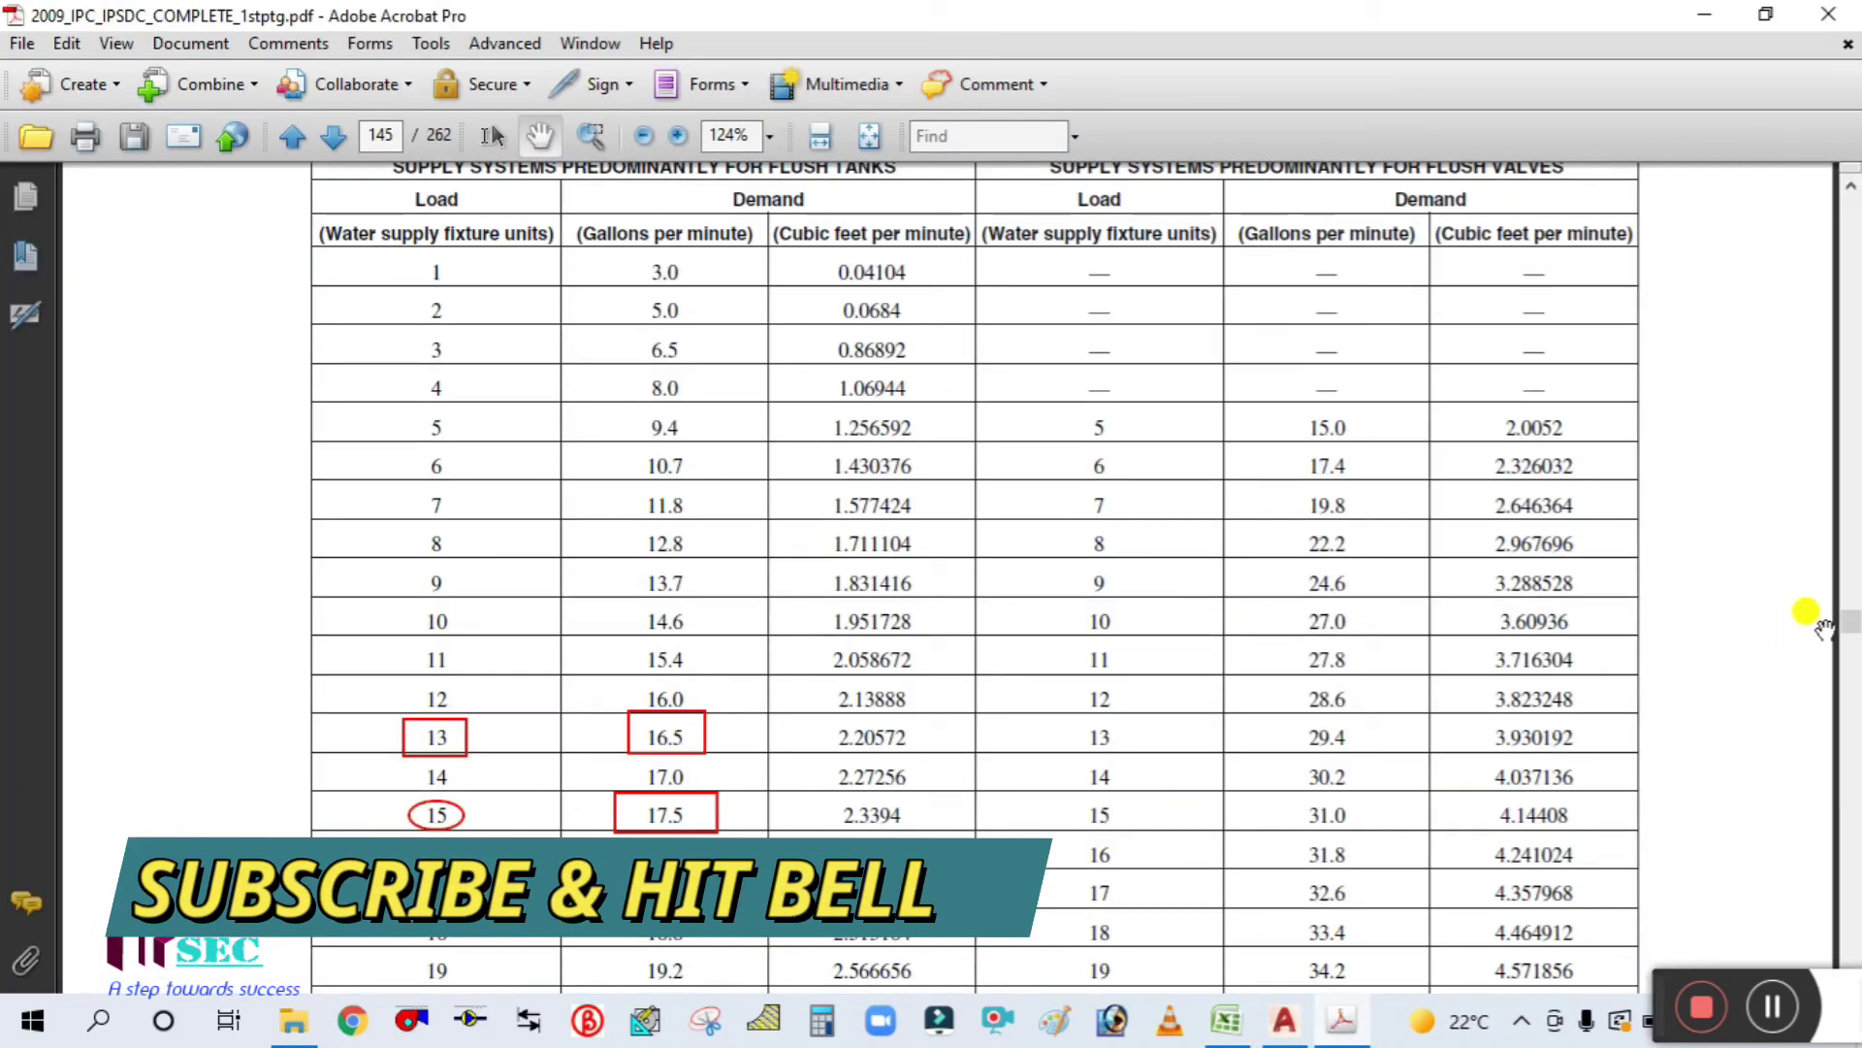
{"action": "left_click_drag", "start_coordinate": [1849, 635], "coordinate": [1850, 665]}
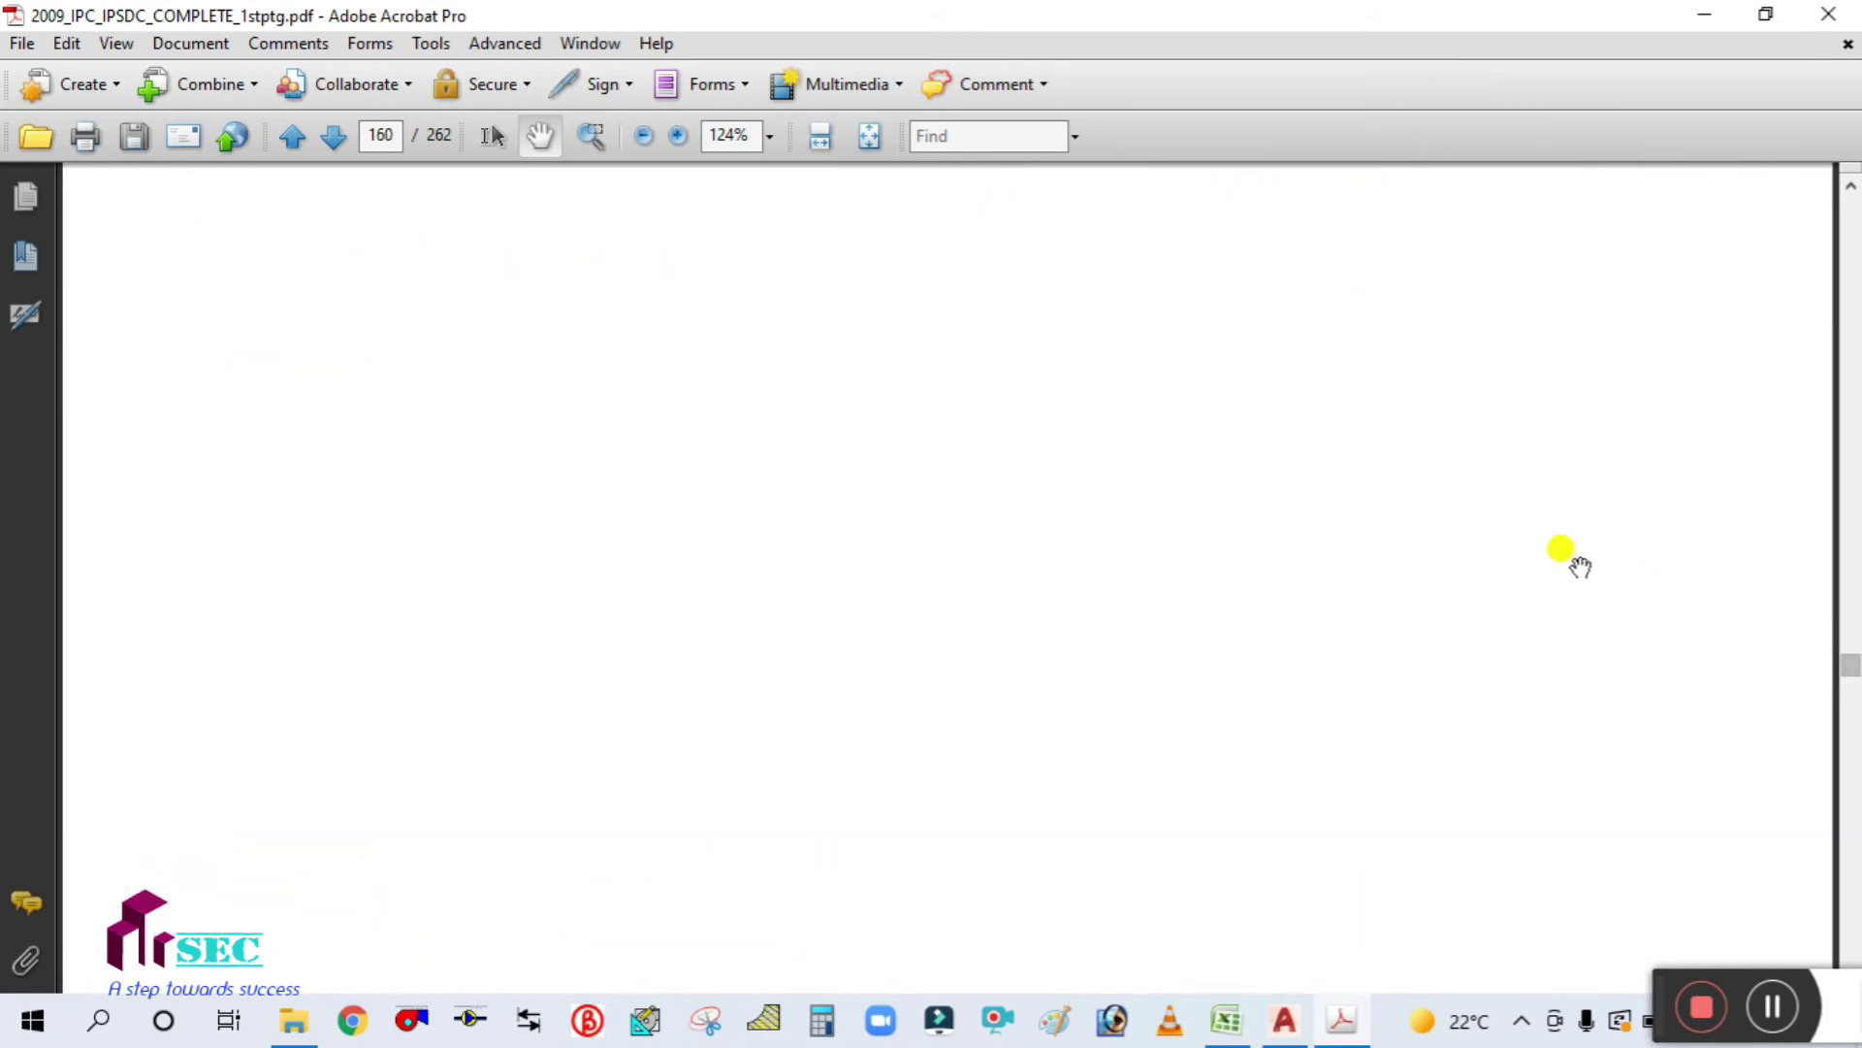
{"action": "scroll", "coordinate": [1577, 567], "scroll_direction": "down", "scroll_amount": 3, "text": "ctrl"}
{"action": "scroll", "coordinate": [1463, 573], "scroll_direction": "up", "scroll_amount": 10}
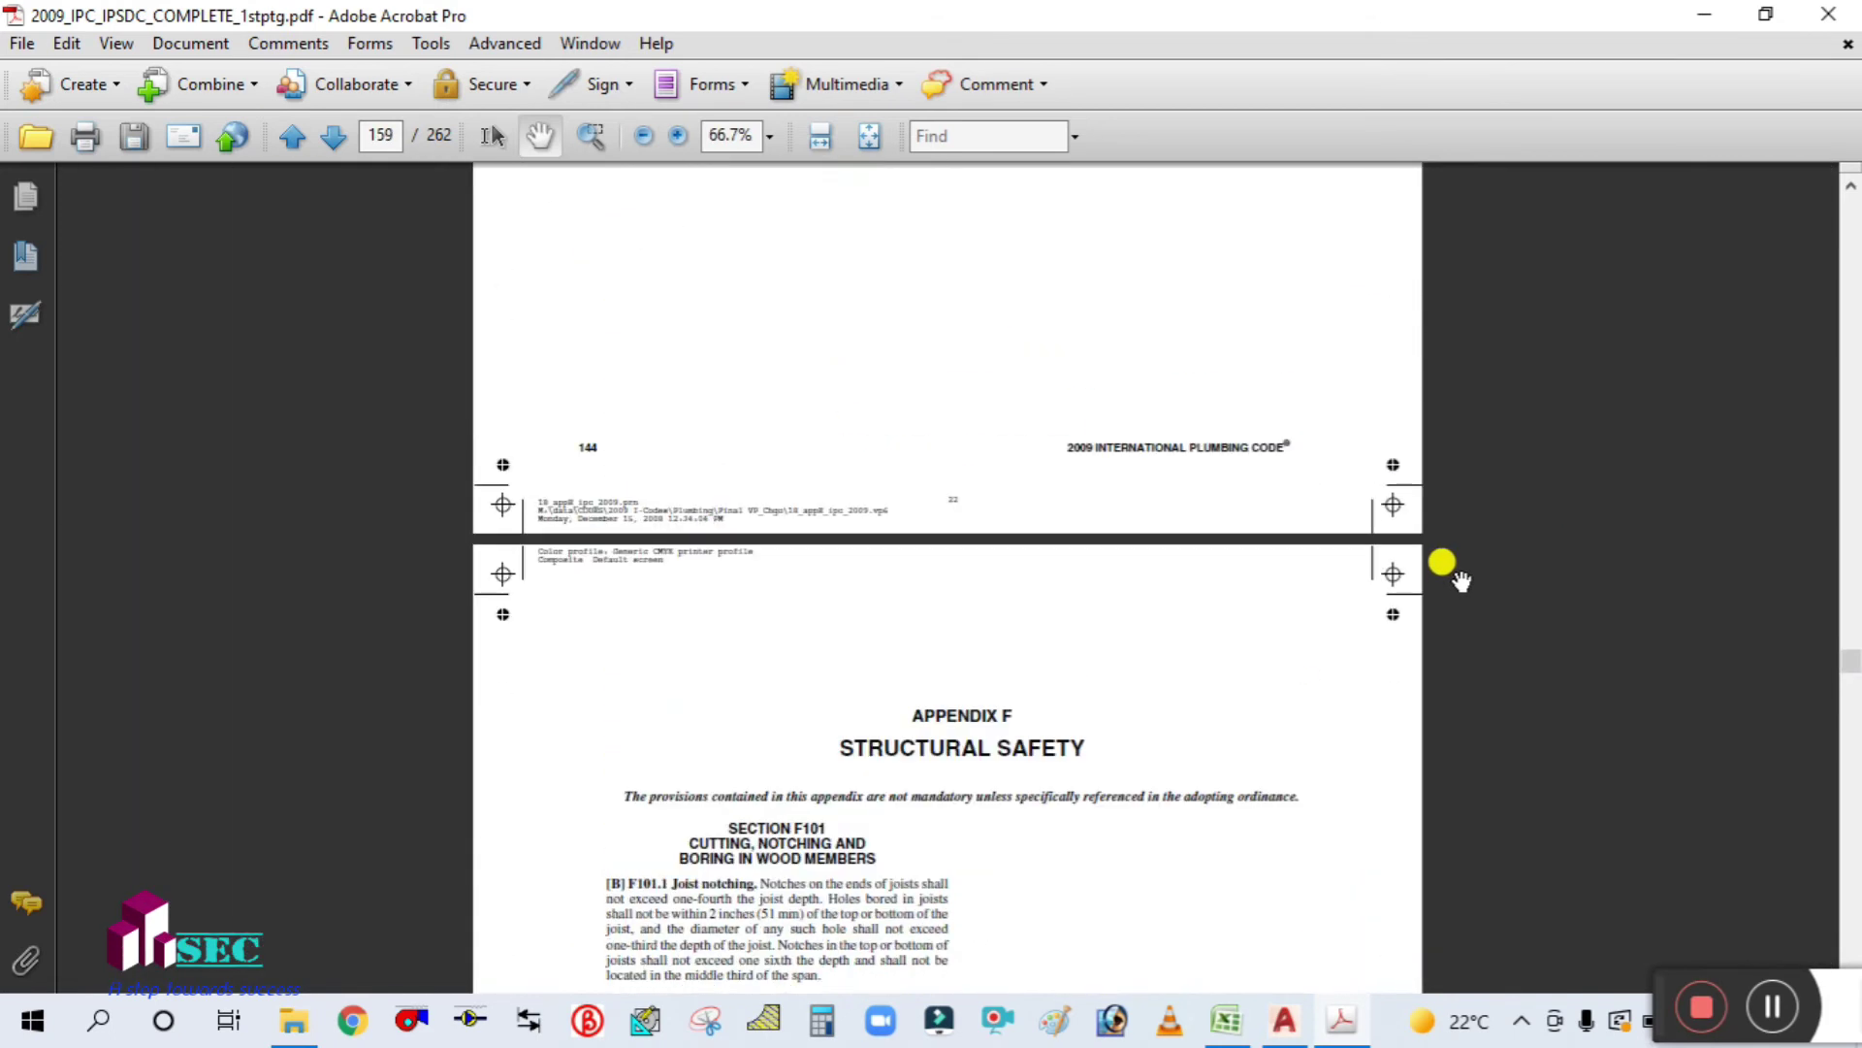
{"action": "scroll", "coordinate": [1461, 580], "scroll_direction": "up", "scroll_amount": 10}
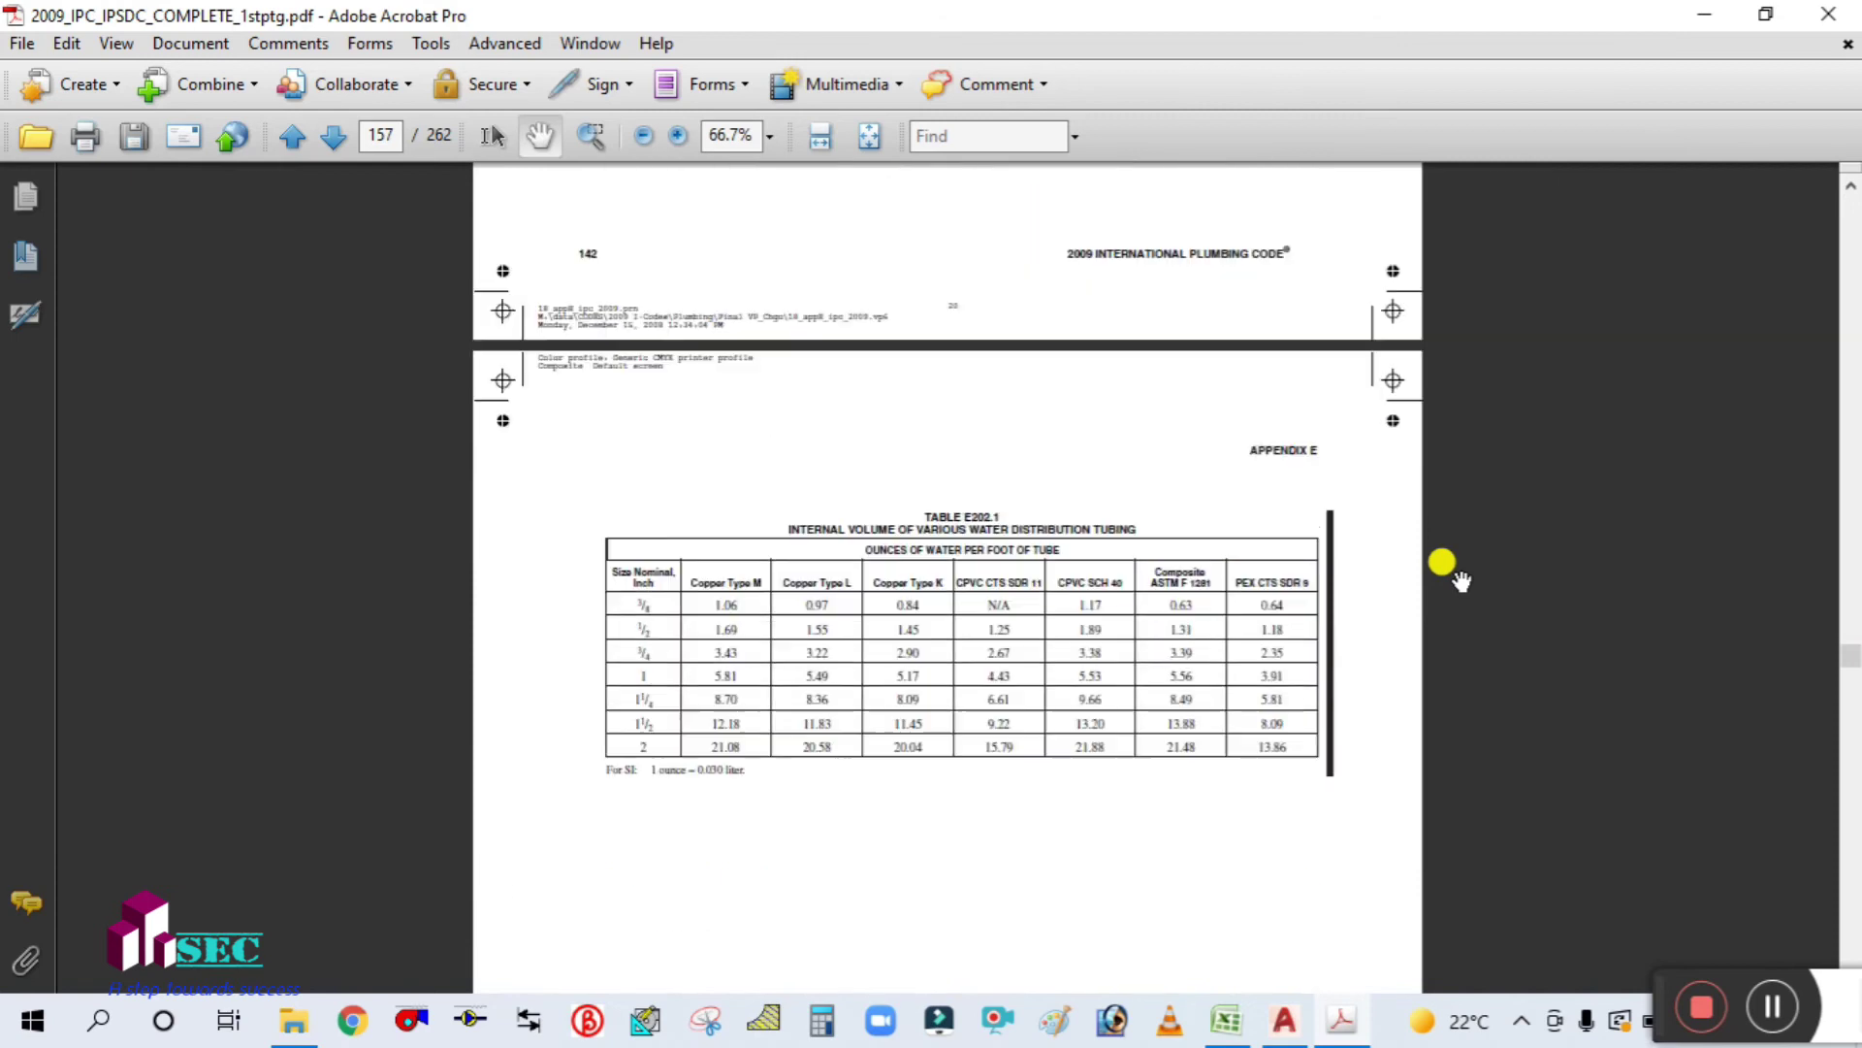
{"action": "scroll", "coordinate": [1462, 580], "scroll_direction": "up", "scroll_amount": 10}
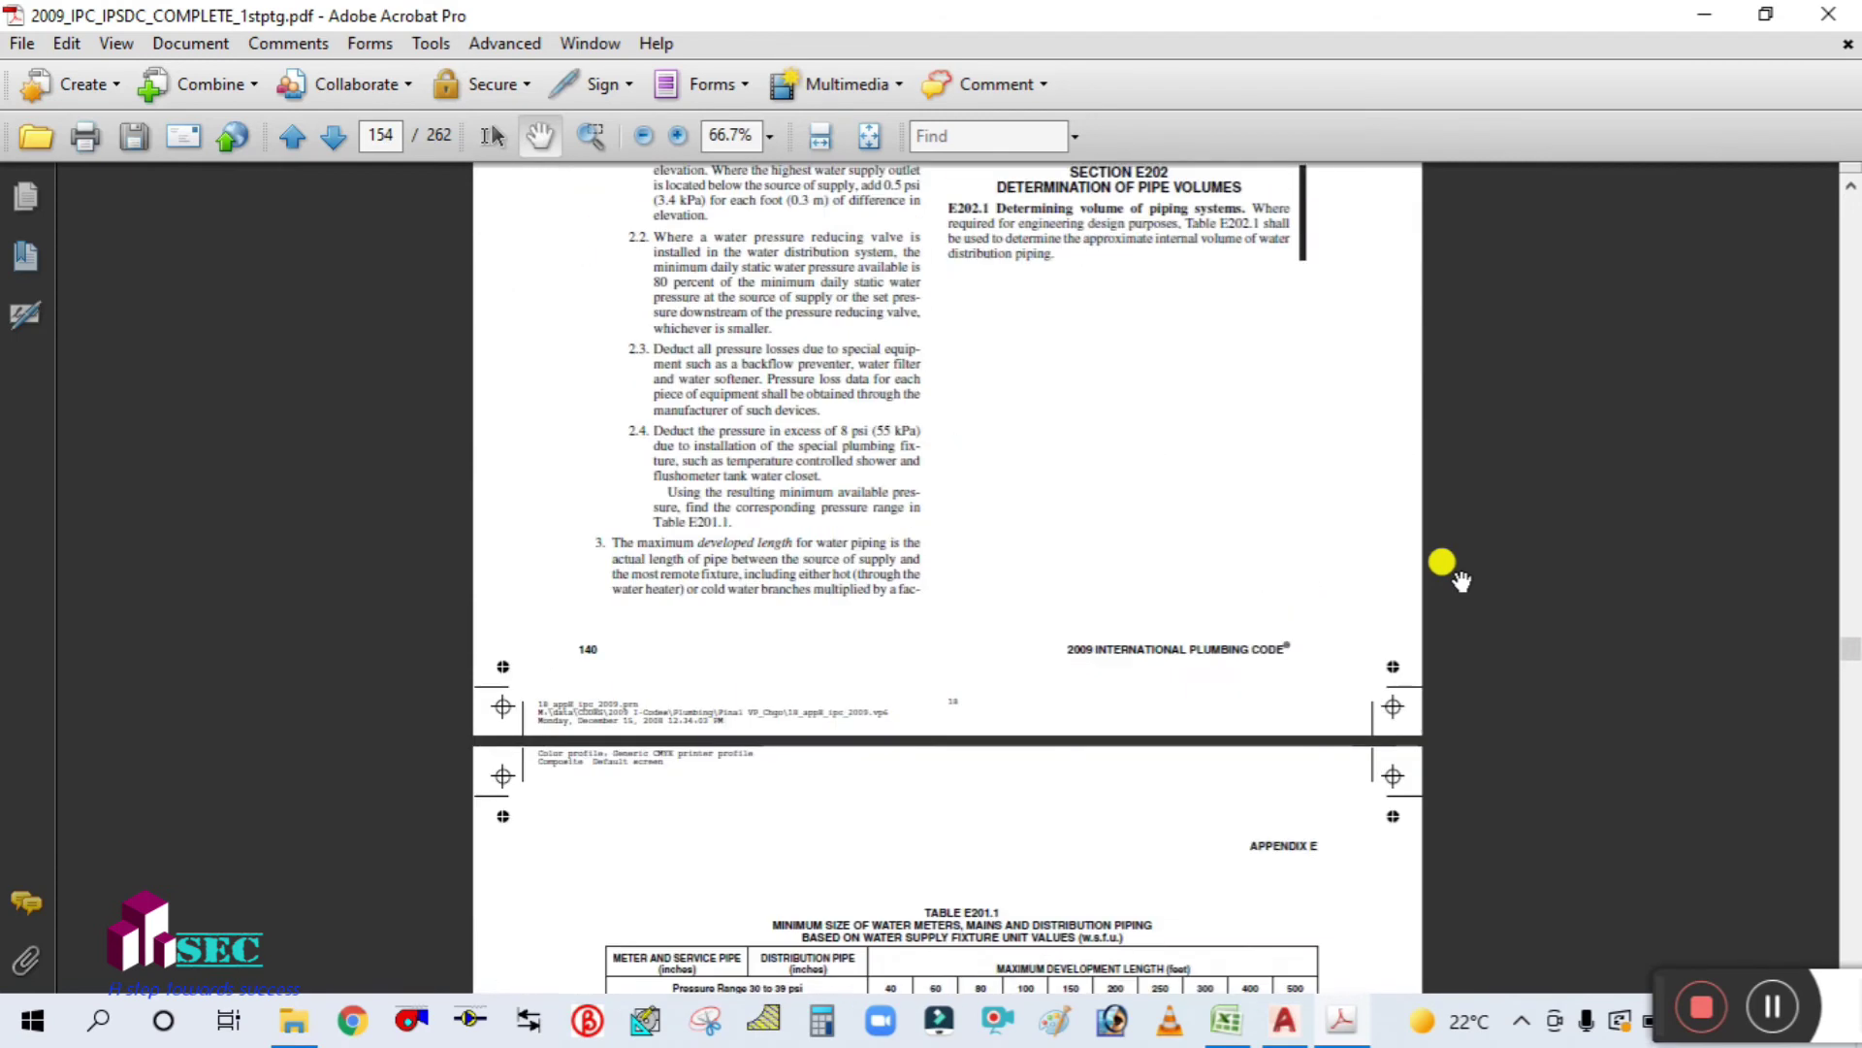
{"action": "scroll", "coordinate": [1462, 580], "scroll_direction": "up", "scroll_amount": 8}
{"action": "scroll", "coordinate": [1446, 568], "scroll_direction": "up", "scroll_amount": 3}
{"action": "scroll", "coordinate": [1447, 570], "scroll_direction": "down", "scroll_amount": 3}
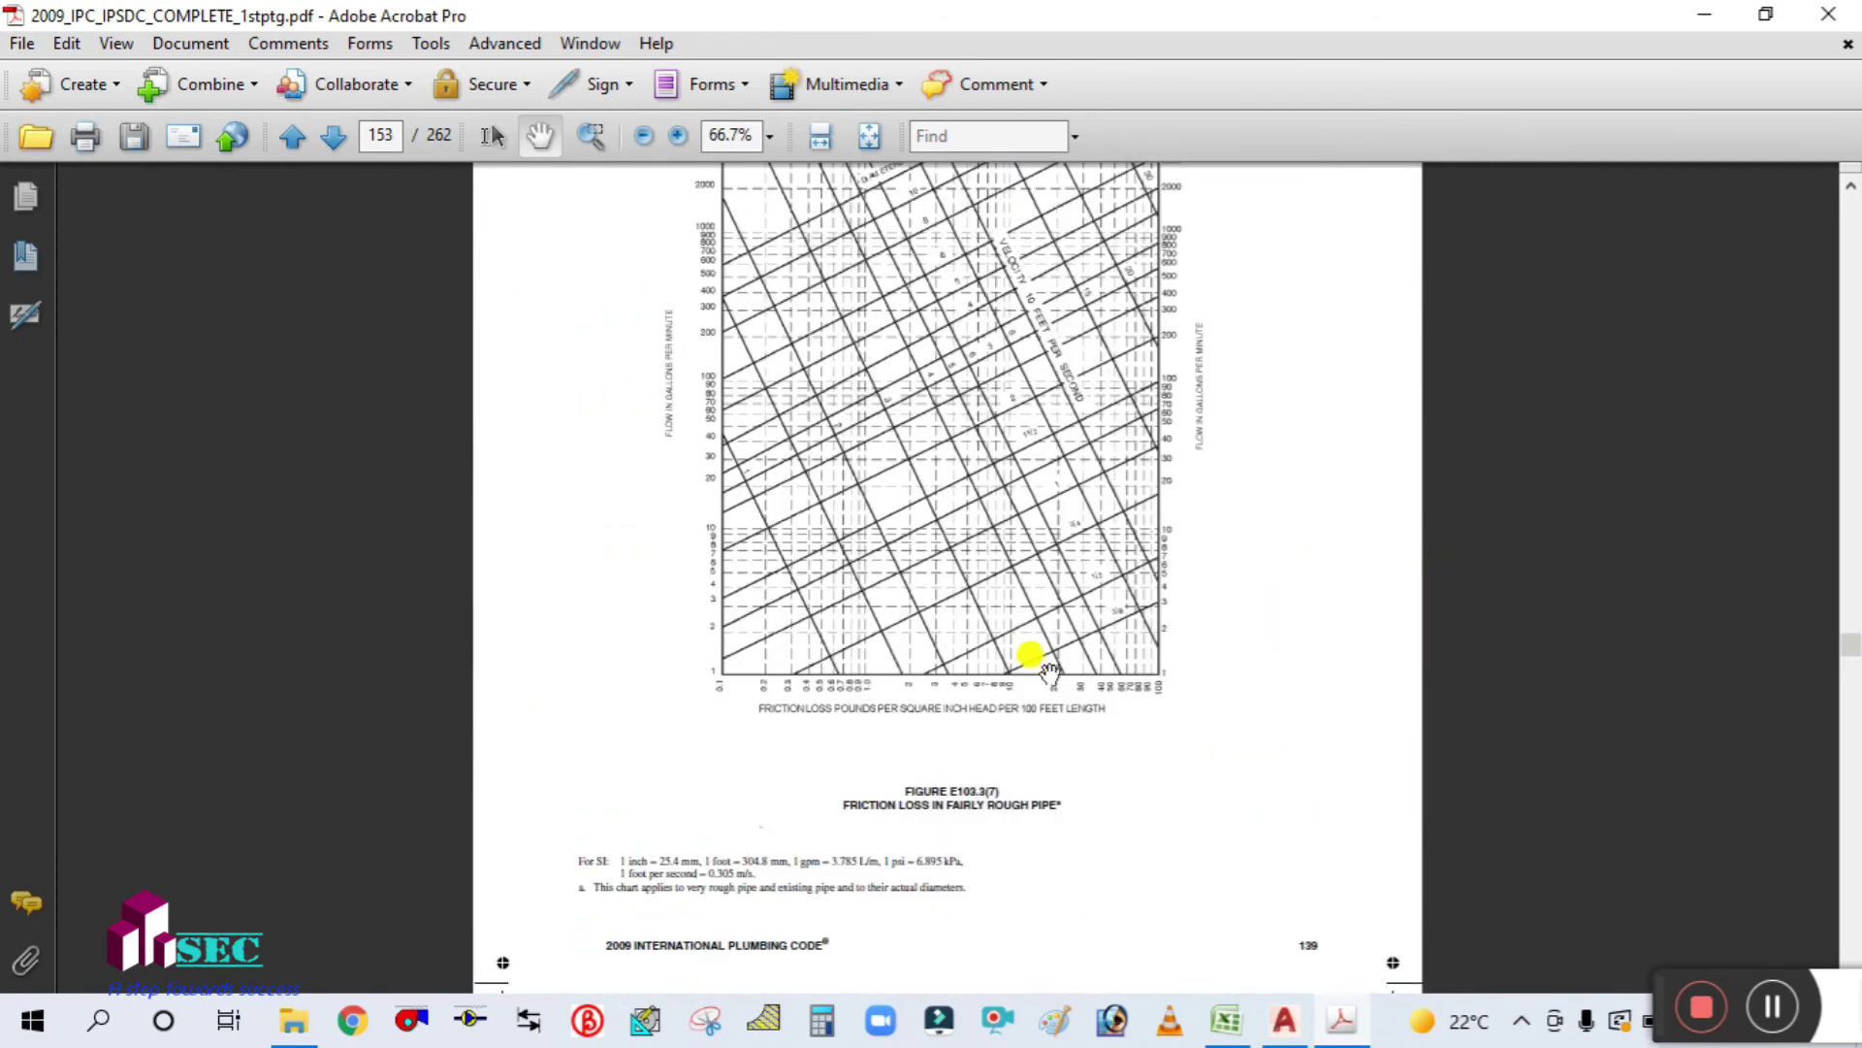
{"action": "scroll", "coordinate": [963, 764], "scroll_direction": "up", "scroll_amount": 2, "text": "ctrl"}
{"action": "scroll", "coordinate": [960, 757], "scroll_direction": "up", "scroll_amount": 2, "text": "ctrl"}
{"action": "scroll", "coordinate": [935, 718], "scroll_direction": "up", "scroll_amount": 10}
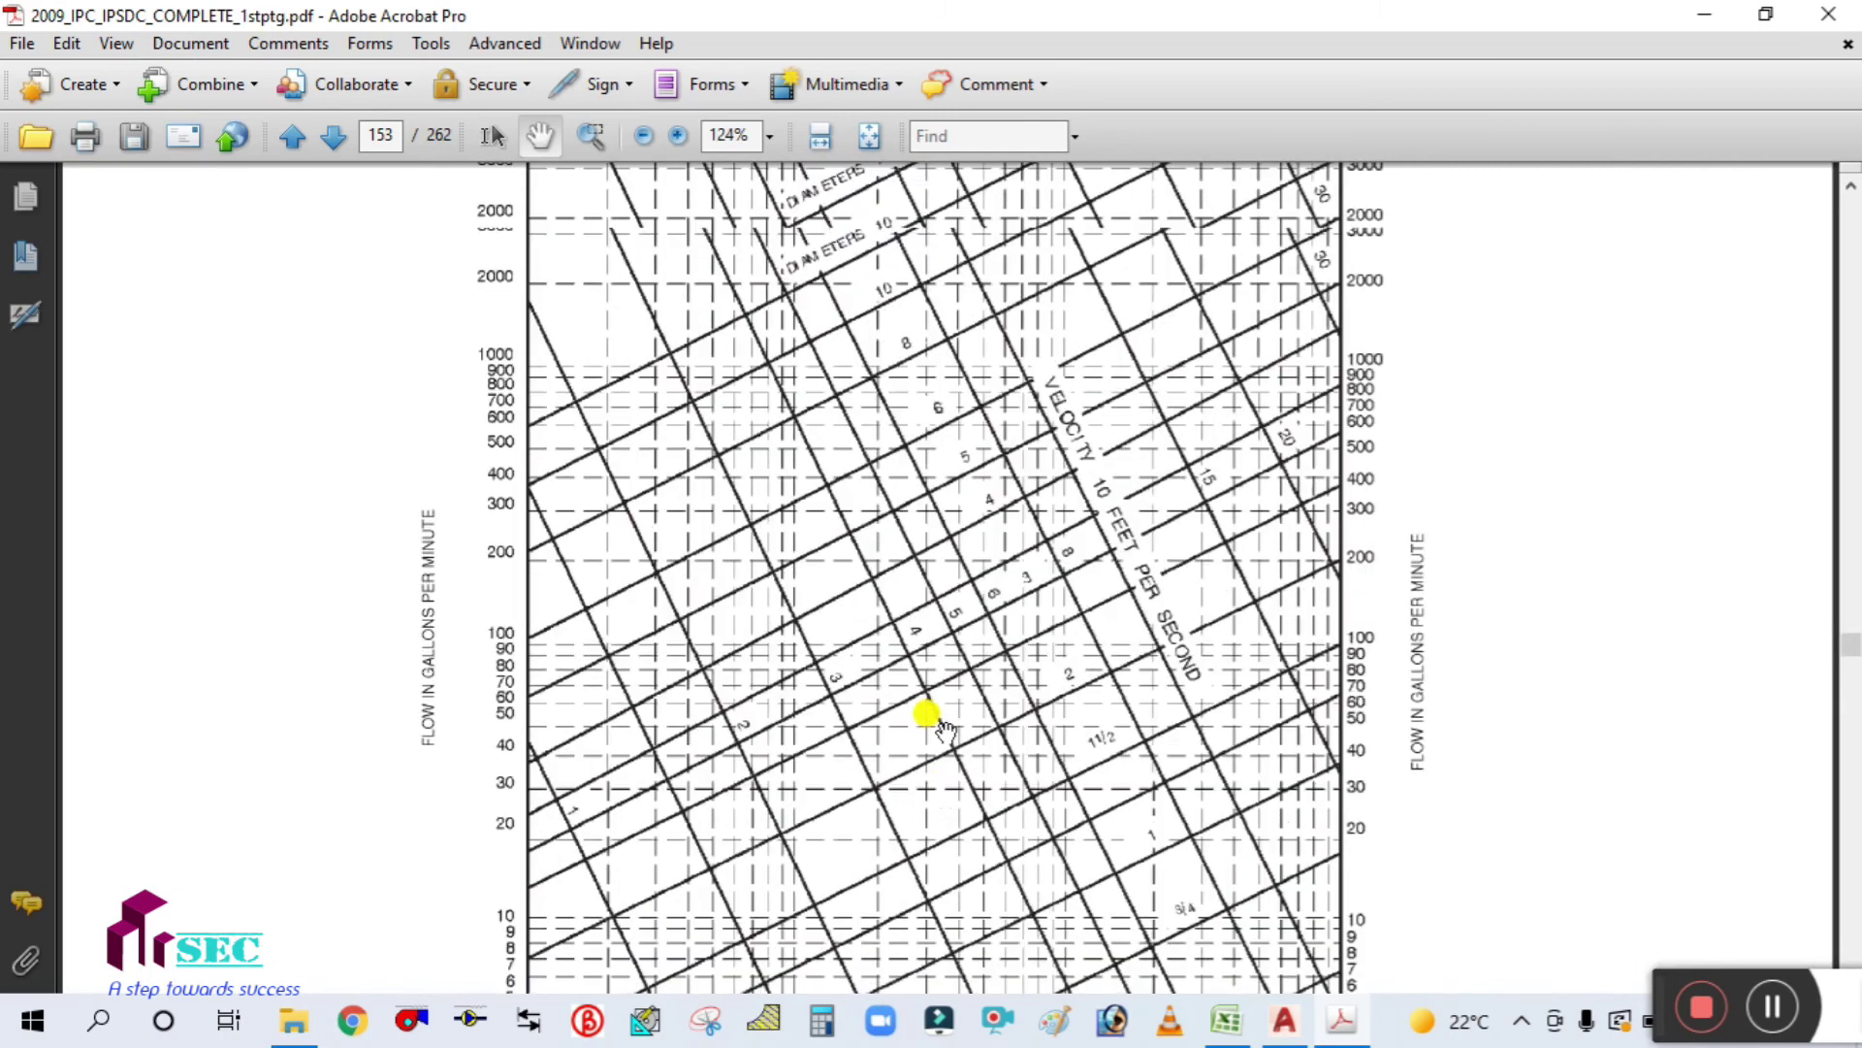
{"action": "scroll", "coordinate": [949, 726], "scroll_direction": "up", "scroll_amount": 15}
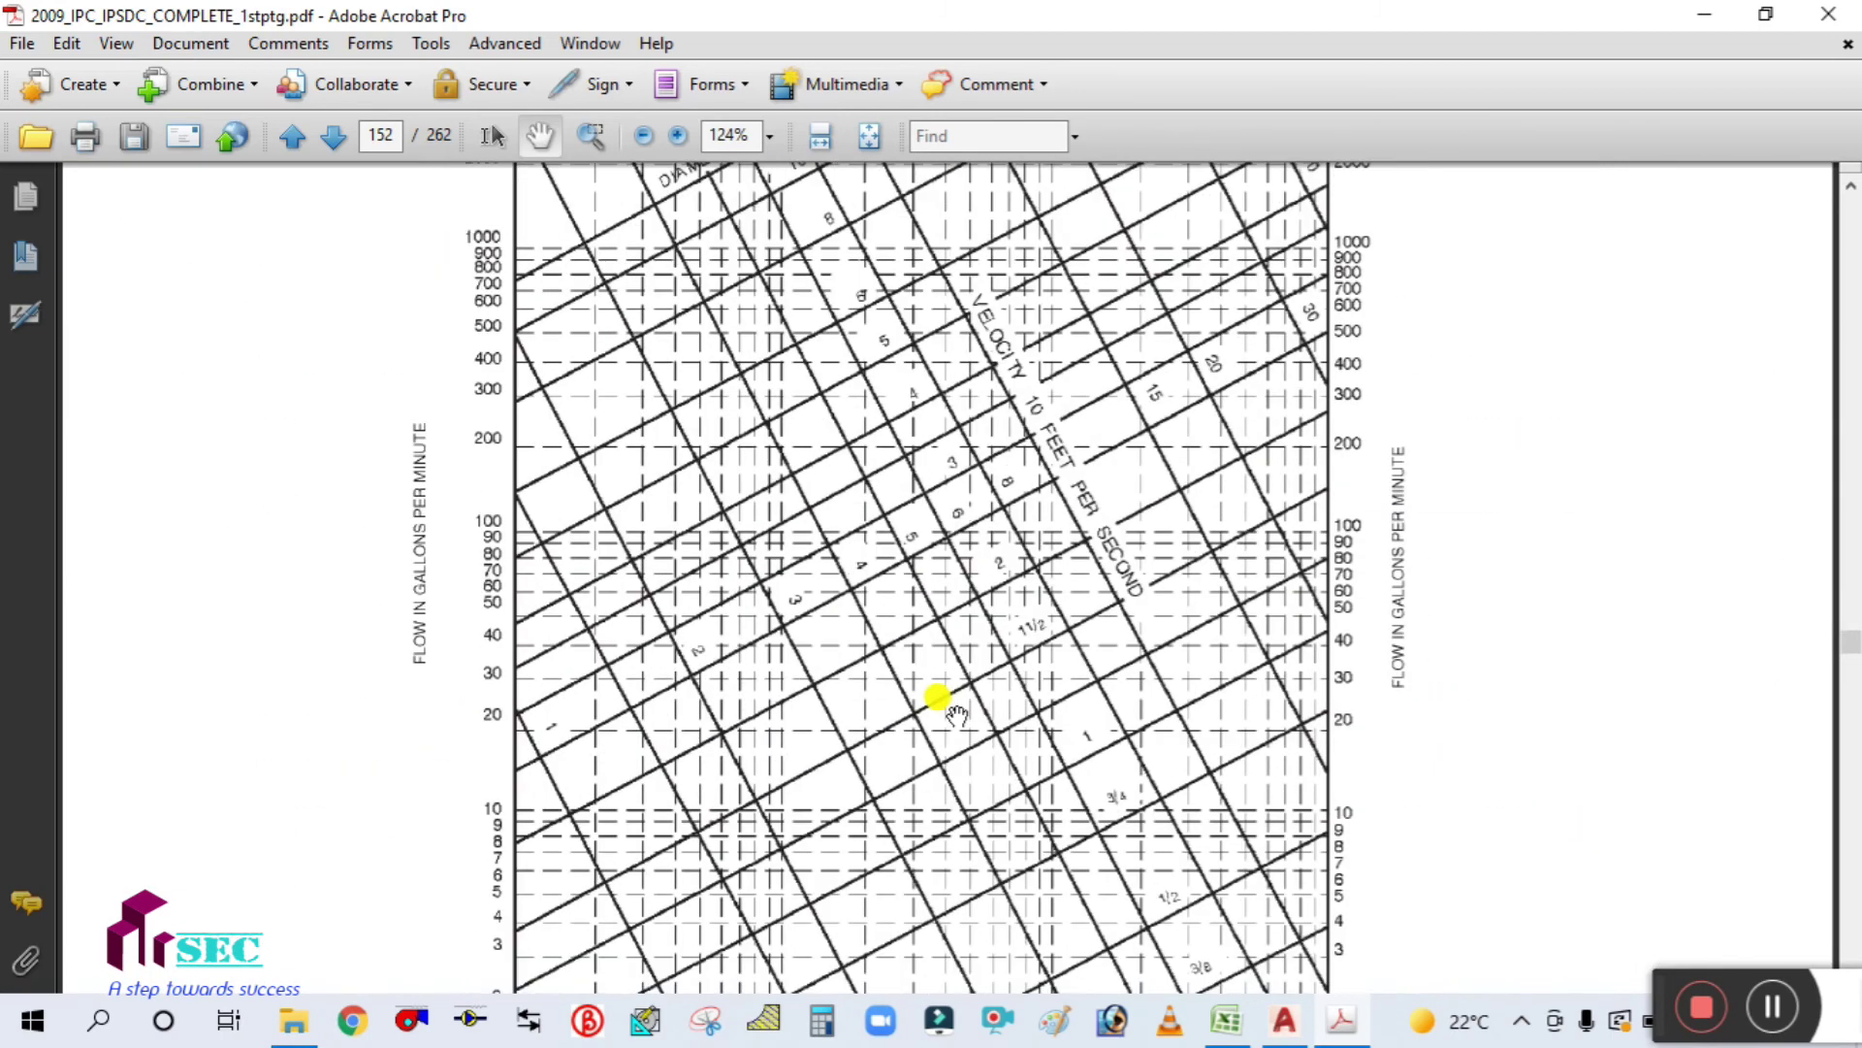
{"action": "scroll", "coordinate": [956, 714], "scroll_direction": "down", "scroll_amount": 3}
{"action": "scroll", "coordinate": [956, 714], "scroll_direction": "down", "scroll_amount": 3}
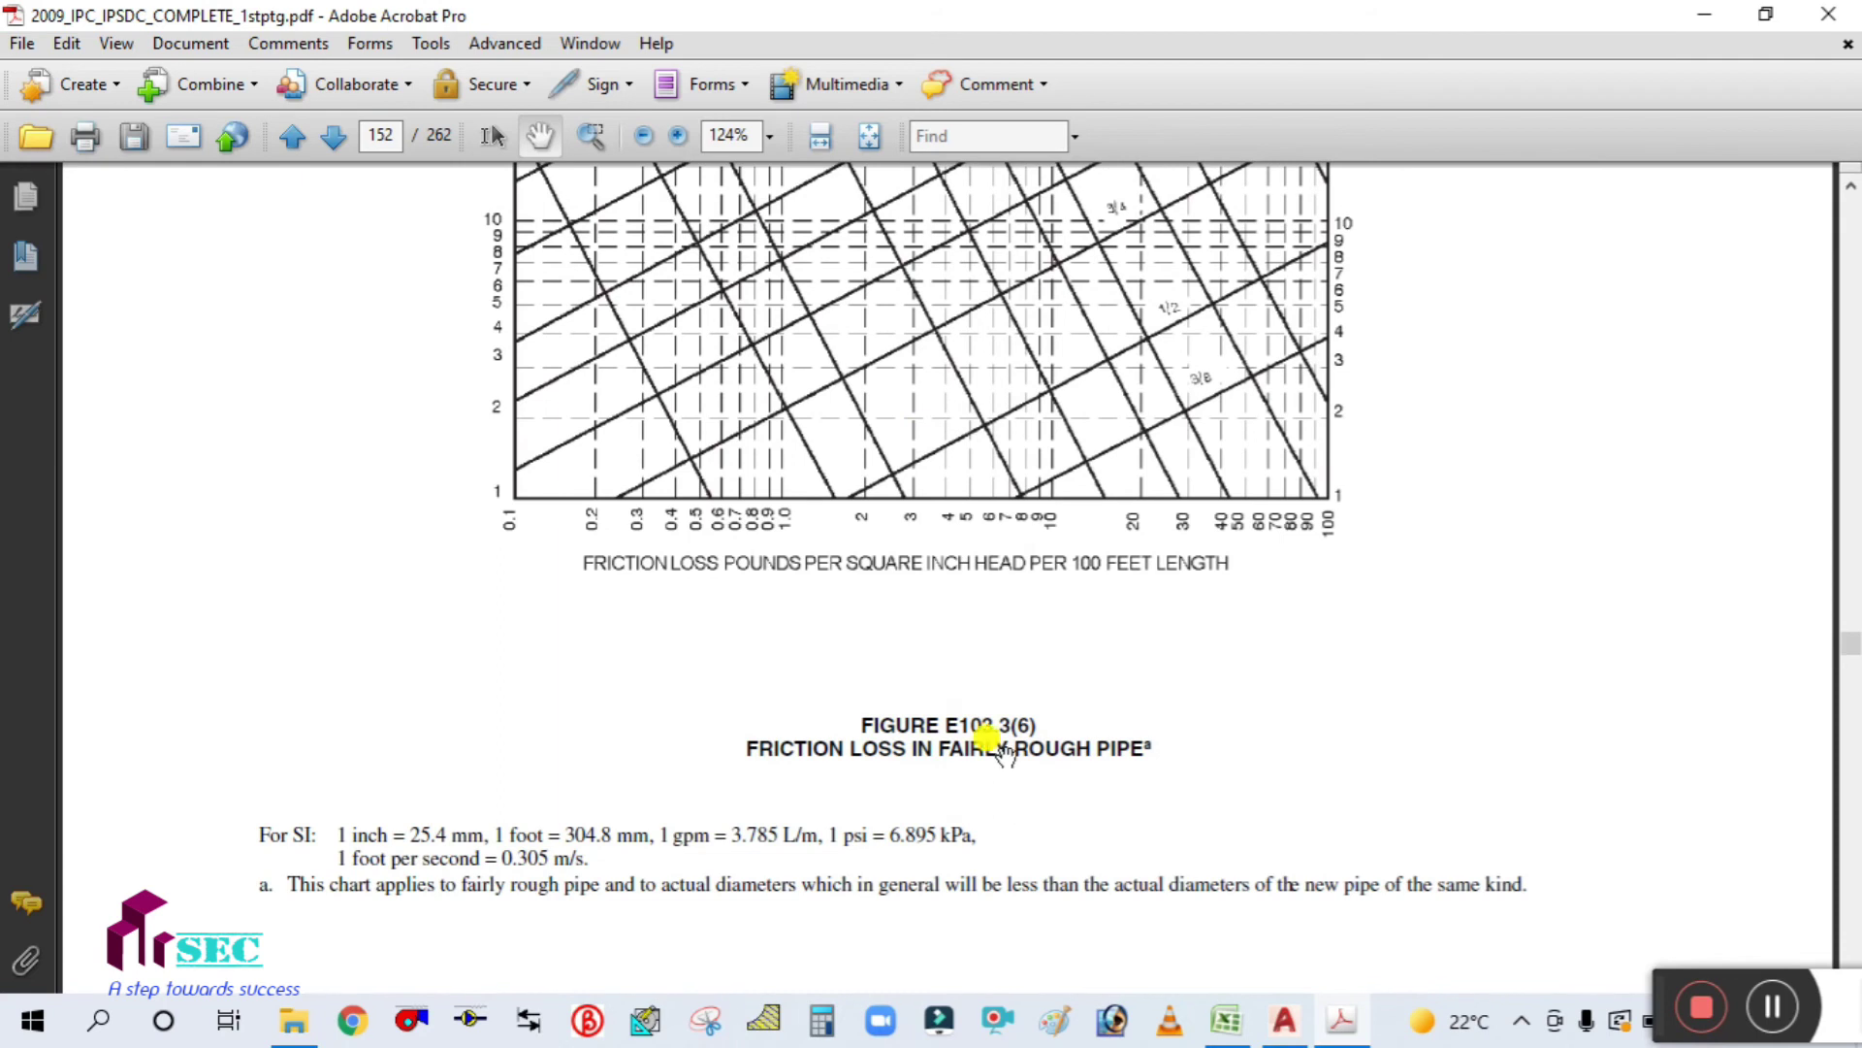
{"action": "scroll", "coordinate": [999, 737], "scroll_direction": "up", "scroll_amount": 13}
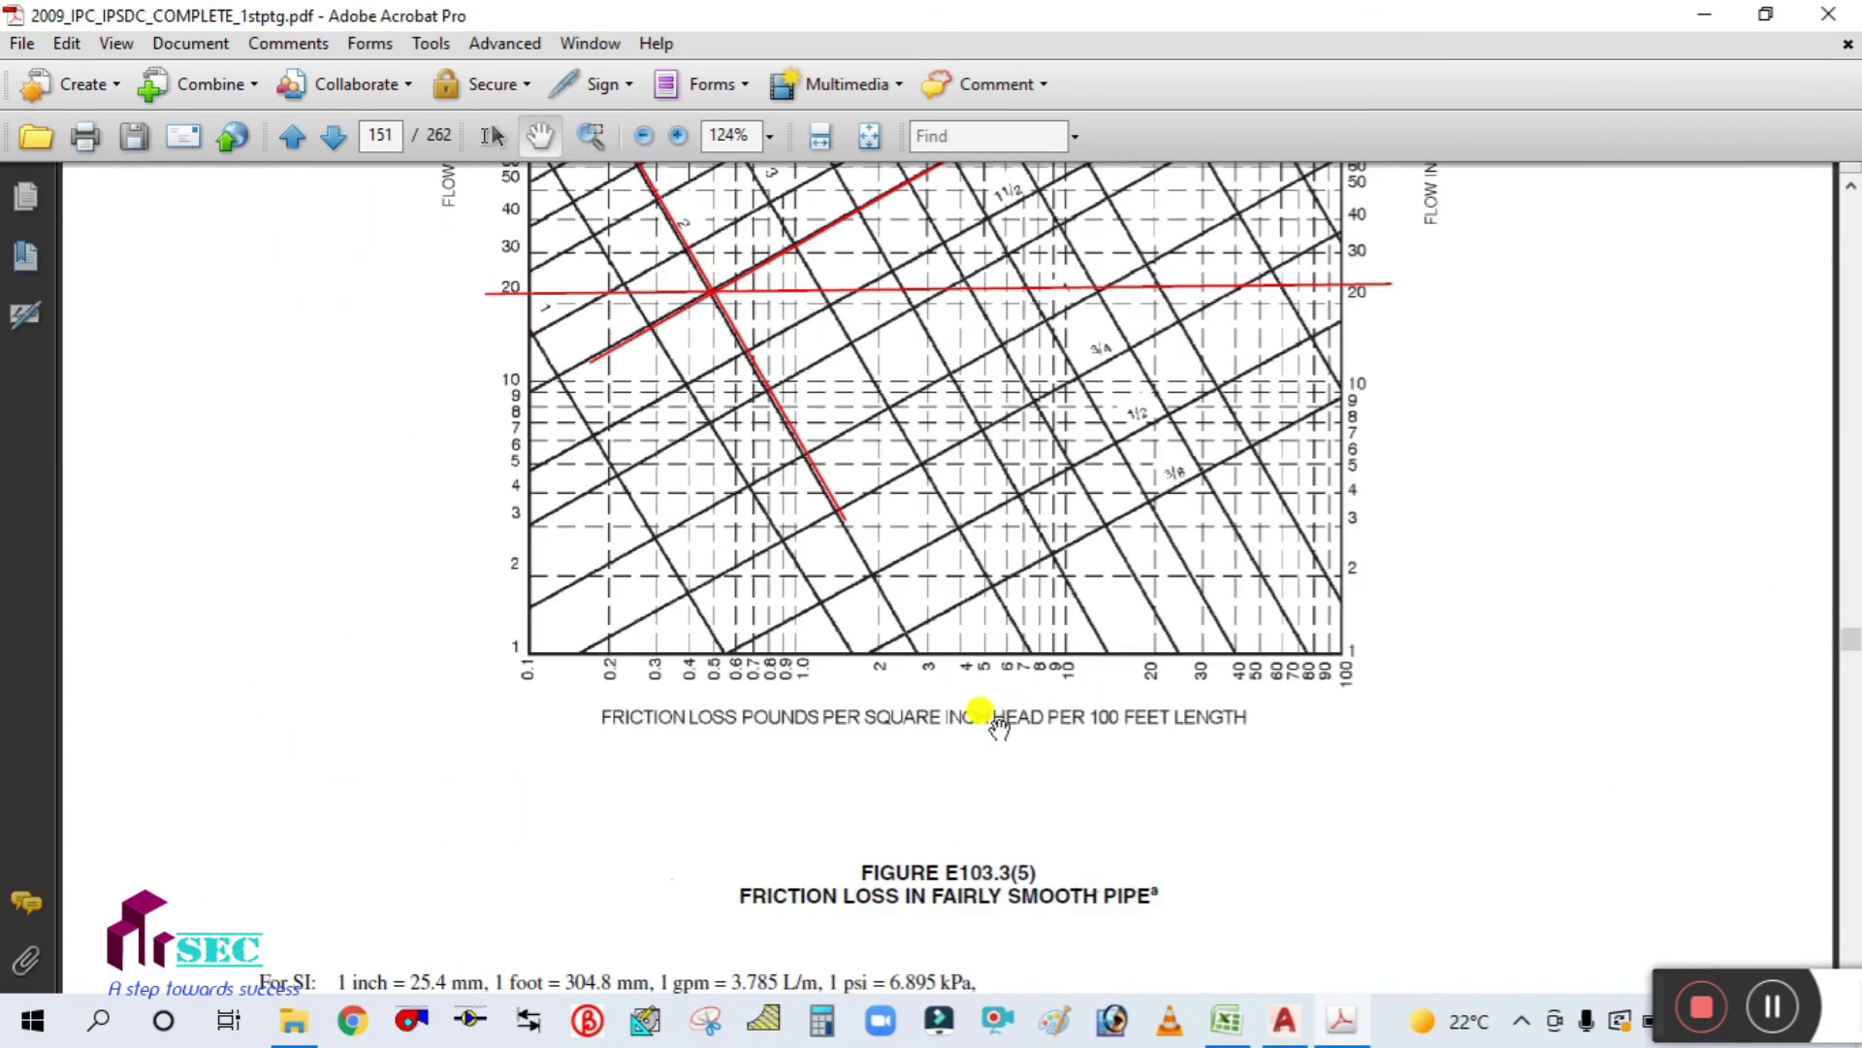
{"action": "scroll", "coordinate": [926, 716], "scroll_direction": "up", "scroll_amount": 3}
Step: Delete the existing red lines and rectangle from the fairly smooth pipe friction chart
{"action": "left_click", "coordinate": [799, 664]}
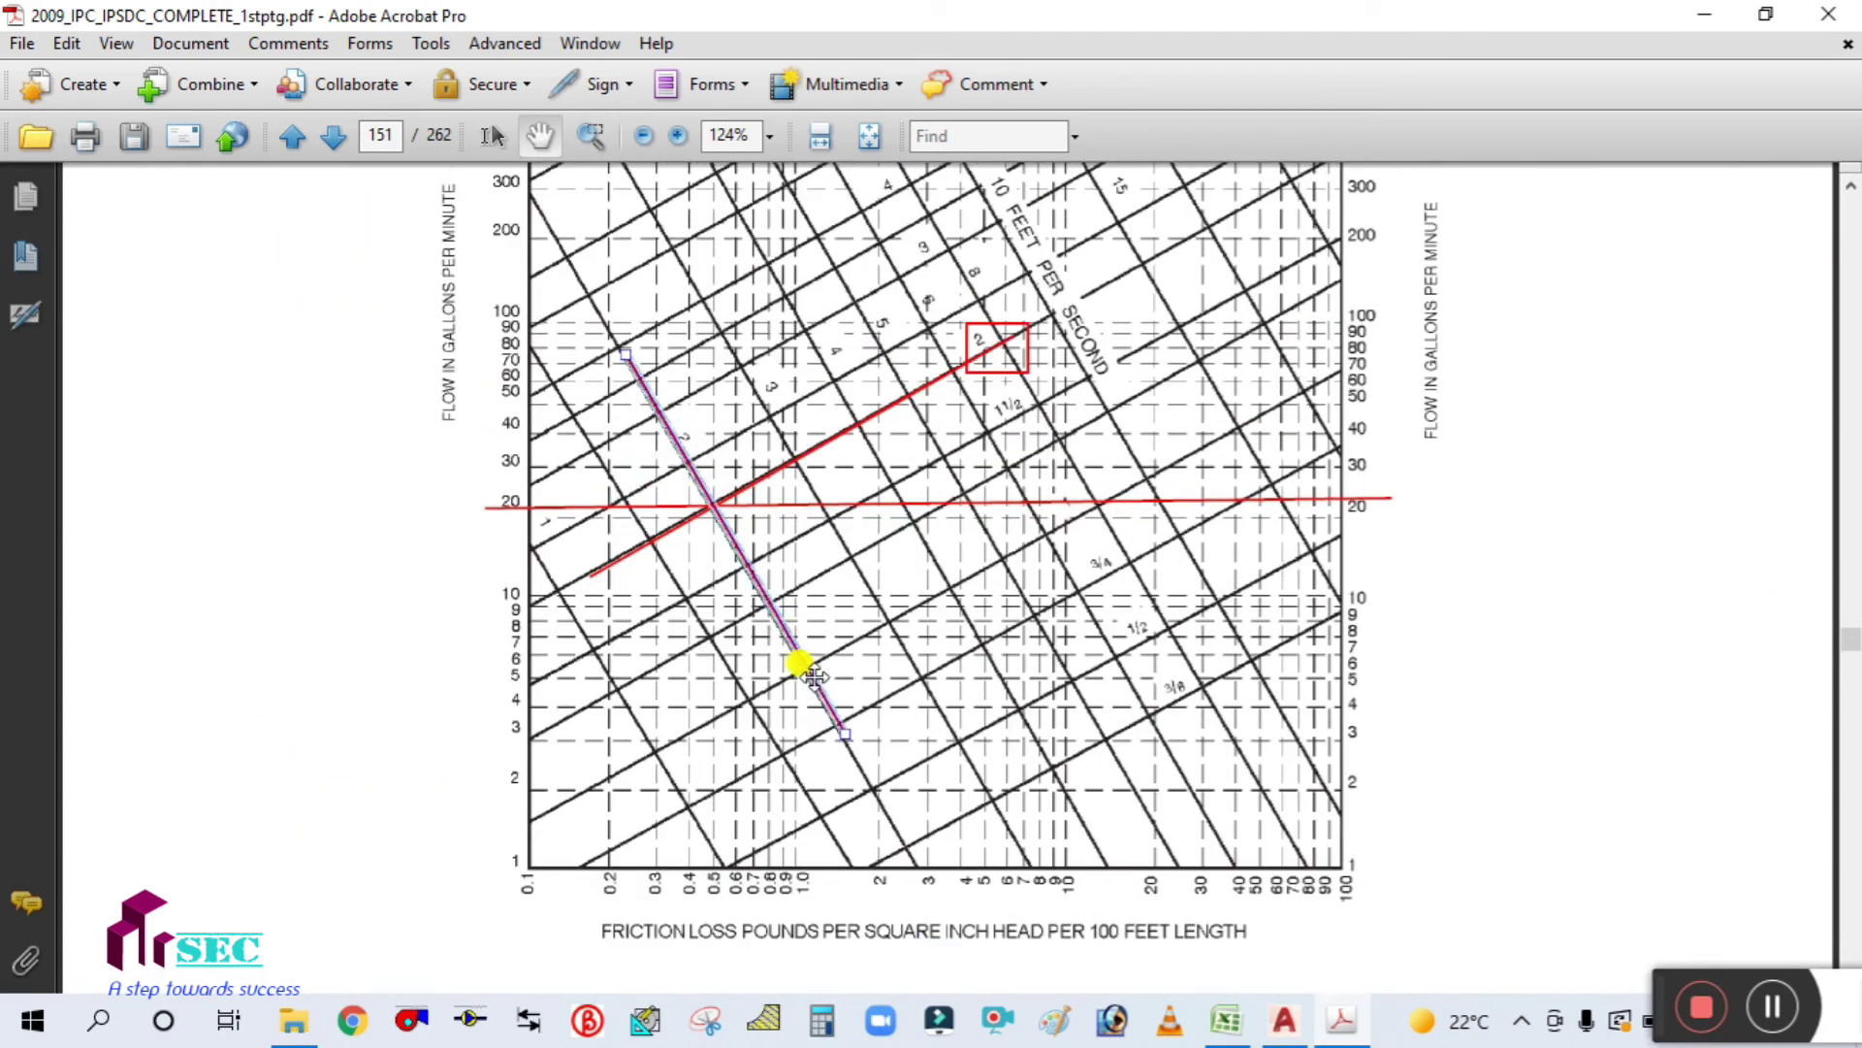
{"action": "key", "text": "Delete"}
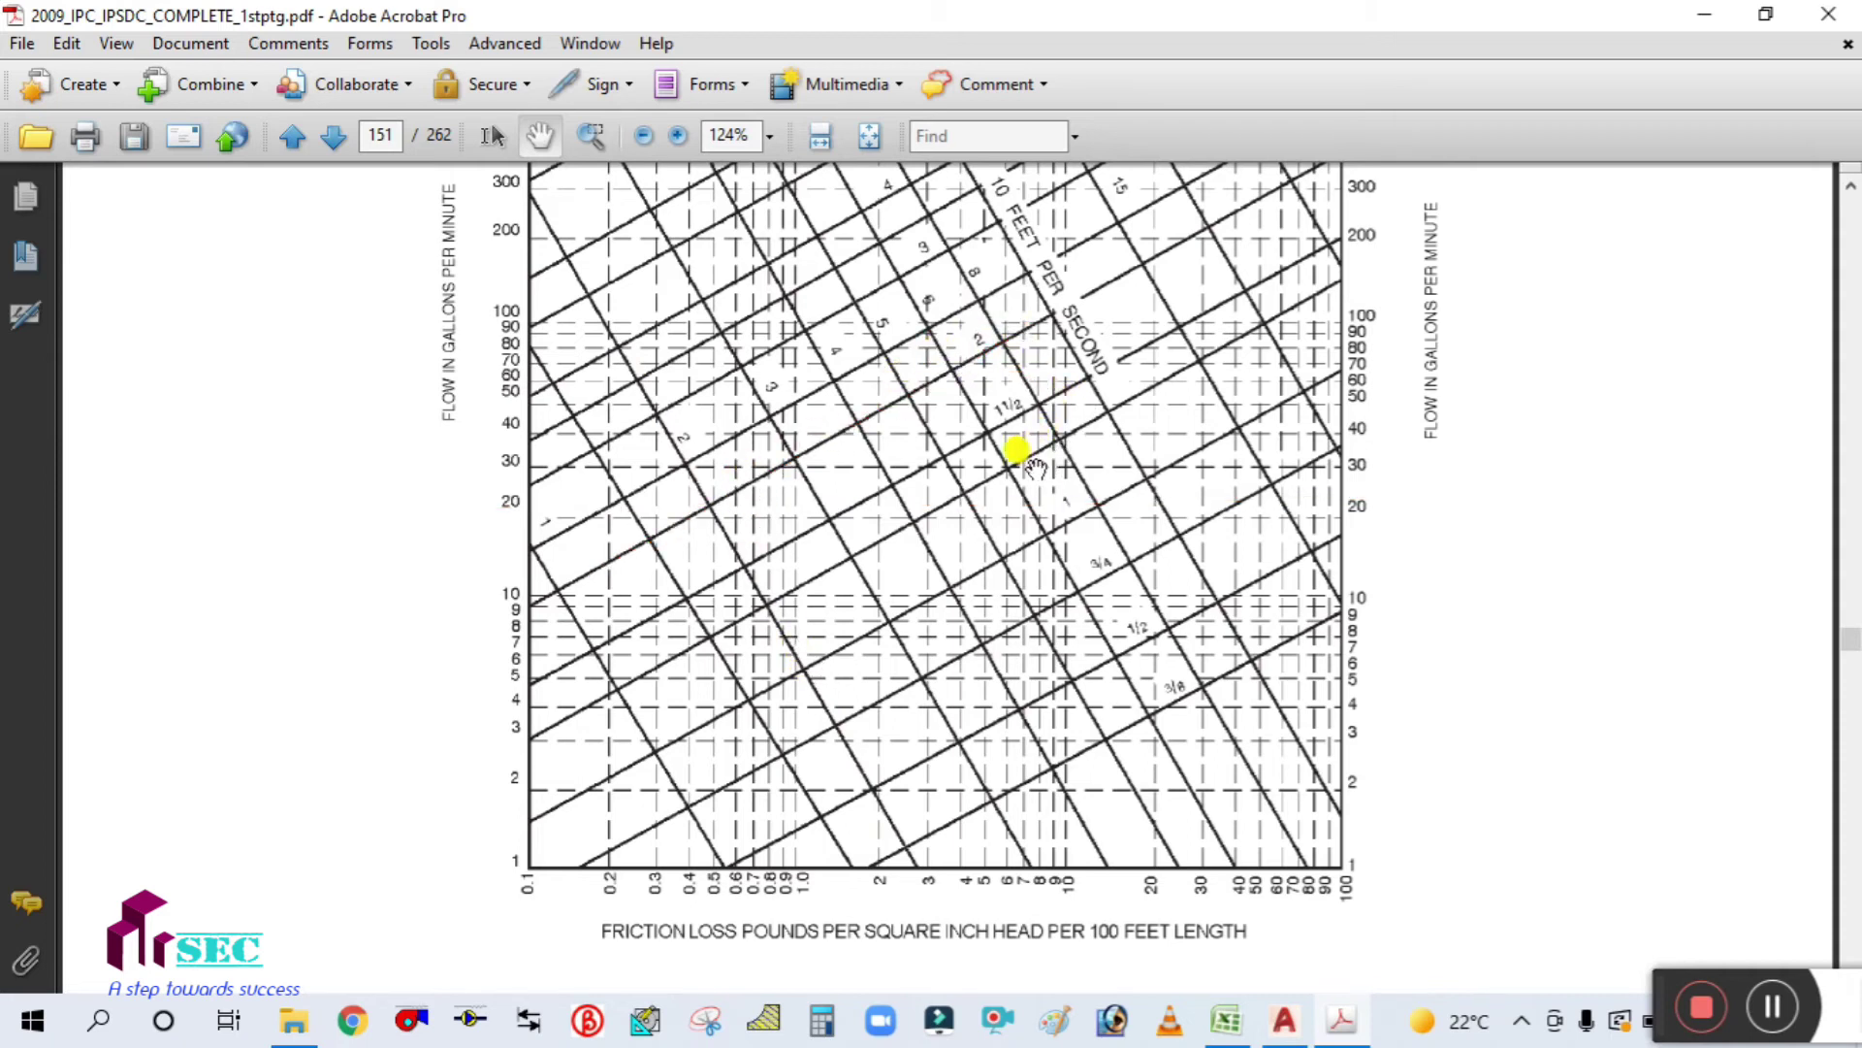
{"action": "scroll", "coordinate": [1056, 653], "scroll_direction": "up", "scroll_amount": 2}
{"action": "scroll", "coordinate": [709, 657], "scroll_direction": "up", "scroll_amount": 2, "text": "ctrl"}
{"action": "scroll", "coordinate": [709, 657], "scroll_direction": "down", "scroll_amount": 2}
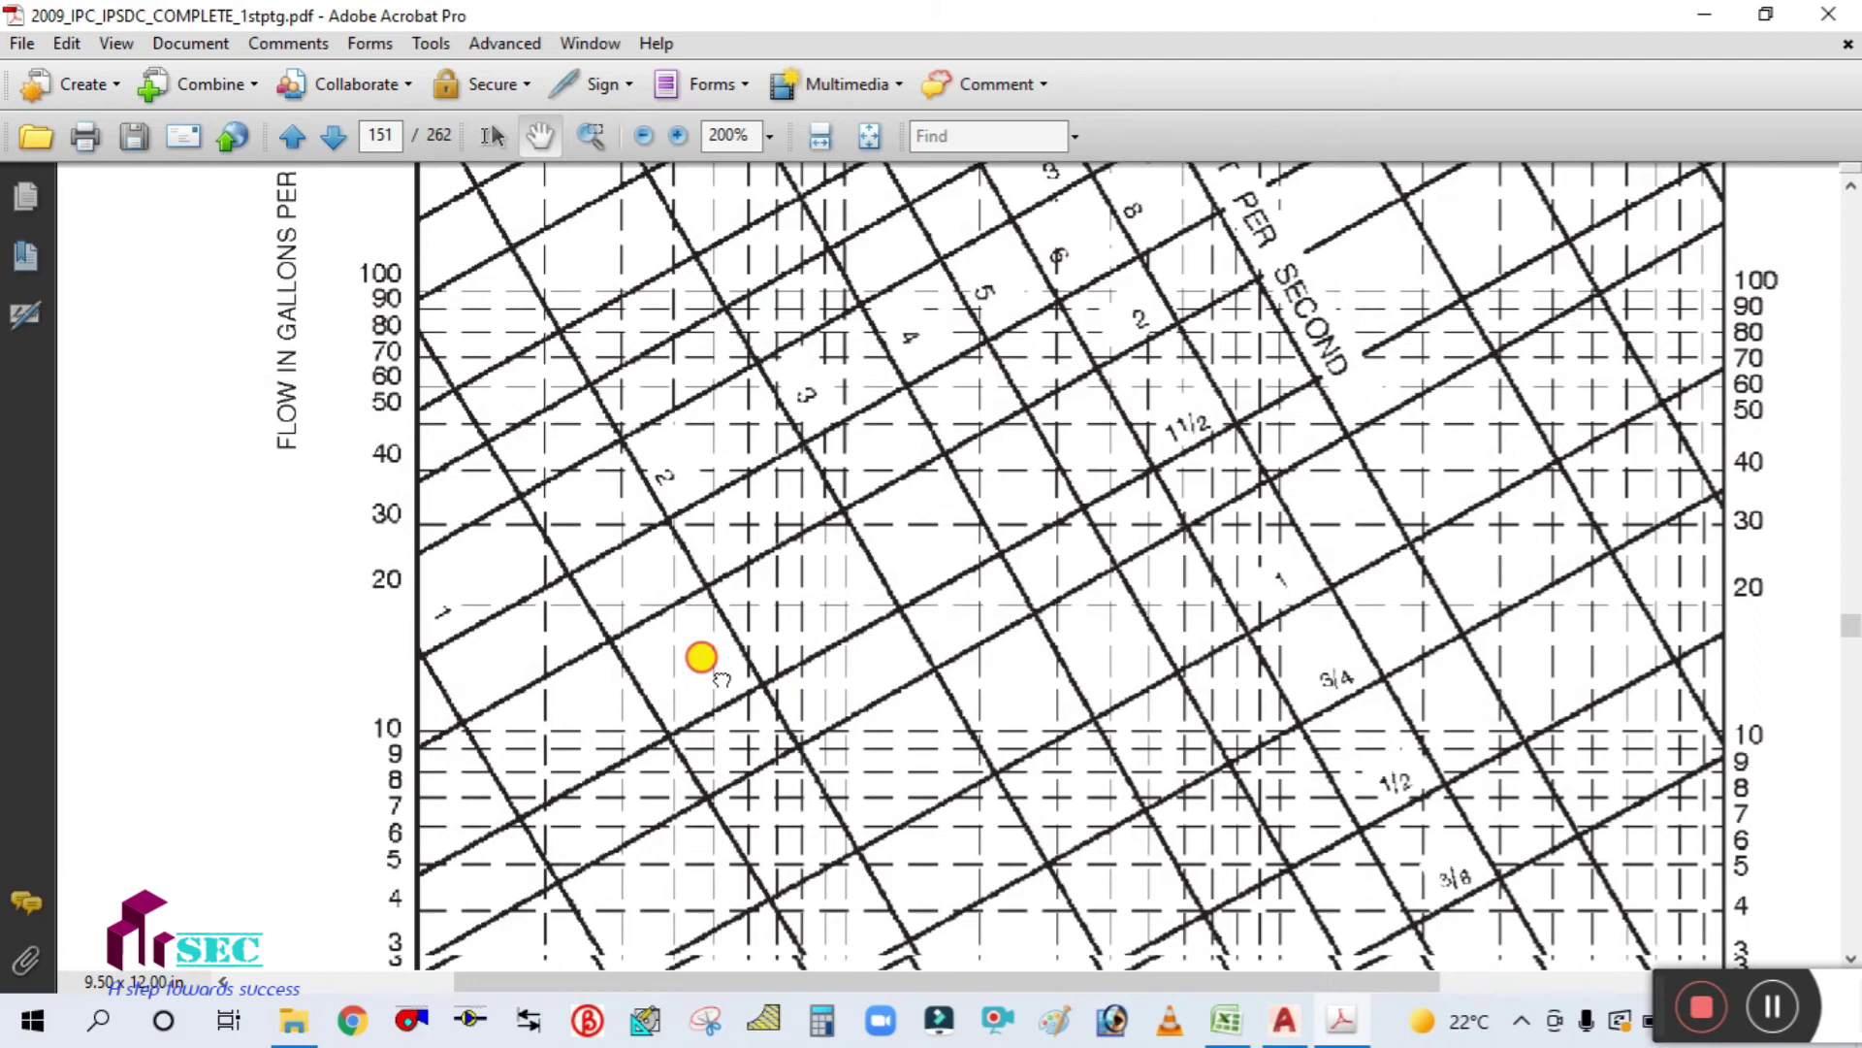
Step: Check the GPM in Excel, then draw red lines on the chart for the 16.5 GPM flow, velocity 2 and the intersecting pipe diameter
{"action": "left_click", "coordinate": [1228, 1020]}
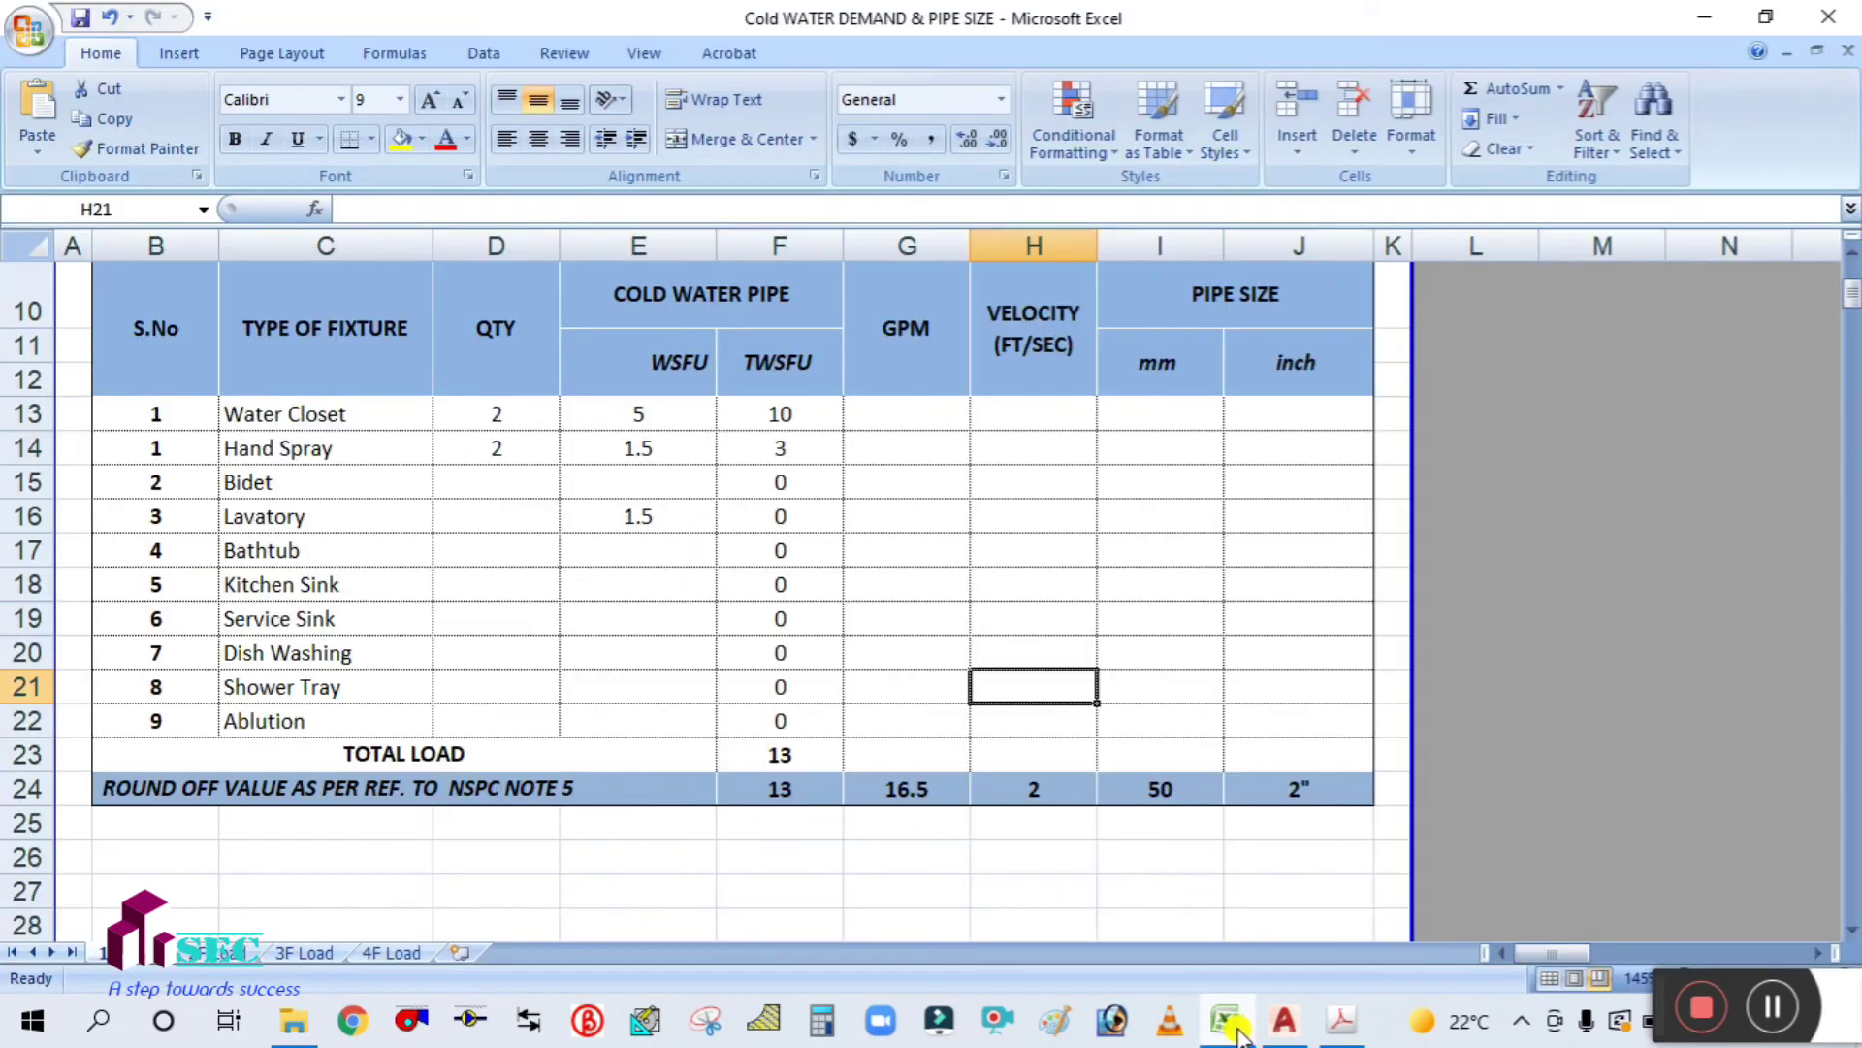
{"action": "left_click", "coordinate": [1237, 1032]}
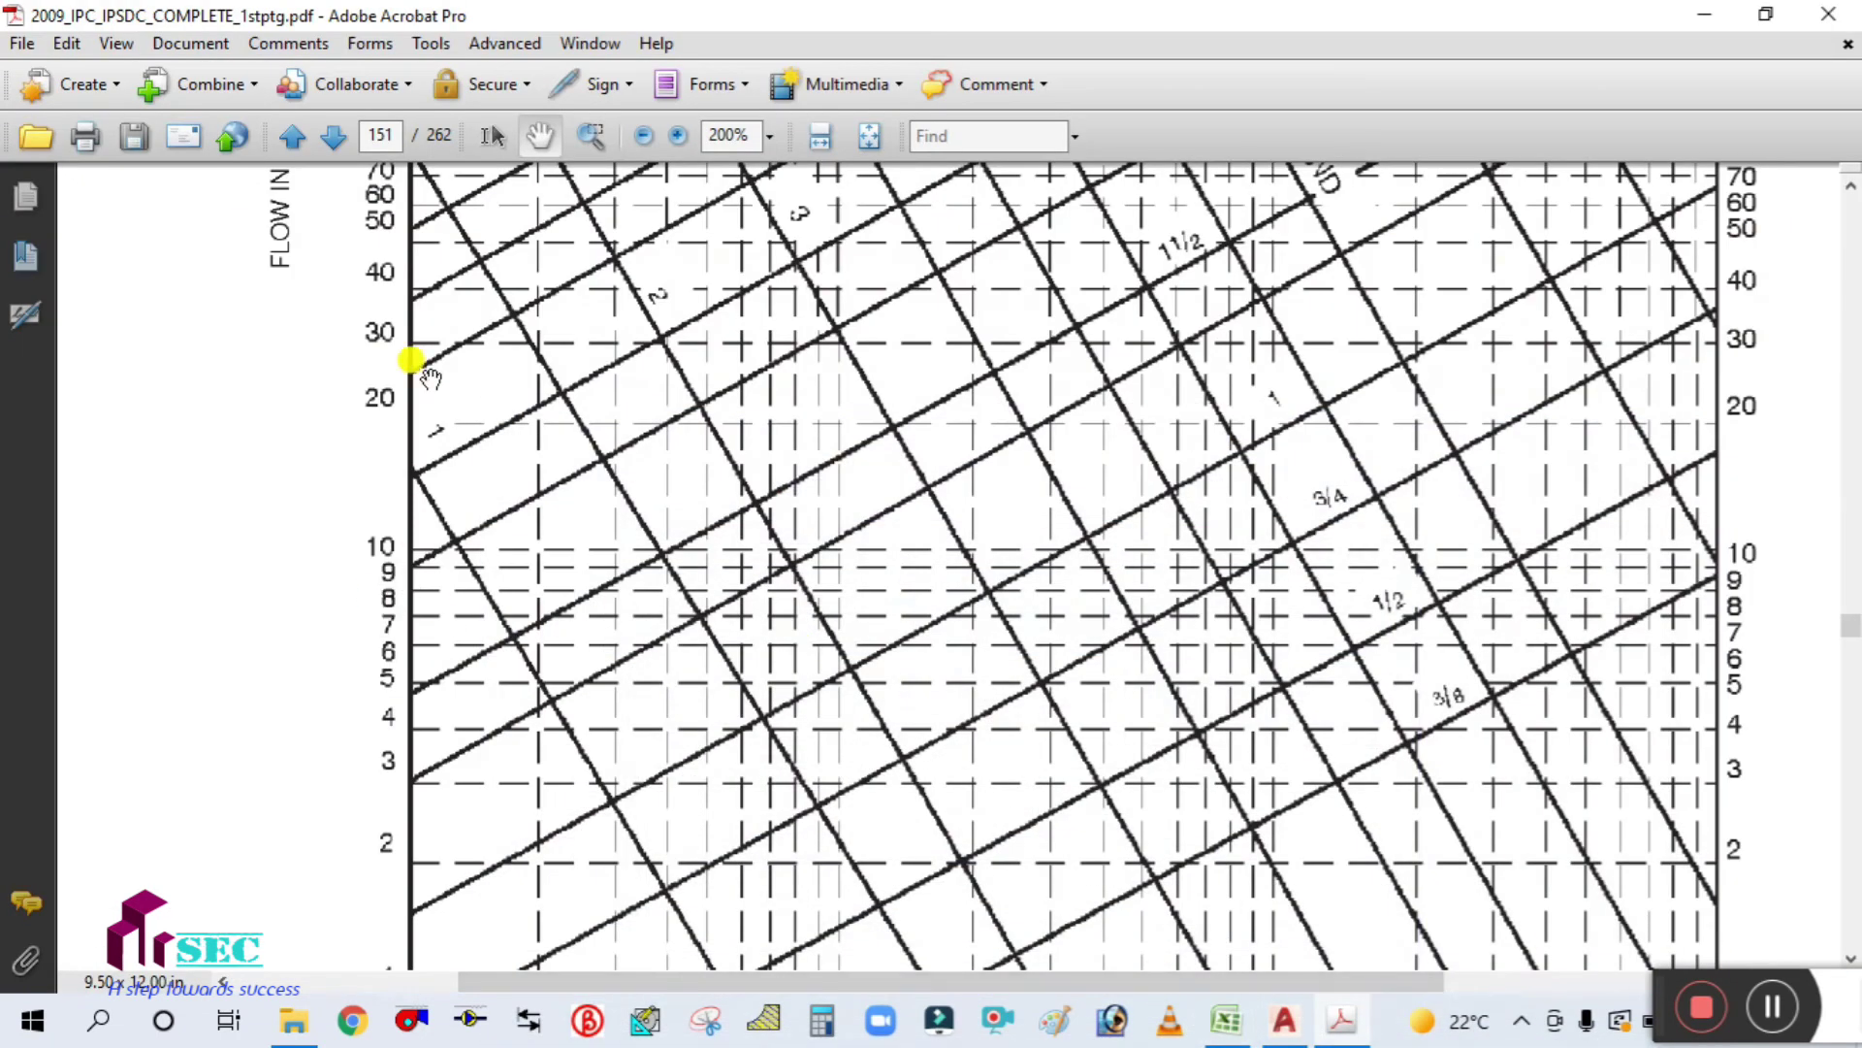
{"action": "left_click", "coordinate": [418, 45]}
{"action": "mouse_move", "coordinate": [471, 78]}
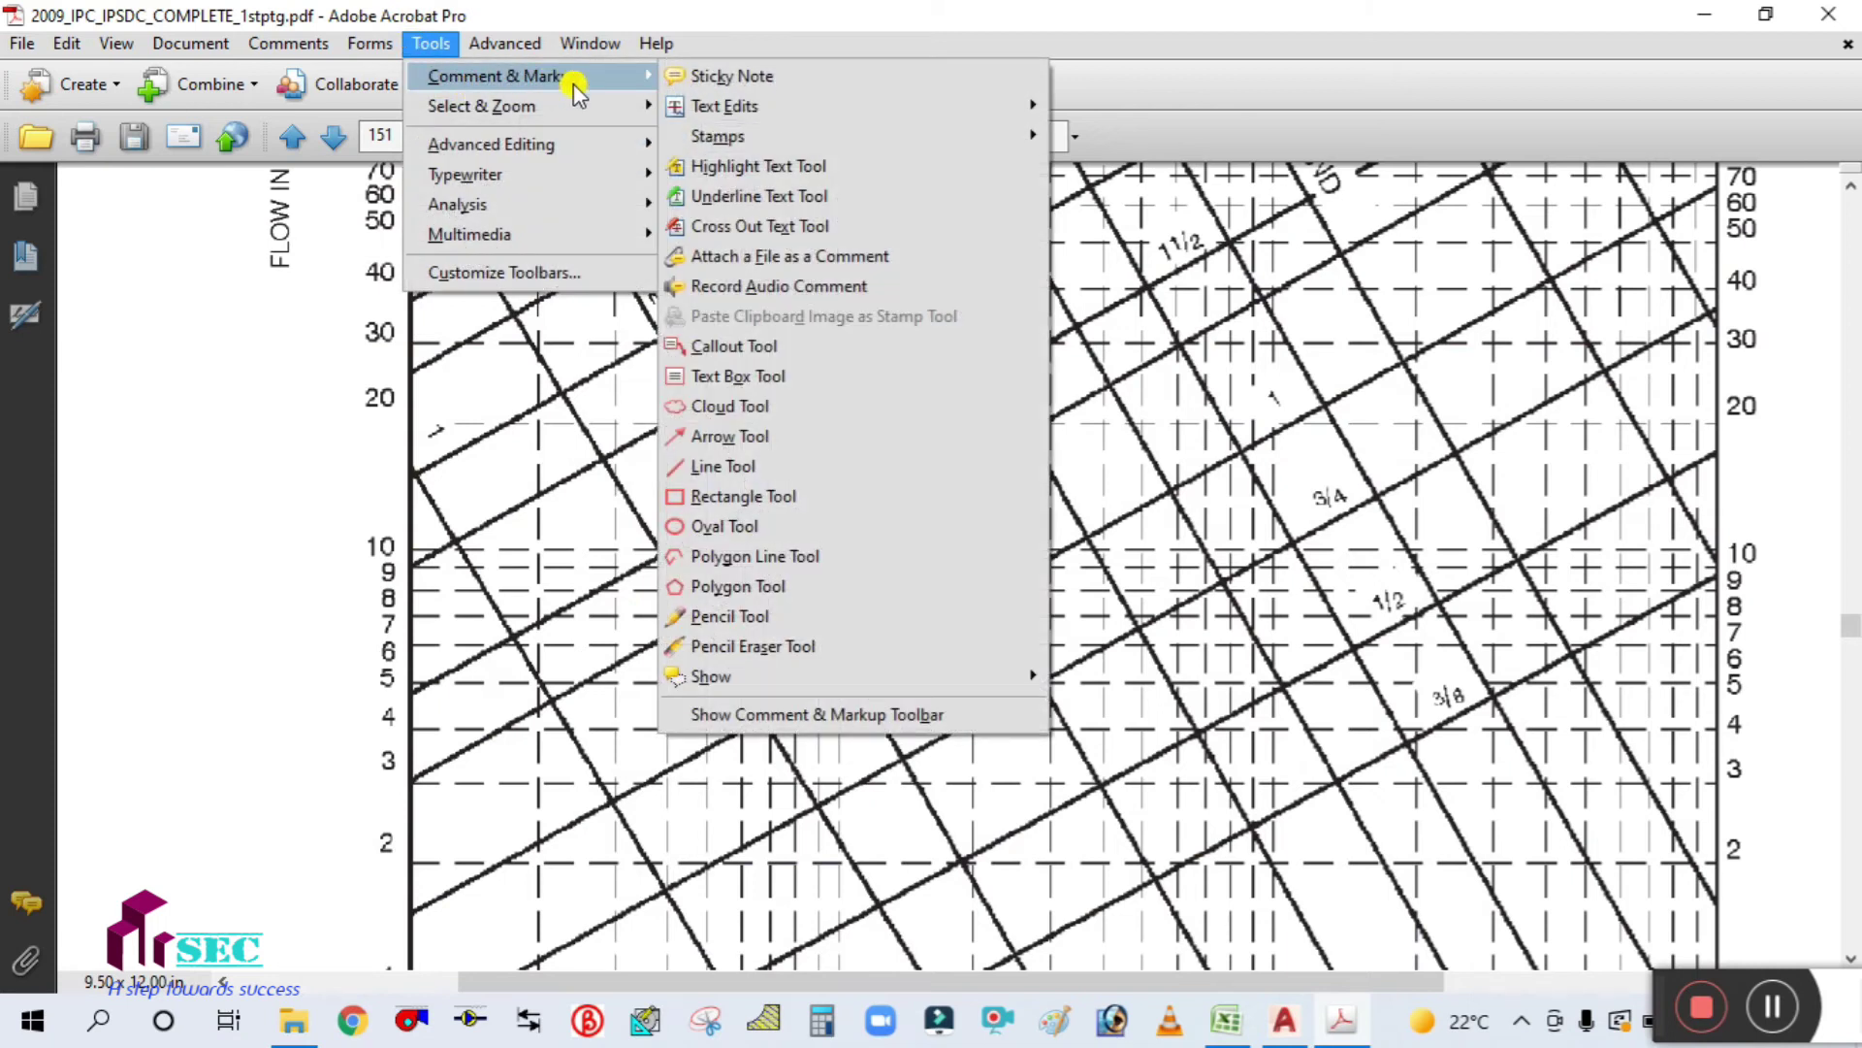
{"action": "left_click", "coordinate": [700, 465]}
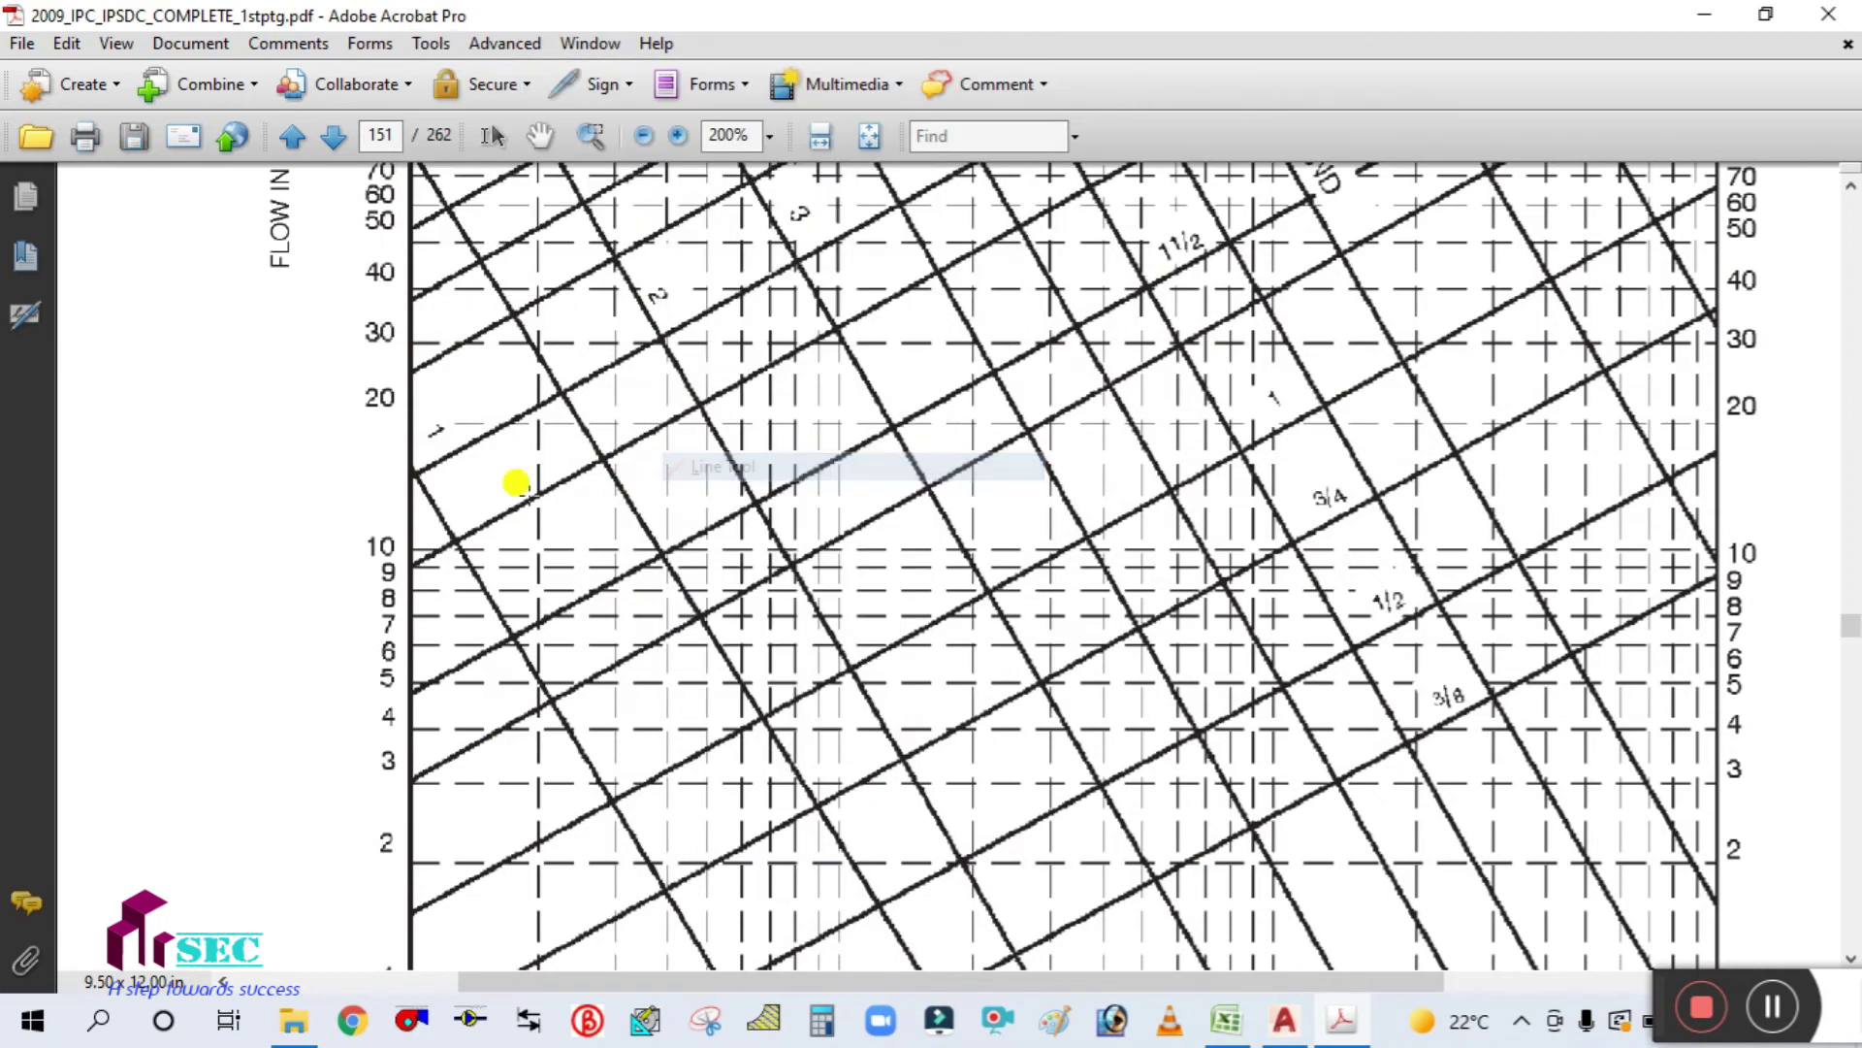
{"action": "mouse_move", "coordinate": [491, 476]}
{"action": "left_mouse_down"}
{"action": "mouse_move", "coordinate": [1475, 479]}
{"action": "mouse_move", "coordinate": [1811, 455]}
{"action": "left_mouse_up"}
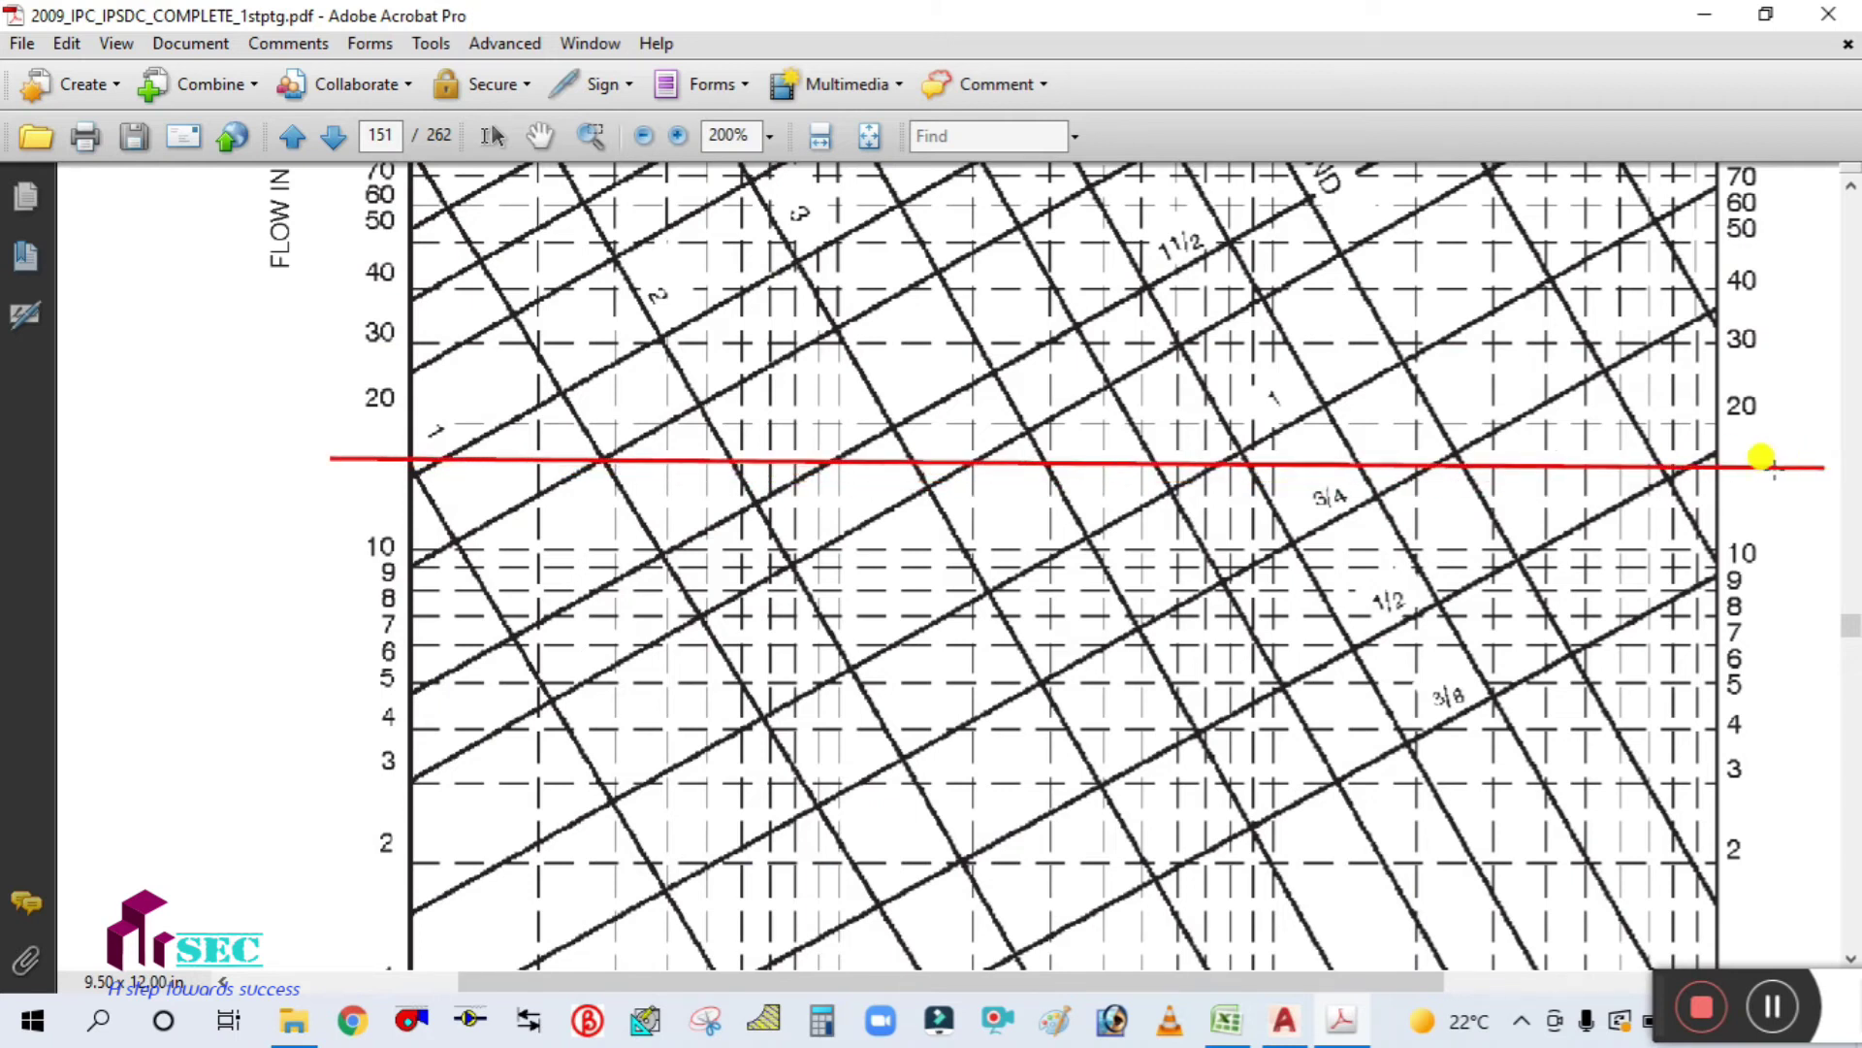
{"action": "mouse_move", "coordinate": [585, 214]}
{"action": "left_mouse_down"}
{"action": "mouse_move", "coordinate": [764, 666]}
{"action": "mouse_move", "coordinate": [947, 834]}
{"action": "left_mouse_up"}
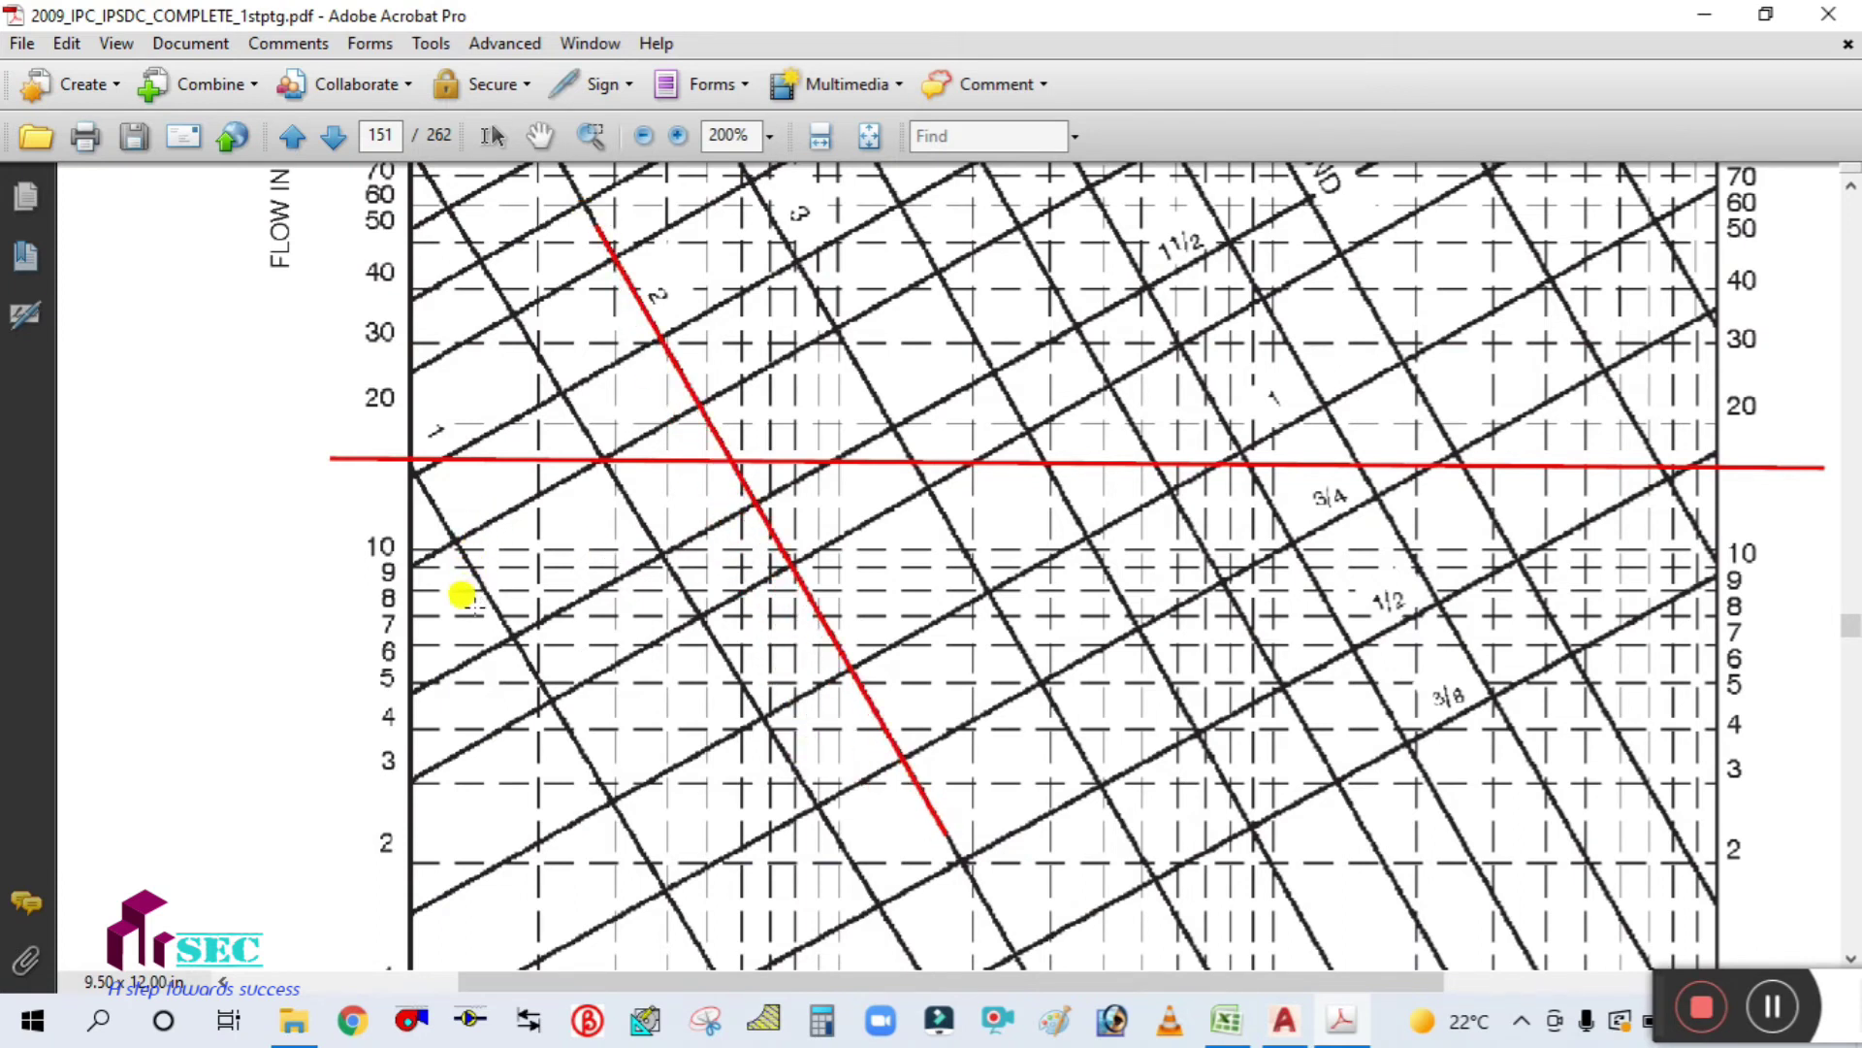
{"action": "left_click_drag", "start_coordinate": [459, 596], "coordinate": [1218, 175]}
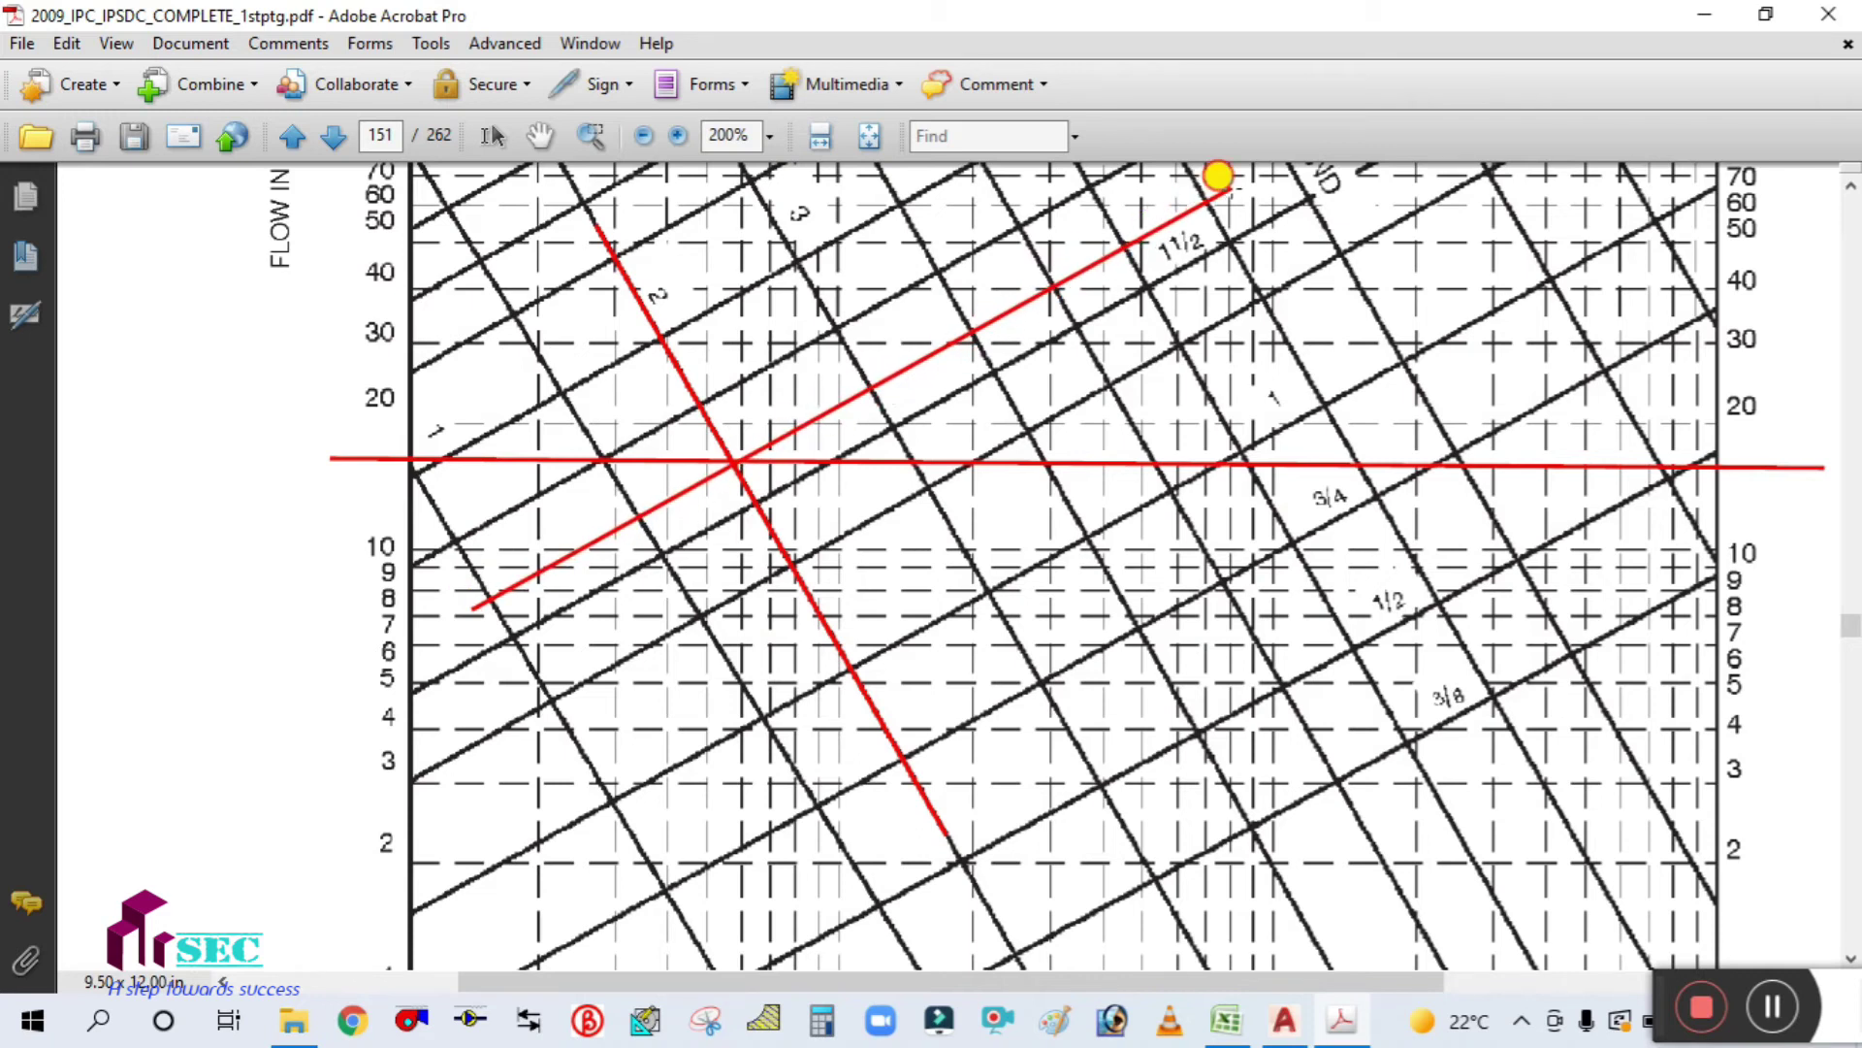
Step: Mark the 1 1/2 pipe diameter label on the friction chart with a red rectangle
{"action": "scroll", "coordinate": [1173, 329], "scroll_direction": "up", "scroll_amount": 3}
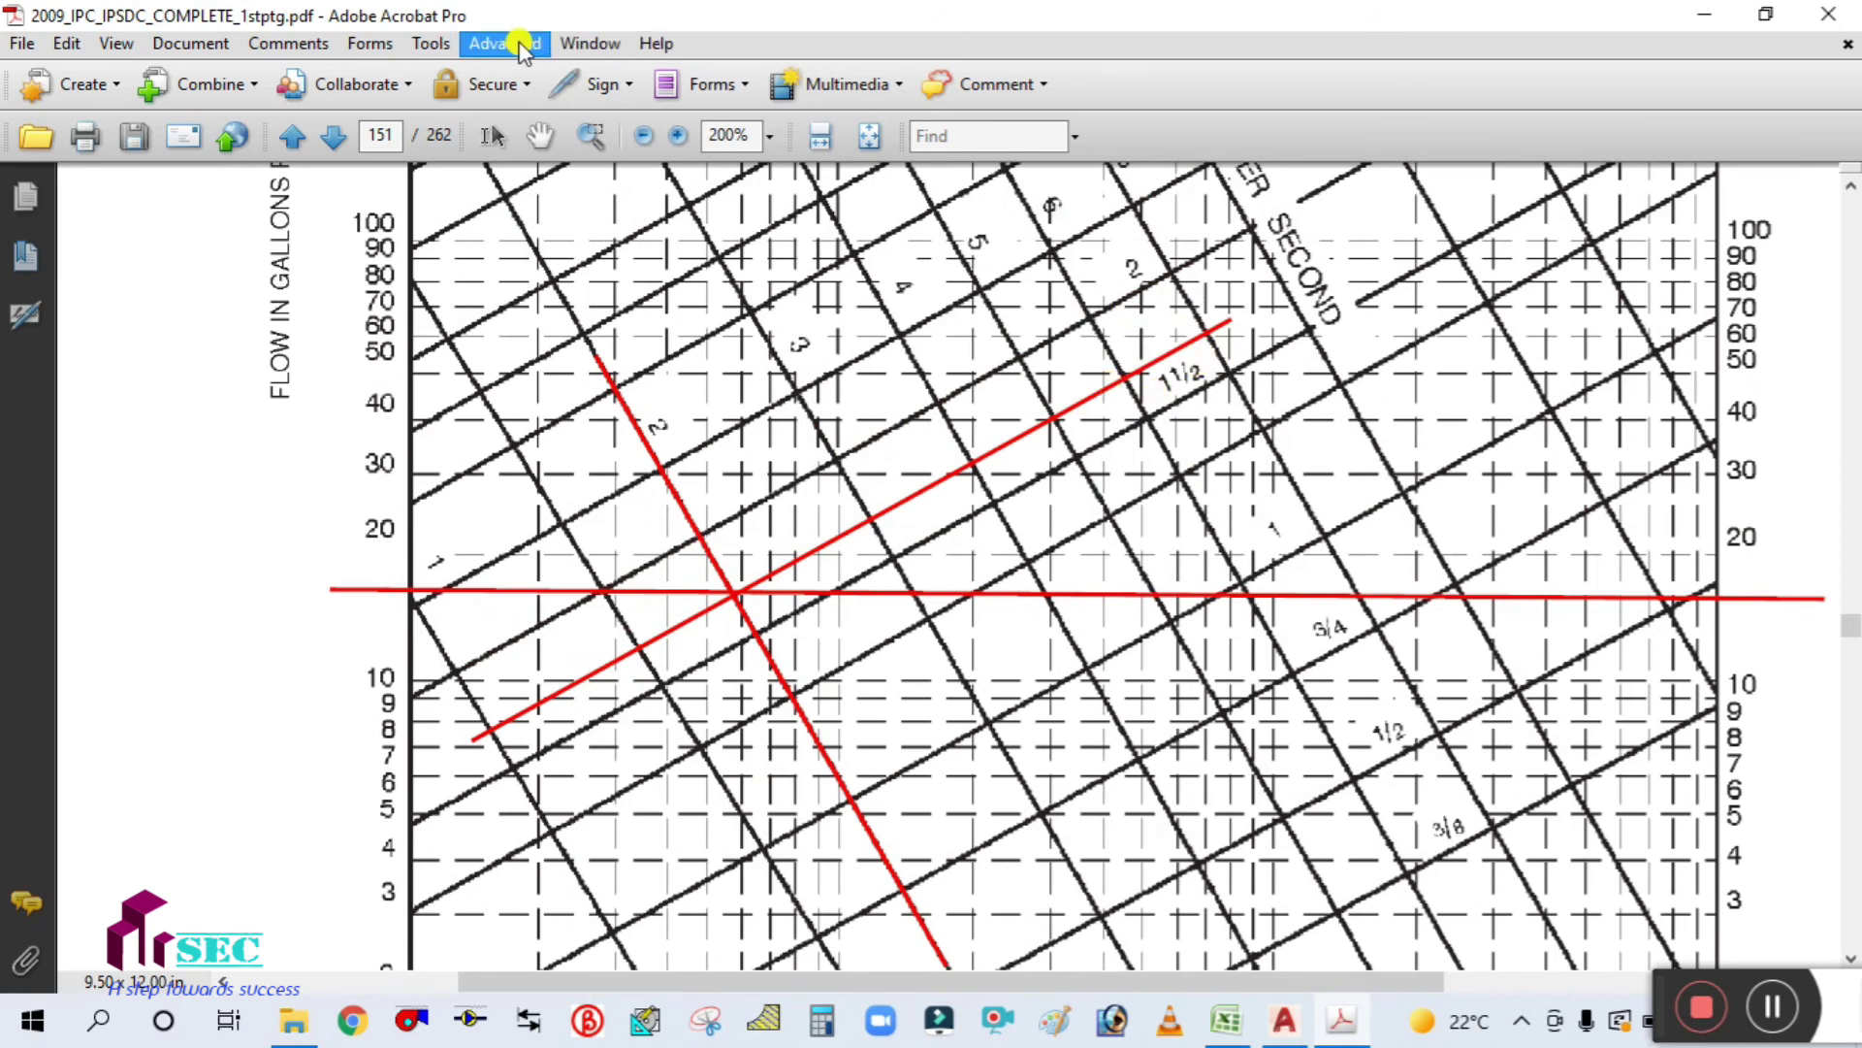
{"action": "left_click", "coordinate": [432, 44]}
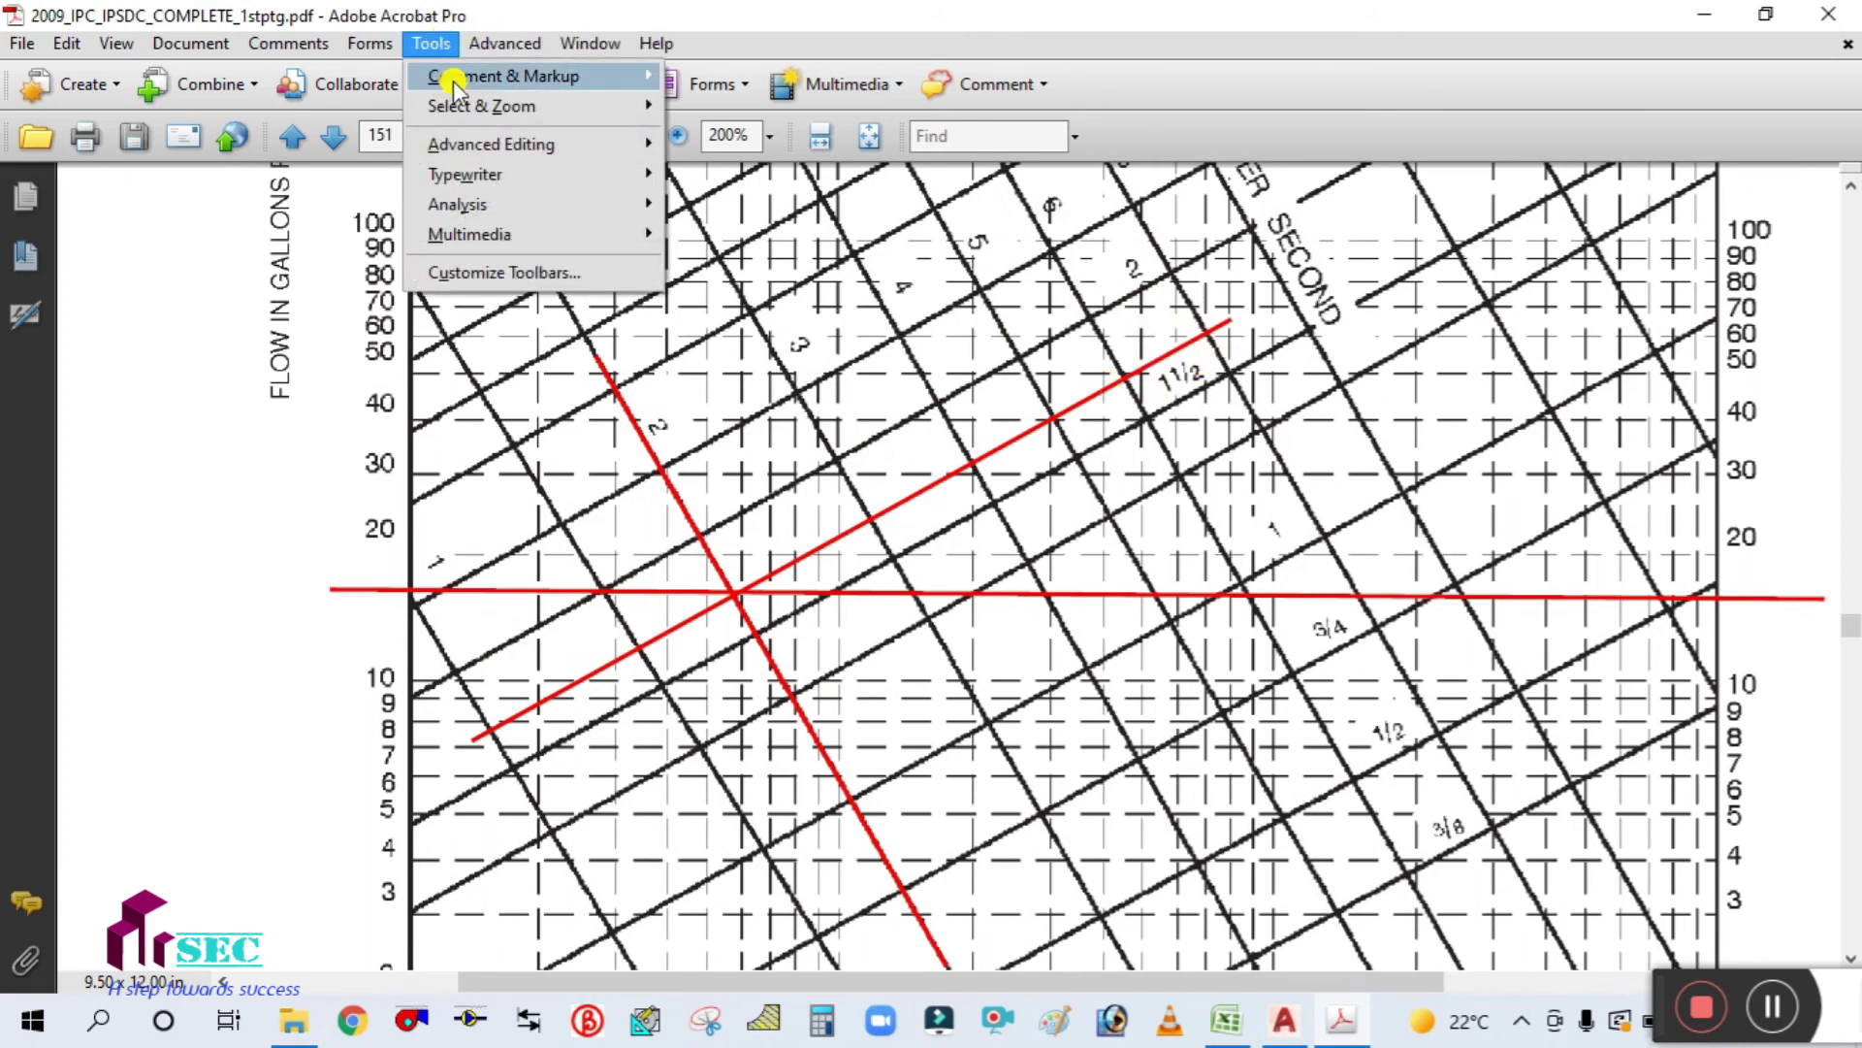
{"action": "mouse_move", "coordinate": [543, 76]}
{"action": "left_click", "coordinate": [761, 496]}
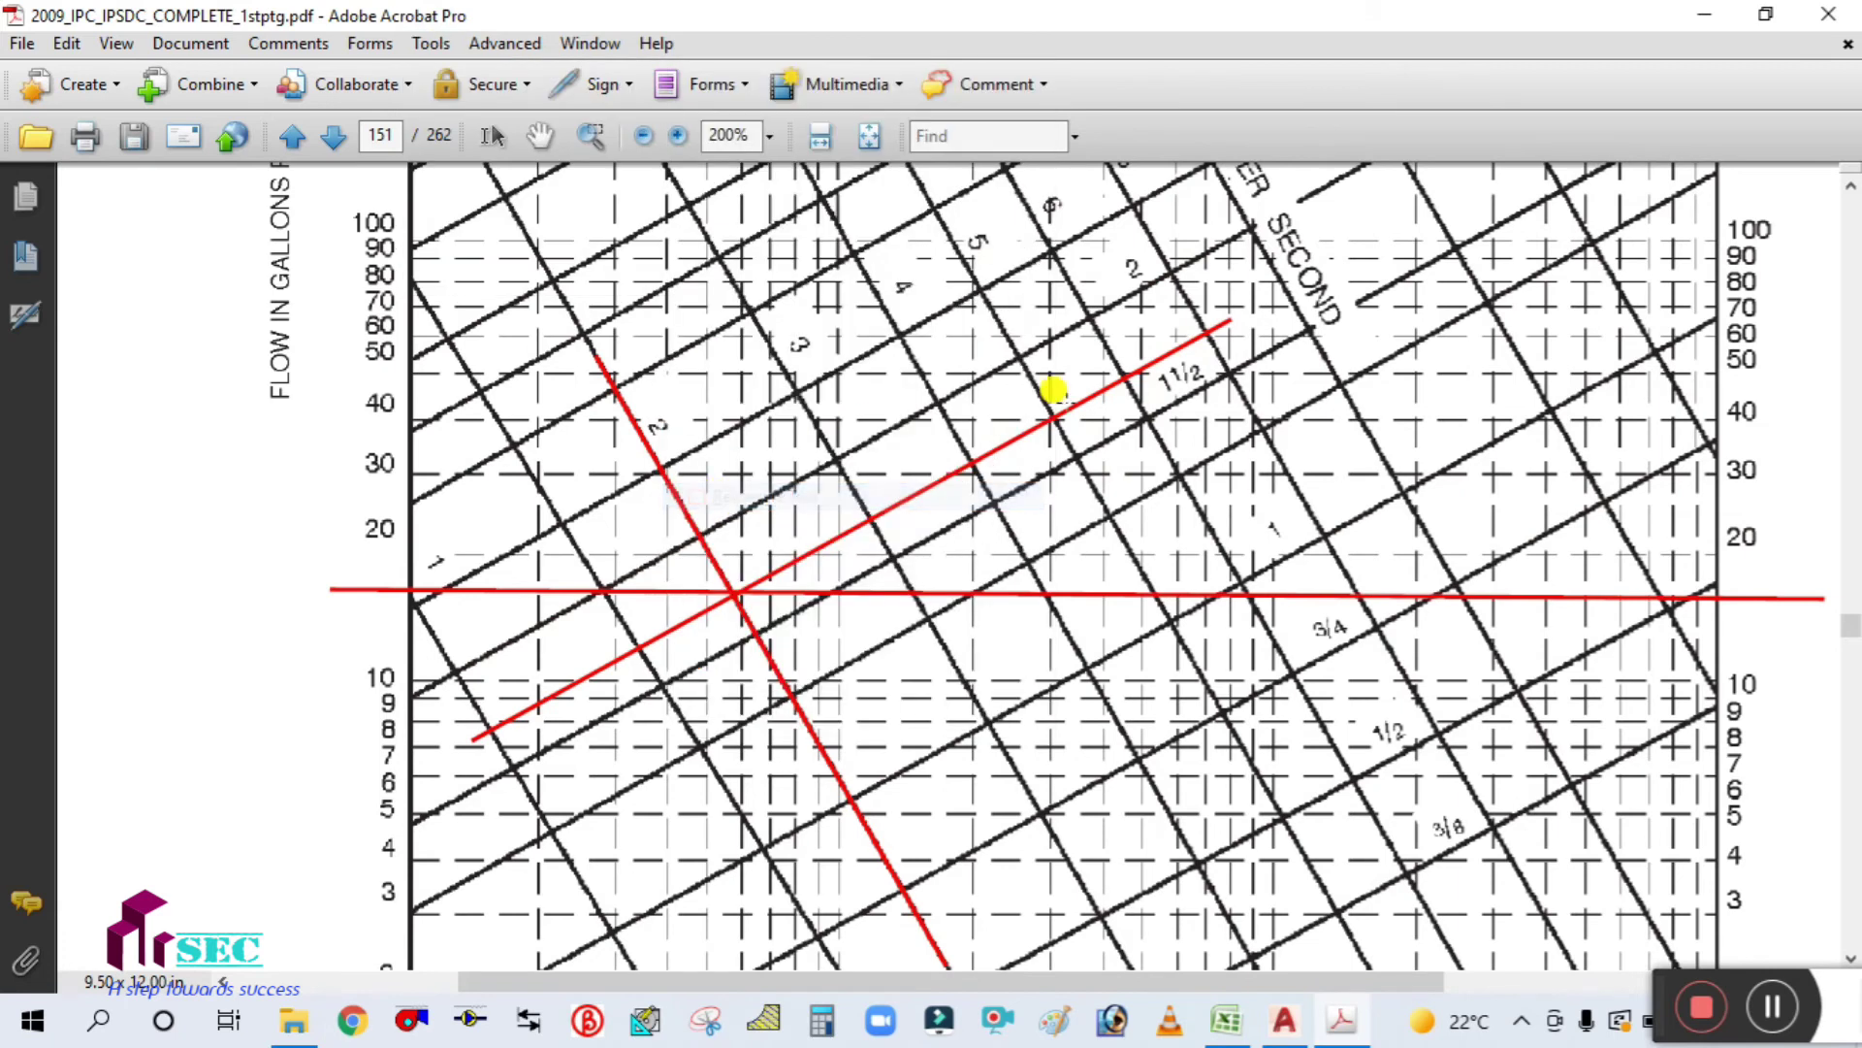
{"action": "left_click_drag", "start_coordinate": [1147, 327], "coordinate": [1246, 432]}
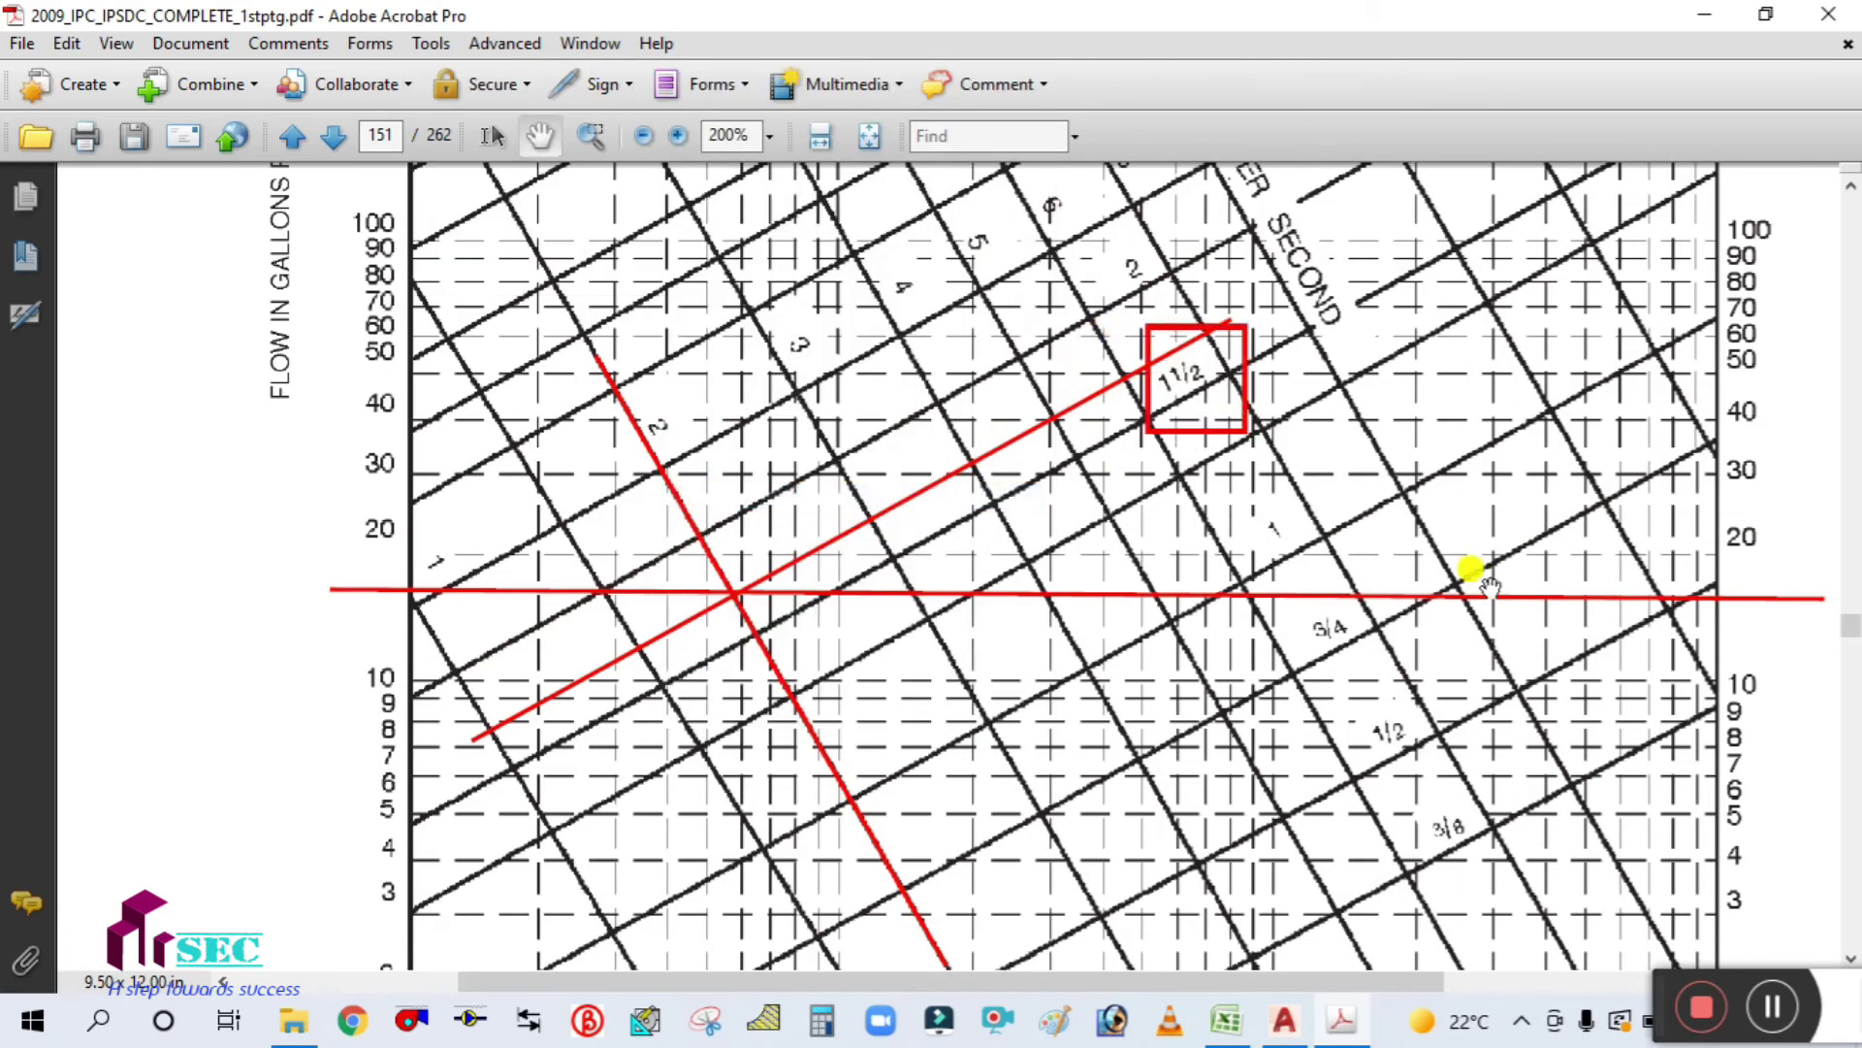
Step: Switch to the AutoCAD drawing and change the pipe size in the left cold-water label to DWS Ø1.5"
{"action": "left_click", "coordinate": [1224, 1014]}
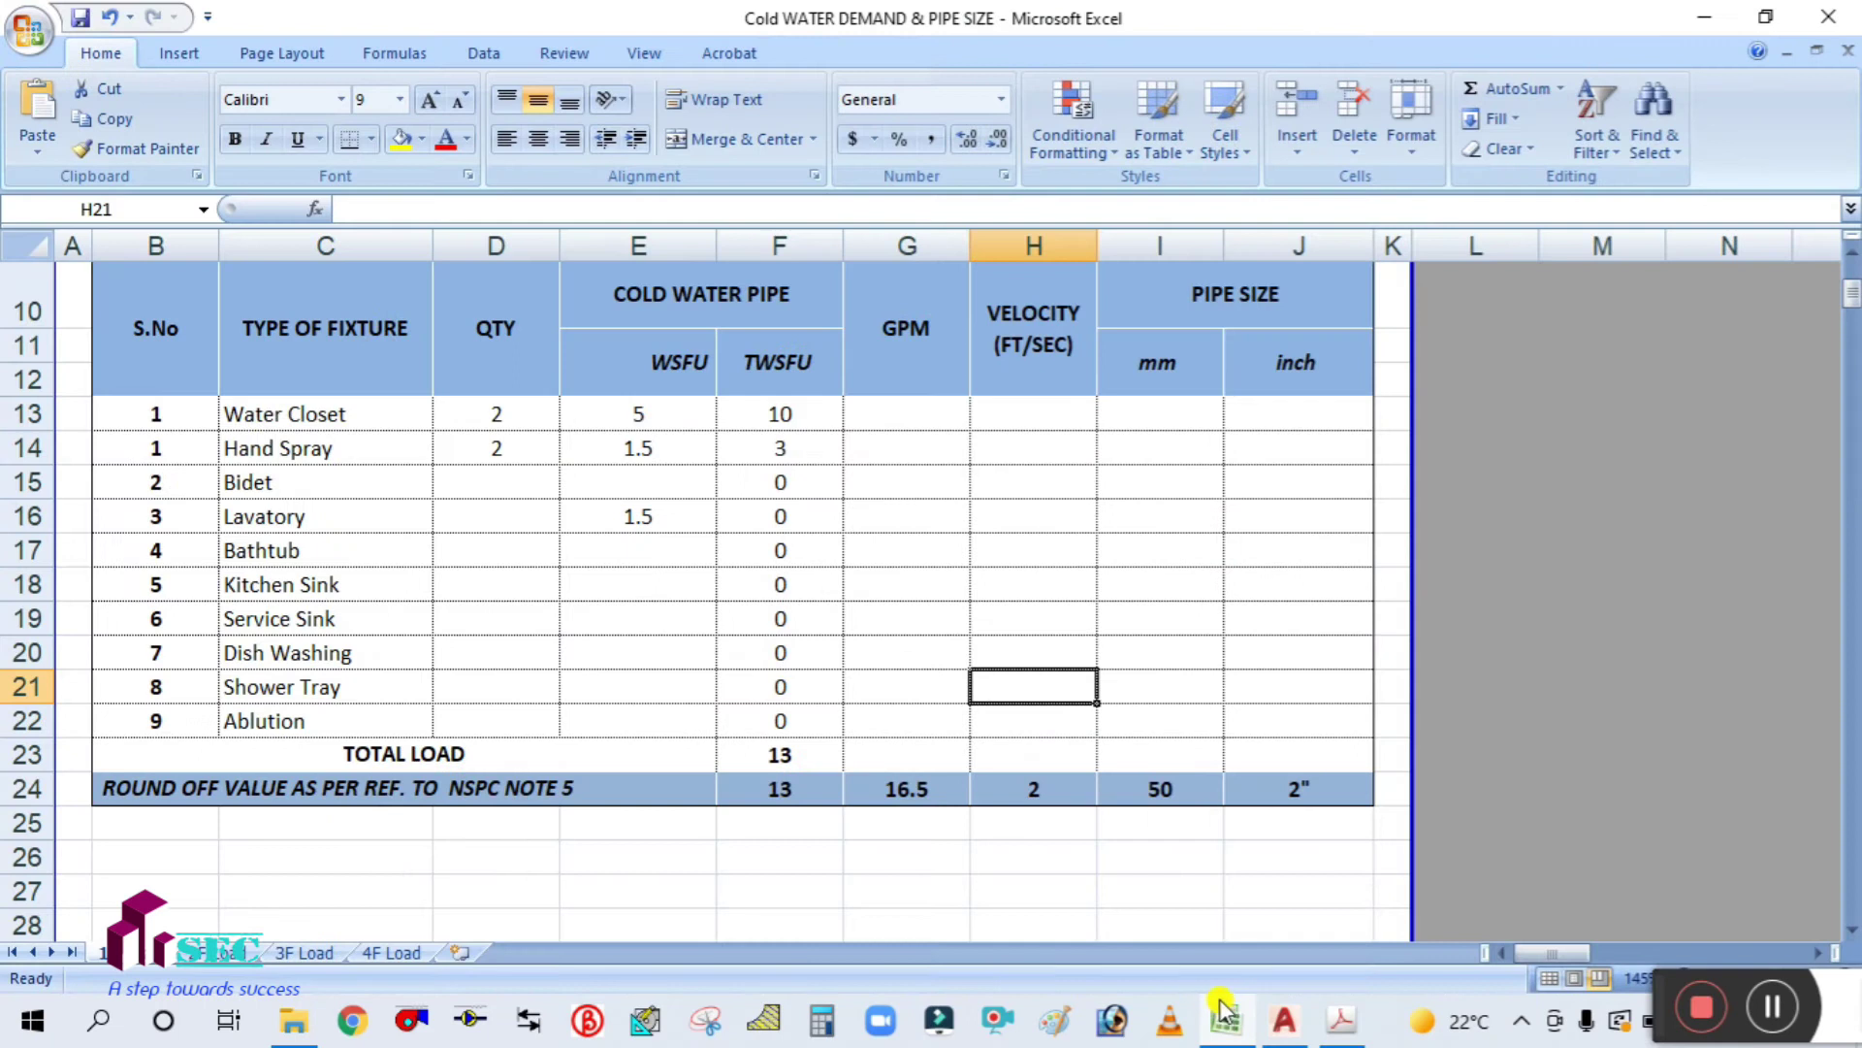
{"action": "left_click", "coordinate": [1280, 1026]}
{"action": "mouse_move", "coordinate": [695, 416]}
{"action": "middle_mouse_down"}
{"action": "mouse_move", "coordinate": [731, 503]}
{"action": "mouse_move", "coordinate": [748, 441]}
{"action": "middle_mouse_up"}
{"action": "scroll", "coordinate": [747, 441], "scroll_direction": "up", "scroll_amount": 3}
{"action": "left_click", "coordinate": [805, 532]}
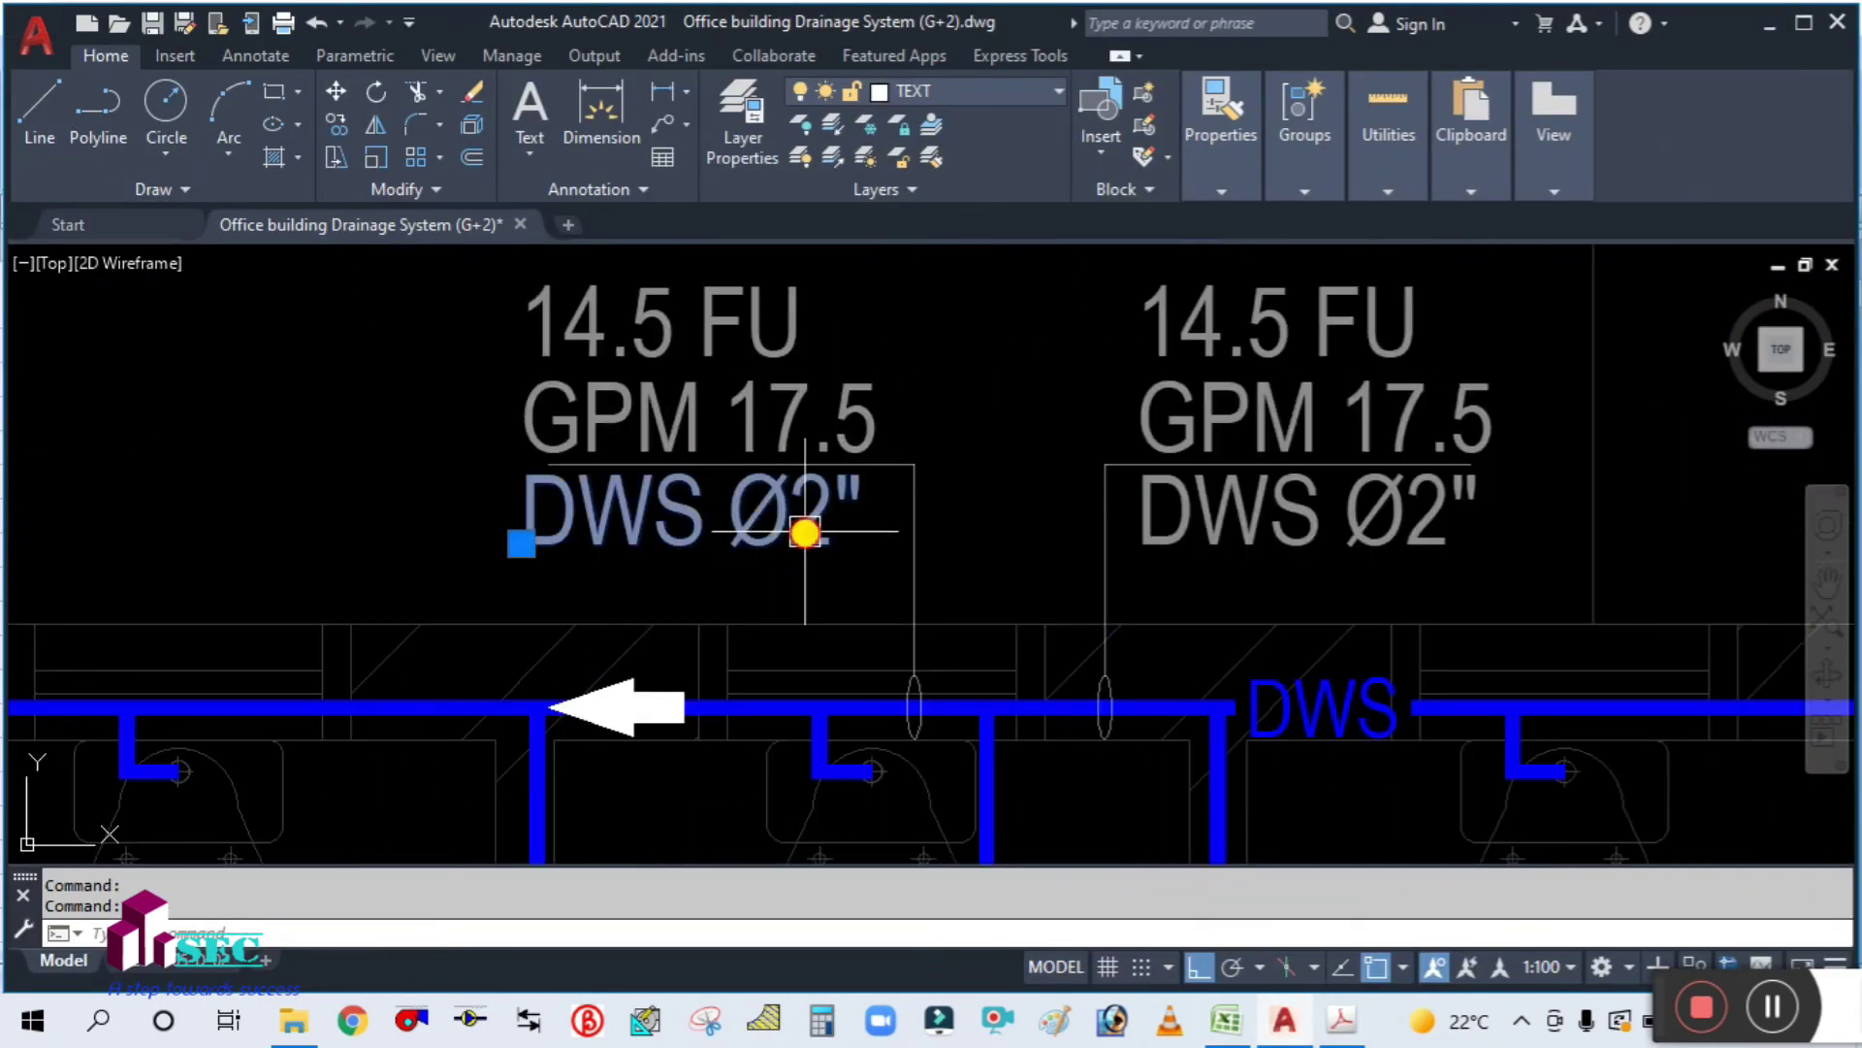
{"action": "double_click", "coordinate": [801, 525]}
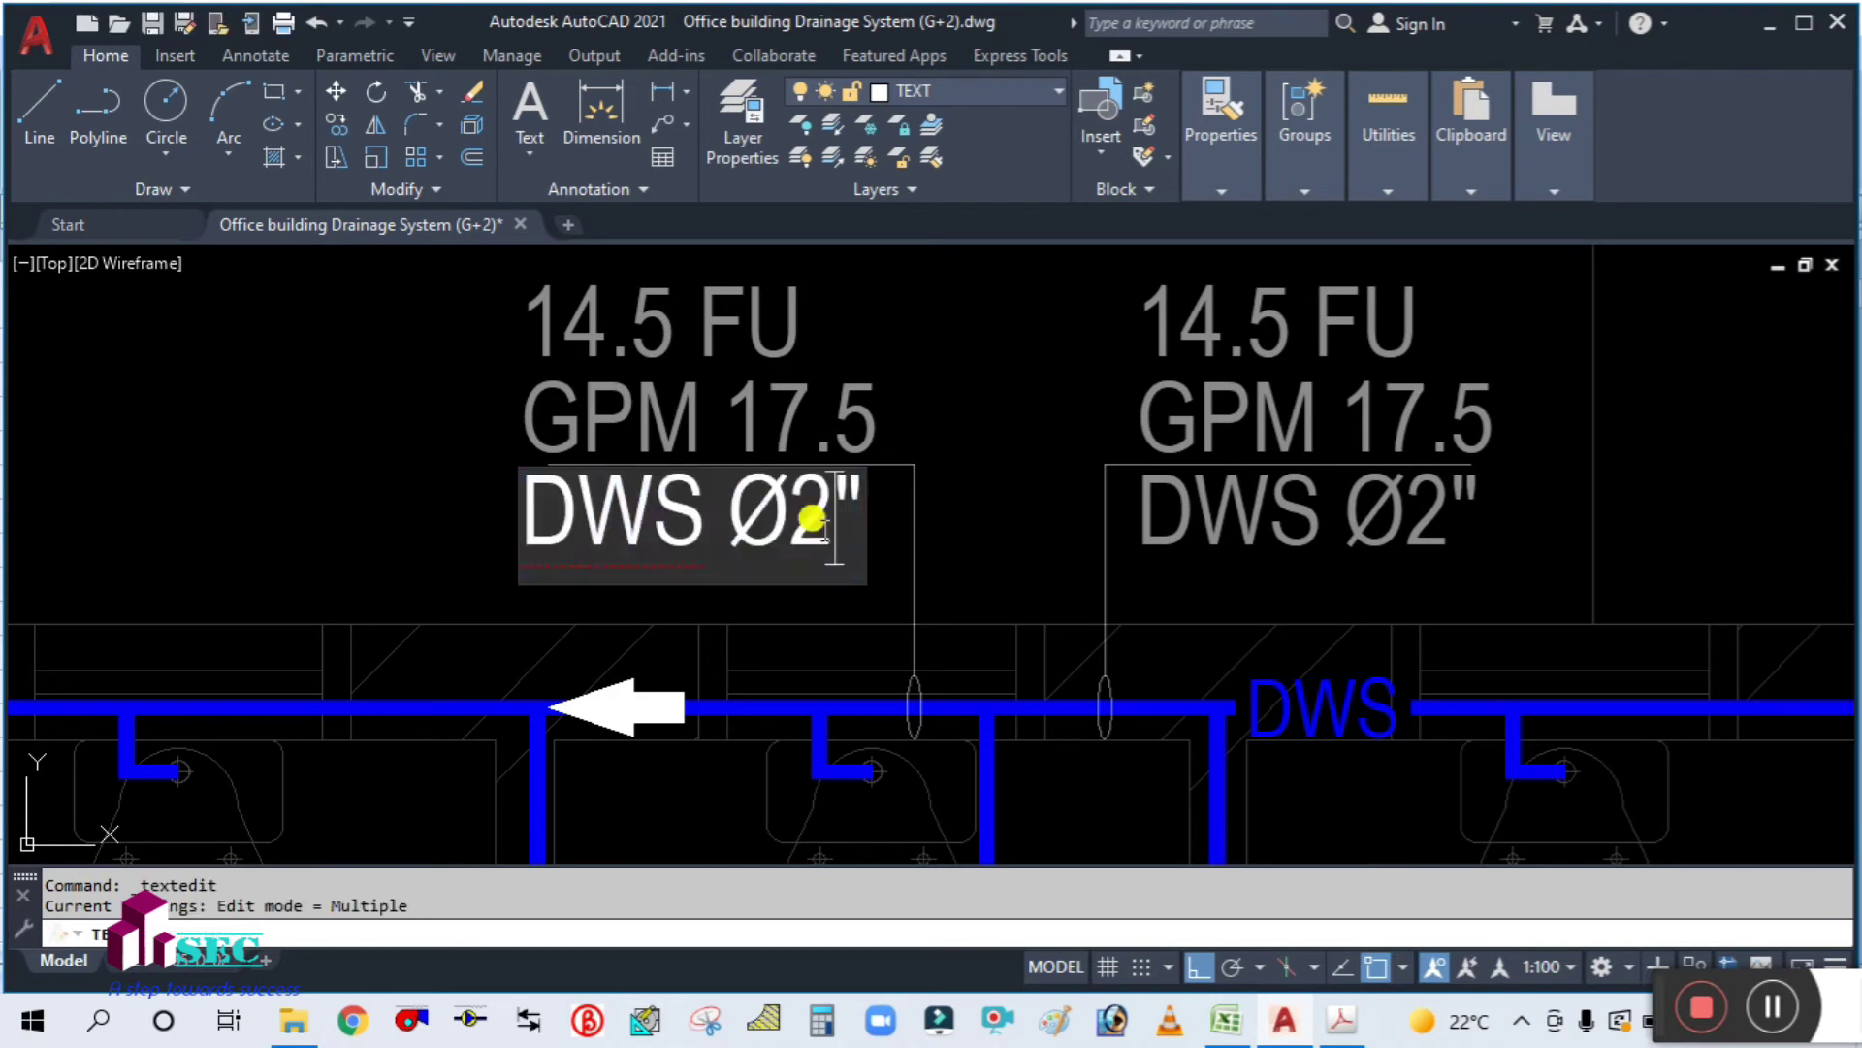
{"action": "left_click", "coordinate": [823, 527]}
{"action": "key", "text": "BackSpace"}
{"action": "type", "text": "1"}
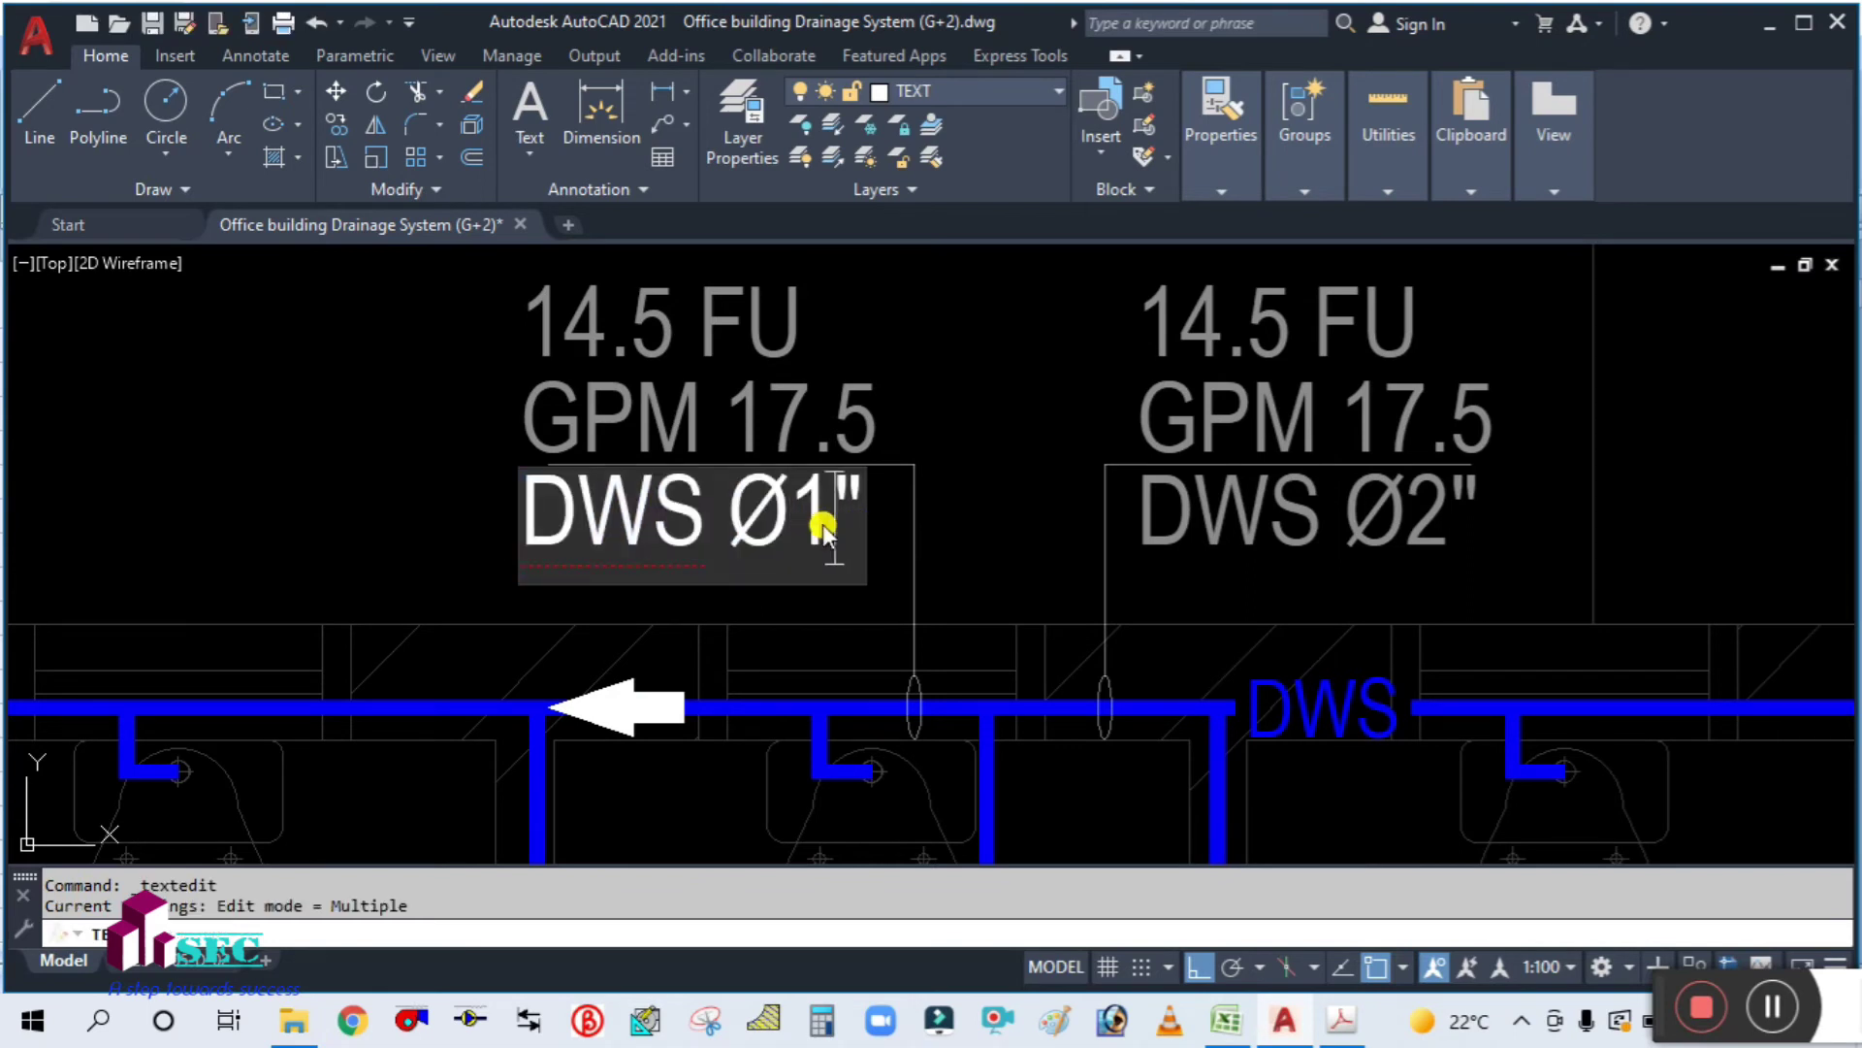
{"action": "type", "text": ".5"}
{"action": "left_click", "coordinate": [906, 400]}
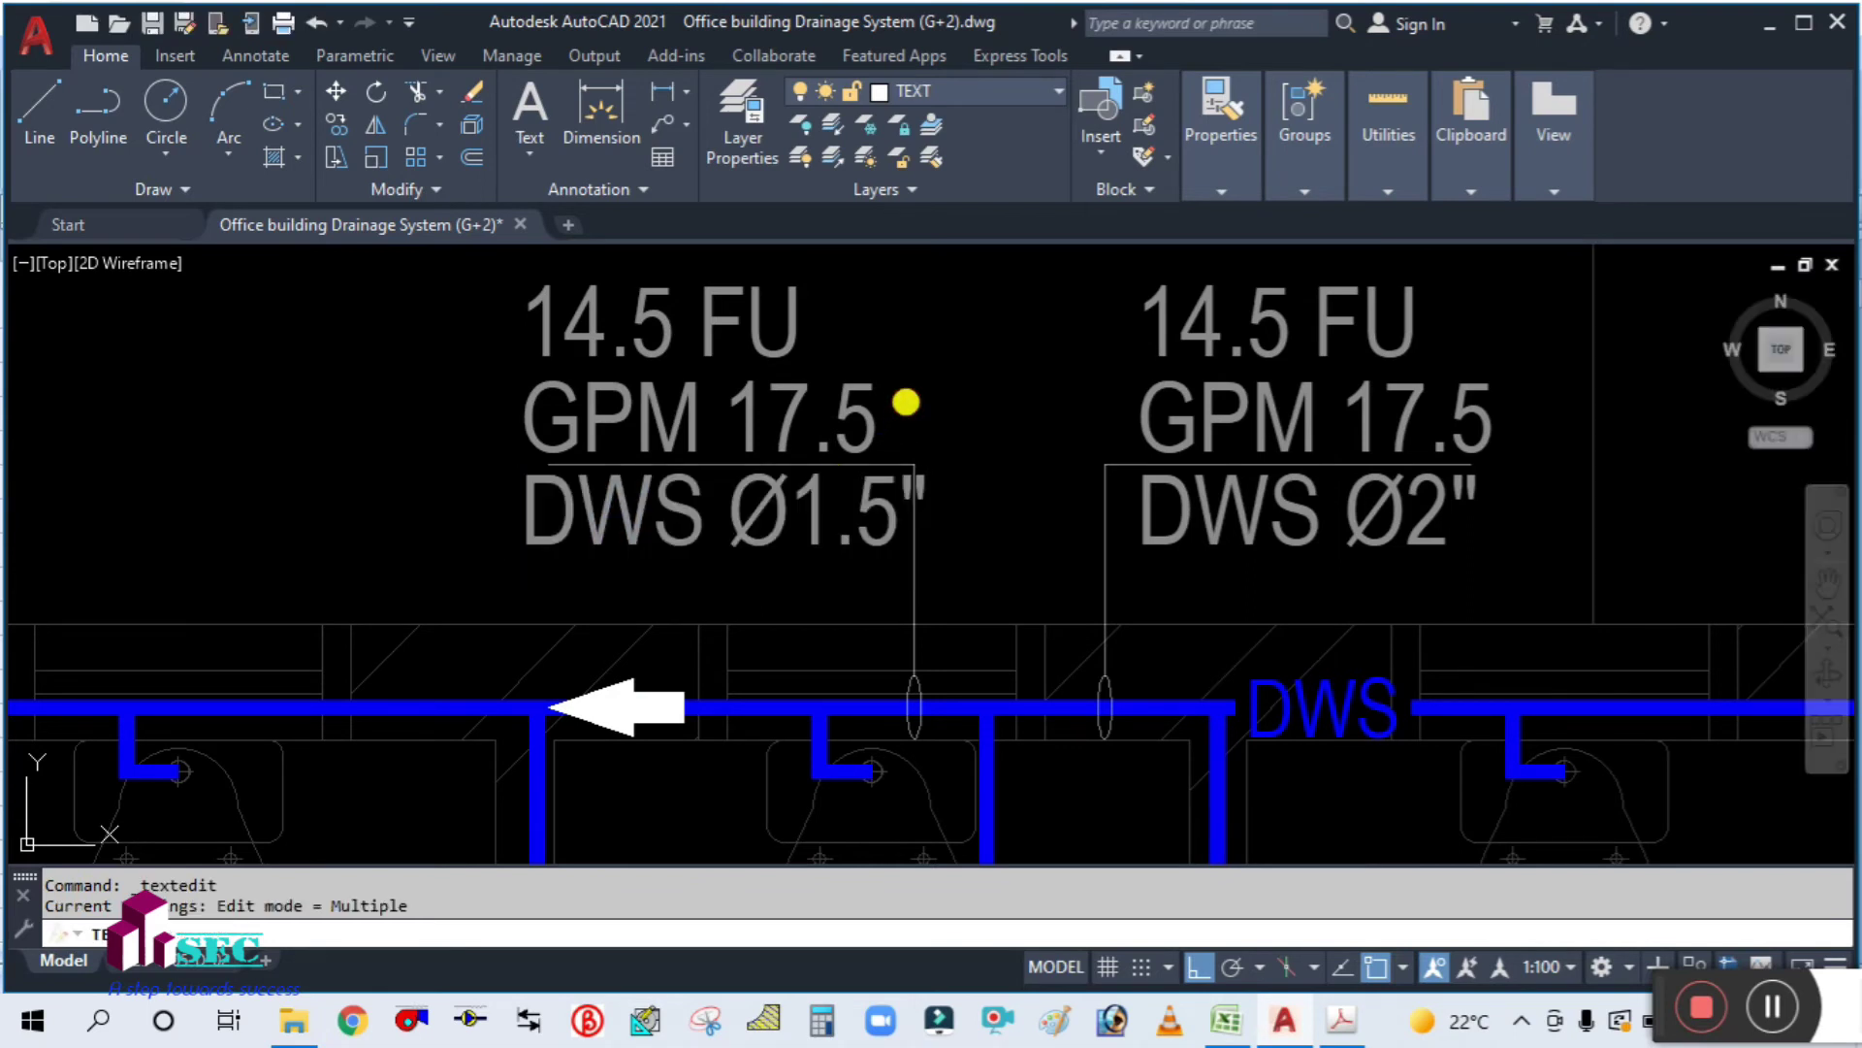
{"action": "key", "text": "Escape"}
Step: Set the flow text in the left cold-water pipe label to GPM 16.5
{"action": "middle_click_drag", "start_coordinate": [818, 311], "coordinate": [848, 393]}
{"action": "left_click", "coordinate": [823, 480]}
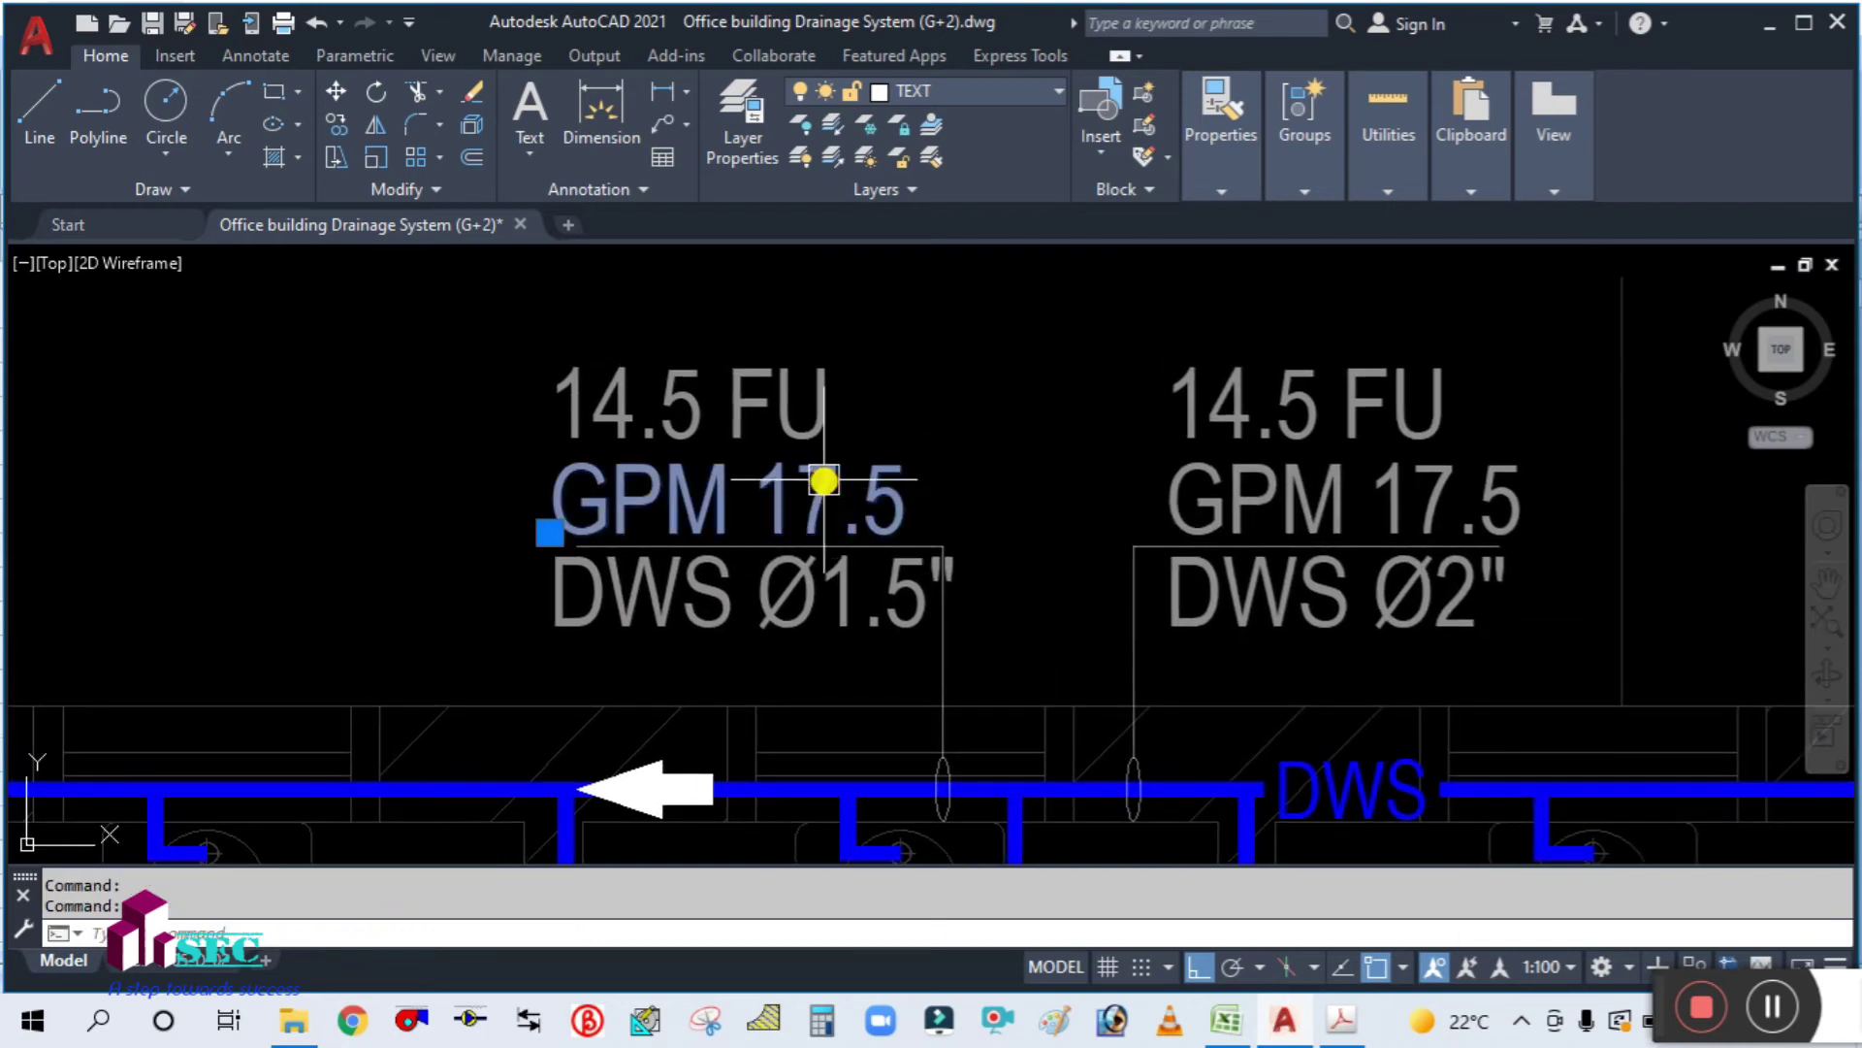
{"action": "double_click", "coordinate": [826, 480]}
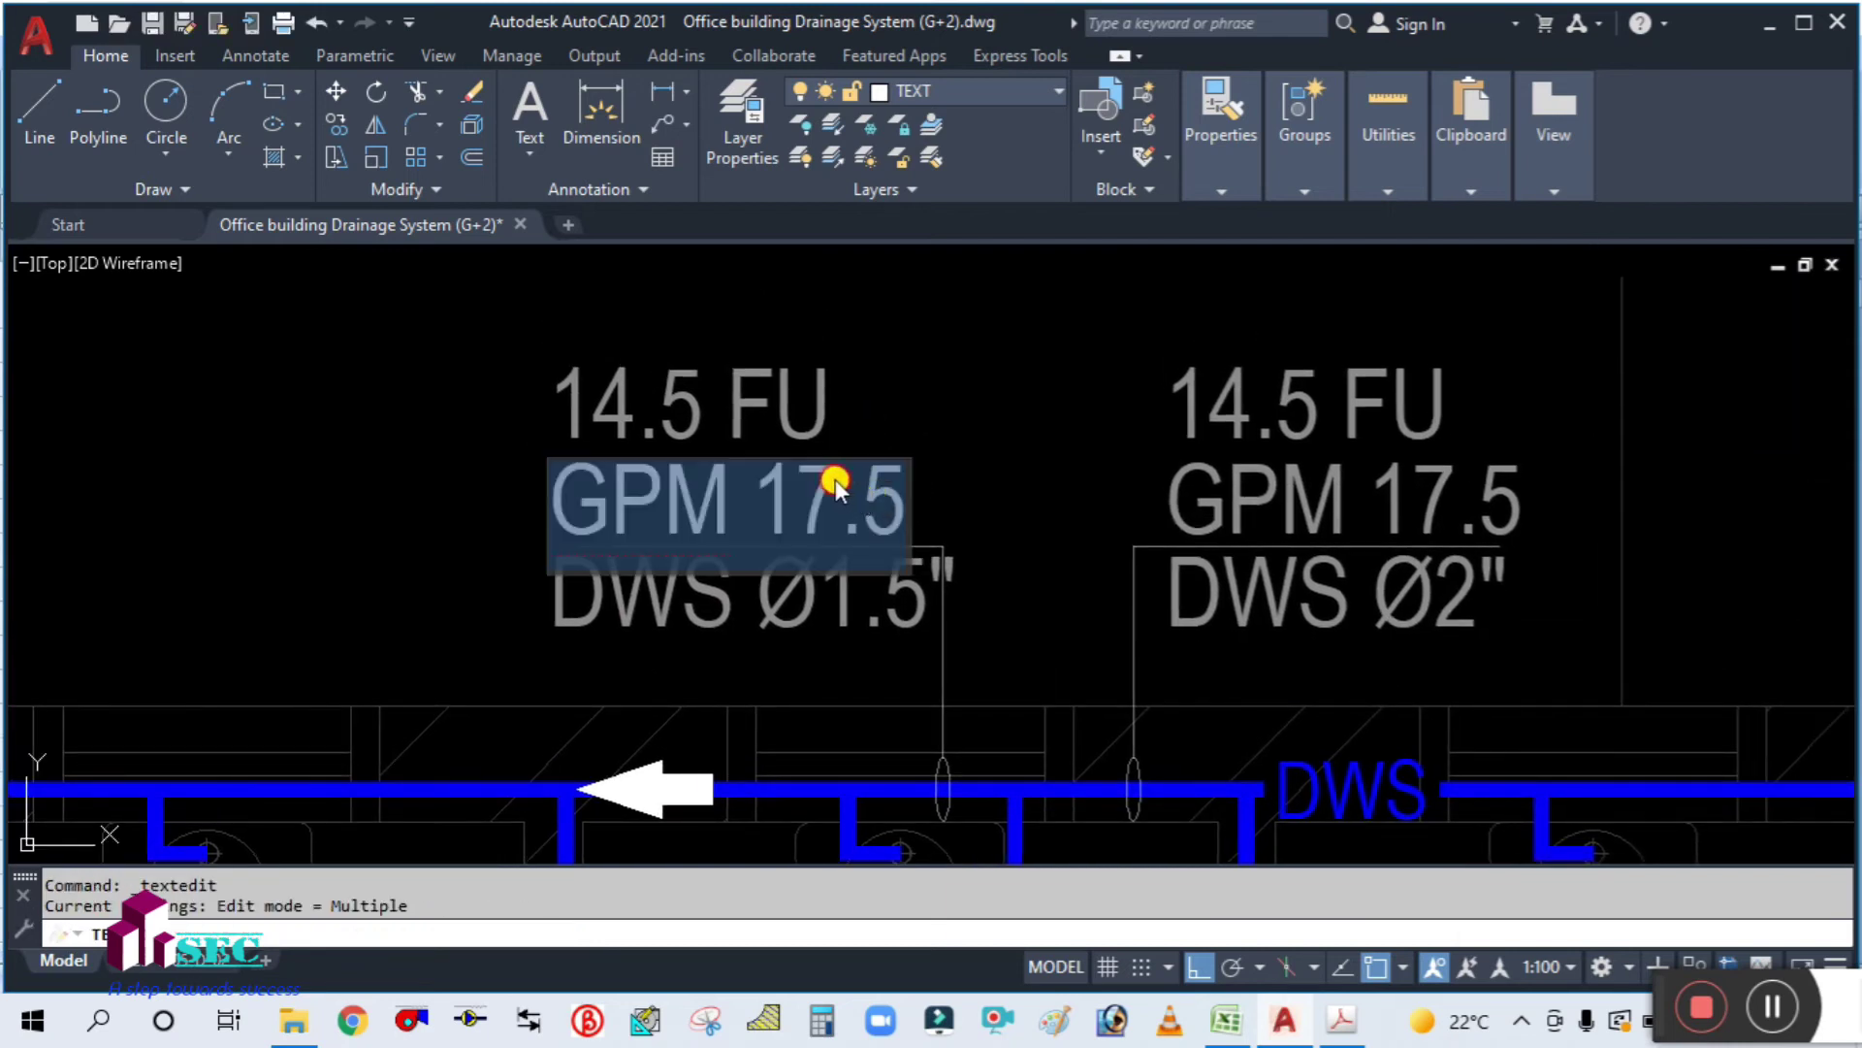
{"action": "left_click", "coordinate": [836, 481]}
{"action": "key", "text": "BackSpace"}
{"action": "type", "text": "6"}
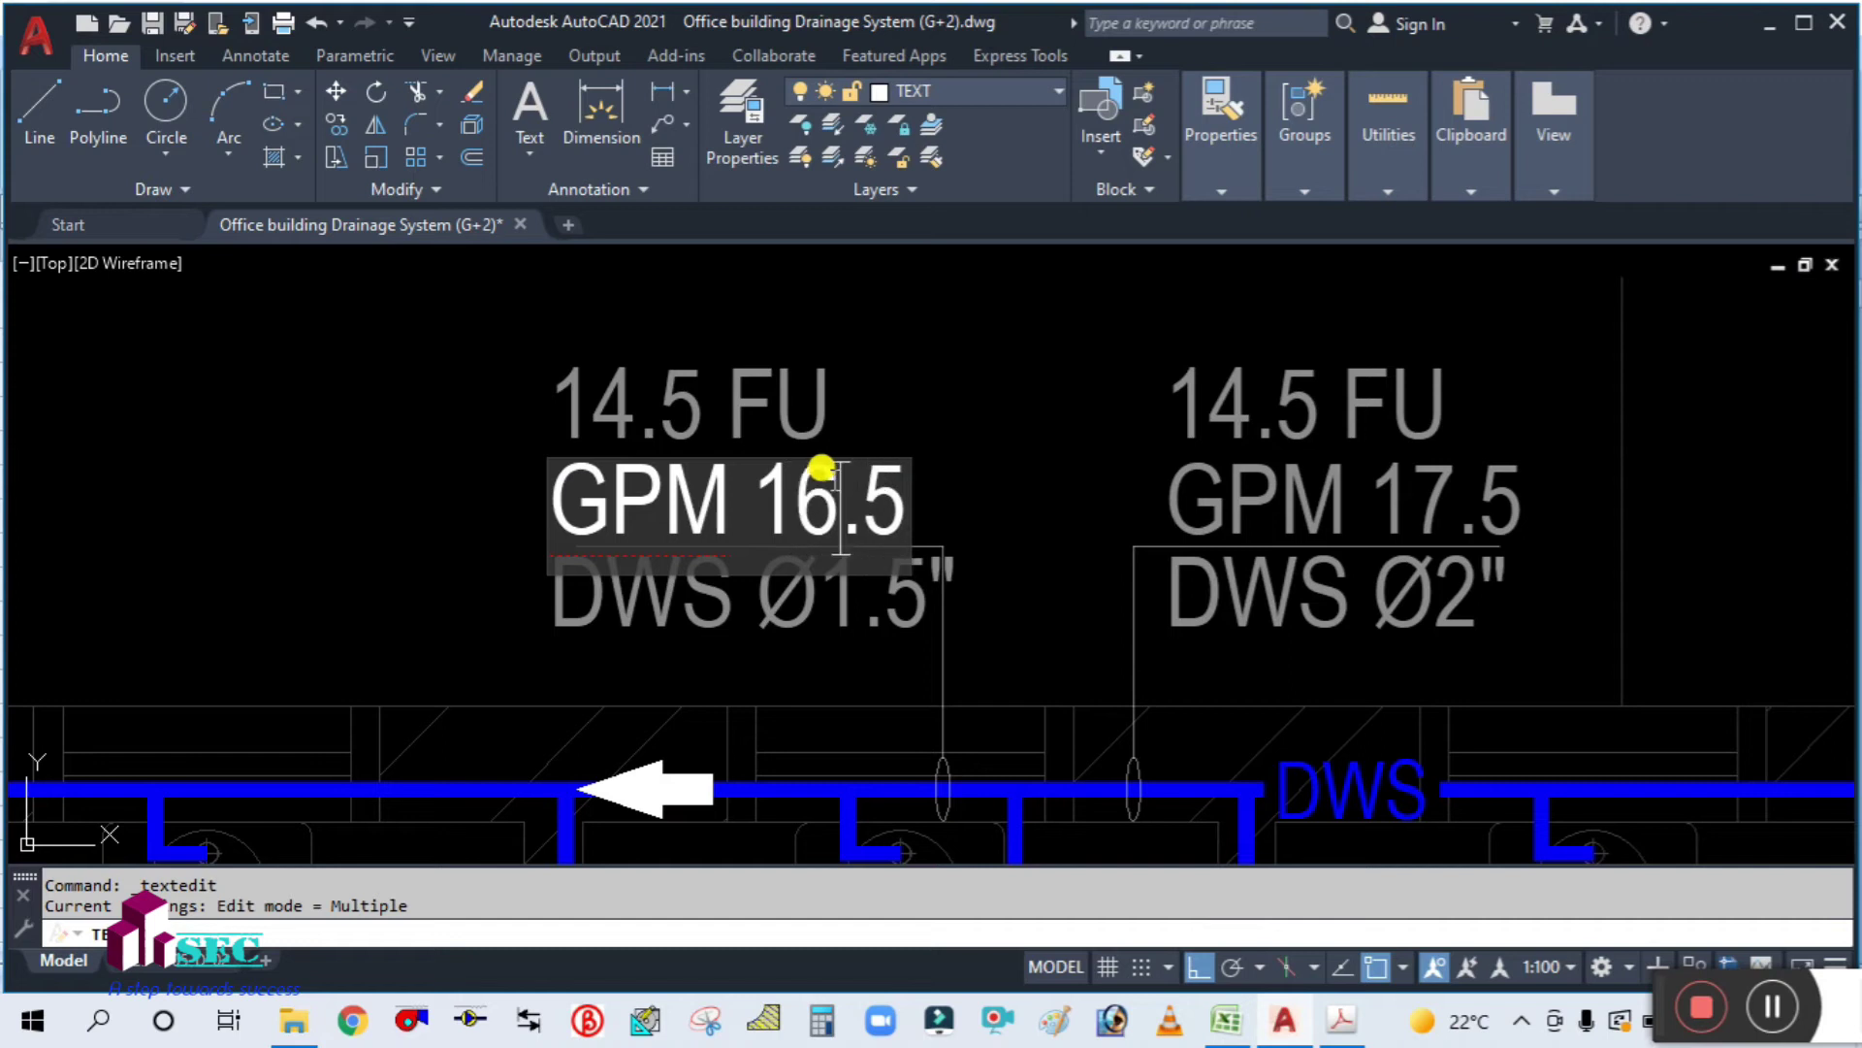
{"action": "left_click", "coordinate": [728, 359]}
{"action": "key", "text": "Escape"}
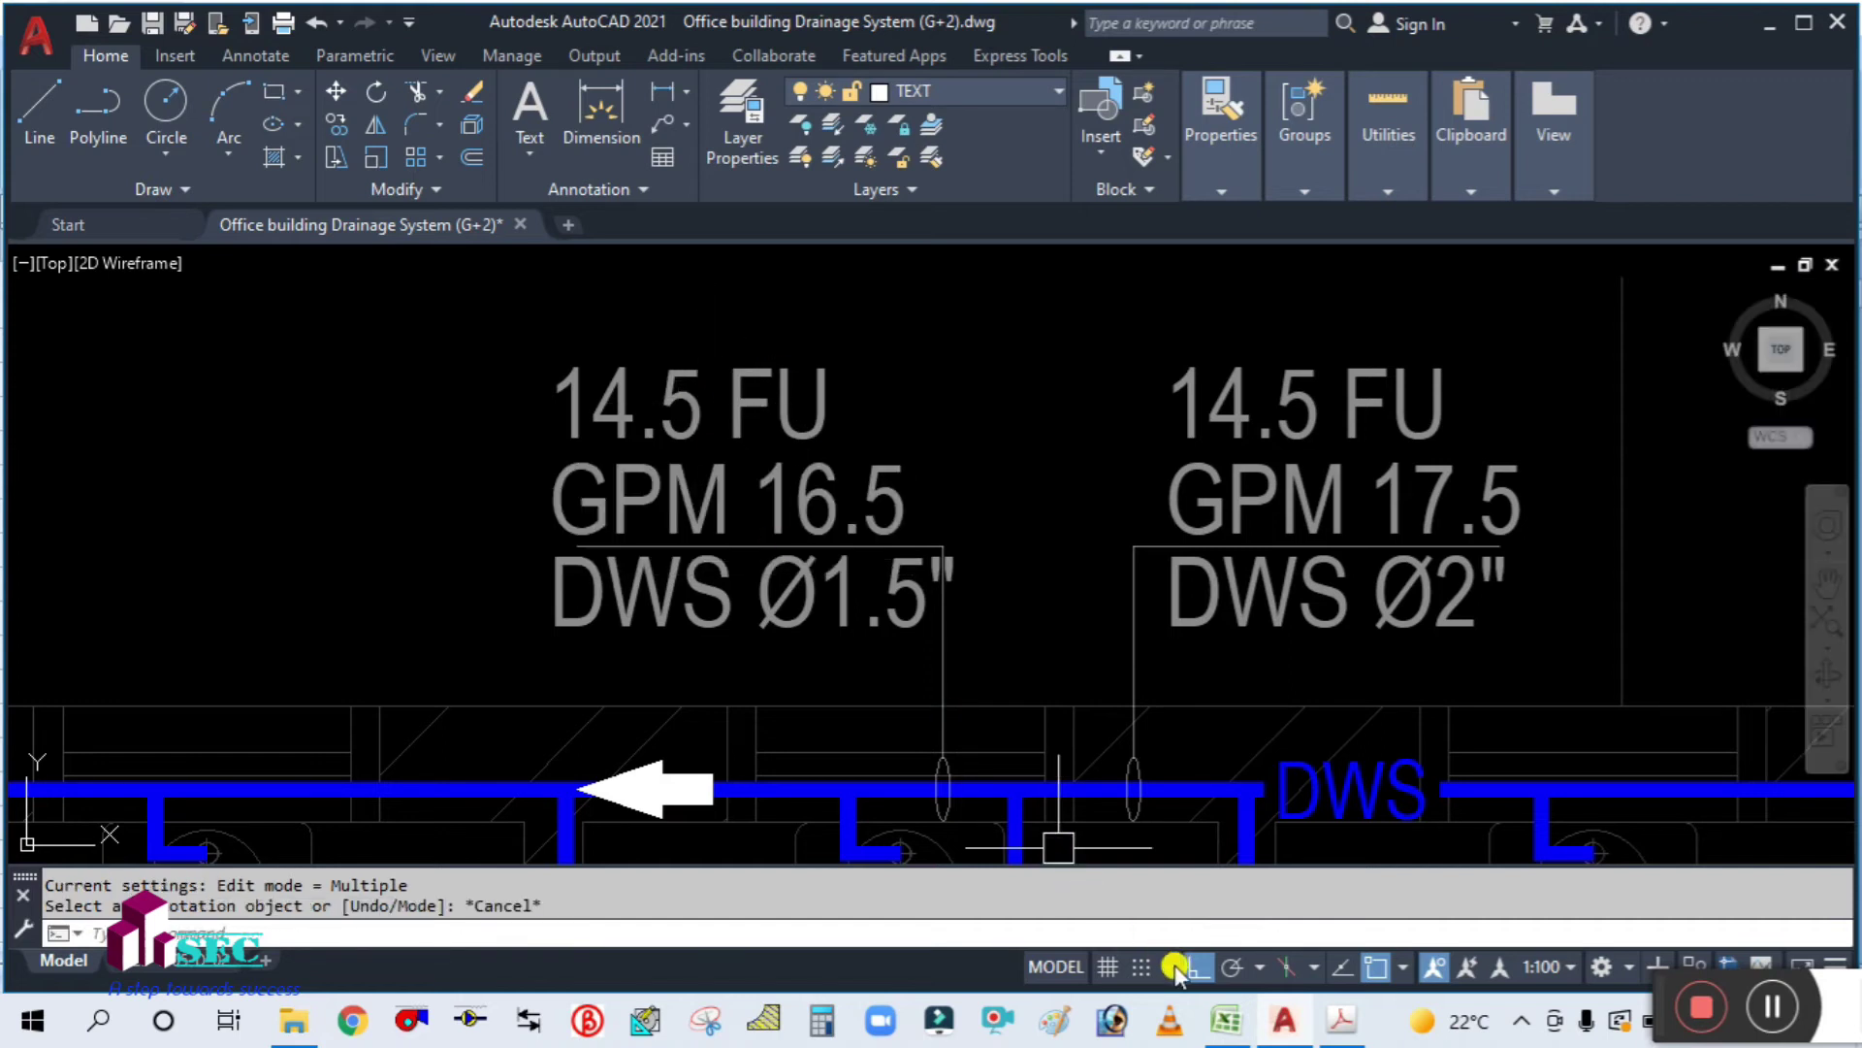
Step: Set the fixture-unit text in the left cold-water pipe label to 13 FU
{"action": "left_click", "coordinate": [1224, 1020]}
{"action": "left_click", "coordinate": [1224, 1028]}
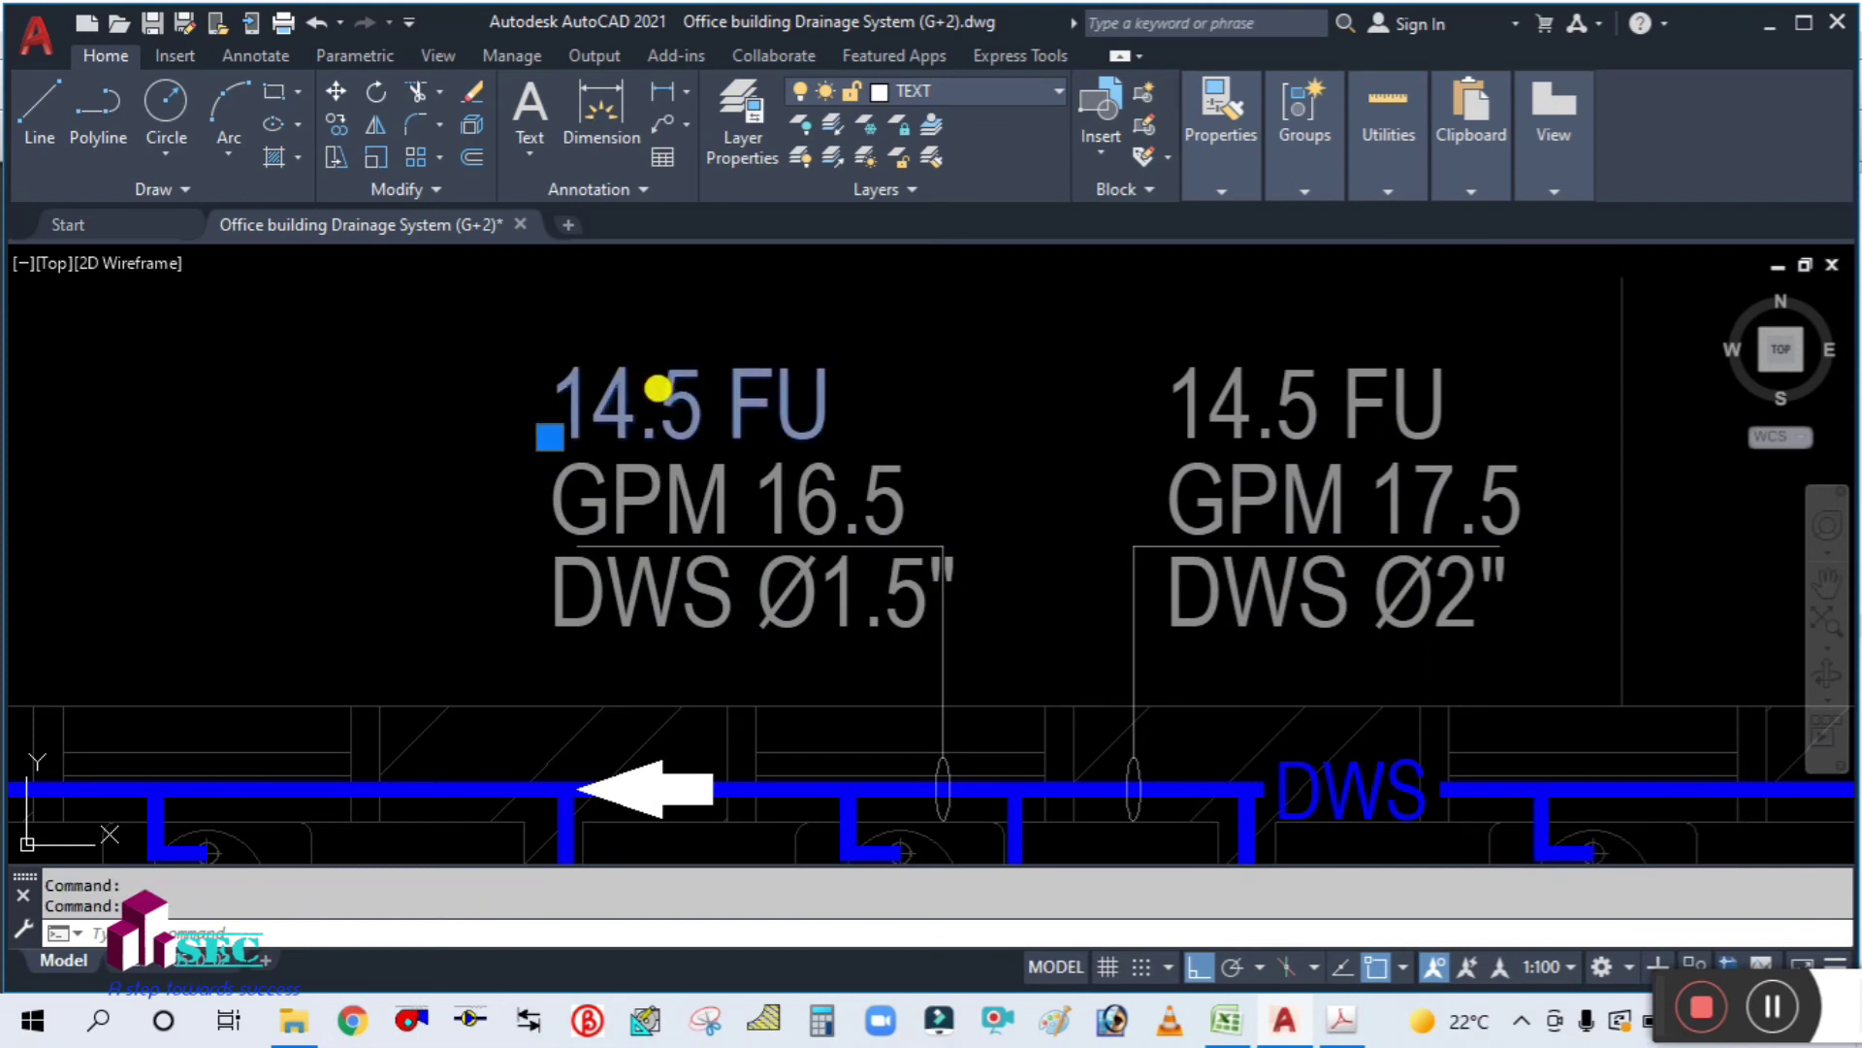
{"action": "double_click", "coordinate": [657, 388]}
{"action": "left_click", "coordinate": [733, 409]}
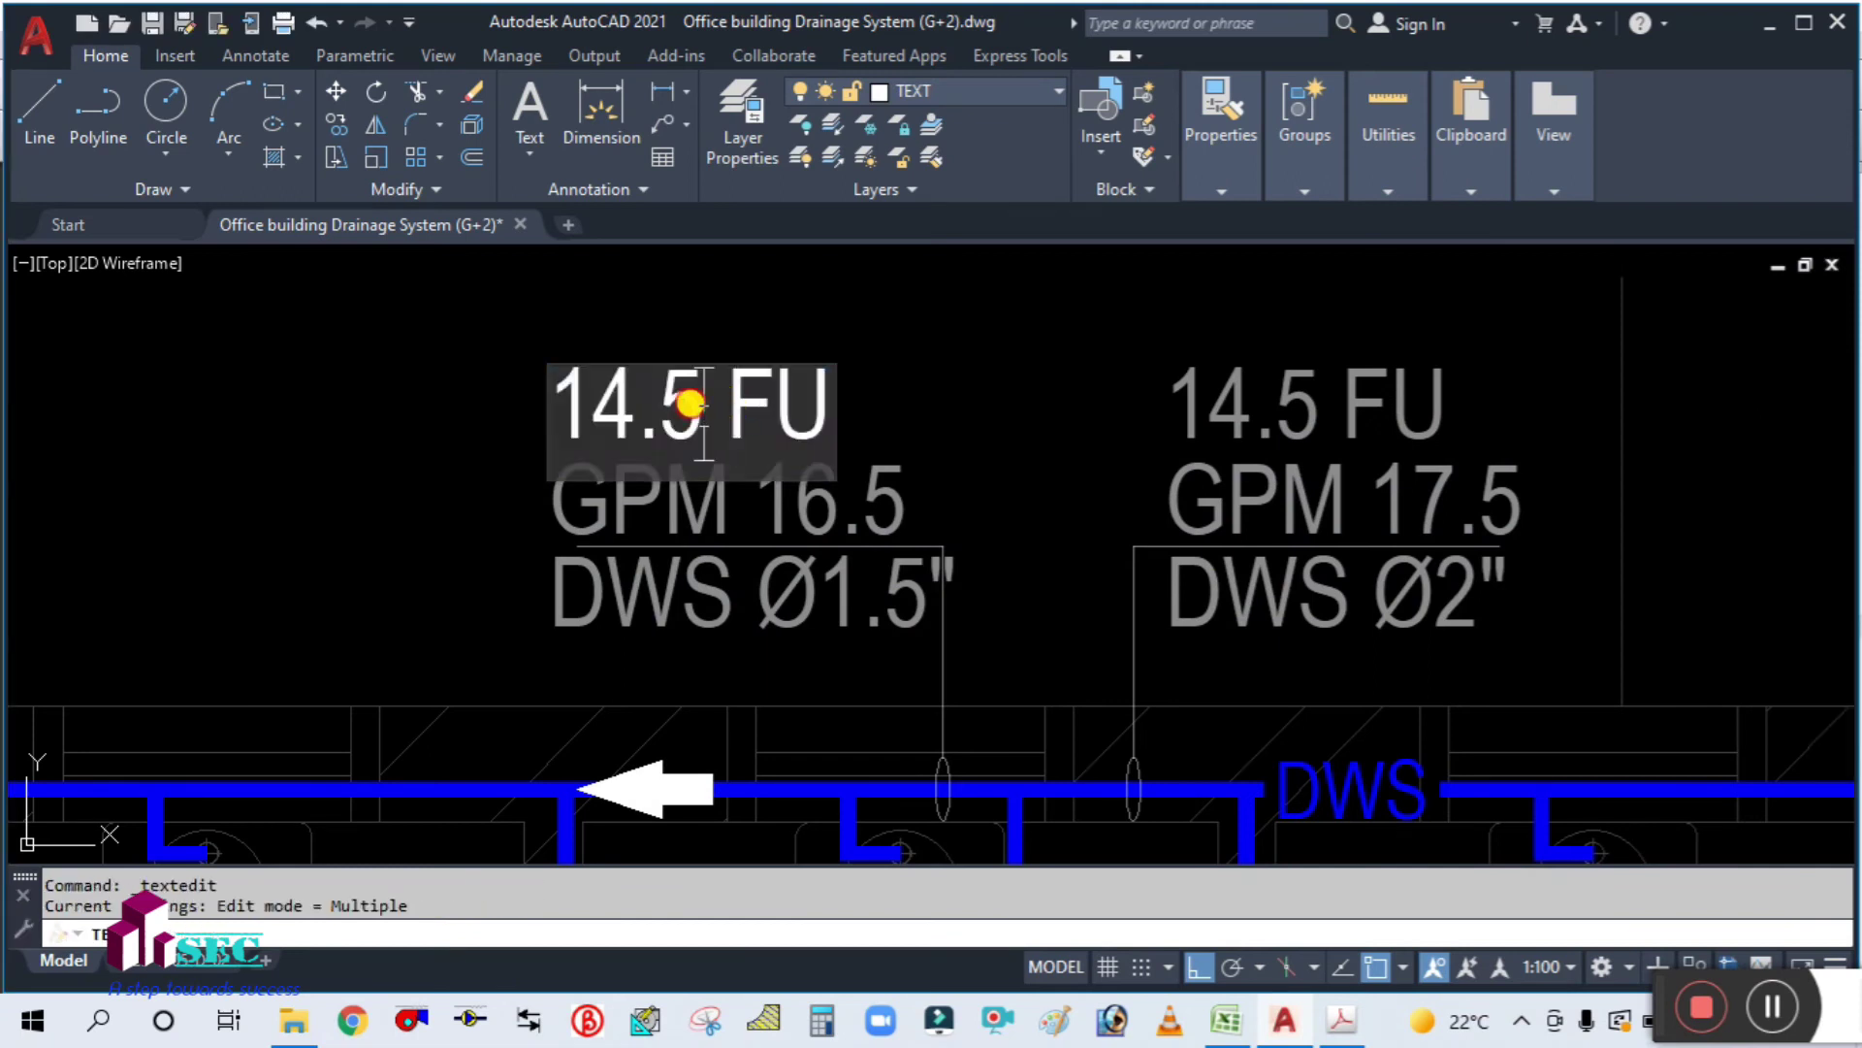
{"action": "key", "text": "BackSpace"}
{"action": "key", "text": "BackSpace"}
{"action": "key", "text": "BackSpace"}
{"action": "type", "text": "3"}
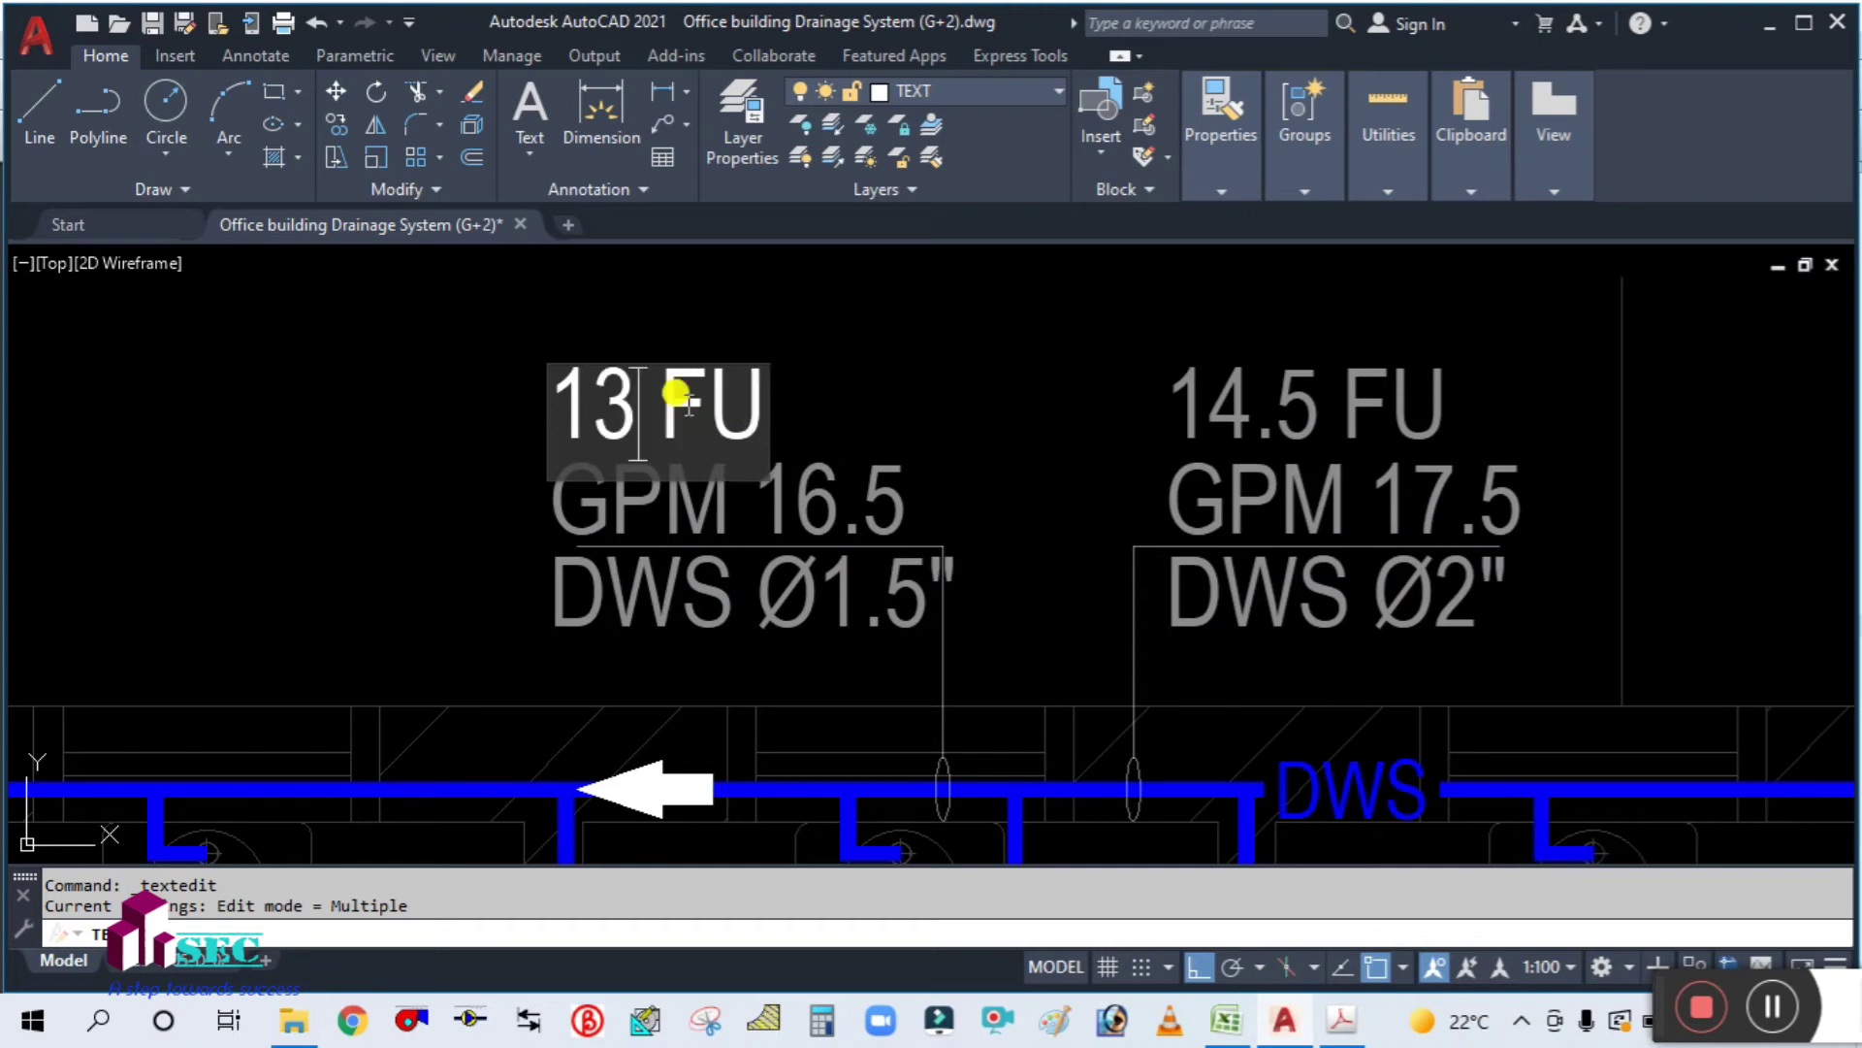
{"action": "left_click", "coordinate": [474, 505]}
{"action": "key", "text": "Escape"}
{"action": "scroll", "coordinate": [470, 429], "scroll_direction": "down", "scroll_amount": 2}
{"action": "mouse_move", "coordinate": [470, 428]}
{"action": "middle_mouse_down"}
{"action": "mouse_move", "coordinate": [711, 500]}
{"action": "mouse_move", "coordinate": [743, 488]}
{"action": "middle_mouse_up"}
{"action": "type", "text": "c"}
{"action": "key", "text": "Return"}
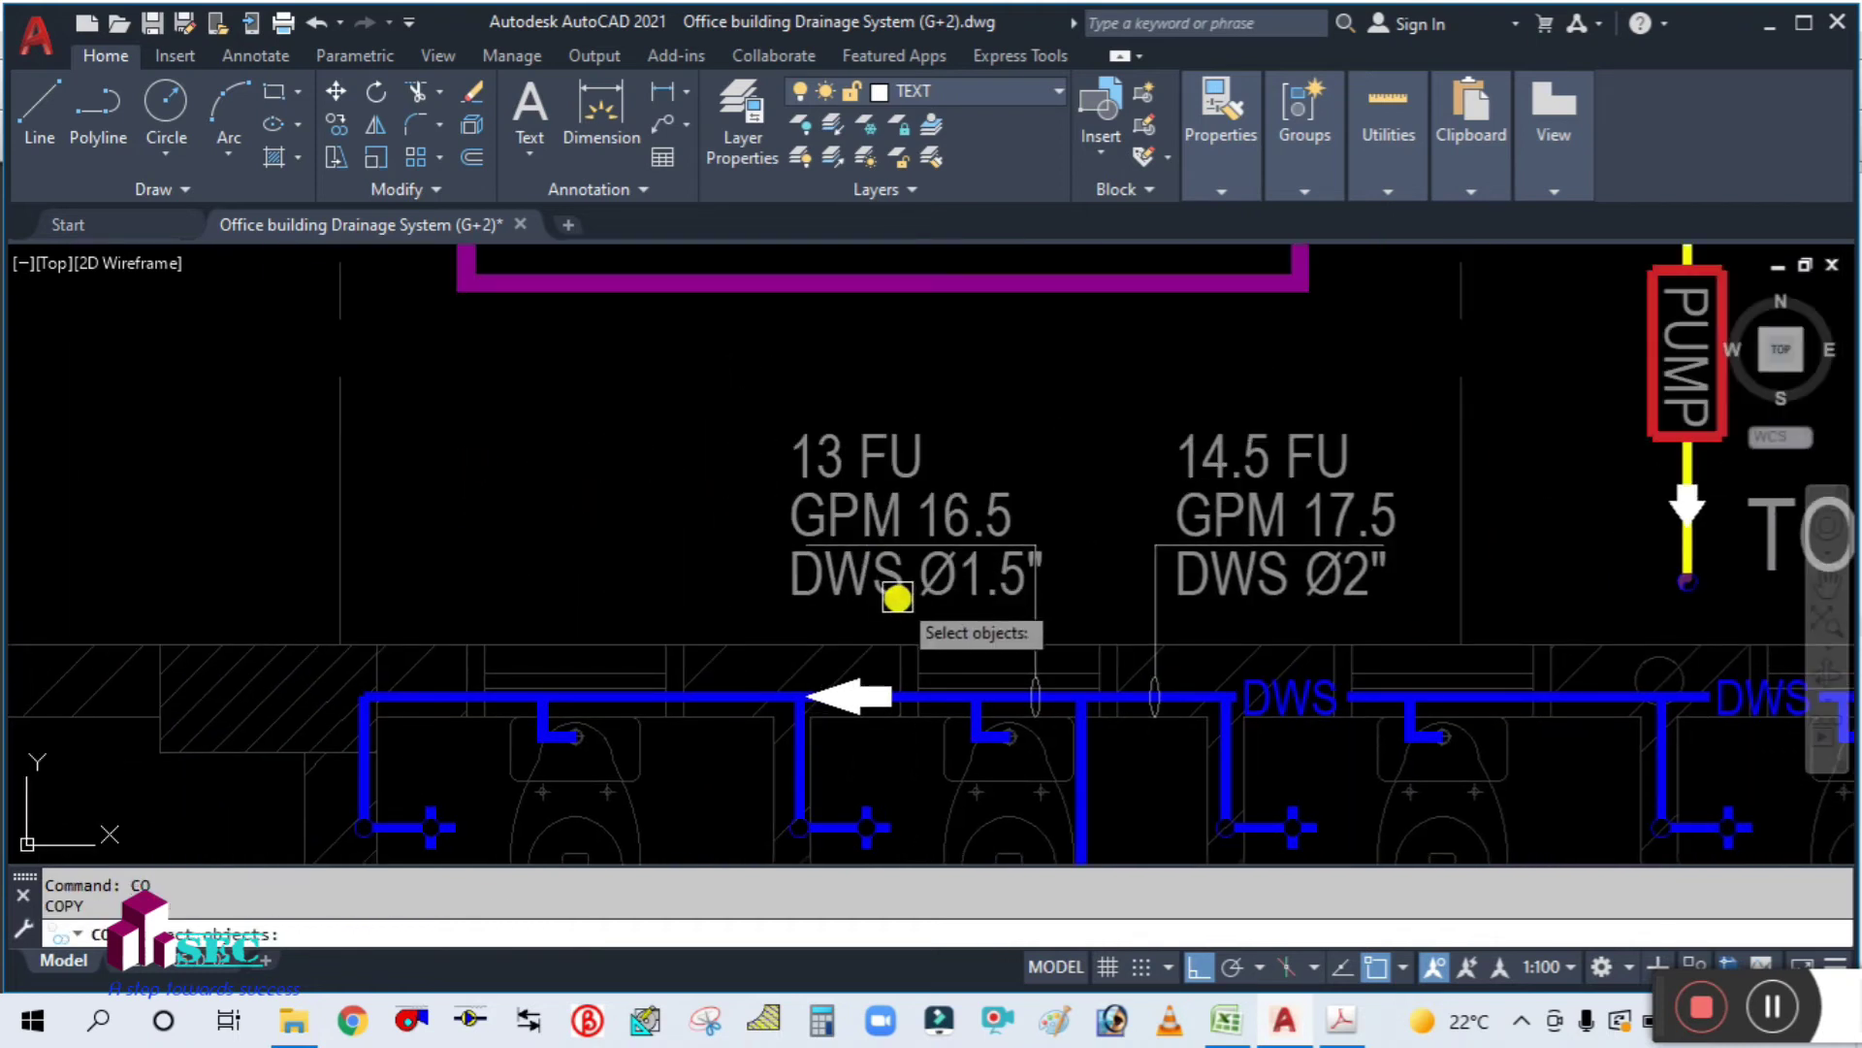
{"action": "left_click", "coordinate": [985, 626]}
{"action": "left_click", "coordinate": [782, 411]}
{"action": "key", "text": "Return"}
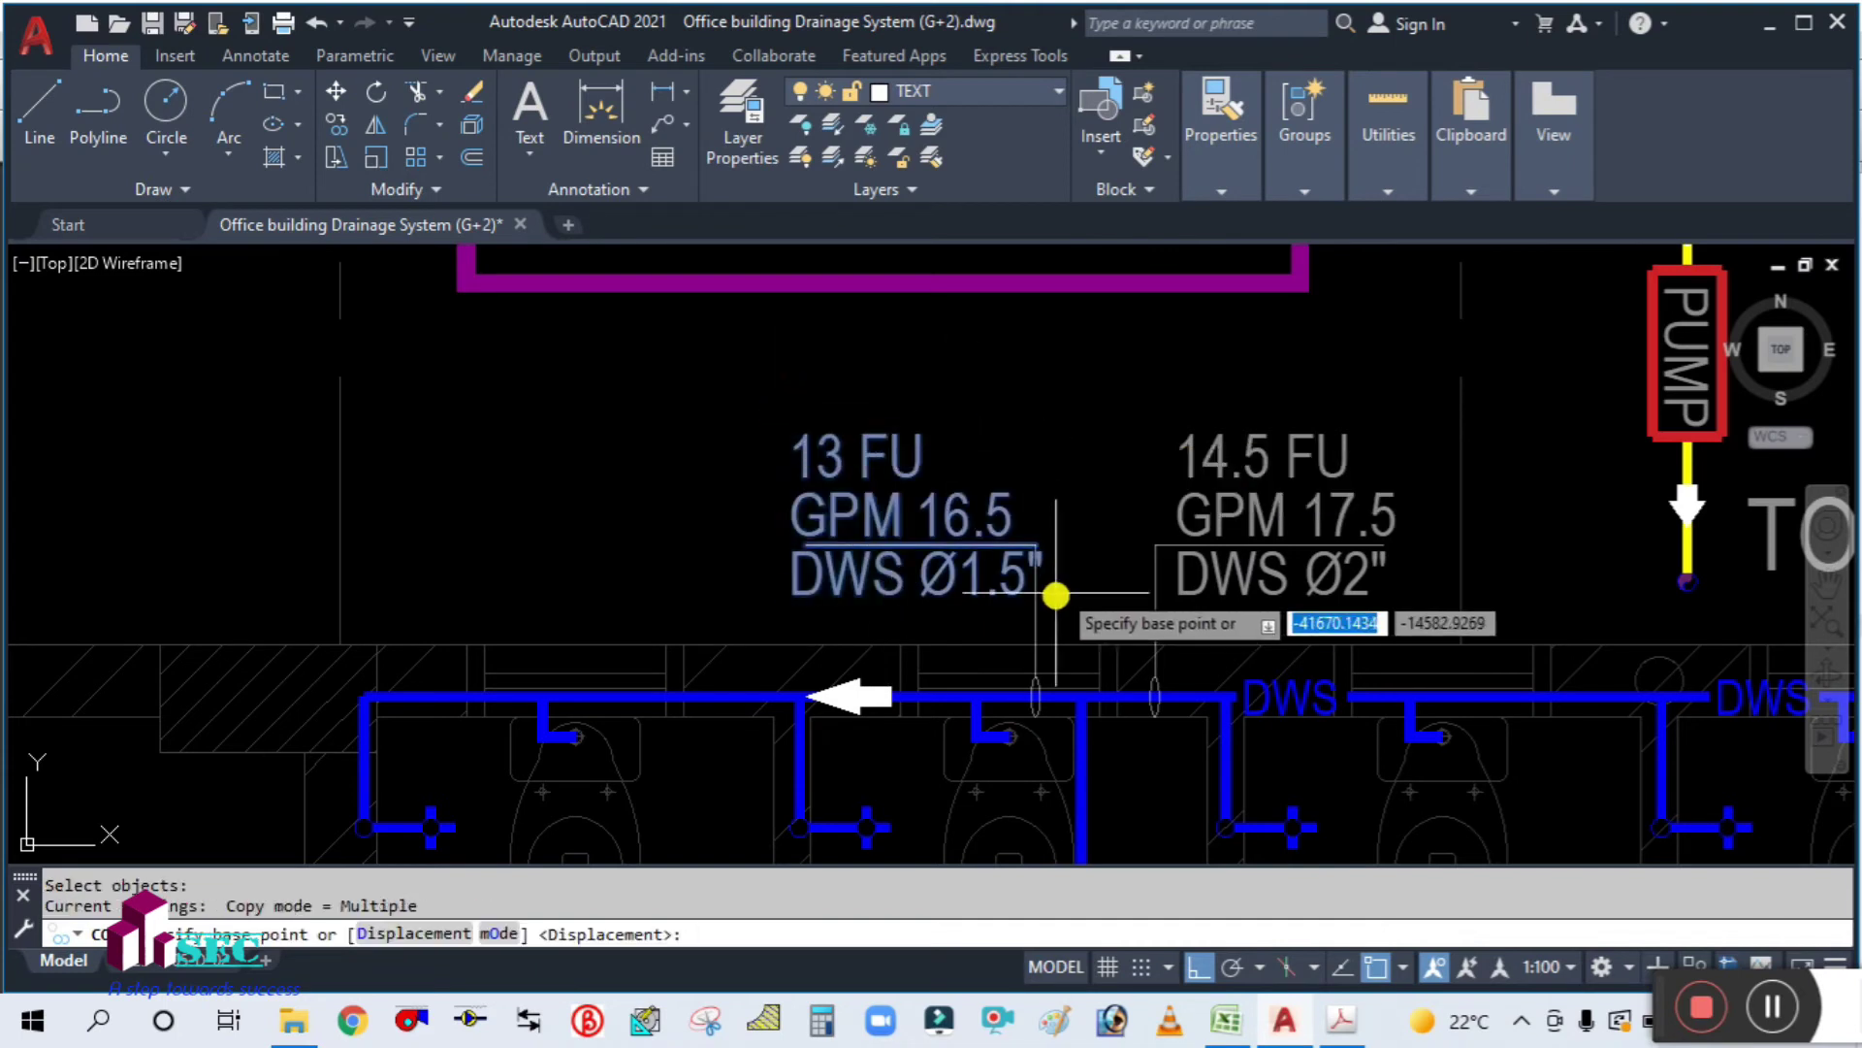
{"action": "key", "text": "Escape"}
{"action": "type", "text": "co"}
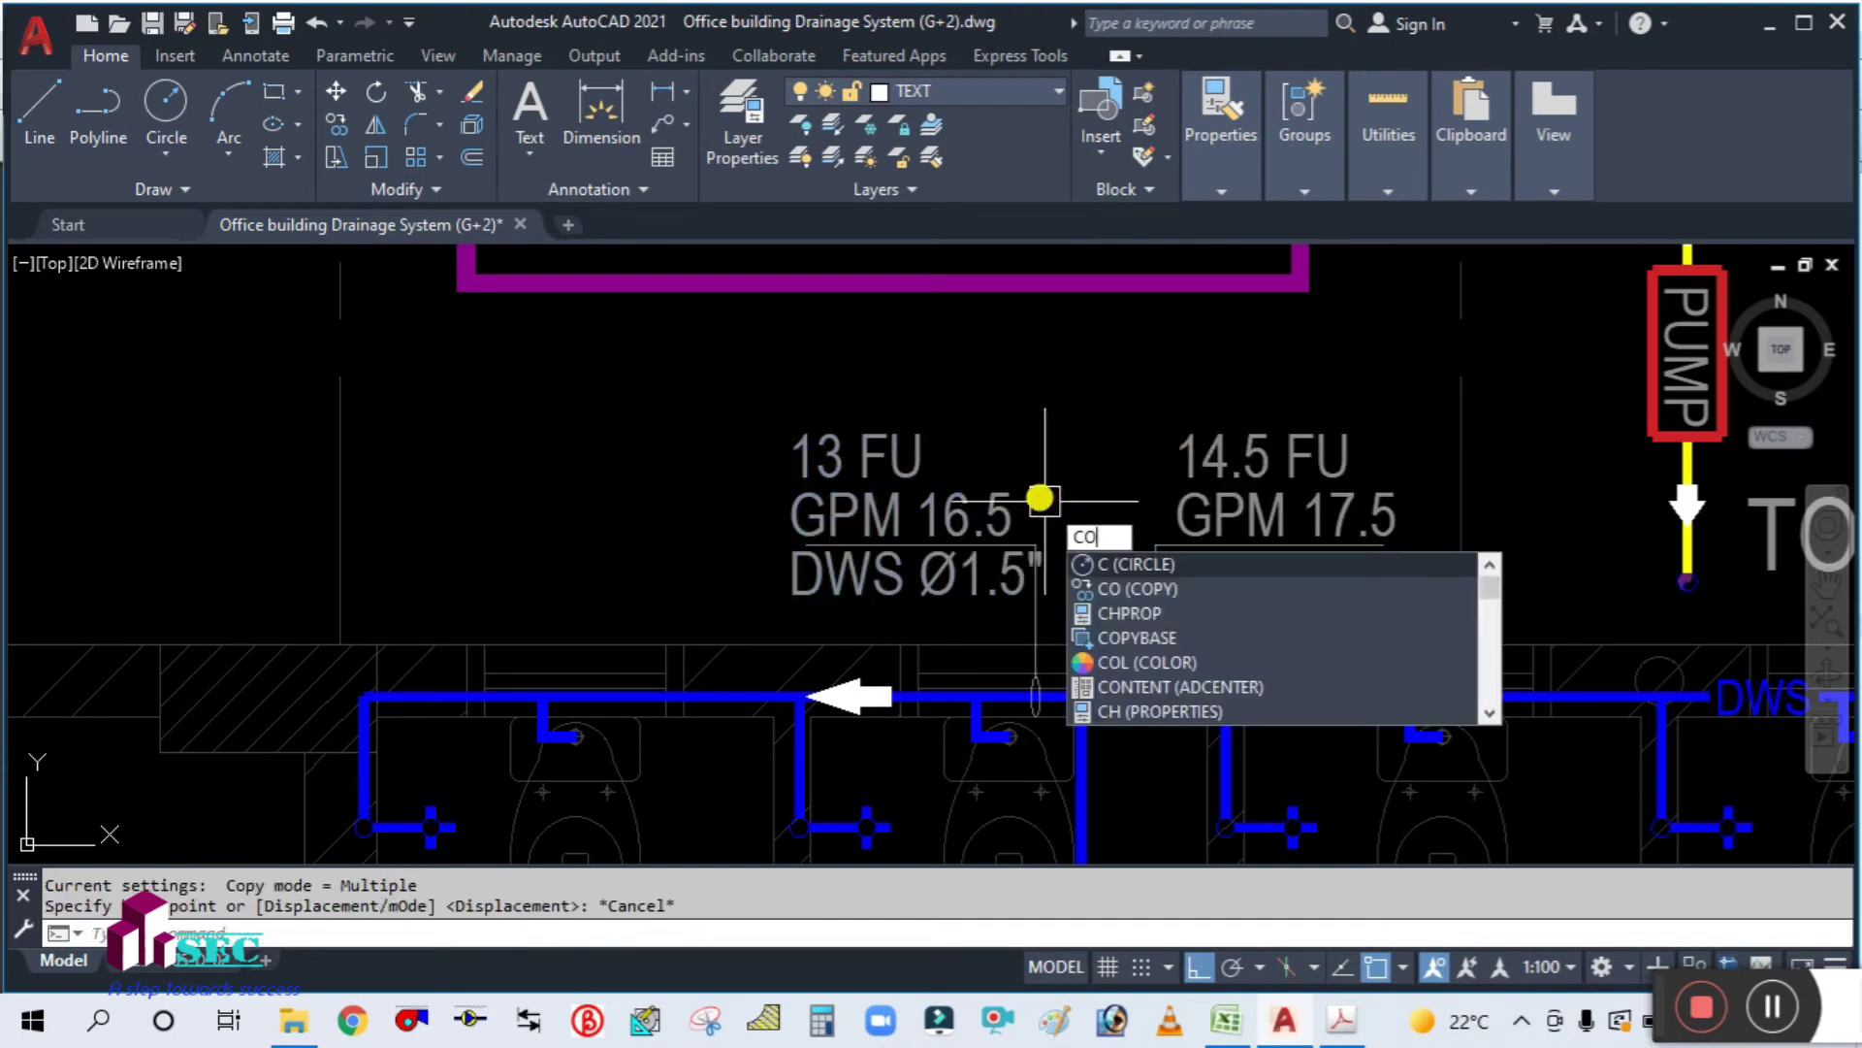
{"action": "key", "text": "Return"}
{"action": "left_click", "coordinate": [1062, 607]}
{"action": "left_click", "coordinate": [793, 417]}
{"action": "scroll", "coordinate": [1031, 715], "scroll_direction": "up", "scroll_amount": 4}
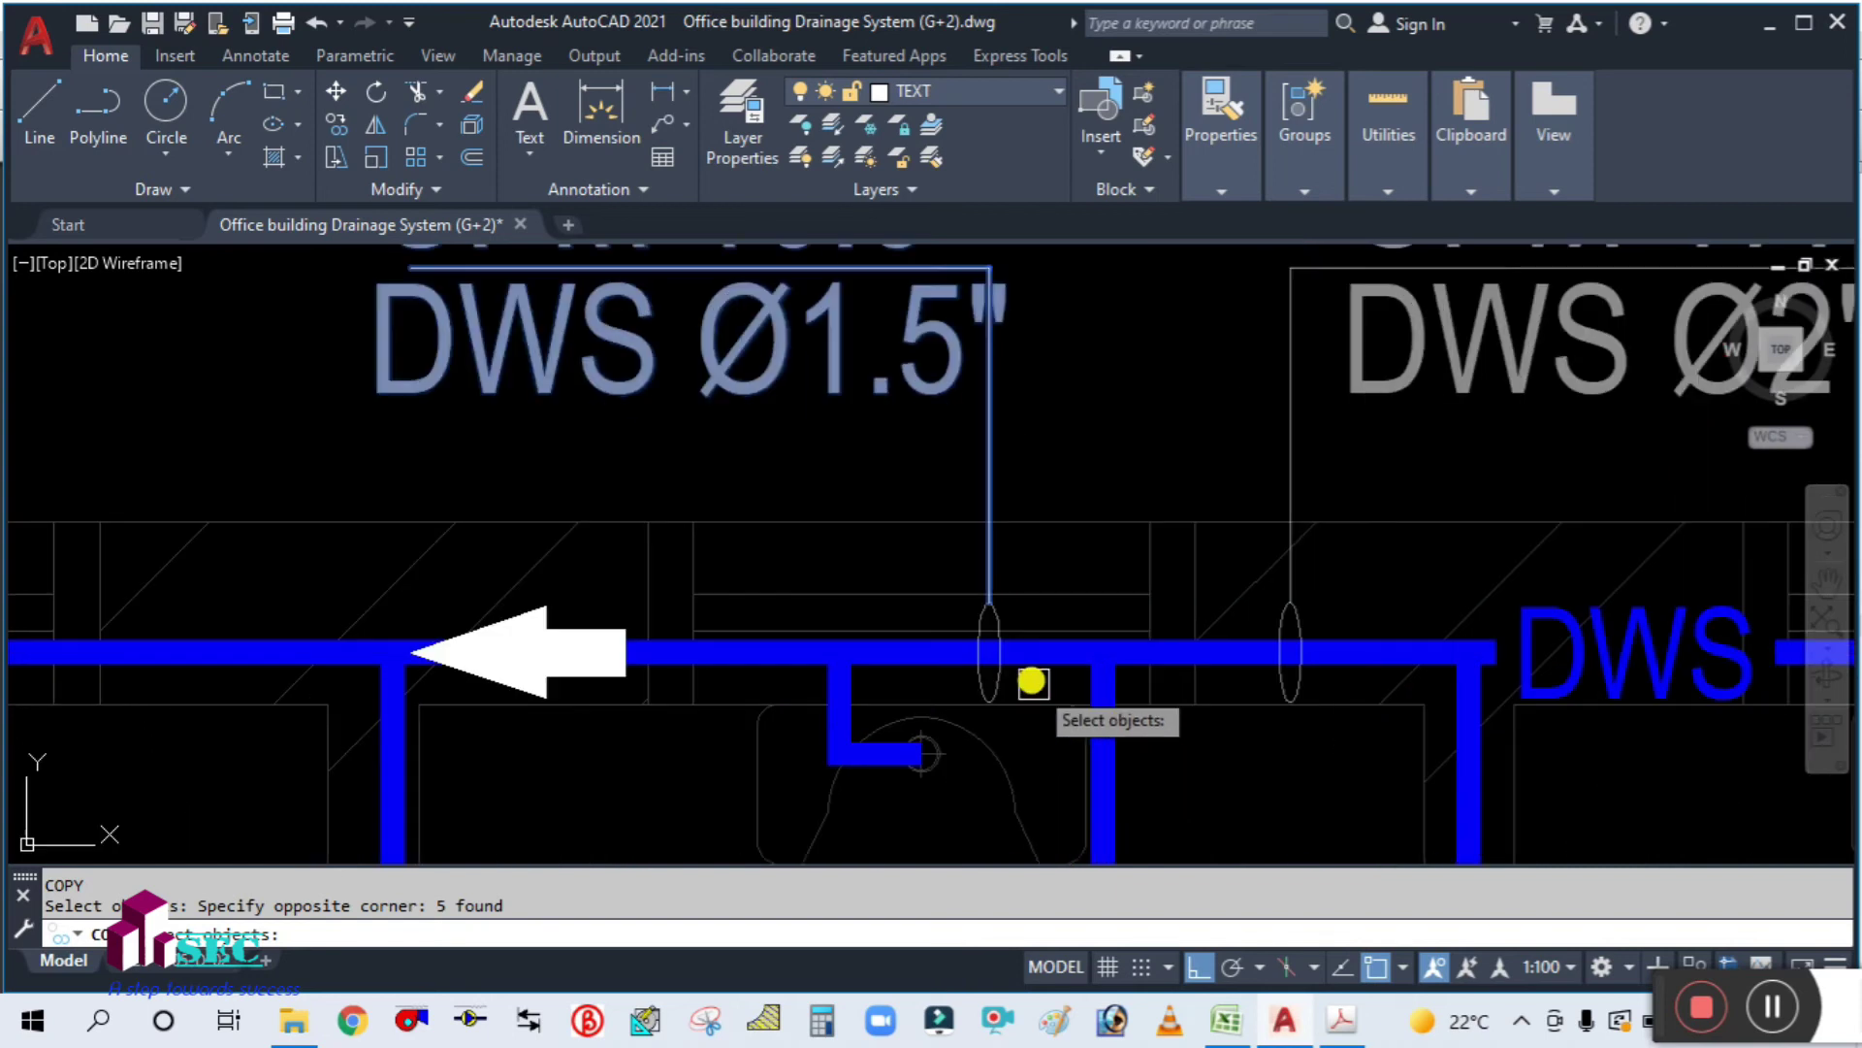
{"action": "key", "text": "Escape"}
{"action": "scroll", "coordinate": [1044, 558], "scroll_direction": "down", "scroll_amount": 4}
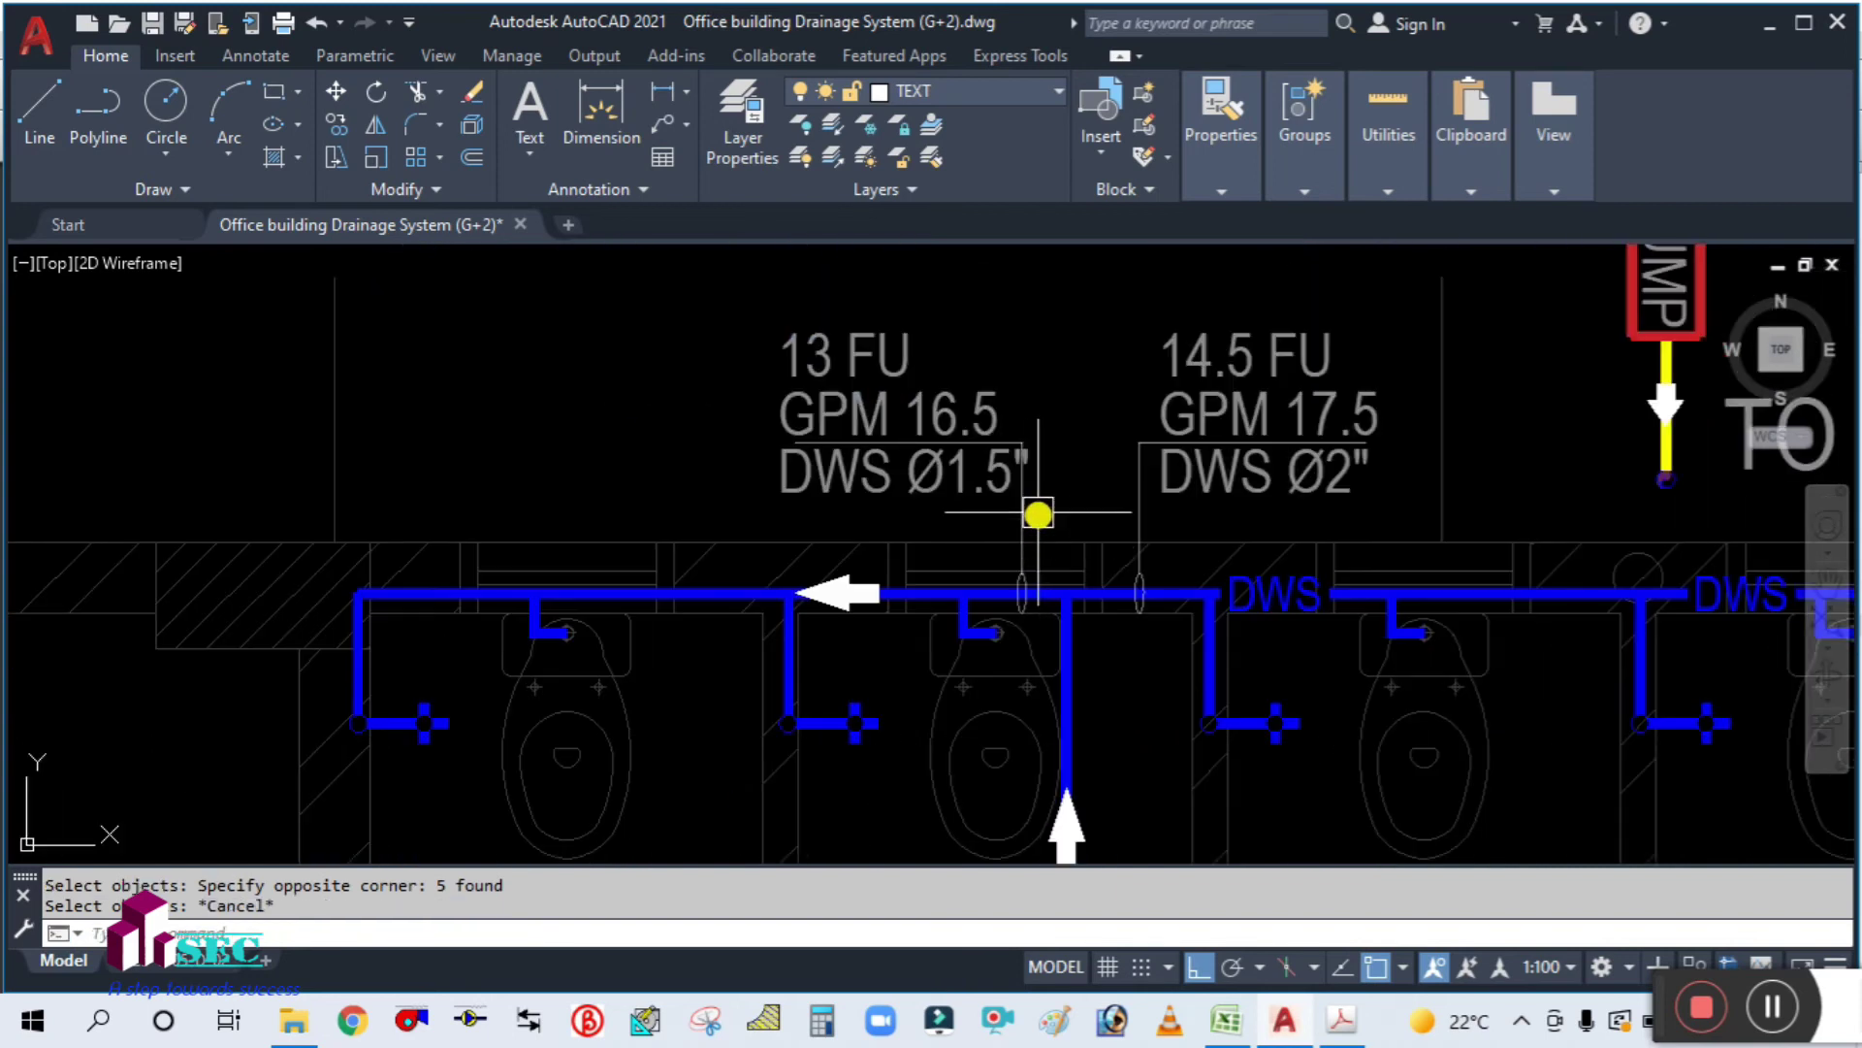
Step: Copy the 13 FU label with its leader and pipe ellipse straight left to the pipe above the leftmost toilet
{"action": "key", "text": "Return"}
{"action": "left_click", "coordinate": [1052, 514]}
{"action": "left_click", "coordinate": [778, 361]}
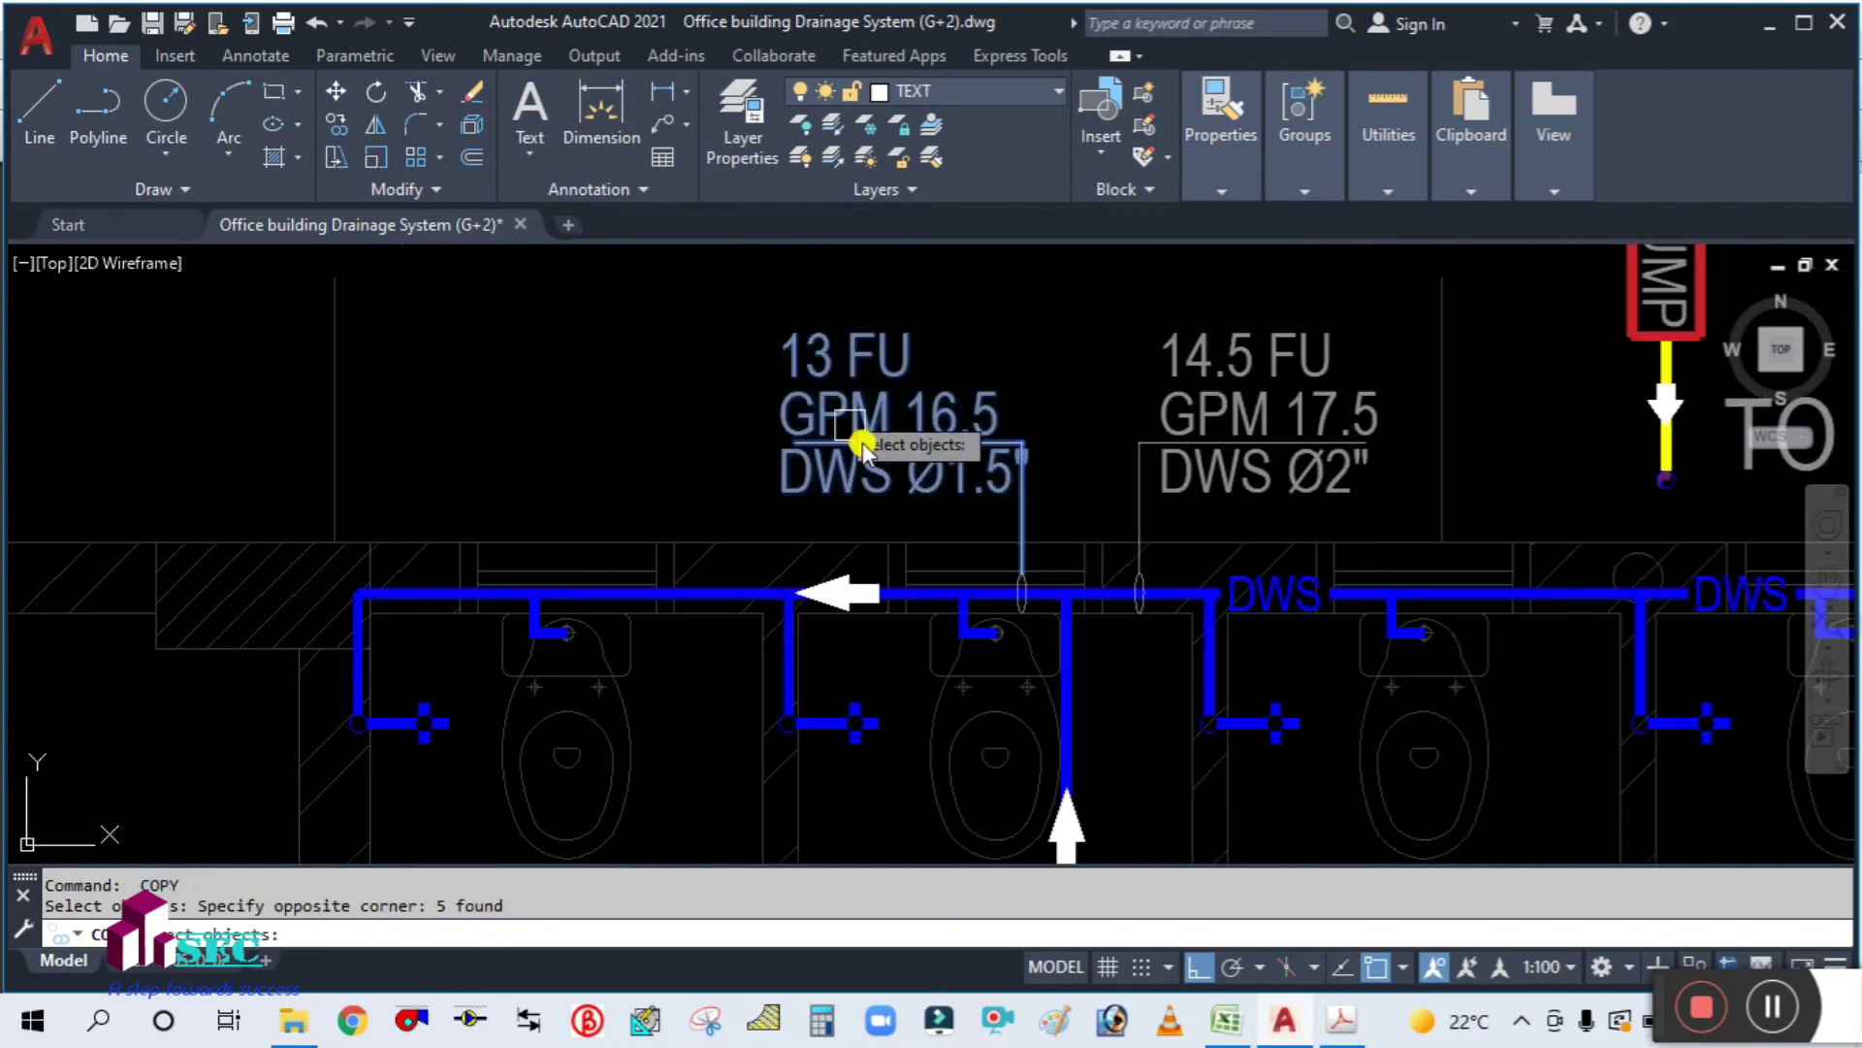
{"action": "scroll", "coordinate": [1009, 613], "scroll_direction": "up", "scroll_amount": 4}
{"action": "left_click", "coordinate": [1047, 529]}
{"action": "scroll", "coordinate": [1047, 529], "scroll_direction": "down", "scroll_amount": 4}
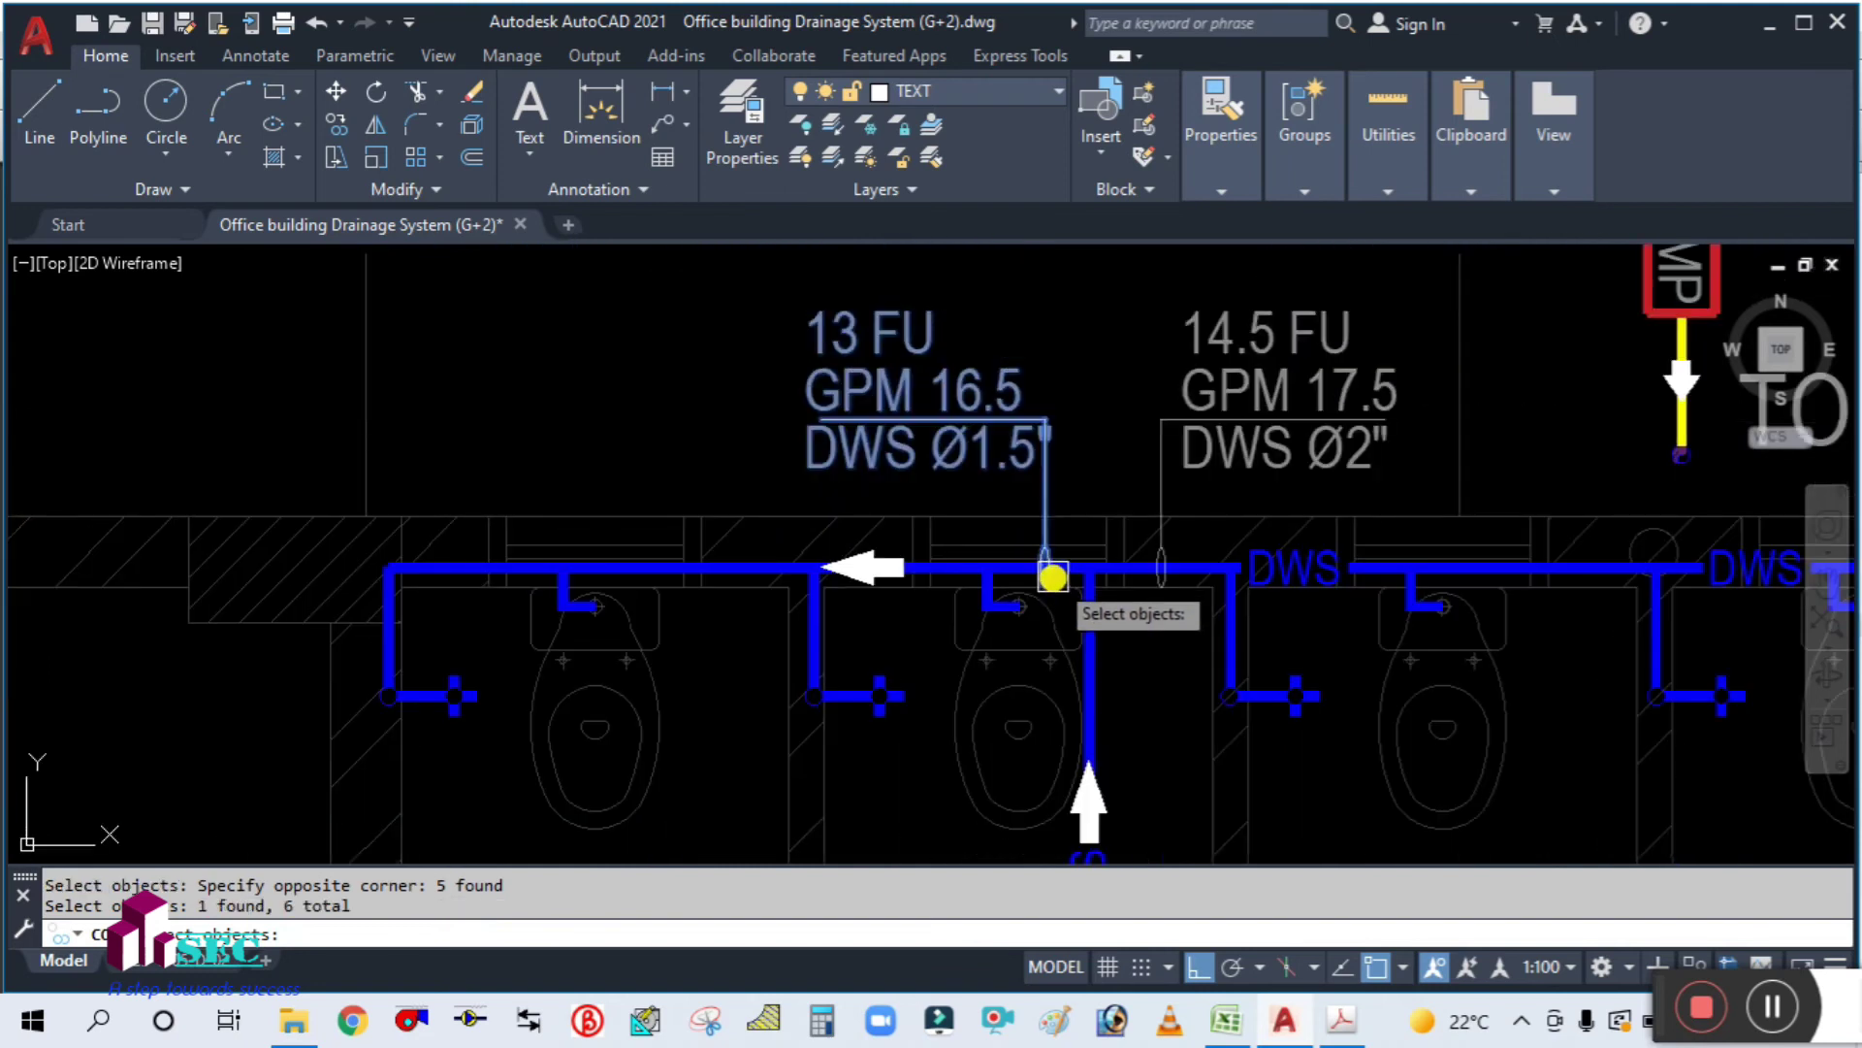
{"action": "key", "text": "Return"}
{"action": "left_click", "coordinate": [1071, 308]}
{"action": "left_click", "coordinate": [656, 306]}
{"action": "key", "text": "Escape"}
{"action": "mouse_move", "coordinate": [647, 425]}
{"action": "middle_mouse_down"}
{"action": "mouse_move", "coordinate": [817, 441]}
{"action": "mouse_move", "coordinate": [842, 417]}
{"action": "middle_mouse_up"}
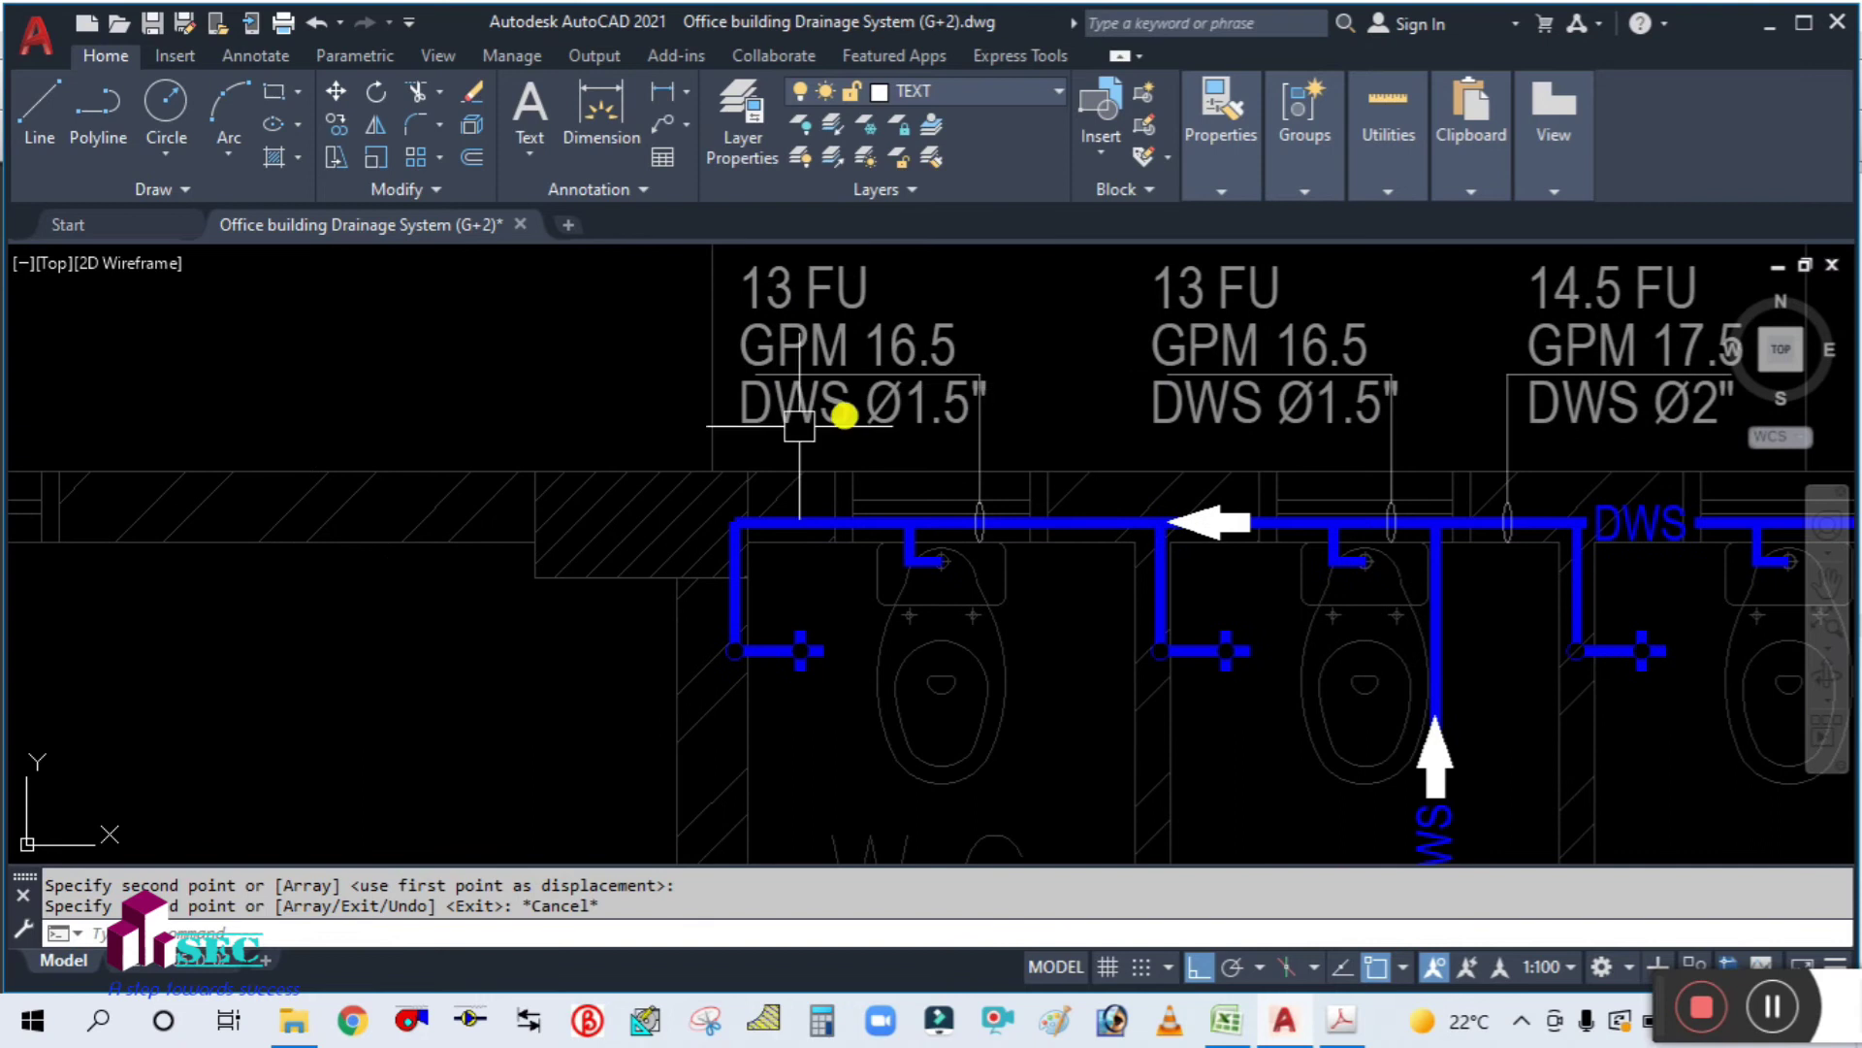
{"action": "mouse_move", "coordinate": [1089, 611]}
{"action": "middle_mouse_down"}
{"action": "mouse_move", "coordinate": [1053, 687]}
{"action": "mouse_move", "coordinate": [970, 705]}
{"action": "mouse_move", "coordinate": [941, 640]}
{"action": "middle_mouse_up"}
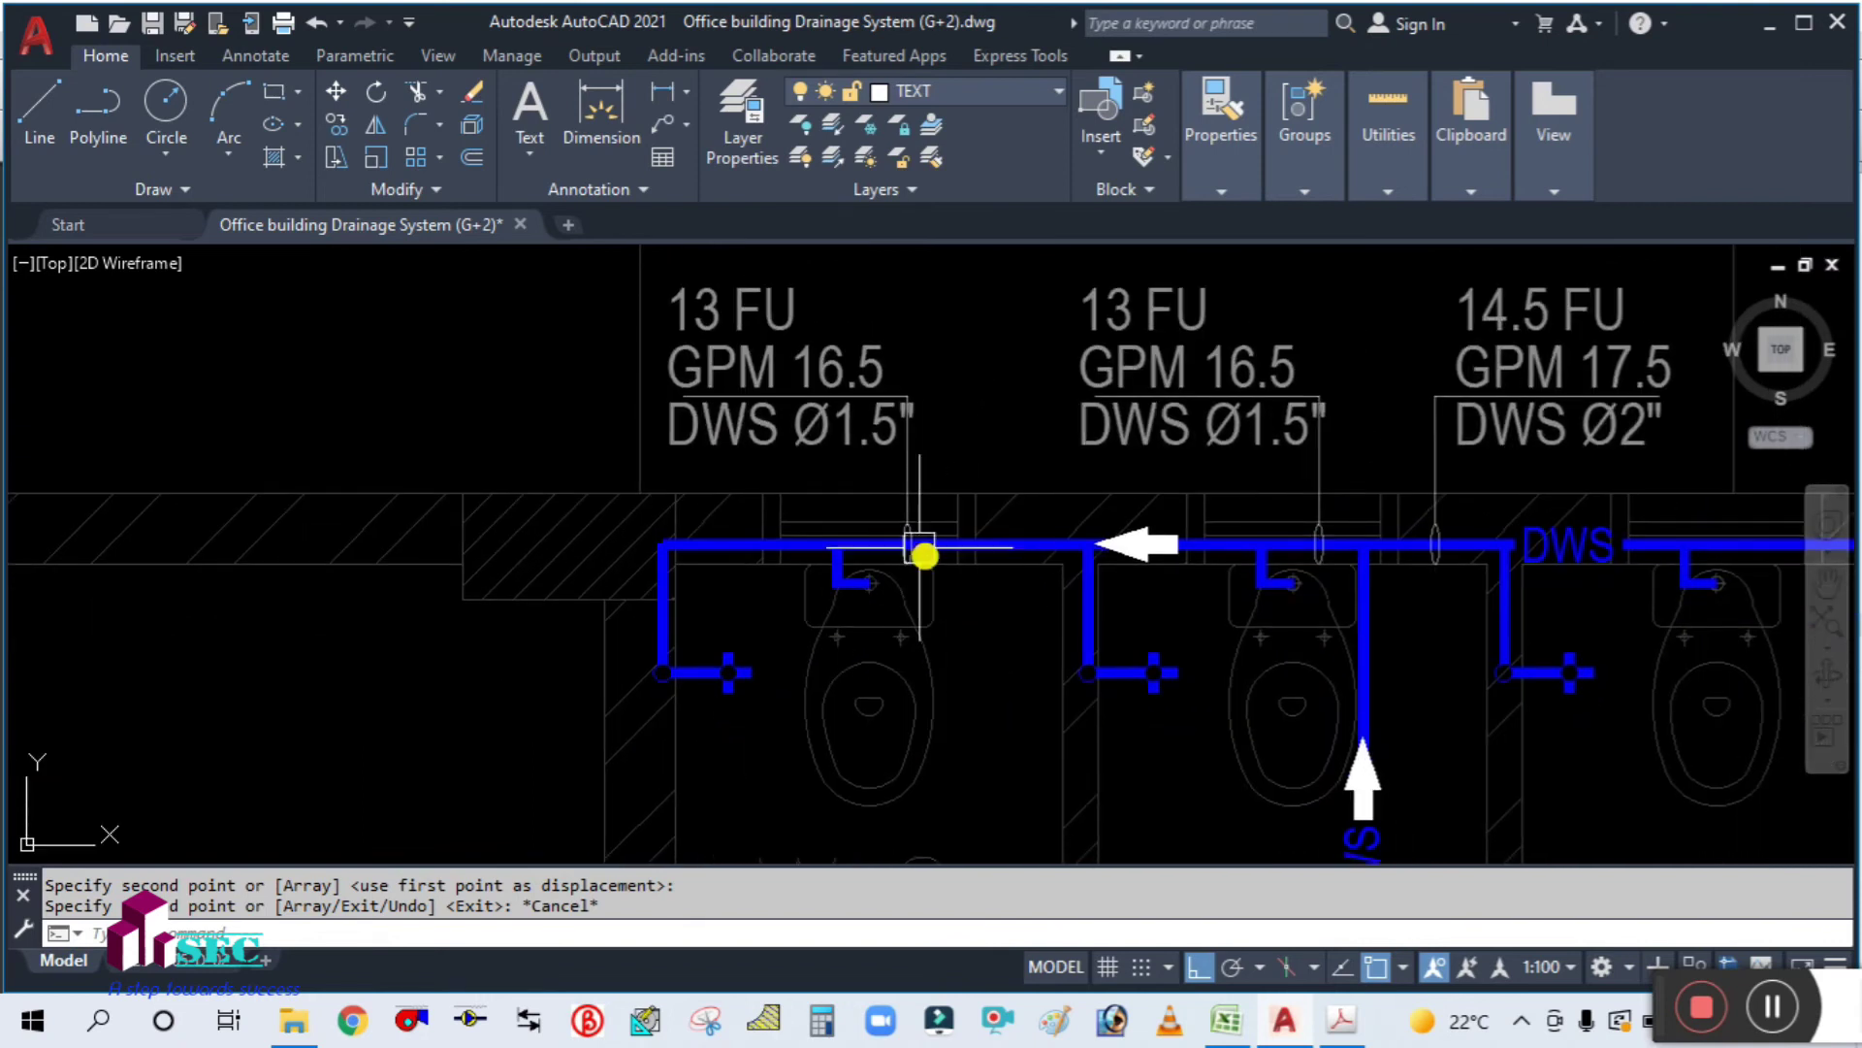
Step: Switch to the Excel cold-water sheet, set the Water Closet and Hand Spray quantities to 1 each, and check the total load
{"action": "left_click", "coordinate": [1220, 1020]}
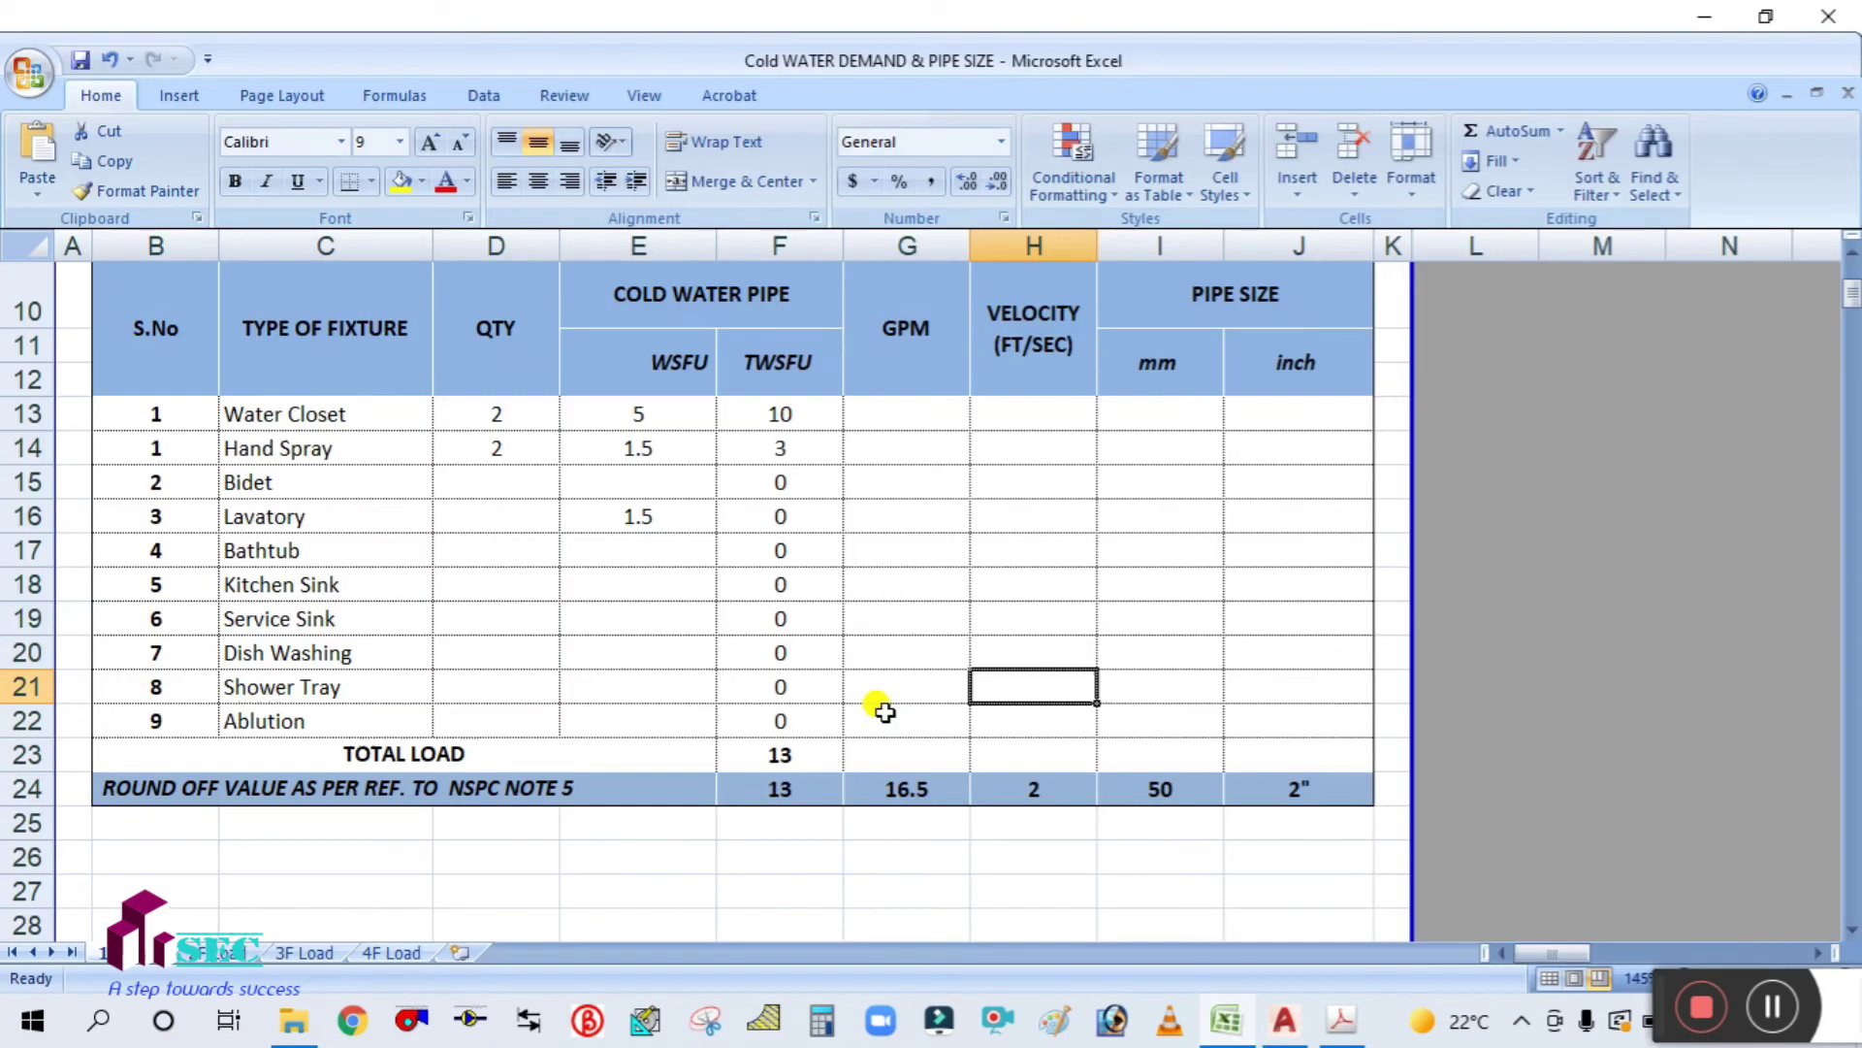
{"action": "left_click", "coordinate": [498, 417]}
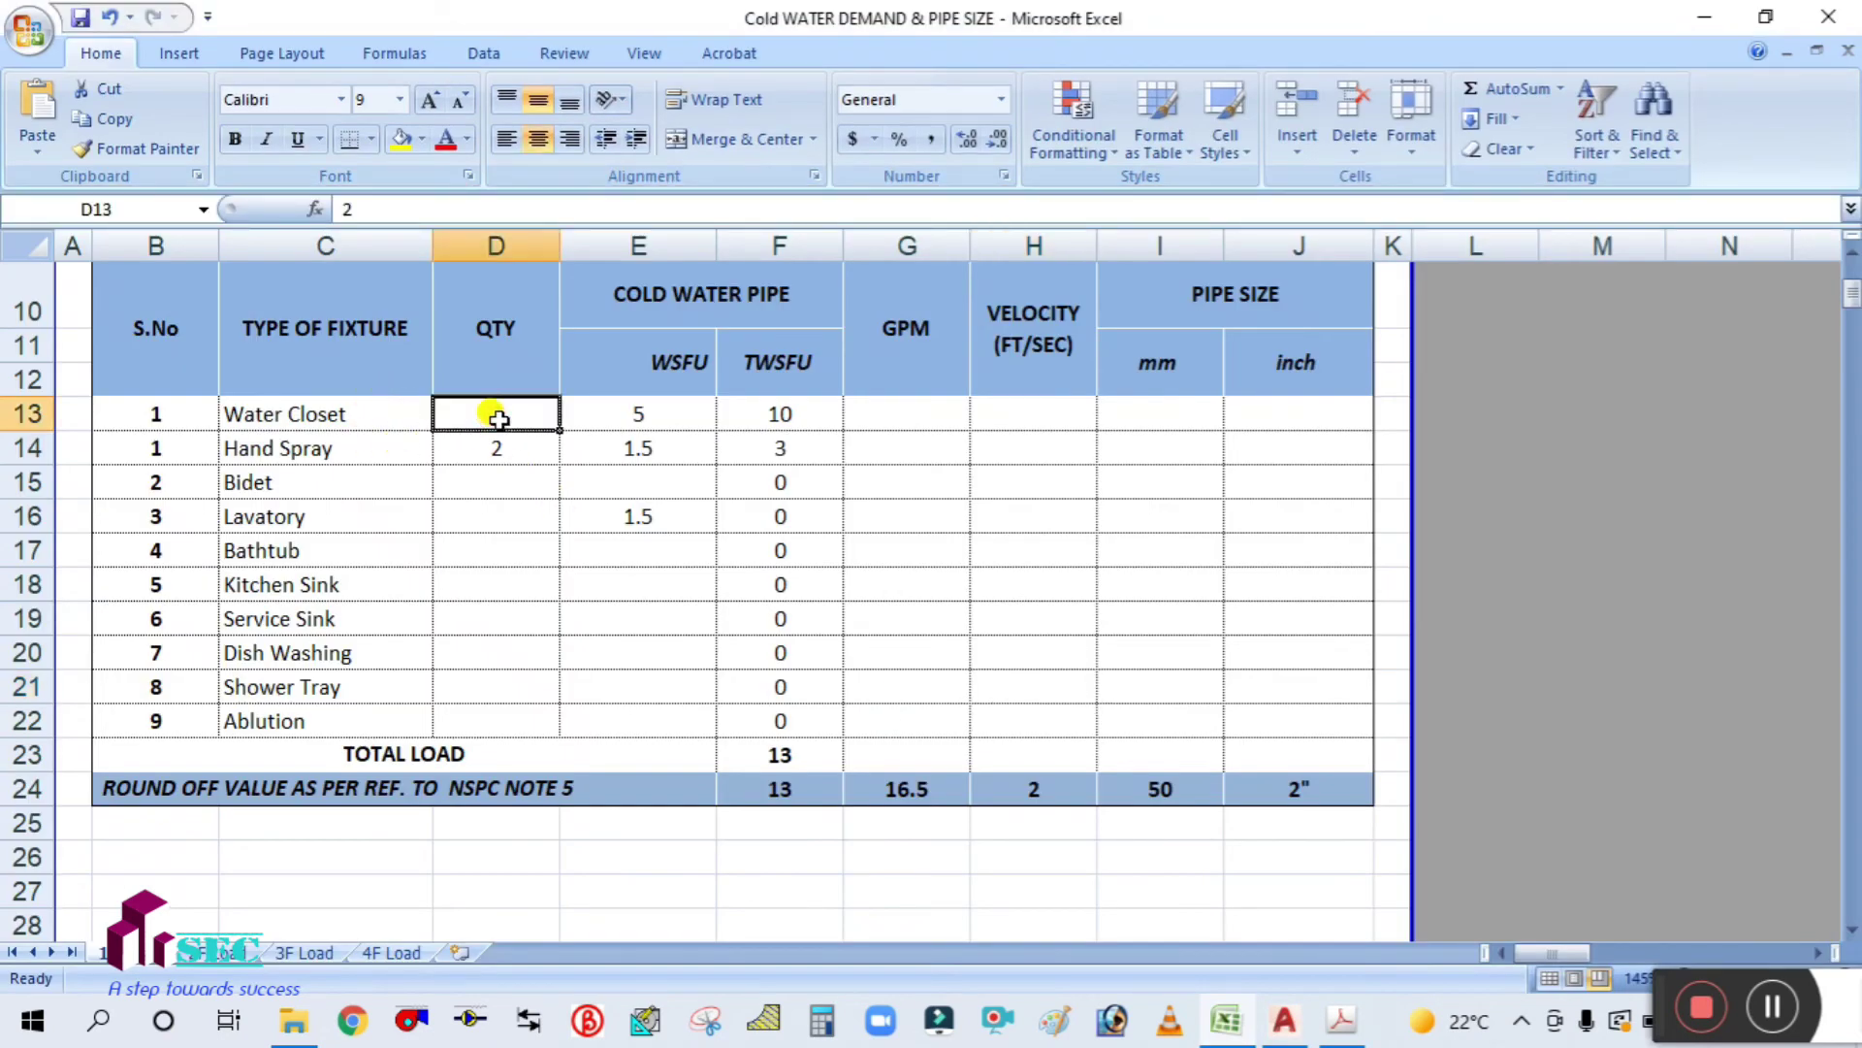
{"action": "type", "text": "1"}
{"action": "key", "text": "Return"}
{"action": "type", "text": "1"}
{"action": "left_click", "coordinate": [500, 514]}
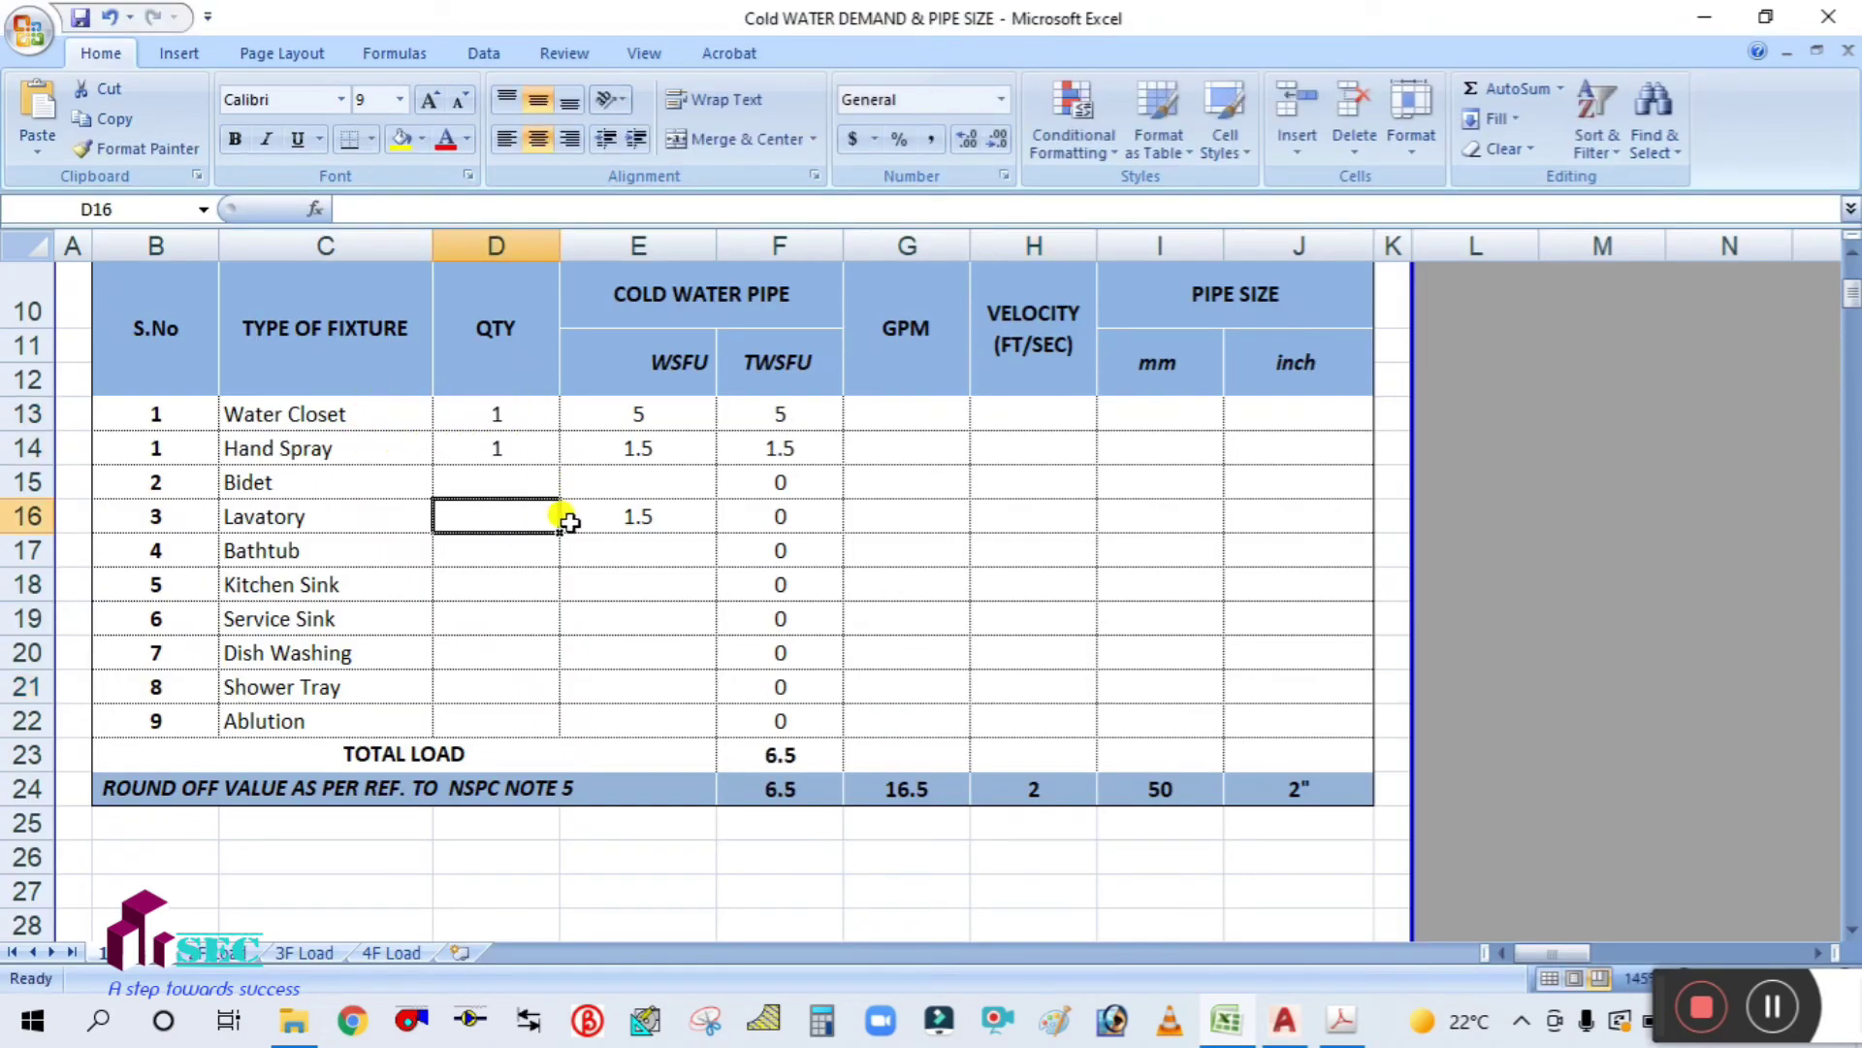
{"action": "left_click", "coordinate": [799, 760]}
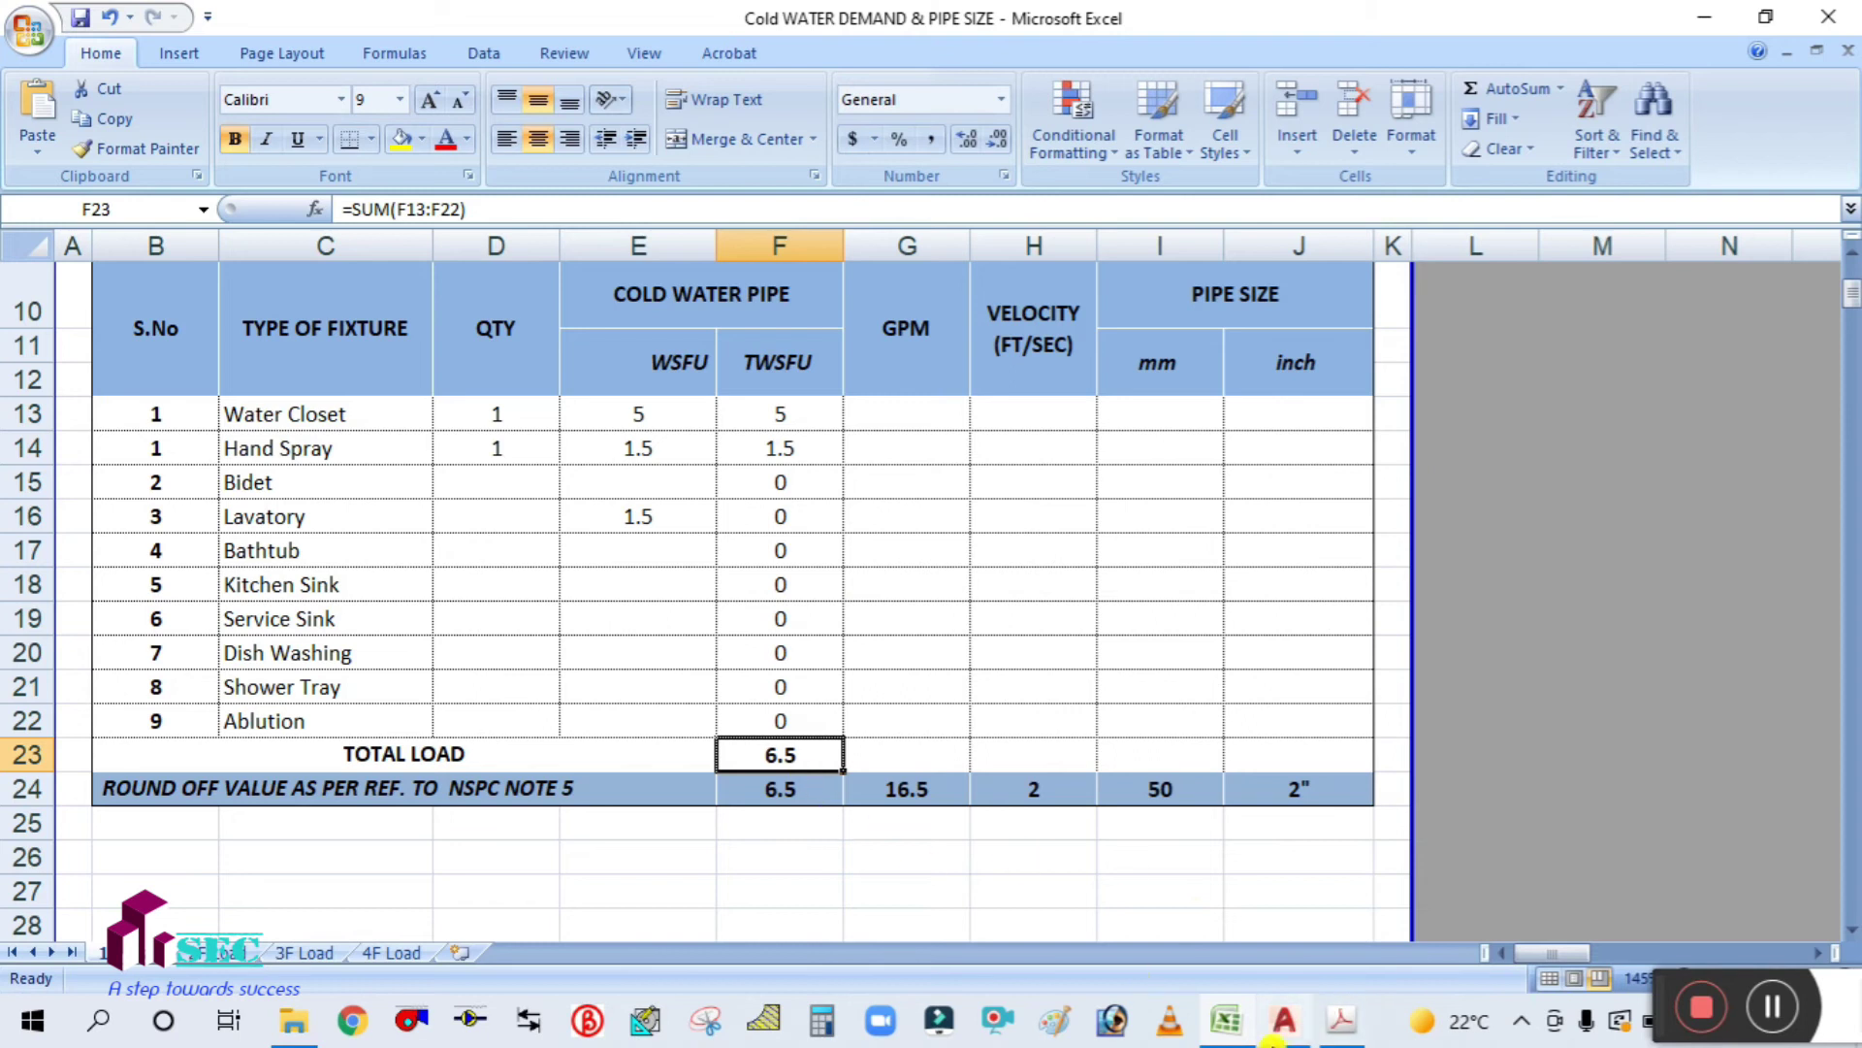
Step: Switch to the plumbing code PDF and mark the 7 fixture-unit load in the page 145 demand table with a red rectangle
{"action": "left_click", "coordinate": [1341, 1021]}
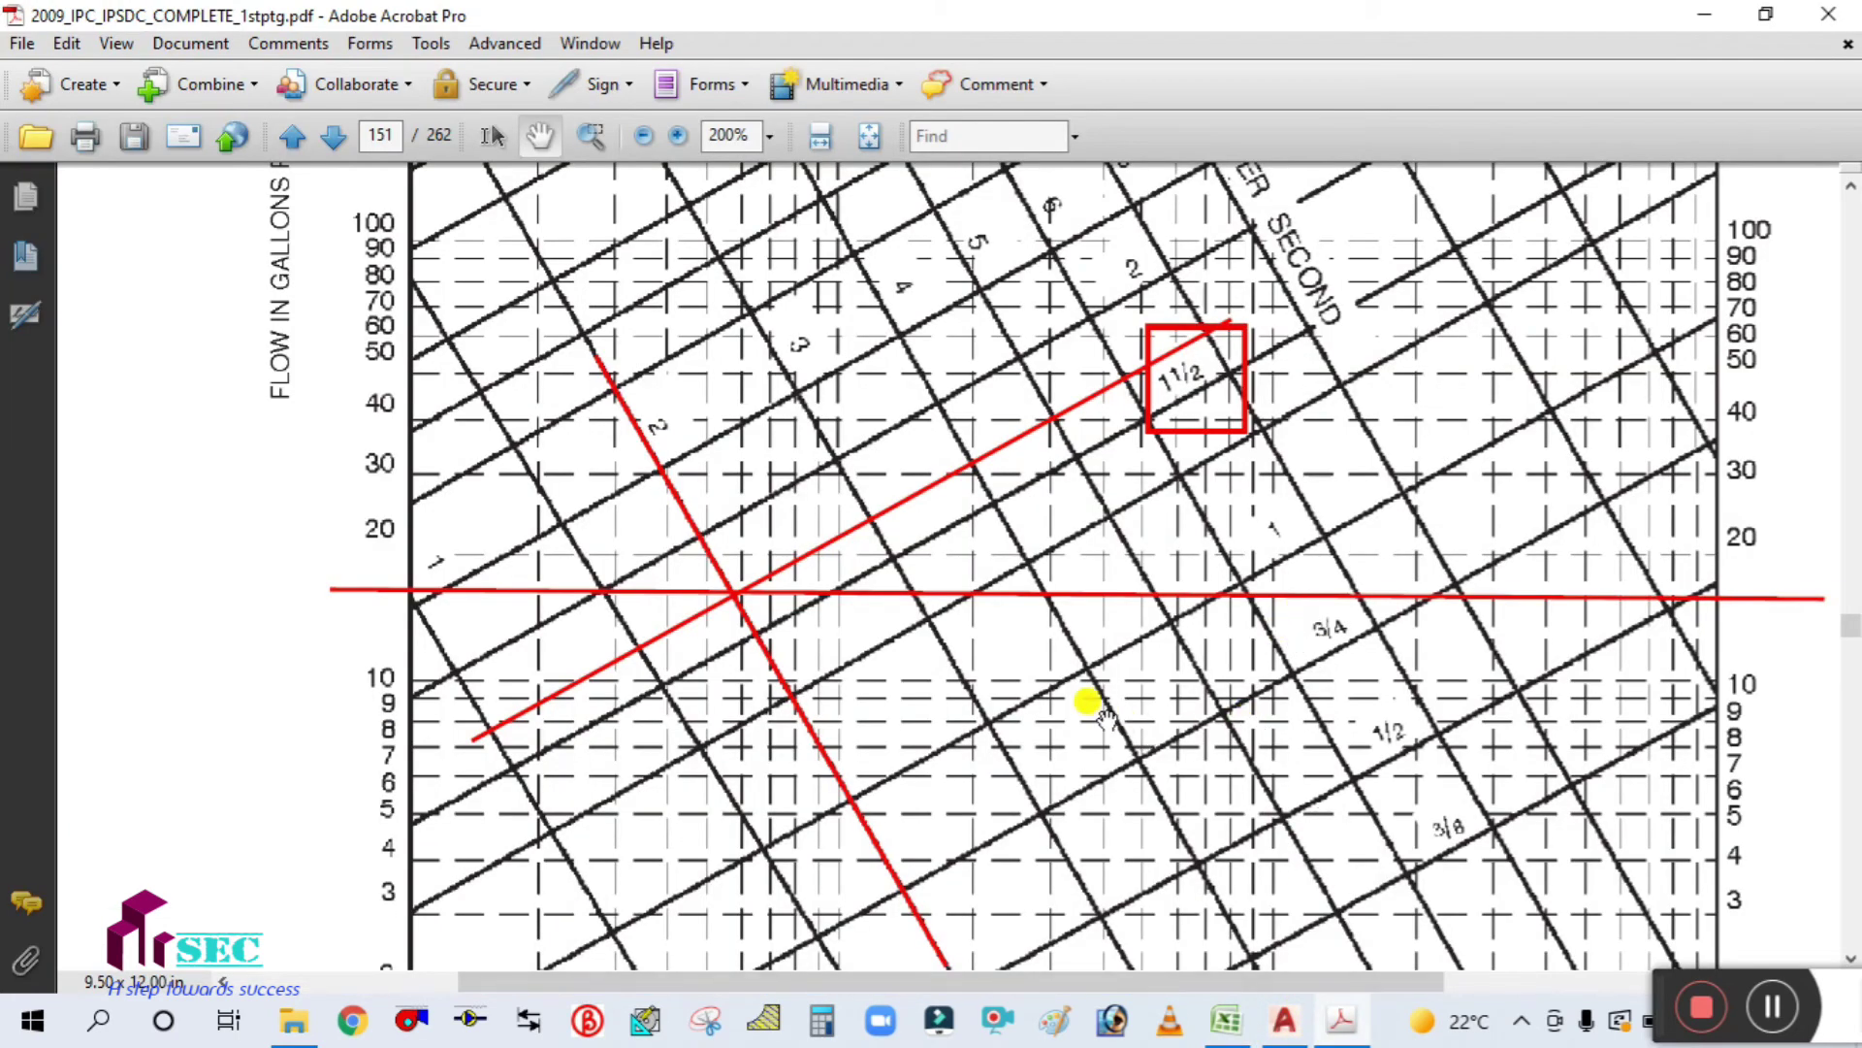
{"action": "scroll", "coordinate": [1106, 679], "scroll_direction": "down", "scroll_amount": 2, "text": "ctrl"}
{"action": "scroll", "coordinate": [1116, 669], "scroll_direction": "up", "scroll_amount": 8}
{"action": "scroll", "coordinate": [1133, 645], "scroll_direction": "up", "scroll_amount": 15}
{"action": "scroll", "coordinate": [1133, 636], "scroll_direction": "up", "scroll_amount": 15}
{"action": "scroll", "coordinate": [1155, 580], "scroll_direction": "up", "scroll_amount": 15}
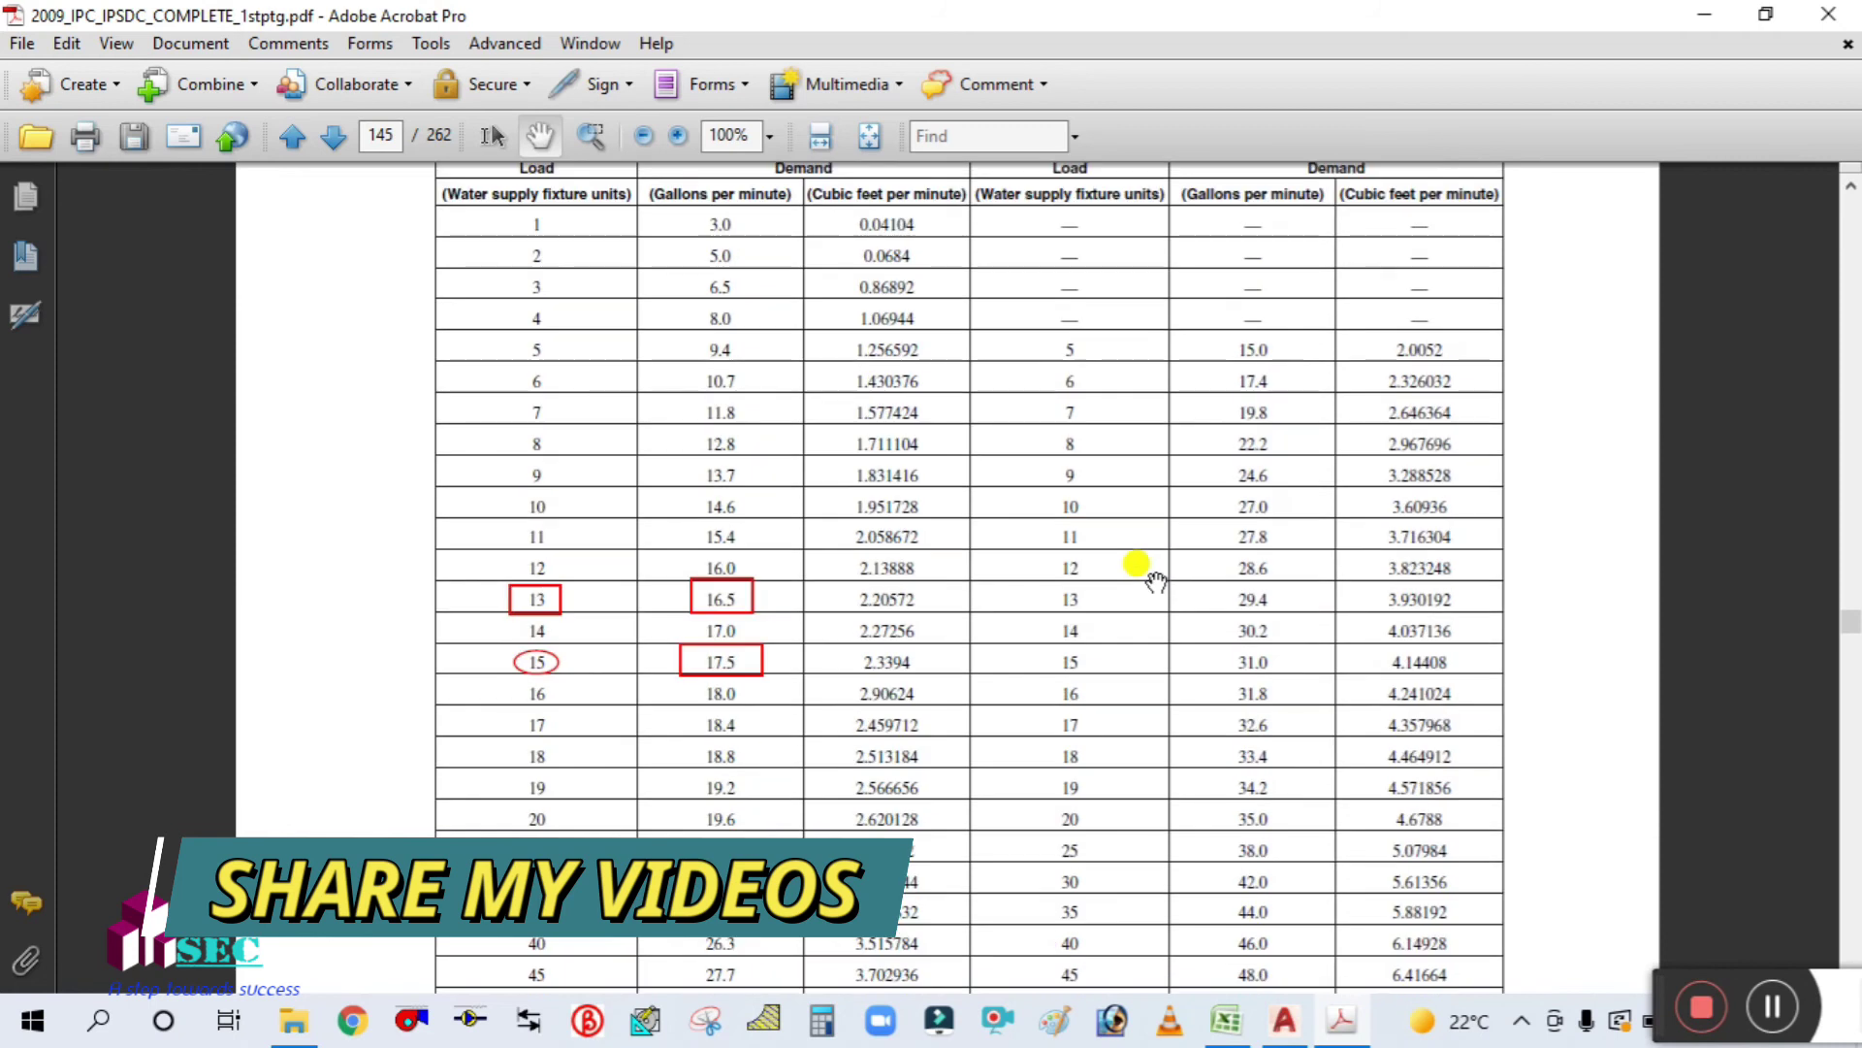
{"action": "scroll", "coordinate": [582, 388], "scroll_direction": "up", "scroll_amount": 2, "text": "ctrl"}
{"action": "scroll", "coordinate": [490, 582], "scroll_direction": "up", "scroll_amount": 2}
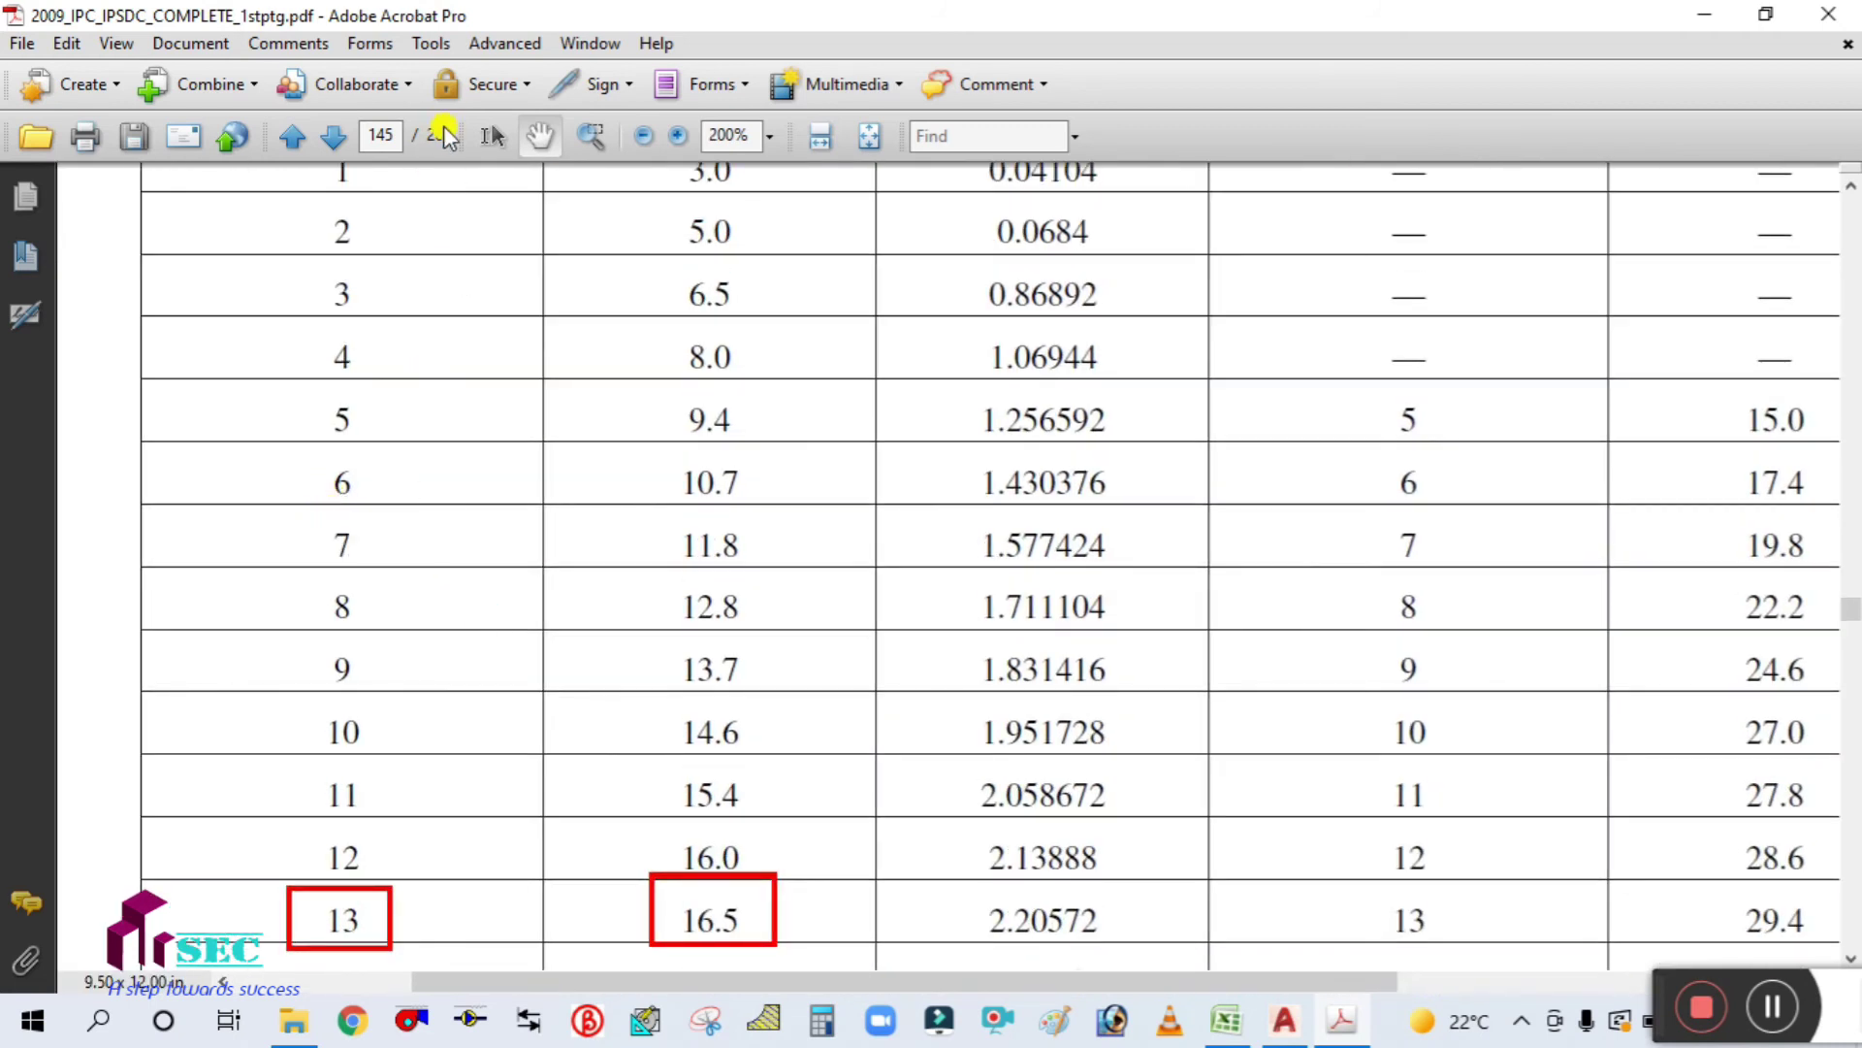
{"action": "left_click", "coordinate": [448, 43]}
{"action": "mouse_move", "coordinate": [485, 79]}
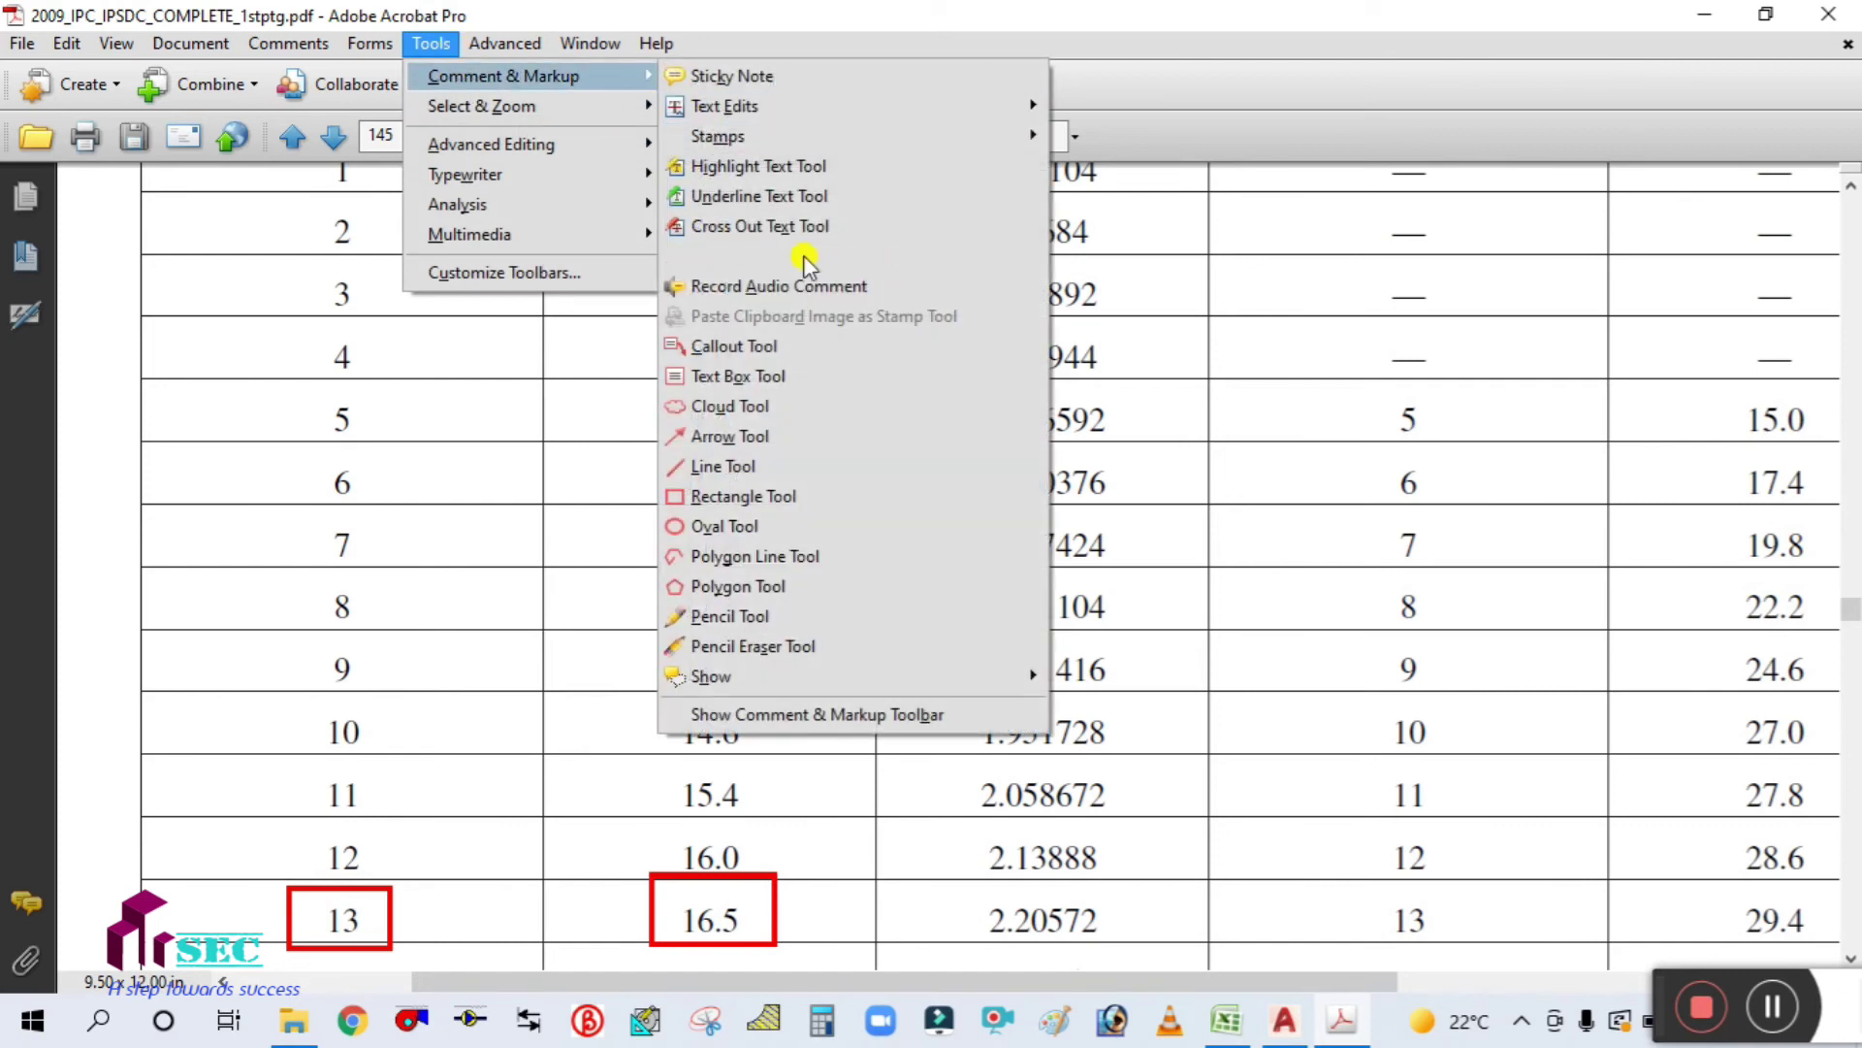
{"action": "left_click", "coordinate": [722, 496]}
{"action": "left_click_drag", "start_coordinate": [291, 503], "coordinate": [387, 571]}
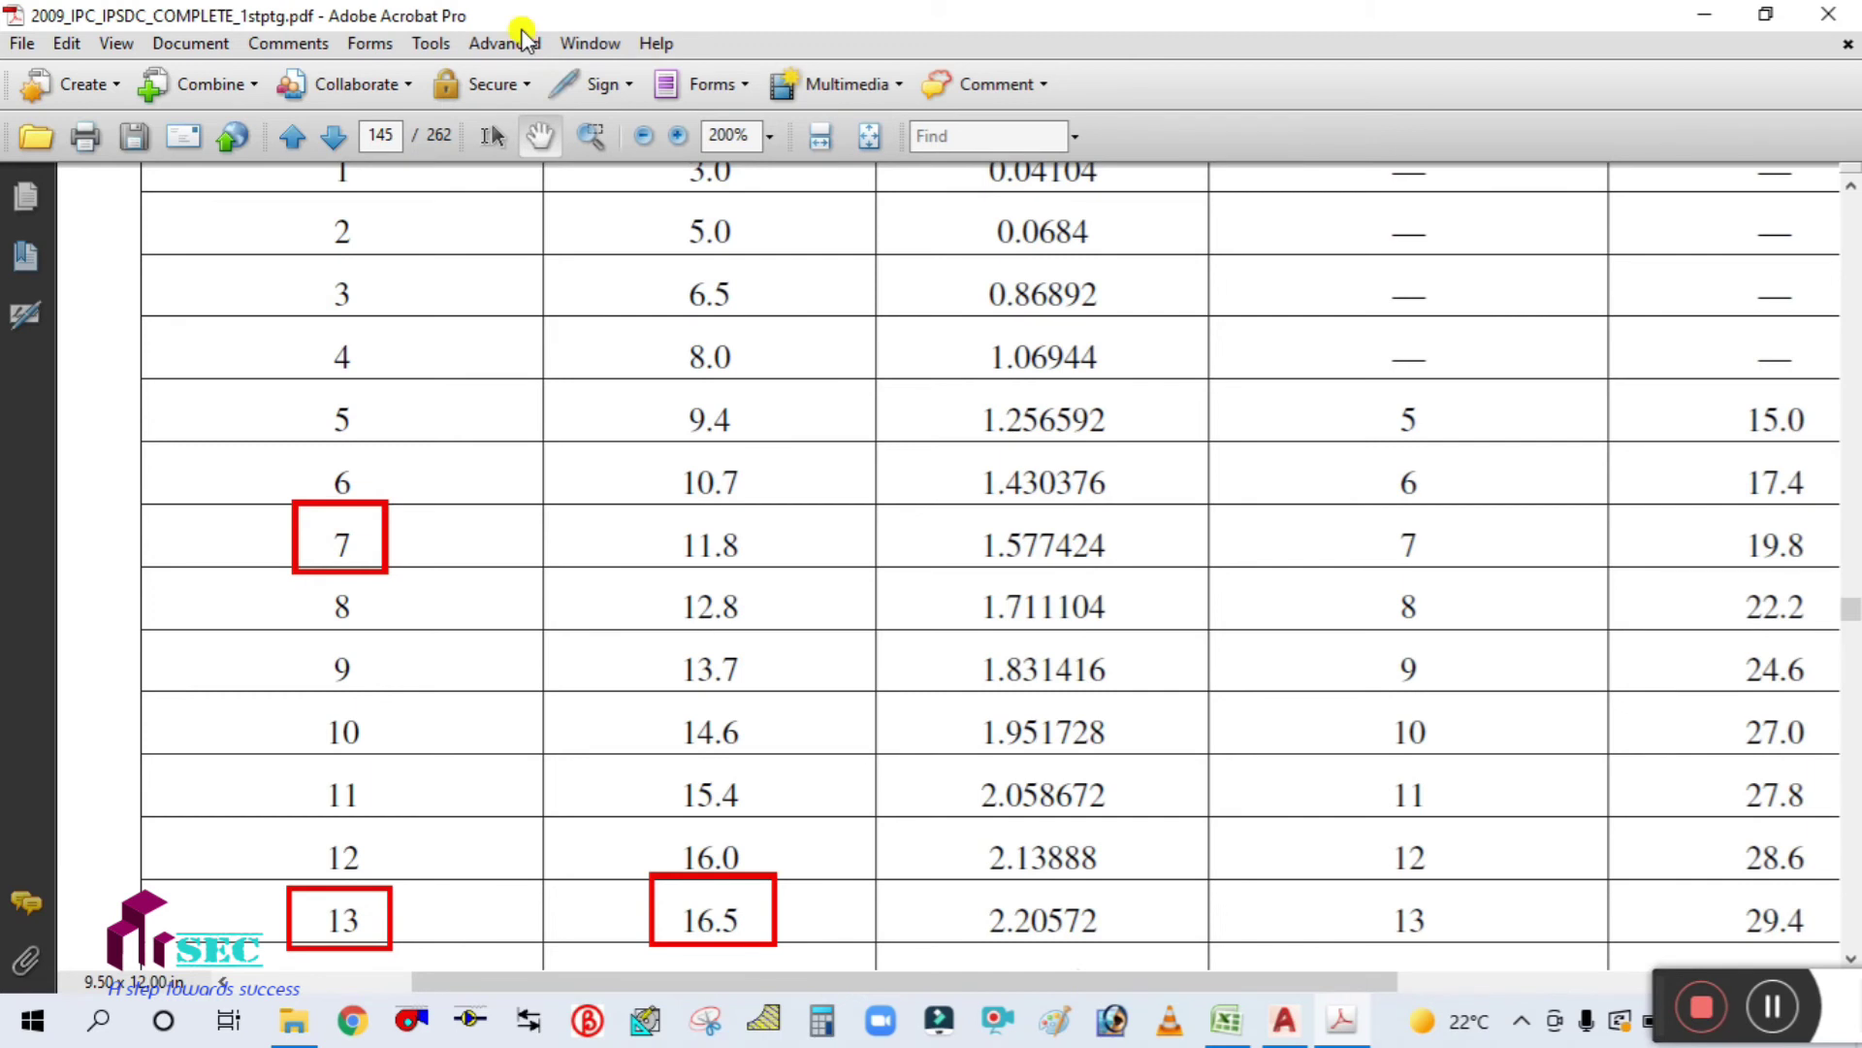
Step: Mark the 11.8 gallons-per-minute demand in the 7 fixture-unit row with a red rectangle
{"action": "left_click", "coordinate": [431, 44]}
{"action": "mouse_move", "coordinate": [487, 76]}
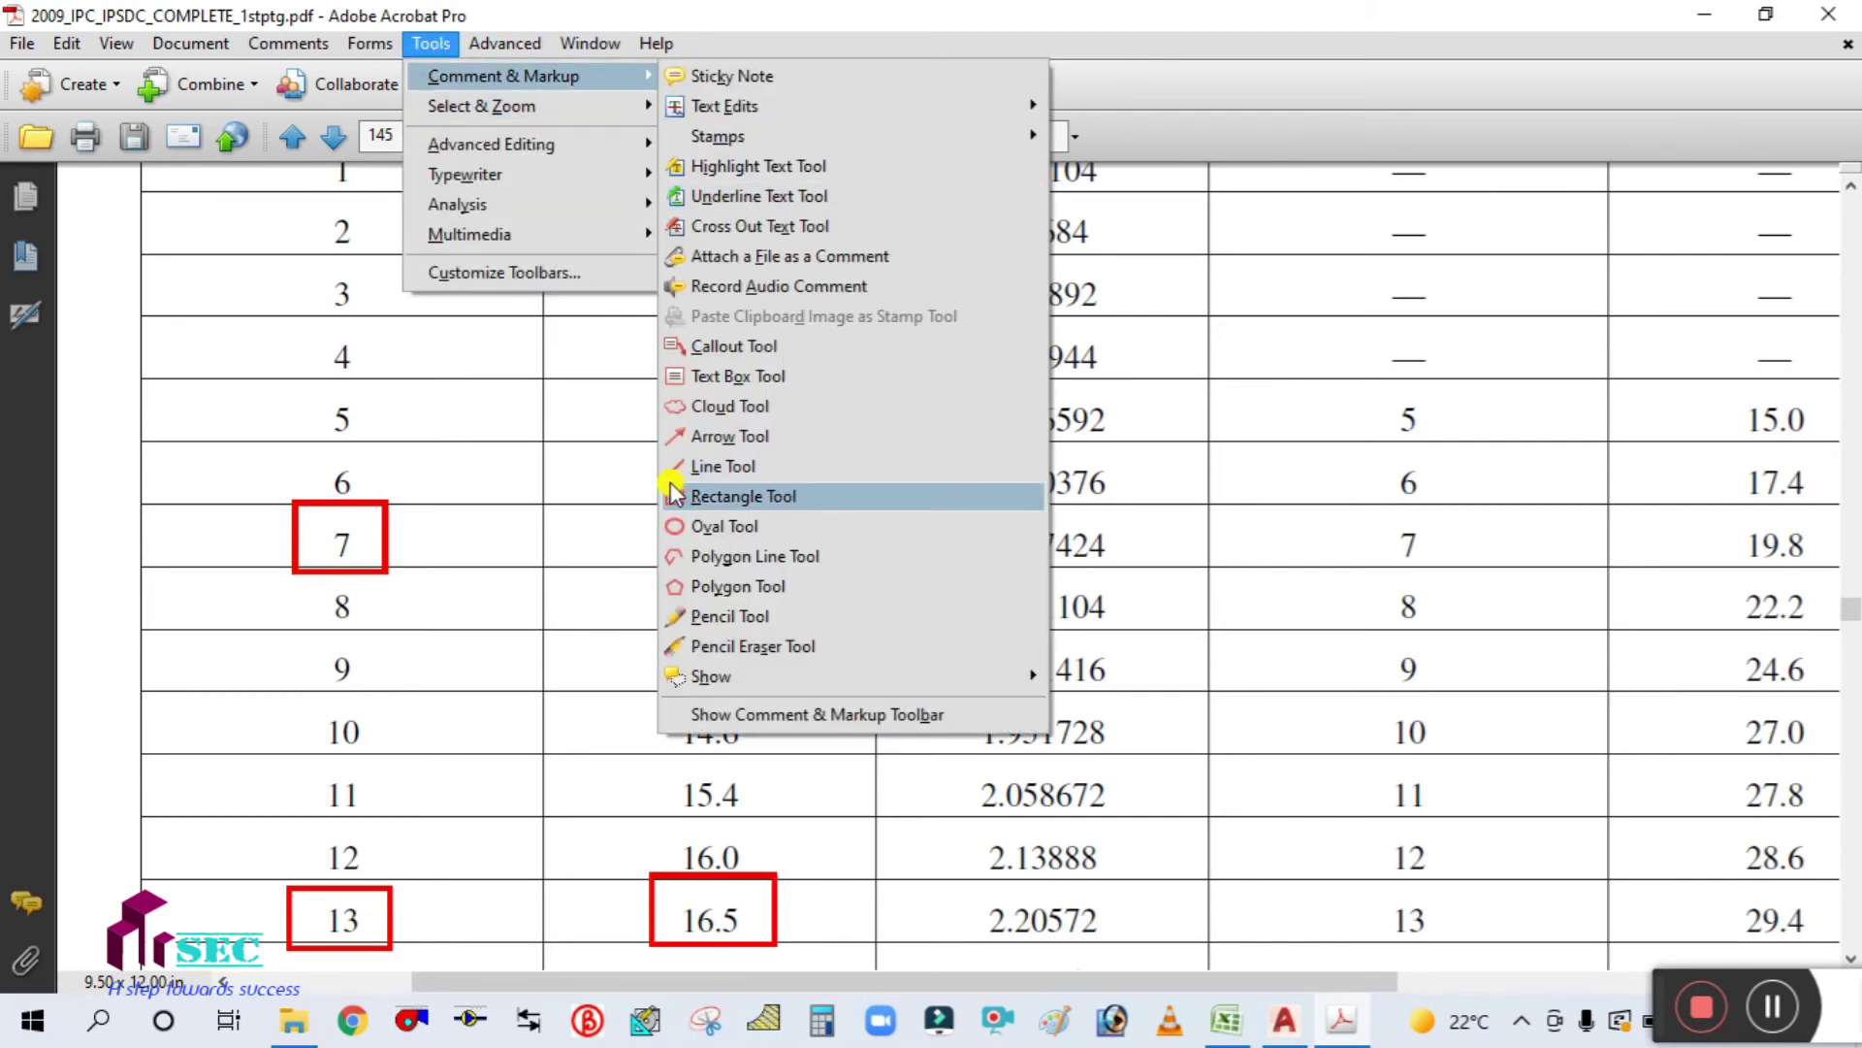
{"action": "left_click", "coordinate": [723, 496]}
{"action": "left_click_drag", "start_coordinate": [641, 494], "coordinate": [769, 576]}
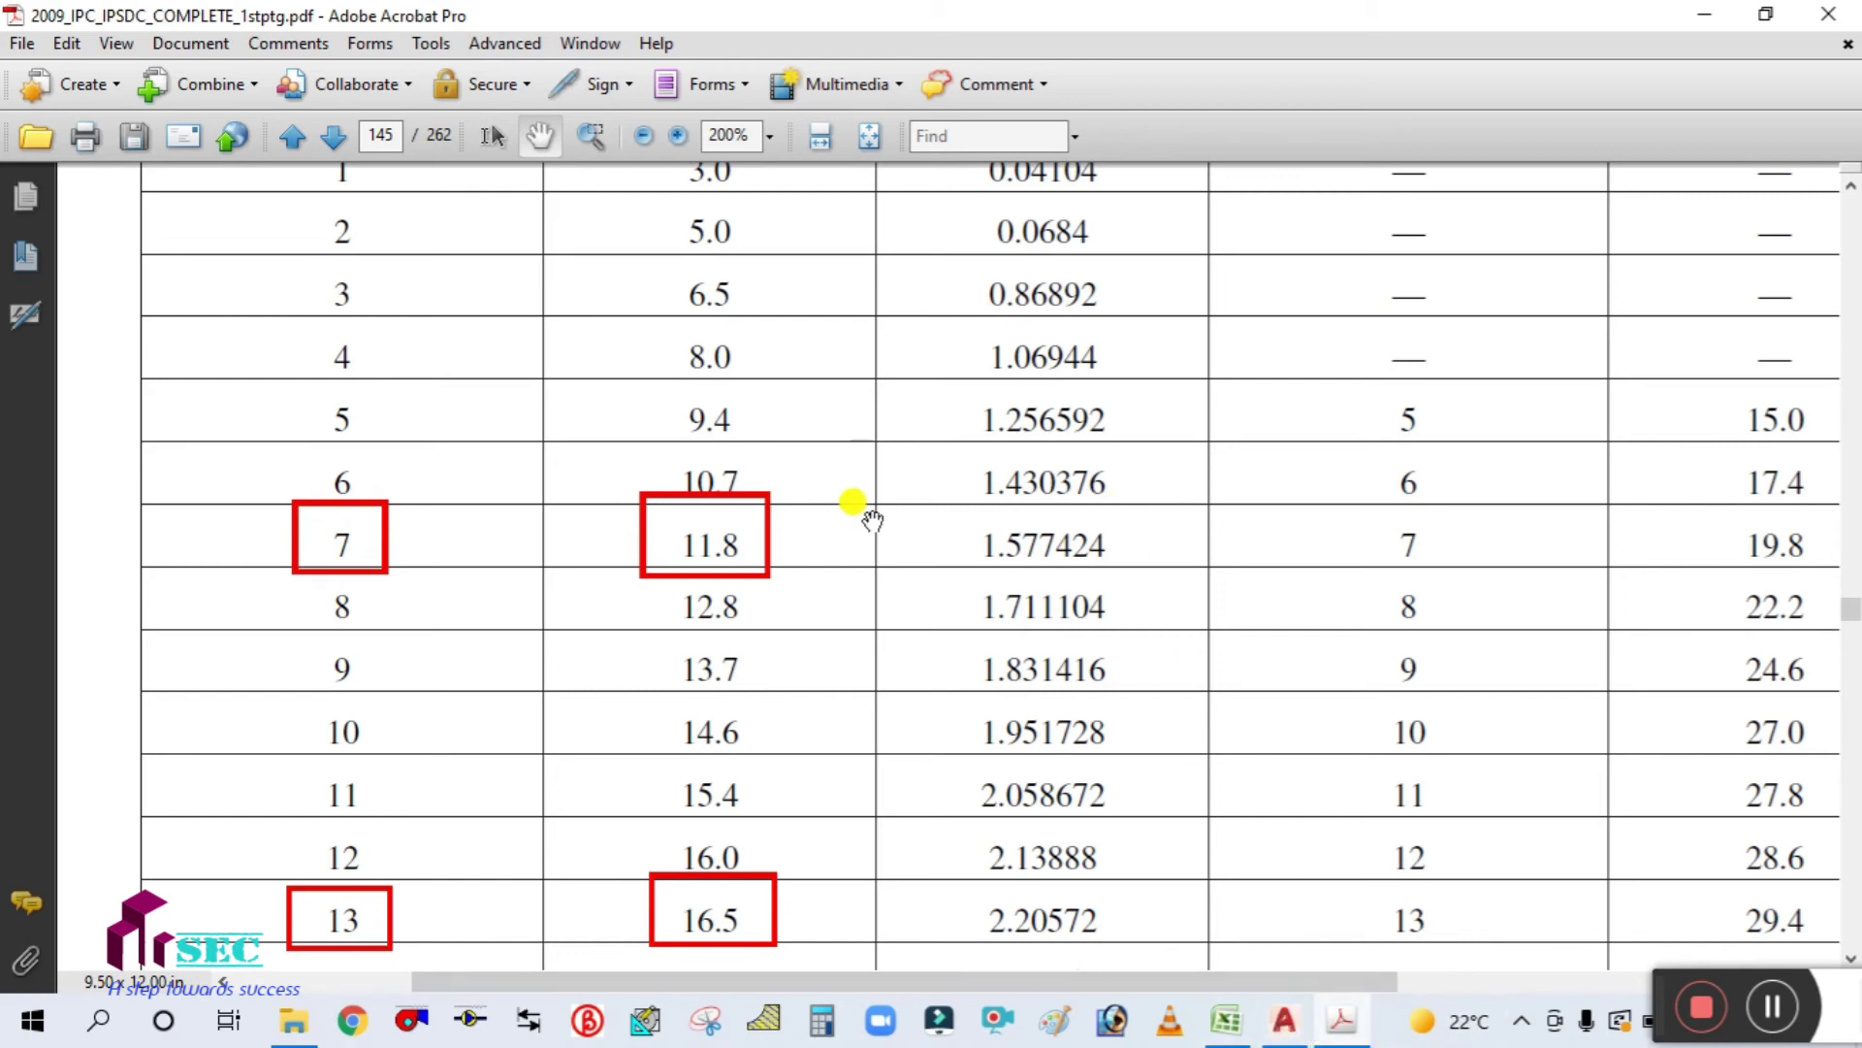
Step: Switch to Excel, set the GPM in the round-off row to 11.8, and check the row's load and velocity
{"action": "scroll", "coordinate": [873, 519], "scroll_direction": "down", "scroll_amount": 3, "text": "ctrl"}
{"action": "scroll", "coordinate": [948, 514], "scroll_direction": "down", "scroll_amount": 15}
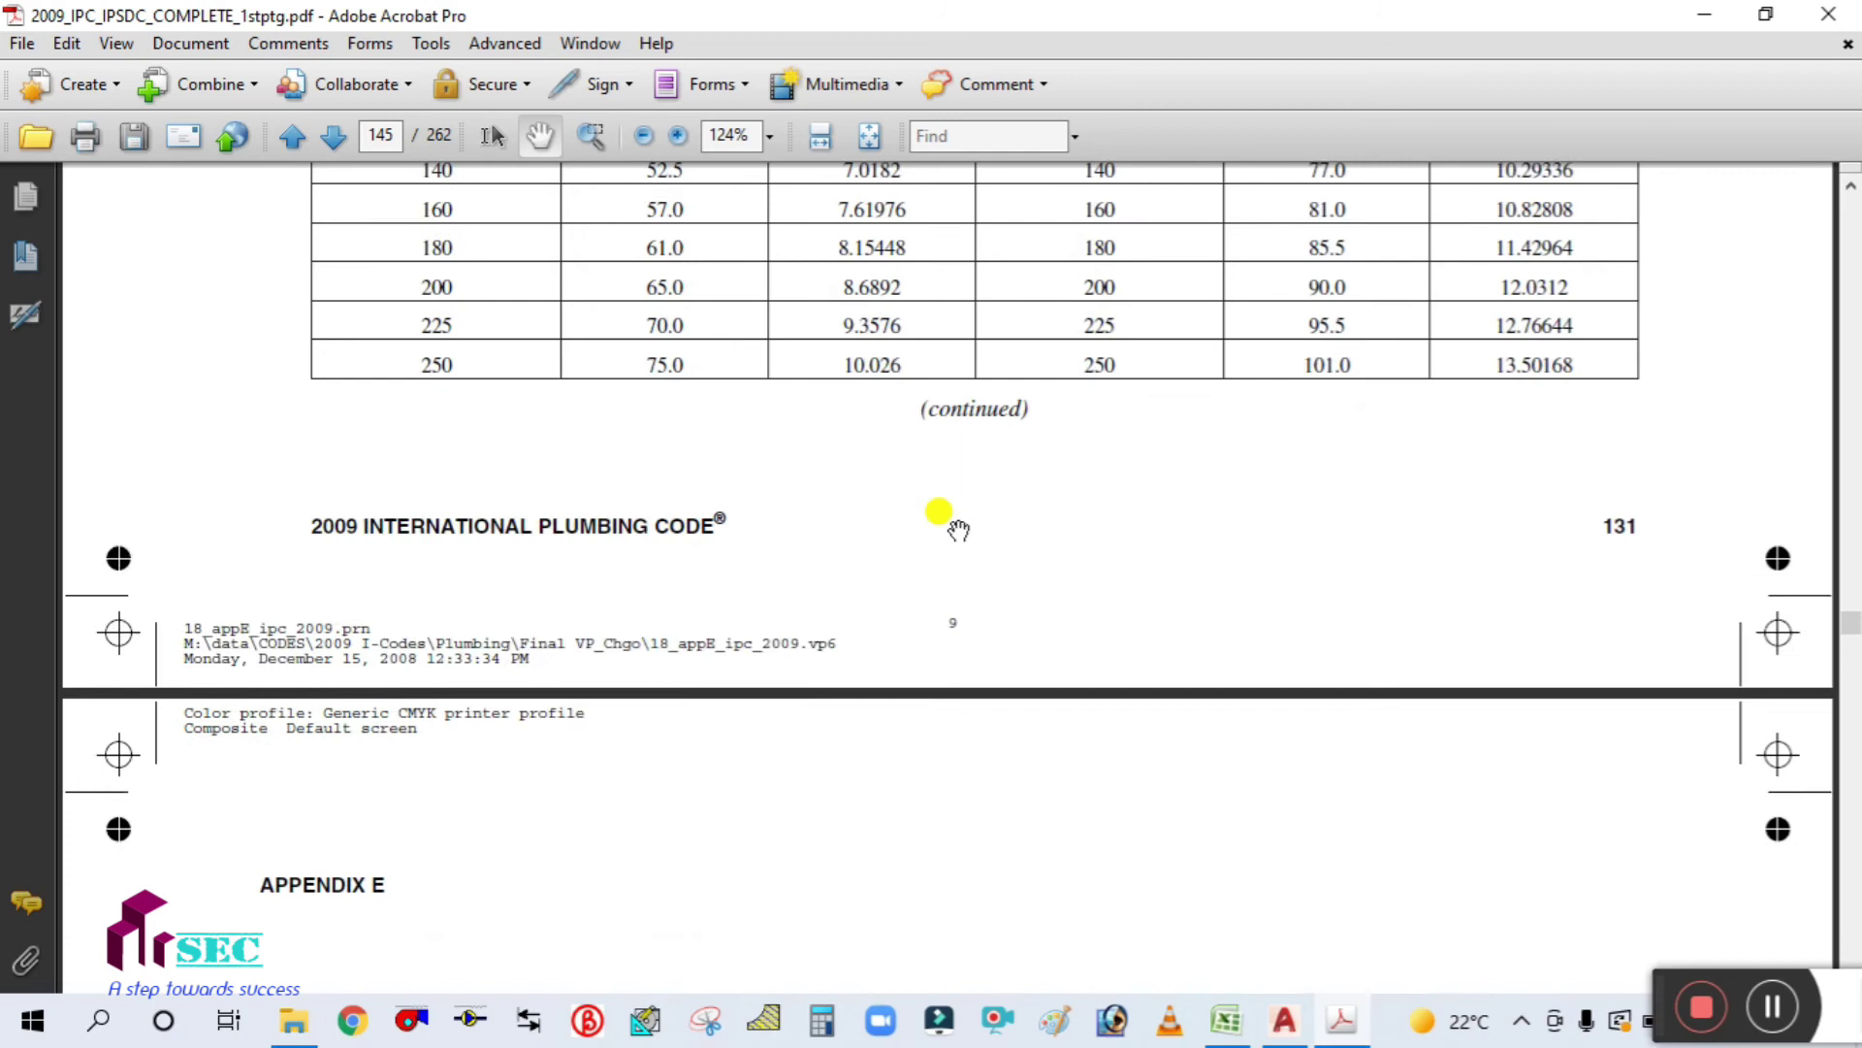
{"action": "scroll", "coordinate": [1019, 582], "scroll_direction": "down", "scroll_amount": 10}
{"action": "left_click", "coordinate": [1230, 1018]}
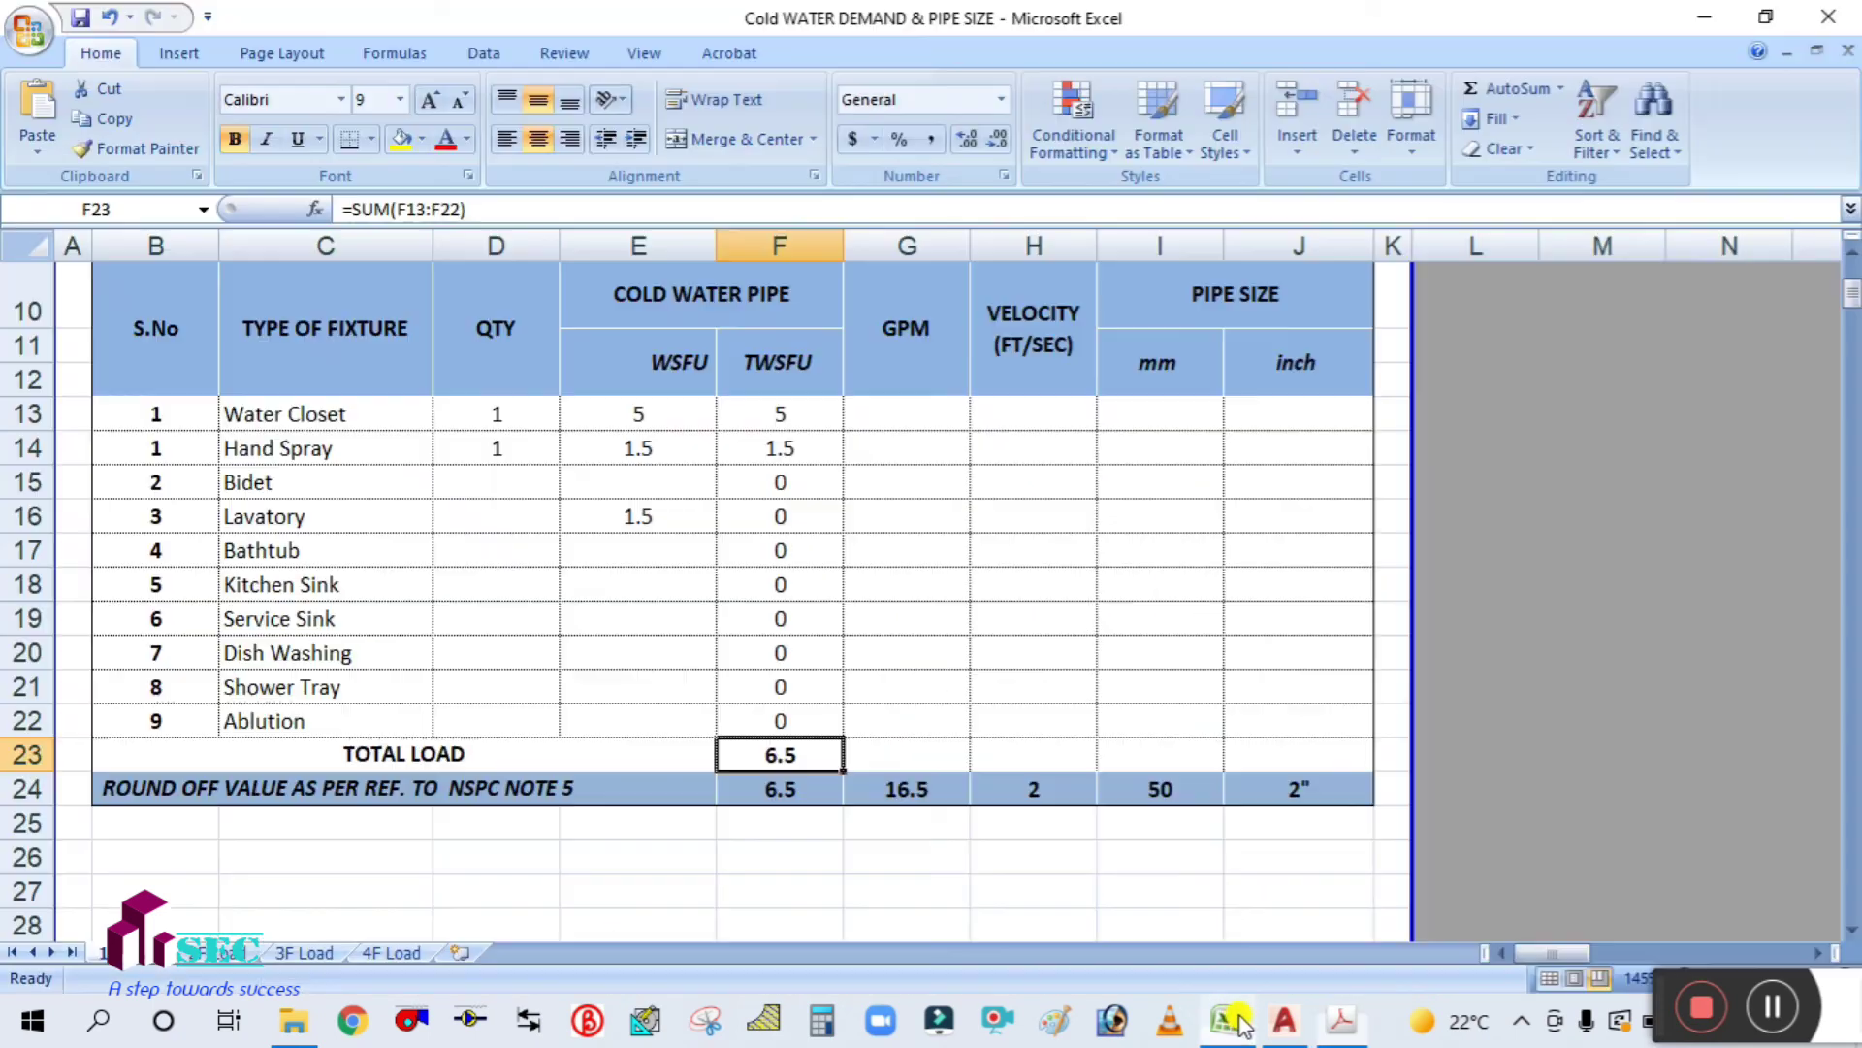
{"action": "left_click", "coordinate": [902, 781]}
{"action": "type", "text": "11"}
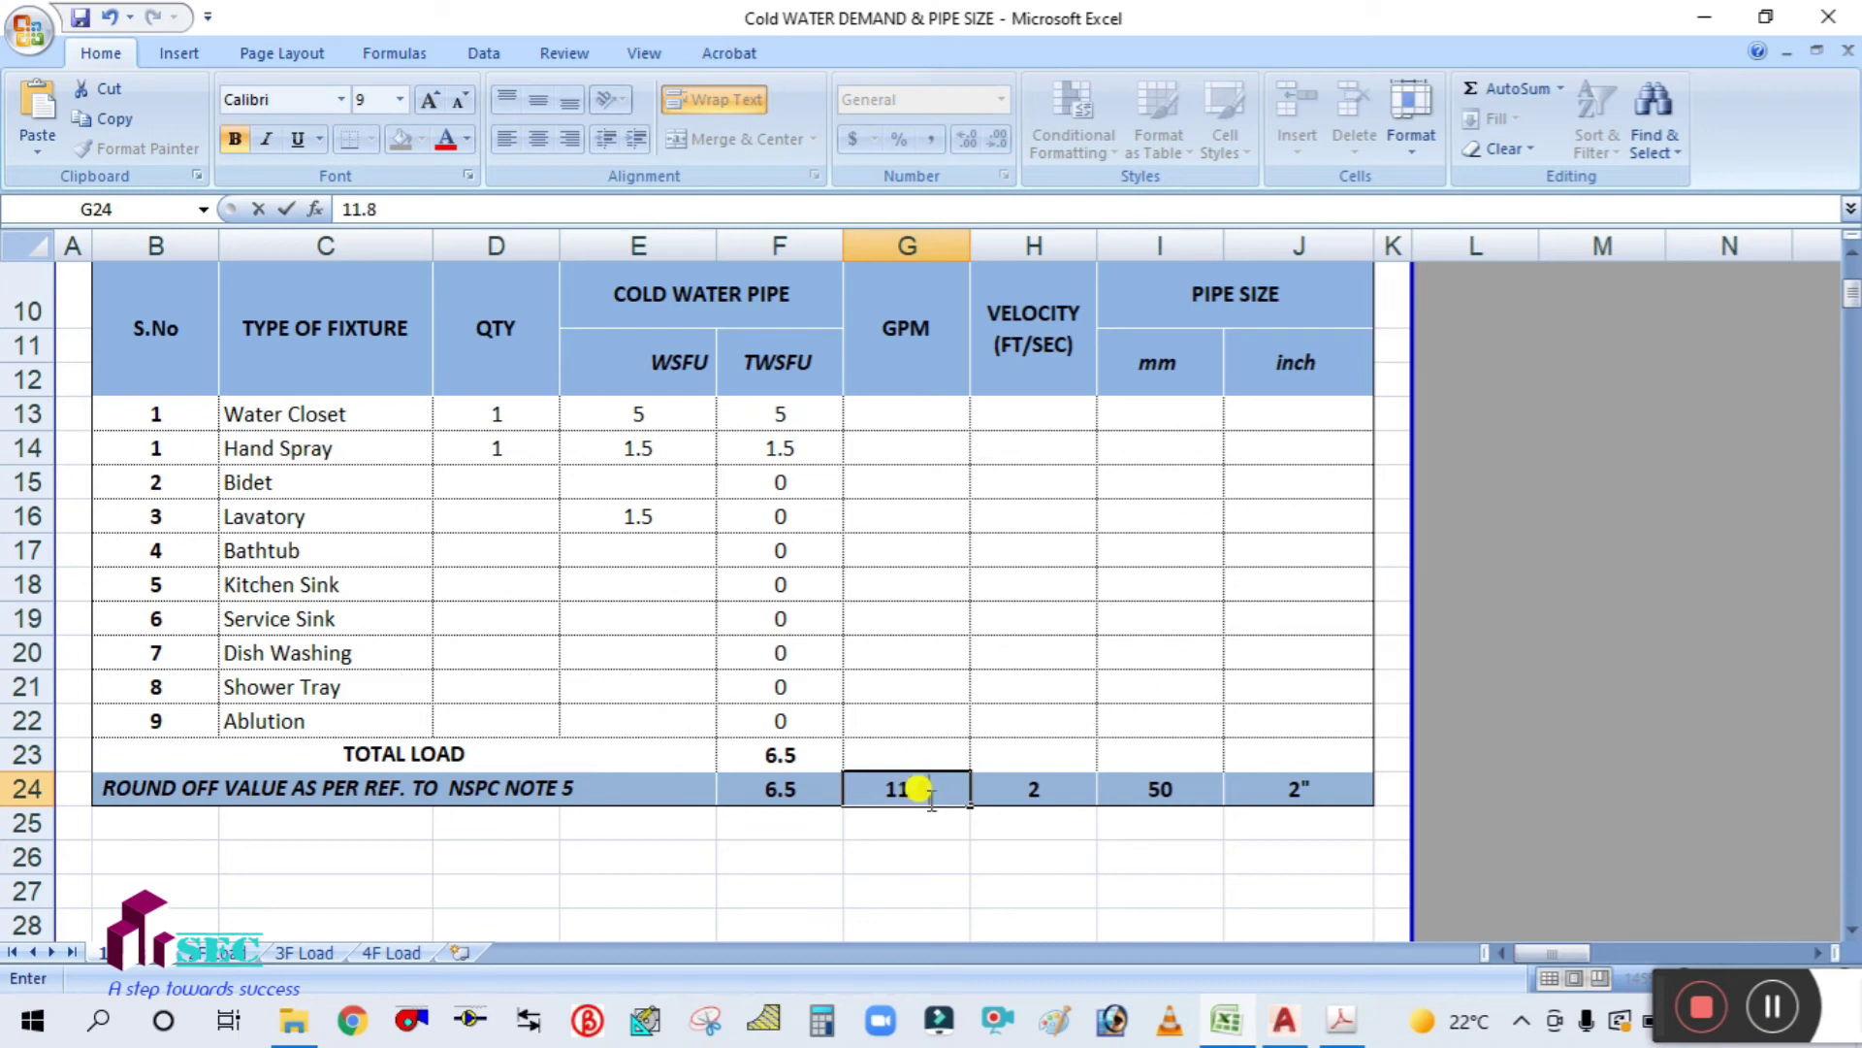
{"action": "type", "text": ".8"}
{"action": "left_click", "coordinate": [946, 669]}
{"action": "left_click", "coordinate": [815, 781]}
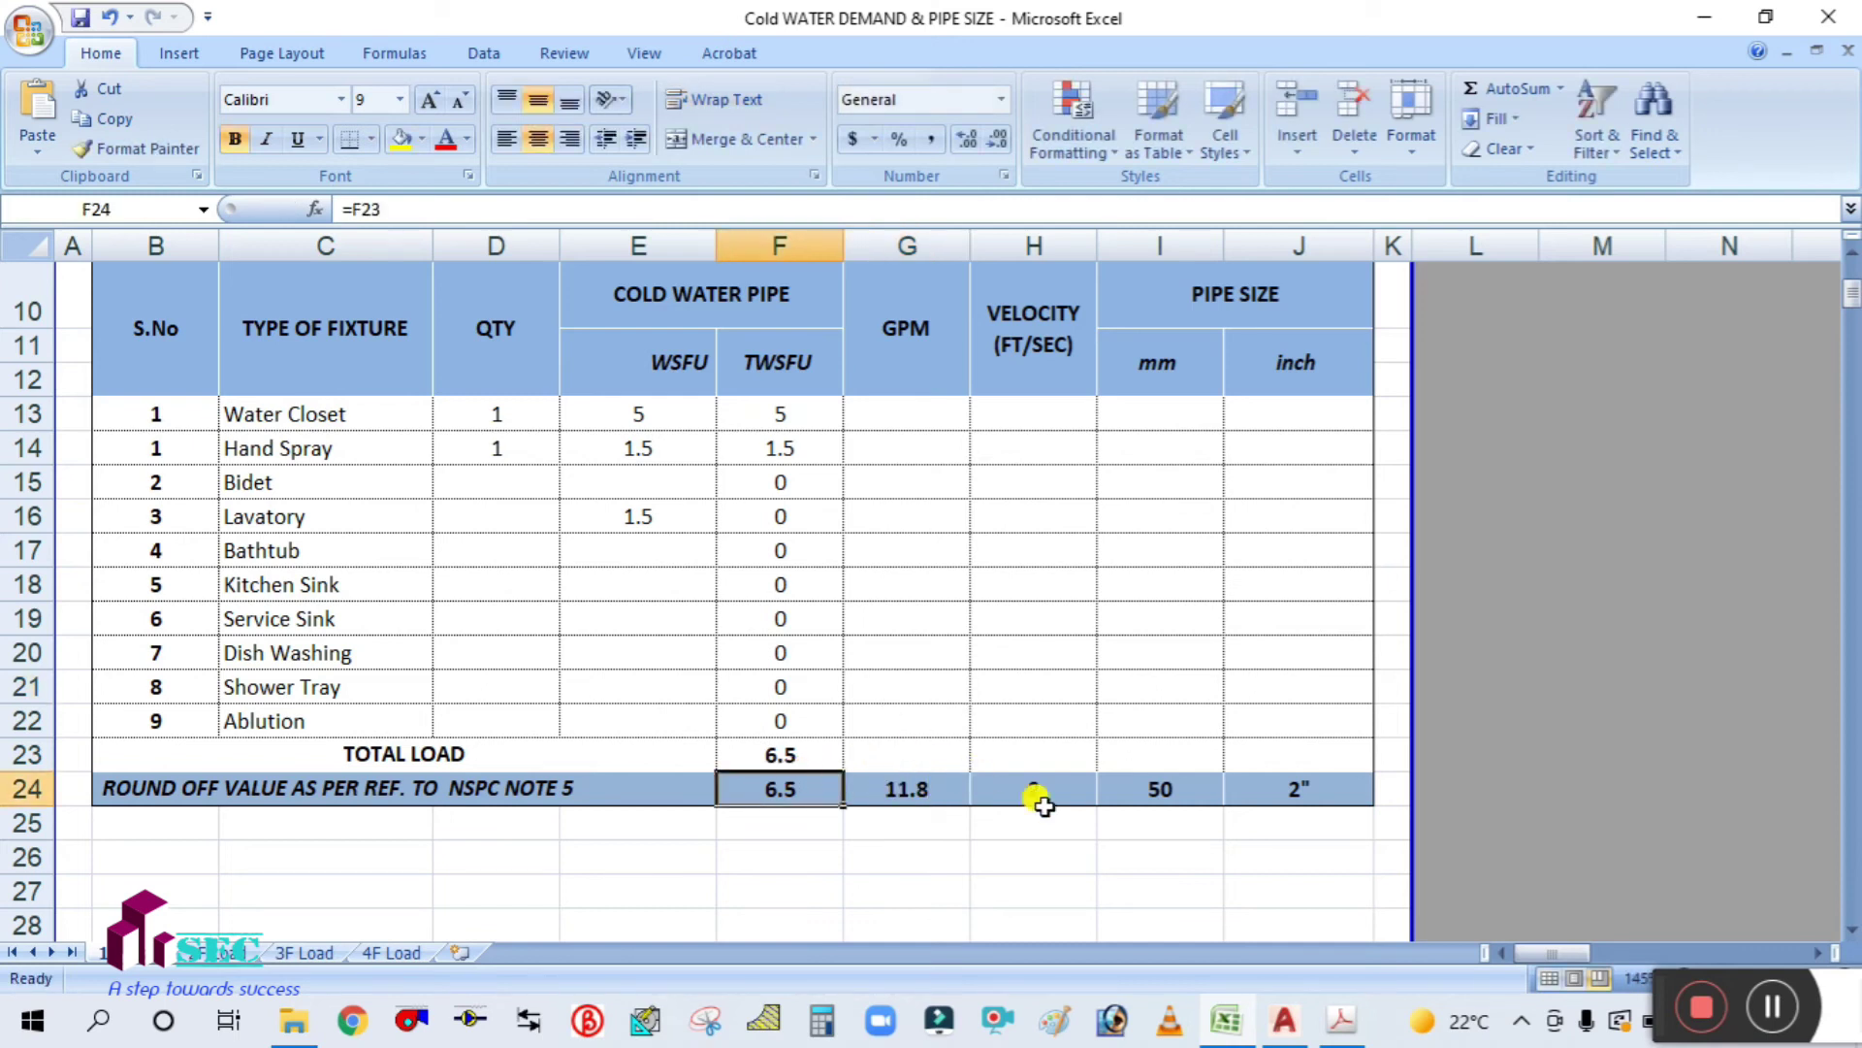
{"action": "left_click", "coordinate": [1043, 793]}
Step: Return to the fairly smooth pipe friction chart on PDF page 151 and remove the earlier red lines and rectangle
{"action": "left_click", "coordinate": [1344, 1024]}
{"action": "scroll", "coordinate": [1268, 715], "scroll_direction": "down", "scroll_amount": 15}
{"action": "scroll", "coordinate": [1266, 718], "scroll_direction": "down", "scroll_amount": 20}
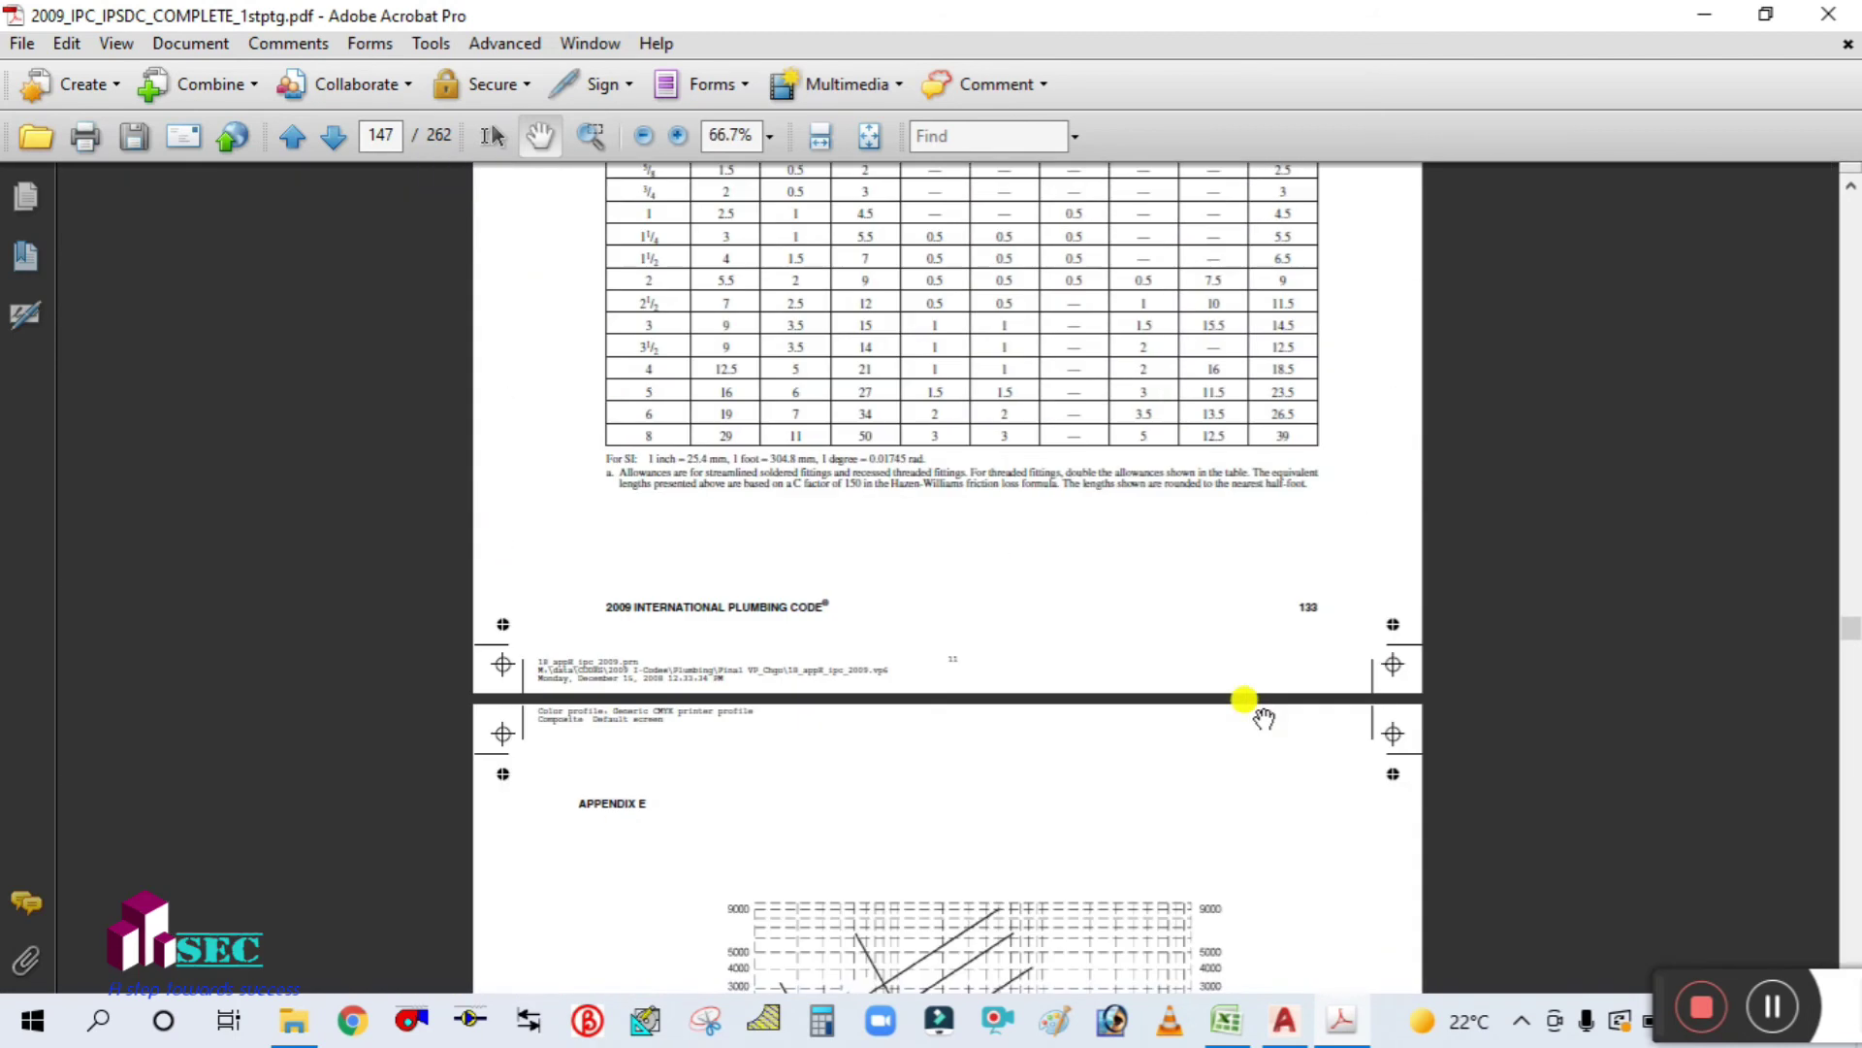
{"action": "scroll", "coordinate": [1264, 718], "scroll_direction": "down", "scroll_amount": 20}
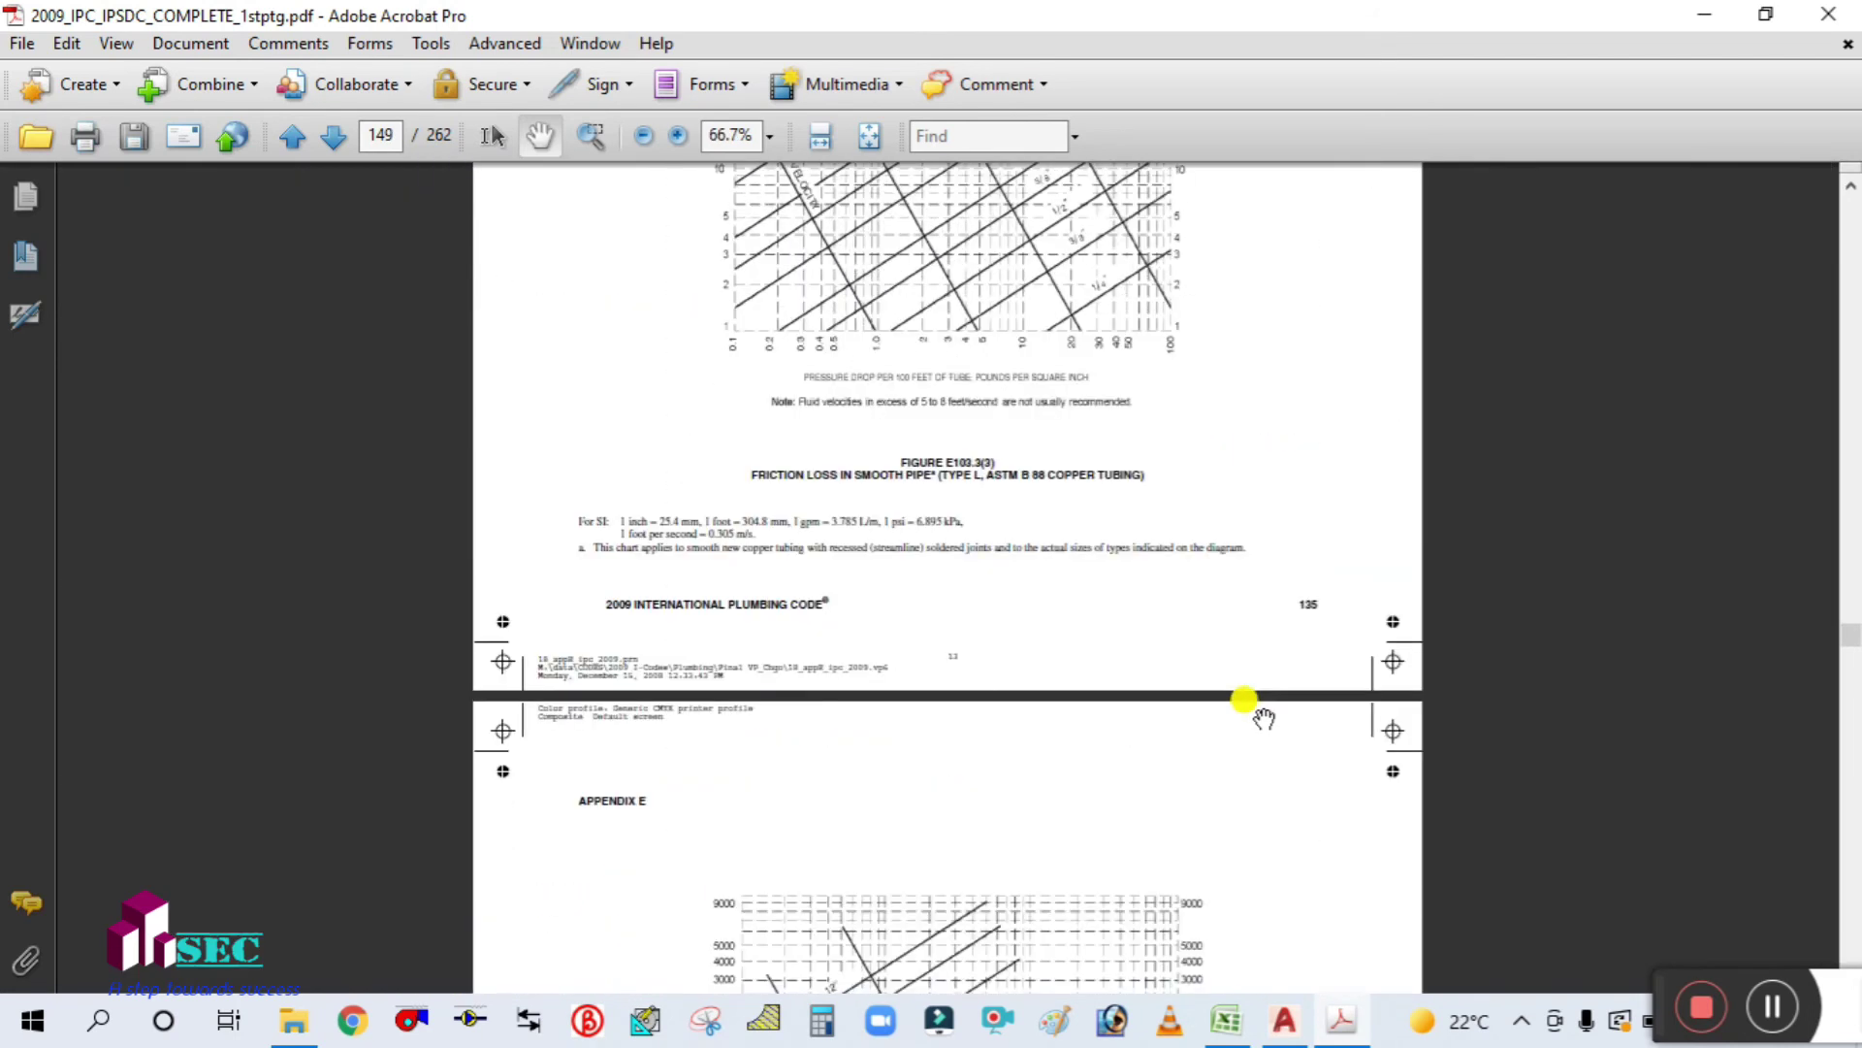
{"action": "scroll", "coordinate": [1251, 716], "scroll_direction": "down", "scroll_amount": 2}
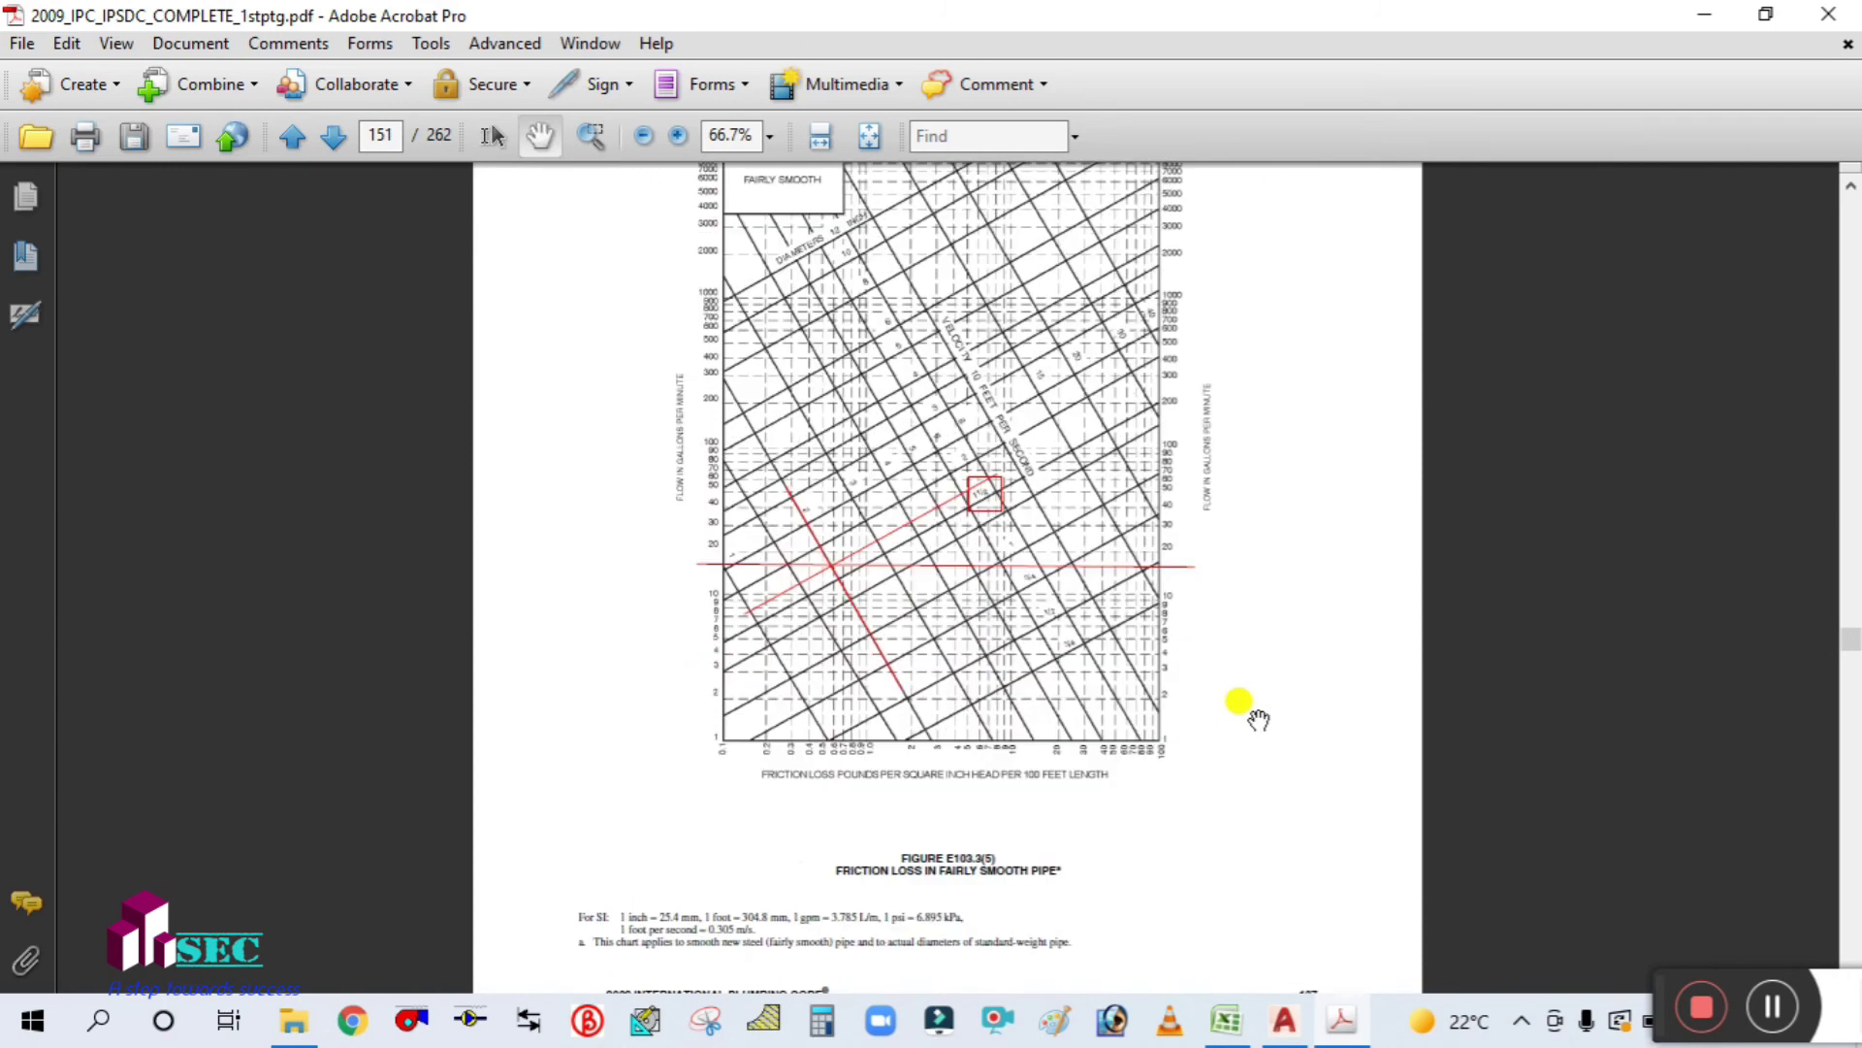
{"action": "scroll", "coordinate": [1027, 637], "scroll_direction": "up", "scroll_amount": 6, "text": "ctrl"}
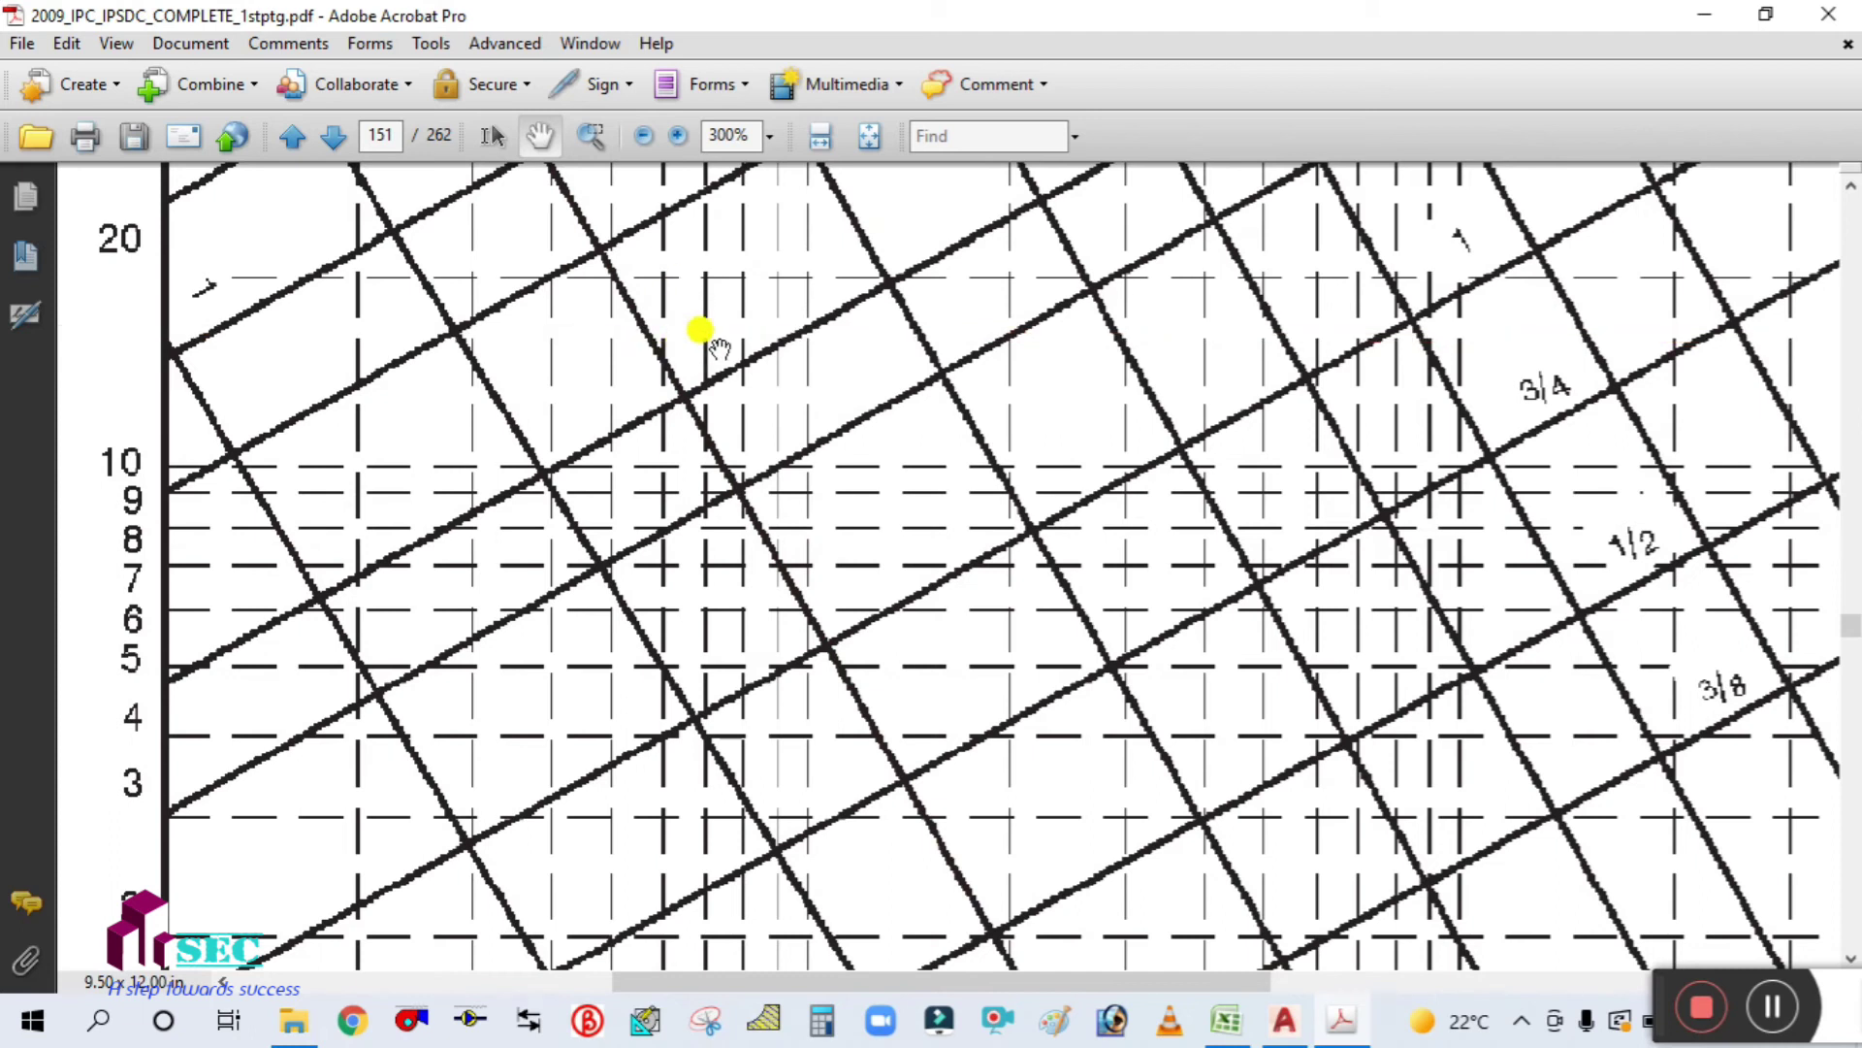
{"action": "scroll", "coordinate": [748, 527], "scroll_direction": "down", "scroll_amount": 3}
{"action": "scroll", "coordinate": [823, 497], "scroll_direction": "down", "scroll_amount": 2, "text": "ctrl"}
{"action": "scroll", "coordinate": [803, 479], "scroll_direction": "up", "scroll_amount": 3}
{"action": "left_click_drag", "start_coordinate": [973, 433], "coordinate": [973, 434]}
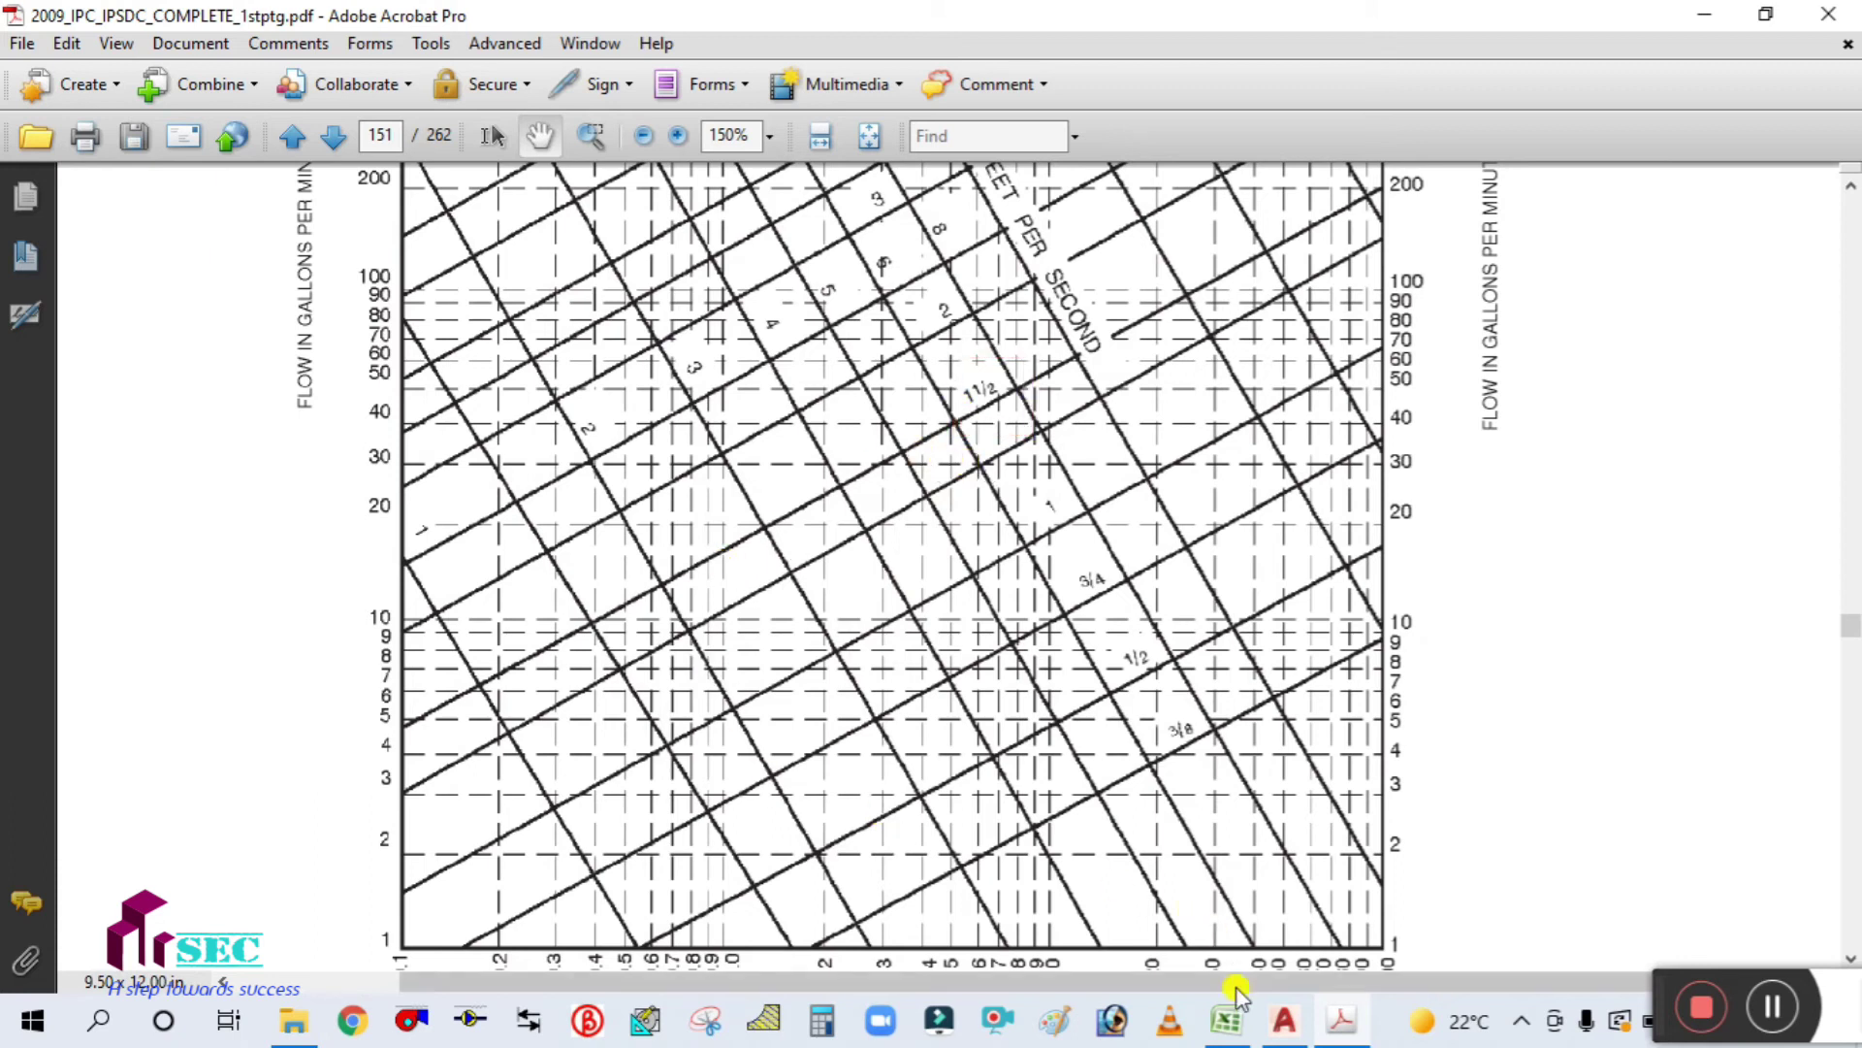
Step: Recheck the round-off row in Excel, then return to the PDF chart and draw a red horizontal line at 11.8 gallons per minute
{"action": "left_click", "coordinate": [1226, 1020]}
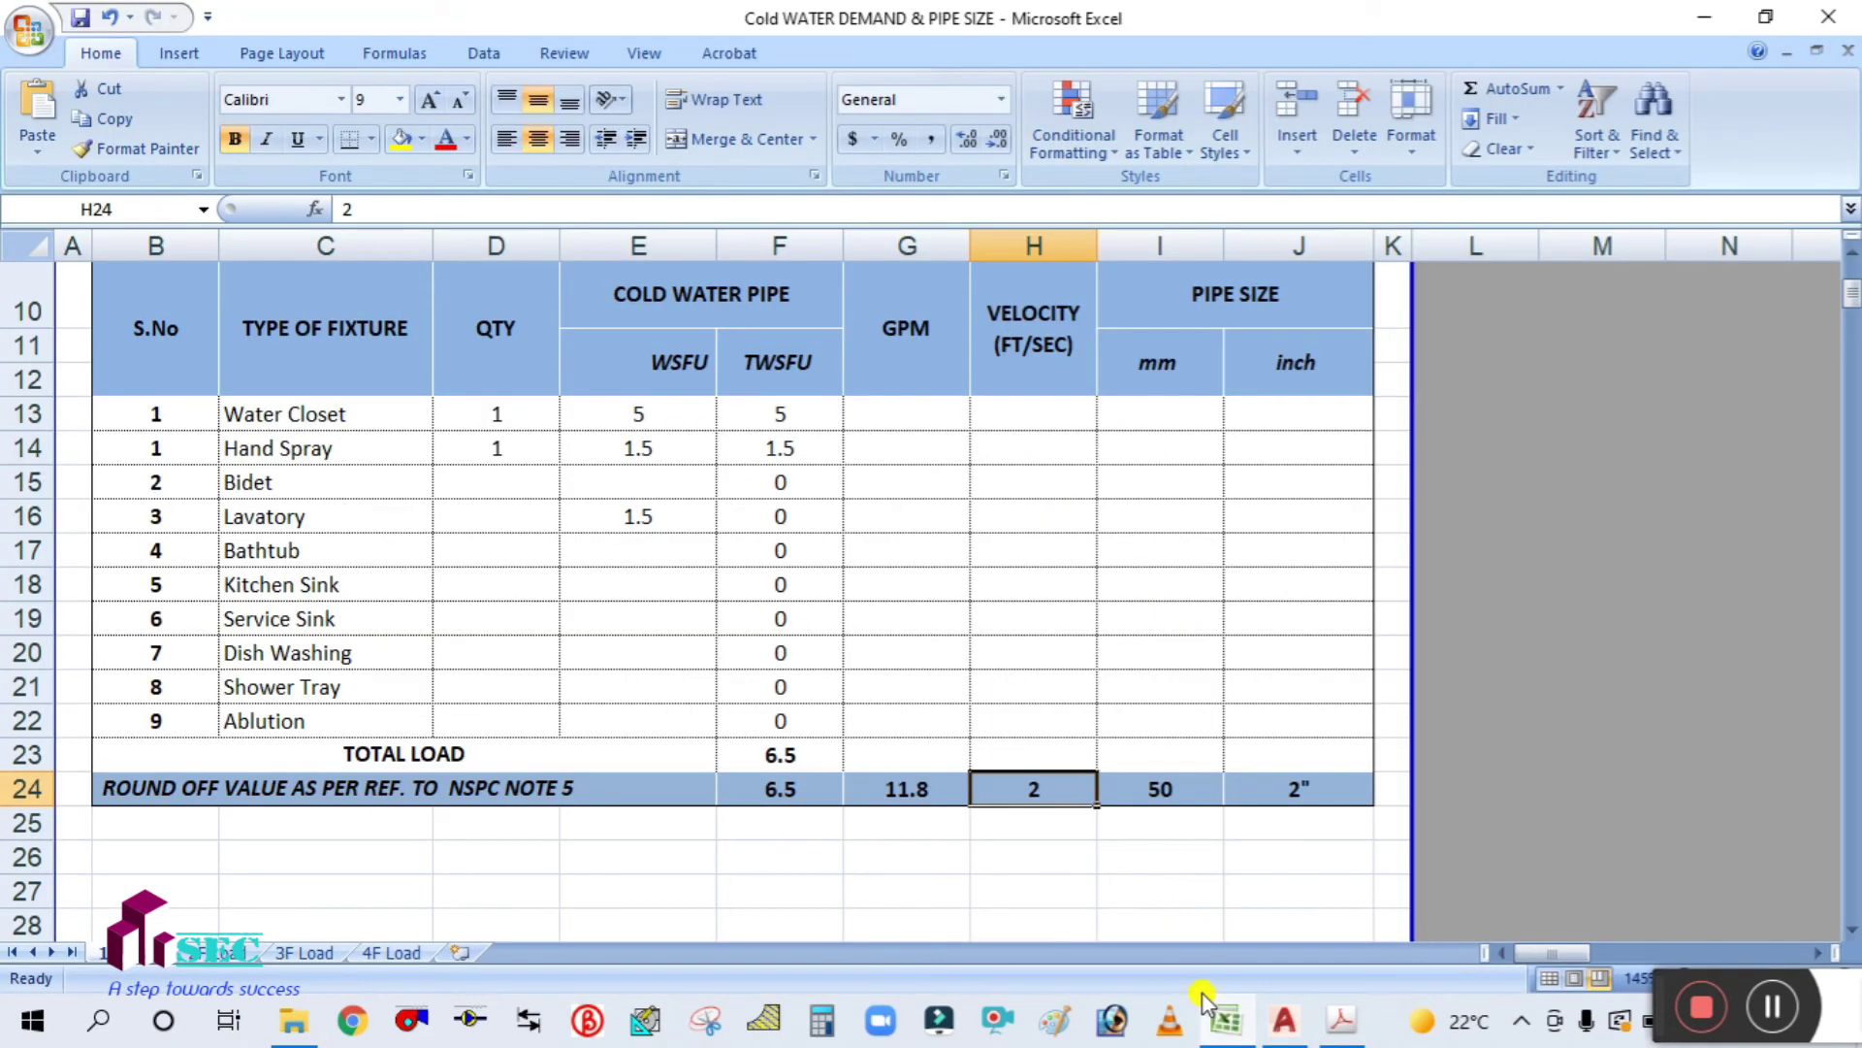
{"action": "left_click", "coordinate": [1255, 1031]}
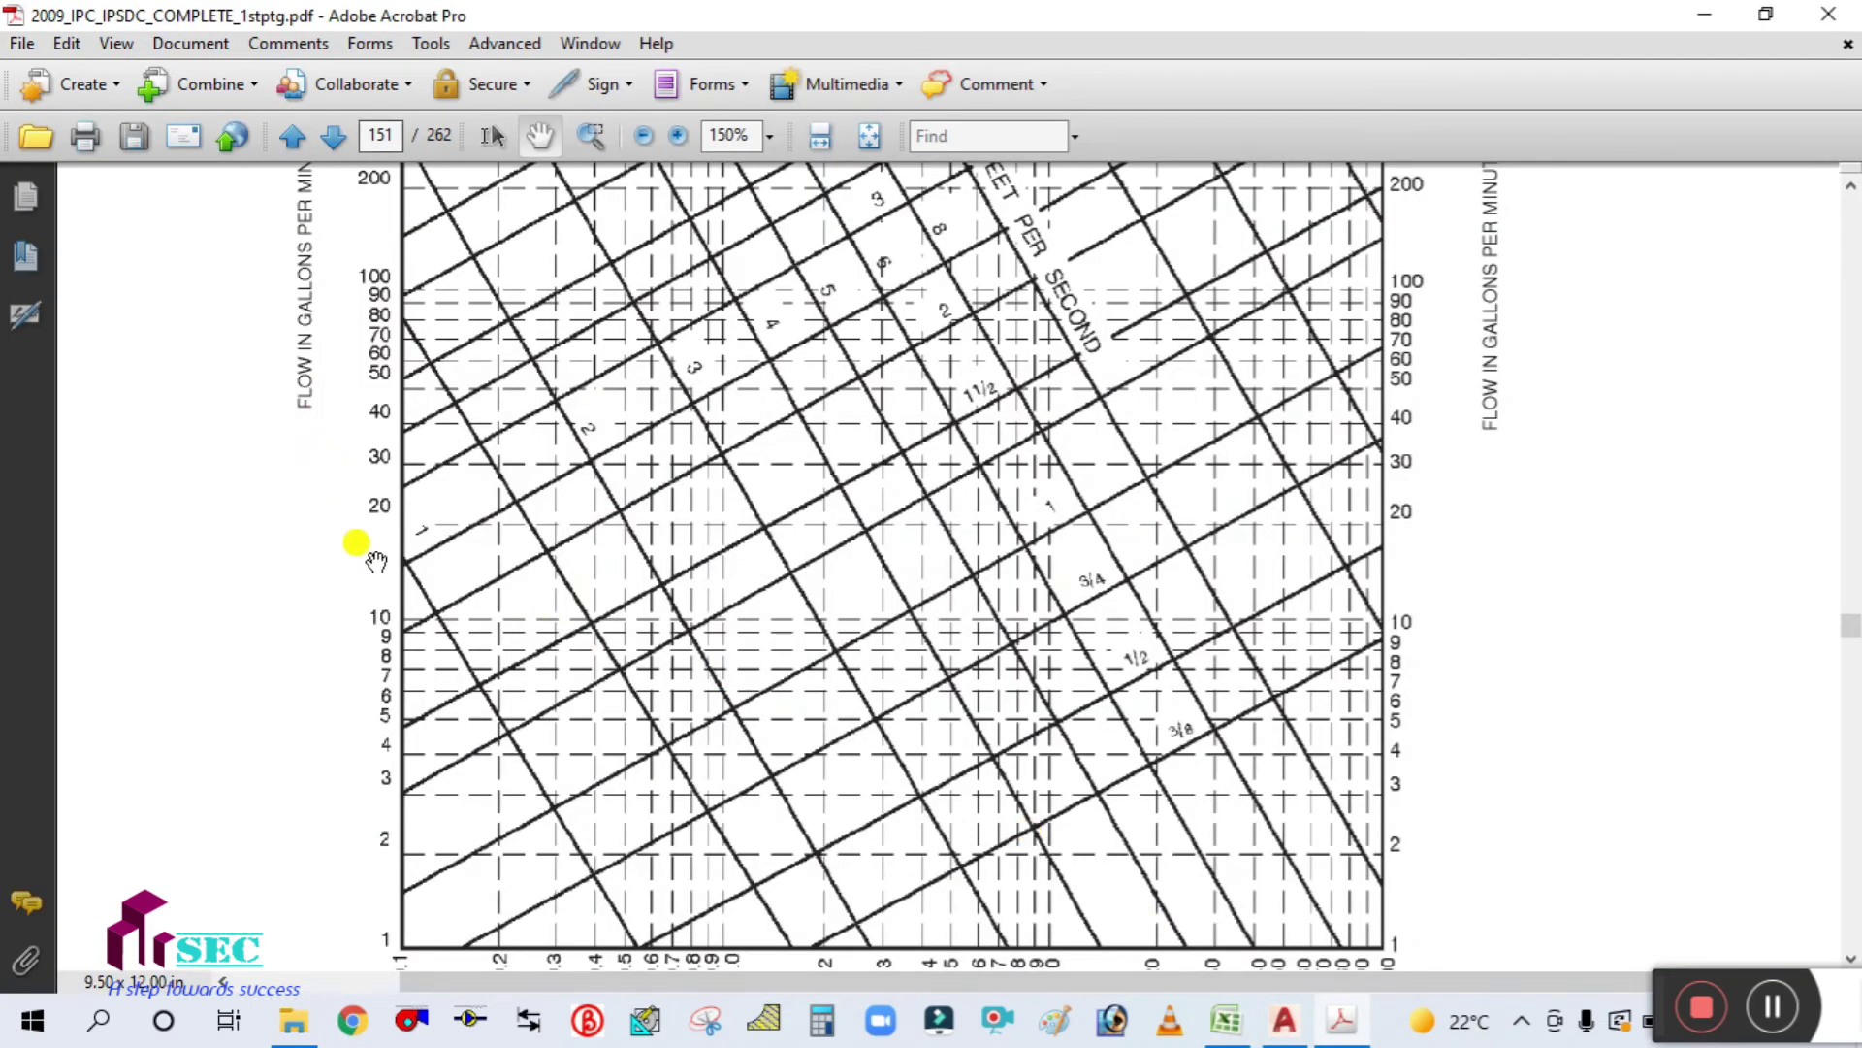
{"action": "left_click", "coordinate": [431, 43]}
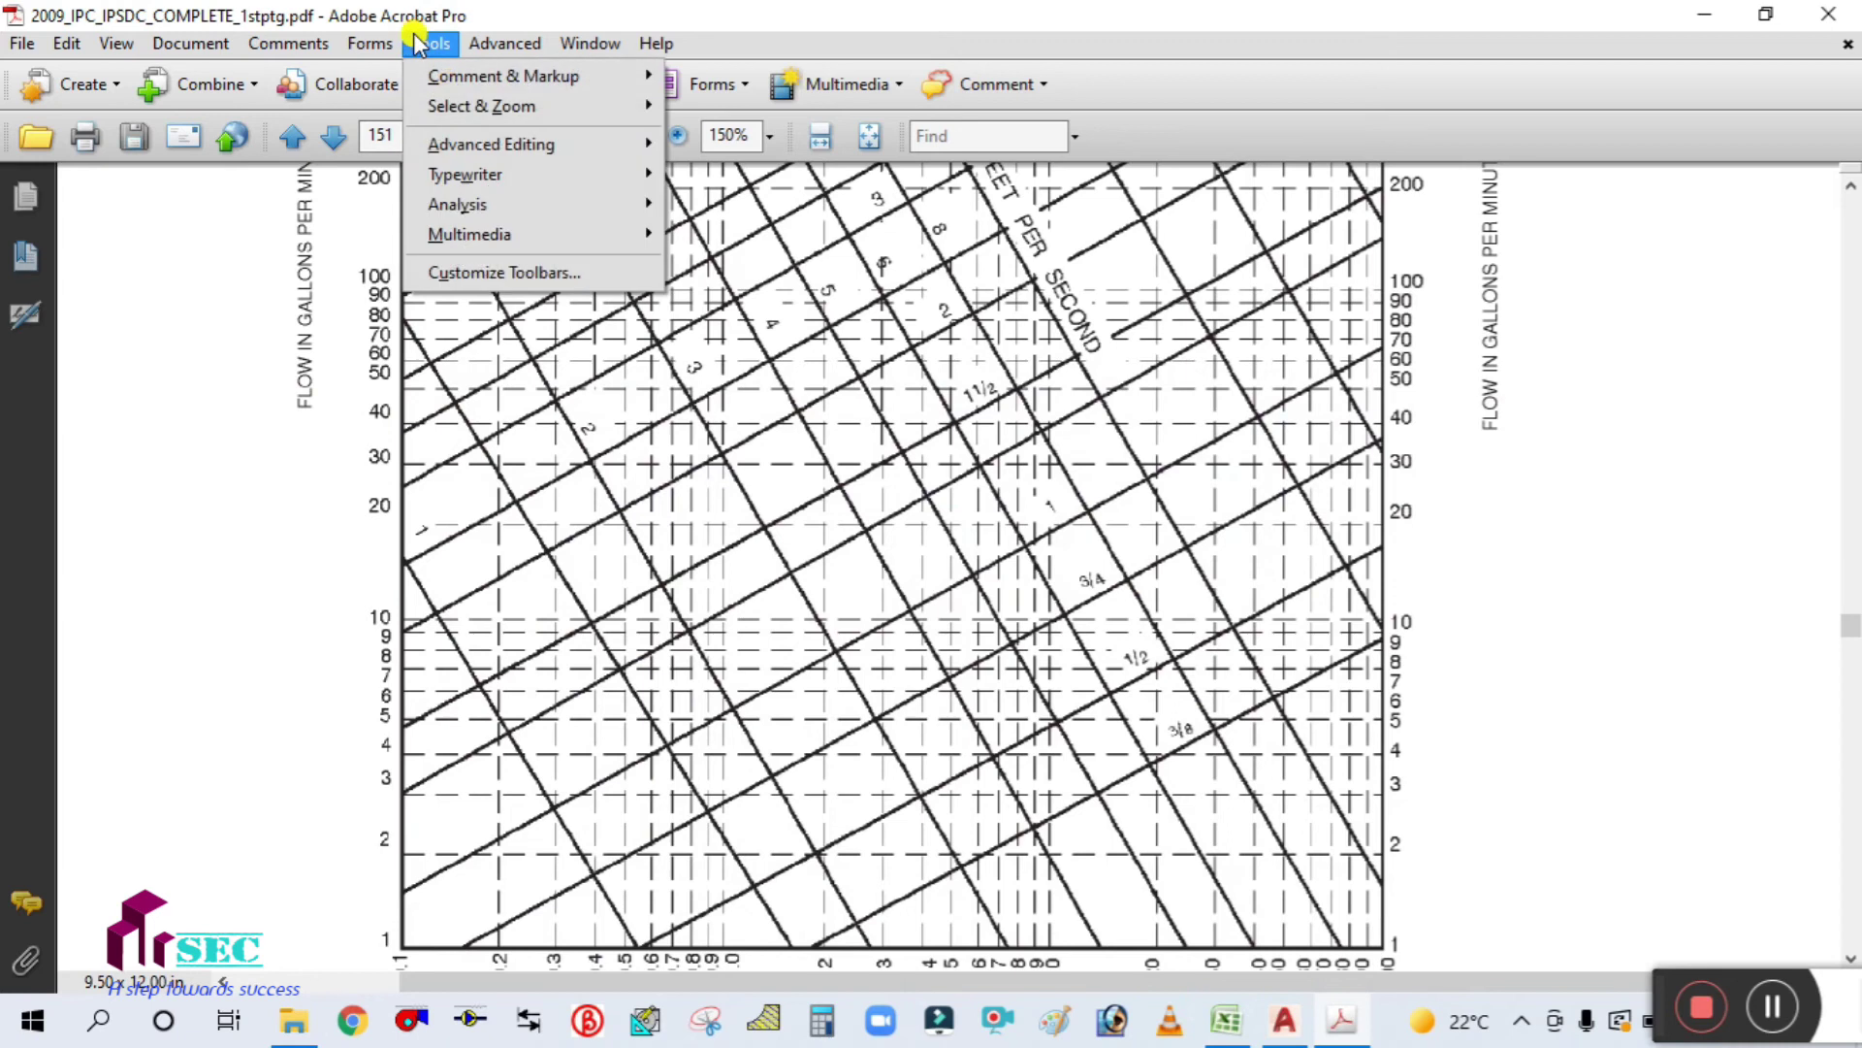
{"action": "mouse_move", "coordinate": [498, 76]}
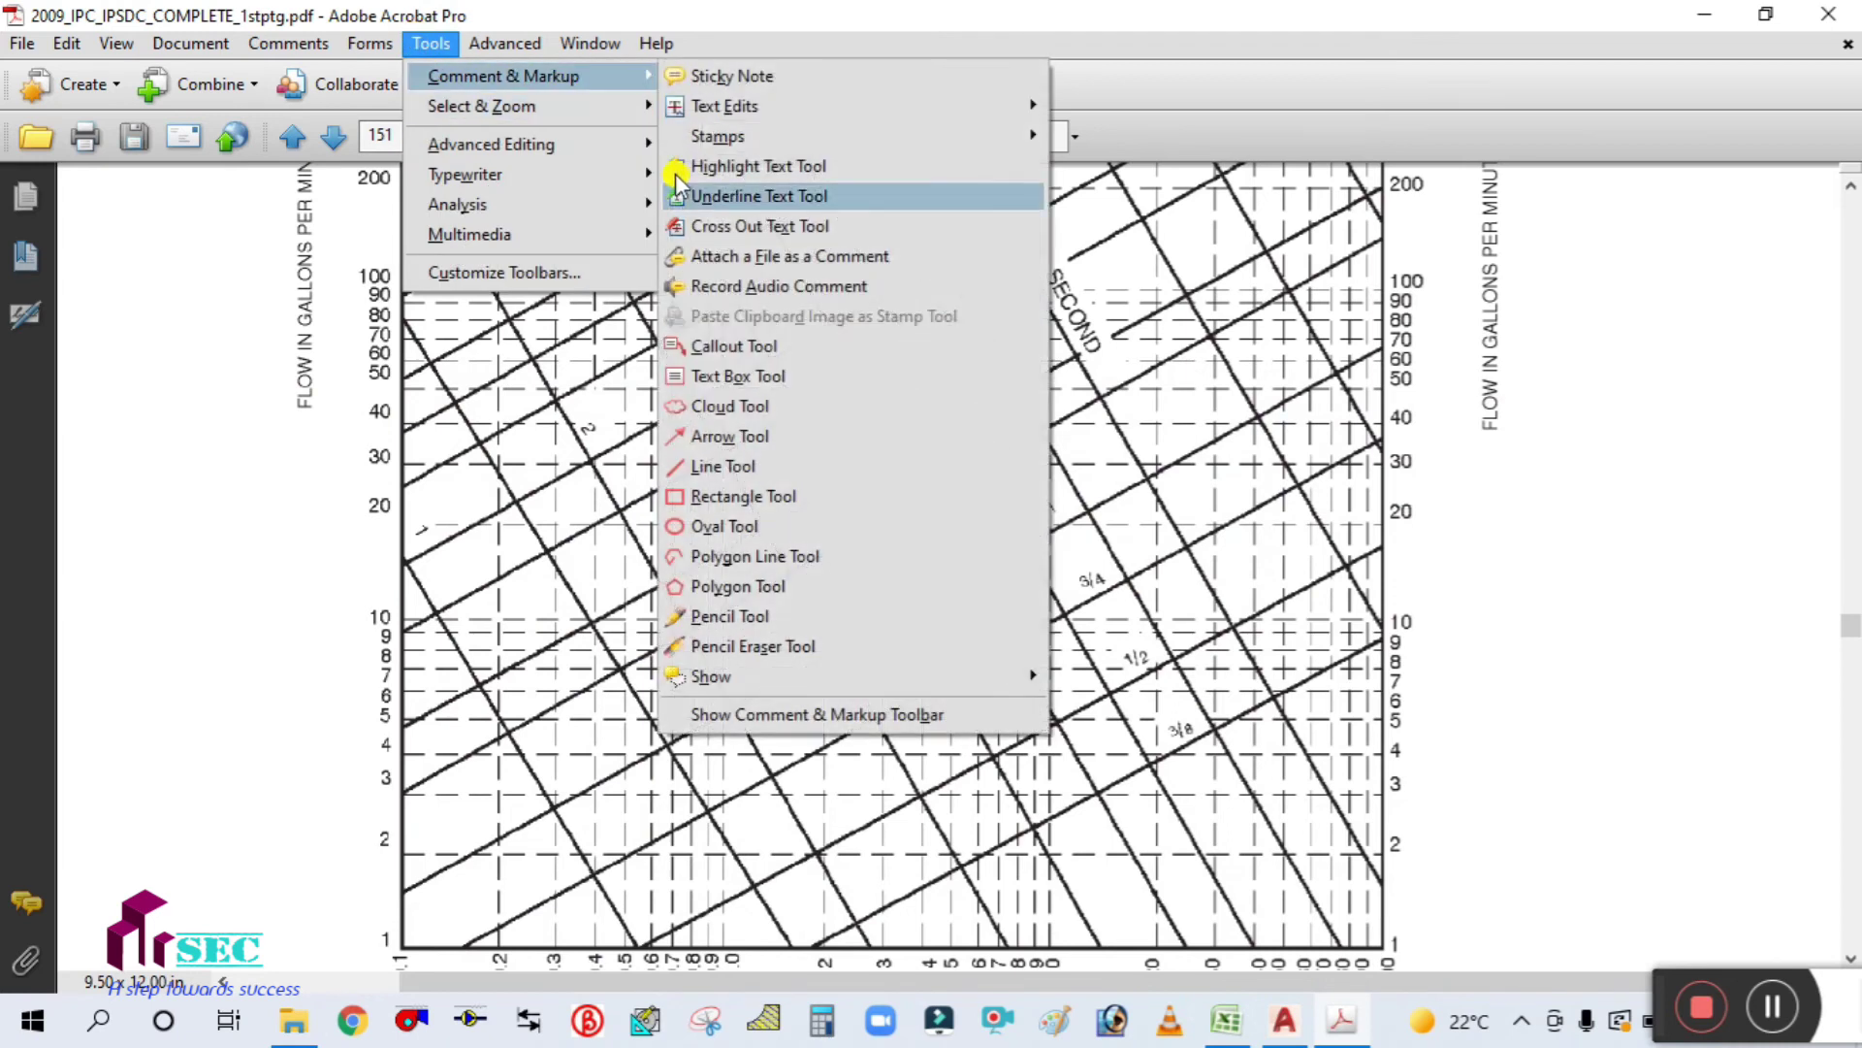
{"action": "left_click", "coordinate": [707, 466]}
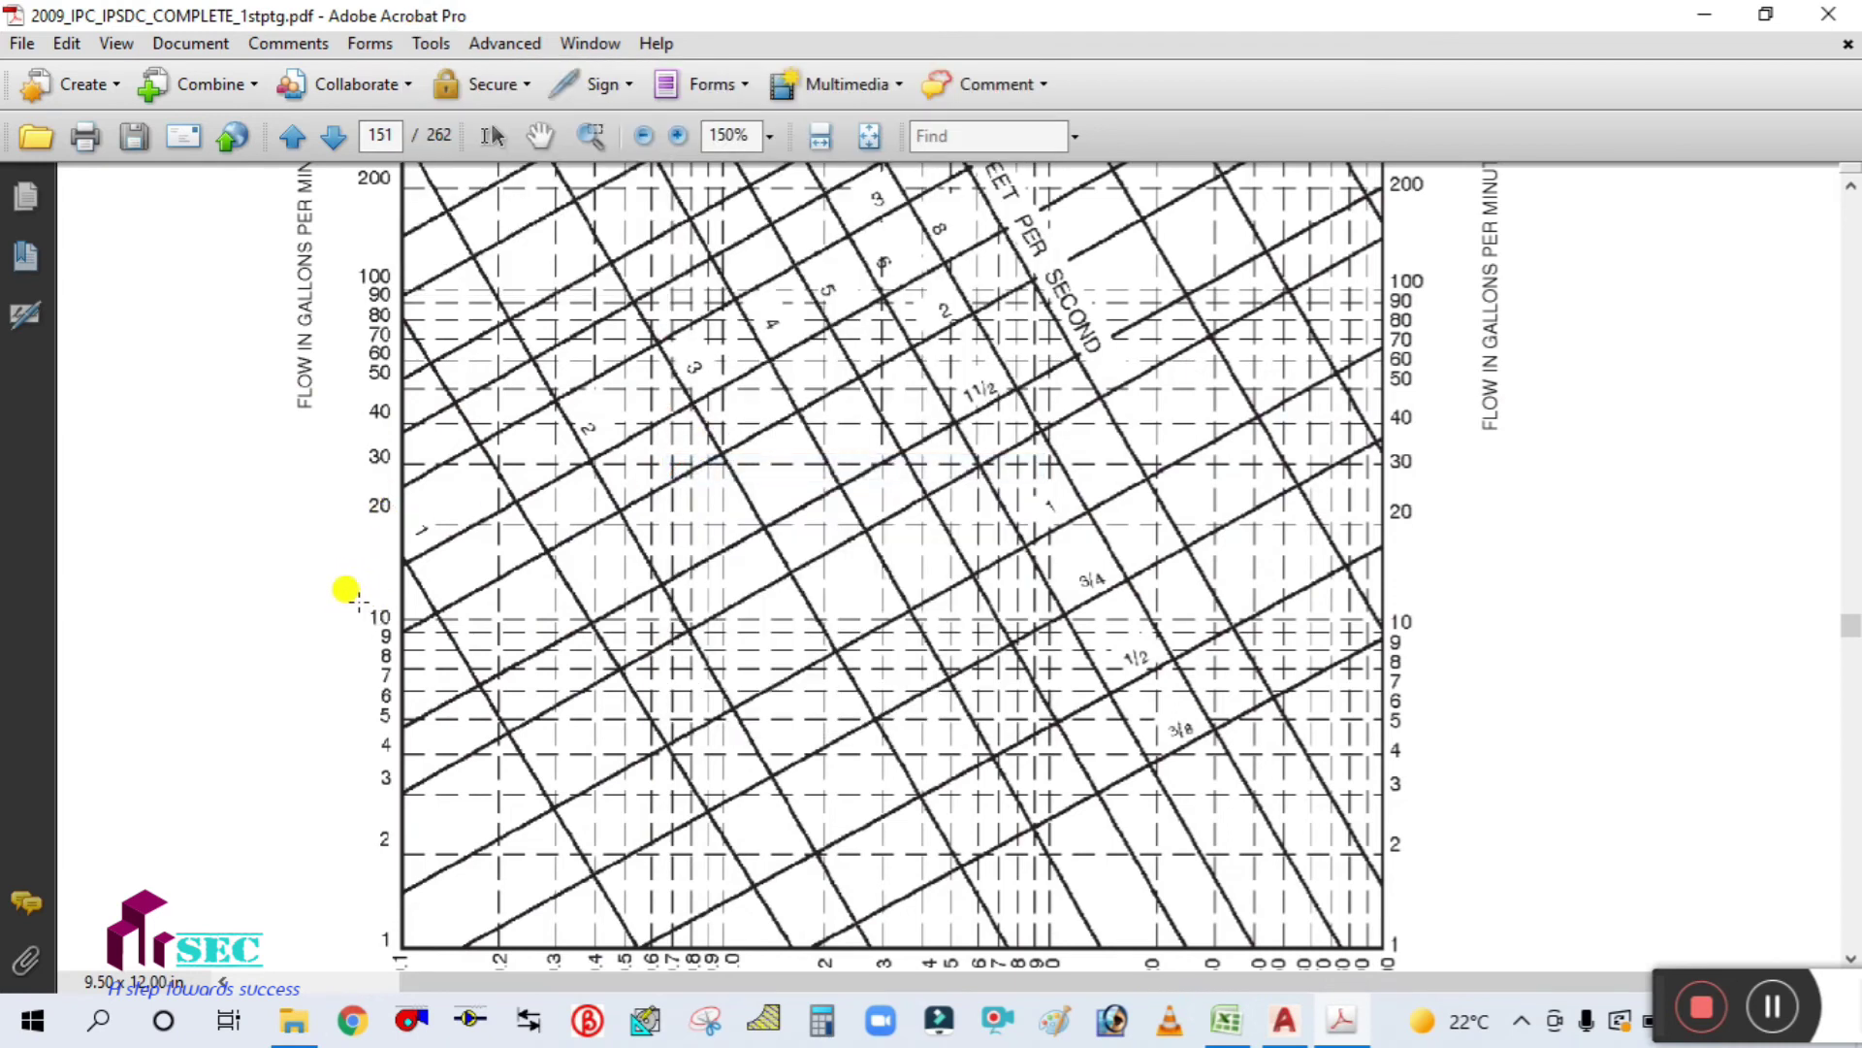
{"action": "left_click_drag", "start_coordinate": [357, 603], "coordinate": [1514, 611]}
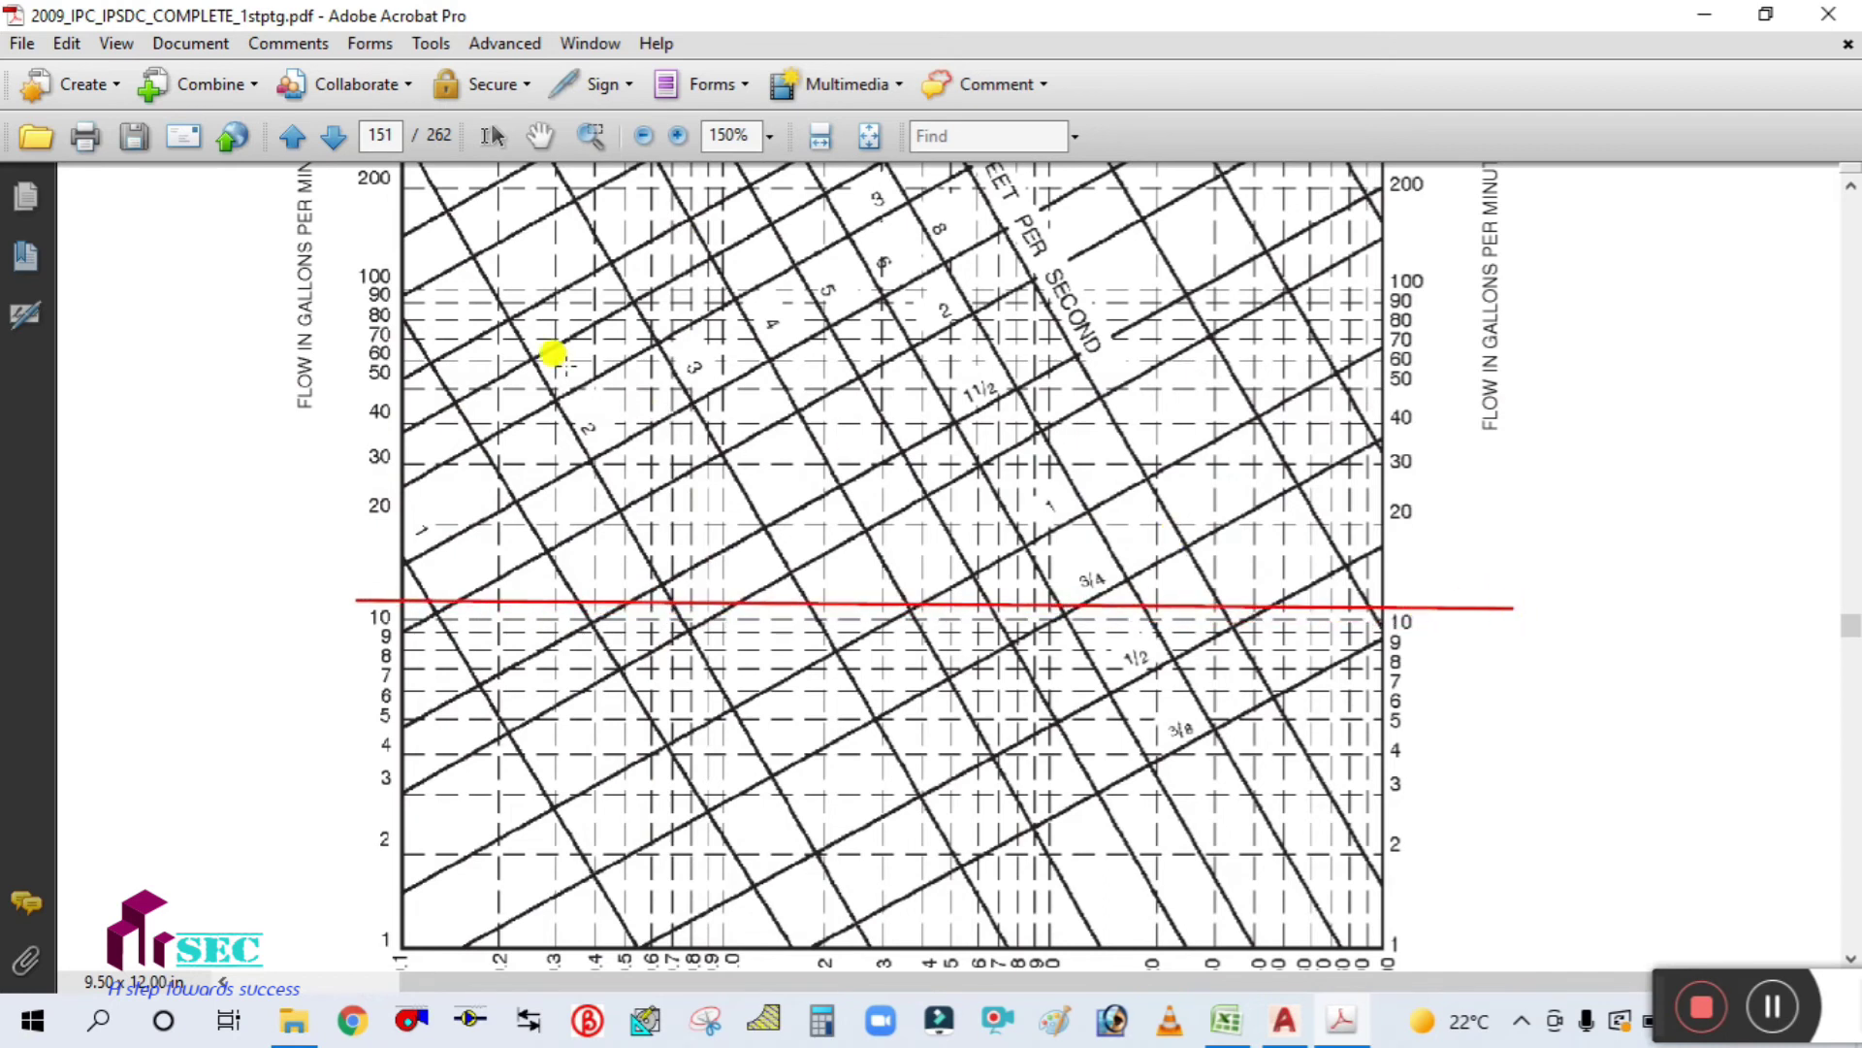
Step: Trace the 2 ft/s velocity line in red and draw a red line through its crossing with the flow line, parallel to the pipe-size lines
{"action": "mouse_move", "coordinate": [511, 335]}
{"action": "left_mouse_down"}
{"action": "mouse_move", "coordinate": [732, 798]}
{"action": "mouse_move", "coordinate": [828, 886]}
{"action": "left_mouse_up"}
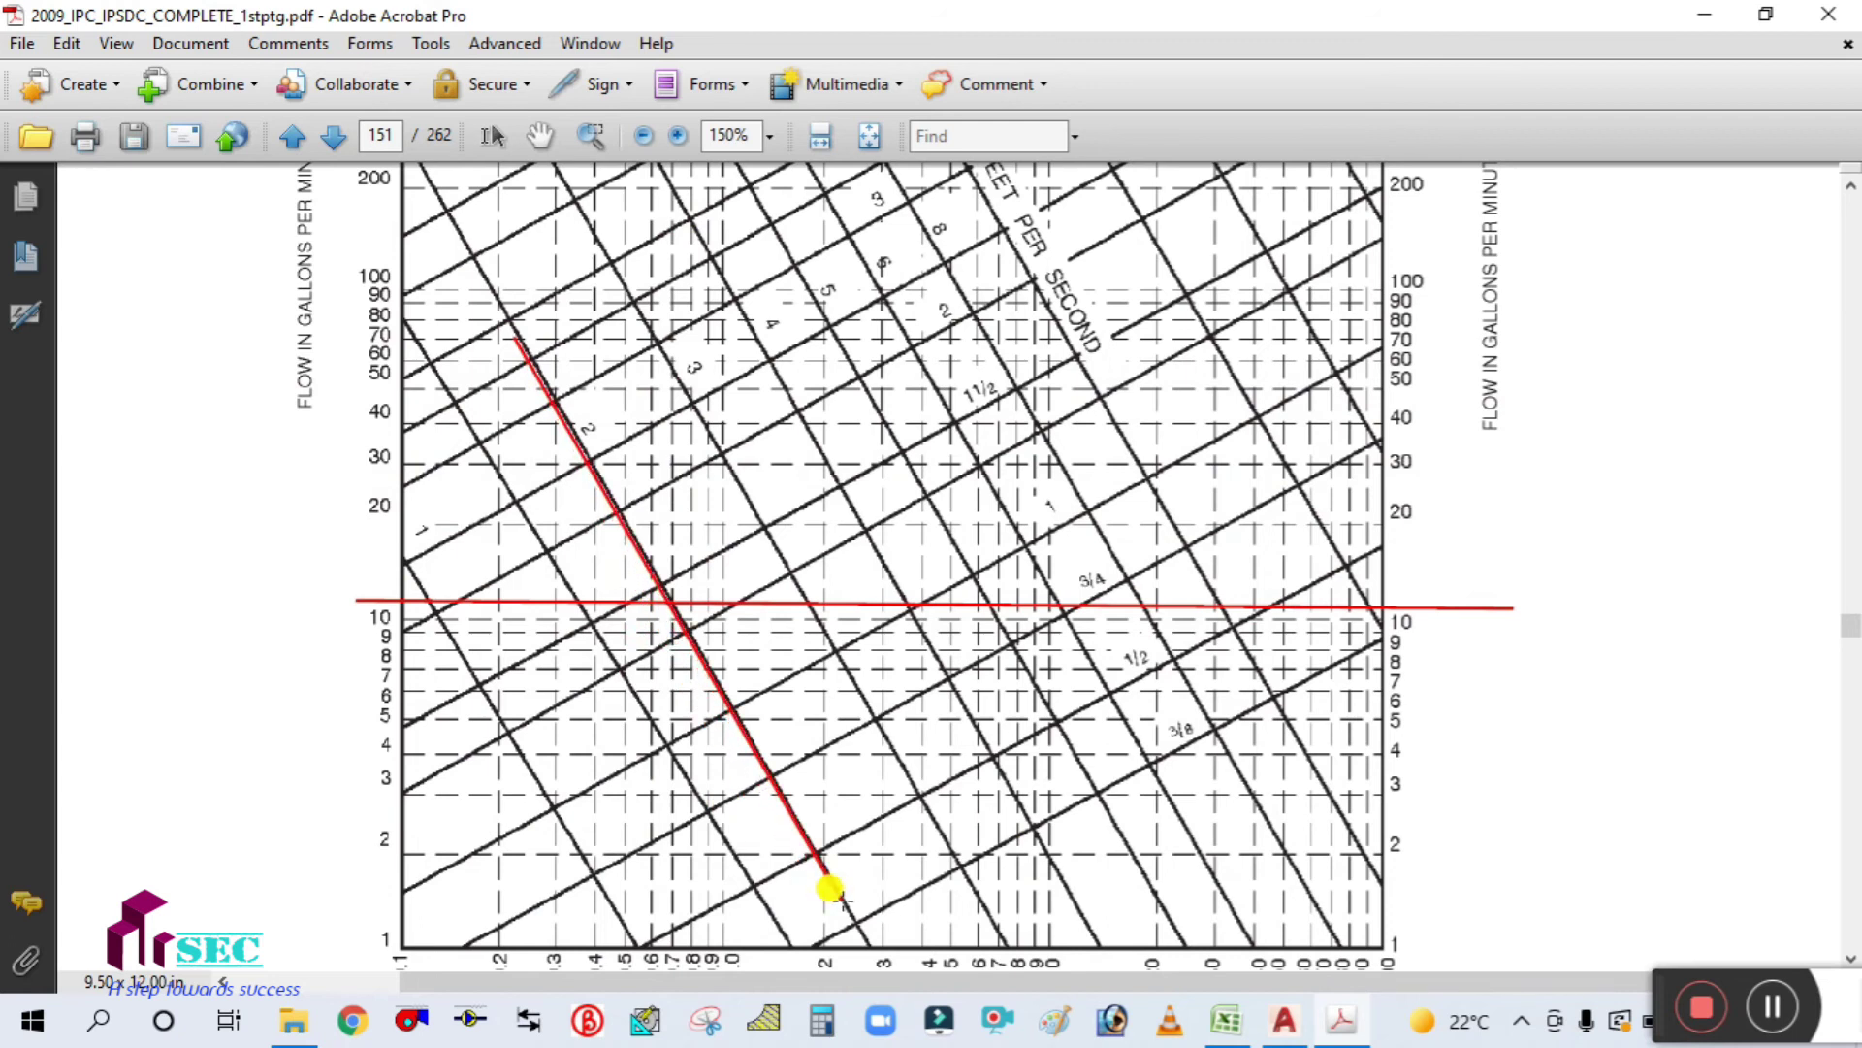
{"action": "mouse_move", "coordinate": [524, 673]}
{"action": "left_mouse_down"}
{"action": "mouse_move", "coordinate": [827, 495]}
{"action": "mouse_move", "coordinate": [1022, 411]}
{"action": "mouse_move", "coordinate": [1053, 373]}
{"action": "left_mouse_up"}
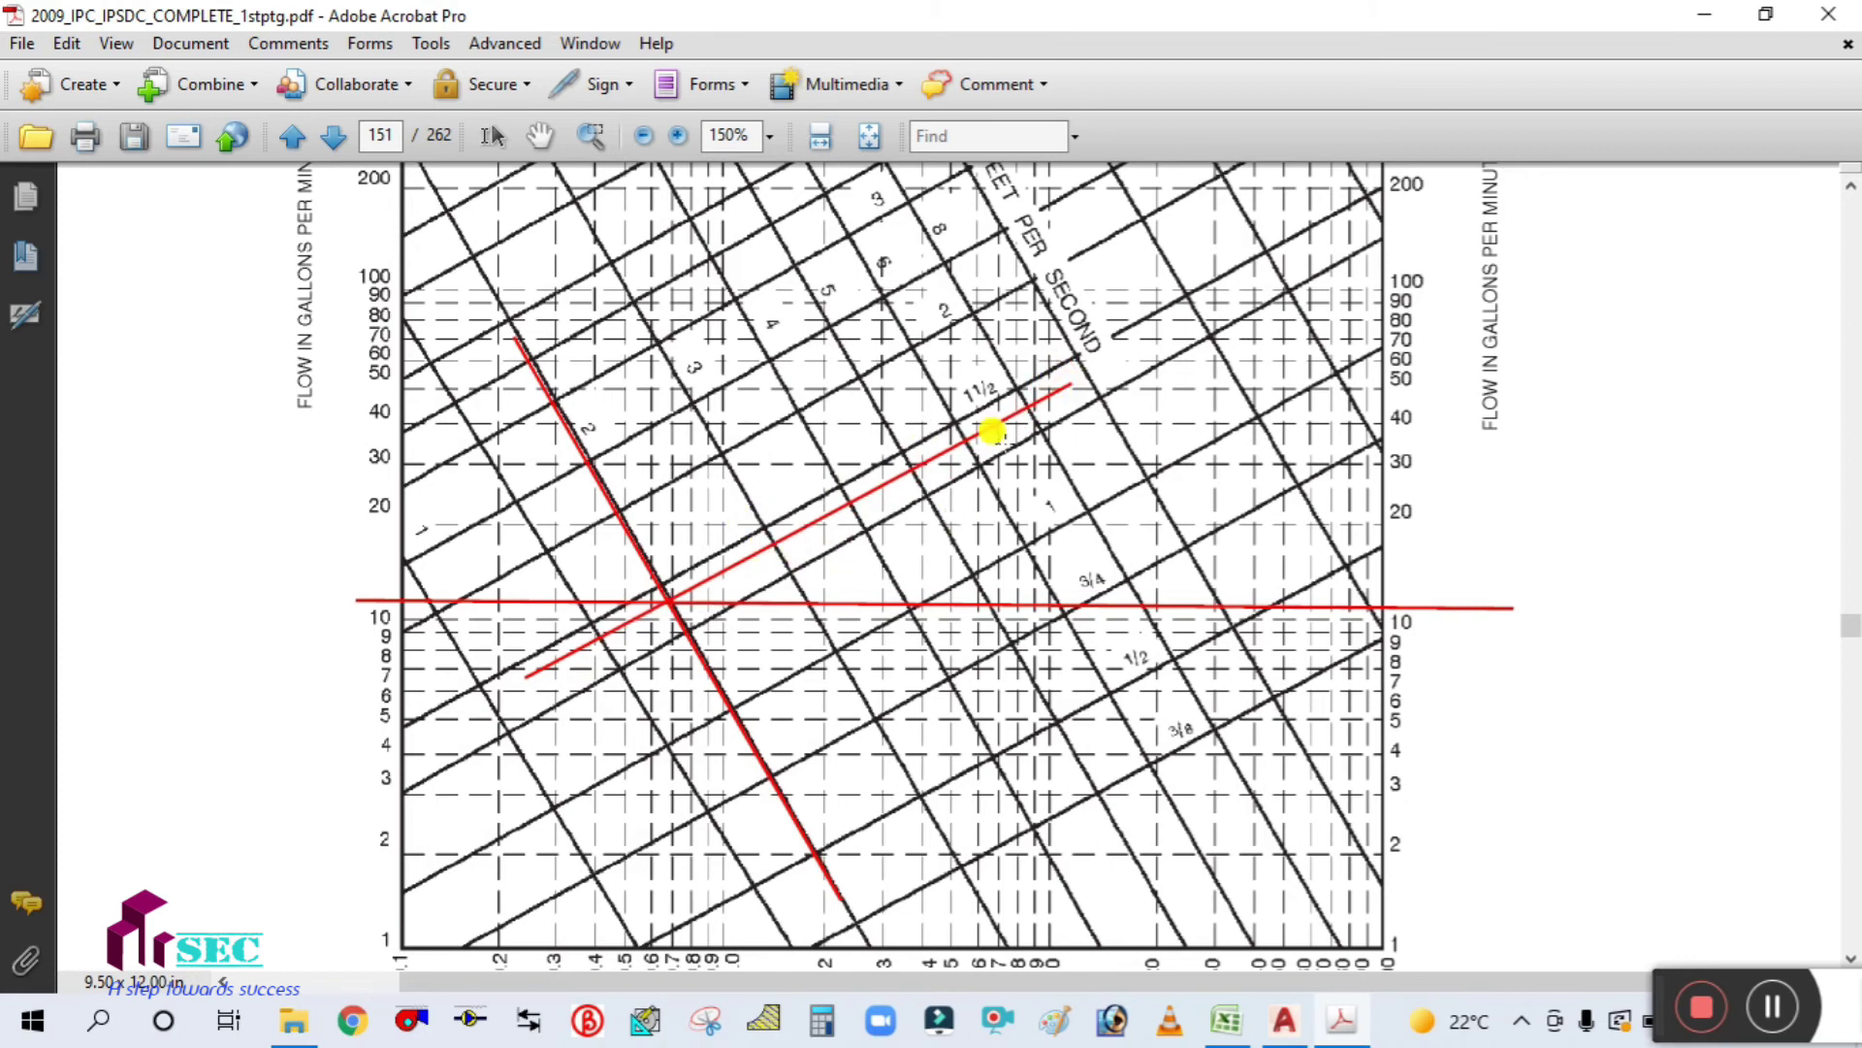
{"action": "scroll", "coordinate": [991, 429], "scroll_direction": "up", "scroll_amount": 4, "text": "ctrl"}
{"action": "scroll", "coordinate": [997, 436], "scroll_direction": "down", "scroll_amount": 2, "text": "ctrl"}
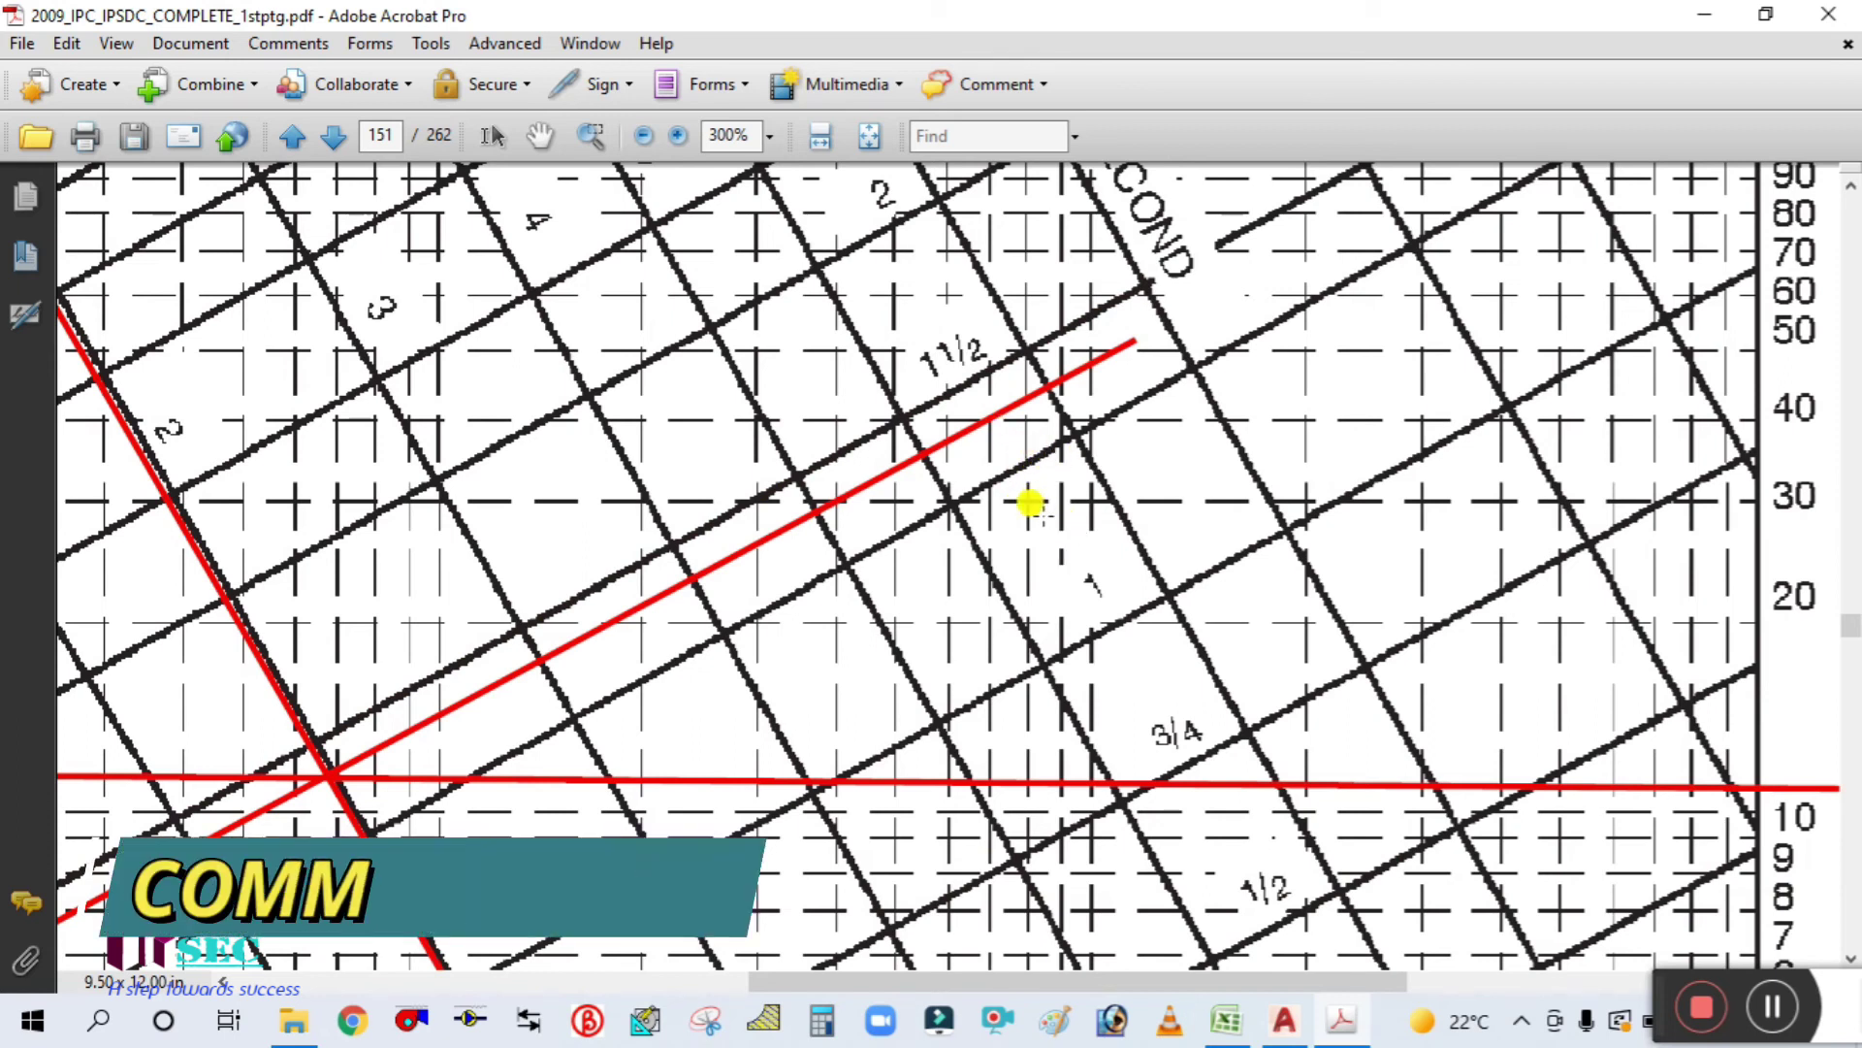
{"action": "scroll", "coordinate": [961, 388], "scroll_direction": "down", "scroll_amount": 1}
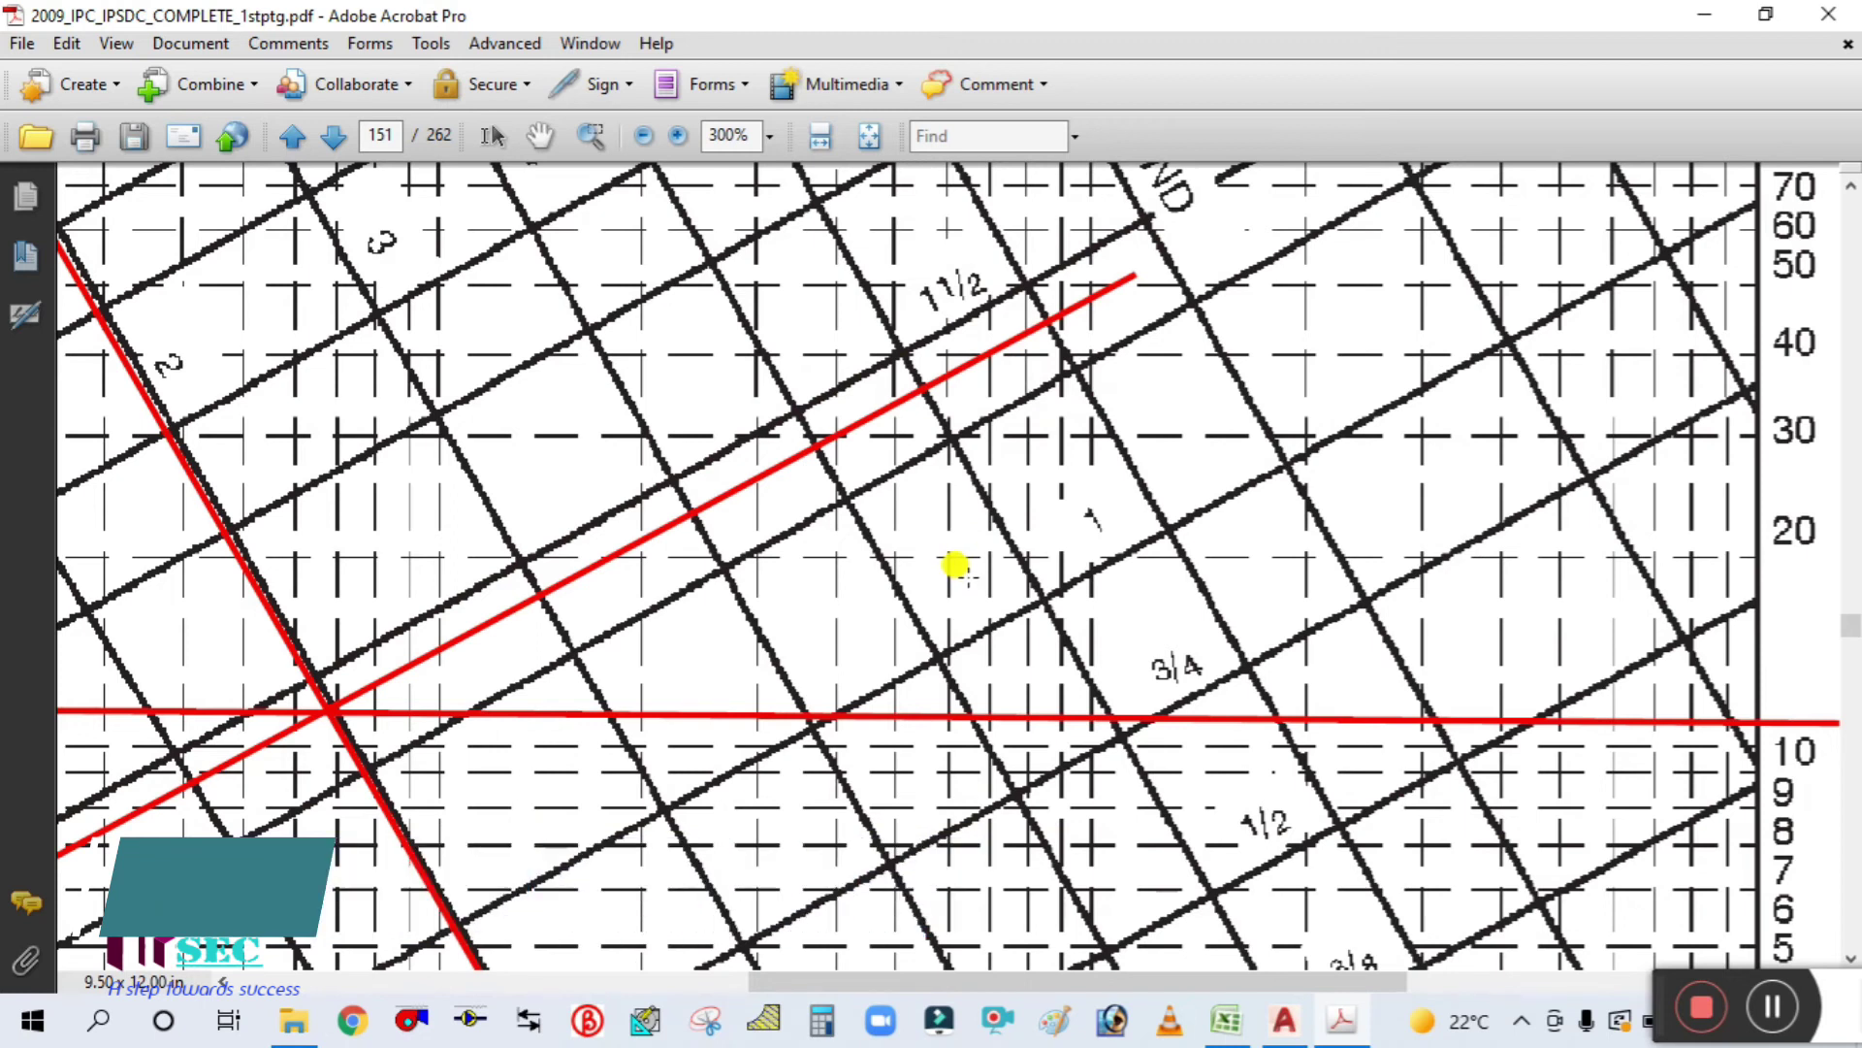
Step: Mark the 1 1/2 pipe-size label at the upper end of the sloping red line with a red rectangle
{"action": "scroll", "coordinate": [957, 561], "scroll_direction": "down", "scroll_amount": 1, "text": "ctrl"}
{"action": "left_click", "coordinate": [431, 42]}
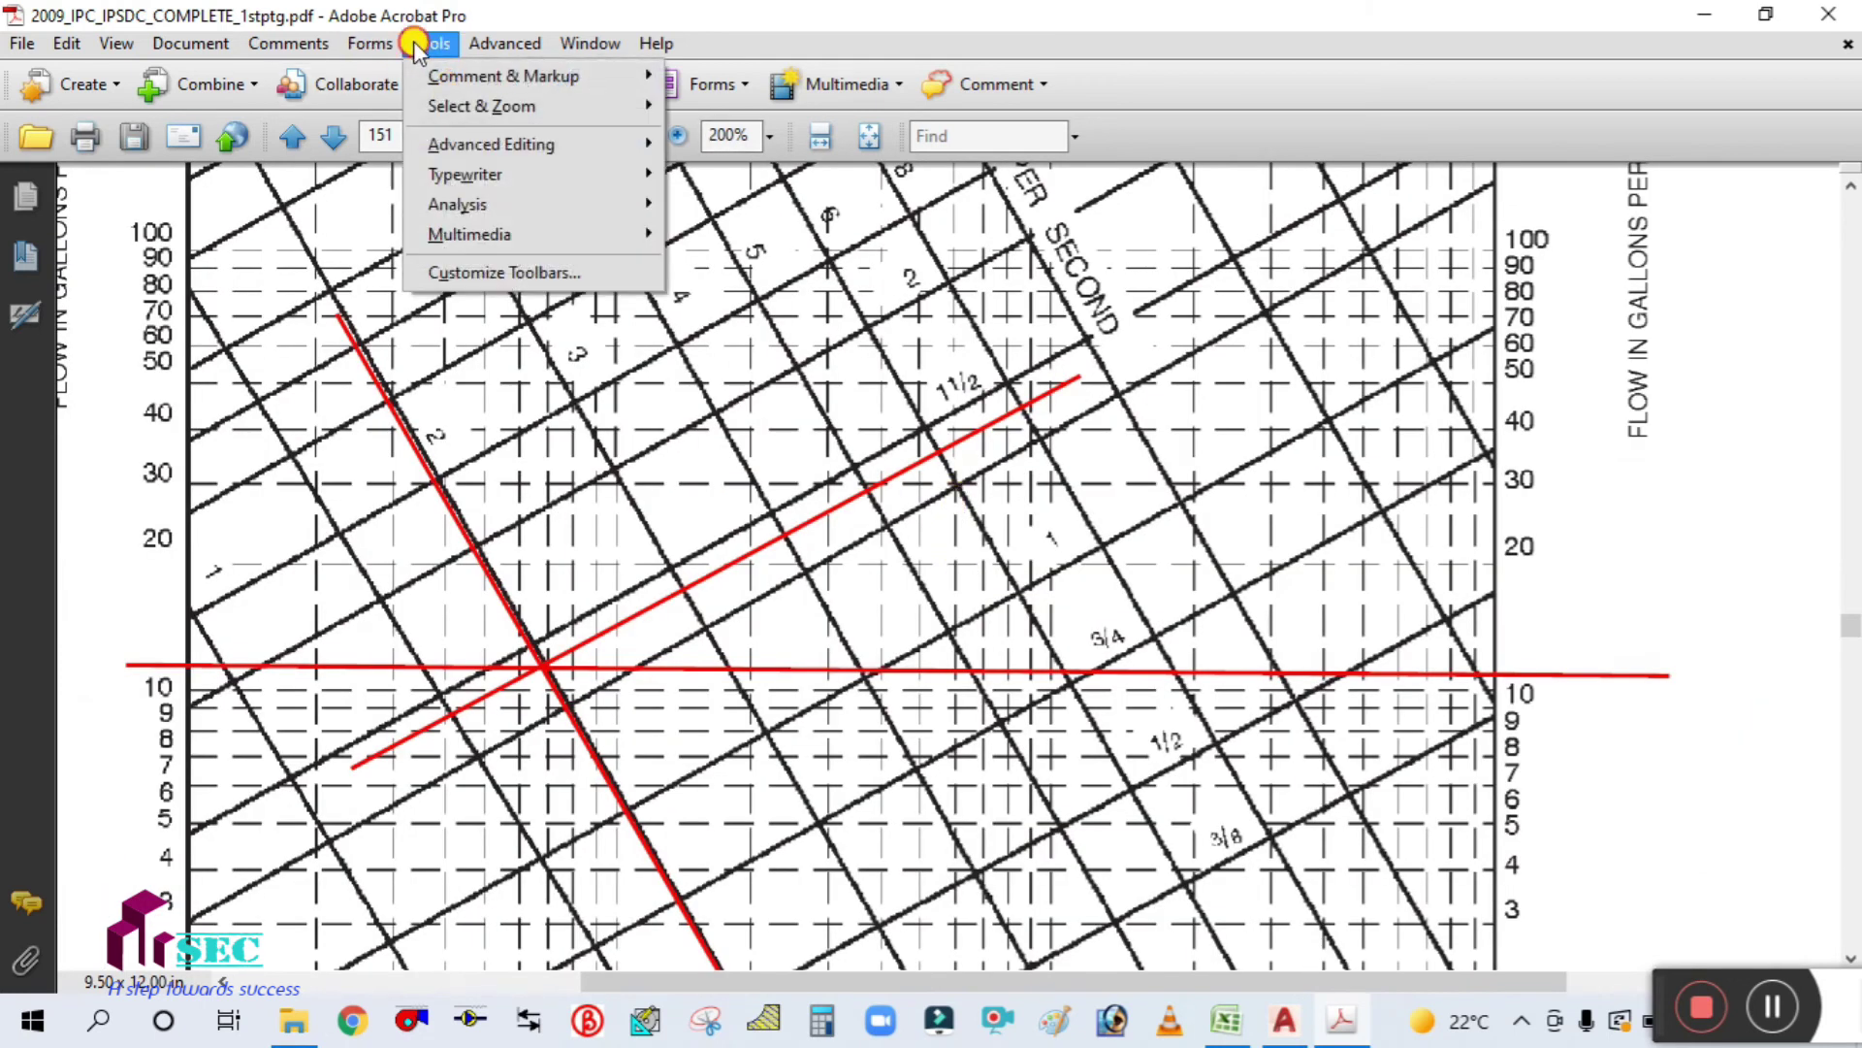
{"action": "mouse_move", "coordinate": [504, 75]}
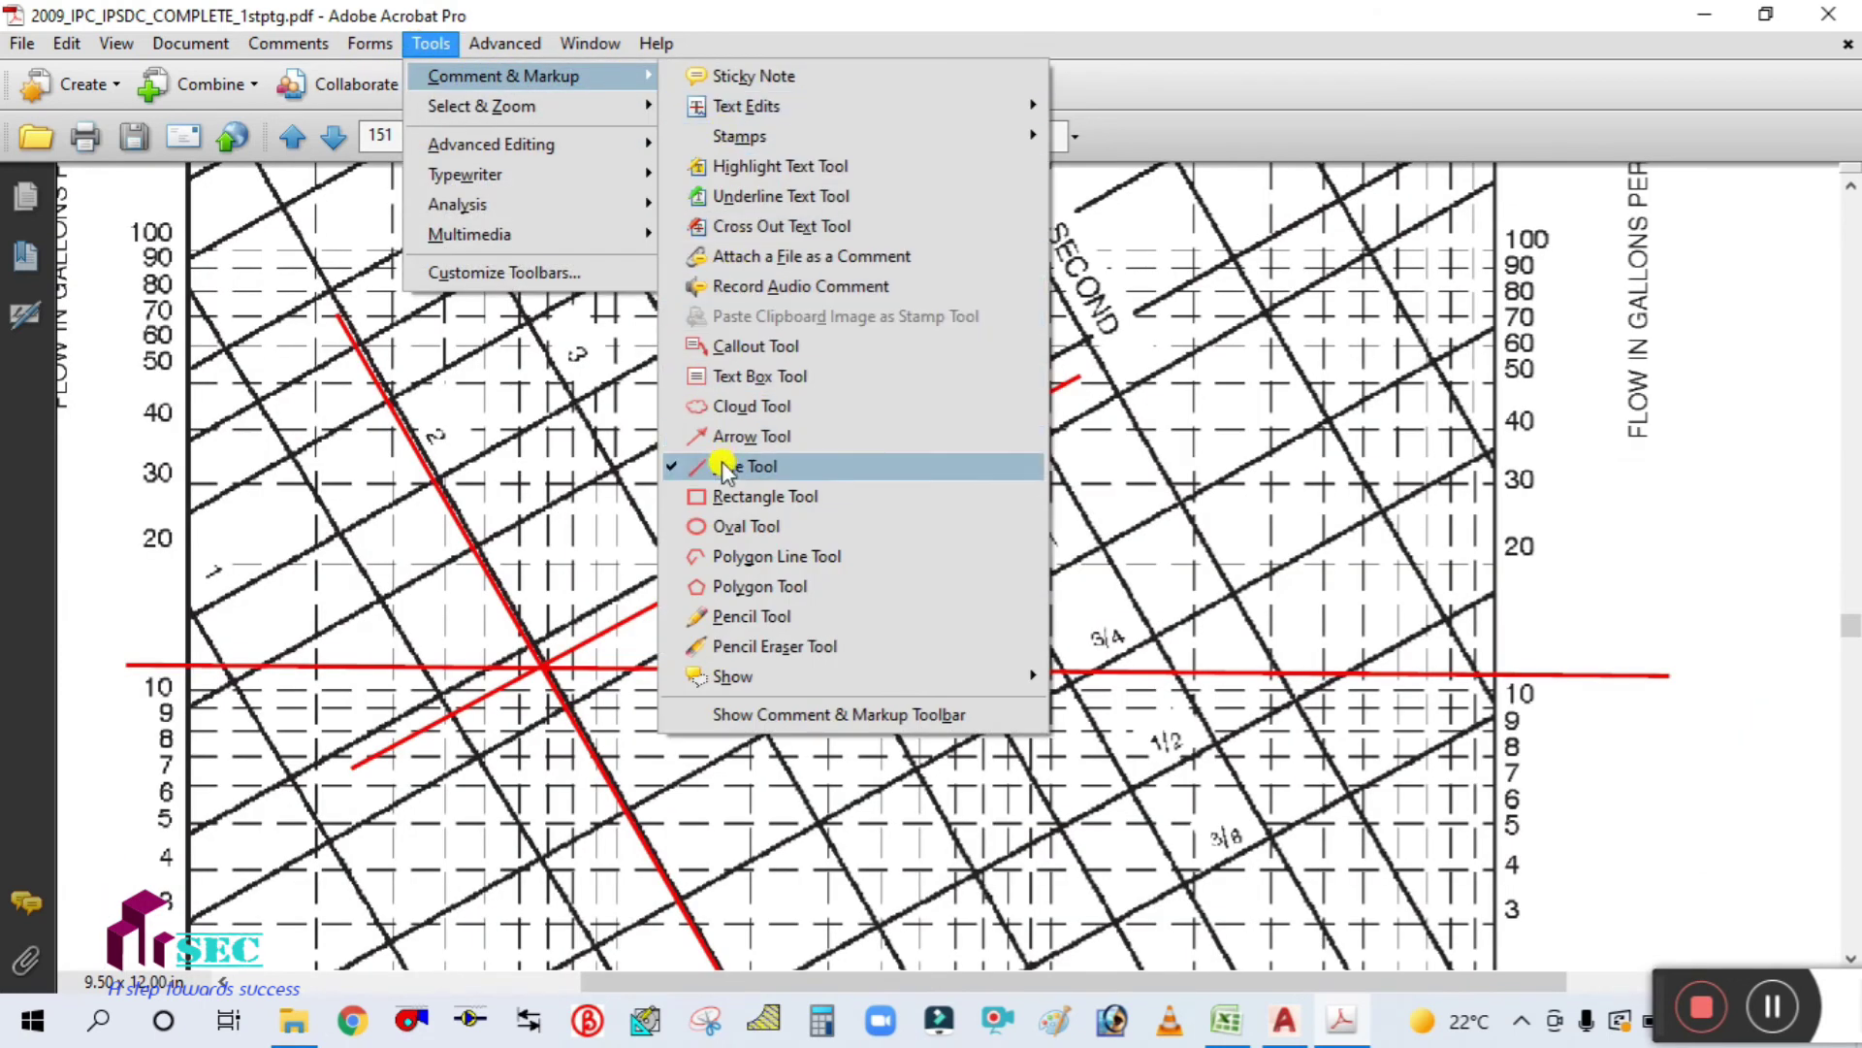
{"action": "left_click", "coordinate": [737, 496]}
{"action": "left_click_drag", "start_coordinate": [899, 327], "coordinate": [1089, 487]}
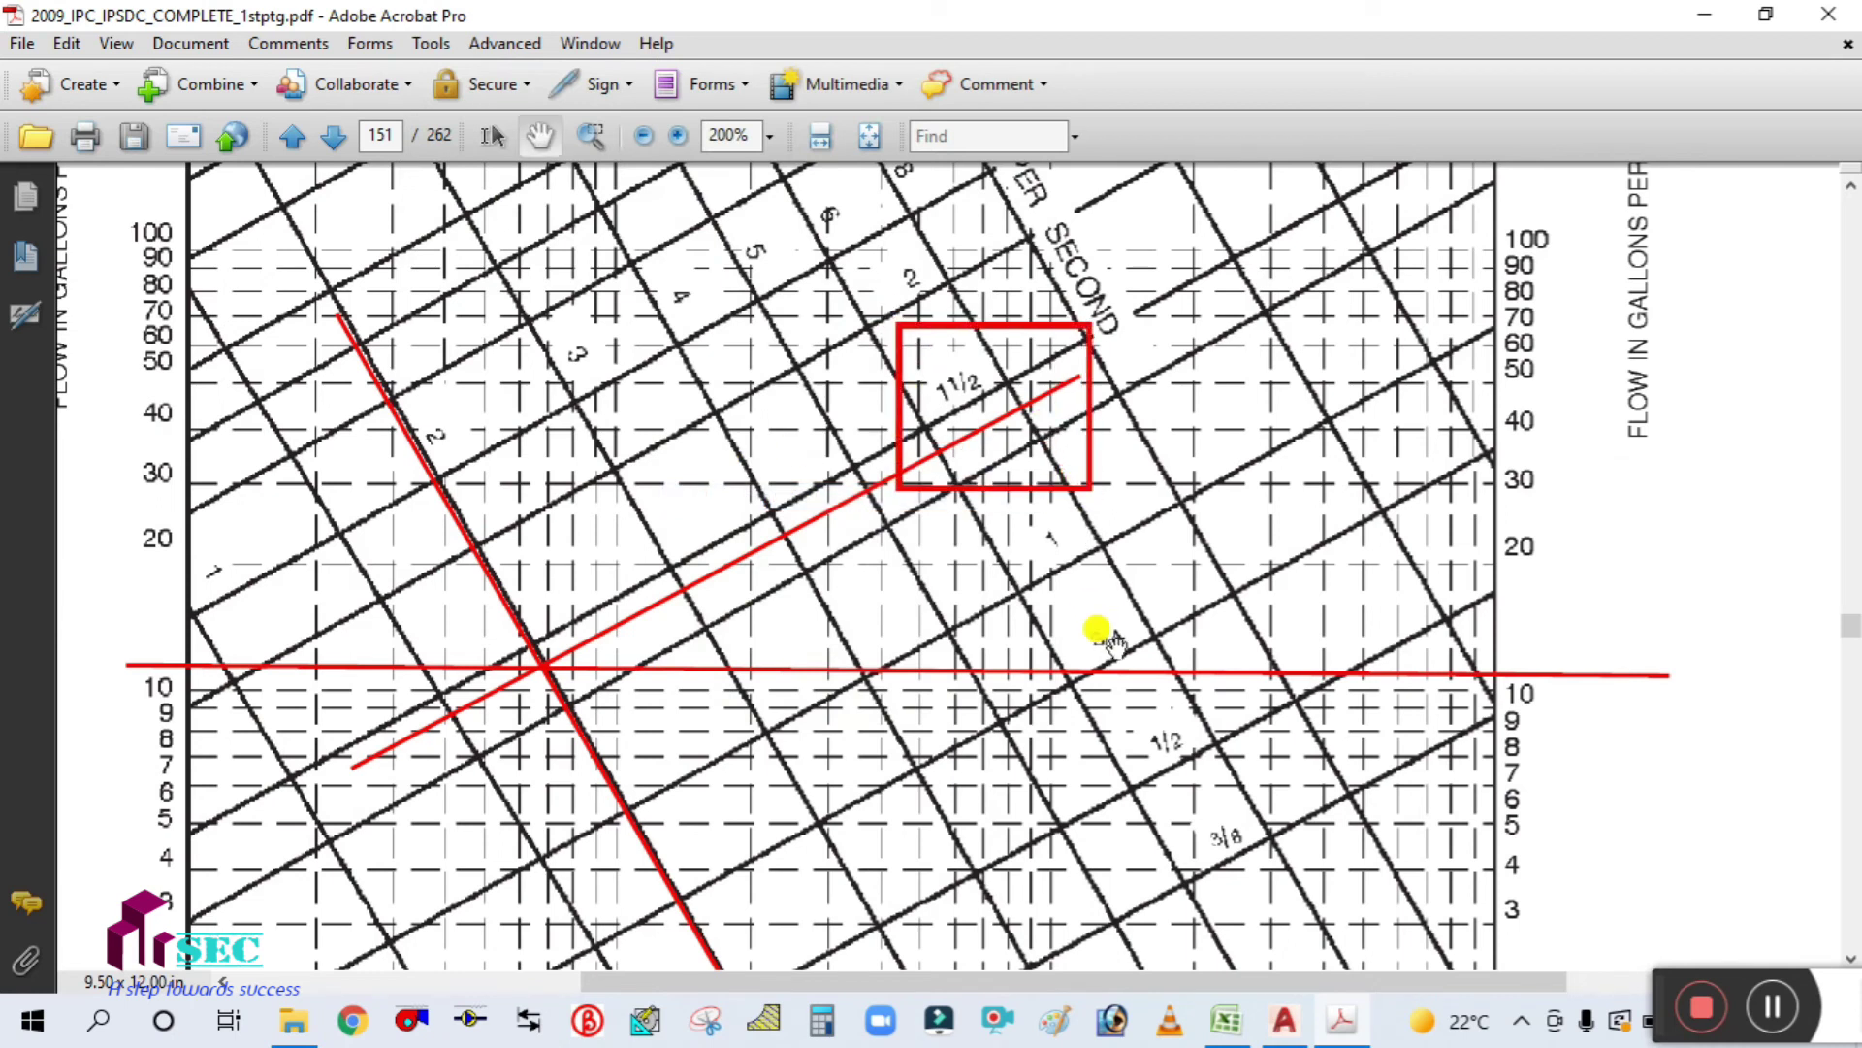
Step: Switch to Excel and set the inch pipe size in the round-off row to 1.5"
{"action": "left_click", "coordinate": [1224, 1023]}
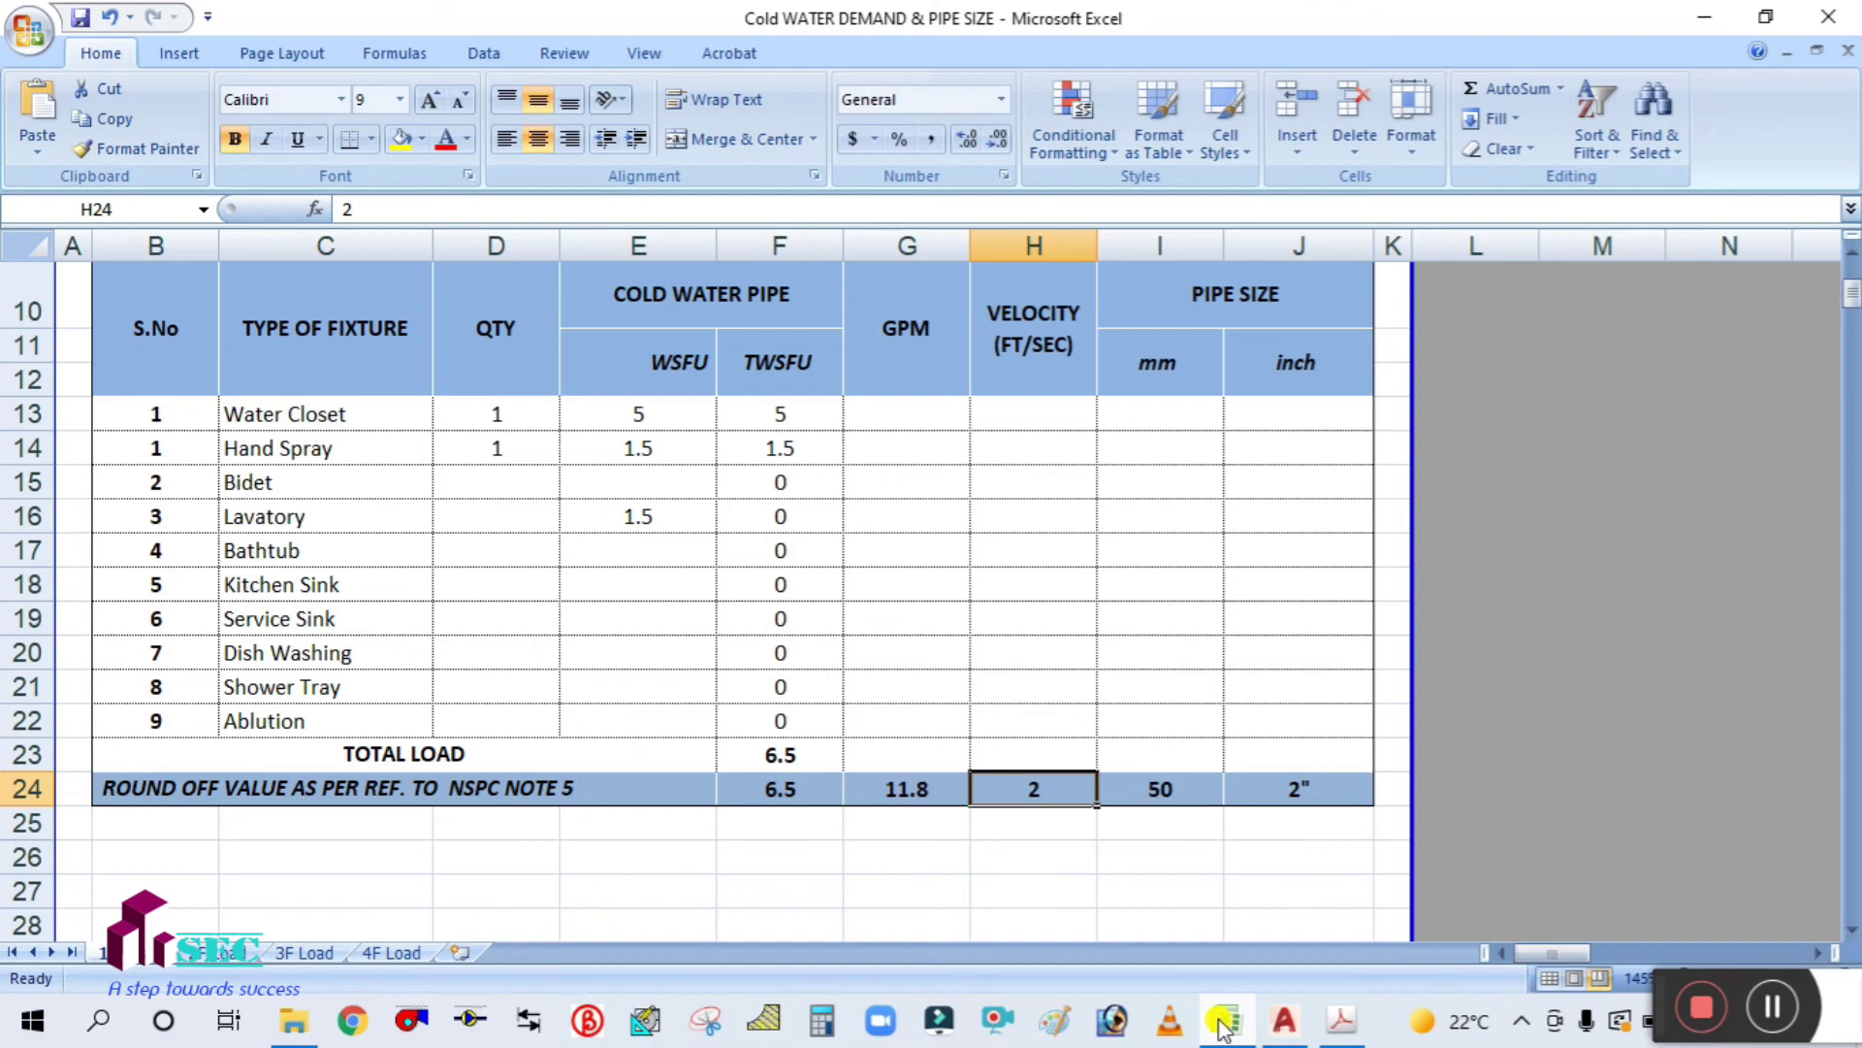
{"action": "left_click", "coordinate": [1303, 788]}
{"action": "left_click", "coordinate": [1155, 776]}
{"action": "left_click", "coordinate": [1266, 804]}
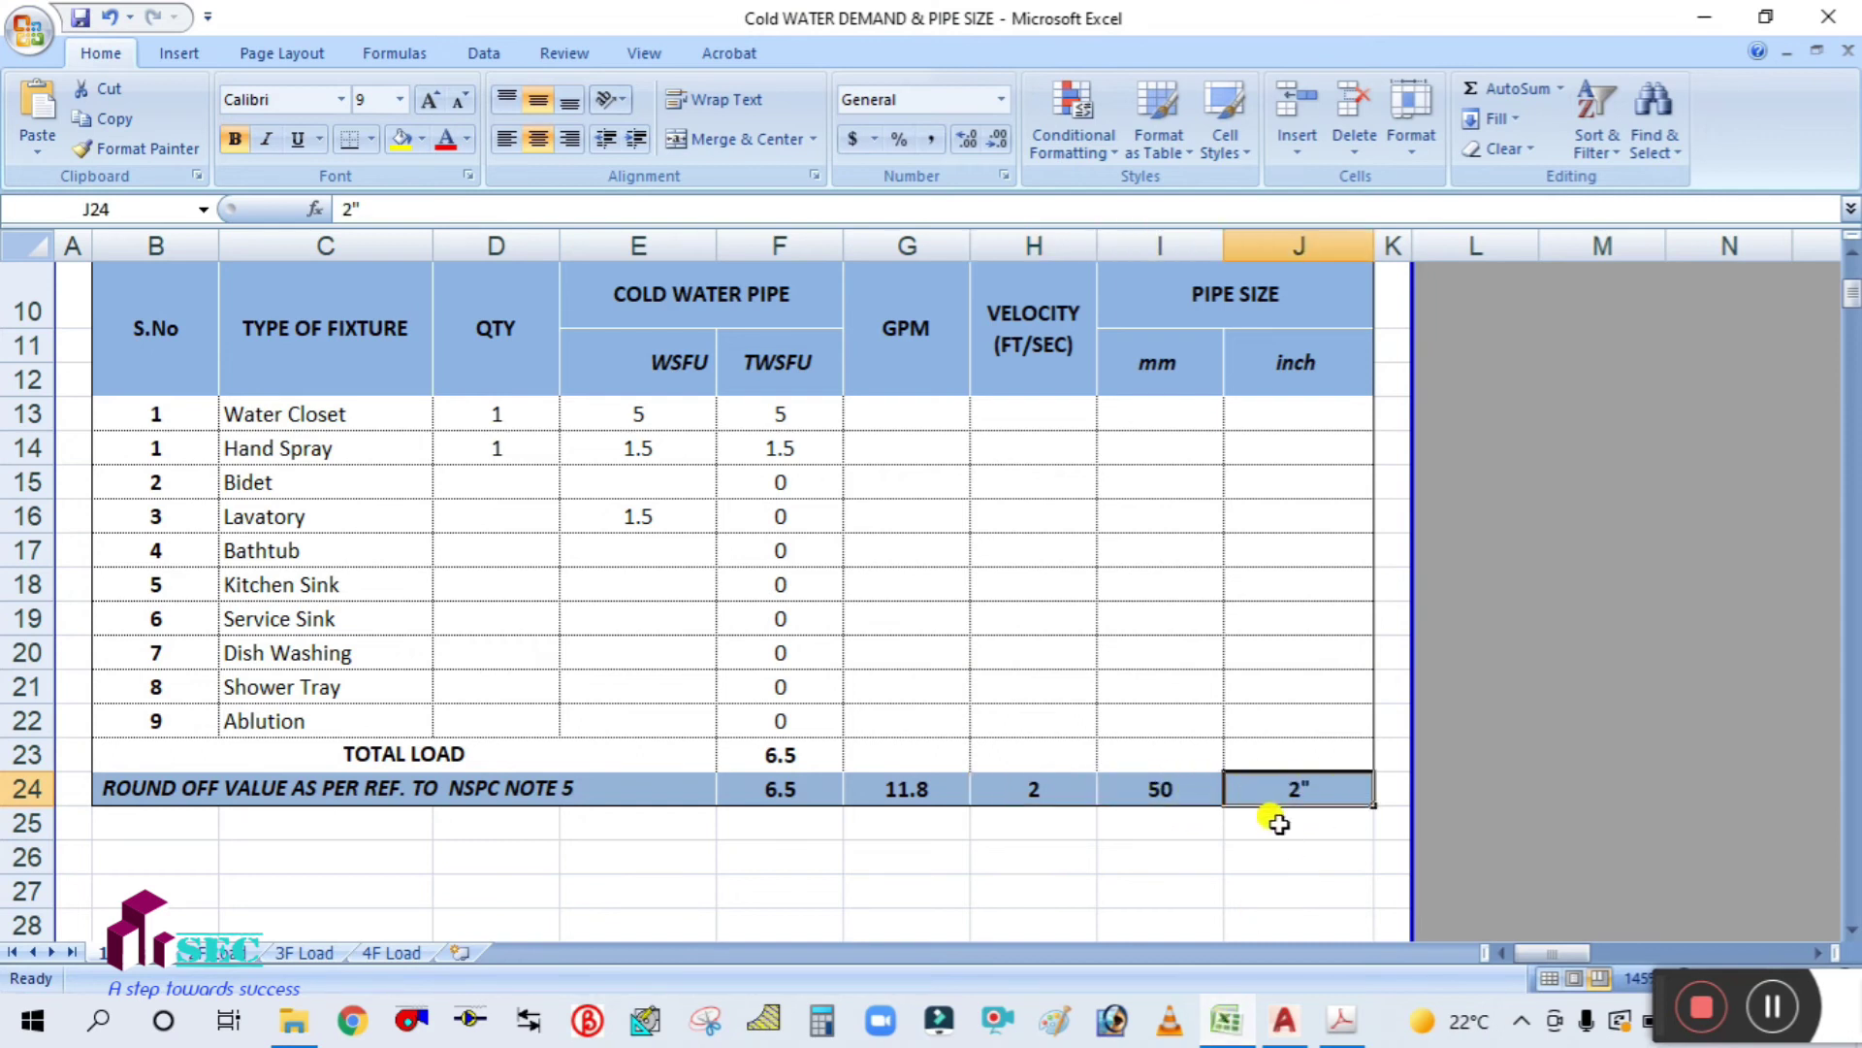
{"action": "type", "text": "1.5"}
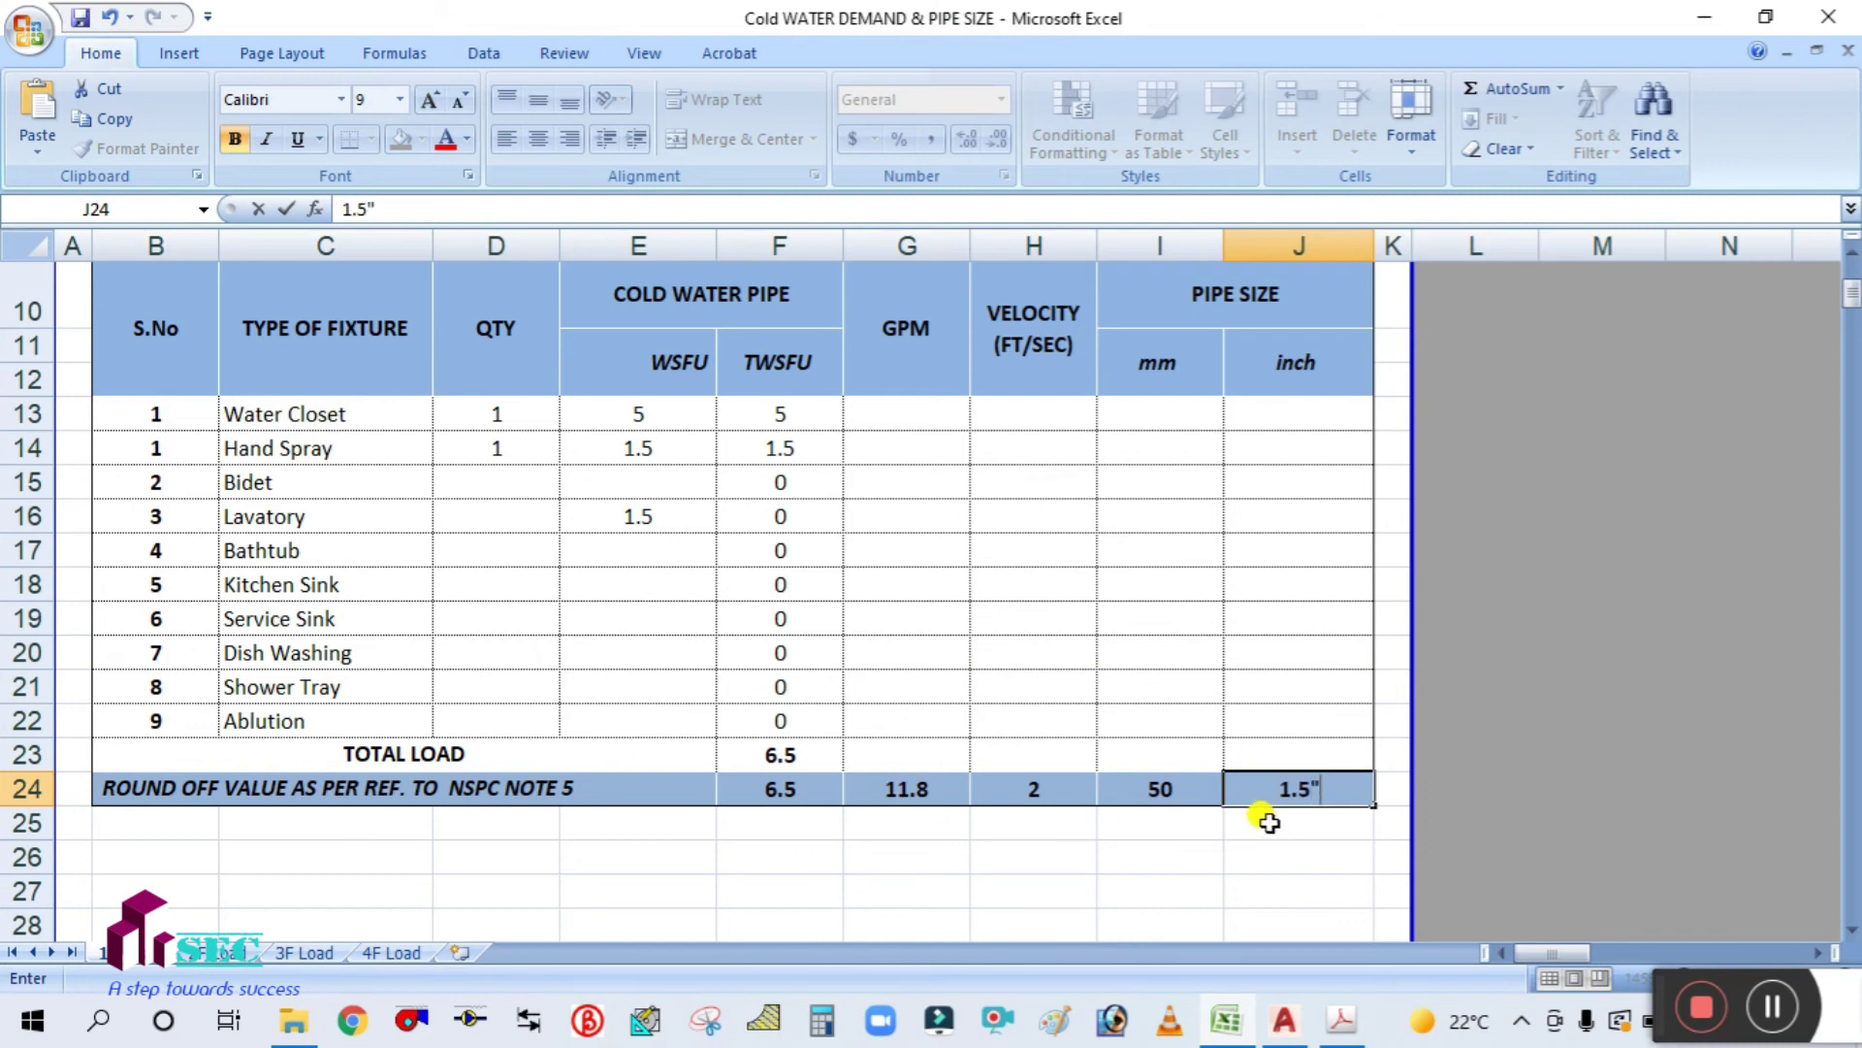
{"action": "type", "text": "\""}
{"action": "key", "text": "Return"}
Step: Set the millimetre pipe size in the round-off row to 40
{"action": "left_click", "coordinate": [1167, 788]}
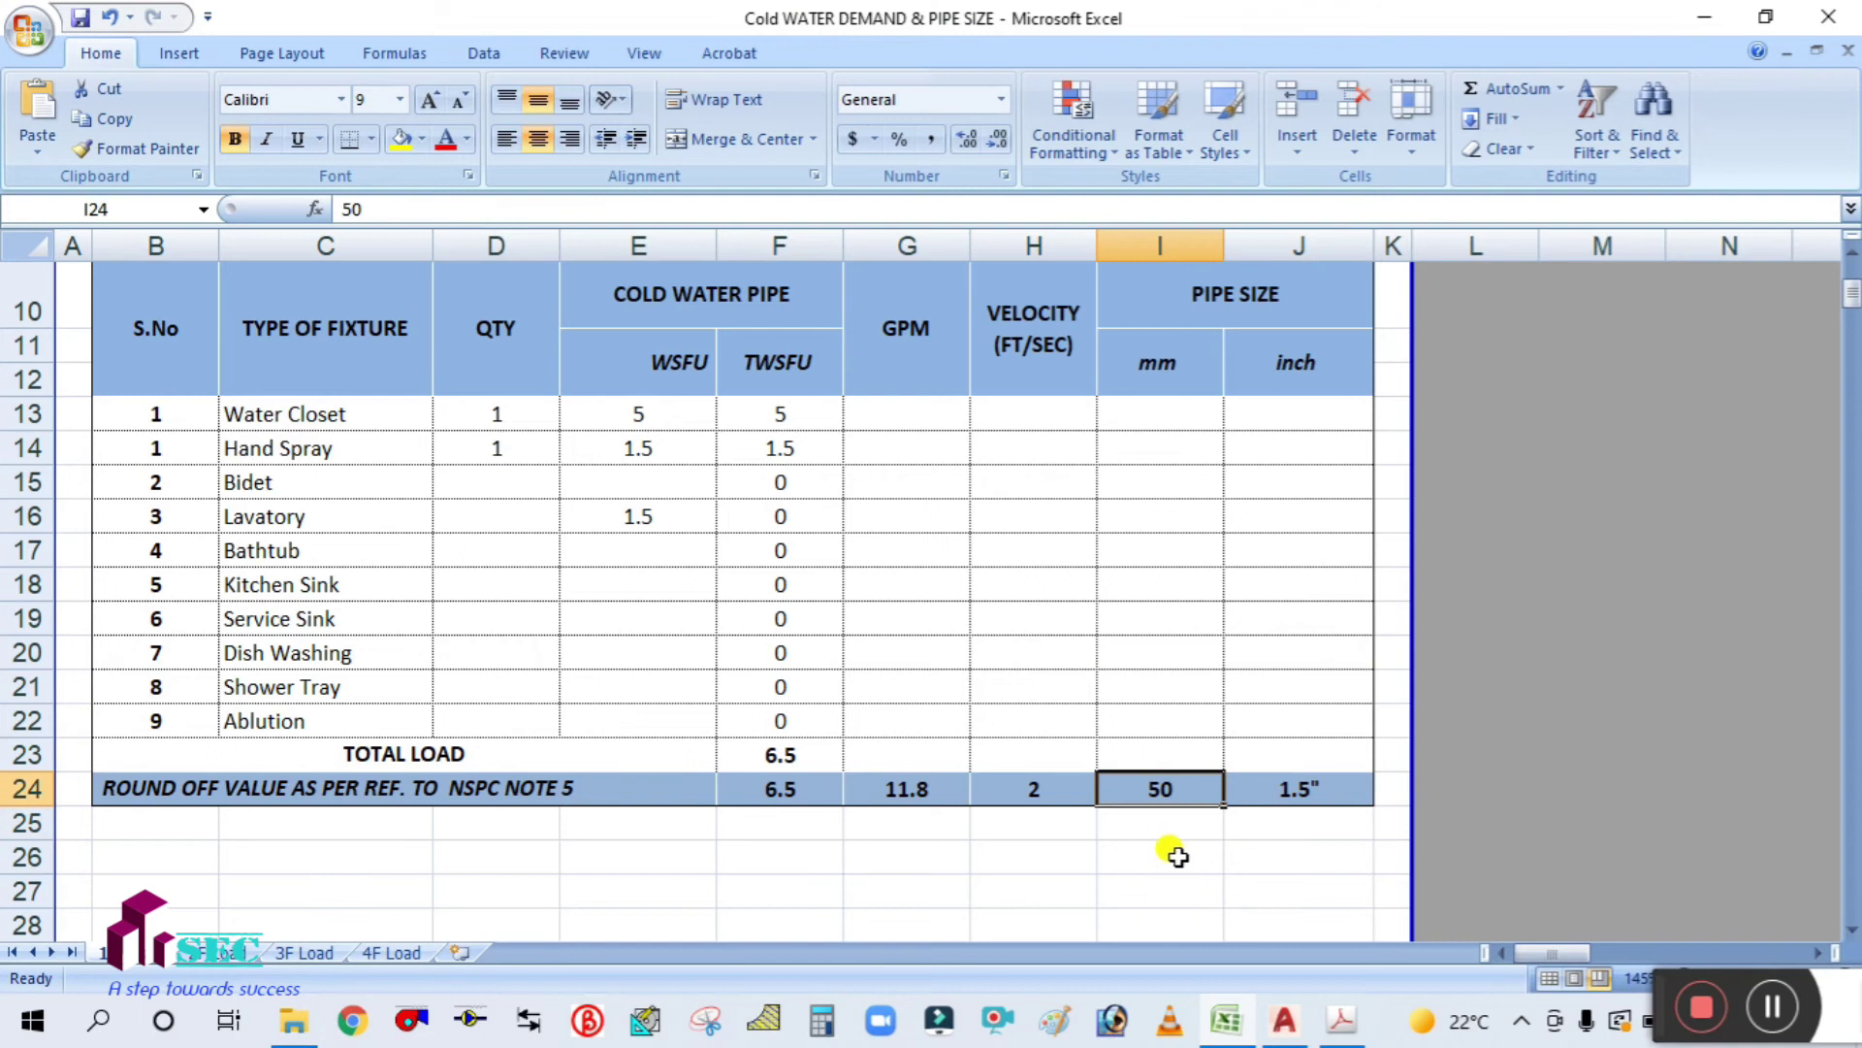
{"action": "type", "text": "40"}
{"action": "left_click", "coordinate": [1173, 852]}
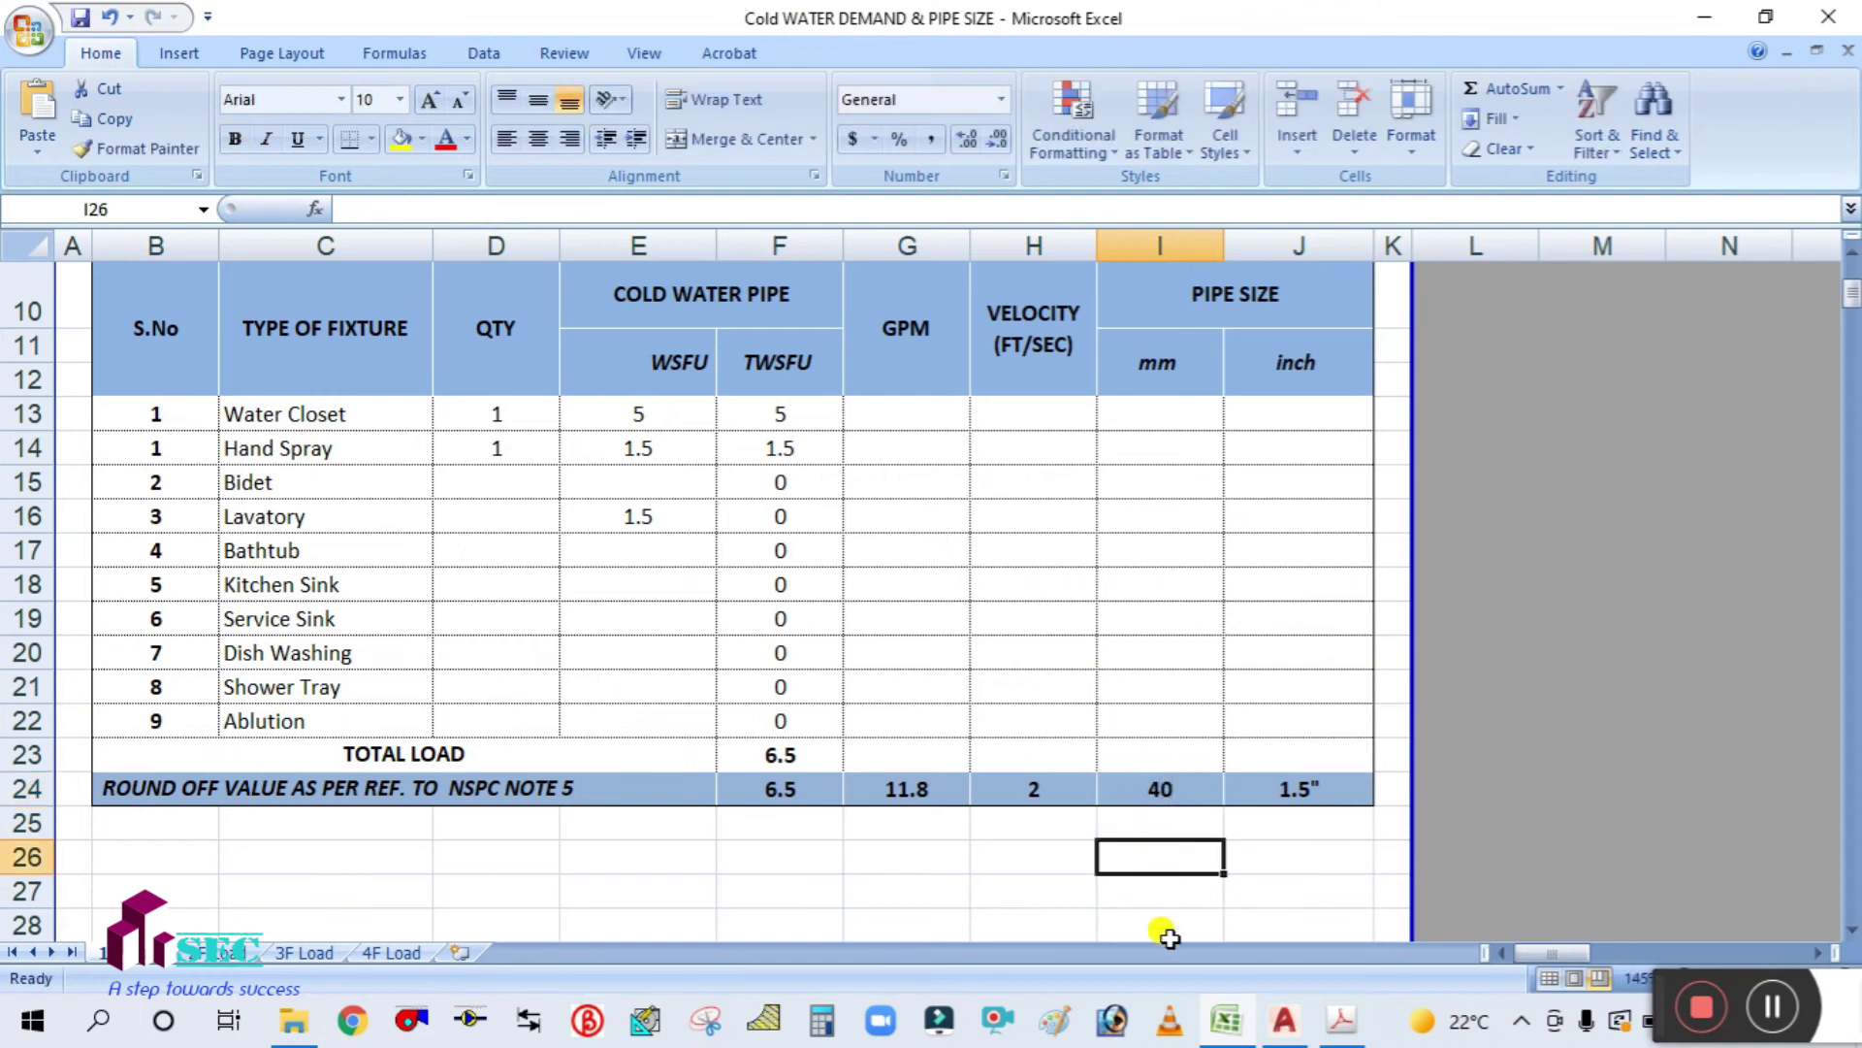
{"action": "left_click", "coordinate": [1014, 876]}
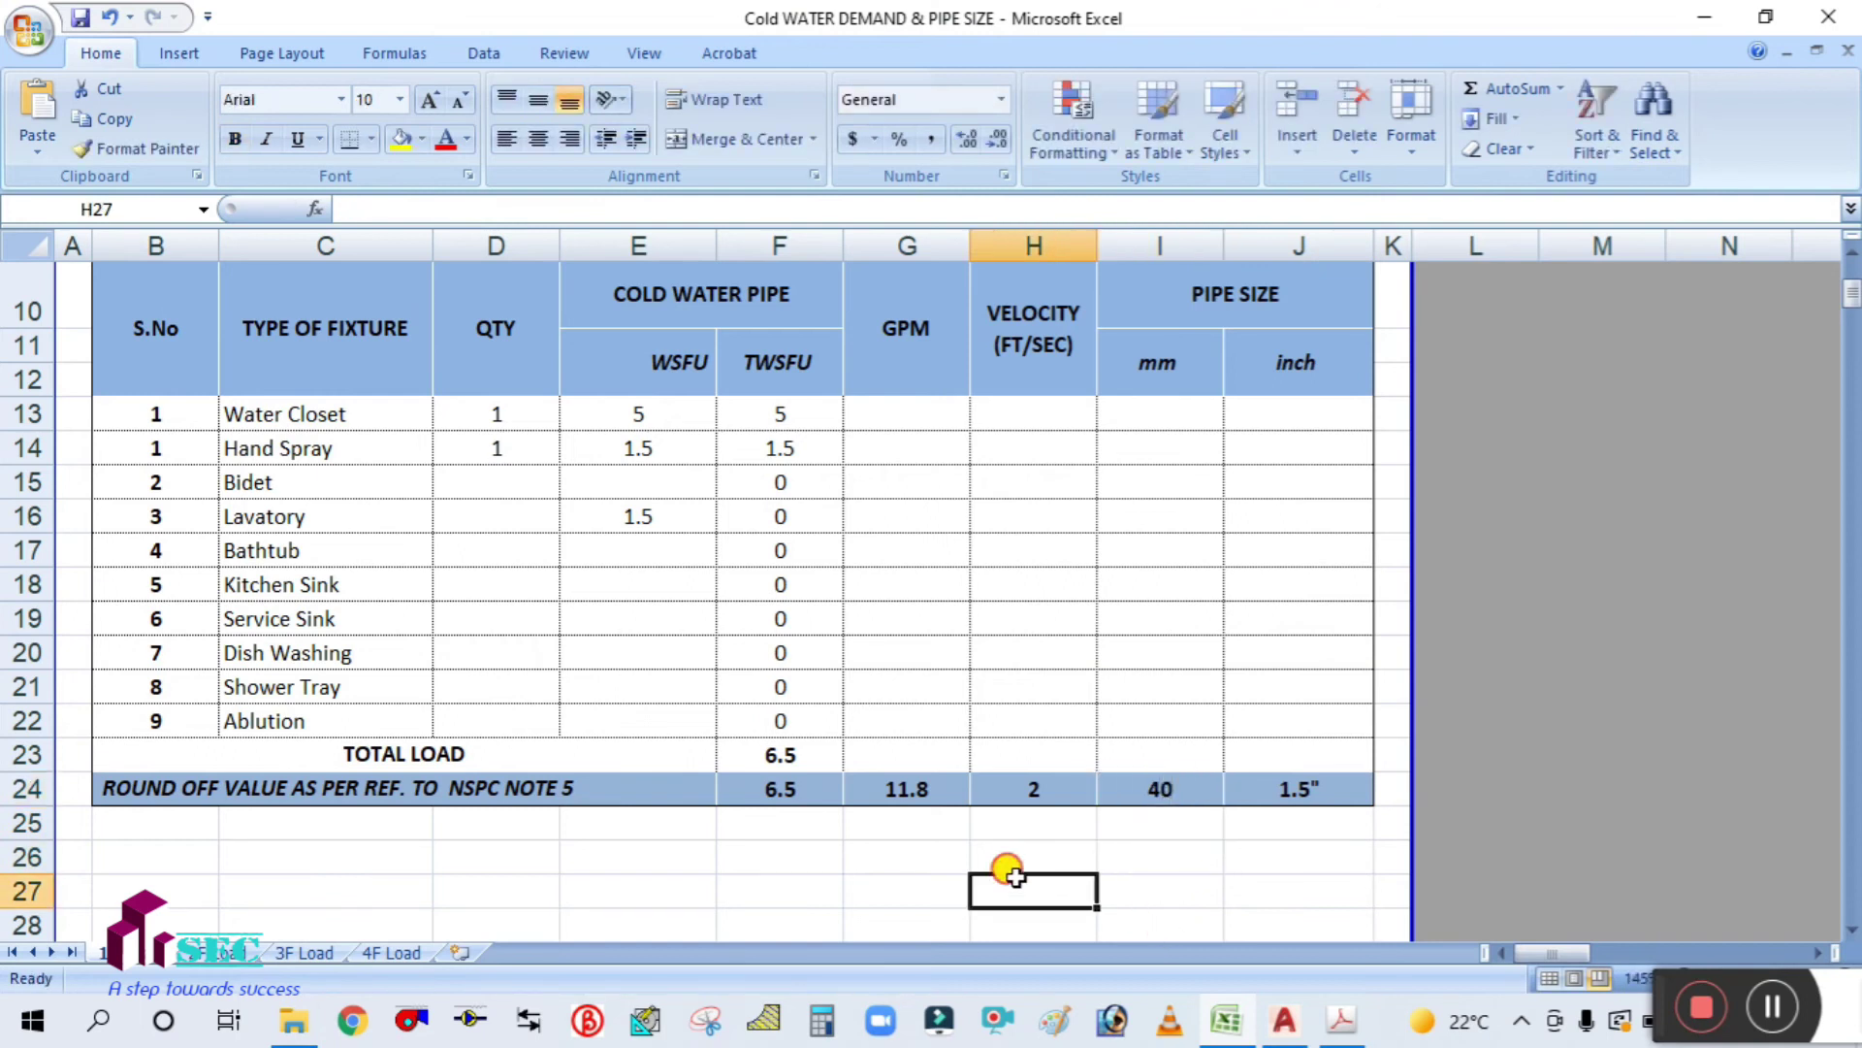
Step: Switch to AutoCAD, check the load in Excel, and change the fixture-unit text of the westernmost toilet pipe label to 6.5 FU
{"action": "left_click", "coordinate": [1286, 1021]}
{"action": "middle_click_drag", "start_coordinate": [878, 441], "coordinate": [966, 653]}
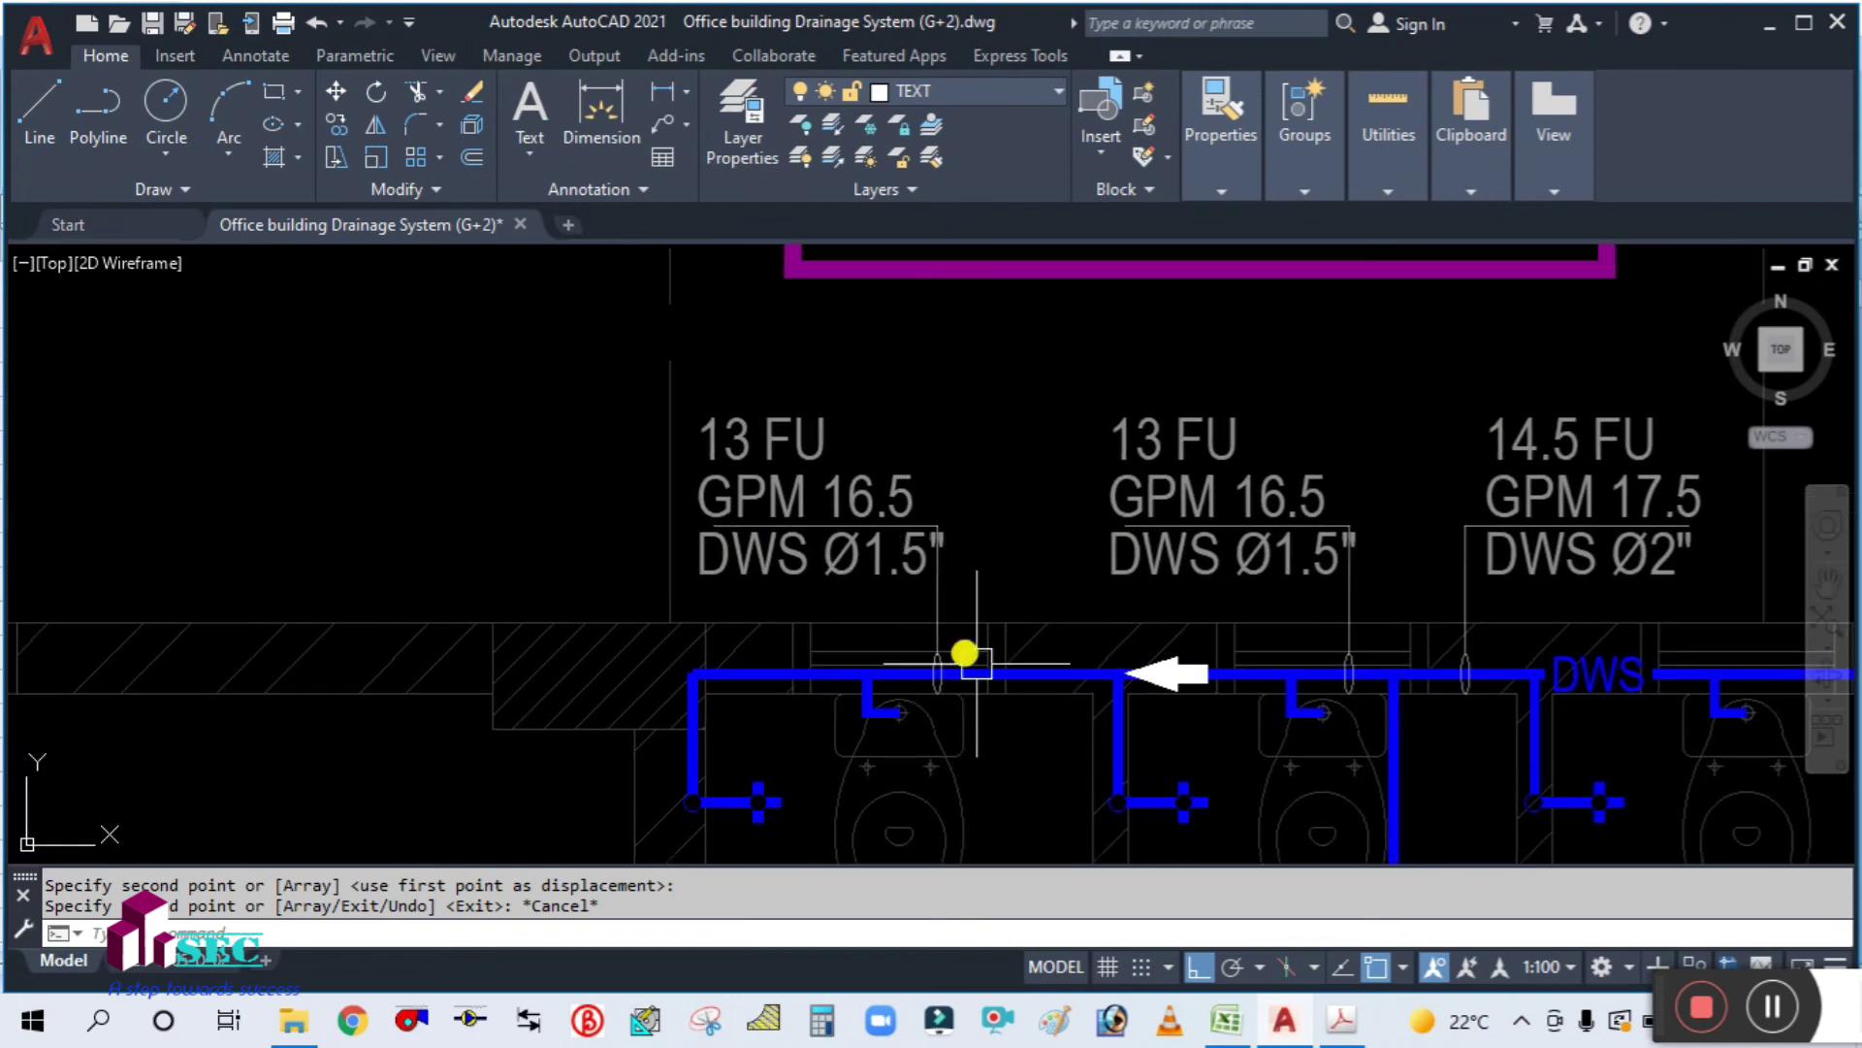
{"action": "left_click", "coordinate": [1208, 1030]}
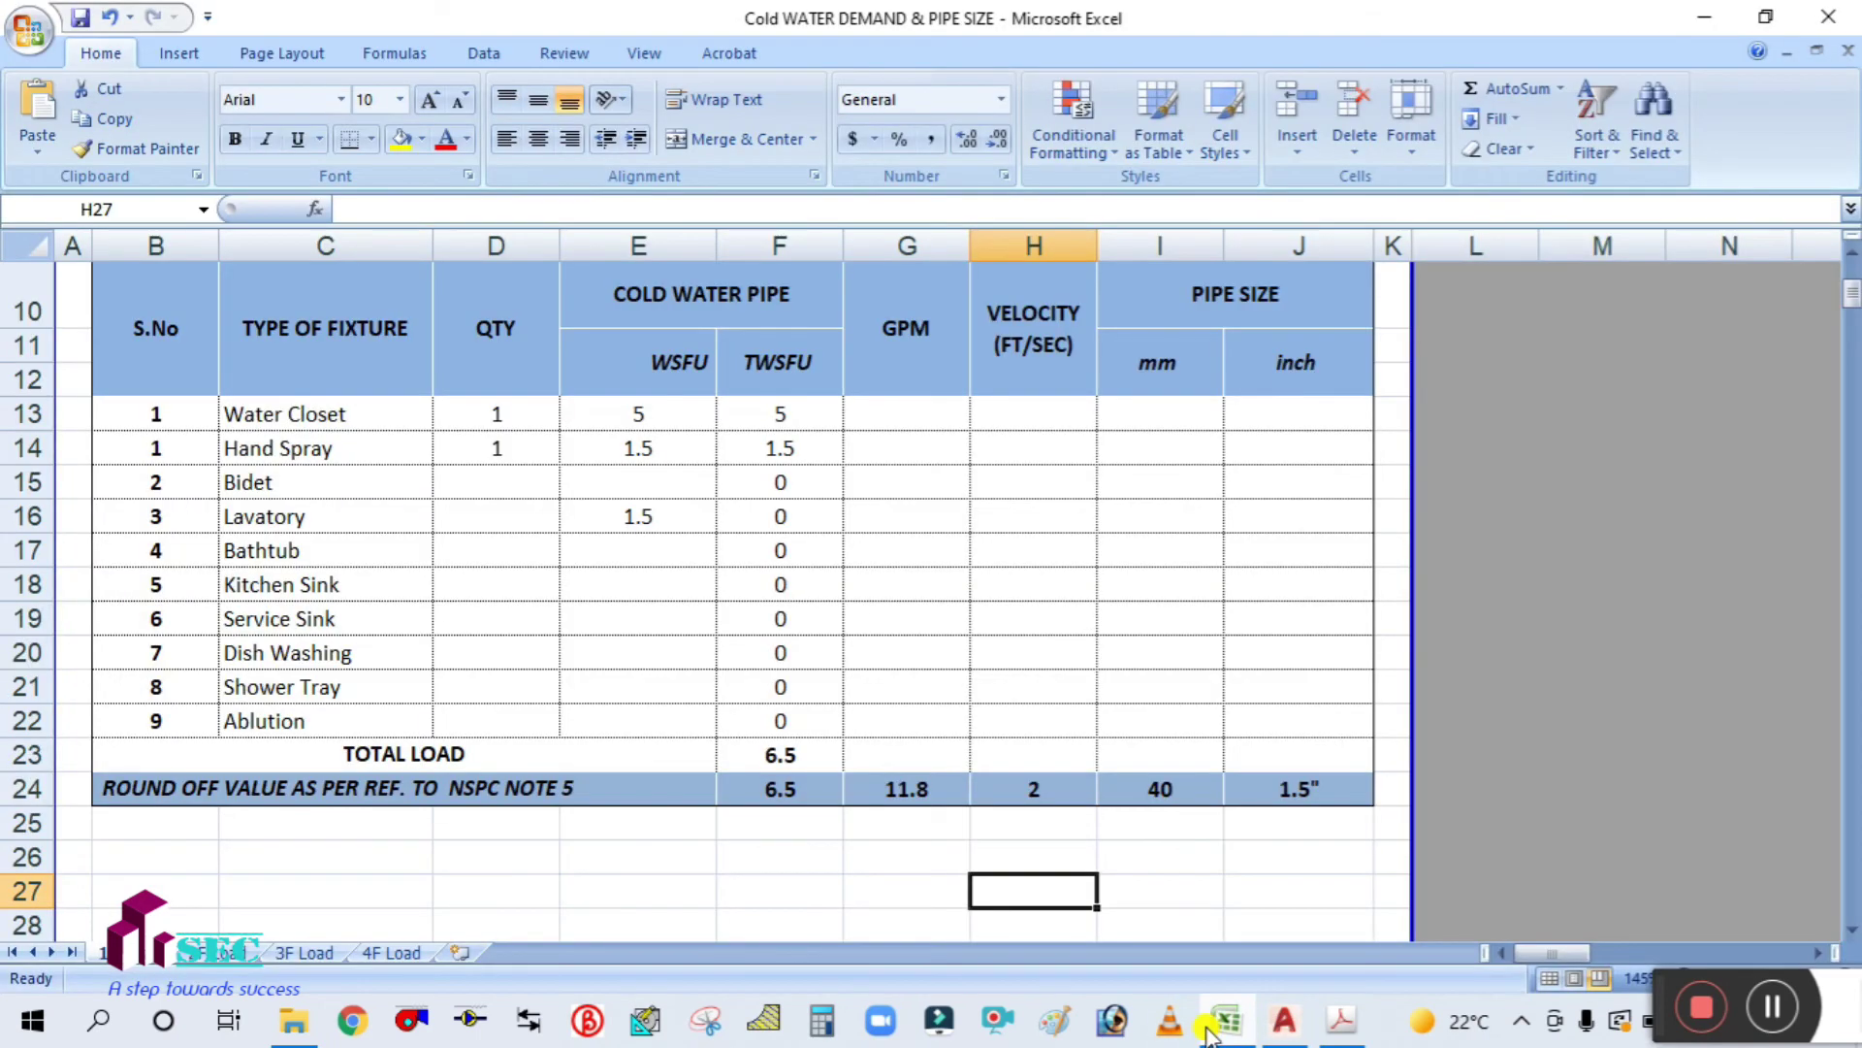
{"action": "left_click", "coordinate": [1285, 1020]}
{"action": "left_click", "coordinate": [781, 436]}
{"action": "key", "text": "F8"}
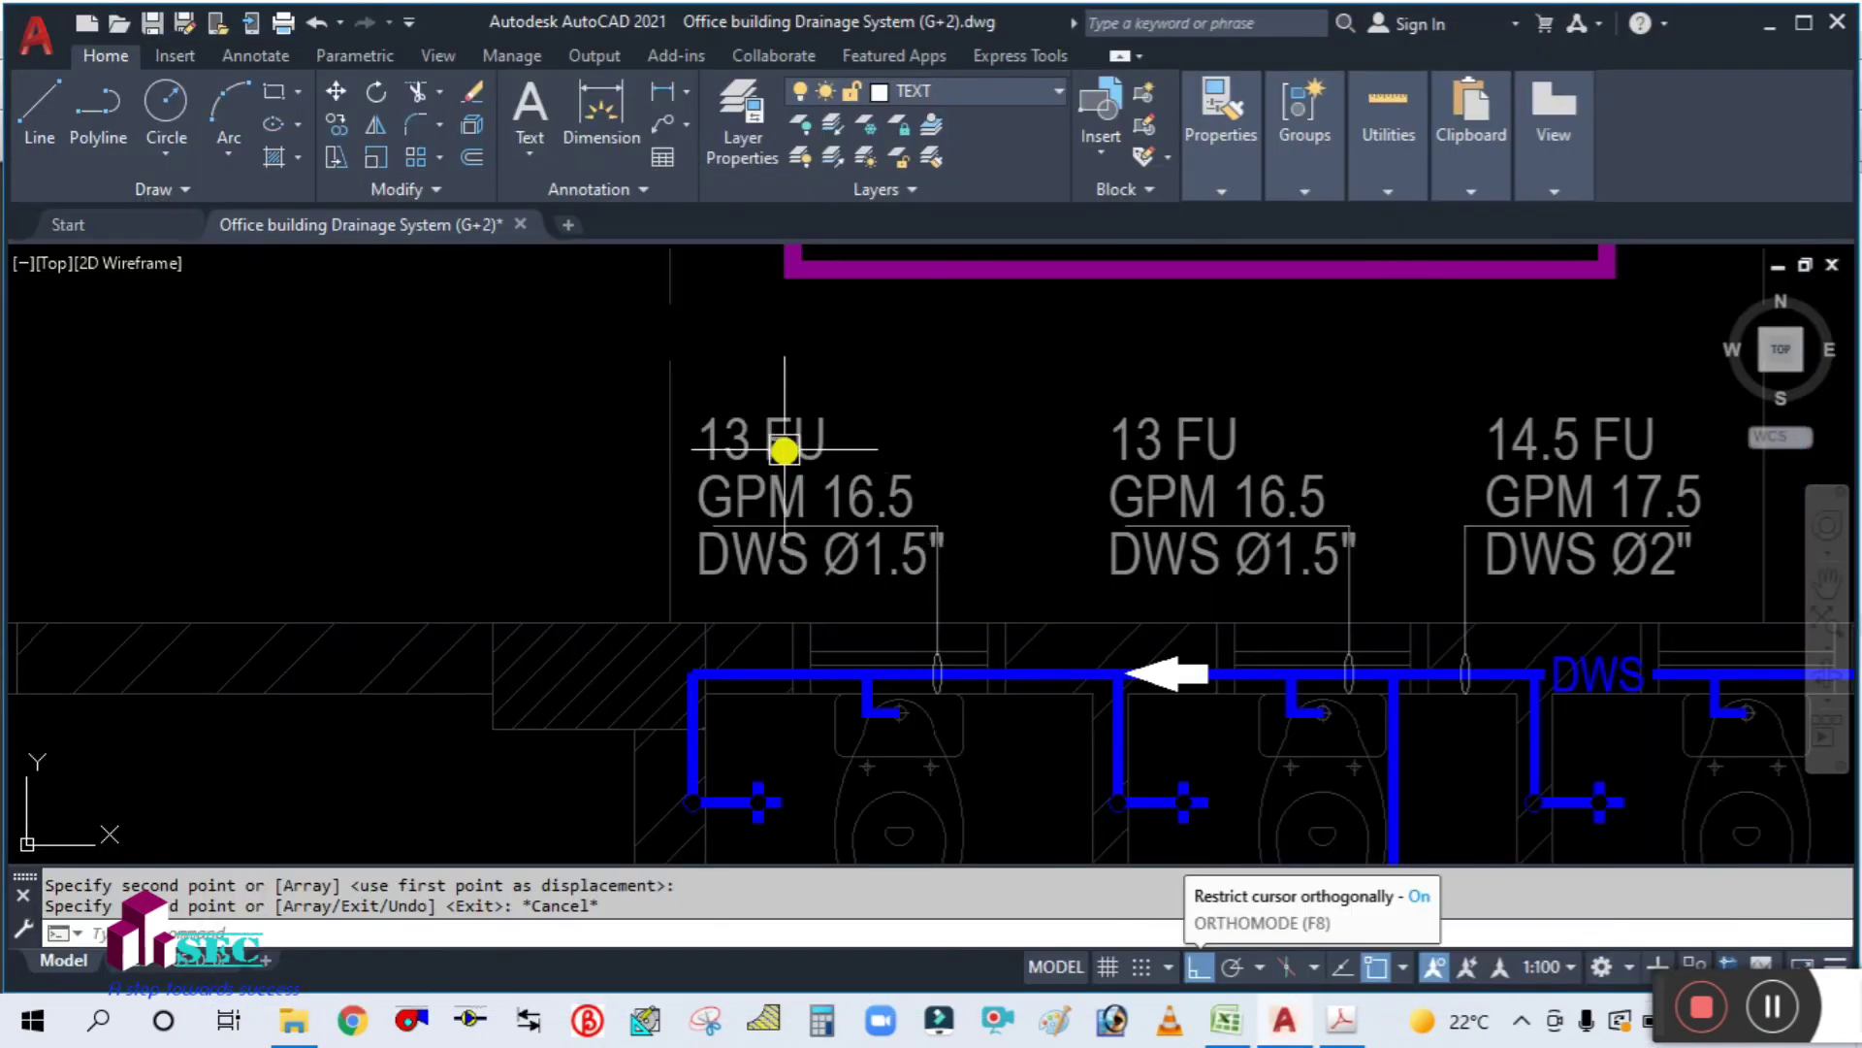
{"action": "double_click", "coordinate": [771, 437]}
{"action": "left_click", "coordinate": [739, 441]}
{"action": "key", "text": "BackSpace"}
{"action": "key", "text": "BackSpace"}
{"action": "type", "text": "6.5"}
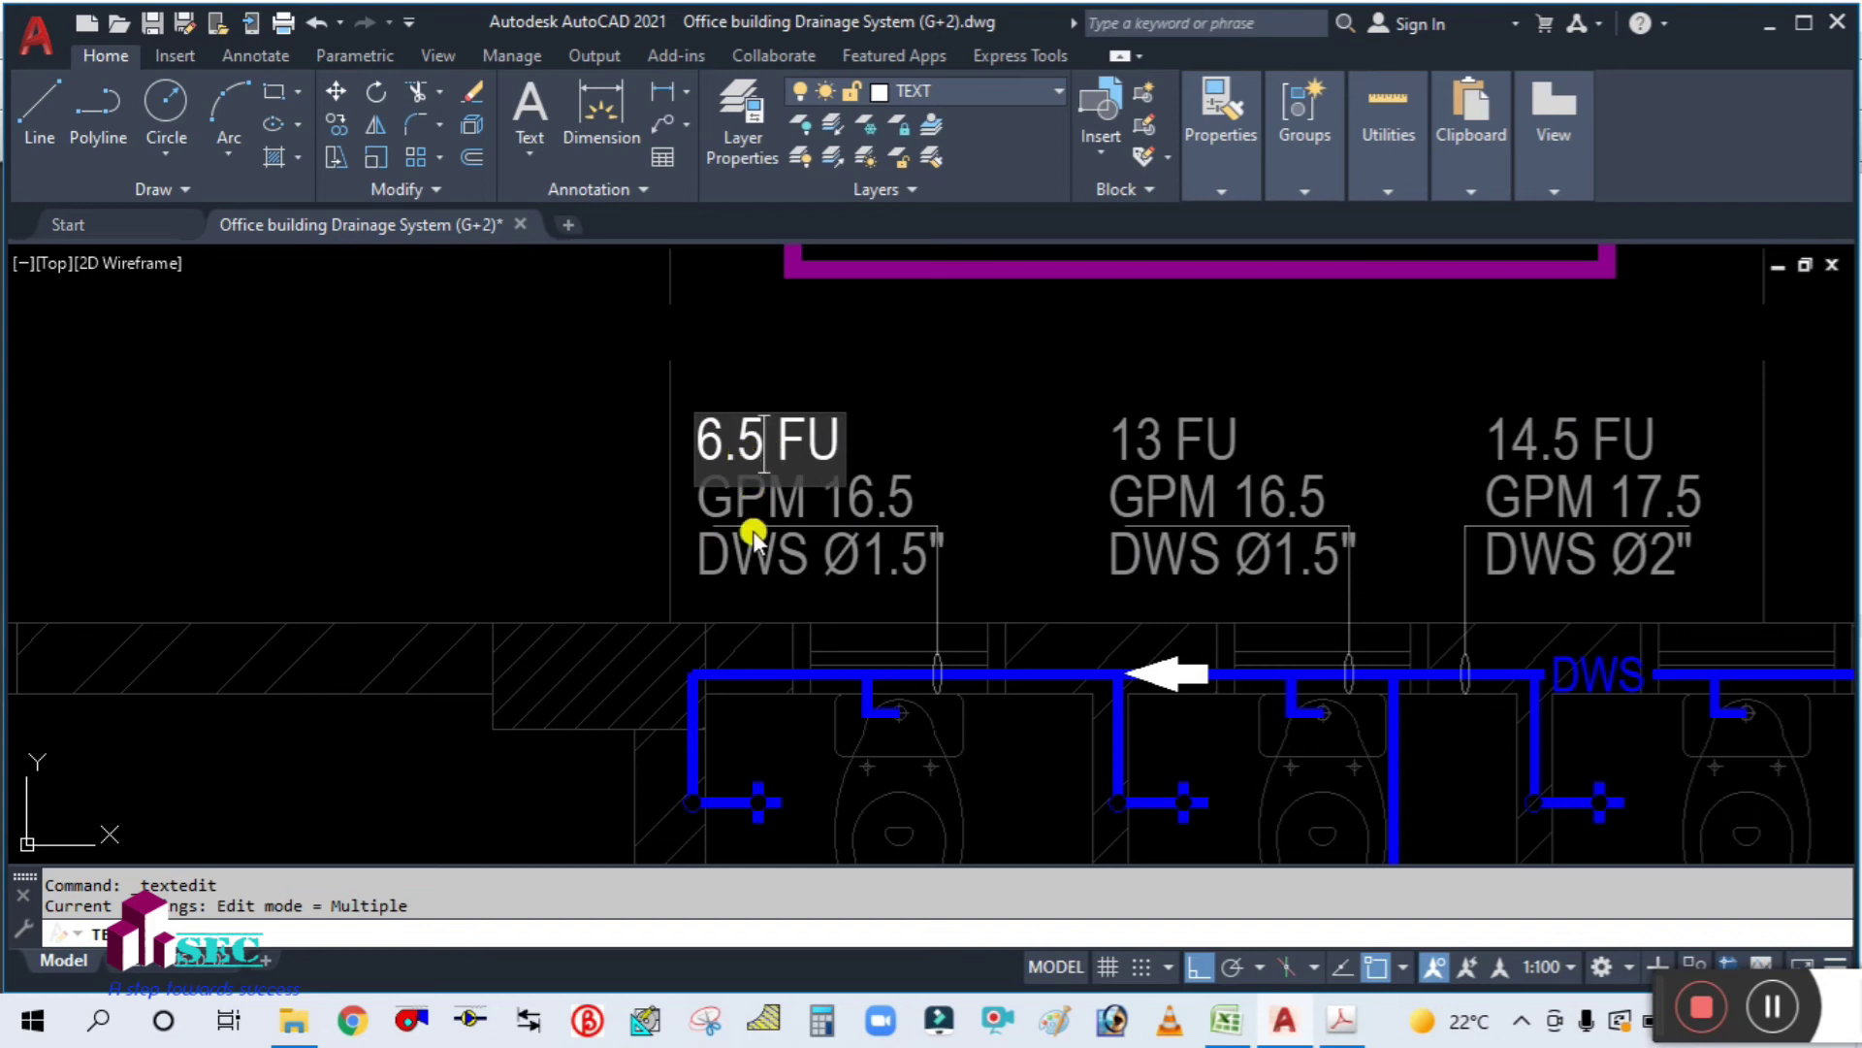
{"action": "left_click", "coordinate": [752, 533]}
{"action": "key", "text": "Escape"}
Step: Change the flow text of the 6.5 FU pipe label to GPM 11.8
{"action": "left_click", "coordinate": [857, 496]}
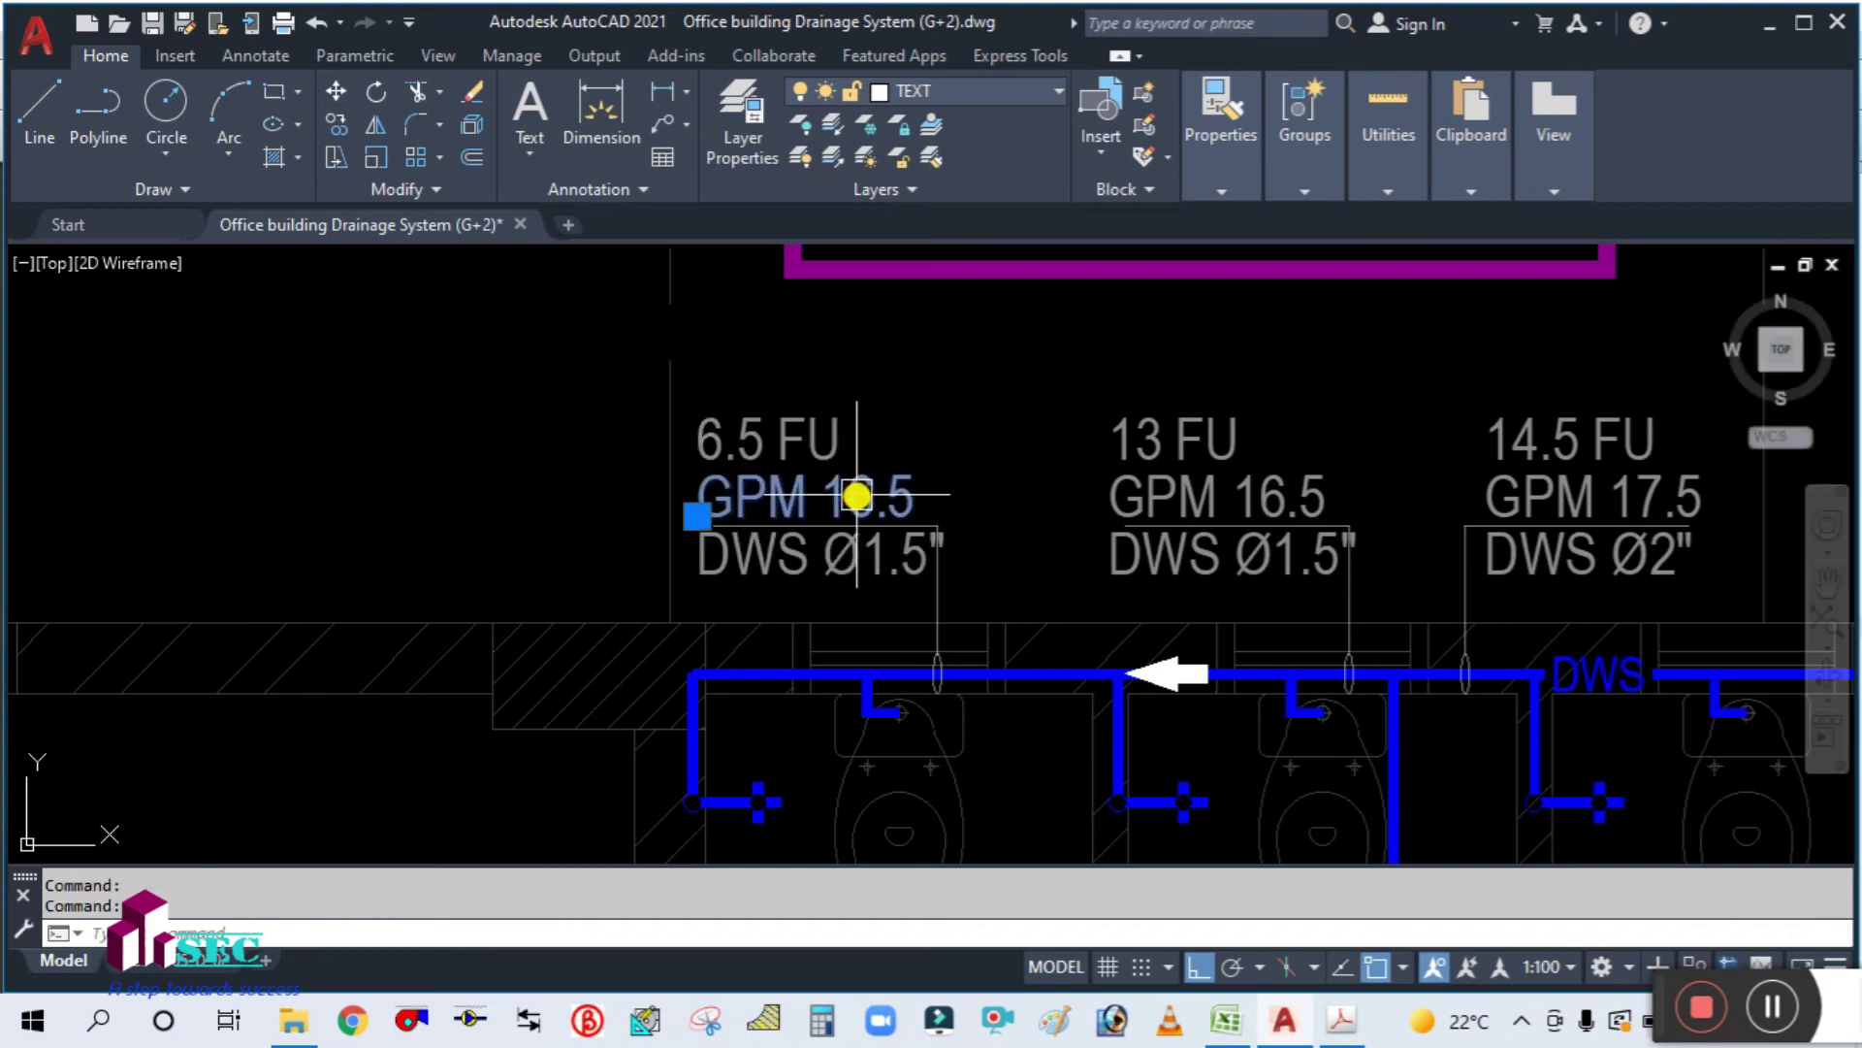
{"action": "double_click", "coordinate": [855, 492]}
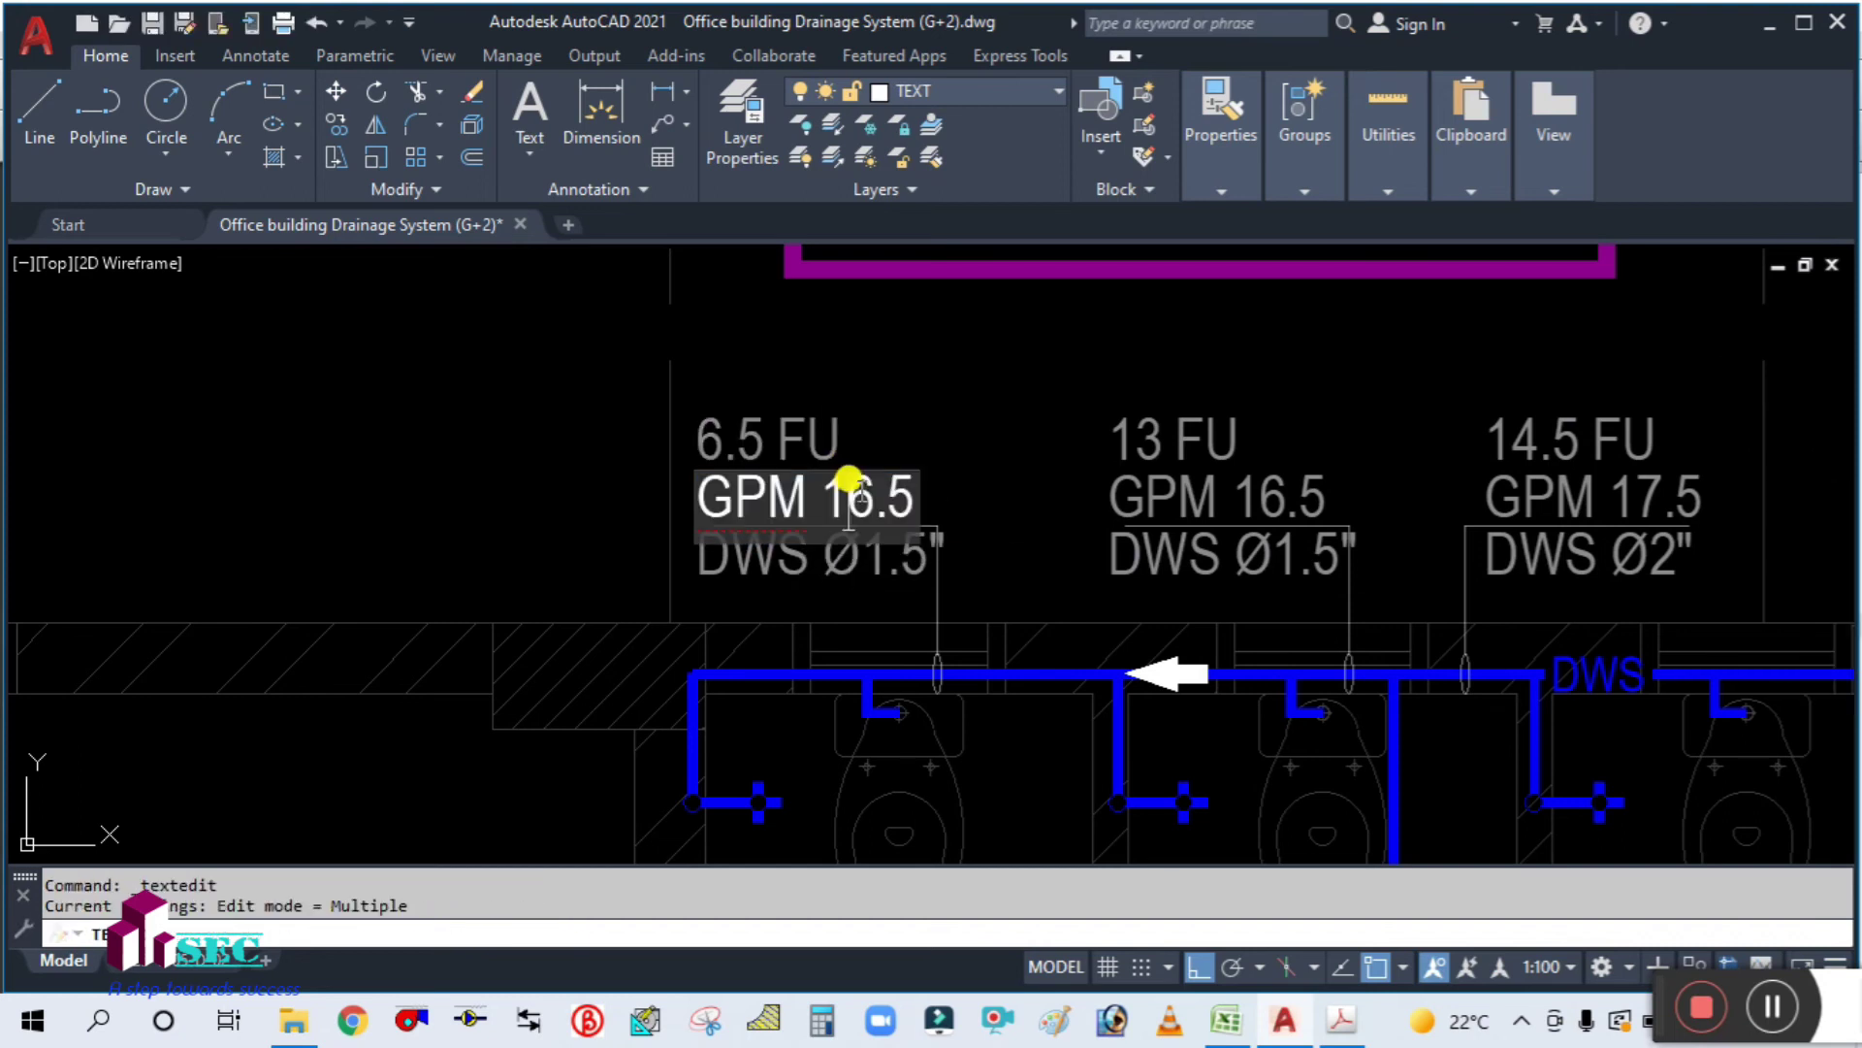
{"action": "left_click", "coordinate": [875, 507]}
{"action": "key", "text": "BackSpace"}
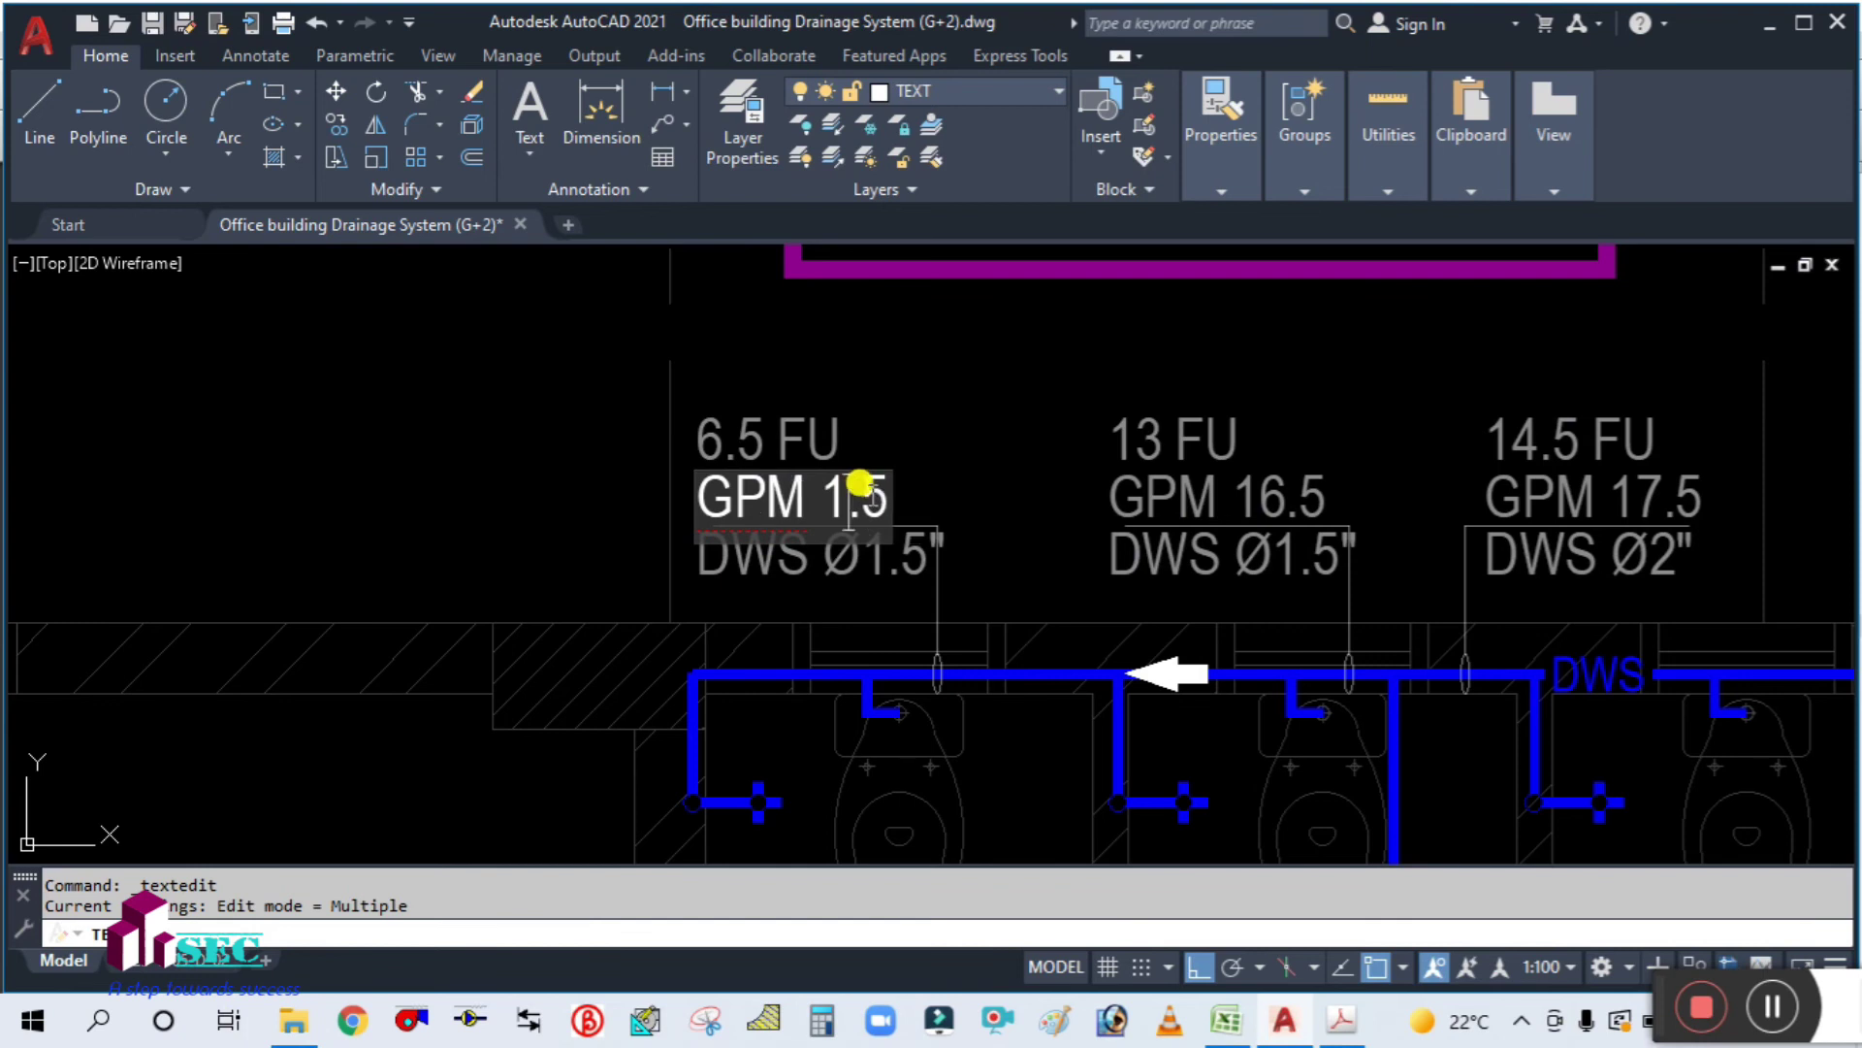
{"action": "type", "text": "1"}
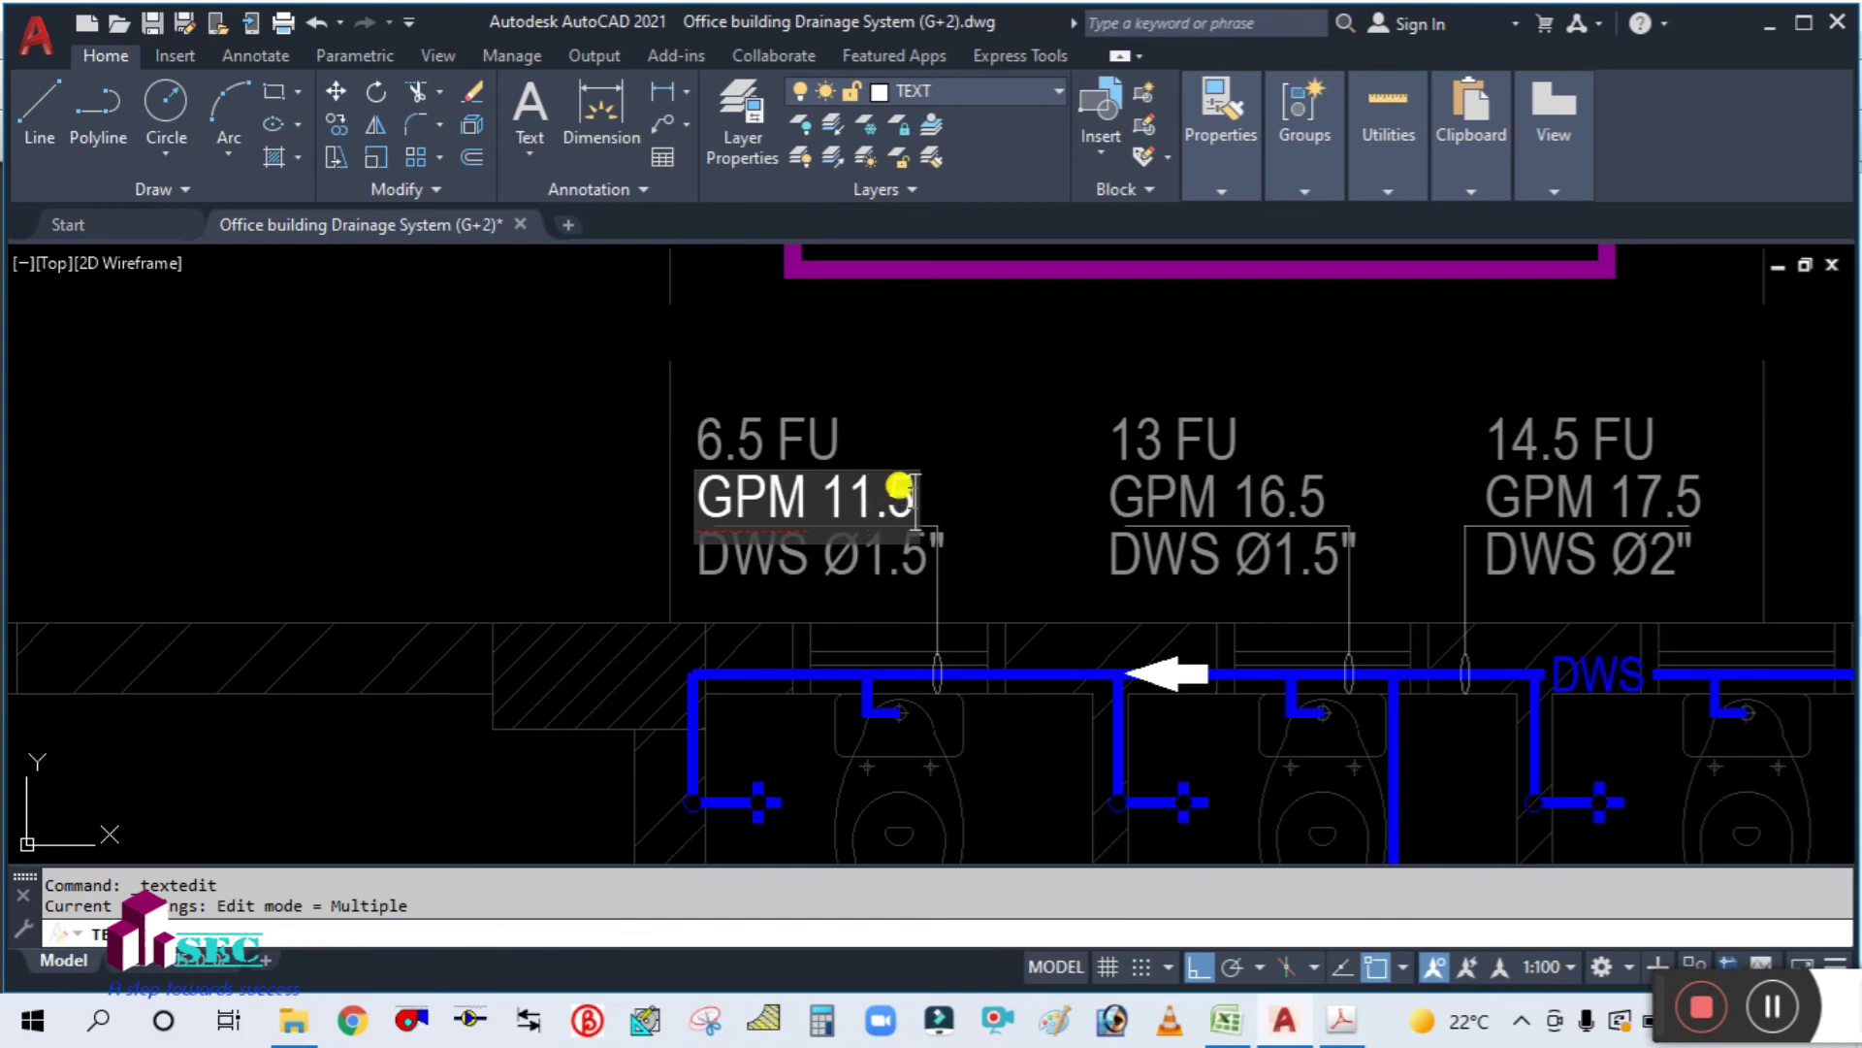
{"action": "key", "text": "BackSpace"}
{"action": "type", "text": "8"}
{"action": "left_click", "coordinate": [961, 417]}
{"action": "key", "text": "Escape"}
Step: Examine the cold-water pipe labels along the toilets and the unlabelled branch to the ladies toilet washbasin
{"action": "scroll", "coordinate": [847, 445], "scroll_direction": "down", "scroll_amount": 5}
{"action": "scroll", "coordinate": [773, 494], "scroll_direction": "up", "scroll_amount": 3}
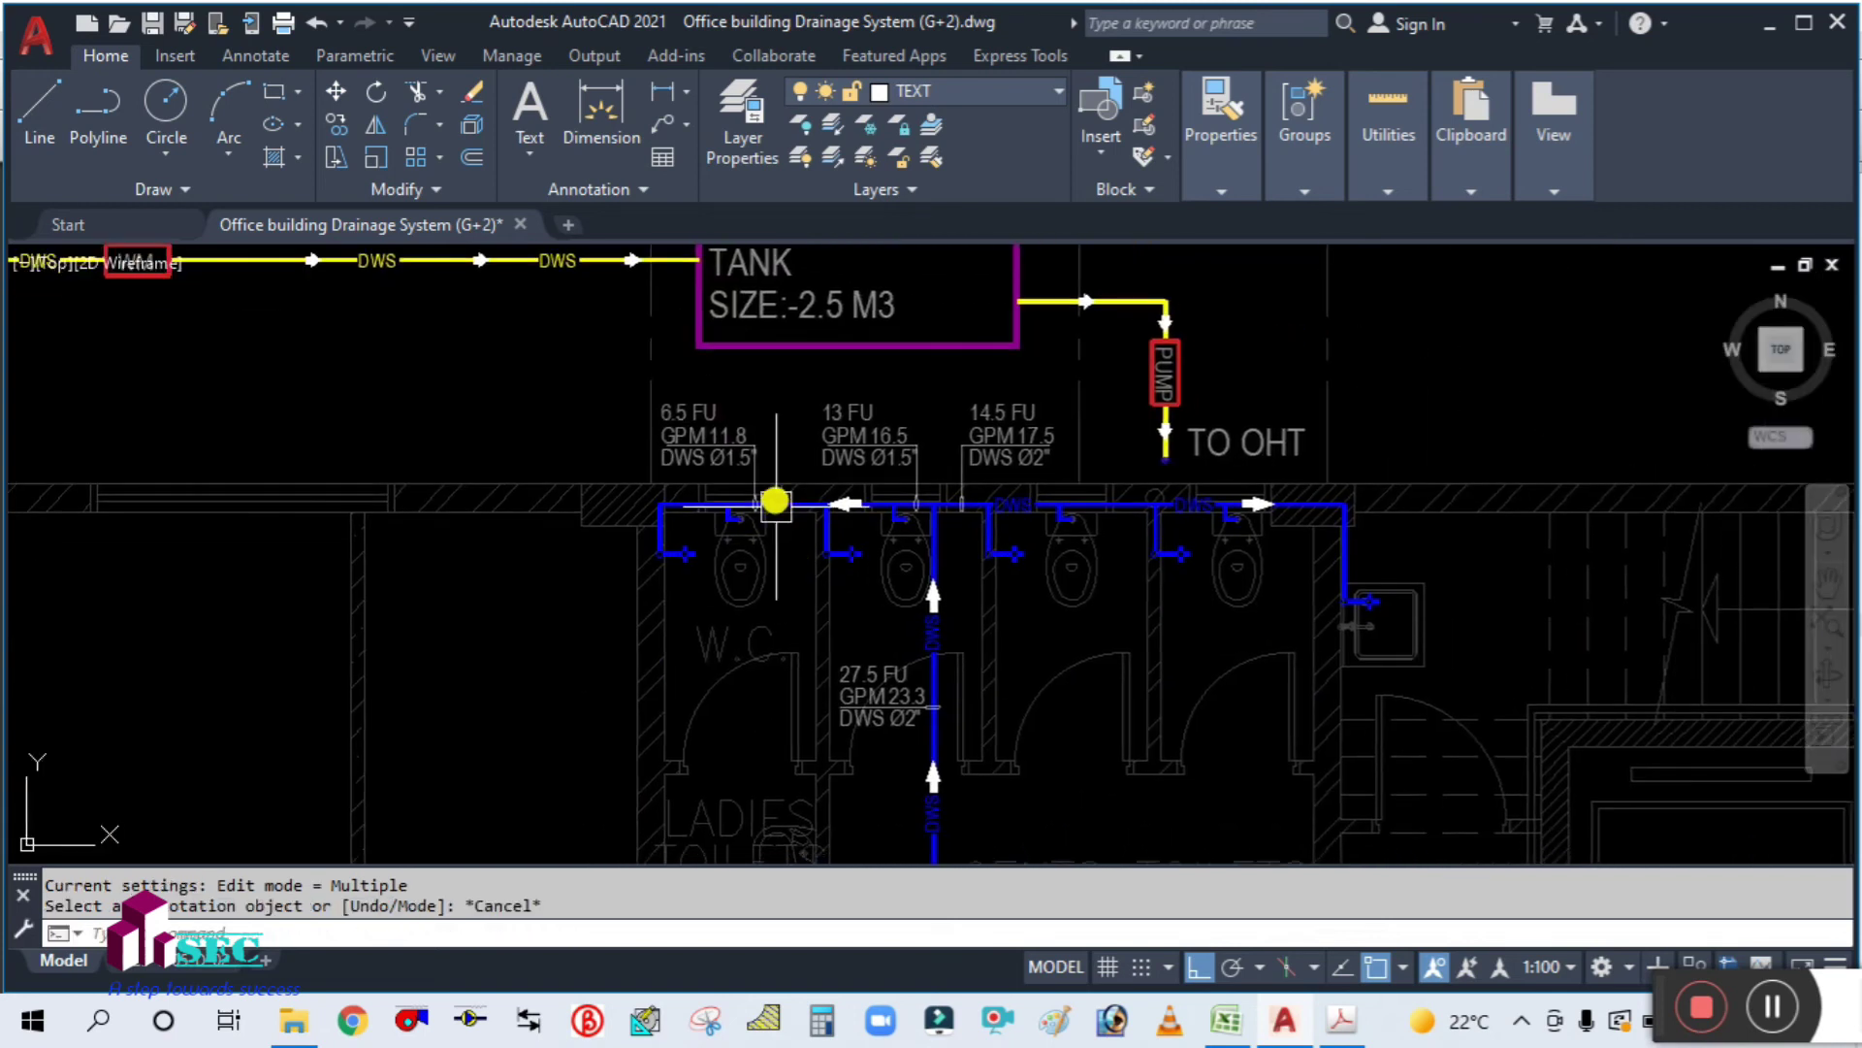
{"action": "middle_click_drag", "start_coordinate": [692, 471], "coordinate": [538, 516]}
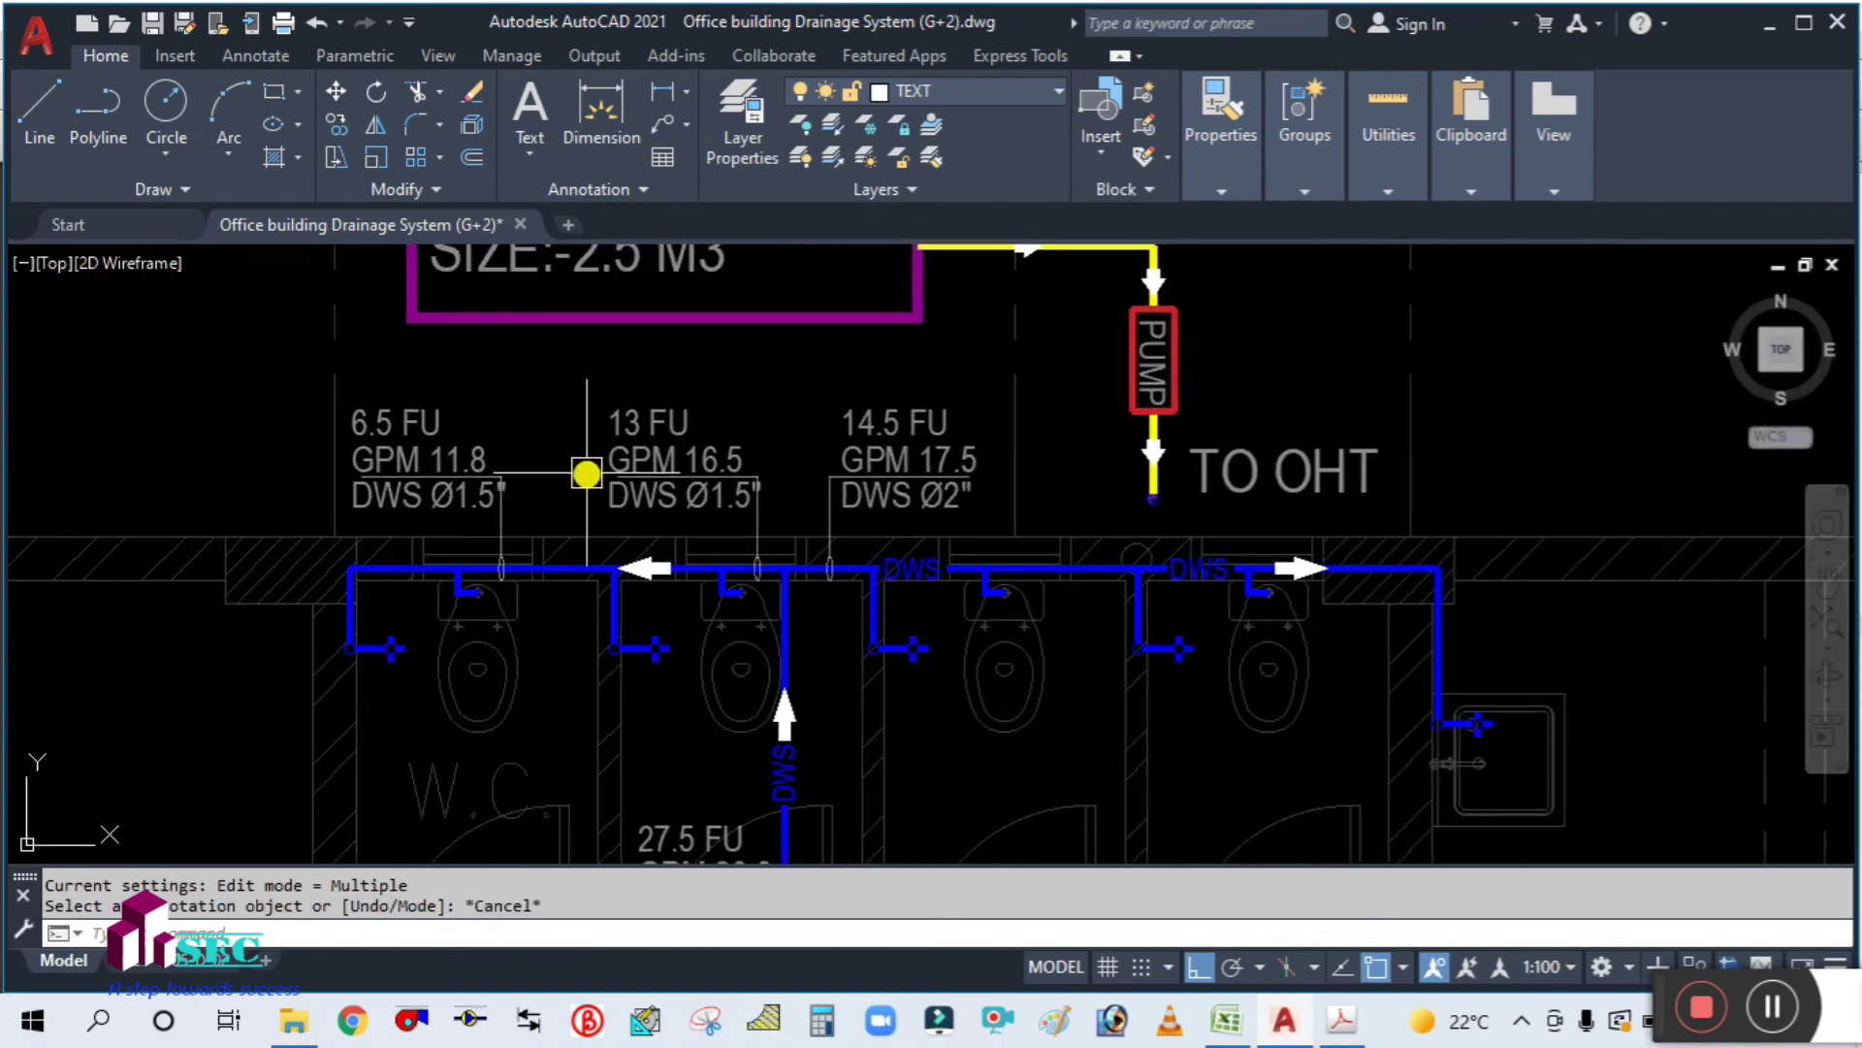
{"action": "scroll", "coordinate": [684, 478], "scroll_direction": "down", "scroll_amount": 2}
{"action": "middle_click_drag", "start_coordinate": [932, 595], "coordinate": [908, 515]}
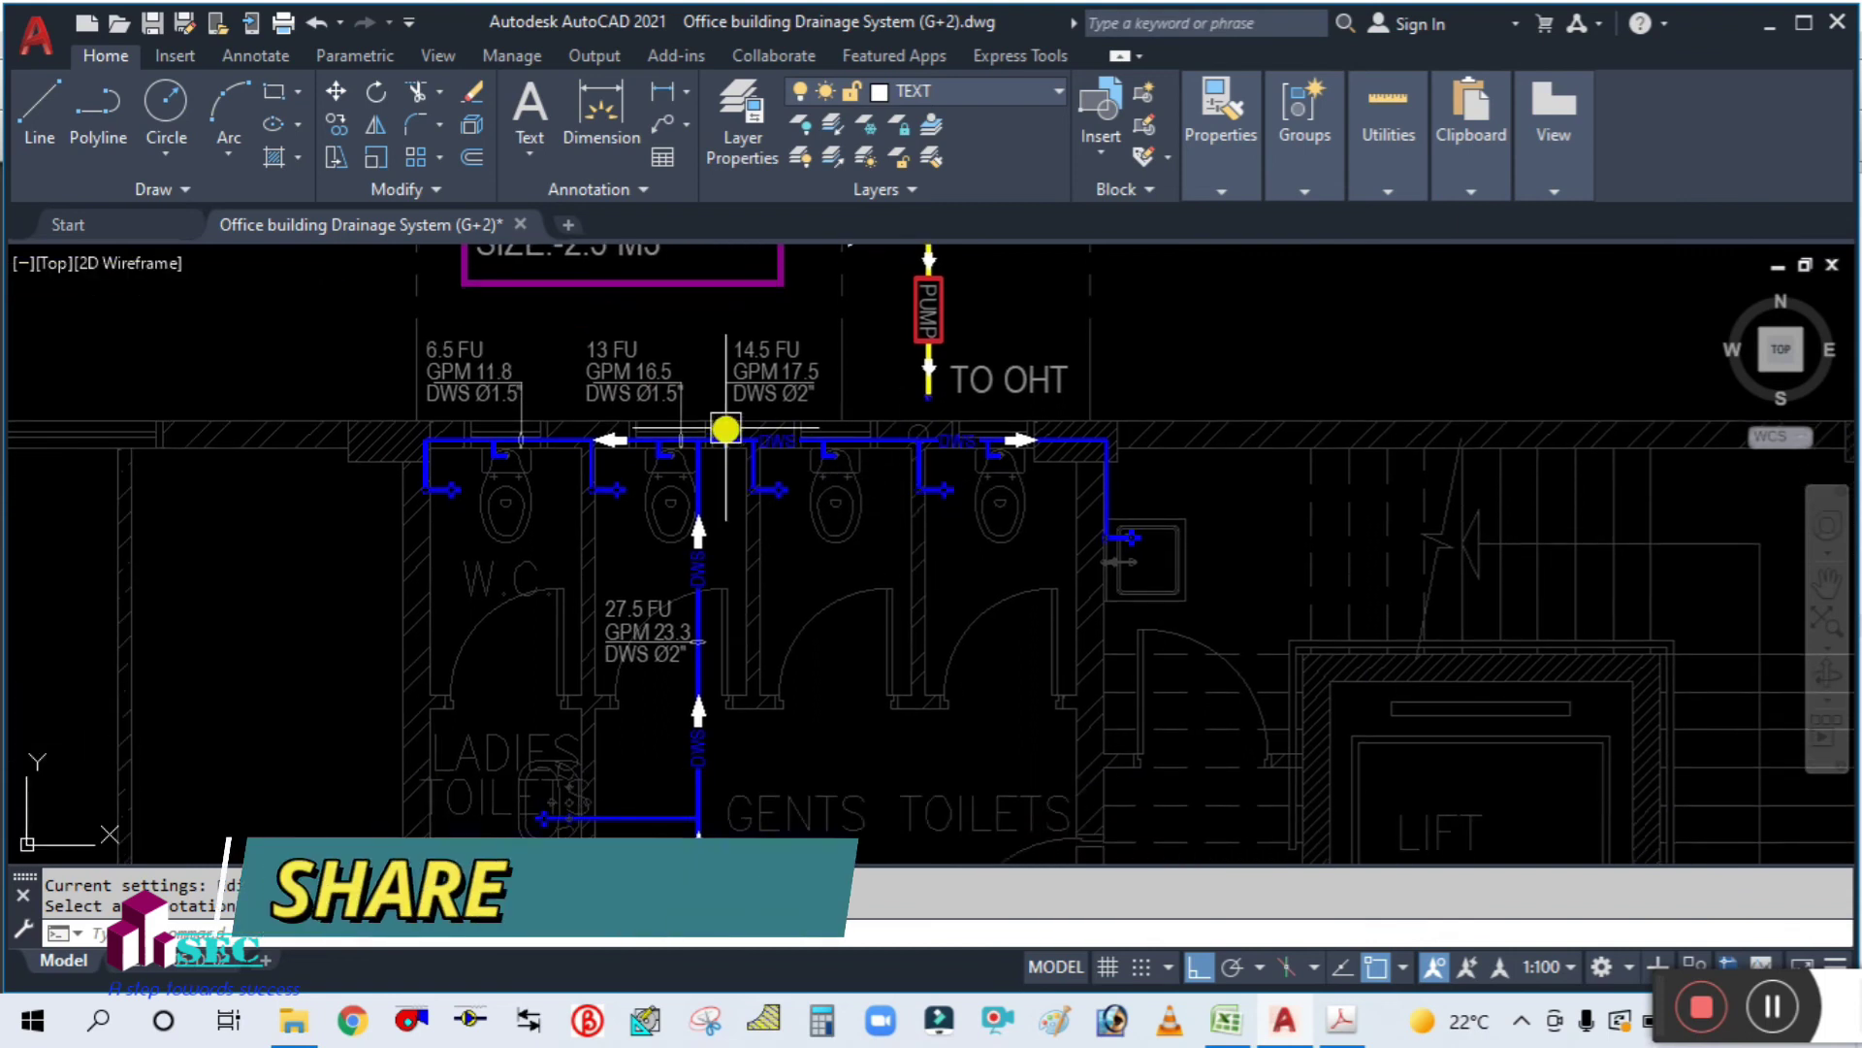
{"action": "mouse_move", "coordinate": [819, 629]}
{"action": "middle_mouse_down"}
{"action": "mouse_move", "coordinate": [998, 470]}
{"action": "mouse_move", "coordinate": [964, 470]}
{"action": "middle_mouse_up"}
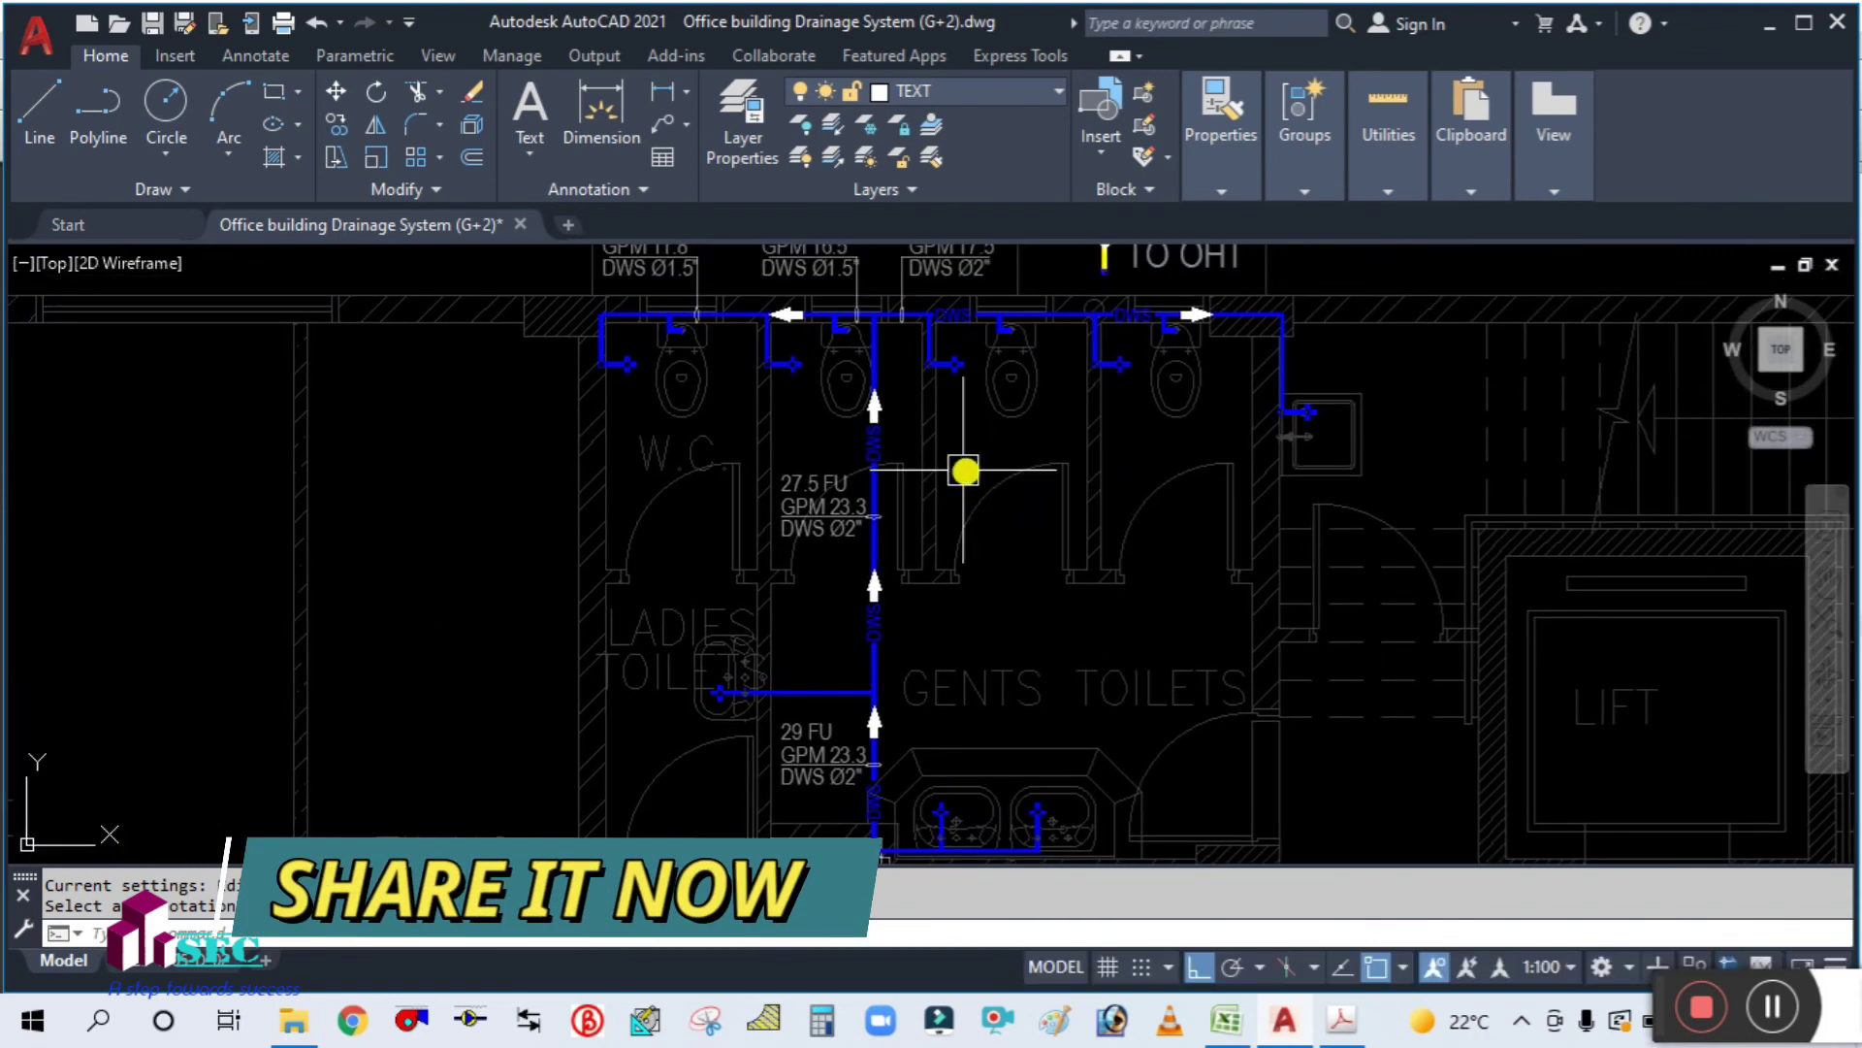
{"action": "scroll", "coordinate": [840, 624], "scroll_direction": "up", "scroll_amount": 3}
{"action": "scroll", "coordinate": [811, 647], "scroll_direction": "down", "scroll_amount": 3}
{"action": "scroll", "coordinate": [718, 656], "scroll_direction": "up", "scroll_amount": 2}
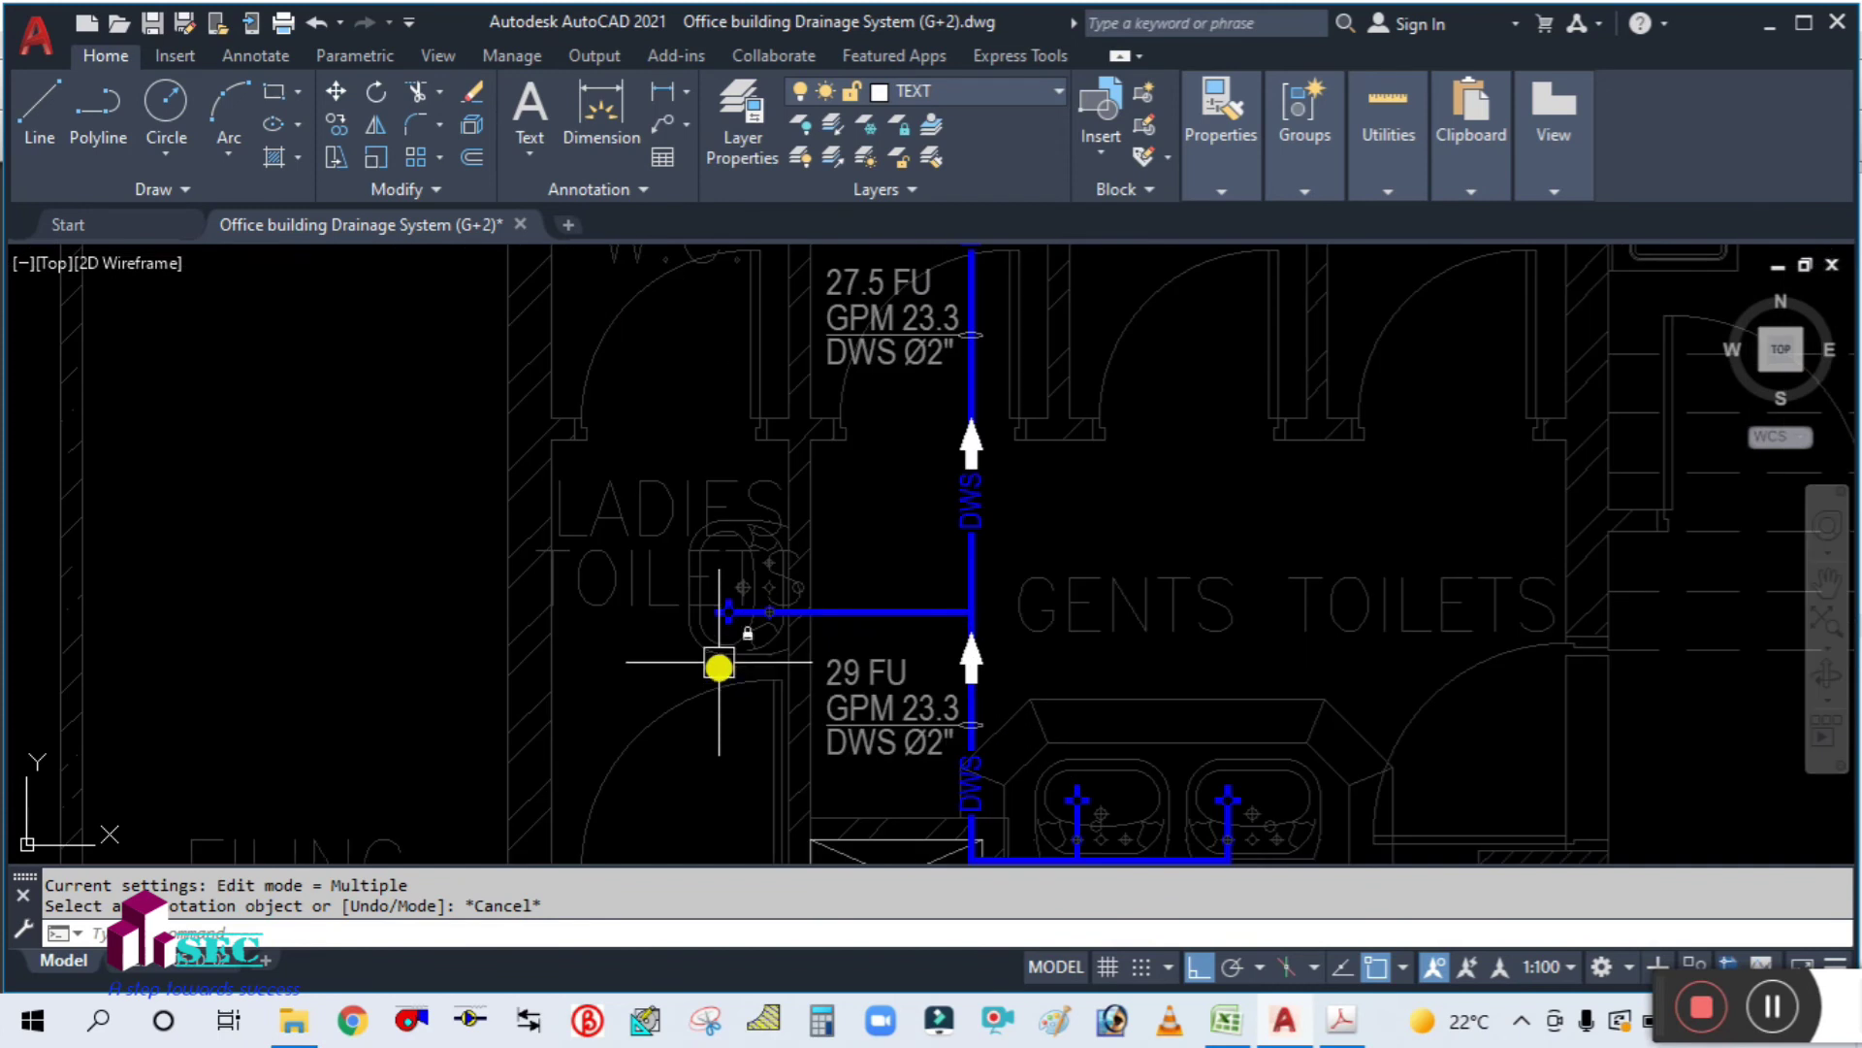
{"action": "scroll", "coordinate": [752, 542], "scroll_direction": "up", "scroll_amount": 4}
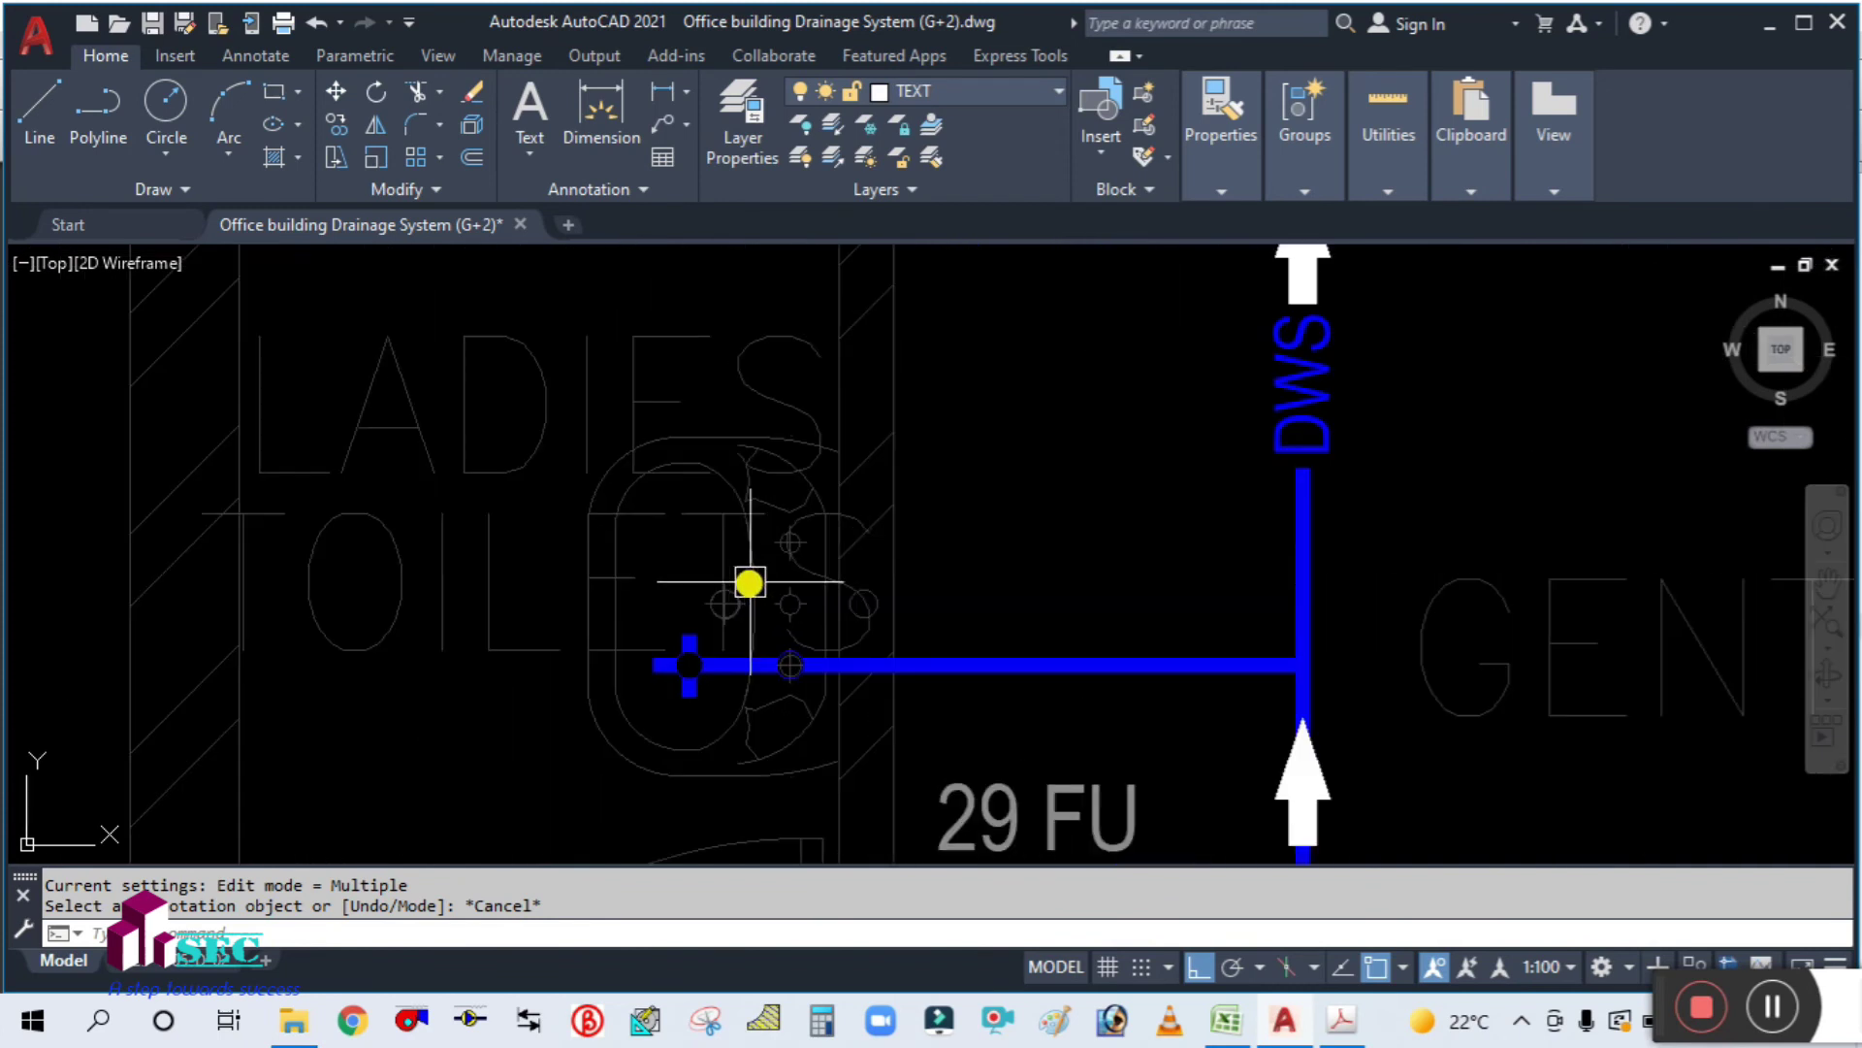
{"action": "scroll", "coordinate": [748, 582], "scroll_direction": "down", "scroll_amount": 6}
{"action": "scroll", "coordinate": [943, 598], "scroll_direction": "up", "scroll_amount": 2}
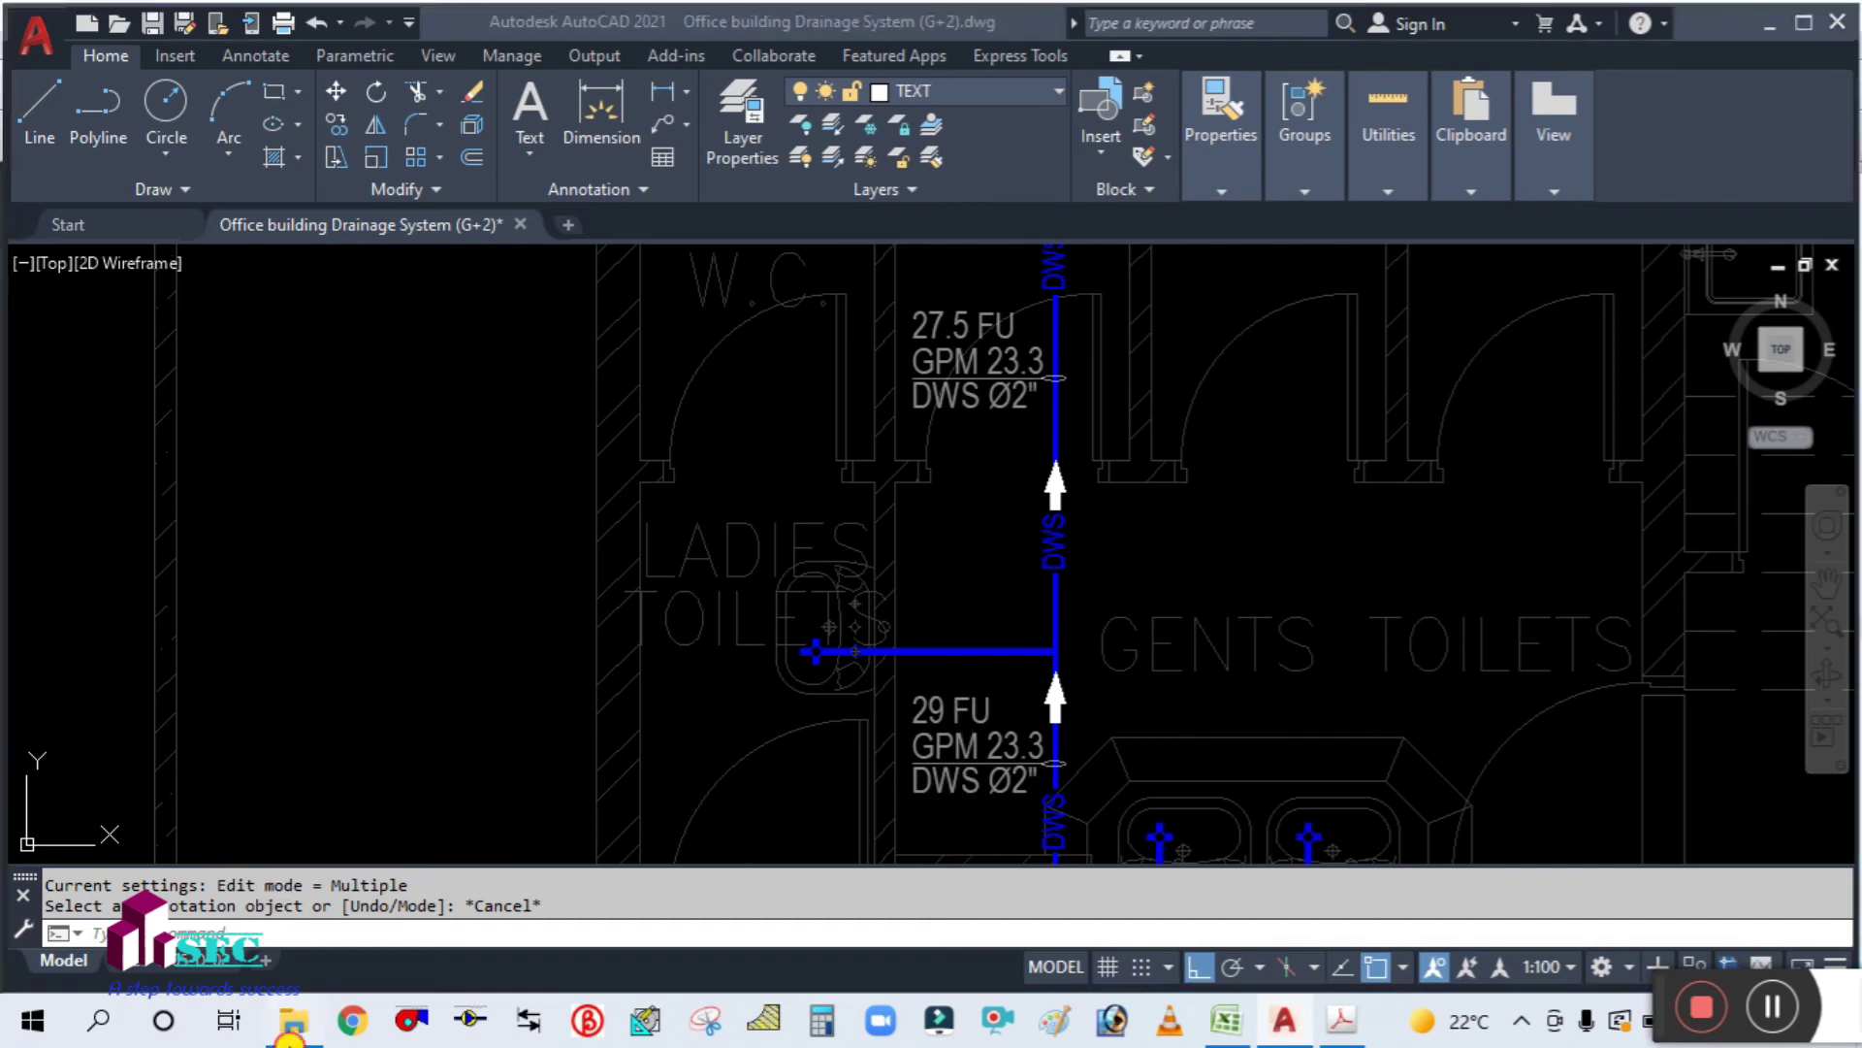
Step: Open the PIPE SIZE w.r.t GRAPH workbook from the SEPTIC TANK-IPC folder and view its fixture-unit load tables
{"action": "left_click", "coordinate": [293, 1021]}
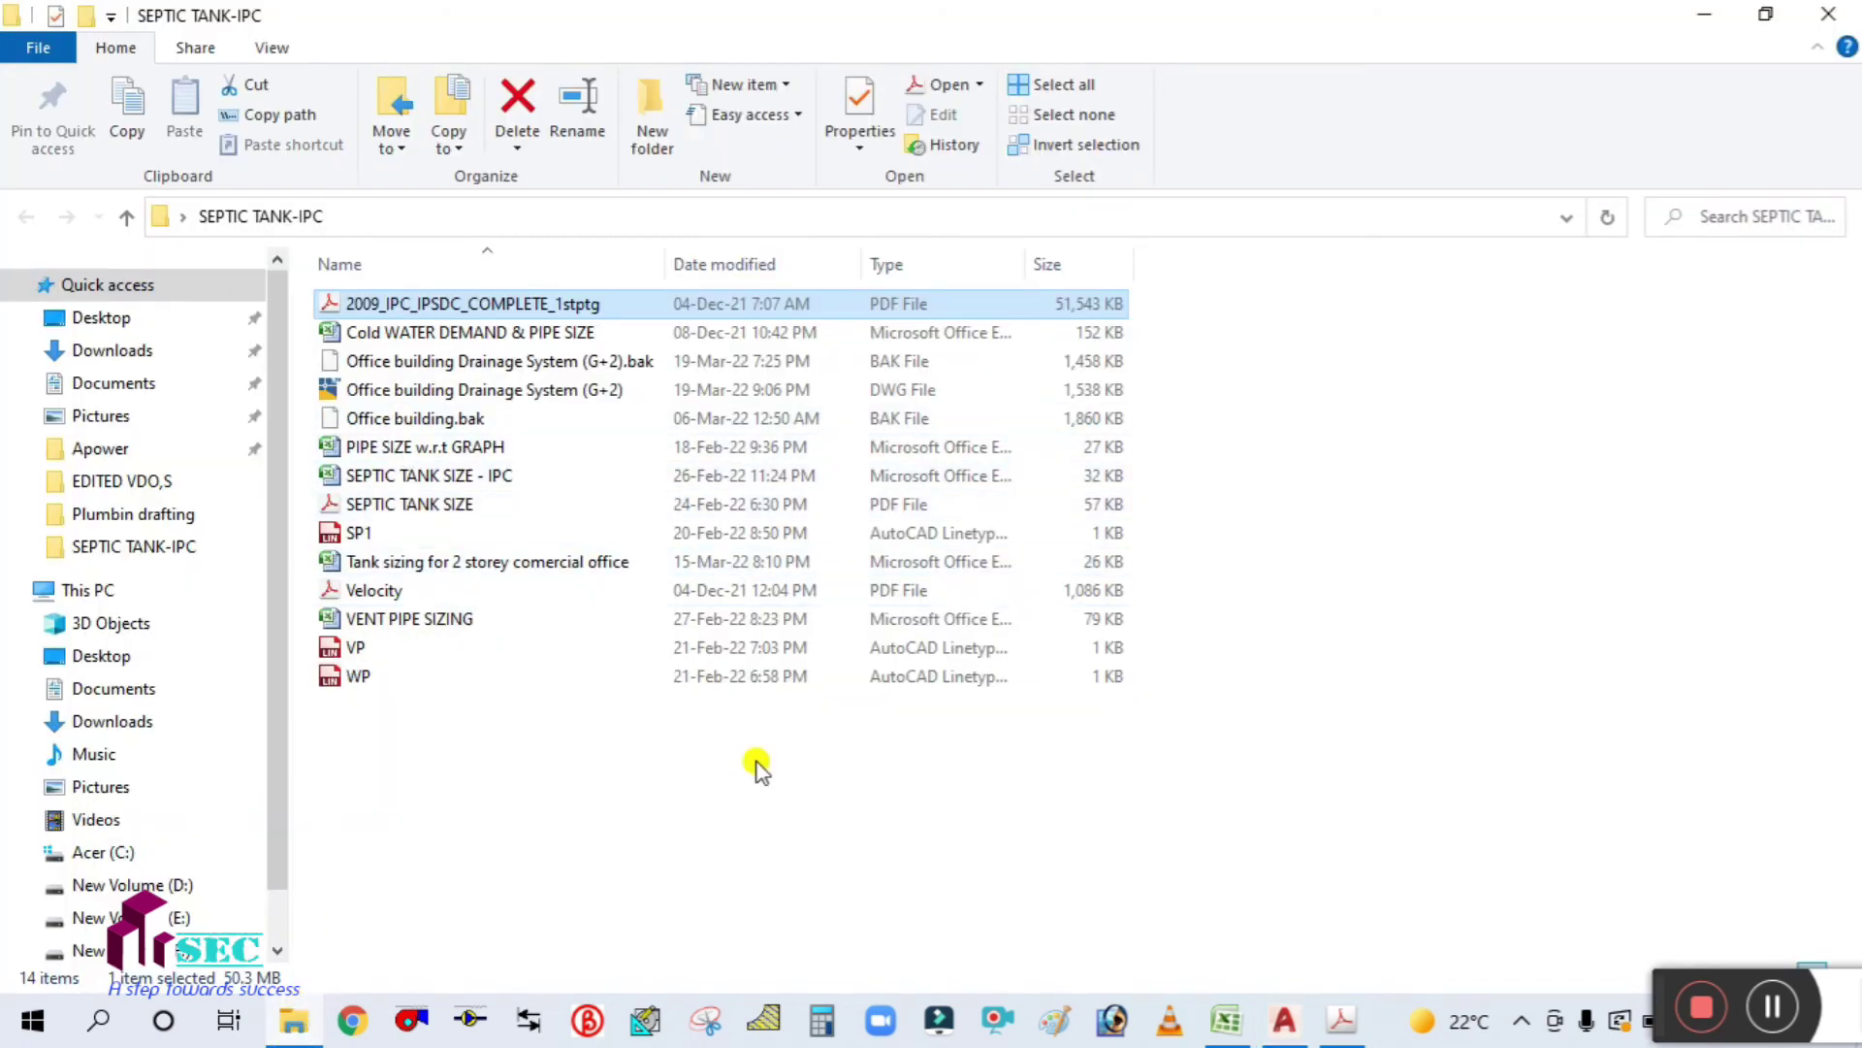
{"action": "left_click", "coordinate": [452, 452]}
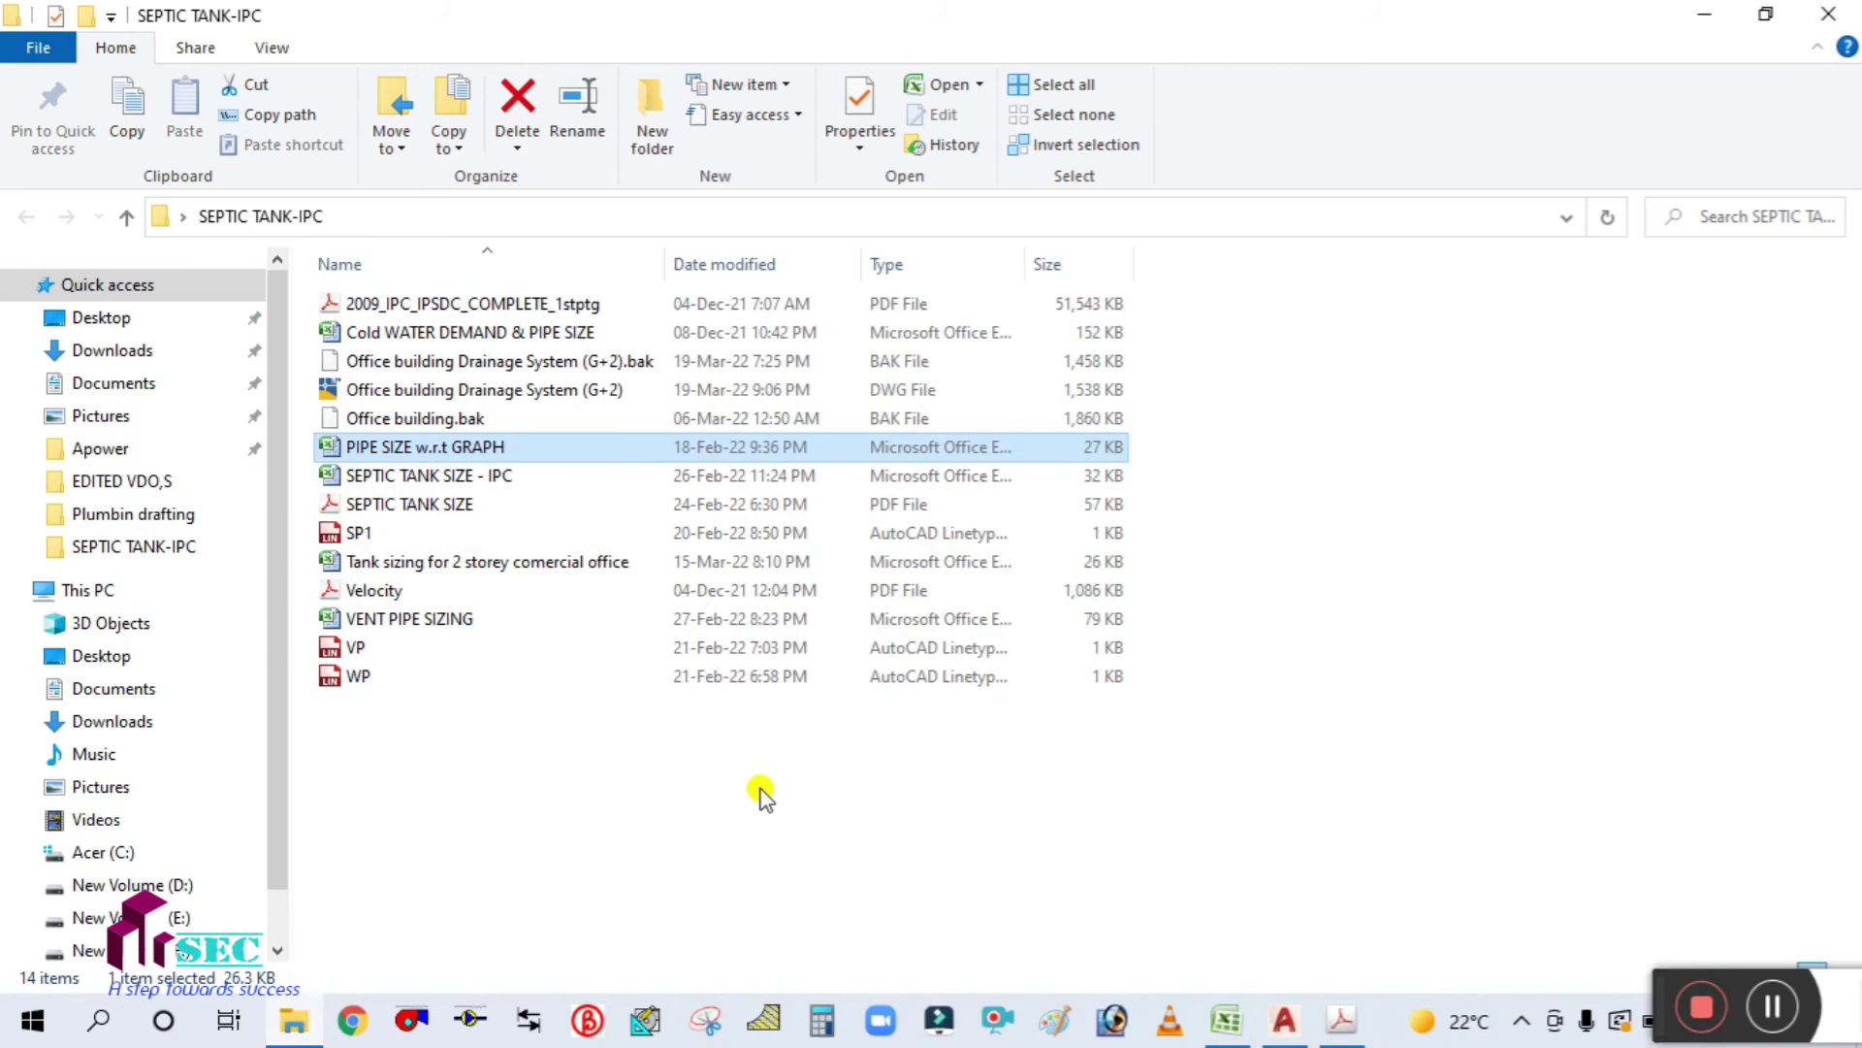
{"action": "key", "text": "alt+Tab"}
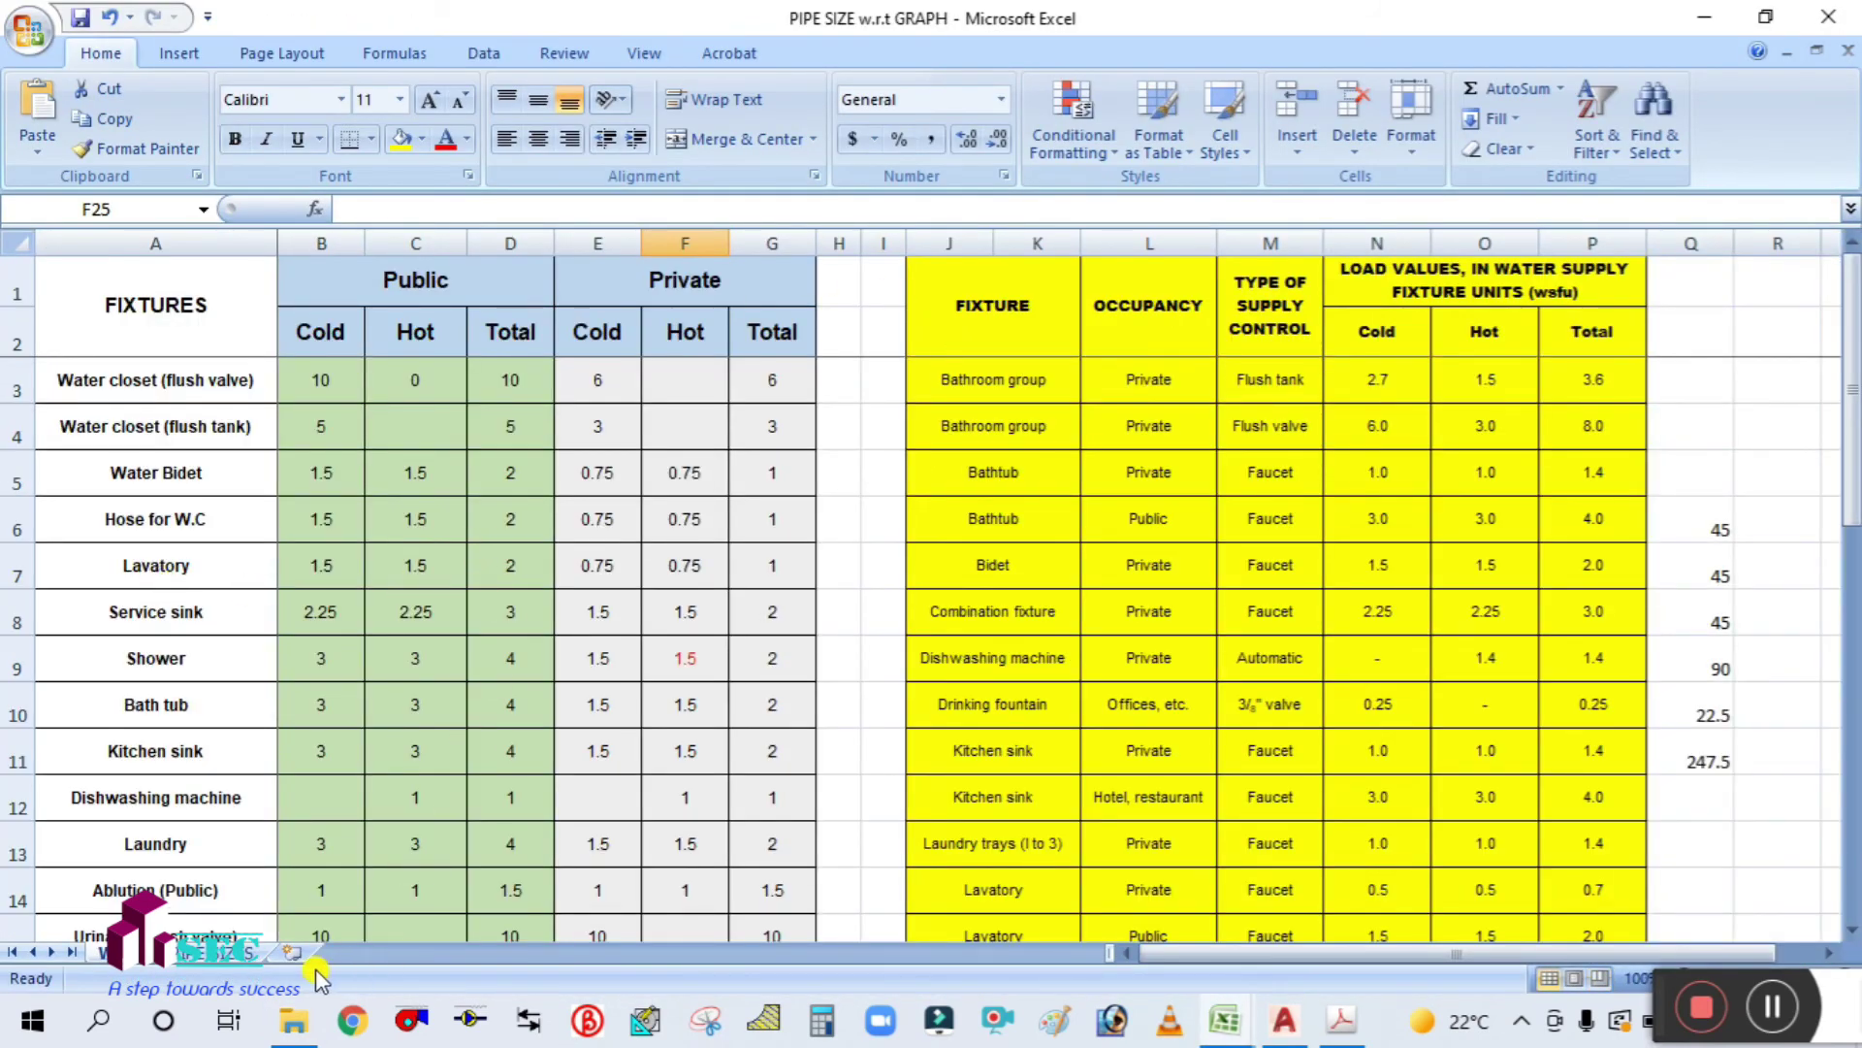
{"action": "left_click", "coordinate": [231, 954]}
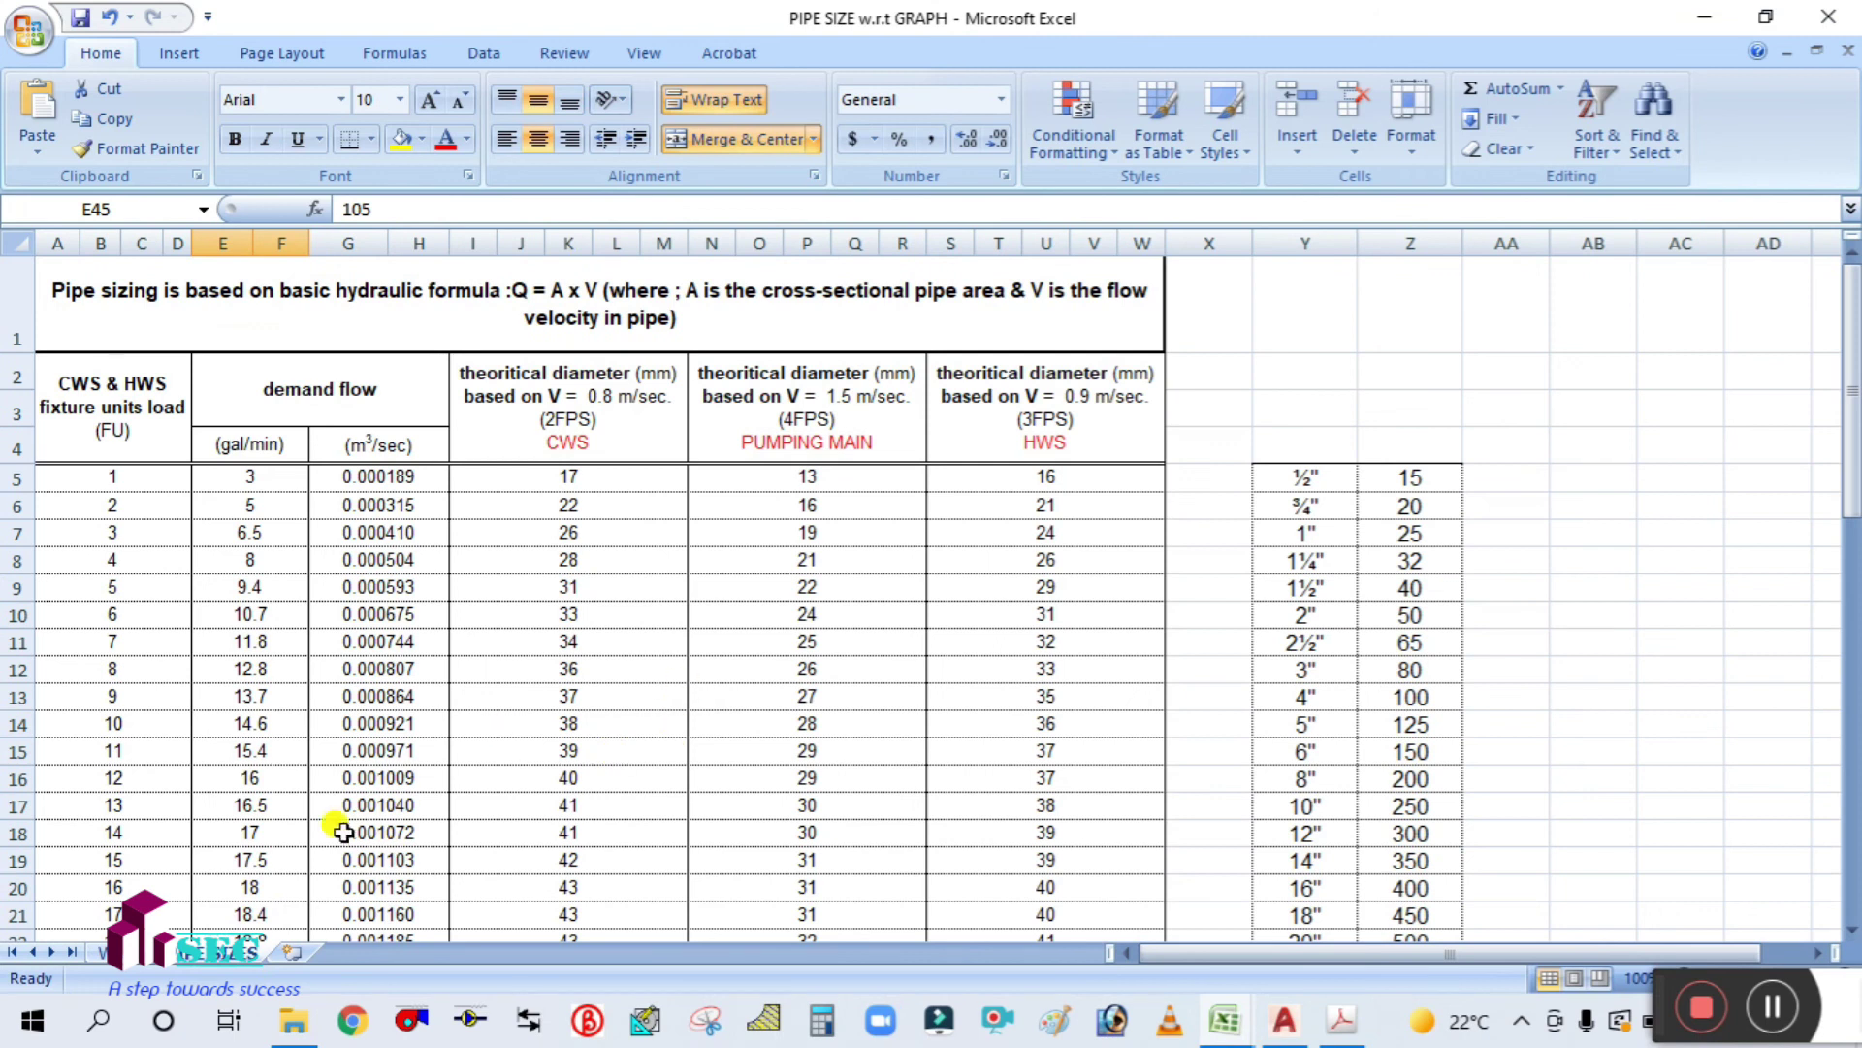
{"action": "left_click", "coordinate": [103, 952]}
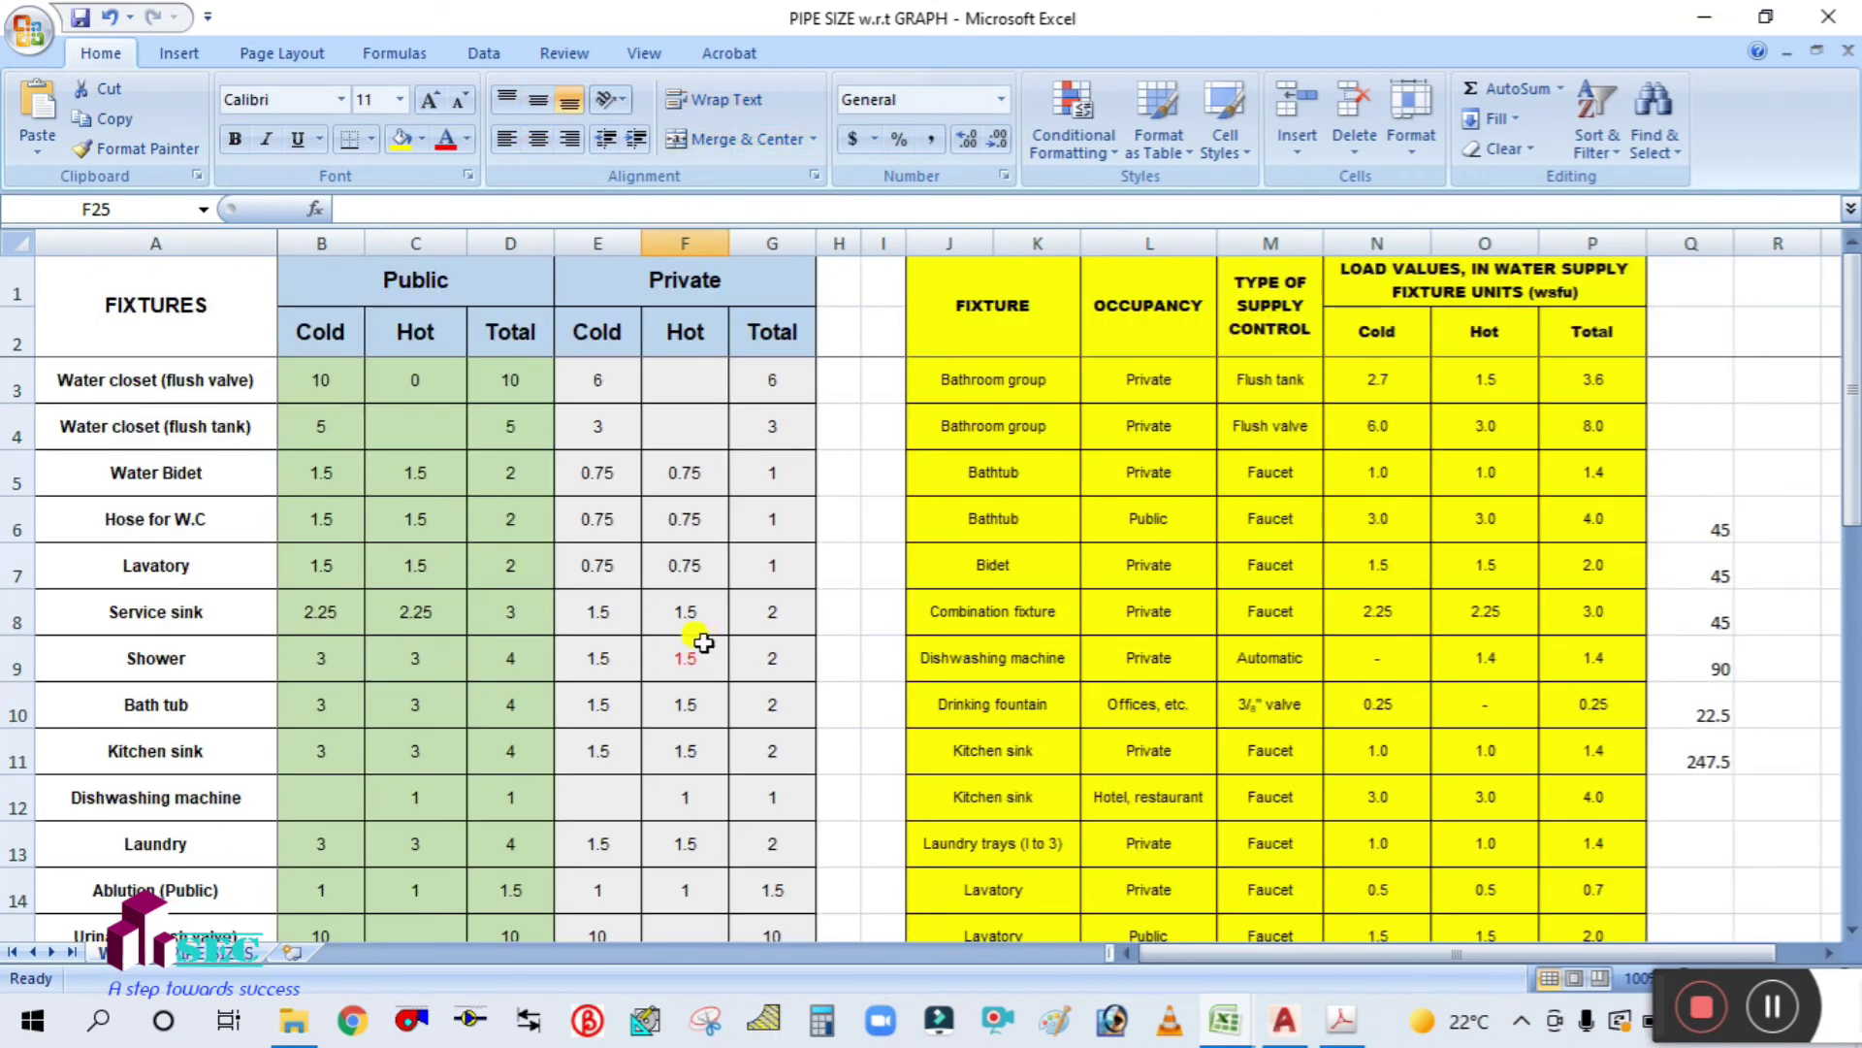
{"action": "left_click", "coordinate": [1023, 428]}
{"action": "scroll", "coordinate": [1018, 582], "scroll_direction": "down", "scroll_amount": 2}
{"action": "scroll", "coordinate": [1067, 757], "scroll_direction": "up", "scroll_amount": 2}
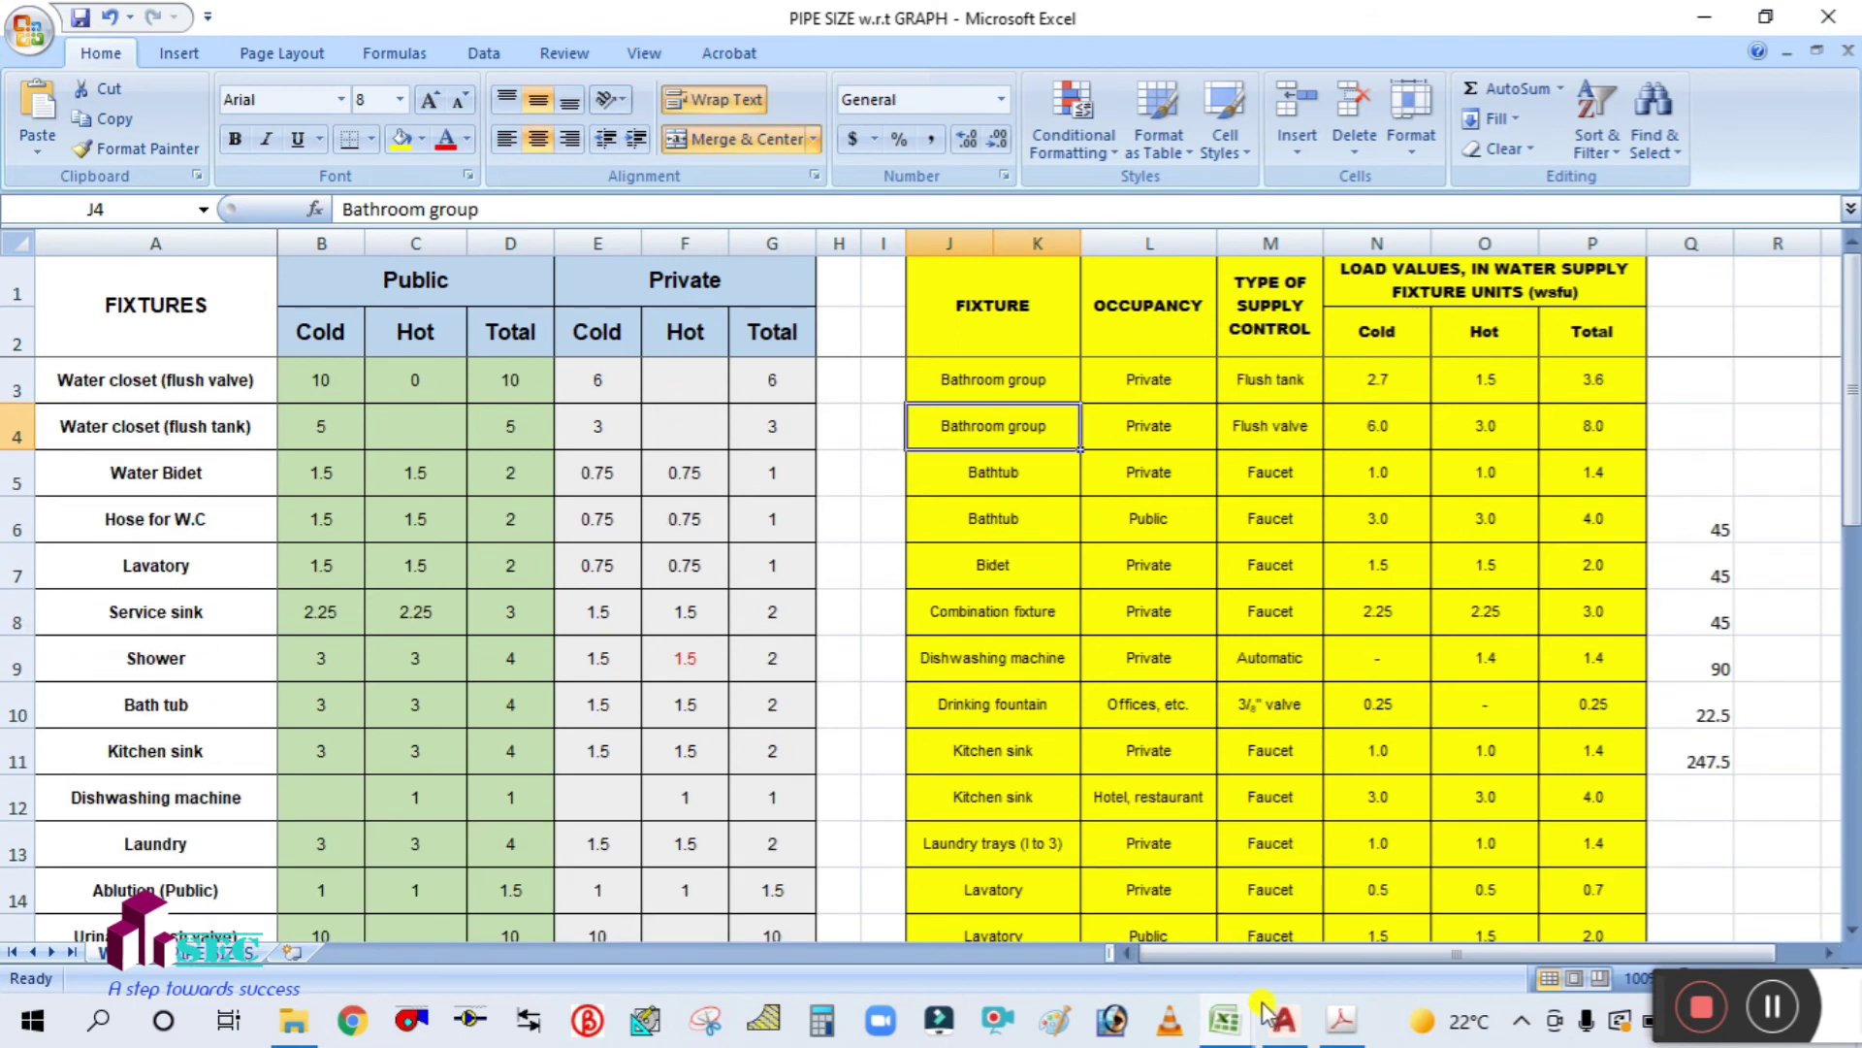
Step: Check the ladies washbasin in AutoCAD, then look up the cold-water load of a public lavatory in the Excel fixture table
{"action": "left_click", "coordinate": [1280, 1019]}
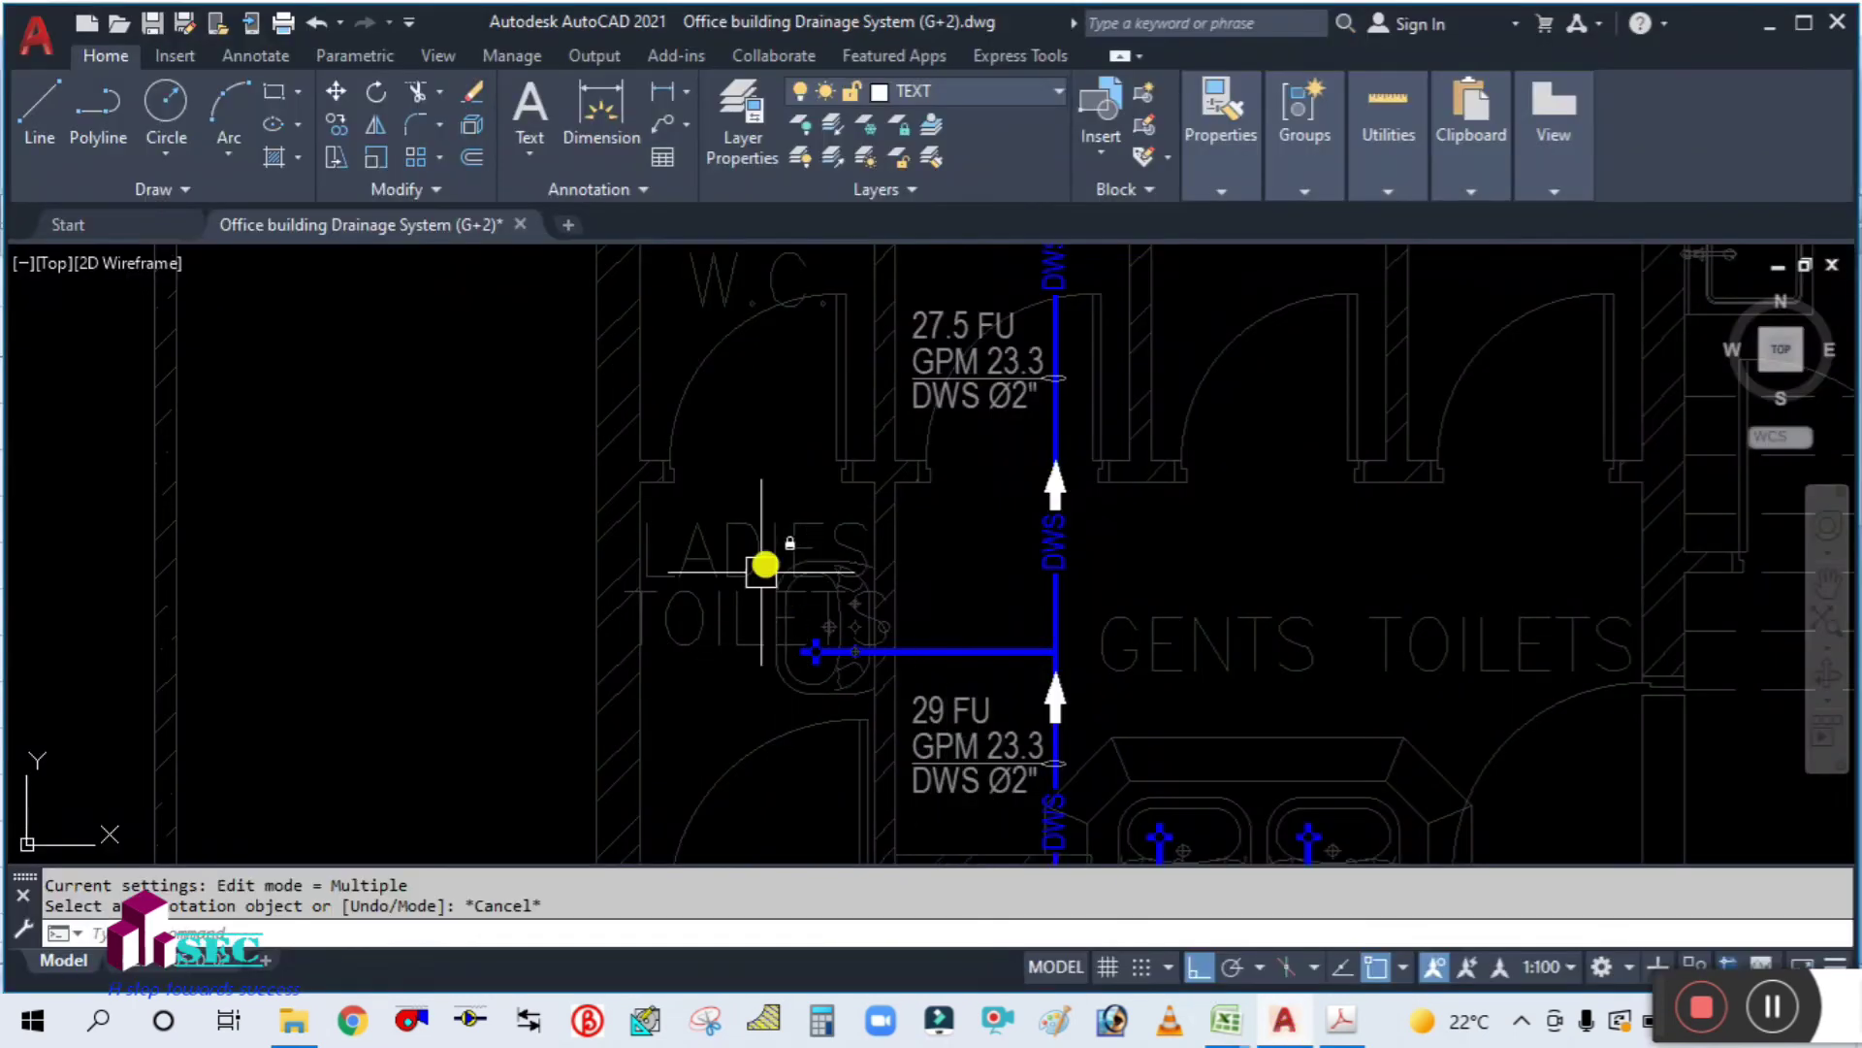
{"action": "left_click", "coordinate": [1284, 1019]}
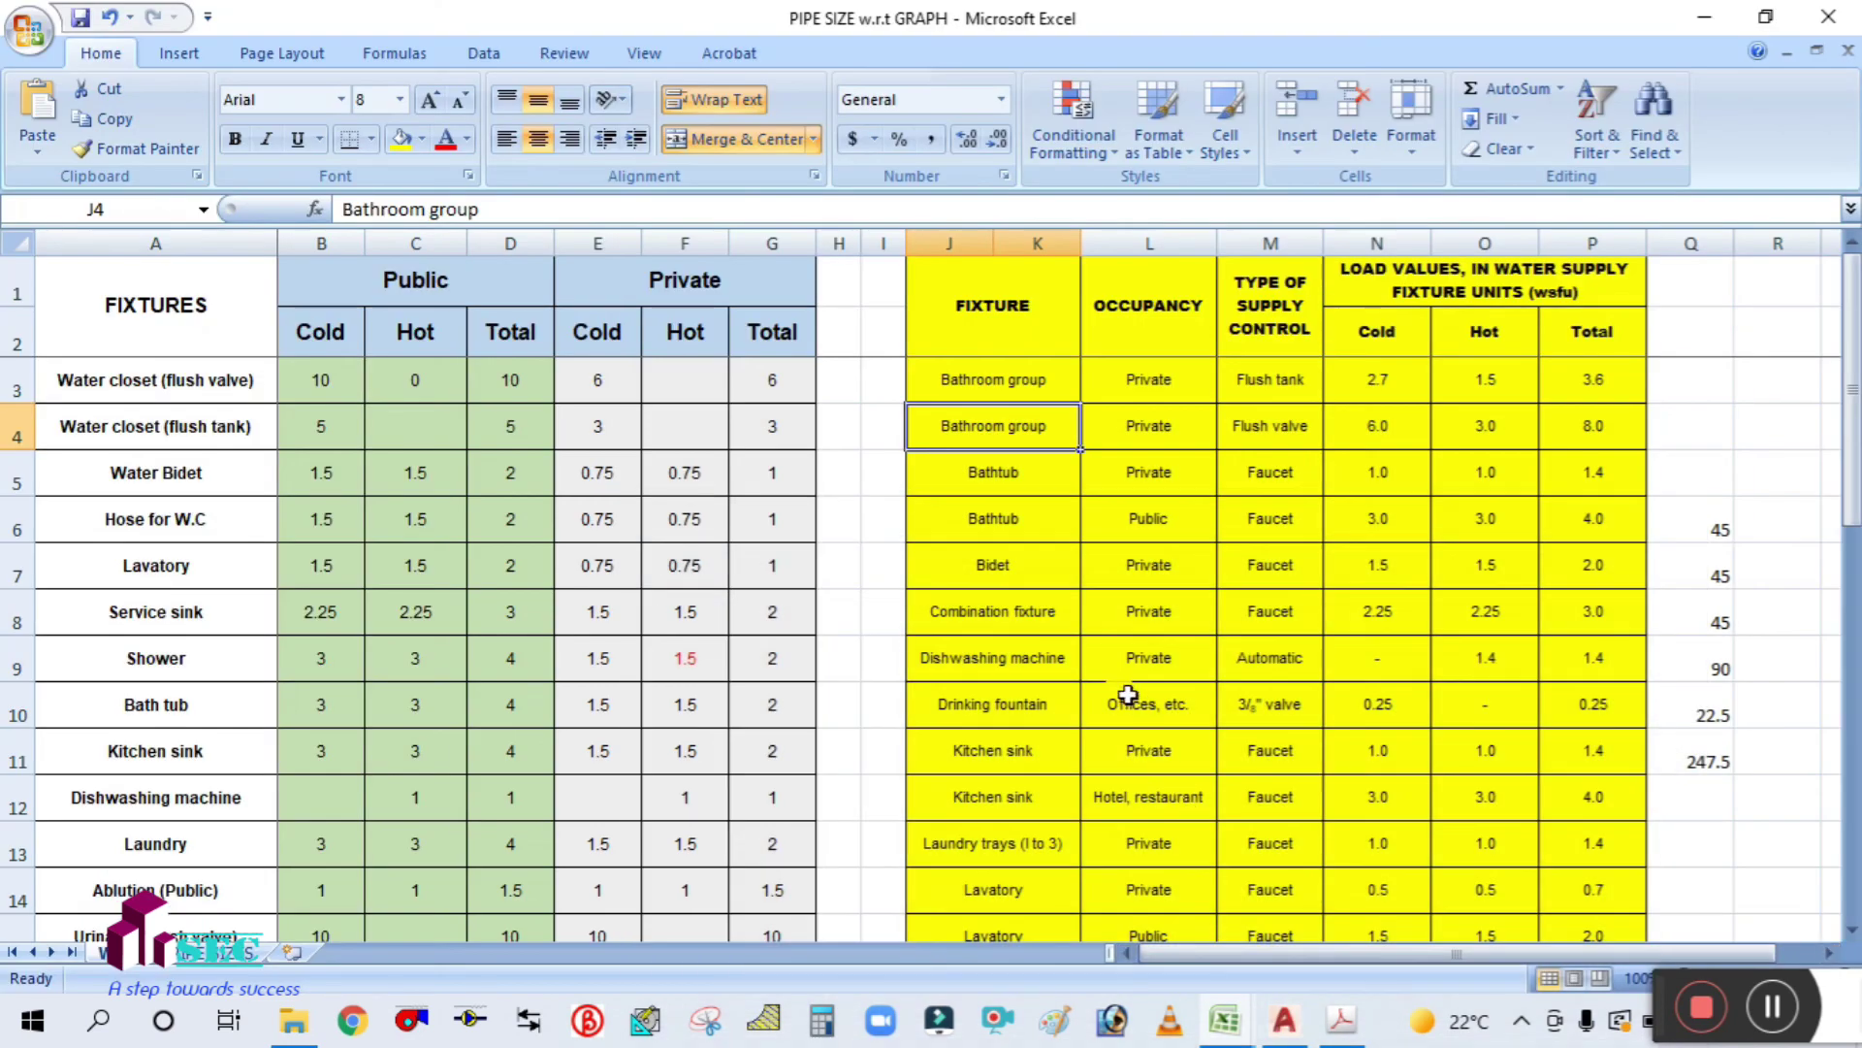
{"action": "scroll", "coordinate": [1038, 599], "scroll_direction": "down", "scroll_amount": 2}
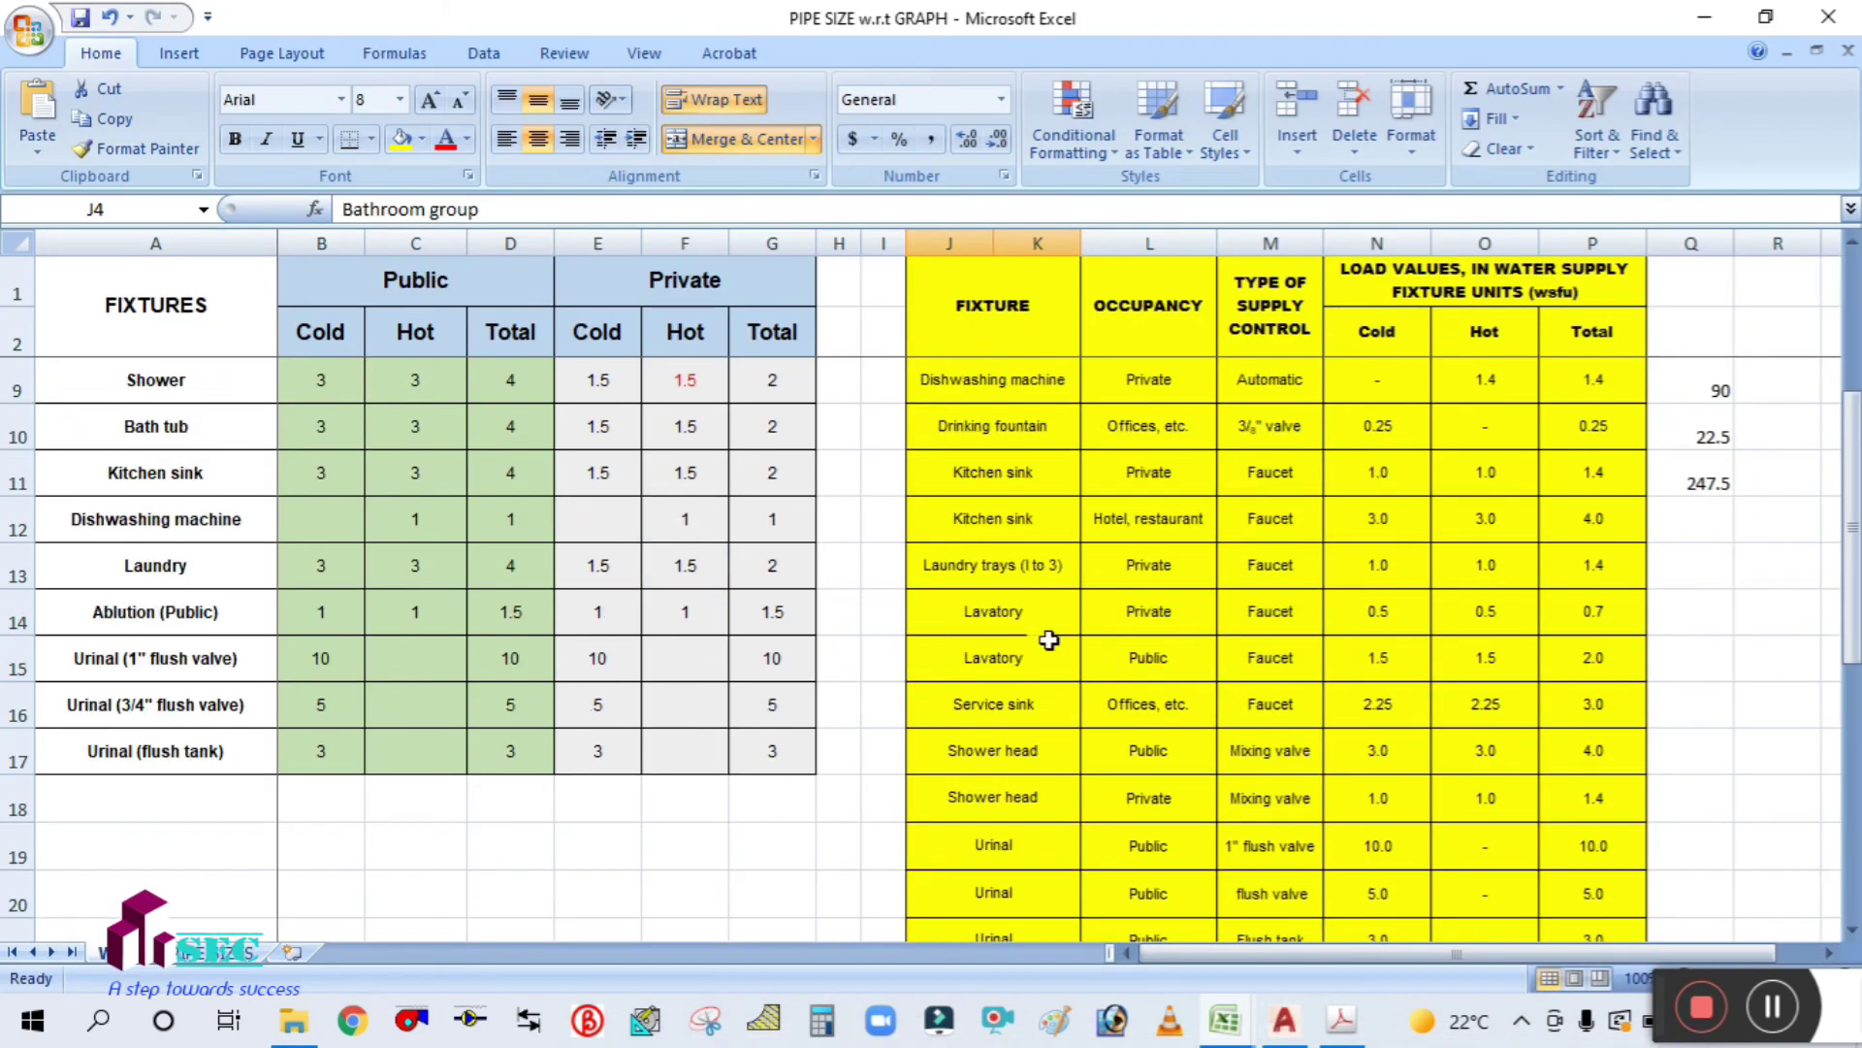
{"action": "left_click", "coordinate": [1018, 600]}
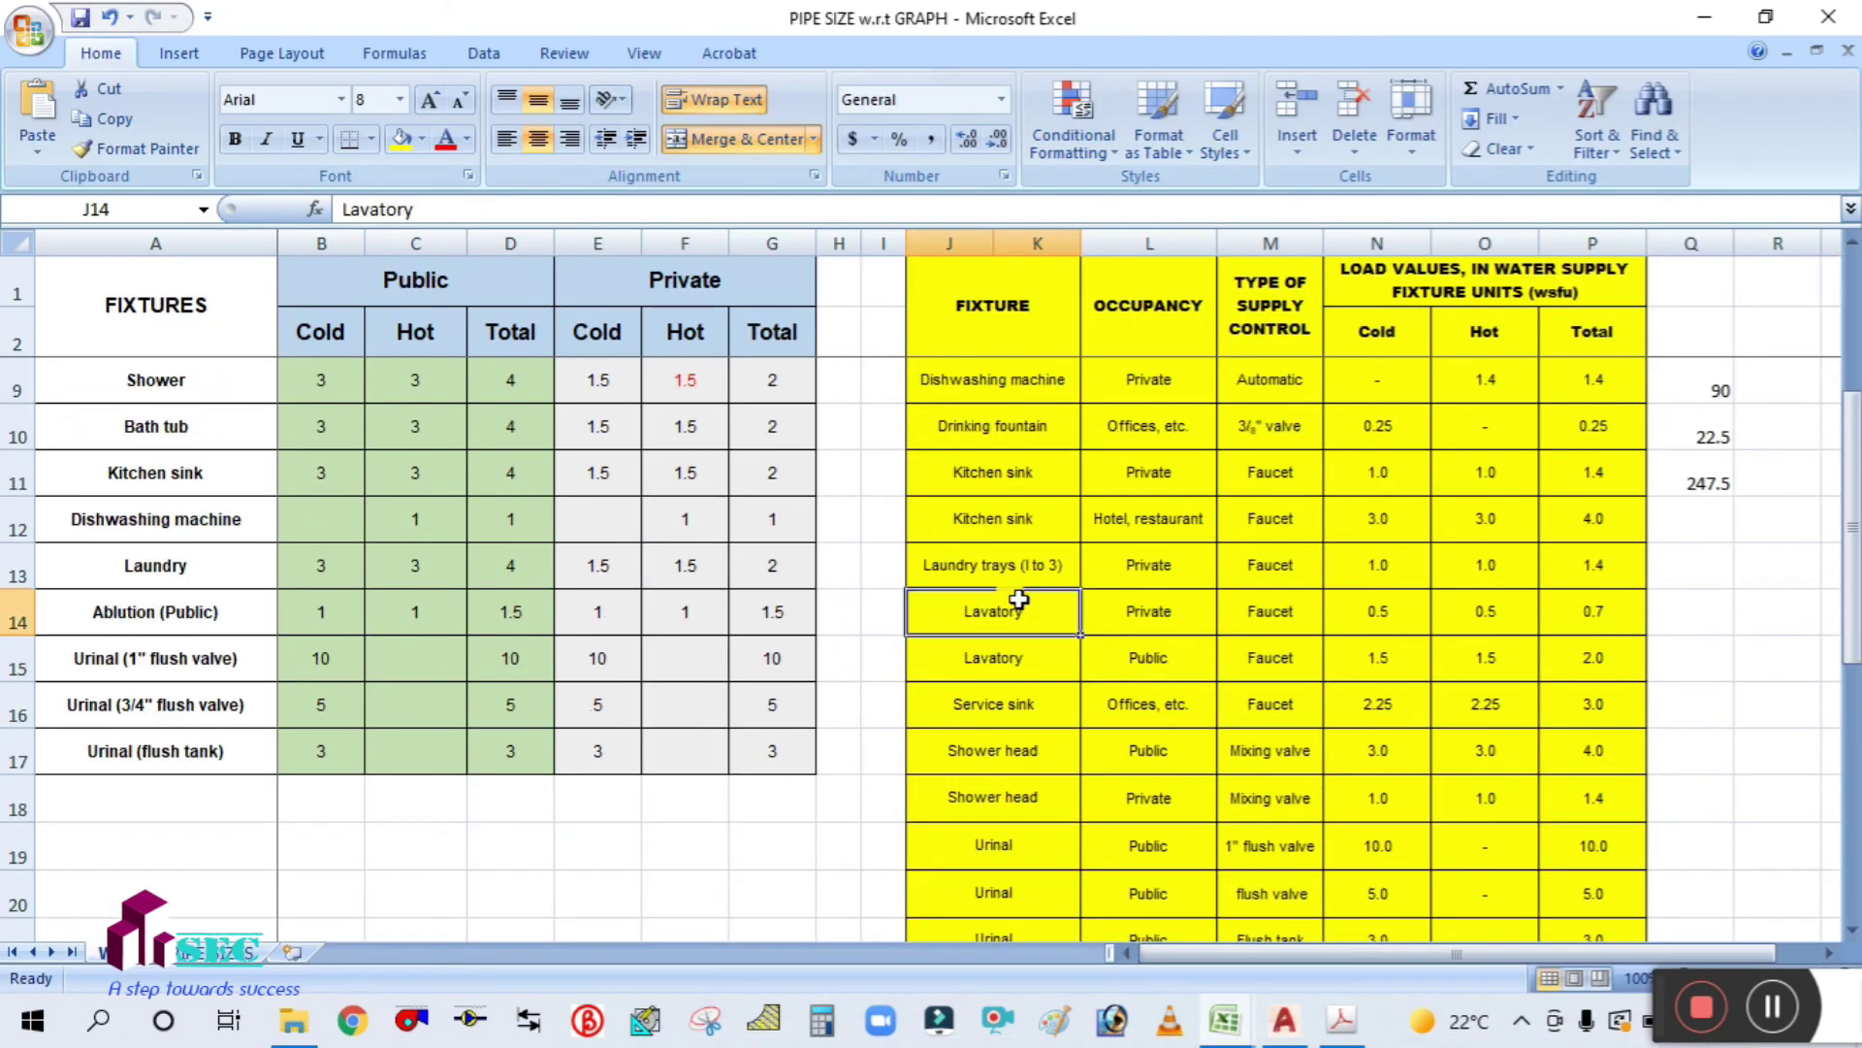
{"action": "left_click", "coordinate": [1407, 655]}
{"action": "left_click_drag", "start_coordinate": [1036, 665], "coordinate": [1373, 652]}
{"action": "left_click", "coordinate": [1372, 653]}
Step: Look up the gal/min demand flow and the CWS theoretical diameter for 2 fixture units on the pipe sizes sheet
{"action": "left_click", "coordinate": [252, 951]}
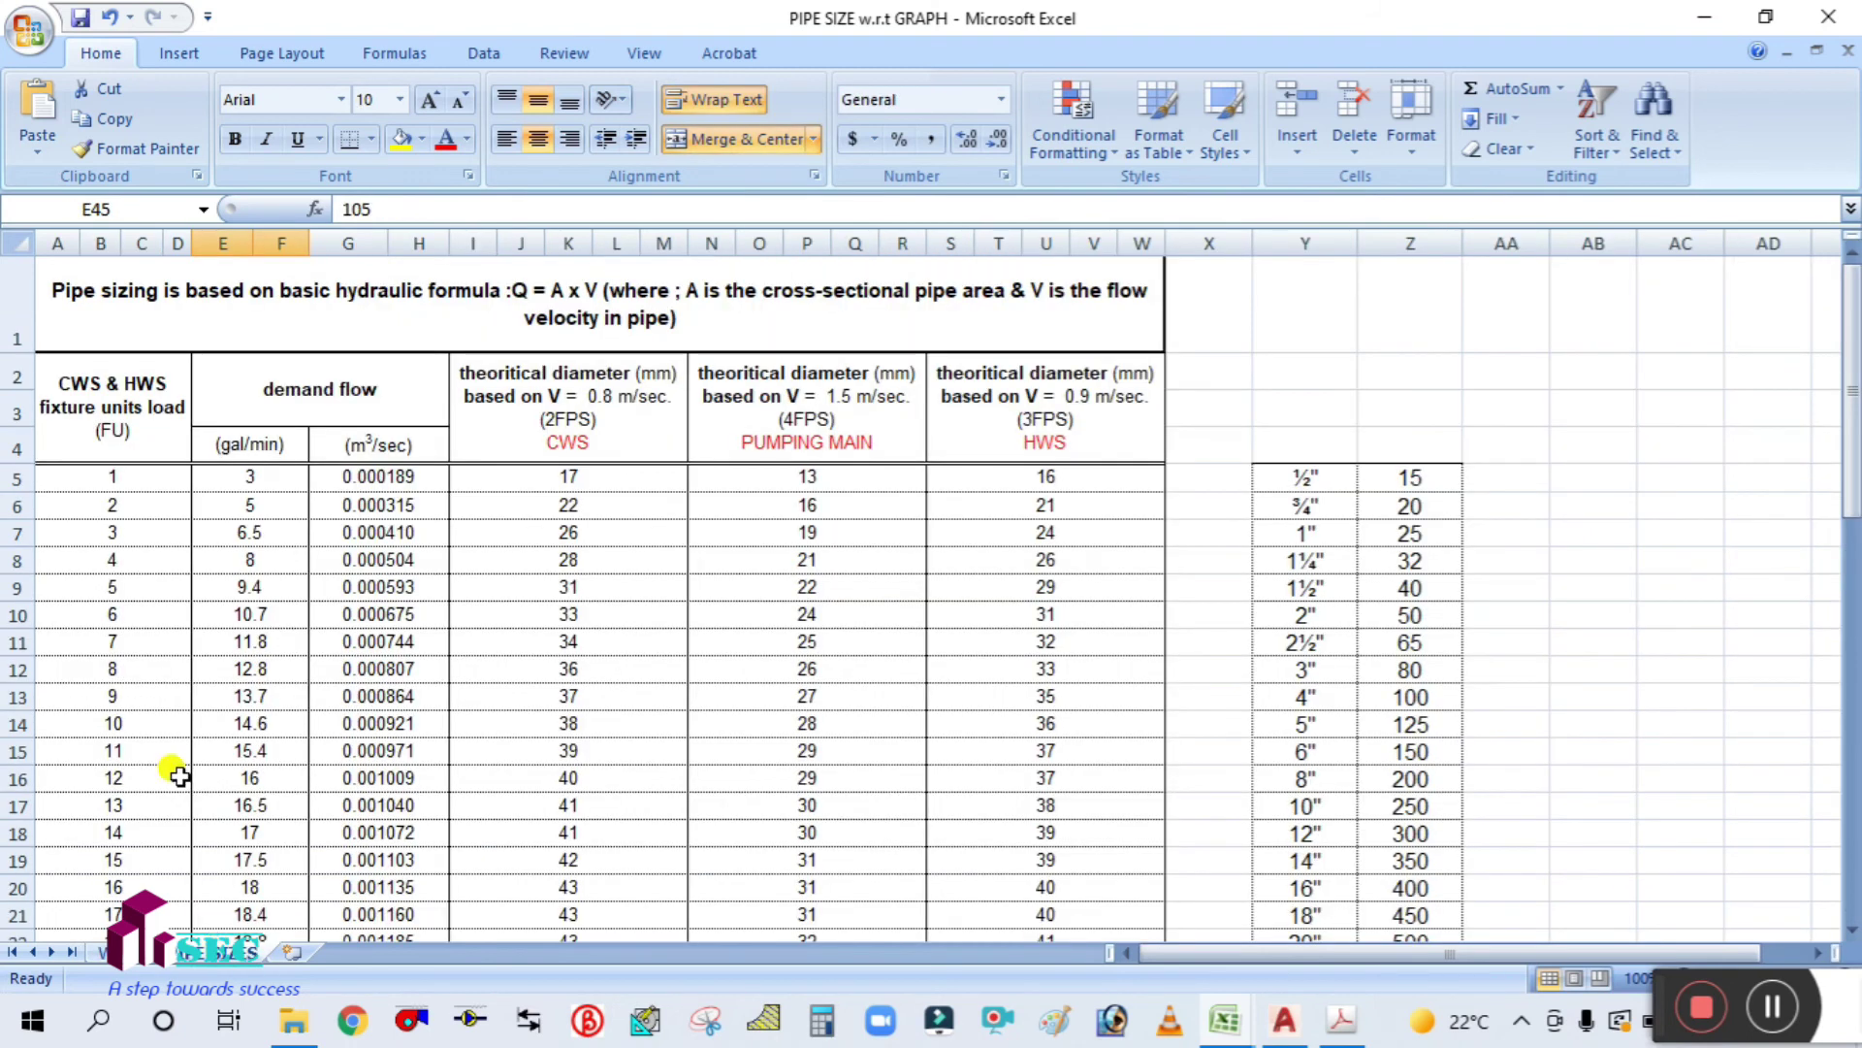
{"action": "scroll", "coordinate": [84, 694], "scroll_direction": "down", "scroll_amount": 2}
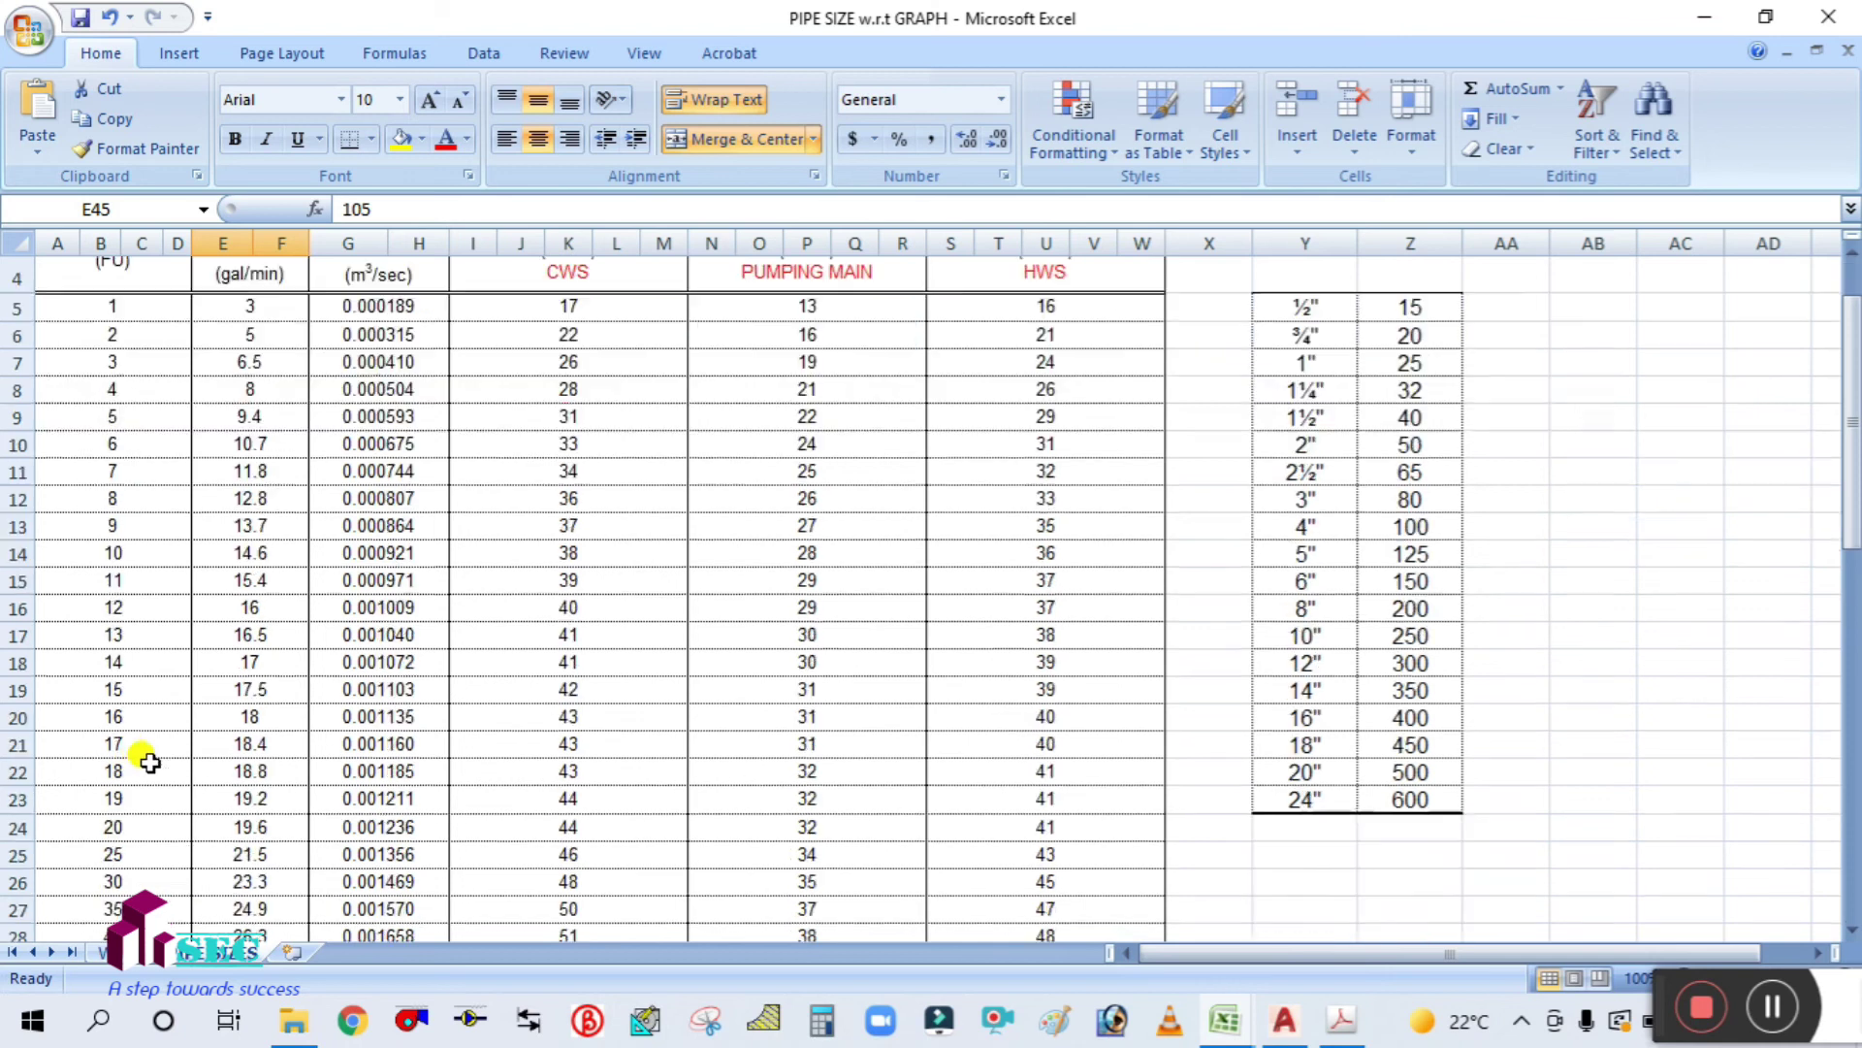
{"action": "scroll", "coordinate": [113, 679], "scroll_direction": "up", "scroll_amount": 2}
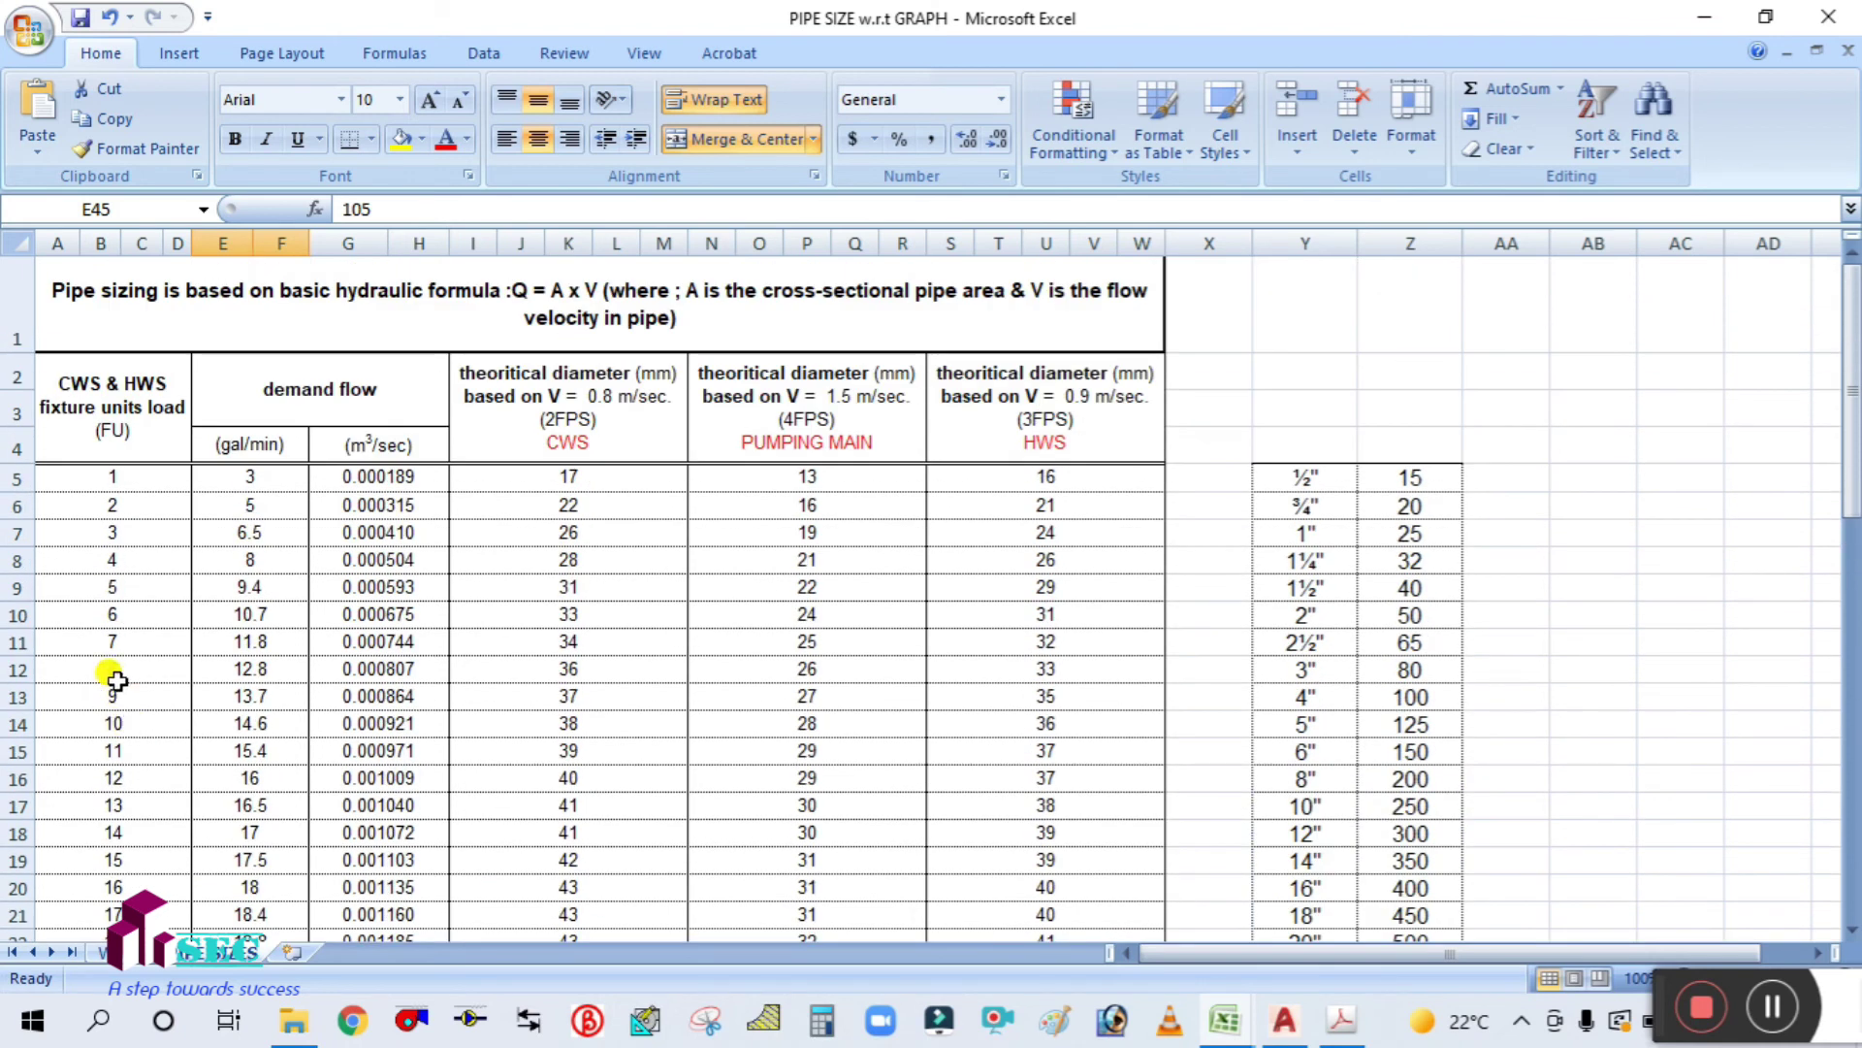
{"action": "left_click", "coordinate": [120, 501]}
{"action": "left_click", "coordinate": [228, 505]}
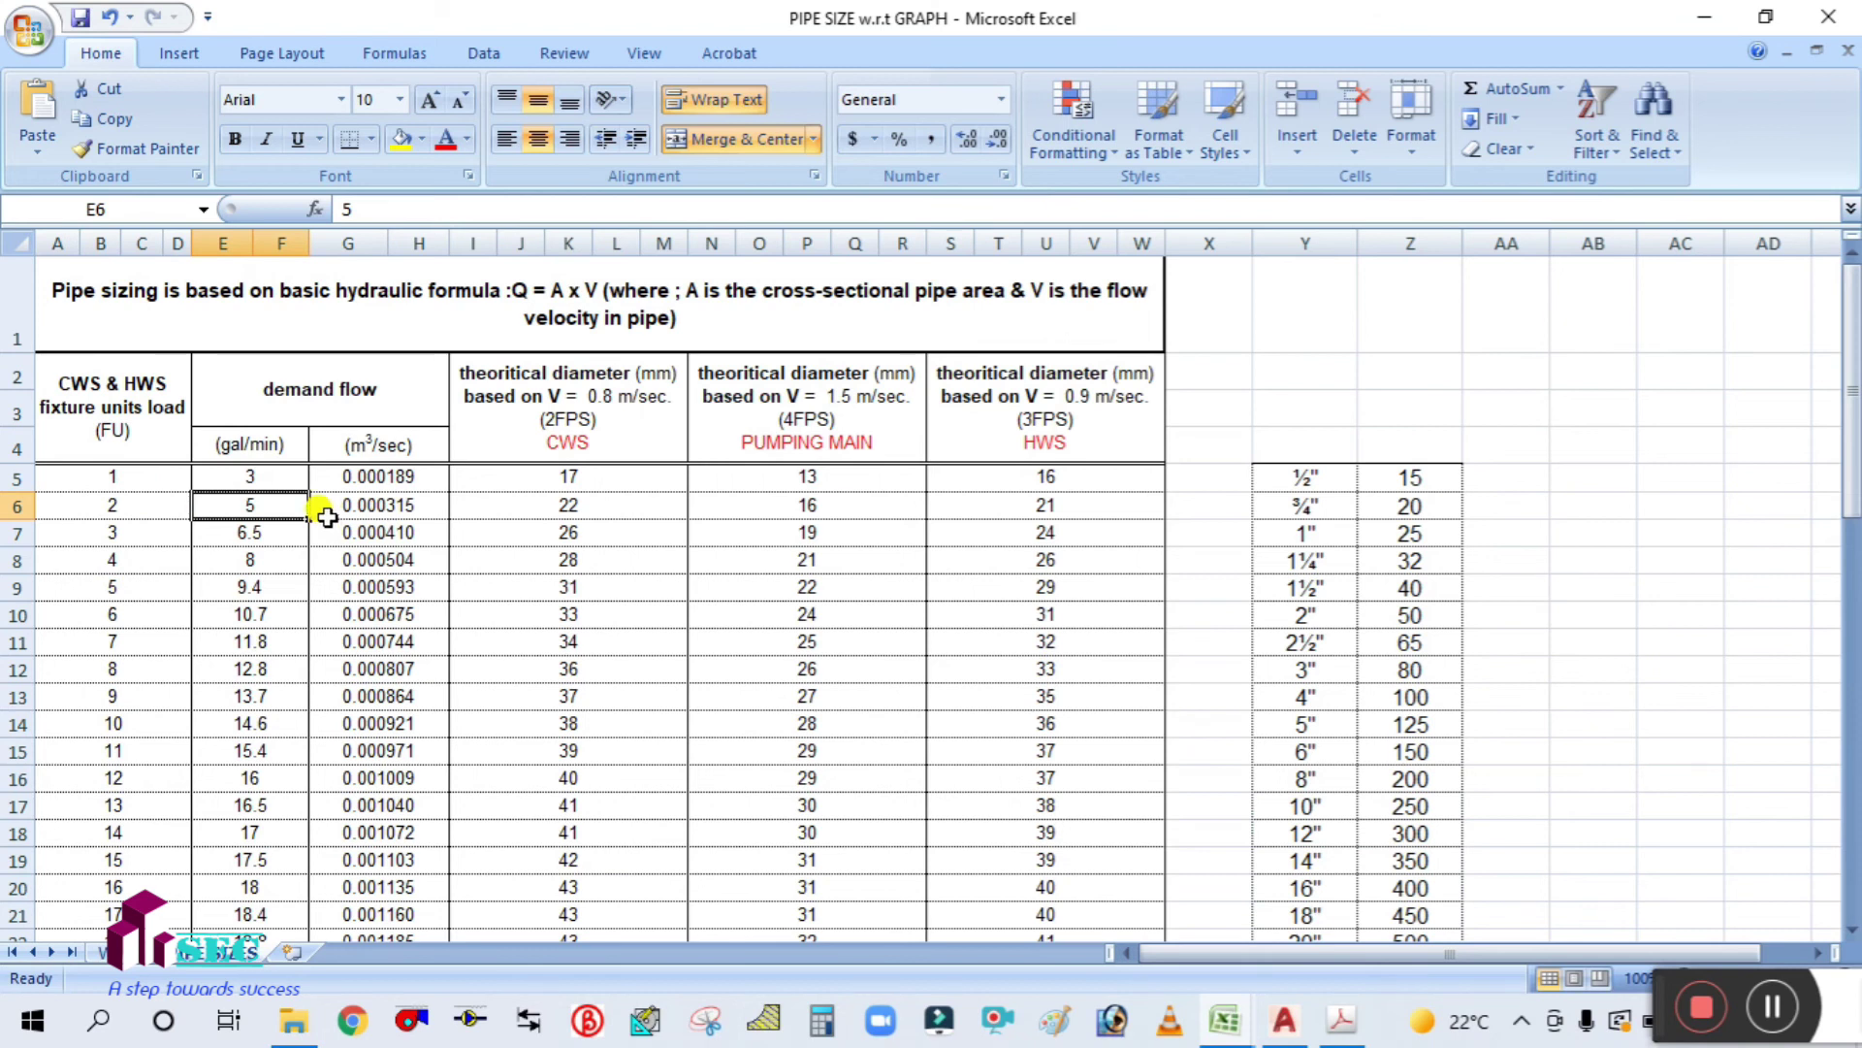
{"action": "left_click", "coordinate": [568, 506]}
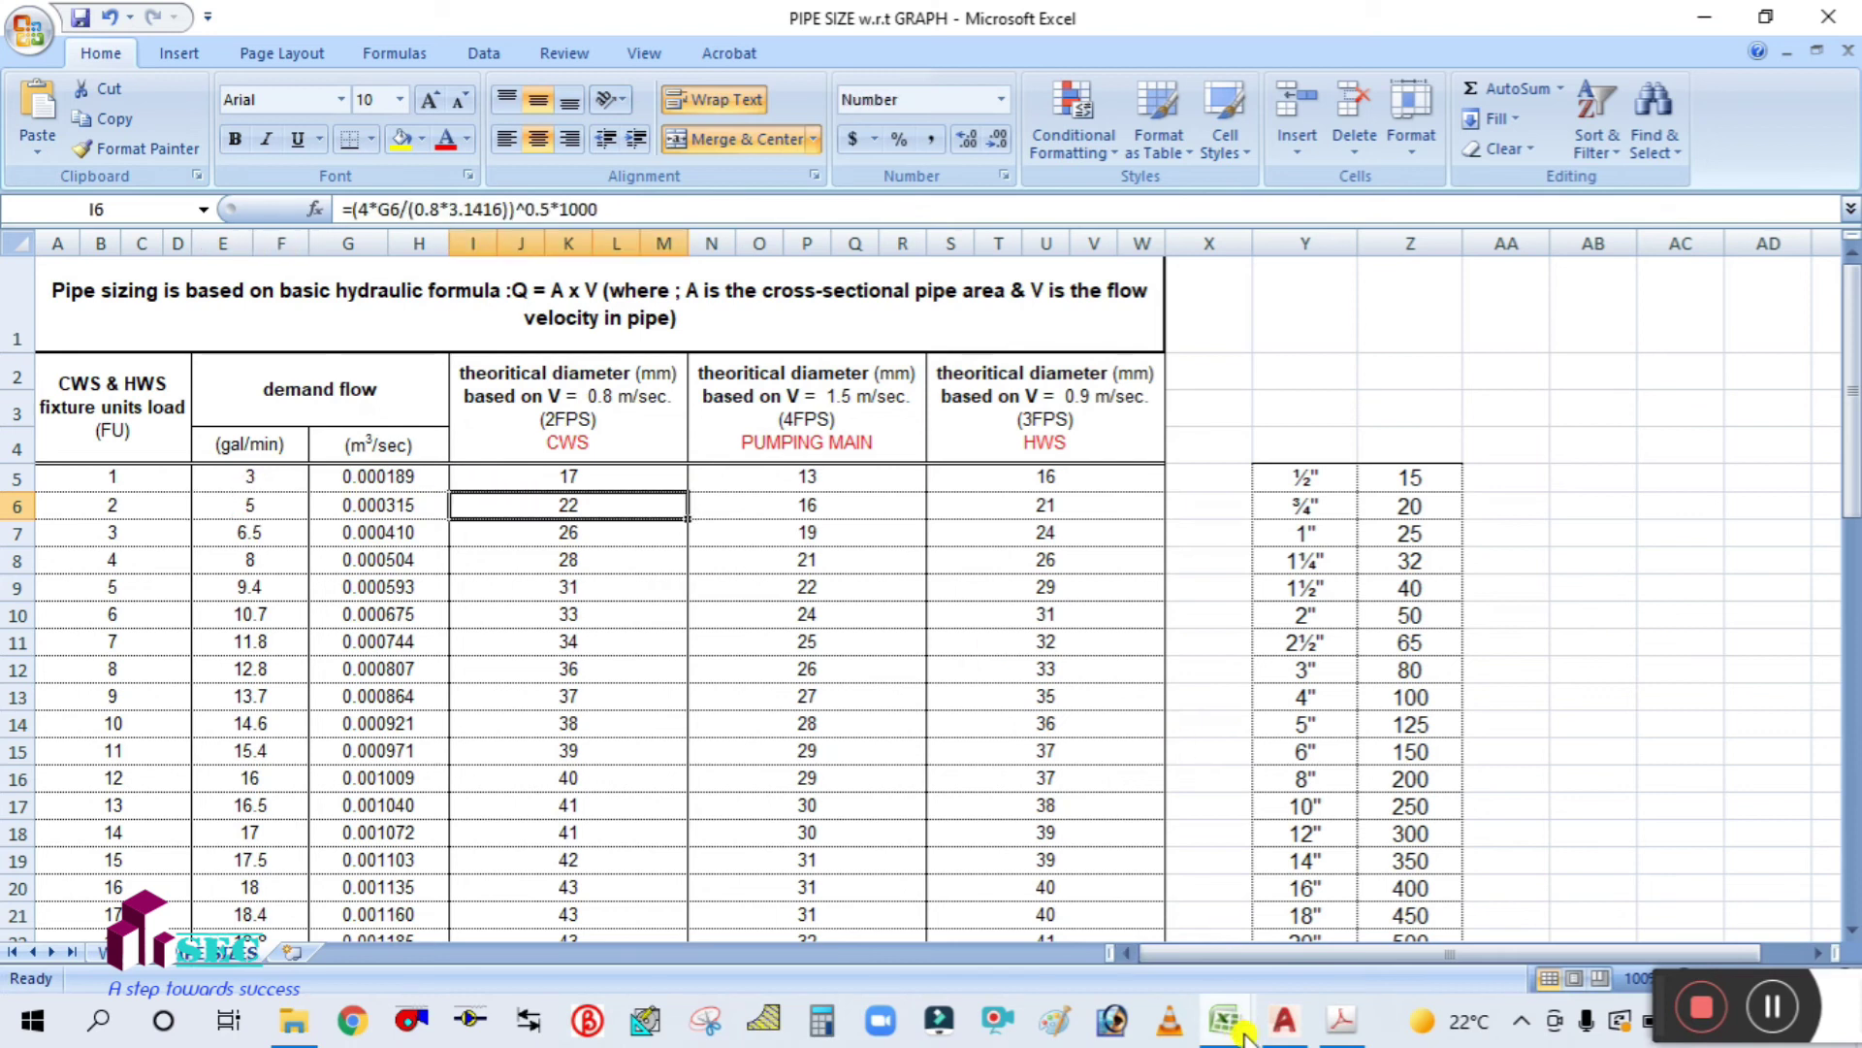
Step: Switch to AutoCAD and copy the three text lines of the 27.5 FU label straight down to the ladies toilet washbasin branch
{"action": "left_click", "coordinate": [1285, 1025]}
{"action": "scroll", "coordinate": [956, 678], "scroll_direction": "up", "scroll_amount": 4}
{"action": "middle_click_drag", "start_coordinate": [957, 678], "coordinate": [986, 752]}
{"action": "scroll", "coordinate": [974, 725], "scroll_direction": "down", "scroll_amount": 2}
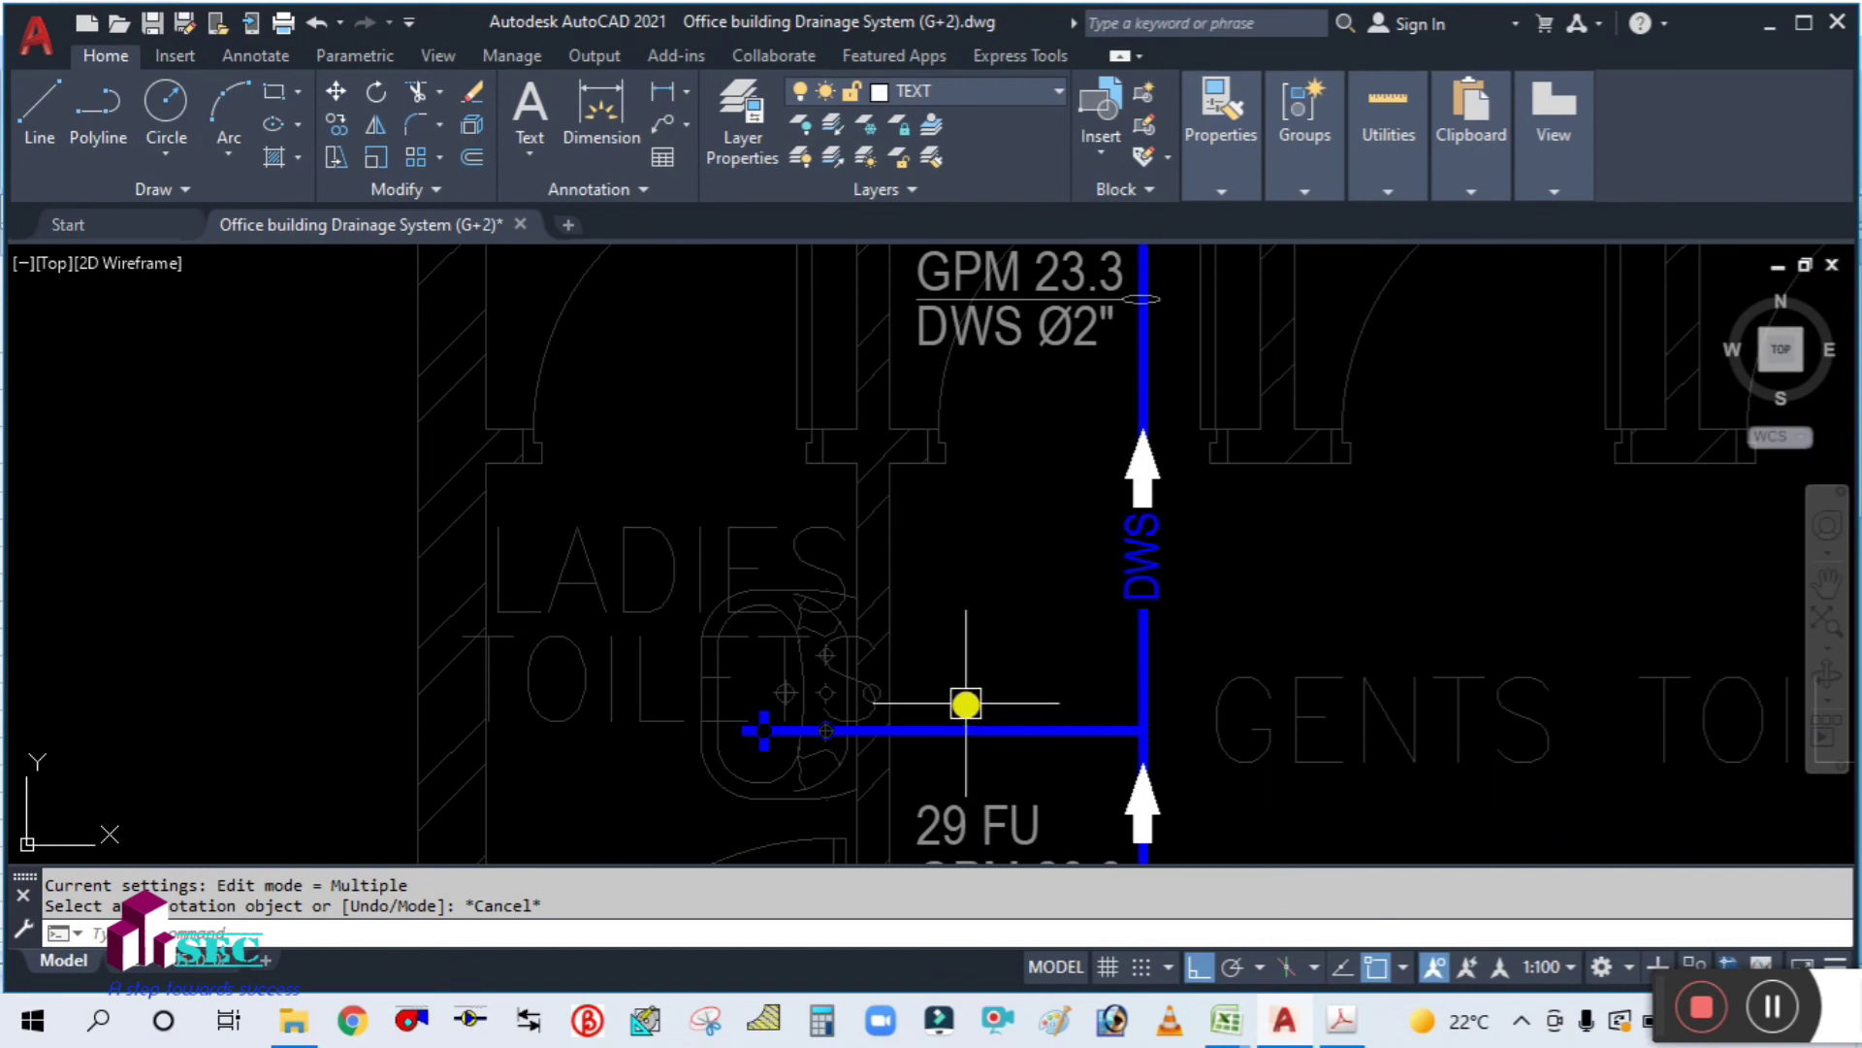
{"action": "middle_click_drag", "start_coordinate": [993, 594], "coordinate": [1005, 676]}
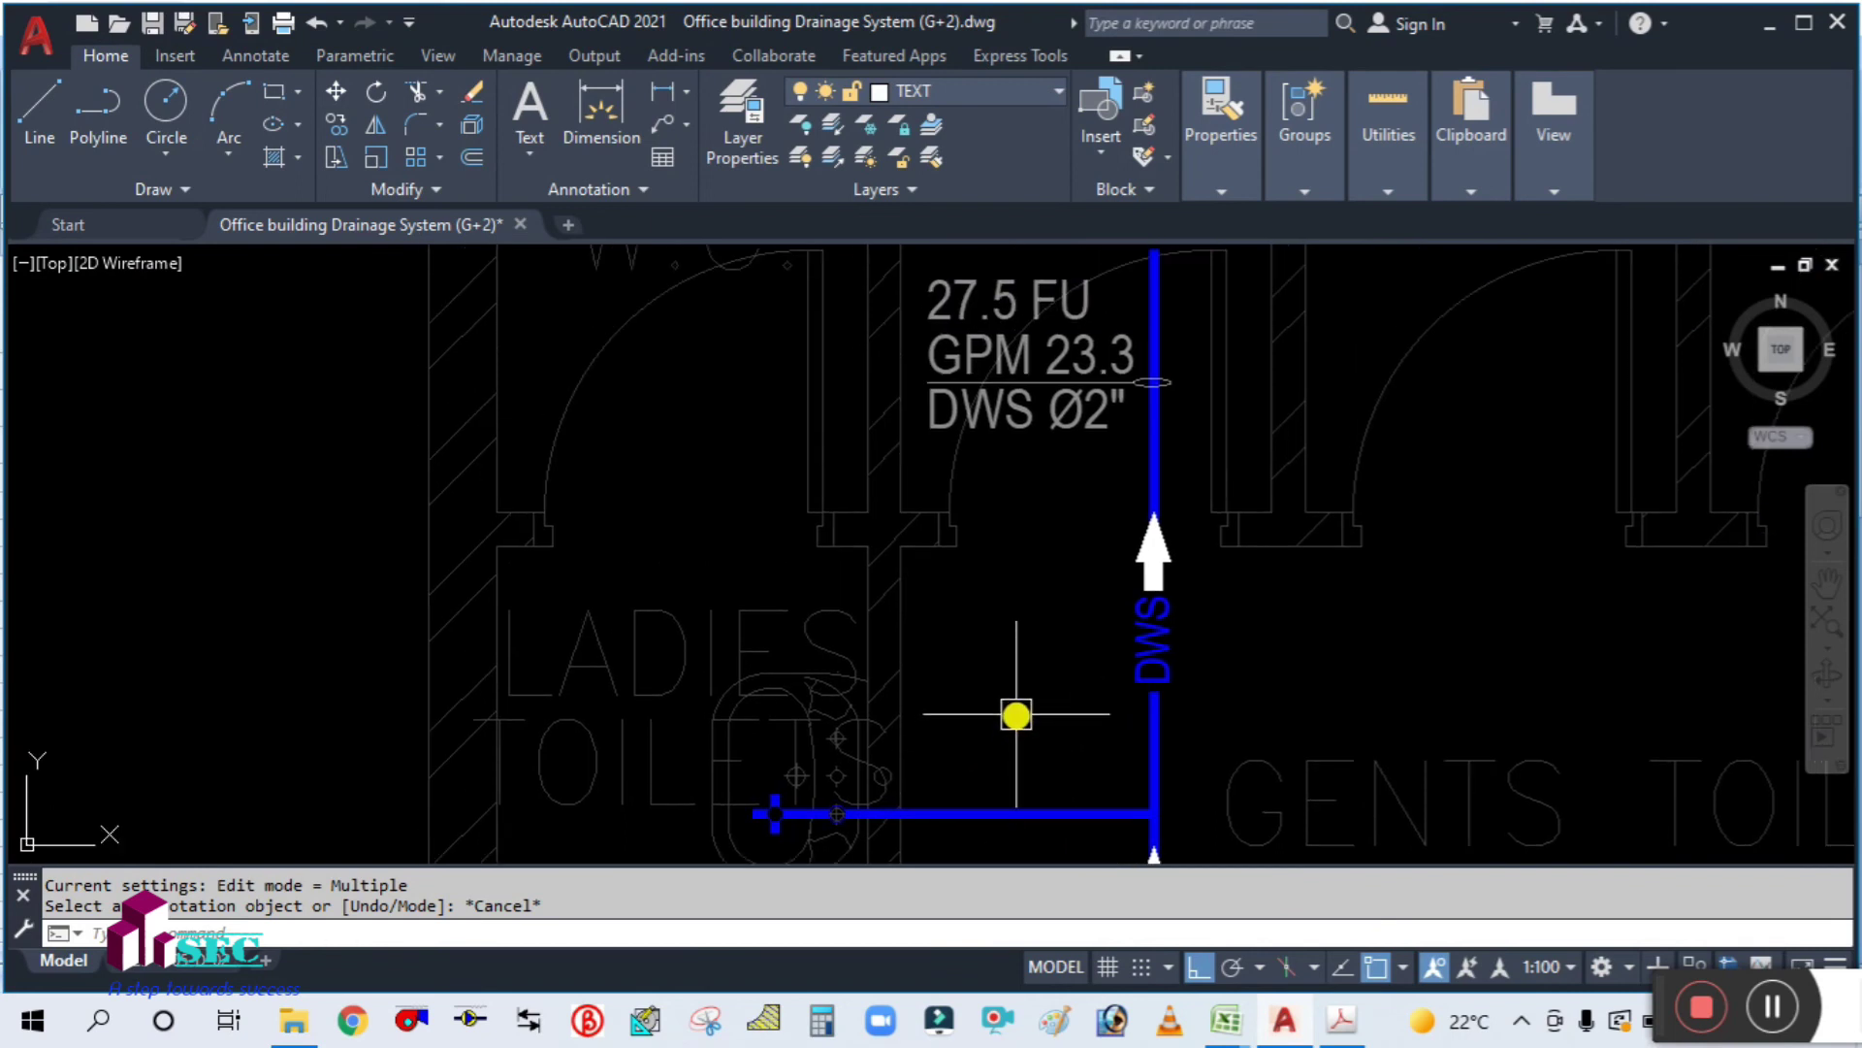
{"action": "type", "text": "co"}
{"action": "key", "text": "Return"}
{"action": "left_click", "coordinate": [1070, 341]}
{"action": "left_click", "coordinate": [960, 287]}
{"action": "left_click", "coordinate": [1061, 418]}
{"action": "key", "text": "Return"}
{"action": "left_click", "coordinate": [1263, 336]}
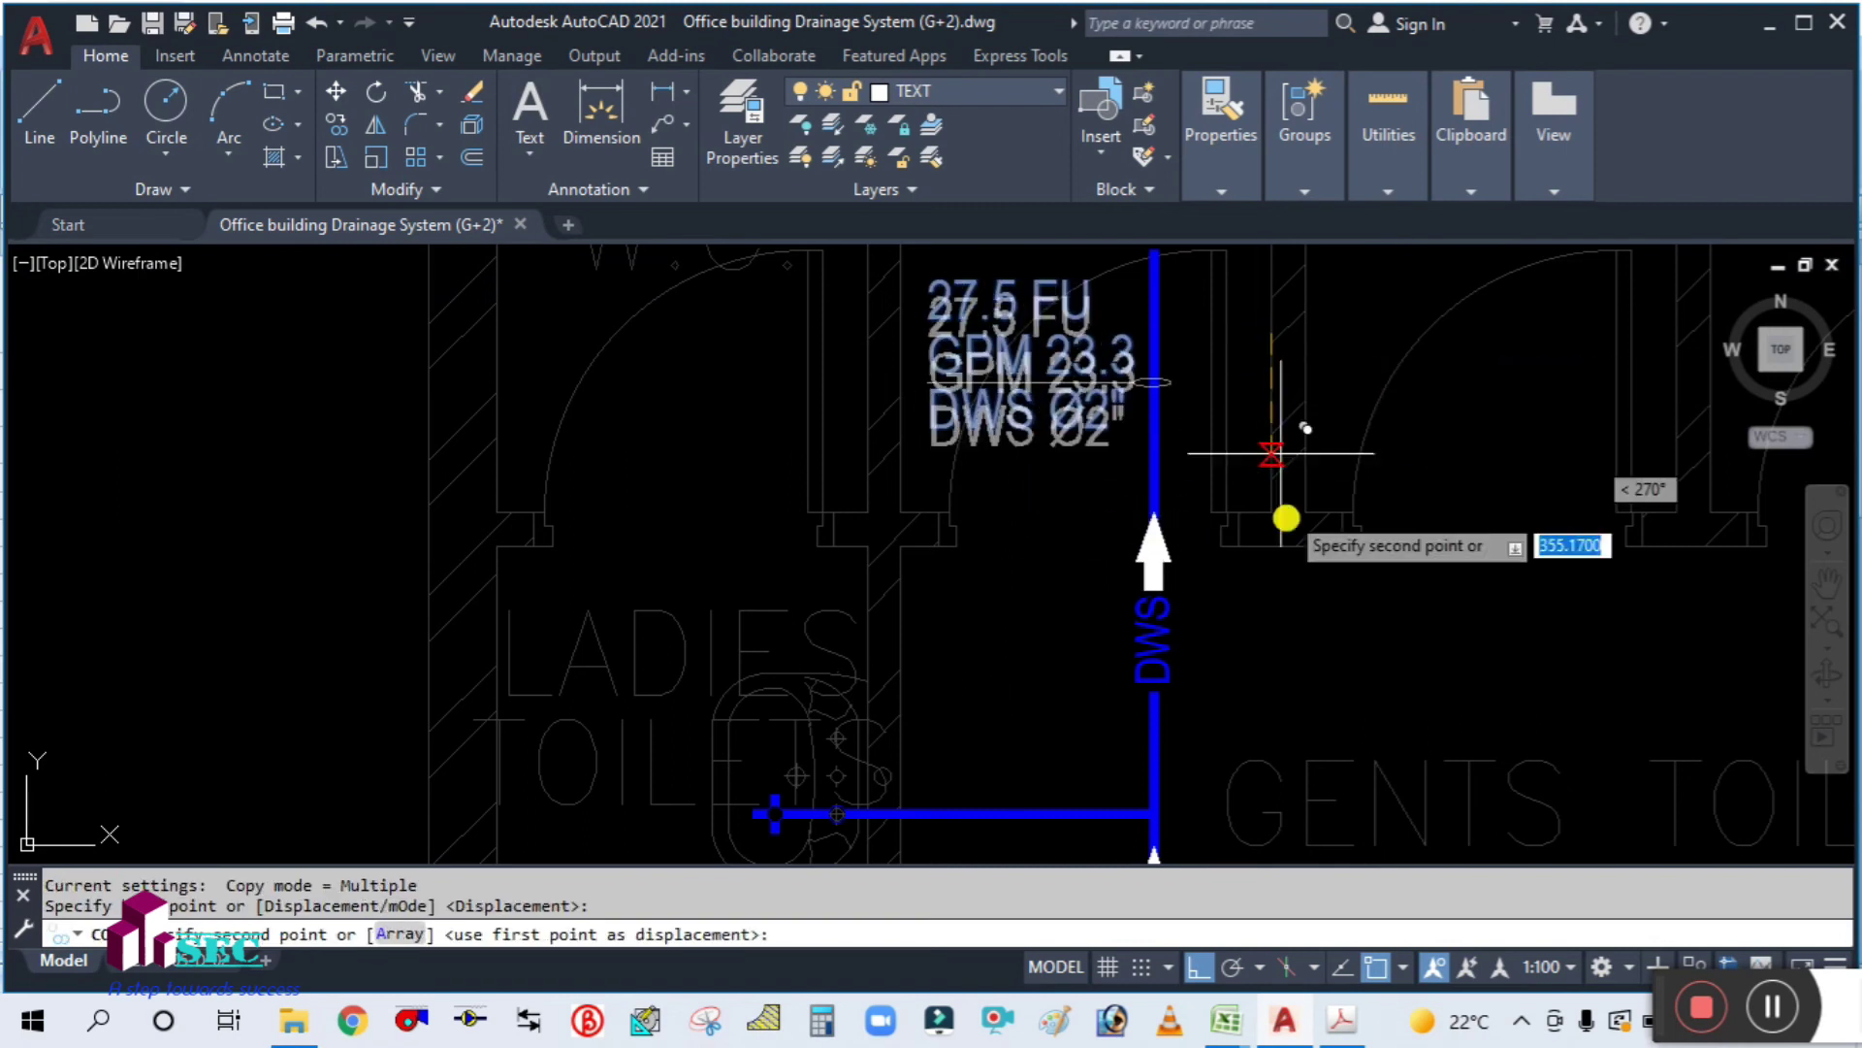
{"action": "left_click", "coordinate": [1285, 679]}
{"action": "key", "text": "Escape"}
Step: Move the copied three-line label slightly west and adjust its height so it sits just above the washbasin branch
{"action": "type", "text": "m"}
{"action": "key", "text": "Return"}
{"action": "left_click", "coordinate": [1077, 754]}
{"action": "left_click", "coordinate": [1046, 711]}
{"action": "left_click", "coordinate": [1026, 632]}
{"action": "key", "text": "Return"}
{"action": "left_click", "coordinate": [1322, 660]}
{"action": "left_click", "coordinate": [1296, 667]}
{"action": "key", "text": "Return"}
{"action": "left_click", "coordinate": [1073, 757]}
{"action": "left_click", "coordinate": [1046, 709]}
{"action": "left_click", "coordinate": [1023, 647]}
{"action": "key", "text": "Return"}
{"action": "left_click", "coordinate": [1273, 627]}
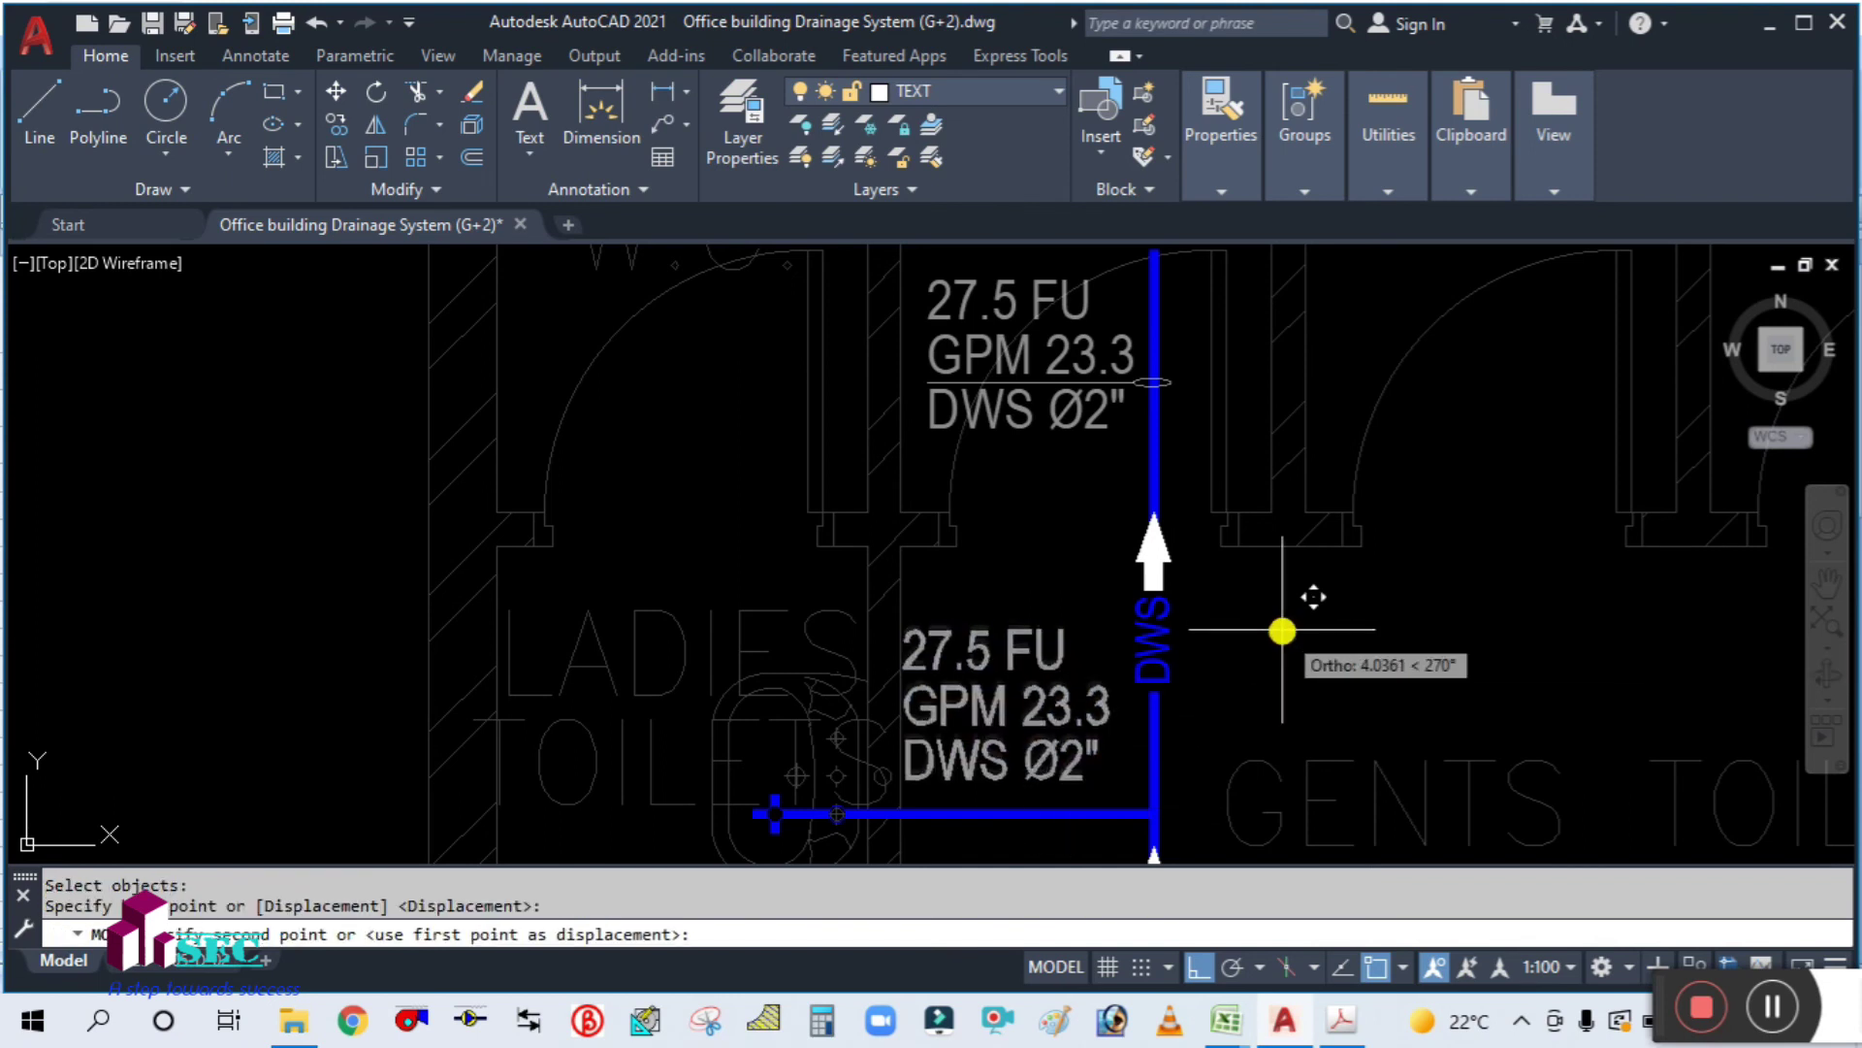
{"action": "left_click", "coordinate": [1267, 639]}
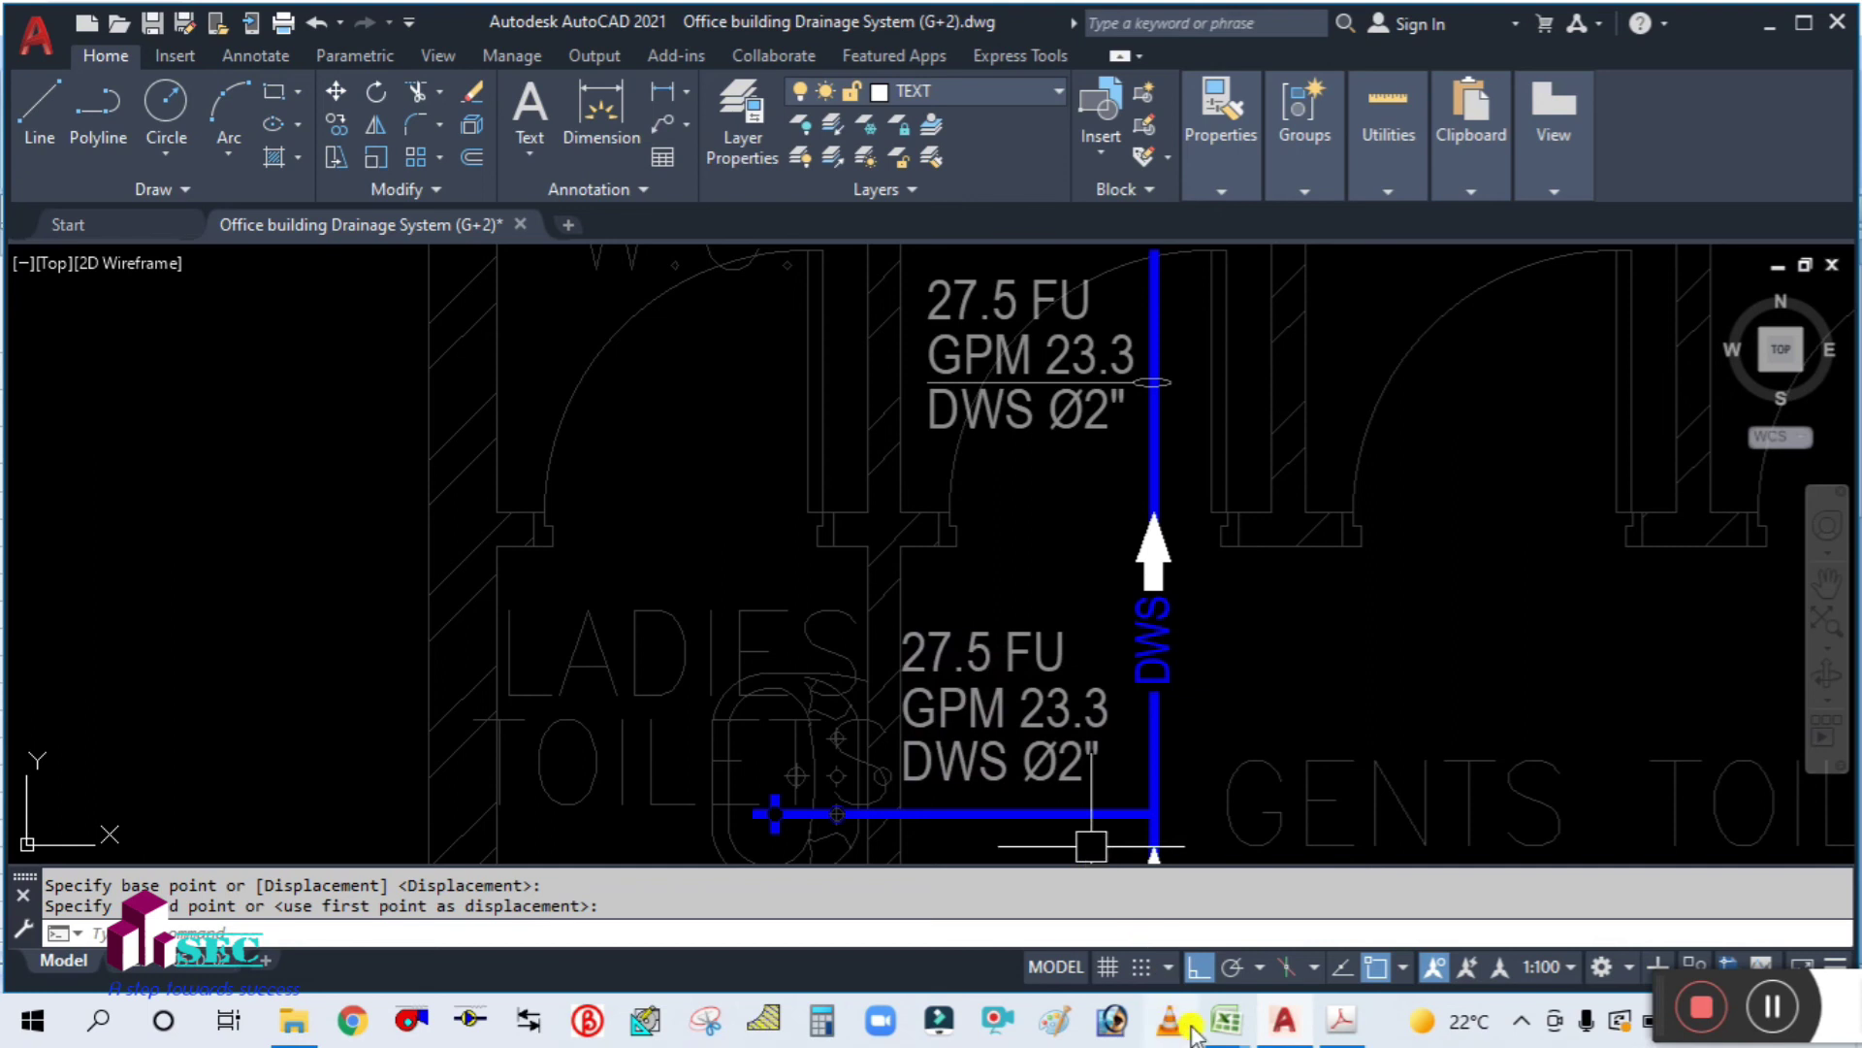
Step: Check the Cold WATER DEMAND workbook, the PDF sizing chart and the 2 FU demand flow in the PIPE SIZE workbook
{"action": "left_click", "coordinate": [1227, 1023]}
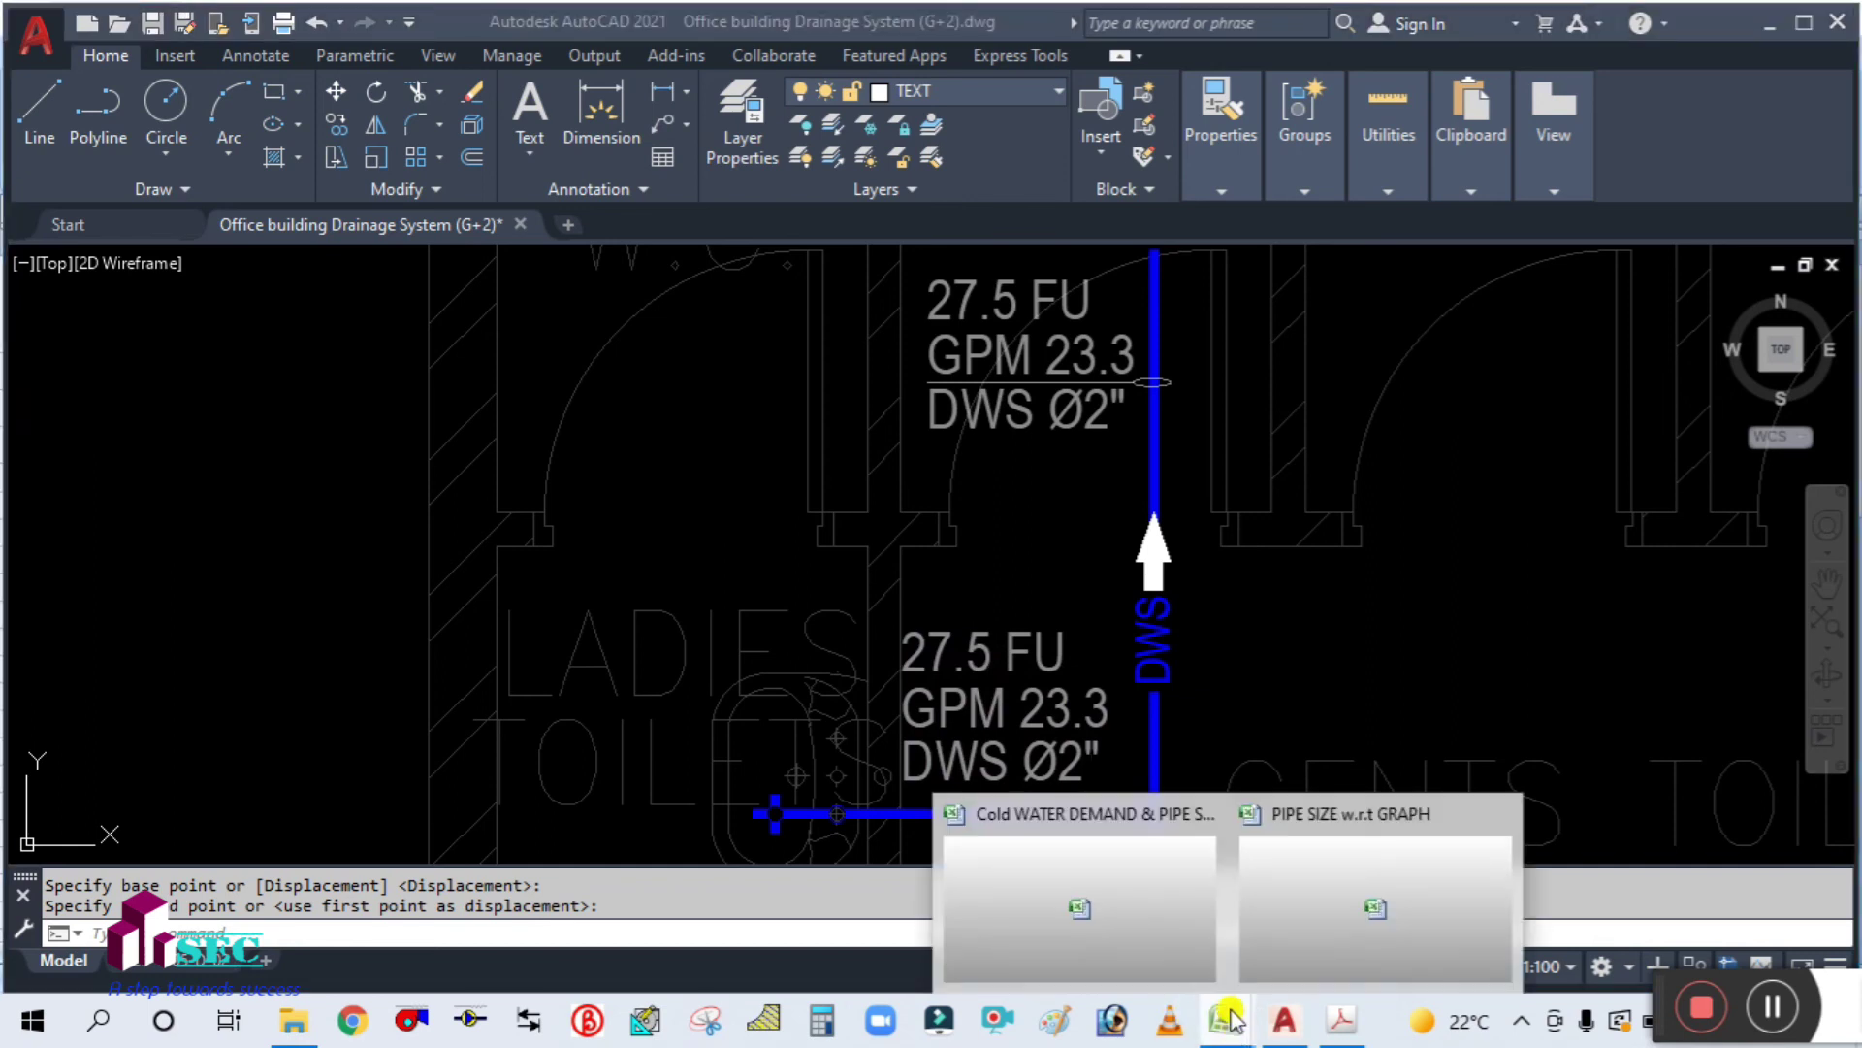
{"action": "left_click", "coordinate": [1043, 854]}
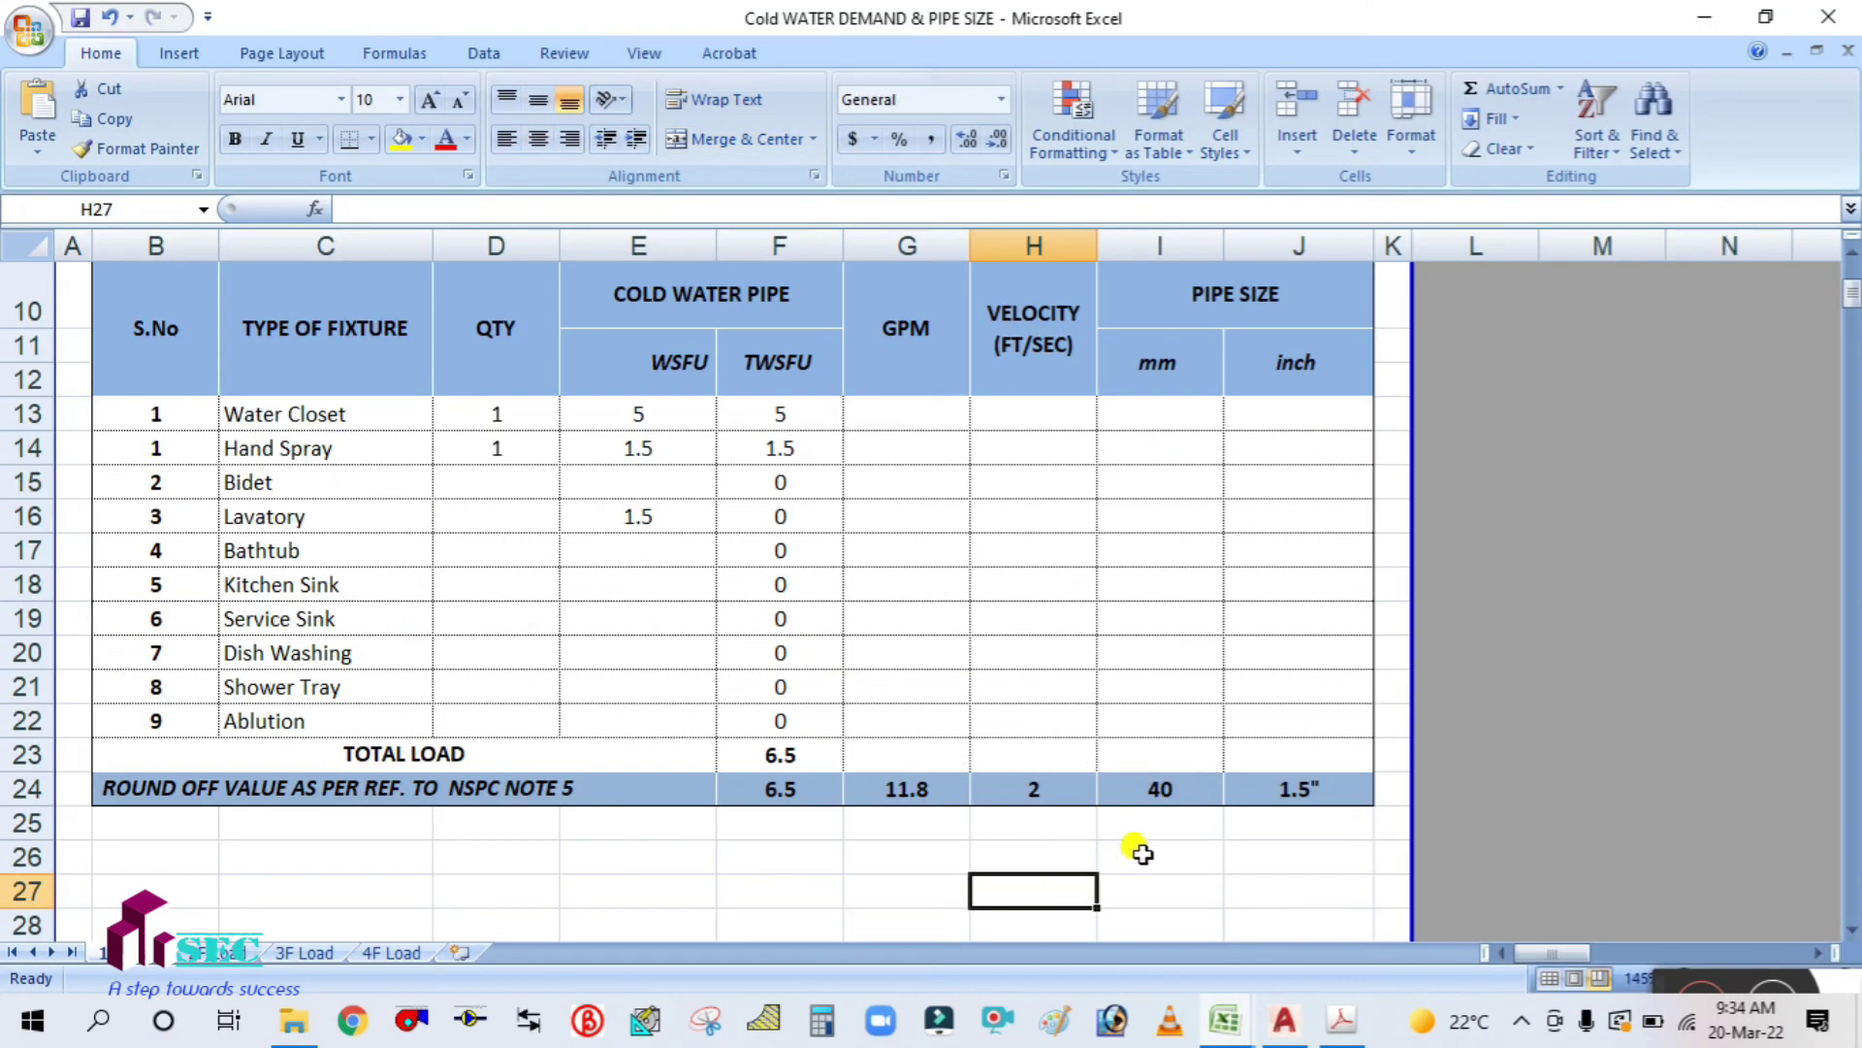
{"action": "left_click", "coordinate": [1343, 1023]}
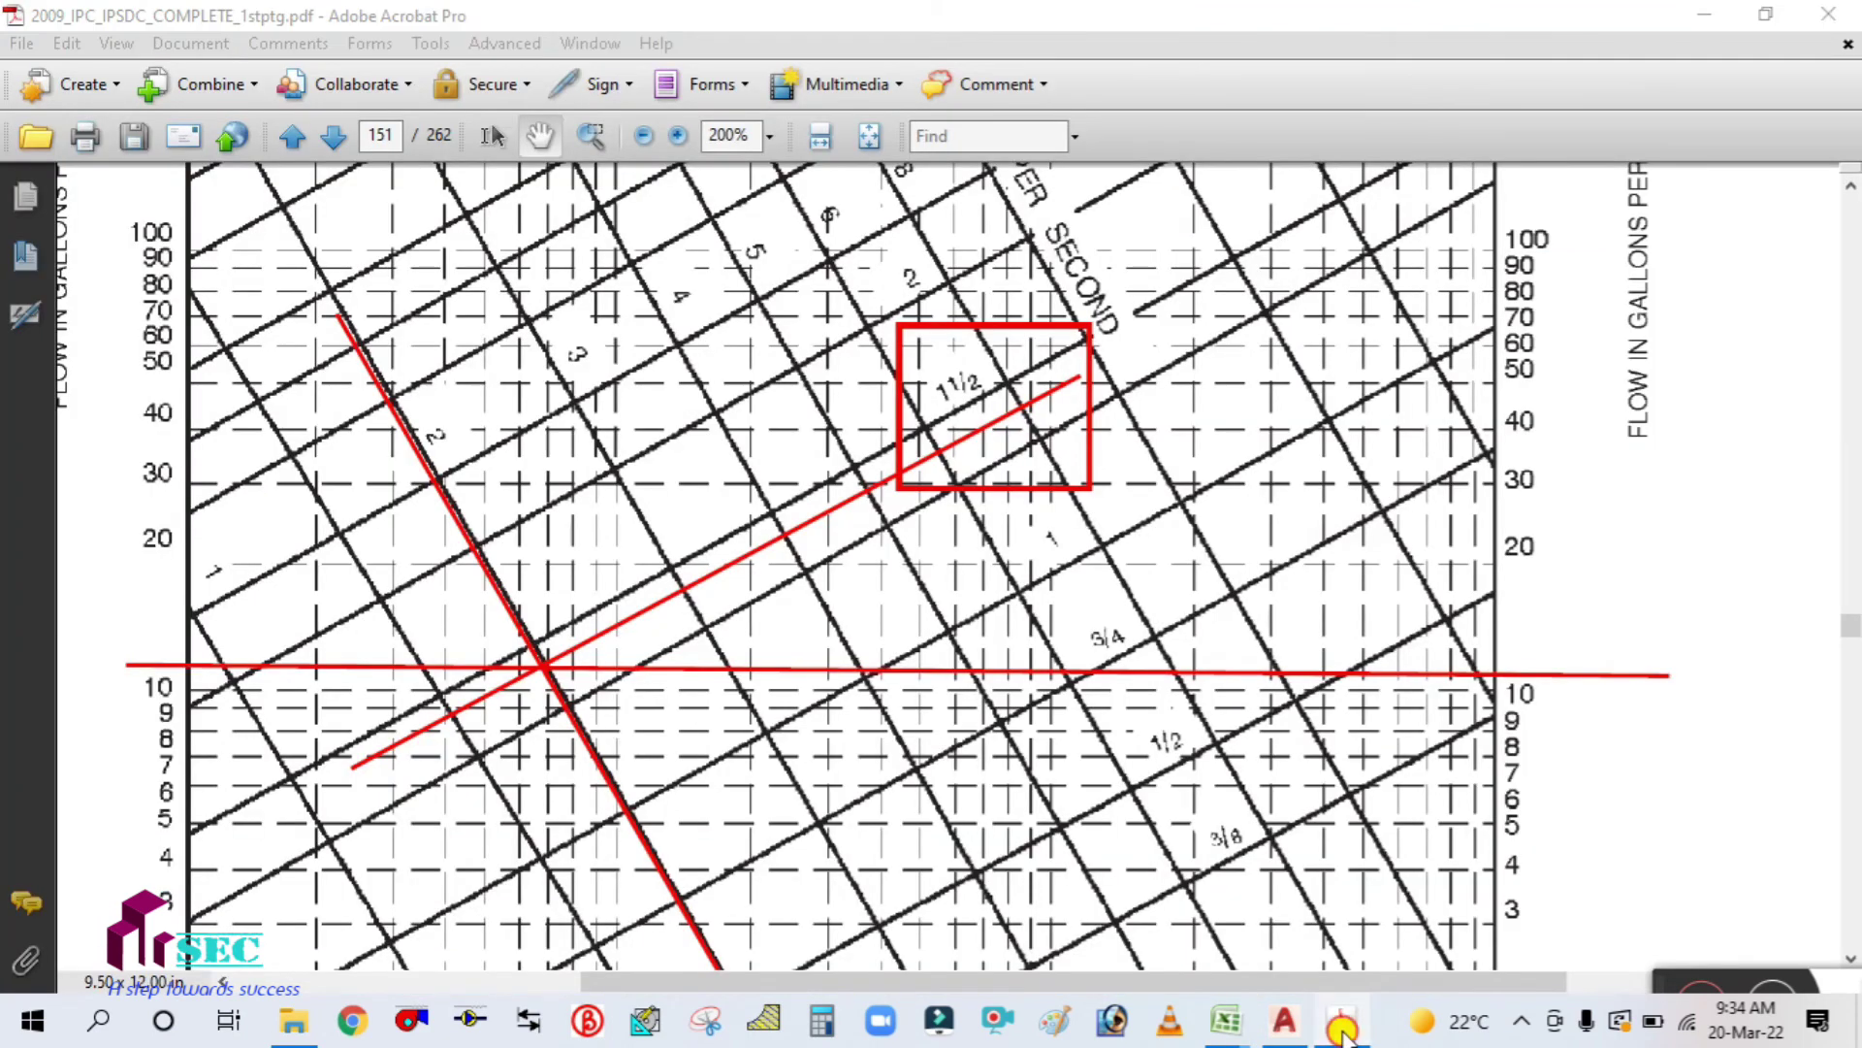
{"action": "left_click", "coordinate": [1344, 1023]}
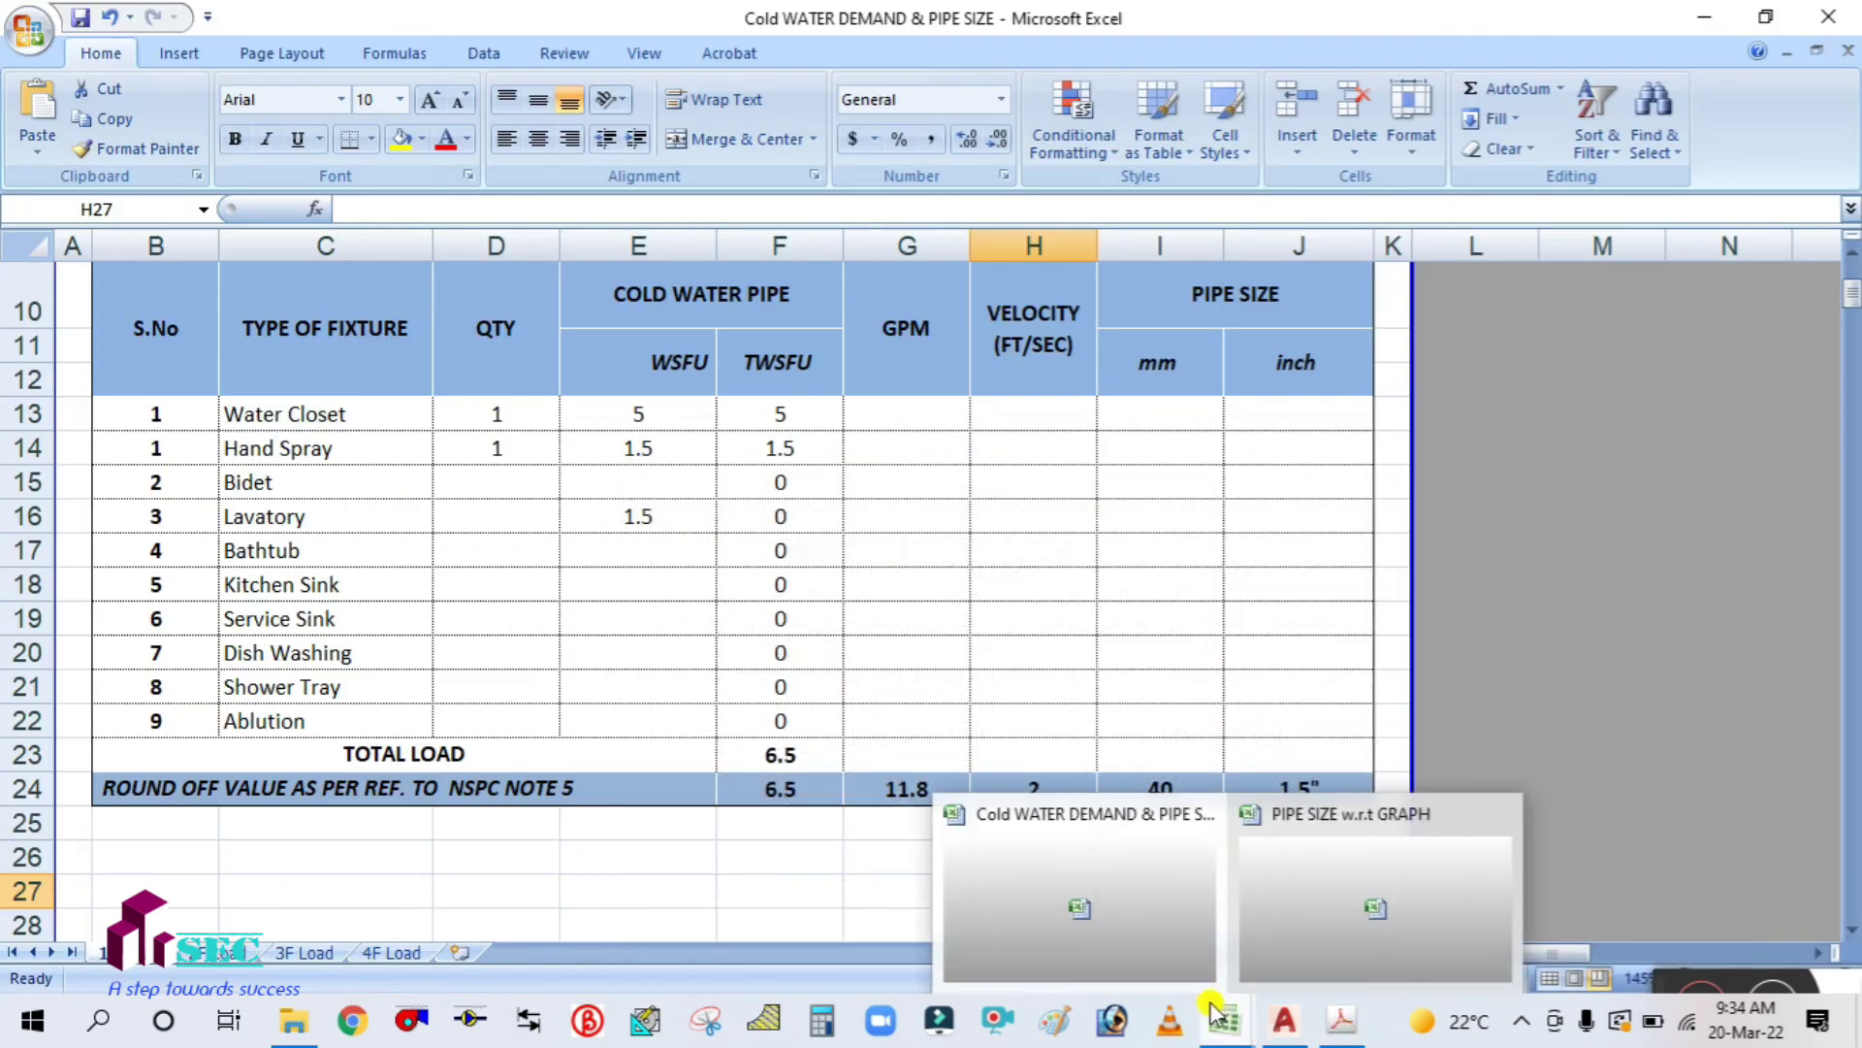
{"action": "mouse_move", "coordinate": [1230, 1023]}
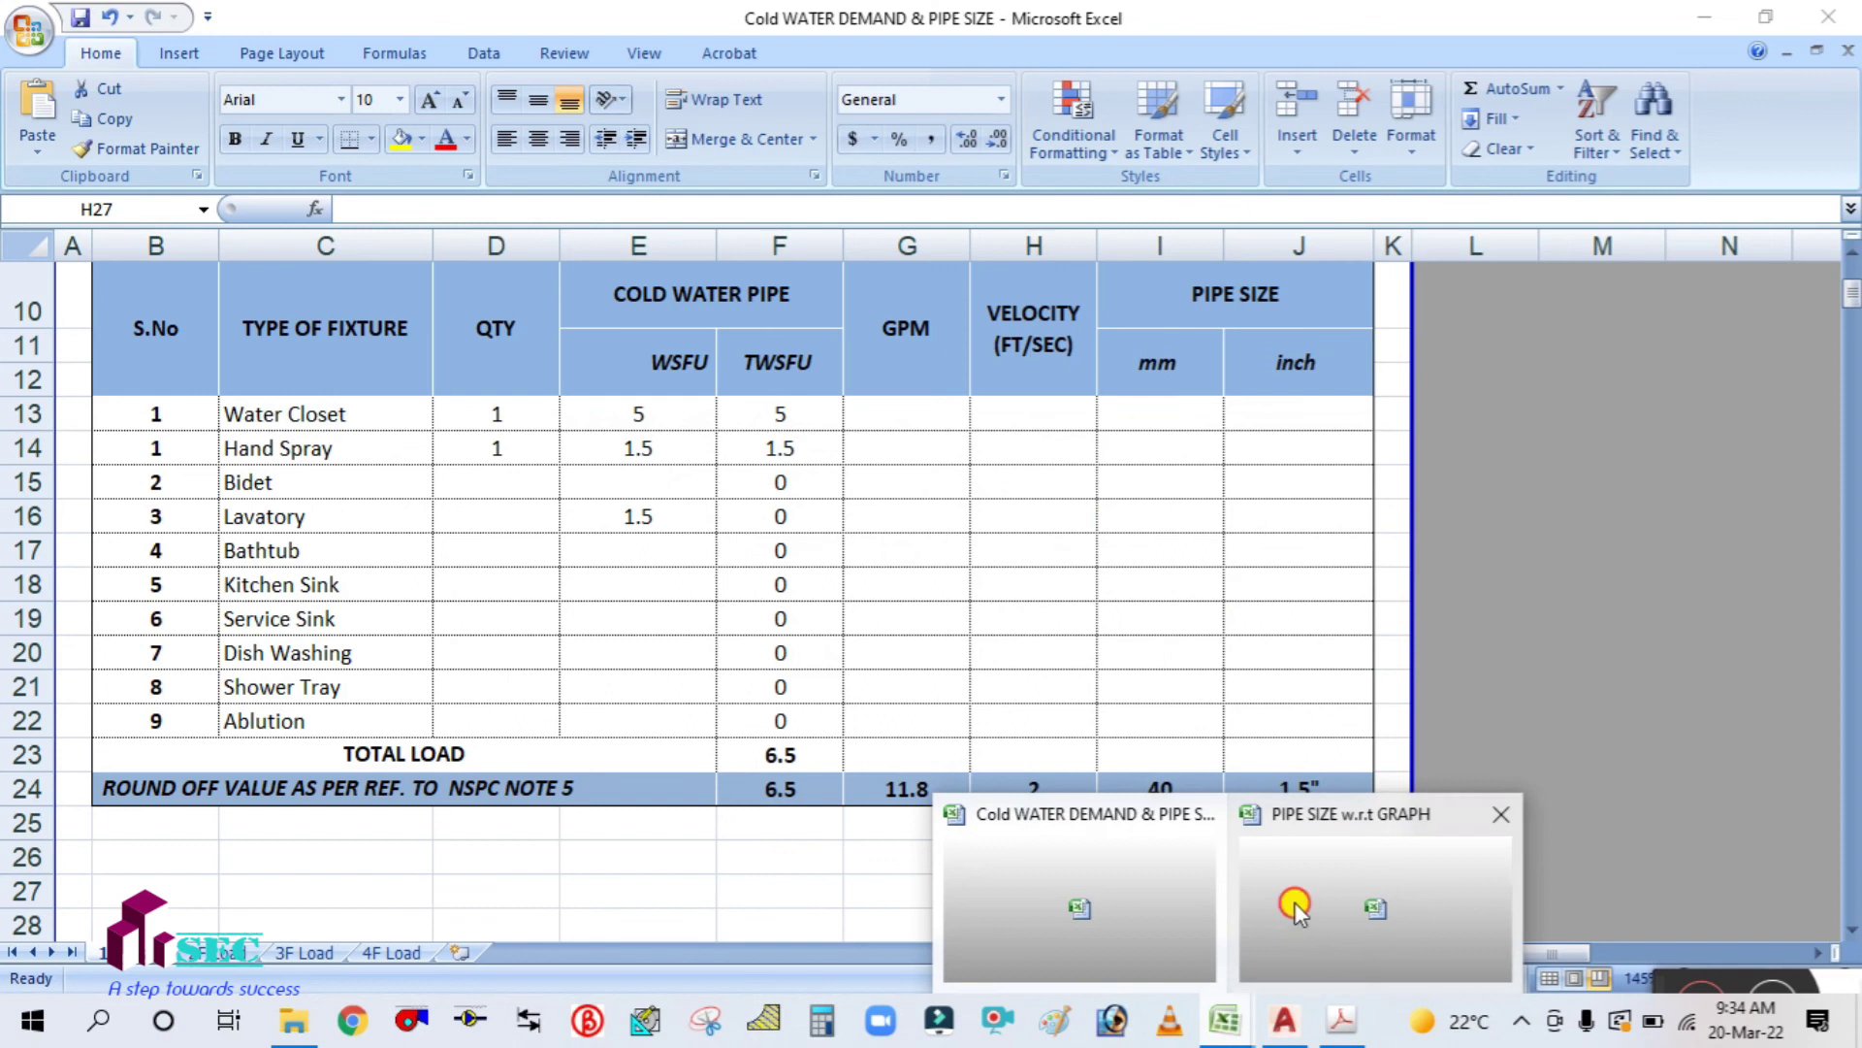
{"action": "left_click", "coordinate": [1261, 893]}
{"action": "left_click", "coordinate": [247, 506]}
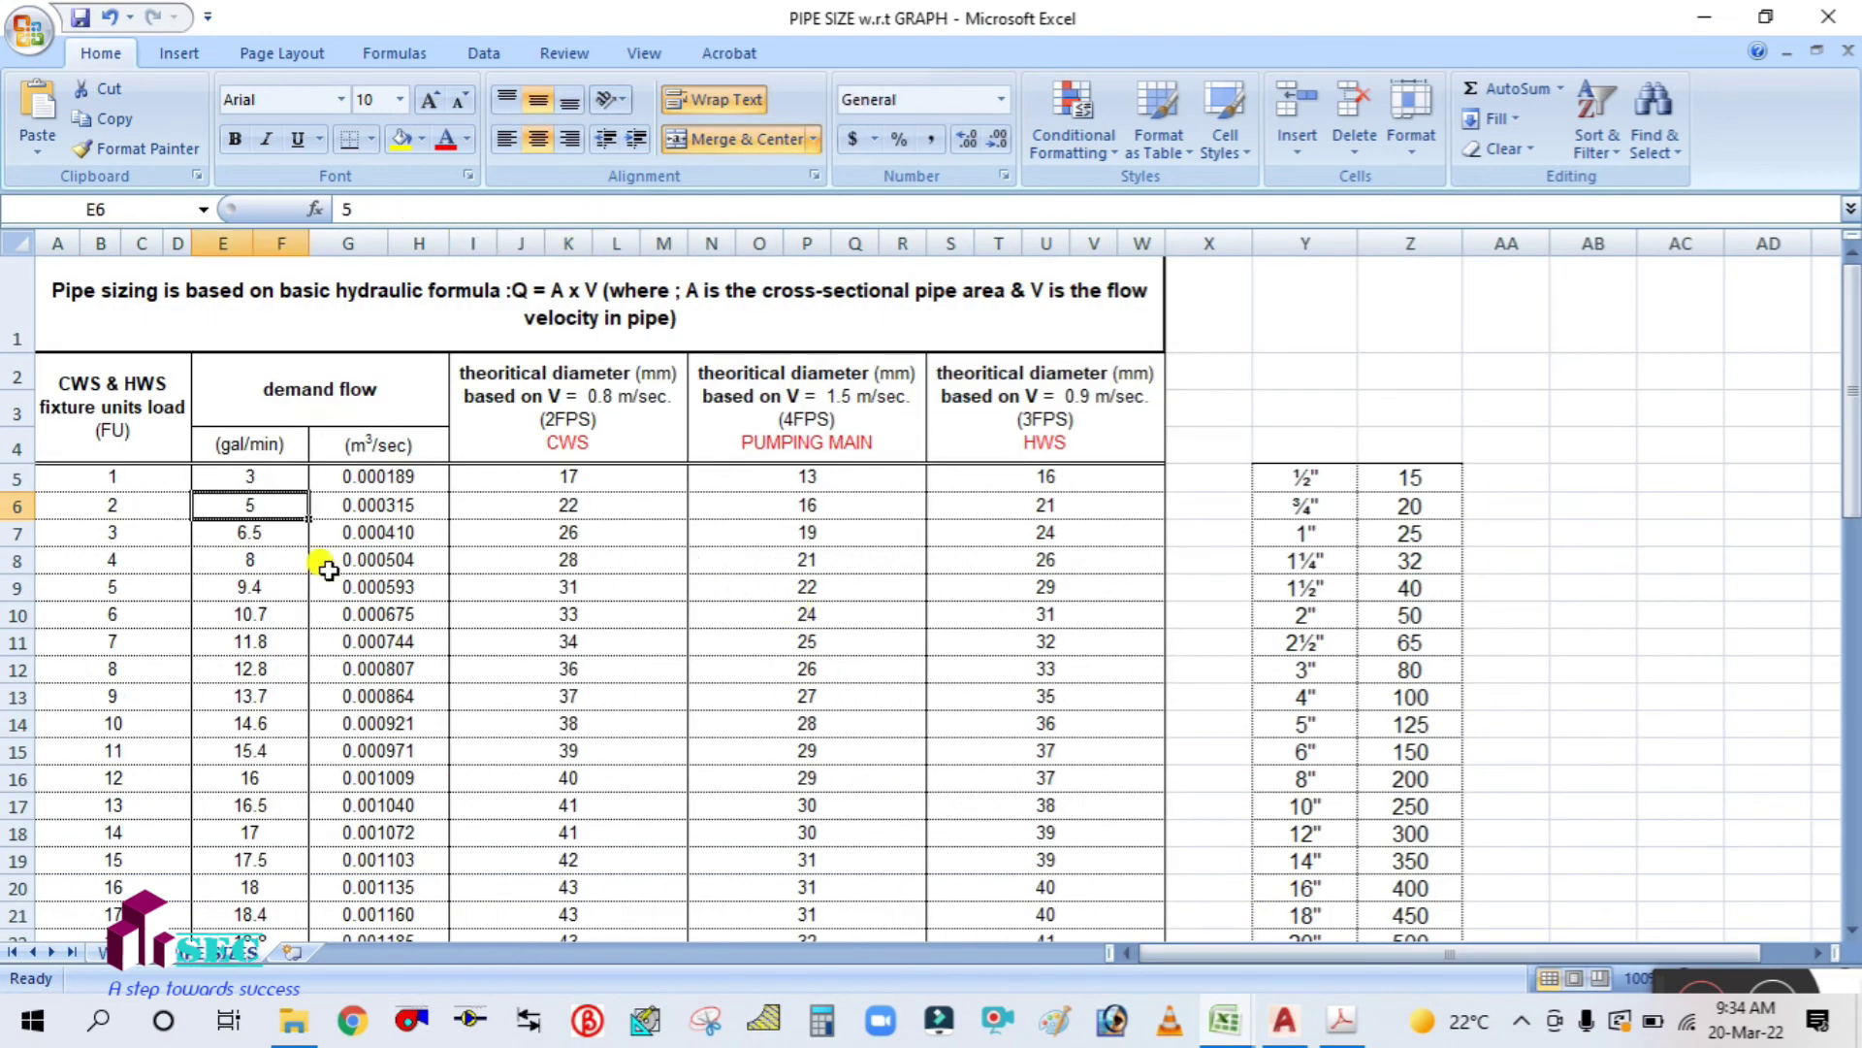
Step: Switch to AutoCAD and change the fixture-unit text of the washbasin branch label to 1.5 FU
{"action": "left_click", "coordinate": [1287, 1021]}
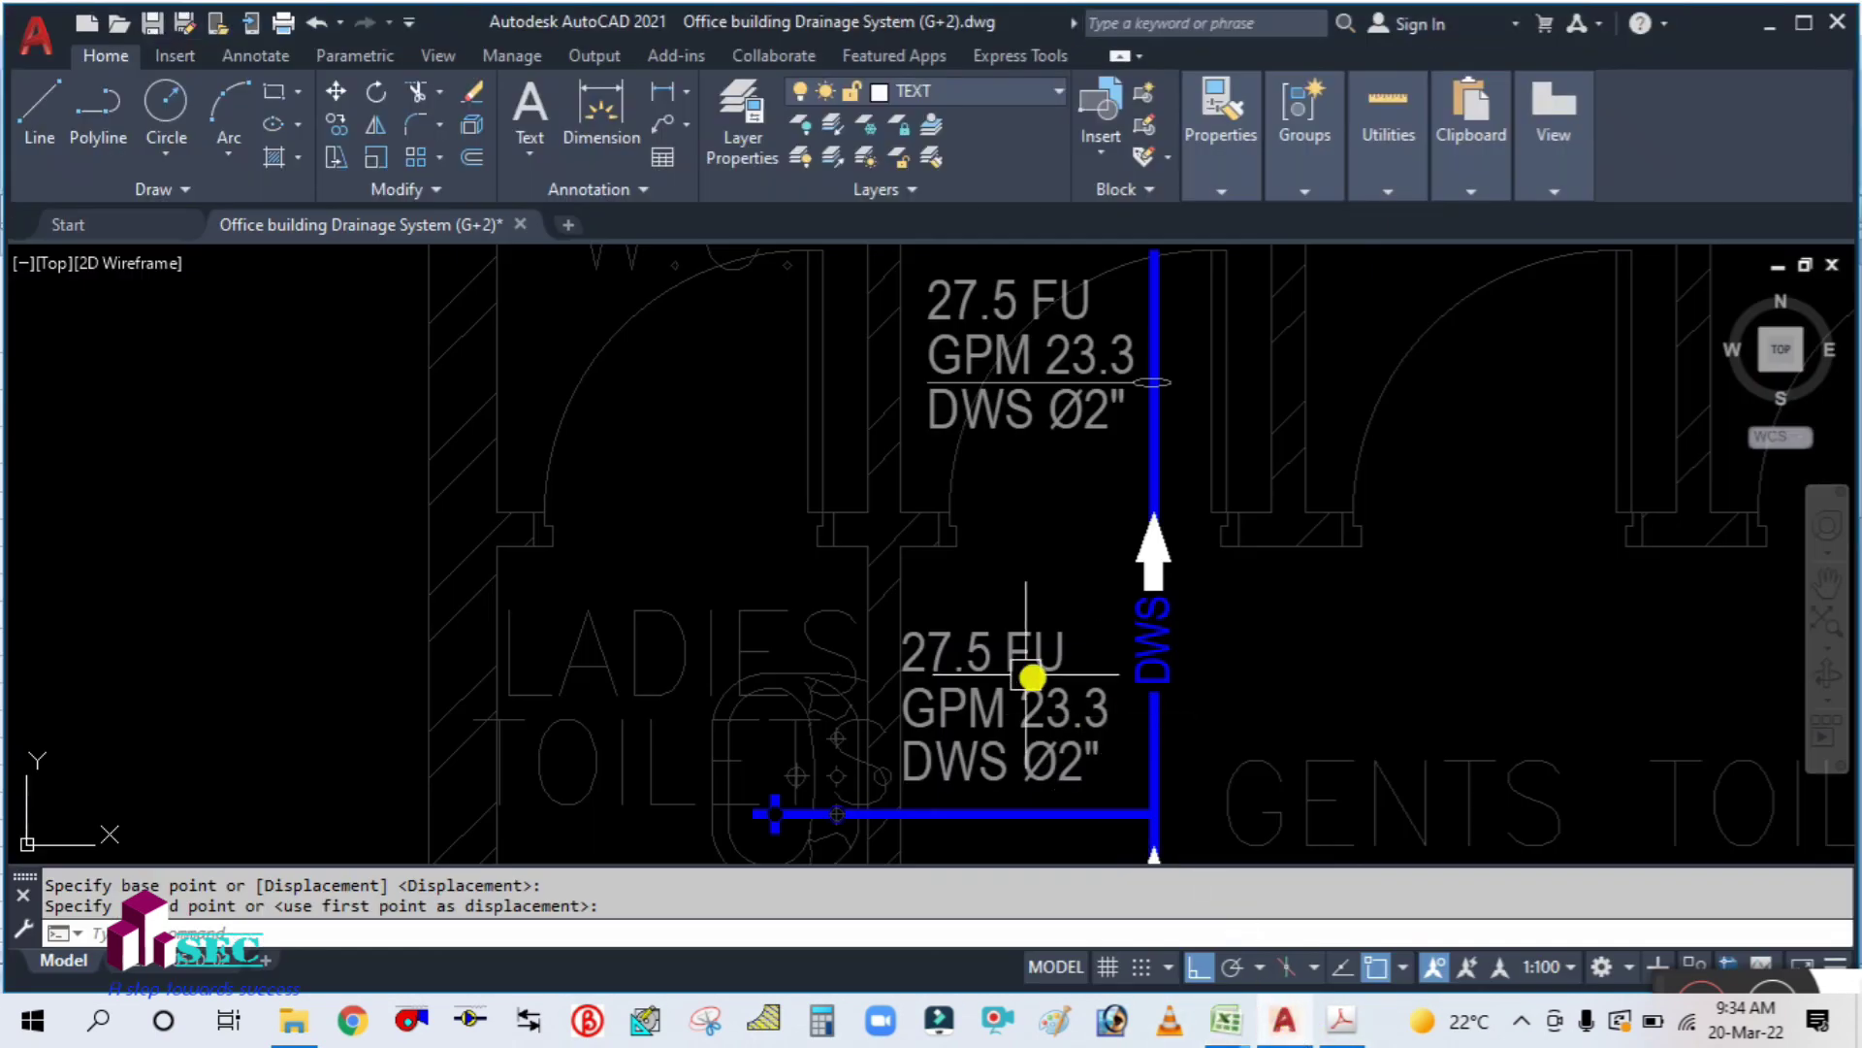
{"action": "left_click", "coordinate": [962, 657]}
{"action": "double_click", "coordinate": [962, 657]}
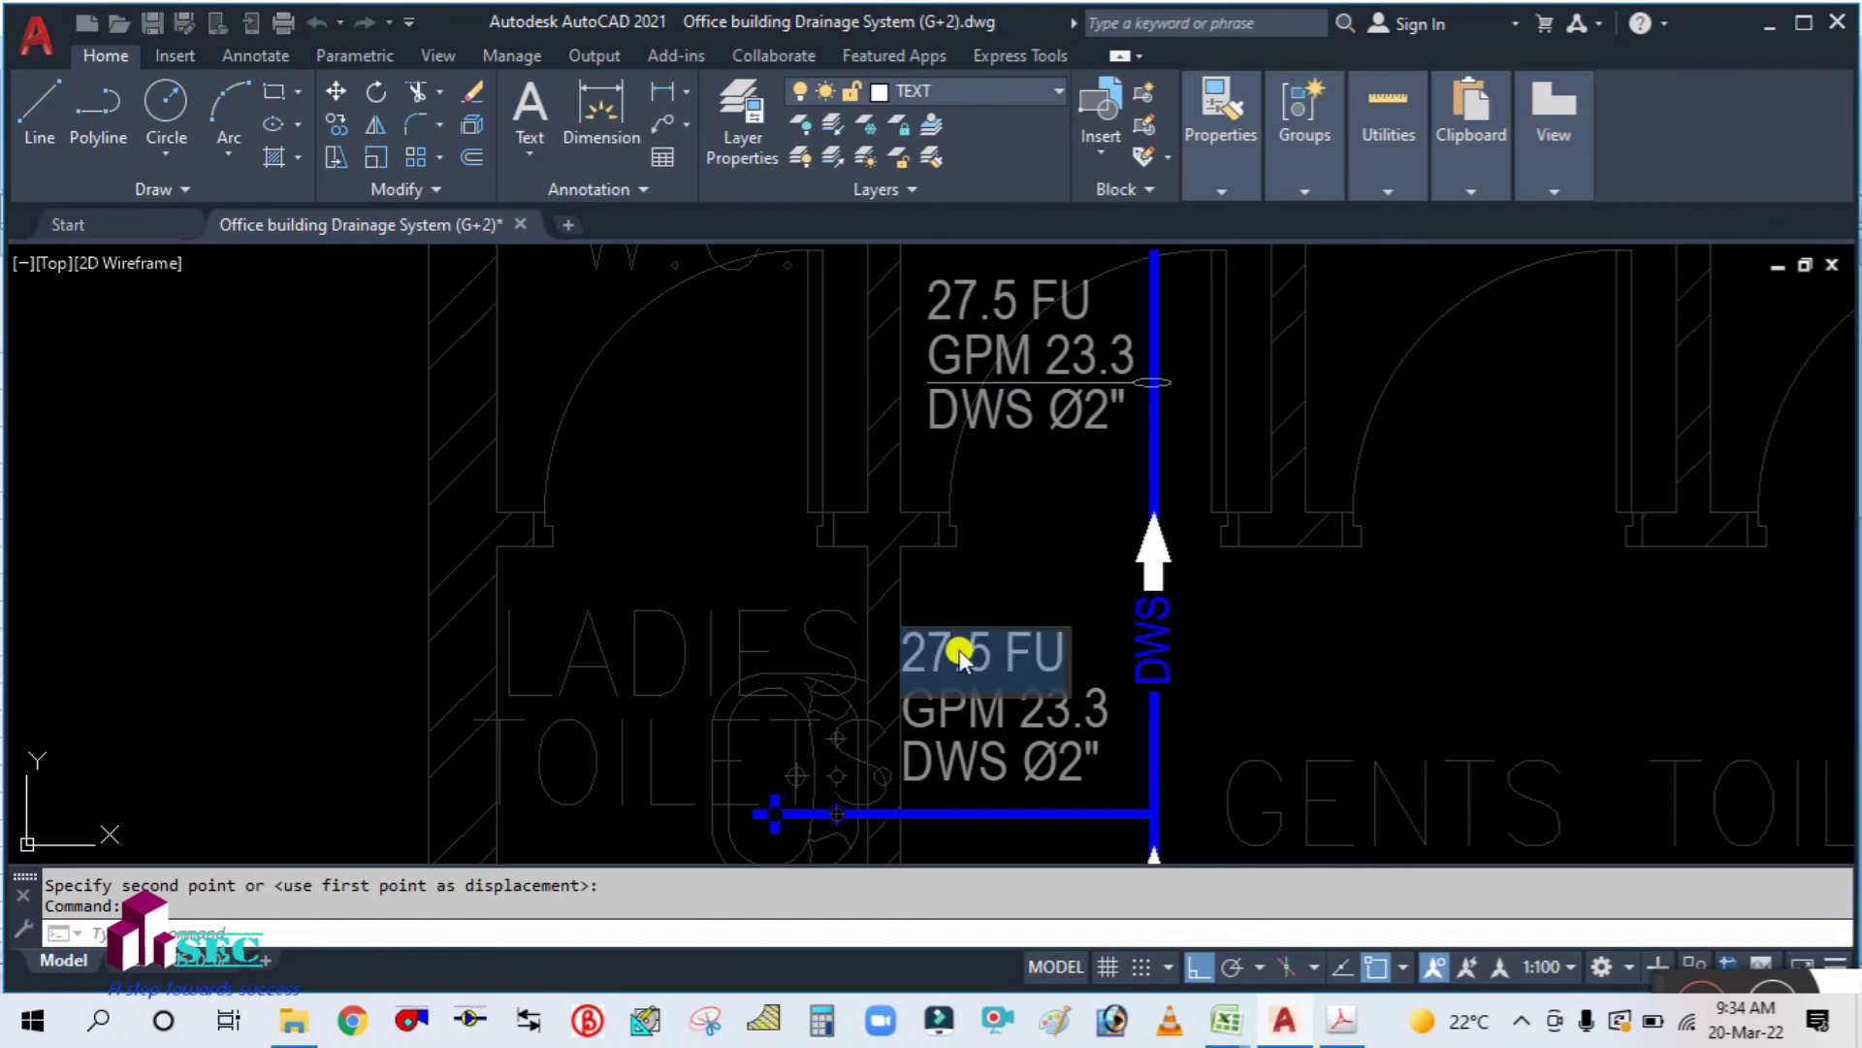
{"action": "left_click", "coordinate": [946, 676]}
{"action": "key", "text": "BackSpace"}
{"action": "key", "text": "BackSpace"}
{"action": "type", "text": "1"}
{"action": "key", "text": "Return"}
{"action": "key", "text": "Escape"}
Step: Change the flow text of the 1.5 FU washbasin label to GPM 5
{"action": "left_click", "coordinate": [1058, 723]}
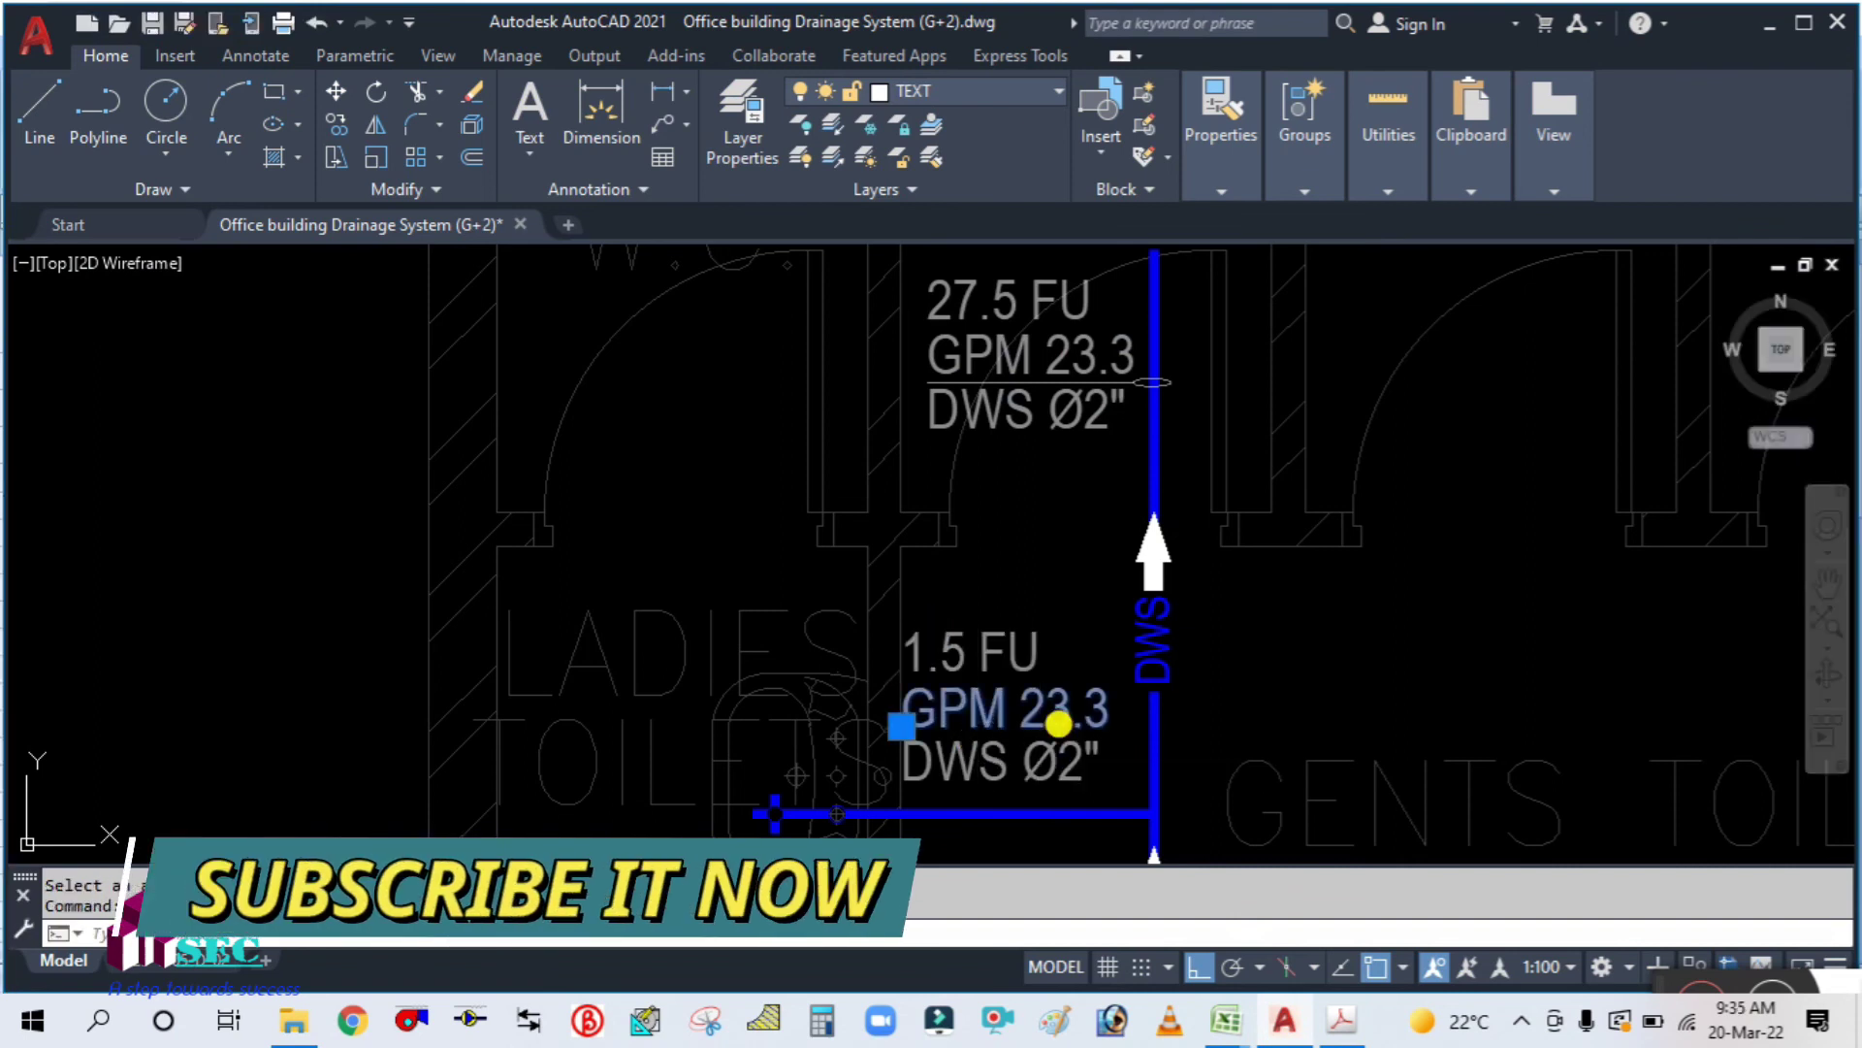
{"action": "double_click", "coordinate": [1096, 708]}
{"action": "key", "text": "BackSpace"}
{"action": "key", "text": "BackSpace"}
{"action": "key", "text": "BackSpace"}
{"action": "key", "text": "BackSpace"}
{"action": "type", "text": "4"}
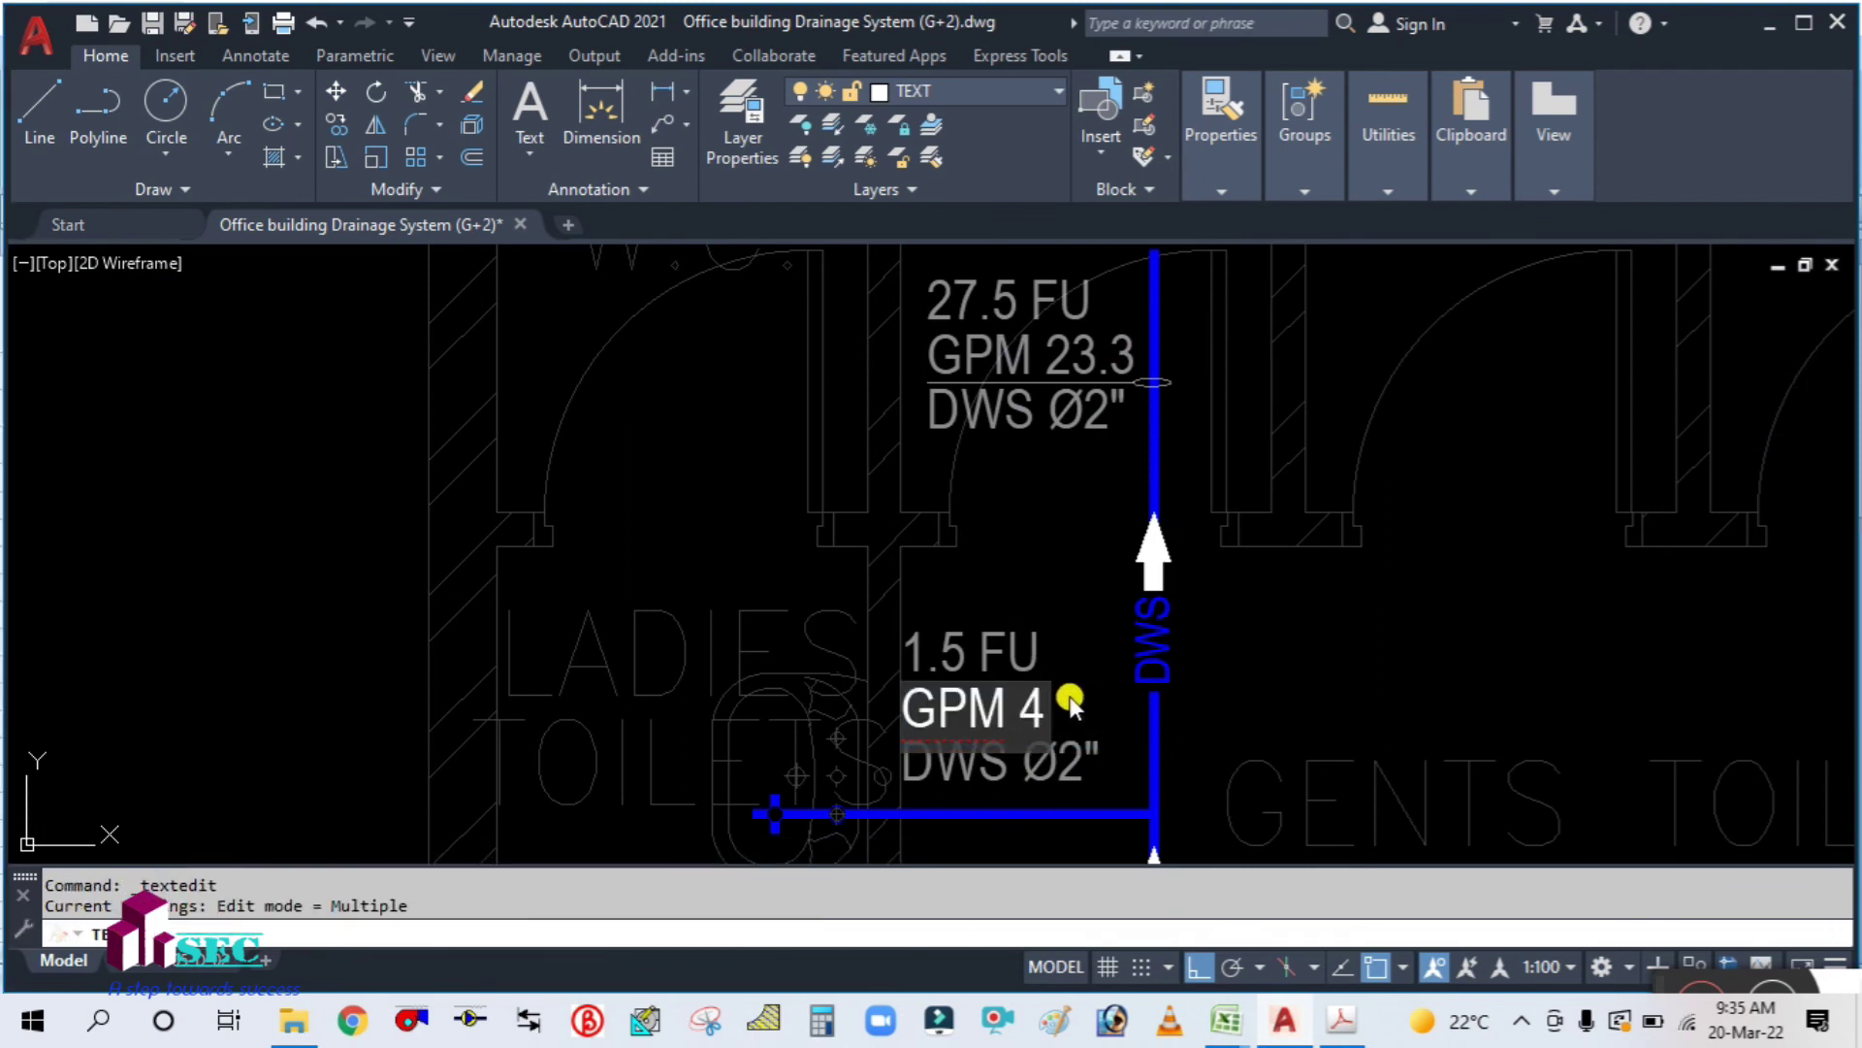
{"action": "key", "text": "BackSpace"}
{"action": "type", "text": "5"}
{"action": "left_click", "coordinate": [1072, 699]}
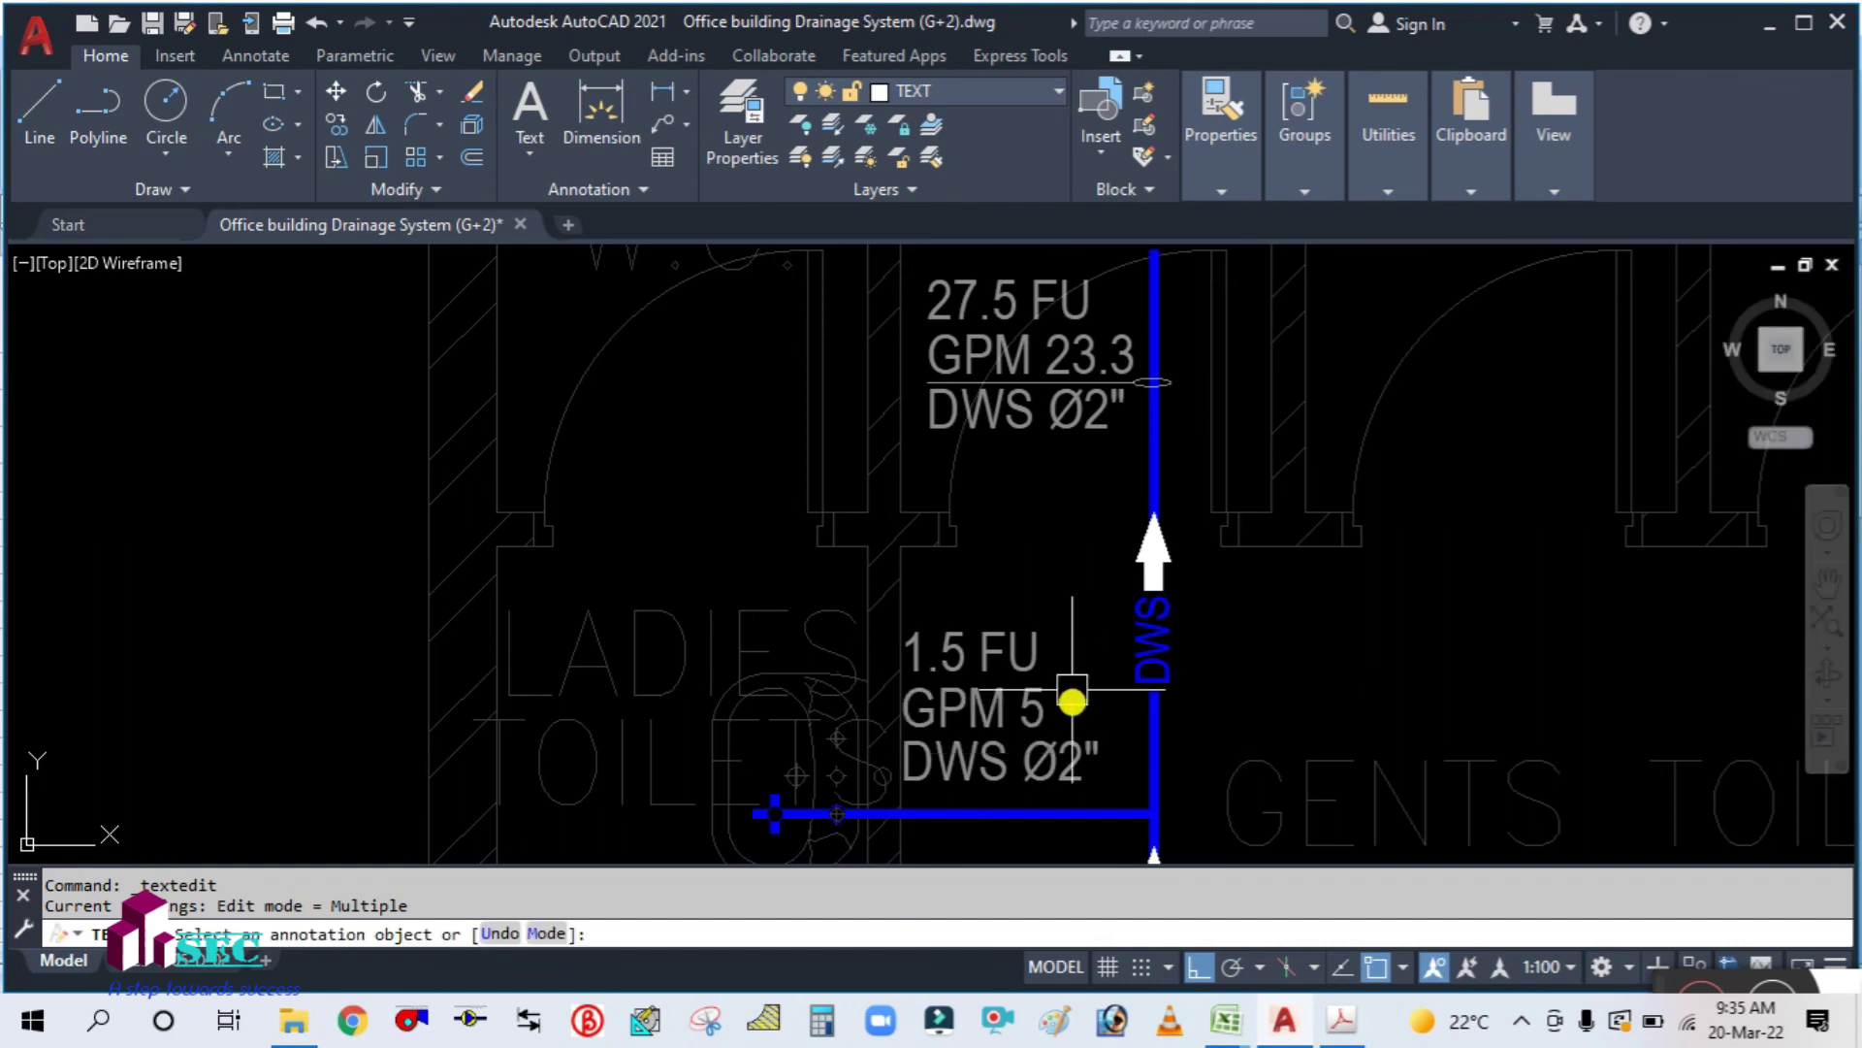
{"action": "key", "text": "Escape"}
Step: Remove the size number from the DWS Ø text of the 1.5 FU label, keeping the diameter and inch symbols
{"action": "middle_click_drag", "start_coordinate": [1058, 773], "coordinate": [1027, 698]}
{"action": "scroll", "coordinate": [1024, 691], "scroll_direction": "up", "scroll_amount": 2}
{"action": "left_click", "coordinate": [1025, 687]}
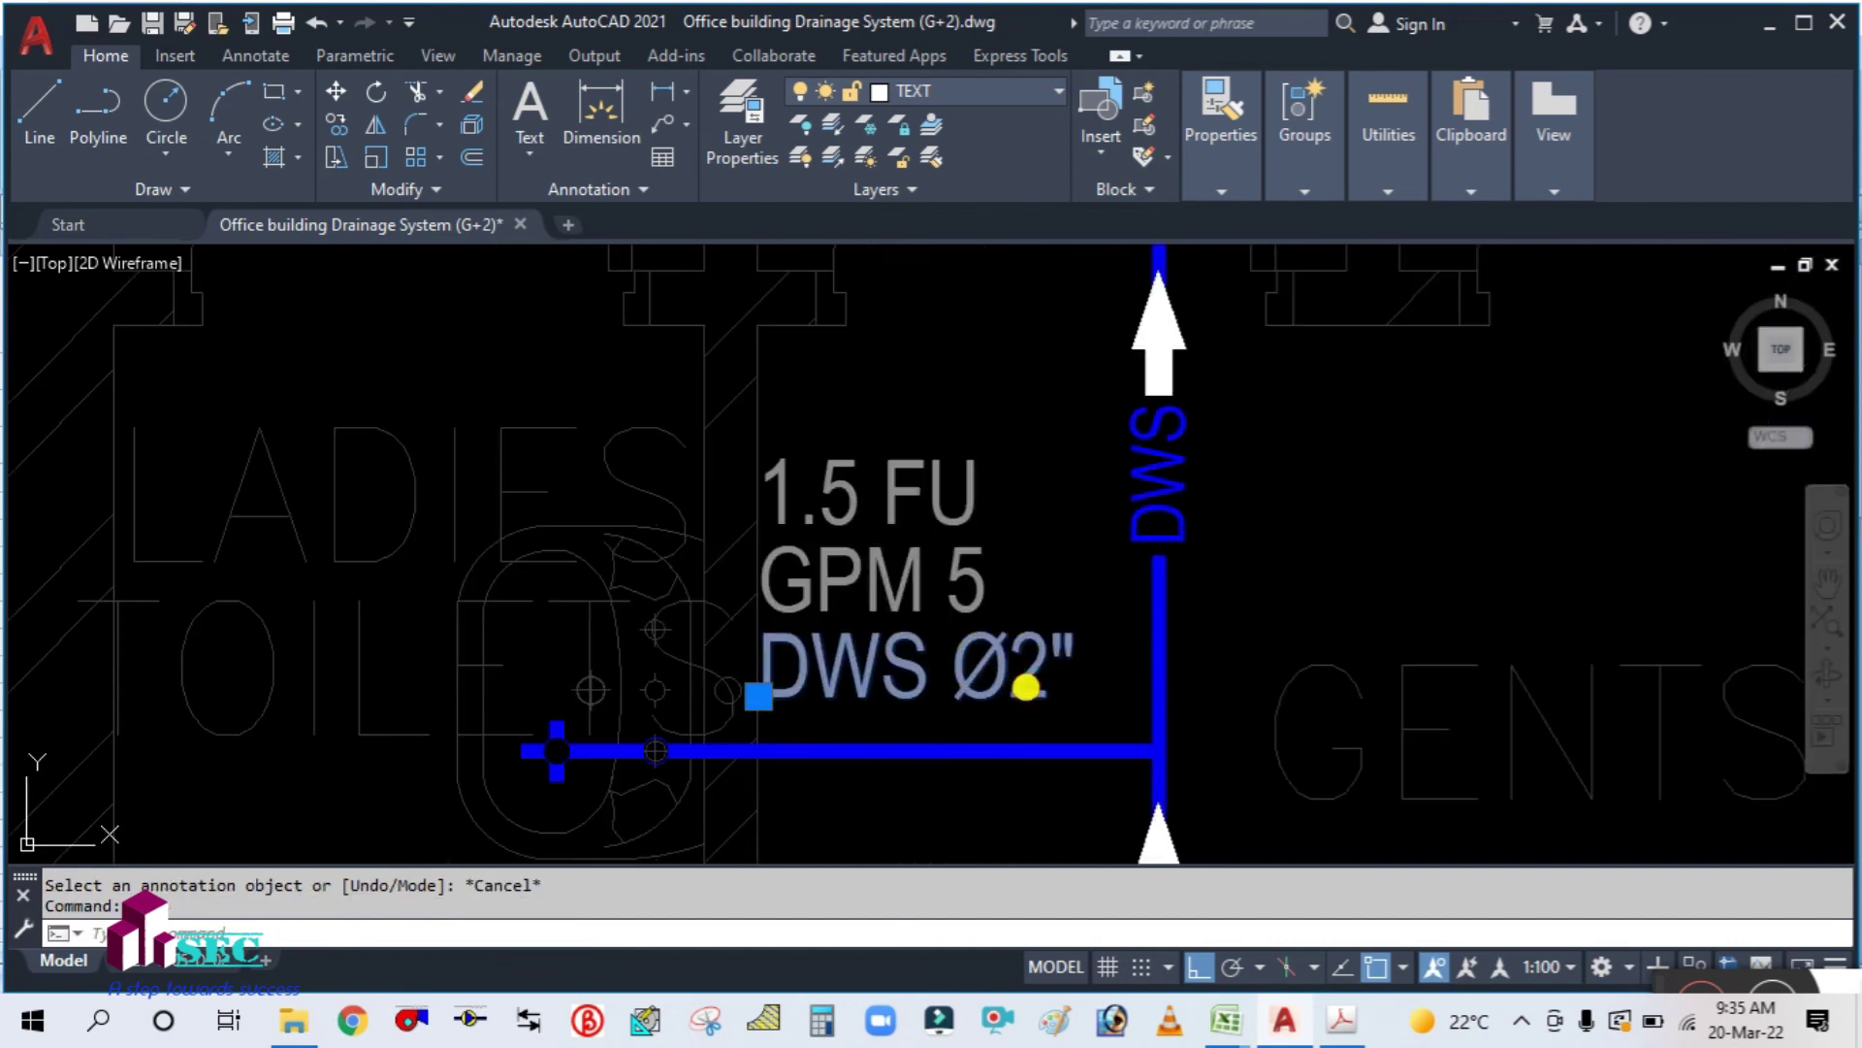
{"action": "double_click", "coordinate": [1034, 676]}
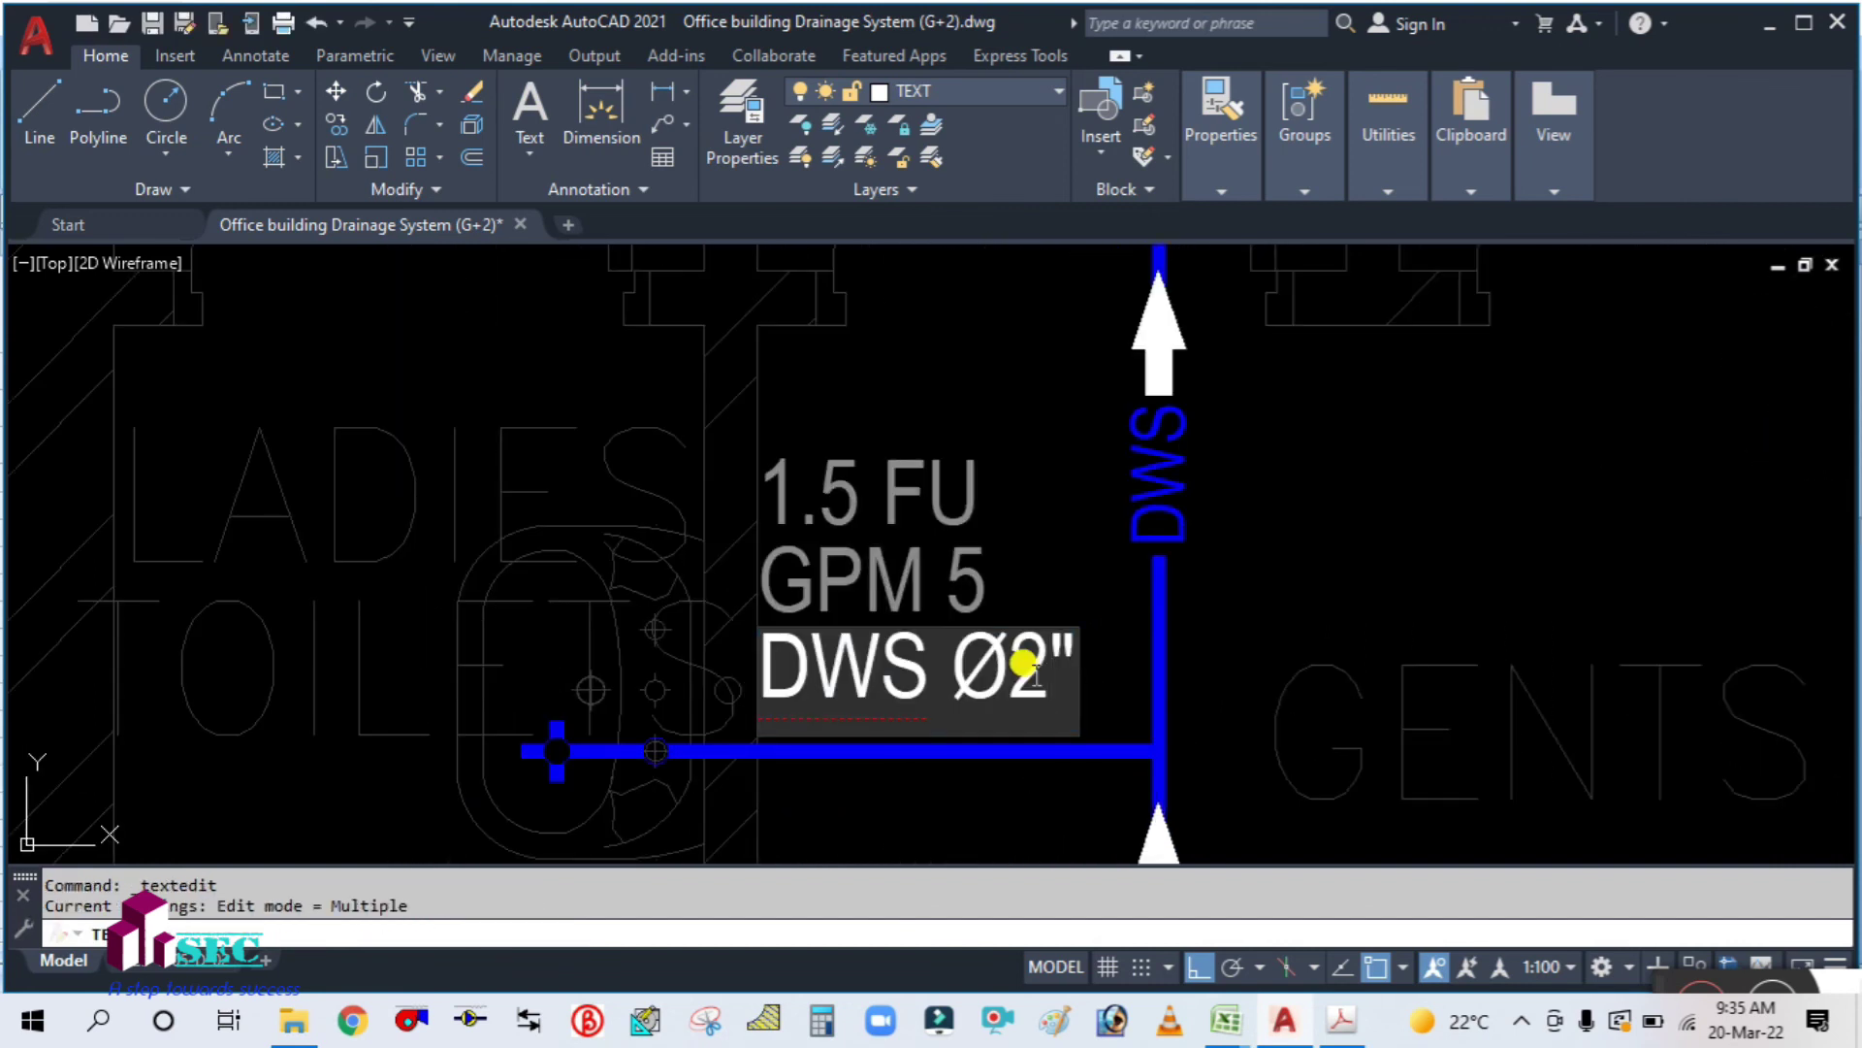
{"action": "left_click", "coordinate": [1034, 672]}
{"action": "key", "text": "BackSpace"}
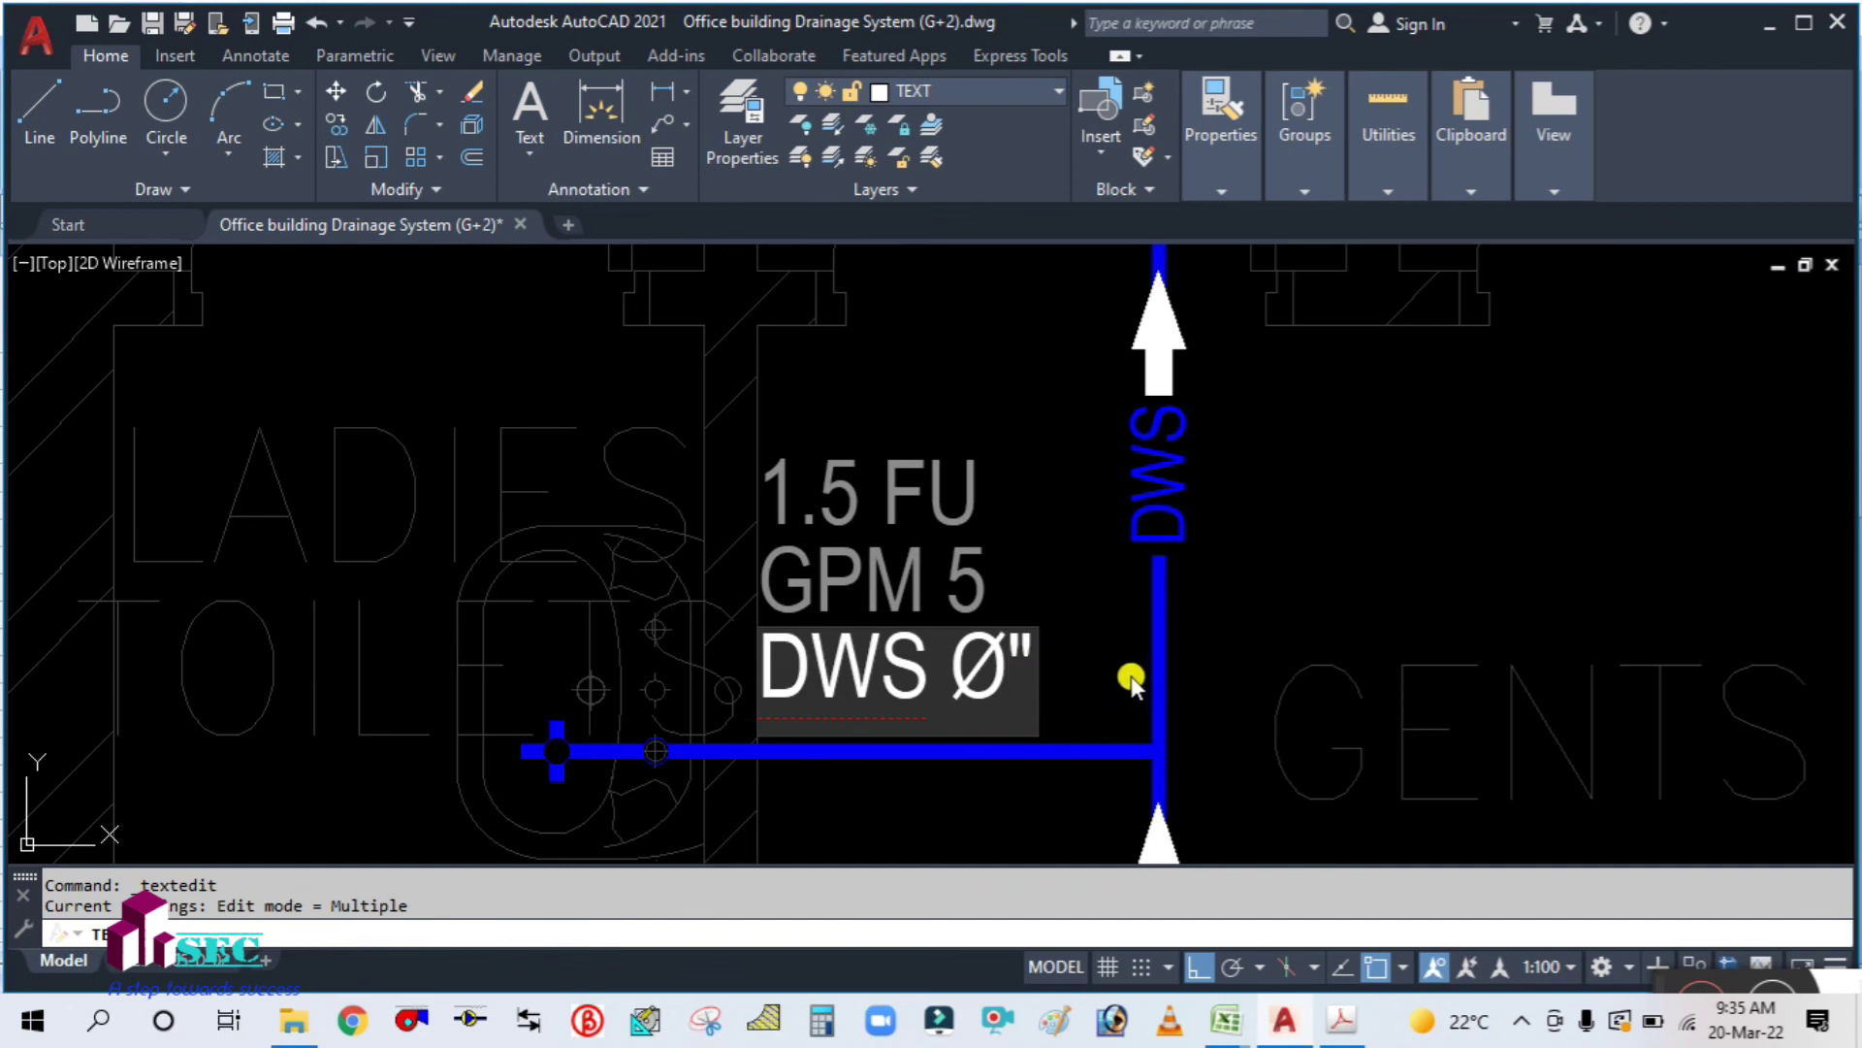
{"action": "left_click", "coordinate": [1232, 628]}
{"action": "key", "text": "Escape"}
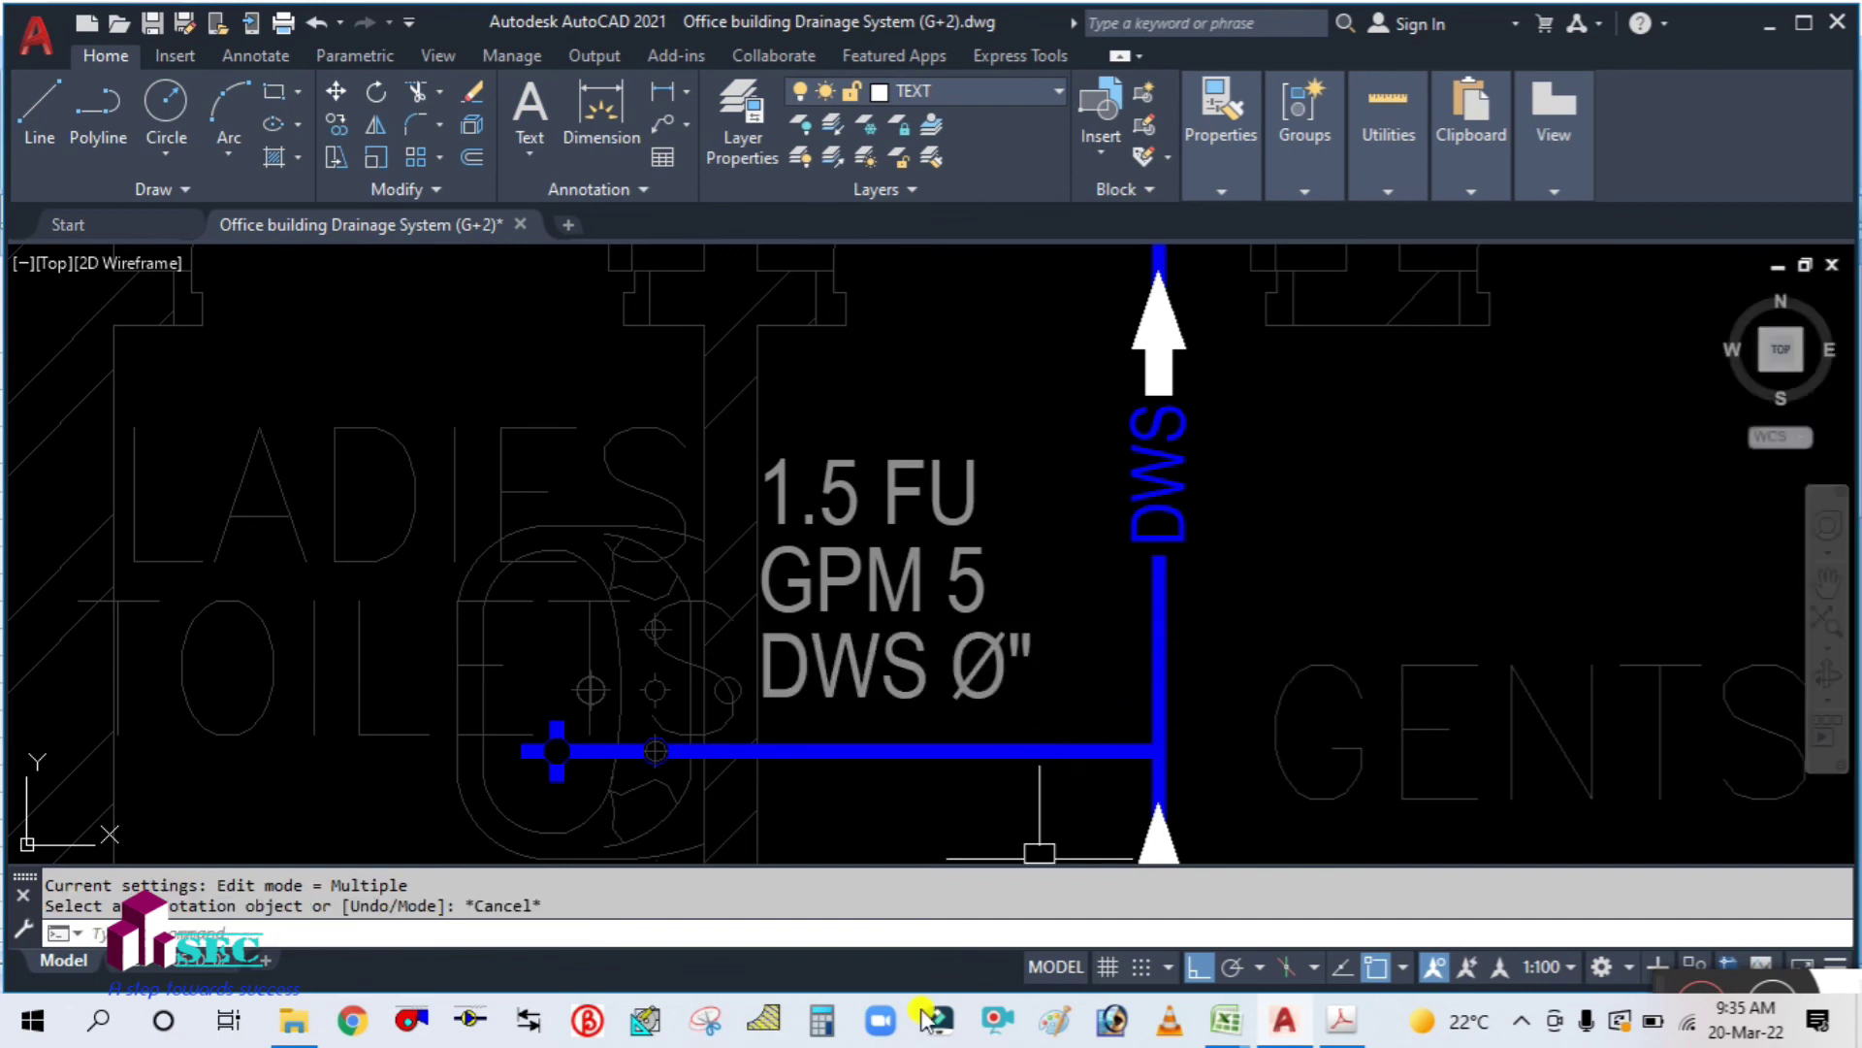
Step: Switch to the Calculator and enter 2 to start a calculation
{"action": "left_click", "coordinate": [826, 1020]}
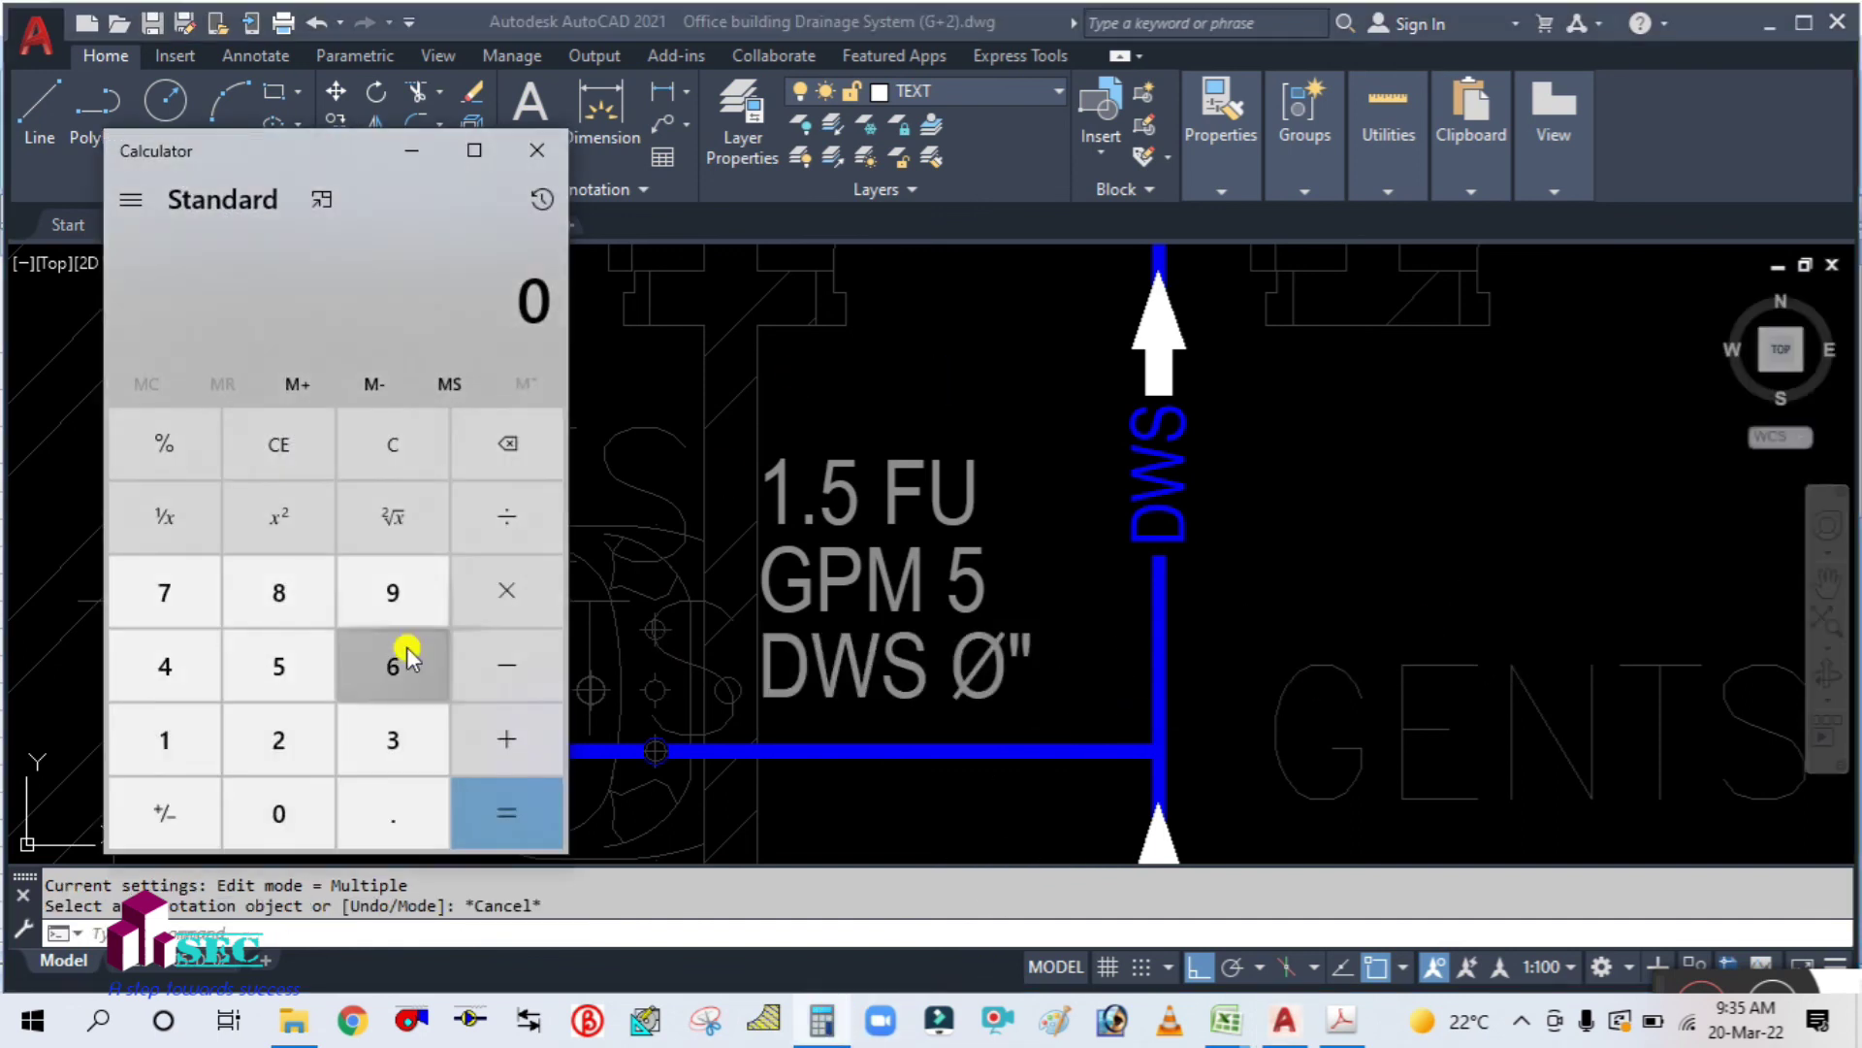
{"action": "left_click", "coordinate": [266, 737]}
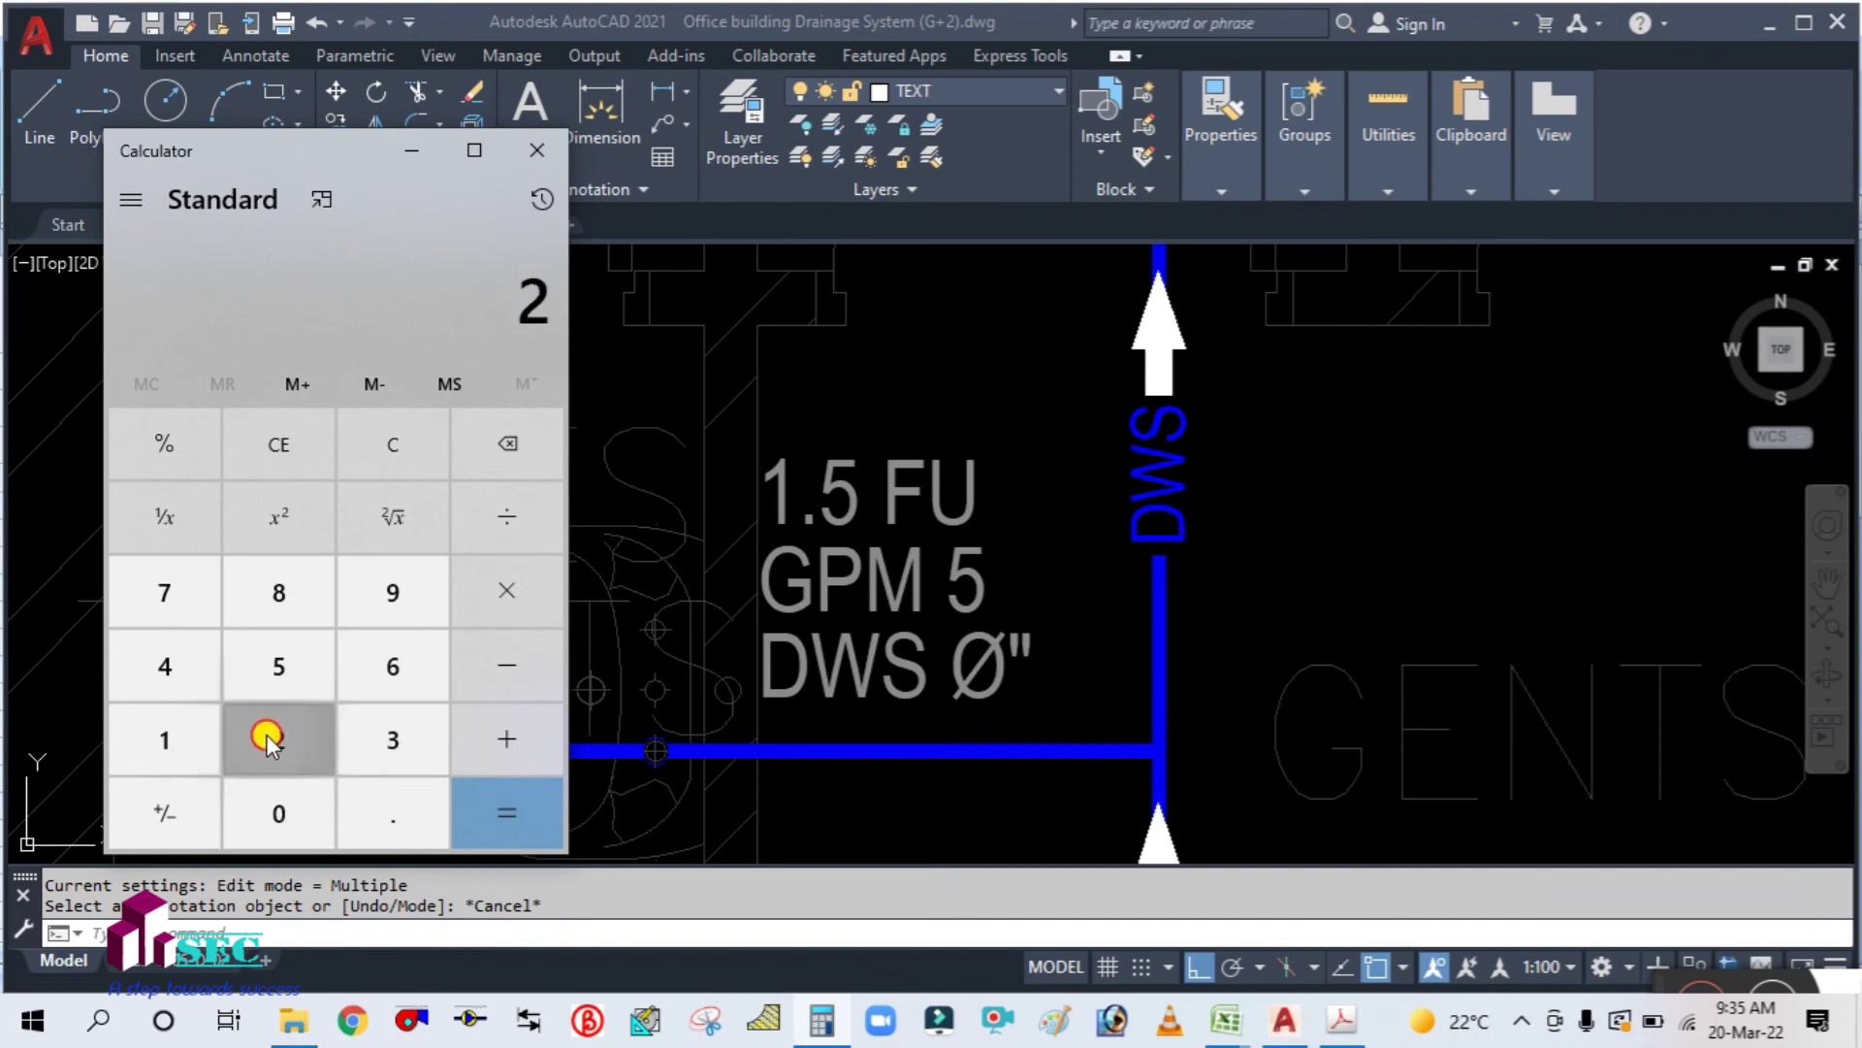